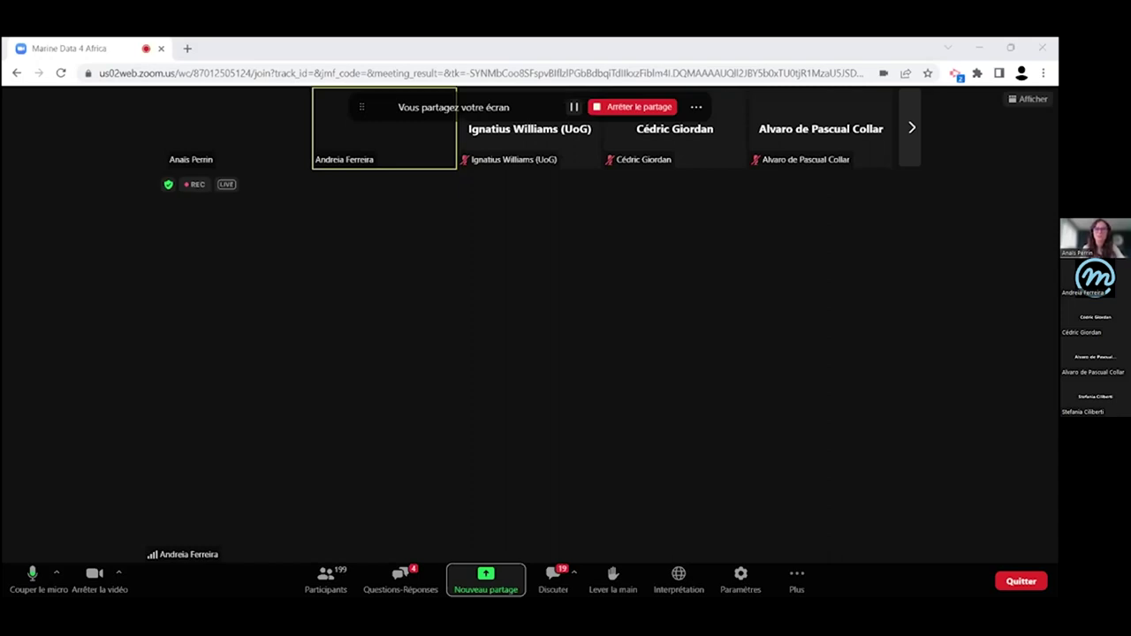
Switch to the MyOcean Pro viewer and focus the sea water potential temperature map on southern Africa
key(alt+Tab)
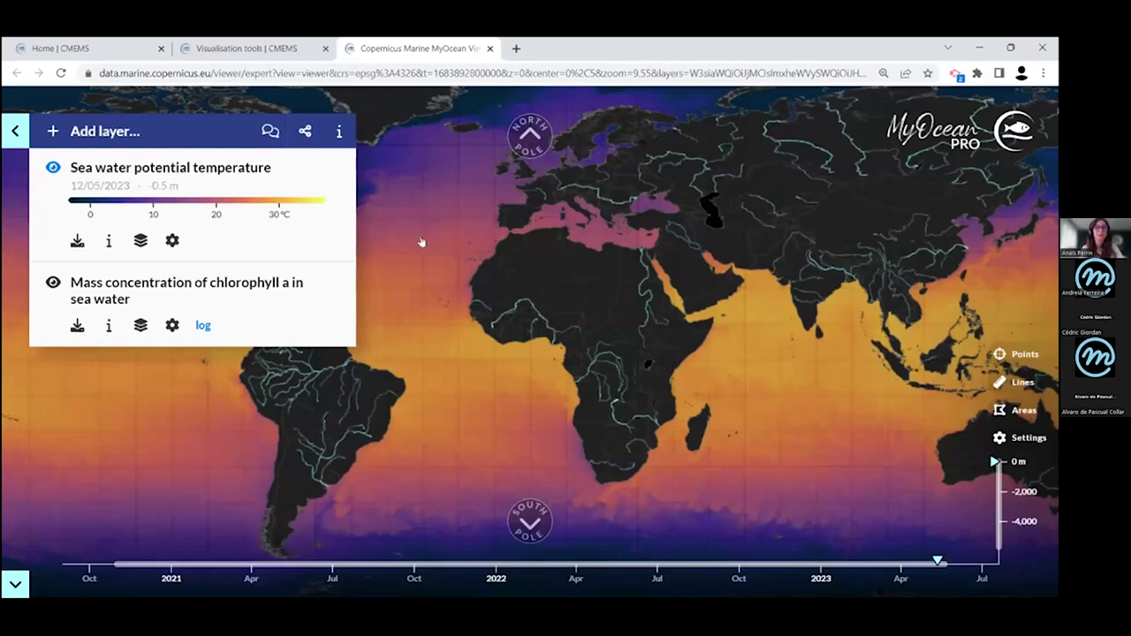
mouse_move(329, 170)
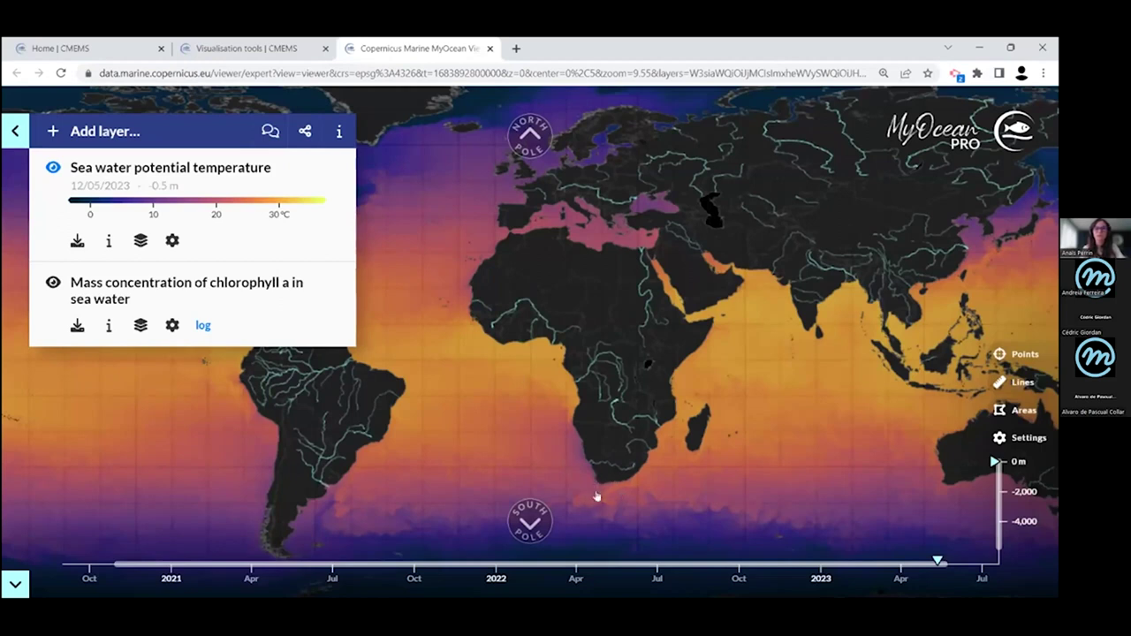
scroll(601, 503, up, 1)
scroll(602, 503, up, 1)
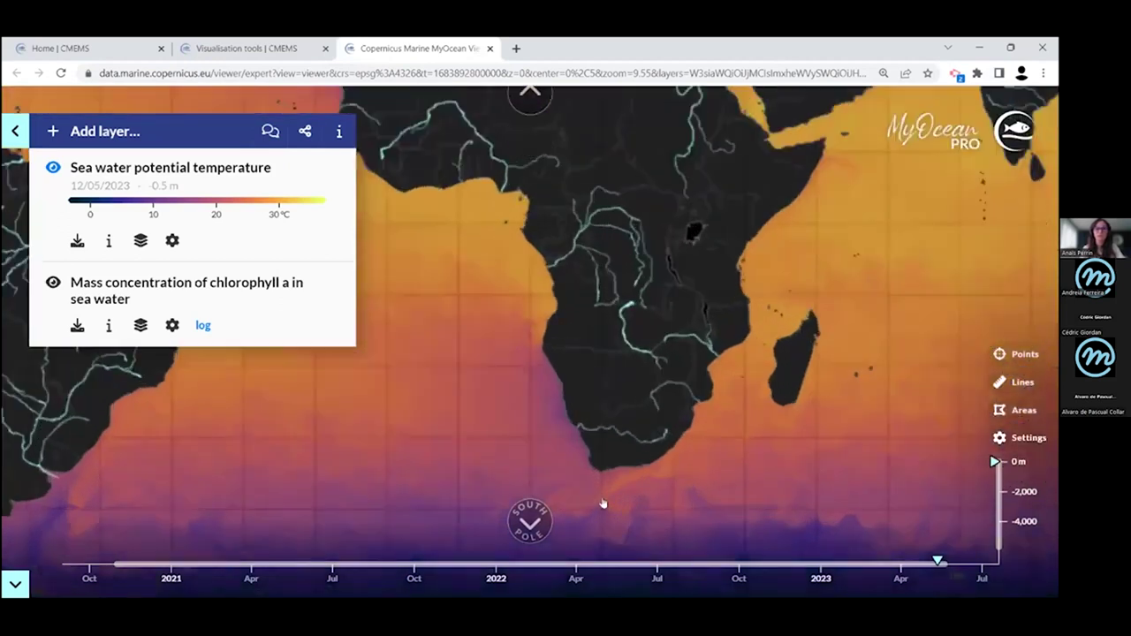
scroll(582, 383, up, 1)
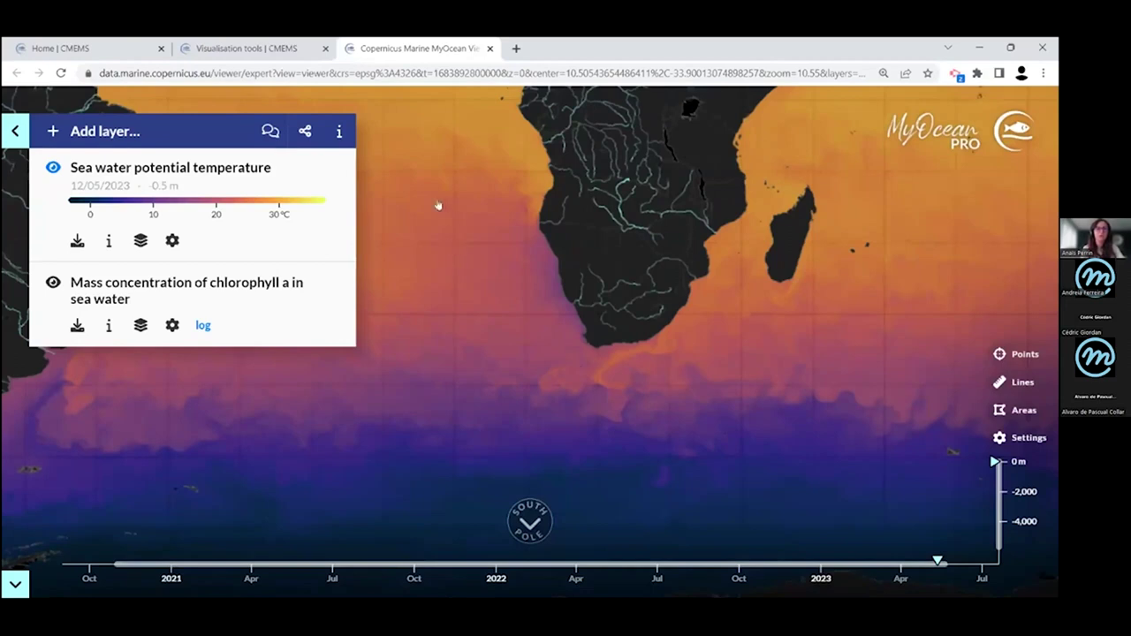
Open the Copernicus Marine Data Store catalogue for adding a layer and browse its popular, recently viewed and indicator products
click(116, 135)
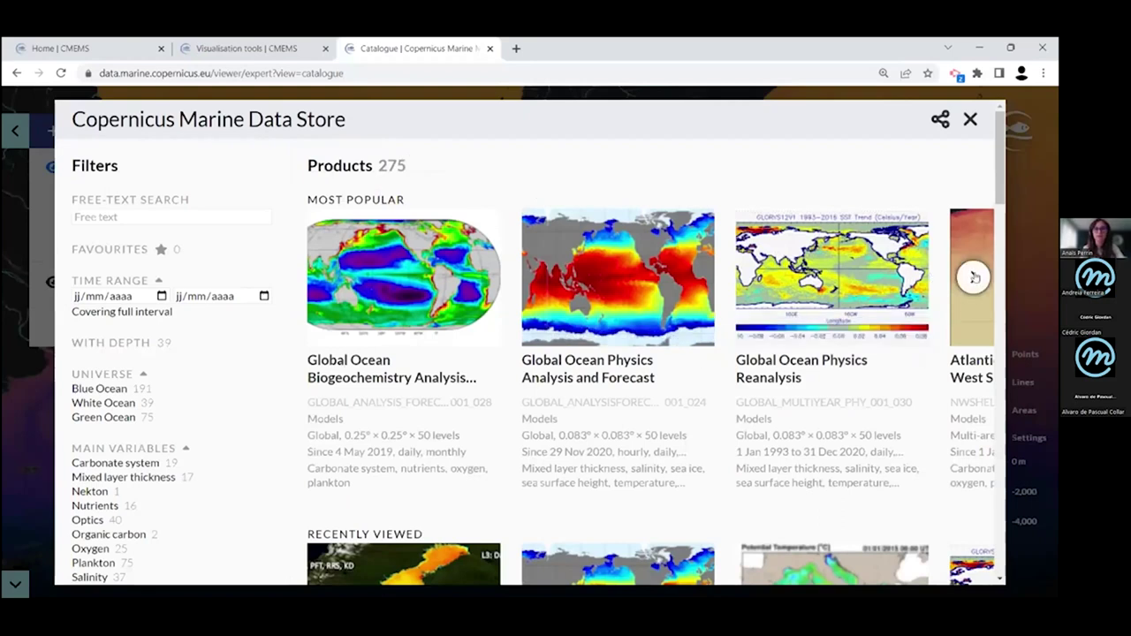
click(973, 277)
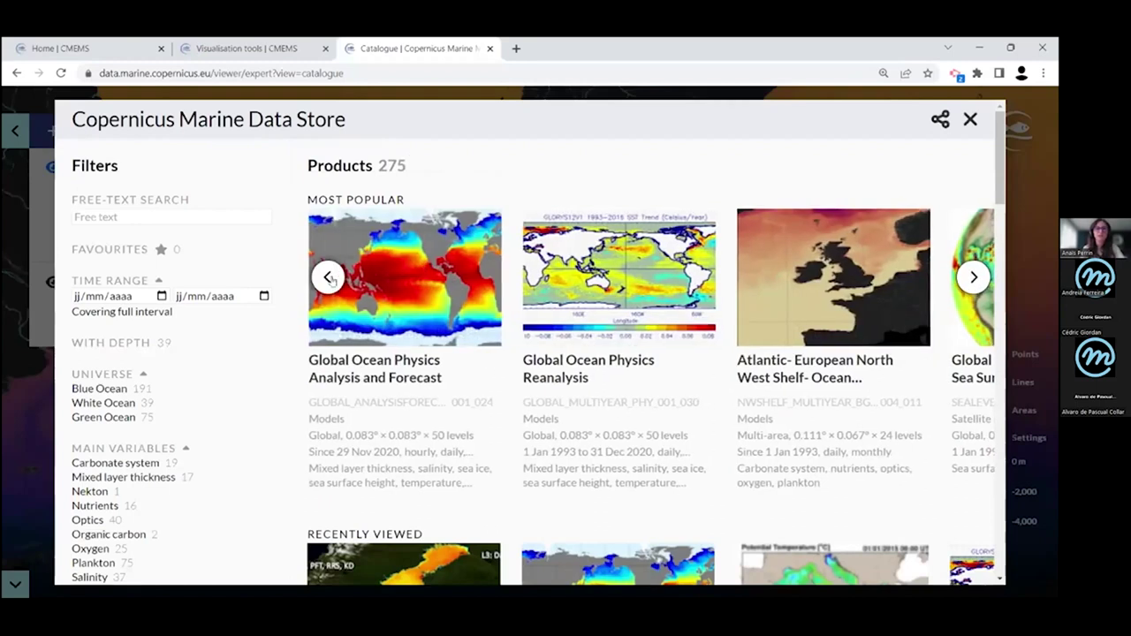
click(329, 278)
scroll(508, 302, down, 2)
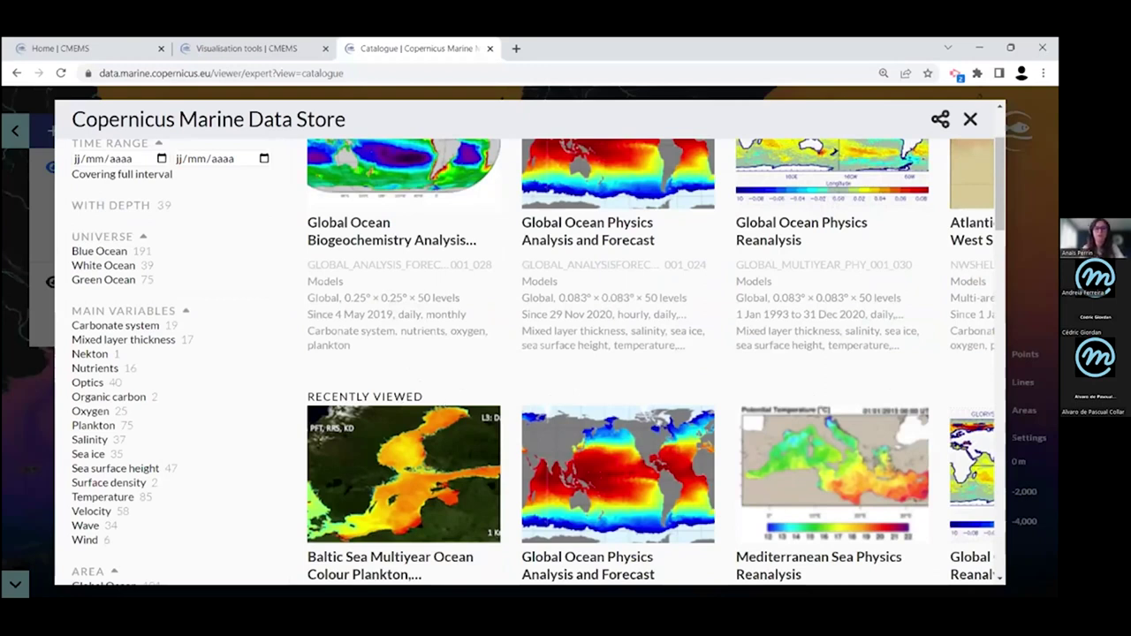
scroll(442, 393, down, 5)
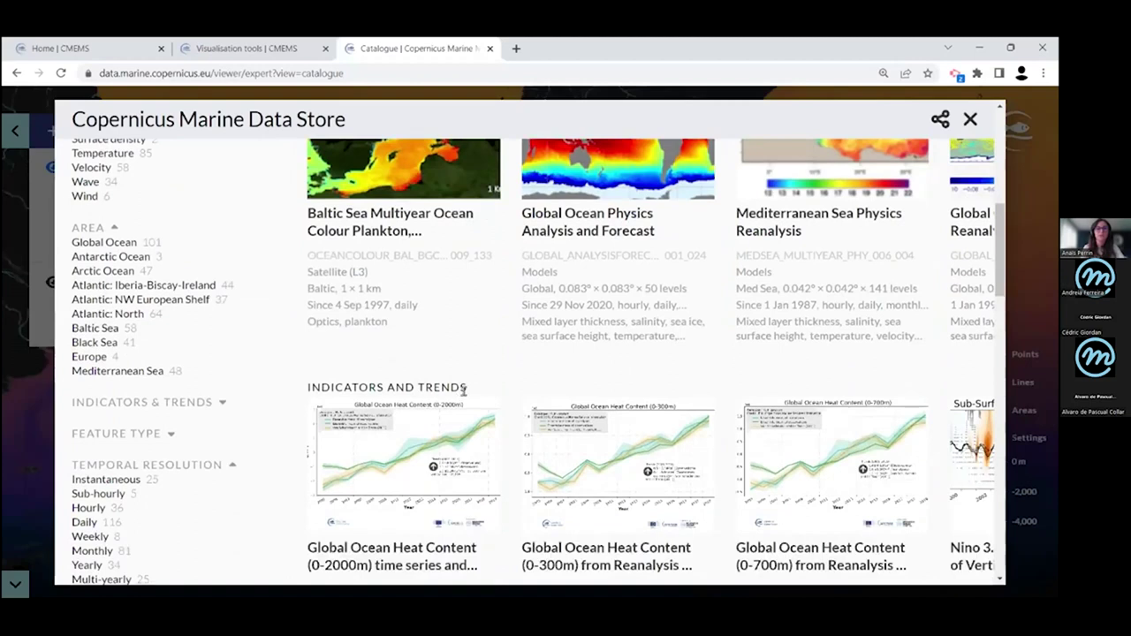
scroll(412, 405, up, 6)
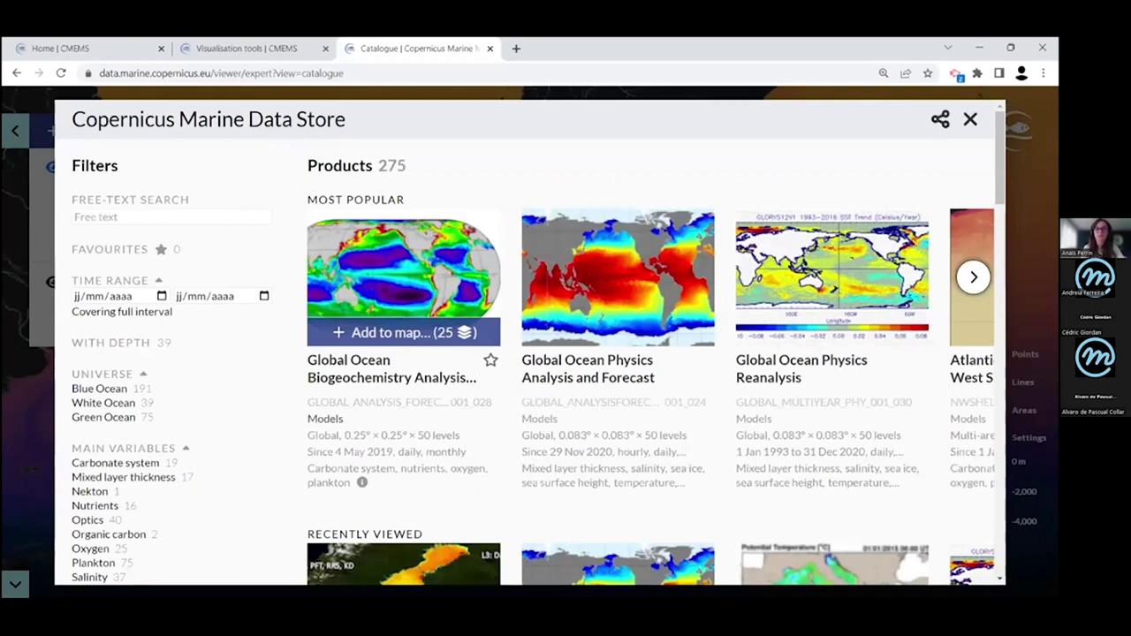
click(973, 277)
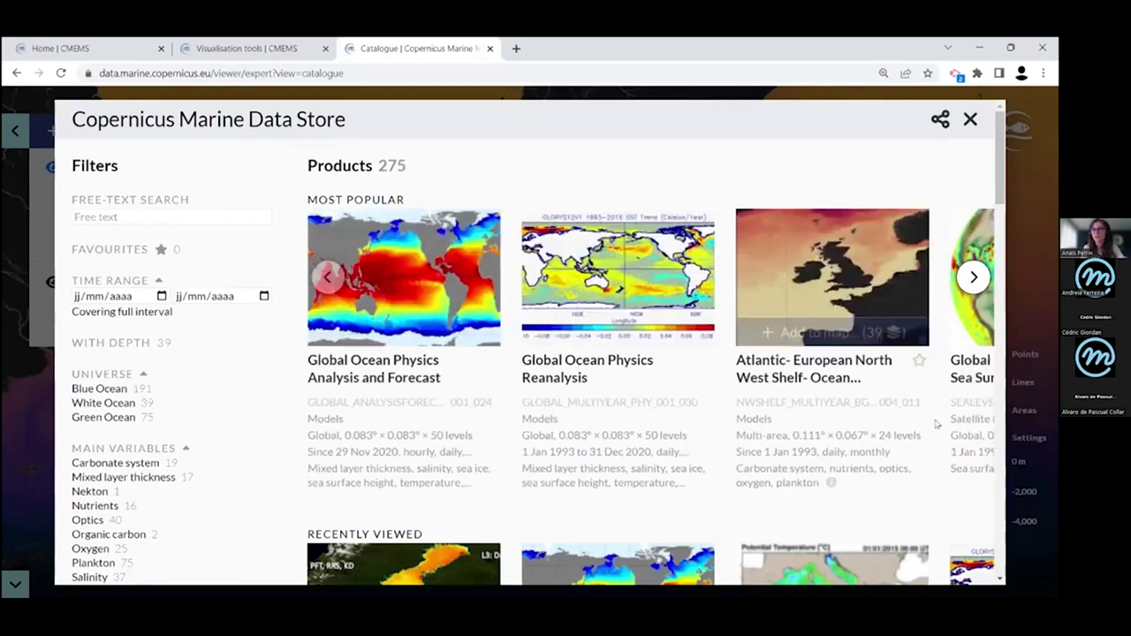
click(327, 277)
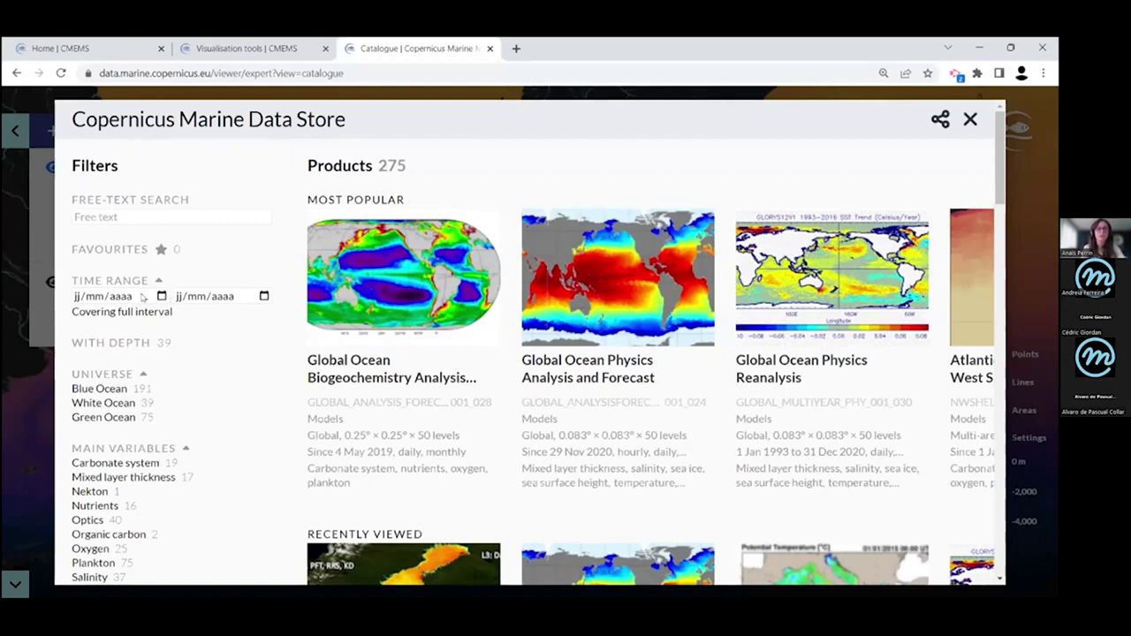
Look over the catalogue's filters and search the products for "currents"
scroll(187, 354, down, 1)
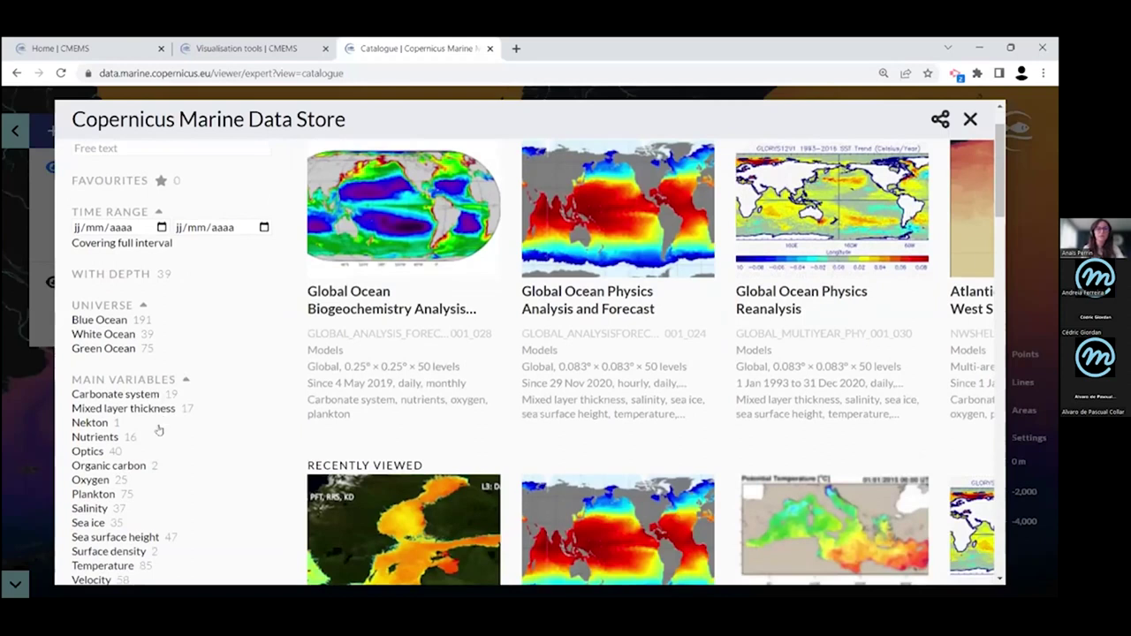
scroll(154, 440, down, 3)
scroll(150, 446, up, 4)
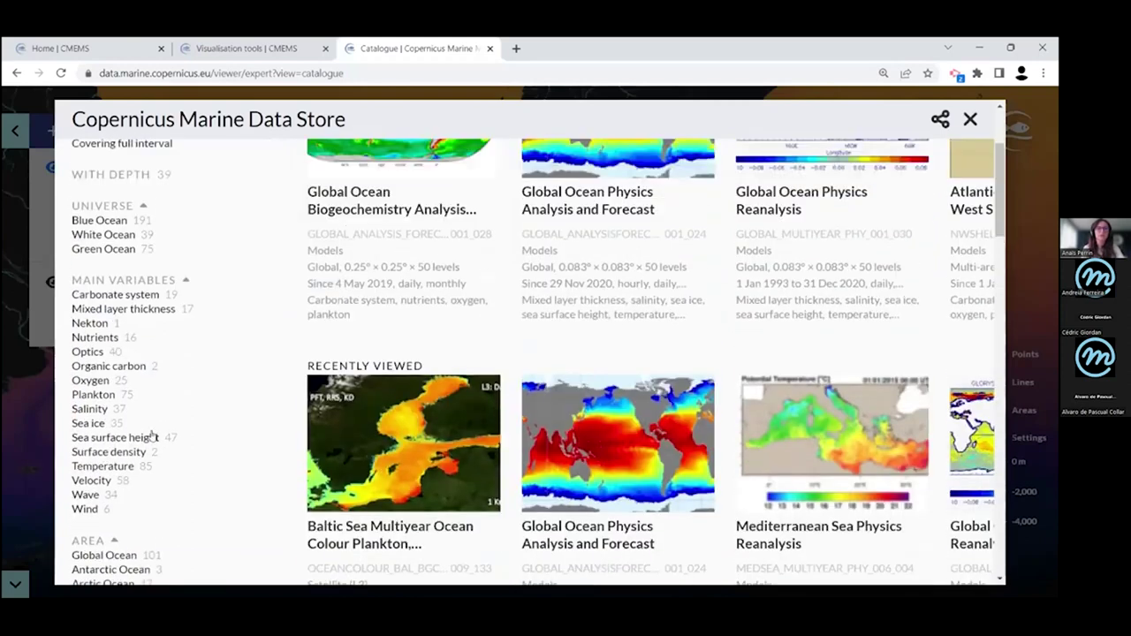
click(161, 217)
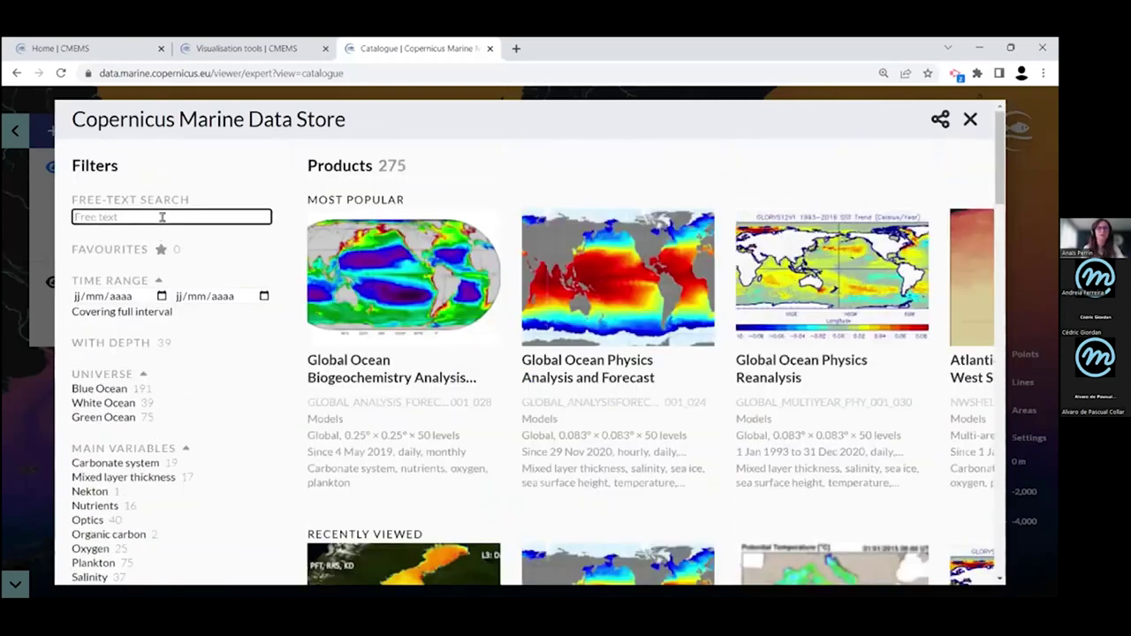
text(curre)
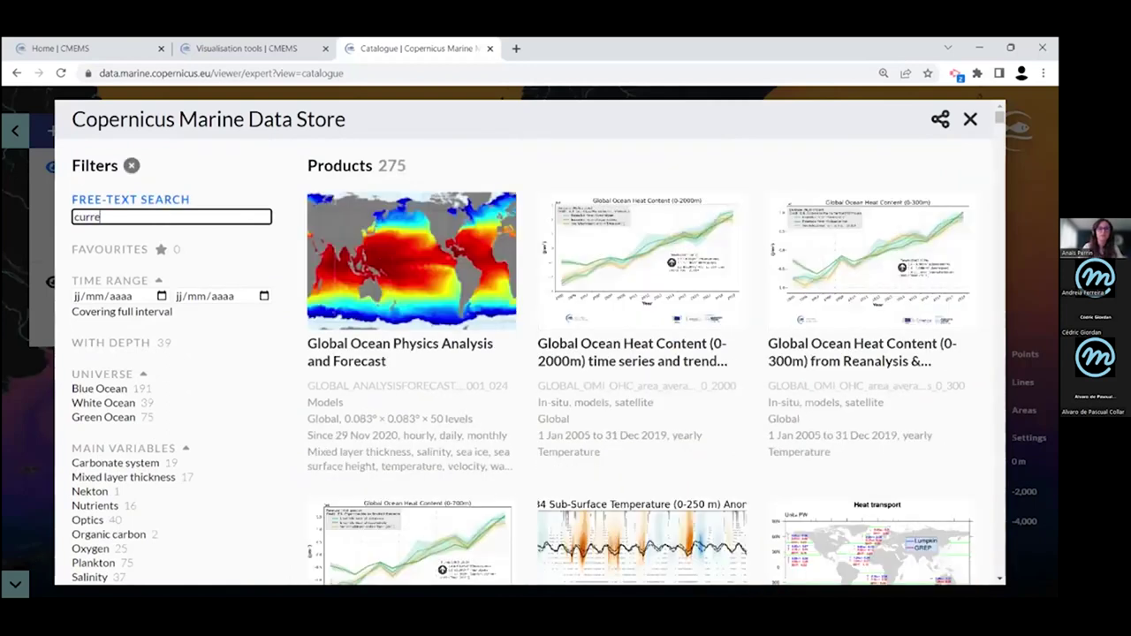
text(nts)
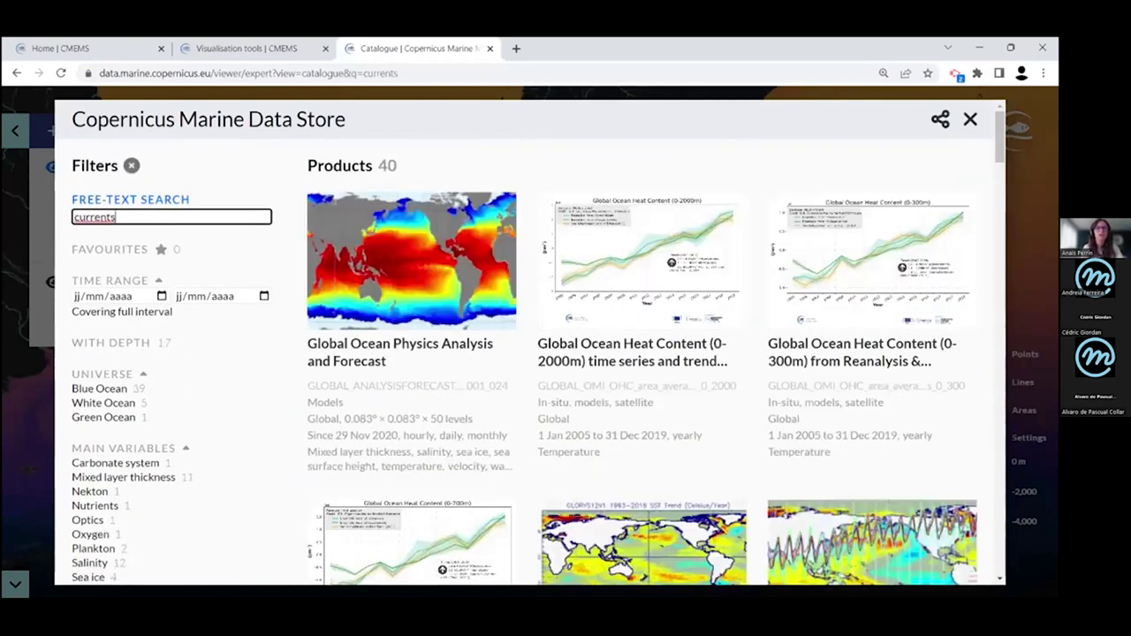
Filter the products by the main variable Velocity and the area Global Ocean
scroll(179, 290, down, 1)
scroll(172, 344, down, 1)
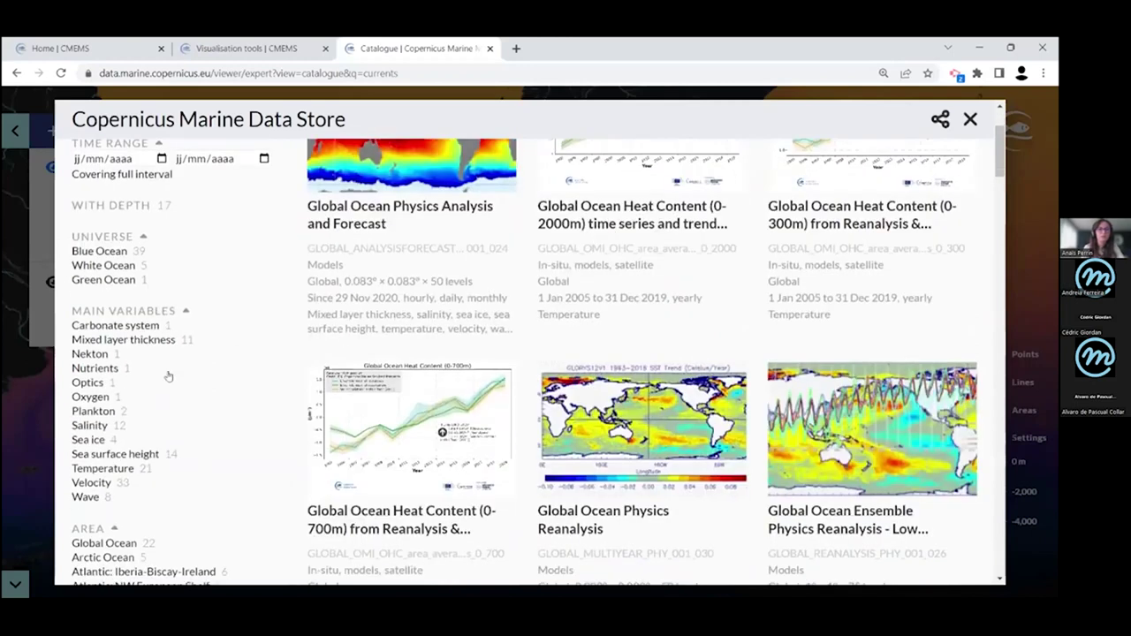
click(92, 483)
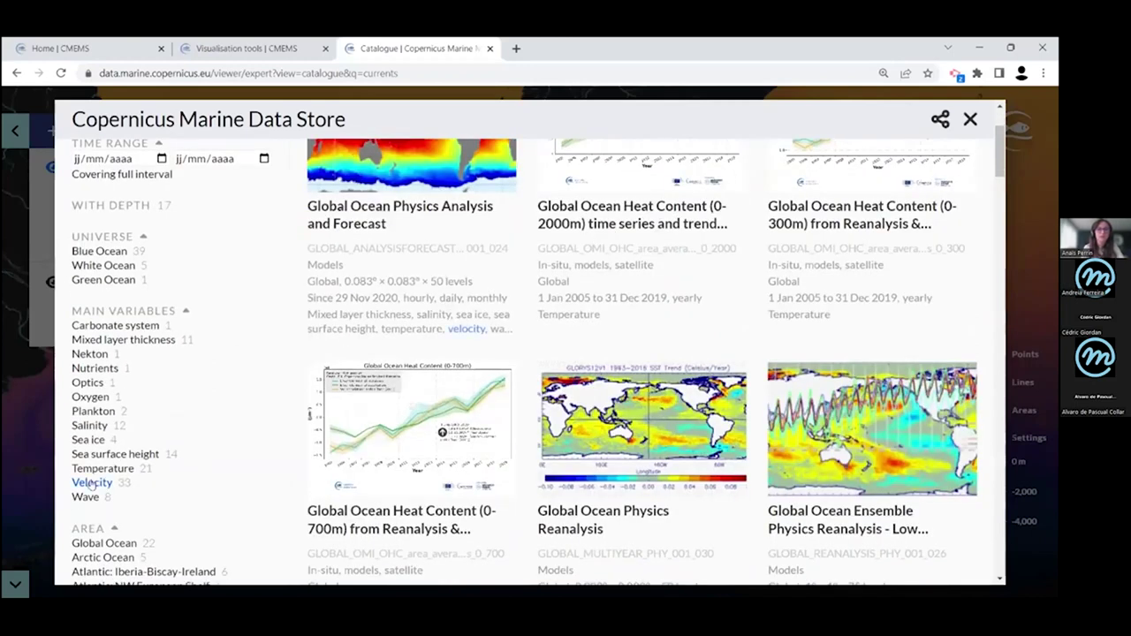
scroll(205, 376, down, 2)
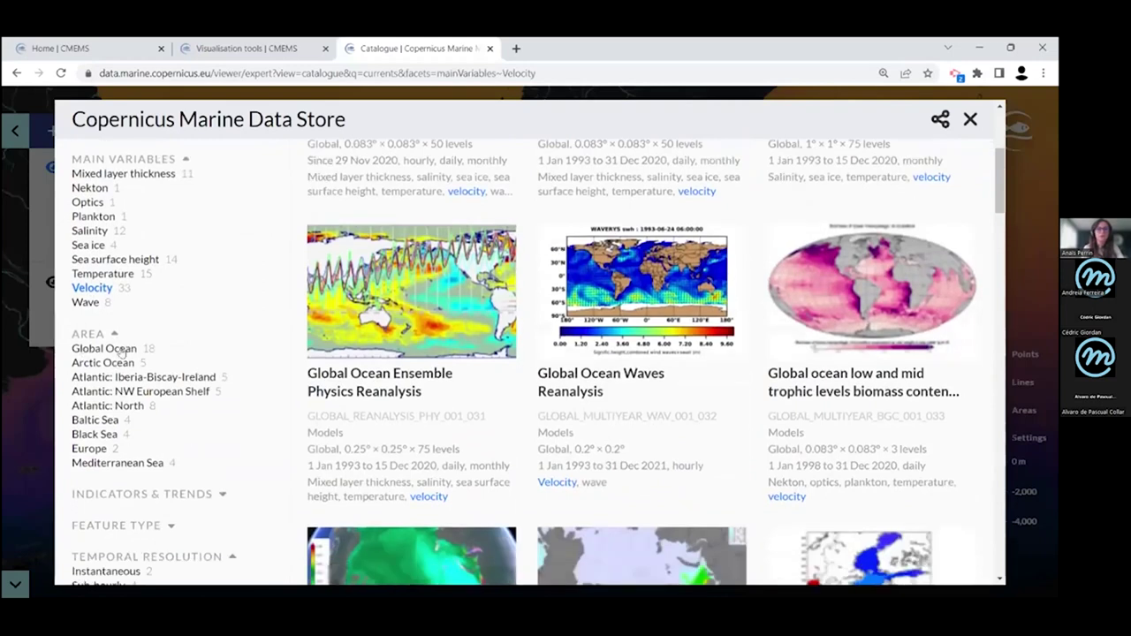
click(125, 350)
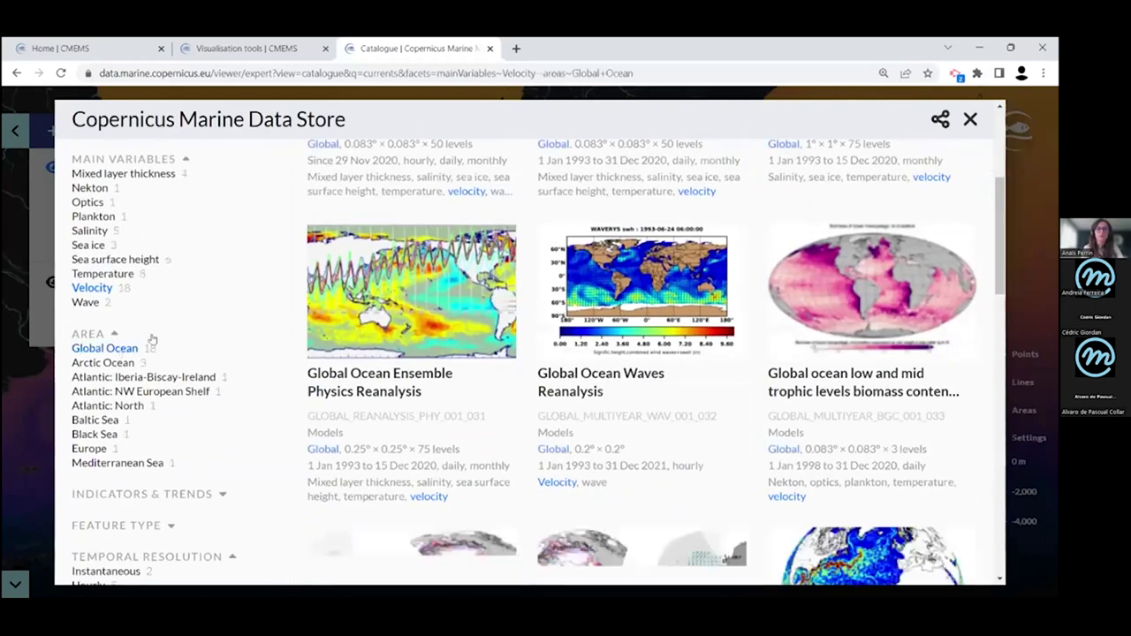
Narrow the products to Hourly temporal resolution and Numerical models as the source
scroll(166, 343, down, 3)
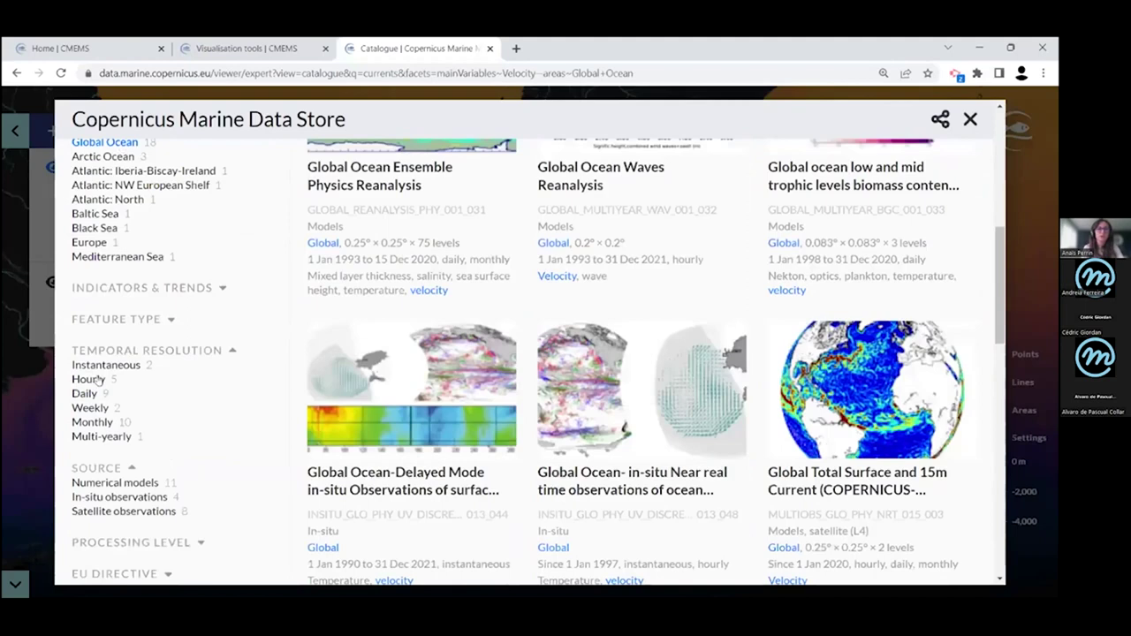
click(93, 379)
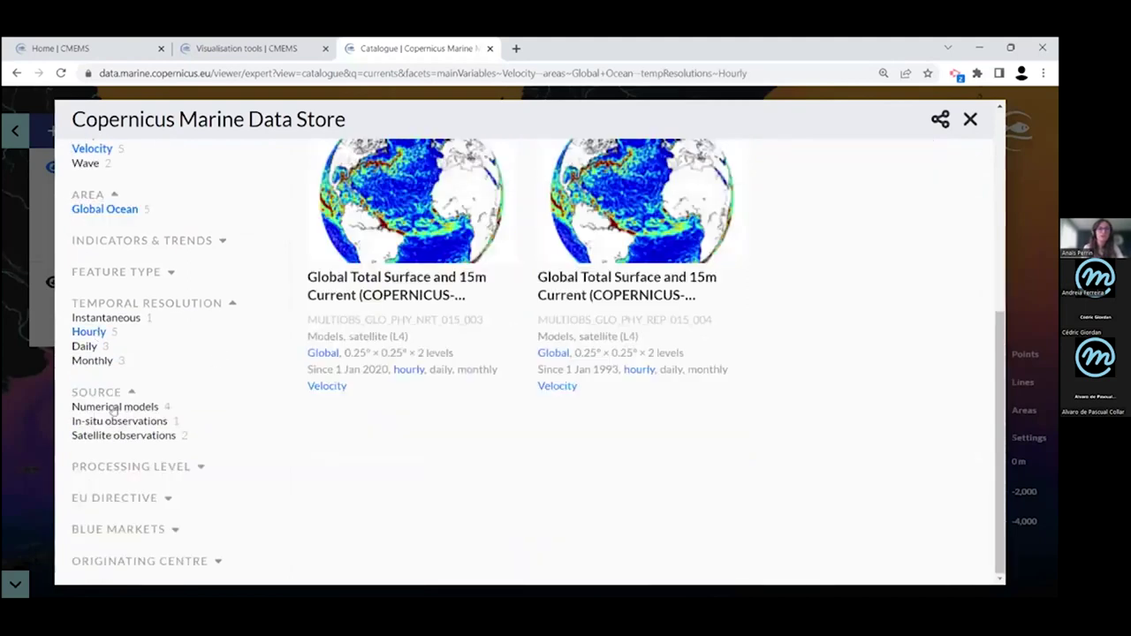
click(85, 408)
scroll(203, 389, up, 3)
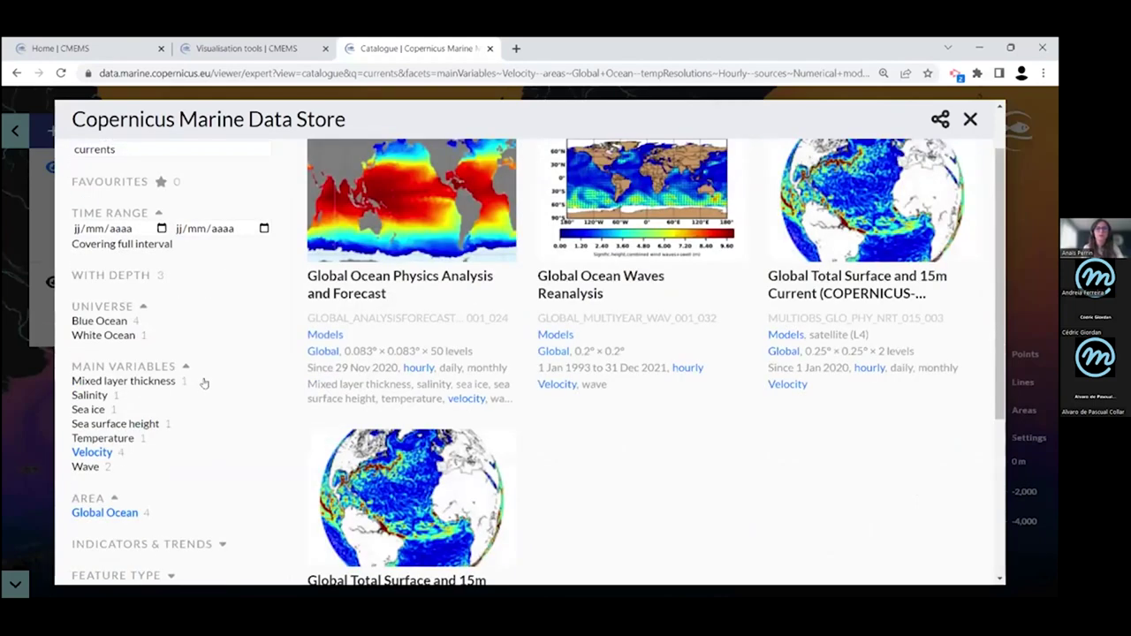
scroll(292, 380, up, 2)
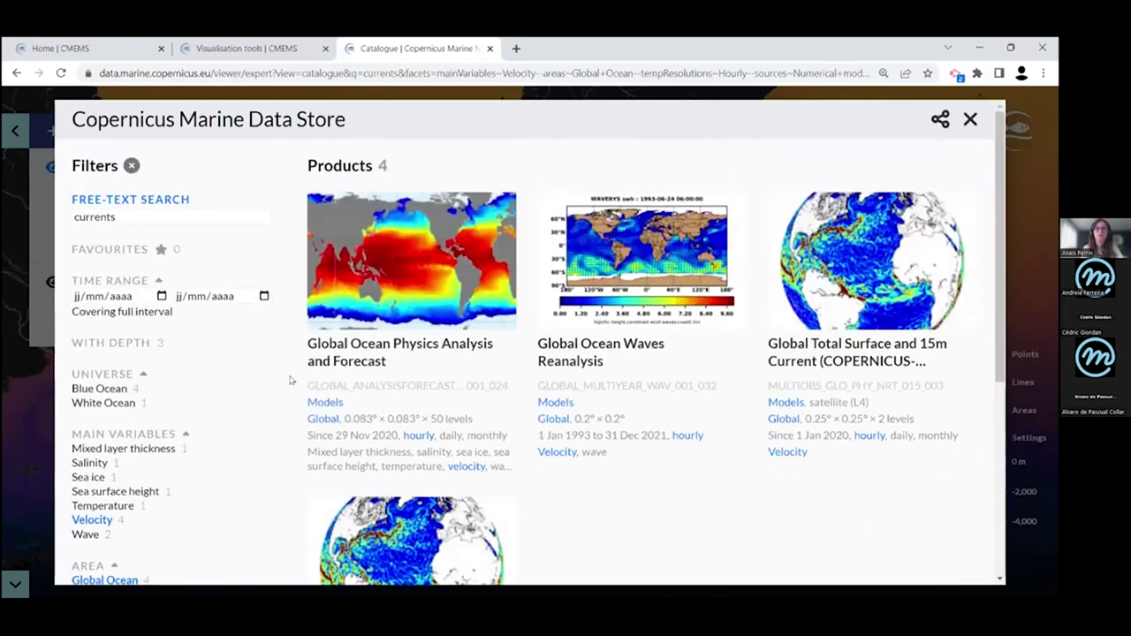
Review the filtered products and open the description of Global Ocean Physics Analysis and Forecast
mouse_move(345, 368)
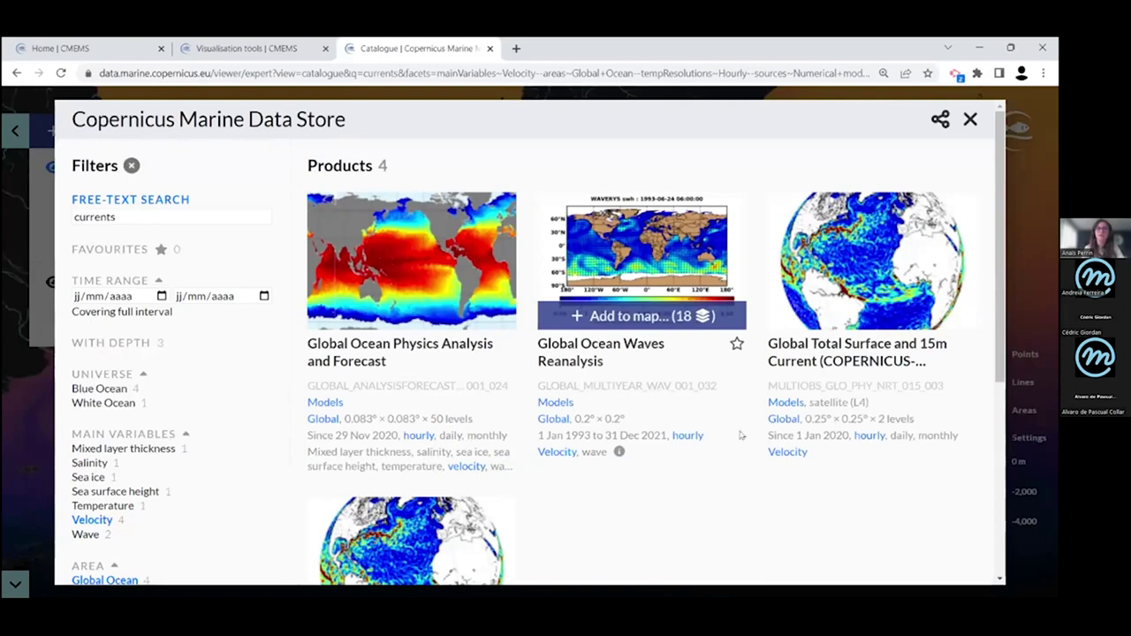
scroll(744, 434, down, 1)
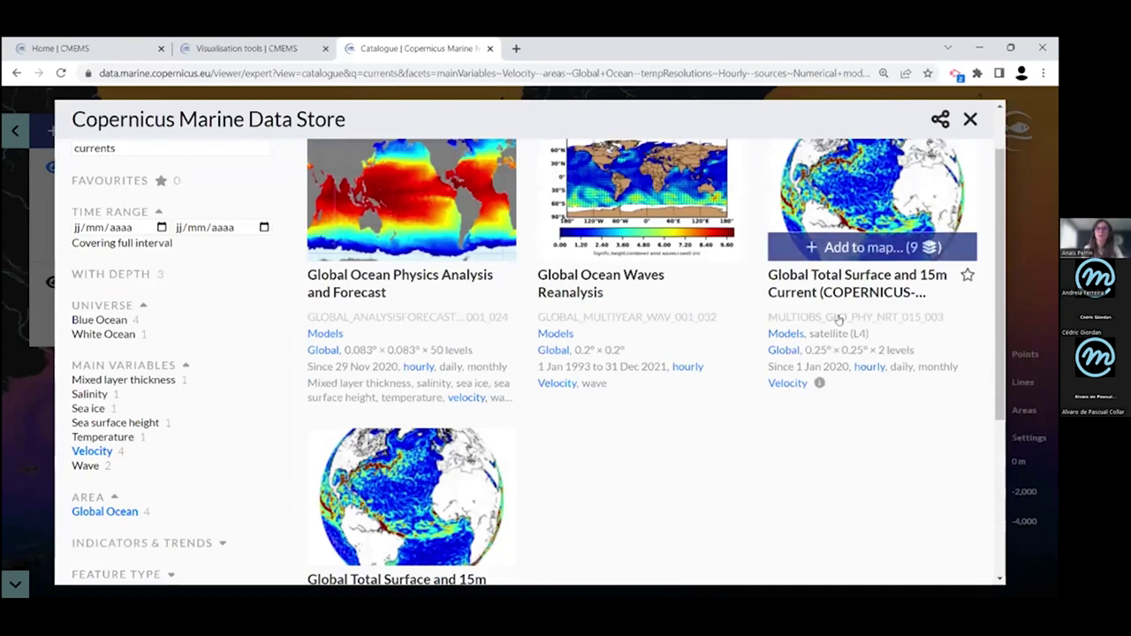
scroll(804, 397, down, 1)
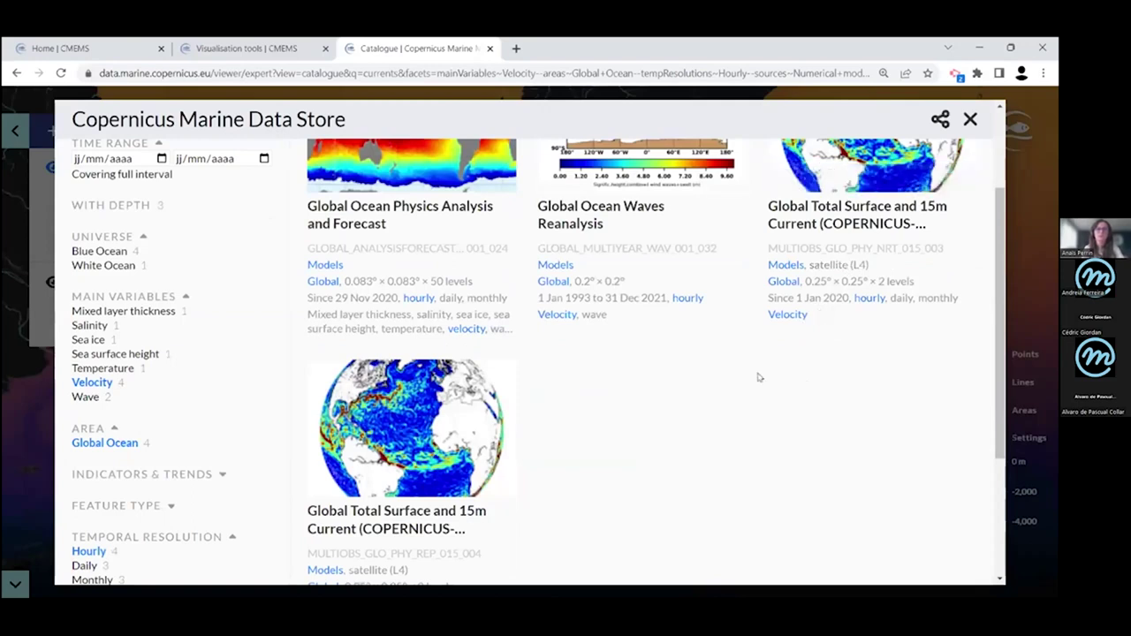
scroll(704, 420, up, 1)
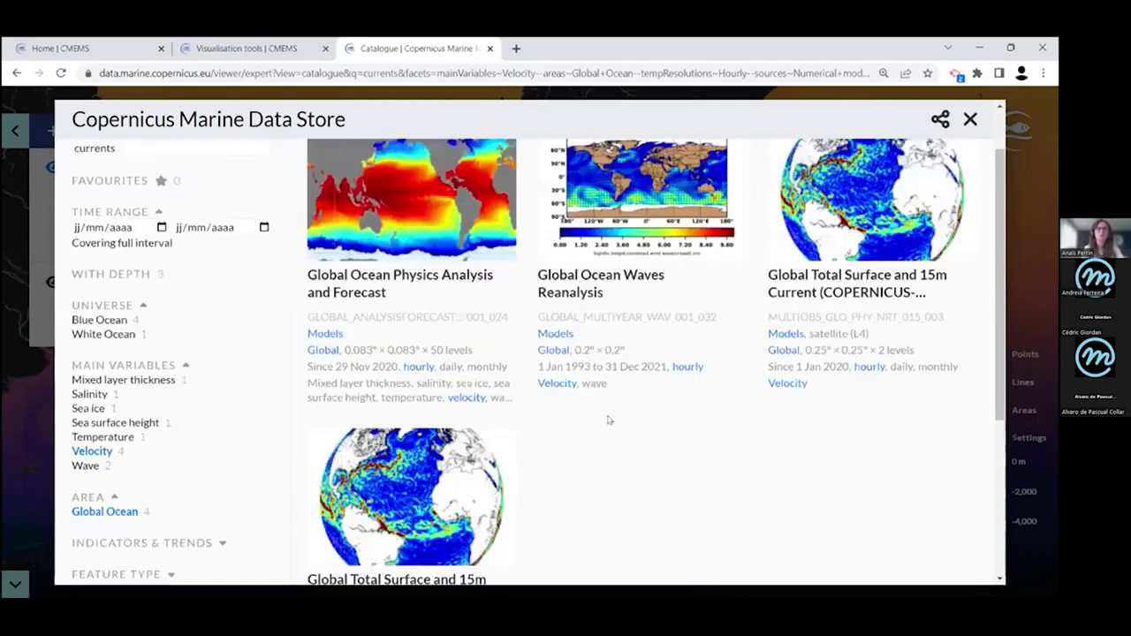
scroll(444, 375, up, 1)
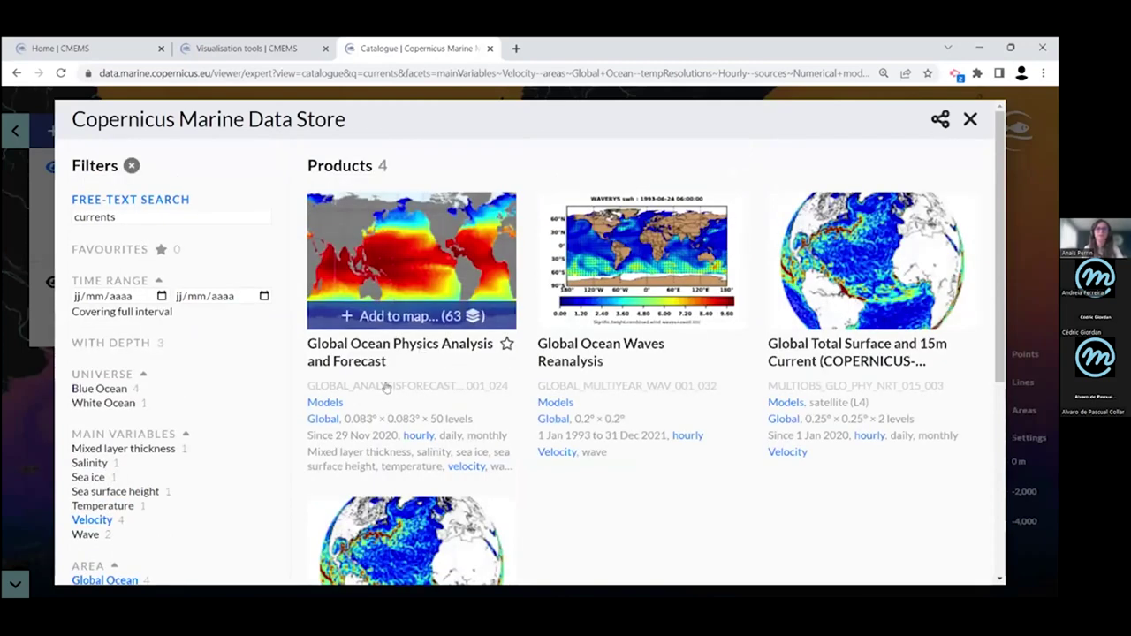
click(408, 394)
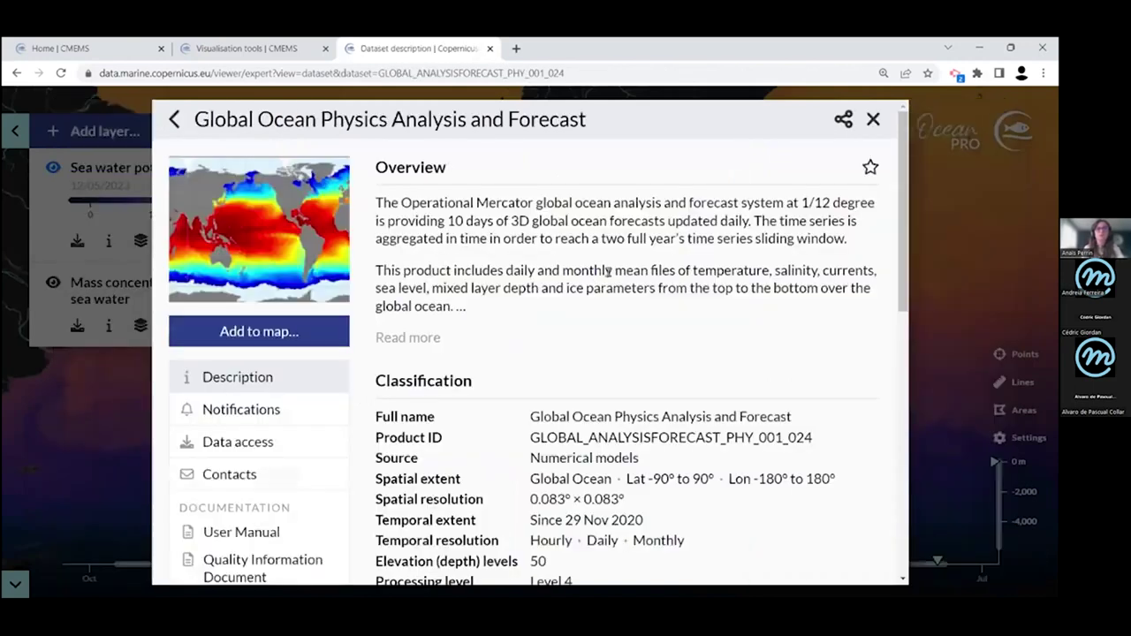
Expand the product's full overview and examine its classification details, including resolution, temporal extent, depth levels and variables
scroll(608, 272, down, 1)
scroll(607, 274, up, 1)
click(428, 337)
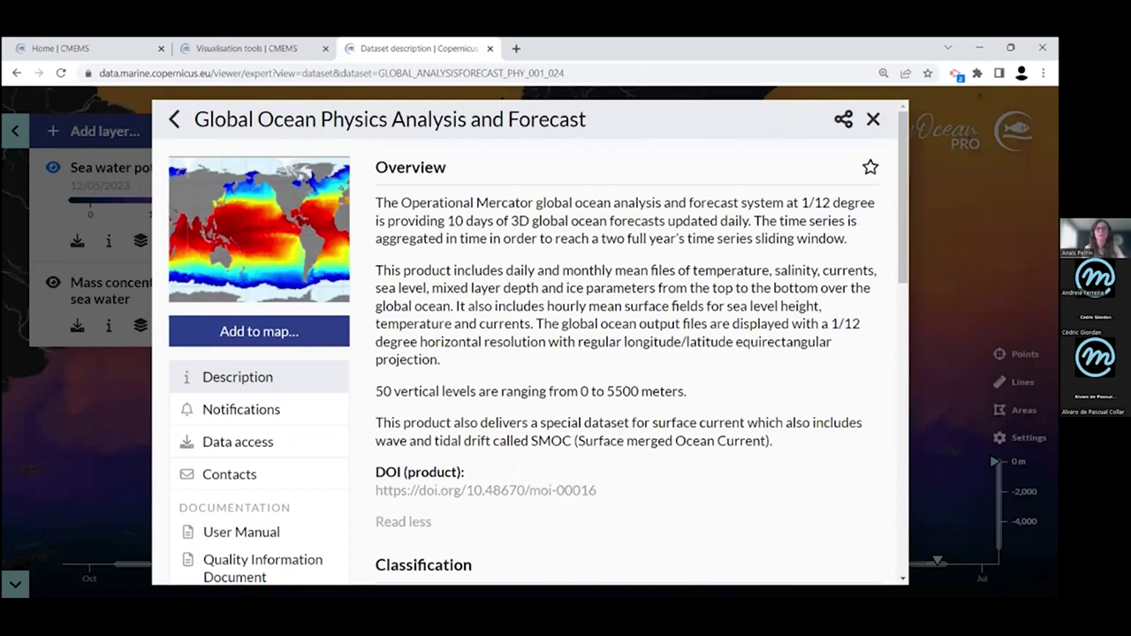
scroll(531, 336, down, 3)
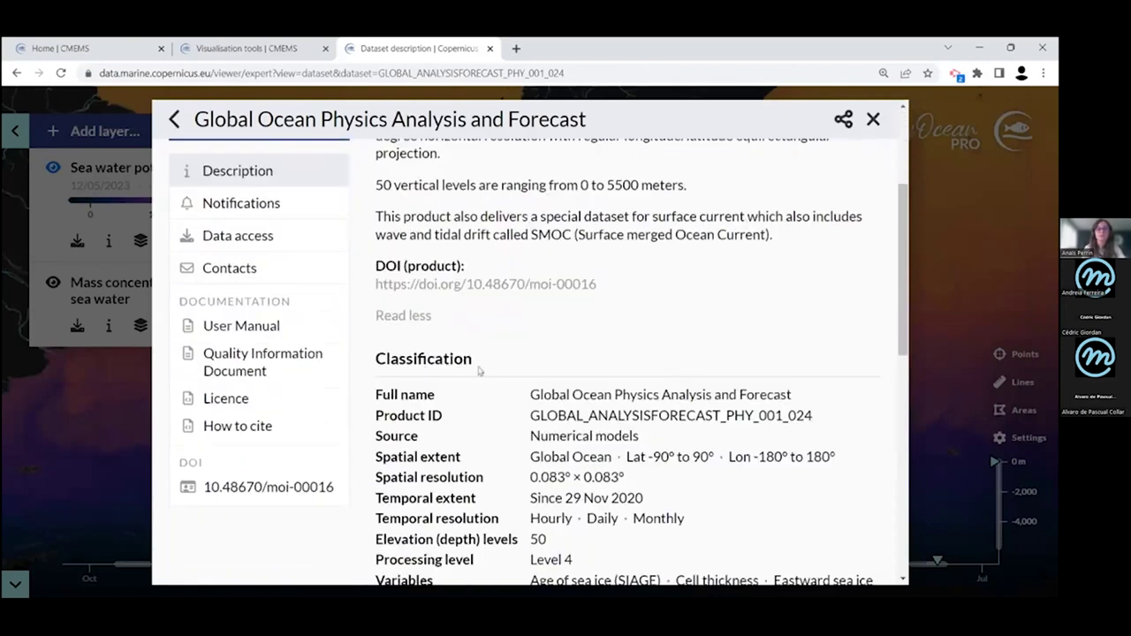
scroll(495, 373, down, 1)
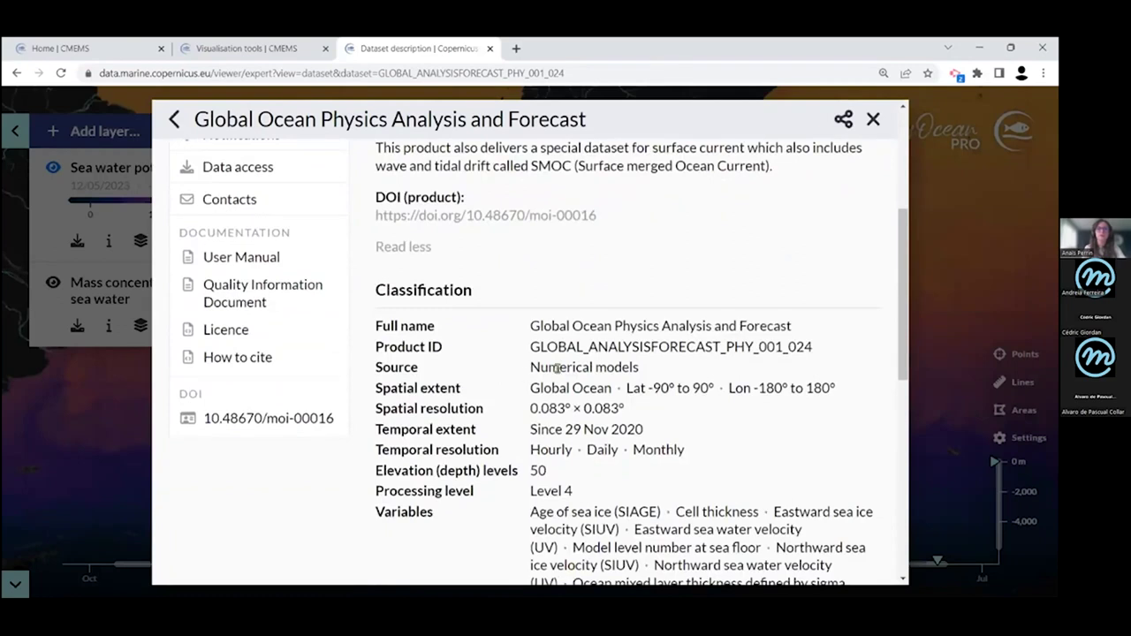
scroll(481, 283, down, 2)
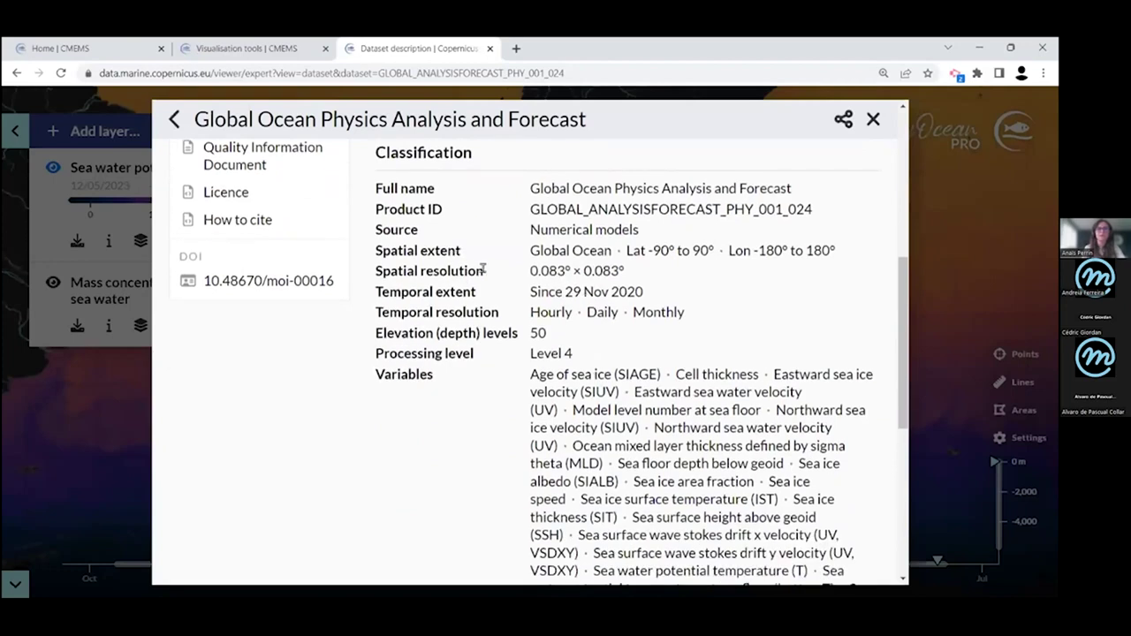
scroll(591, 453, down, 2)
scroll(591, 454, down, 1)
scroll(591, 453, up, 6)
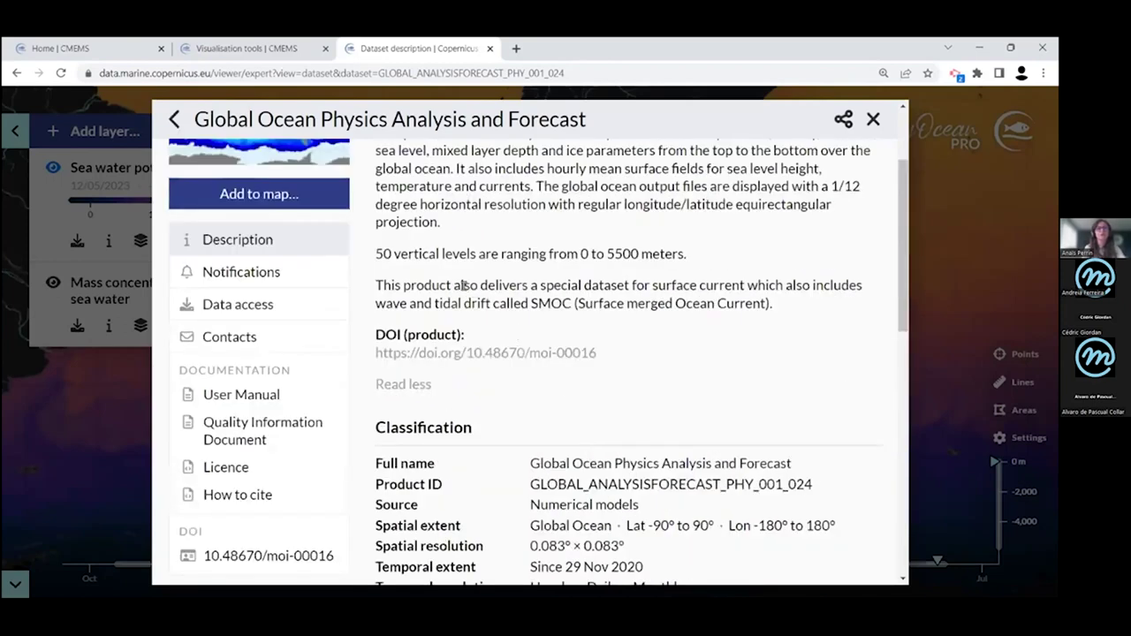
Review the notifications issued for Global Ocean Physics Analysis and Forecast, including their categories and statuses
click(306, 270)
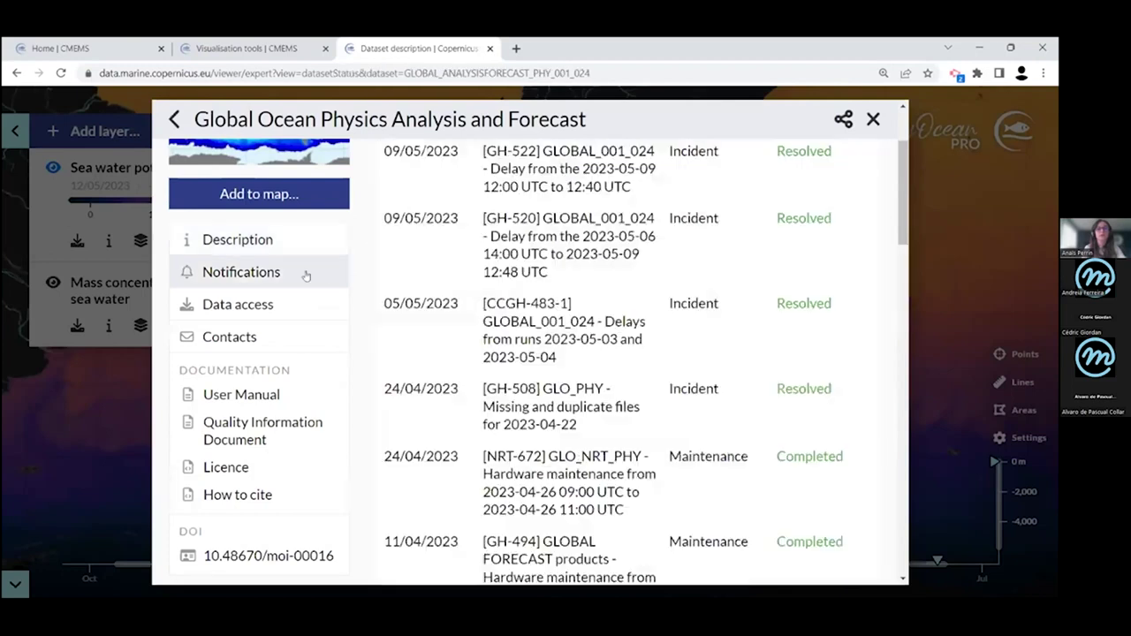
scroll(482, 265, up, 2)
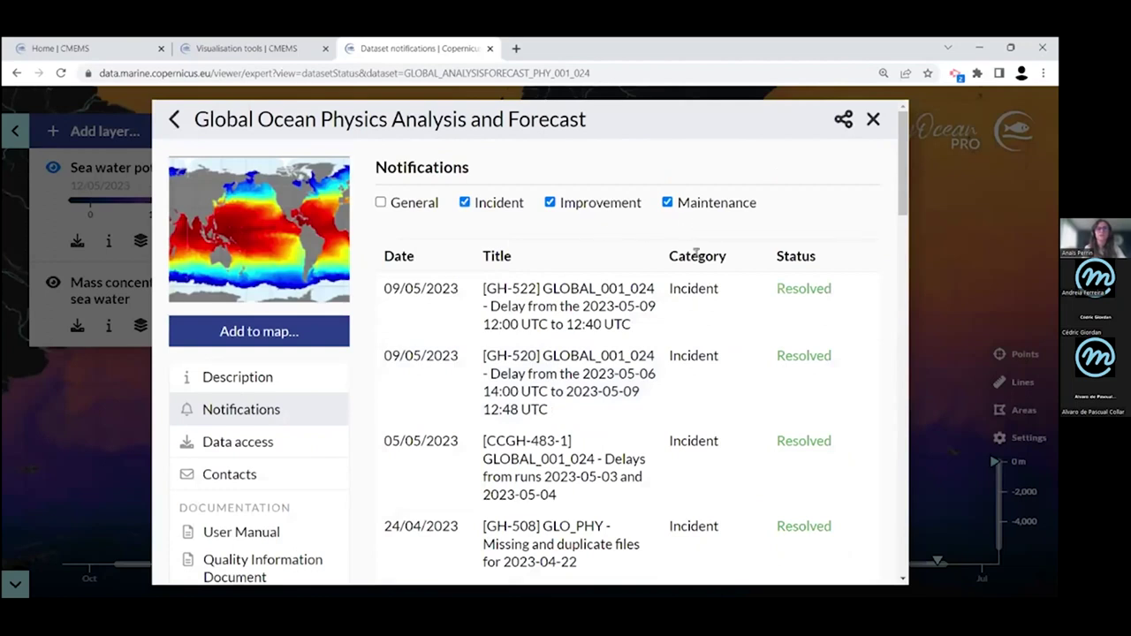
scroll(649, 339, down, 3)
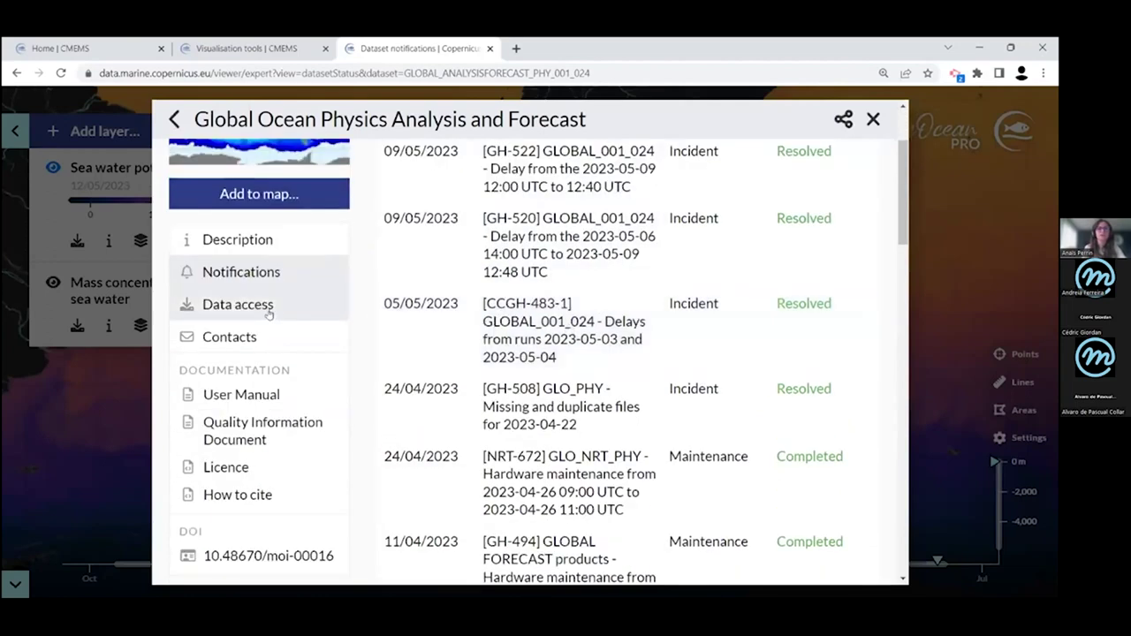
Review the product's data access services and read the help article on the advantages of the MOTU subsetting download service
click(269, 311)
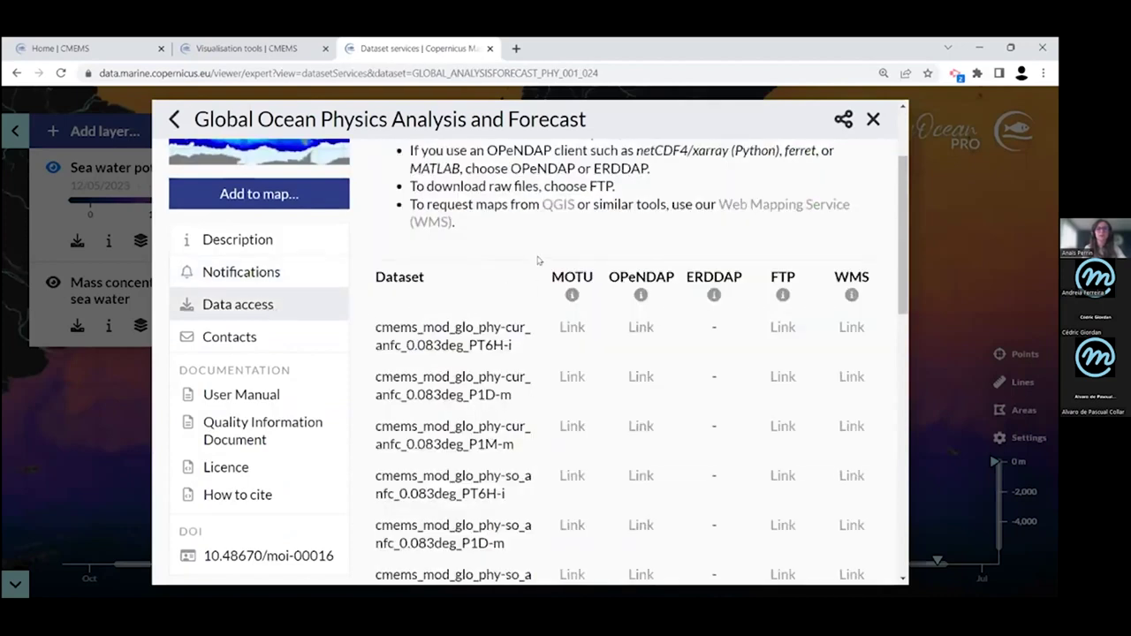
mouse_move(607, 353)
click(572, 296)
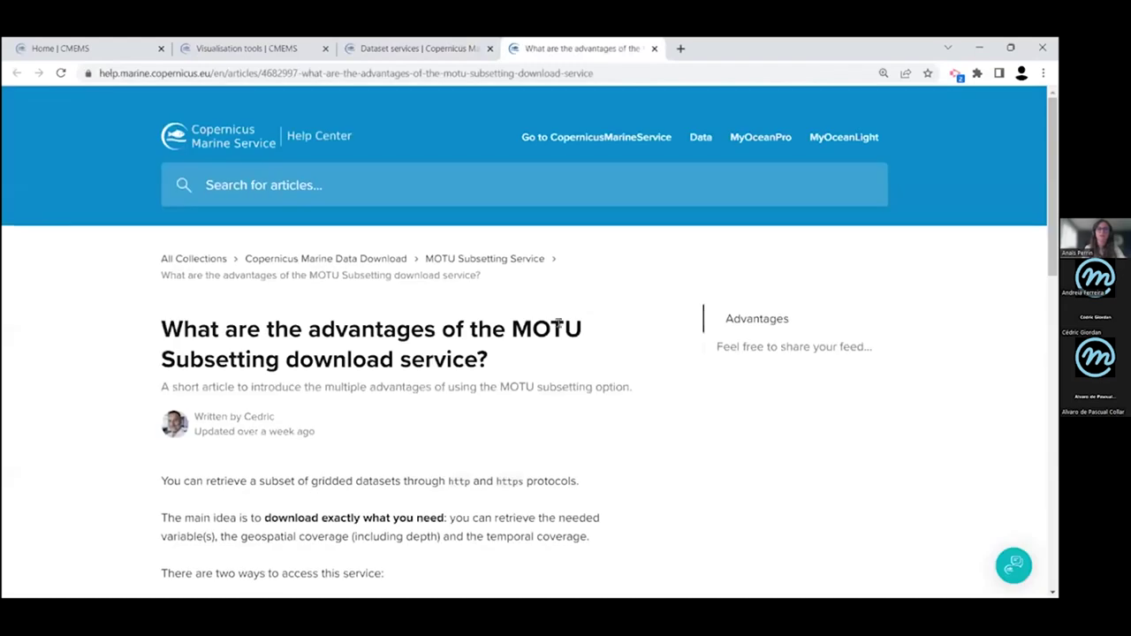
scroll(559, 322, down, 2)
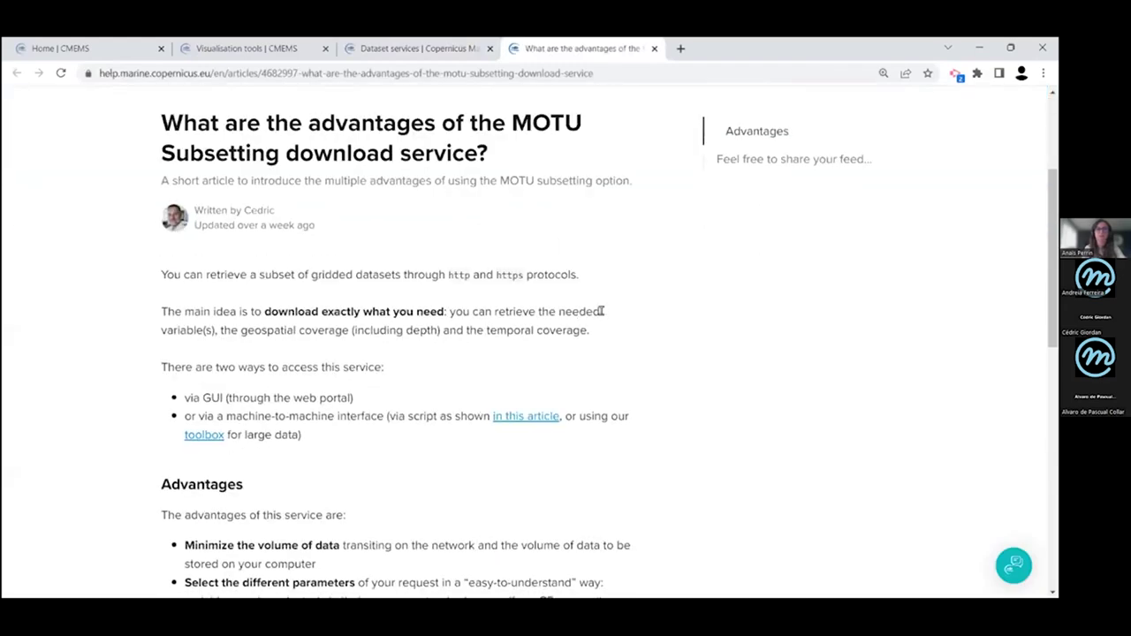
scroll(626, 328, down, 1)
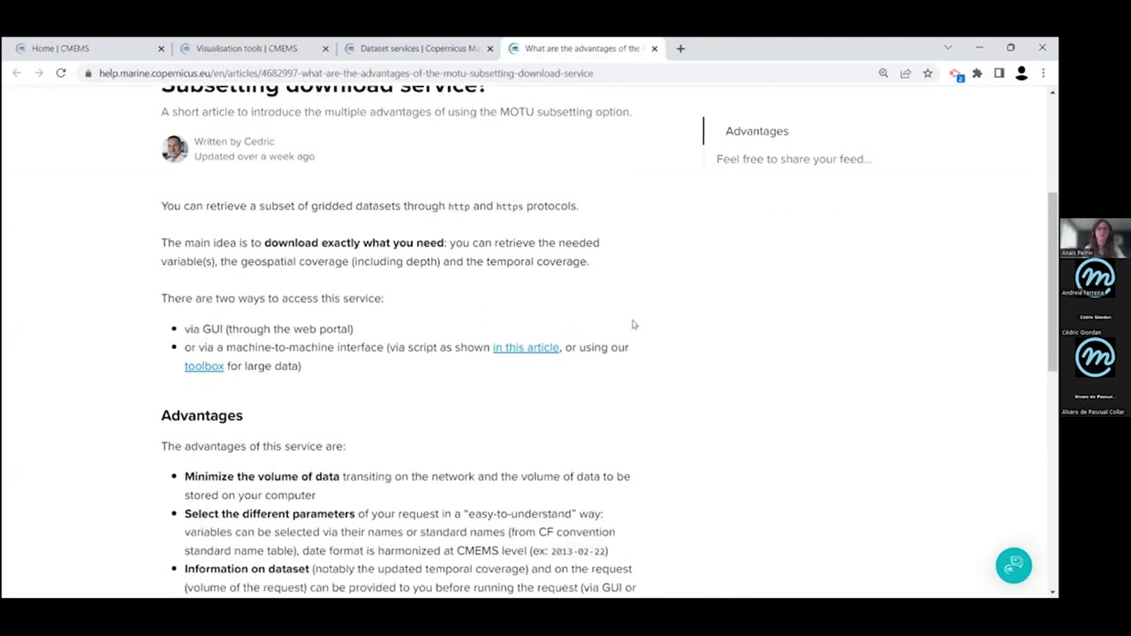
scroll(640, 315, down, 1)
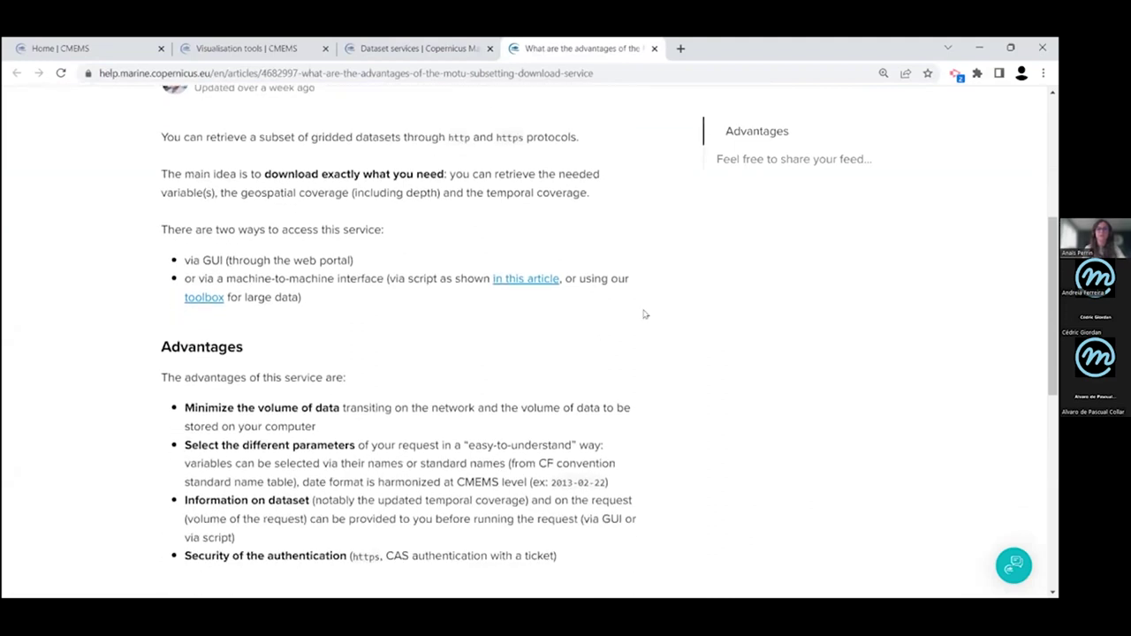
scroll(644, 313, down, 1)
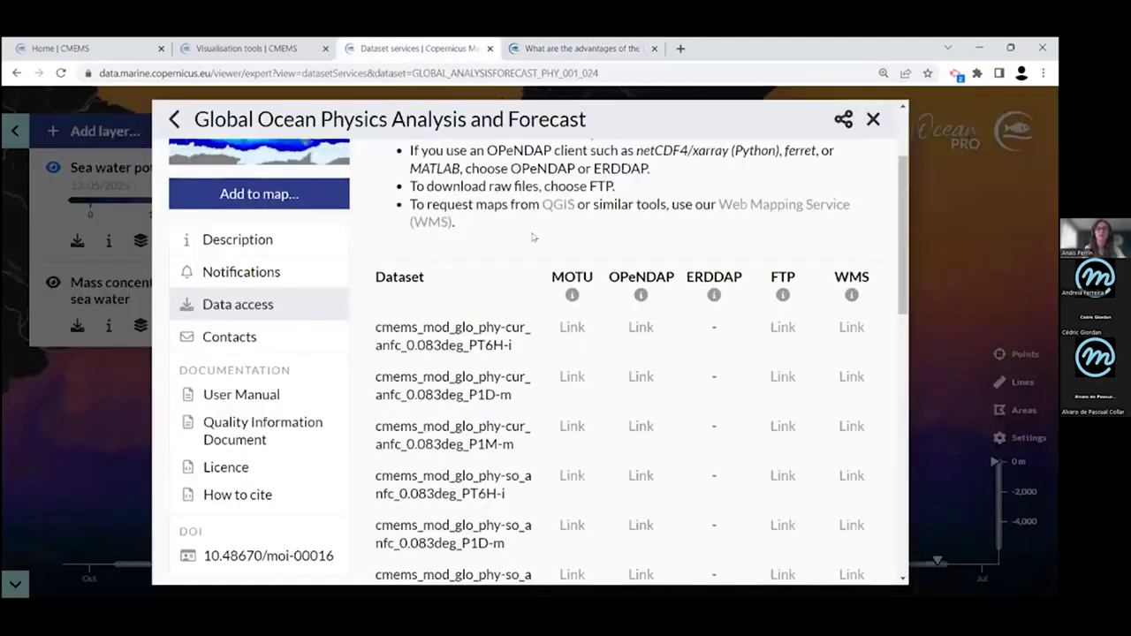
click(439, 50)
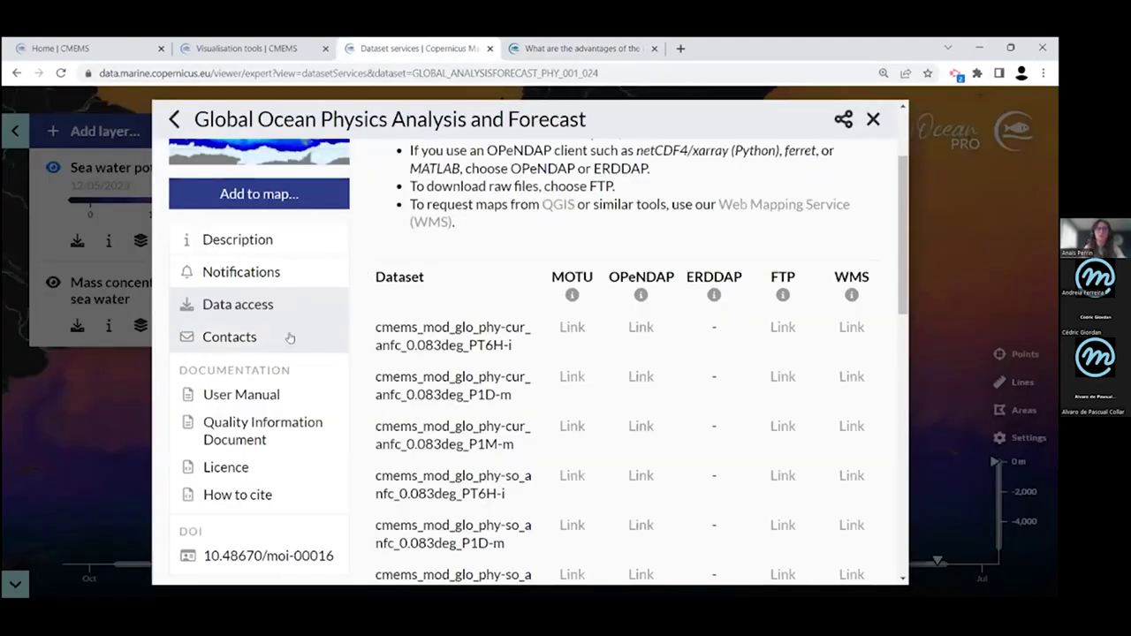
Review the product's contact options, documentation entries and sharing option
click(262, 345)
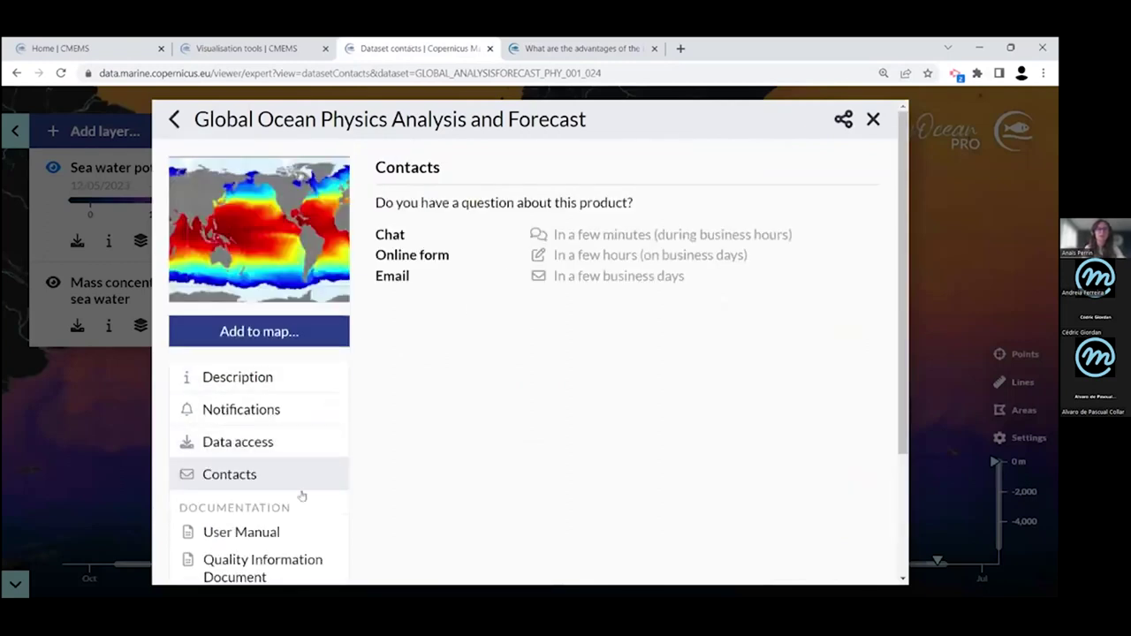
scroll(334, 458, down, 1)
scroll(333, 458, down, 1)
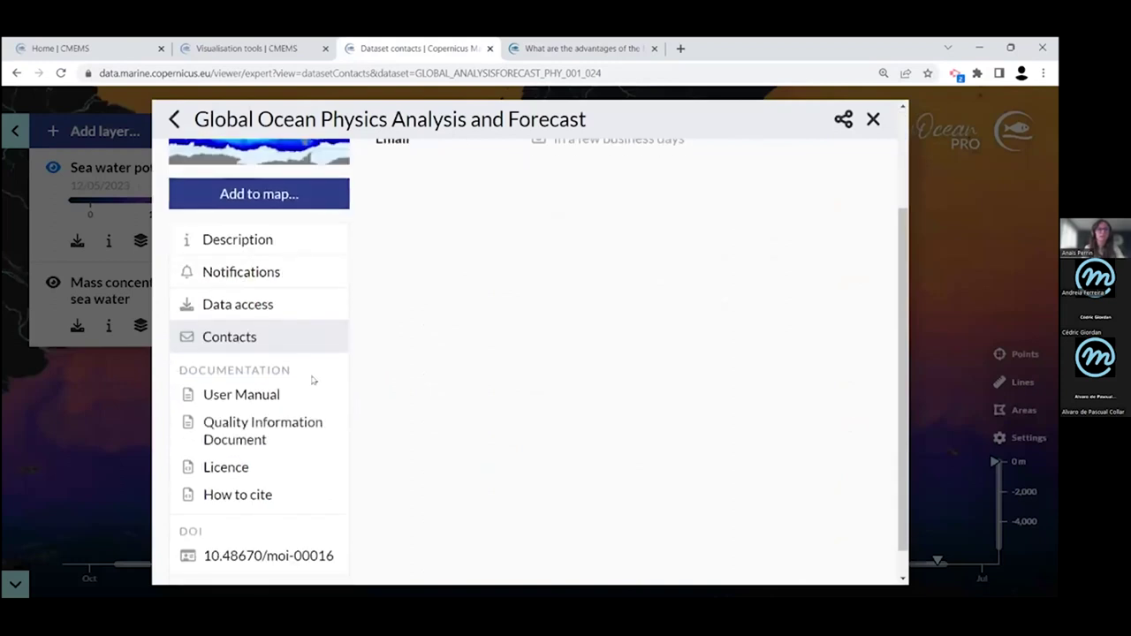
scroll(312, 380, down, 1)
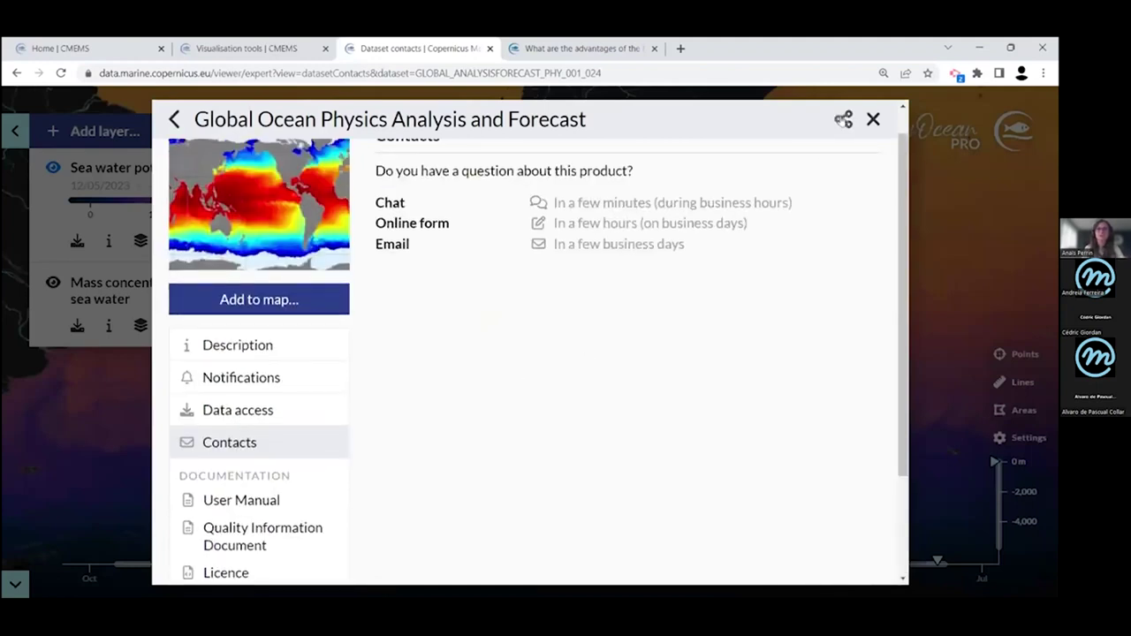
click(843, 120)
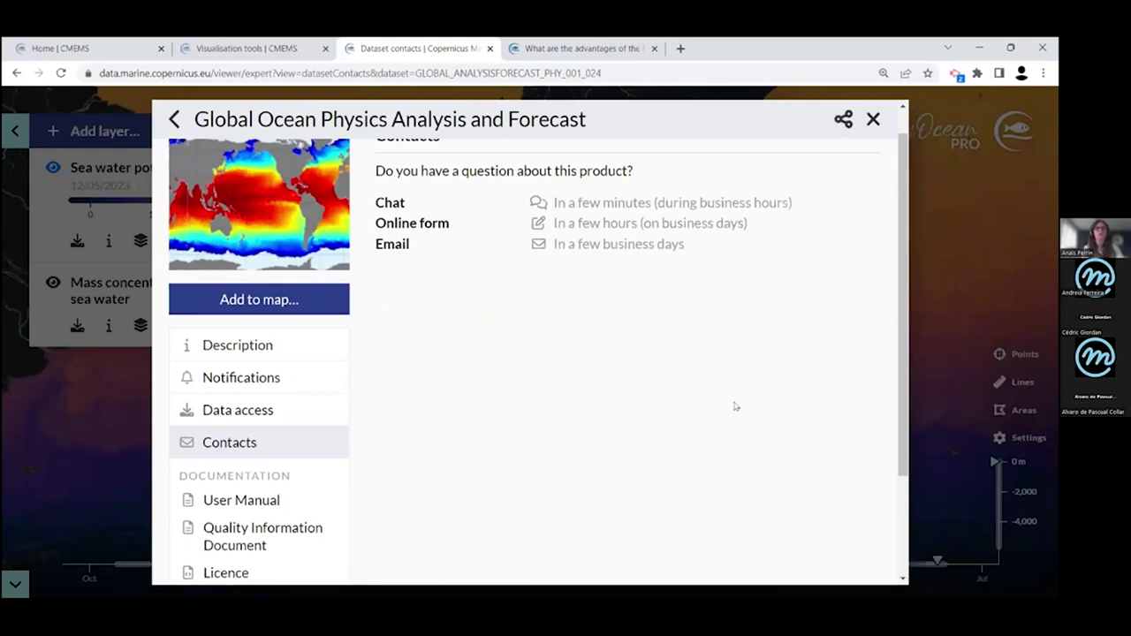
scroll(558, 340, up, 1)
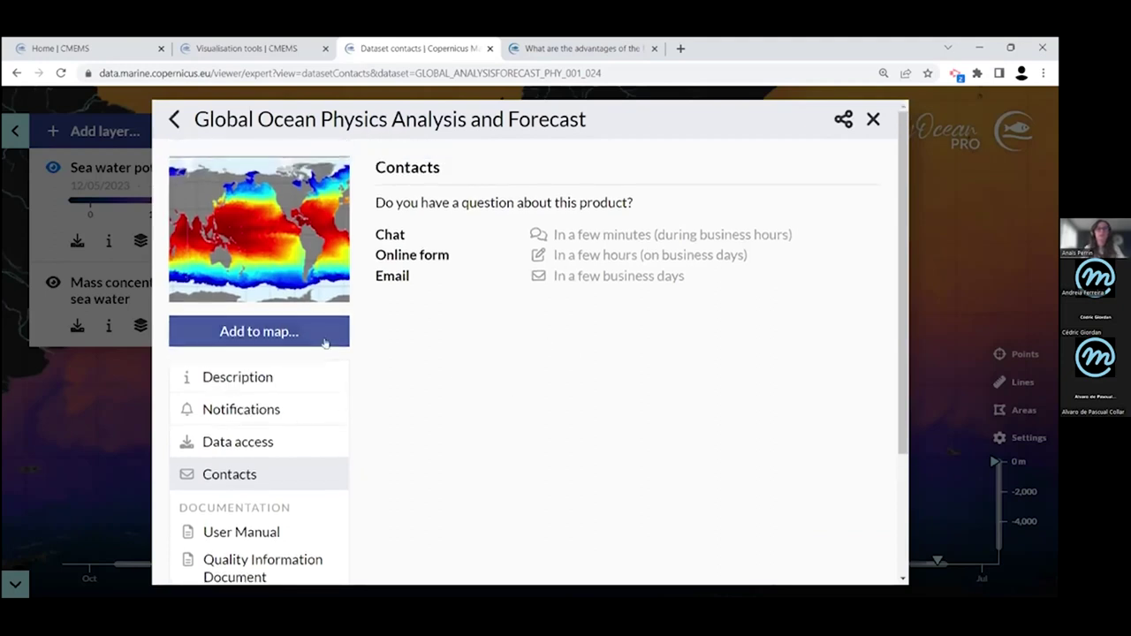
Add the Sea water velocity layer from dataset cmems_mod_glo_phy-cur_anfc_0.083deg_PT6H-i to the map
click(263, 338)
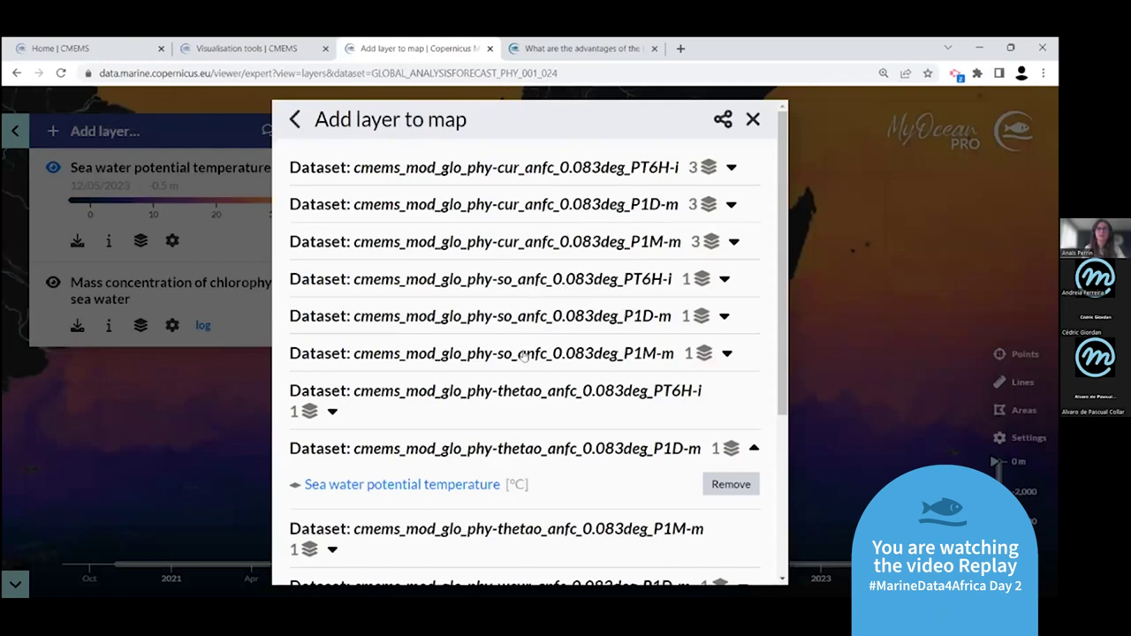
scroll(523, 356, down, 1)
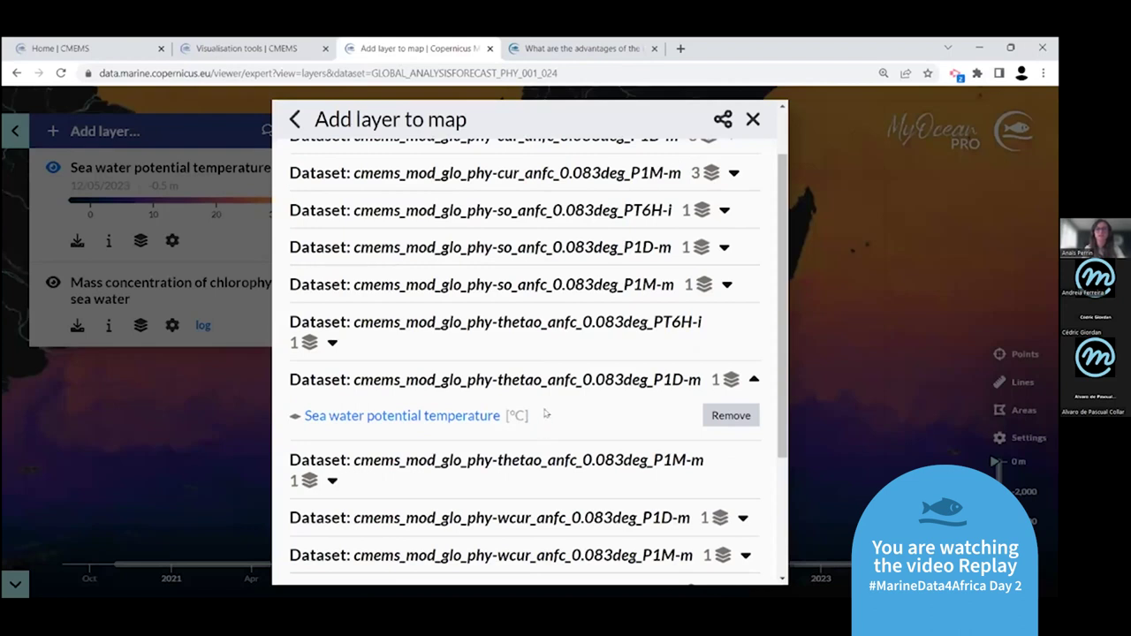
scroll(546, 414, down, 3)
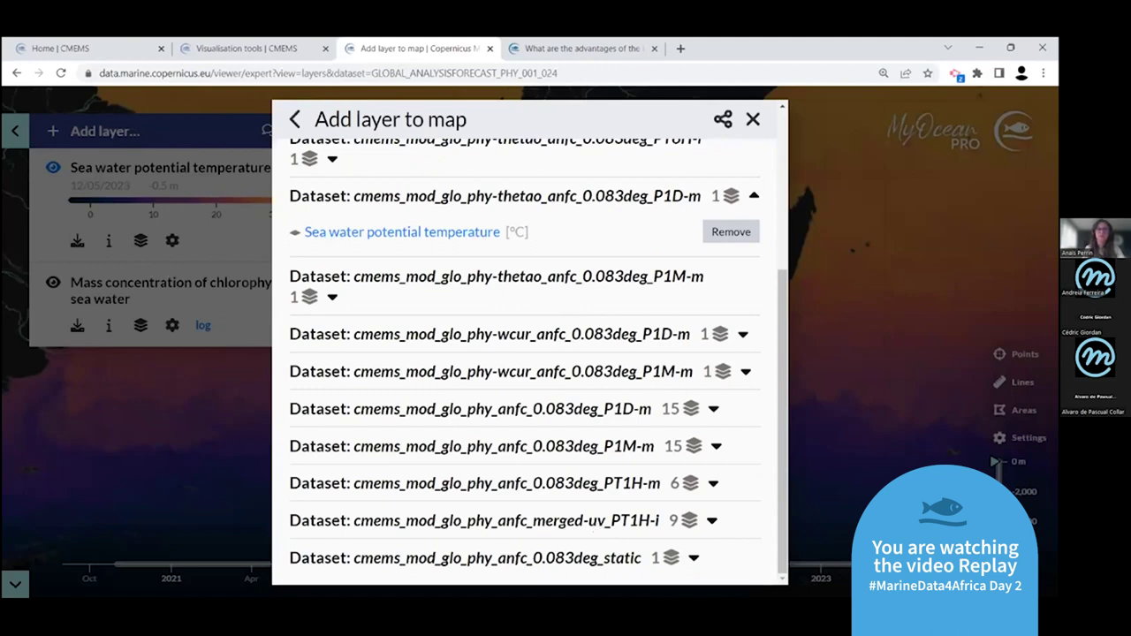
scroll(589, 466, up, 3)
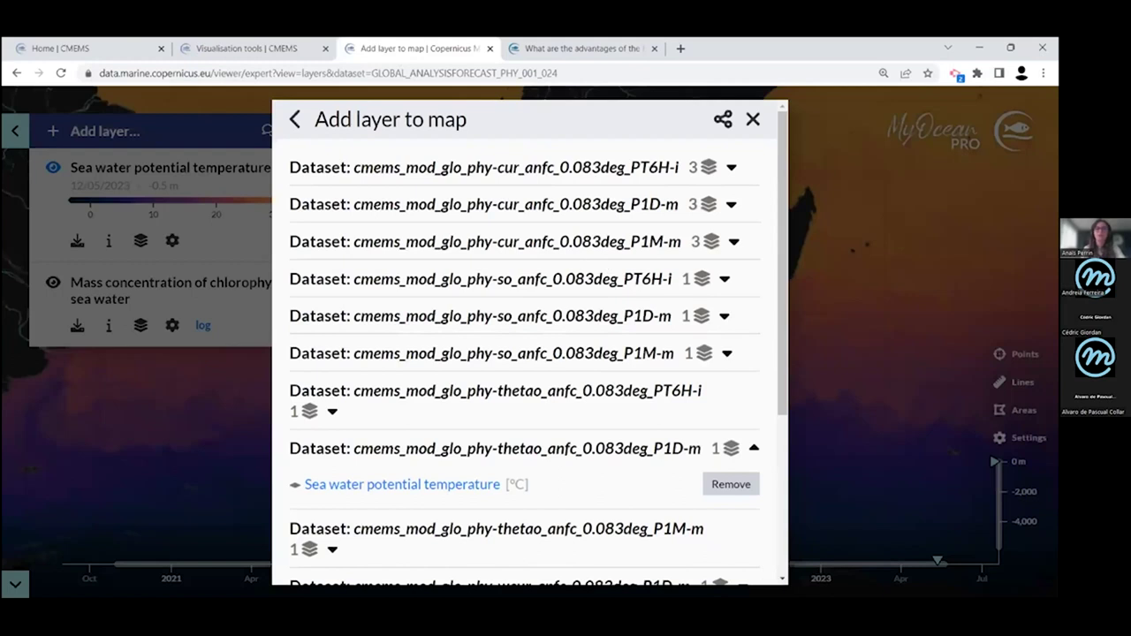
click(730, 168)
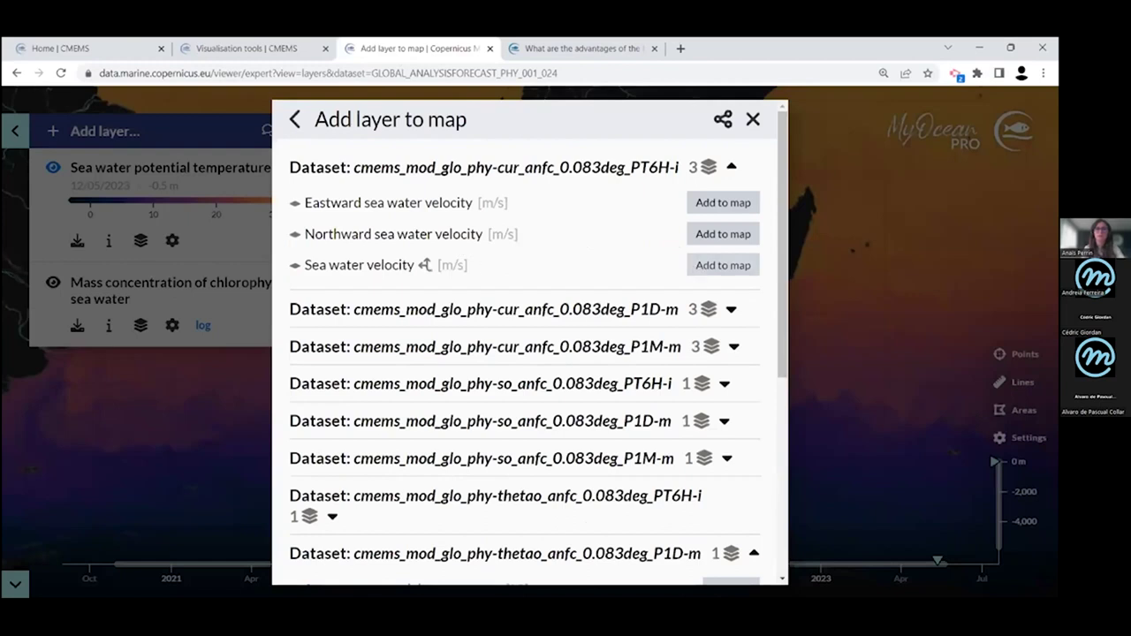
click(696, 266)
click(752, 119)
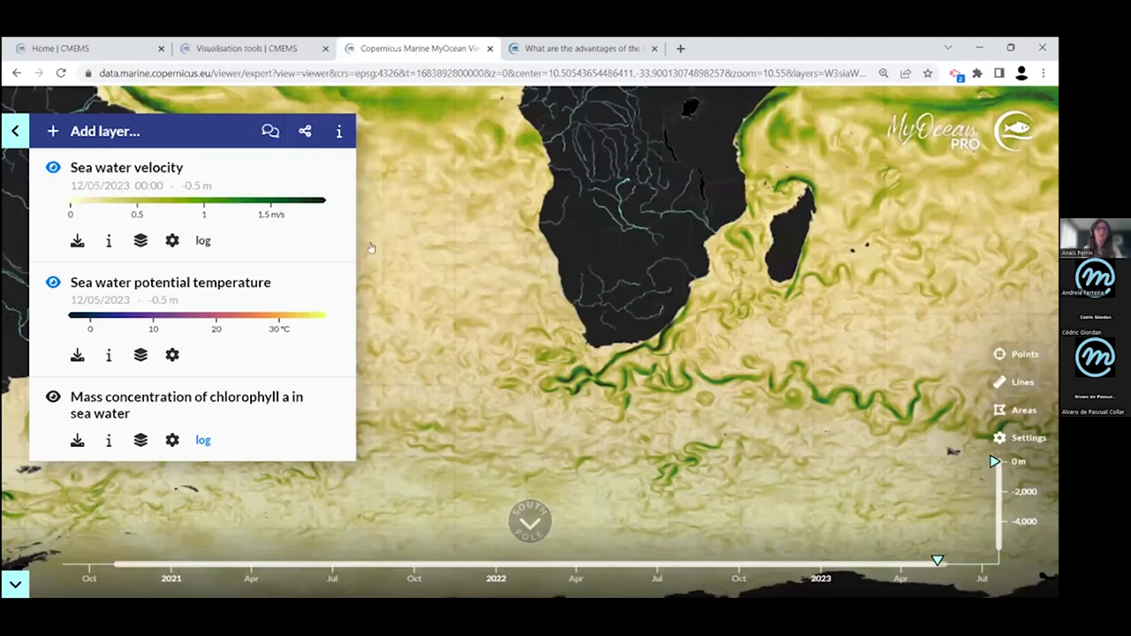
Examine the surface currents around the southern tip of Africa up close on the map
drag(706, 297, 614, 272)
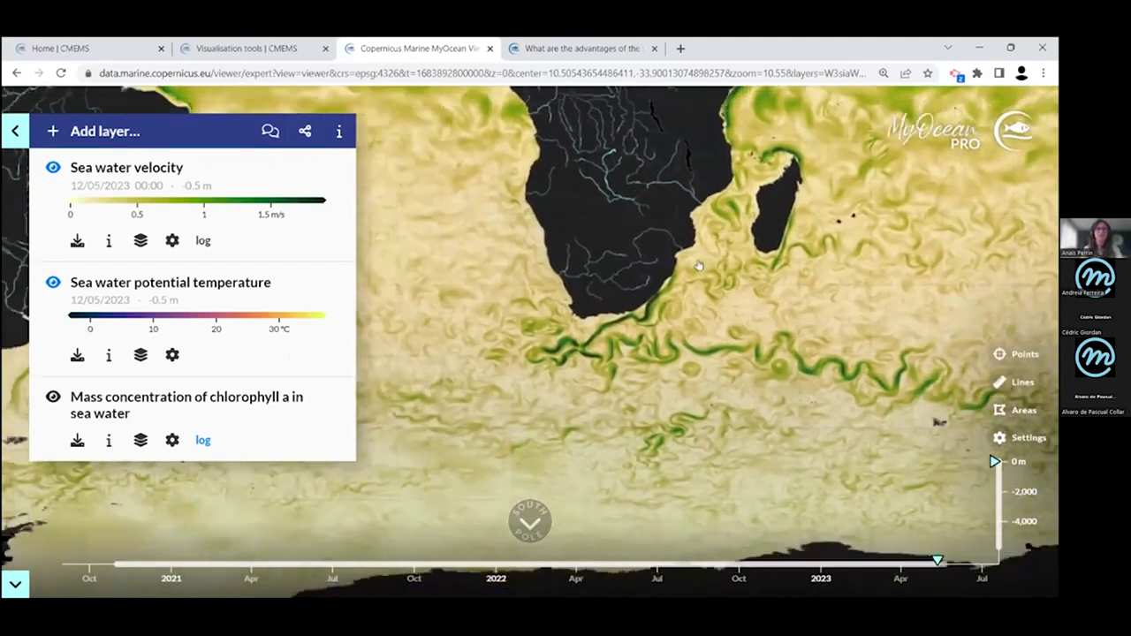
scroll(650, 324, up, 2)
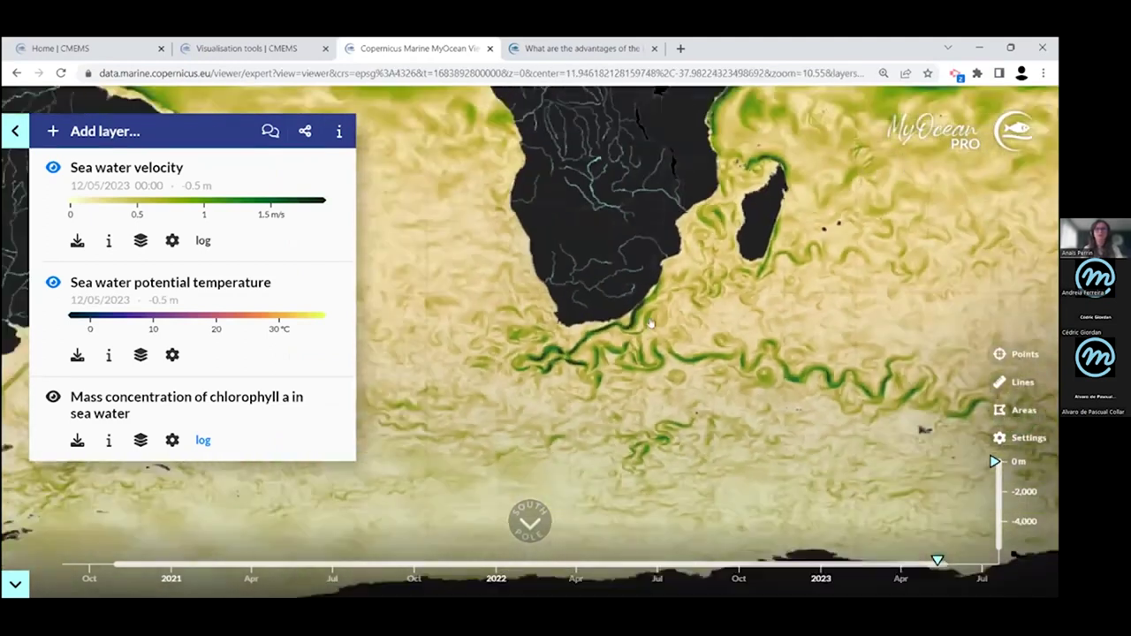
scroll(650, 325, up, 2)
scroll(604, 339, up, 2)
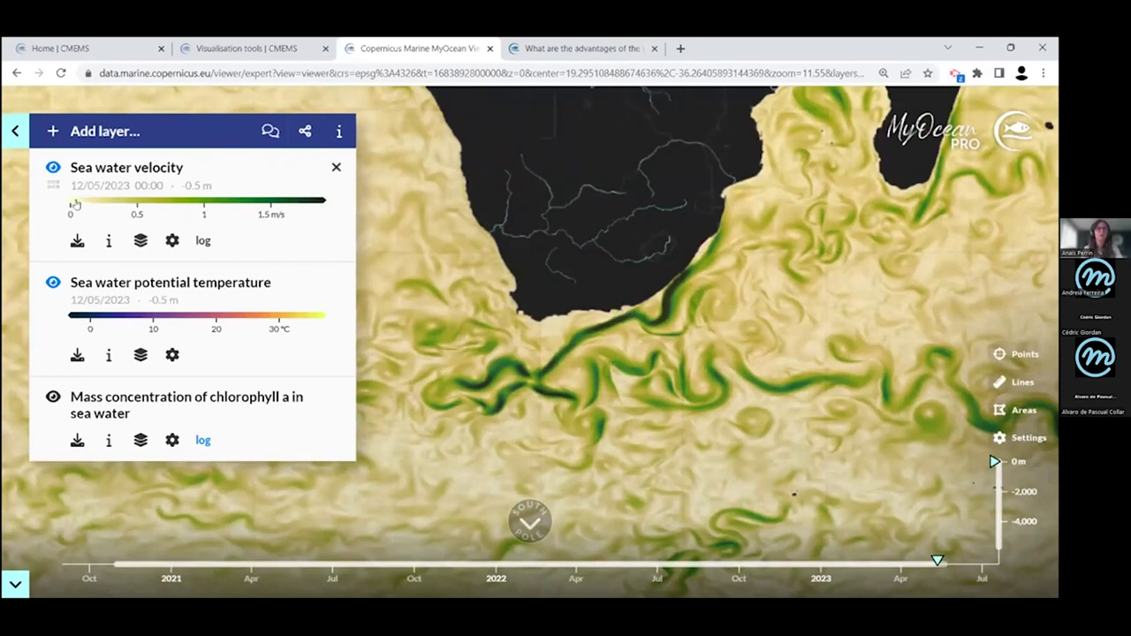
Reorder the layers to chlorophyll a, potential temperature and velocity, and switch the chlorophyll layer on and off to preview it
drag(49, 187, 50, 292)
drag(51, 402, 58, 166)
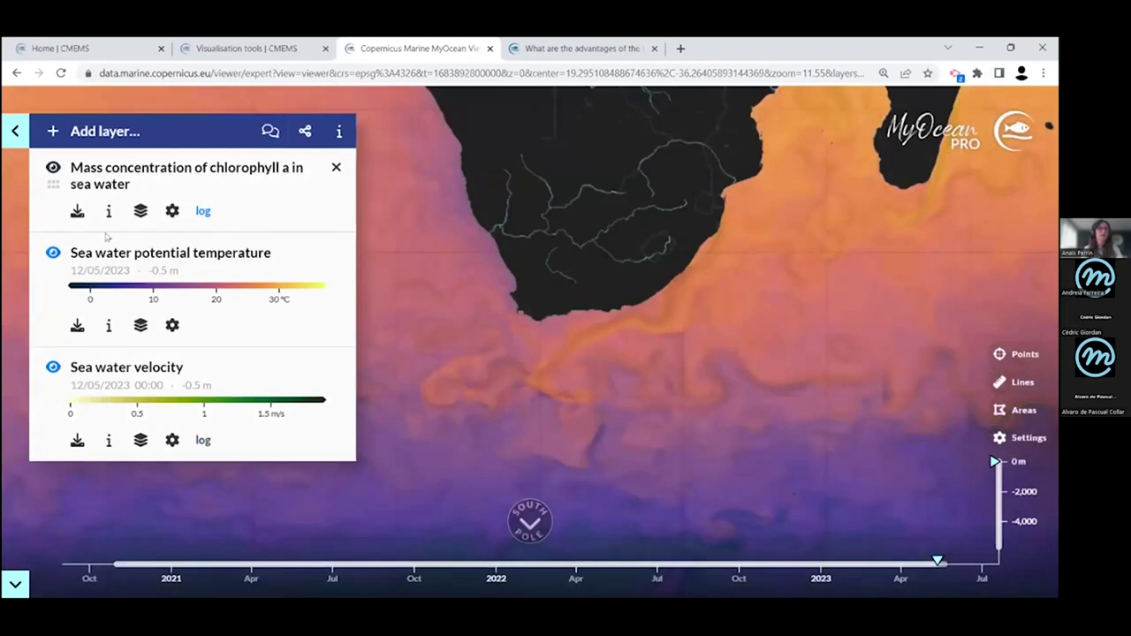
click(53, 168)
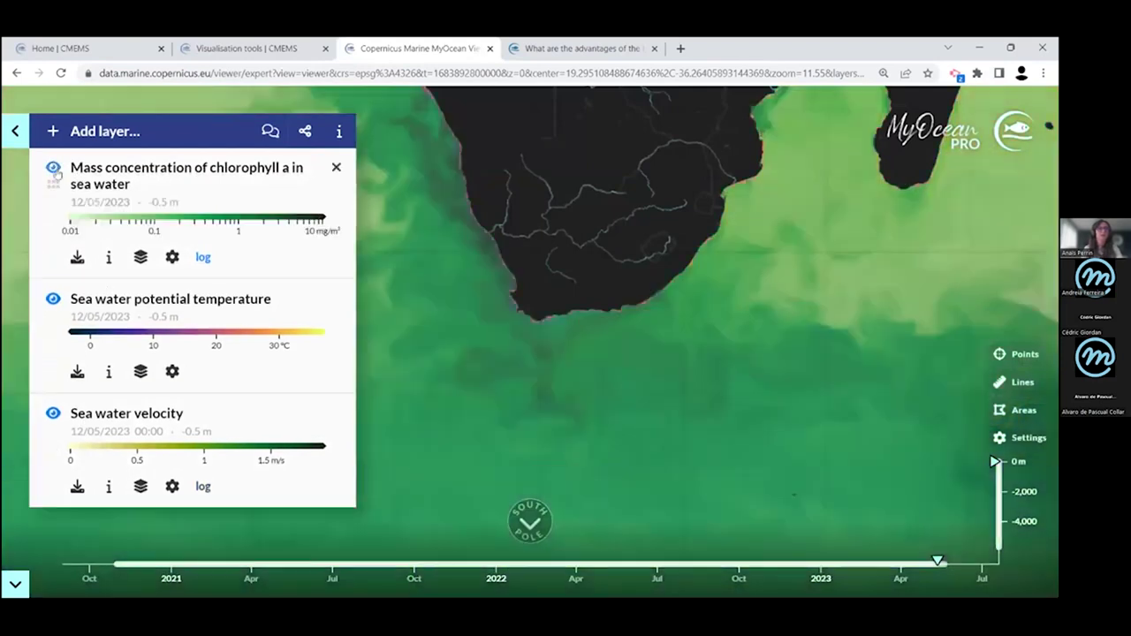
click(53, 168)
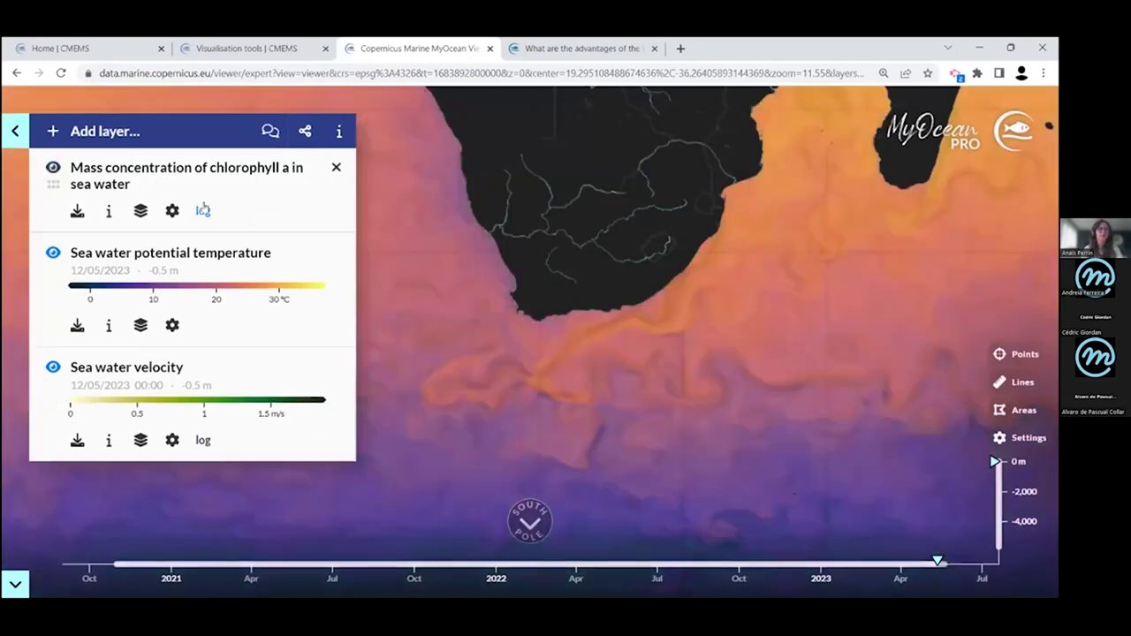
Remove the chlorophyll a layer and place Sea water velocity above Sea water potential temperature
click(337, 171)
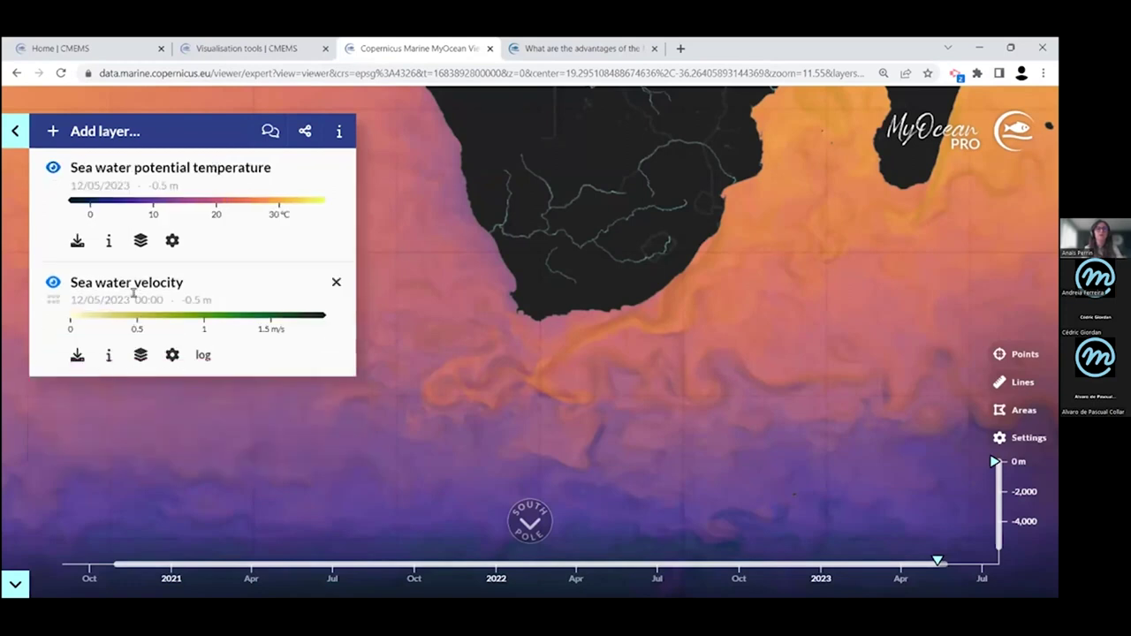
drag(132, 290, 75, 179)
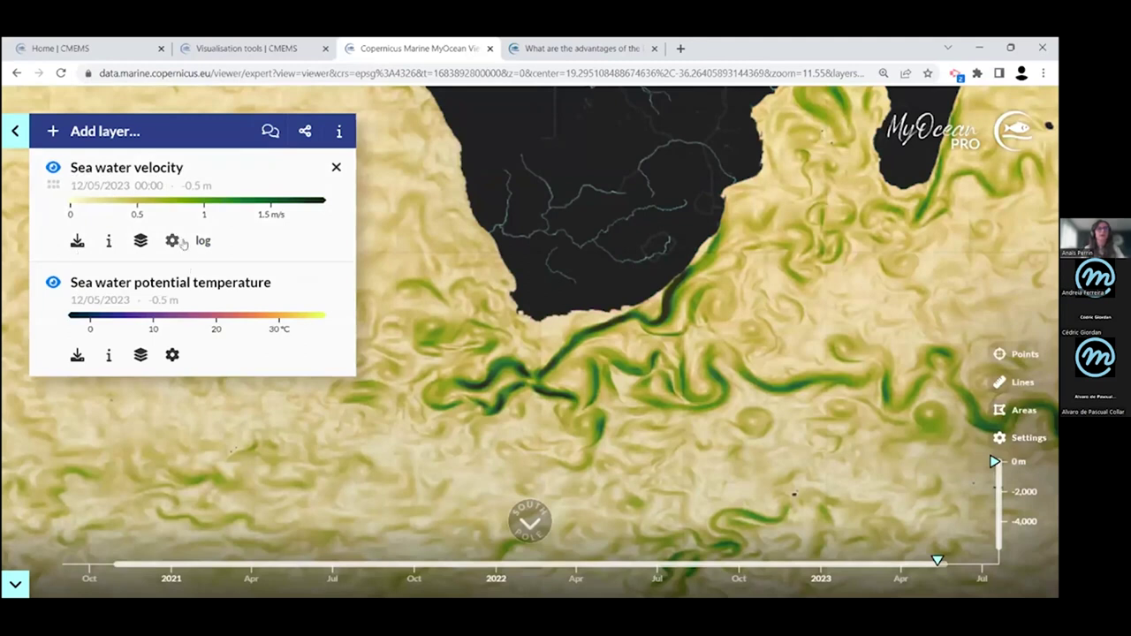
Review the Sea water velocity layer's download options, its product description and the other layers available in the product
click(79, 246)
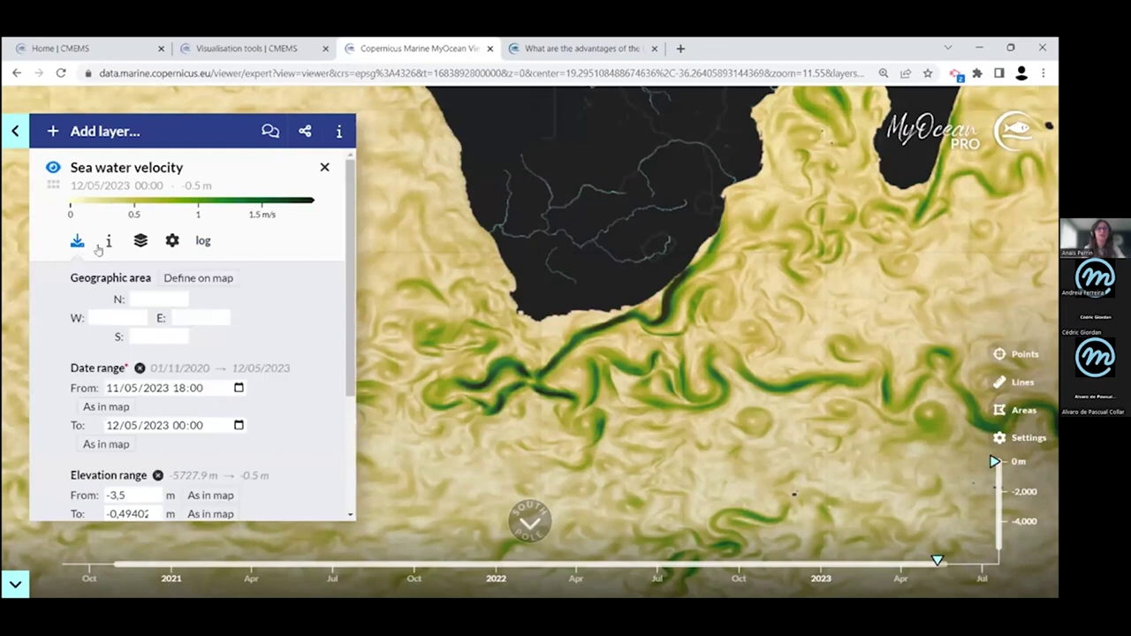
click(112, 248)
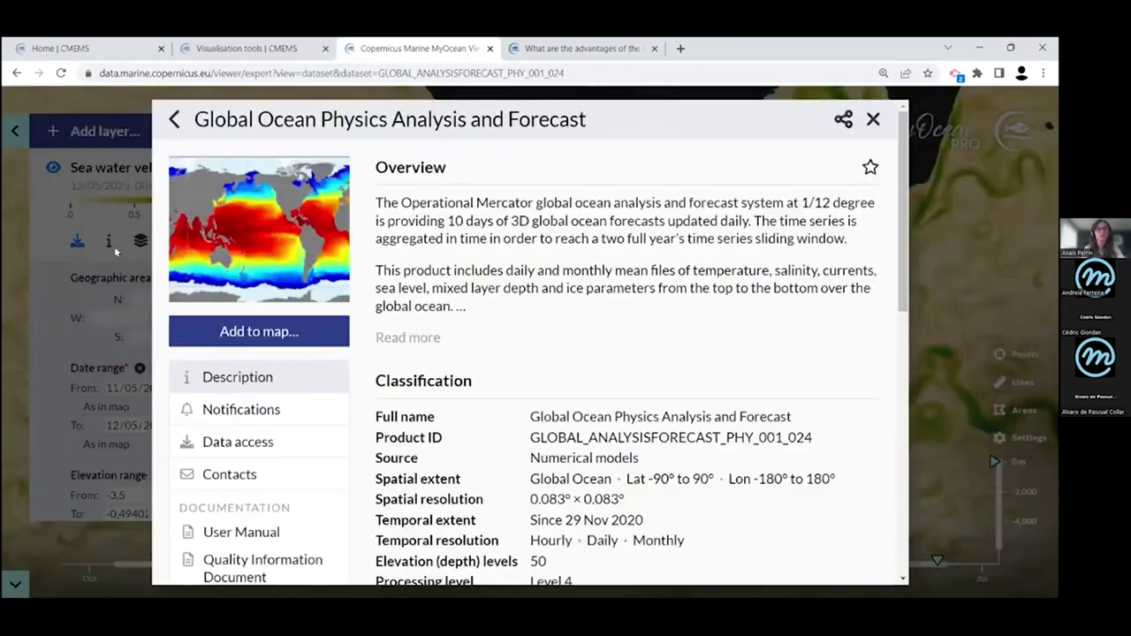
key(Escape)
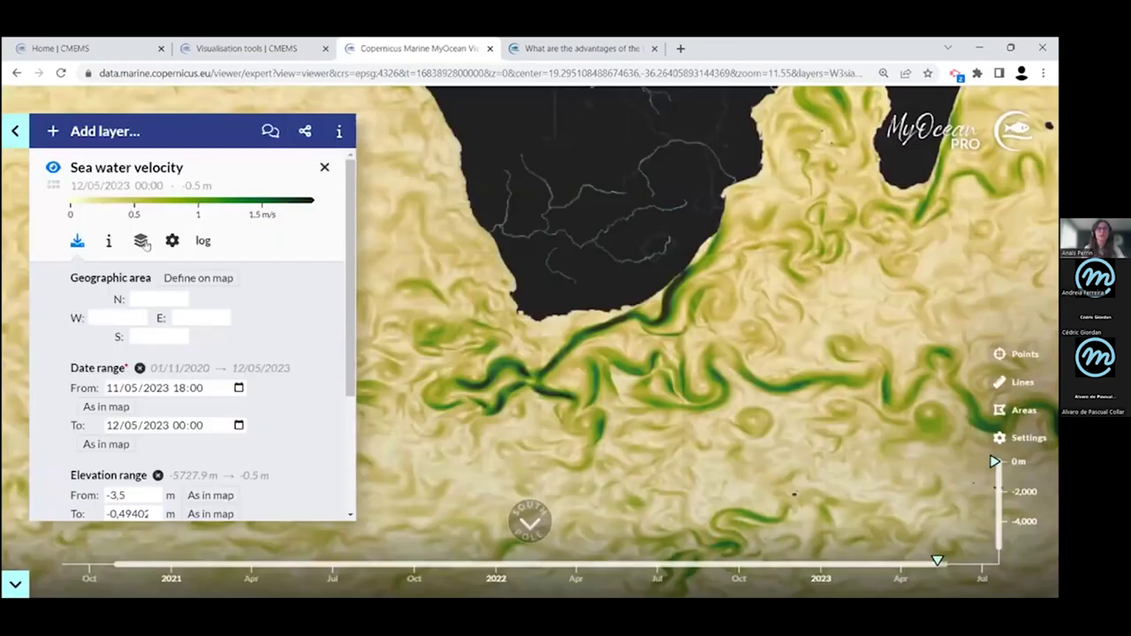
click(141, 241)
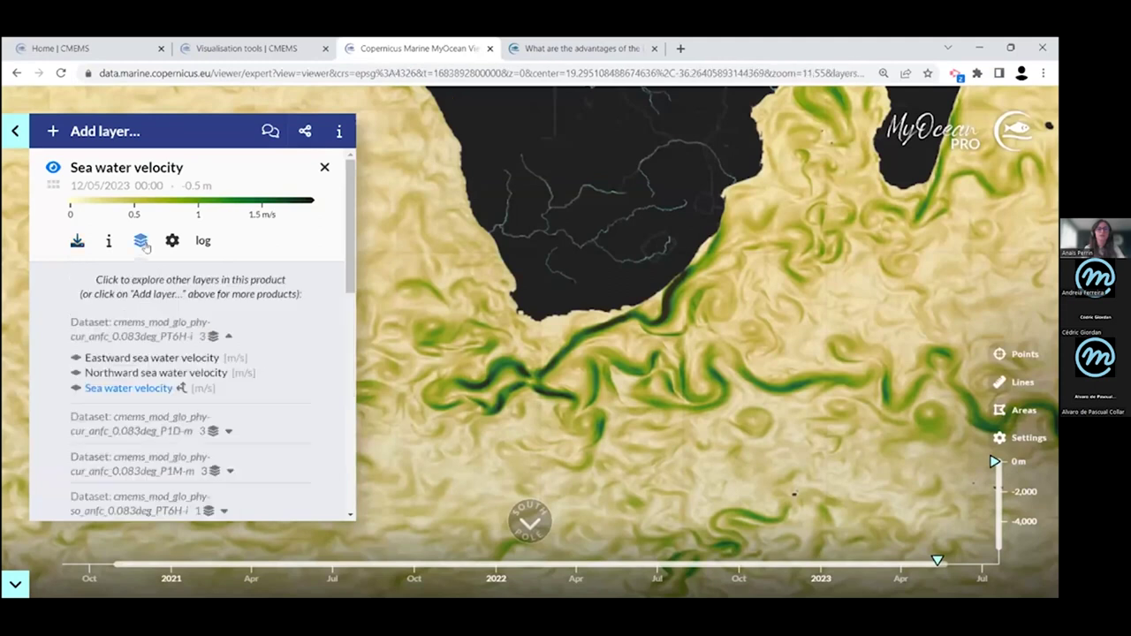
scroll(212, 361, down, 1)
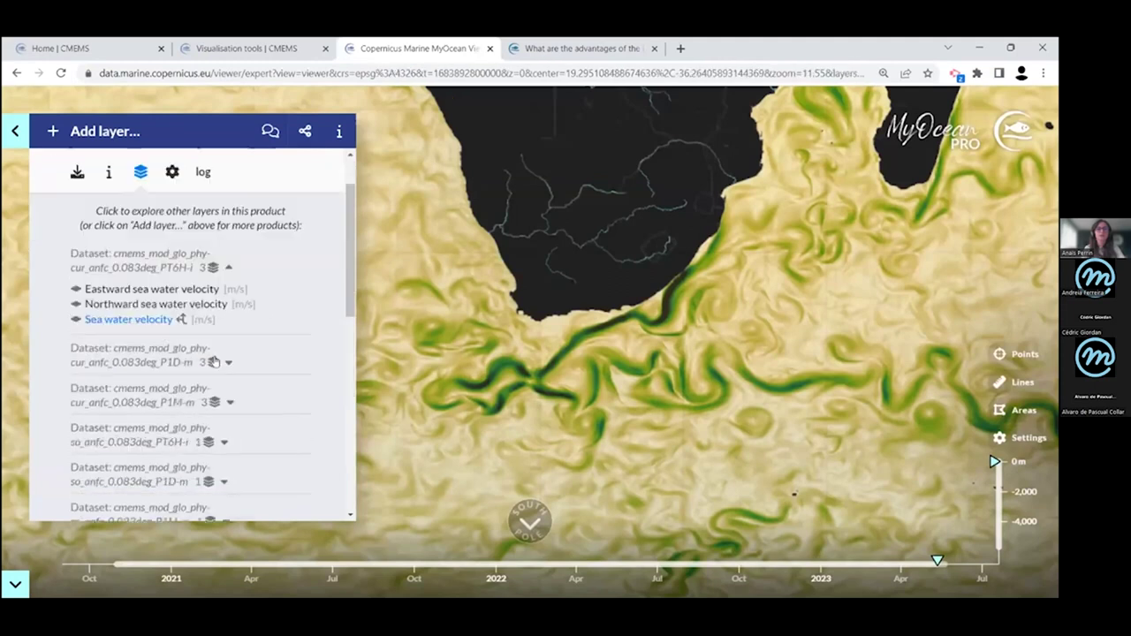
scroll(206, 329, up, 1)
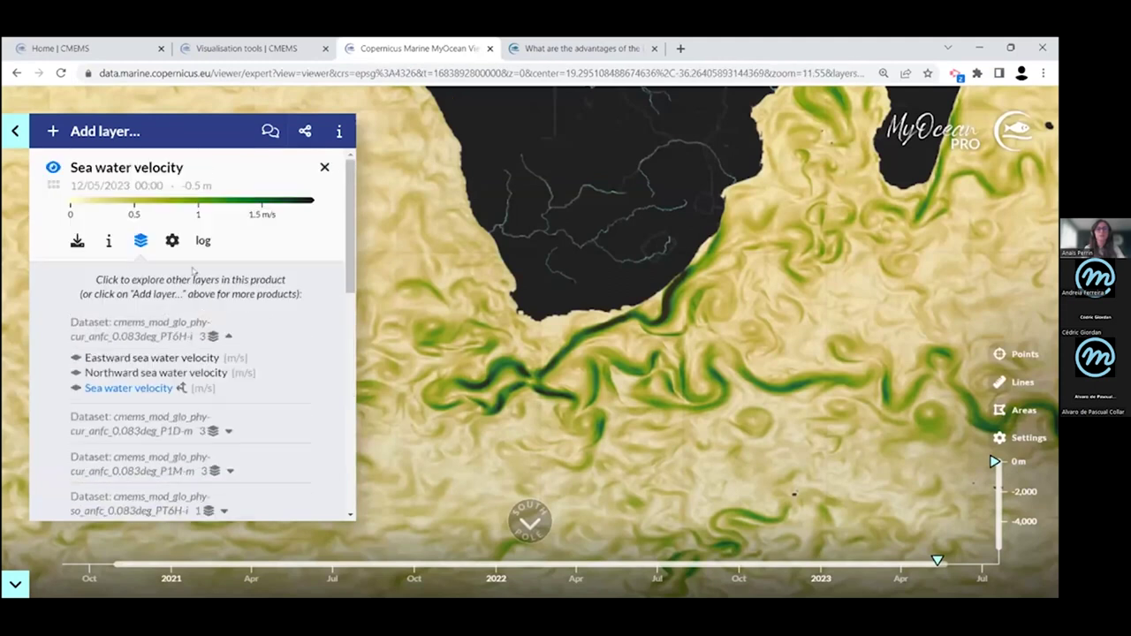
Open the Sea water velocity layer's display settings and preview the logarithmic colour scale before restoring the linear scale
click(172, 242)
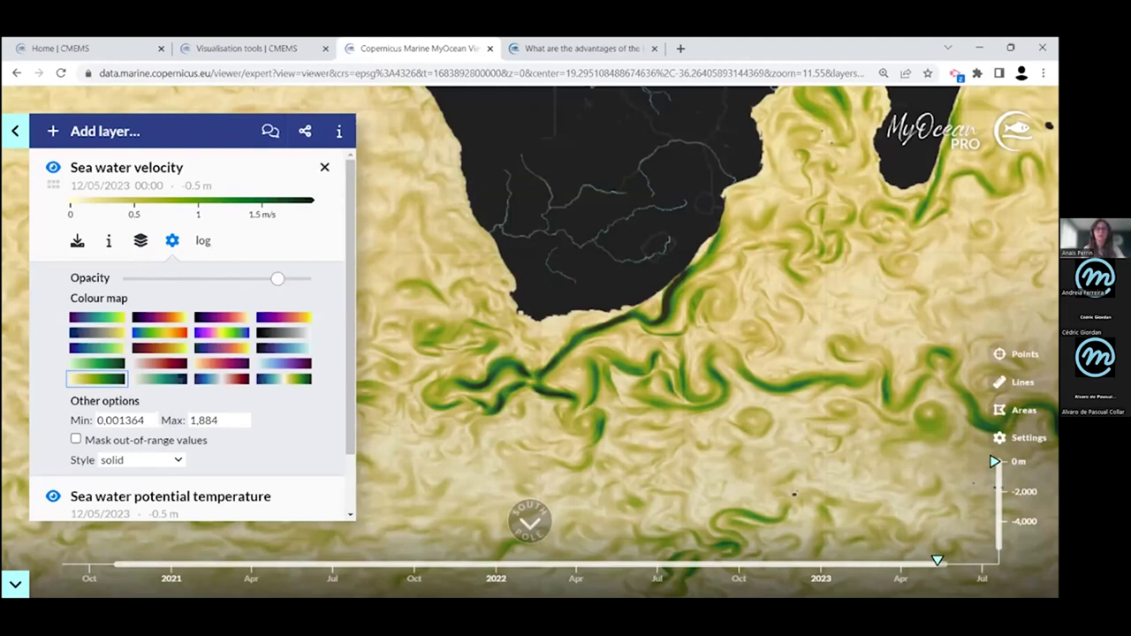
click(204, 241)
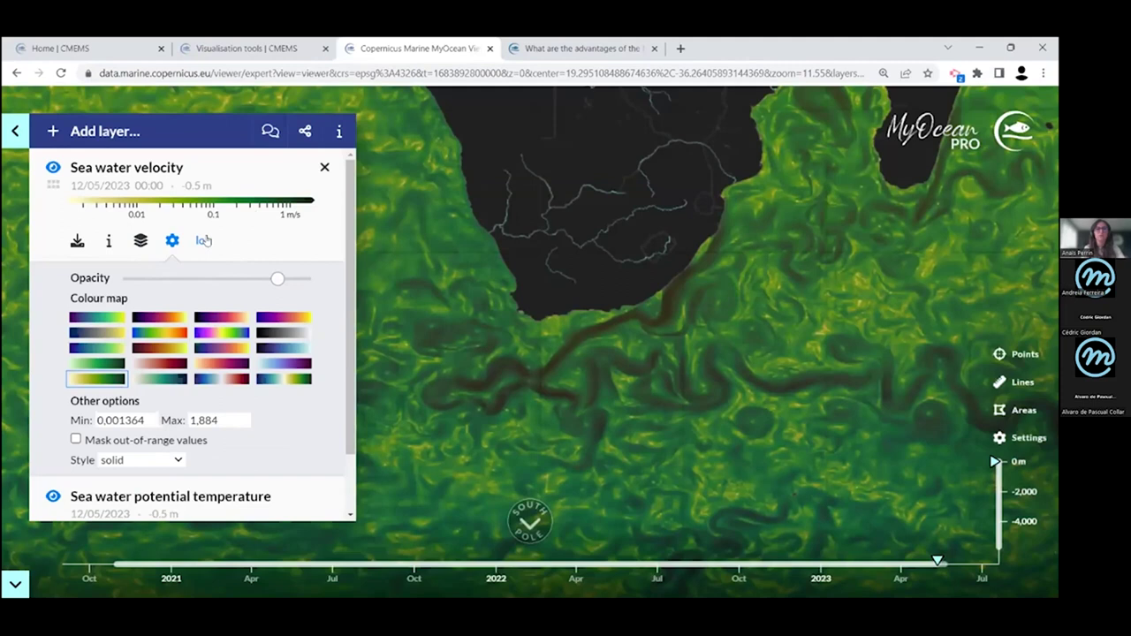
click(204, 241)
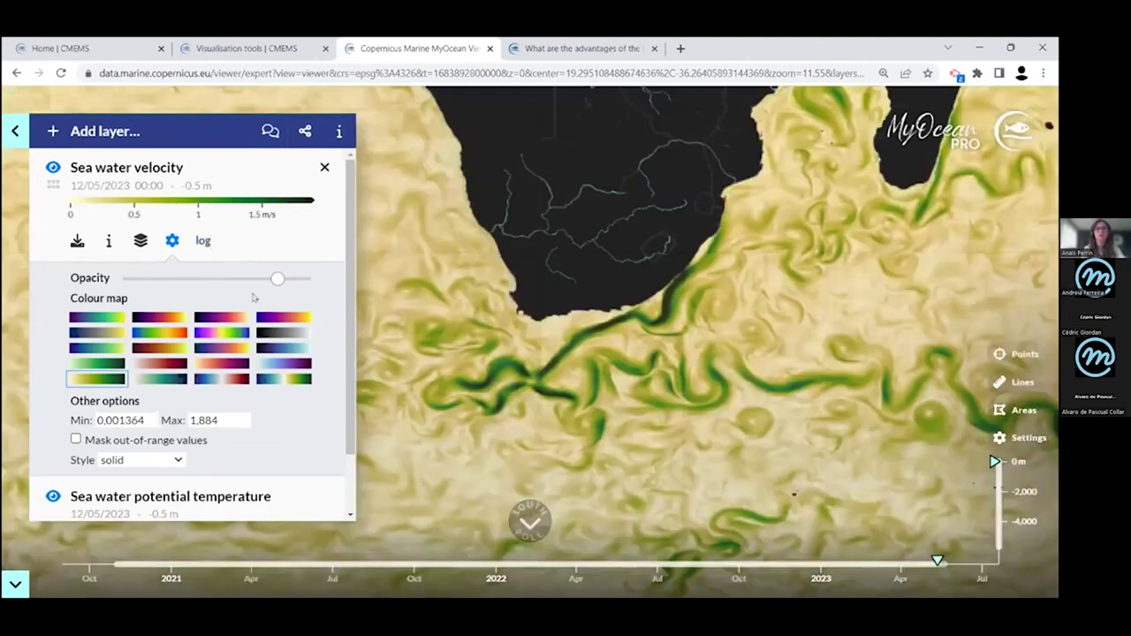
Raise the Sea water velocity layer's opacity to nearly full, apply the black-to-white colour map and turn masking of out-of-range values off
drag(282, 283, 310, 283)
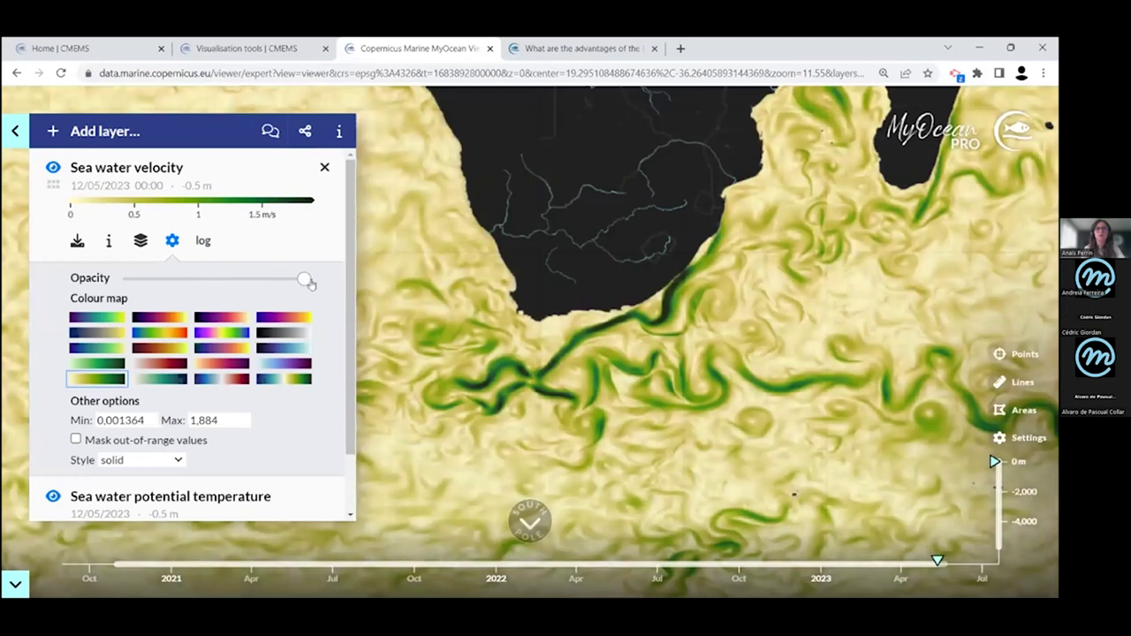
click(288, 334)
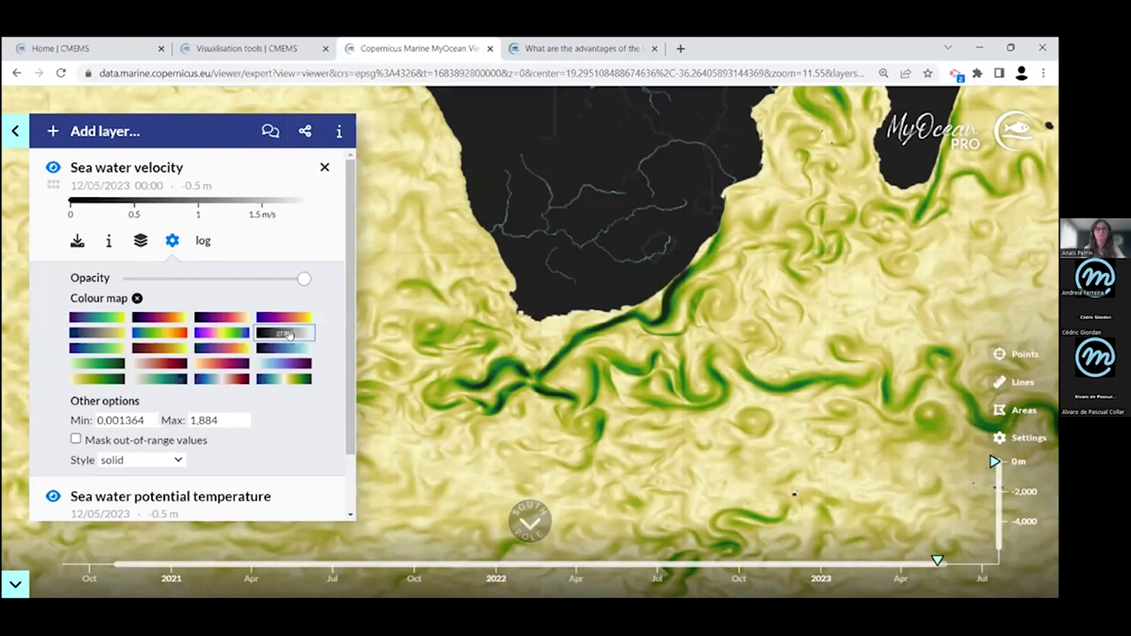
scroll(291, 270, down, 1)
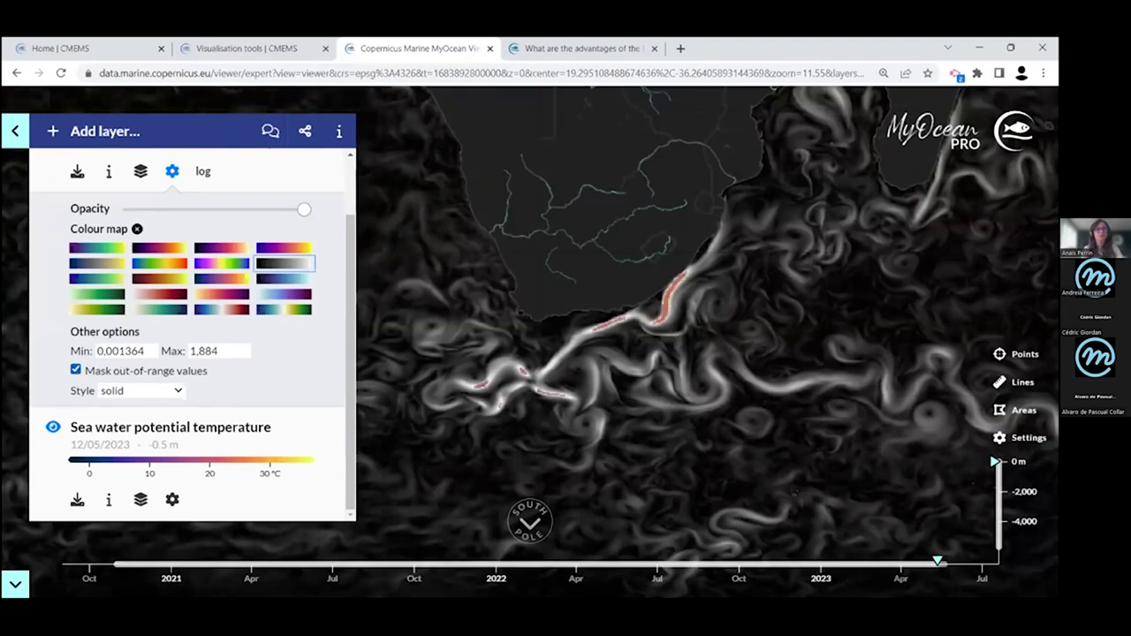
click(76, 371)
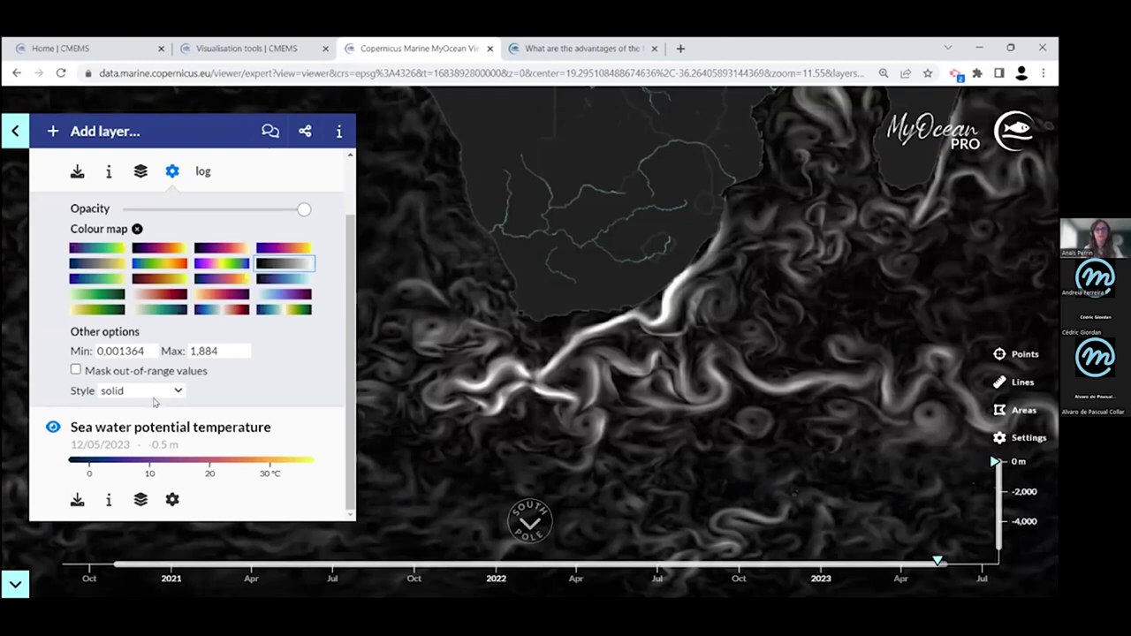
Preview the solid + vectors style on the Sea water velocity layer, set it to vectors and inspect the arrows south of Africa
click(181, 403)
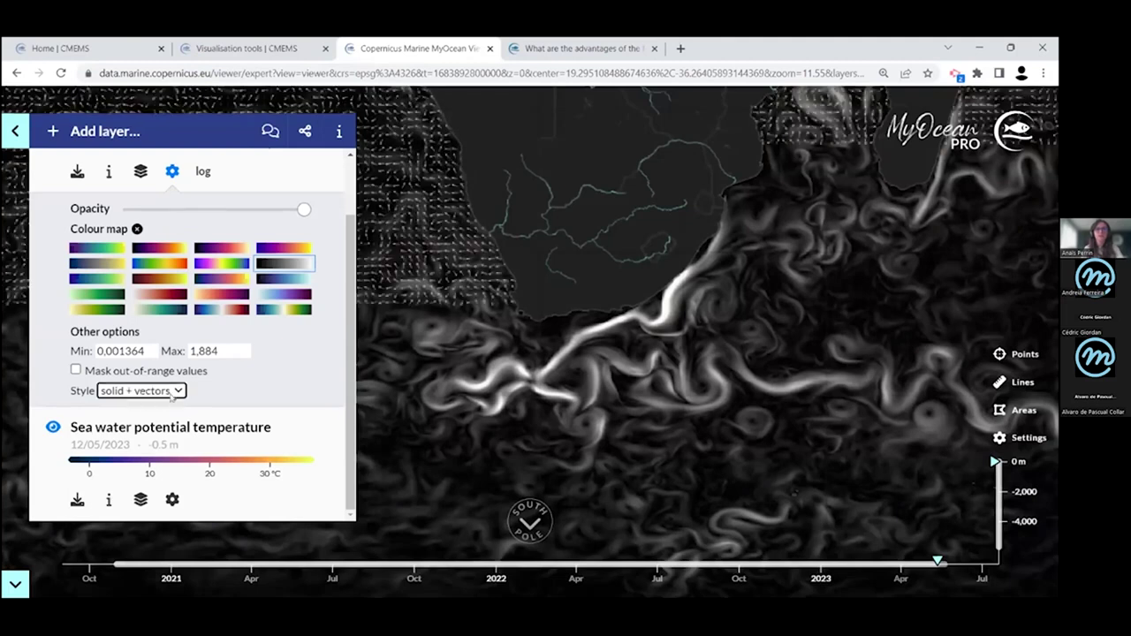
click(177, 393)
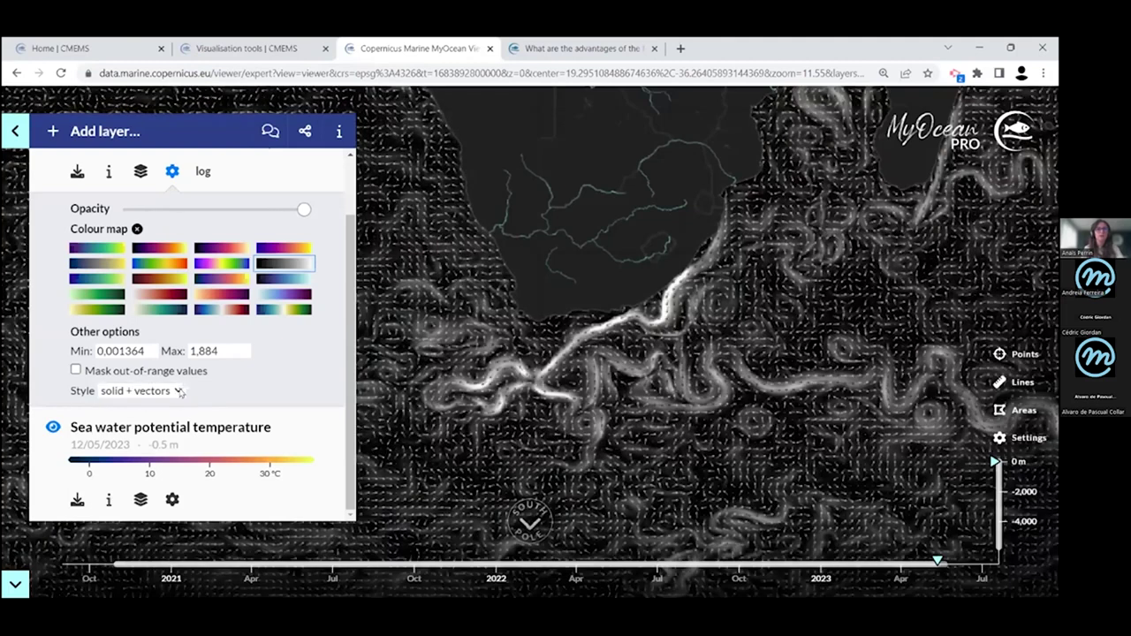
click(155, 435)
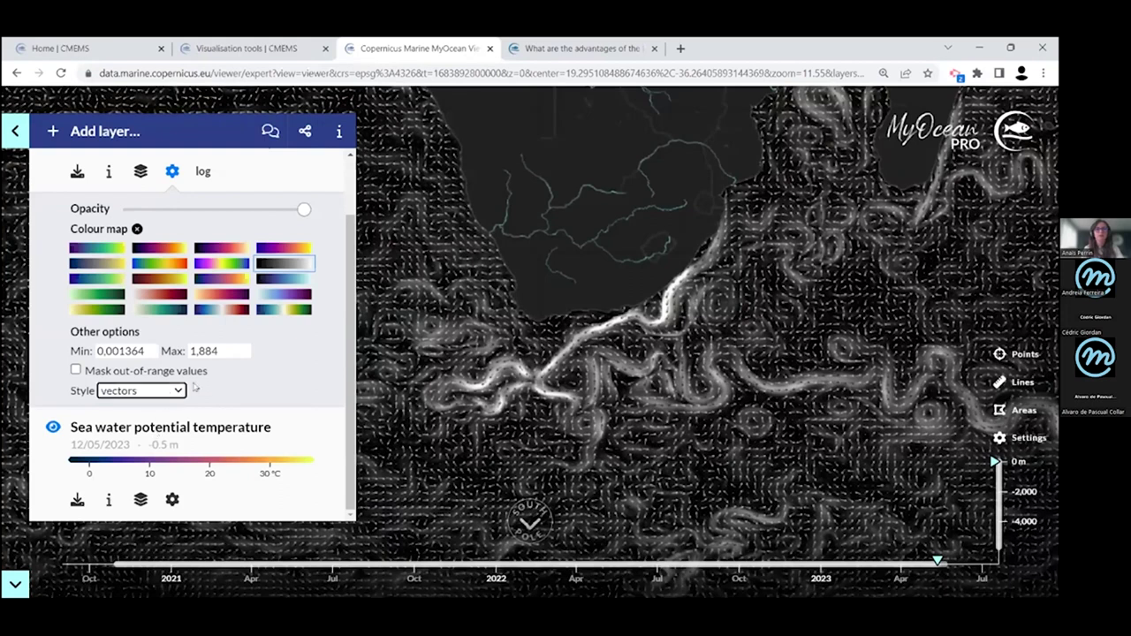
scroll(558, 371, up, 1)
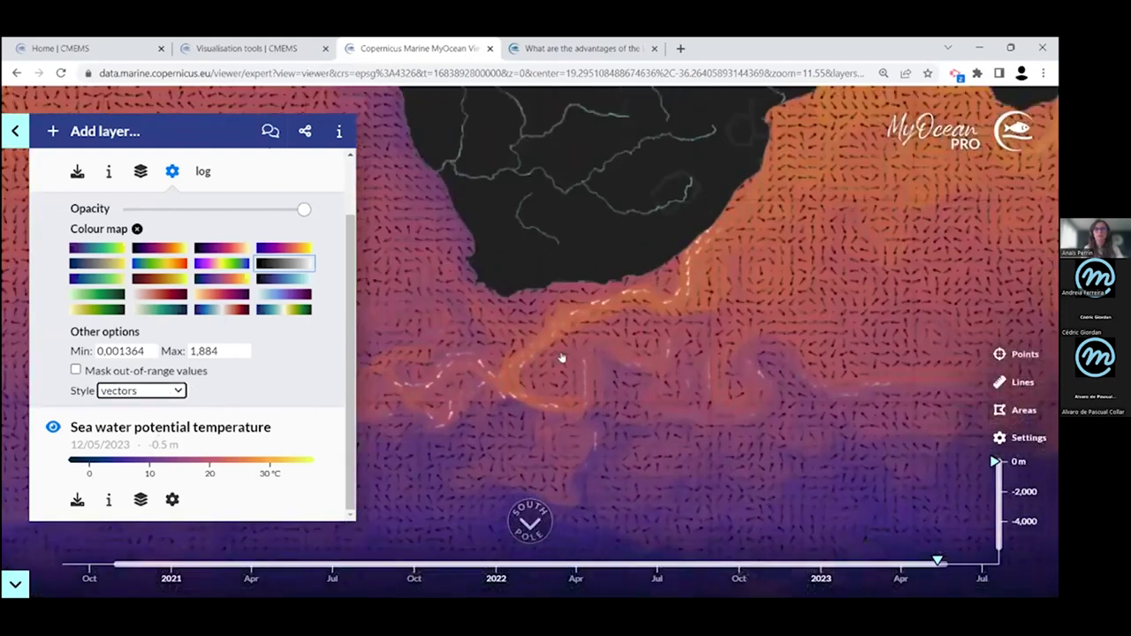
drag(560, 362, 613, 348)
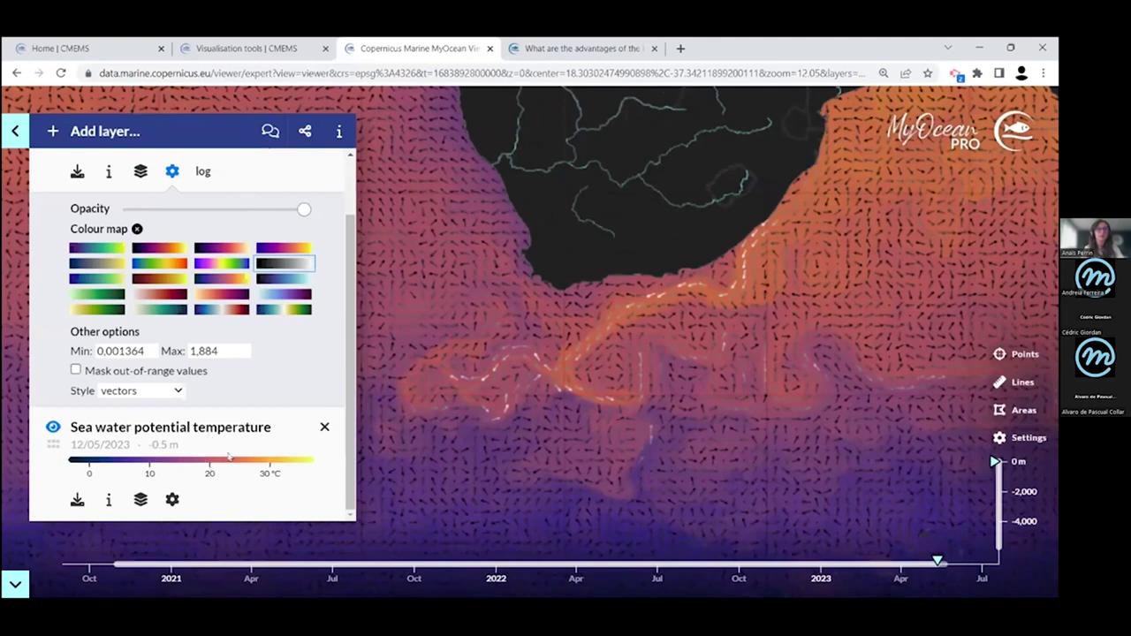
Review the Sea water potential temperature product description and switch the layer to the dataset cmems_mod_glo_phy-thetao_anfc_0.083deg_PT6H-i
click(109, 499)
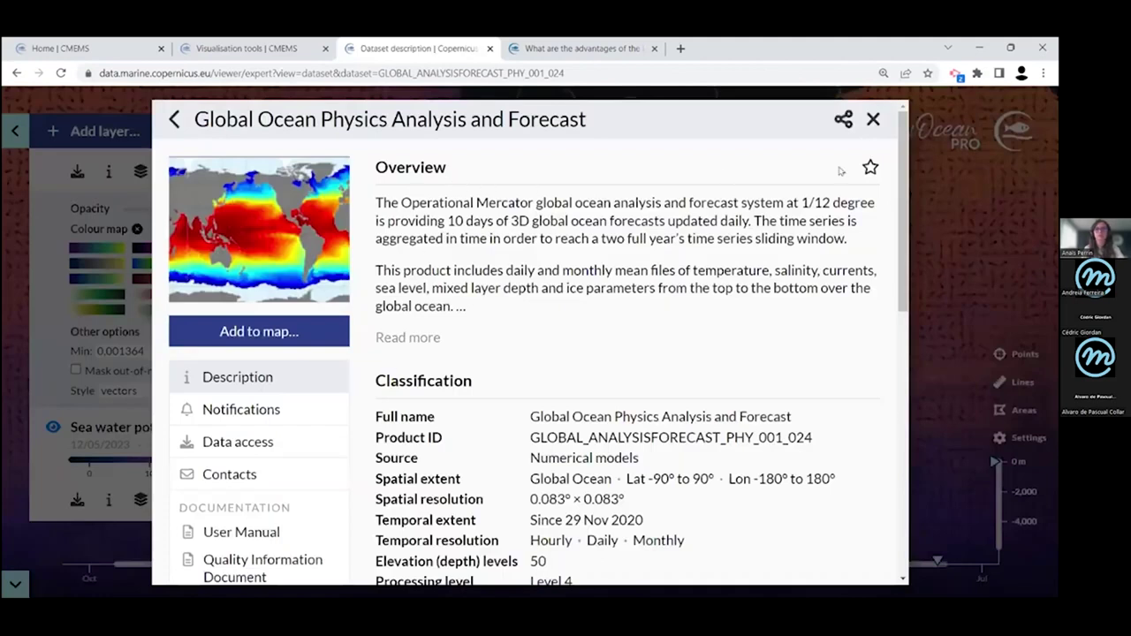
click(873, 120)
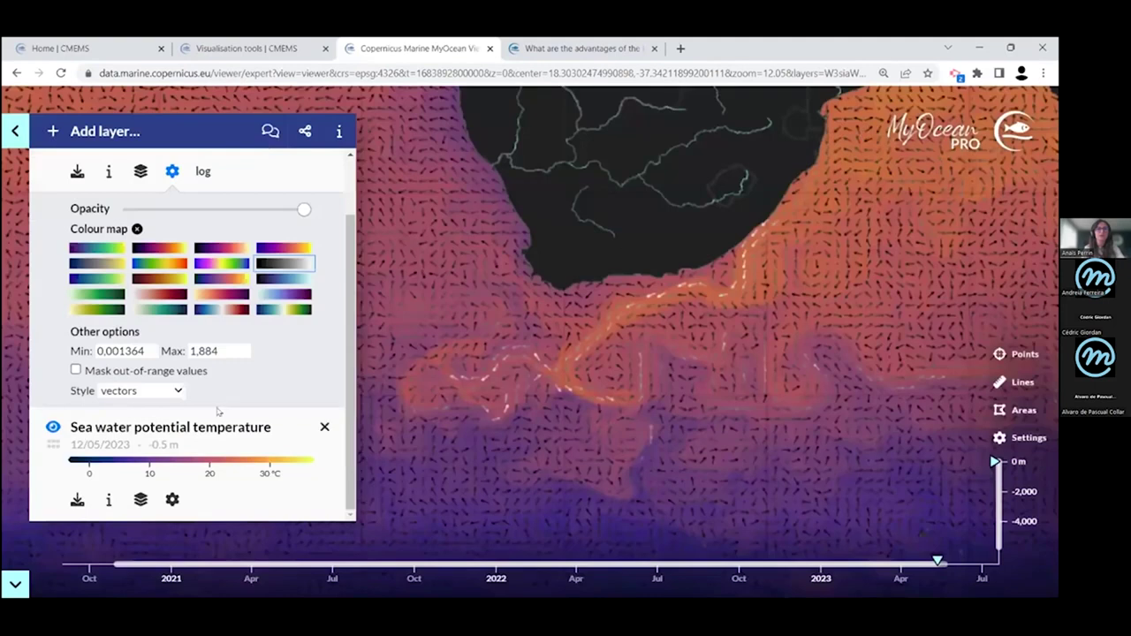
click(141, 500)
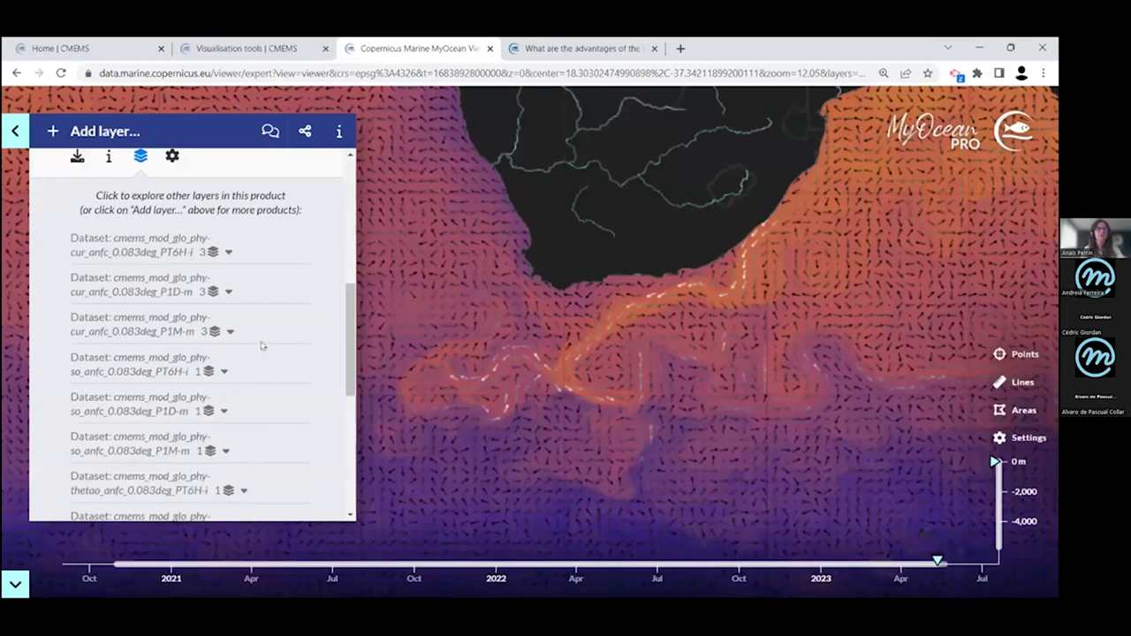
scroll(226, 378, down, 6)
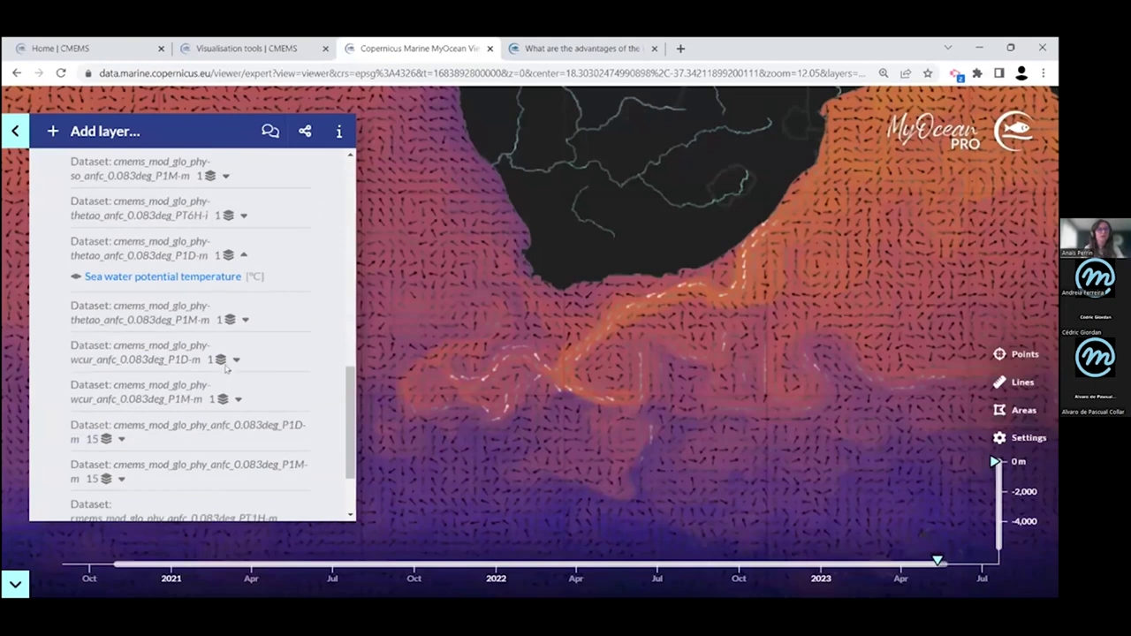
scroll(231, 266, up, 2)
click(221, 284)
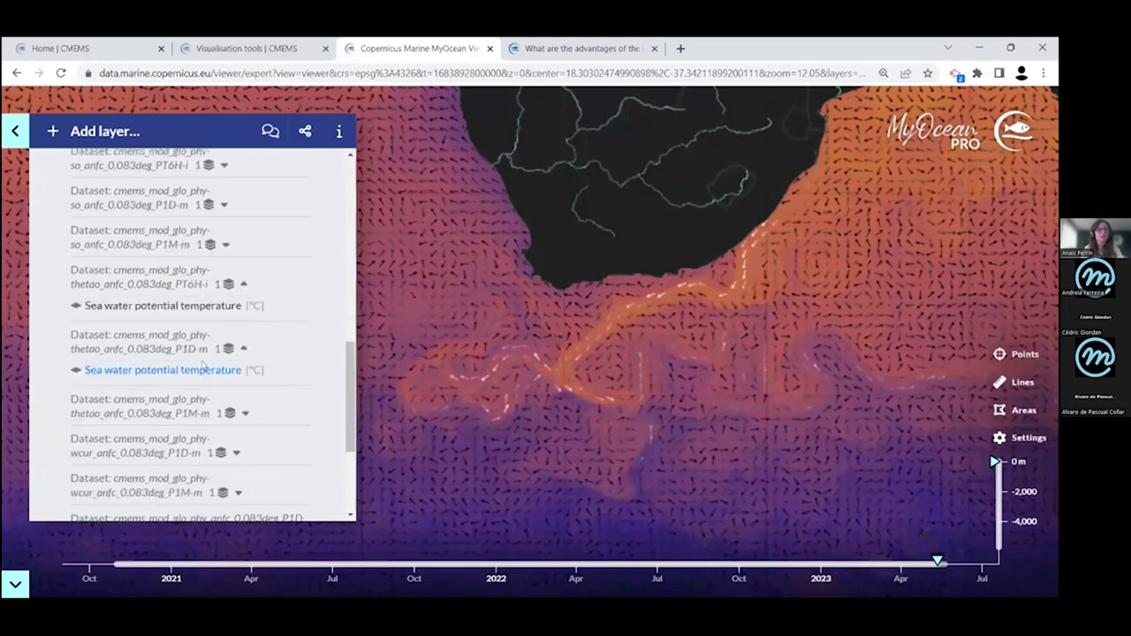
click(186, 301)
scroll(265, 371, up, 2)
scroll(265, 371, down, 2)
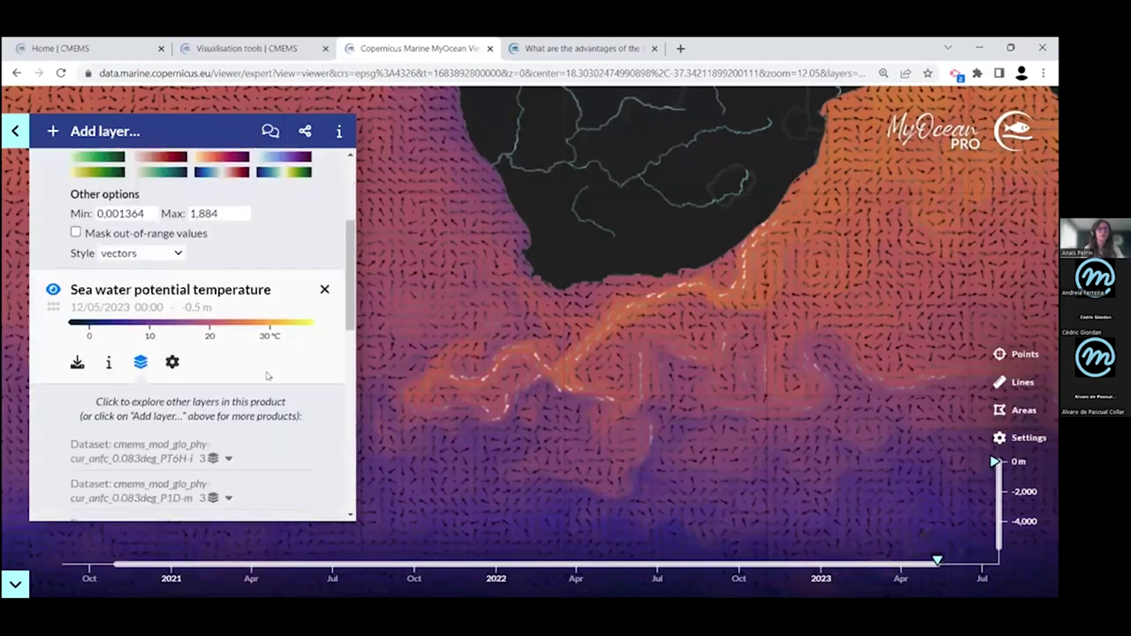
Apply the black-purple-orange-yellow colour map to the Sea water potential temperature layer and bring the southern tip of Africa into view
click(173, 362)
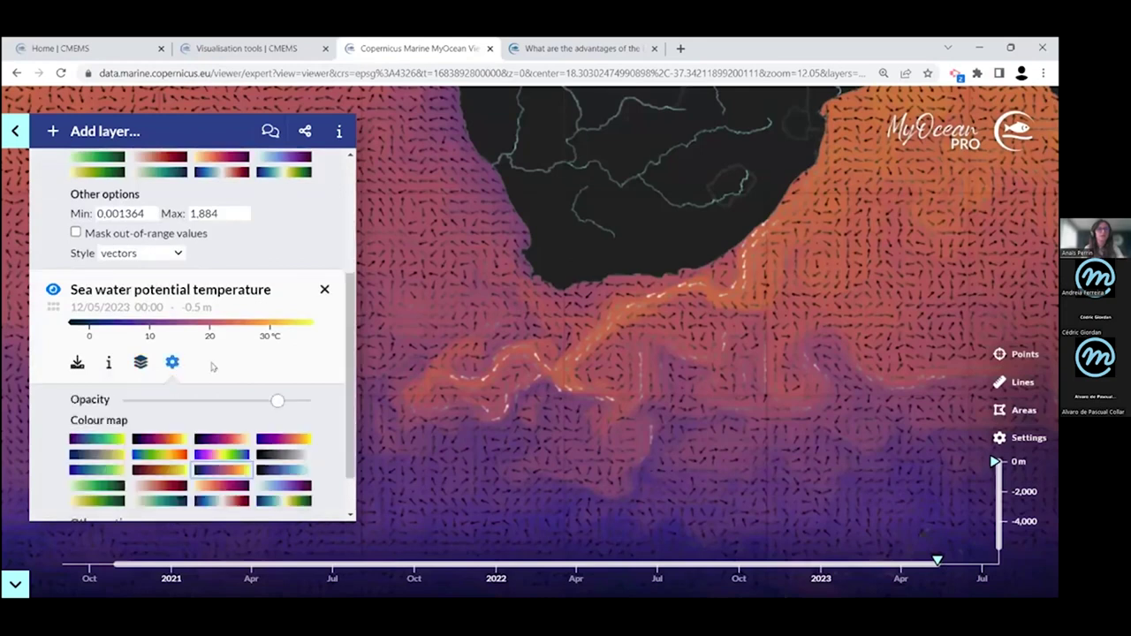
scroll(212, 367, down, 1)
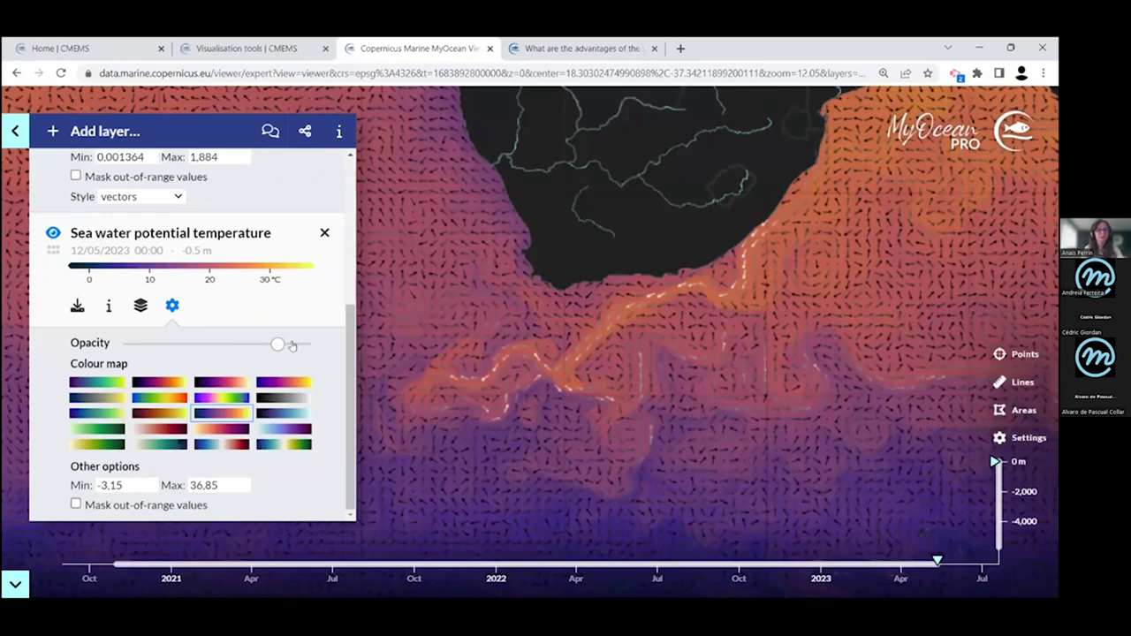
click(159, 382)
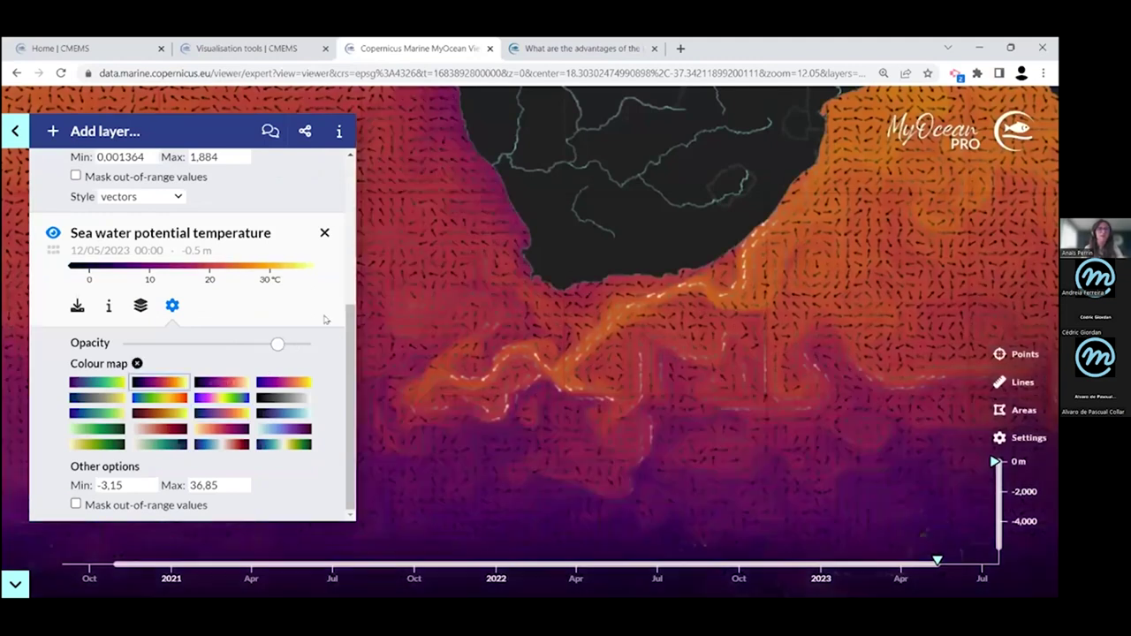
scroll(326, 318, up, 1)
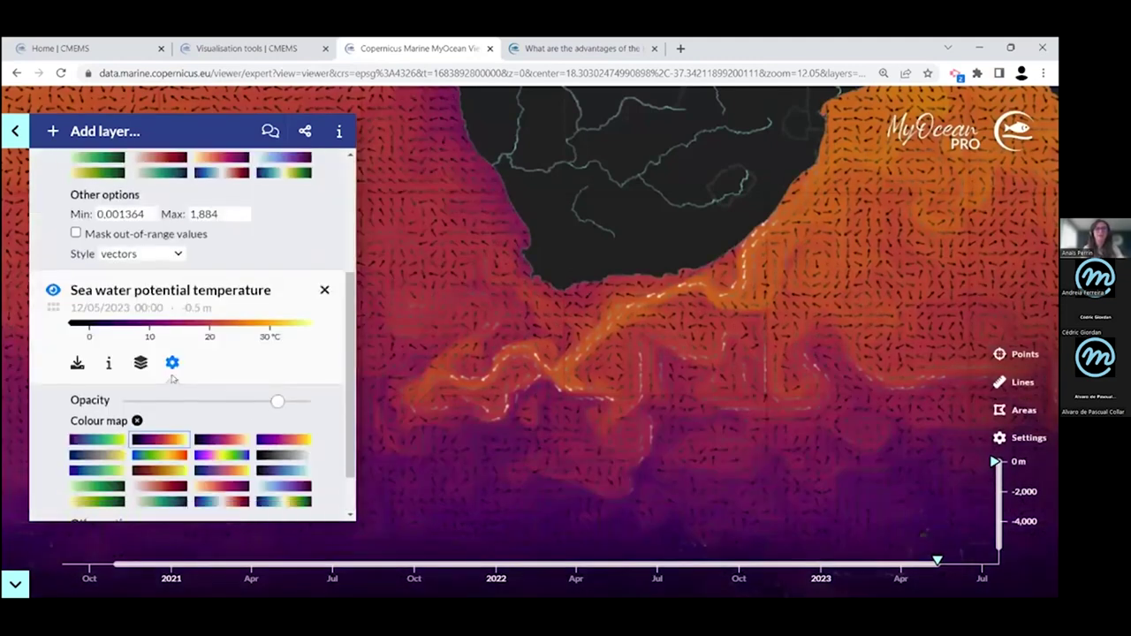
drag(657, 398, 631, 434)
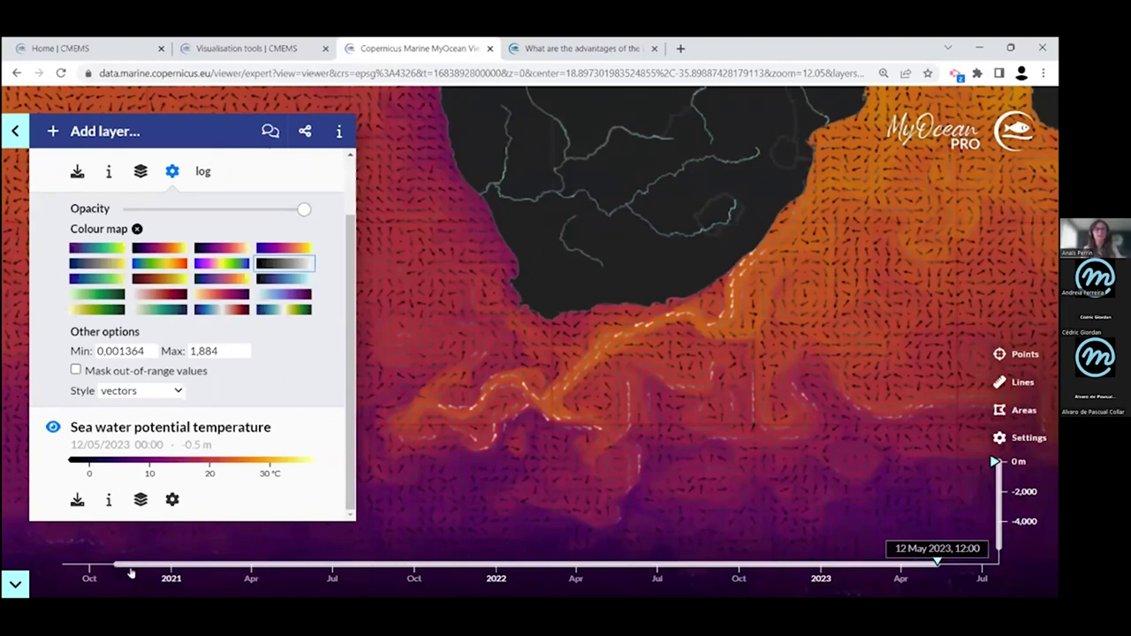
Show the map at 6 November 2022, 06:00, and at 11 February 2022, 14:00, to compare dates
click(770, 566)
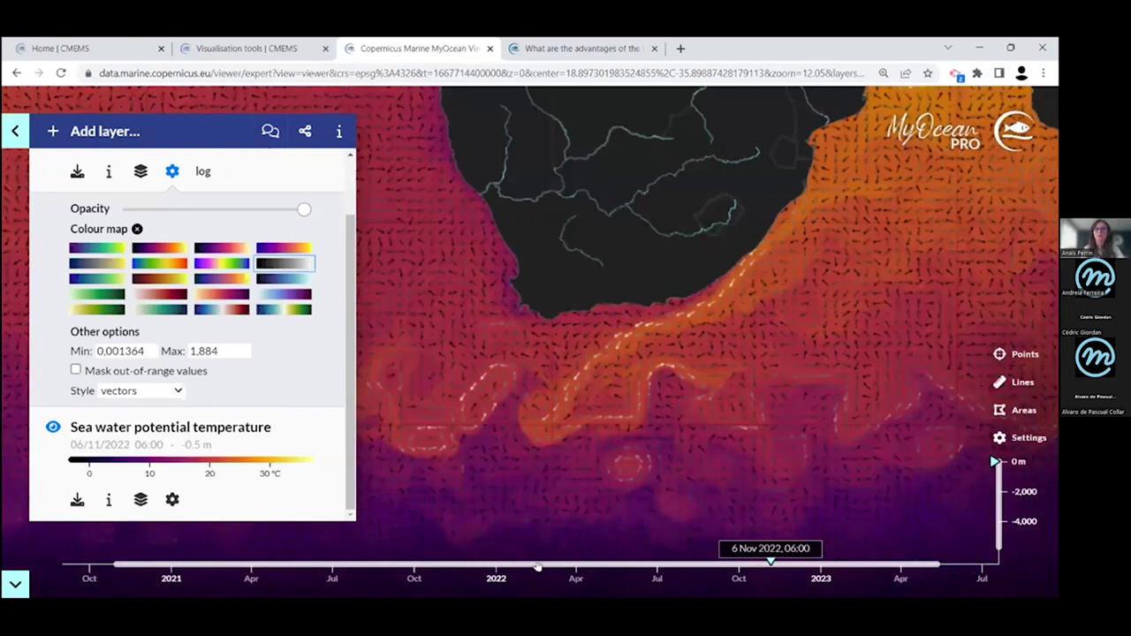
click(533, 568)
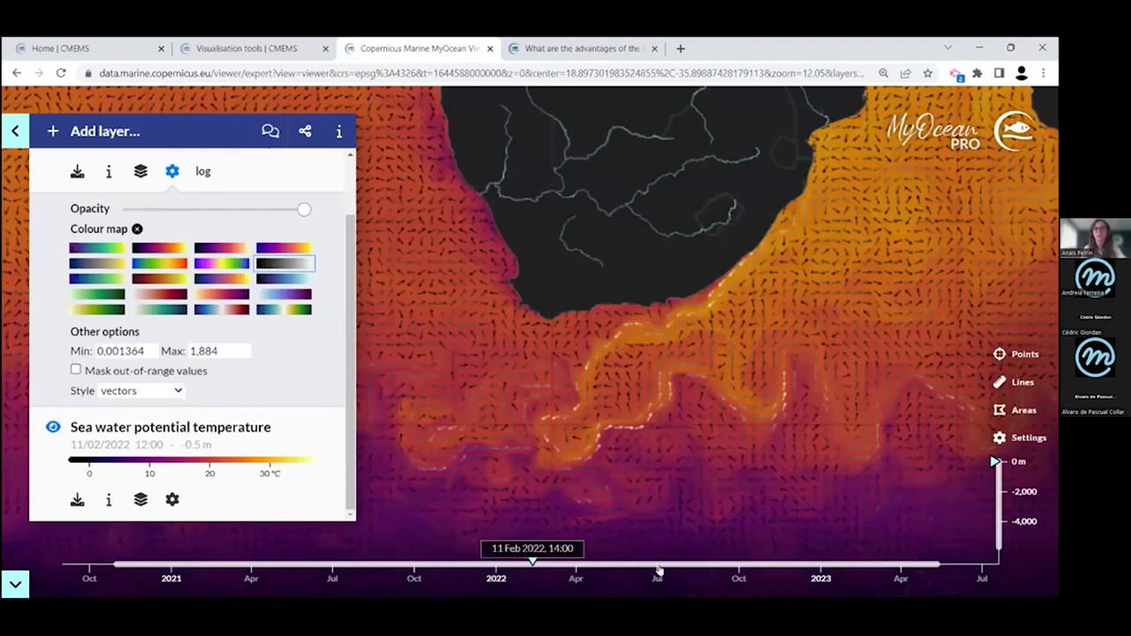
Narrow the time axis to hours and compare 24 June 2022 at 12:00, 13:00 and 07:00, finishing on 13:00
scroll(657, 572, up, 5)
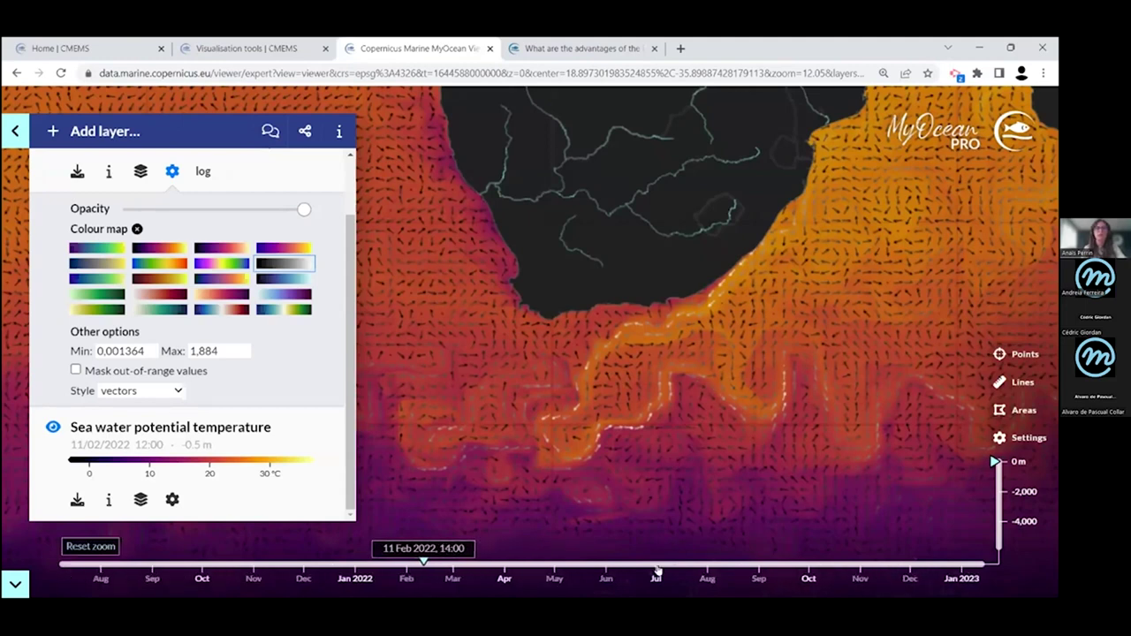
scroll(657, 572, up, 2)
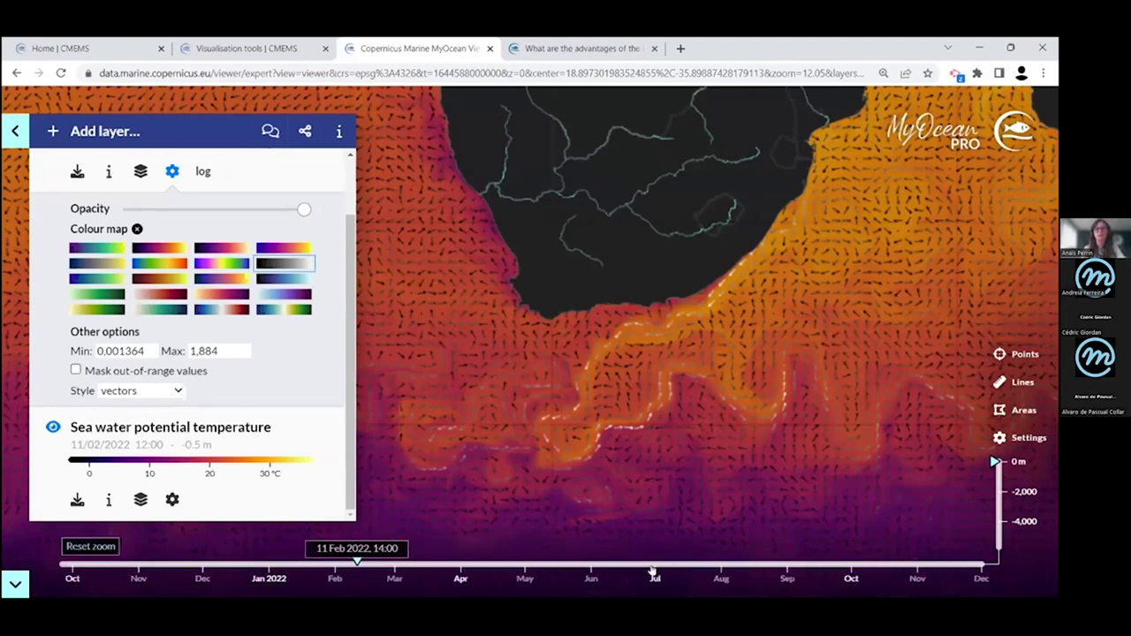
scroll(647, 572, up, 5)
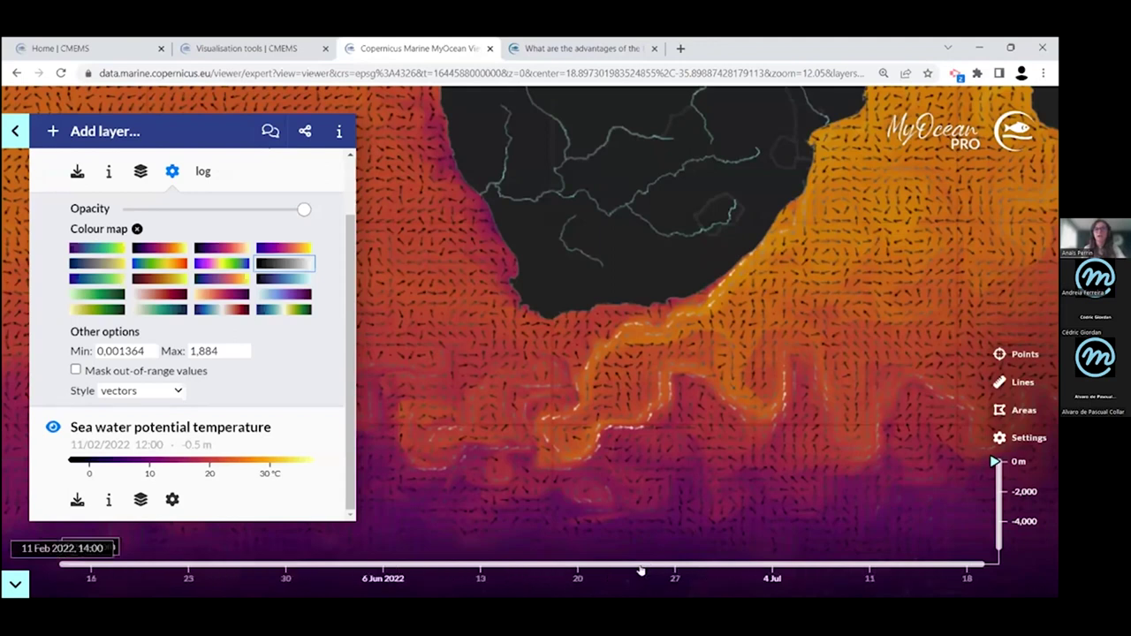
scroll(642, 573, up, 3)
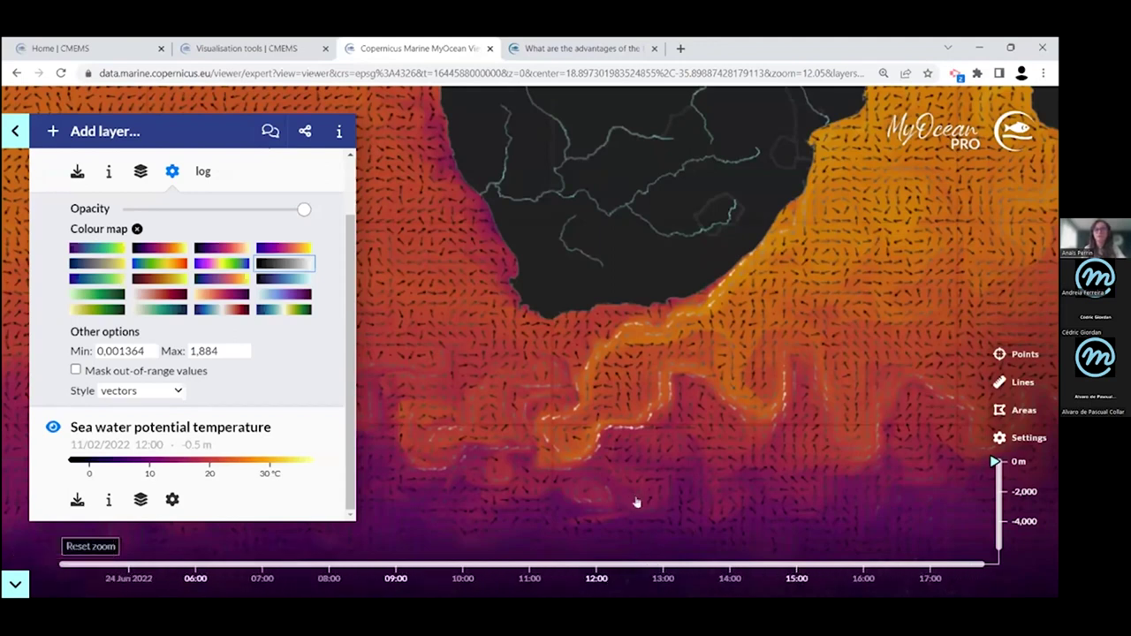
click(635, 571)
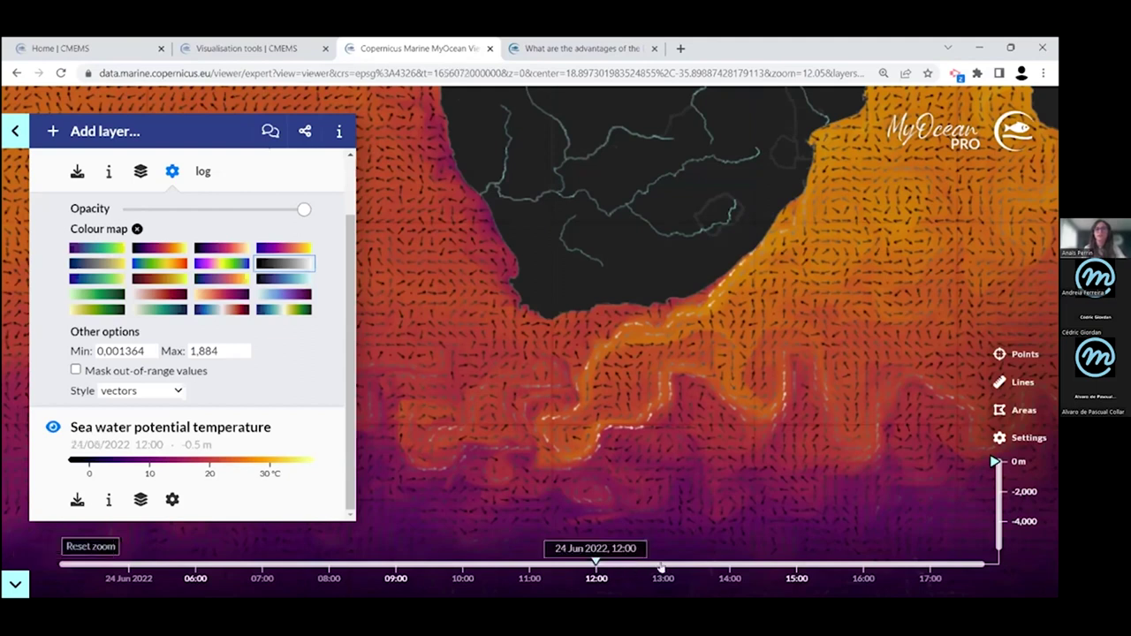
click(662, 565)
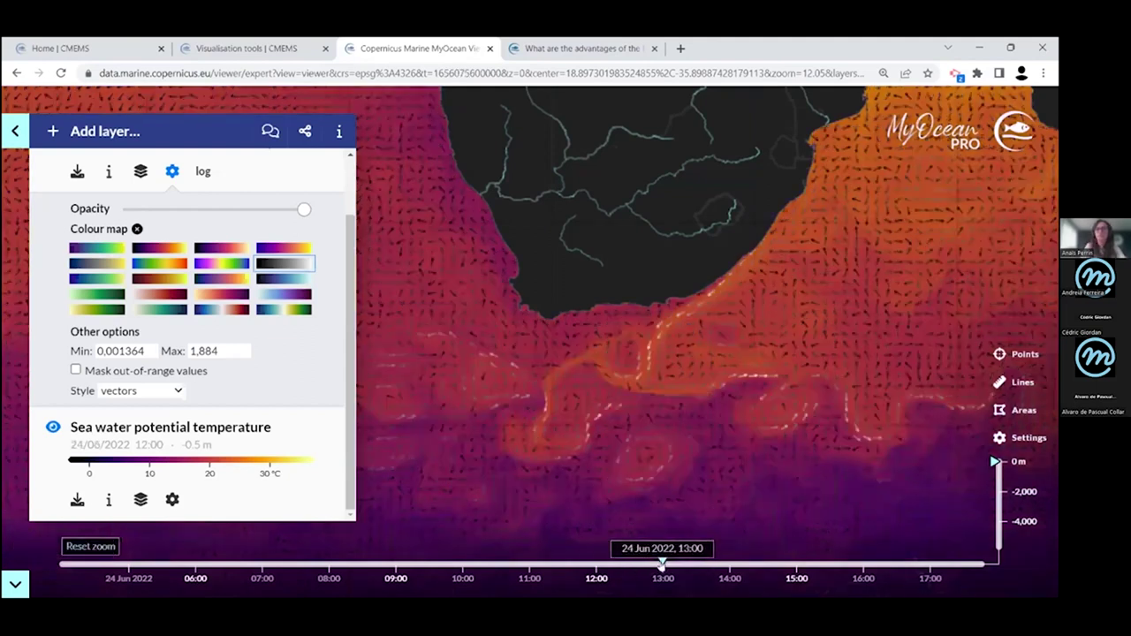
click(261, 566)
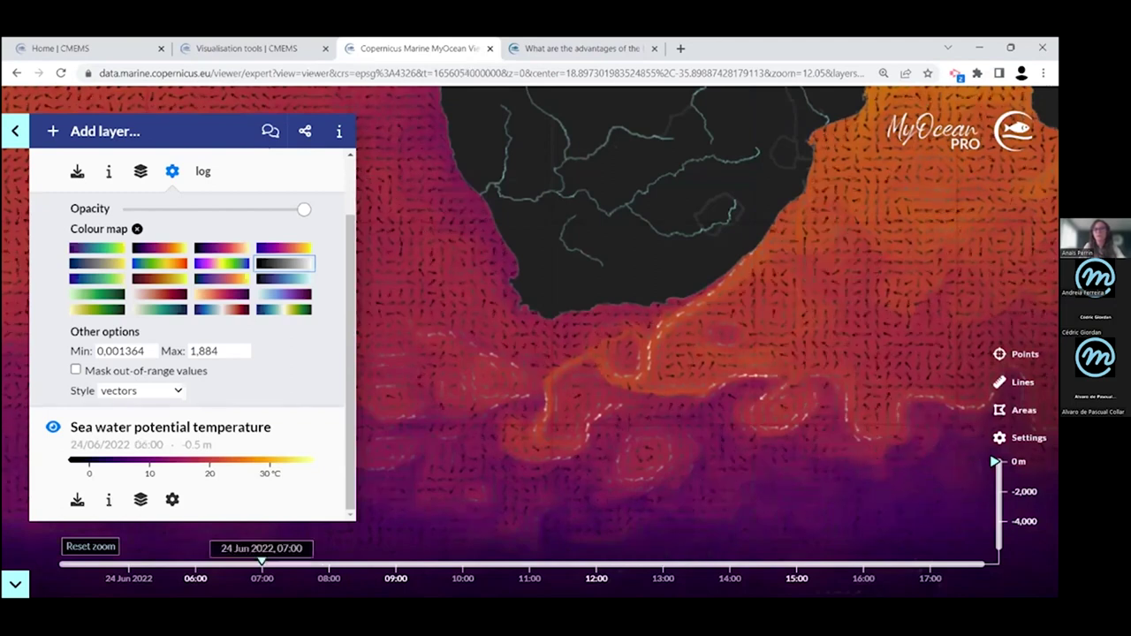
click(662, 562)
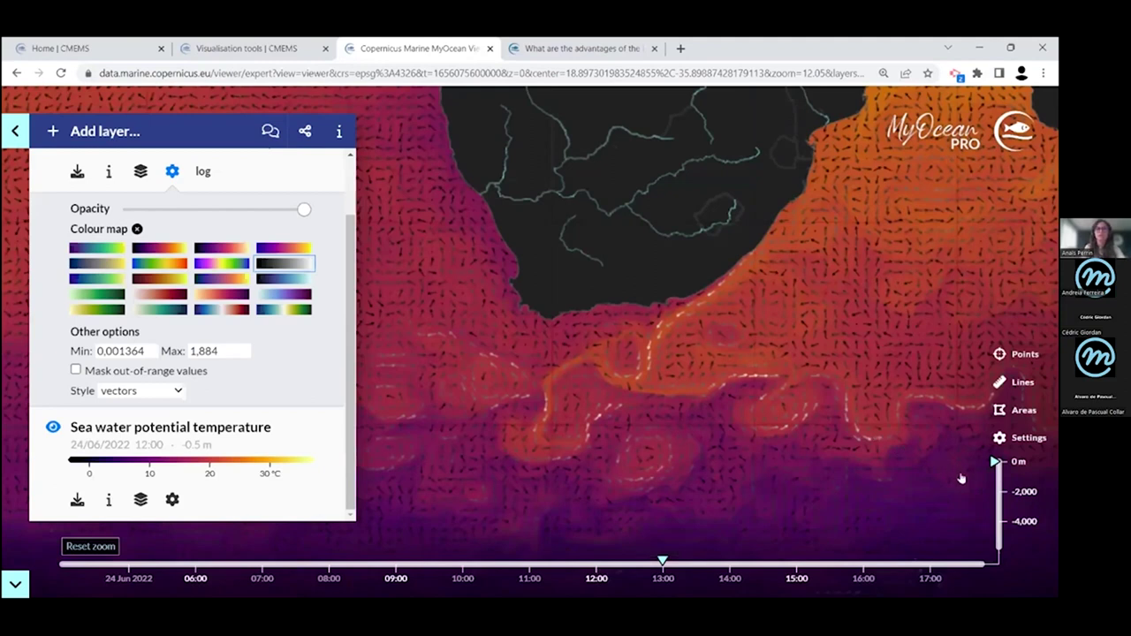
Set the map's depth level to -800 m
mouse_move(997, 484)
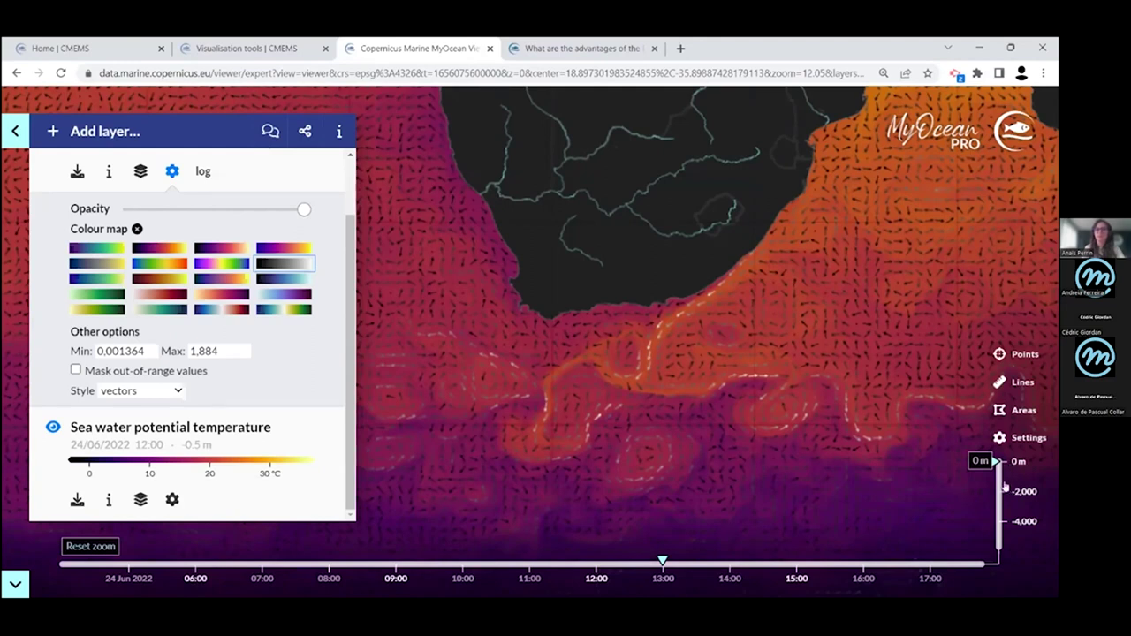
click(1000, 479)
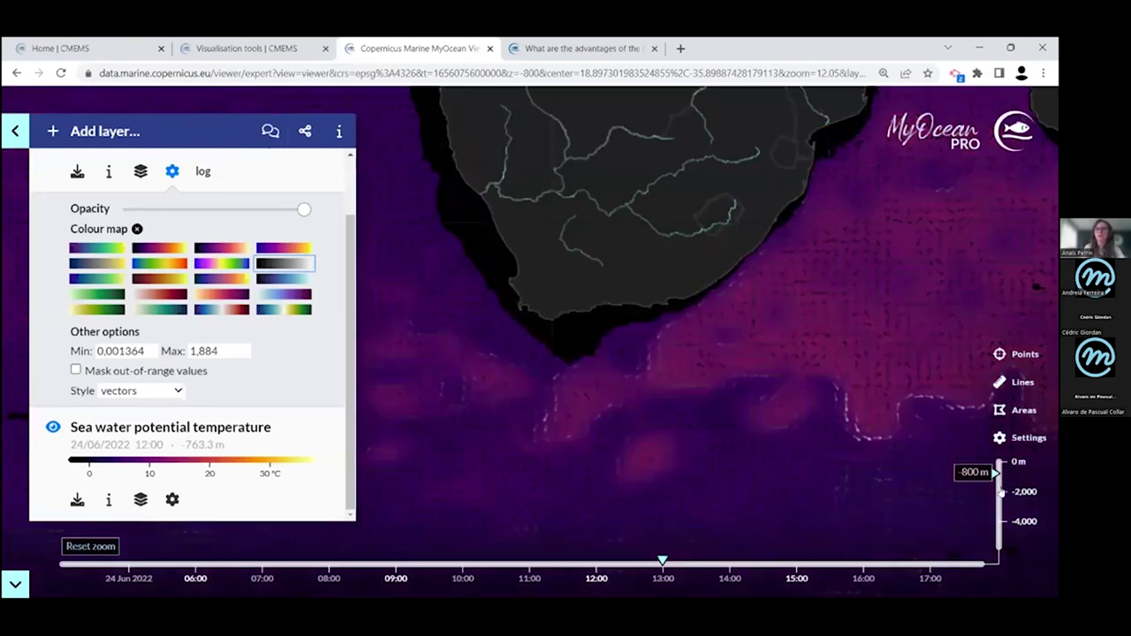
Compare the map at depth levels of -700 m and -1000 m, finishing at 0 m
click(997, 473)
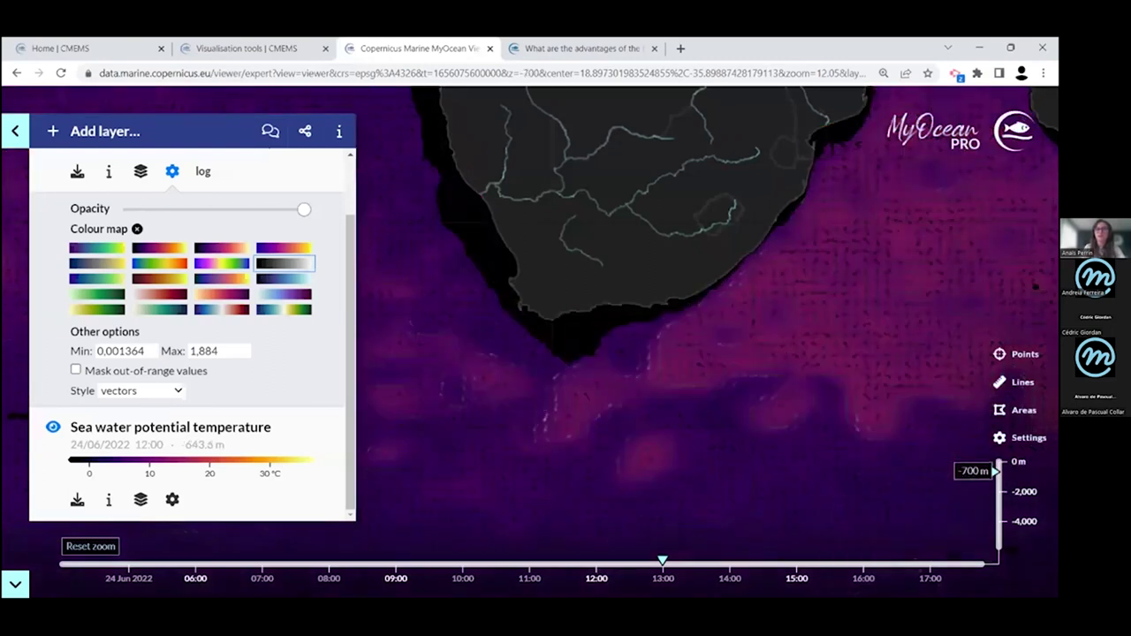
scroll(997, 472, up, 2)
scroll(995, 473, down, 2)
scroll(998, 472, up, 2)
scroll(998, 473, down, 2)
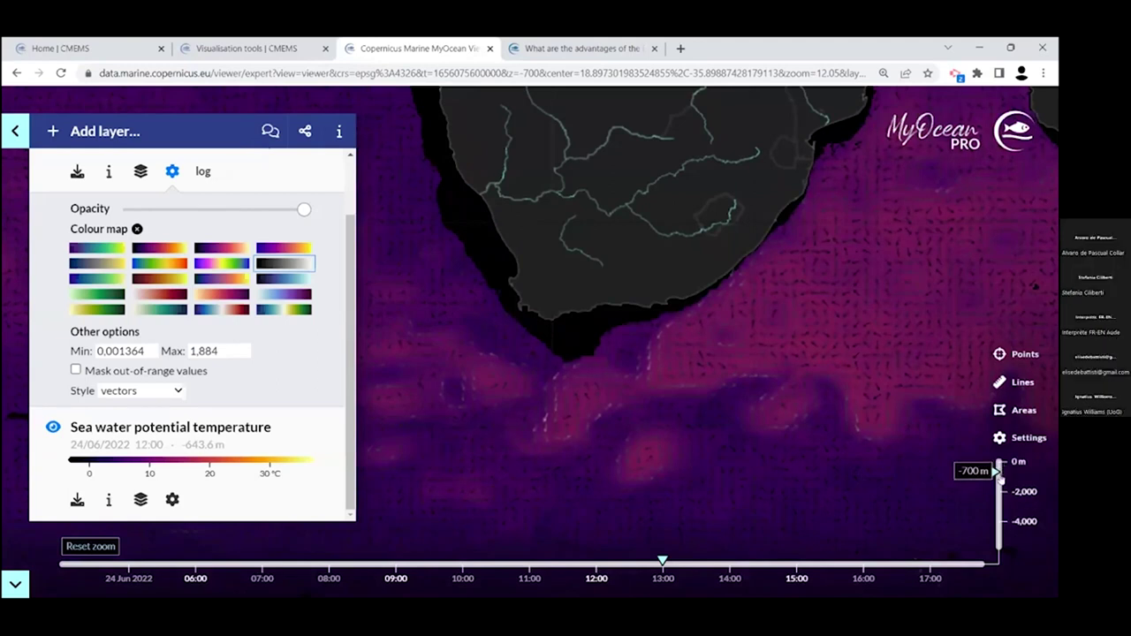
click(999, 477)
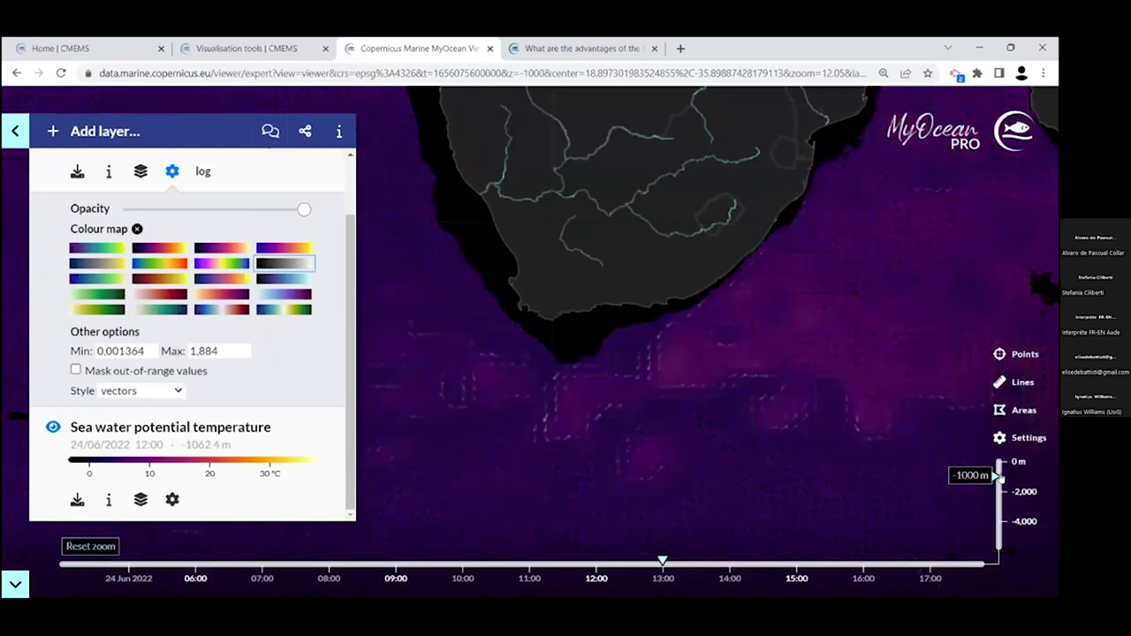
click(998, 462)
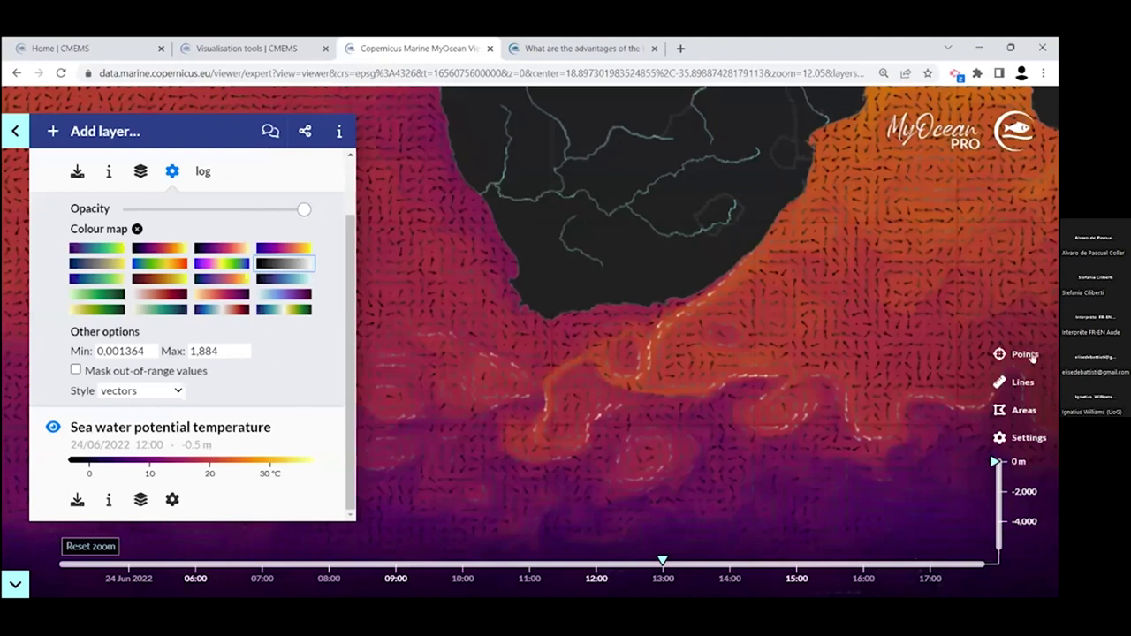
Place a sample point off South Africa's east coast and draw a west-east line about 1,191 km long across its southern tip
click(1026, 355)
click(797, 240)
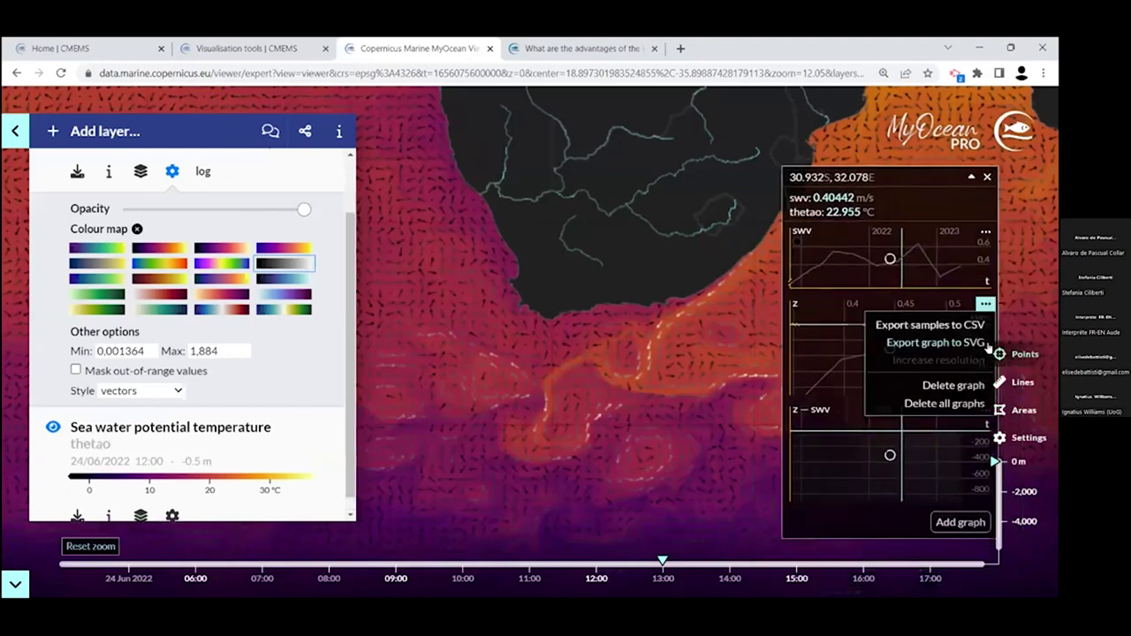
drag(452, 312, 716, 313)
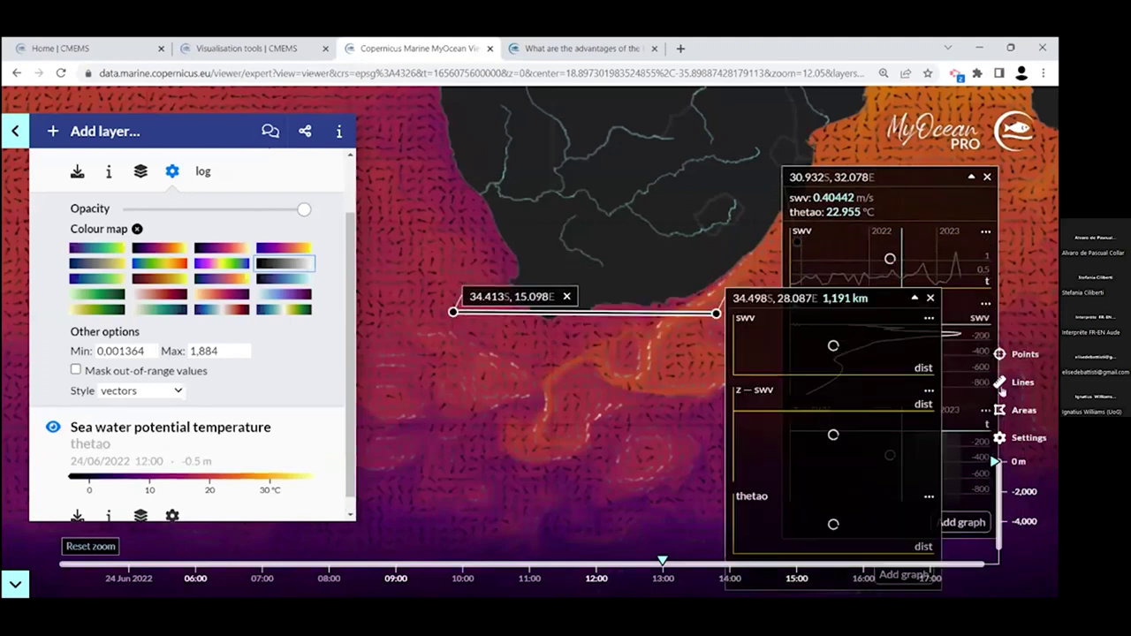
Draw a closed four-cornered area of about 1,225,000 km² around the southern tip of Africa
click(767, 240)
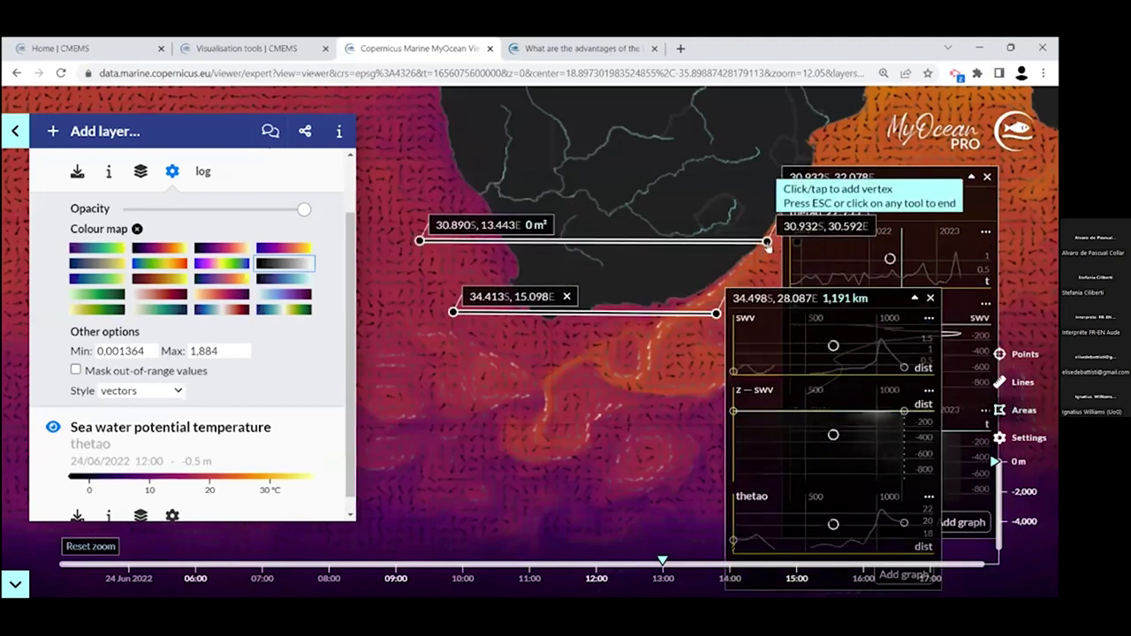
click(714, 405)
click(464, 409)
click(420, 240)
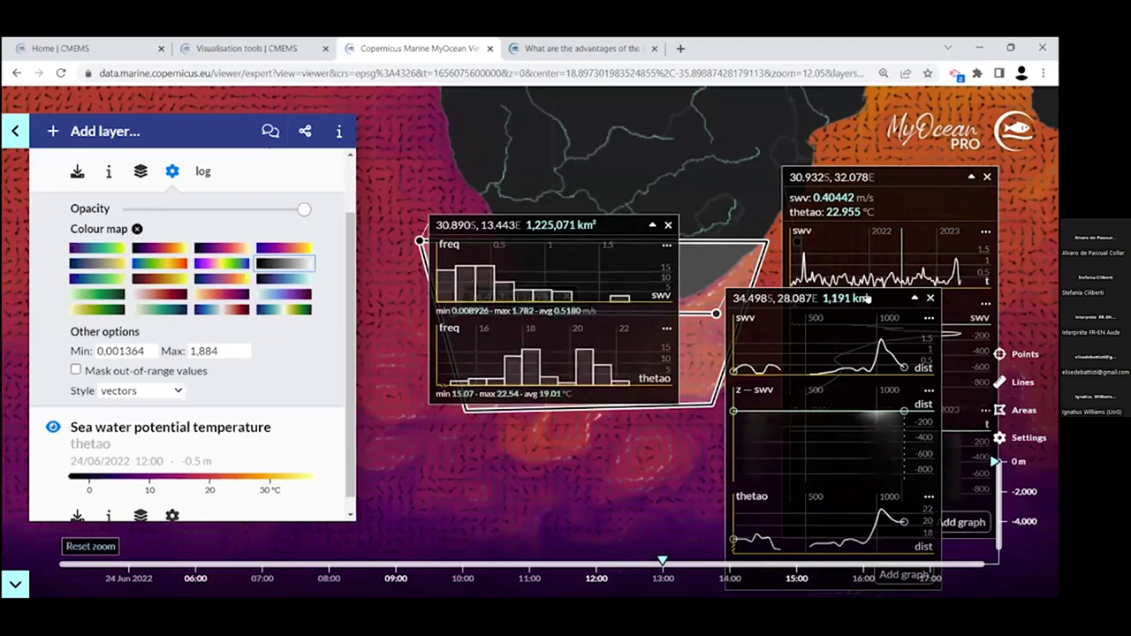
Examine the map and object options in the viewer's settings
click(1027, 442)
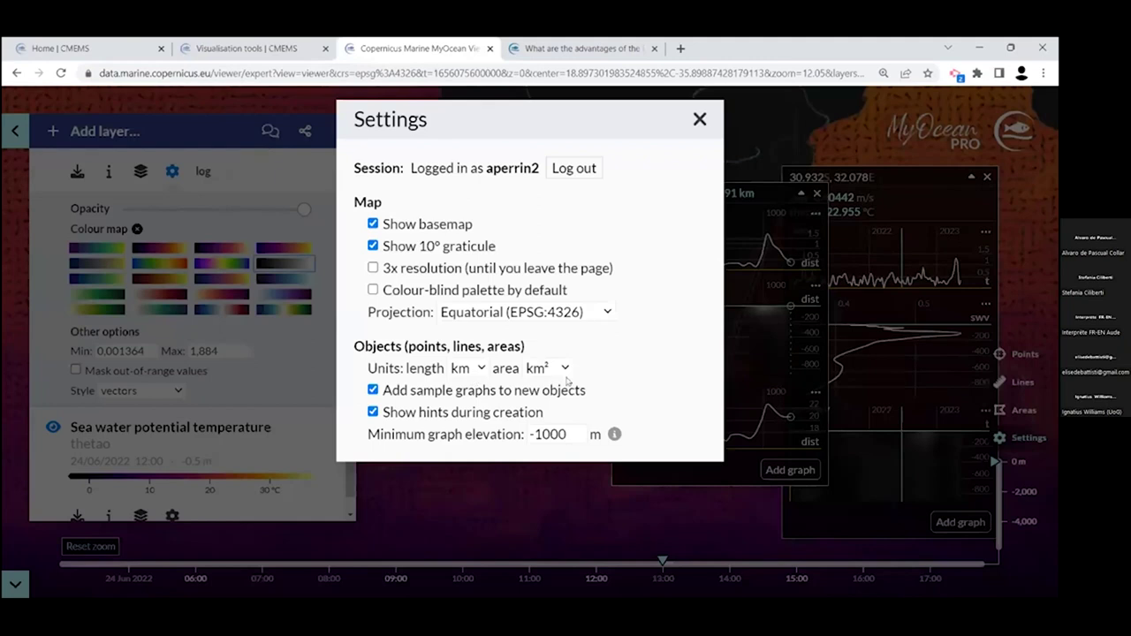
click(699, 119)
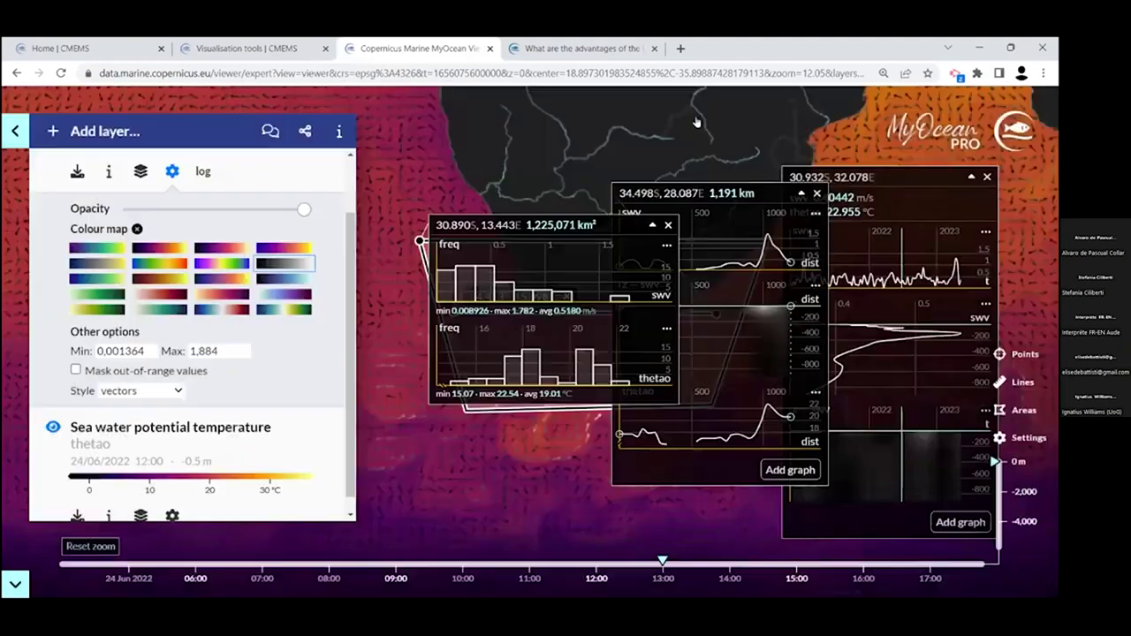
Move the area and line graph windows apart, and remove both objects from the map
drag(586, 222, 486, 177)
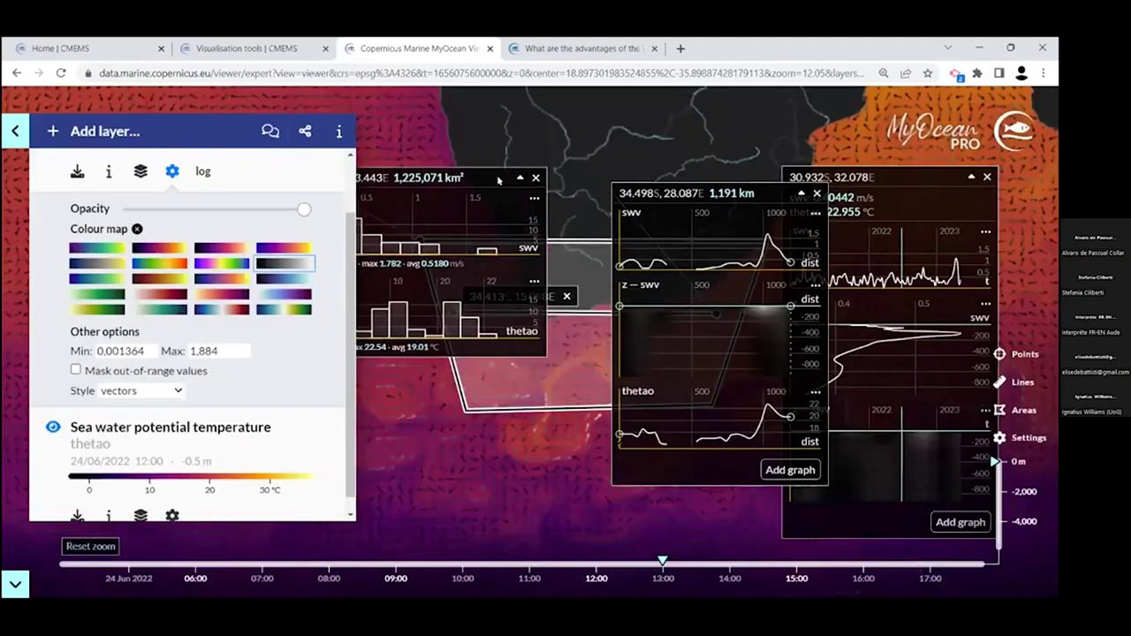
drag(715, 194, 671, 139)
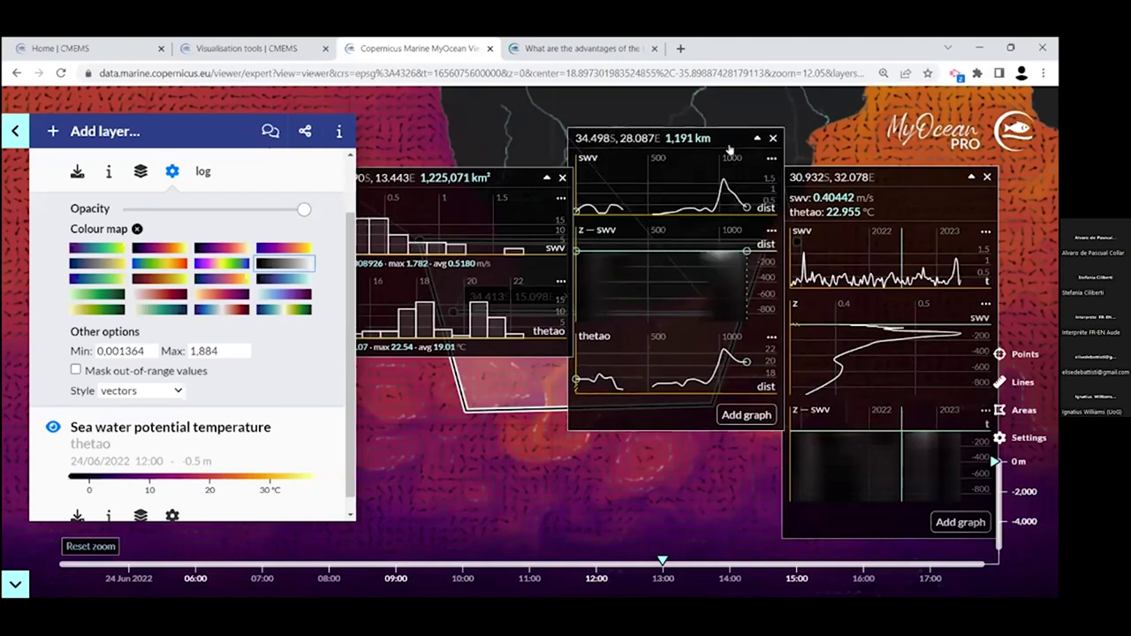
click(561, 177)
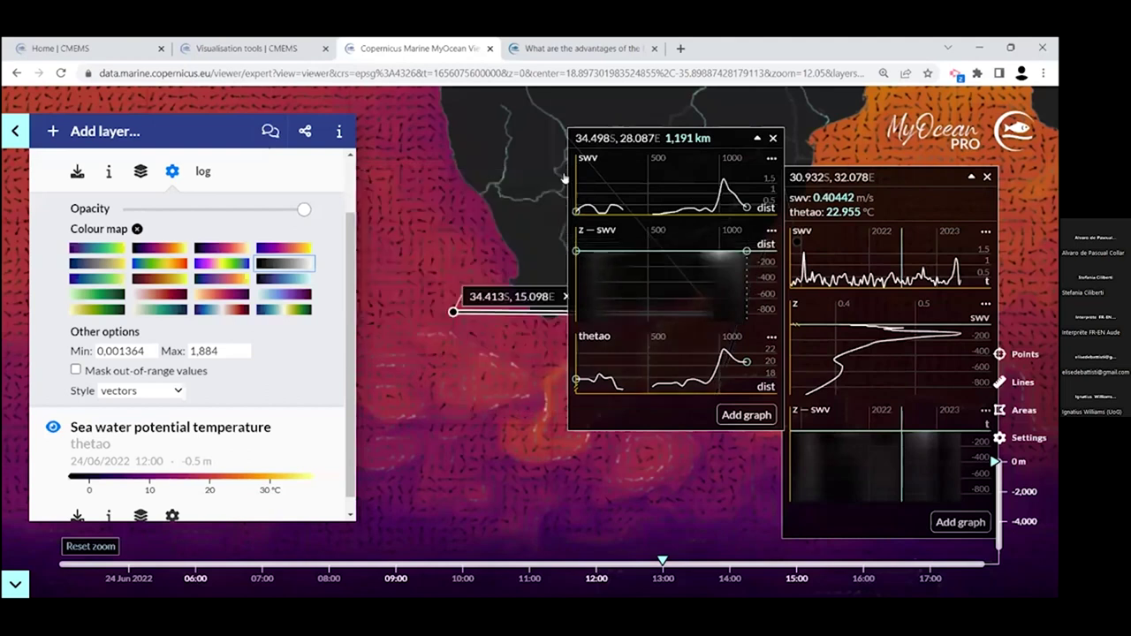
click(772, 138)
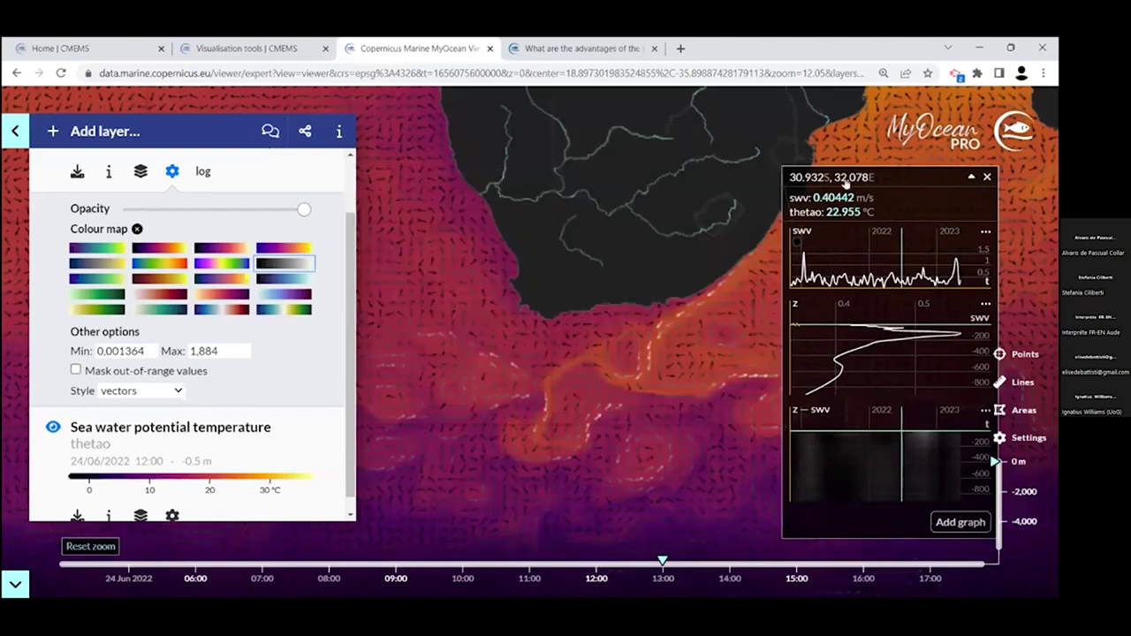
Move the sample point's graph window over the land and delete its swv-versus-time graph
drag(839, 177, 589, 150)
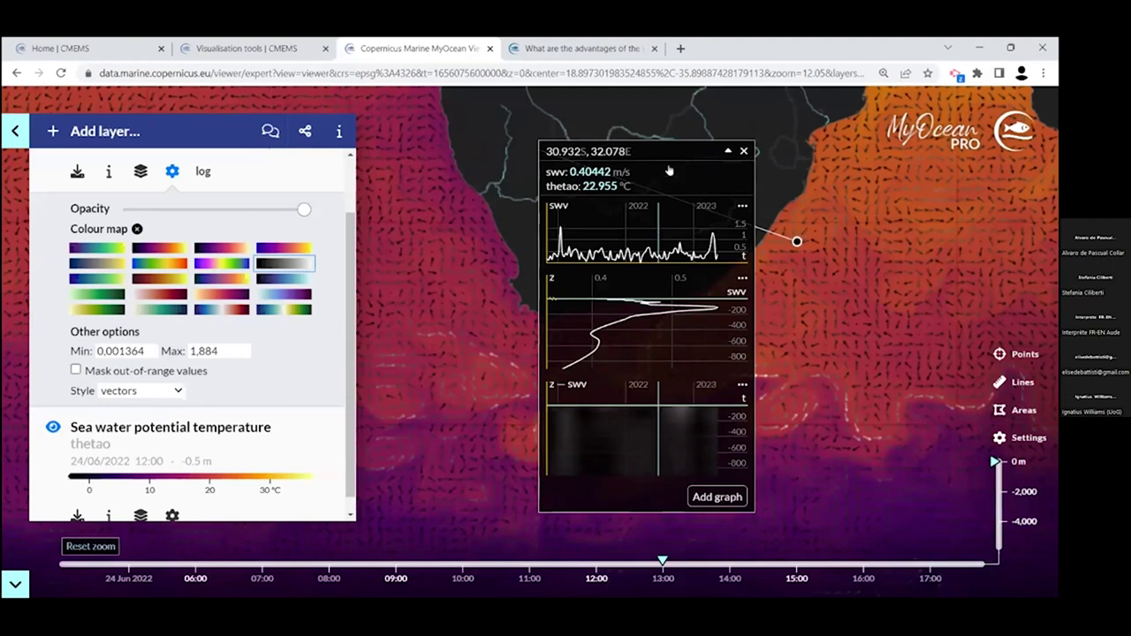
click(742, 206)
click(716, 282)
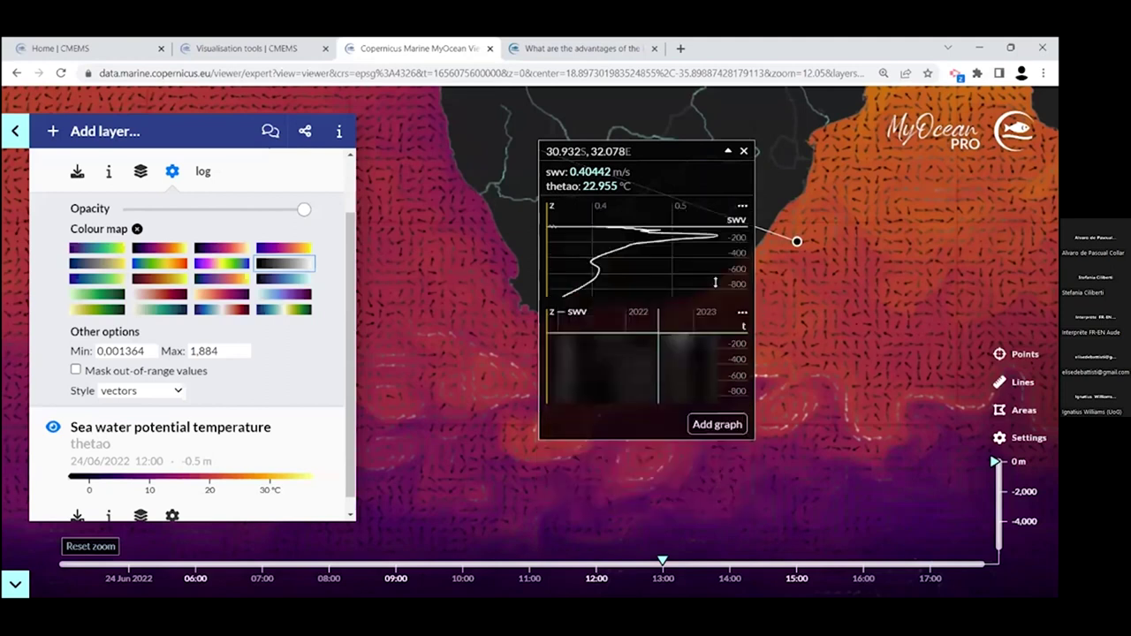
Add a thetao graph of type v(t): value vs. time to the sample point
click(742, 312)
click(733, 354)
click(707, 426)
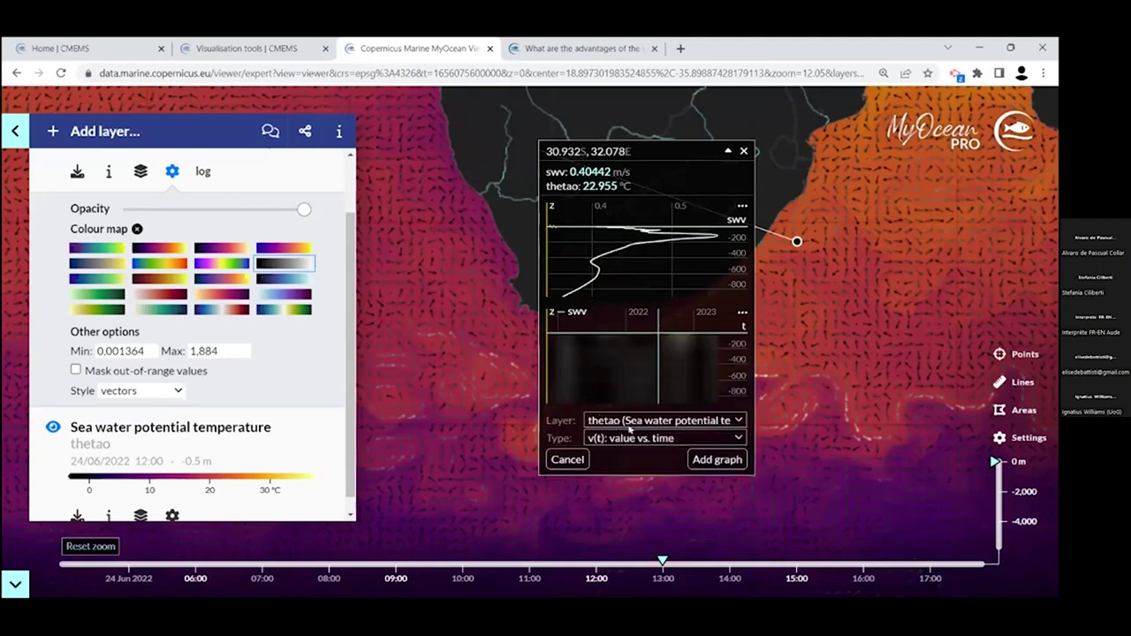
click(694, 455)
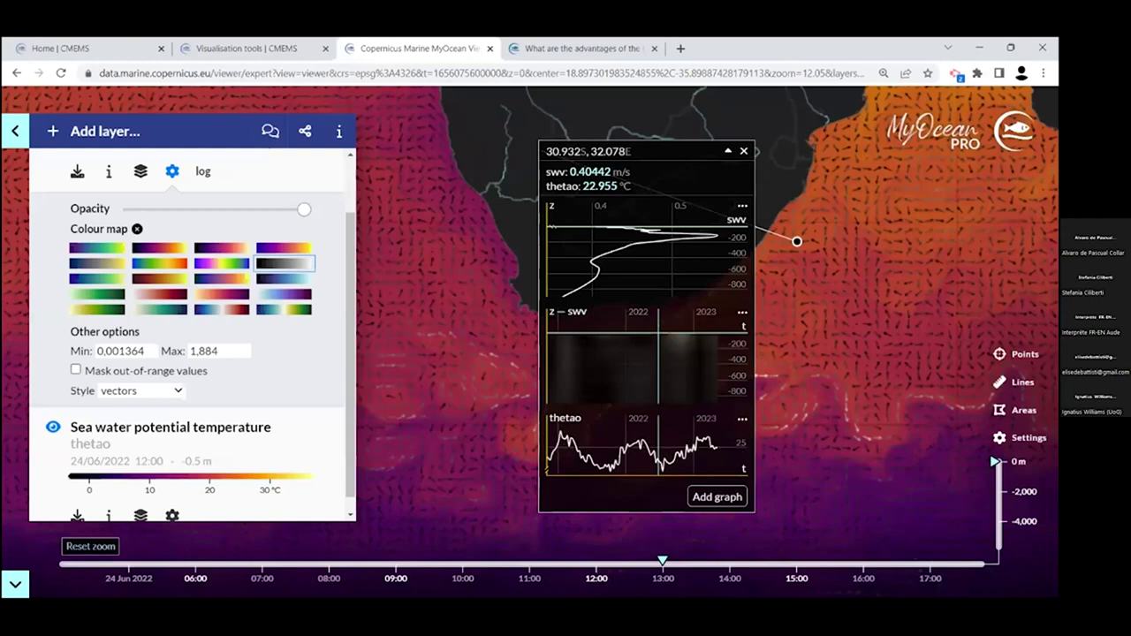
Export the thetao time graph's samples to CSV and dismiss the download notice
click(742, 419)
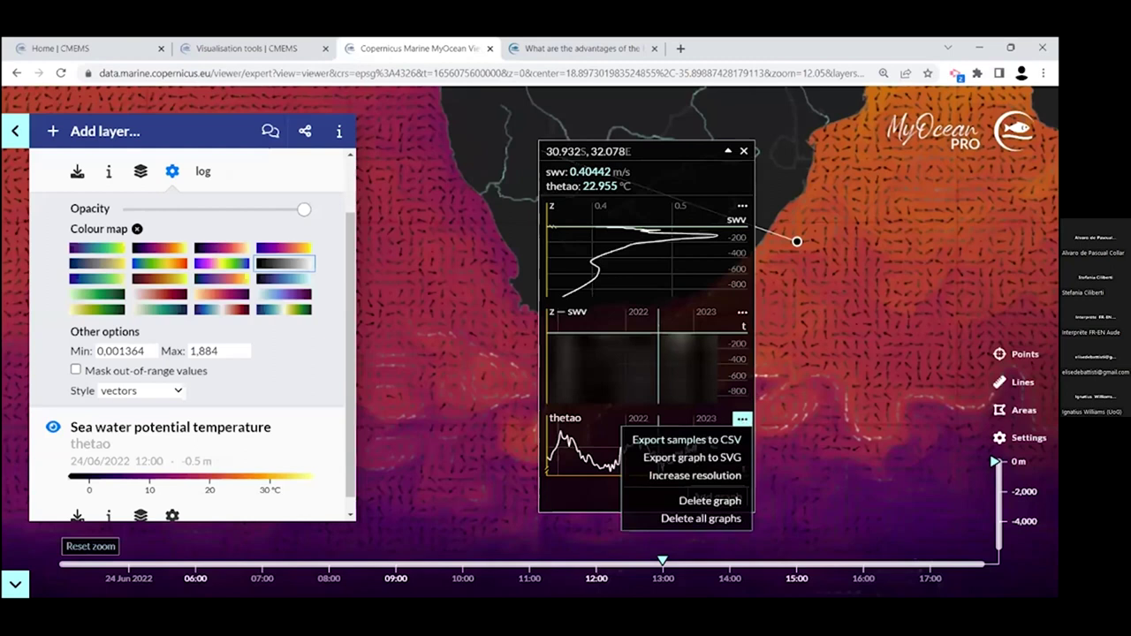
click(697, 440)
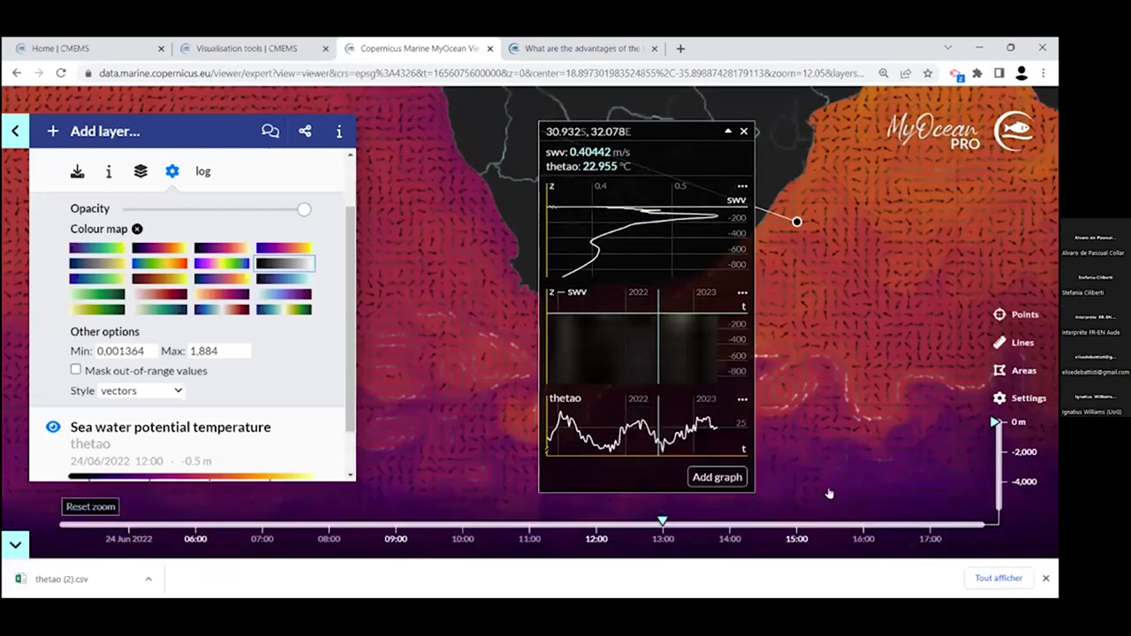
click(1046, 579)
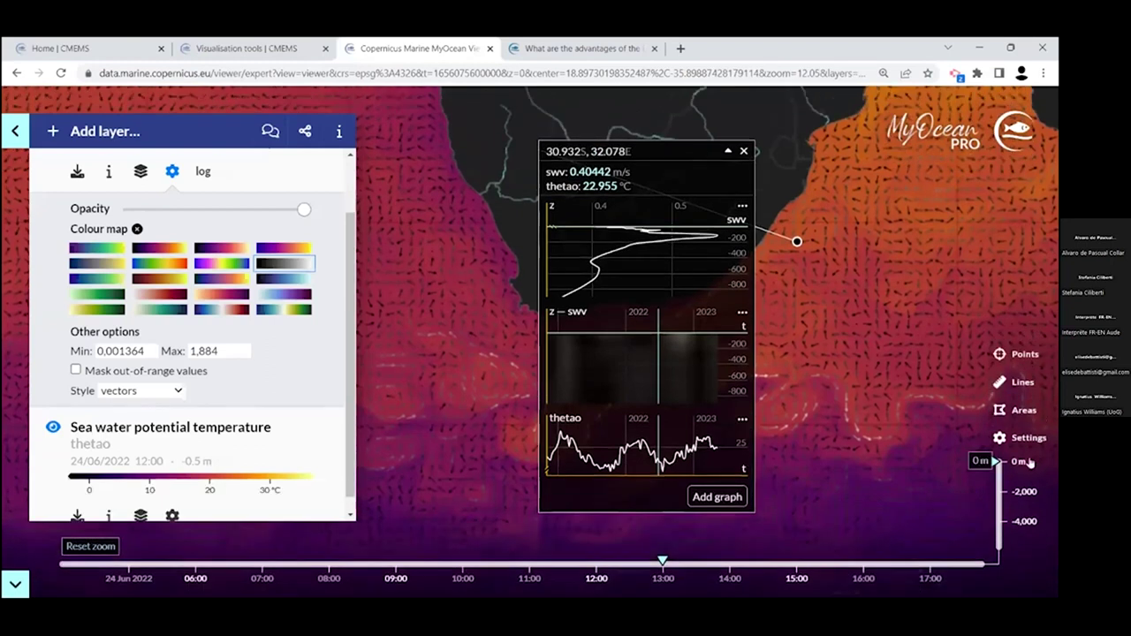
Log out of the account and check the thetao graph's export options
click(1021, 438)
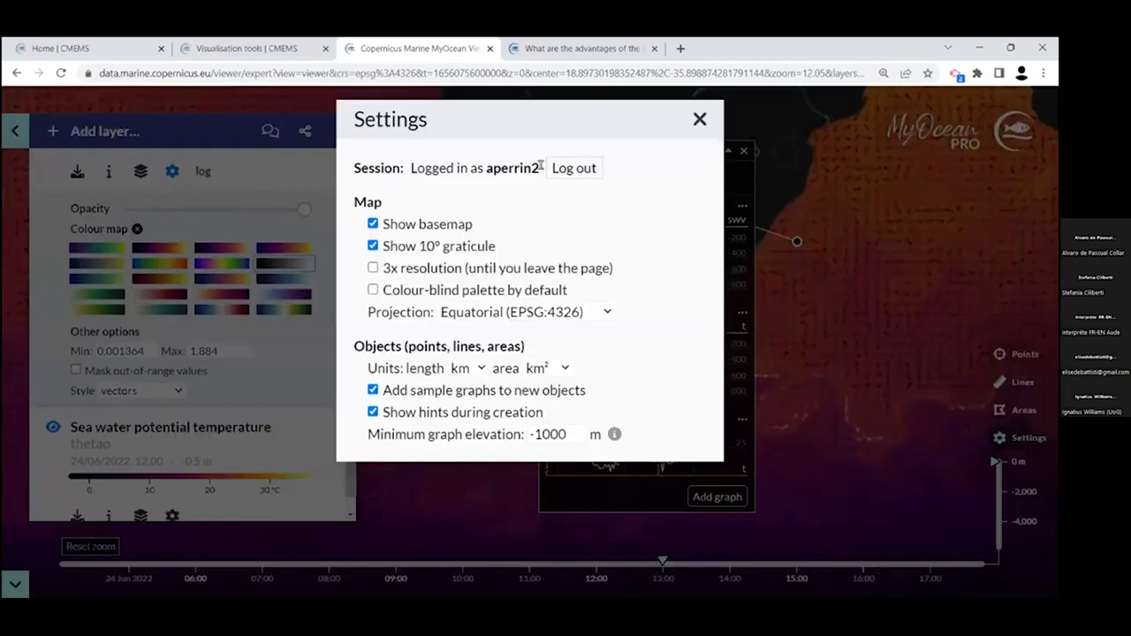
click(574, 170)
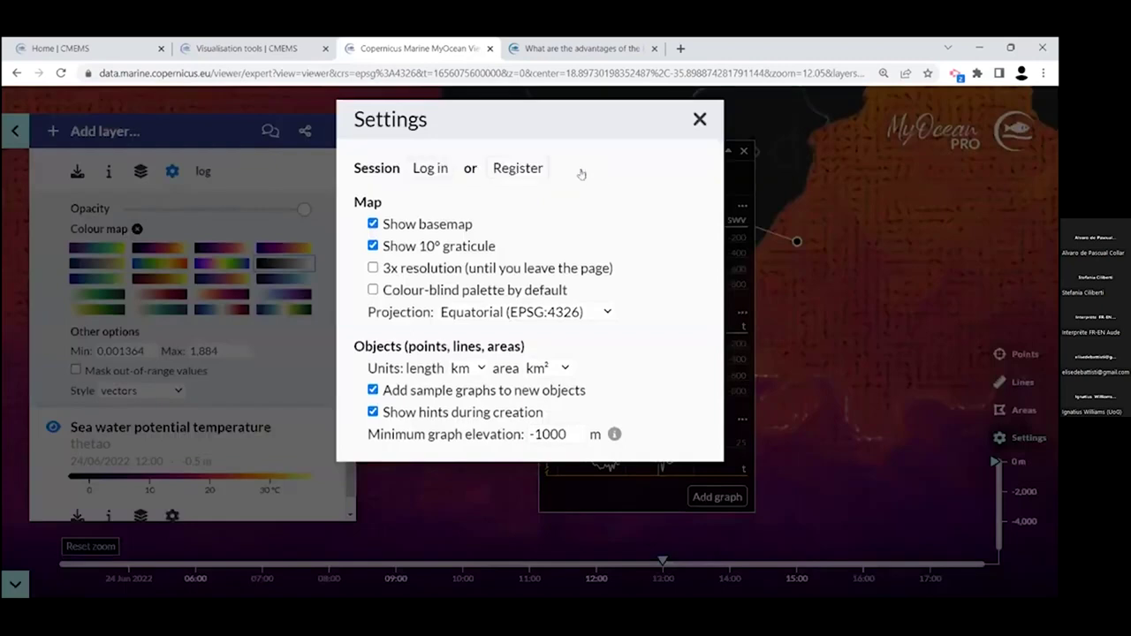
click(699, 118)
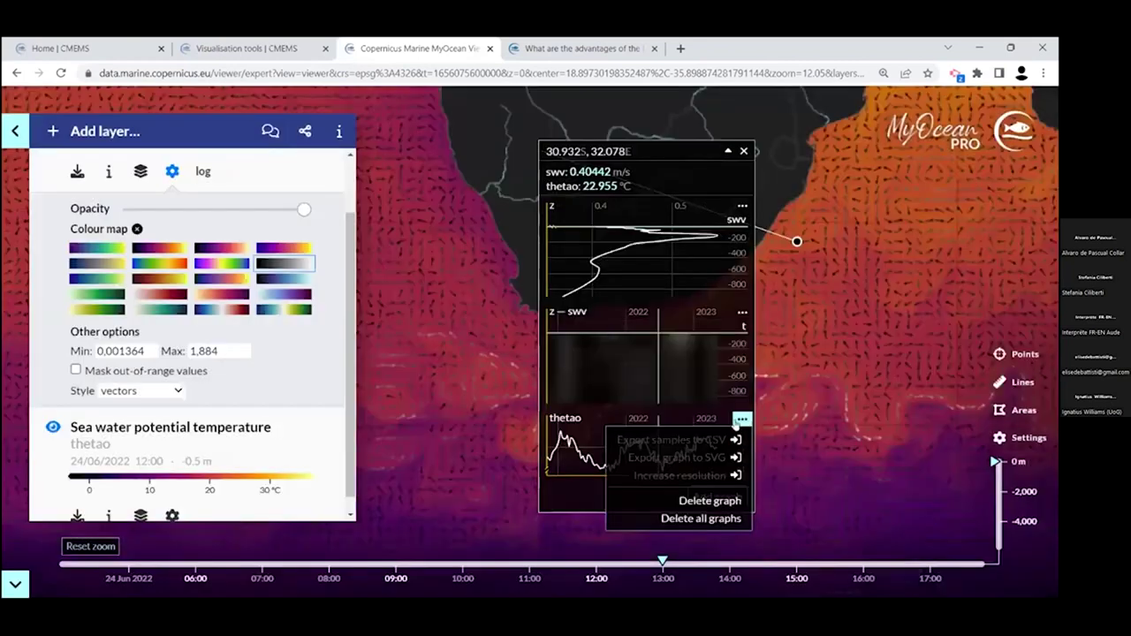
mouse_move(741, 422)
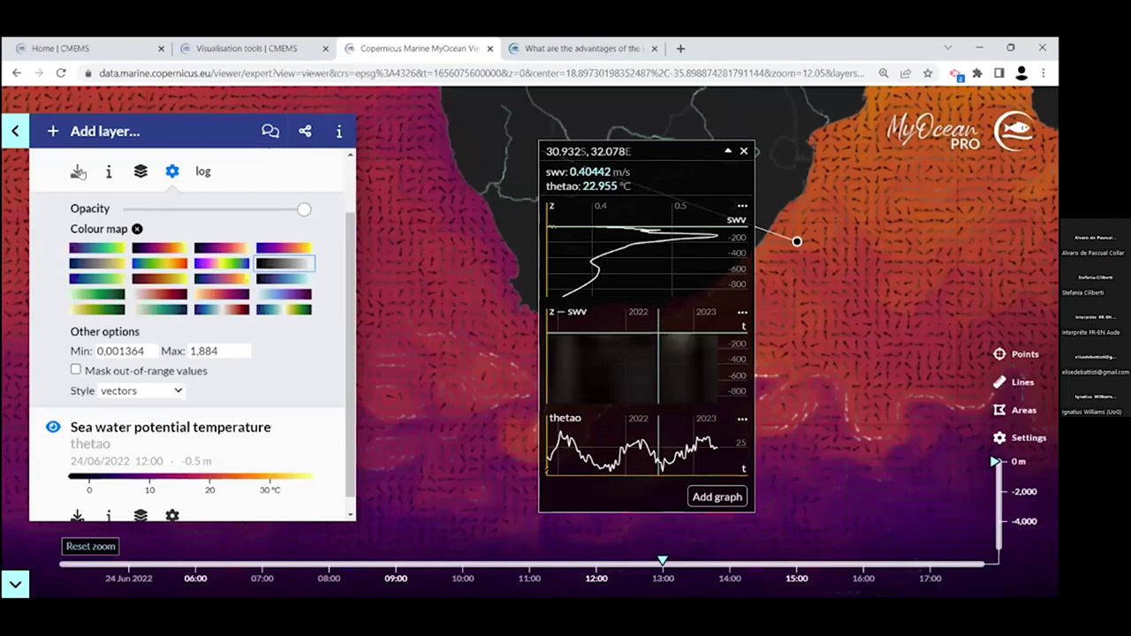
Open the download form of the Sea water velocity layer and log in with the saved account credentials
click(79, 173)
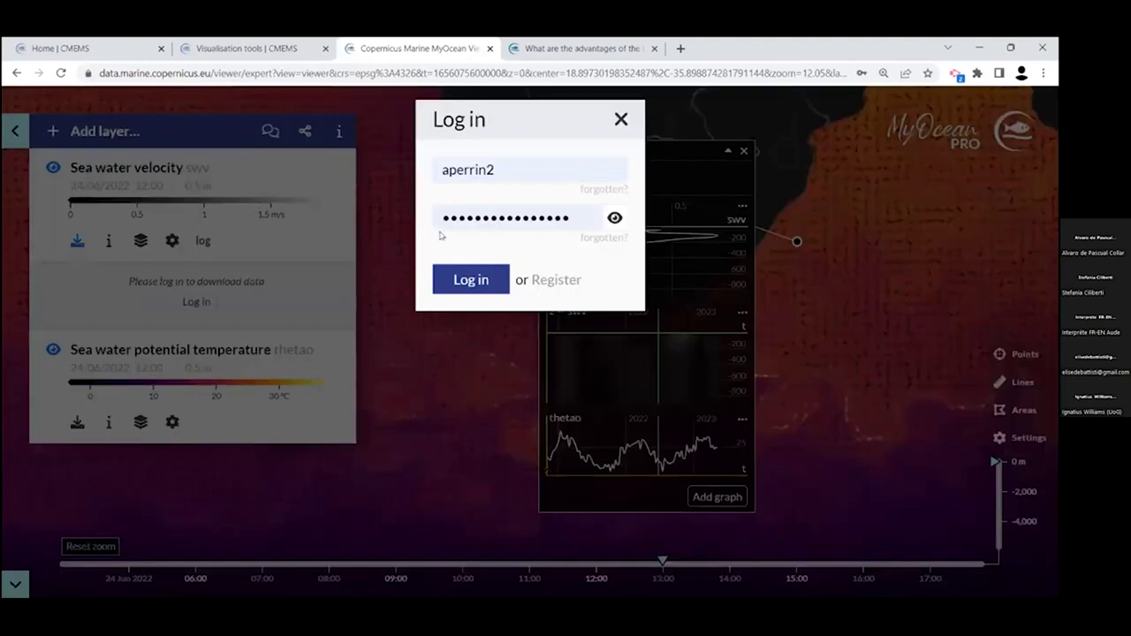
click(501, 276)
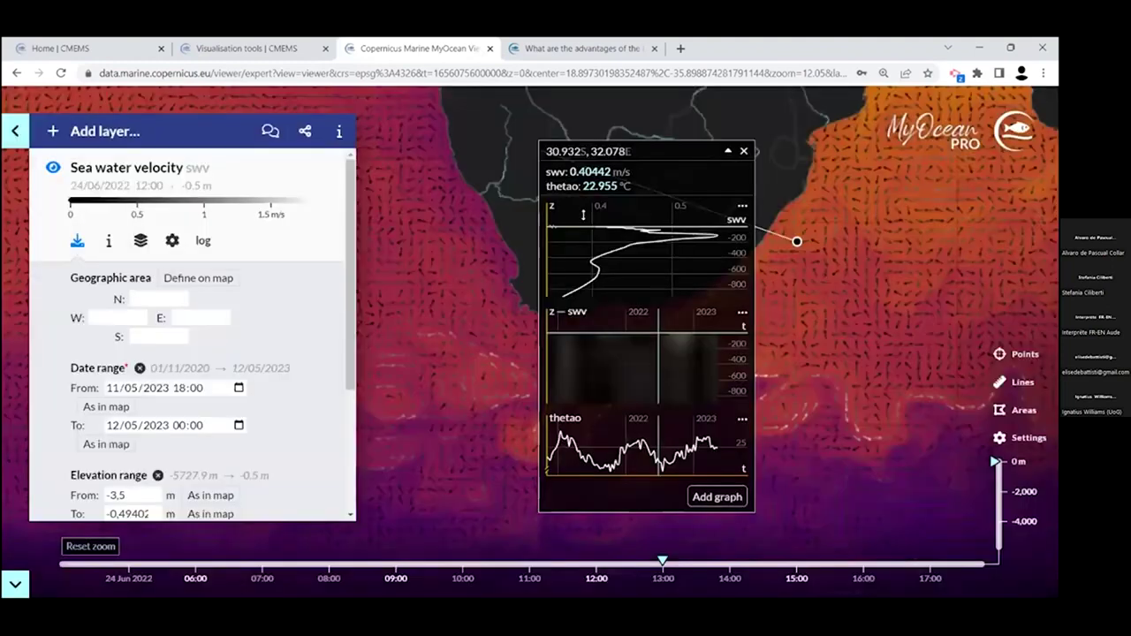
Increase the resolution of the sample point's thetao time graph
click(741, 419)
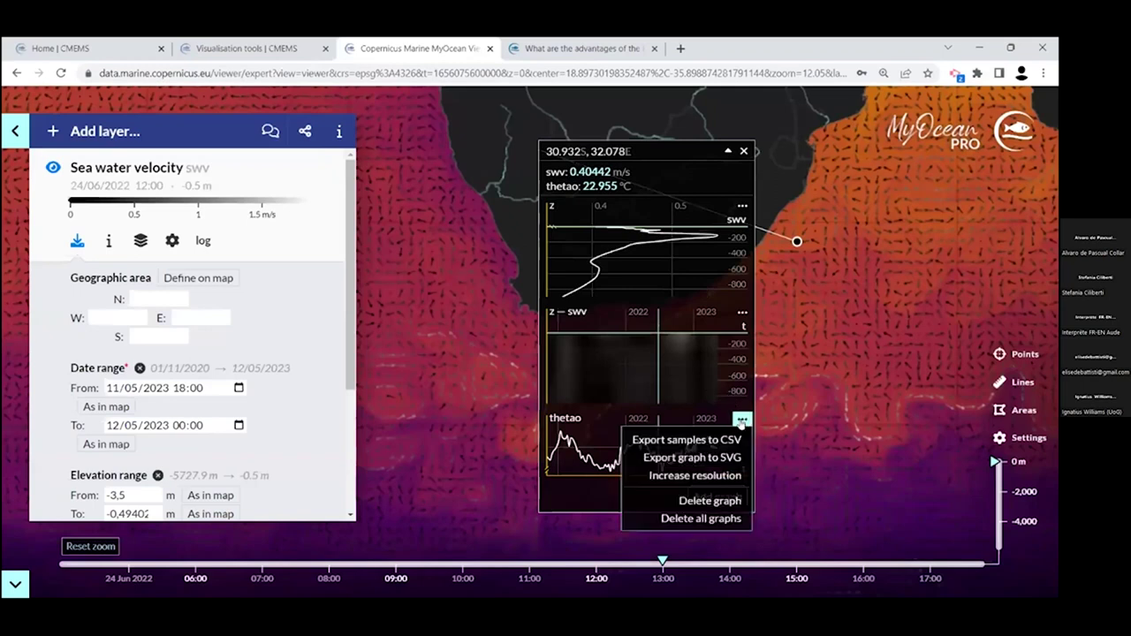
click(744, 424)
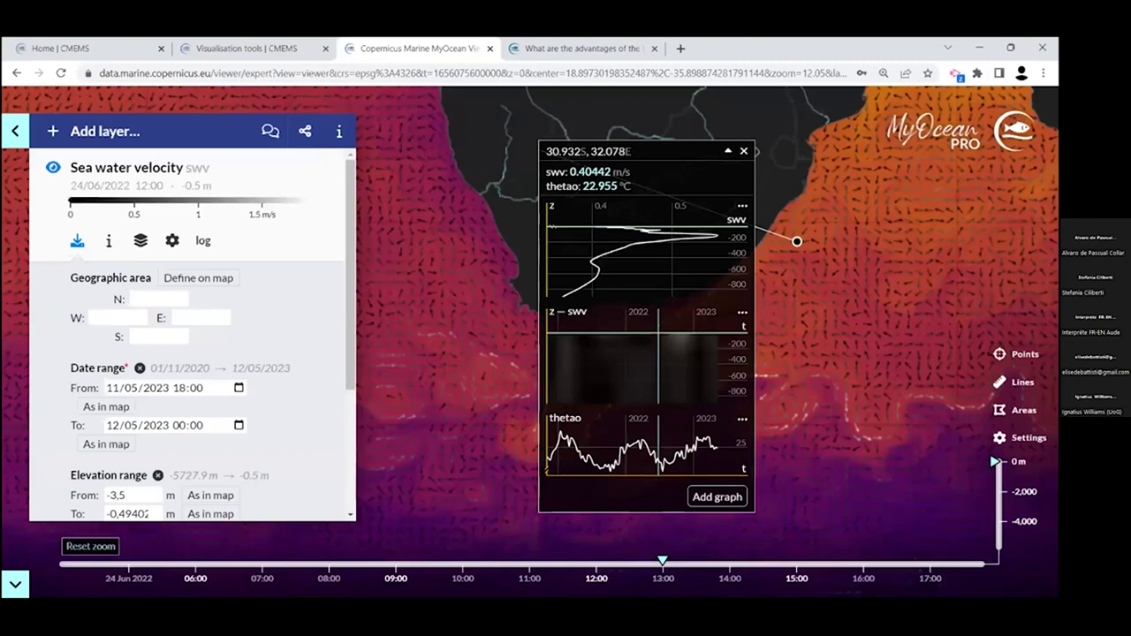
click(741, 419)
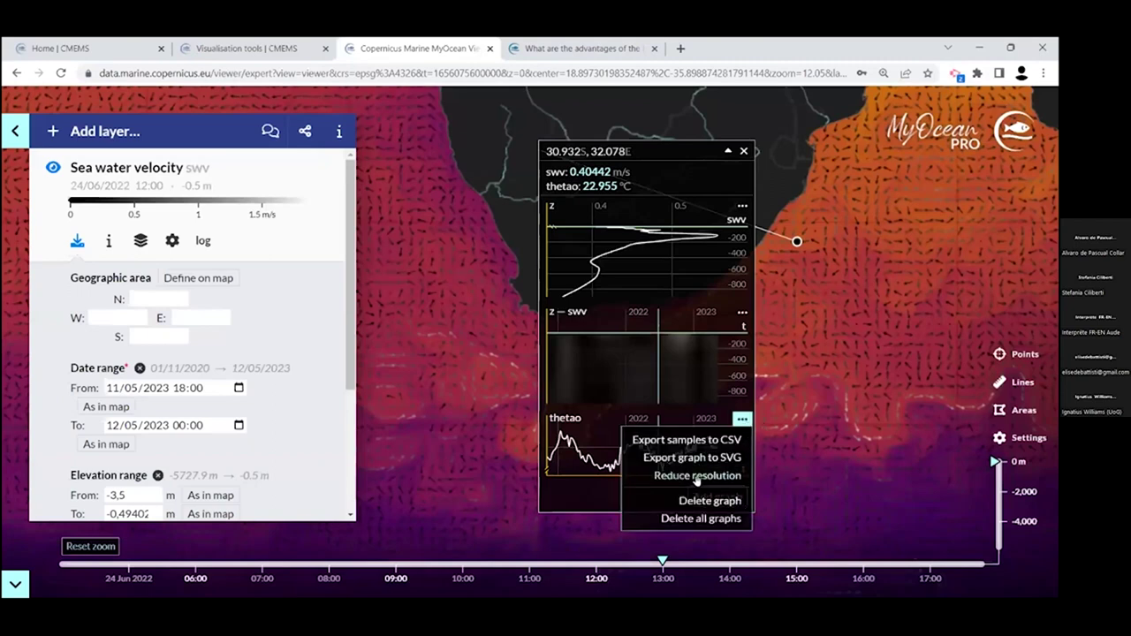
click(703, 478)
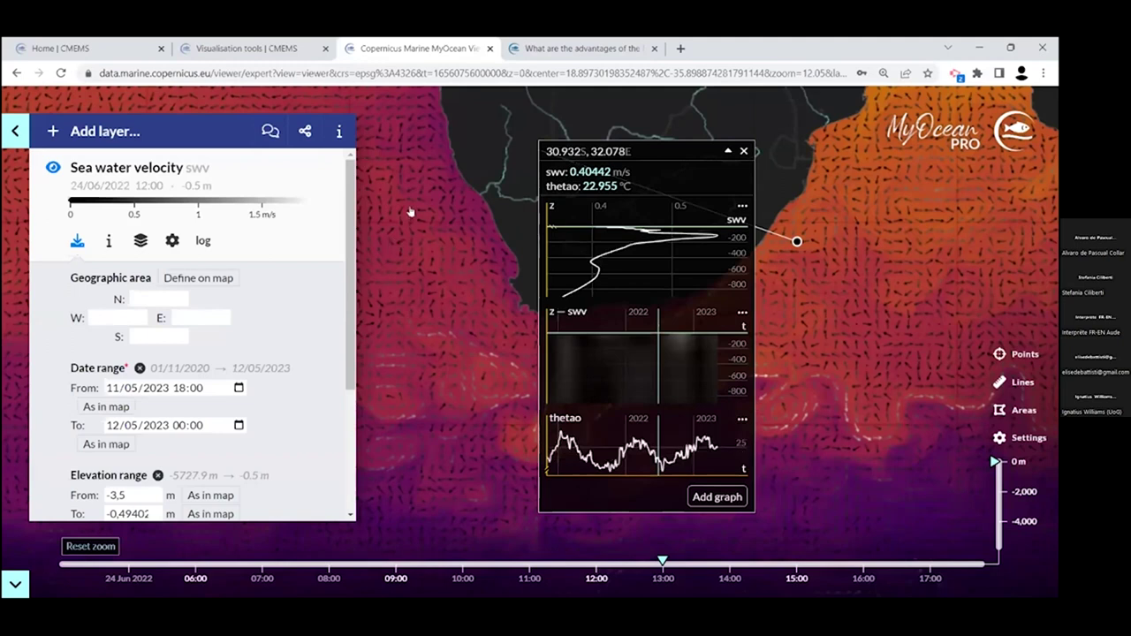
Define the velocity download area on the map with a bounding box from about 31.19°S, 14.93°E to 39.38°S, 32.33°E
click(77, 244)
scroll(255, 249, down, 1)
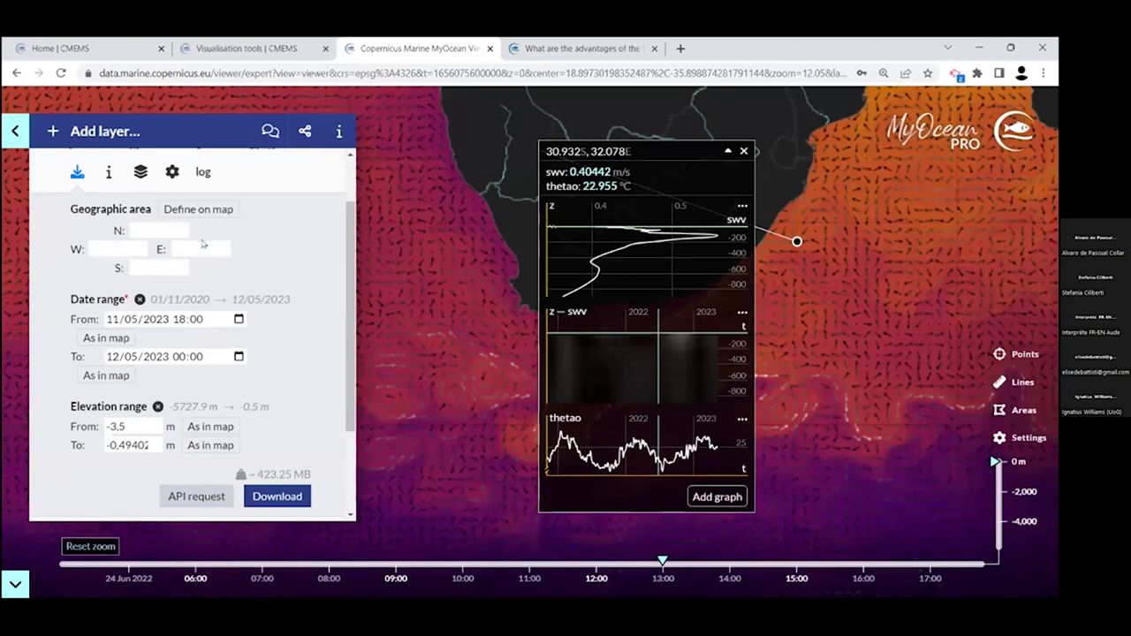
click(163, 231)
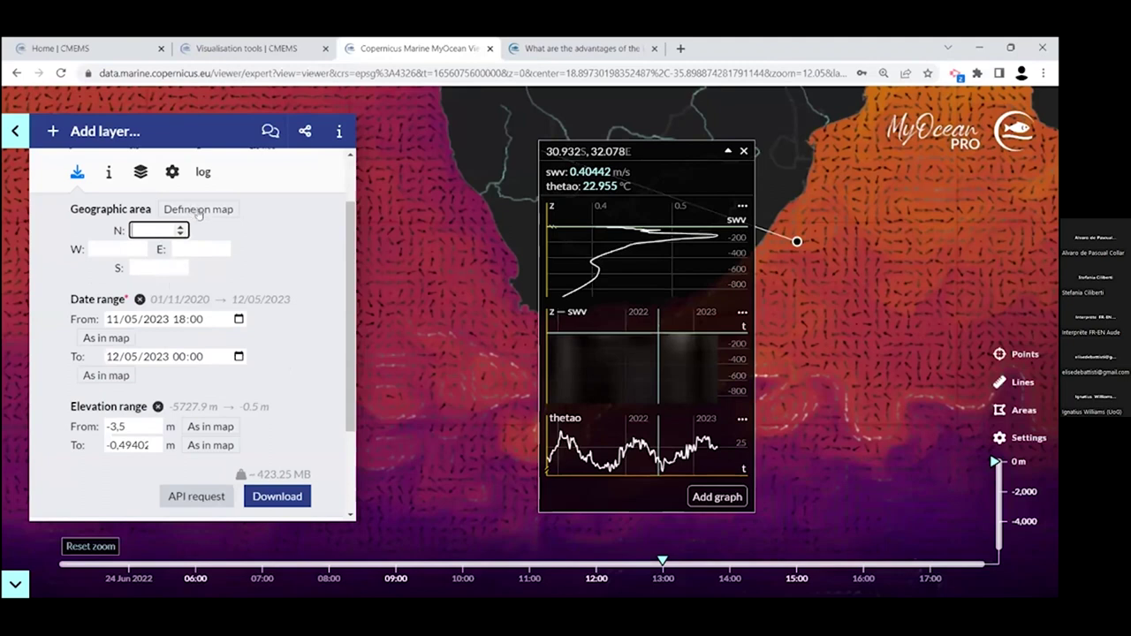
click(200, 210)
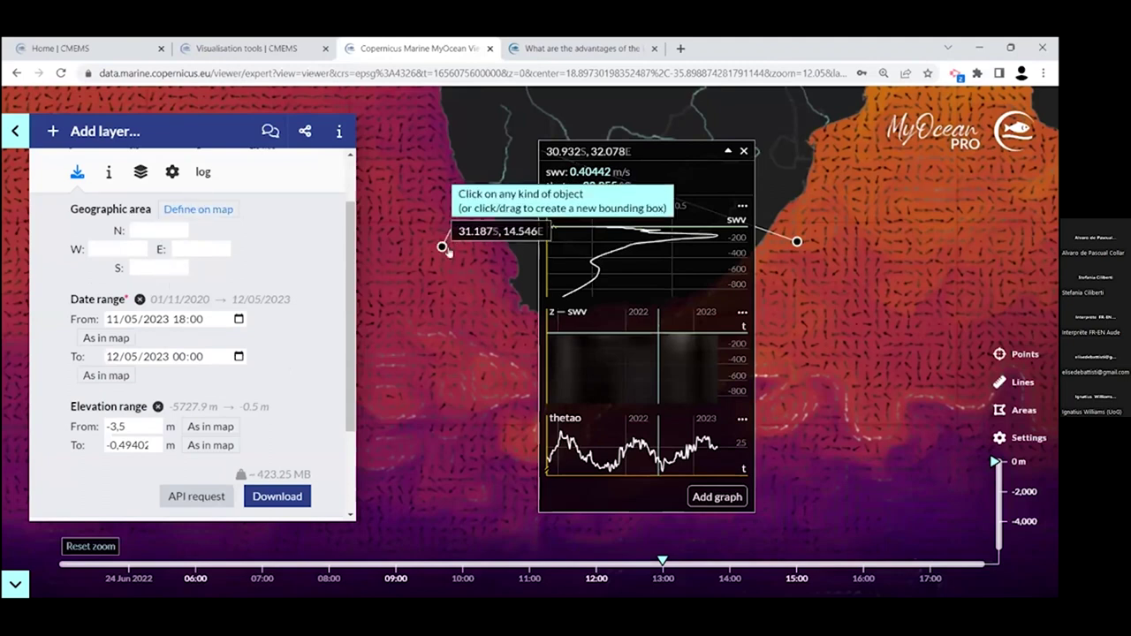
drag(450, 247, 803, 413)
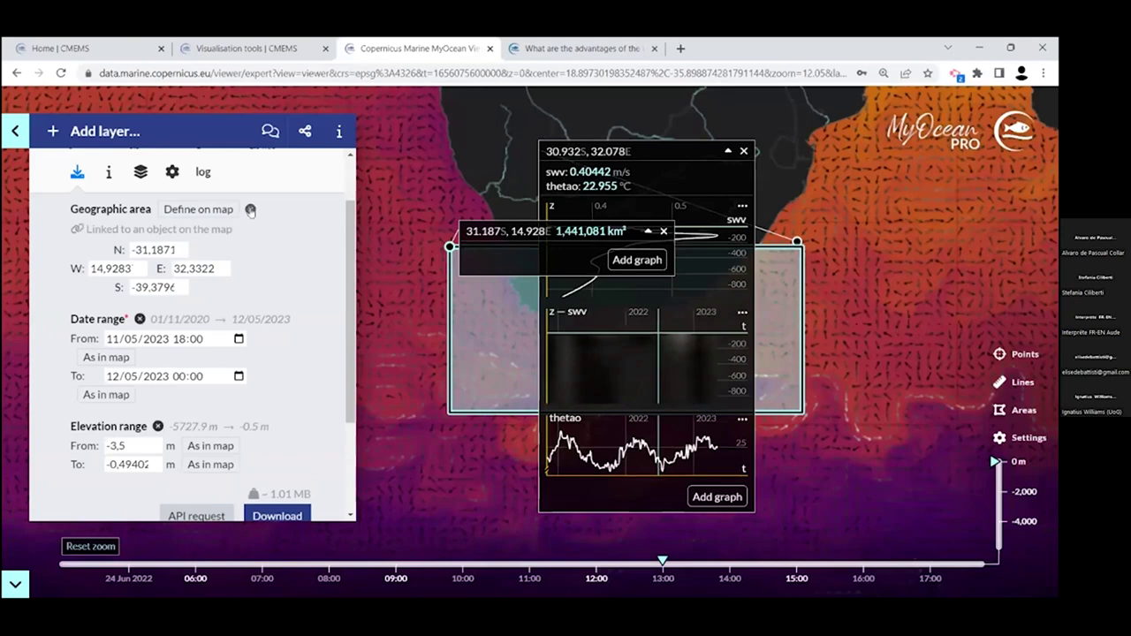
Clear the bounding box from the velocity download area and define the area by the sample point at 30.932°S, 32.078°E
click(250, 209)
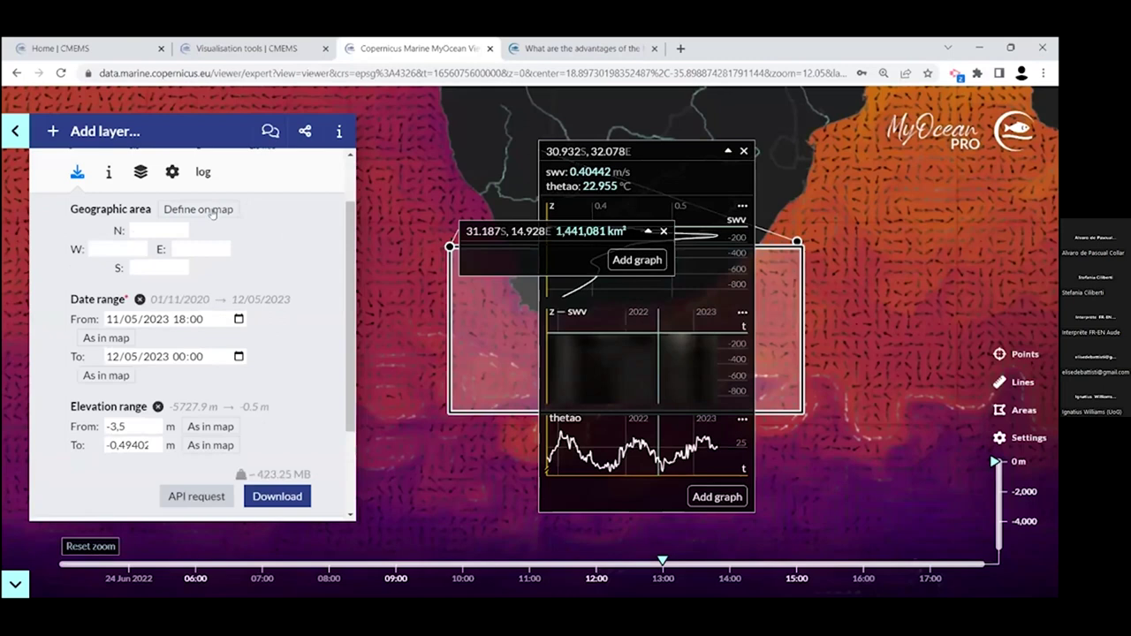
click(212, 212)
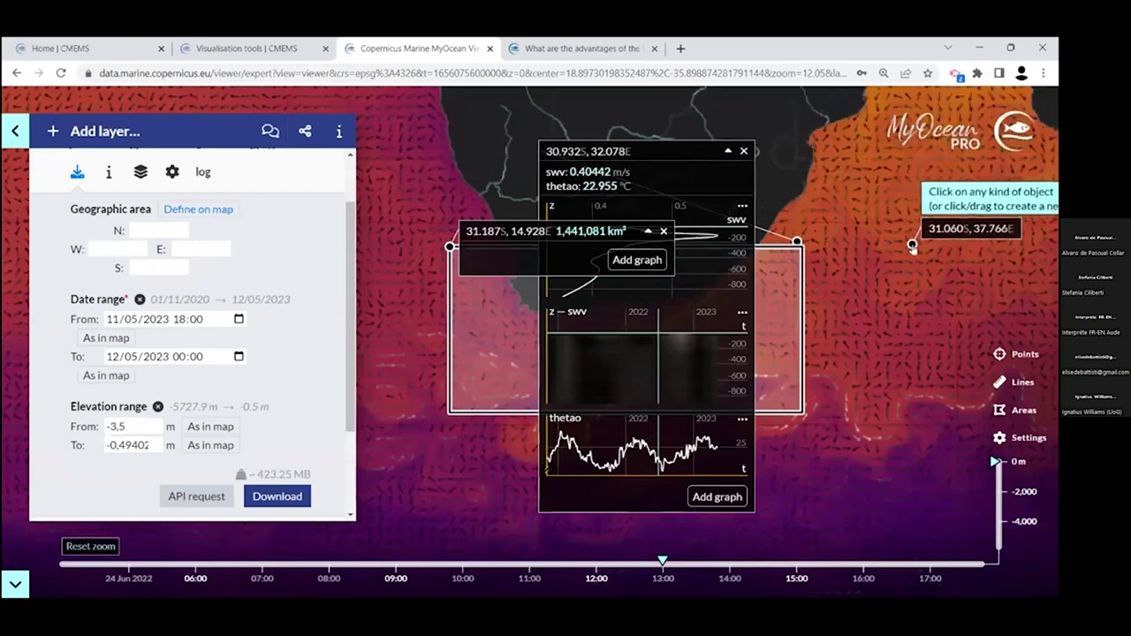
click(800, 237)
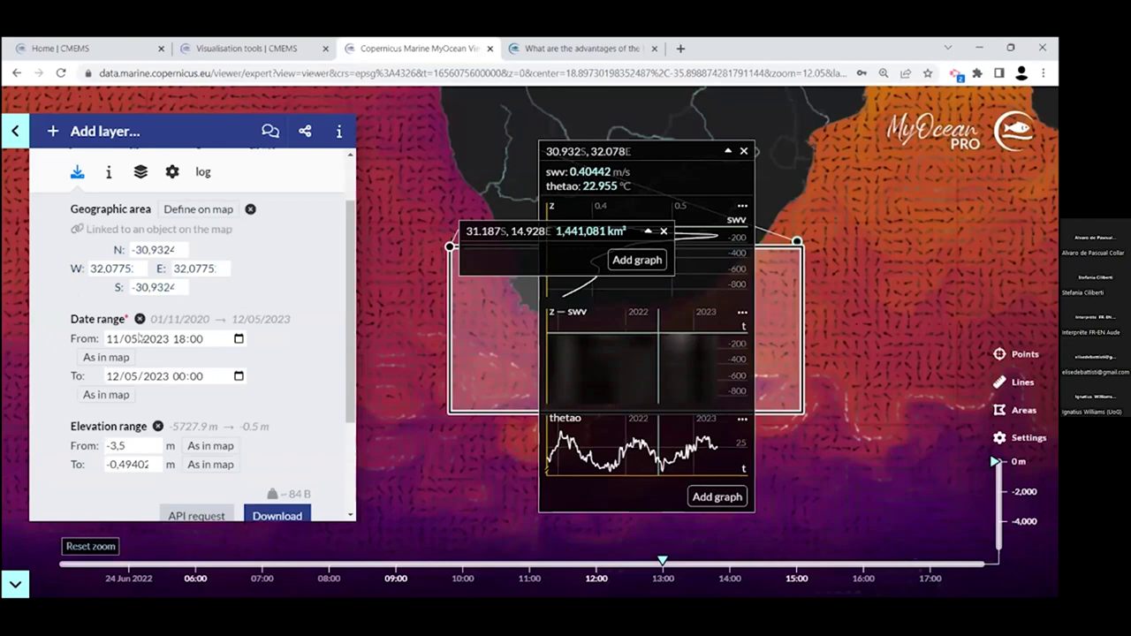
Set the velocity download's date range from the map time, from 24/06/2022 12:00 to 05/05/2023 00:00
scroll(217, 314, down, 2)
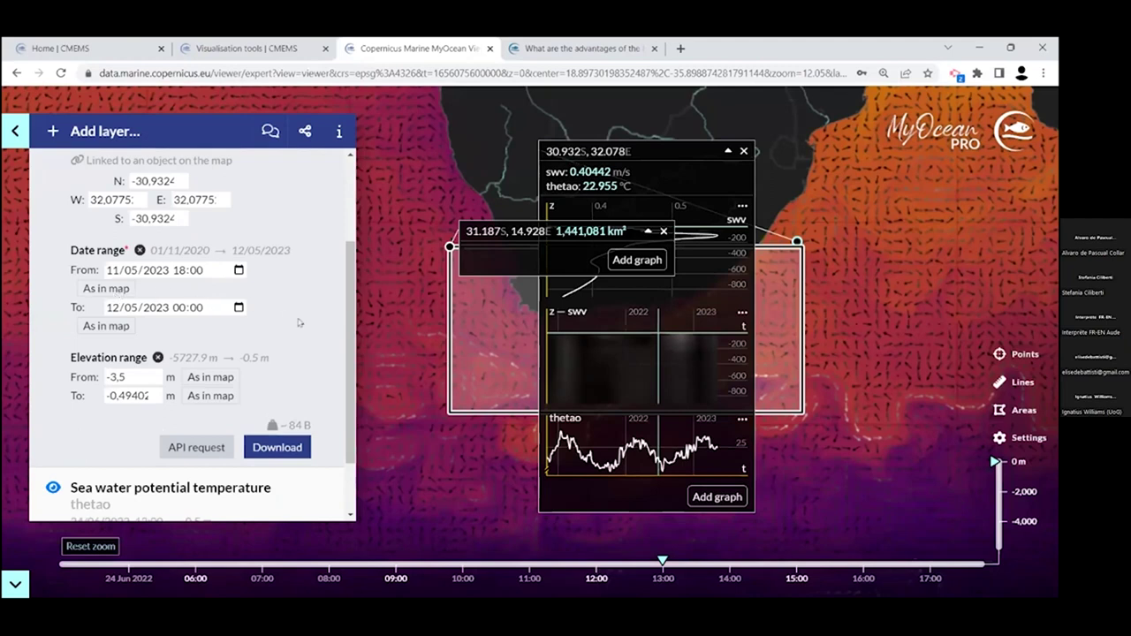
click(118, 294)
scroll(706, 569, down, 5)
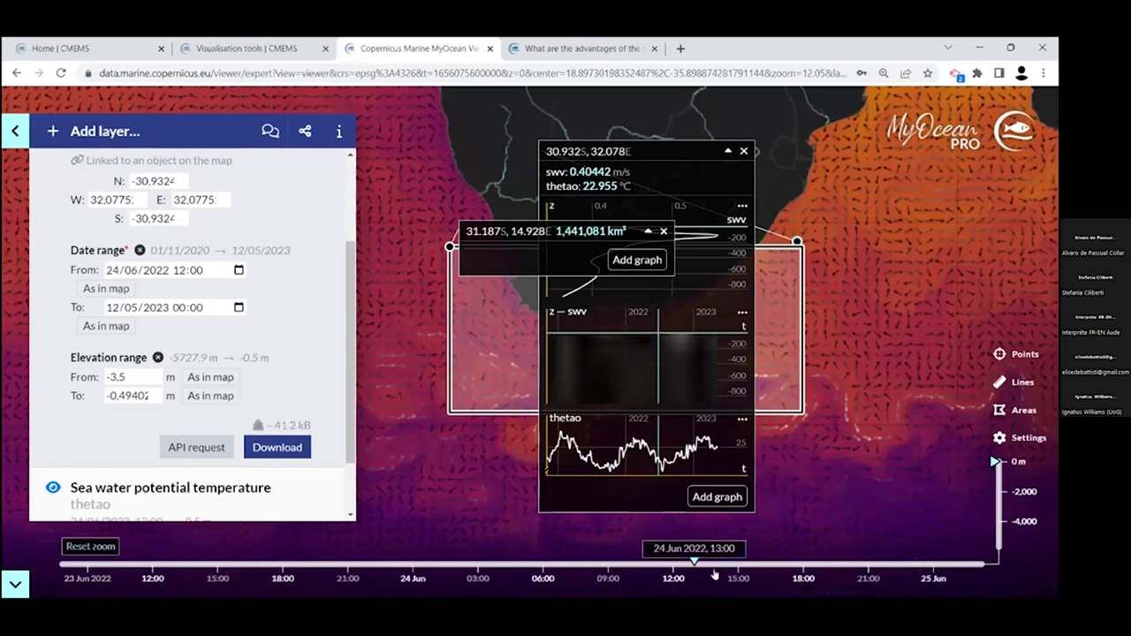
scroll(785, 572, down, 8)
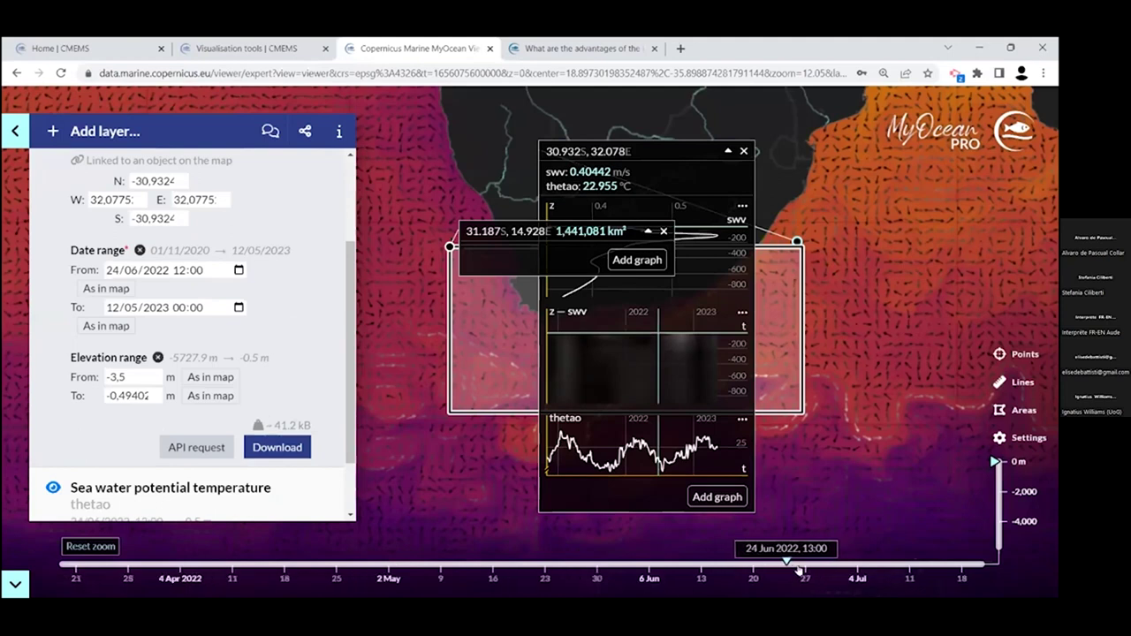
click(932, 565)
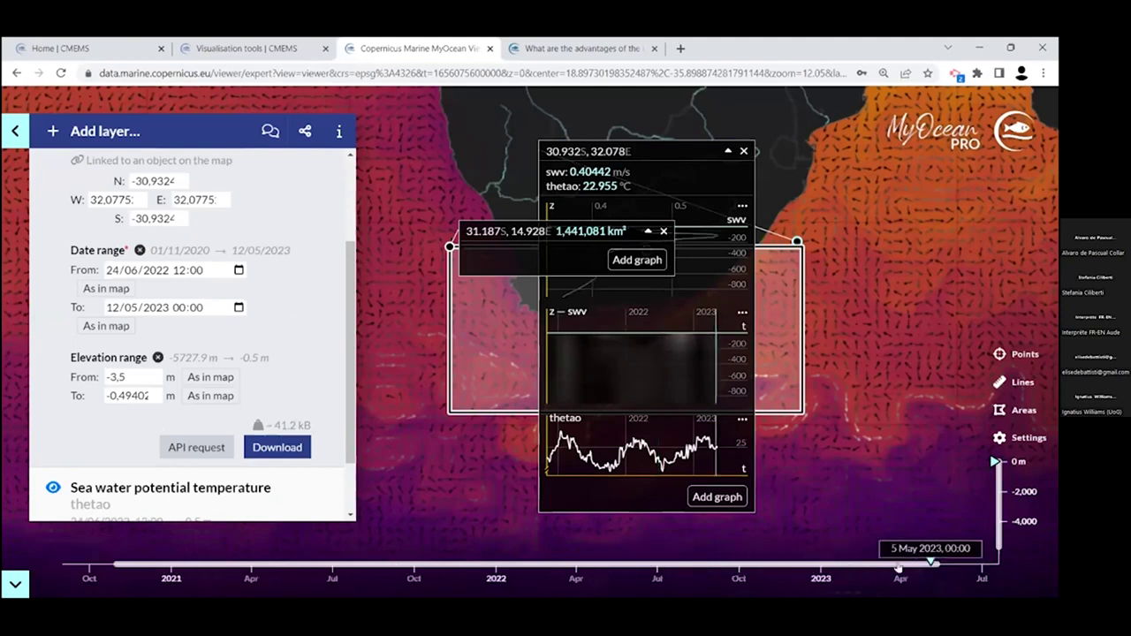
click(106, 326)
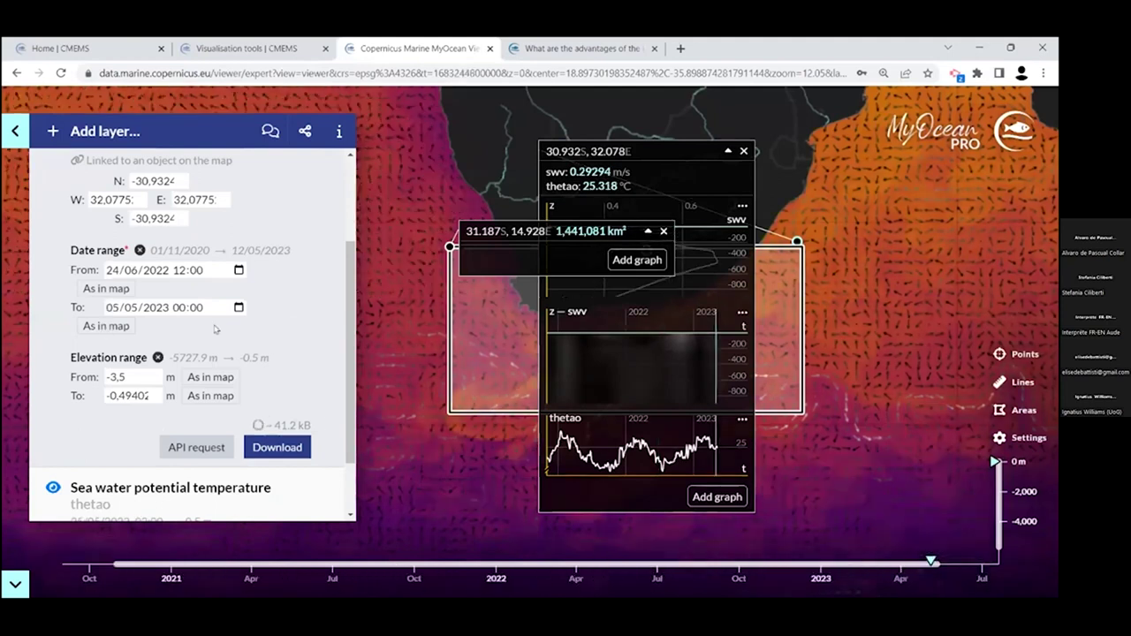
Replace the Sea water potential temperature layer with Sea ice surface temperature from the cmems_mod_glo_phy_anfc_0.083deg_P1D-m dataset
scroll(152, 327, down, 1)
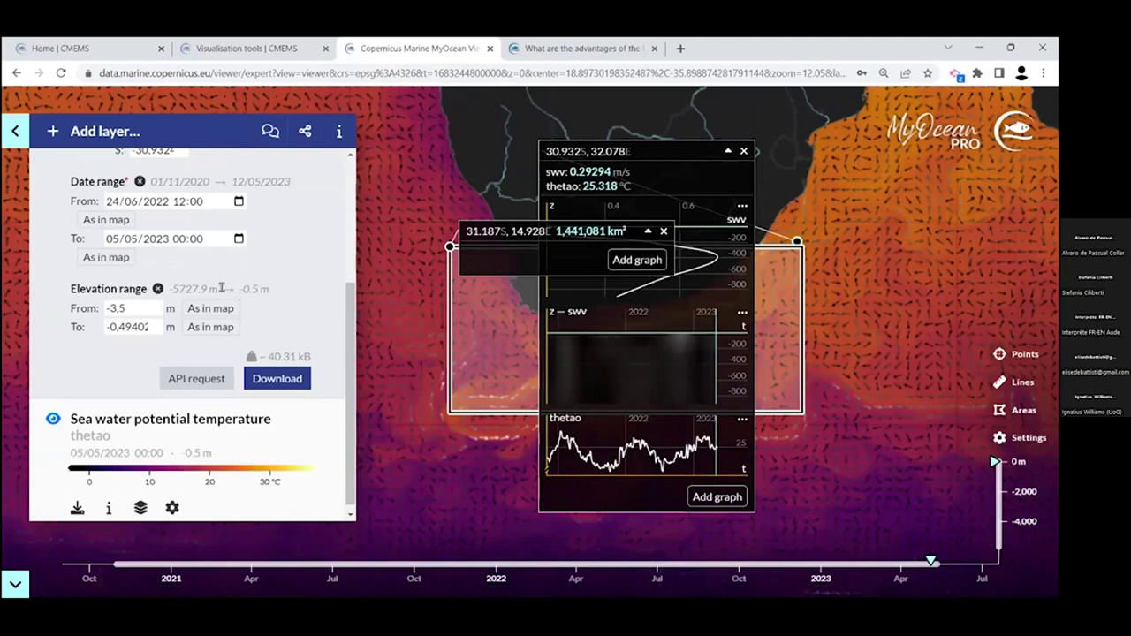
scroll(283, 267, down, 1)
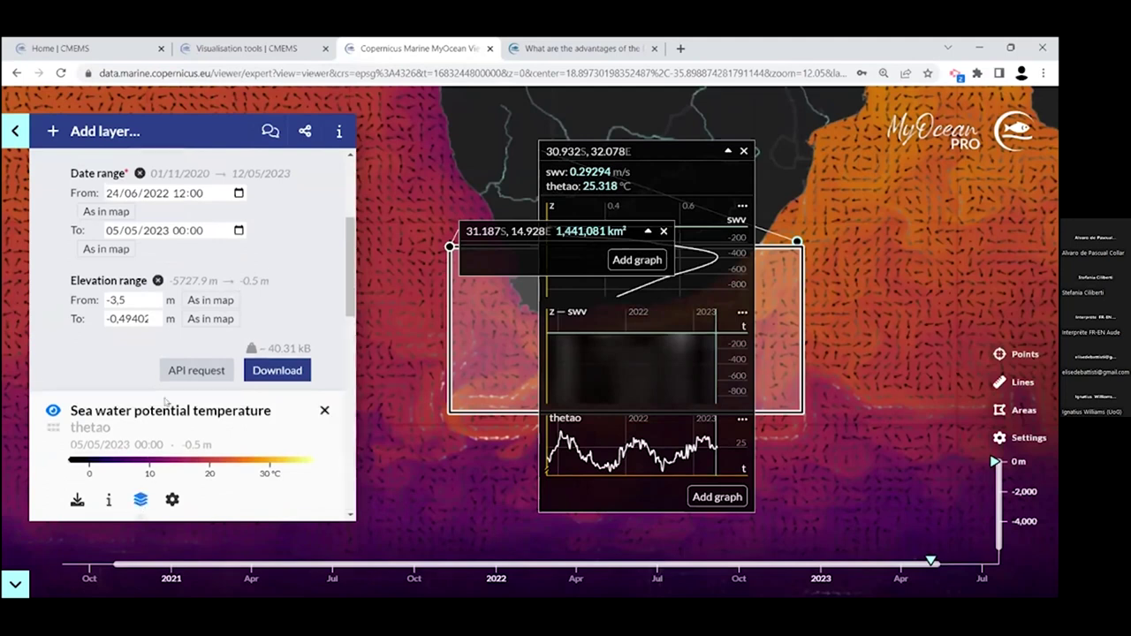
click(141, 500)
scroll(187, 290, down, 10)
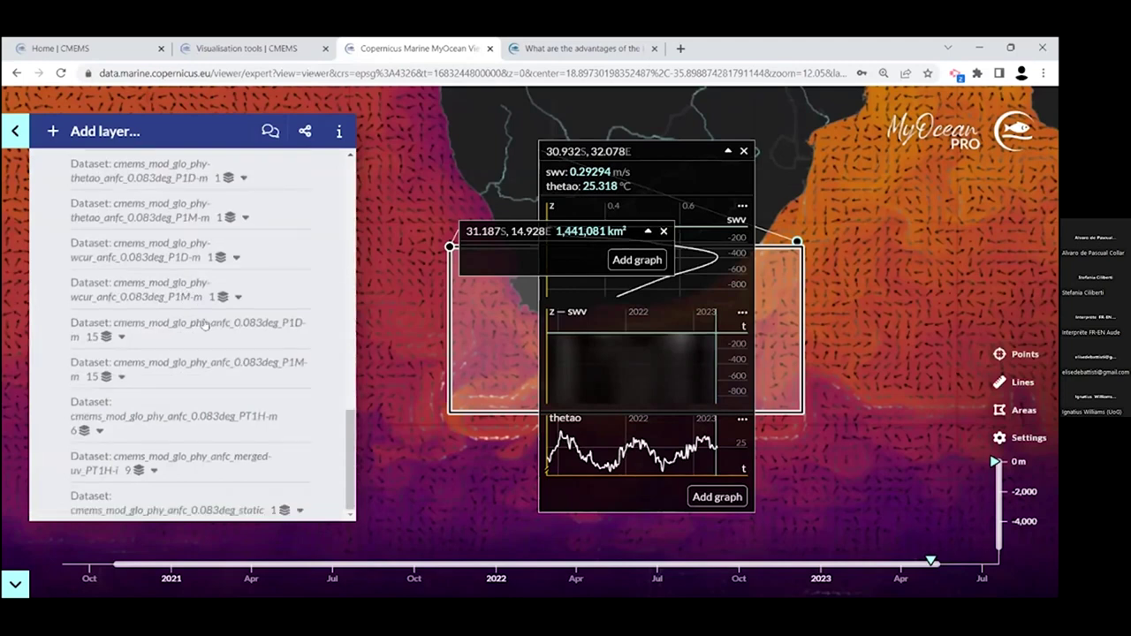
click(168, 324)
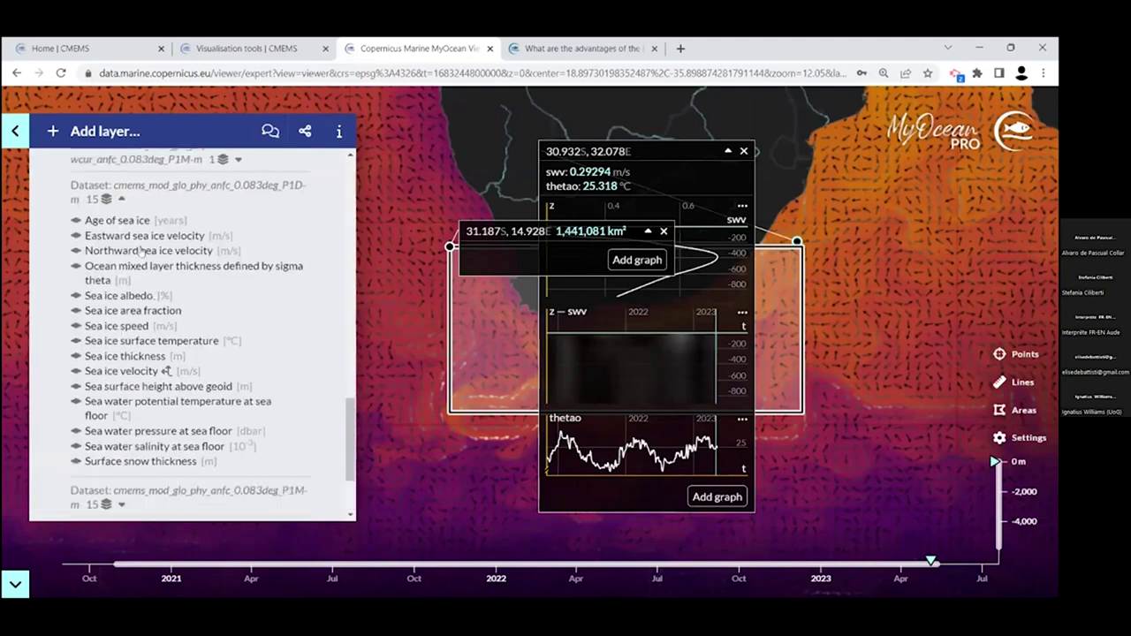
click(183, 341)
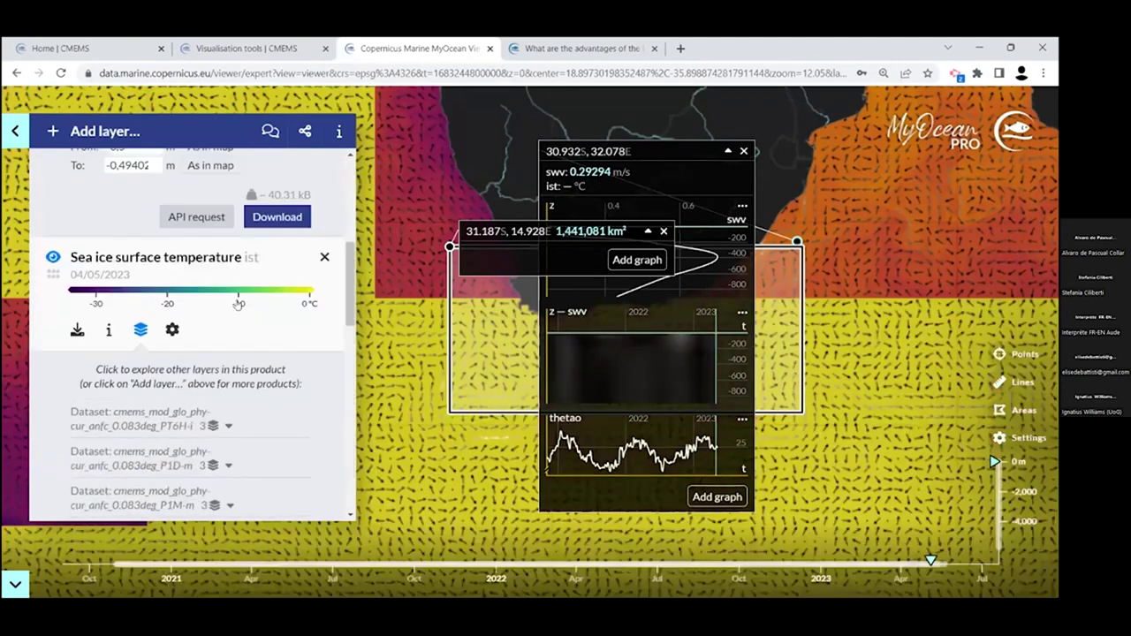
Examine the additional variables offered in the Sea ice surface temperature download form, and remove that layer from the map
click(77, 262)
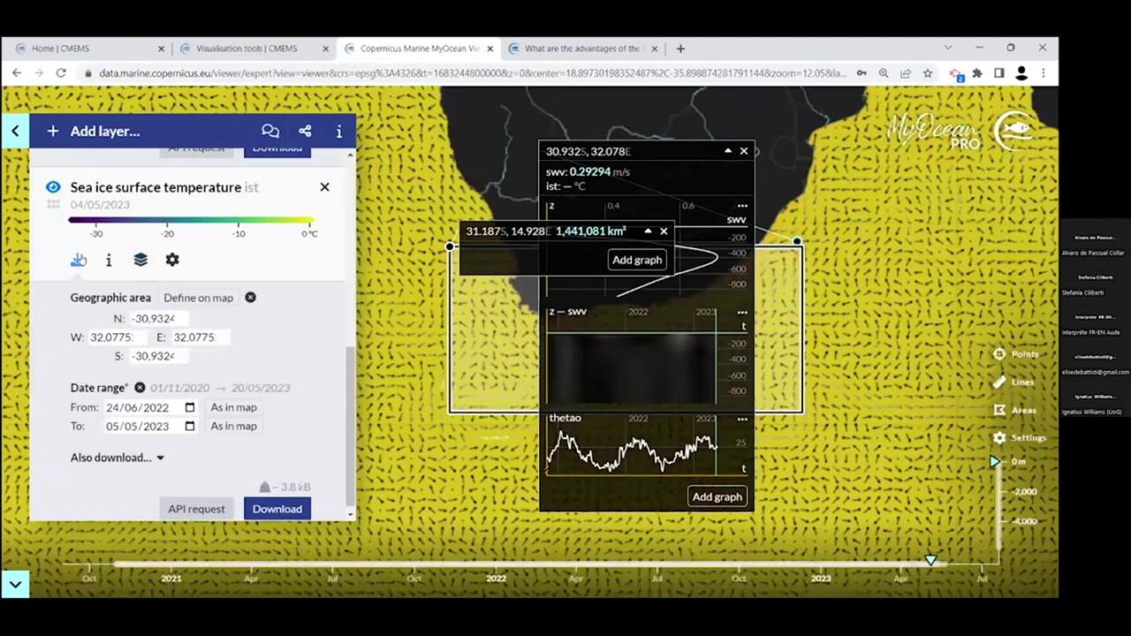
click(97, 458)
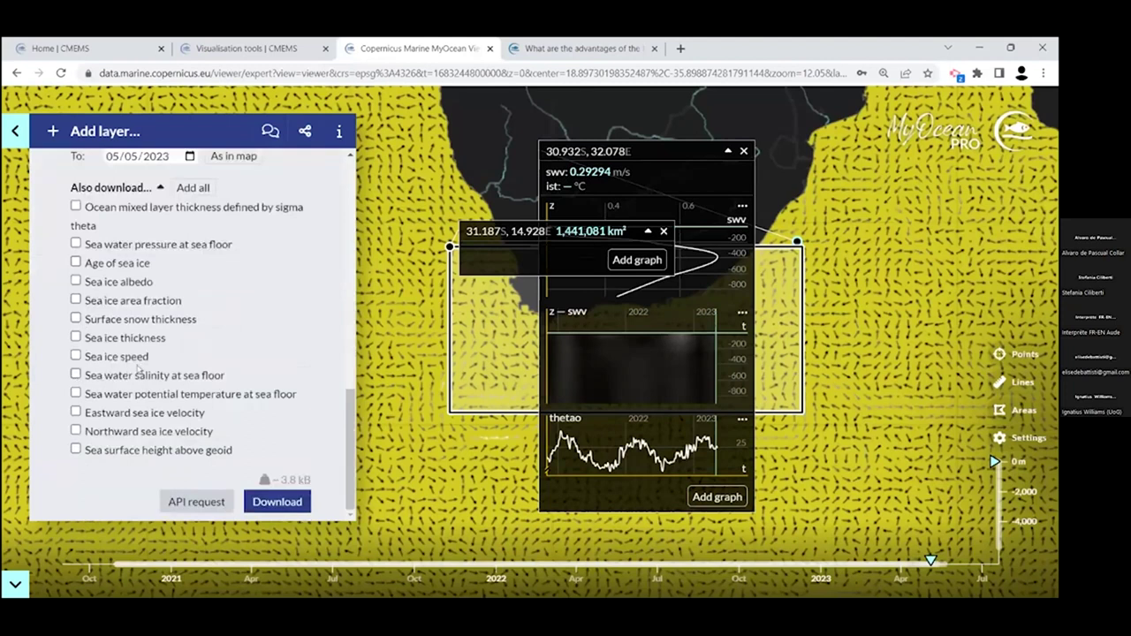
scroll(139, 369, up, 2)
scroll(139, 369, up, 5)
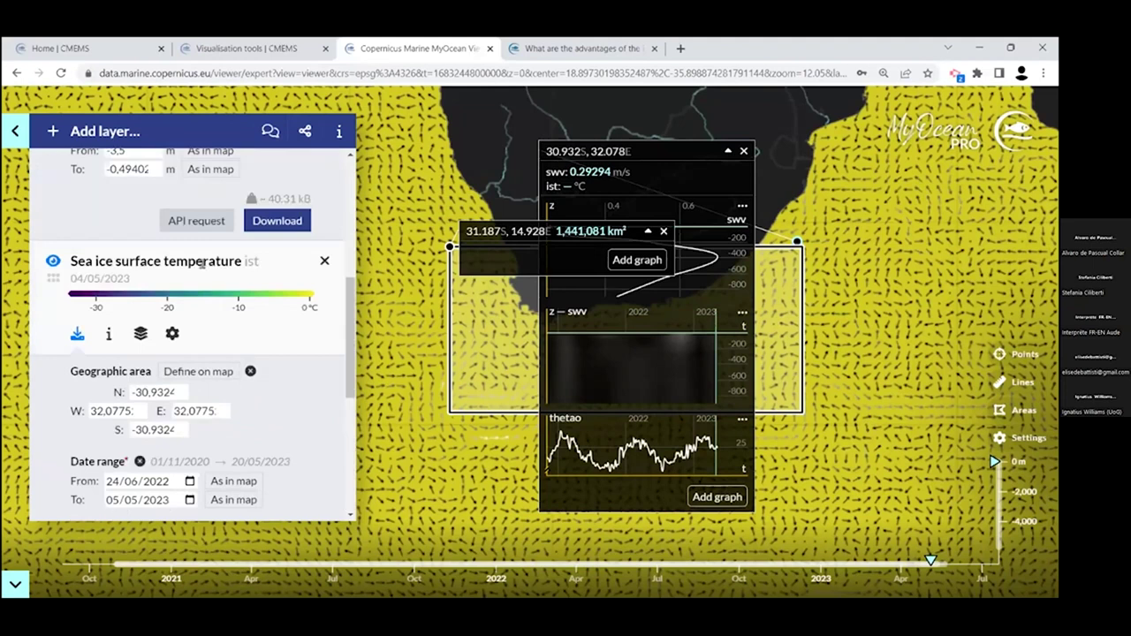
scroll(254, 320, down, 2)
scroll(254, 321, down, 2)
scroll(283, 325, up, 2)
scroll(309, 328, down, 2)
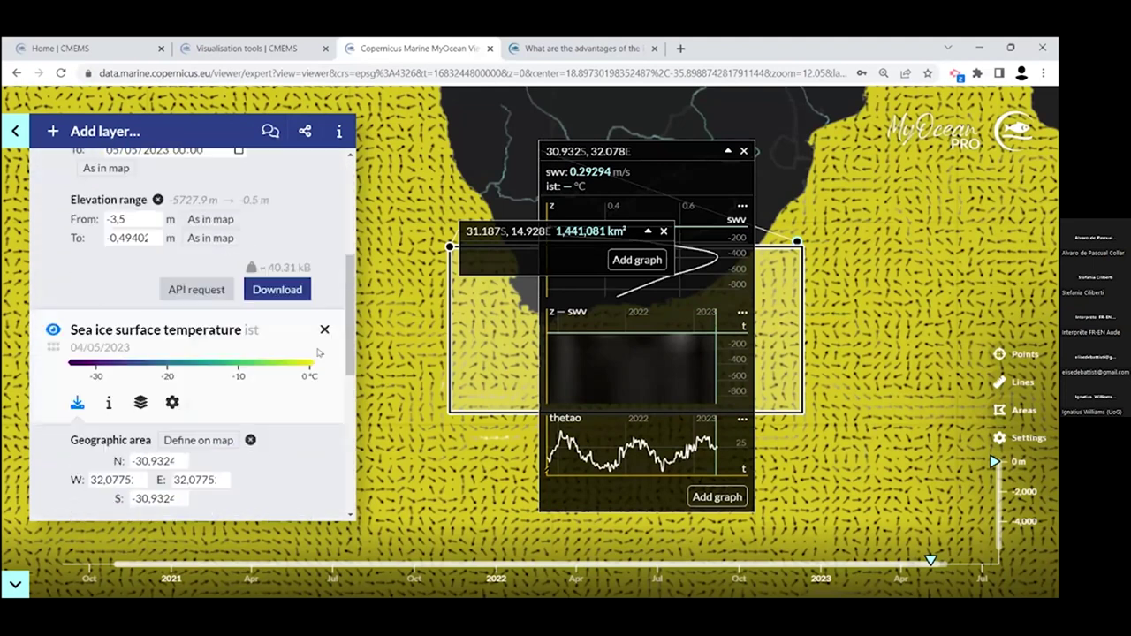
click(324, 330)
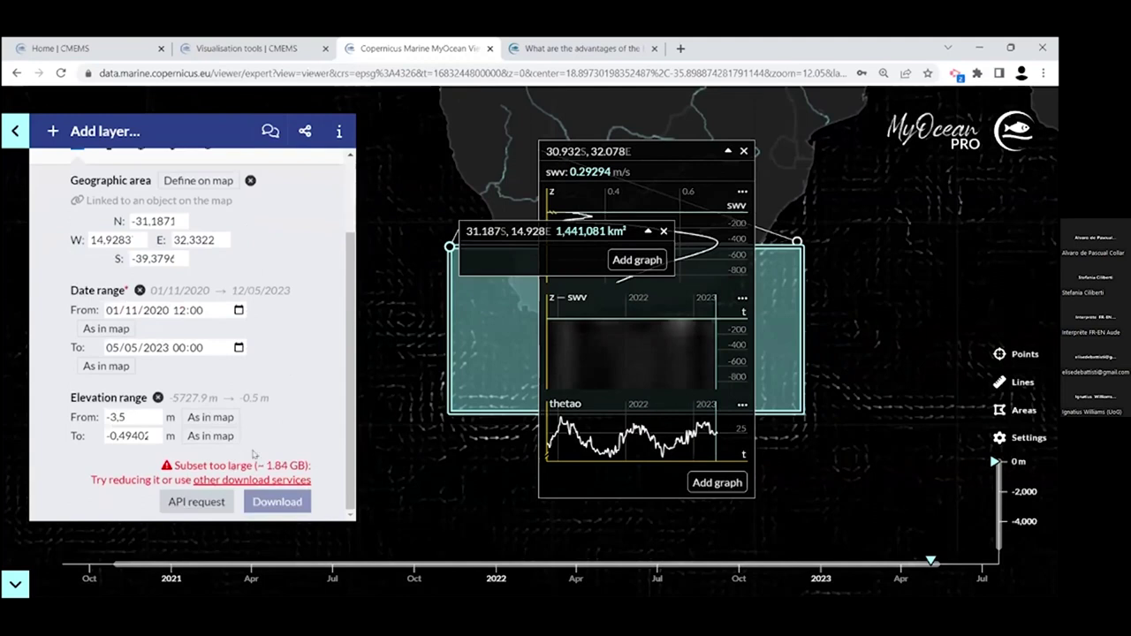
Review the product's other data access services and the MOTU API request corresponding to the velocity subset
click(251, 480)
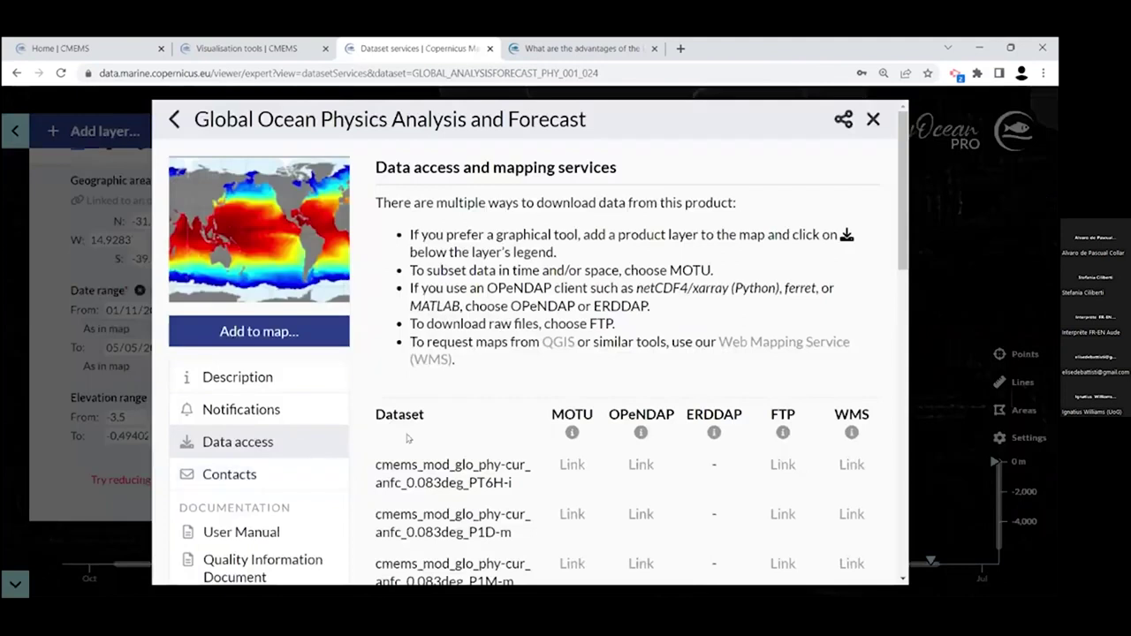
scroll(494, 392, down, 1)
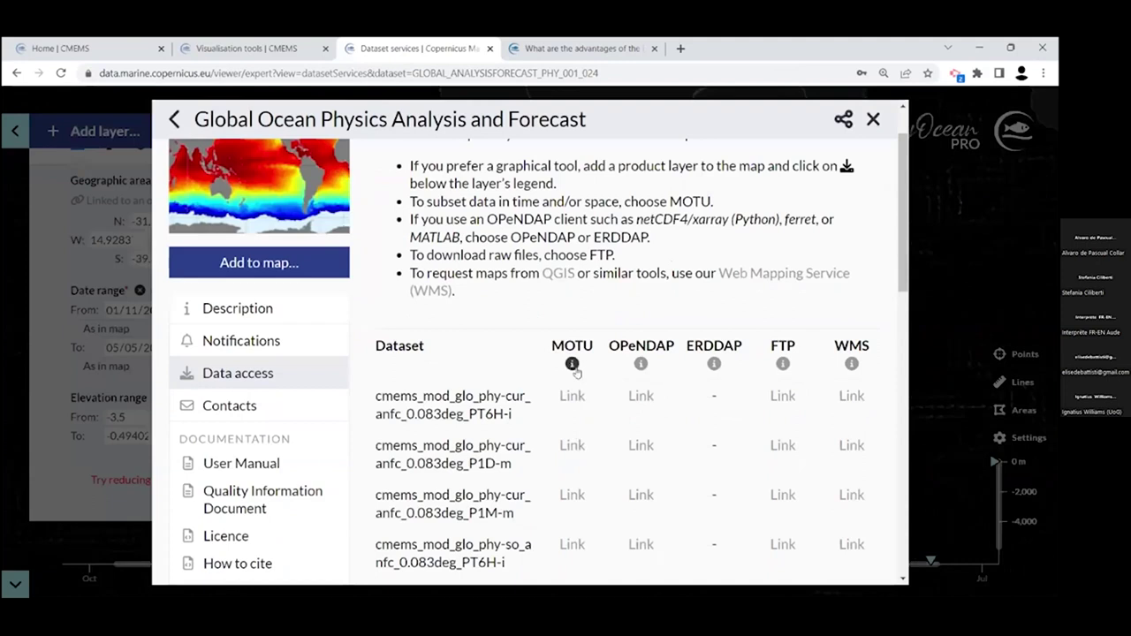
click(873, 119)
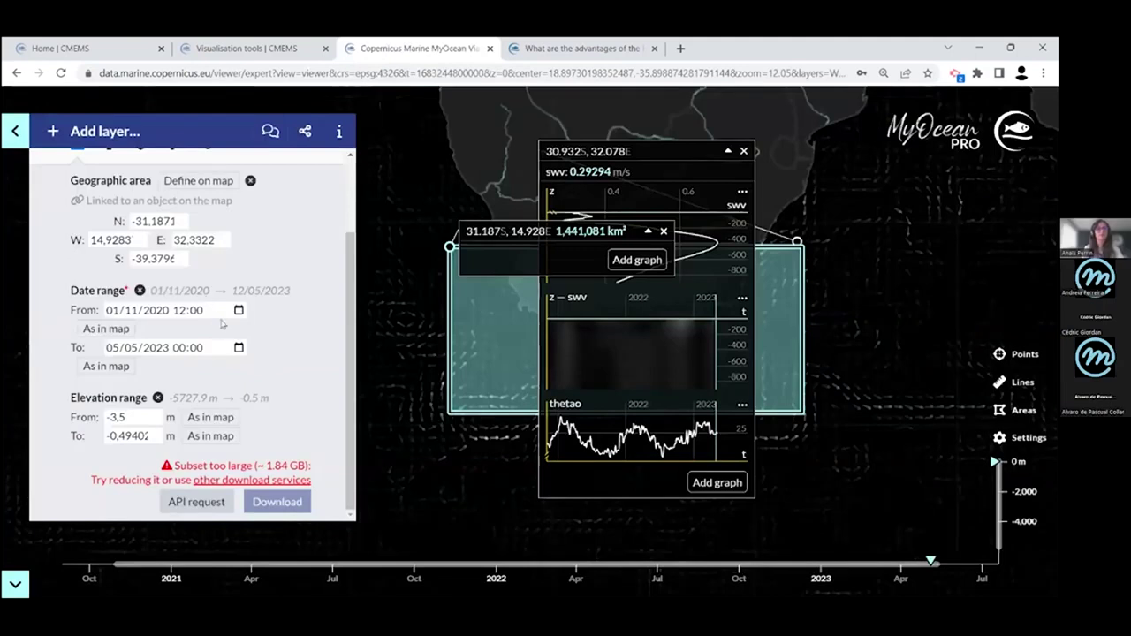
click(205, 505)
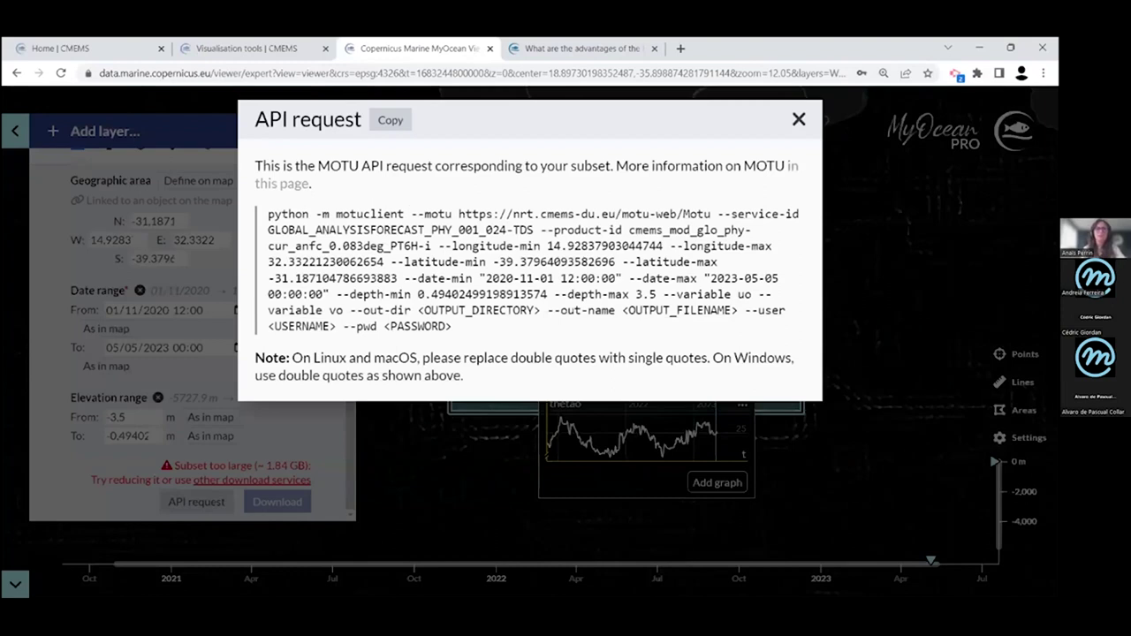
click(799, 119)
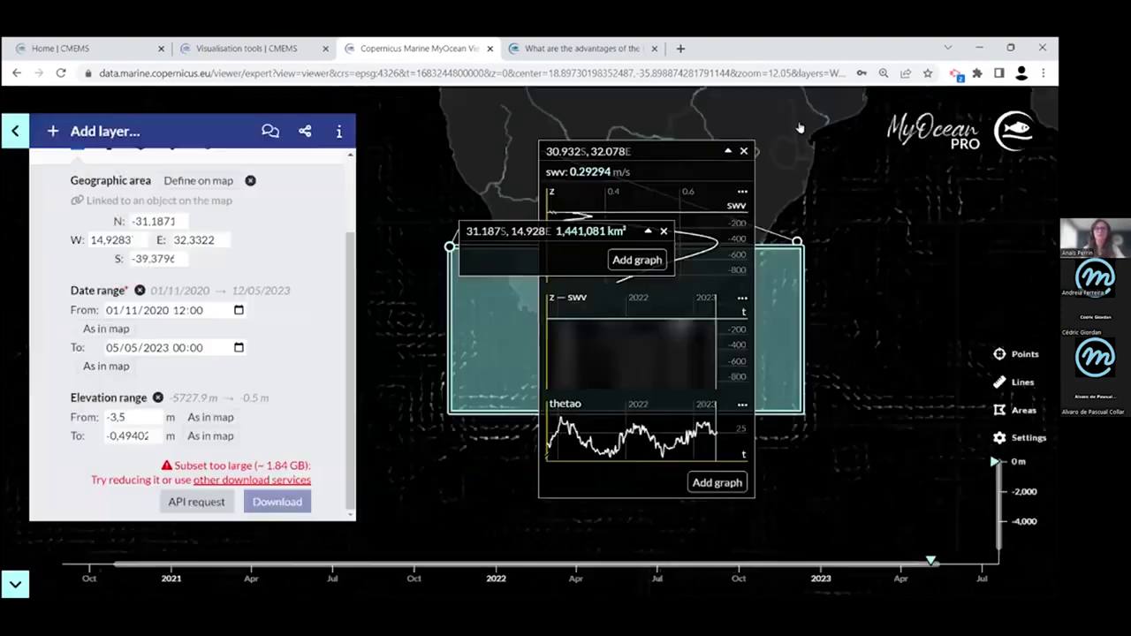
Start a new support chat message to CopernicusMarineService and paste the copied MOTU API request into it
click(270, 133)
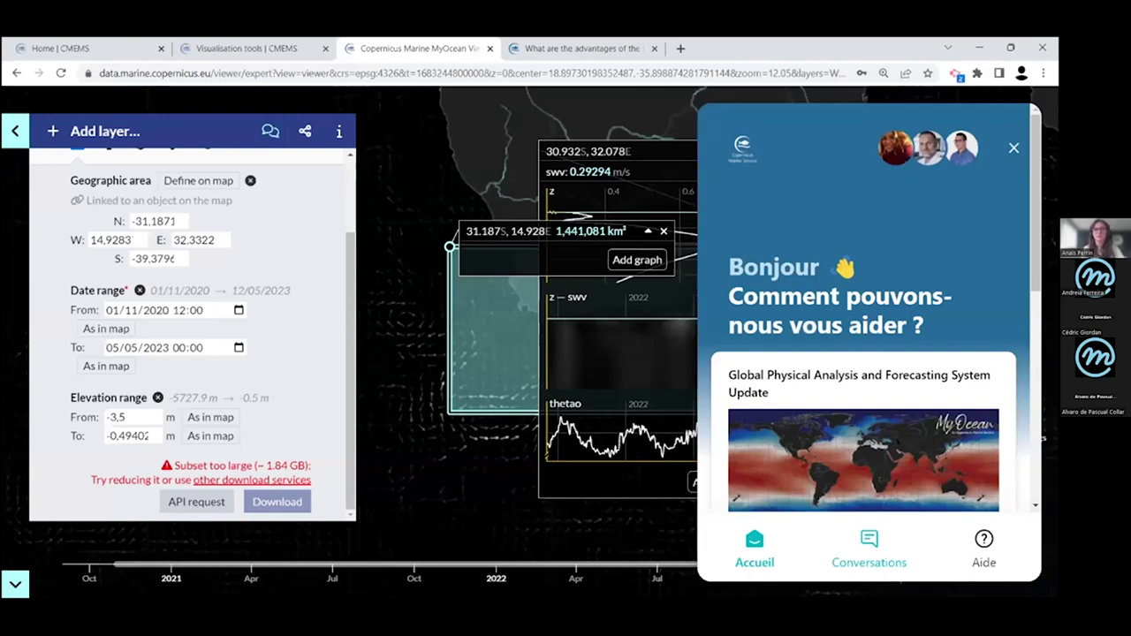
click(866, 544)
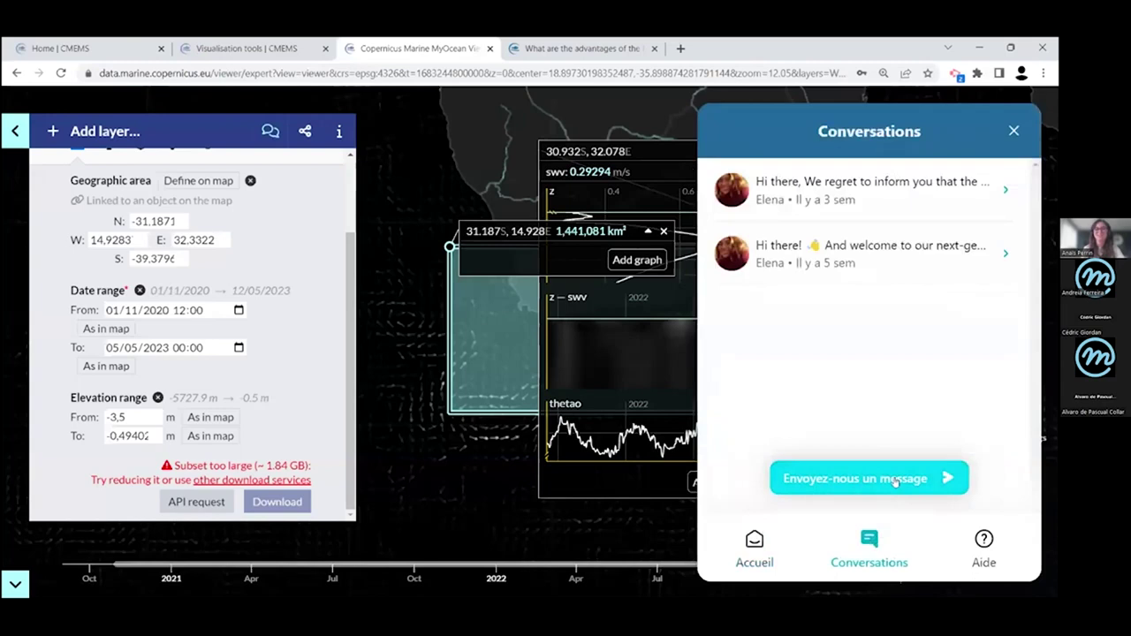
click(895, 480)
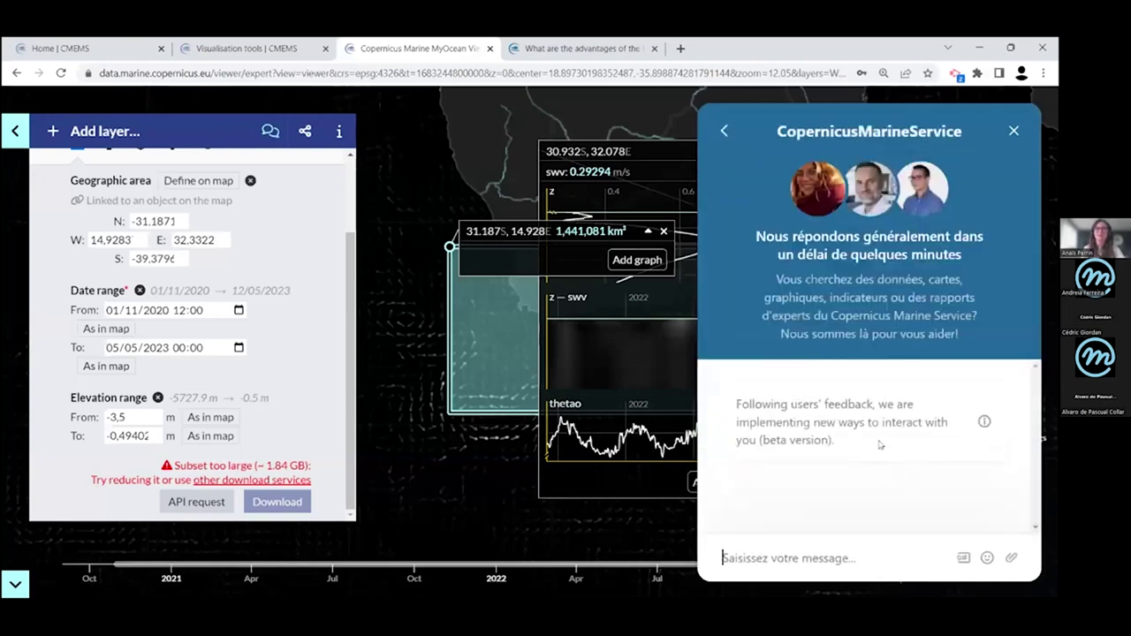
click(194, 503)
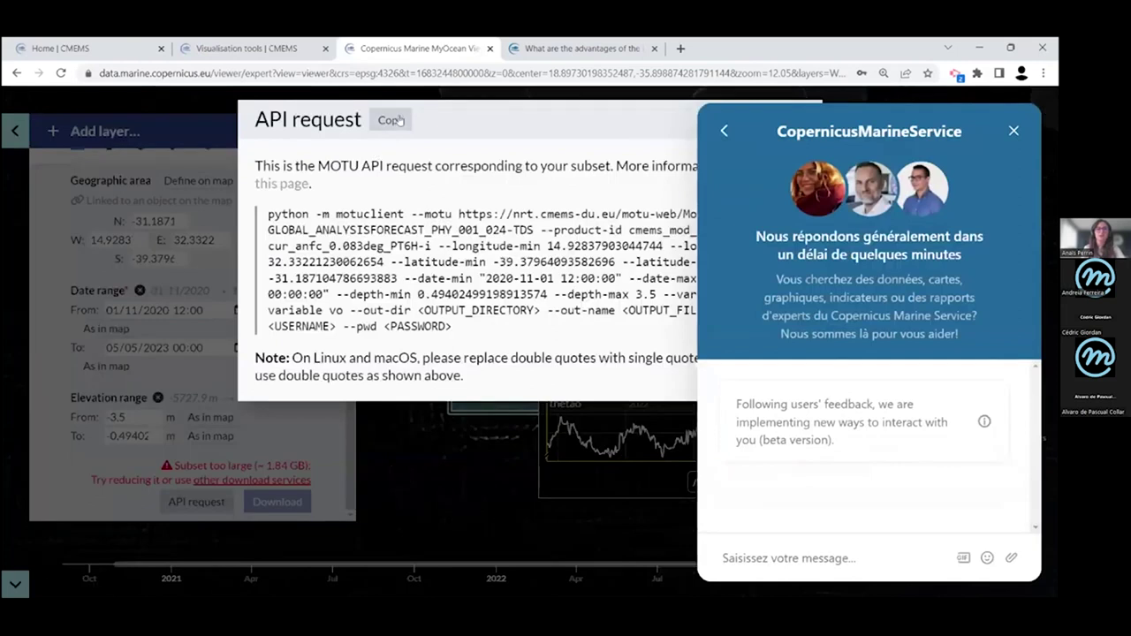
click(789, 548)
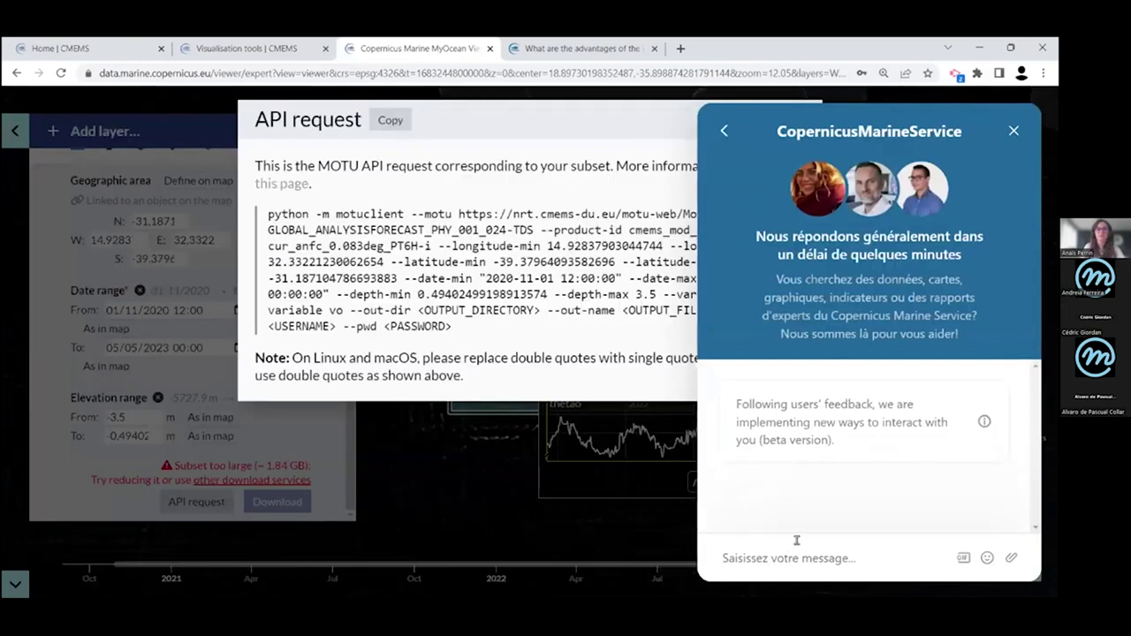
key(ctrl+v)
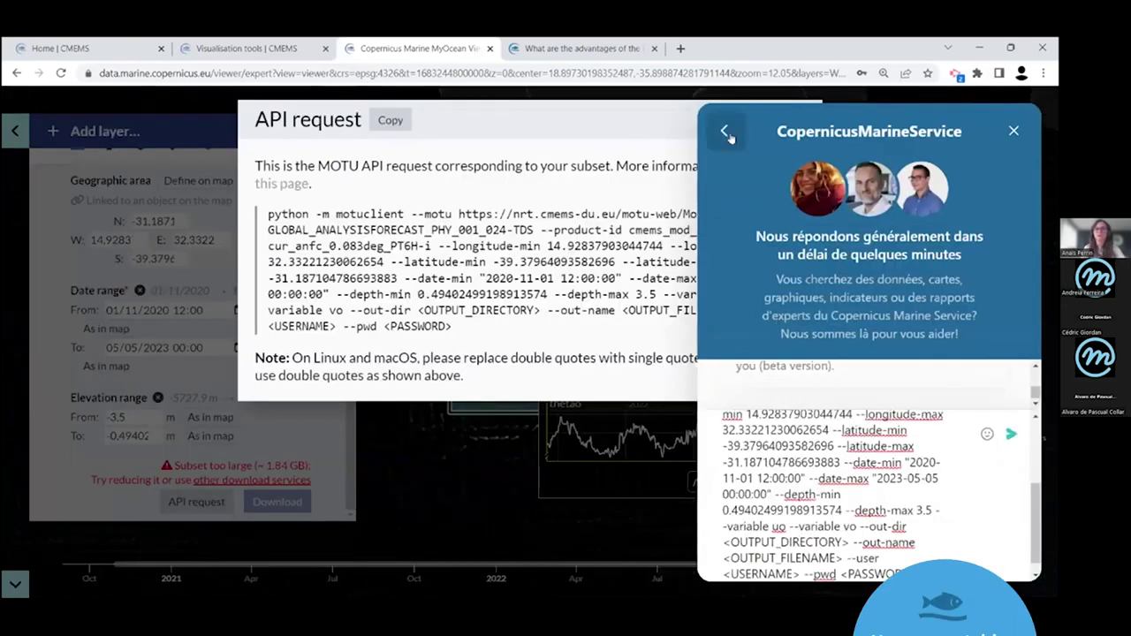
Search the support help articles for MyOcean and open the article Introduction to MyOcean Pro Viewer
click(724, 131)
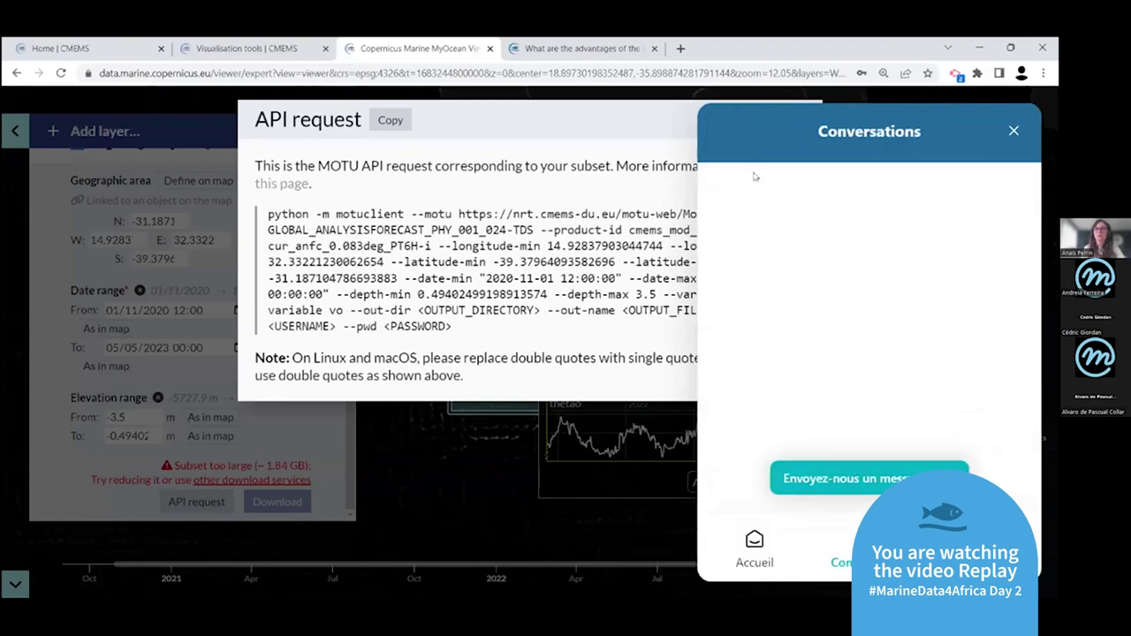
click(755, 548)
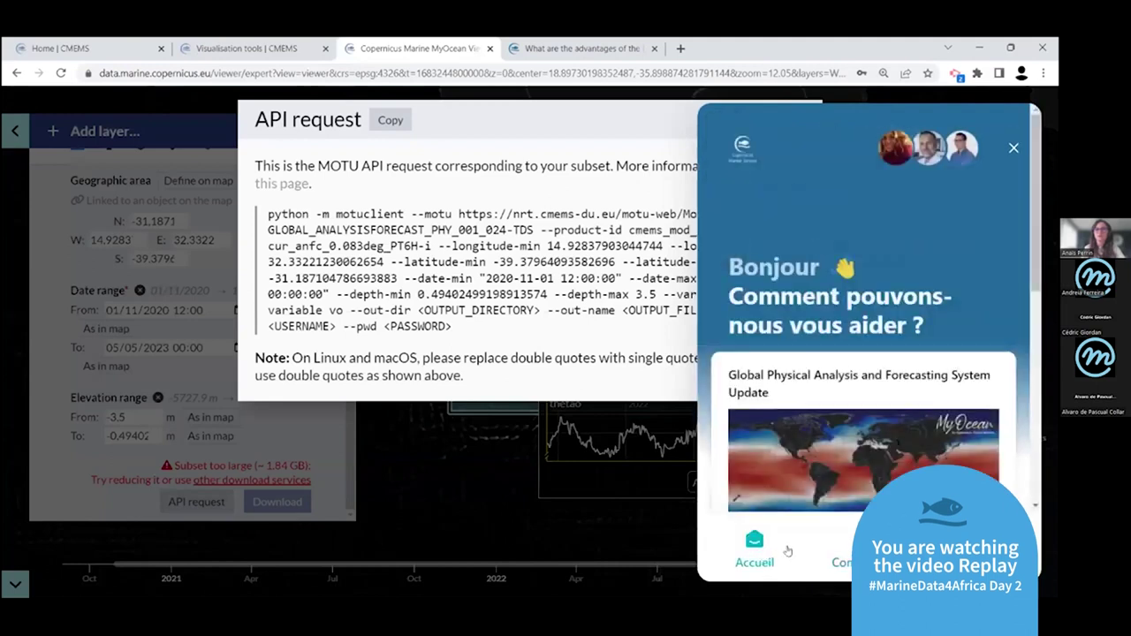
scroll(813, 397, down, 4)
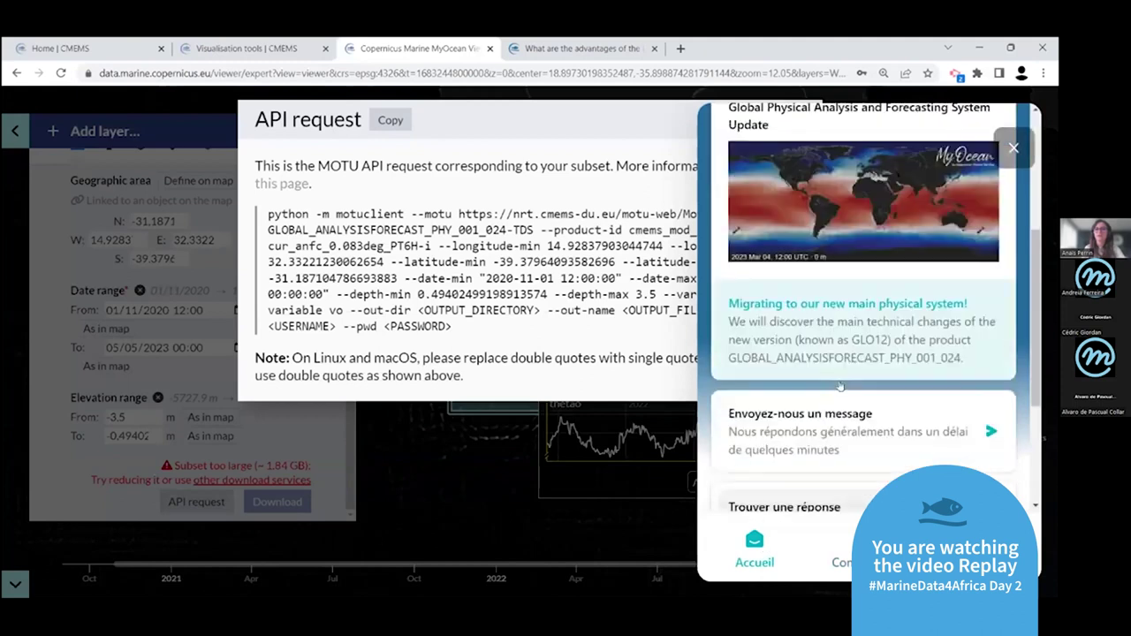
scroll(807, 402, down, 3)
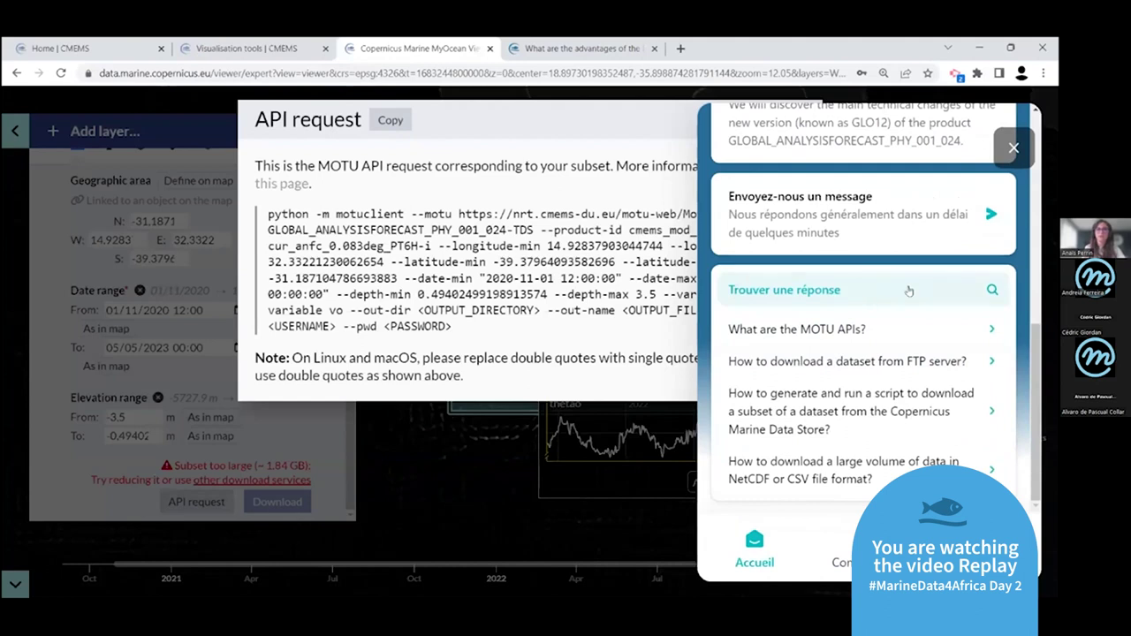
click(831, 291)
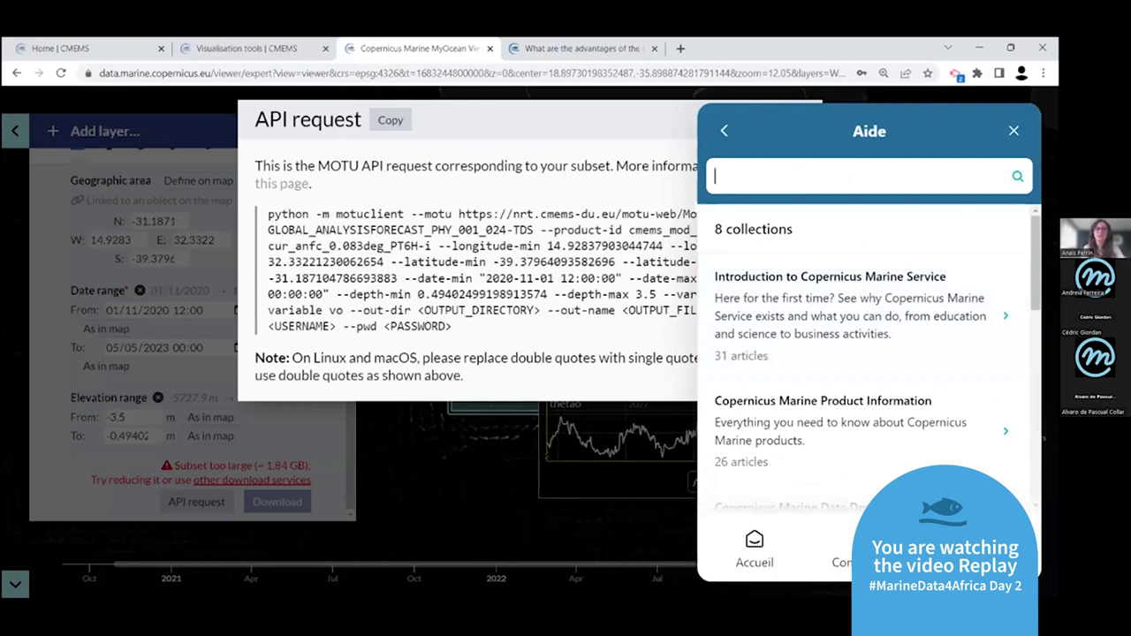
text(MyOcea)
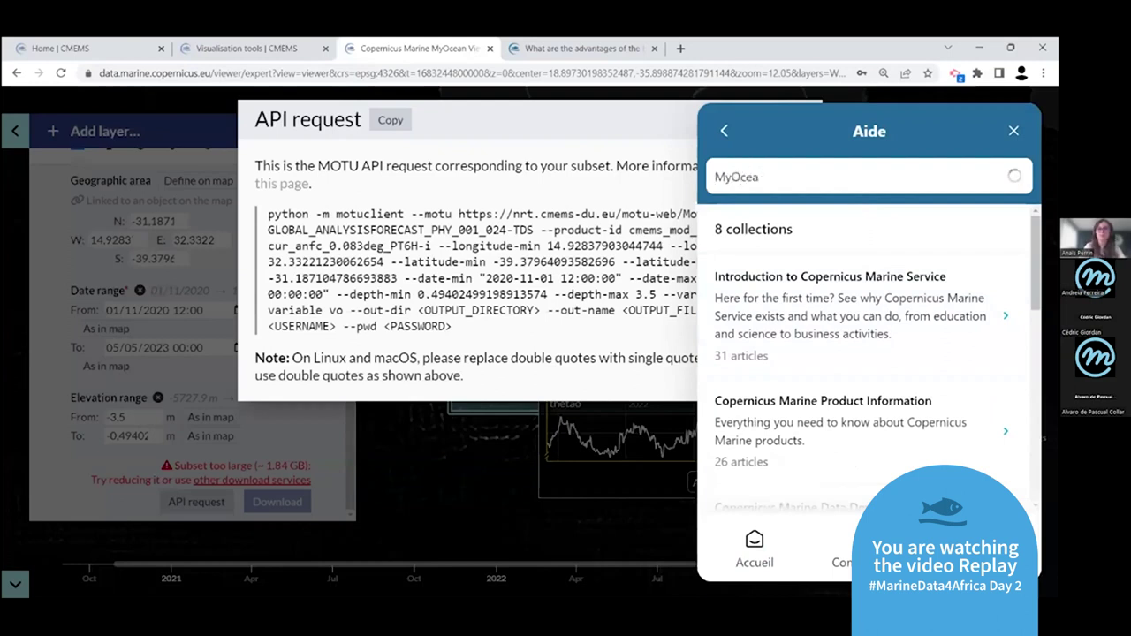
text(n)
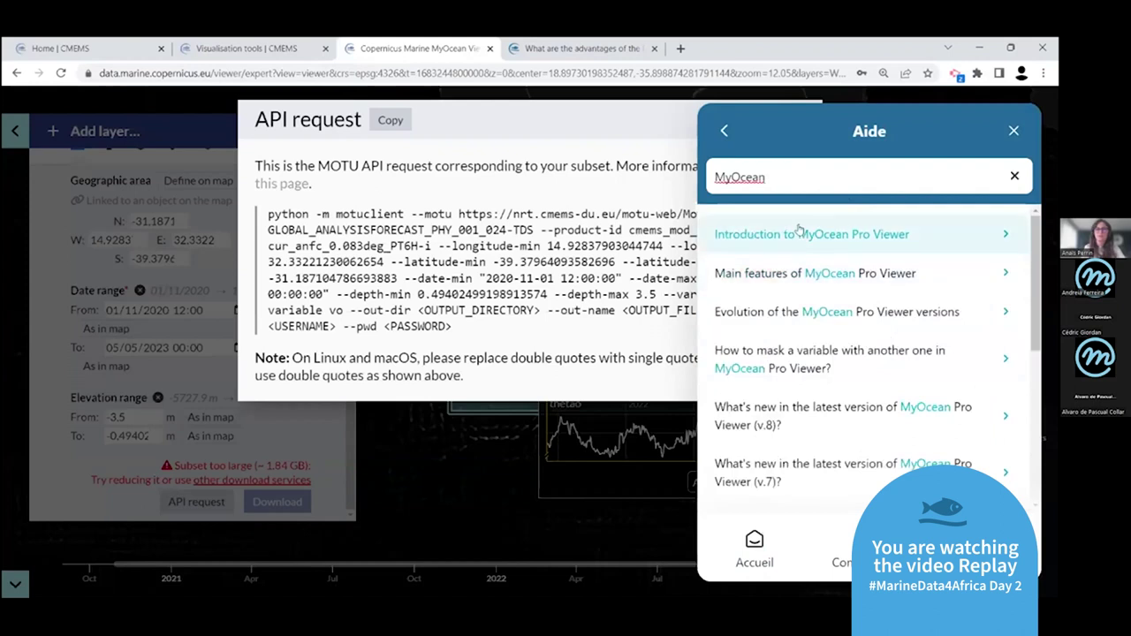
click(819, 236)
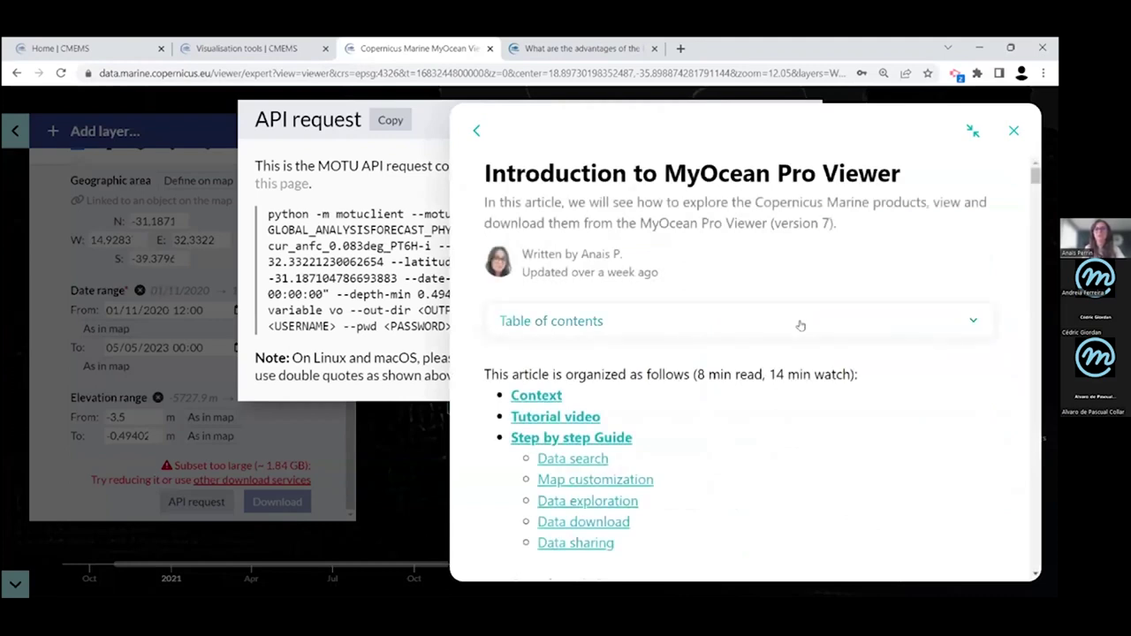
Review the article's outline and its Questions & Answers section, and close the article and the API request window
scroll(799, 323, down, 1)
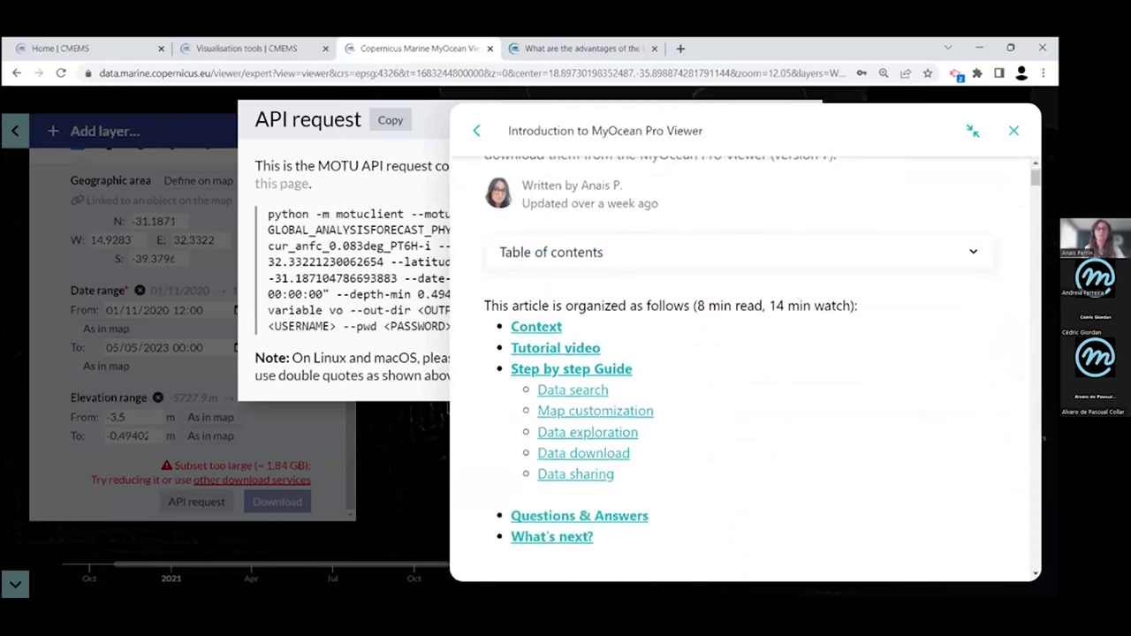
scroll(649, 300, down, 1)
click(535, 323)
scroll(582, 369, up, 3)
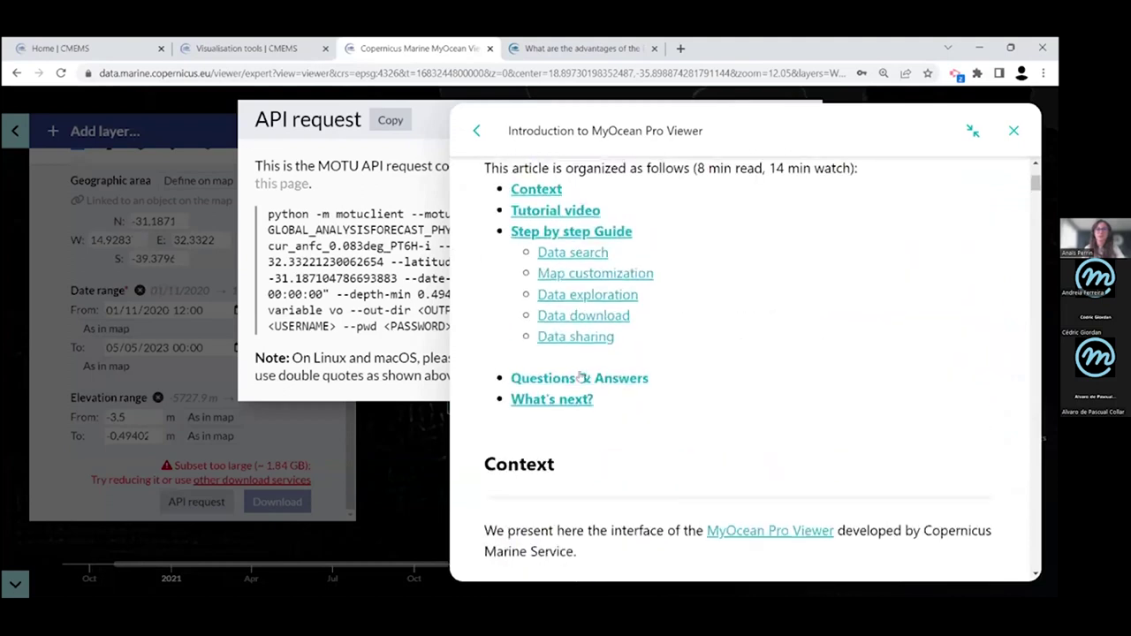
click(601, 380)
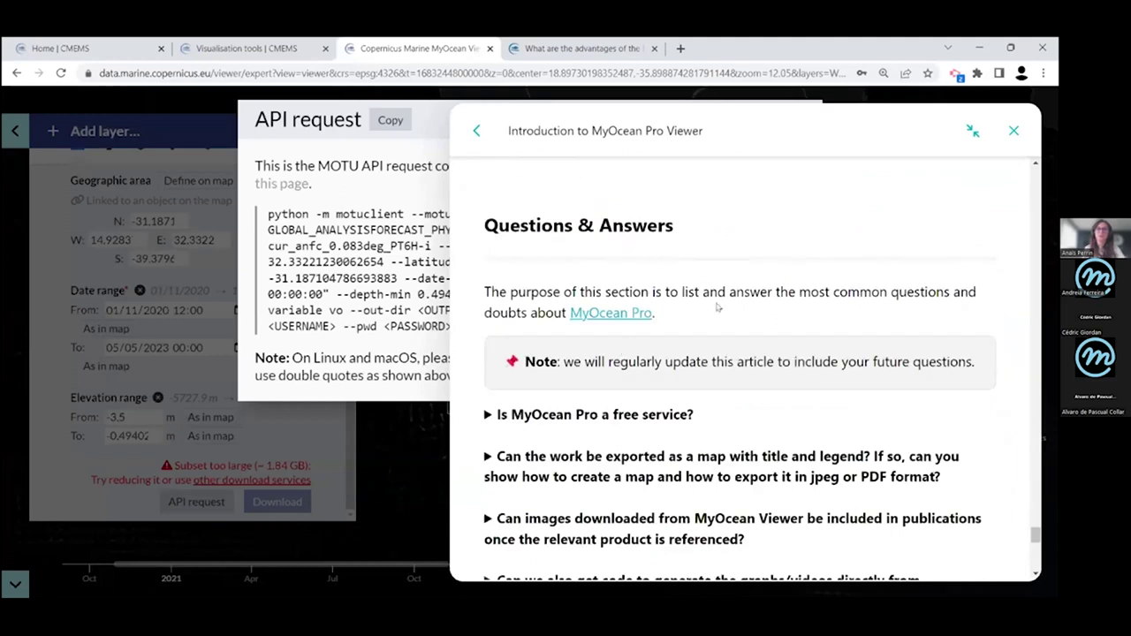
scroll(720, 309, down, 1)
scroll(729, 357, down, 1)
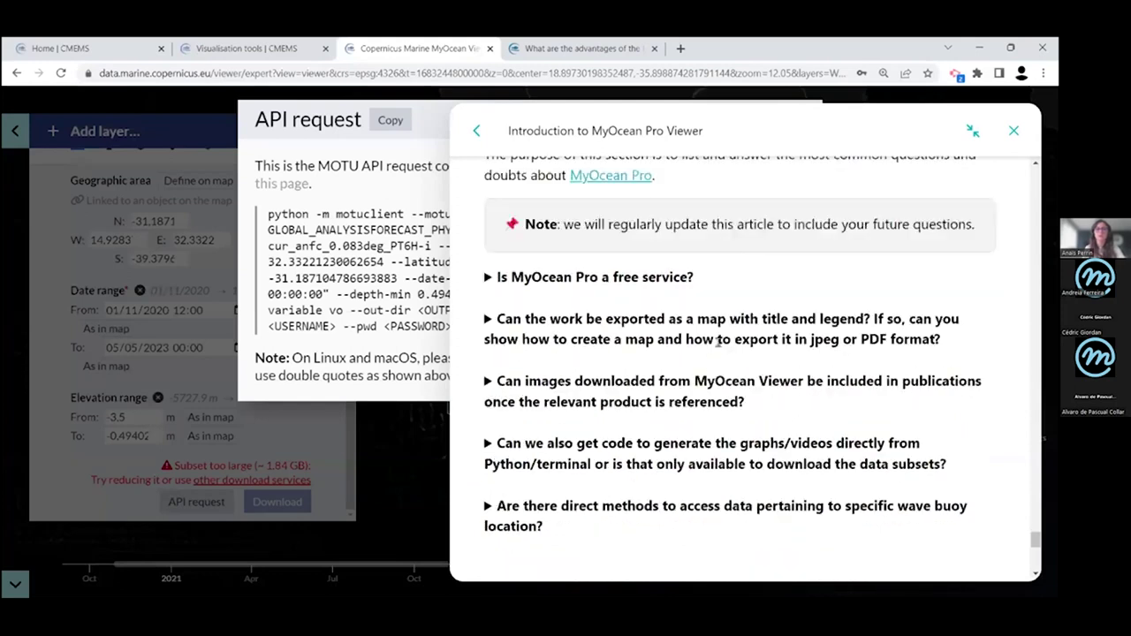
scroll(719, 341, down, 1)
scroll(720, 341, up, 1)
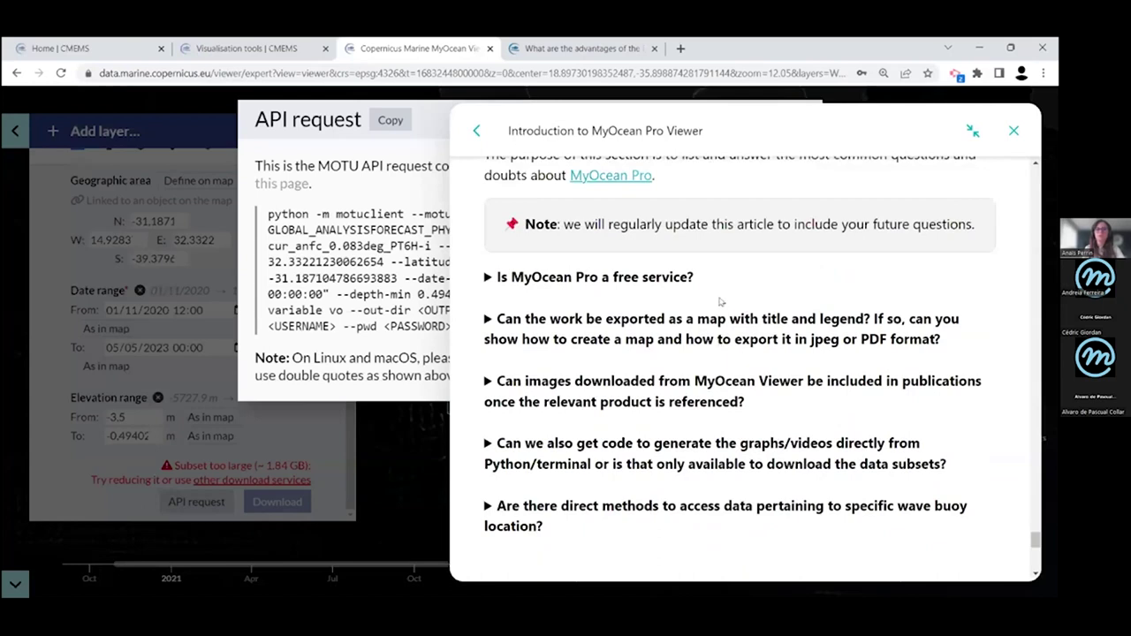
scroll(722, 305, up, 3)
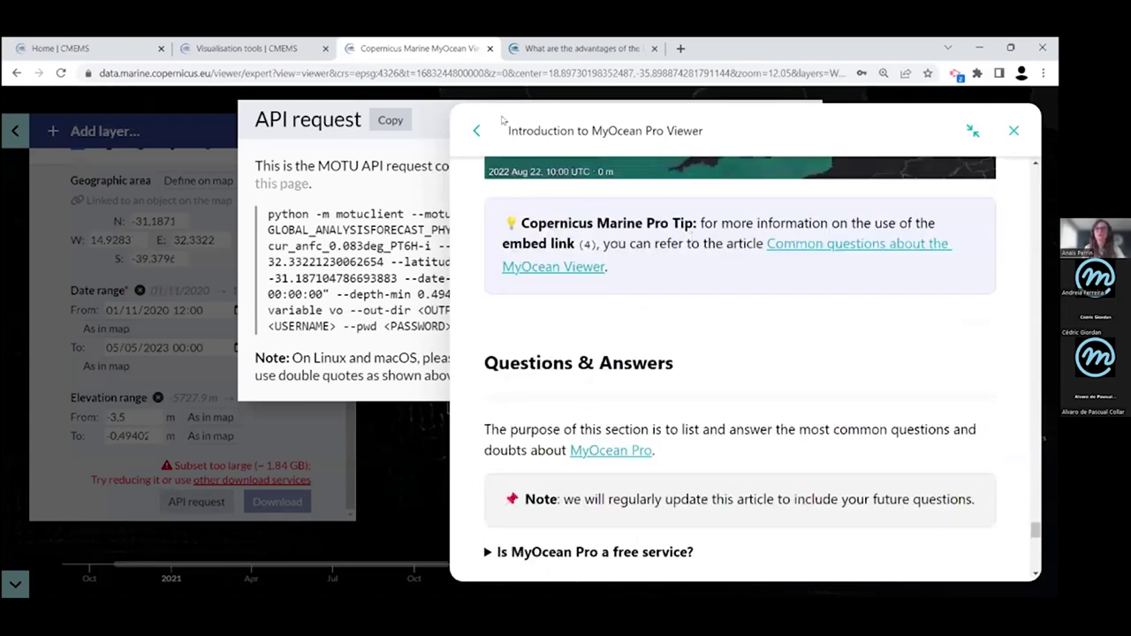
click(1013, 131)
click(799, 119)
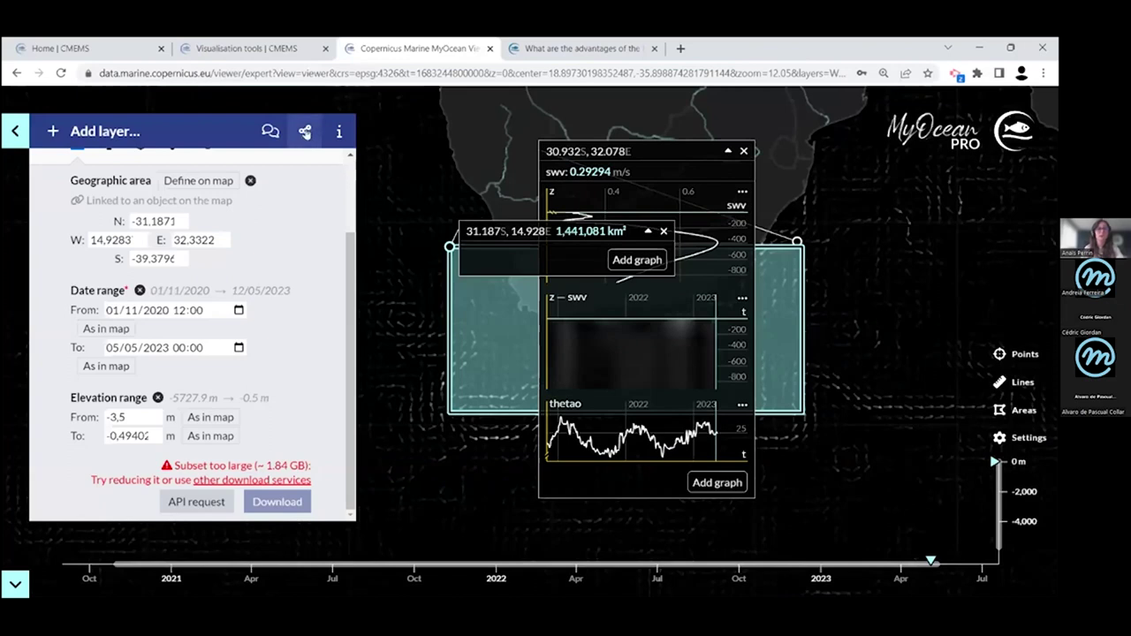
Review the link, image, video and embed options for sharing the current map
click(304, 131)
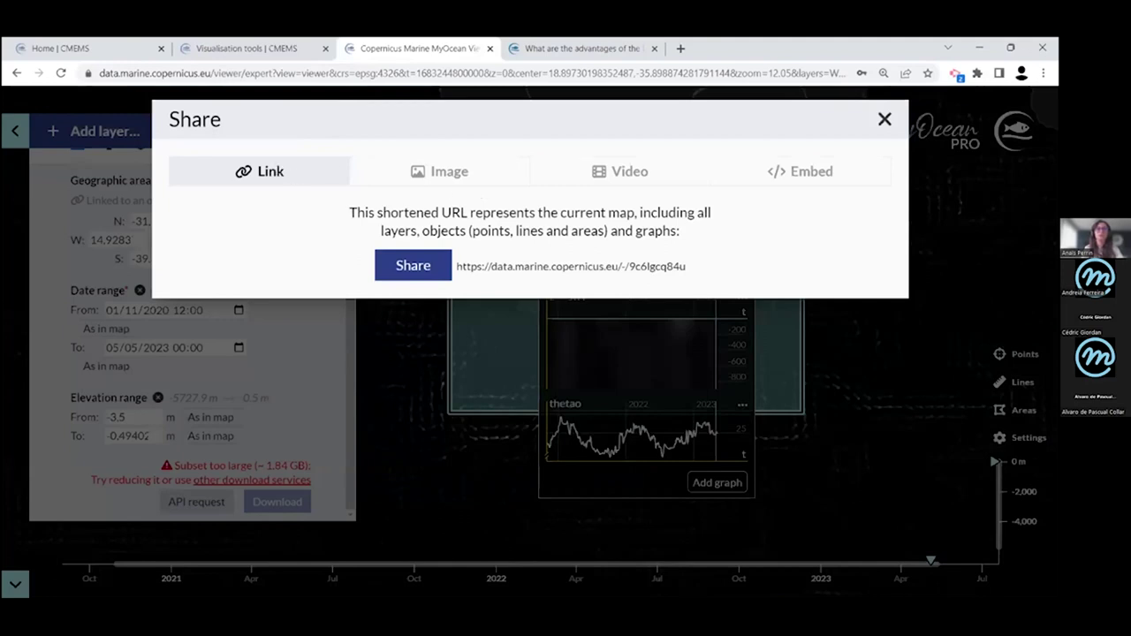
click(452, 171)
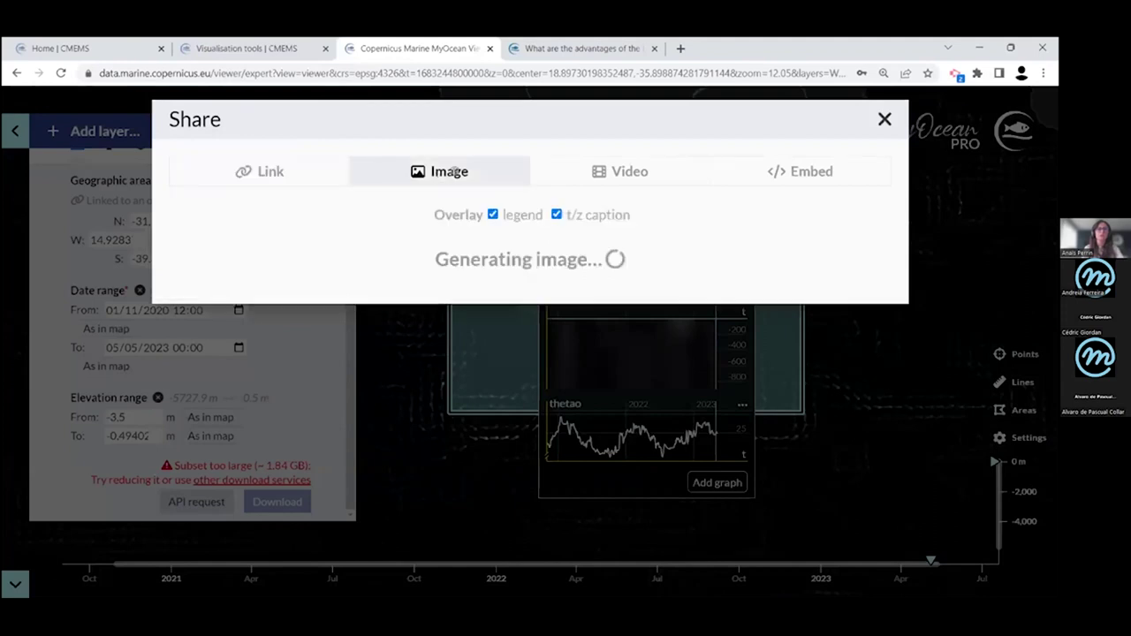
click(614, 174)
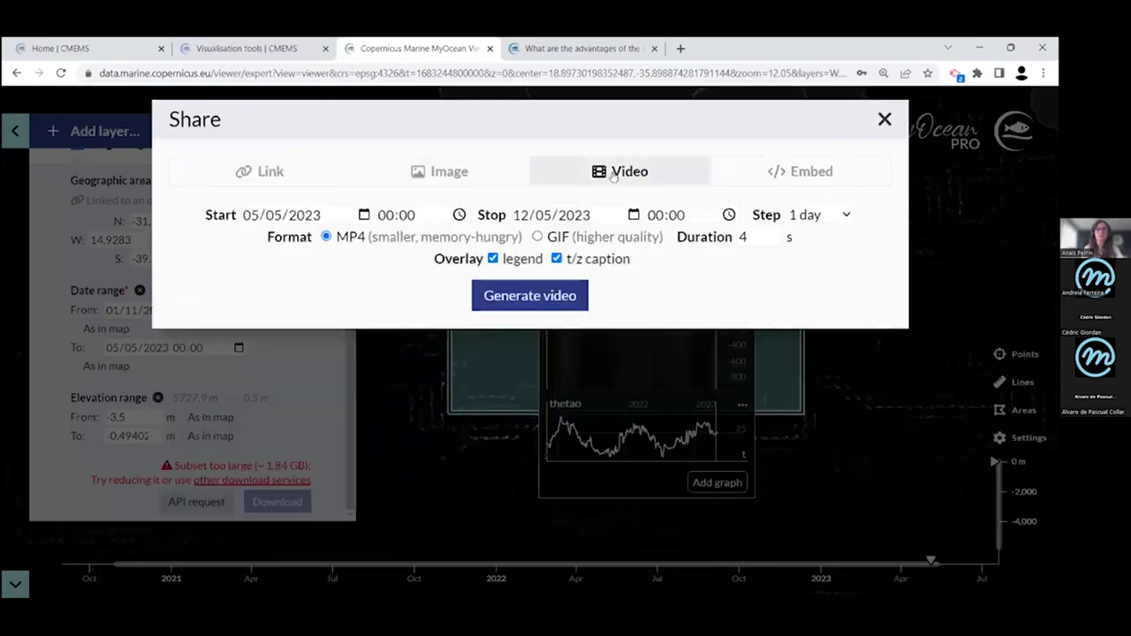
click(777, 179)
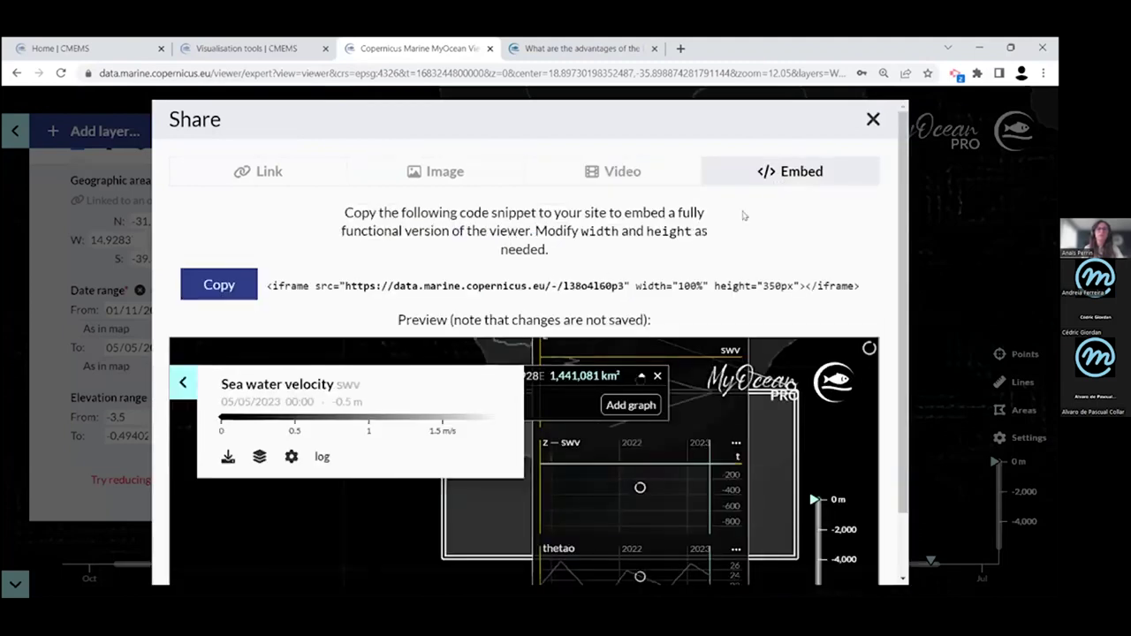
click(871, 120)
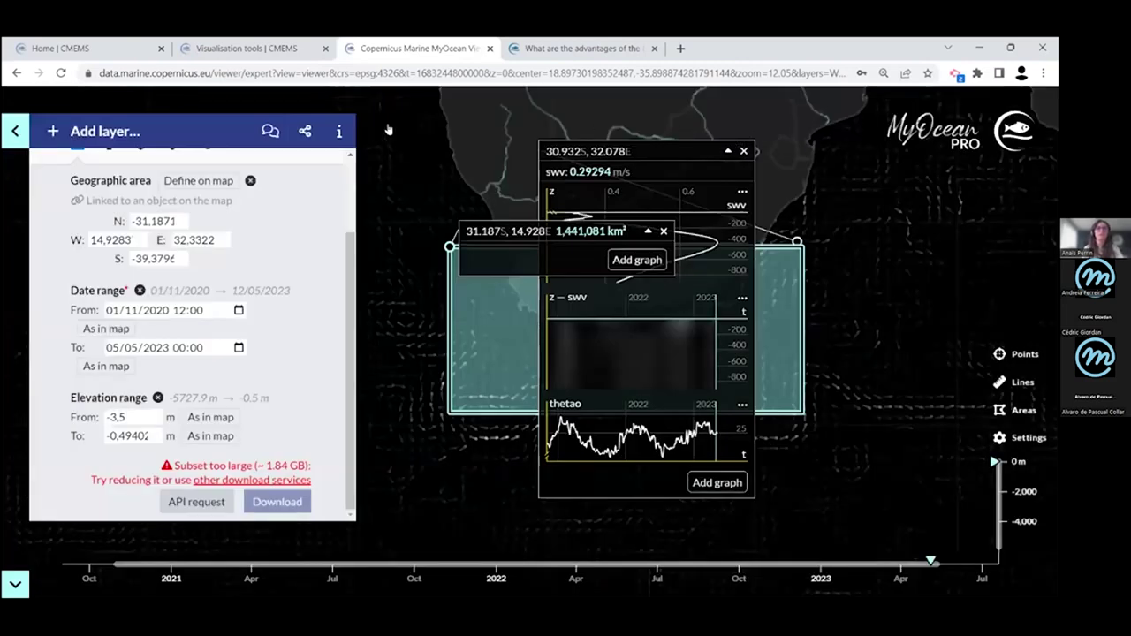
Review the viewer's keyboard shortcuts and system requirements in its About information
click(342, 131)
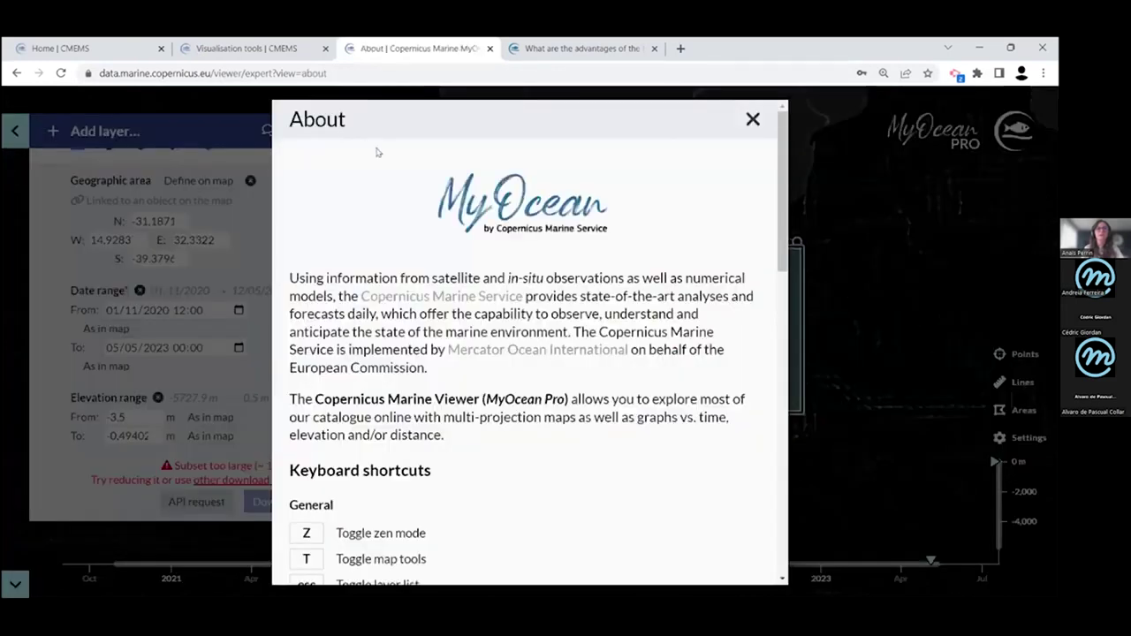
scroll(519, 237, down, 4)
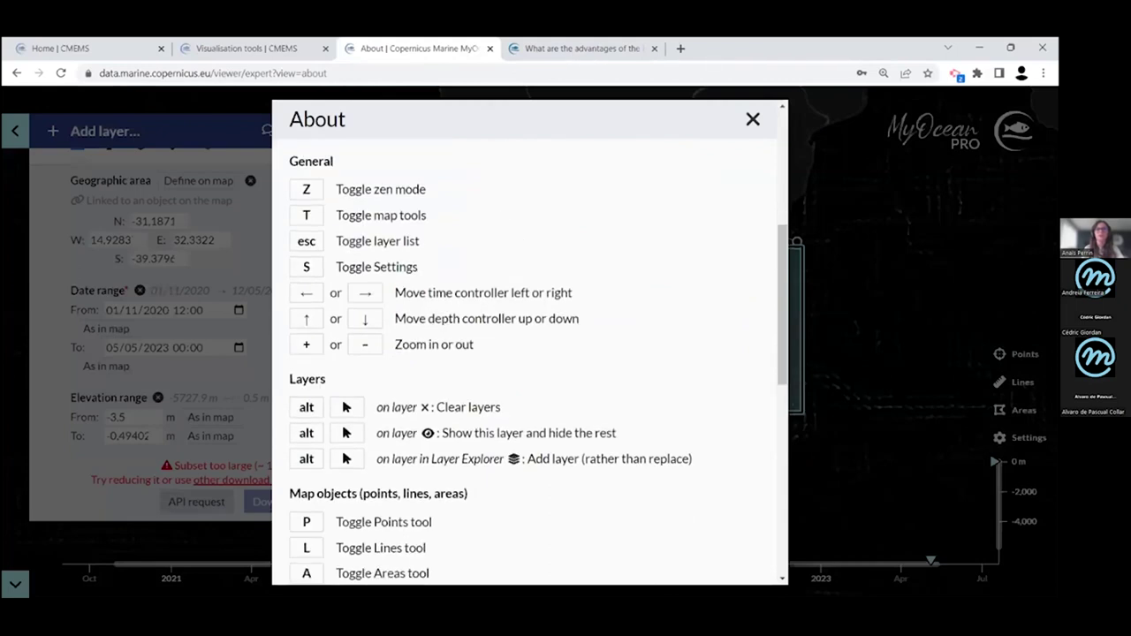
scroll(718, 140, down, 2)
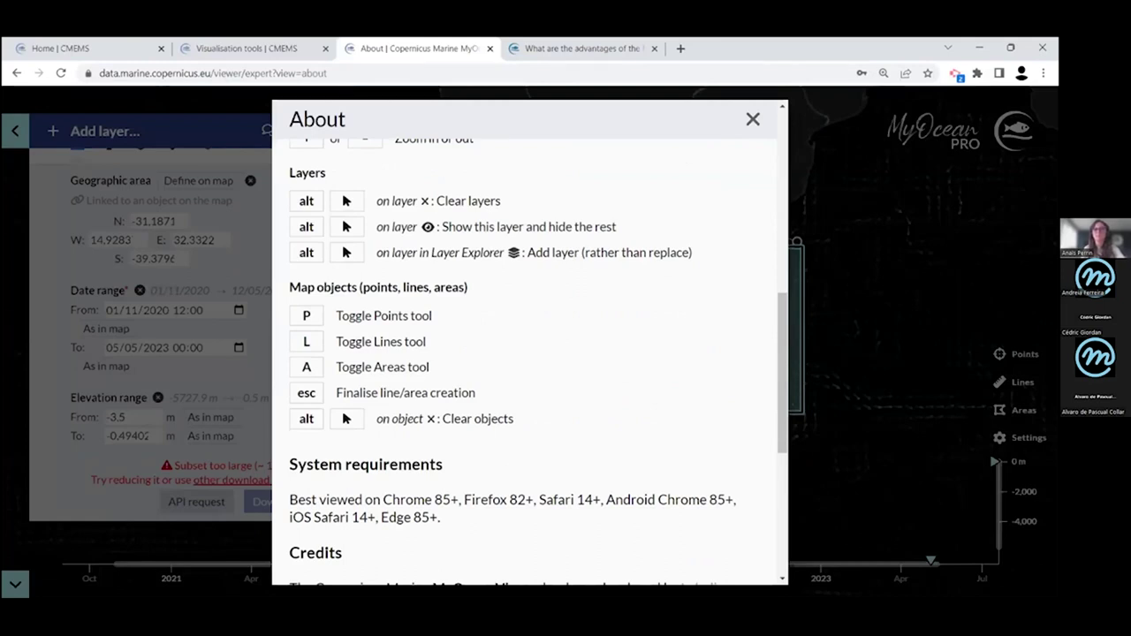
key(Escape)
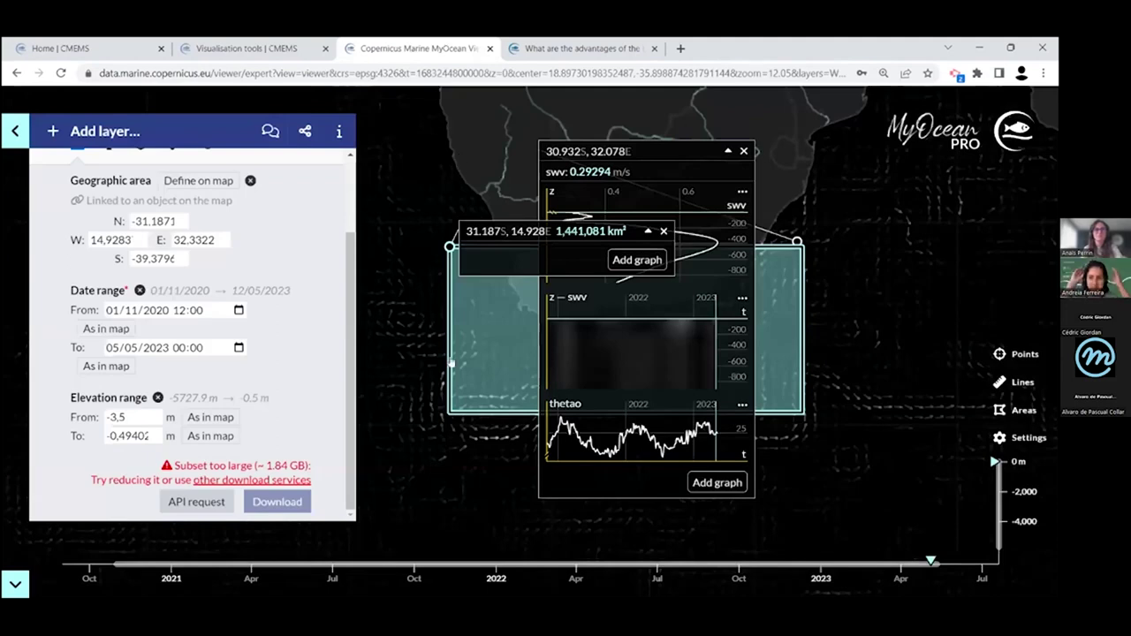
Add Sea water potential temperature from the cmems_mod_glo_phy-thetao_anfc_0.083deg_PT6H-i dataset to the map, and move it below the Sea water velocity layer
scroll(290, 315, up, 2)
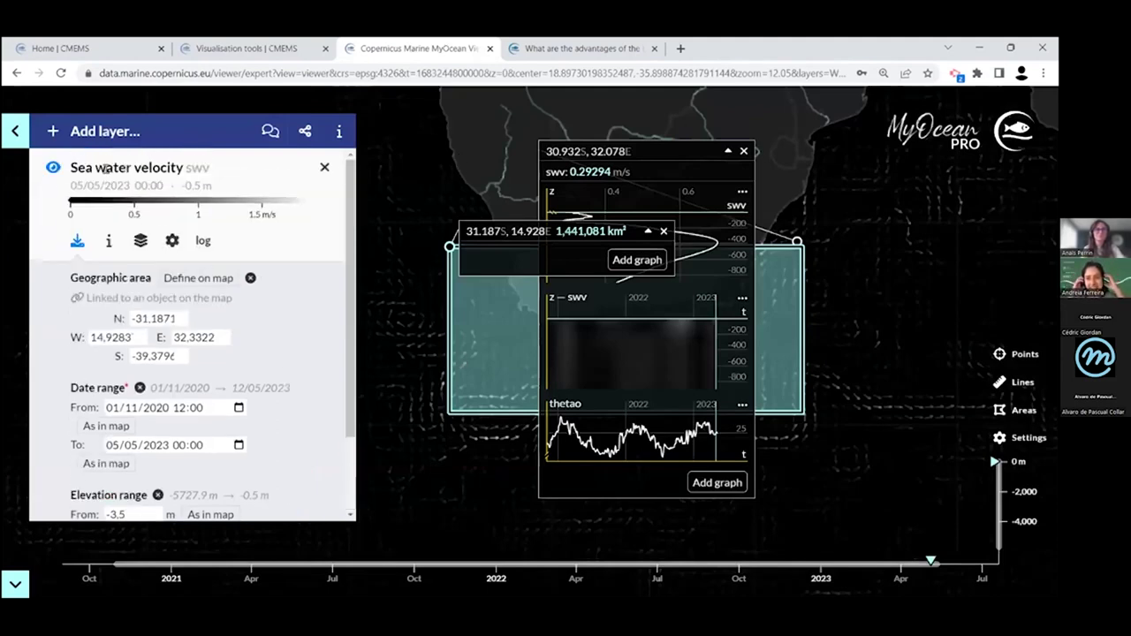
click(97, 138)
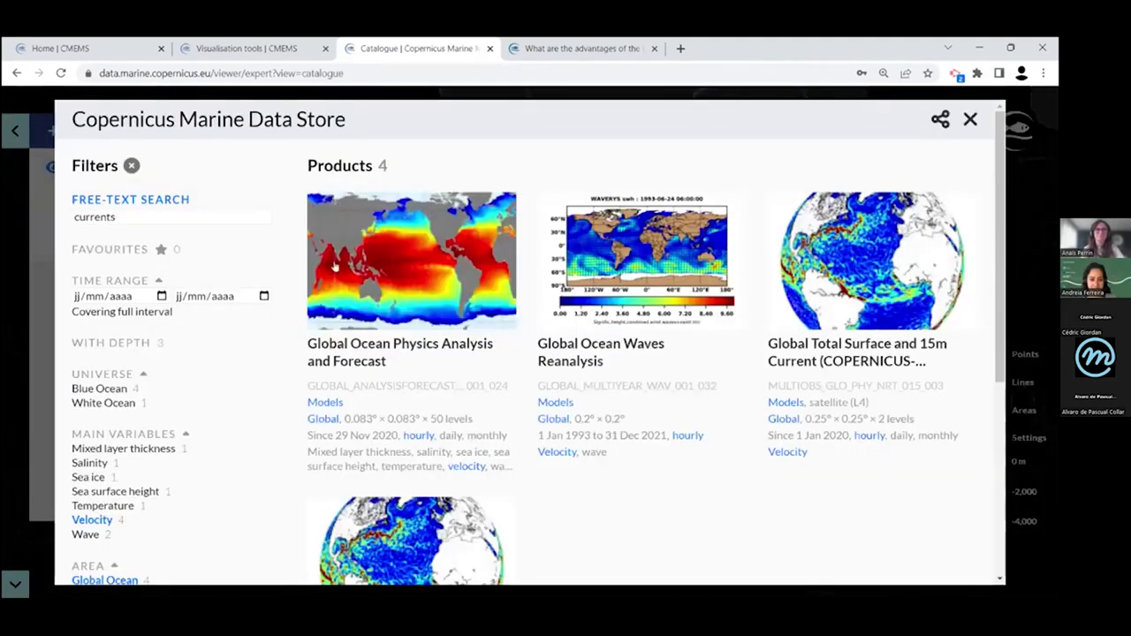
click(410, 283)
click(315, 329)
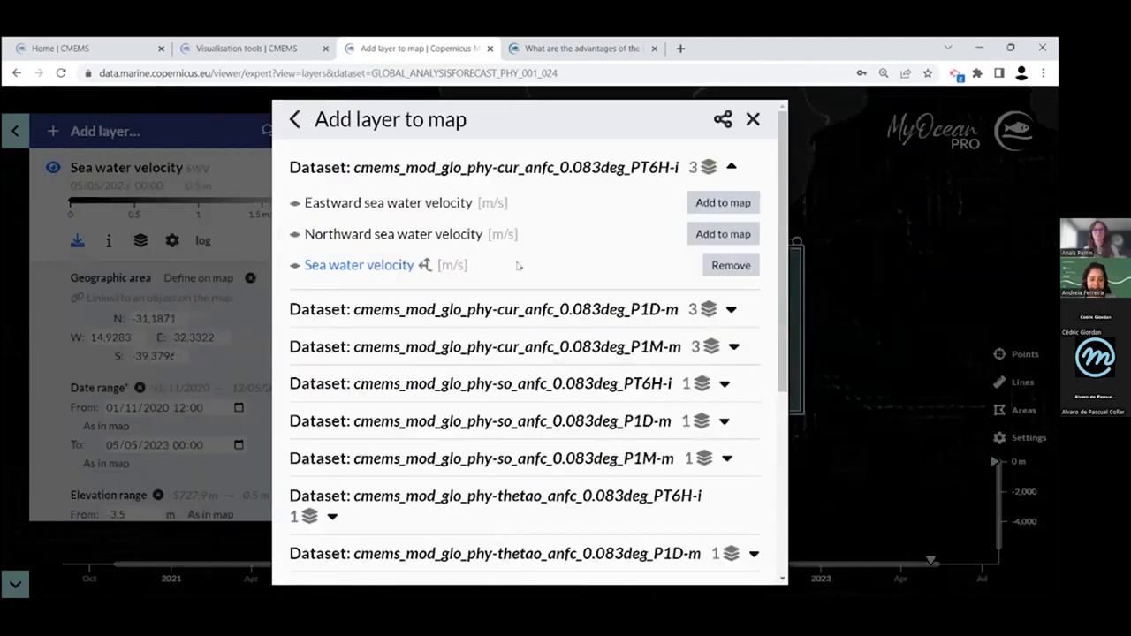
scroll(579, 349, down, 4)
scroll(721, 263, down, 2)
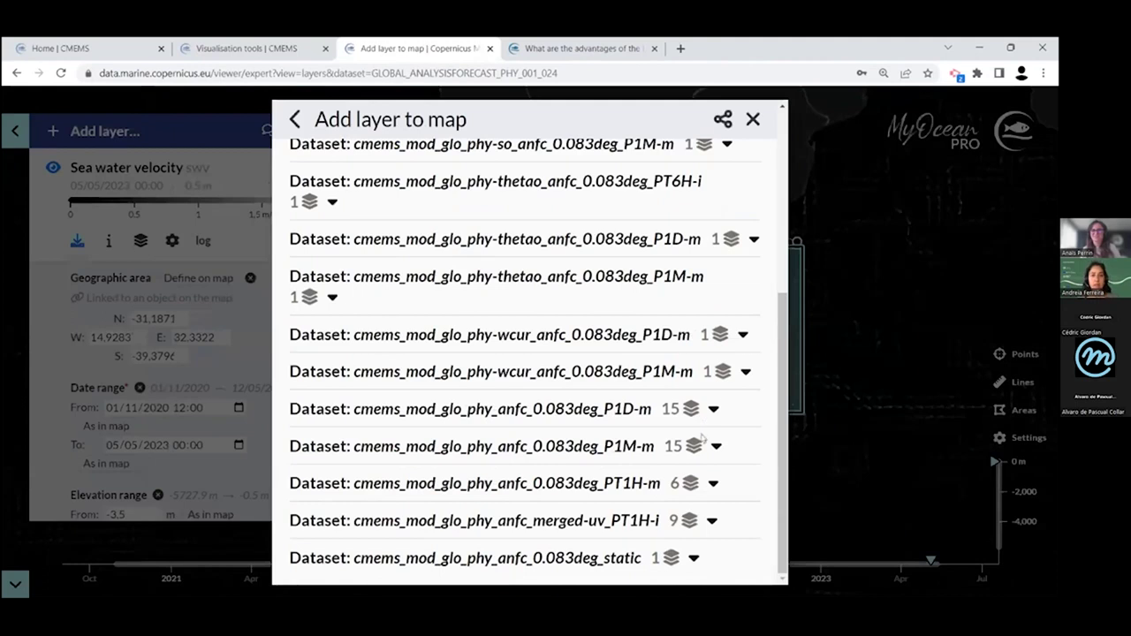
scroll(722, 380, up, 2)
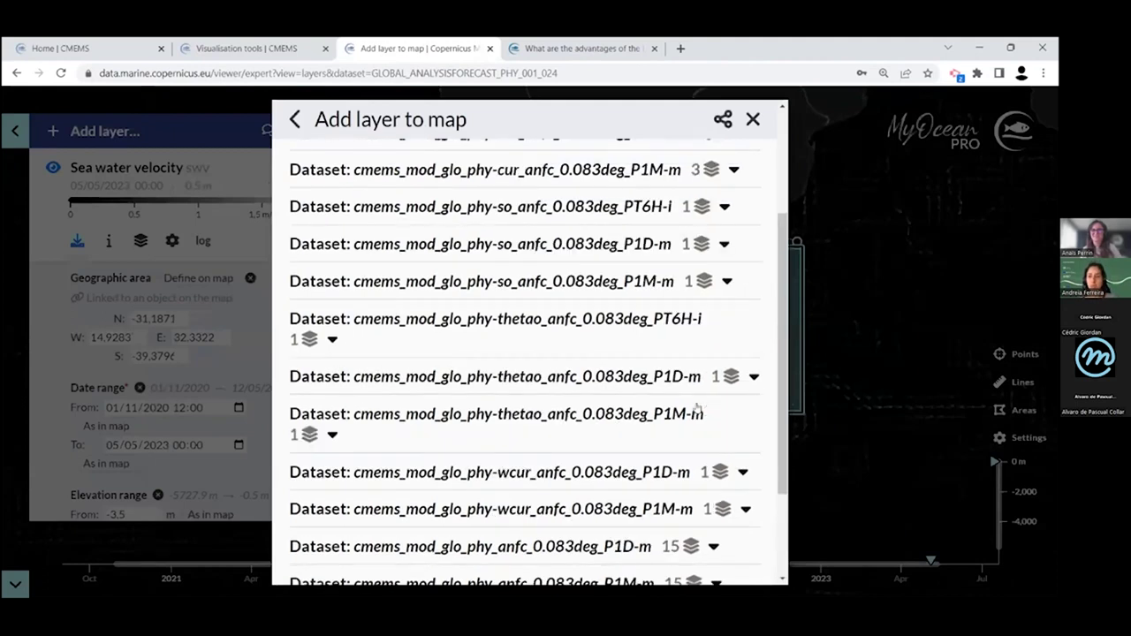
click(707, 329)
click(702, 375)
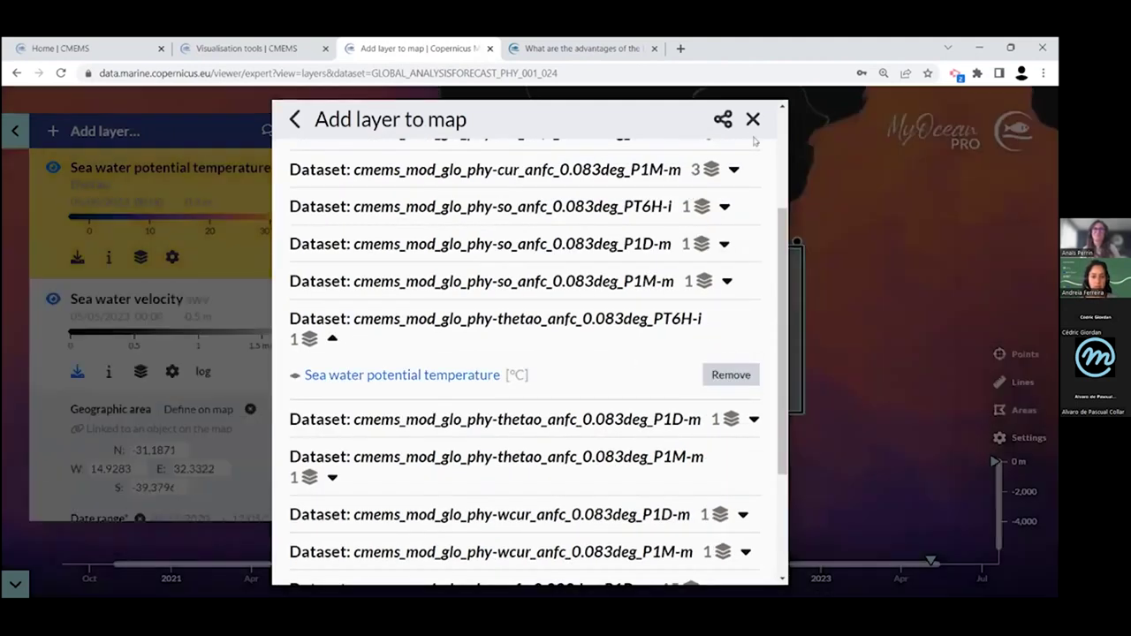
click(753, 118)
drag(52, 181, 51, 323)
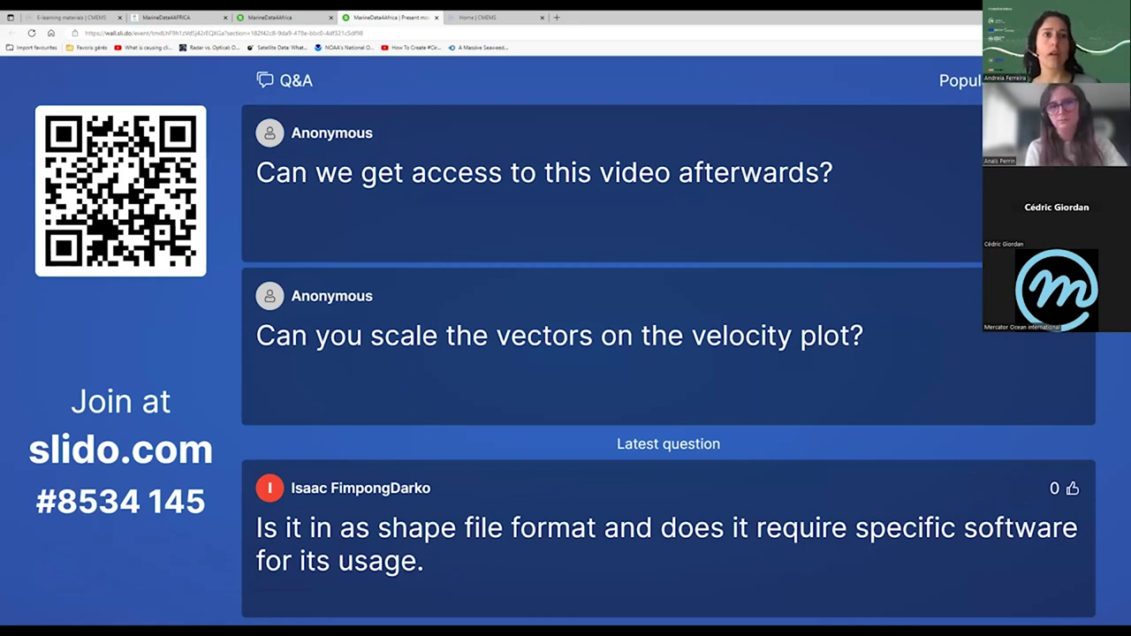
In the Slido Q&A, clear the answered questions on video access, scaling velocity vectors and PDF download from the displayed list
click(977, 132)
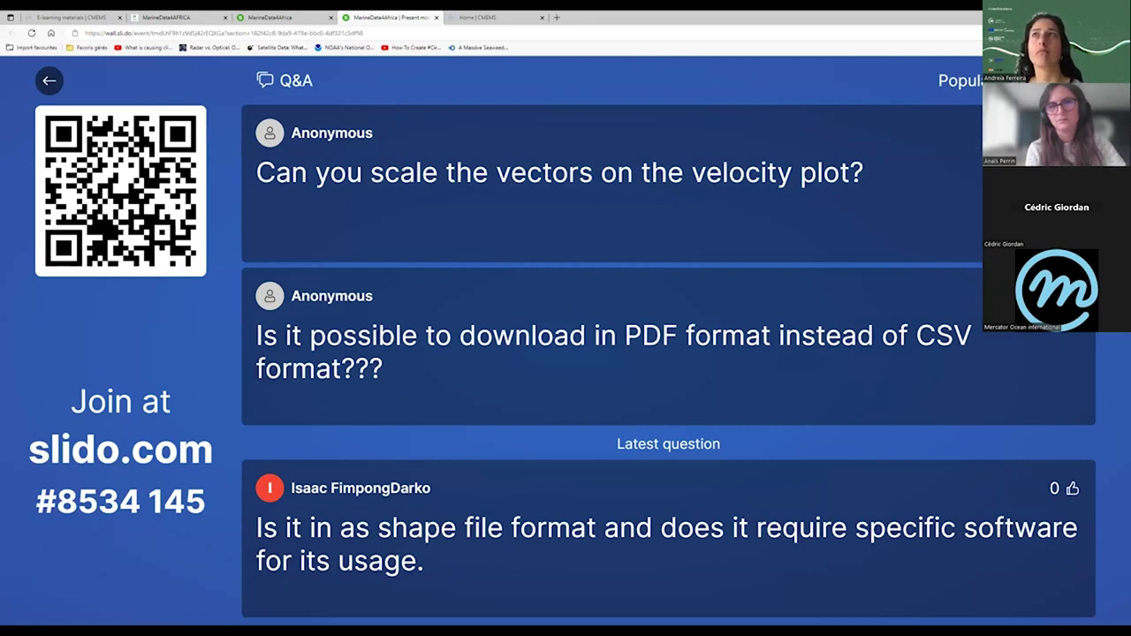
click(975, 132)
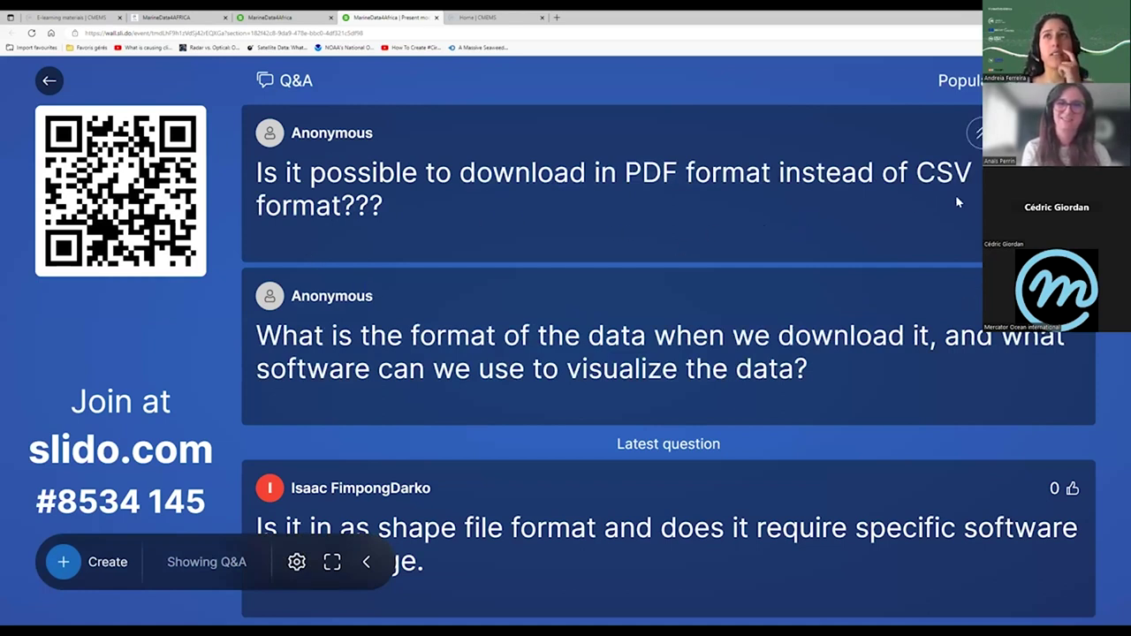
click(977, 132)
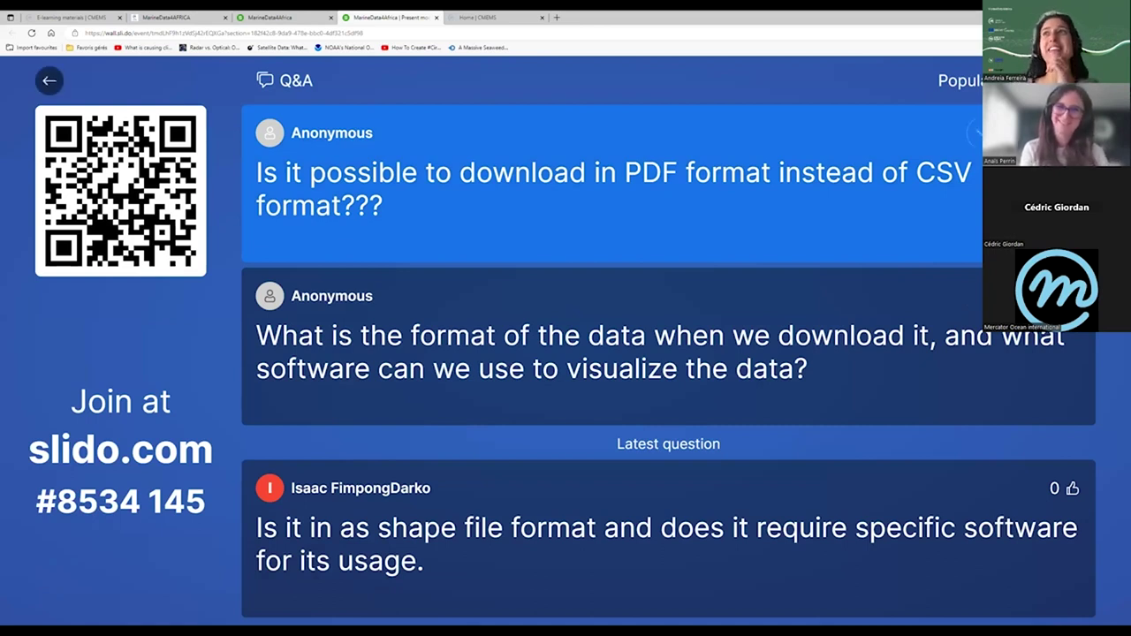
click(975, 131)
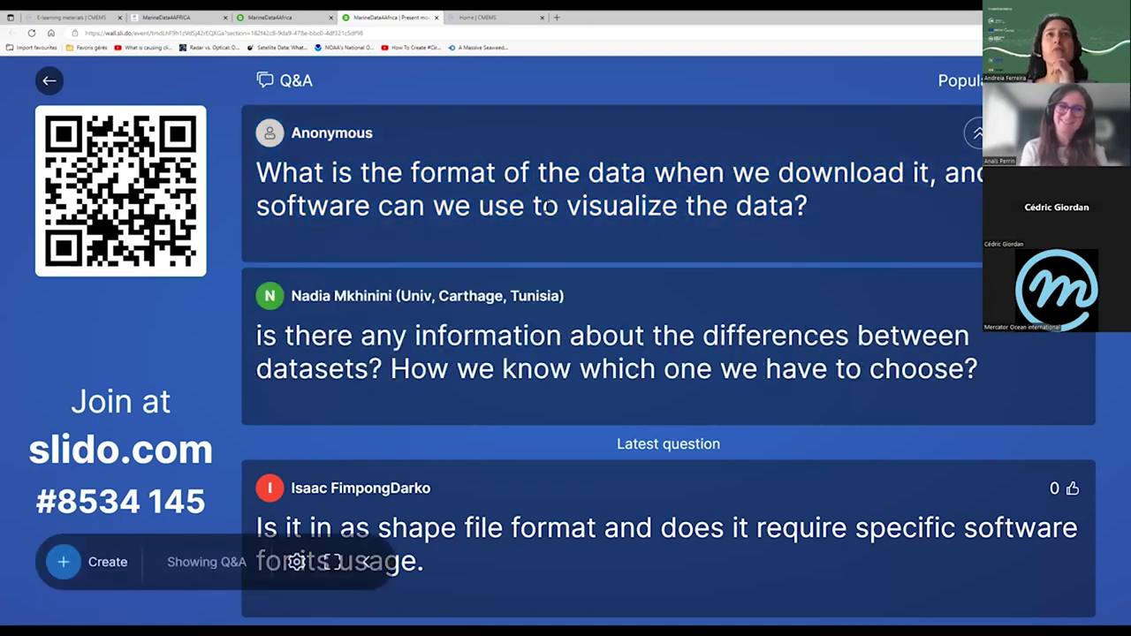
In the Slido Q&A, highlight the question about downloaded data format and visualization software
click(976, 131)
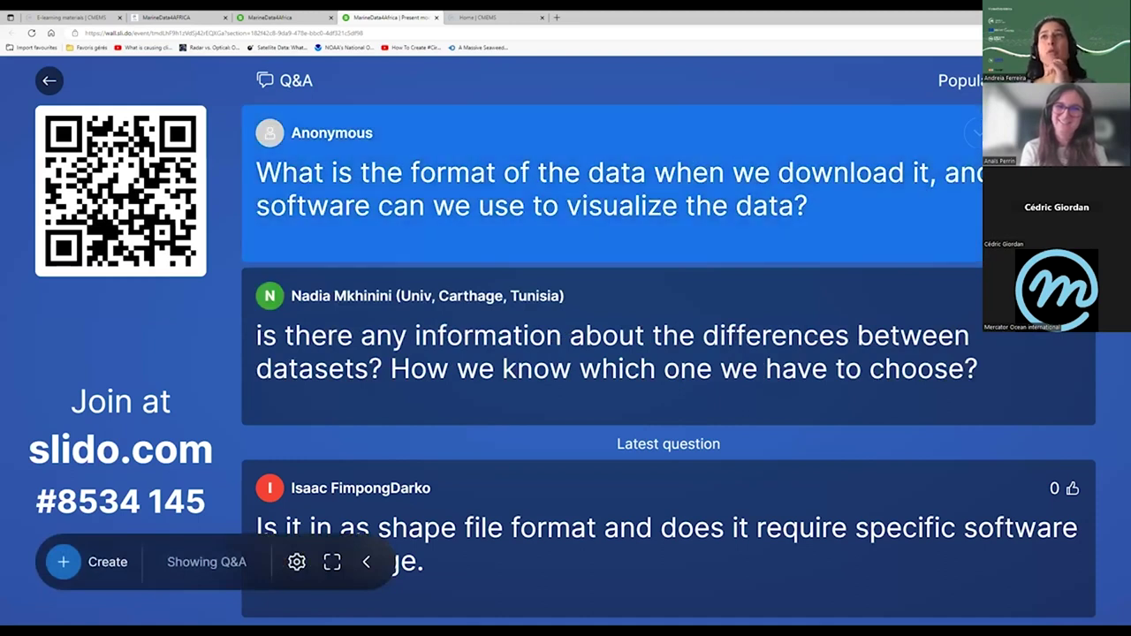
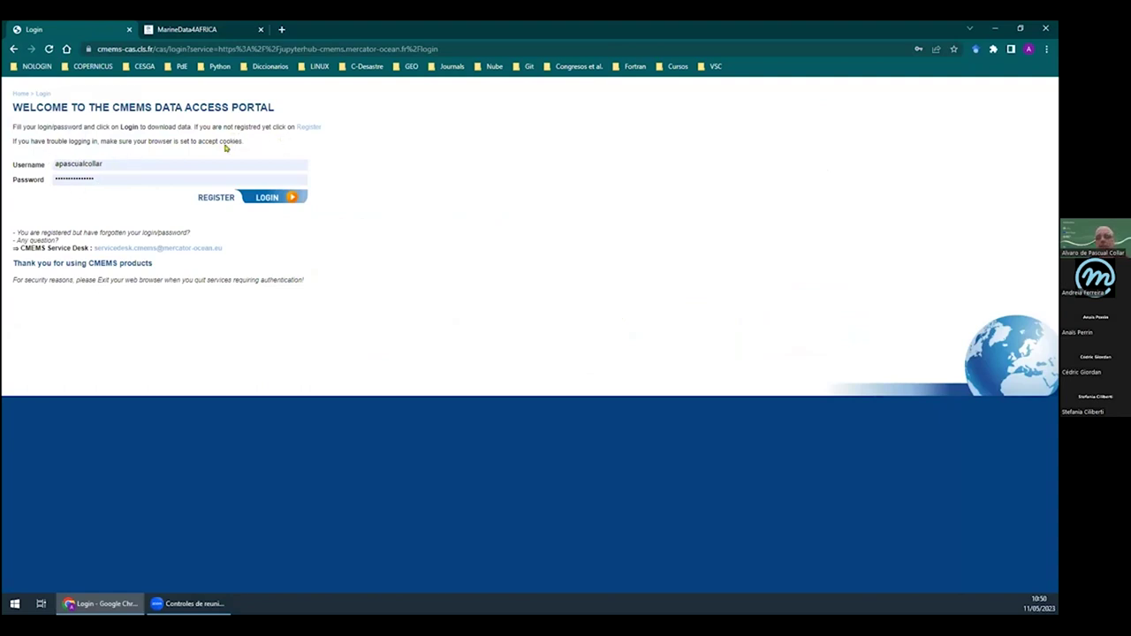
Log in to the CMEMS JupyterHub with the prefilled credentials and widen the file browser to reveal full folder names
click(270, 199)
click(264, 198)
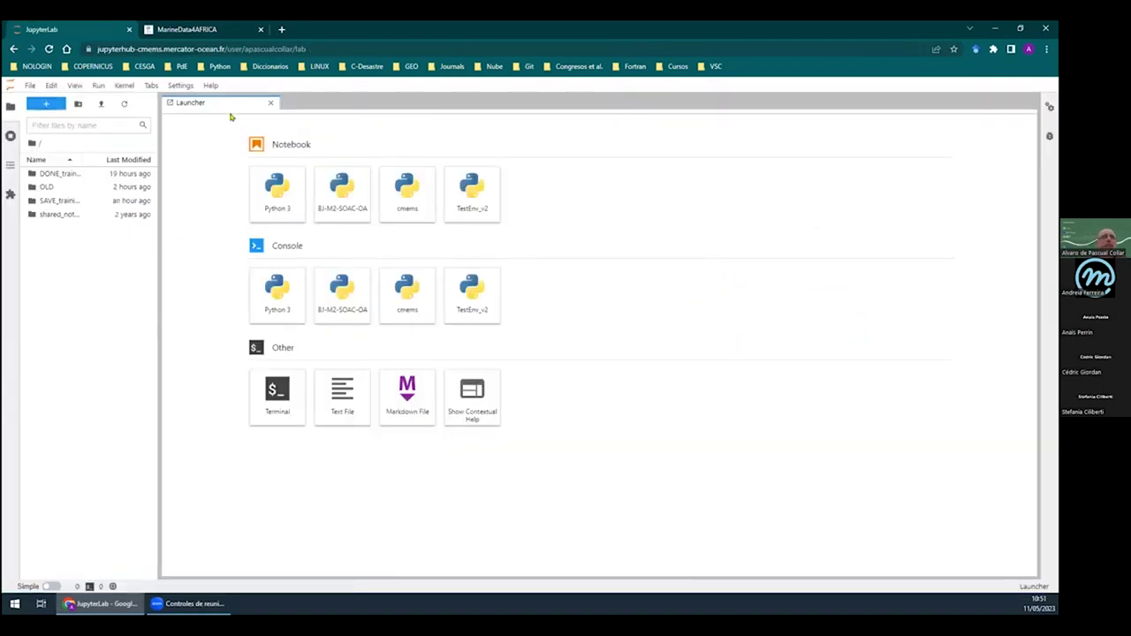
drag(159, 281, 221, 281)
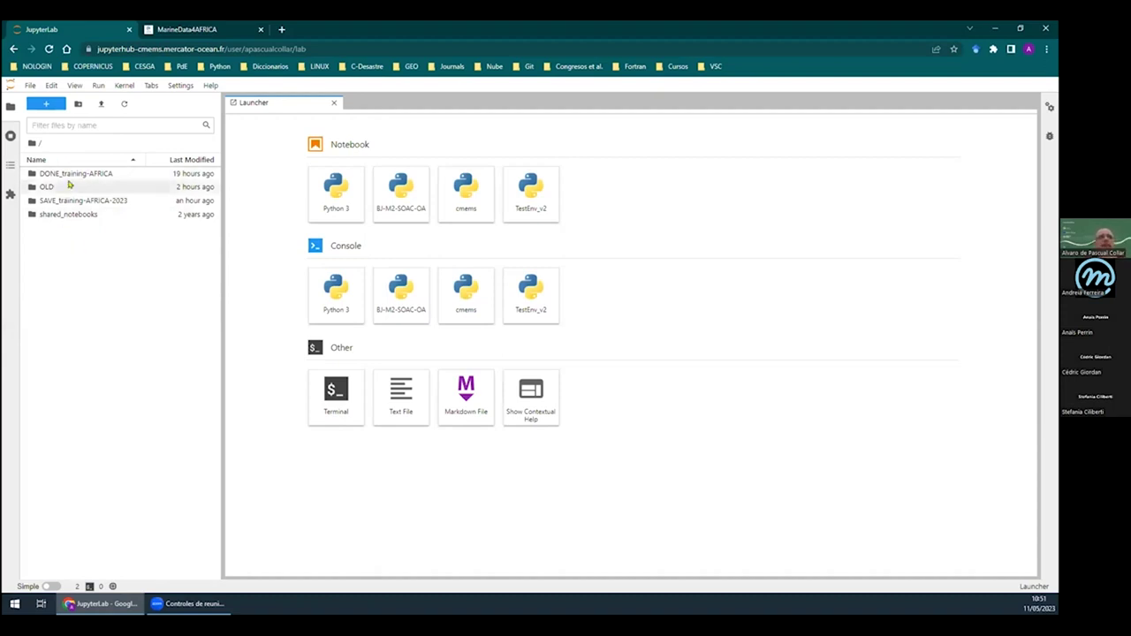
Check the file browser's creation options for an empty area, and hide and reshow the file browser
right_click(69, 250)
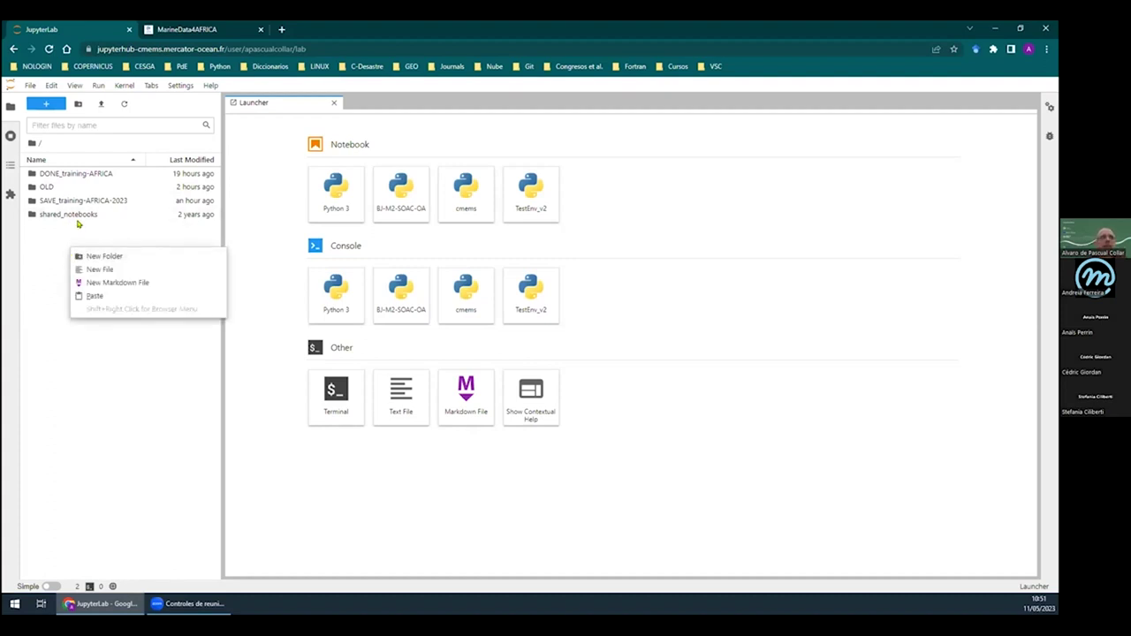
click(115, 376)
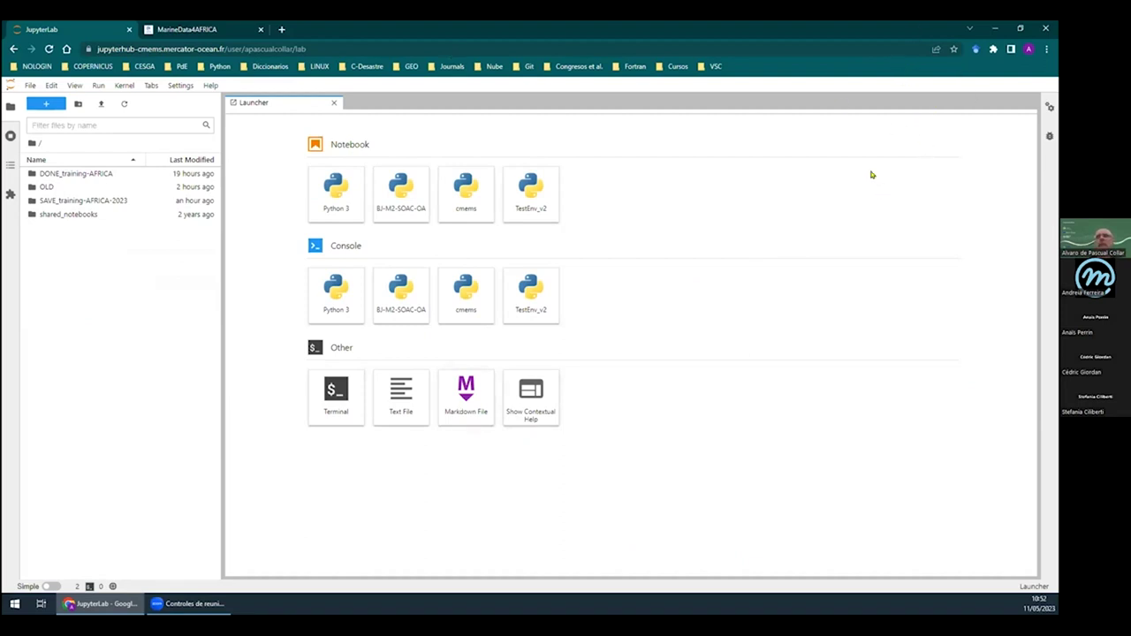
click(11, 107)
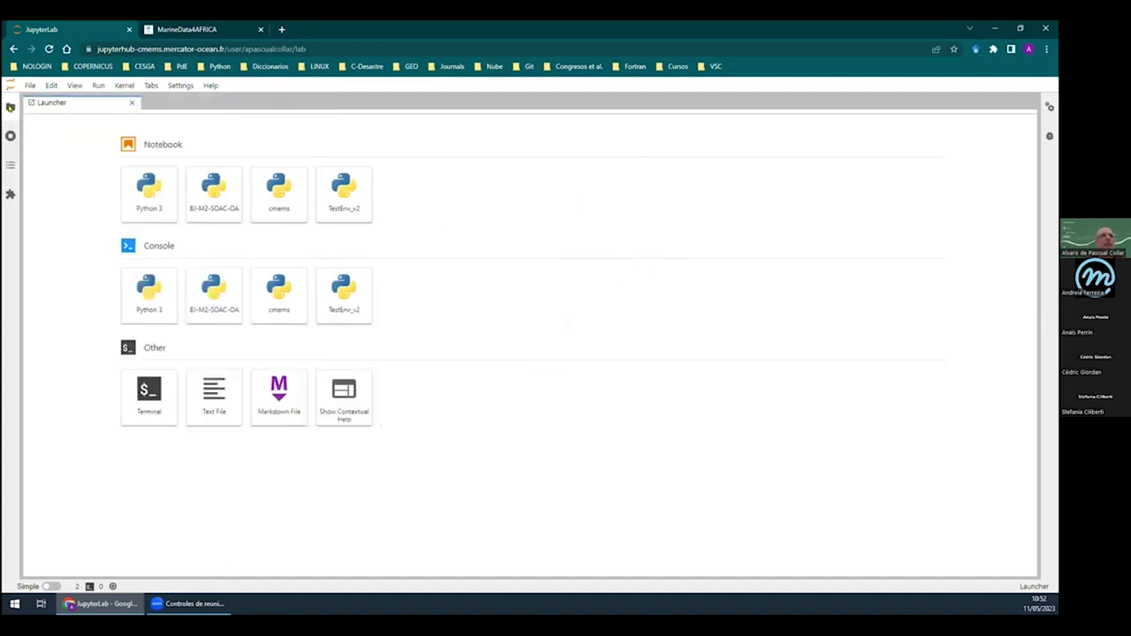
click(10, 107)
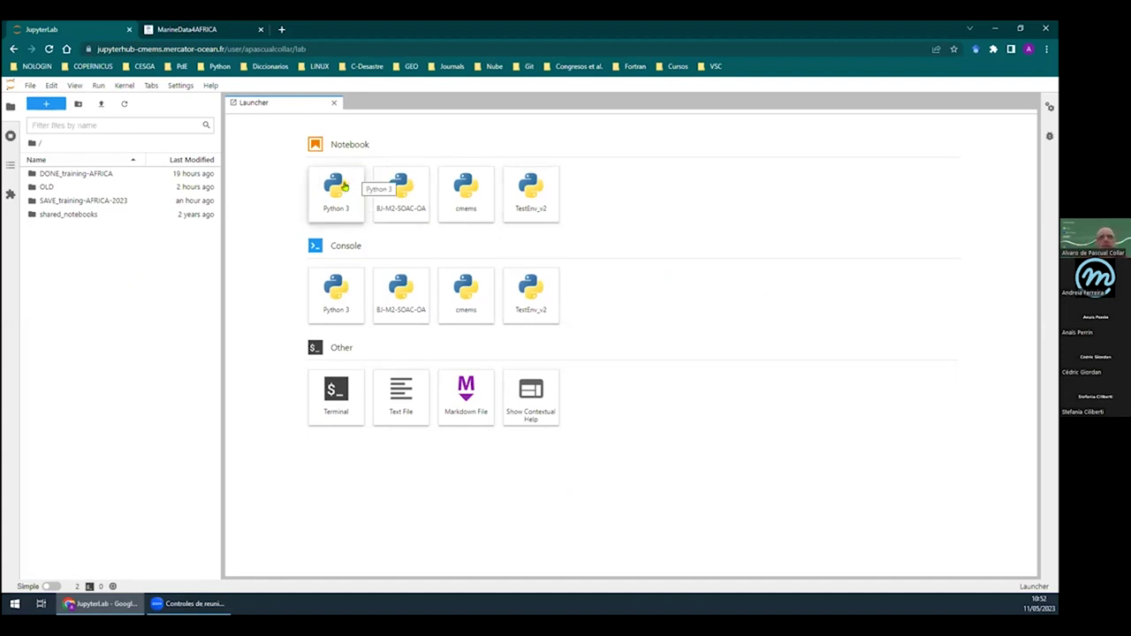
Start a terminal session from the Launcher and list the home directory with ll
click(335, 397)
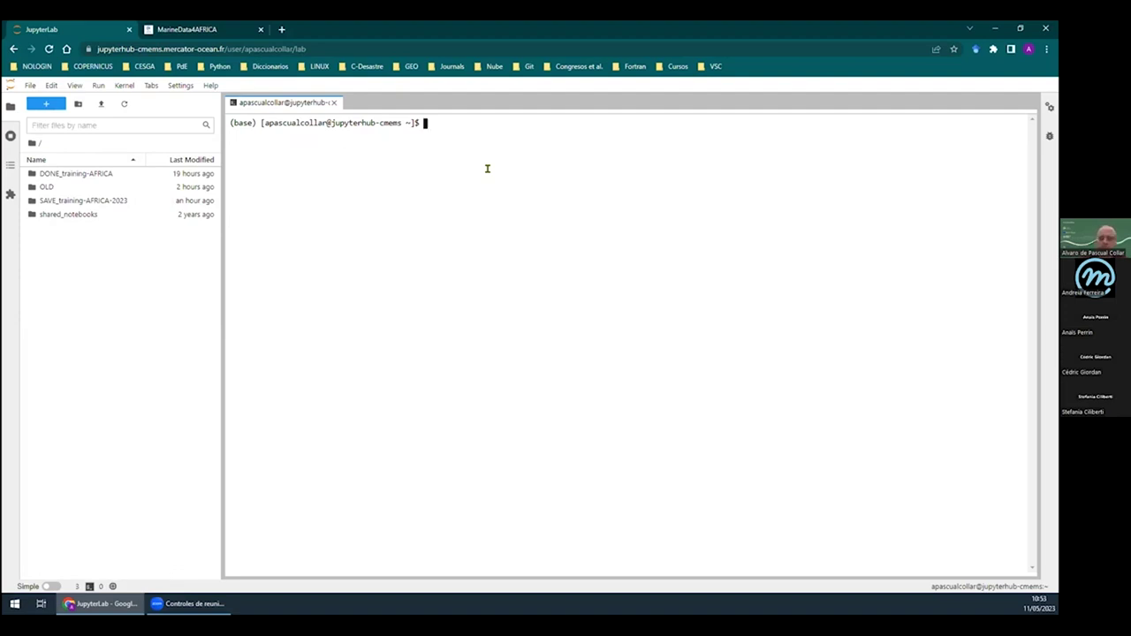
text(ll)
key(Return)
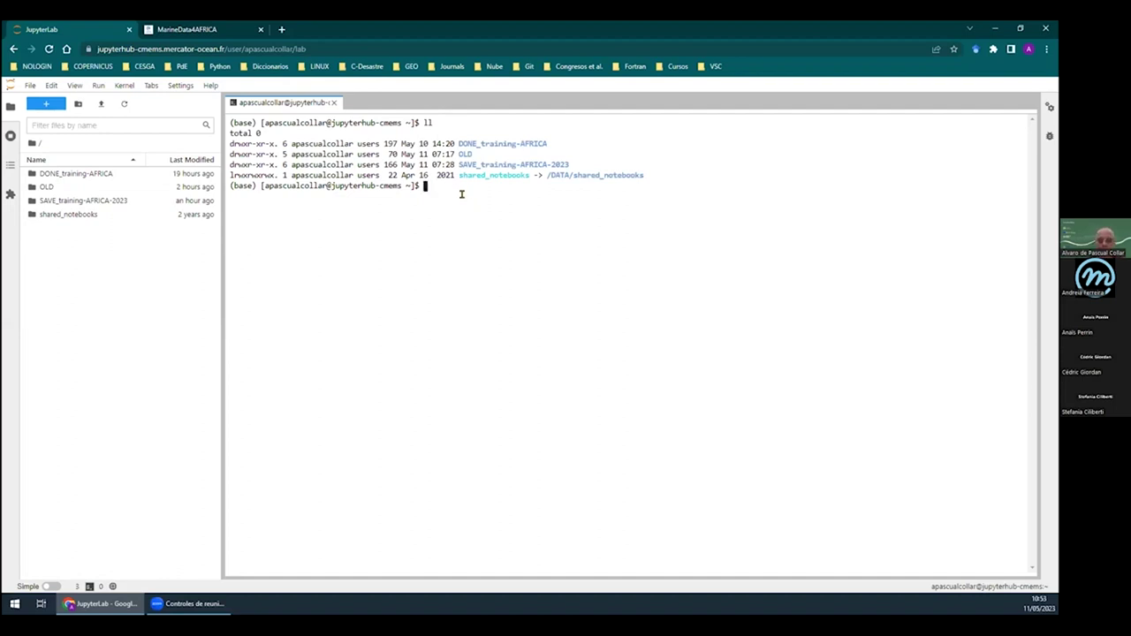
Change into the OLD directory with cd OLD and list its contents with ll
text(cd)
double_click(462, 153)
text(OLD)
key(Return)
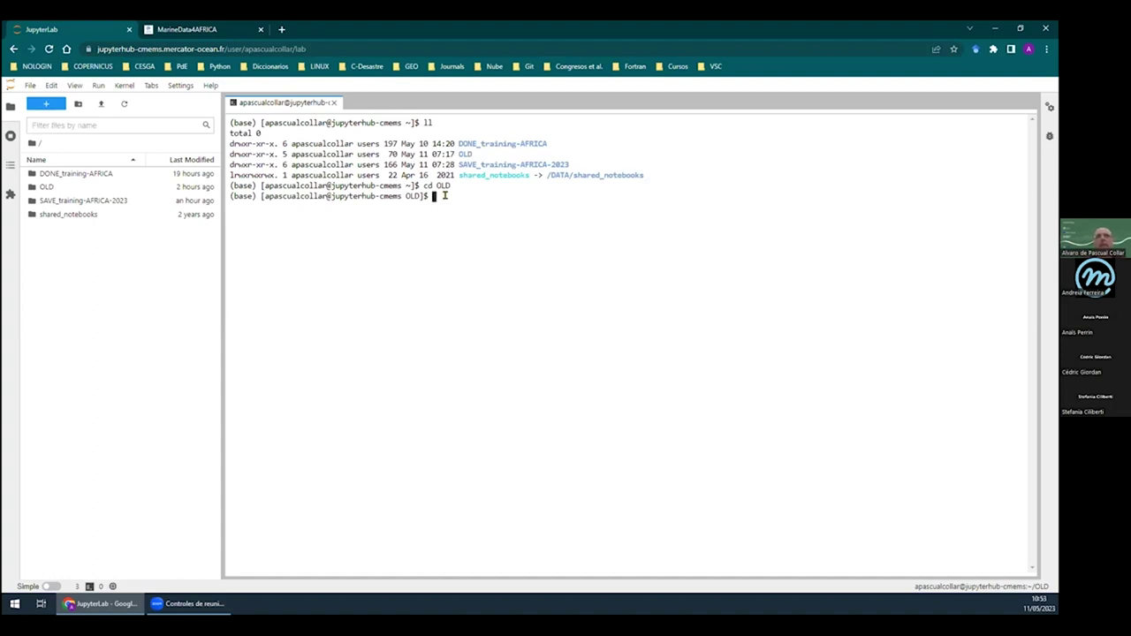
text(ll)
key(Return)
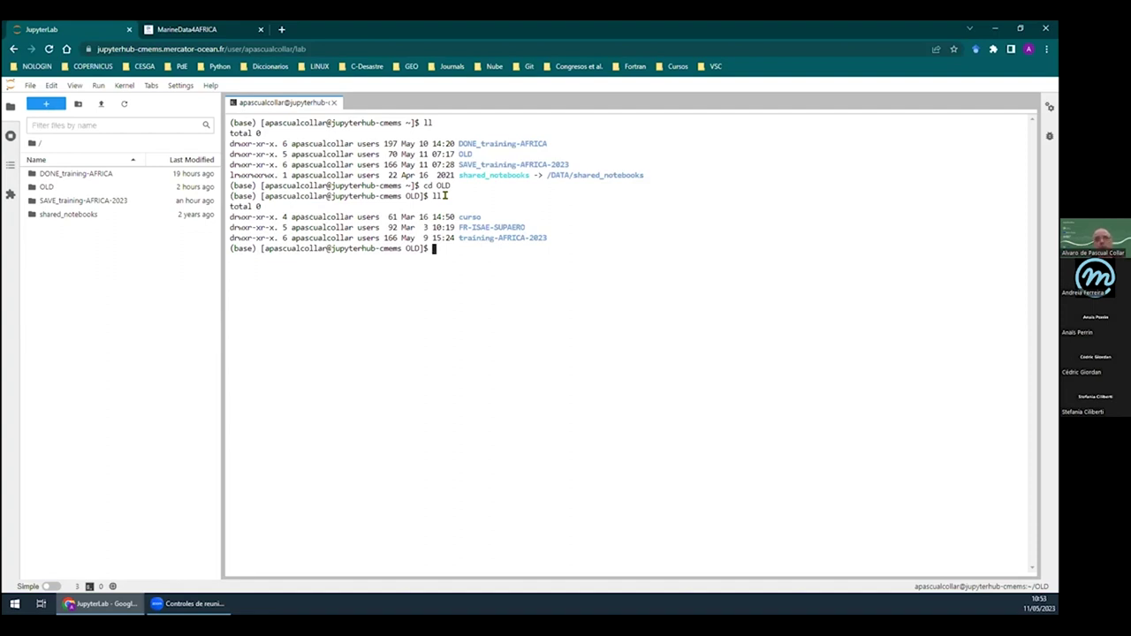
Go back up to the home directory with cd .. and list its contents again
text(cd ..)
key(Return)
text(ll)
key(Return)
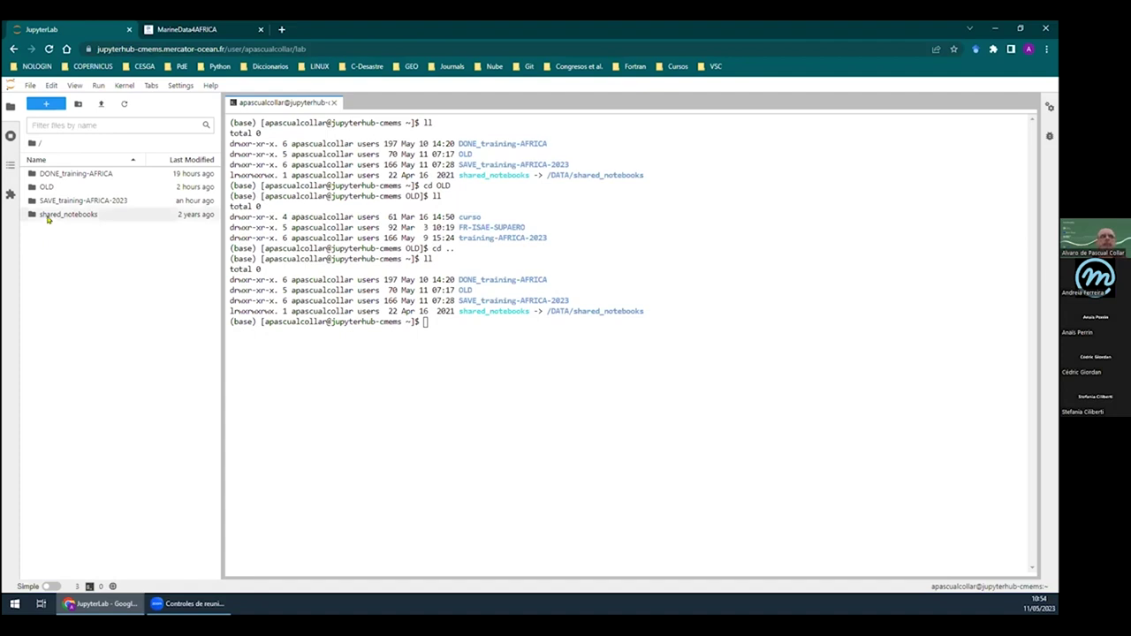
Open the shared_notebooks folder in the file browser and widen the file browser further
mouse_move(49, 220)
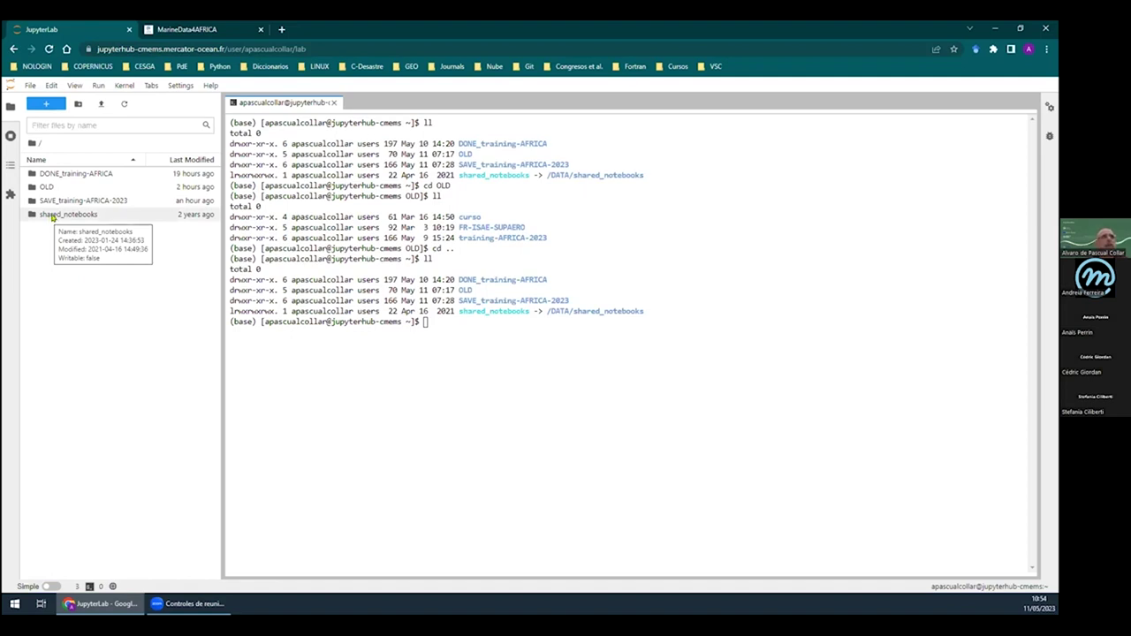
click(67, 220)
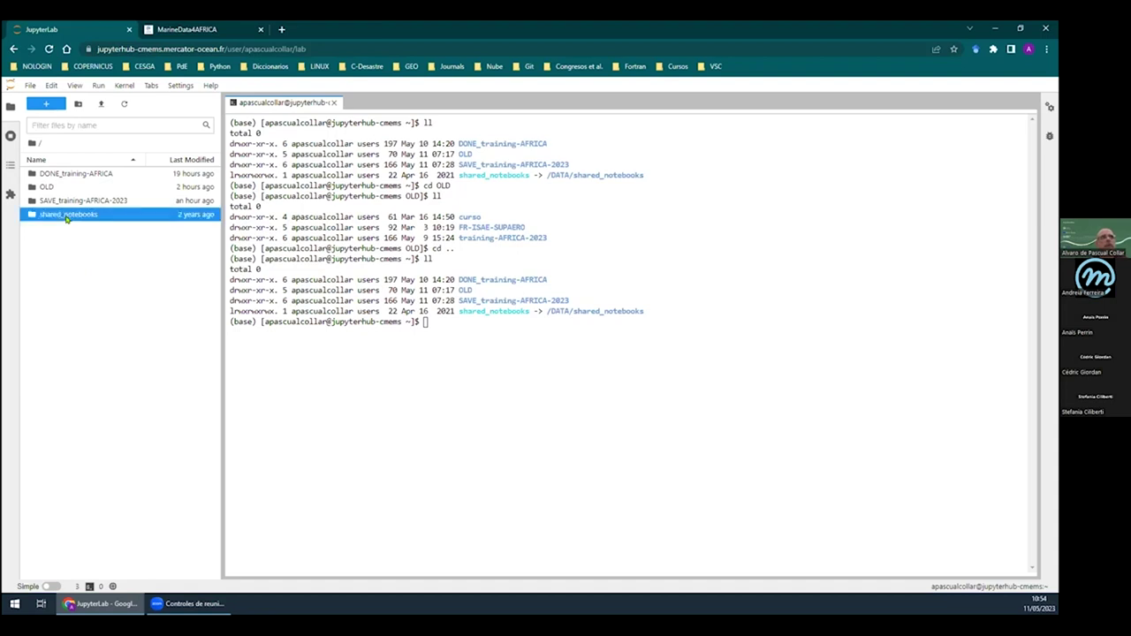
double_click(66, 216)
drag(224, 256, 358, 249)
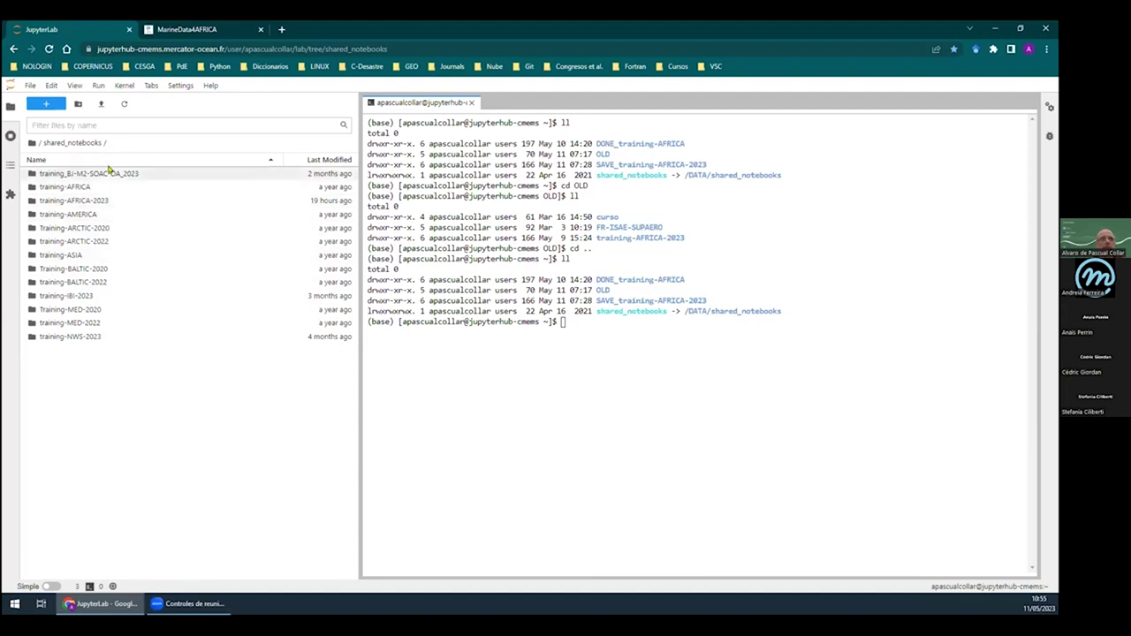
Copy the path of the training-AFRICA-2023 folder and try running cp -r shared_notebooks/training-AFRICA-2023 in the terminal without a destination
right_click(83, 203)
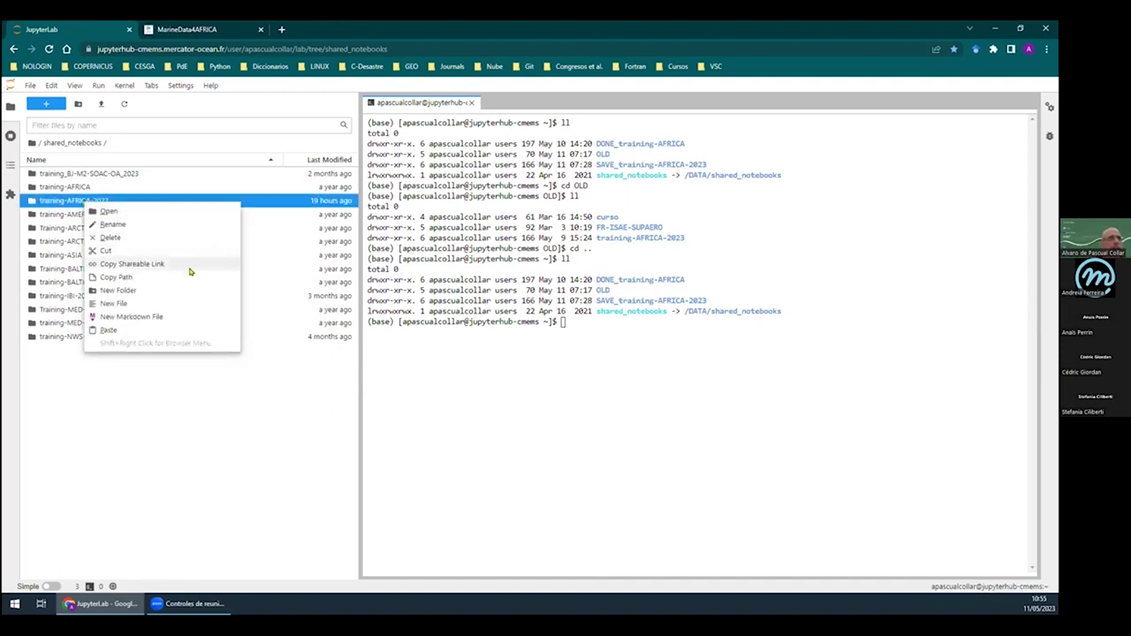
click(127, 280)
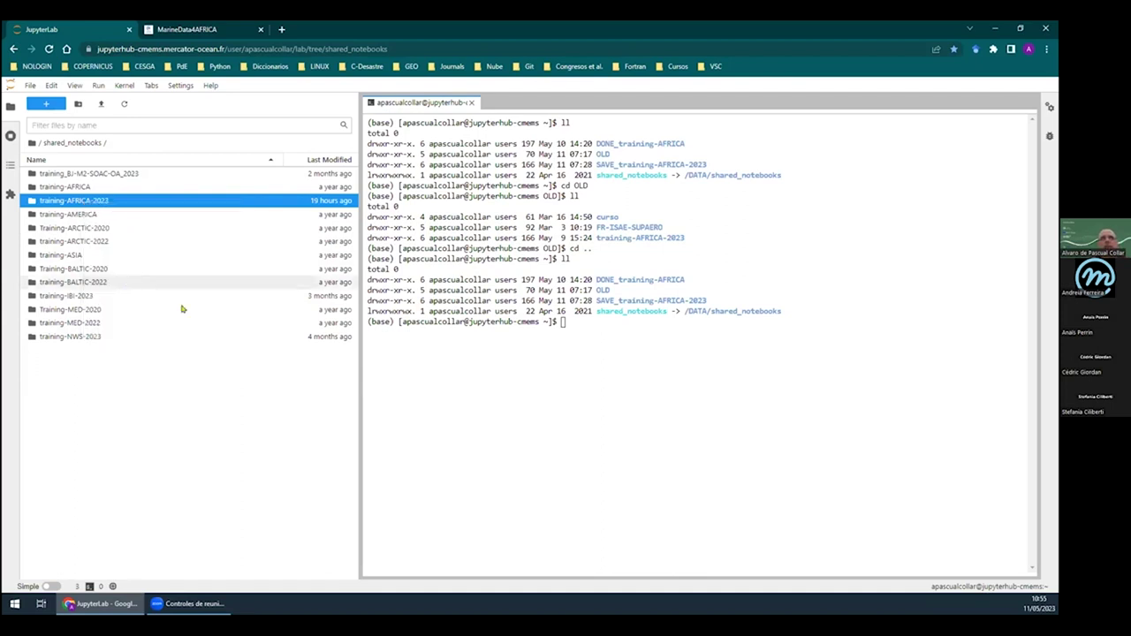
click(601, 368)
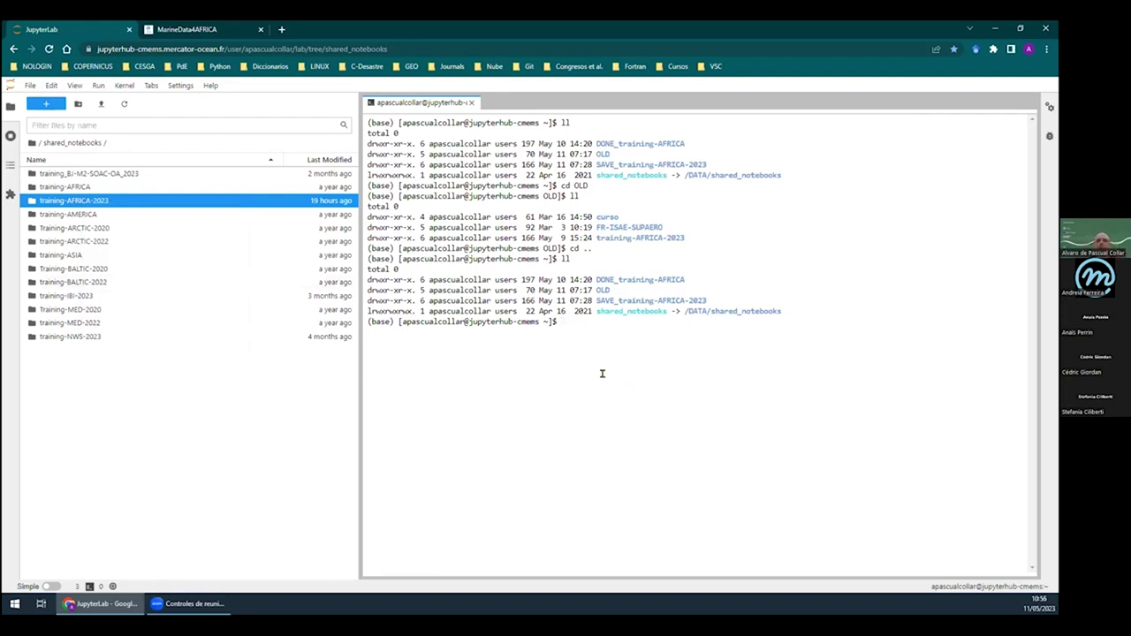
text(cp -r)
text(shared_notebooks/training-AFRICA-2023)
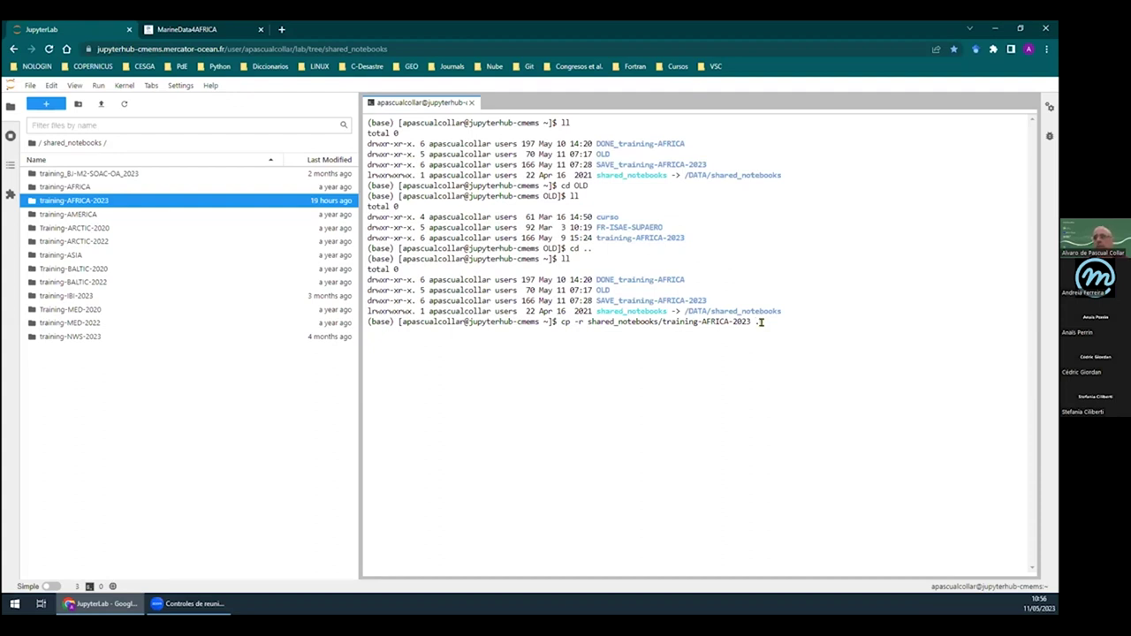
key(BackSpace)
key(BackSpace)
key(Return)
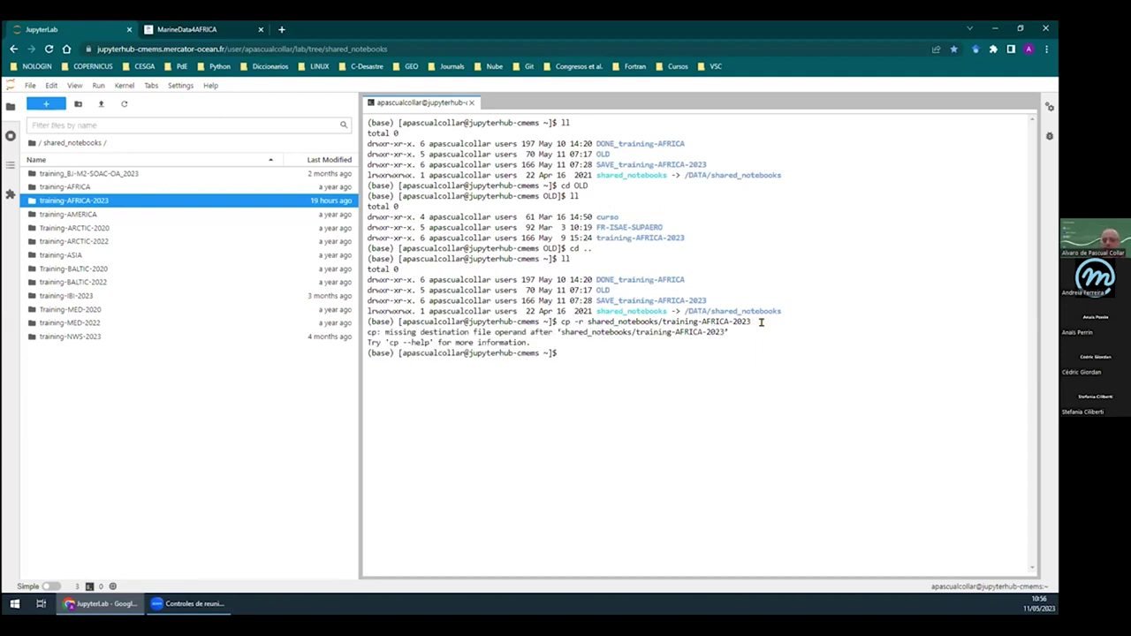
Copy the shared training folder into the home directory by running cp -r shared_notebooks/training-AFRICA-2023 . in the terminal
key(Up)
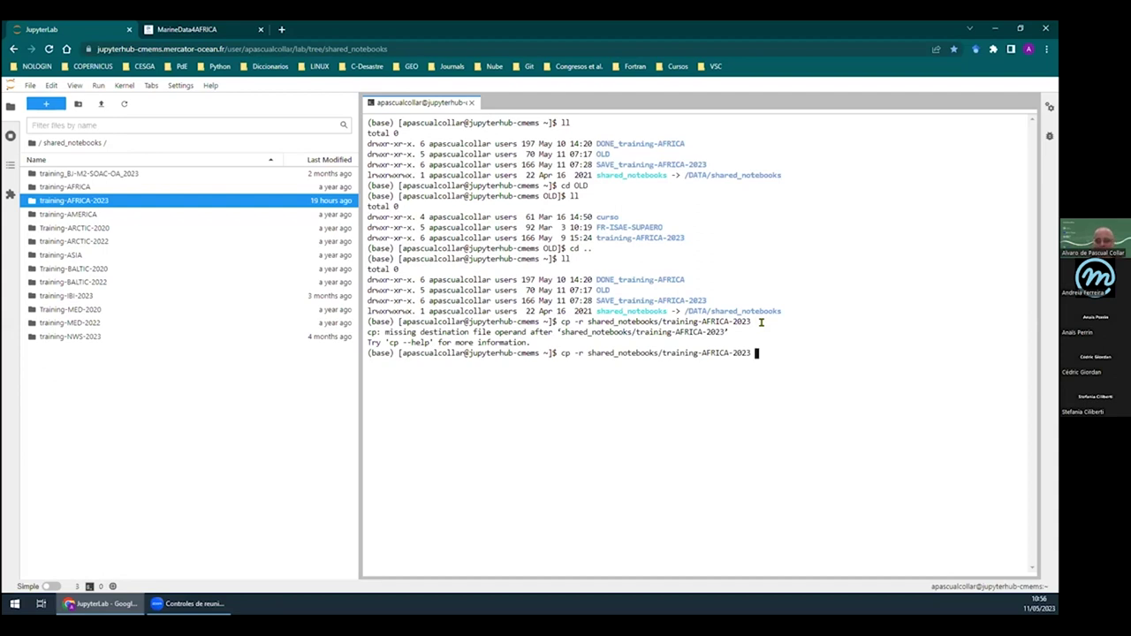
text(.)
key(Return)
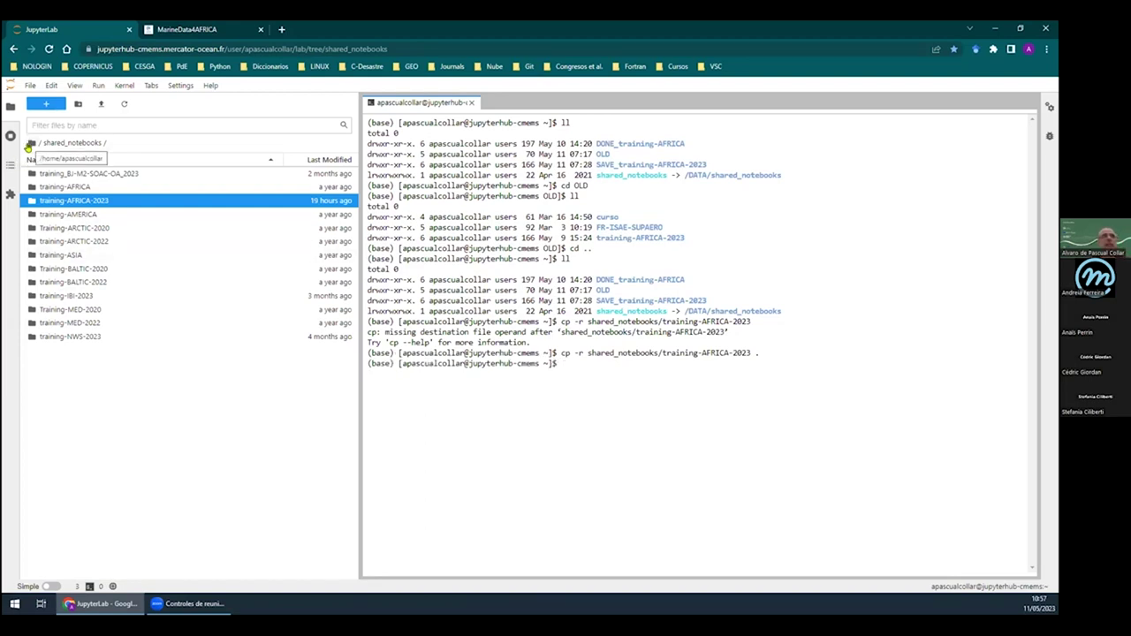
Return the file browser to the home folder and list the home directory in the terminal to check the copy
click(30, 143)
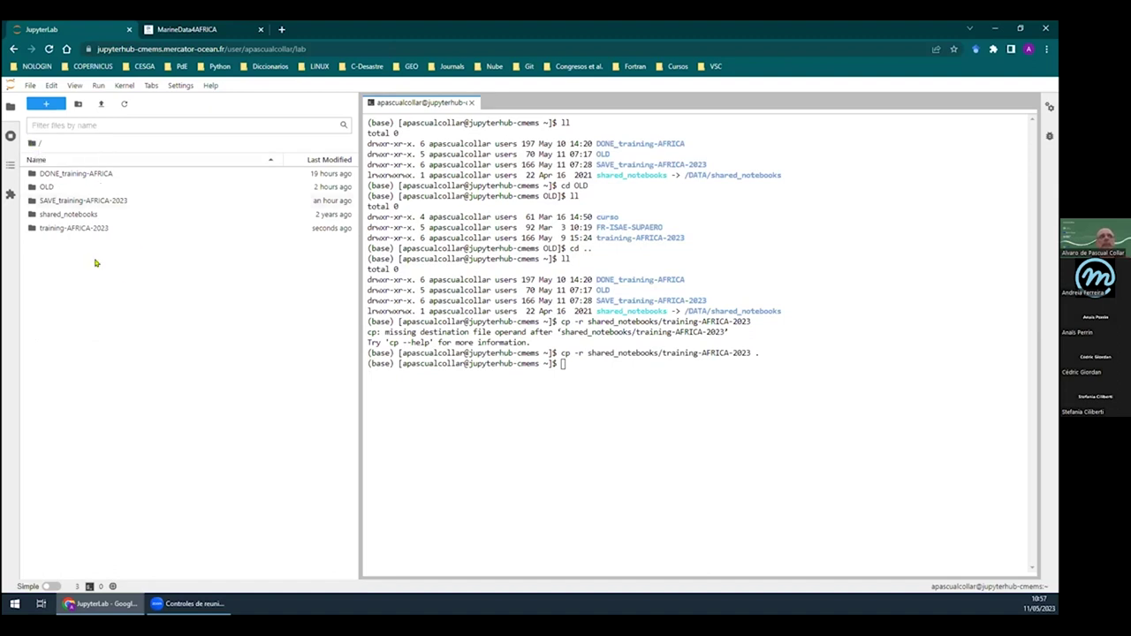
click(582, 363)
text(ll)
key(Return)
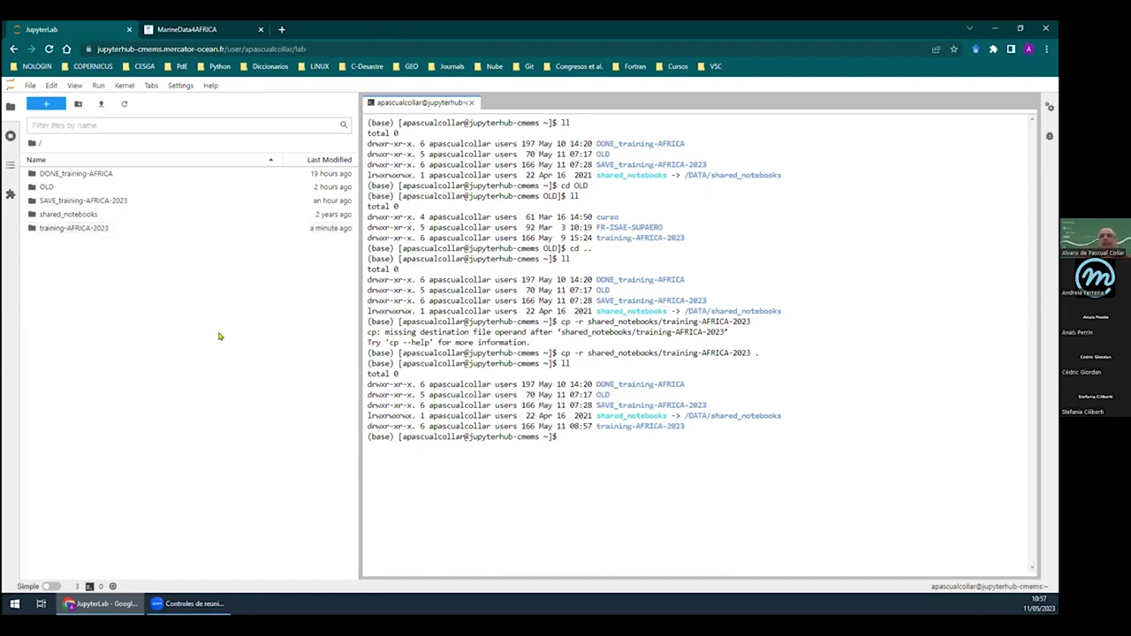
Close the terminal, open the copied training-AFRICA-2023 folder, and widen the file browser
click(471, 104)
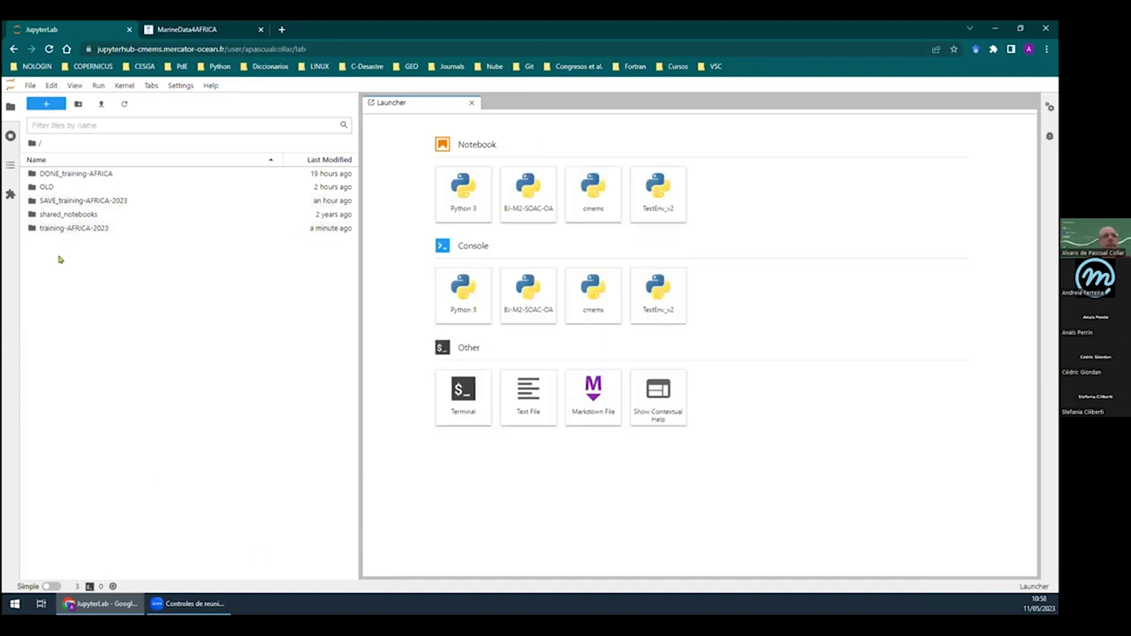
double_click(68, 229)
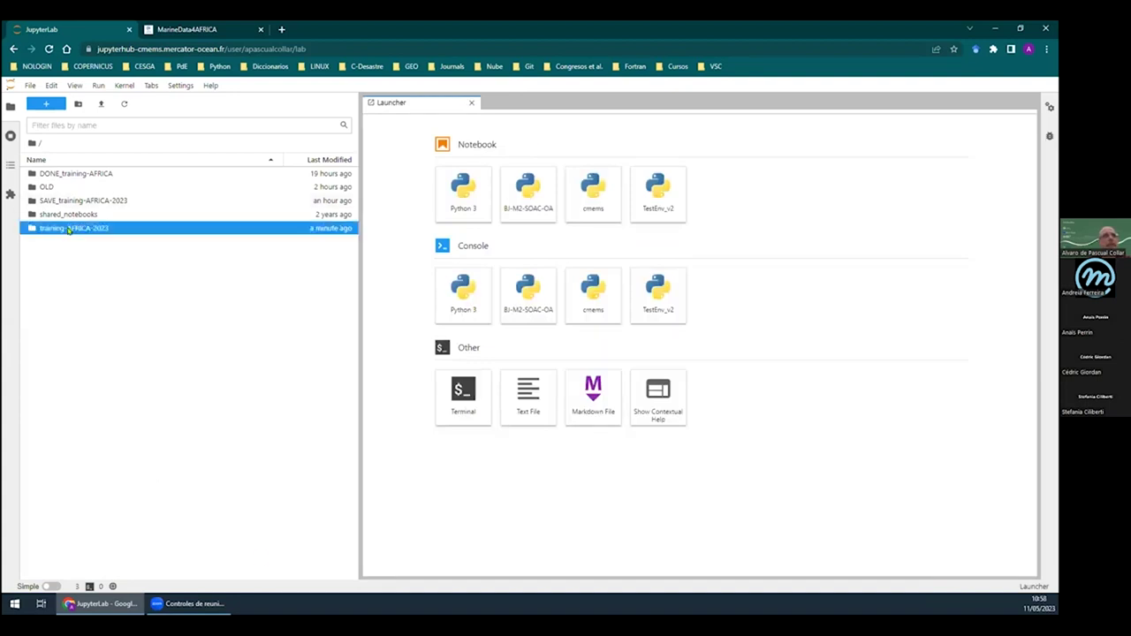
drag(358, 298, 434, 297)
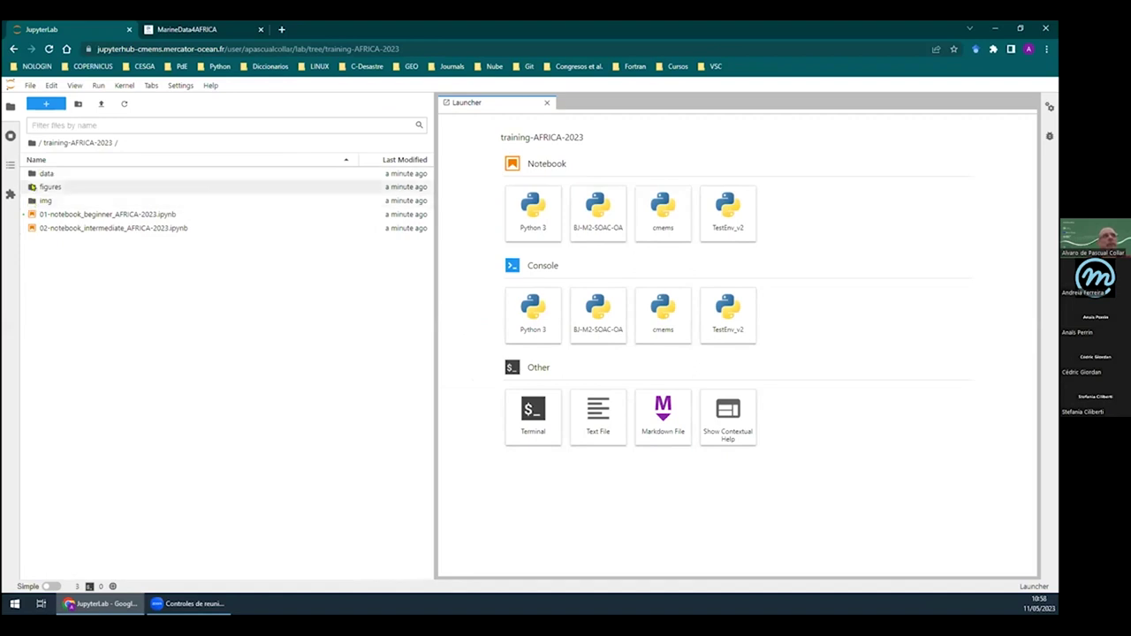
Look through the data, figures and img subfolders of training-AFRICA-2023, returning to the training folder
double_click(32, 176)
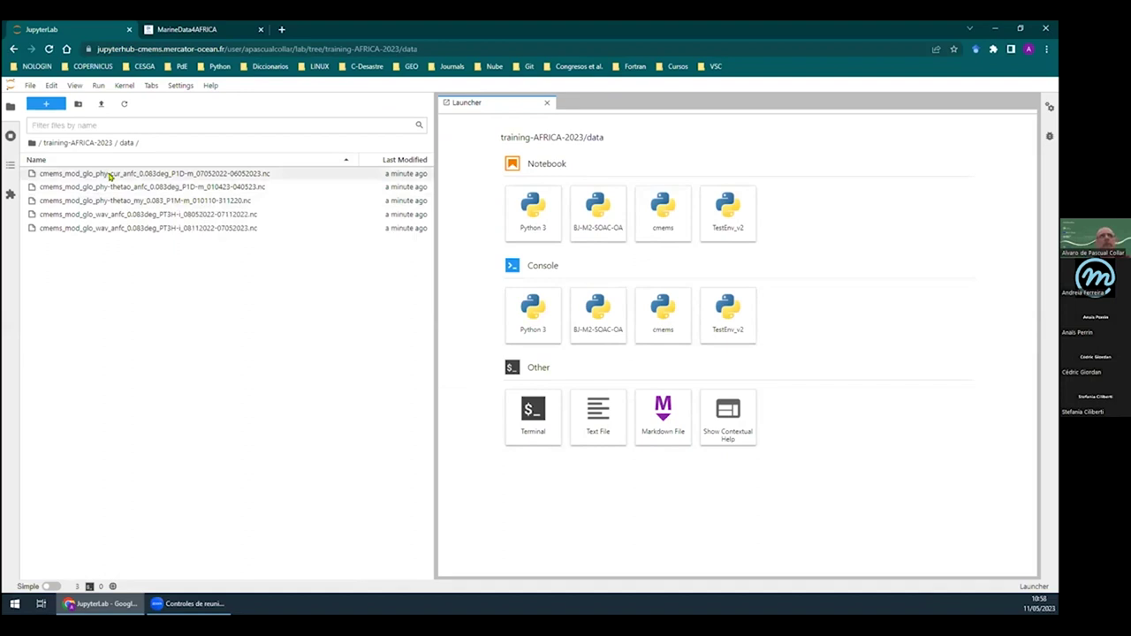
click(80, 147)
double_click(50, 187)
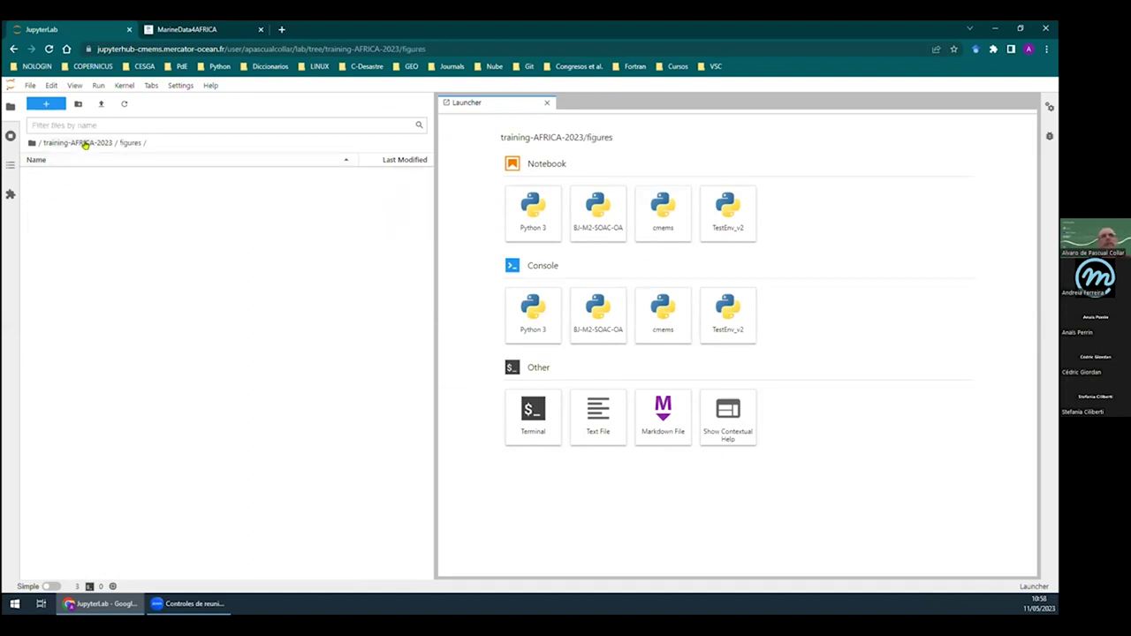
click(85, 146)
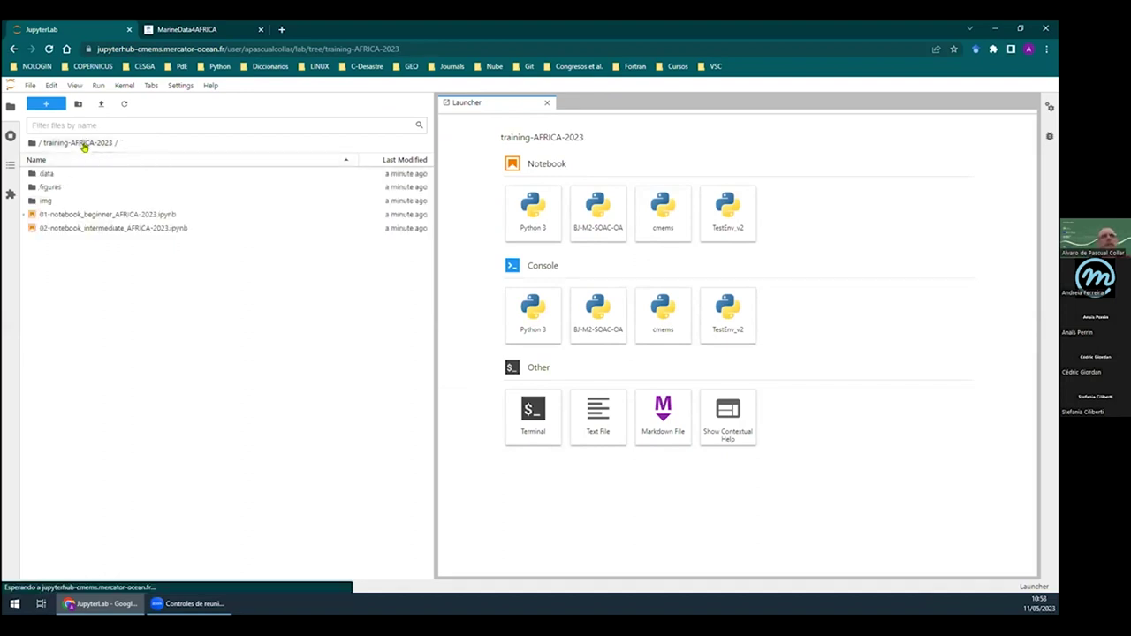
double_click(45, 201)
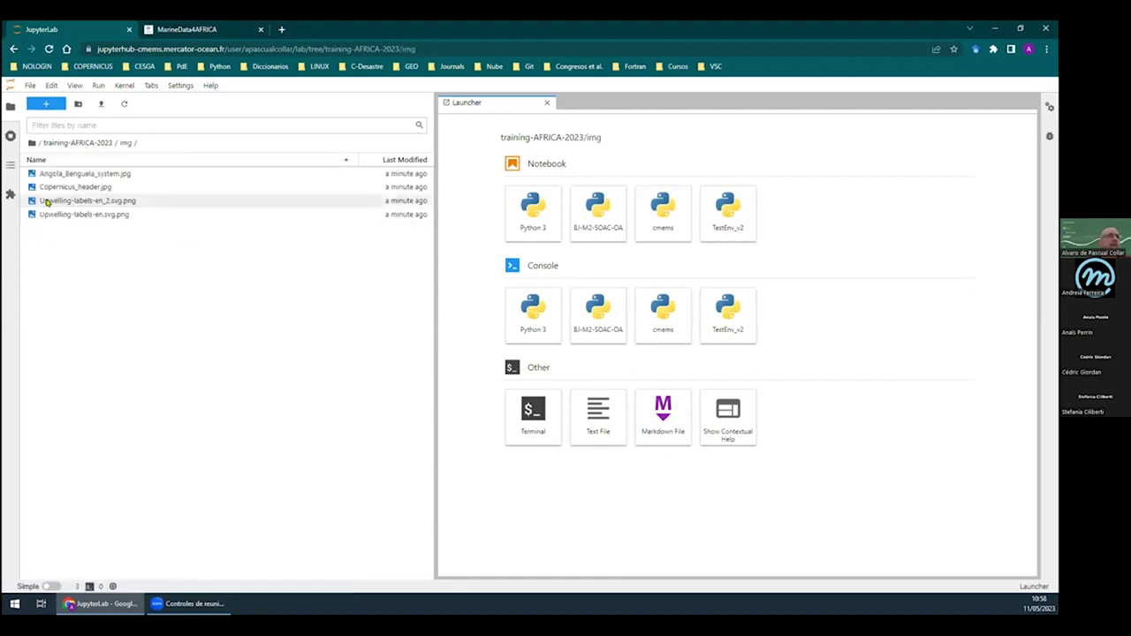
click(78, 144)
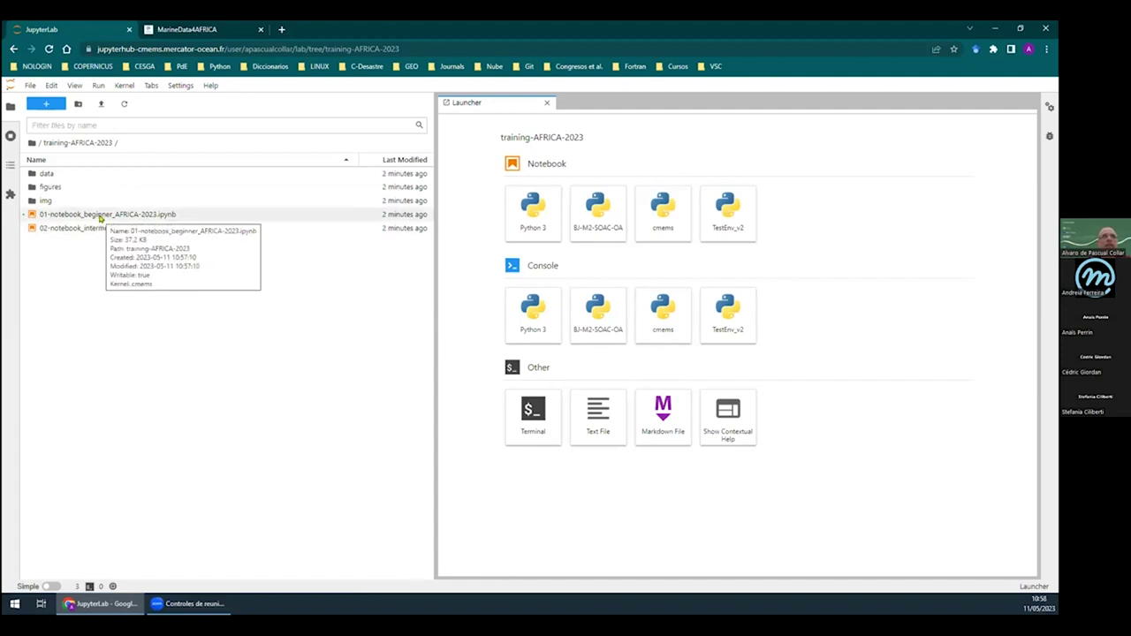
Open the 01-notebook_beginner_AFRICA-2023.ipynb notebook and narrow the file browser to give it more room
double_click(100, 217)
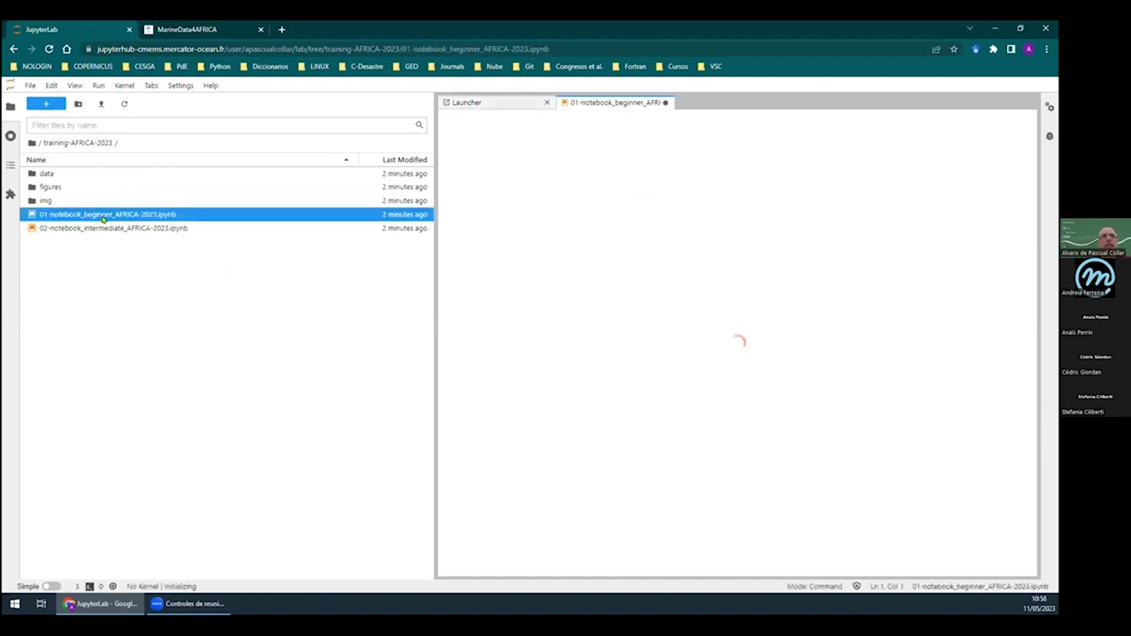
drag(433, 271, 240, 272)
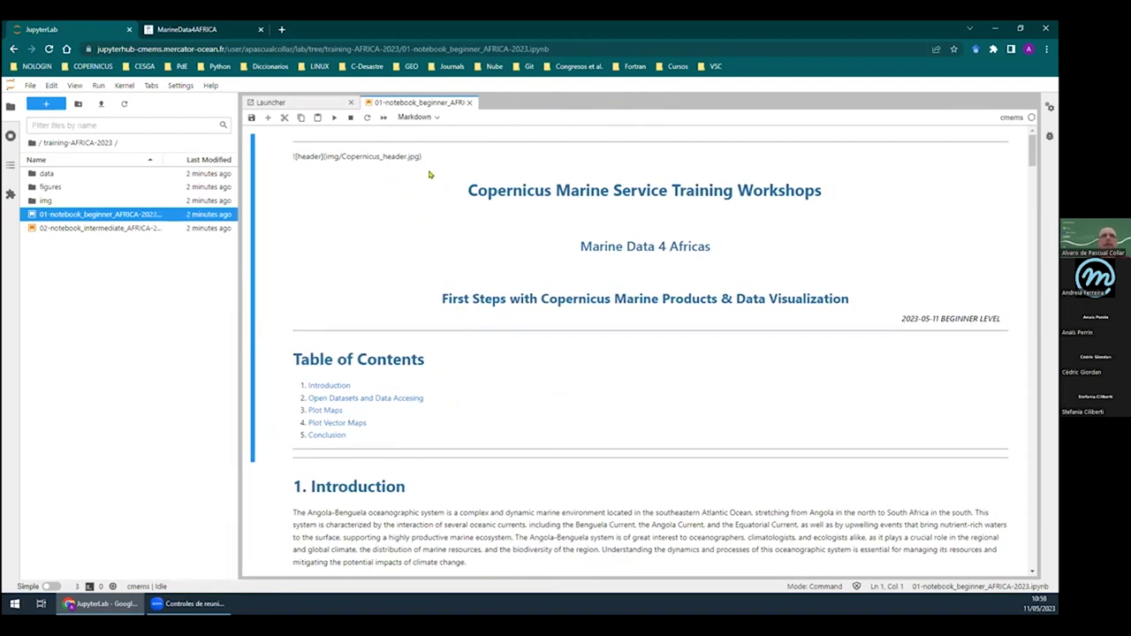
Insert a blank line above the header image in the notebook's title cell, render the cell, and hide the file browser
double_click(817, 155)
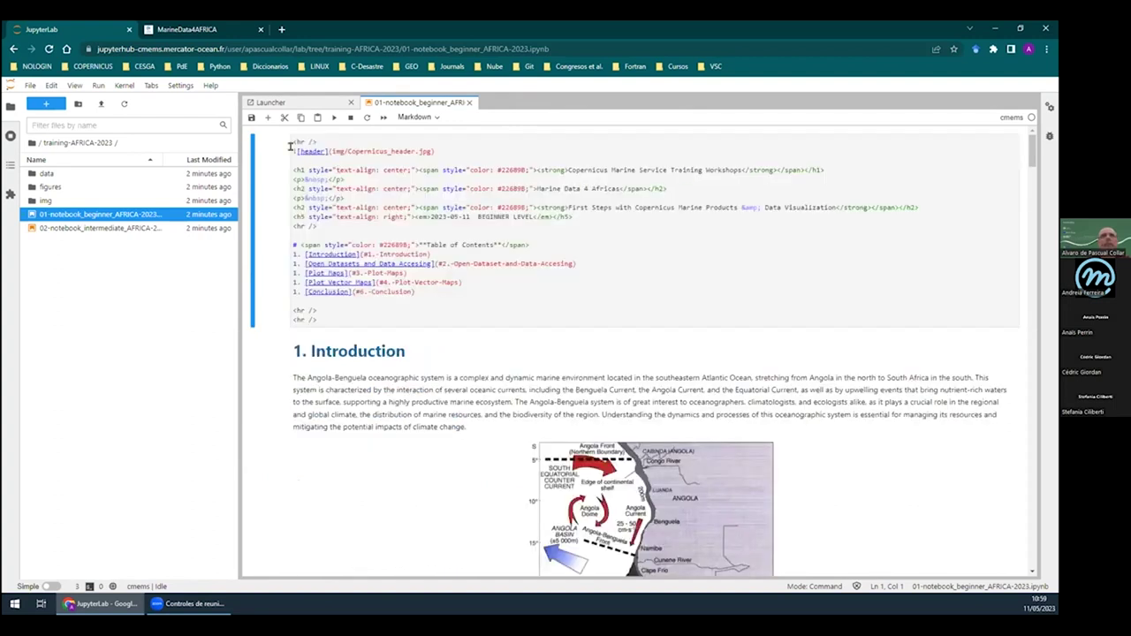
key(Return)
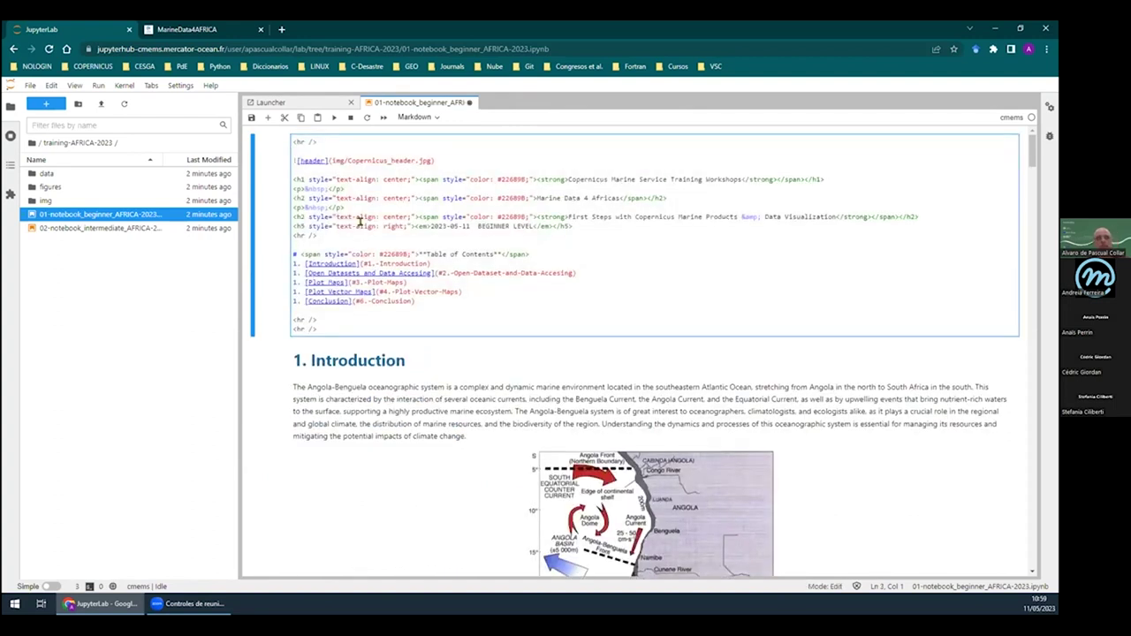
key(ctrl+Return)
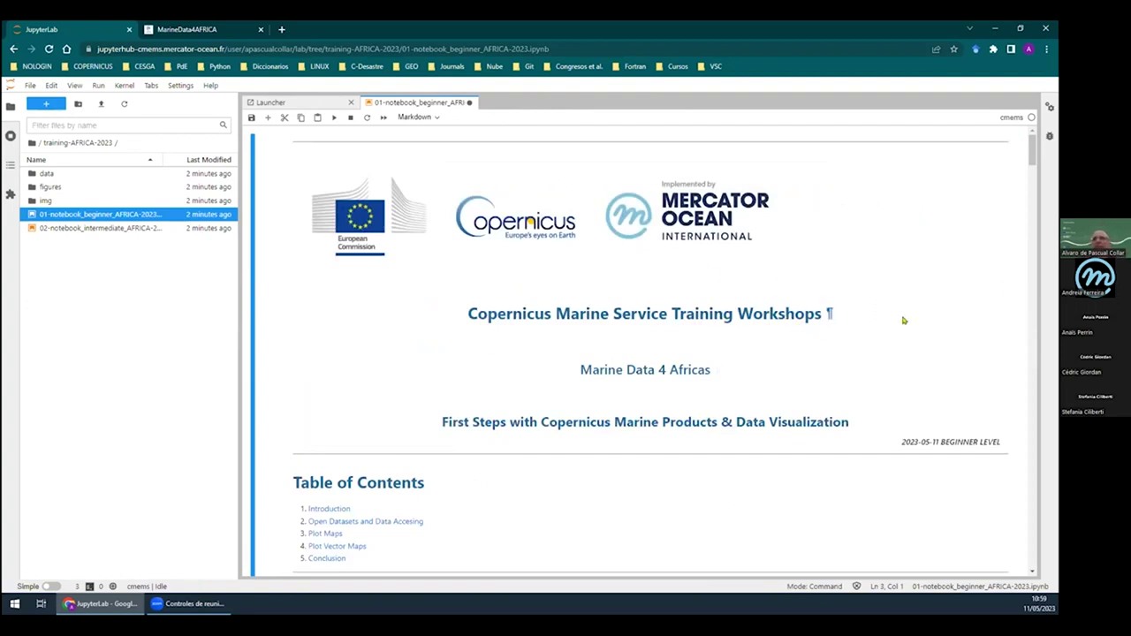
drag(237, 283, 184, 280)
click(9, 106)
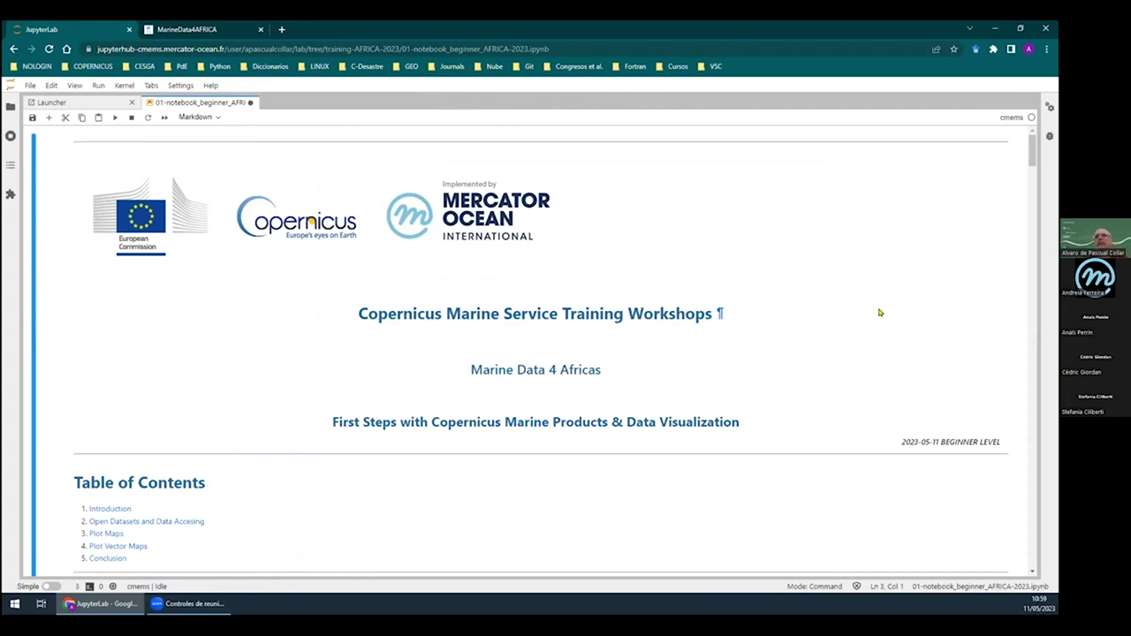
Run the Requested libraries import cell in the Setup section twice
scroll(879, 309, down, 3)
scroll(879, 309, down, 4)
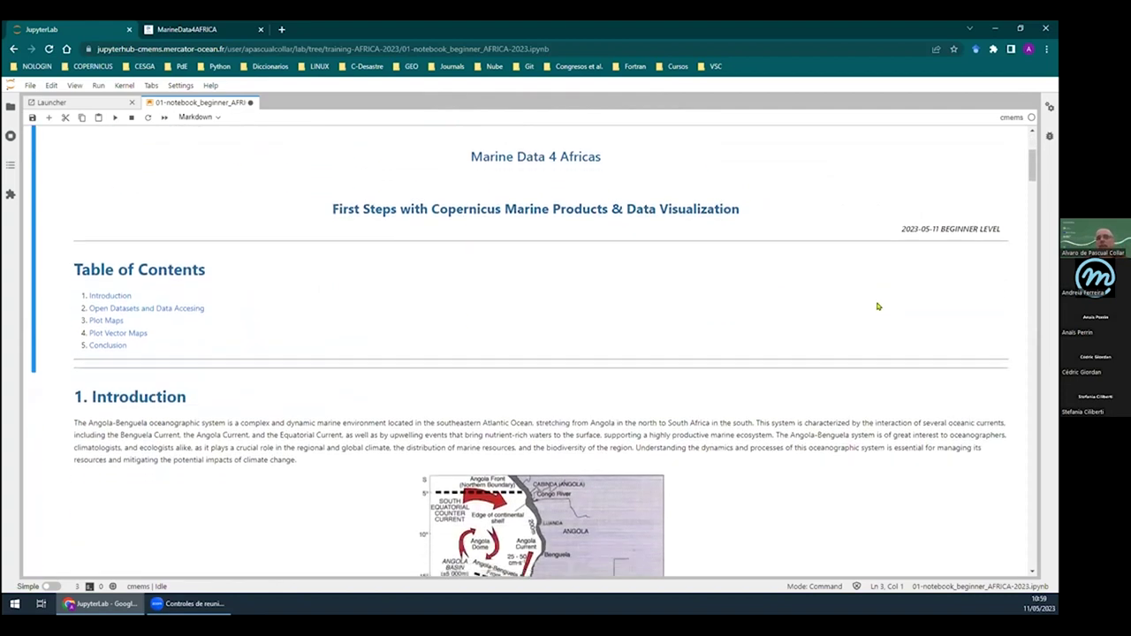
scroll(892, 256, down, 5)
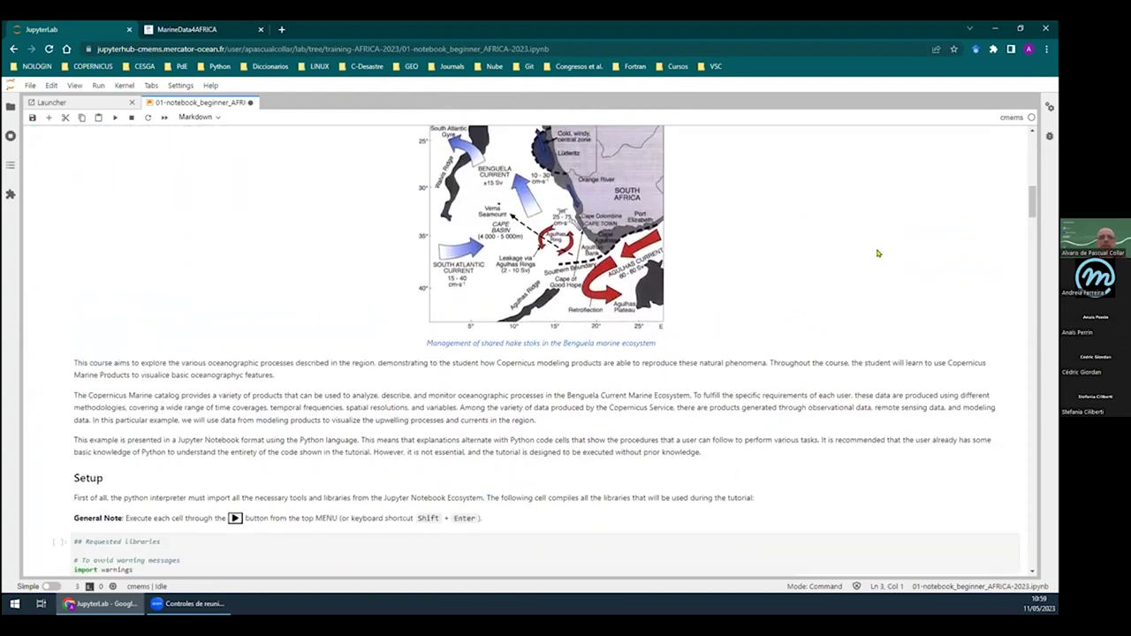
scroll(481, 332, down, 1)
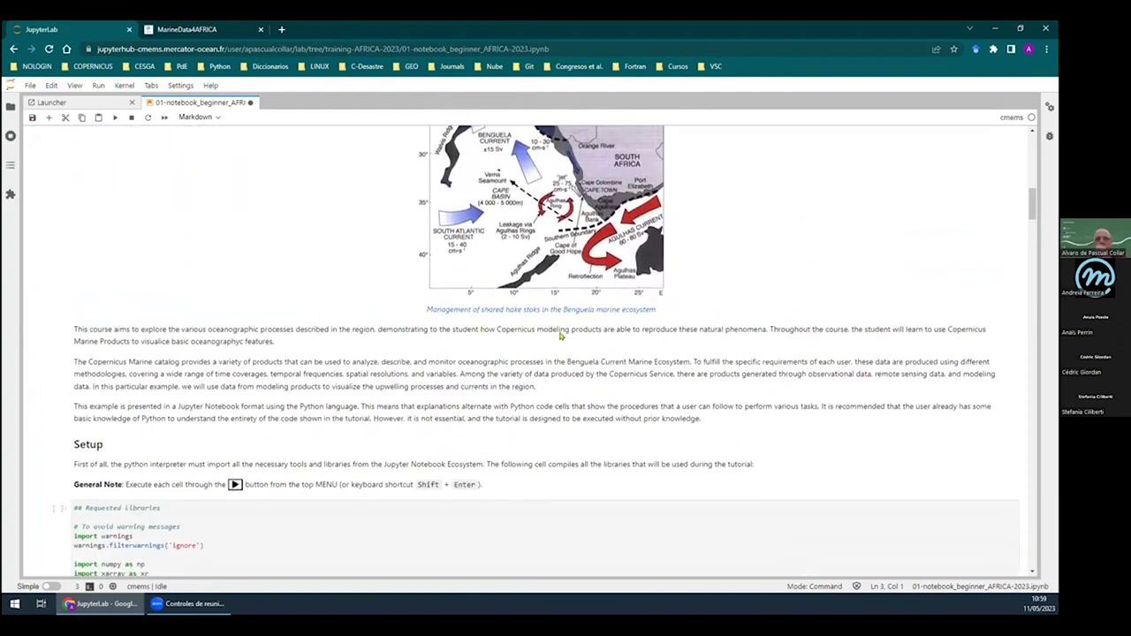
scroll(597, 337, down, 3)
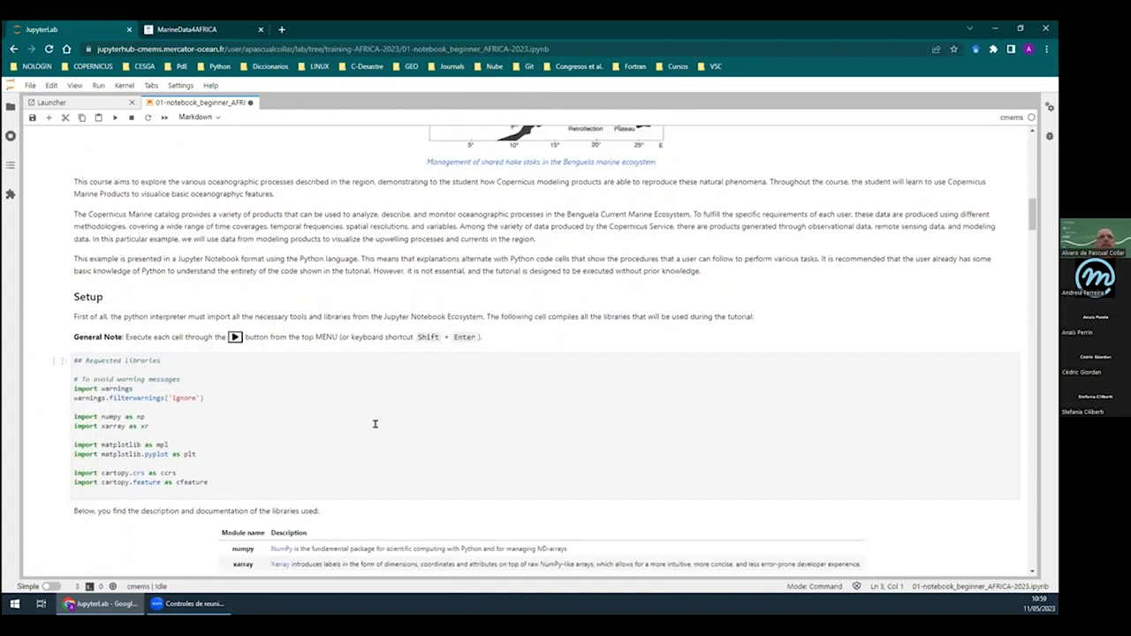
click(339, 373)
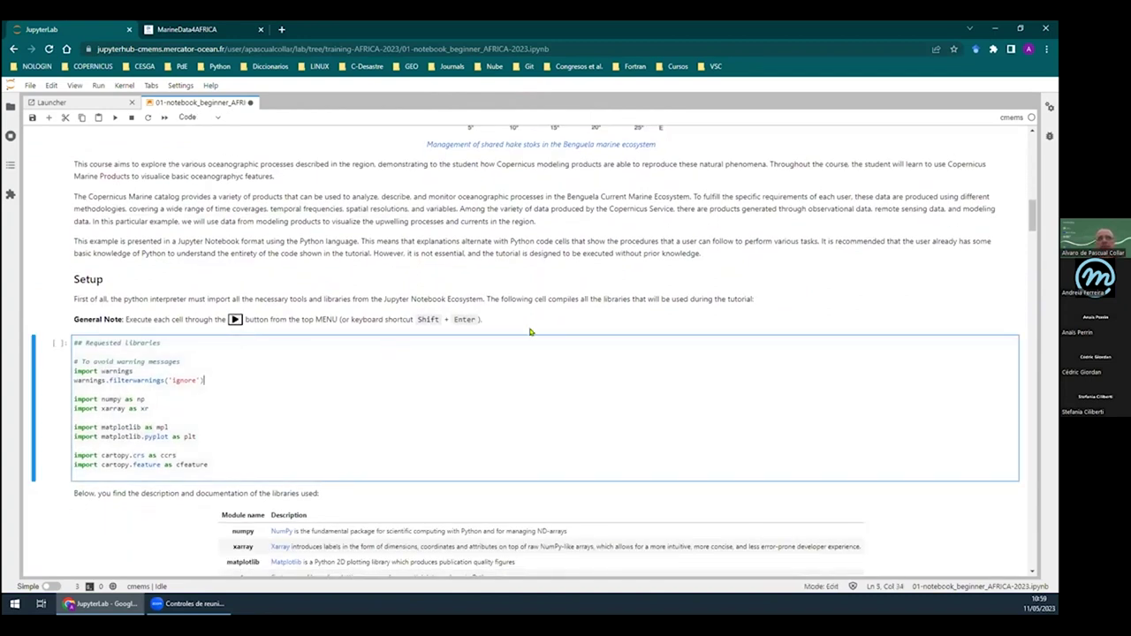
click(367, 389)
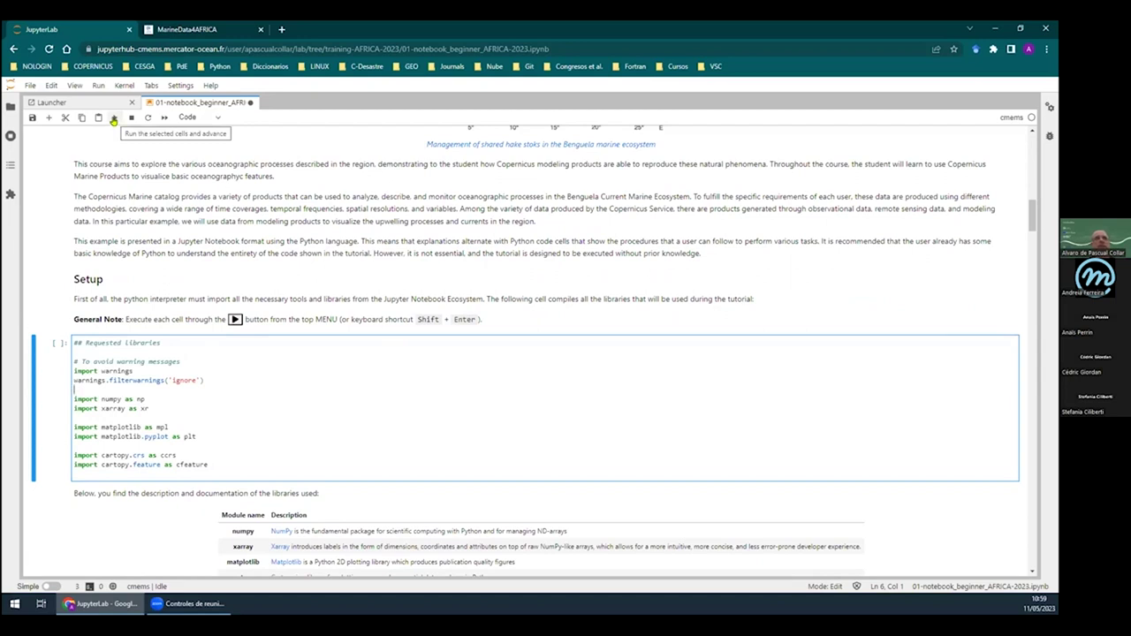
click(113, 118)
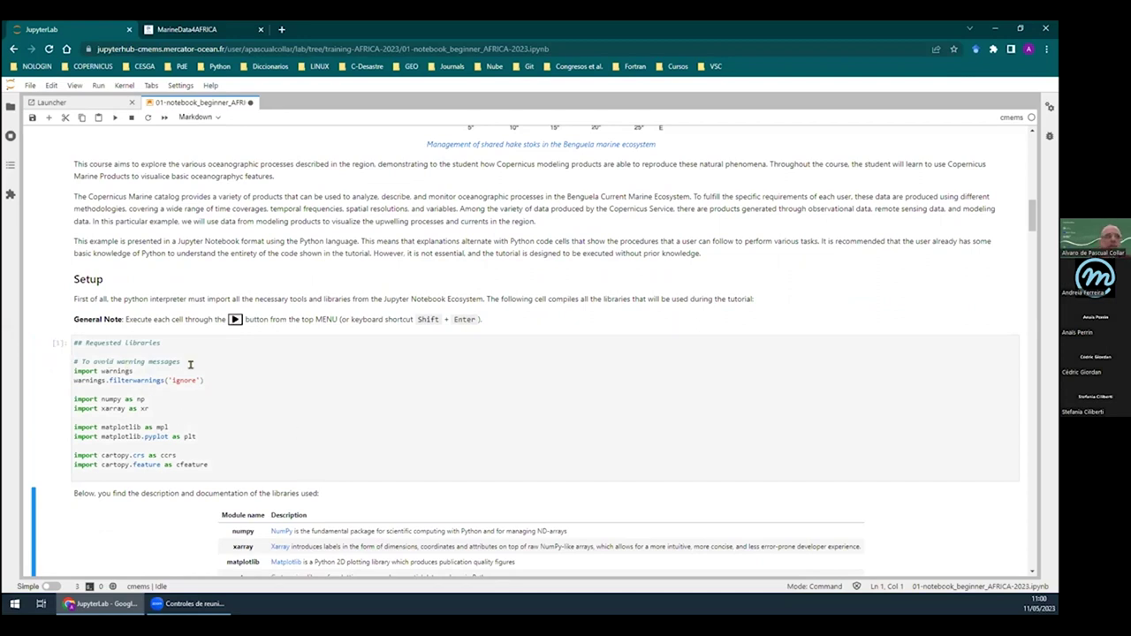
click(275, 383)
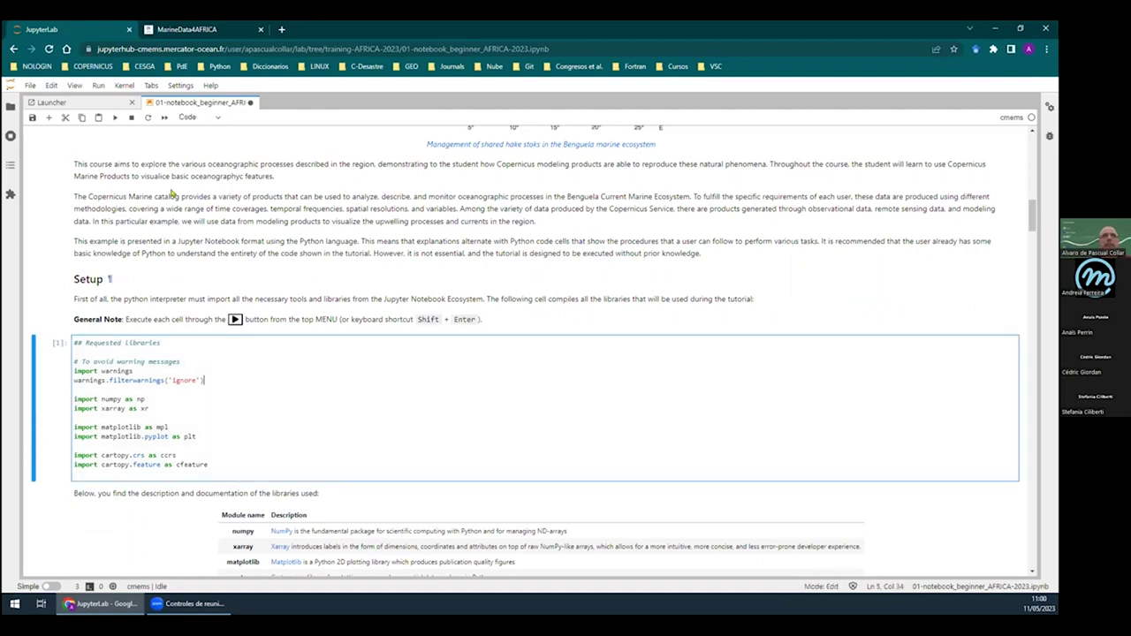
click(114, 119)
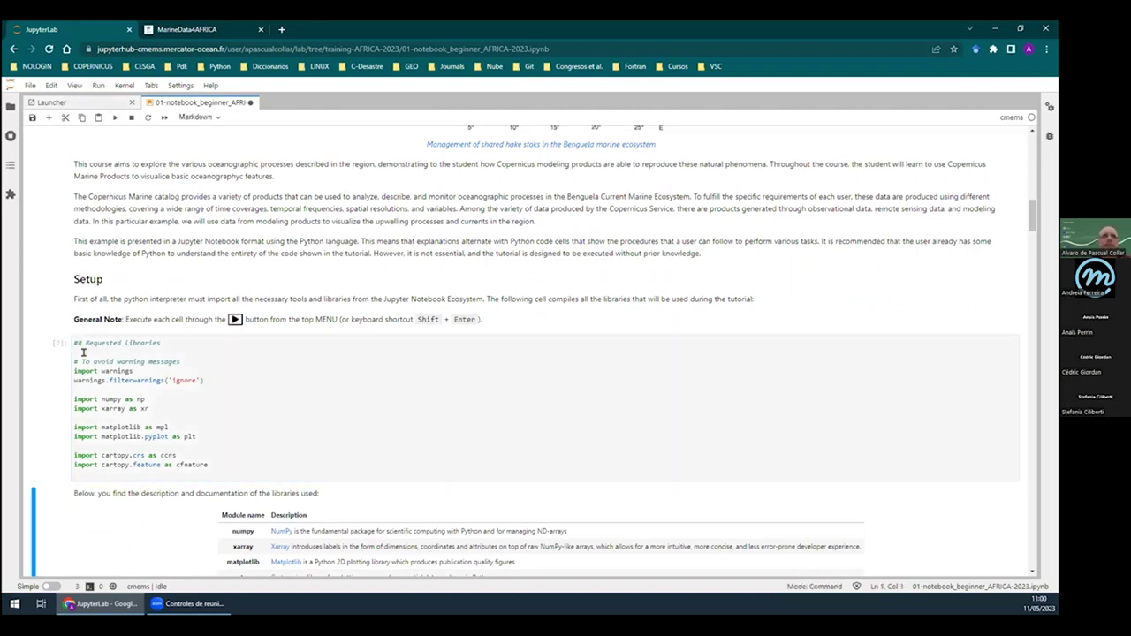
Look through the notebook as far as the Plot Maps section, then examine the Angola-Benguela current map in the Introduction
scroll(436, 345, up, 2)
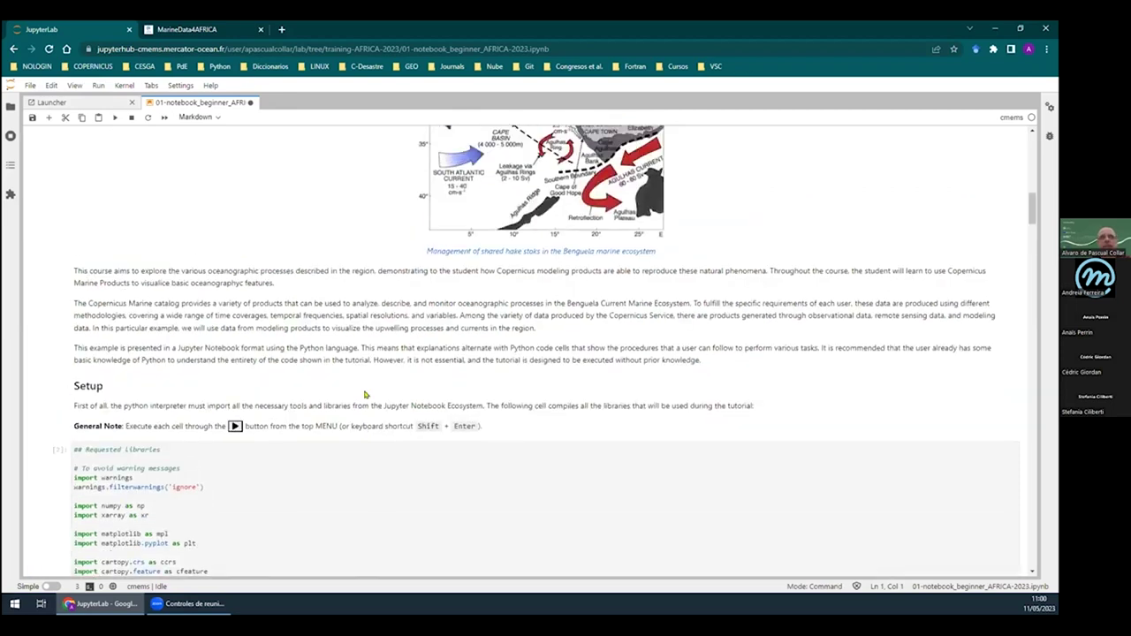
scroll(407, 441, down, 5)
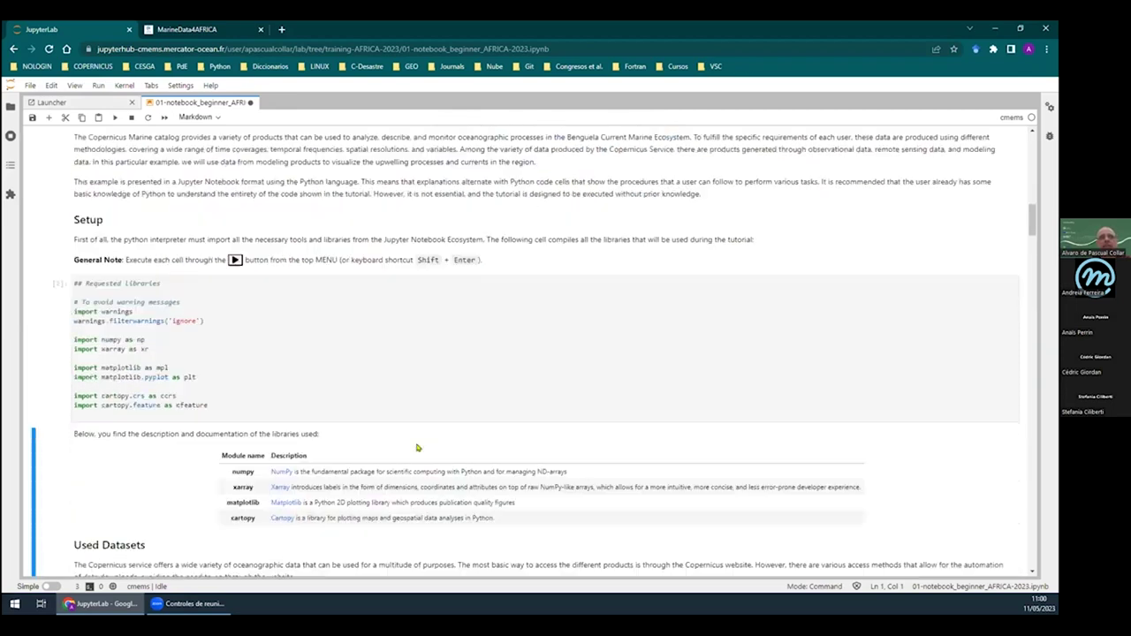
scroll(432, 433, down, 20)
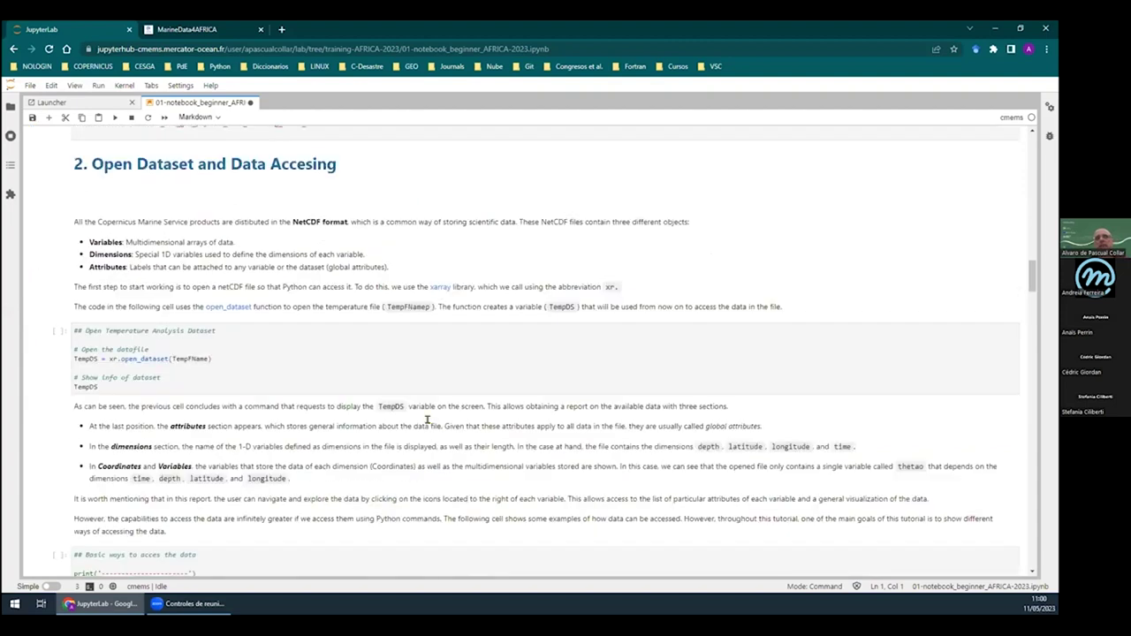
scroll(428, 425, down, 7)
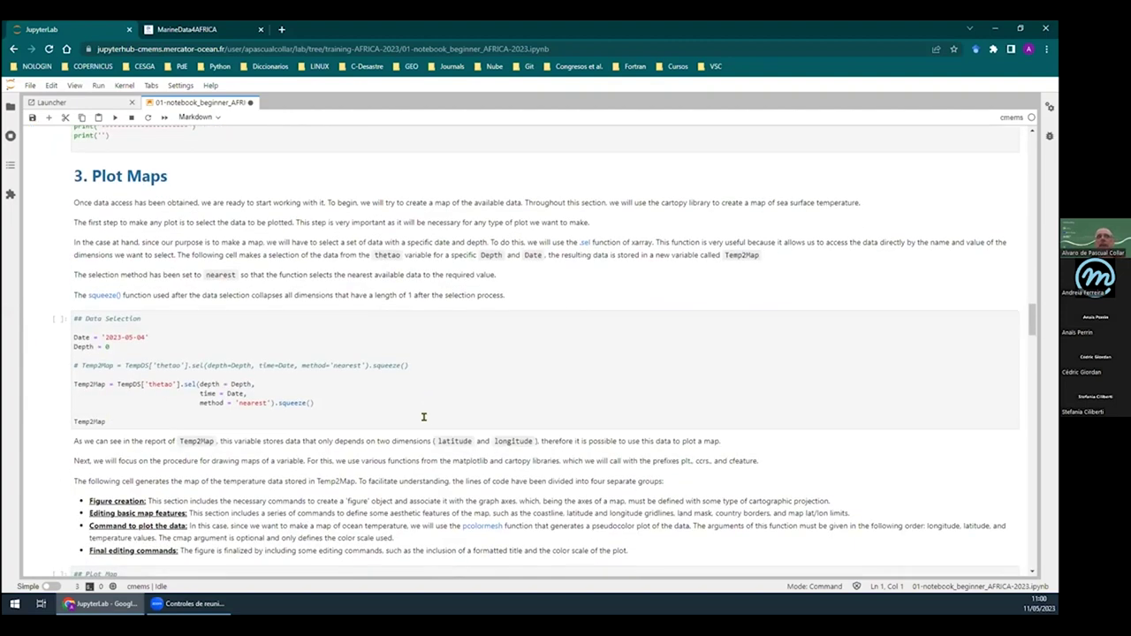
scroll(451, 414, down, 3)
scroll(451, 416, up, 10)
scroll(452, 417, up, 20)
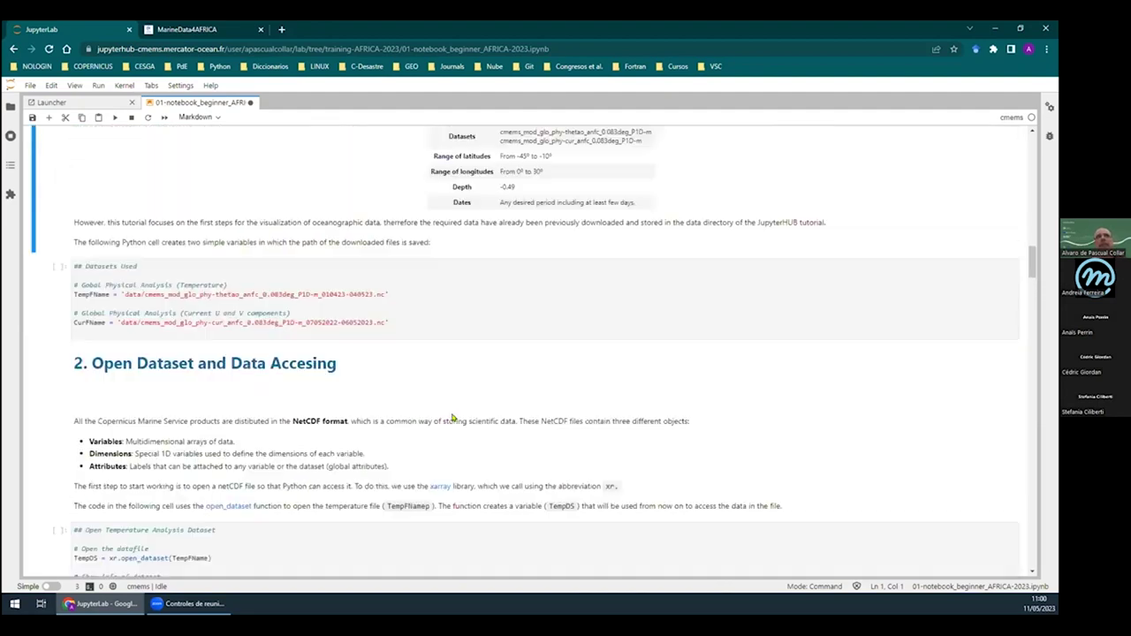
scroll(452, 417, up, 15)
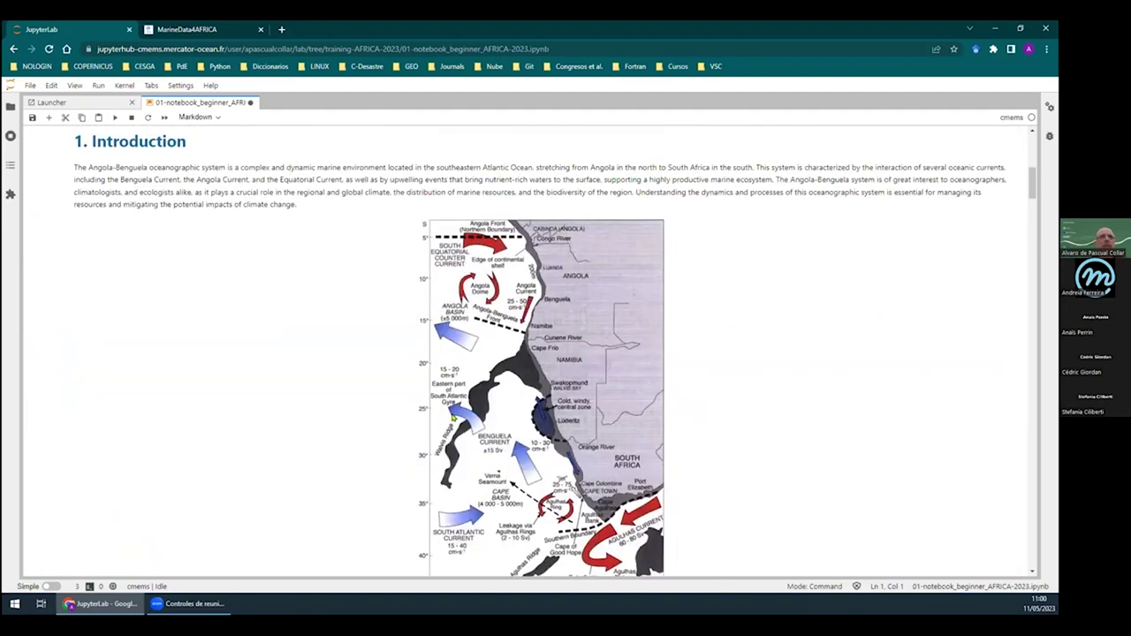
scroll(451, 417, down, 4)
scroll(451, 417, down, 3)
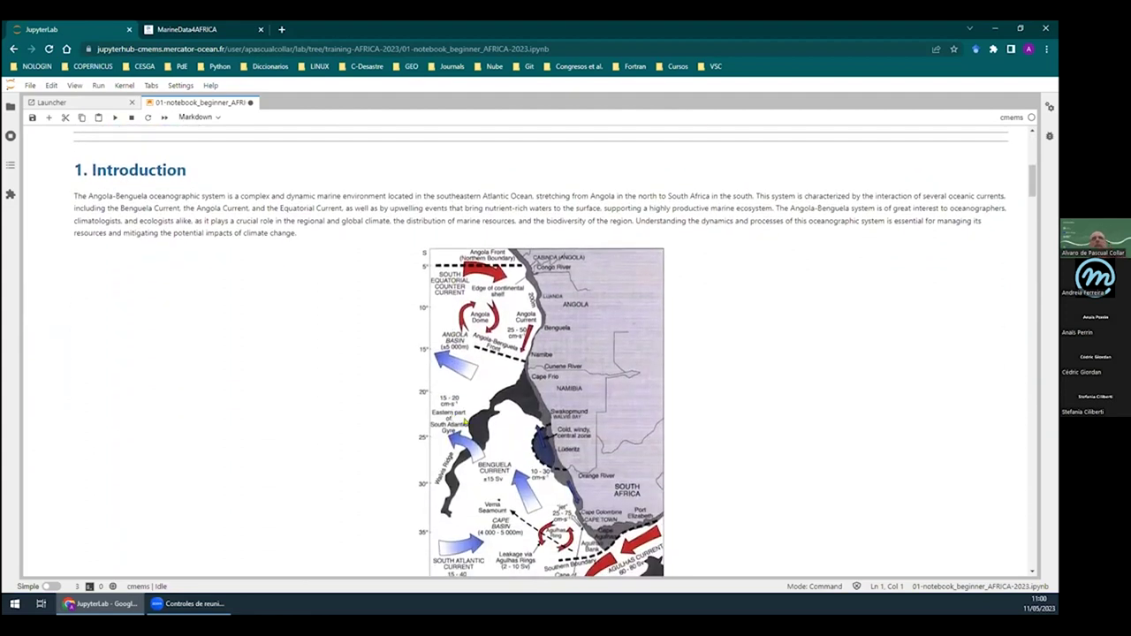
scroll(469, 407, down, 1)
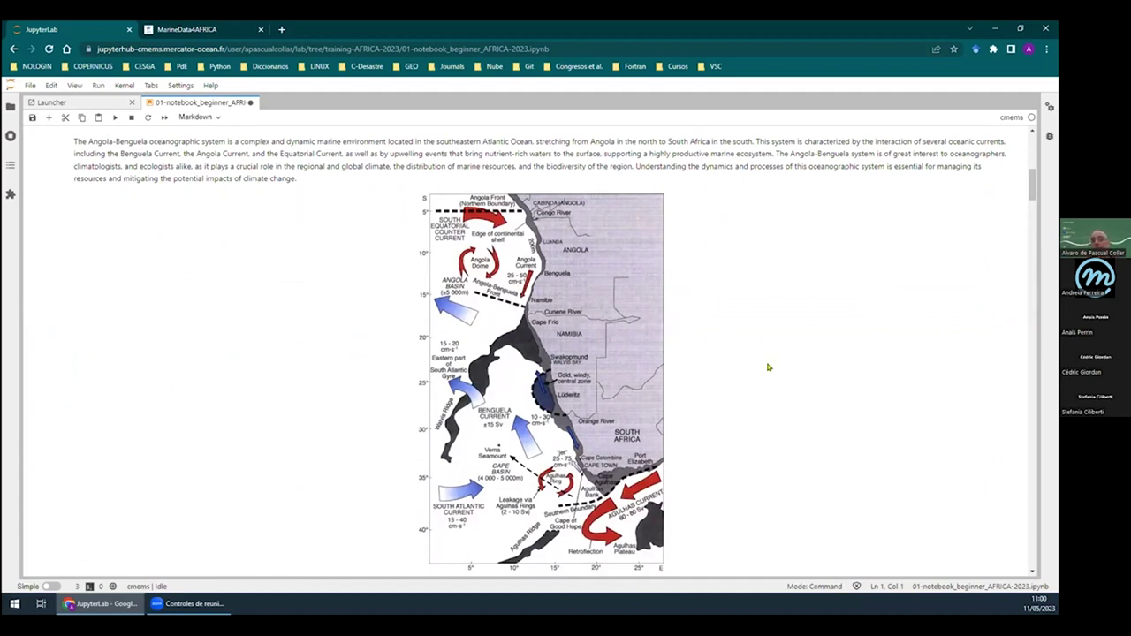
scroll(769, 369, down, 1)
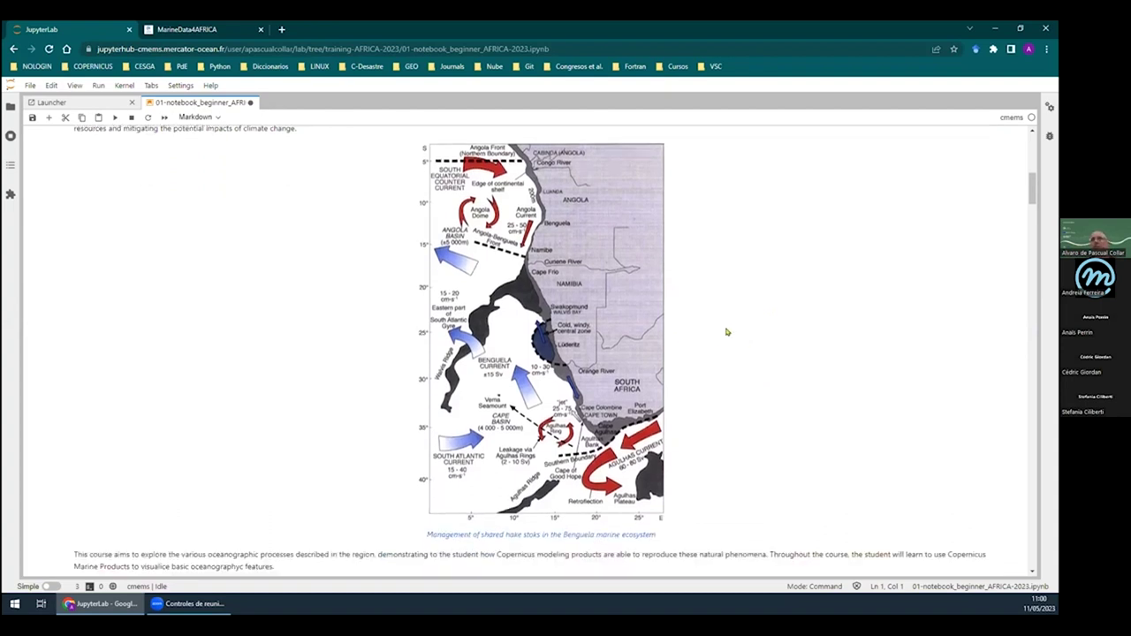
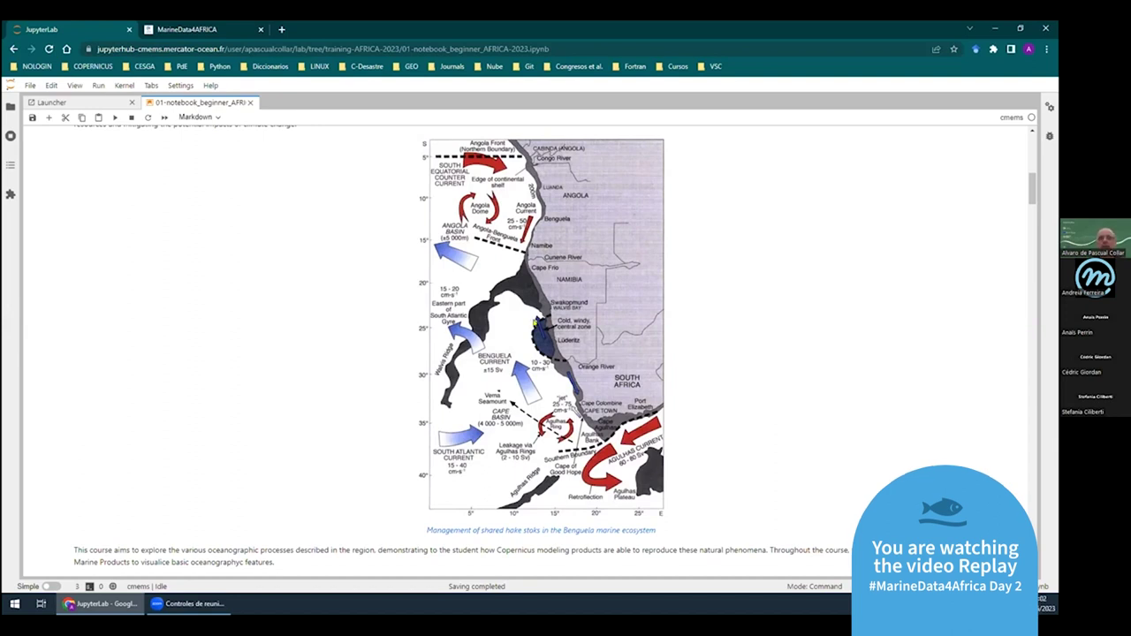
Rerun the Requested libraries cell in the Setup section
scroll(825, 267, down, 2)
scroll(825, 266, down, 3)
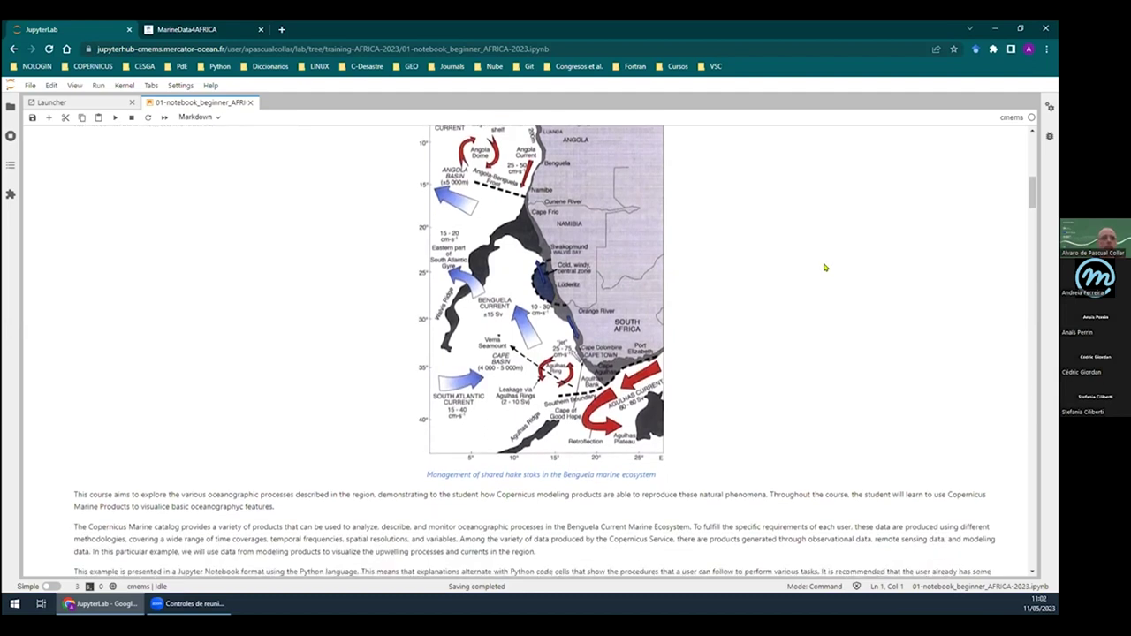
scroll(824, 267, down, 2)
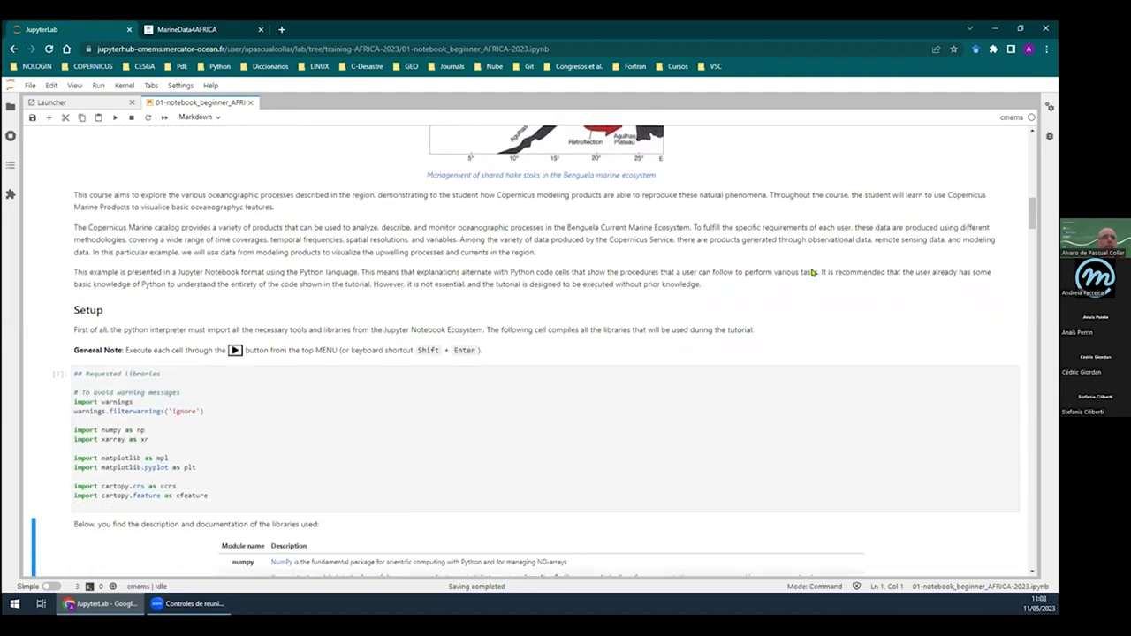
click(480, 336)
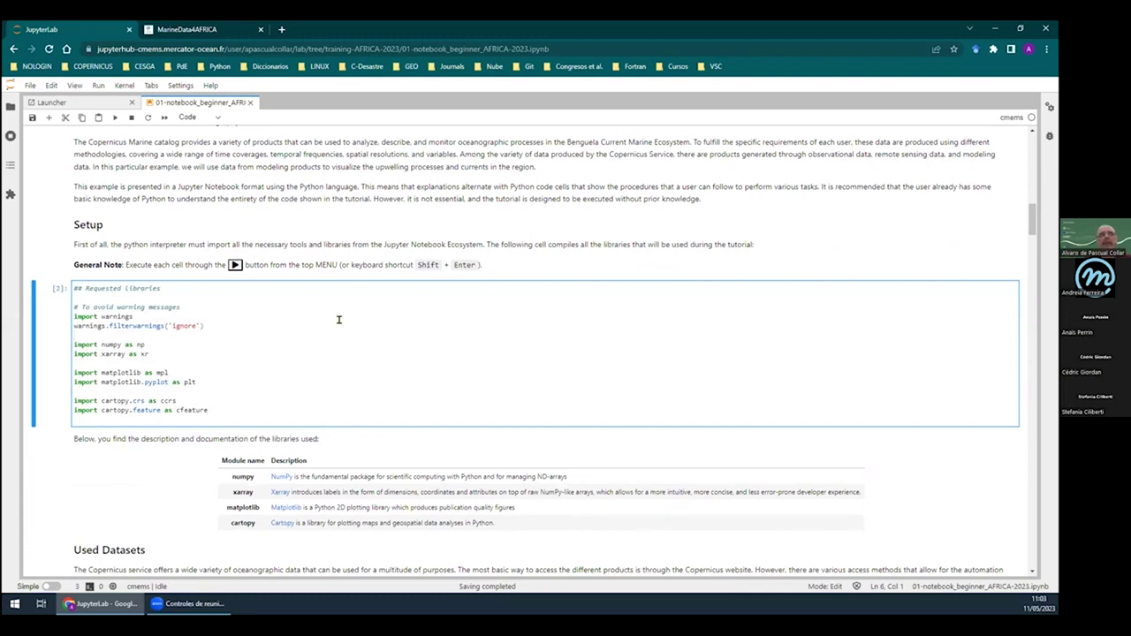
click(114, 117)
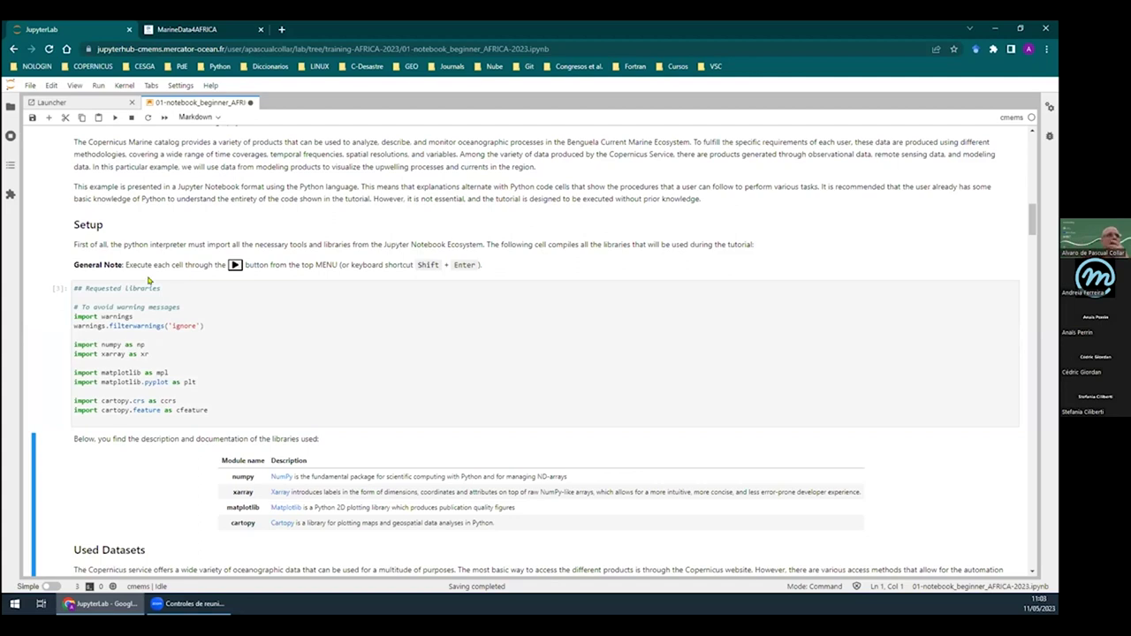
Insert a code cell between the Setup text and the Requested libraries cell, enter 2 + 3, and run it
click(205, 246)
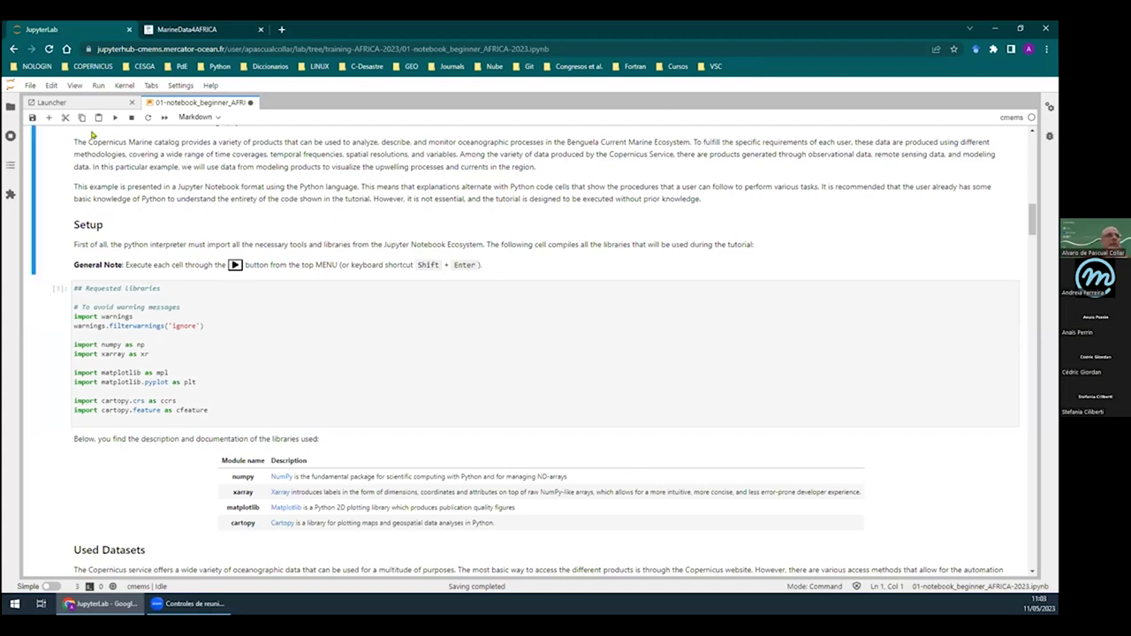
click(49, 118)
click(176, 286)
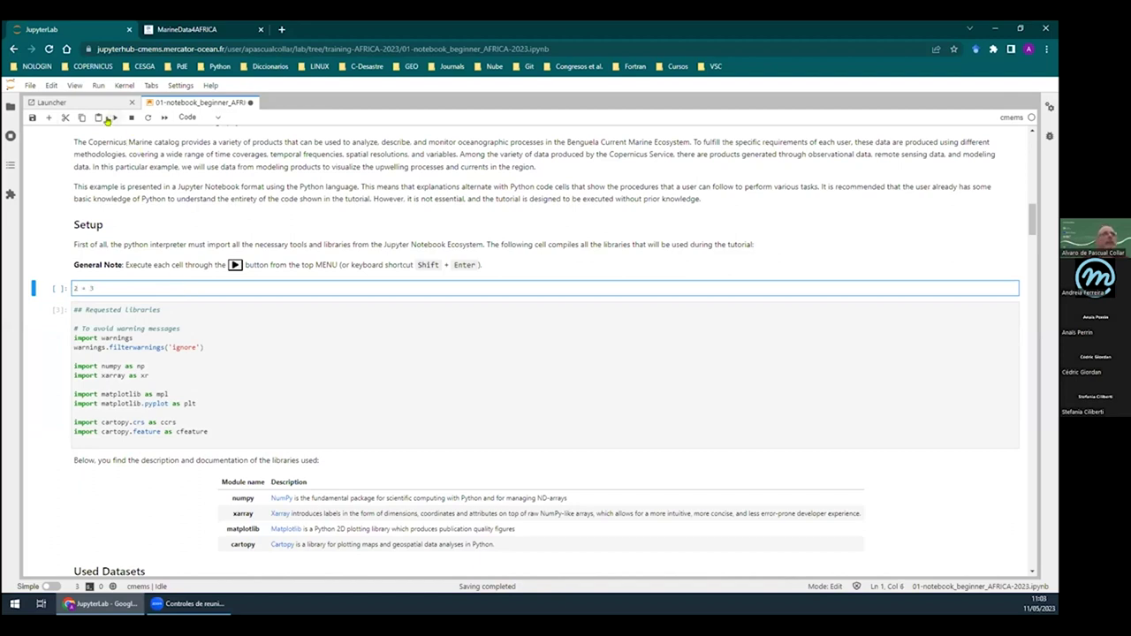
click(114, 117)
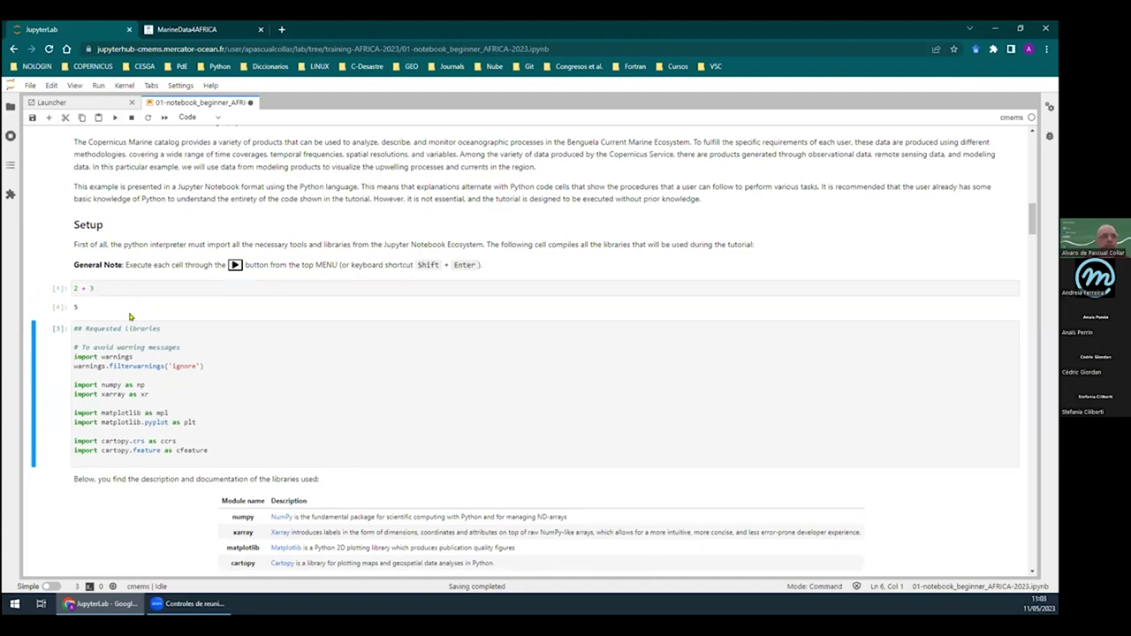
Replace the new cell's content with Number = 6 and run it
click(107, 286)
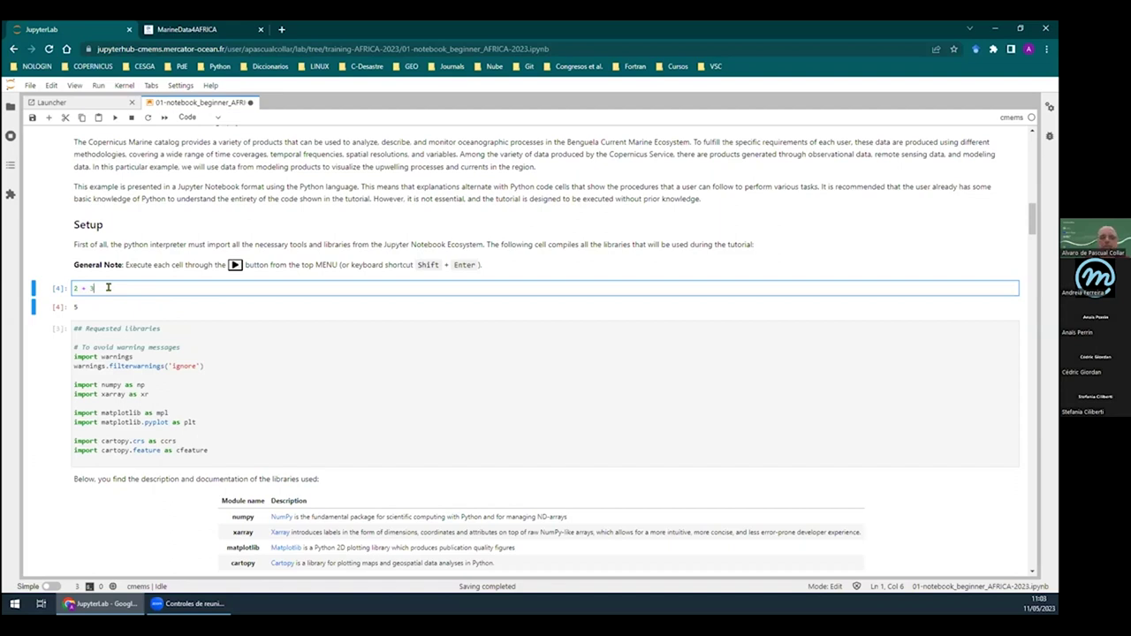
text(Number = 6)
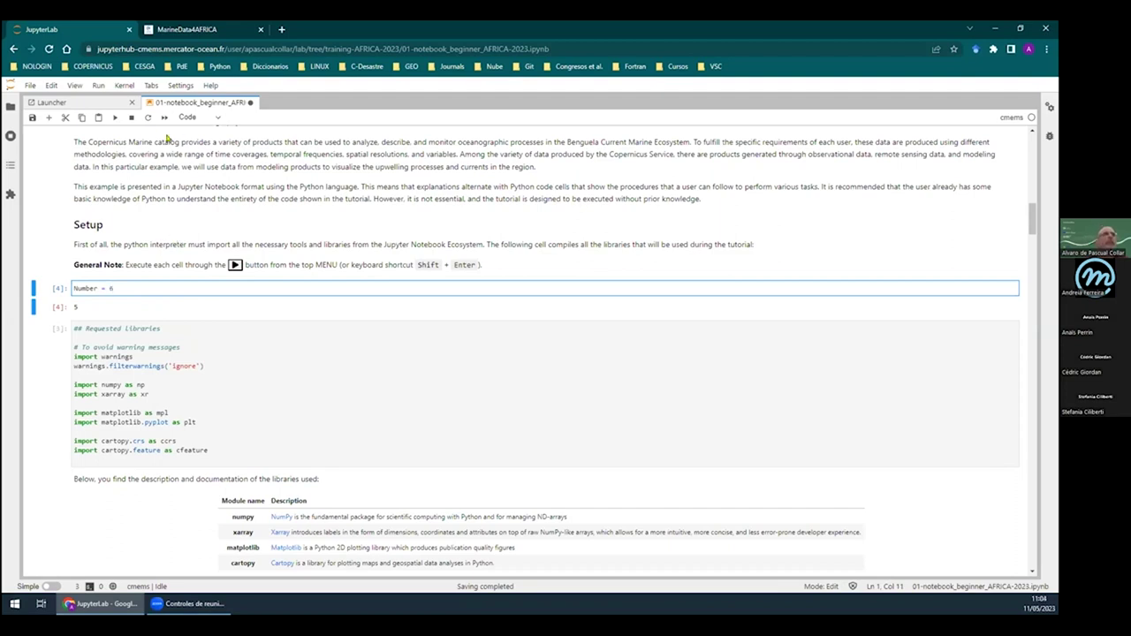
click(114, 117)
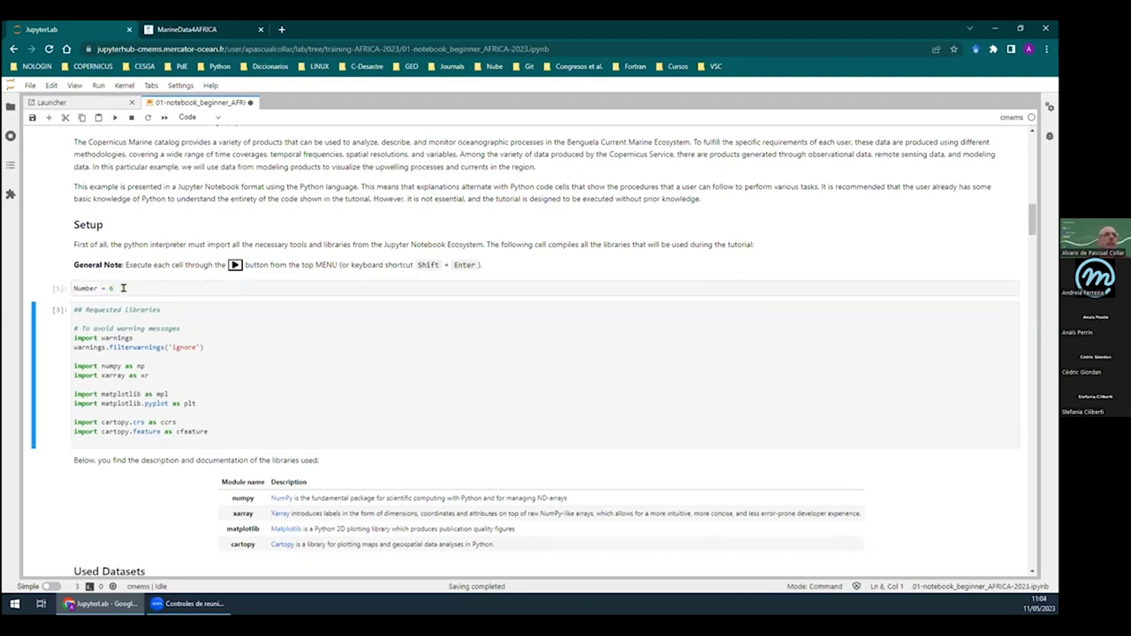
Add print(Number) as a second line in the Number = 6 cell
key(Up)
key(Return)
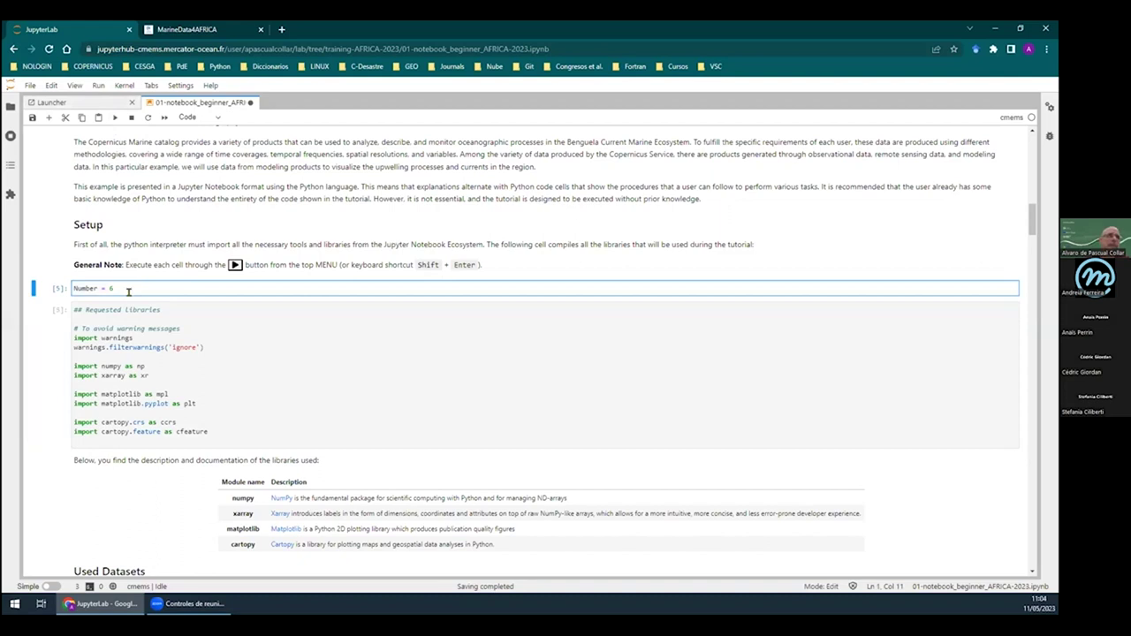
key(Return)
text(print(Number)
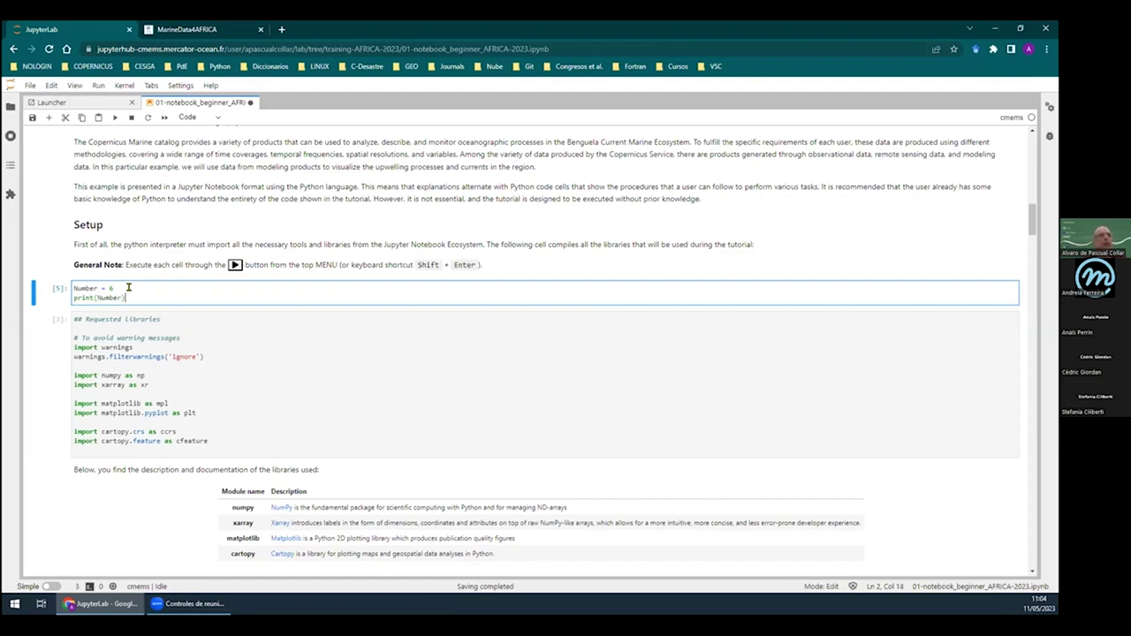
Run the Number = 6 cell with its print line, replace that line with Number + 2, and run the cell again
click(114, 118)
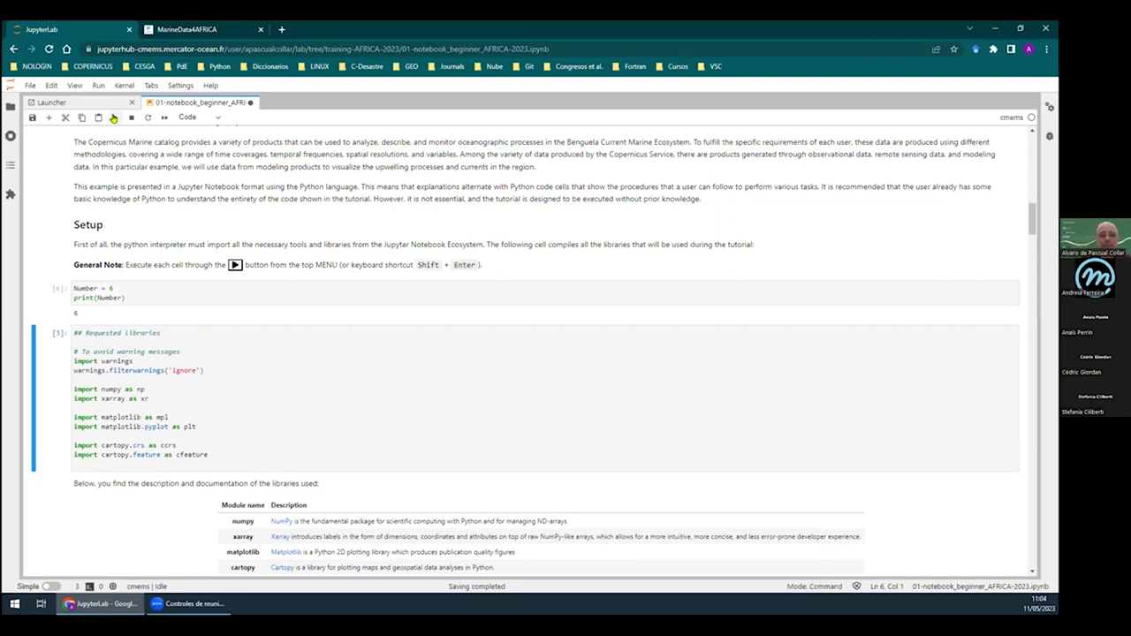
click(152, 296)
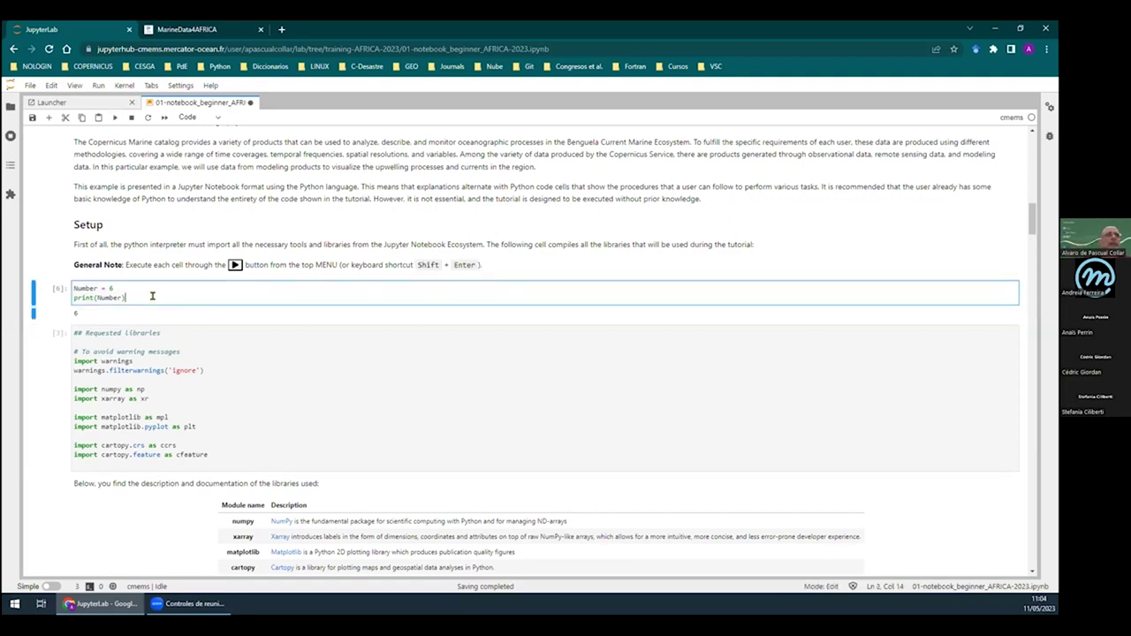
key(BackSpace)
key(BackSpace)
key(BackSpace)
key(BackSpace)
key(BackSpace)
key(BackSpace)
key(BackSpace)
key(BackSpace)
key(BackSpace)
key(BackSpace)
key(BackSpace)
key(BackSpace)
text(Number = 2)
key(Return)
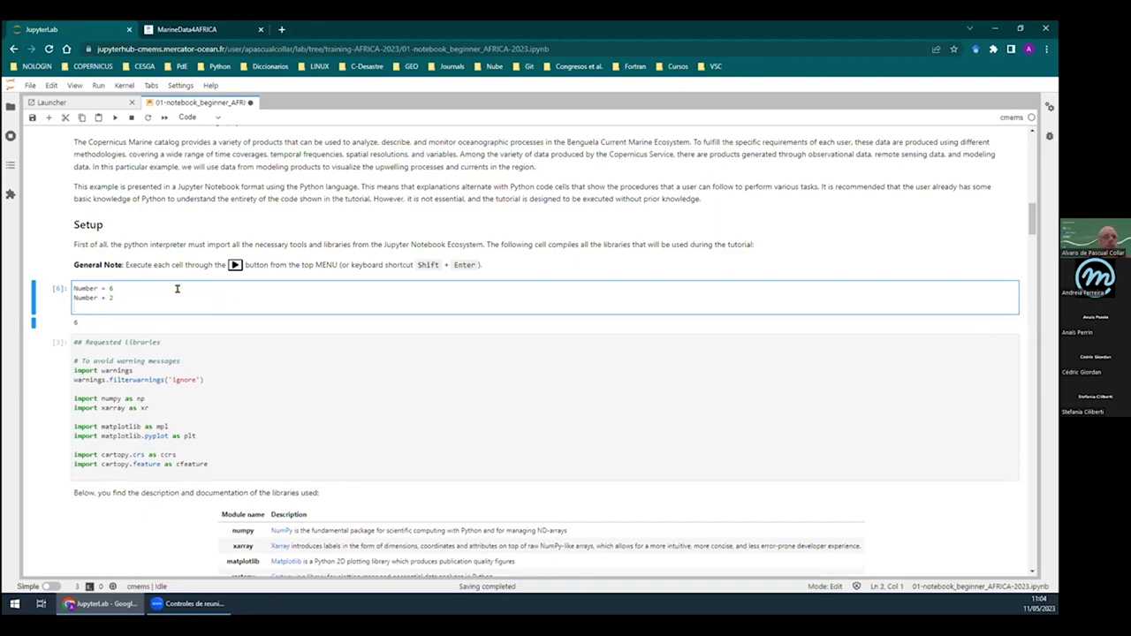
click(118, 117)
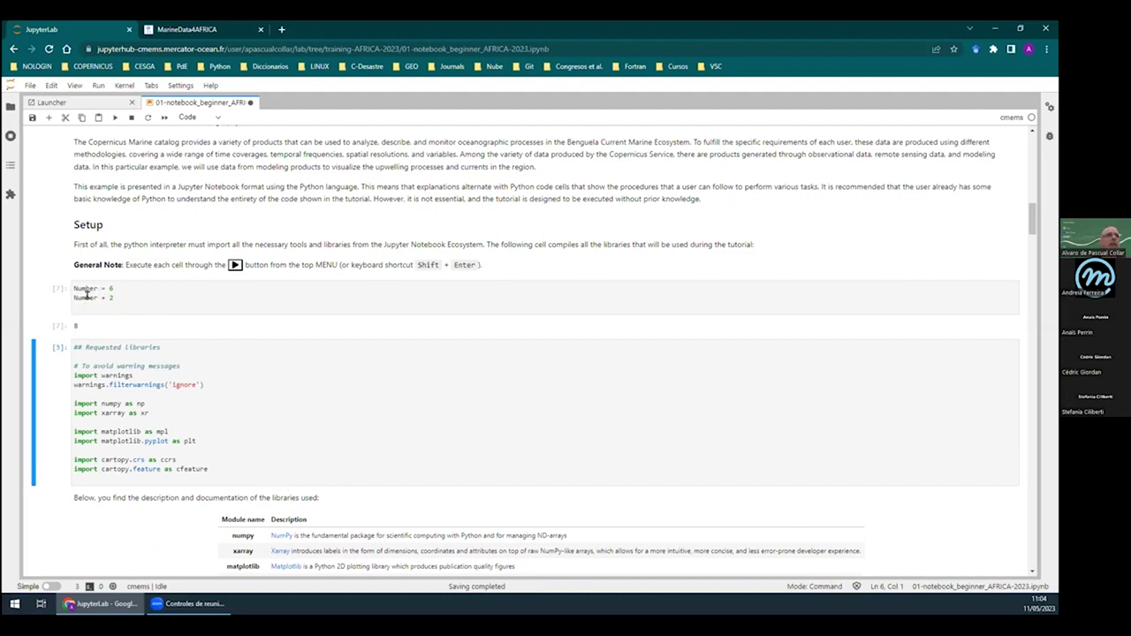
Delete the Number = 6 test cell above the Requested libraries cell
click(41, 301)
right_click(41, 304)
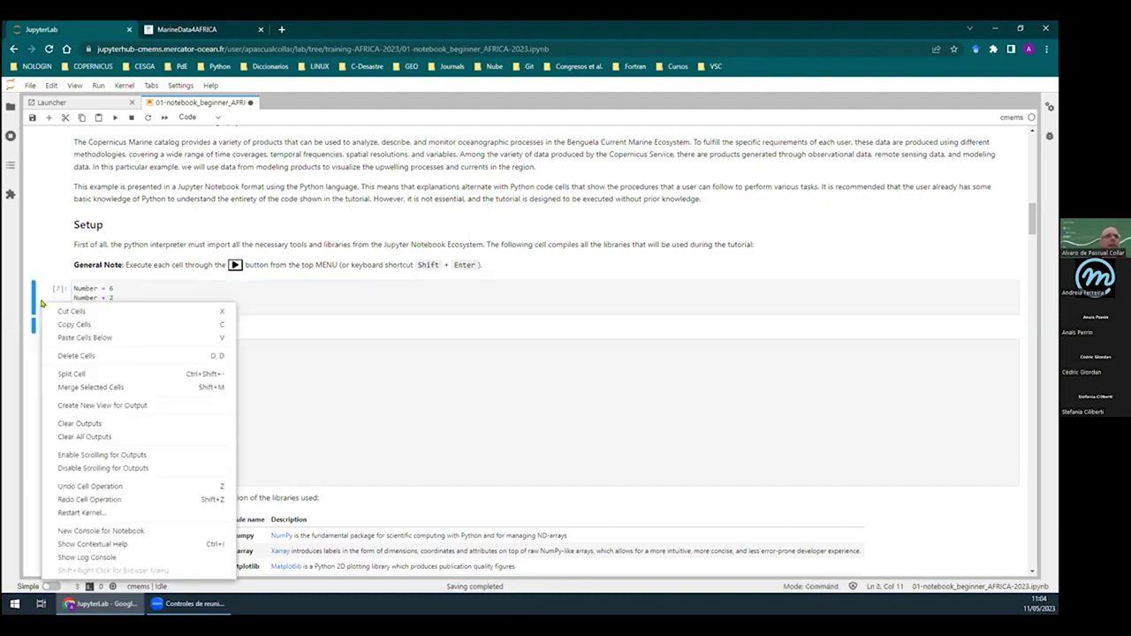
click(335, 290)
click(275, 304)
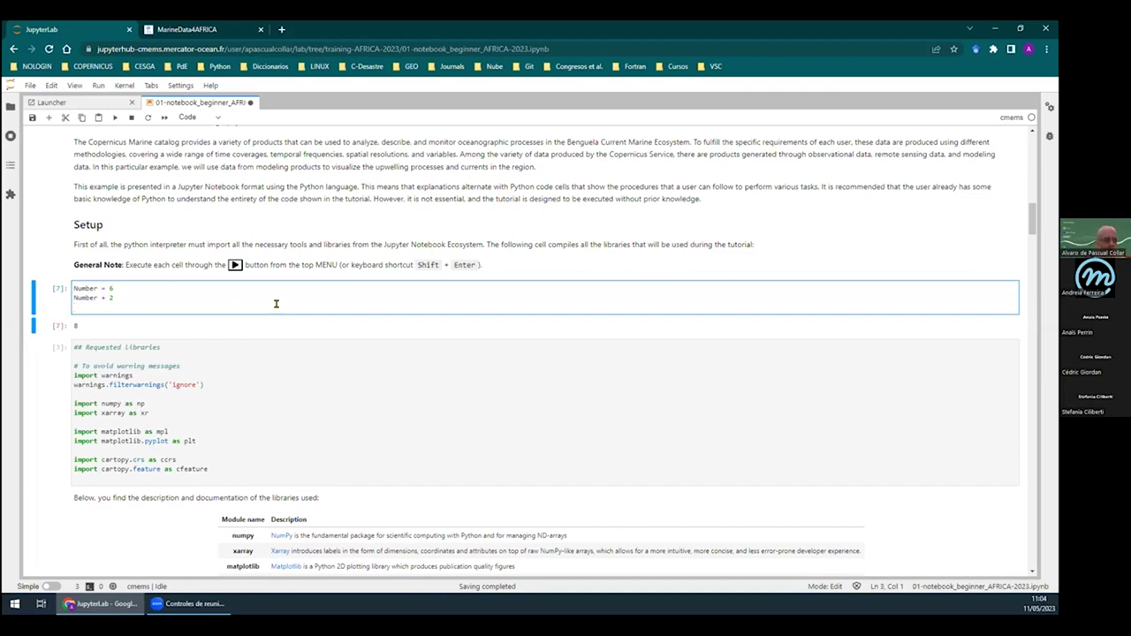
click(44, 301)
right_click(46, 303)
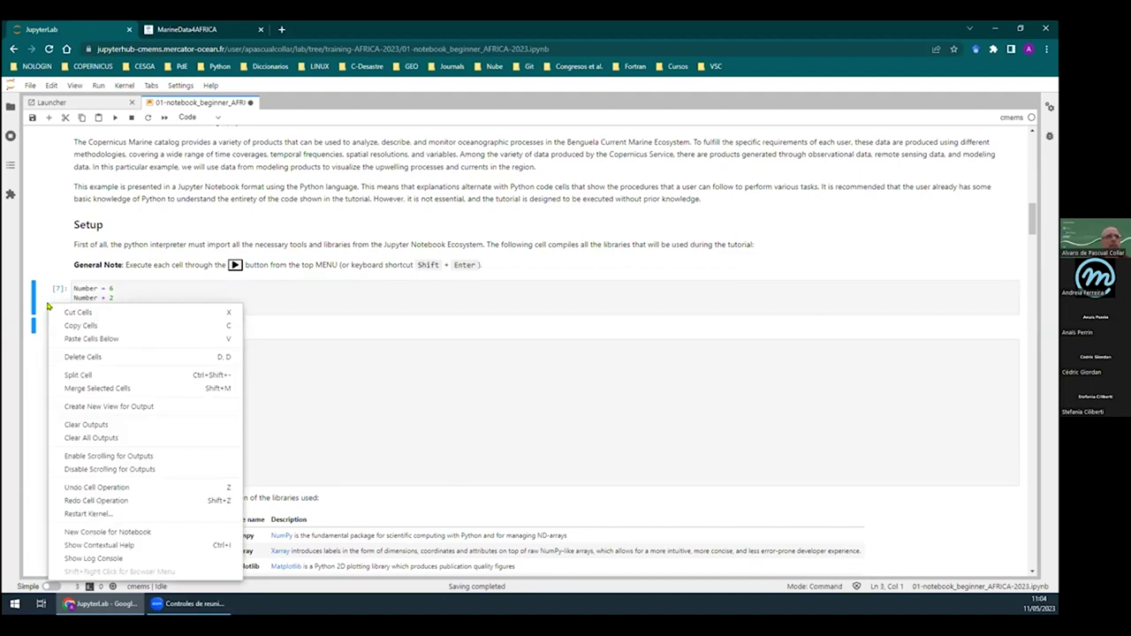
click(95, 358)
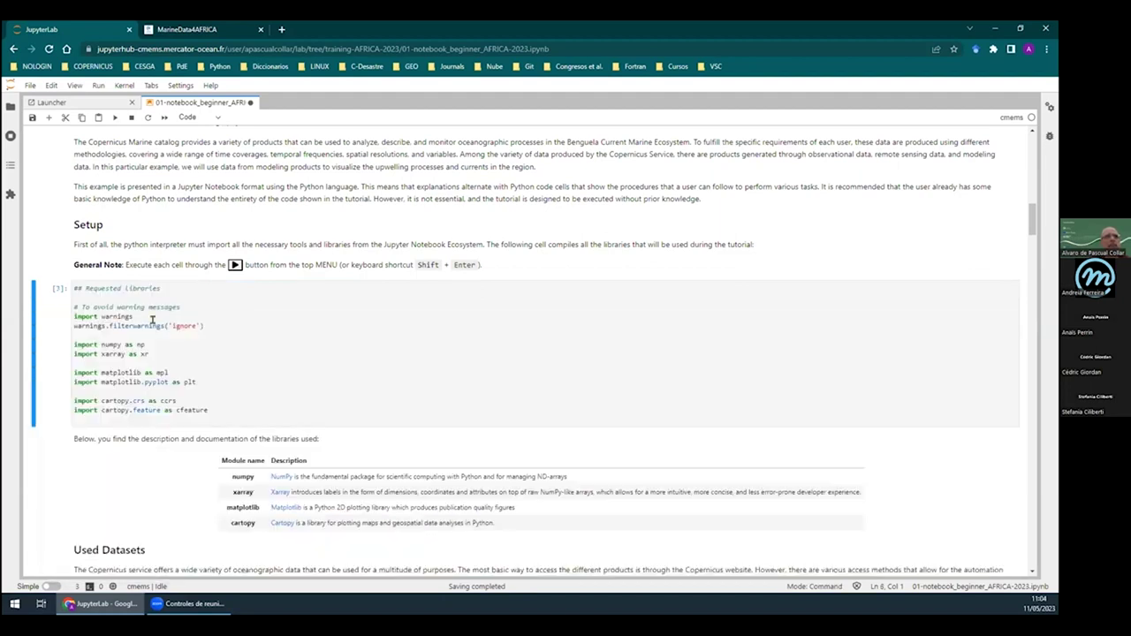
Highlight all the code from import warnings to the last cartopy import in the Requested libraries cell
click(304, 373)
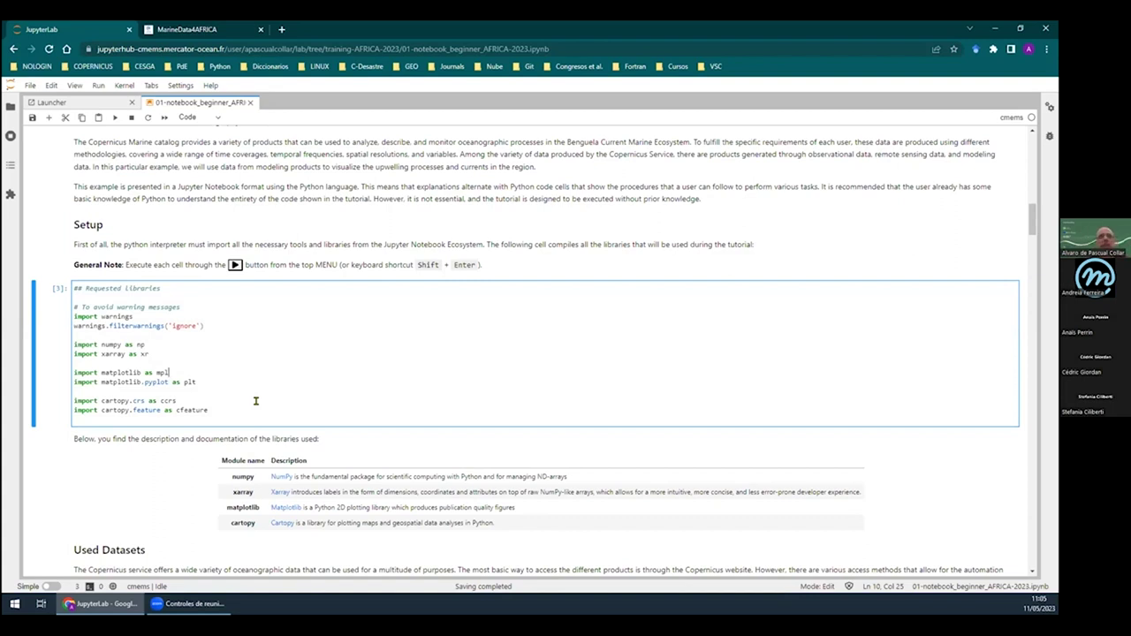
click(263, 391)
scroll(280, 371, down, 1)
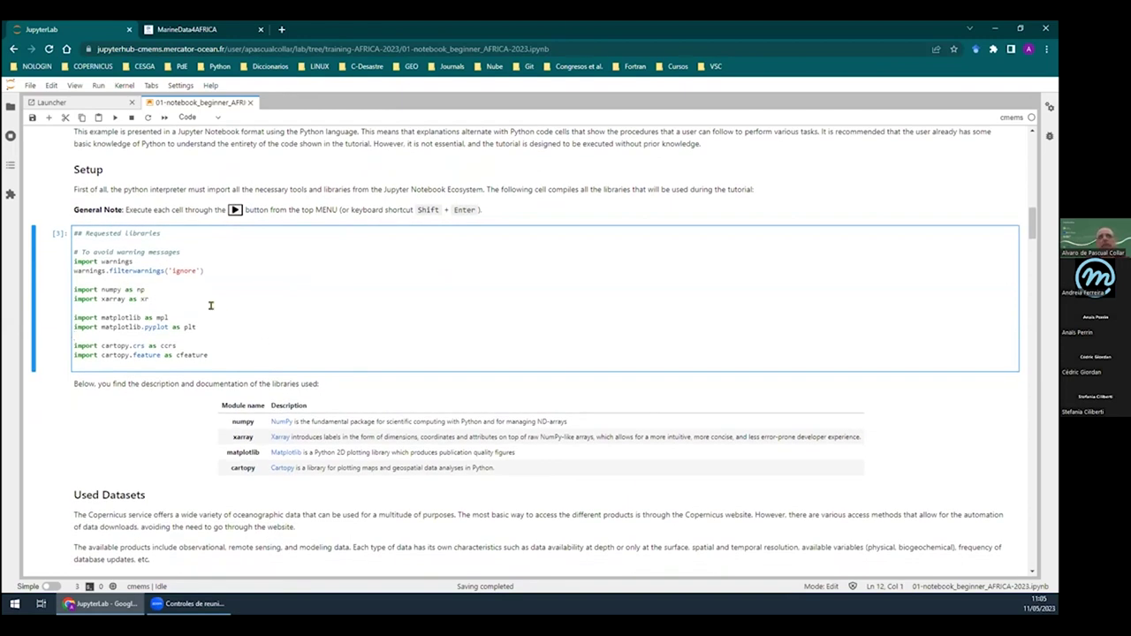
drag(222, 357, 55, 263)
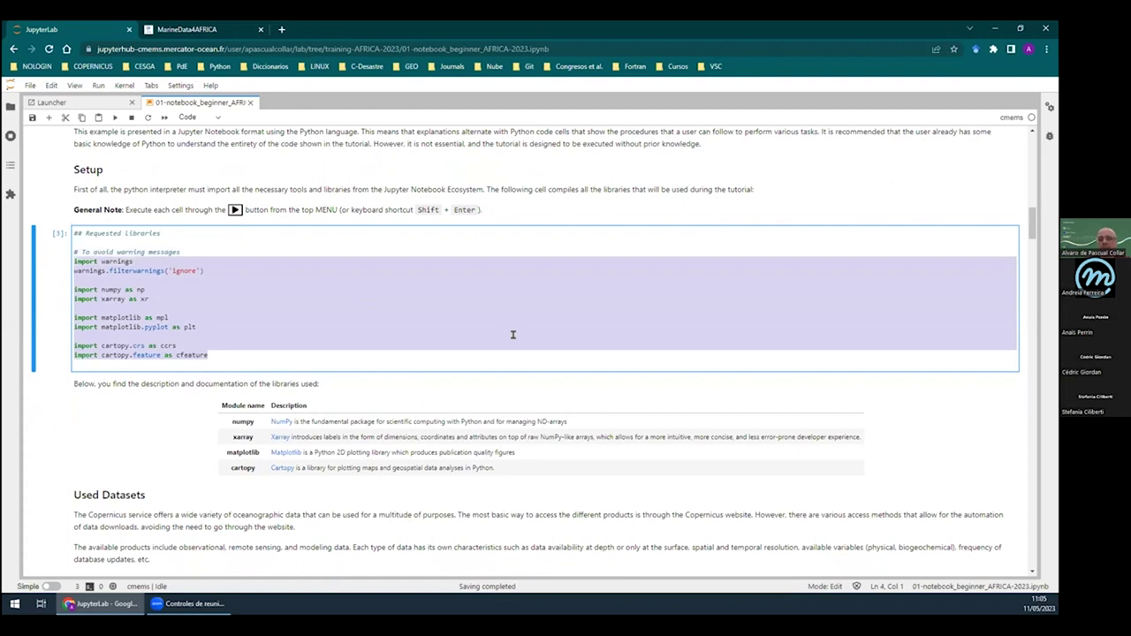
click(480, 350)
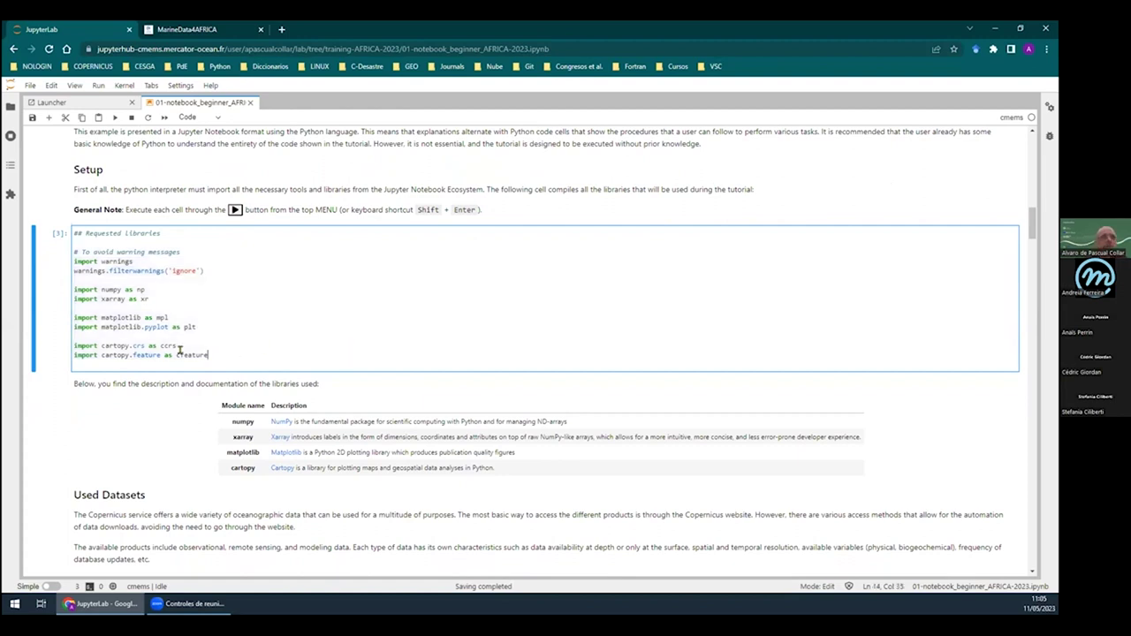
drag(208, 353, 54, 261)
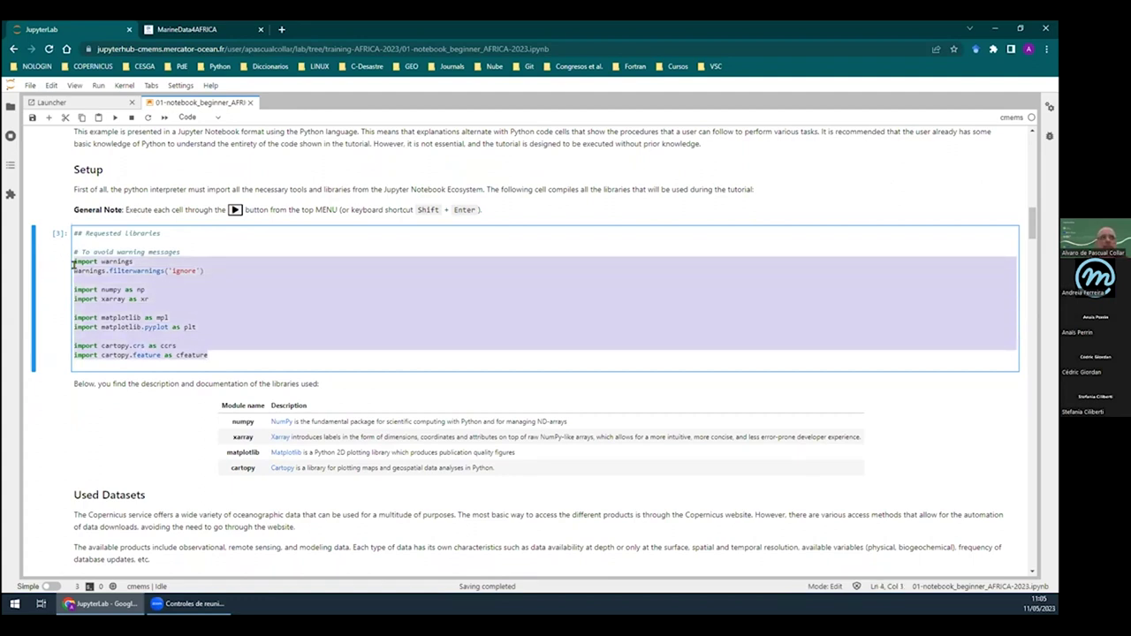
click(281, 331)
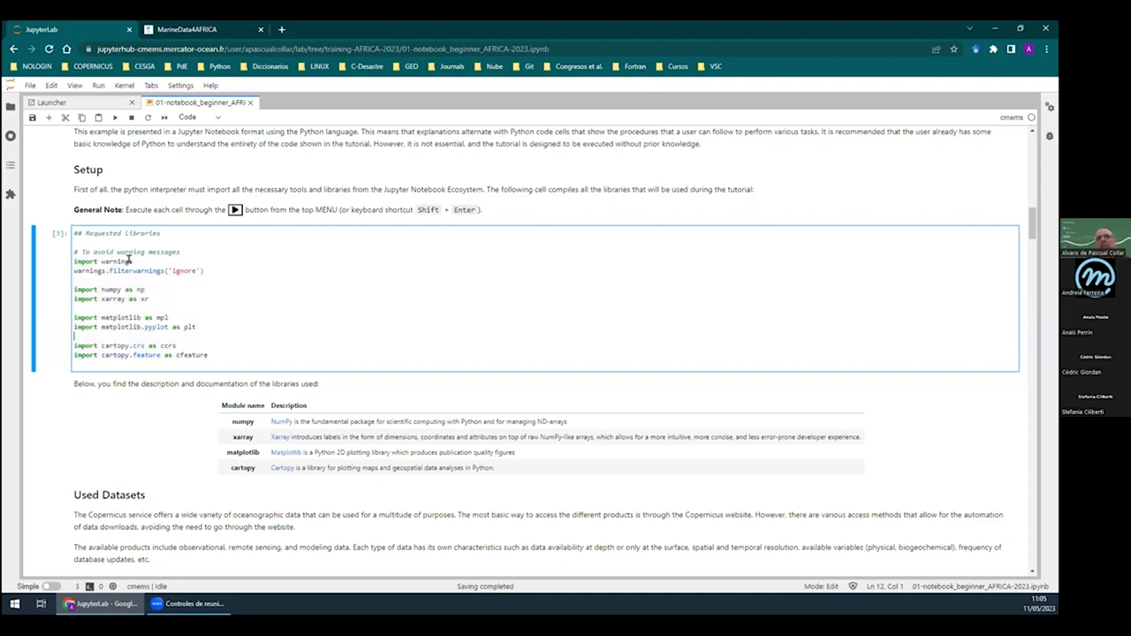
Highlight the import warnings line and the library names numpy, xarray, matplotlib and cartopy one after another
drag(134, 262, 56, 259)
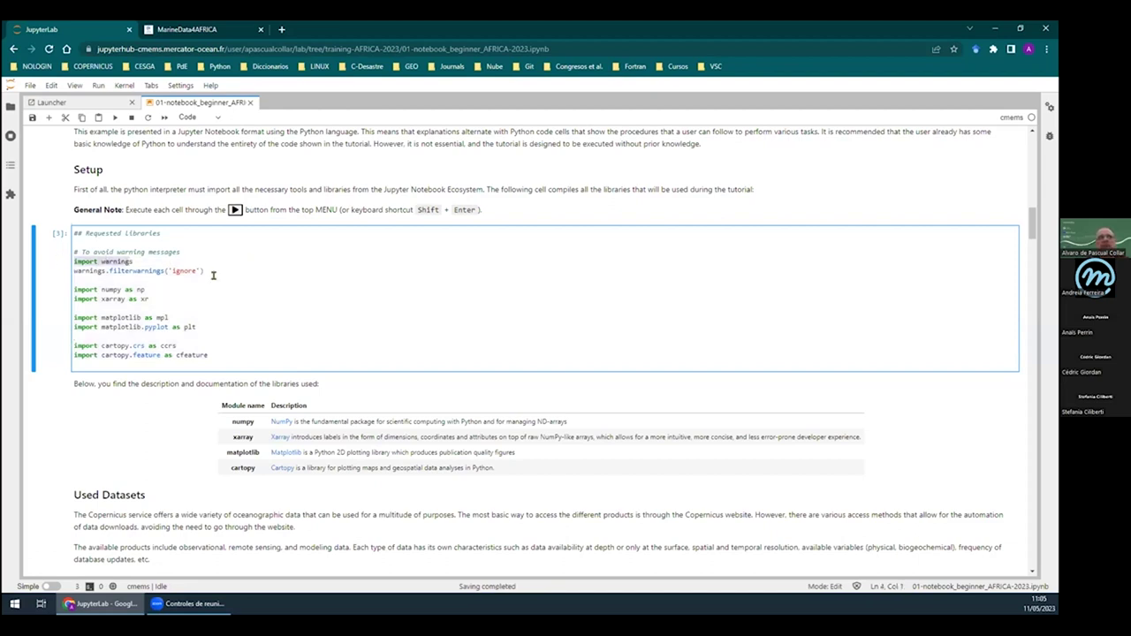
click(239, 336)
double_click(103, 289)
double_click(111, 298)
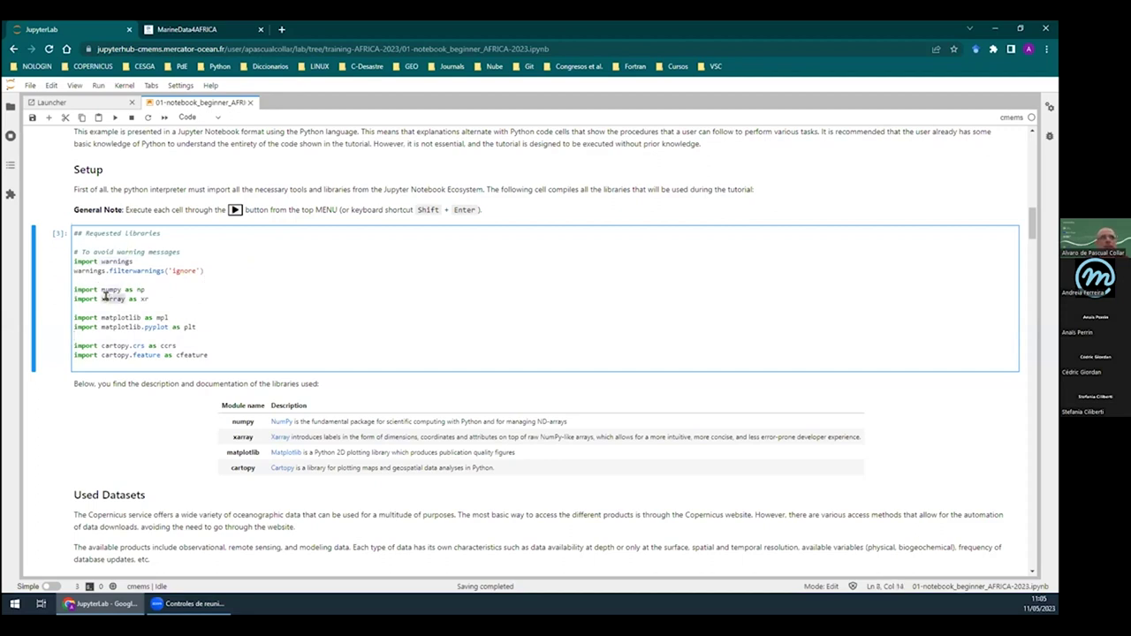
double_click(126, 316)
double_click(116, 345)
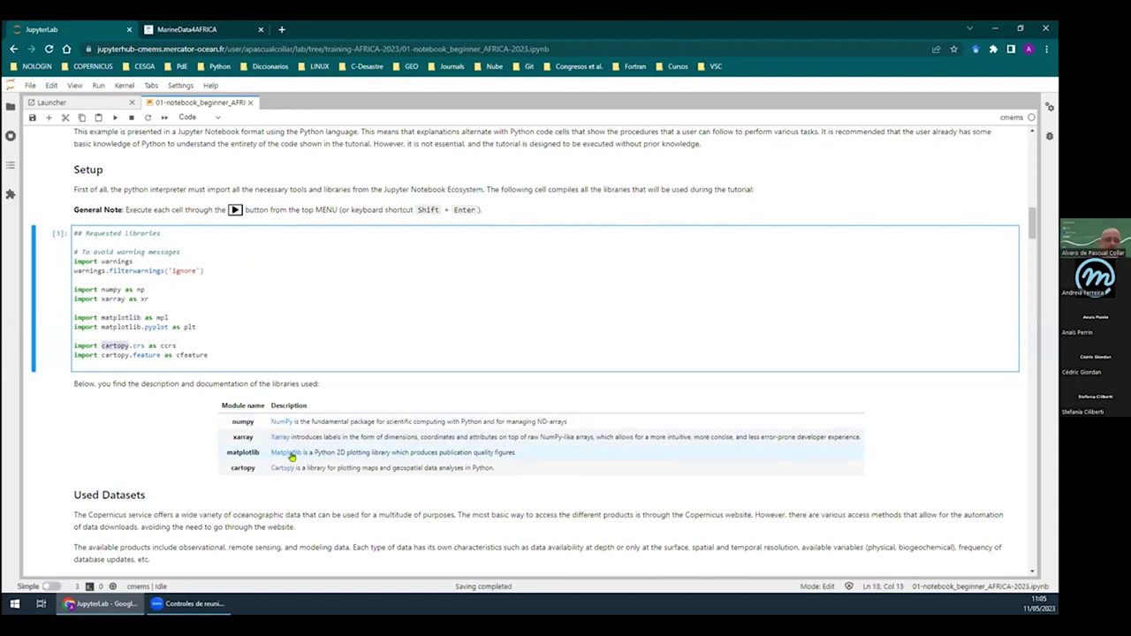
View the NumPy website through its link in the library description table, and close it to return to the notebook
click(289, 455)
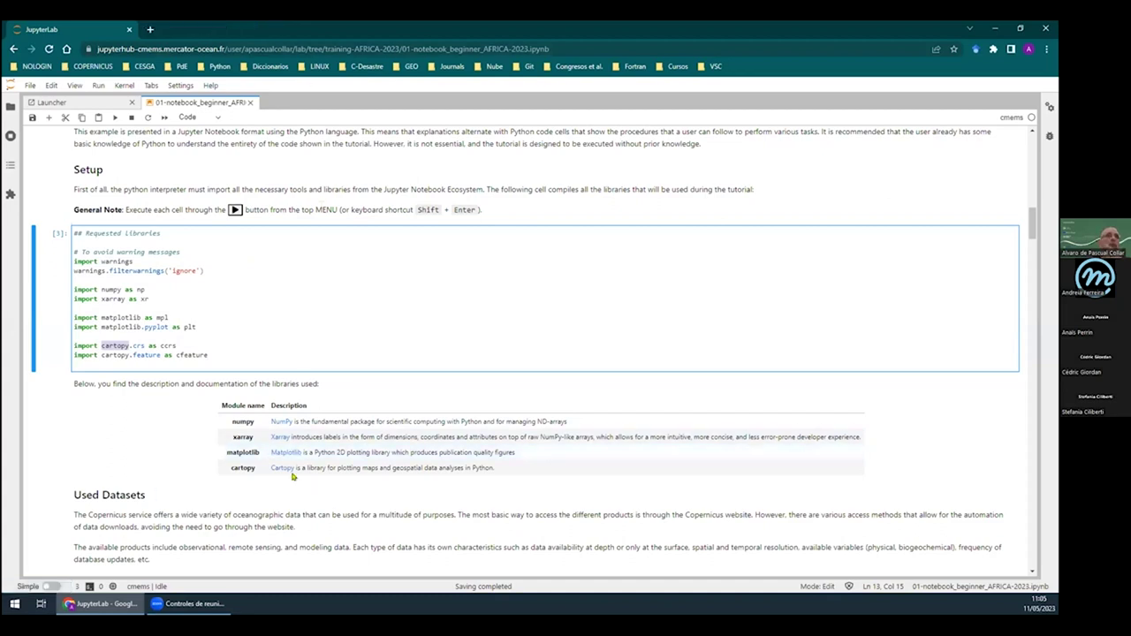
click(281, 424)
click(210, 33)
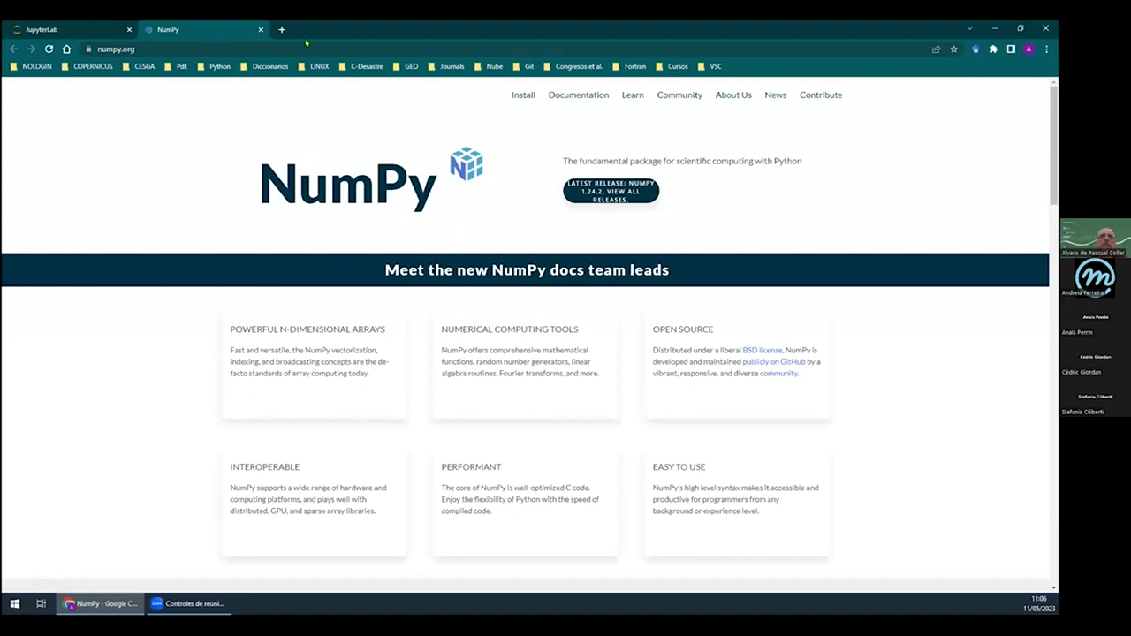
click(260, 30)
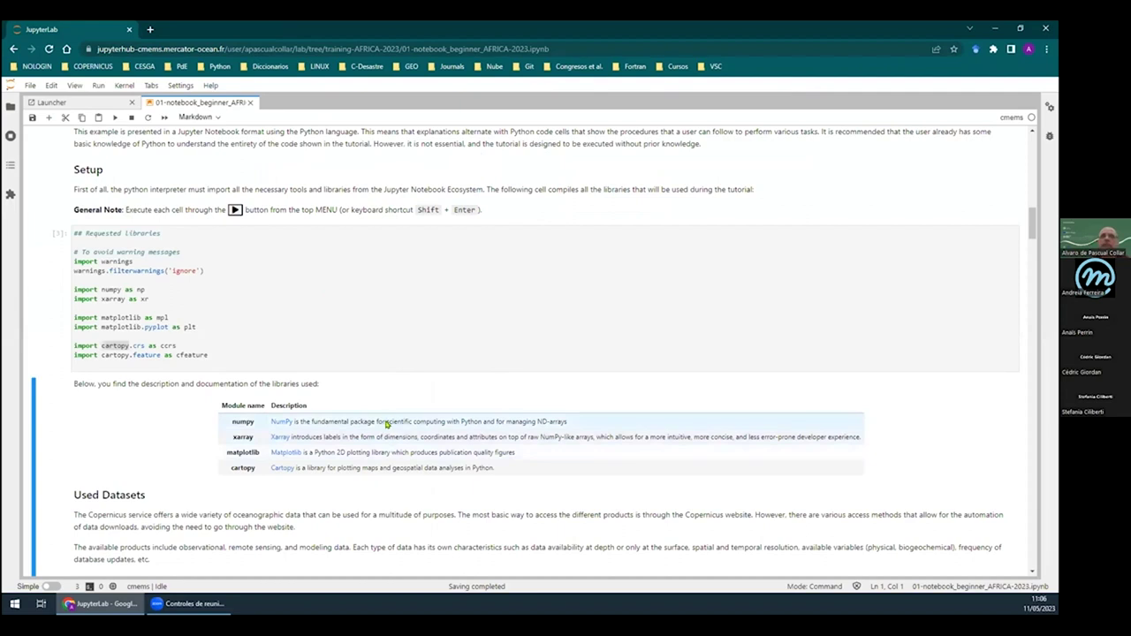
Examine NumPy's scientific computing description, and highlight the xarray, matplotlib and cartopy names in the import lines
drag(386, 422, 447, 423)
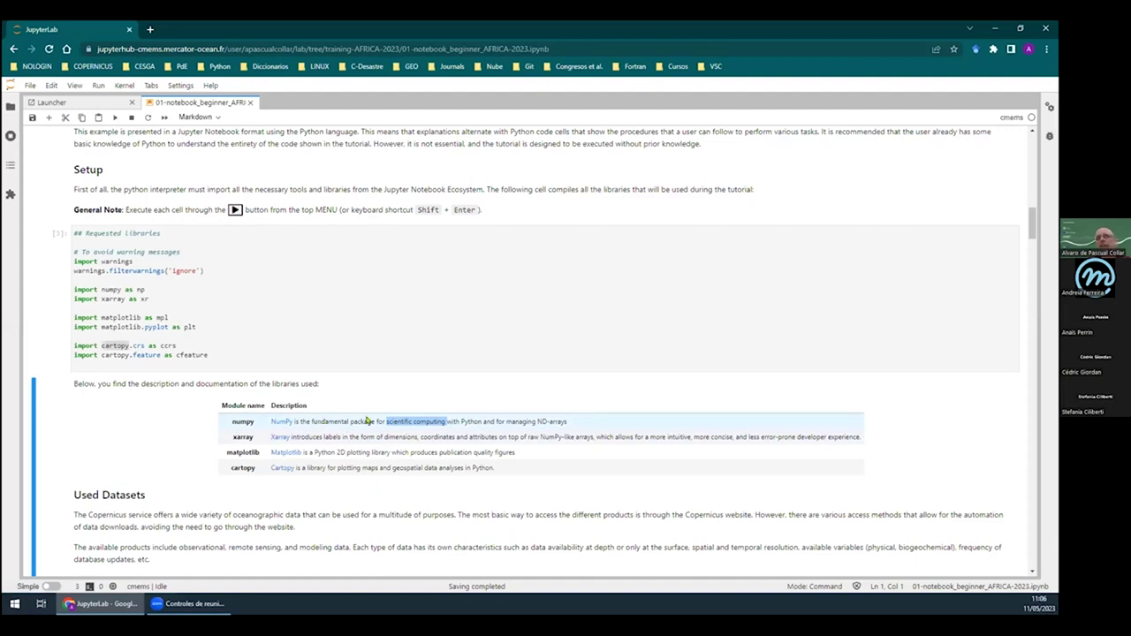
click(449, 343)
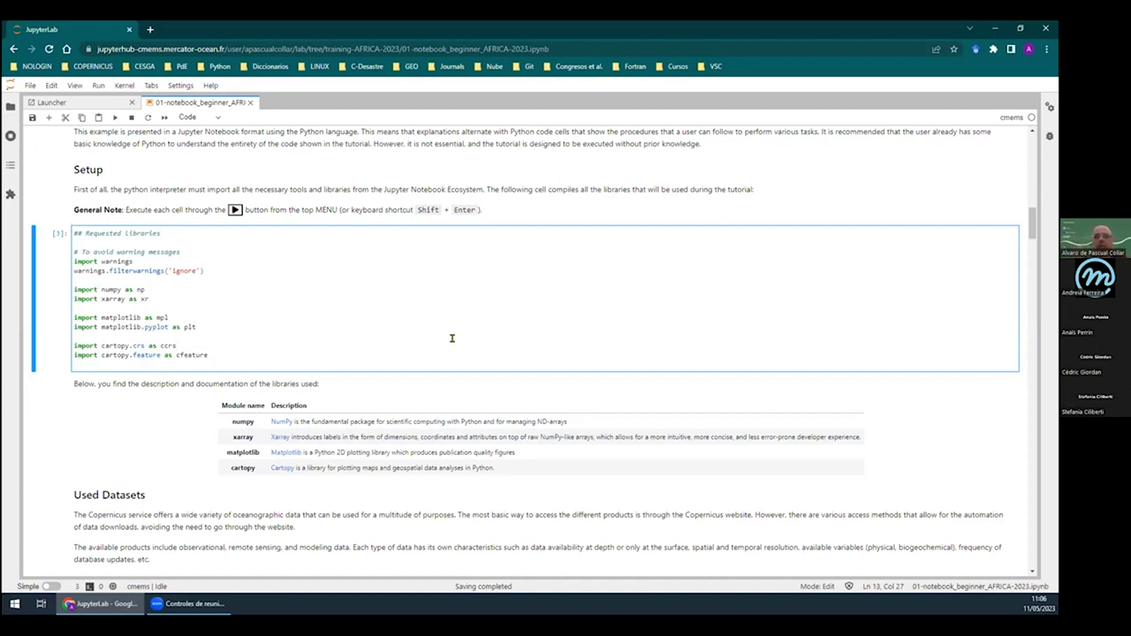
double_click(113, 299)
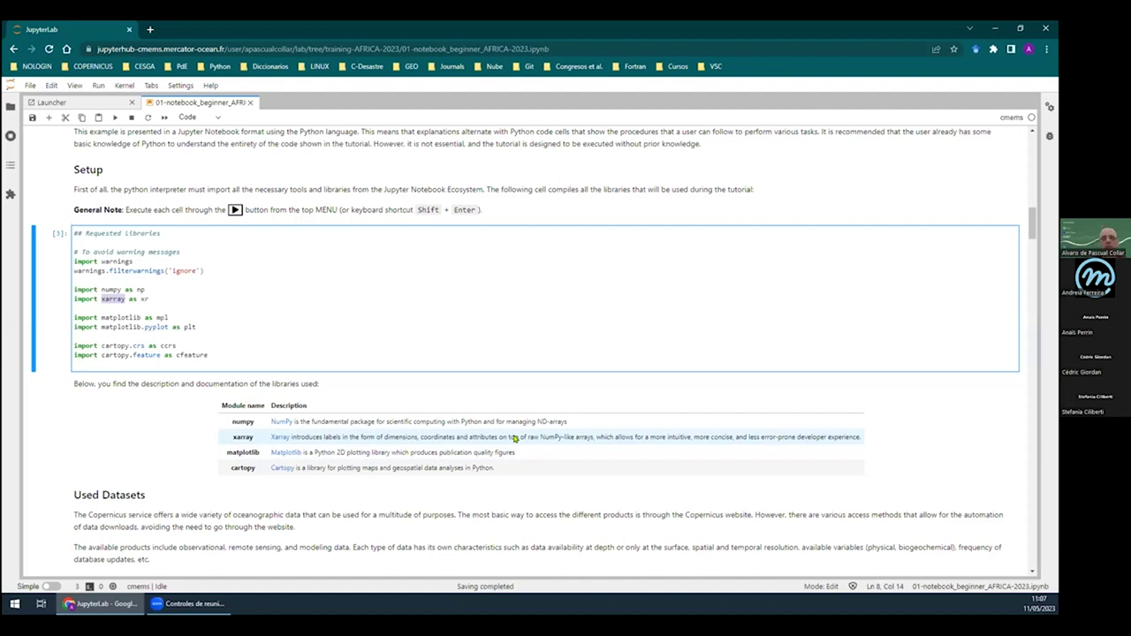
click(131, 317)
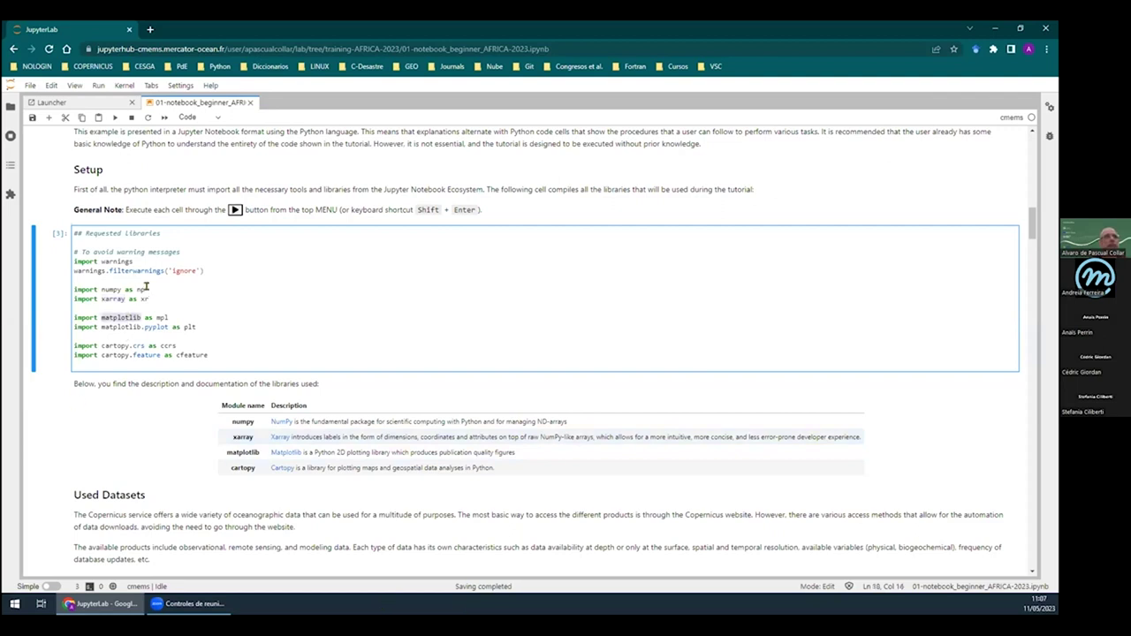
triple_click(114, 345)
click(113, 344)
click(120, 316)
click(141, 315)
double_click(114, 345)
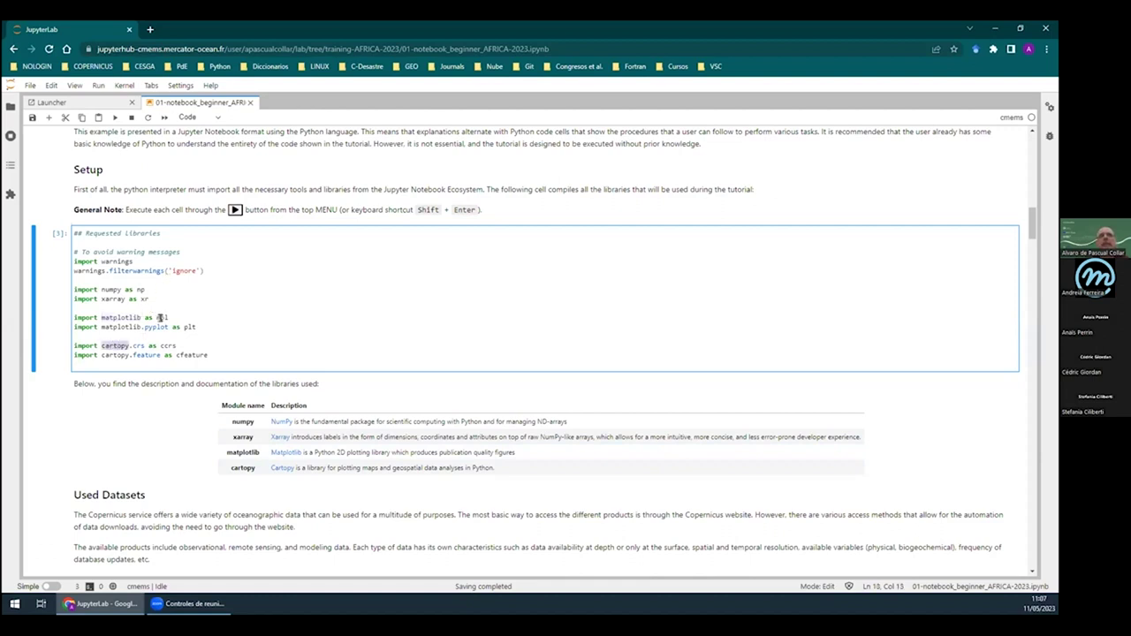
click(121, 311)
double_click(122, 314)
double_click(113, 346)
Examine the import syntax and highlight the library aliases, such as np, xr, mpl, plt, ccrs and cfeature
double_click(79, 289)
double_click(106, 289)
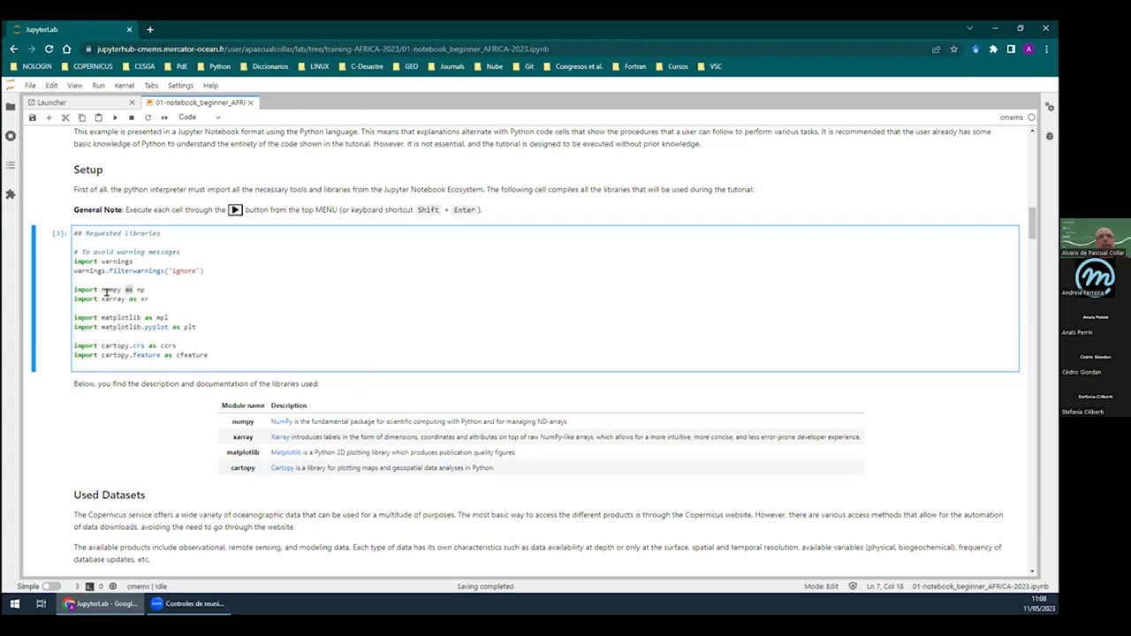
double_click(140, 289)
double_click(144, 299)
double_click(188, 327)
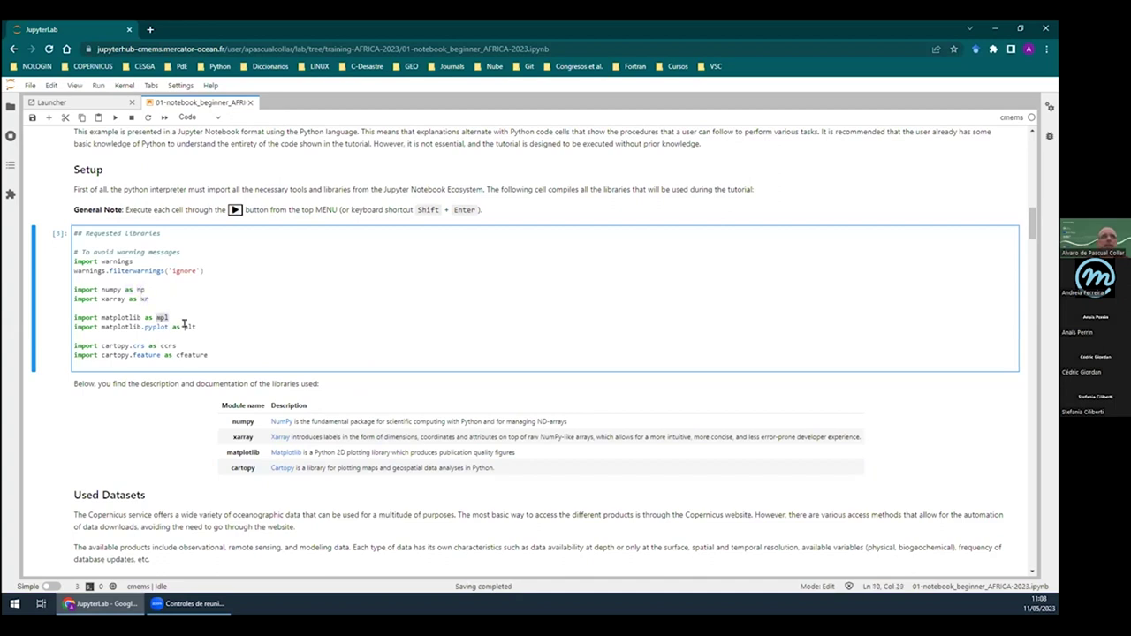
double_click(166, 345)
double_click(194, 354)
double_click(140, 289)
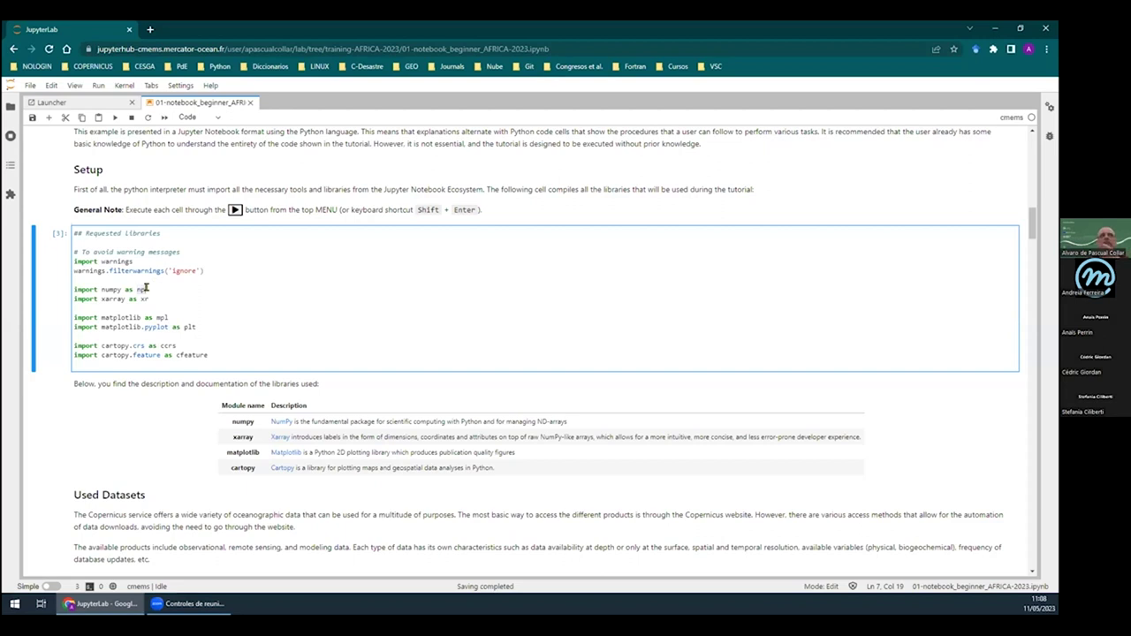
double_click(110, 289)
Review the Used Datasets section and show the file browser with the training-AFRICA-2023 folder beside the notebook
scroll(383, 296, down, 3)
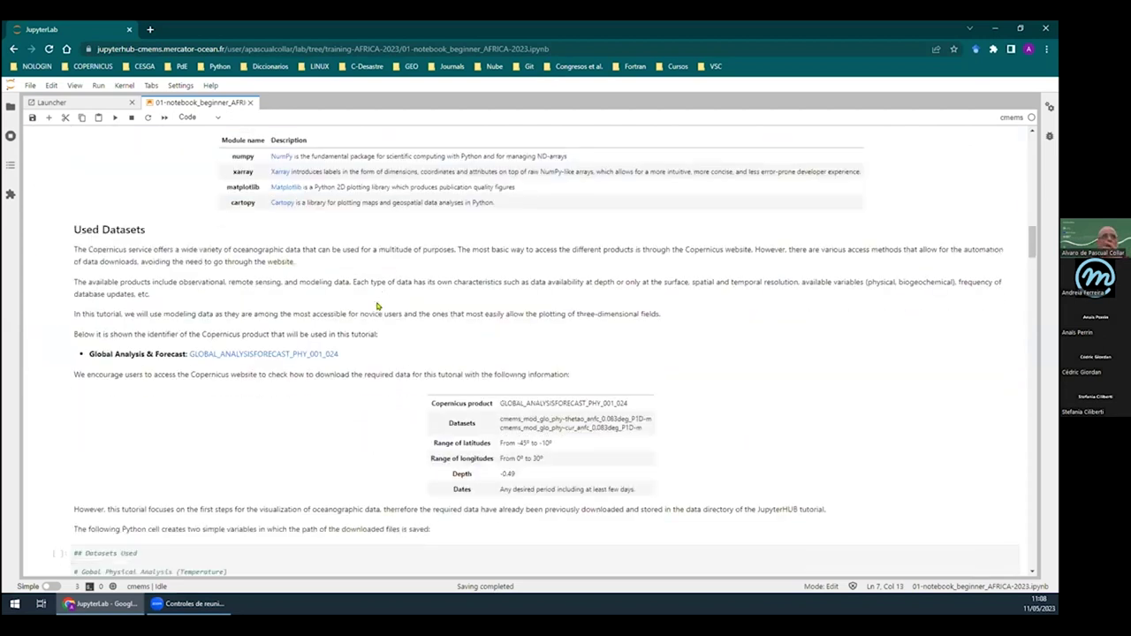
scroll(433, 292, up, 1)
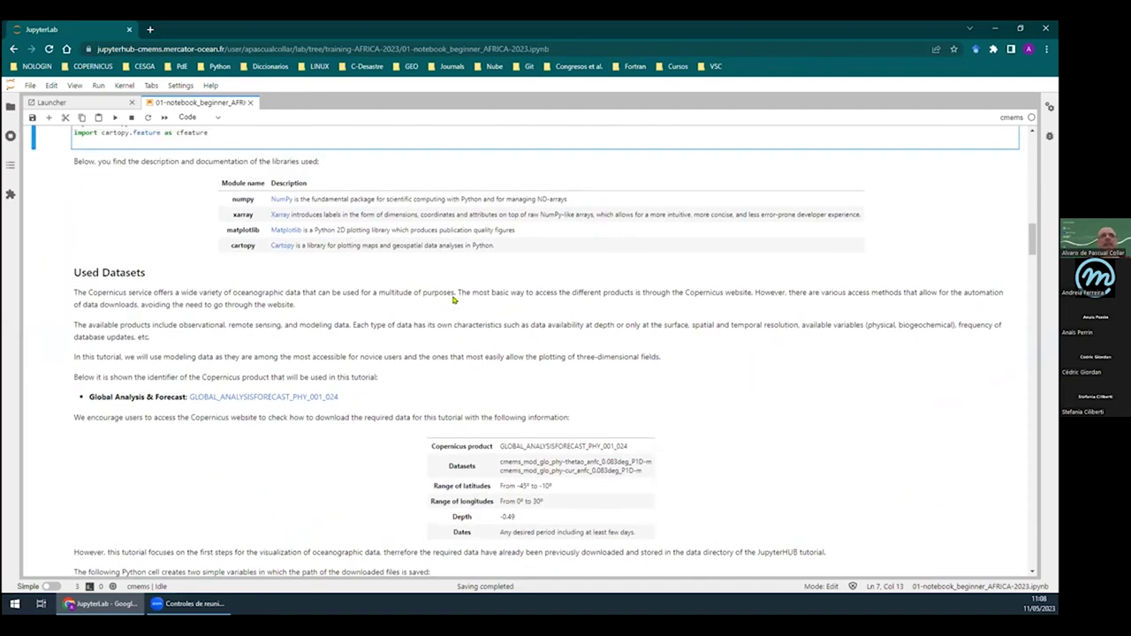
scroll(446, 302, up, 3)
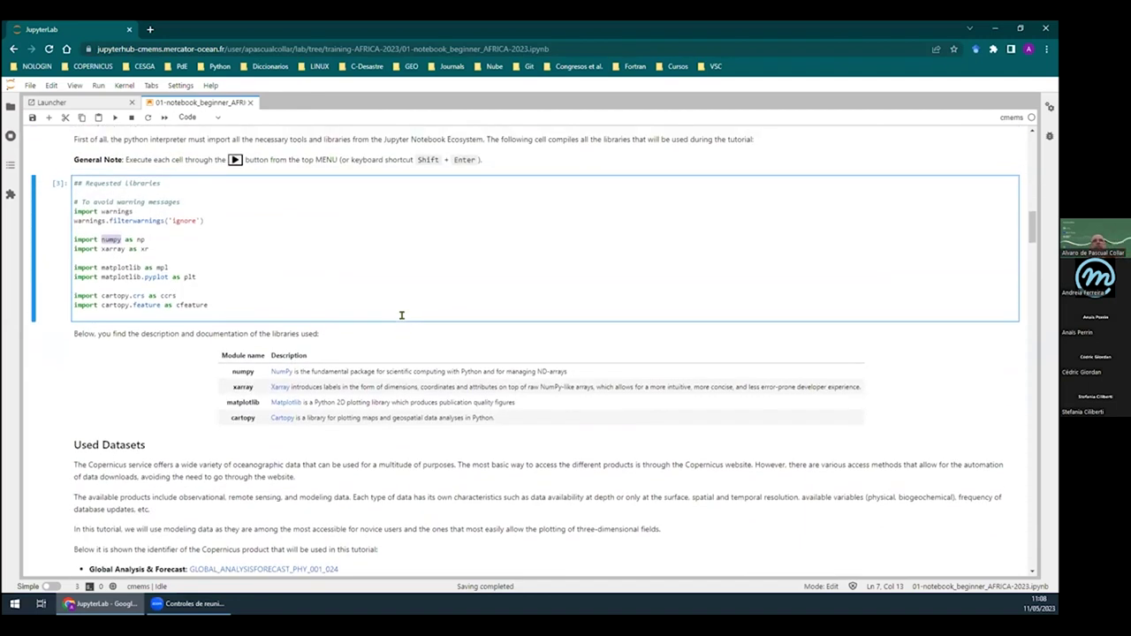
scroll(354, 300, down, 1)
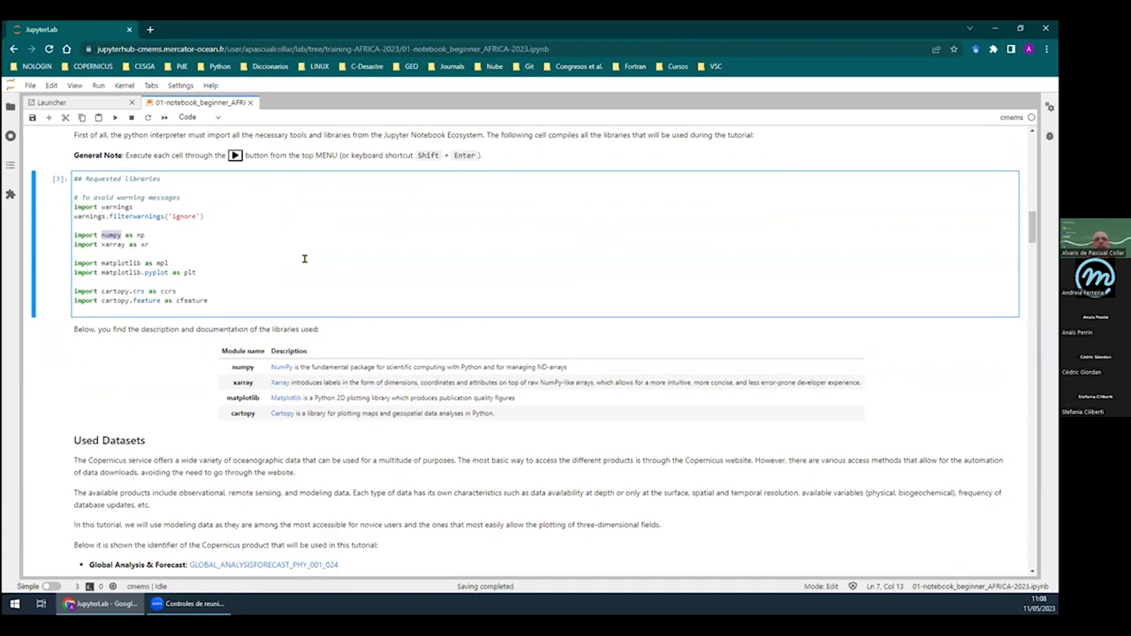
scroll(365, 309, down, 2)
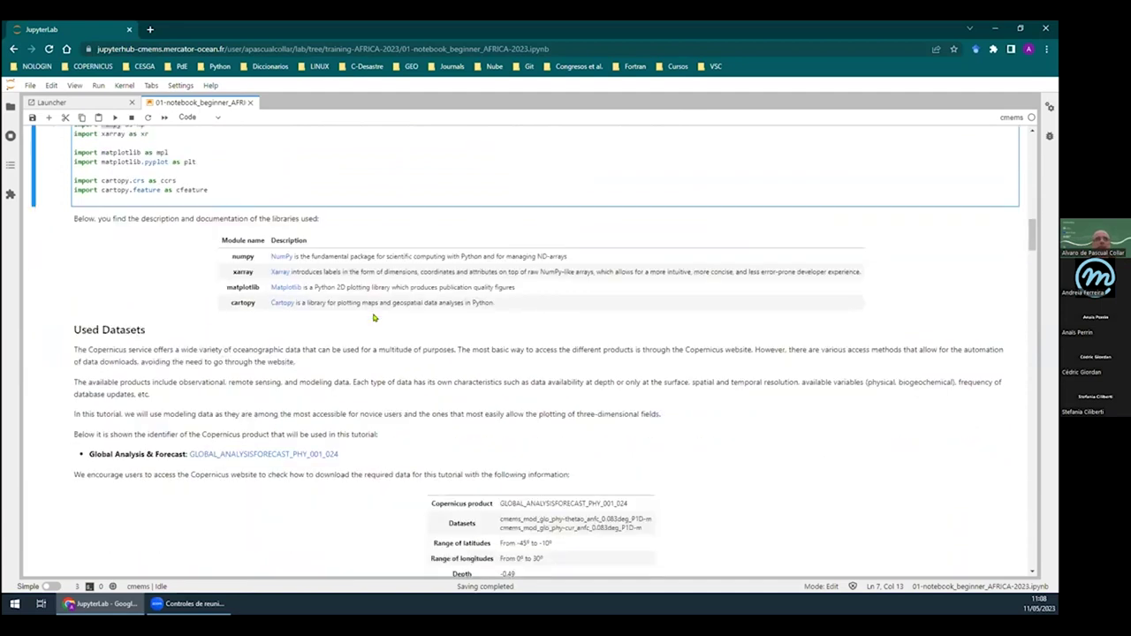
scroll(367, 318, down, 2)
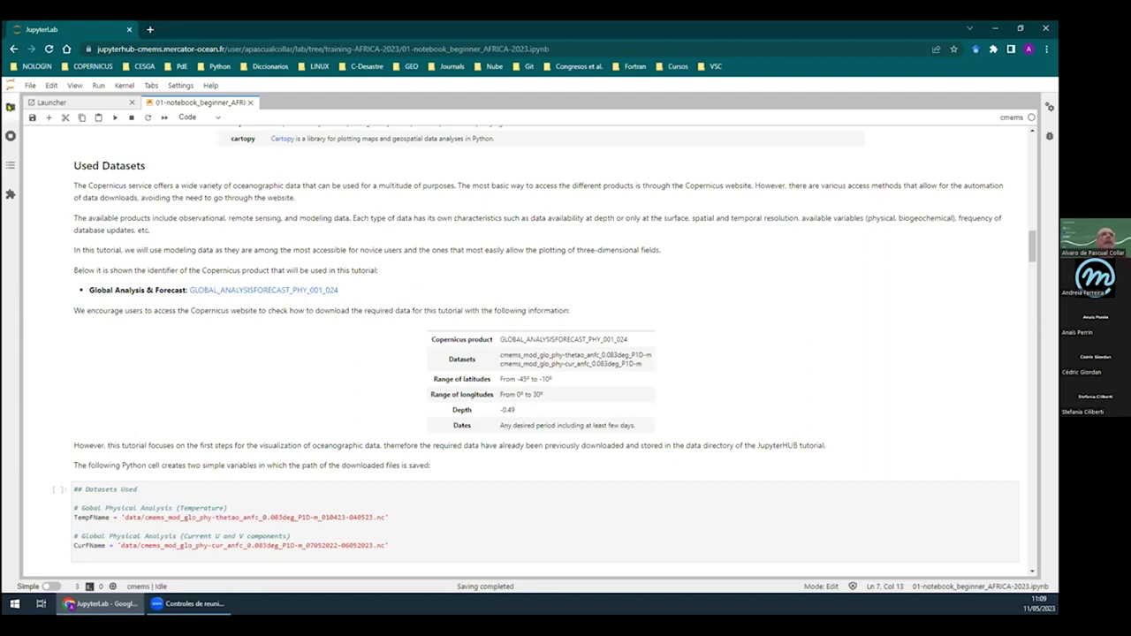
click(10, 107)
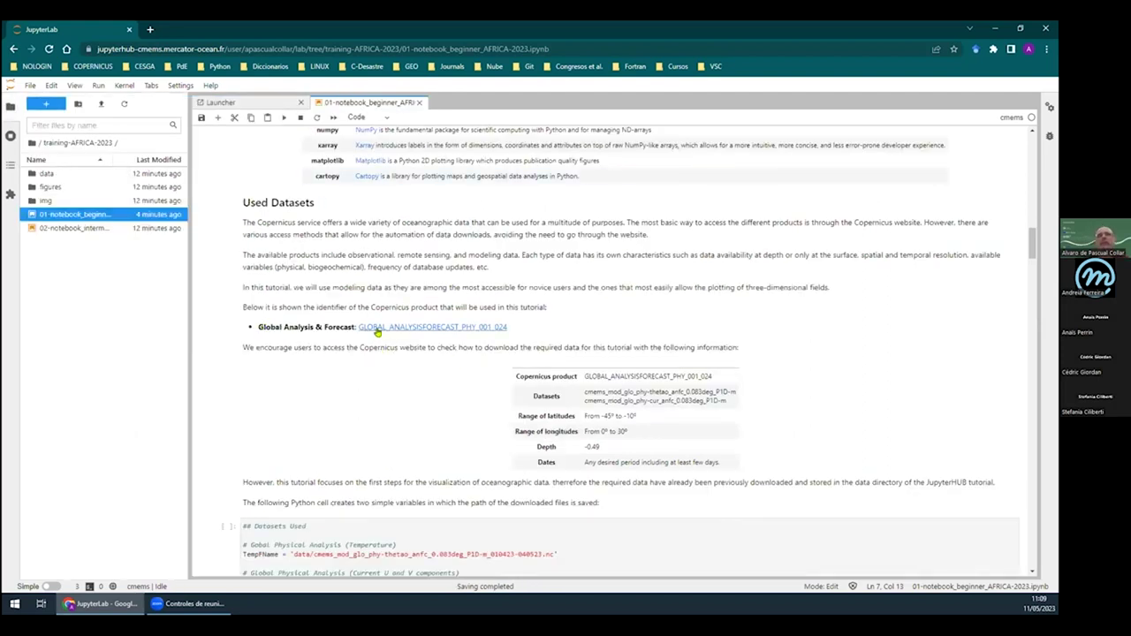
Open the GLOBAL_ANALYSISFORECAST_PHY_001_024 product page from its notebook link and review the Overview and Classification sections
click(442, 329)
click(215, 31)
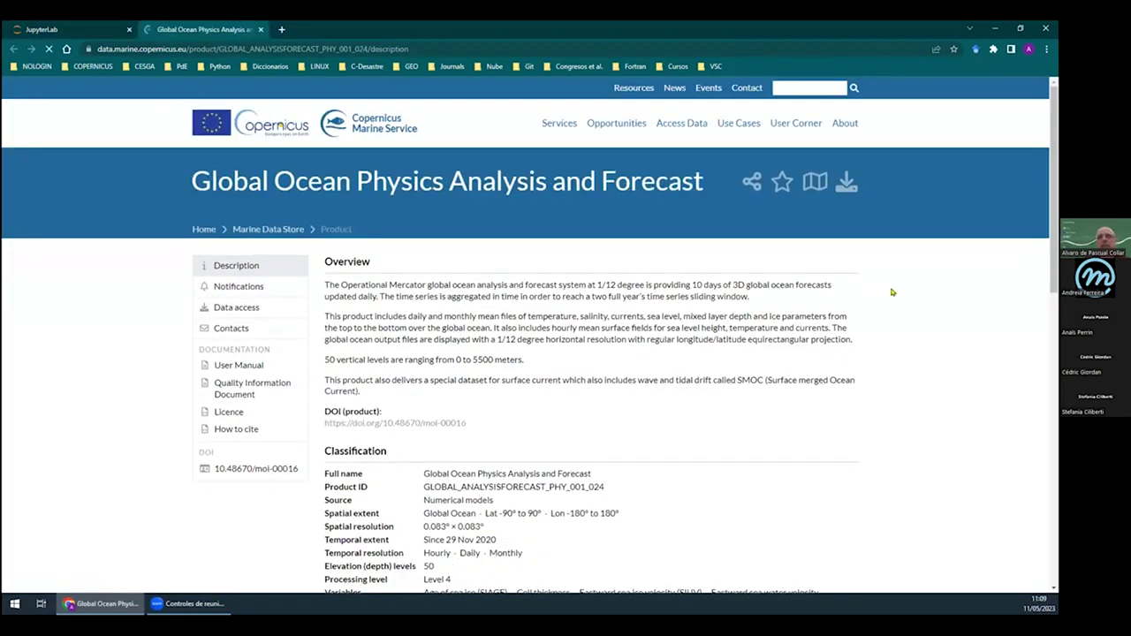
scroll(828, 330, down, 1)
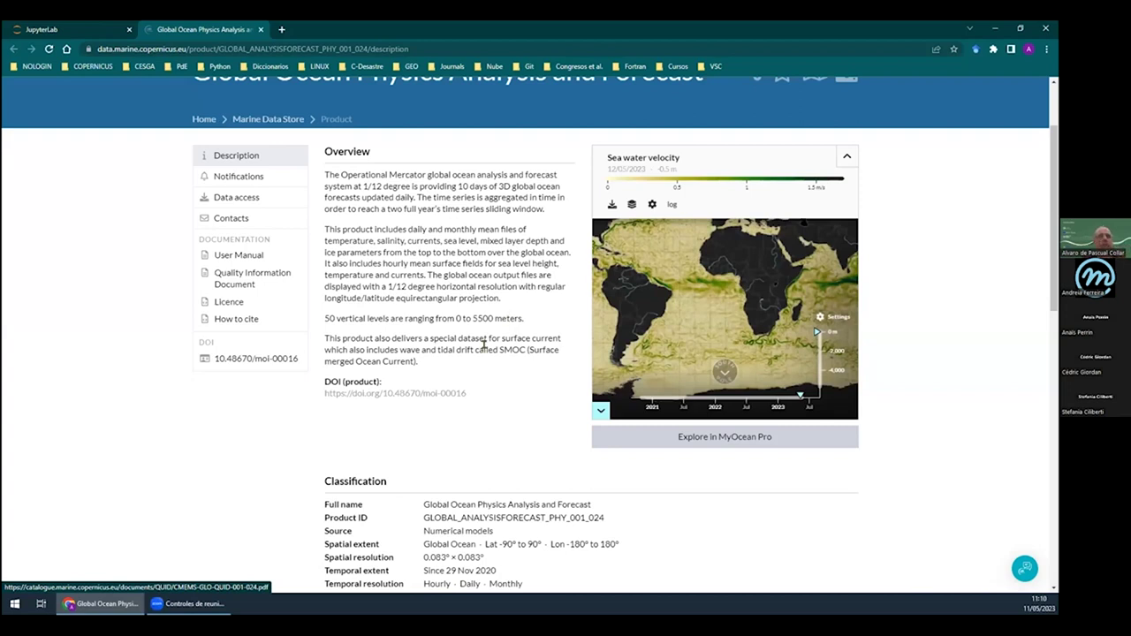
scroll(614, 575, down, 2)
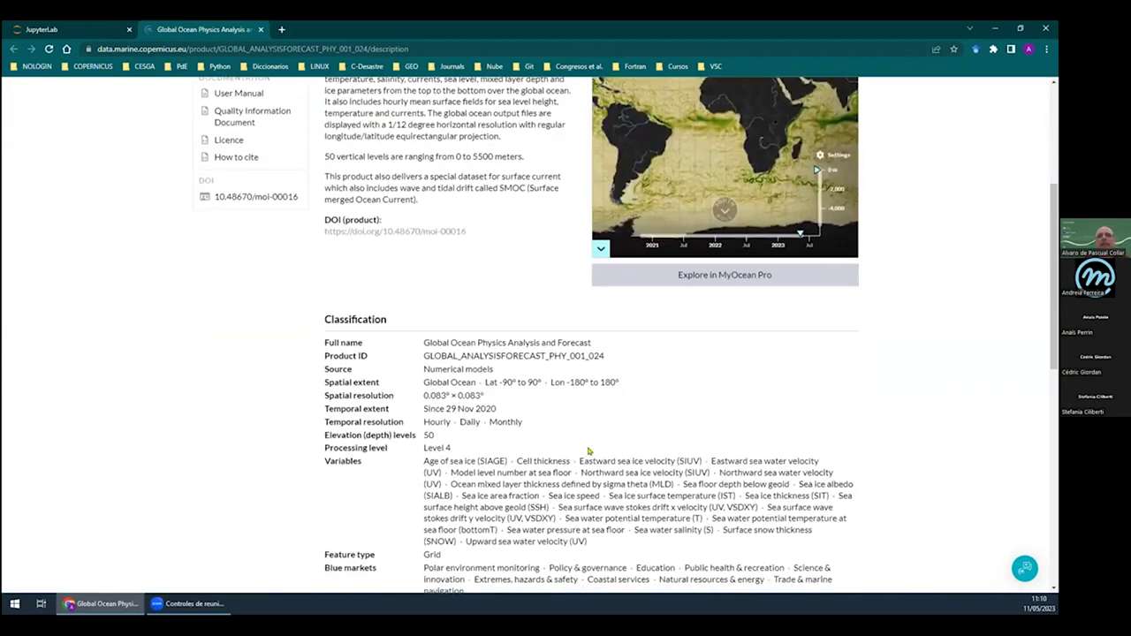
scroll(618, 446, down, 2)
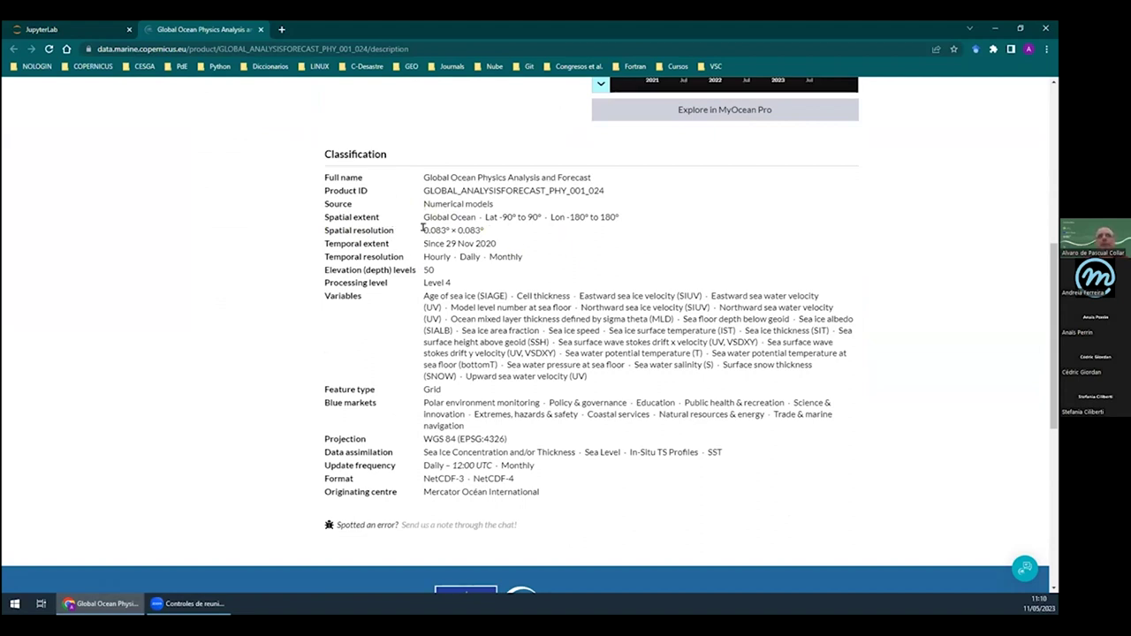
Highlight the spatial resolution, temporal extent, temporal resolution and variables entries in the product's Classification section
drag(423, 228, 503, 228)
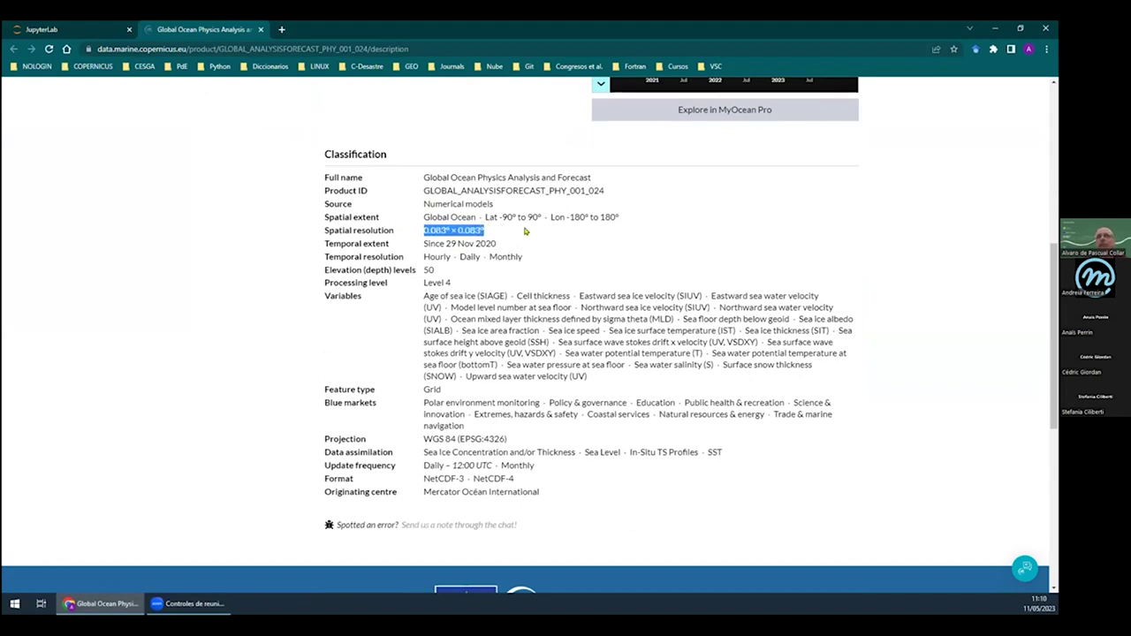
scroll(721, 258, up, 1)
scroll(721, 258, up, 1)
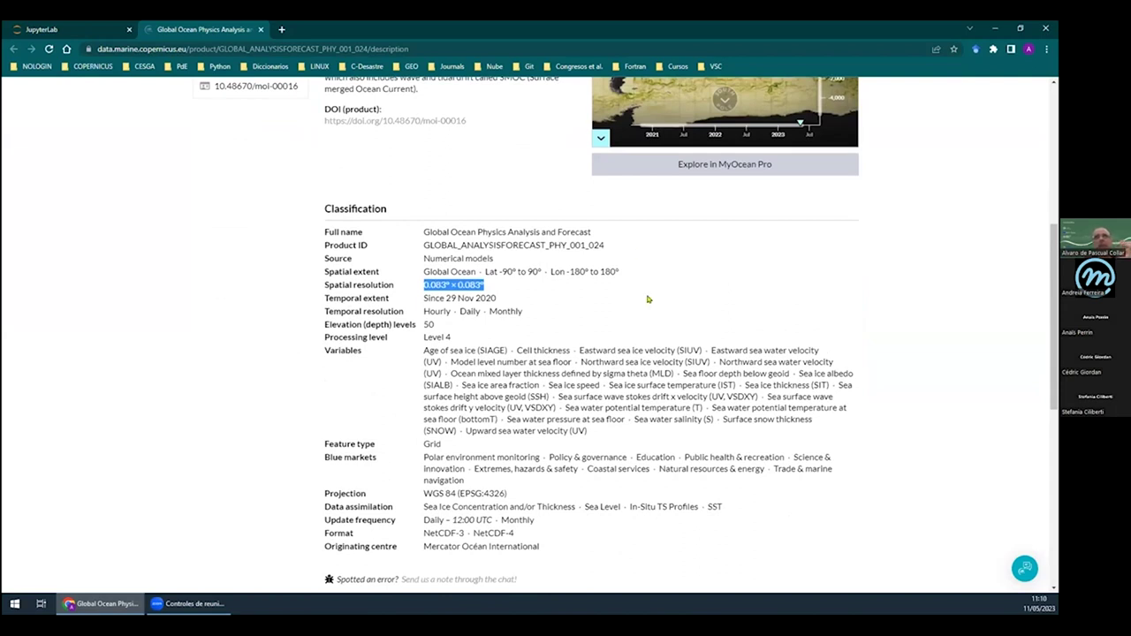
click(492, 291)
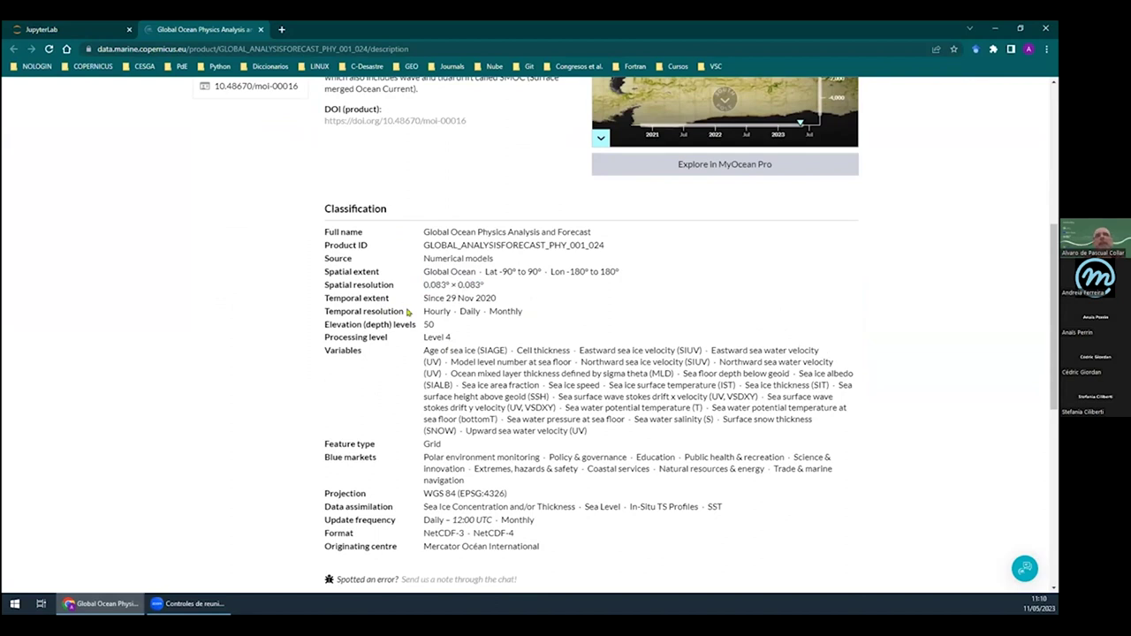
drag(423, 294, 510, 299)
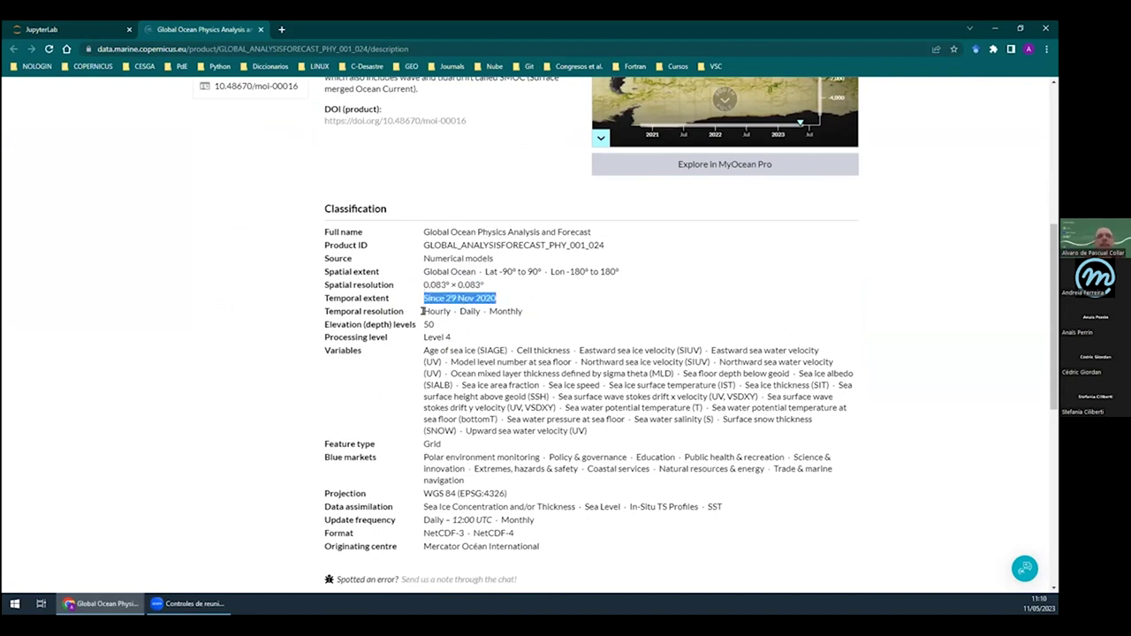
mouse_move(422, 311)
mouse_down()
mouse_move(521, 311)
mouse_move(404, 324)
mouse_up()
click(588, 432)
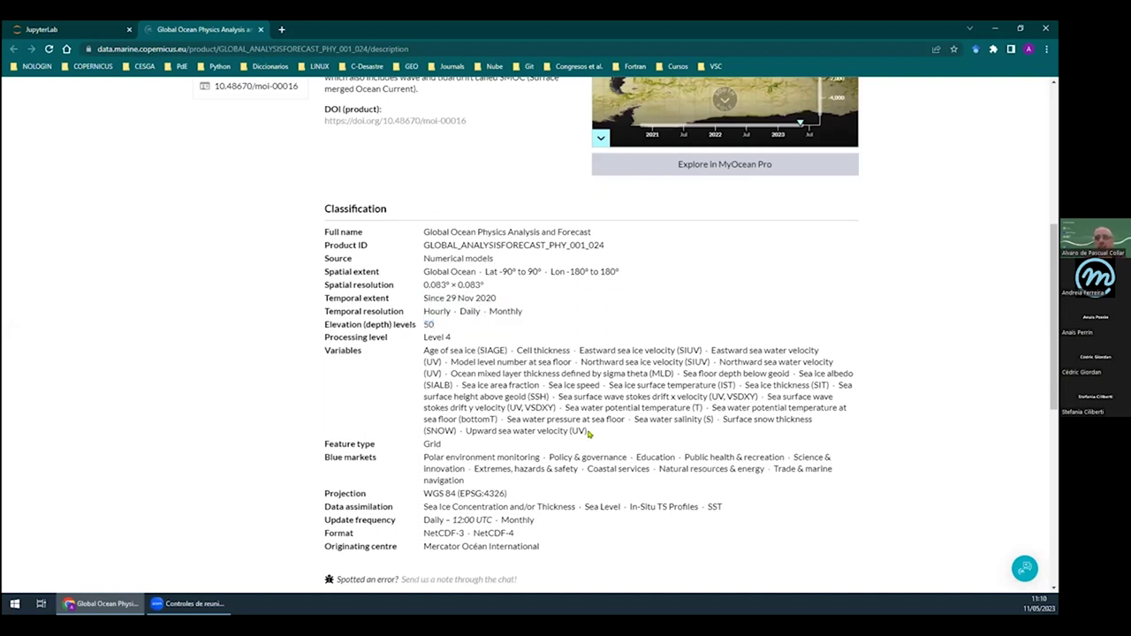
drag(592, 433, 424, 350)
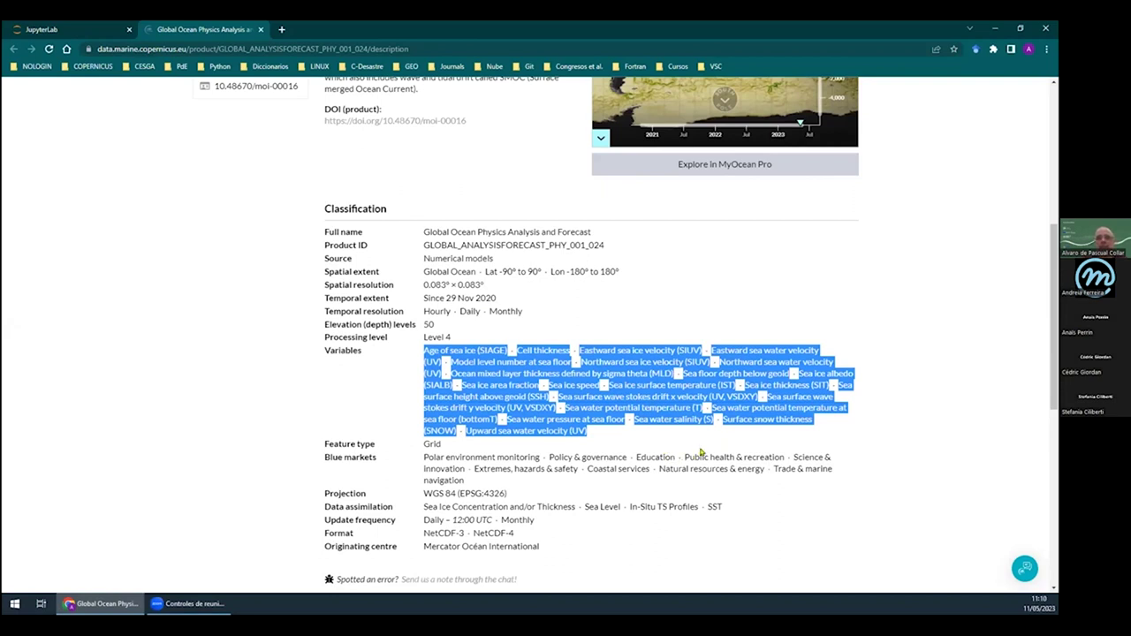
click(665, 439)
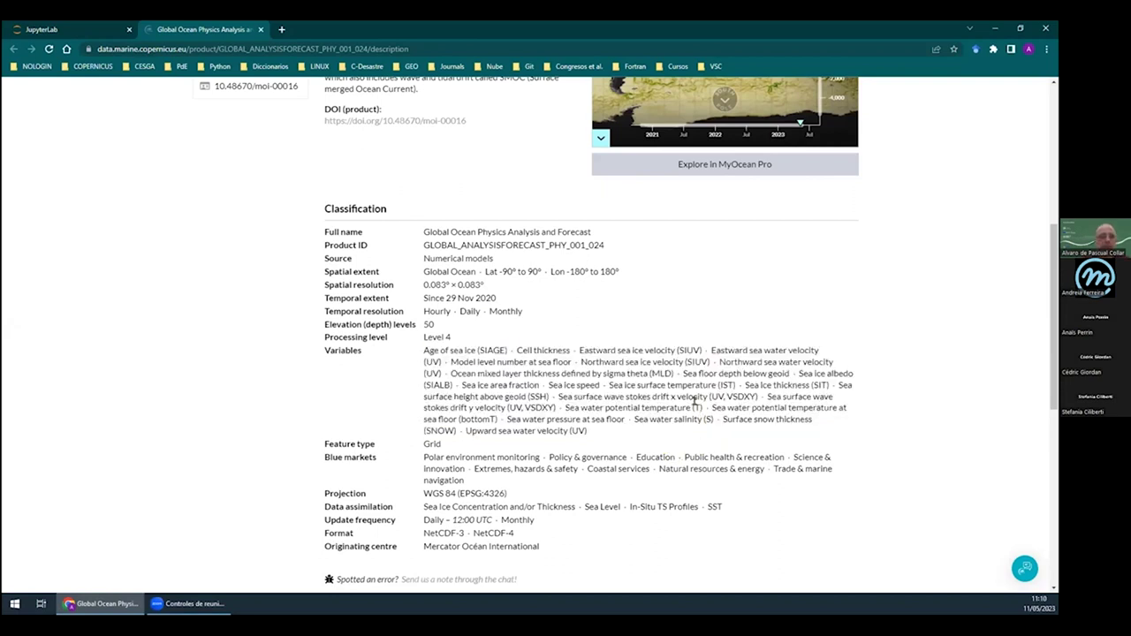
Open the product's download form and examine its variables, area of interest, date range and elevation range options
scroll(545, 382, down, 2)
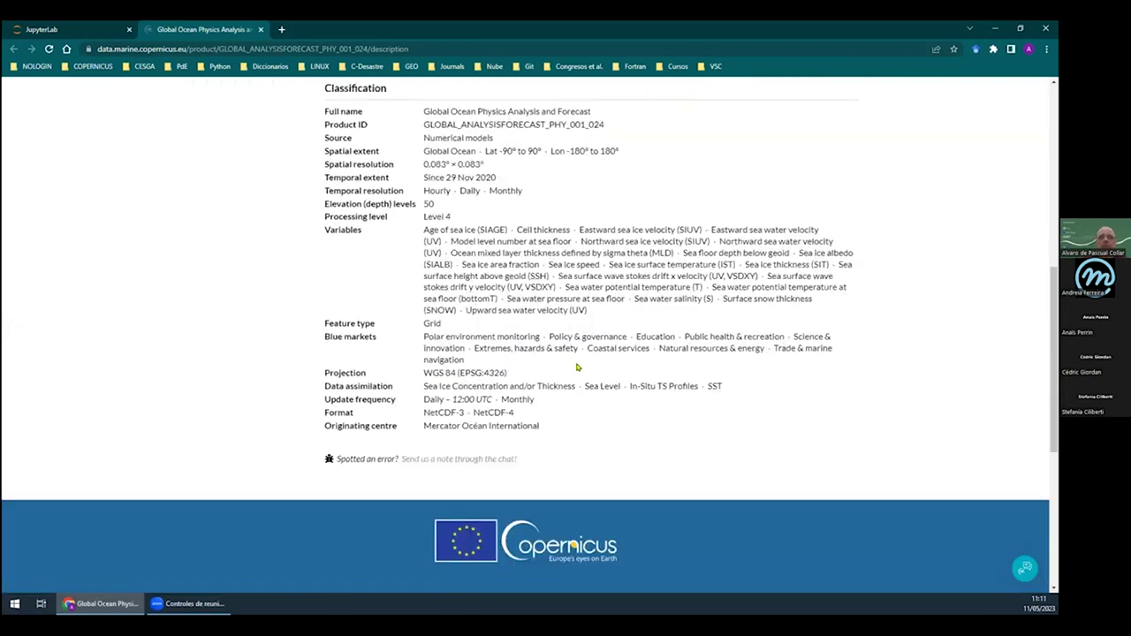
scroll(574, 359, up, 5)
scroll(574, 360, up, 3)
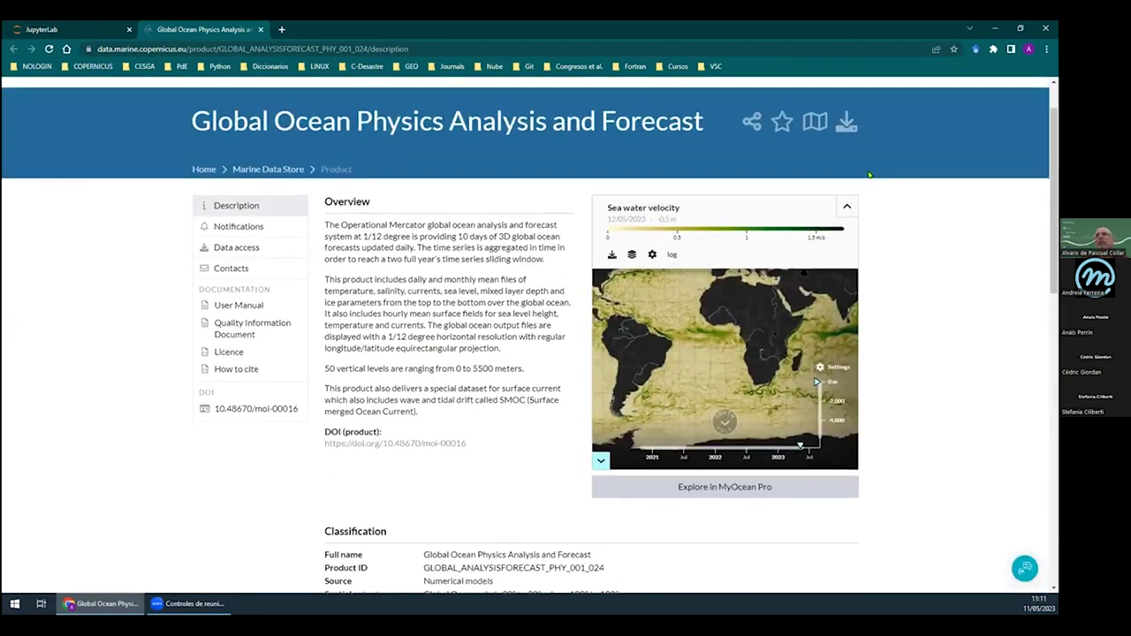
click(839, 177)
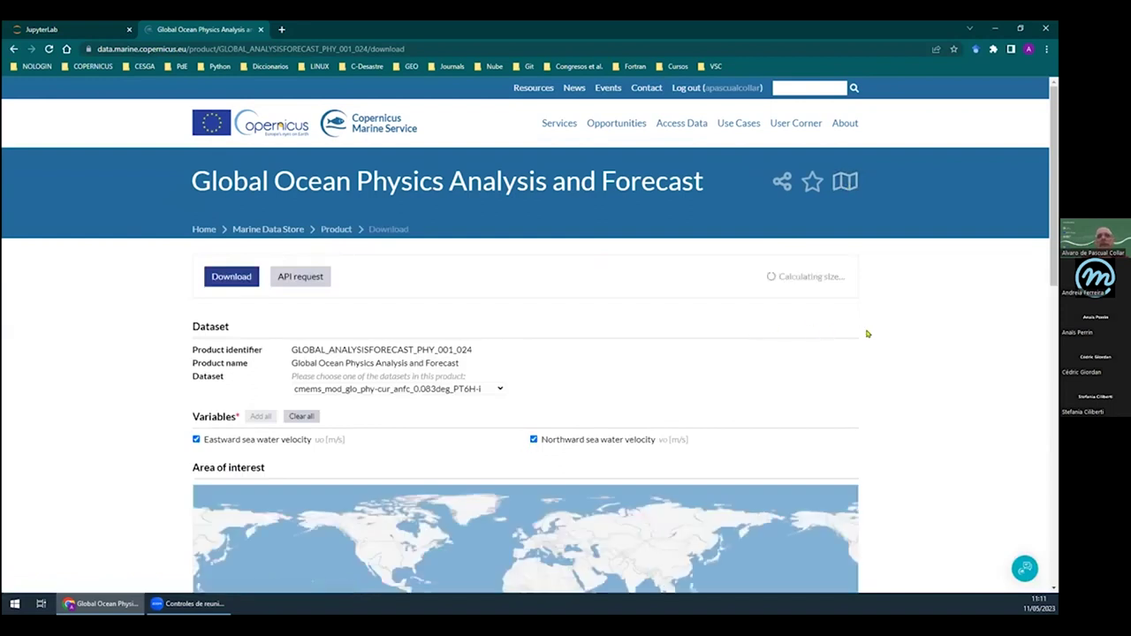
scroll(868, 334, down, 2)
scroll(870, 331, down, 3)
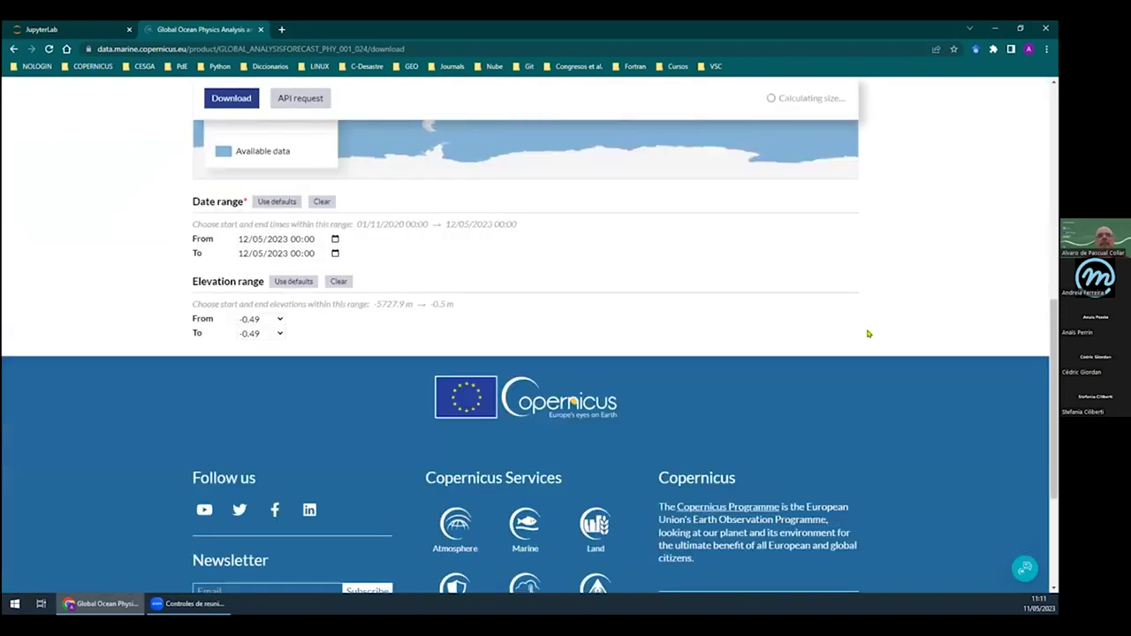
scroll(242, 447, up, 1)
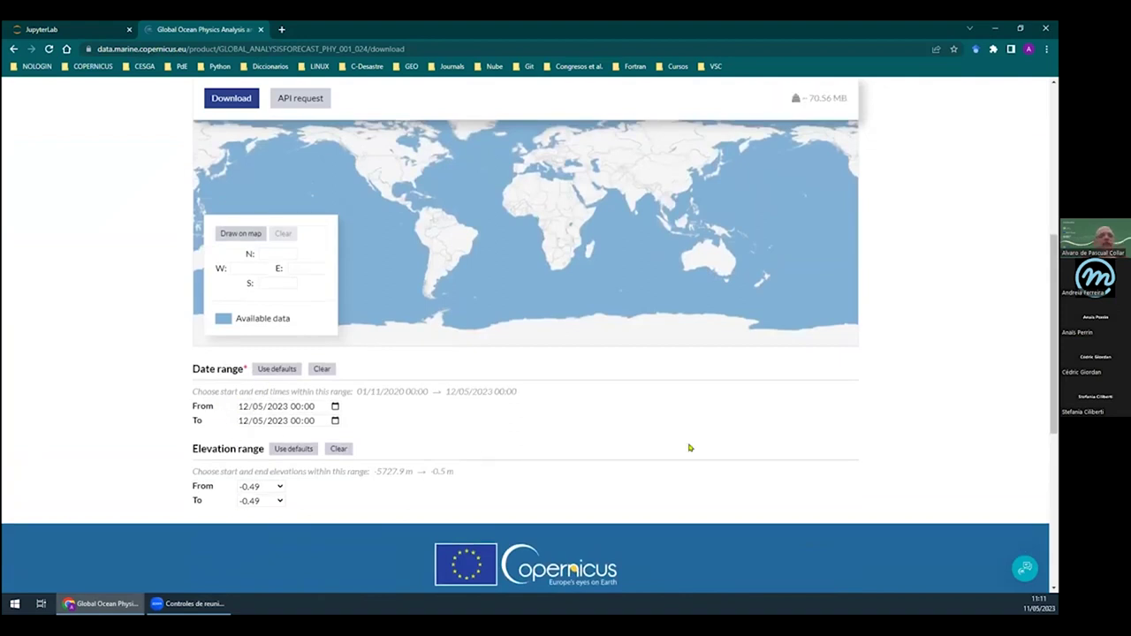
scroll(521, 460, up, 1)
scroll(331, 378, up, 1)
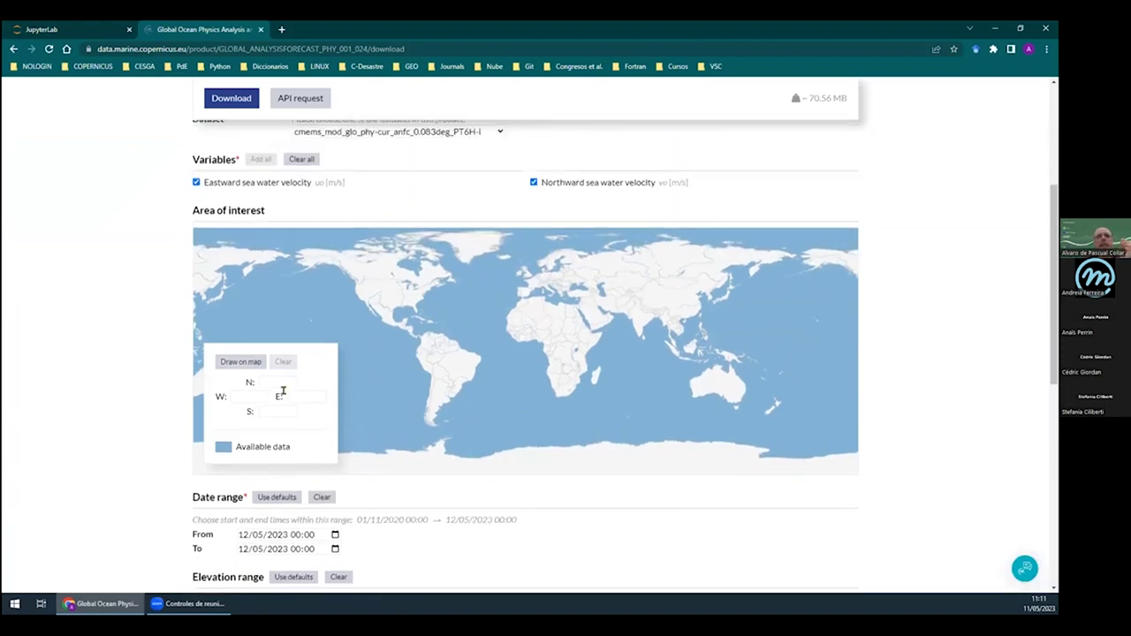
scroll(566, 257, up, 2)
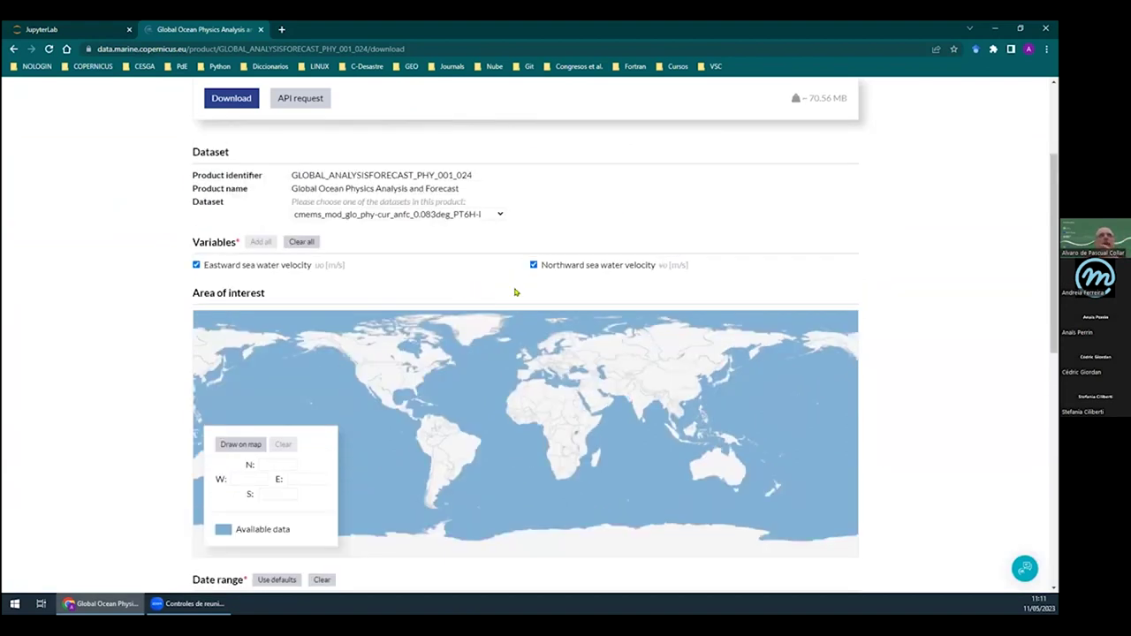
Examine the datasets offered for download, keep the current choice, and close the product page to return to the notebook
click(500, 319)
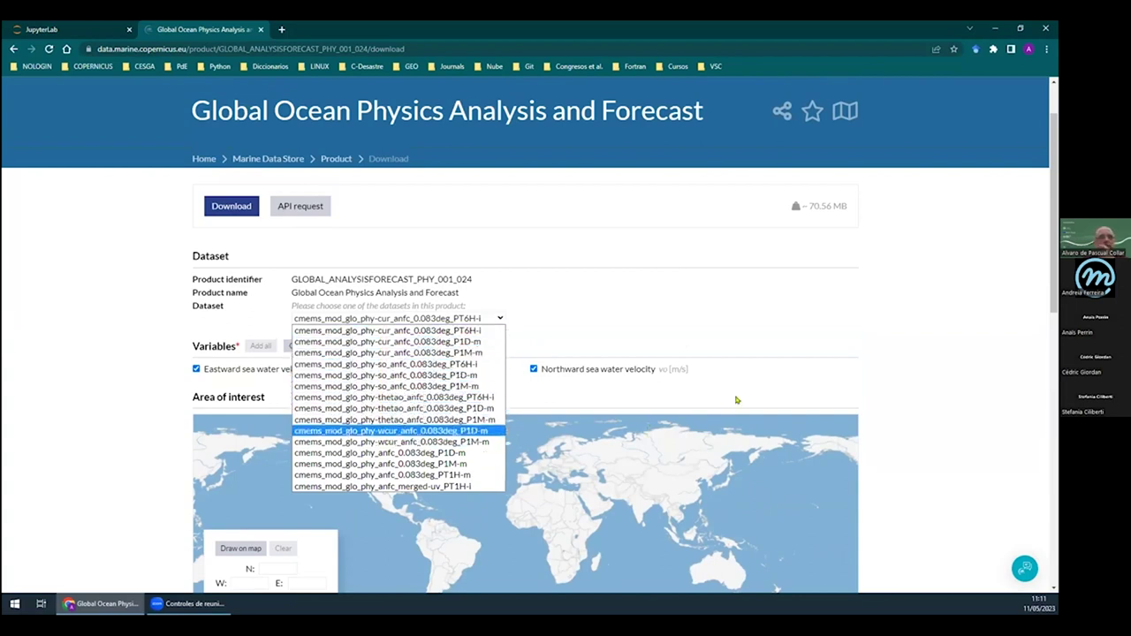
click(992, 412)
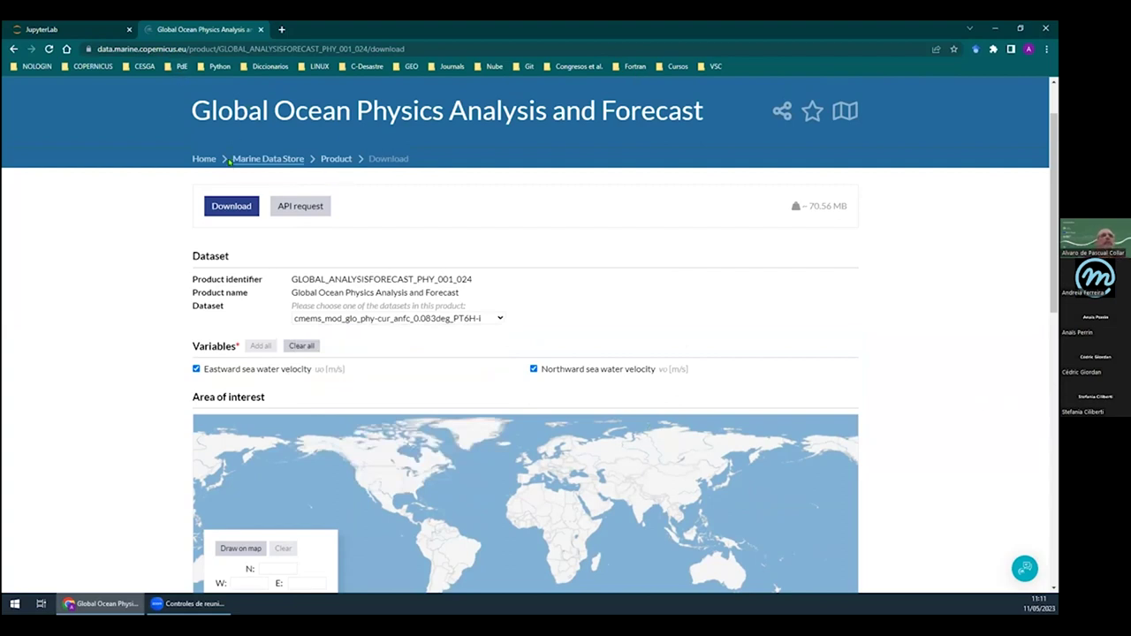
click(260, 30)
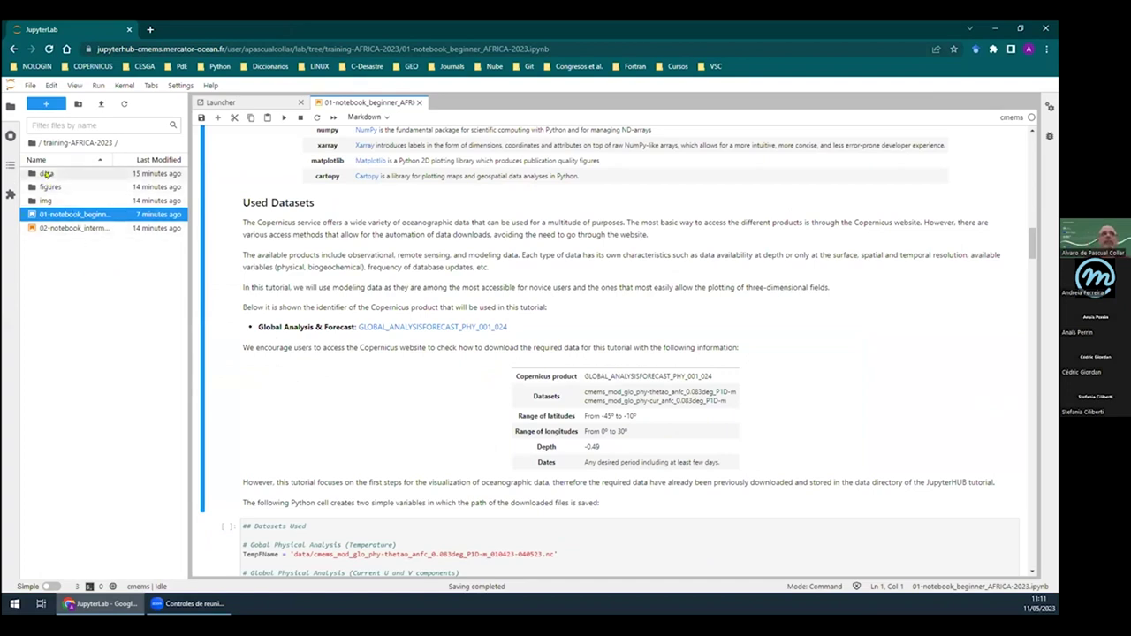
Open the data folder in the file browser and widen the browser to show the full NetCDF file names
click(46, 174)
double_click(44, 174)
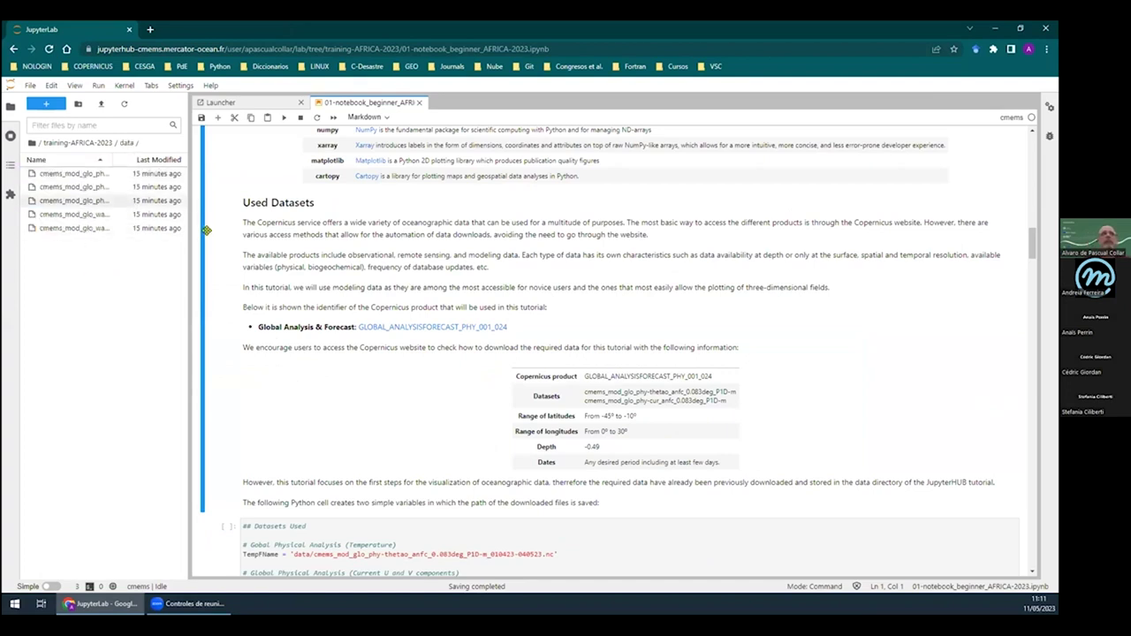
drag(186, 248, 360, 245)
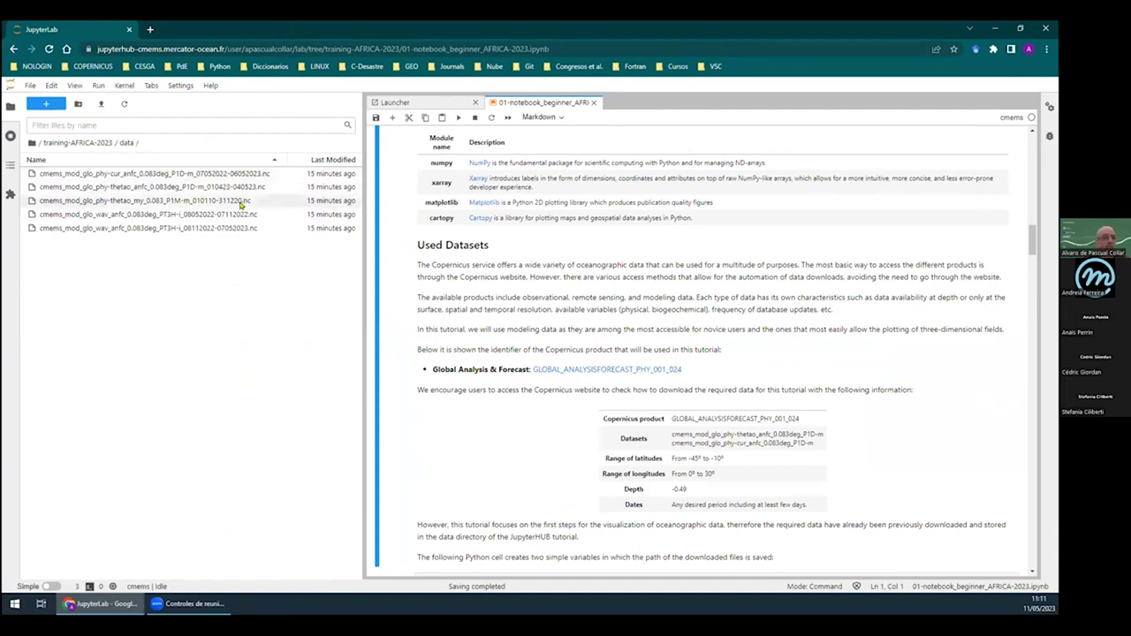
right_click(354, 280)
click(305, 293)
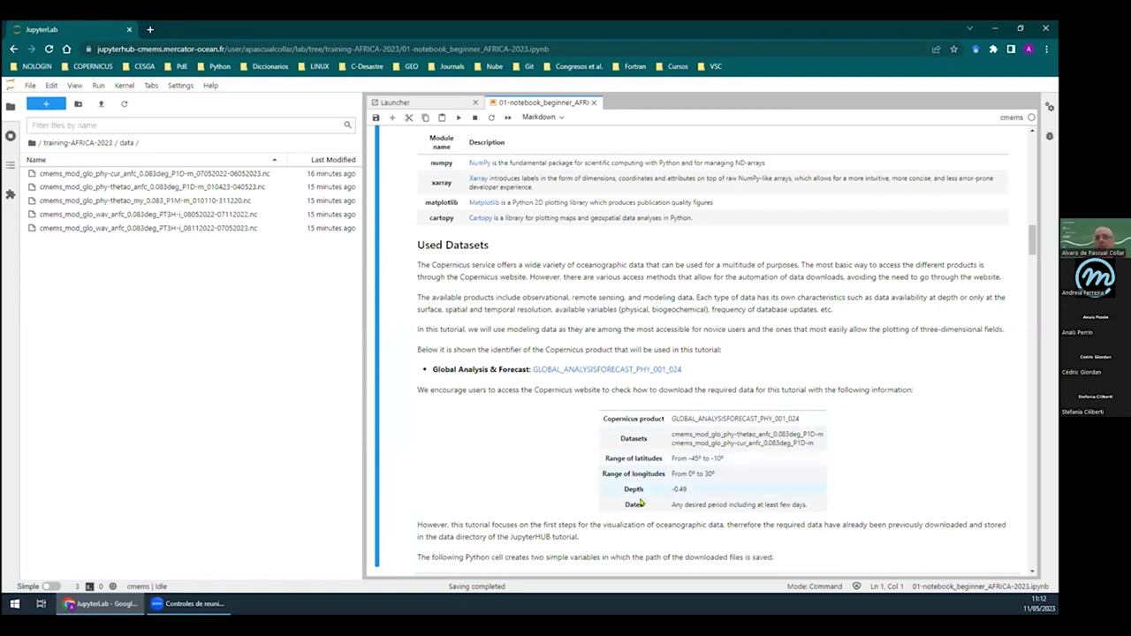
Review the dataset parameters table and the Datasets Used code cell, and hide the file browser
scroll(761, 450, down, 2)
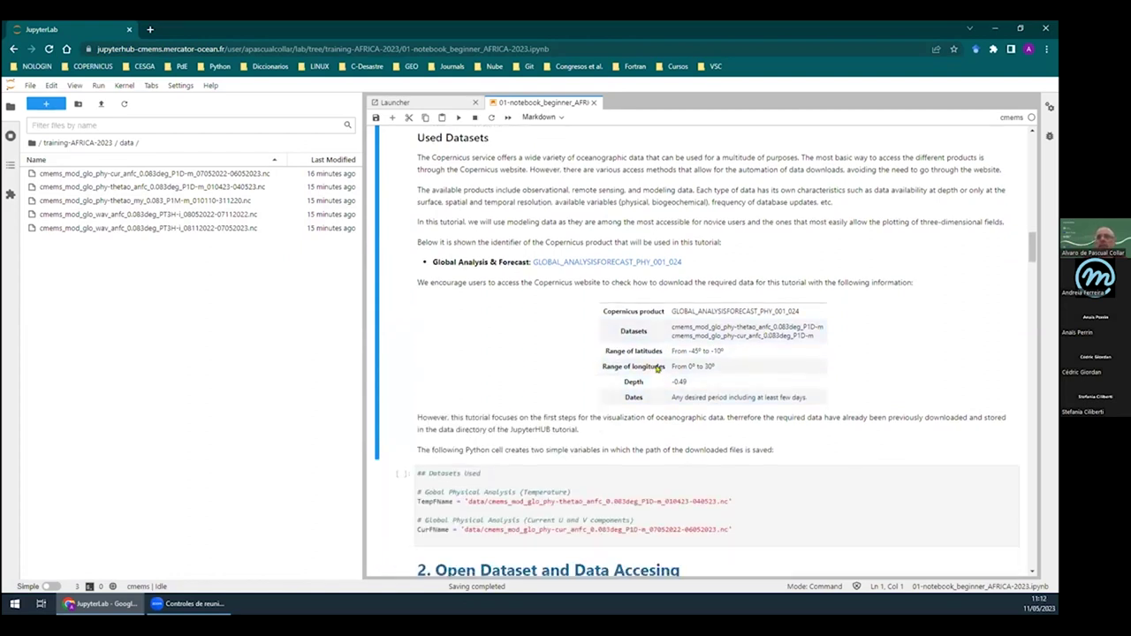
scroll(646, 363, down, 1)
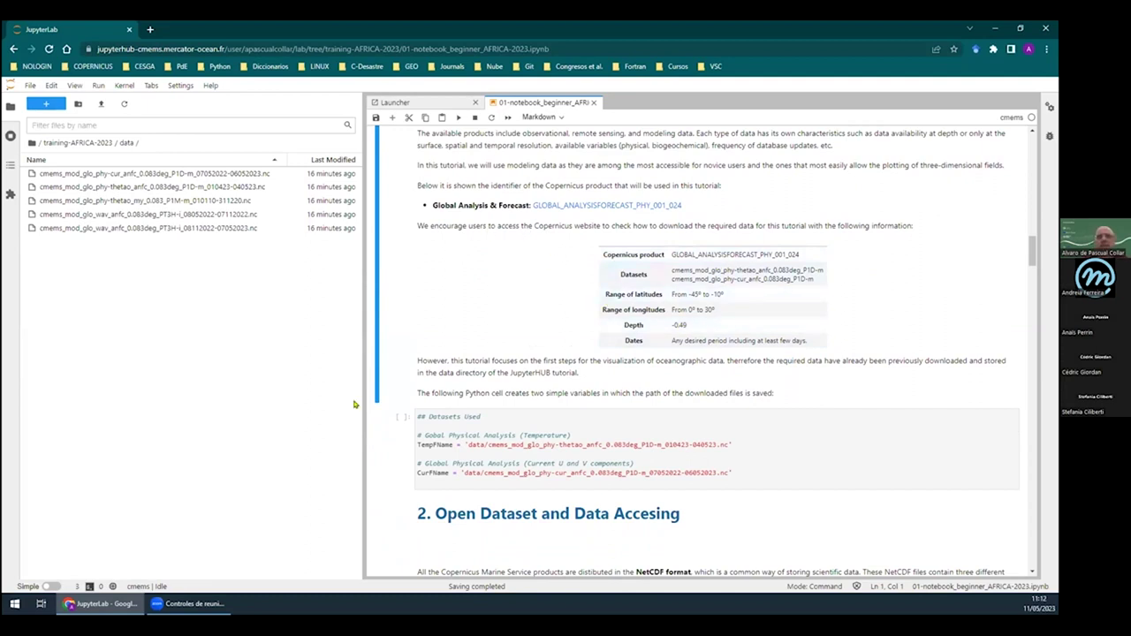
click(10, 107)
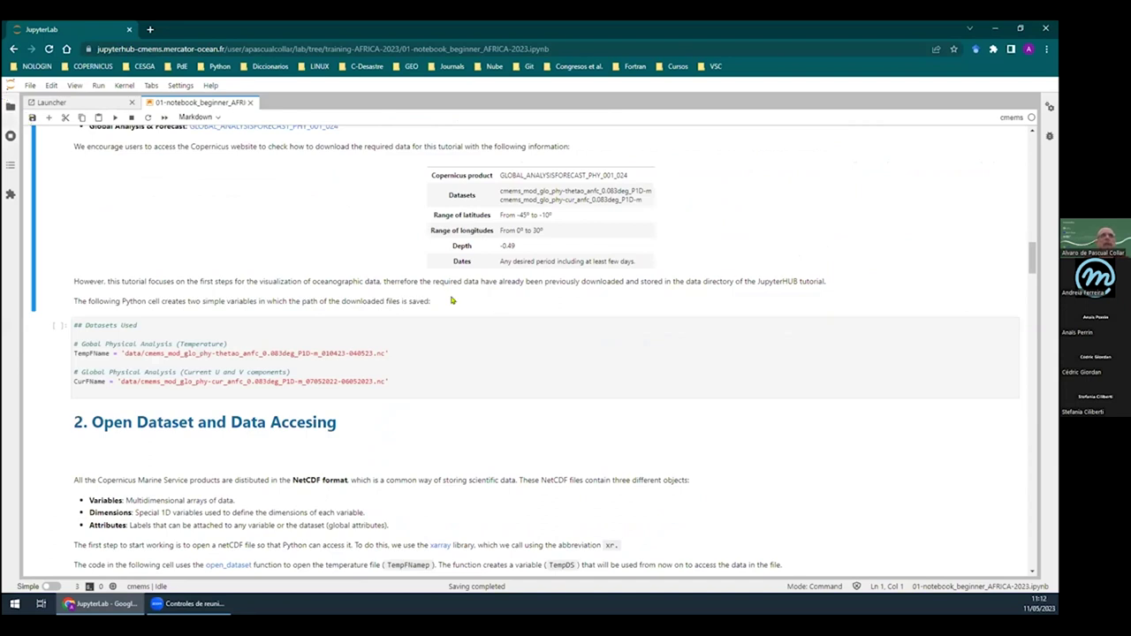
Highlight the temperature file path and the TempFName and CurFName variable names in the Datasets Used cell
click(442, 348)
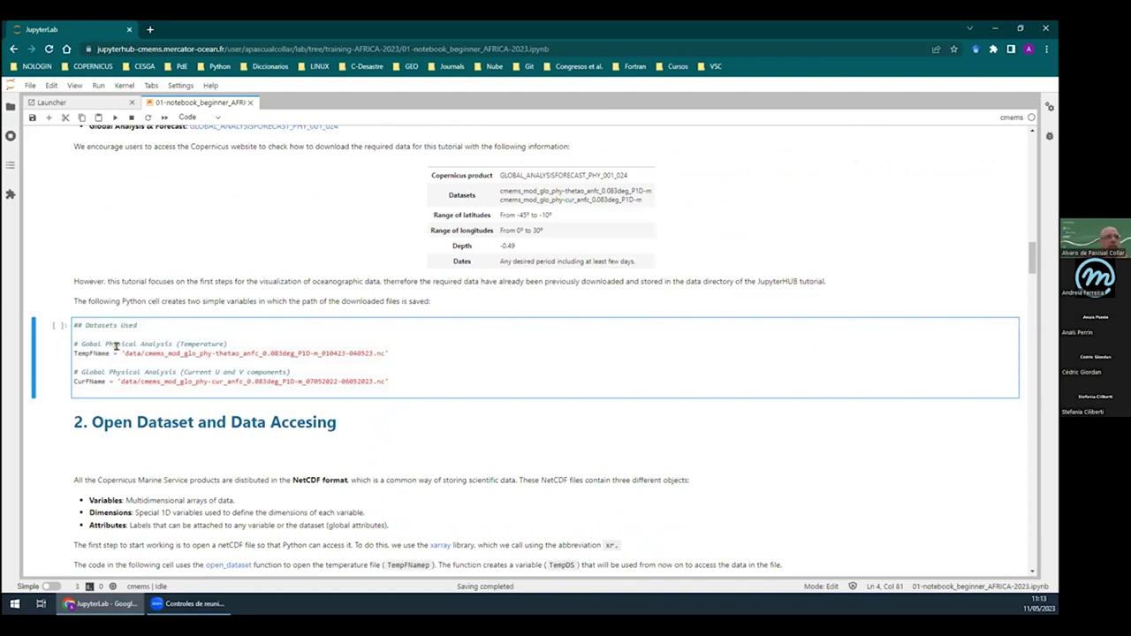
drag(119, 348, 387, 350)
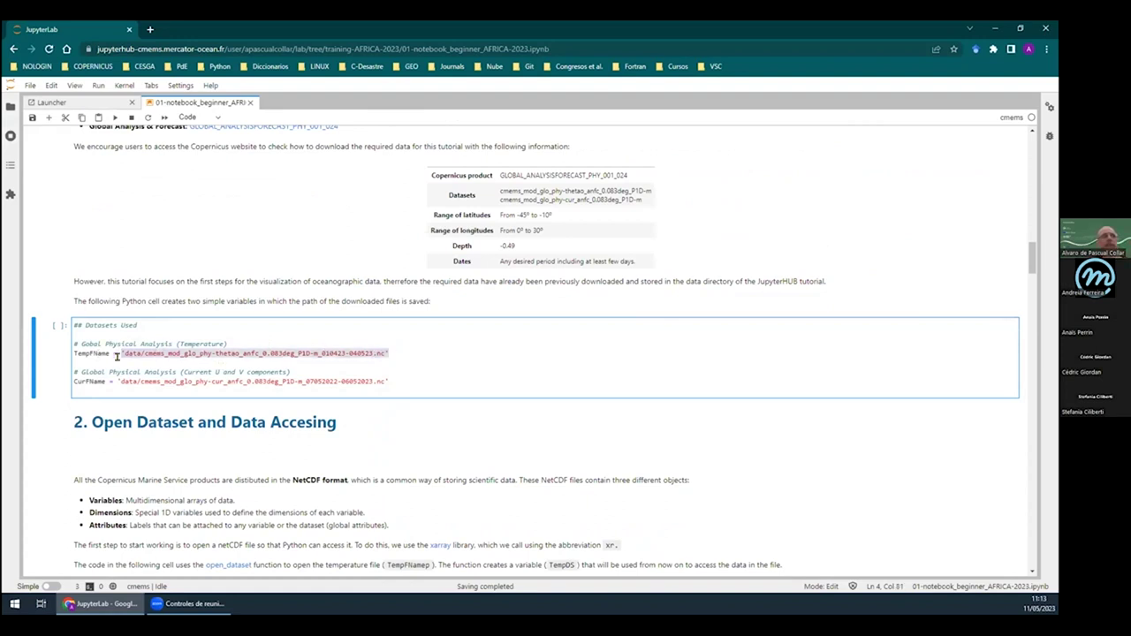
double_click(80, 352)
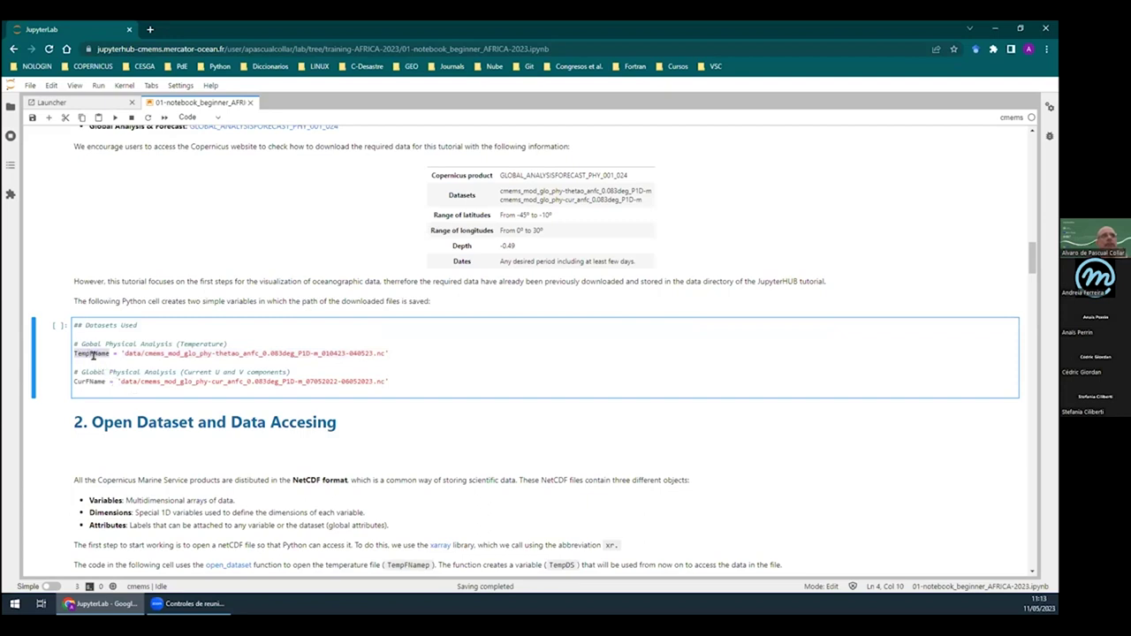
double_click(84, 381)
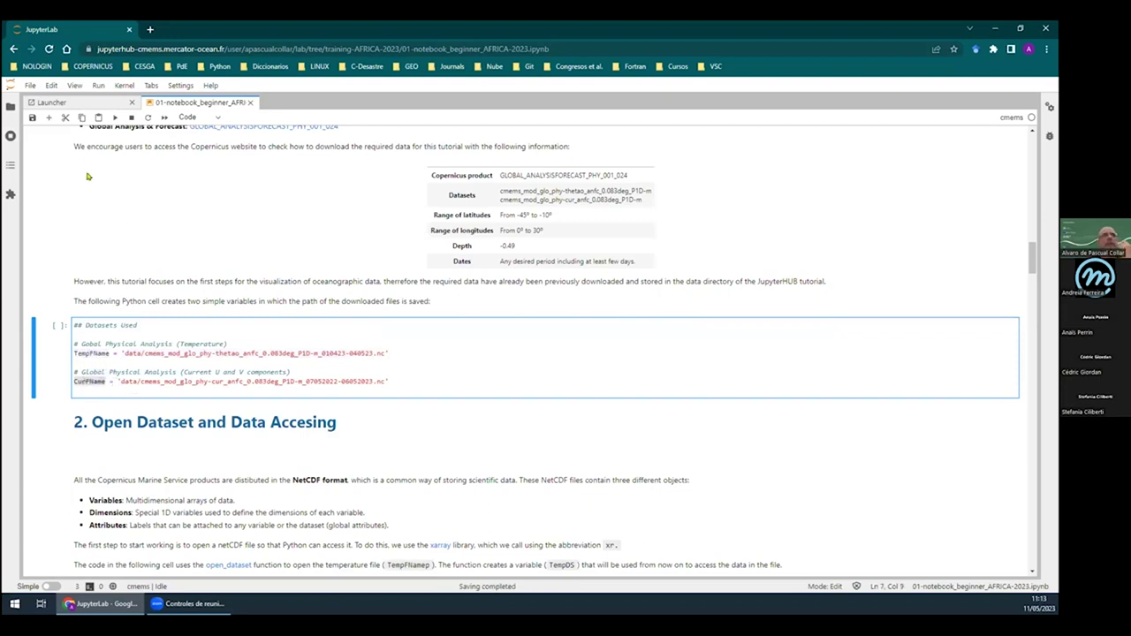
Show the data folder beside the notebook again, and highlight the temperature file path and its TempFName variable for comparison
click(11, 106)
click(478, 444)
drag(463, 444, 733, 444)
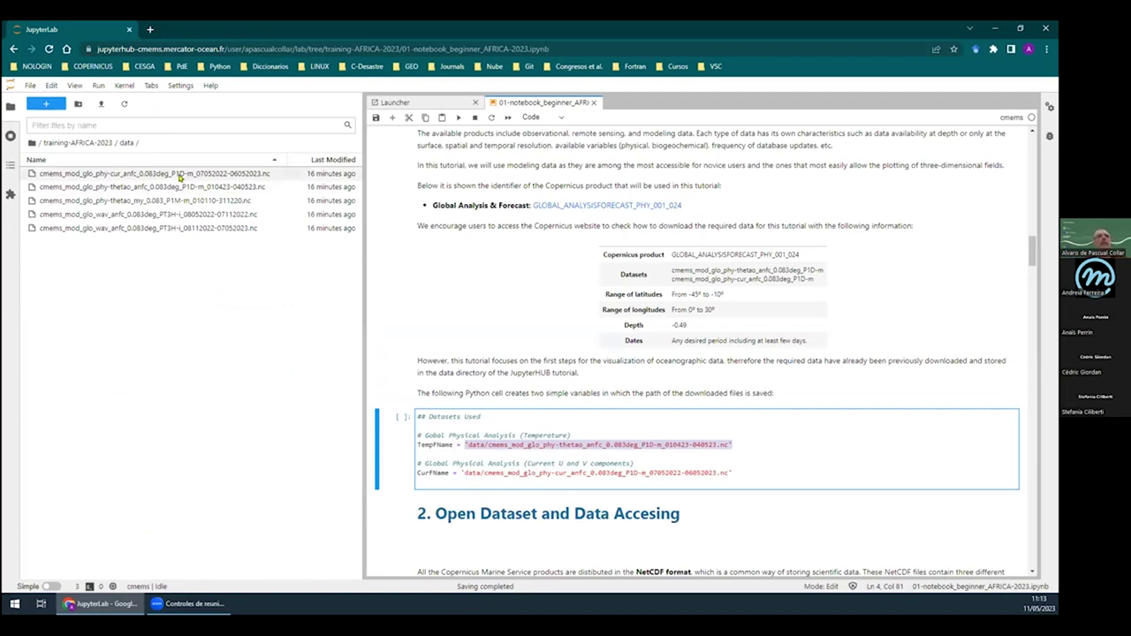
double_click(433, 445)
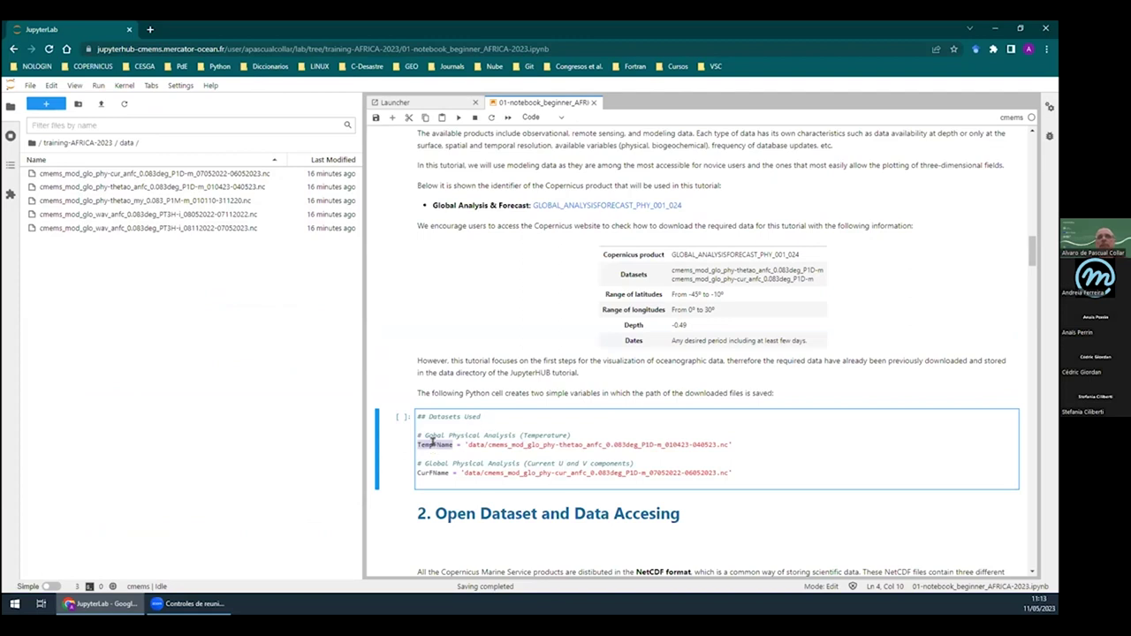
double_click(537, 445)
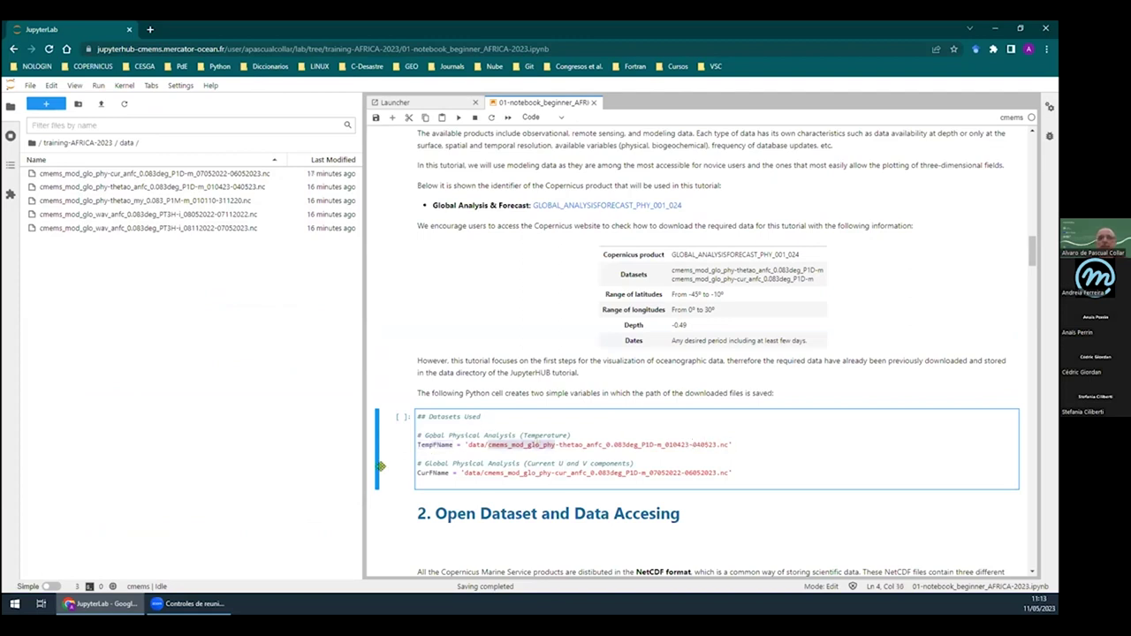
double_click(442, 444)
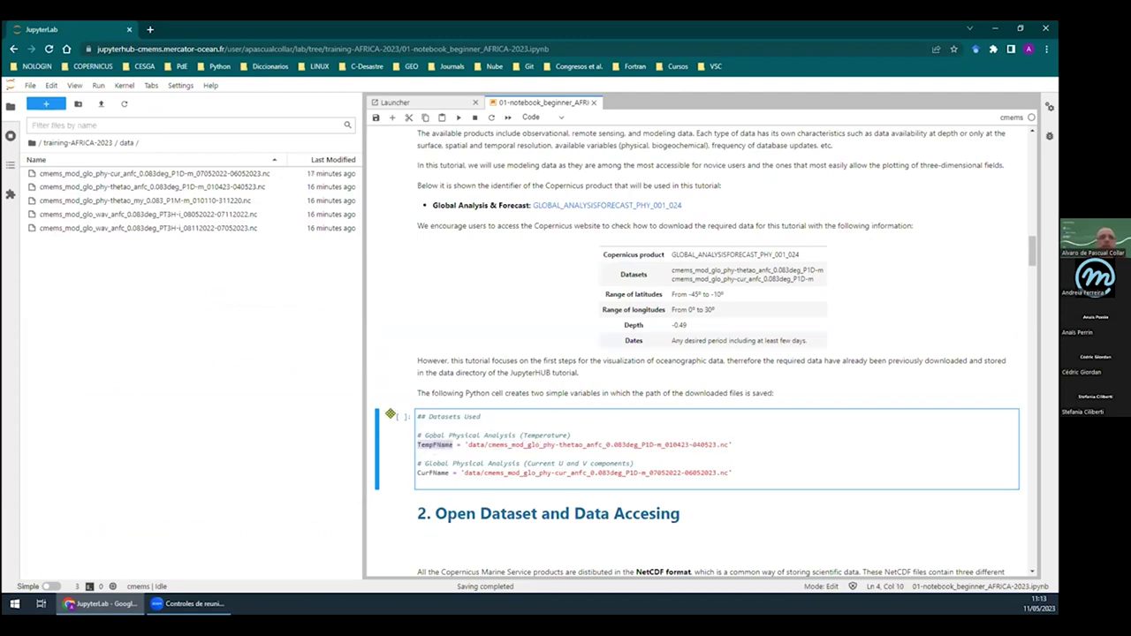
Run the Datasets Used cell to store the two file paths in variables
click(524, 422)
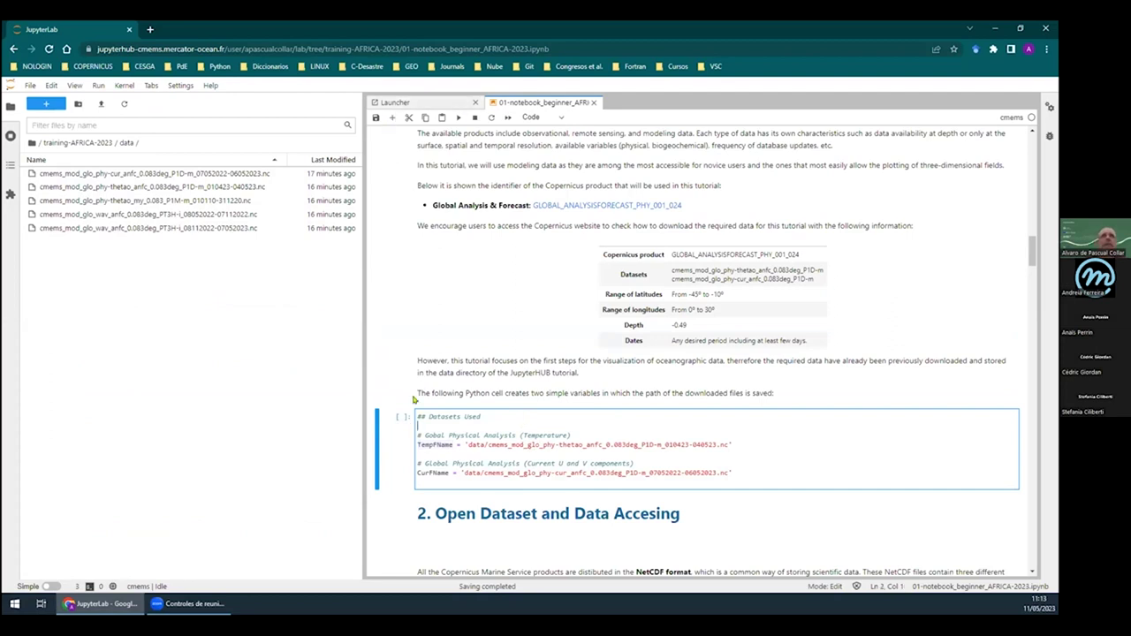
click(458, 117)
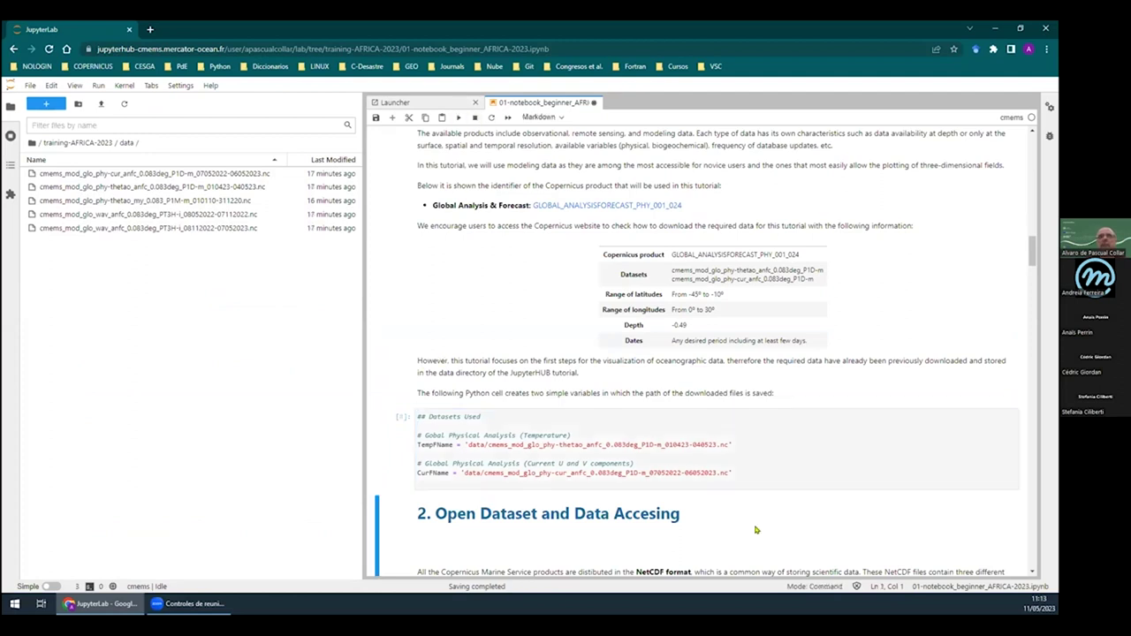
Insert a code cell below the Datasets Used cell and run print(TempFName) in it
click(776, 454)
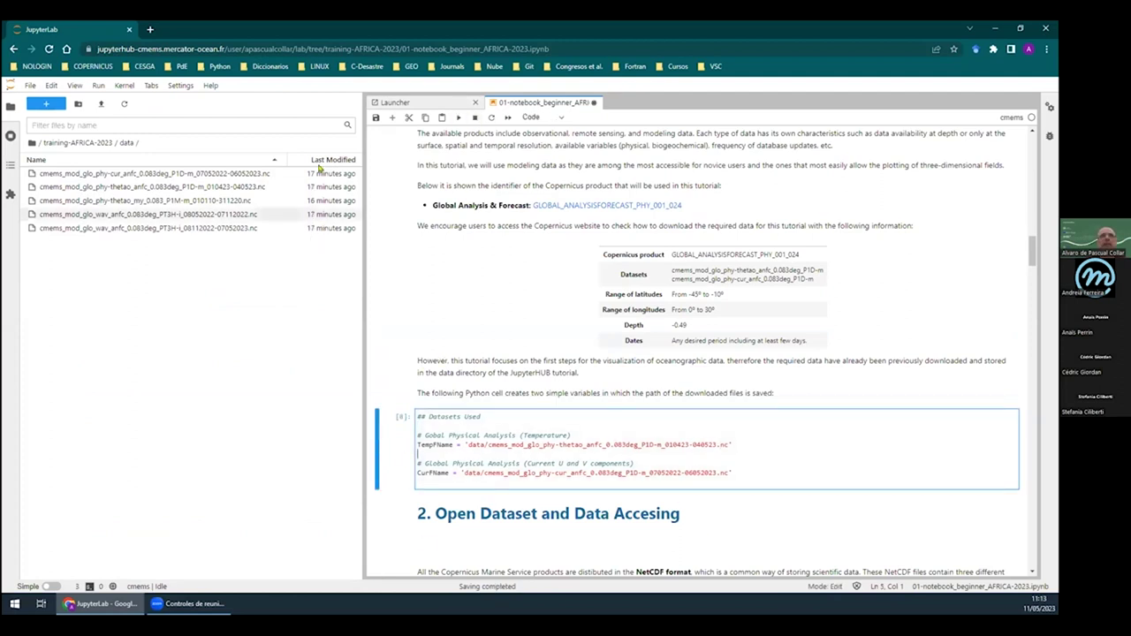
click(393, 118)
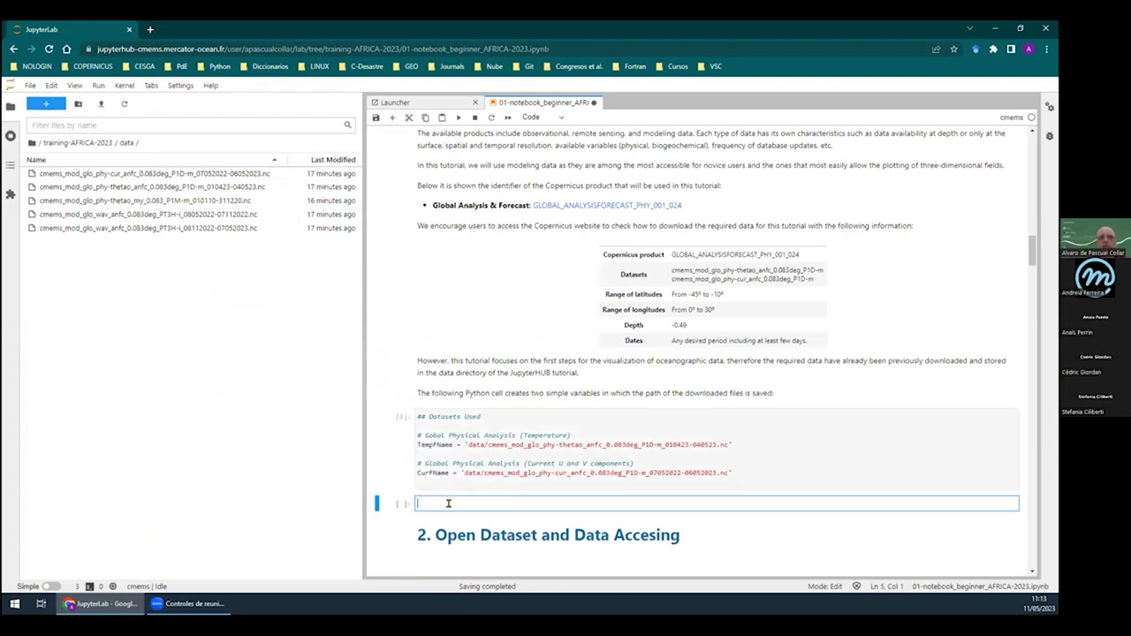
text(prit(TempFName)
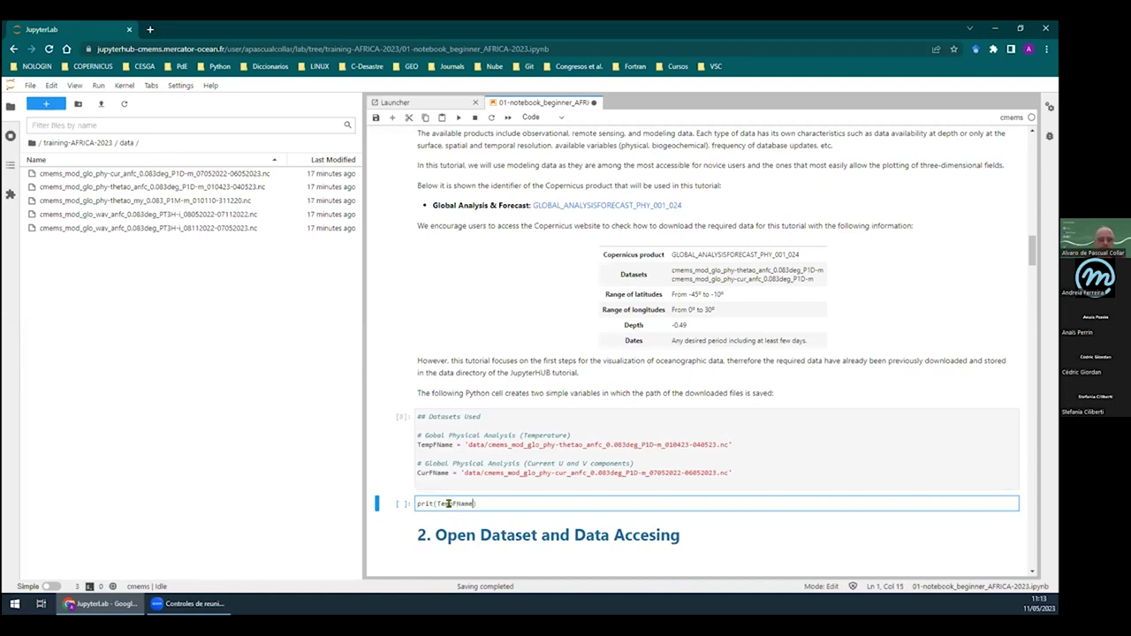
key(Home)
key(Right)
key(Right)
key(Right)
text(n)
click(457, 117)
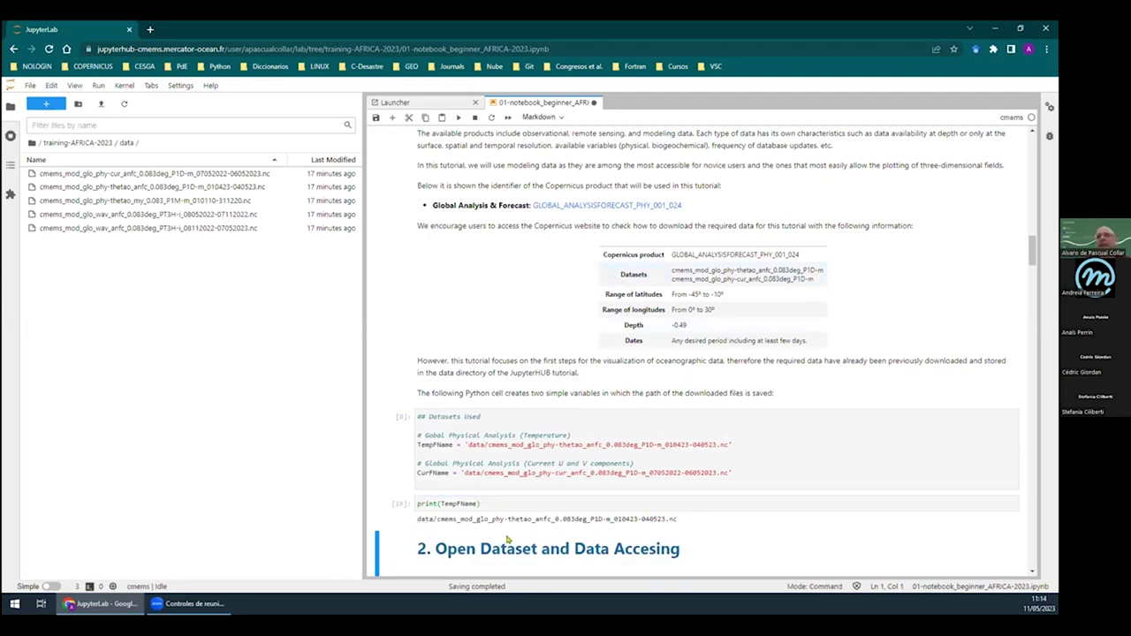
Highlight TempFName in the Datasets Used cell for comparison, and delete the print(TempFName) cell
double_click(426, 444)
click(478, 503)
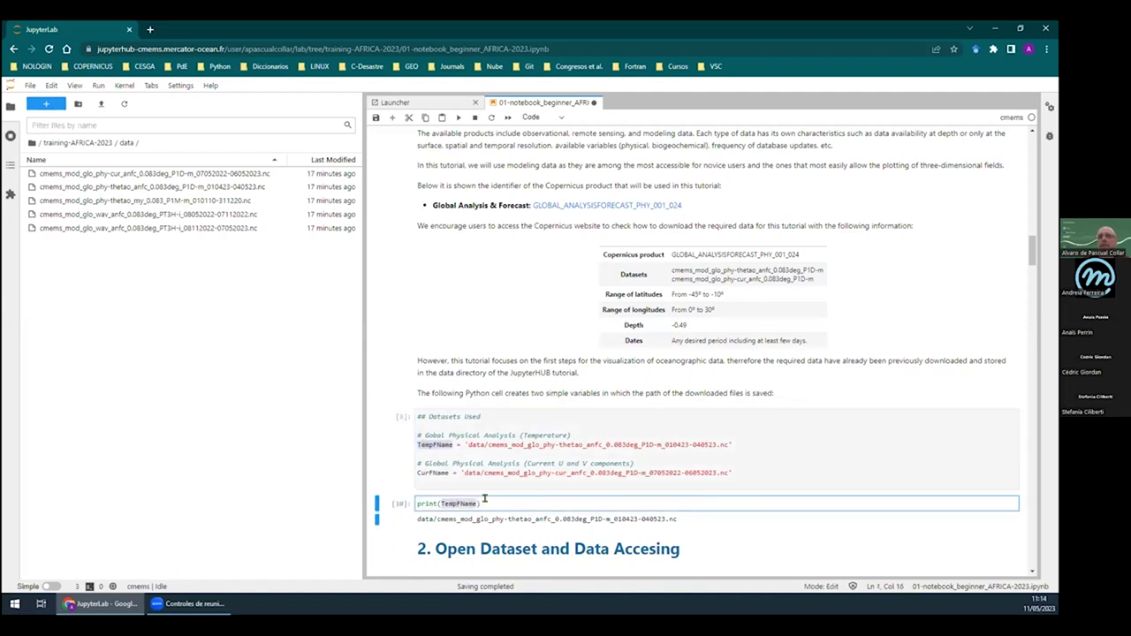
right_click(380, 504)
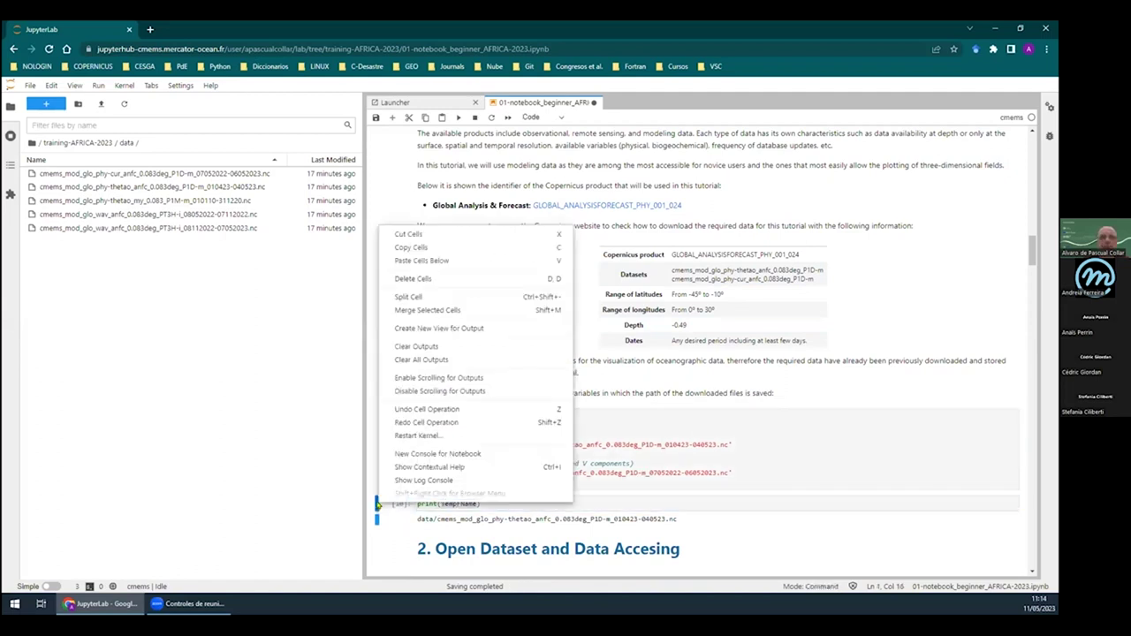
click(425, 280)
Review the notebook from the Setup libraries through the used datasets to the Open Dataset and Data Accesing section
click(767, 328)
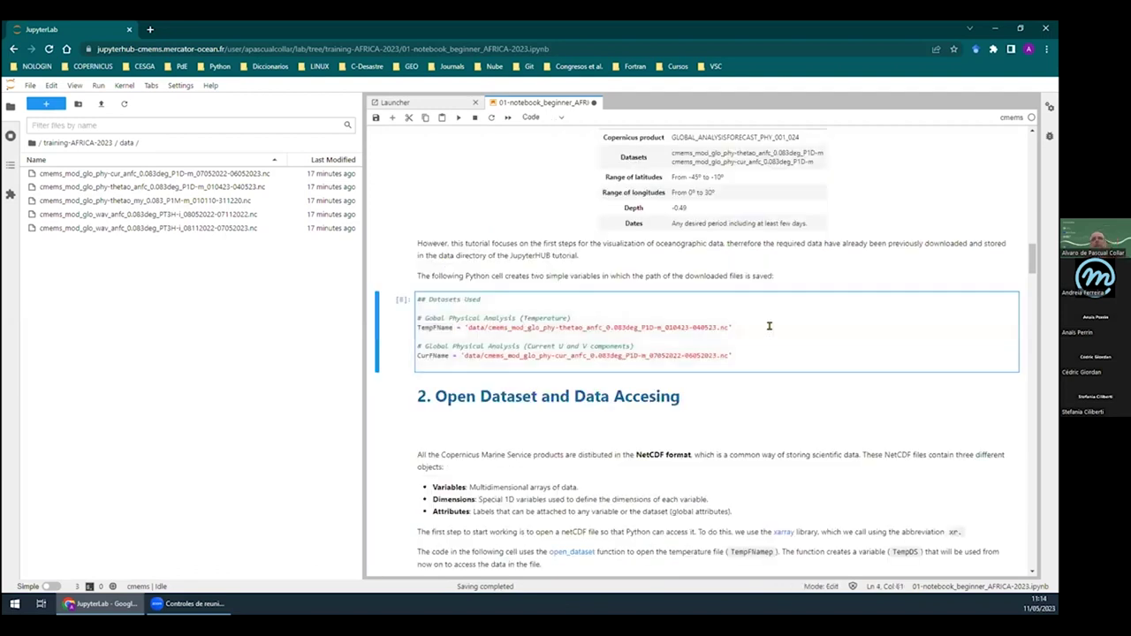
scroll(755, 338, up, 10)
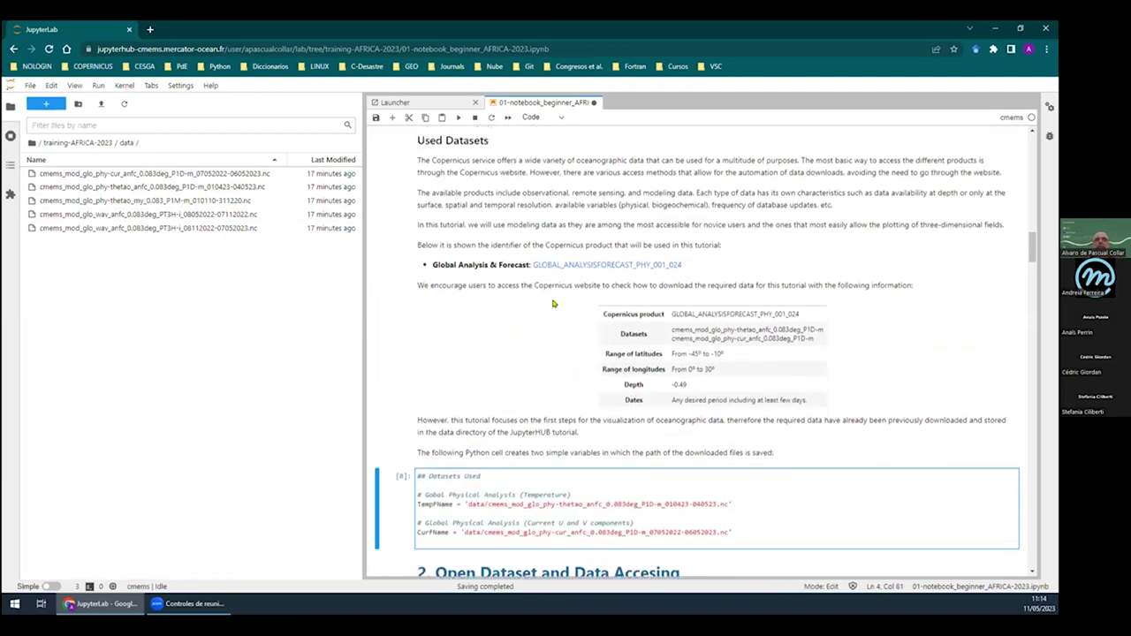
scroll(536, 324, up, 4)
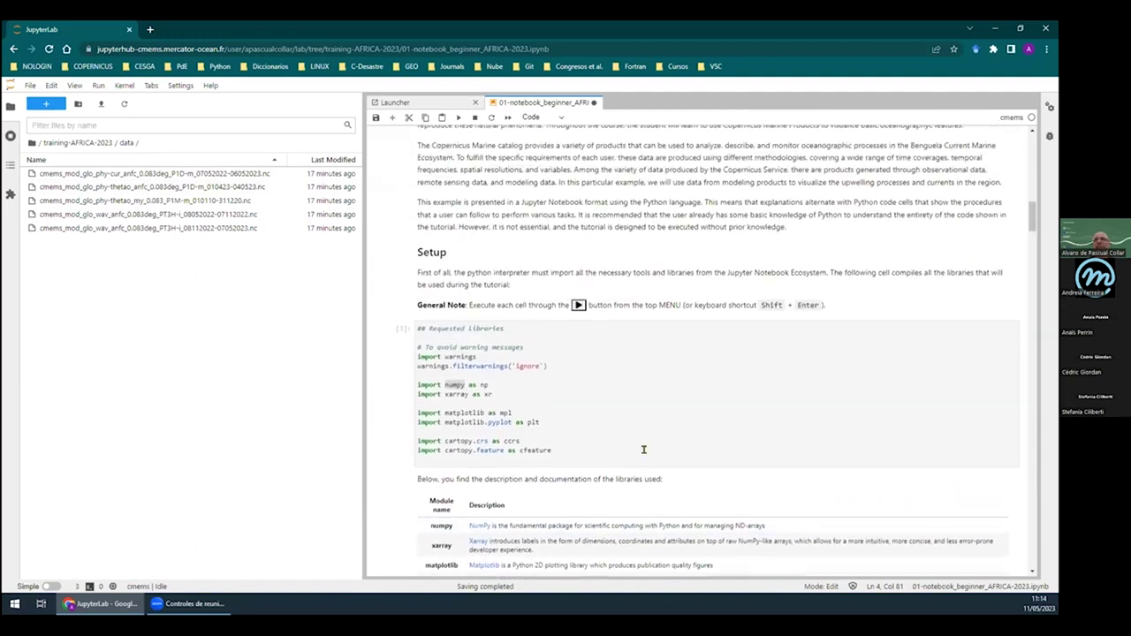
scroll(651, 424, up, 3)
scroll(658, 420, down, 10)
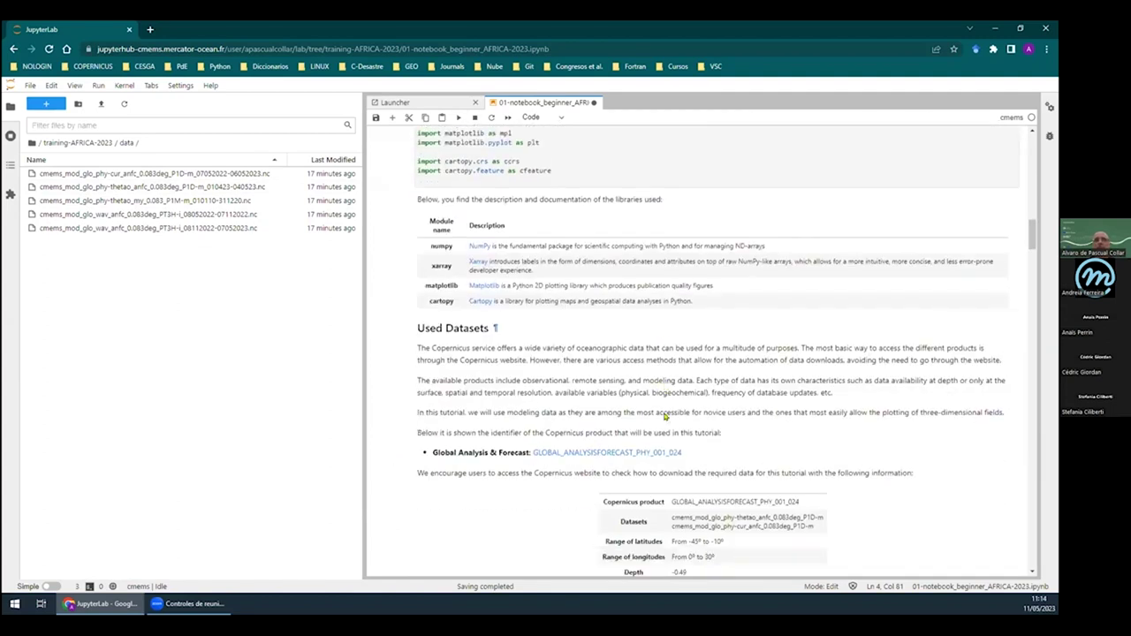
scroll(664, 416, down, 5)
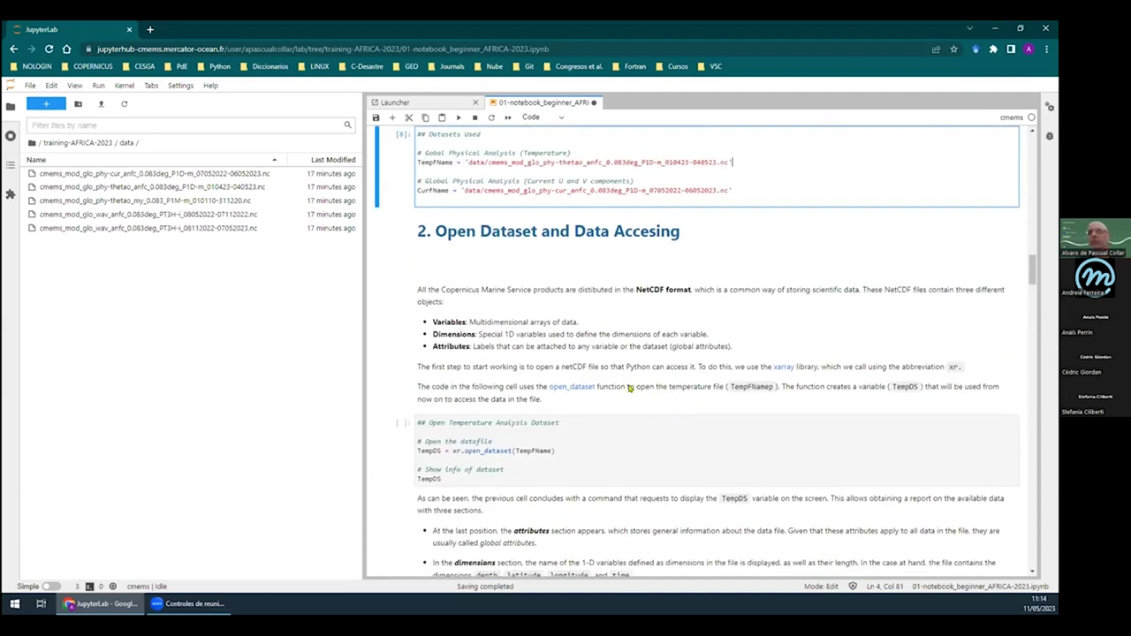
scroll(618, 378, up, 1)
scroll(576, 363, down, 1)
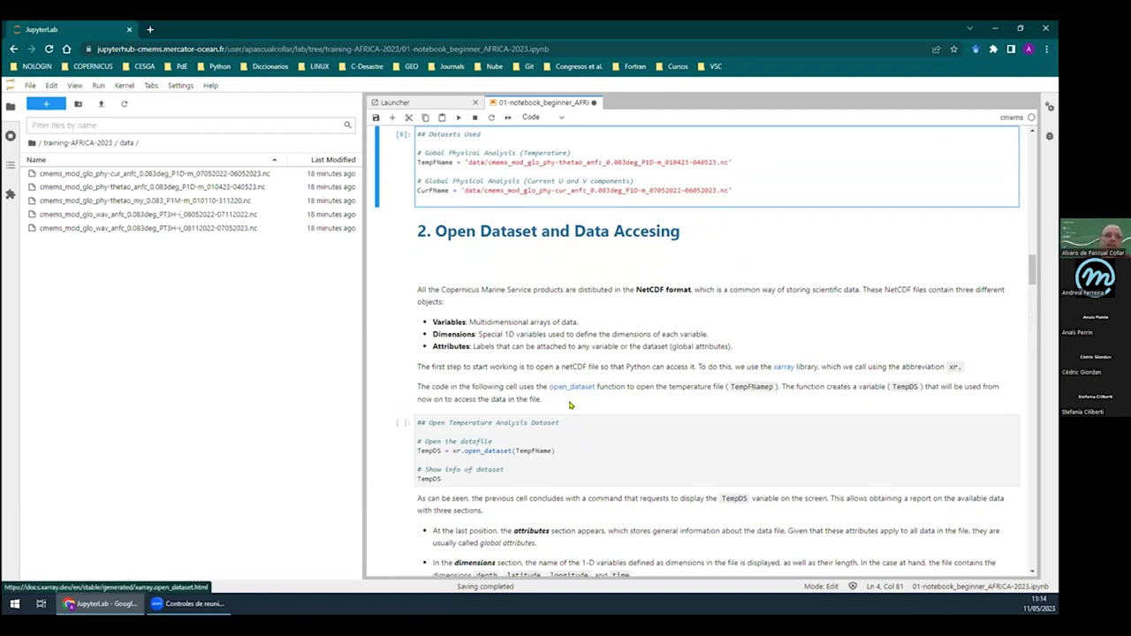
Highlight the xr.open_dataset function and its TempFName argument in the Open Temperature Analysis Dataset cell
drag(452, 451, 510, 447)
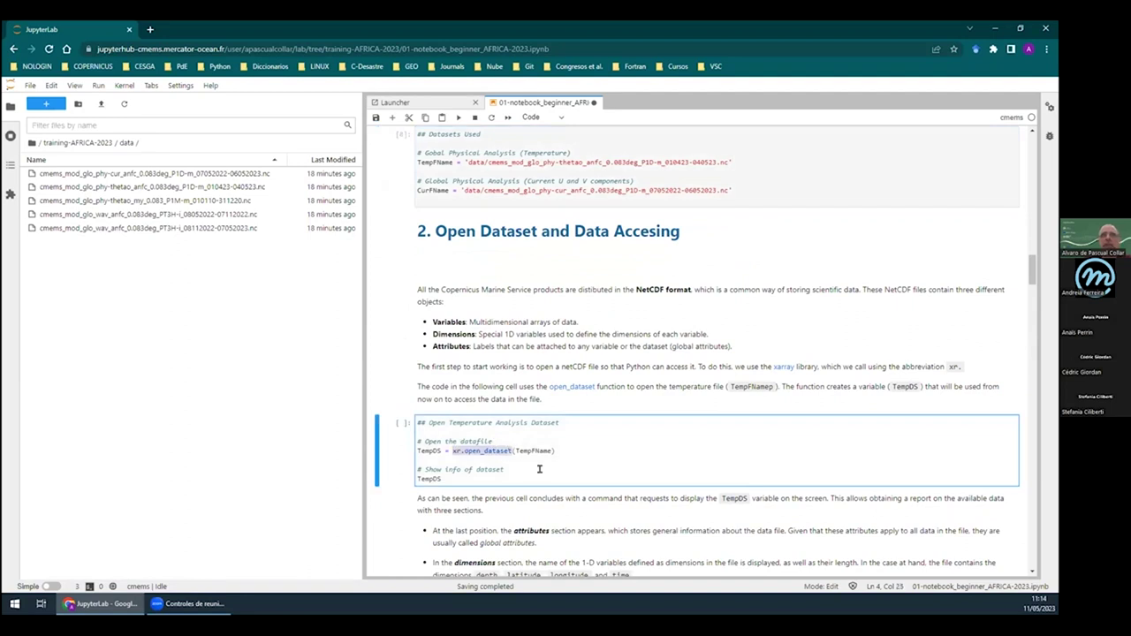
drag(454, 452, 506, 446)
triple_click(539, 449)
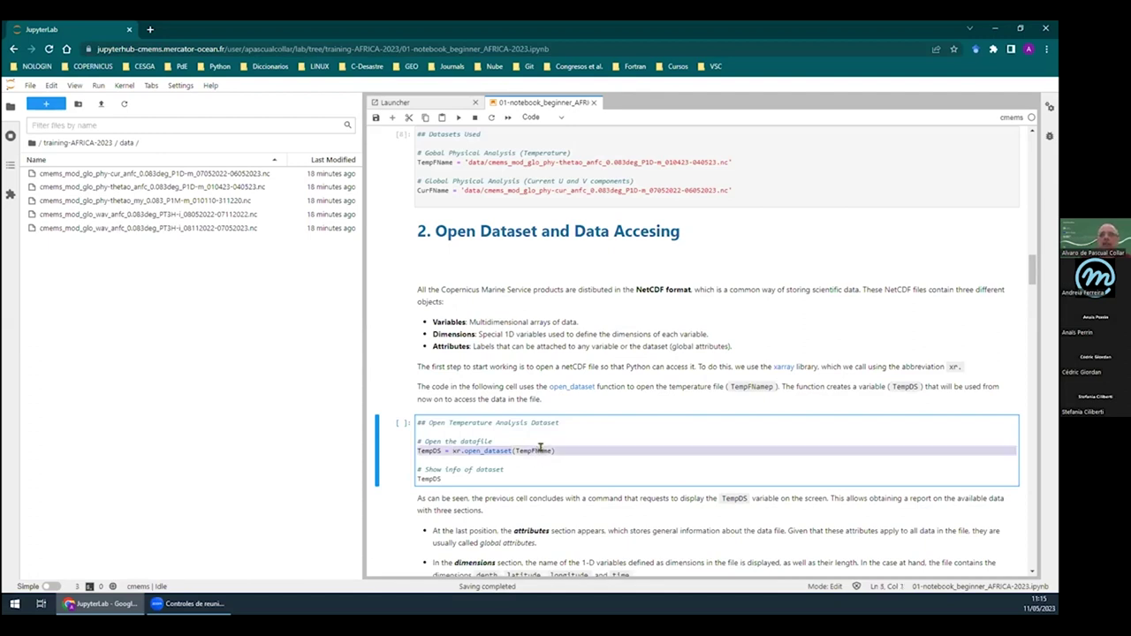
click(540, 450)
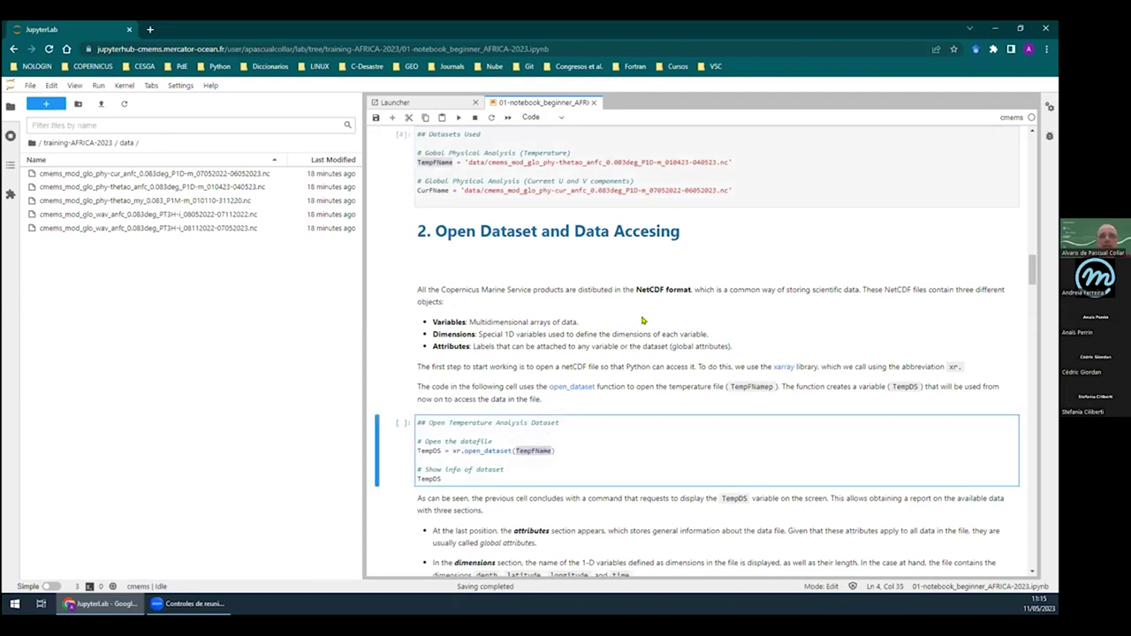
Run the Open Temperature Analysis Dataset cell to open the temperature file and display the TempDS report
click(450, 480)
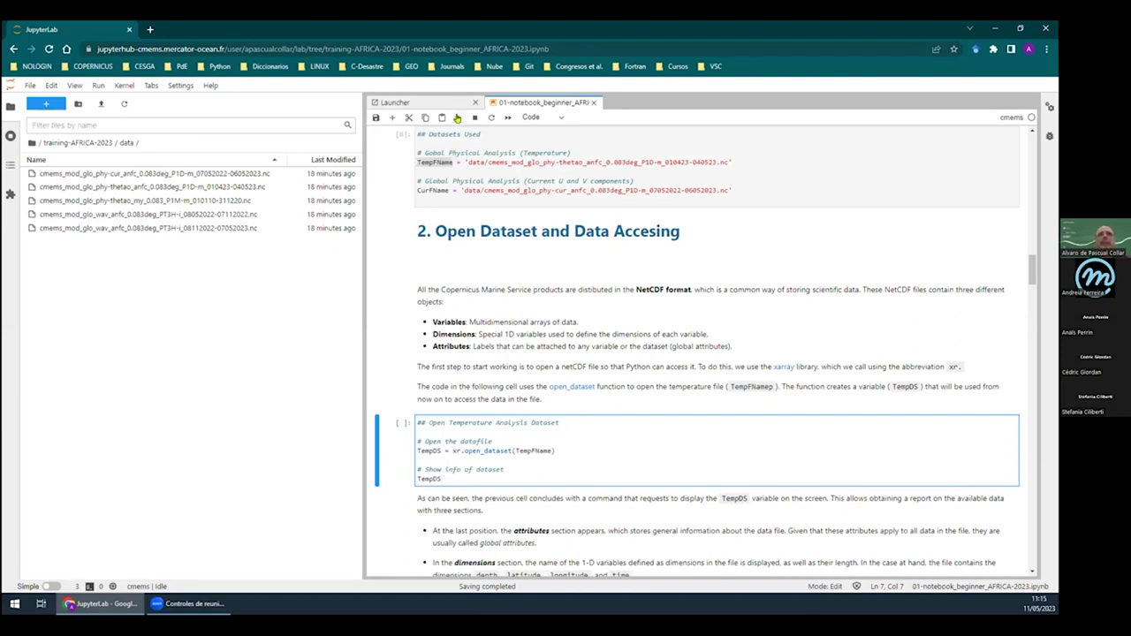
click(457, 118)
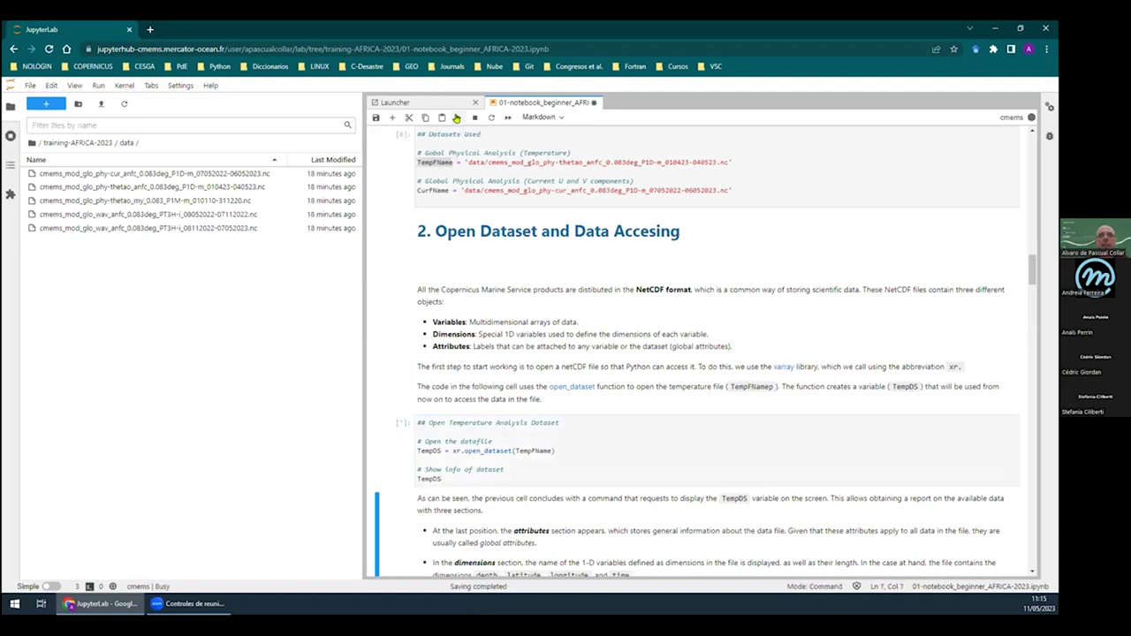
scroll(685, 328, down, 5)
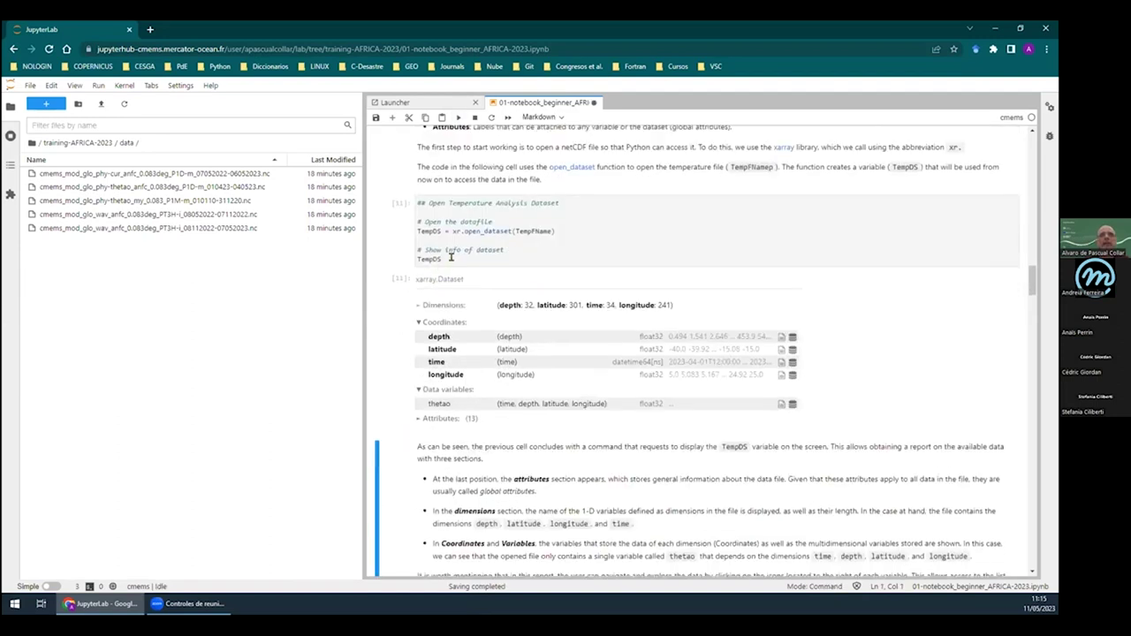
Highlight the xr.open_dataset(TempFName) call, its TempFName argument and the TempDS variable to compare their roles
click(403, 256)
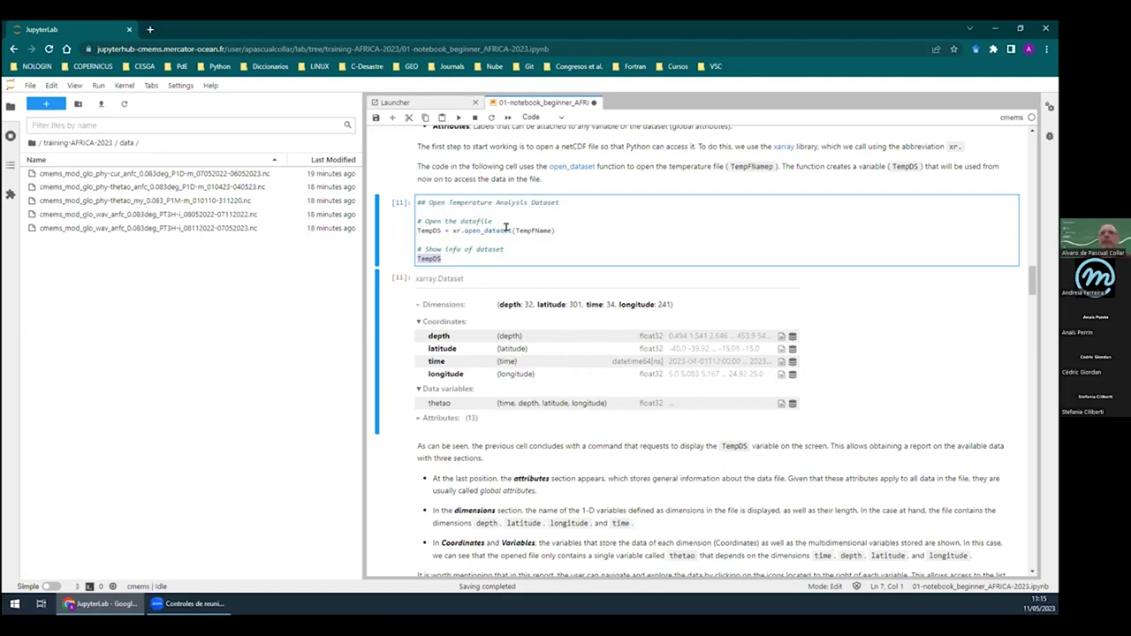
drag(512, 228, 484, 227)
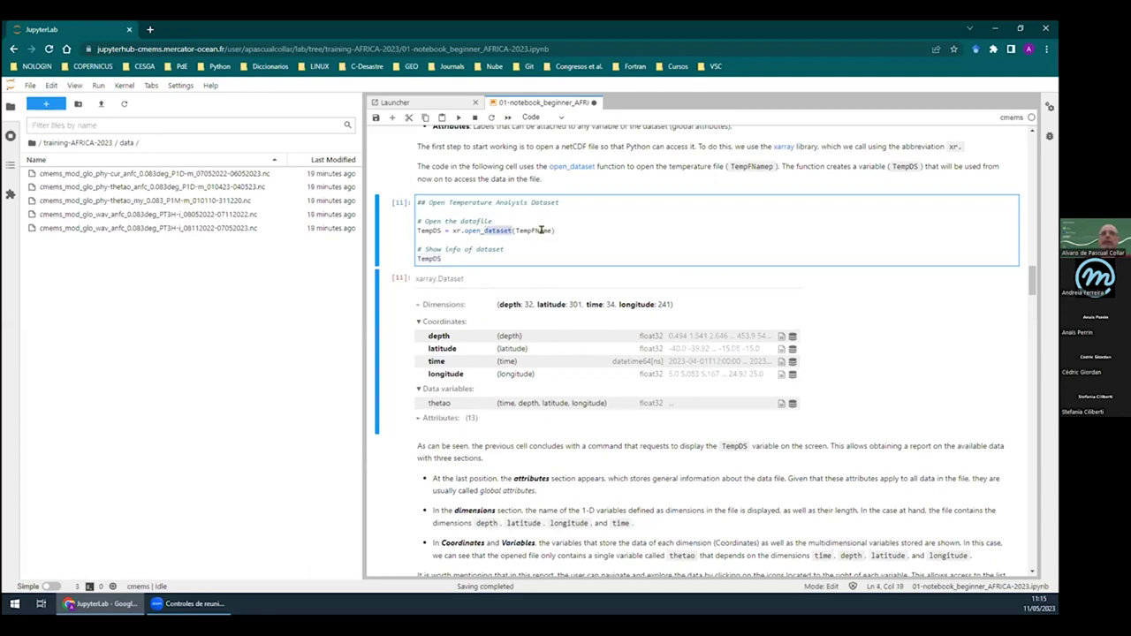
drag(557, 228, 446, 228)
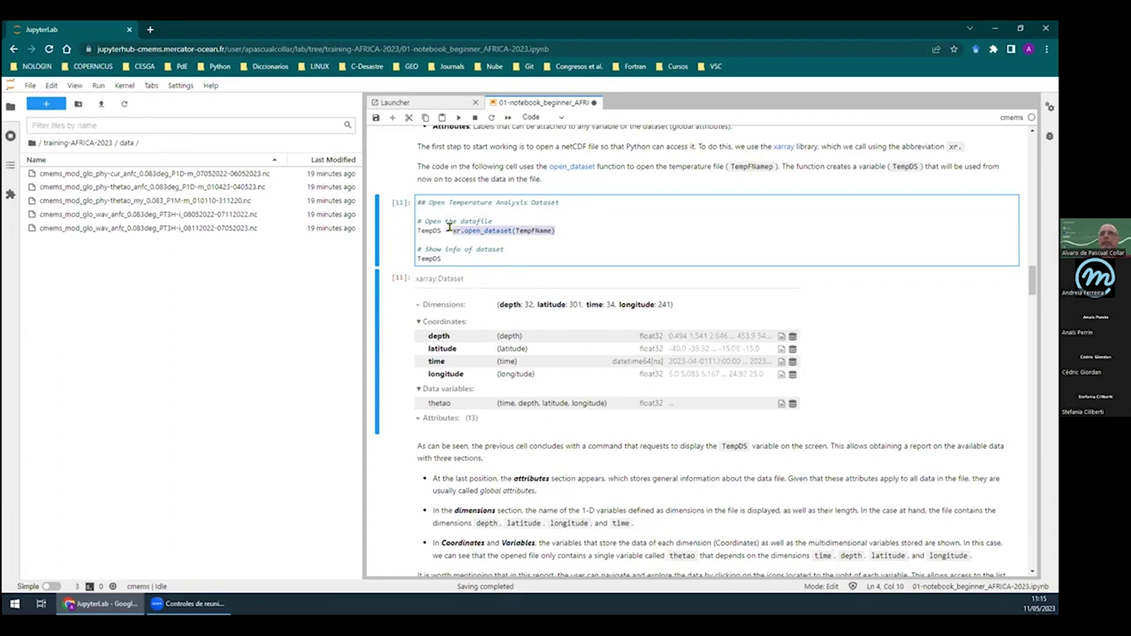
double_click(429, 229)
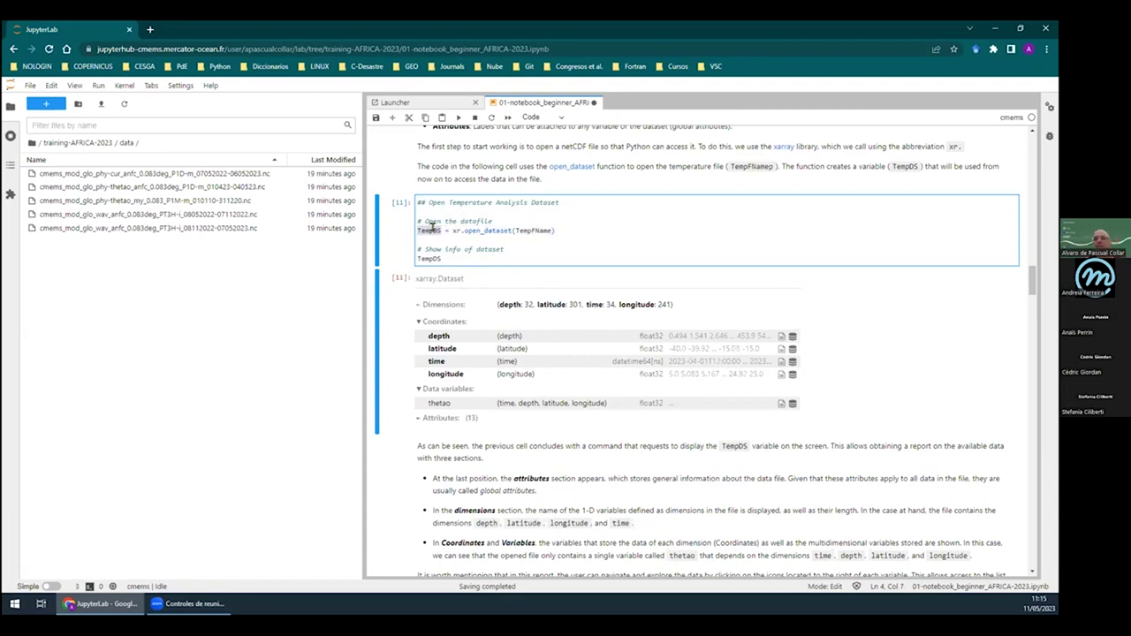
double_click(531, 229)
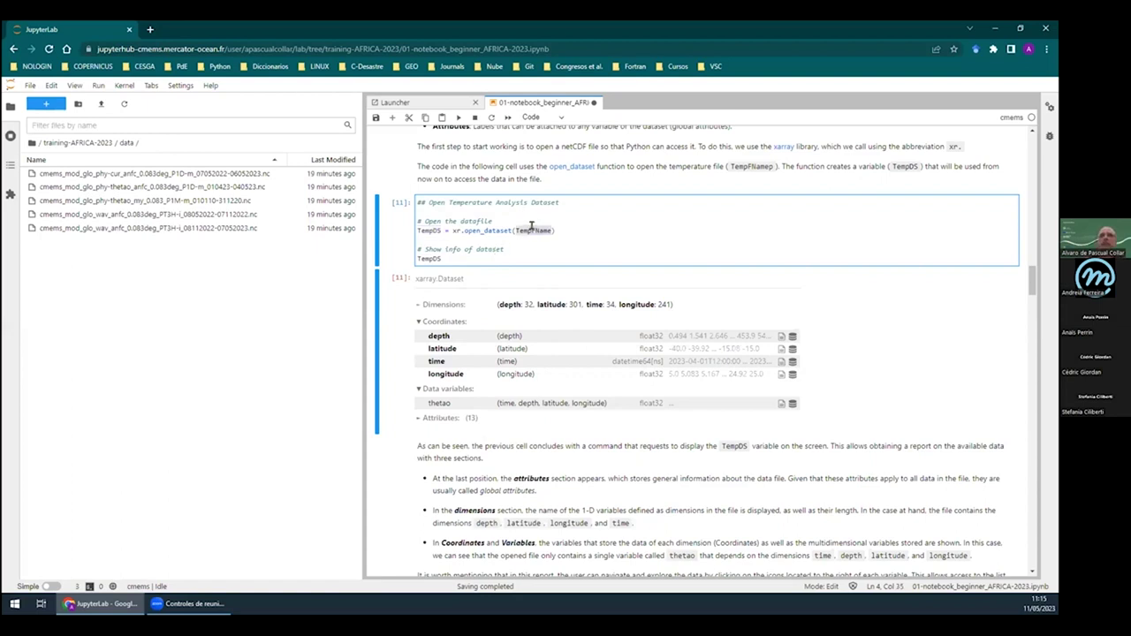
double_click(425, 229)
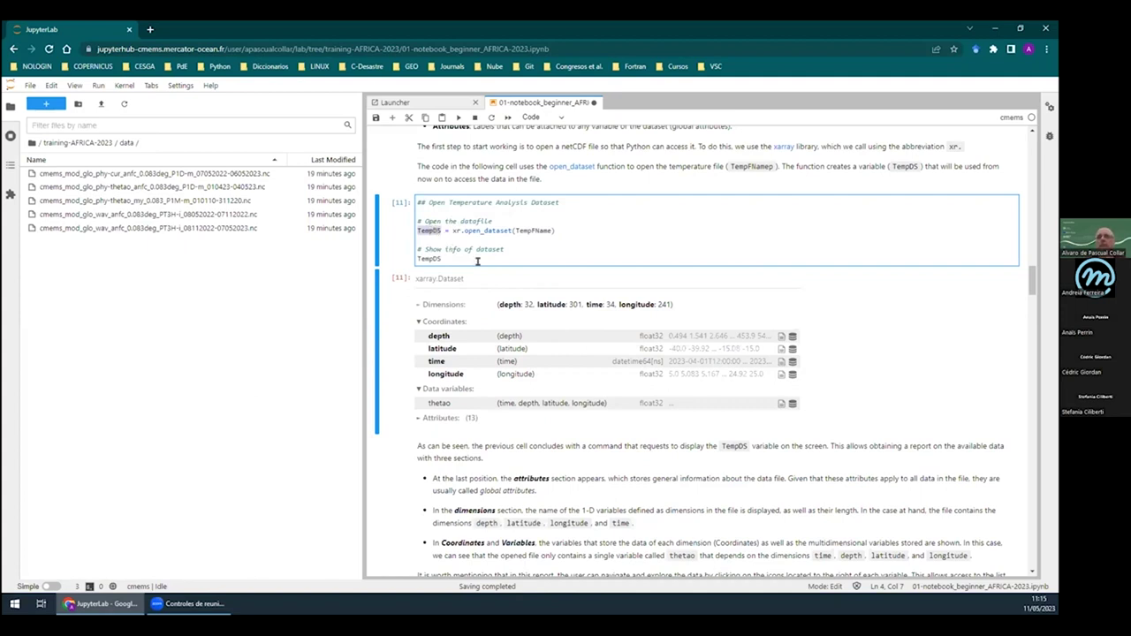
double_click(533, 229)
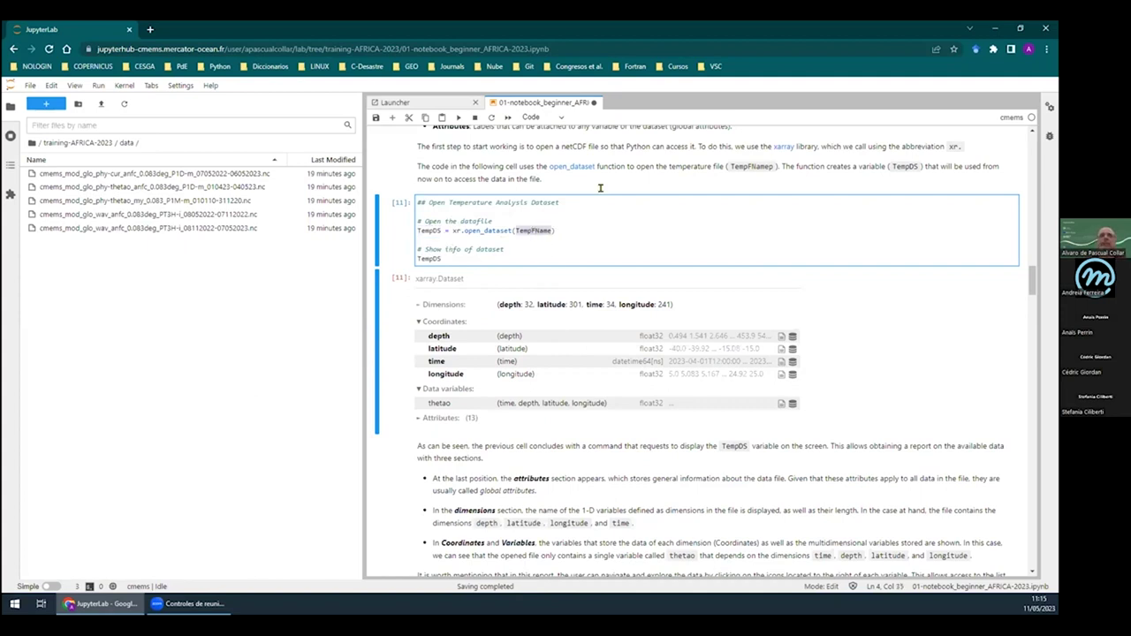
double_click(429, 258)
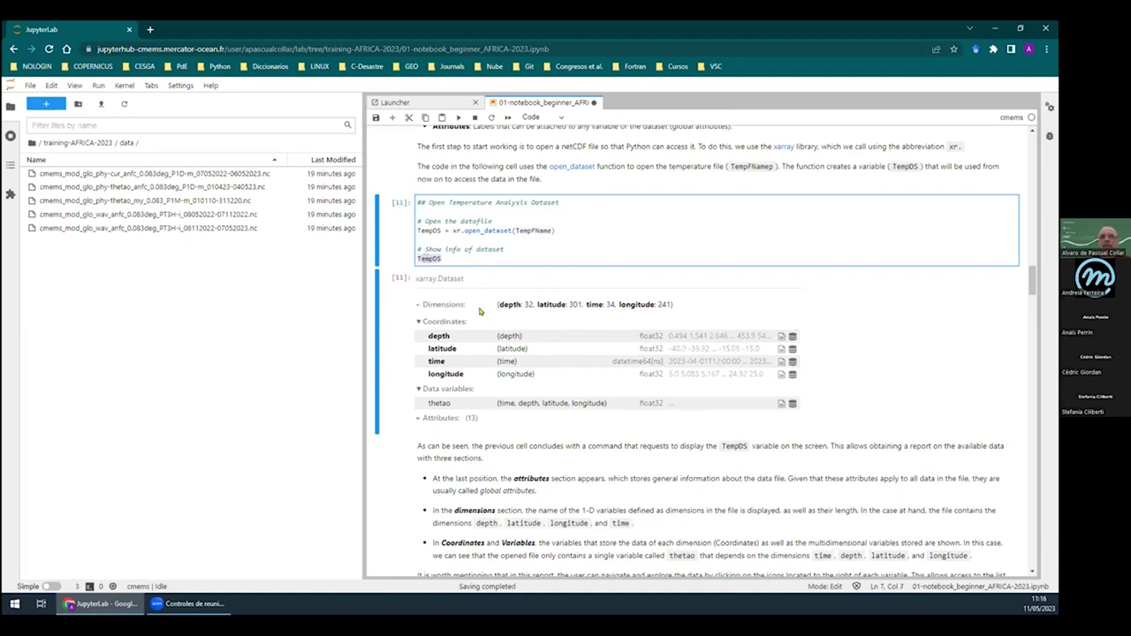
Collapse the Coordinates and Data variables sections of the TempDS report, and expand Attributes to examine it before collapsing it
scroll(779, 376, up, 3)
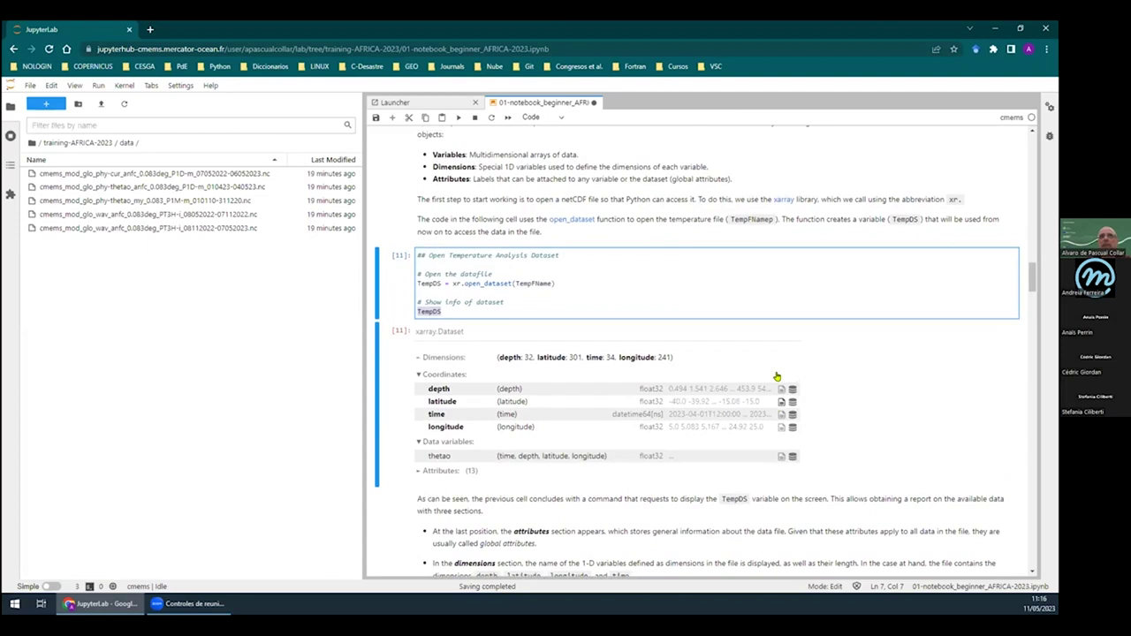
scroll(777, 376, up, 1)
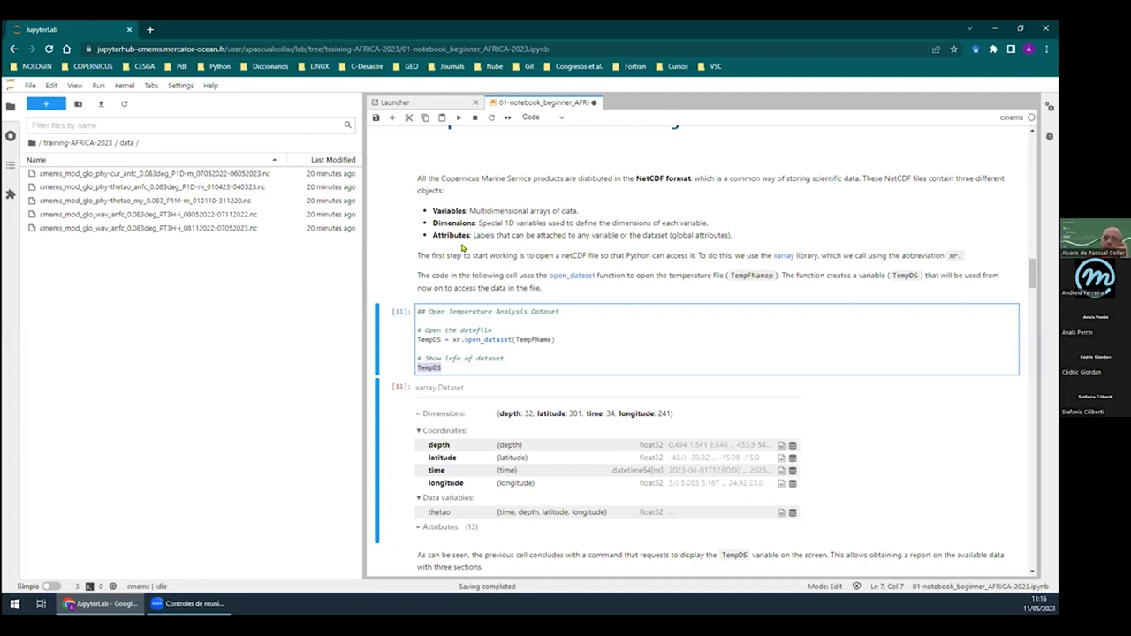
click(422, 430)
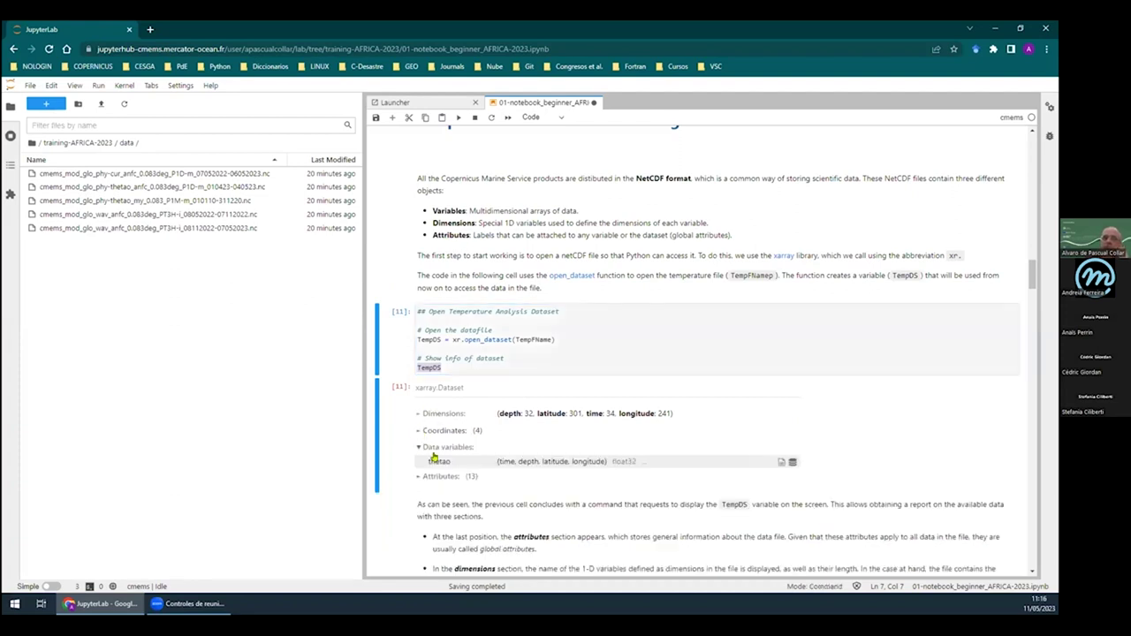
click(419, 447)
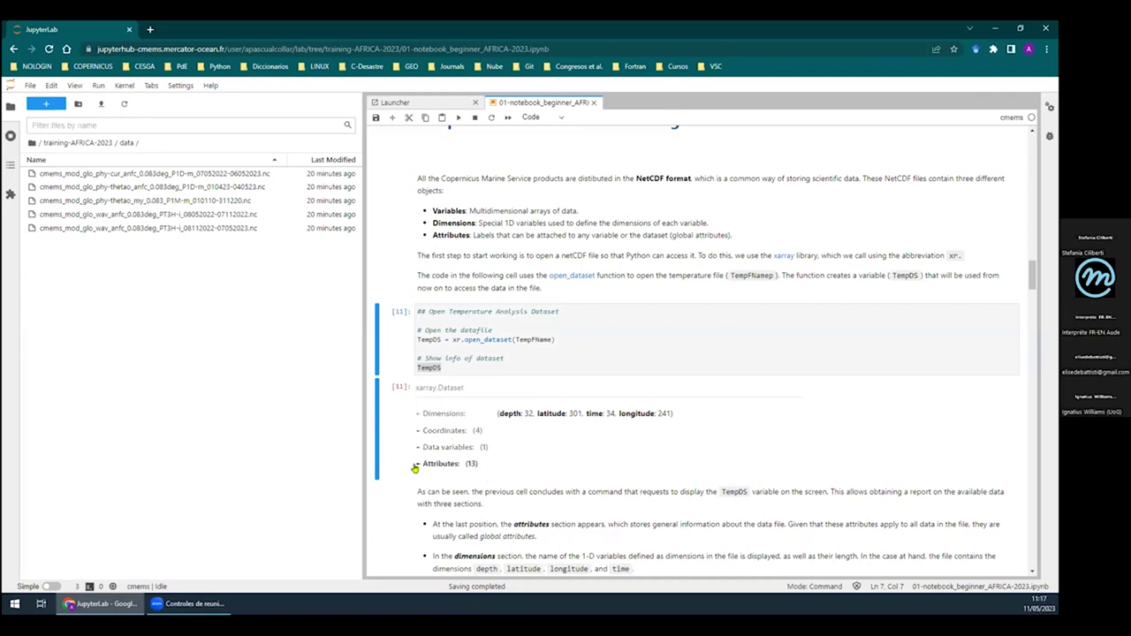
click(417, 464)
scroll(681, 405, down, 3)
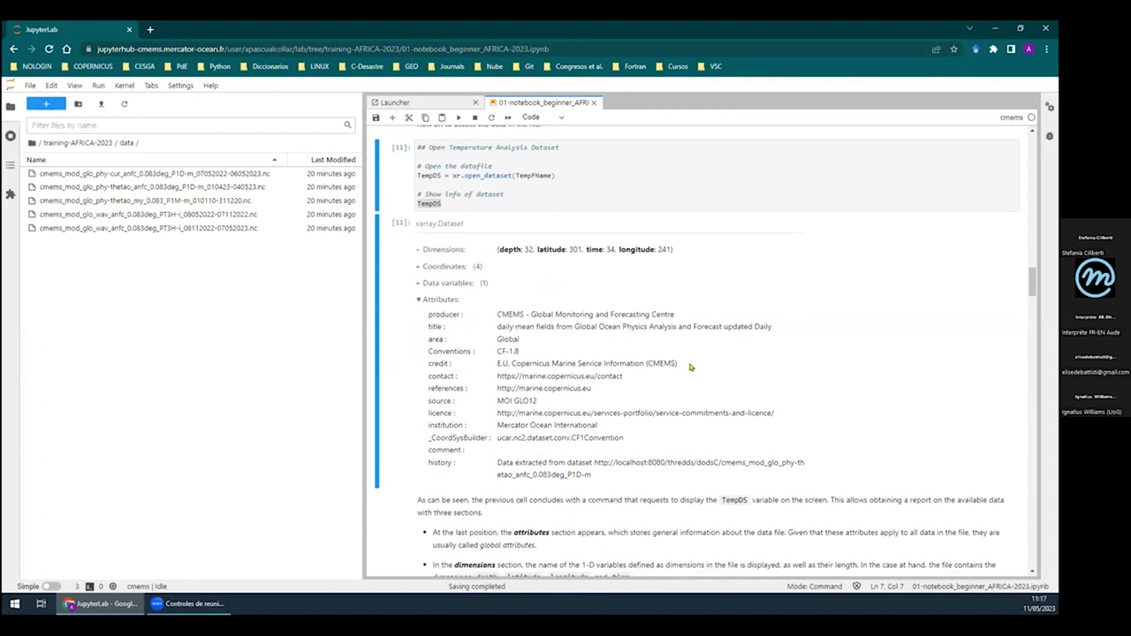
double_click(417, 302)
click(415, 300)
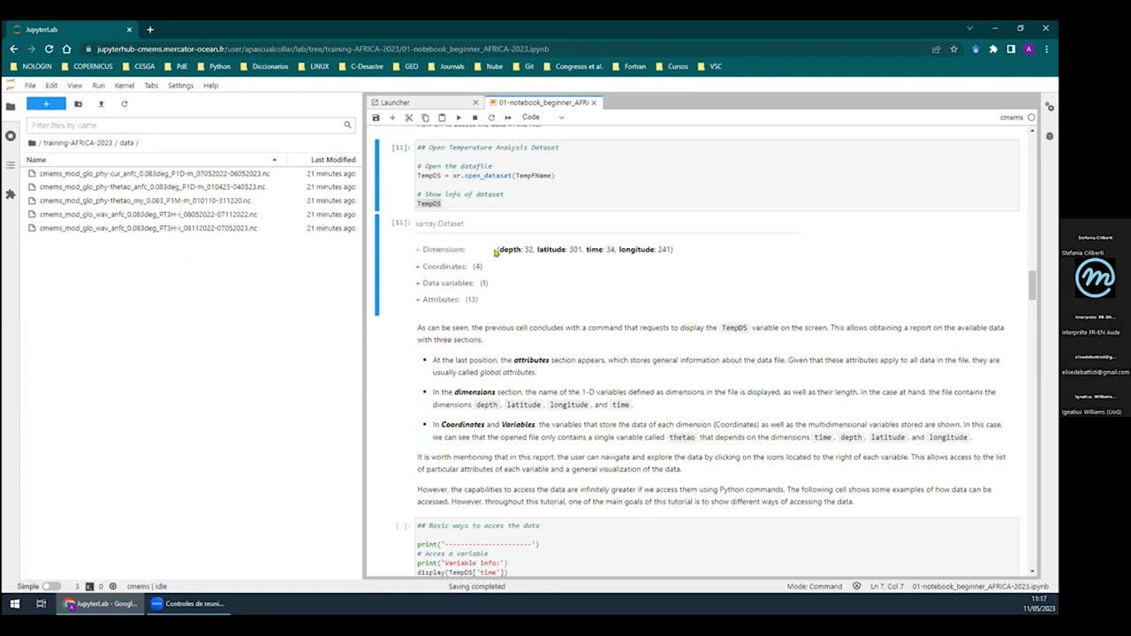
Expand the Coordinates section of the TempDS report and show the depth coordinate's attributes
click(418, 265)
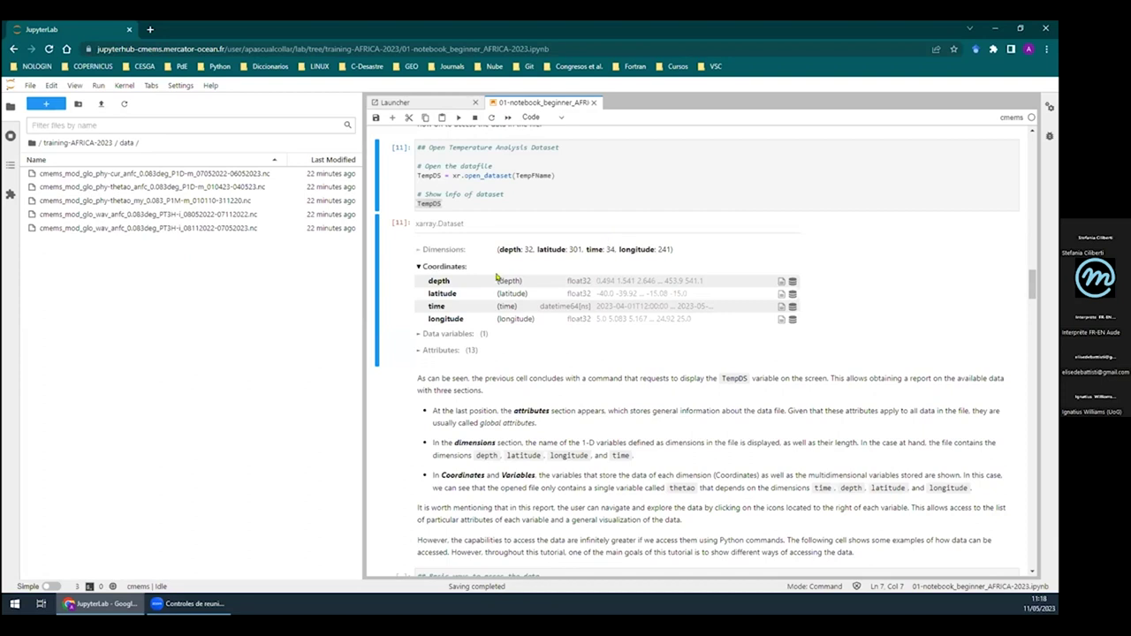
right_click(467, 283)
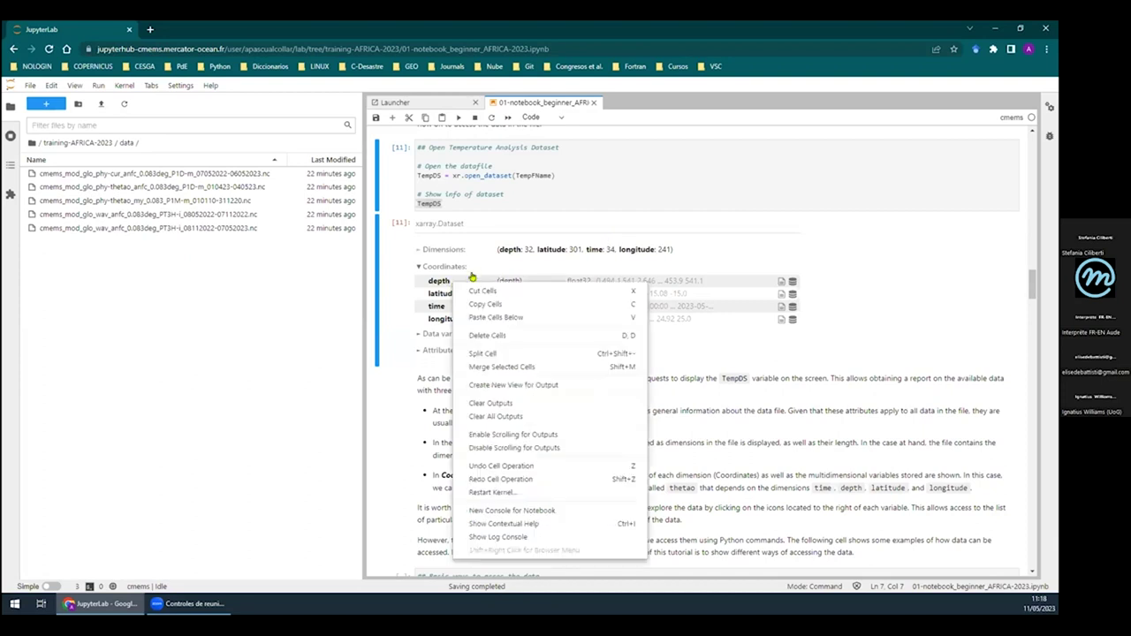
click(796, 256)
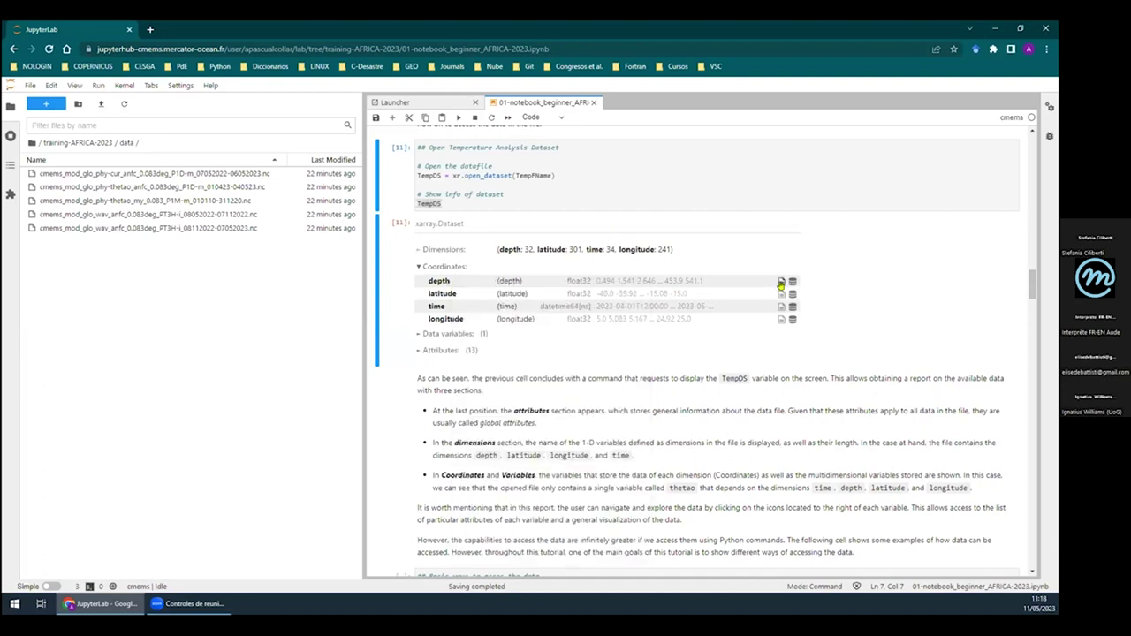
click(781, 282)
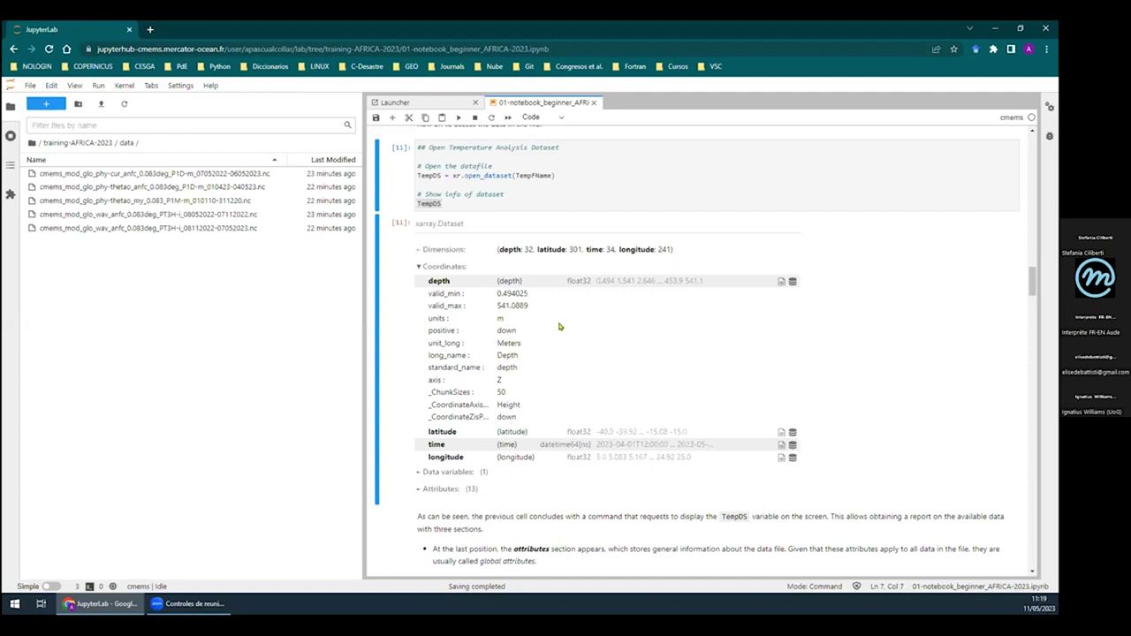
Show the depth coordinate's data values in the TempDS report, and collapse its values and attributes
click(791, 282)
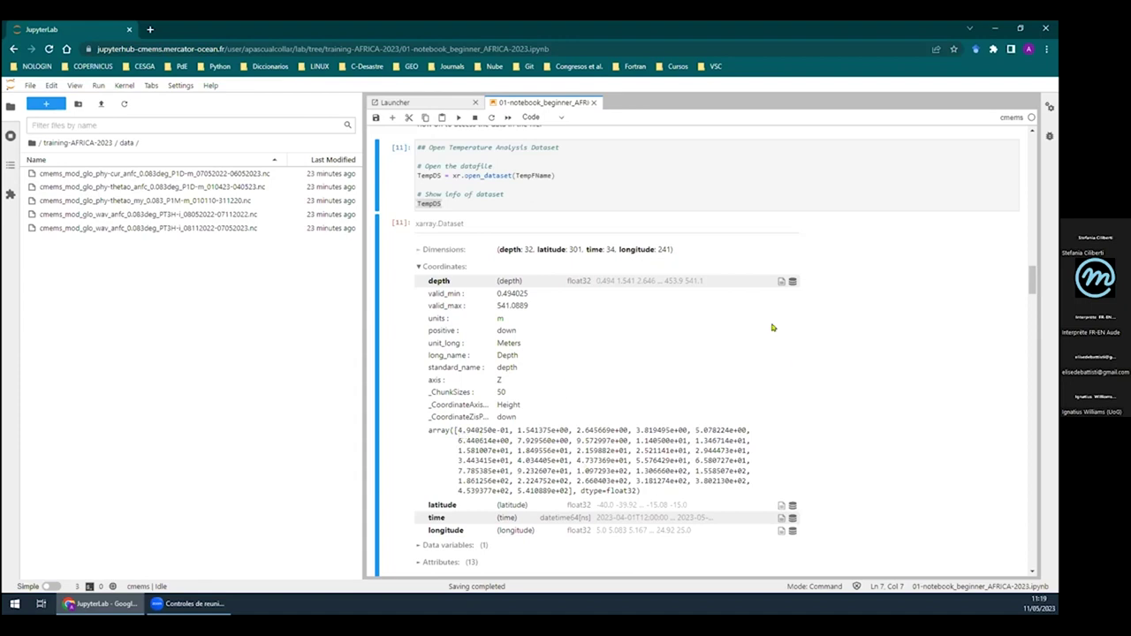
click(792, 282)
click(780, 282)
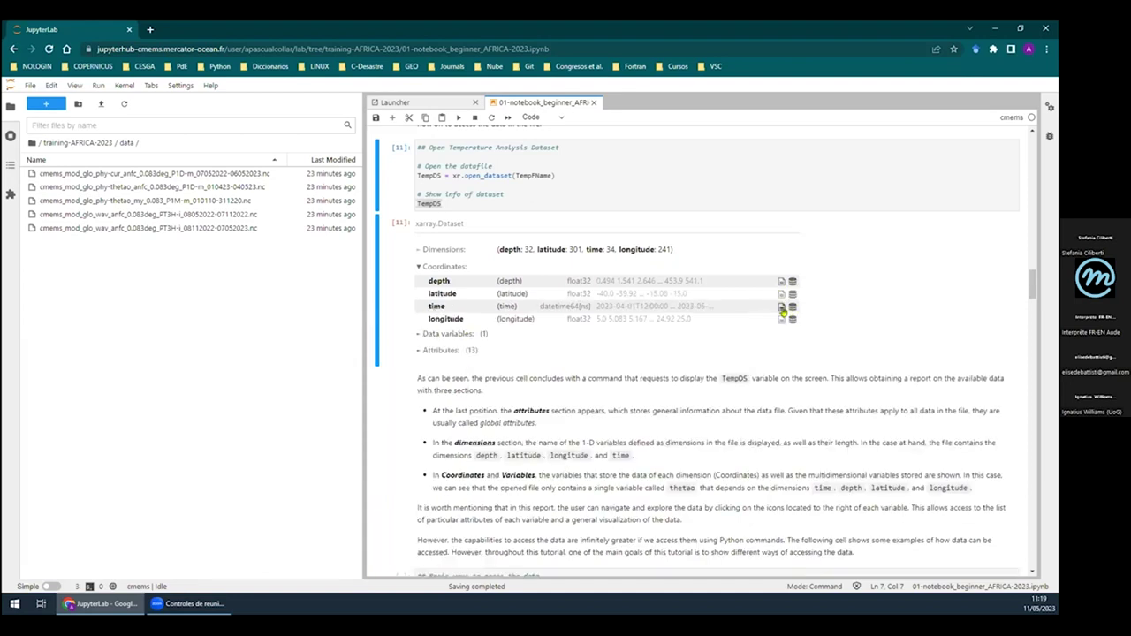
Expand the time coordinate's attributes and data values in the TempDS report and examine its date array
click(781, 307)
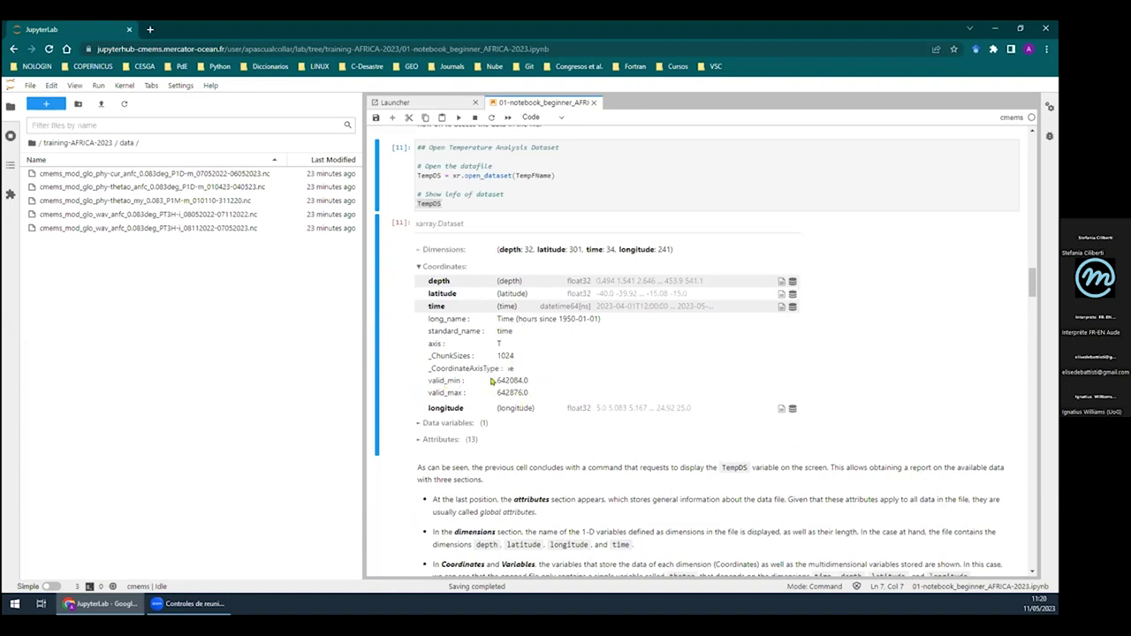
click(792, 307)
scroll(790, 371, down, 1)
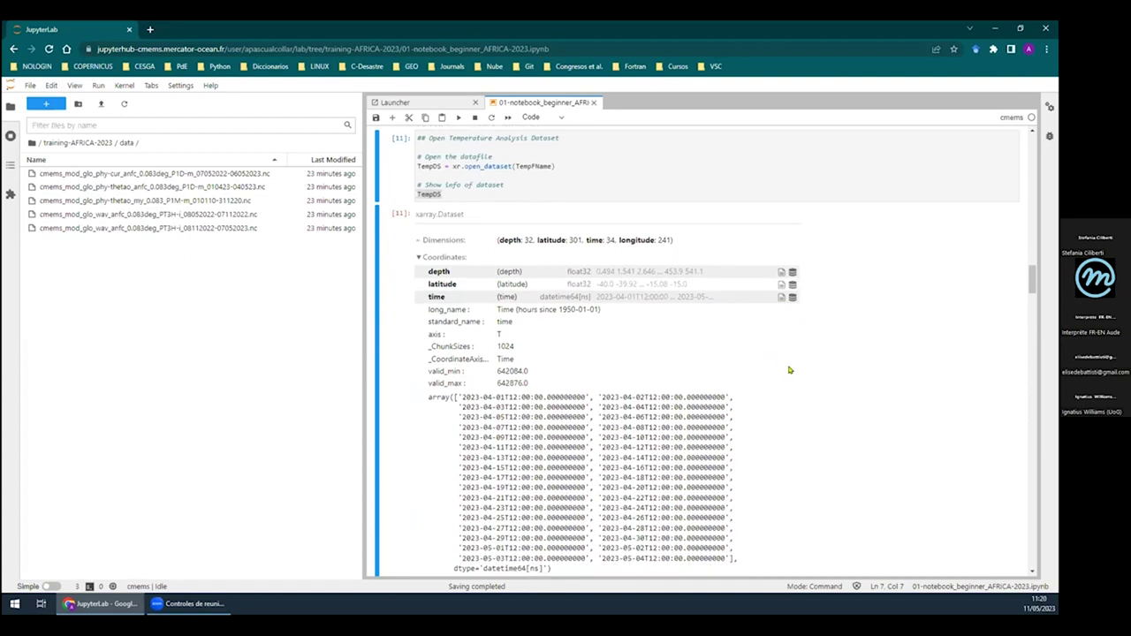
scroll(619, 354, down, 2)
scroll(464, 327, up, 1)
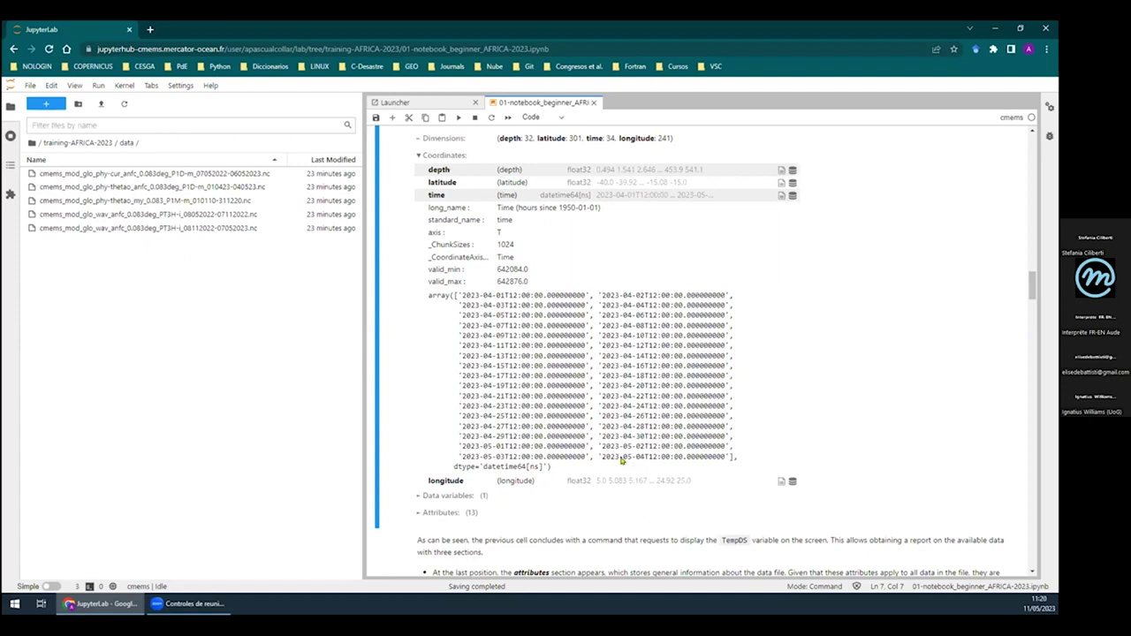
Collapse the time coordinate's attributes and data values in the TempDS report
click(781, 194)
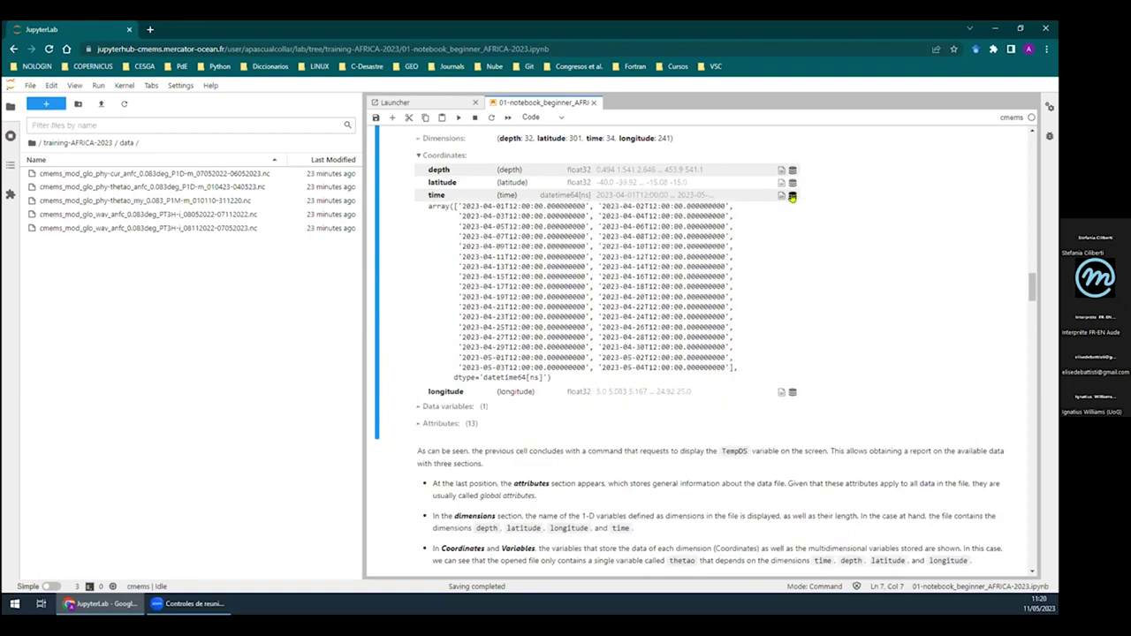
click(781, 194)
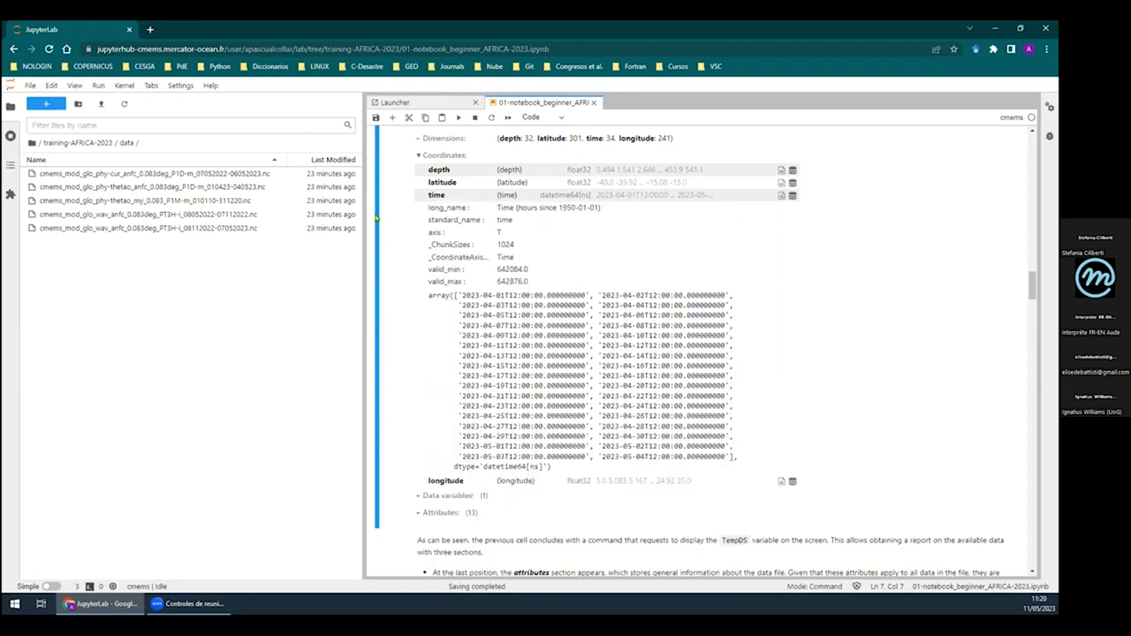
click(781, 194)
click(792, 195)
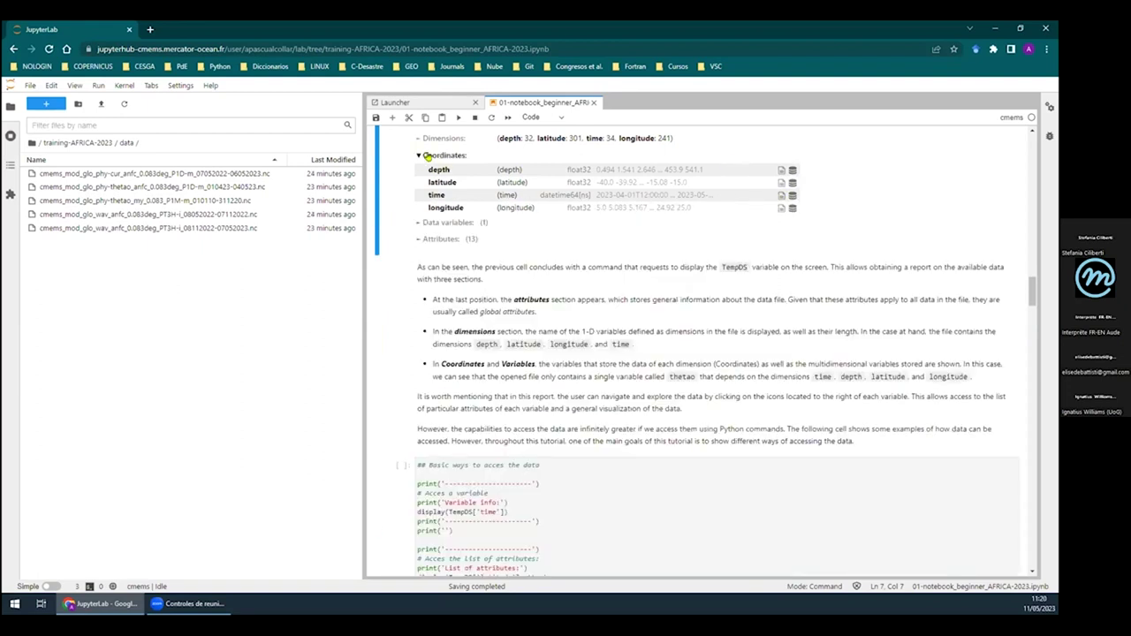
Examine the attributes of the thetao data variable, and collapse the Coordinates and Data variables sections
click(417, 222)
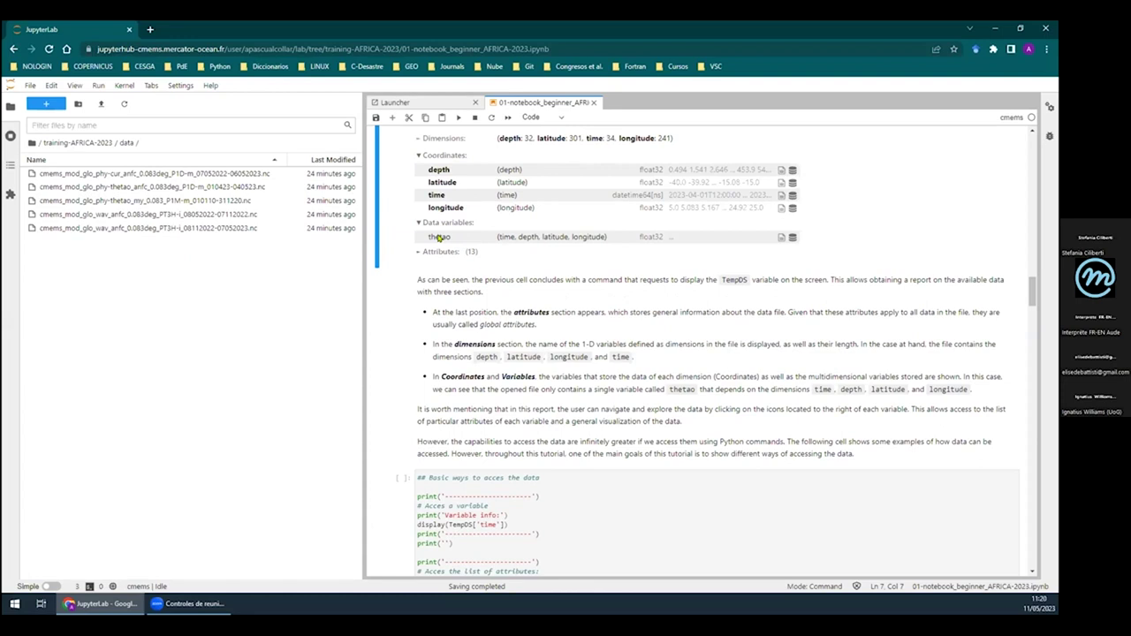
click(781, 237)
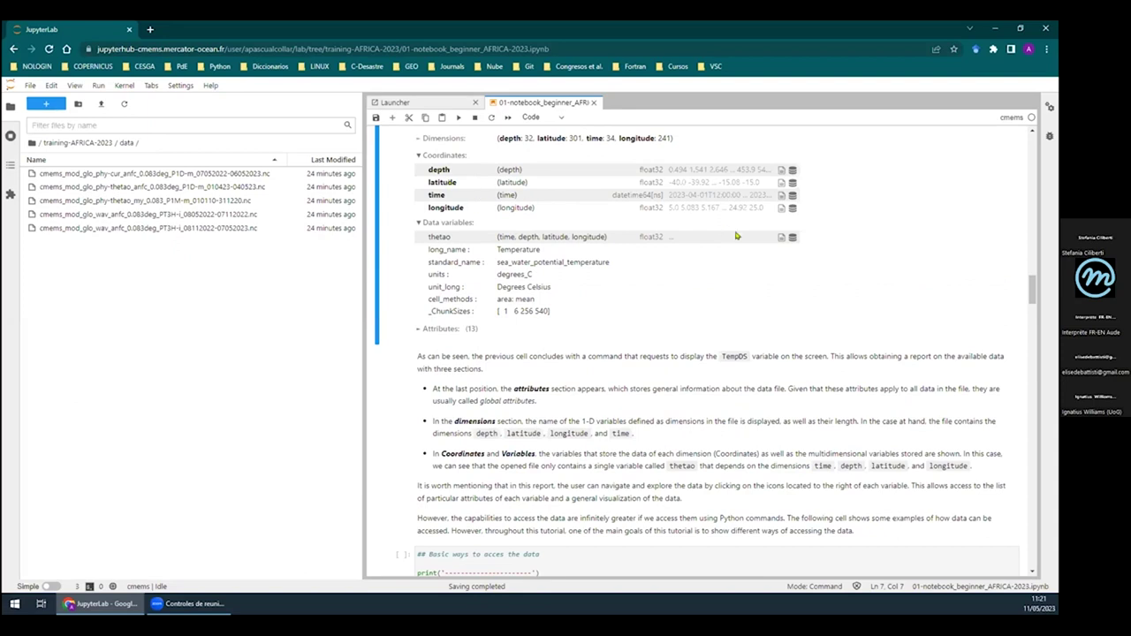
click(416, 157)
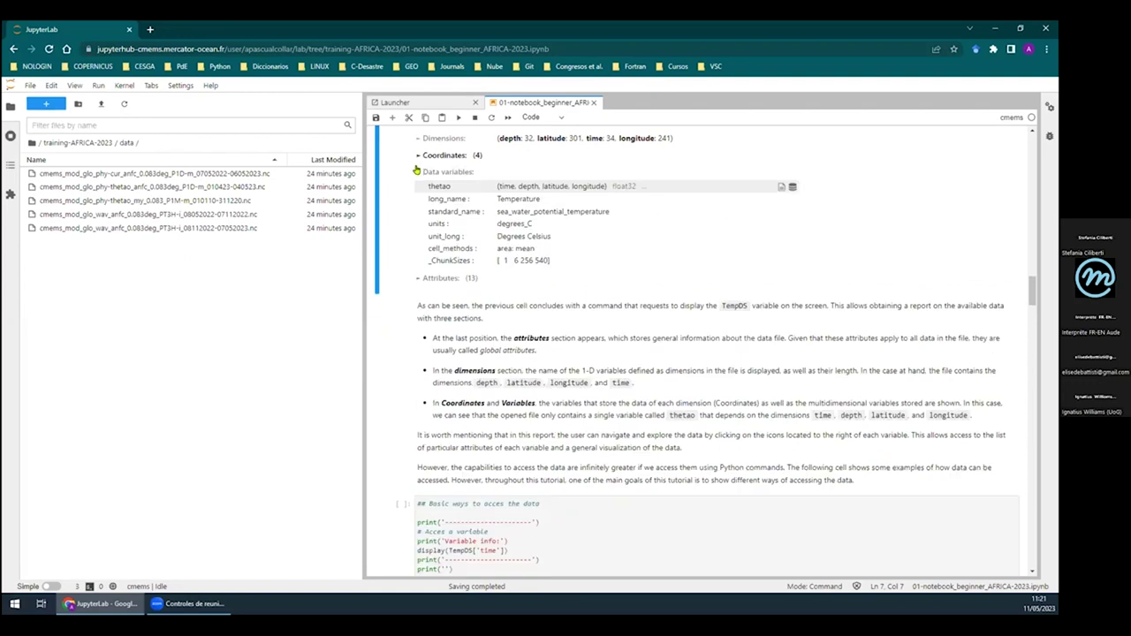
click(417, 173)
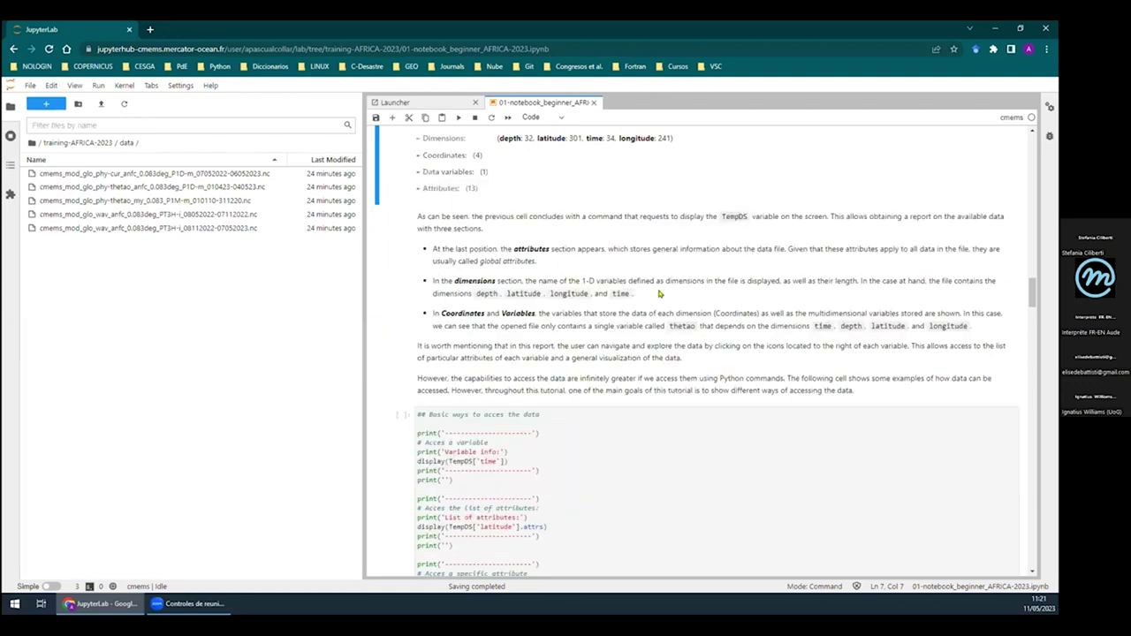
Set off the display(TempDS['time']) line with a blank line above and below in the "Basic ways to acces the data" cell
scroll(663, 293, down, 3)
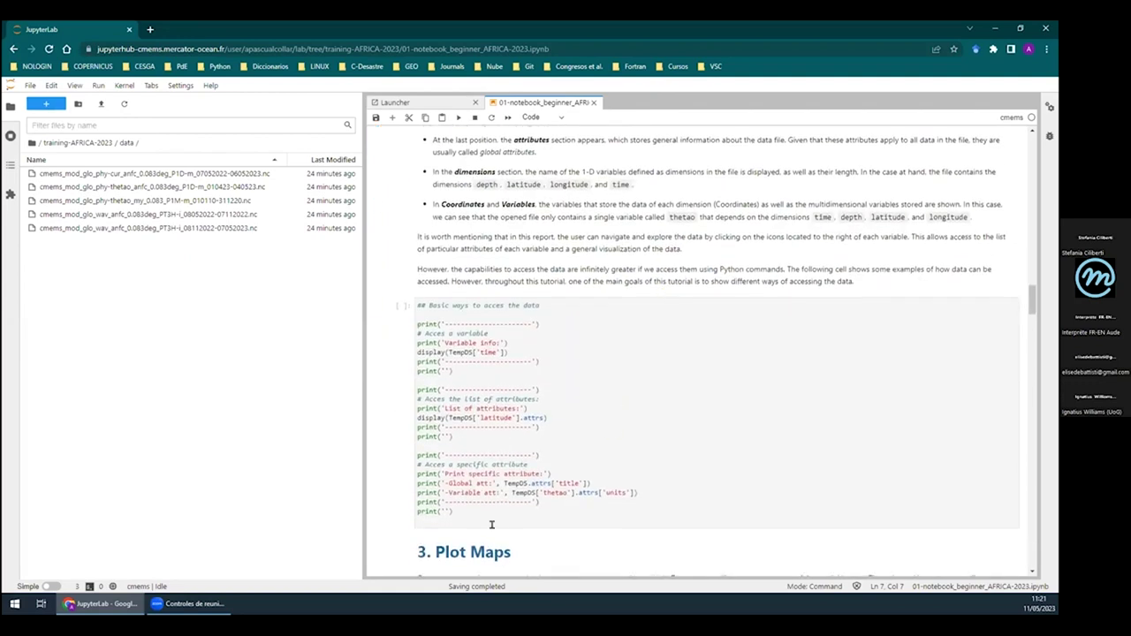
drag(463, 511, 436, 471)
click(654, 389)
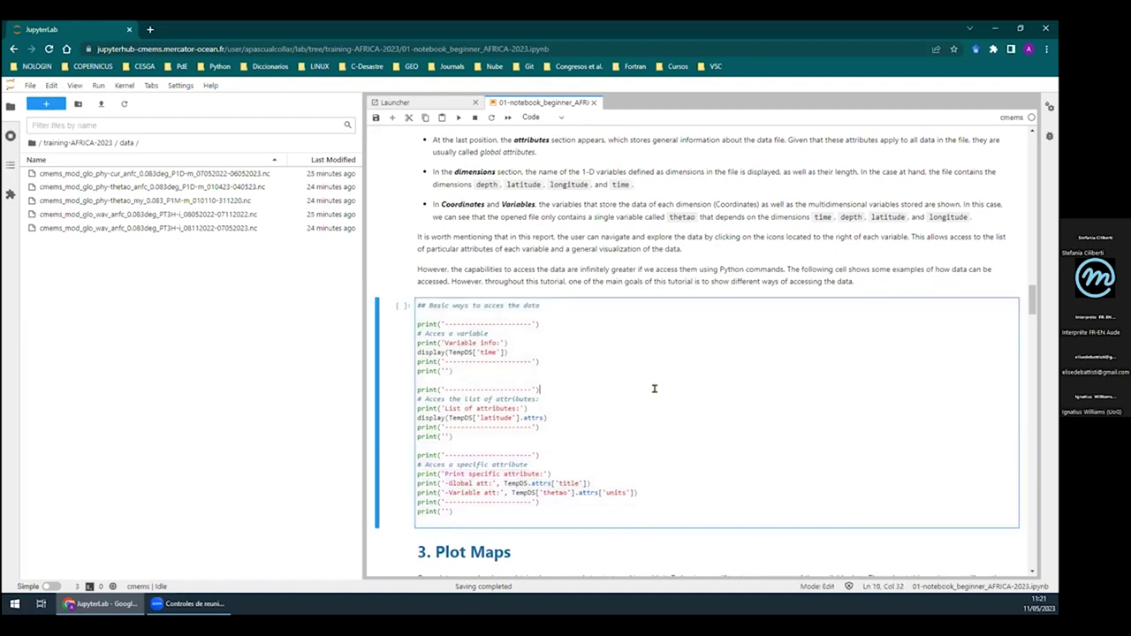
click(520, 338)
key(Return)
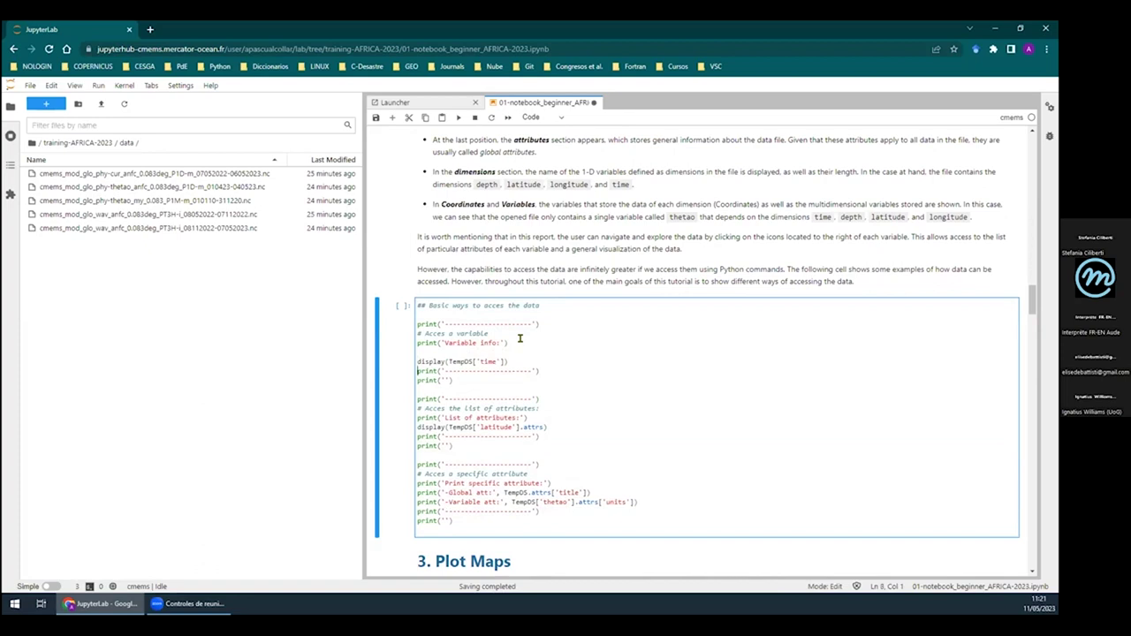
key(Return)
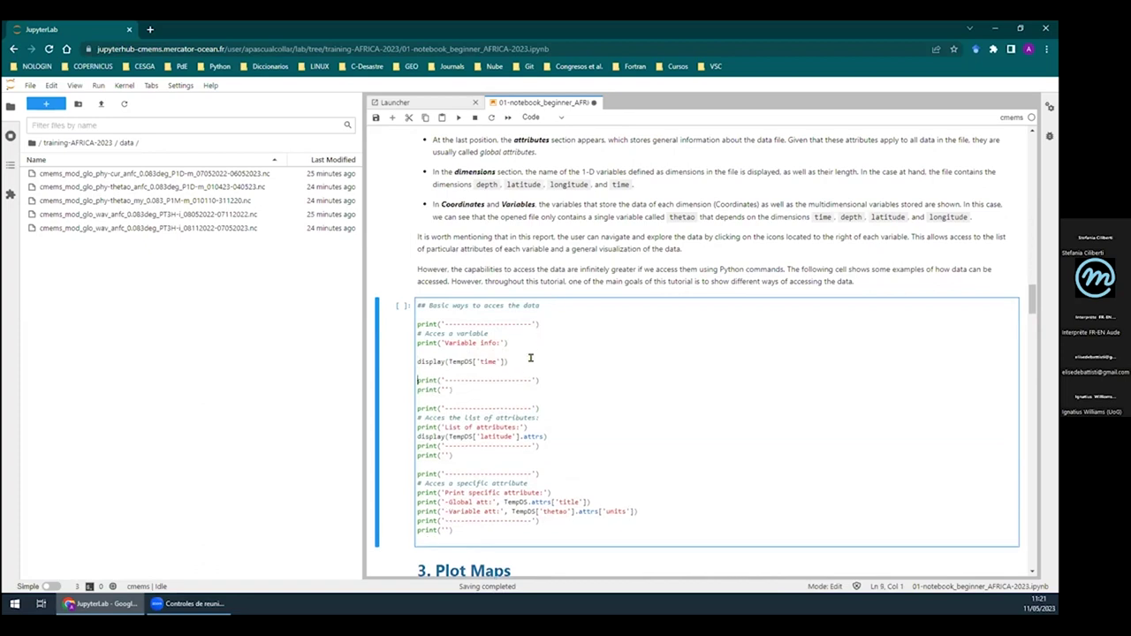
Trace TempDS from the display line back to its definition with xr.open_dataset, and highlight the TempFName argument
scroll(531, 358, up, 1)
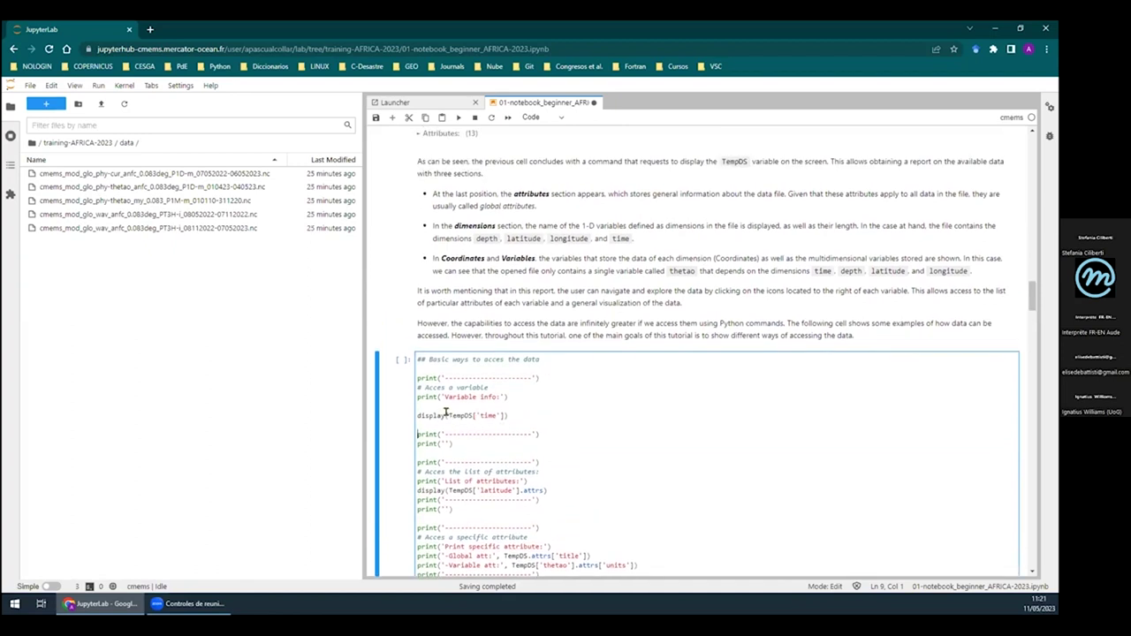
click(465, 415)
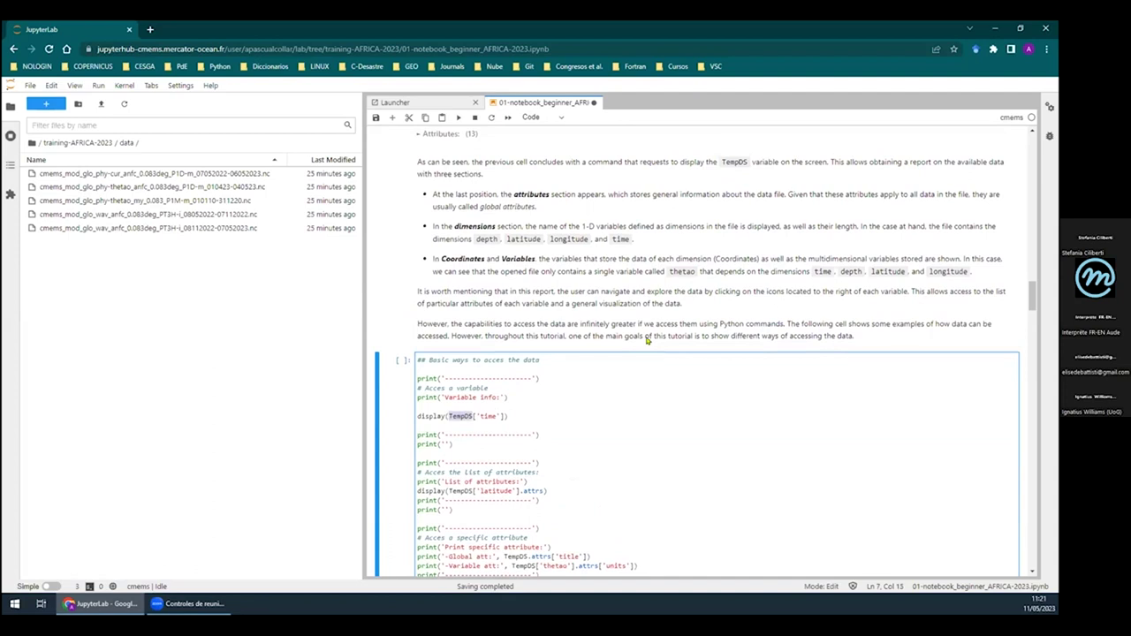
scroll(647, 340, up, 5)
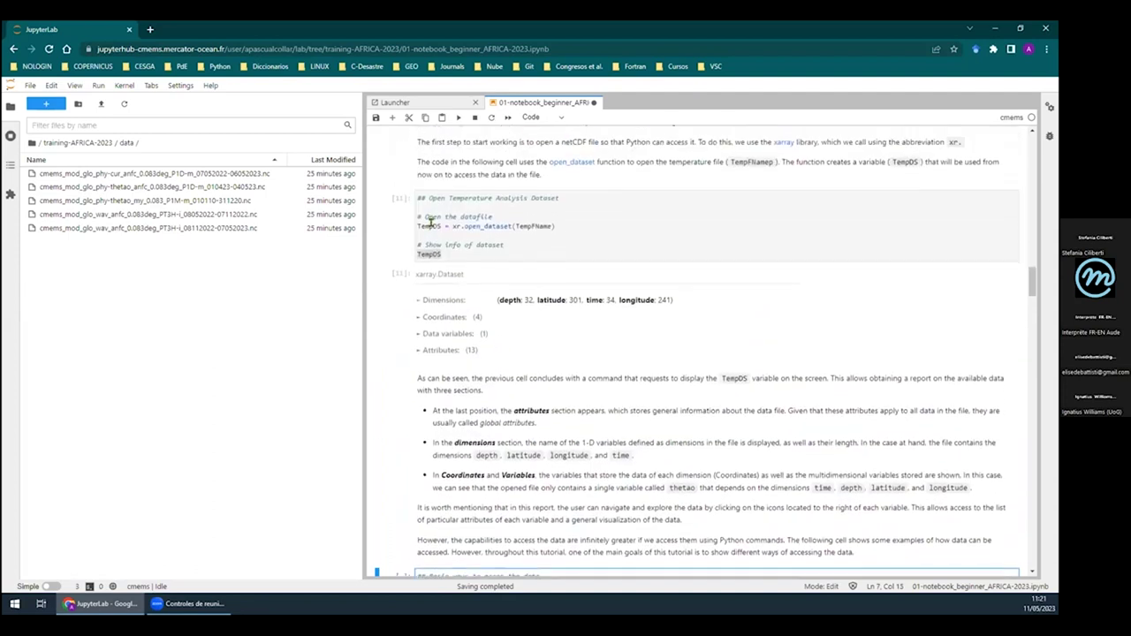
click(439, 225)
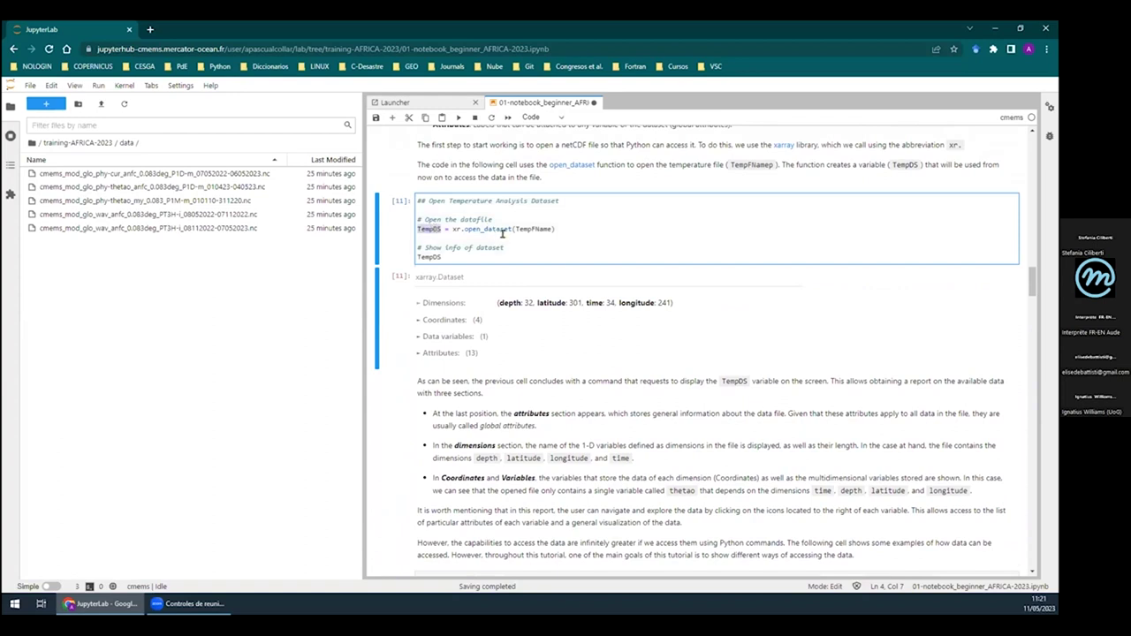
double_click(534, 228)
scroll(614, 302, down, 5)
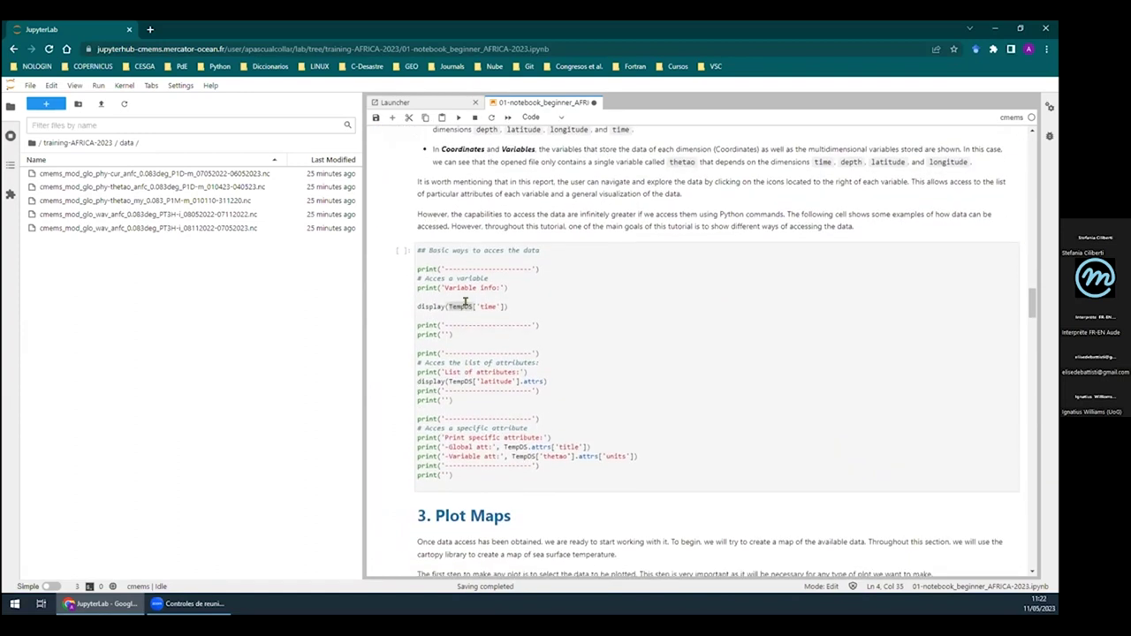
Highlight the dataset name, the 'time' key and the whole TempDS['time'] expression in the display line
click(451, 307)
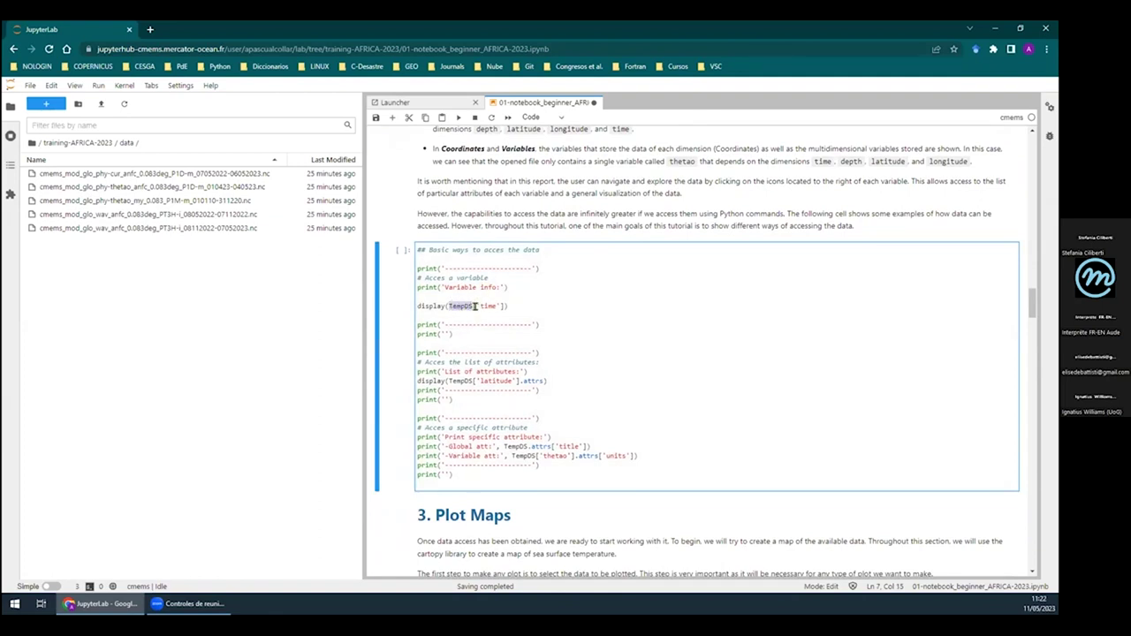
double_click(485, 306)
drag(478, 306, 499, 306)
drag(447, 306, 505, 303)
Expand the Coordinates and Data variables sections of the TempDS report to see the available variable names
scroll(530, 319, up, 5)
scroll(535, 324, up, 2)
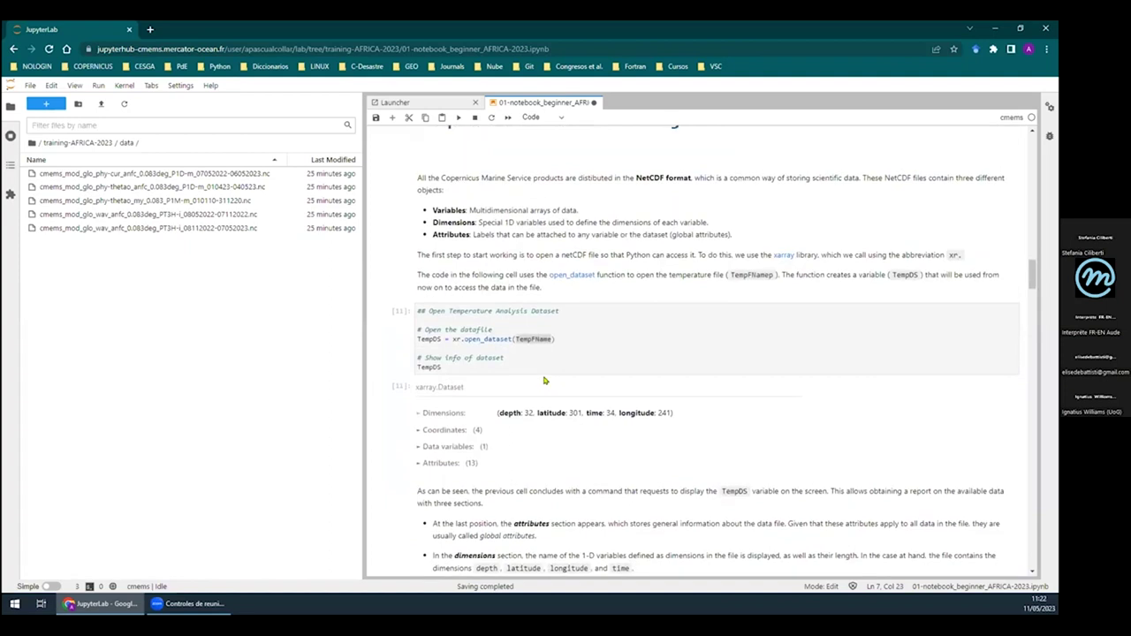
click(422, 322)
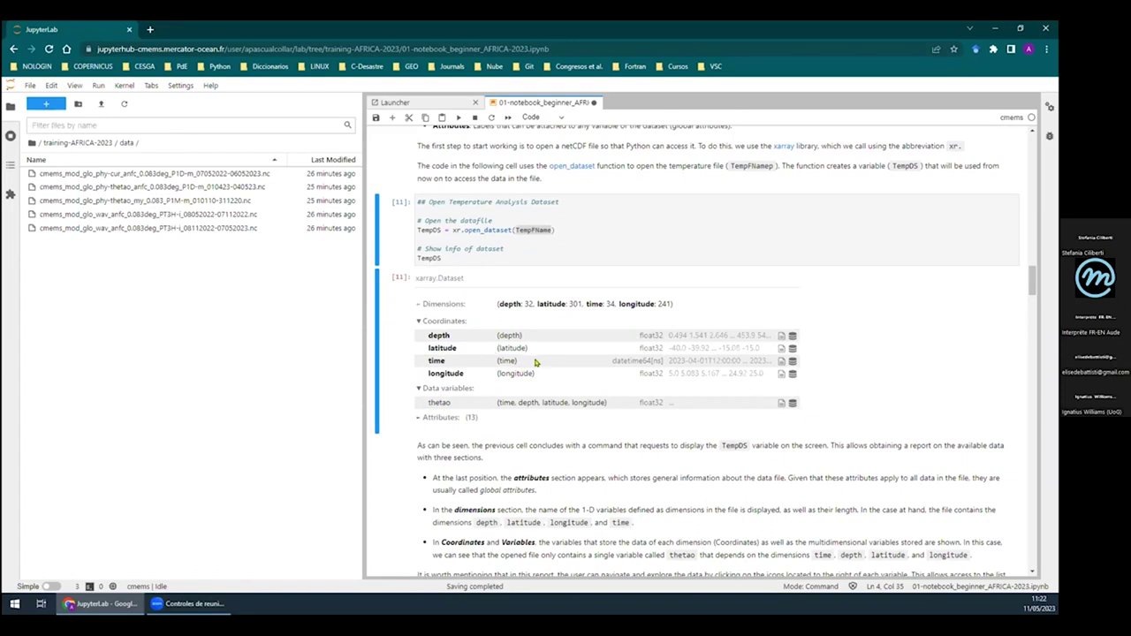
Highlight the display function and its TempDS['time'] argument in the "Basic ways to acces the data" cell
scroll(534, 362, down, 8)
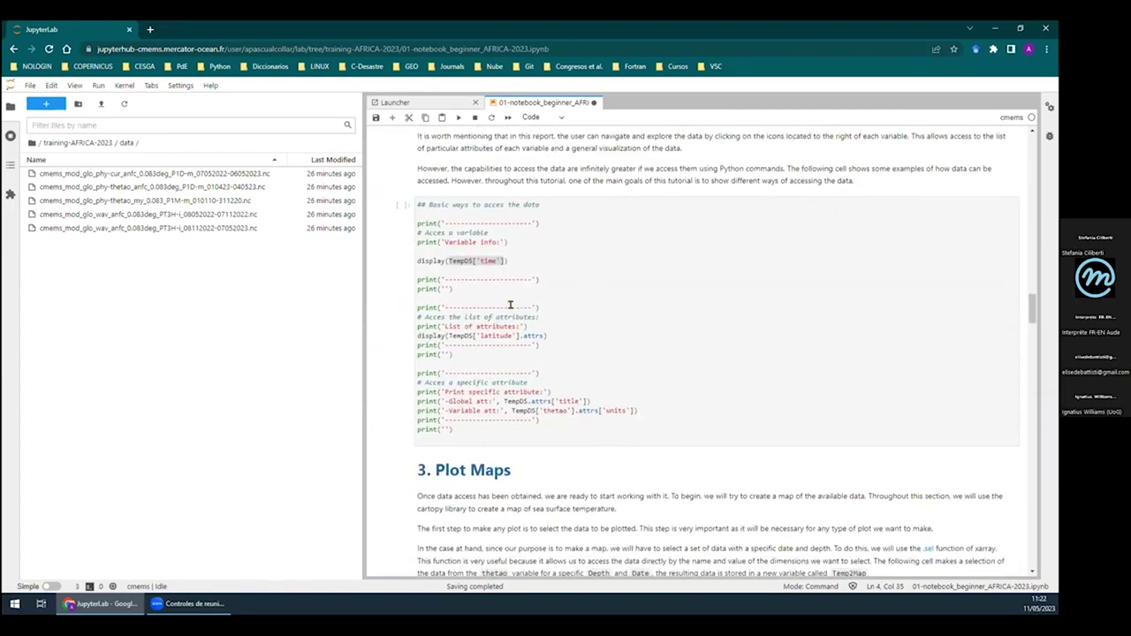
click(459, 287)
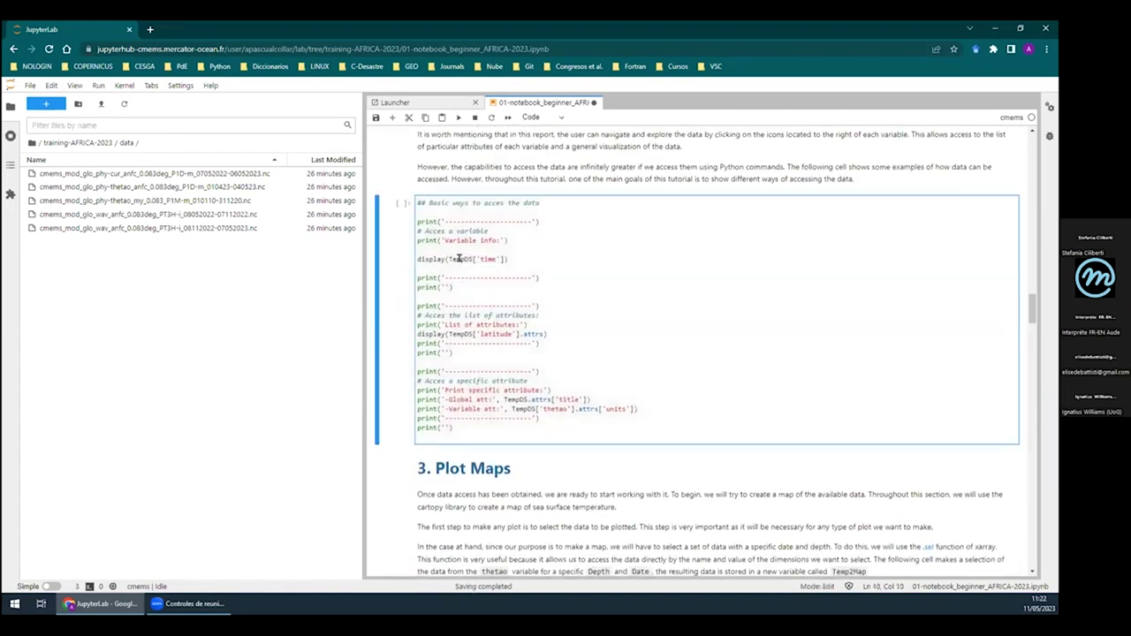
triple_click(432, 259)
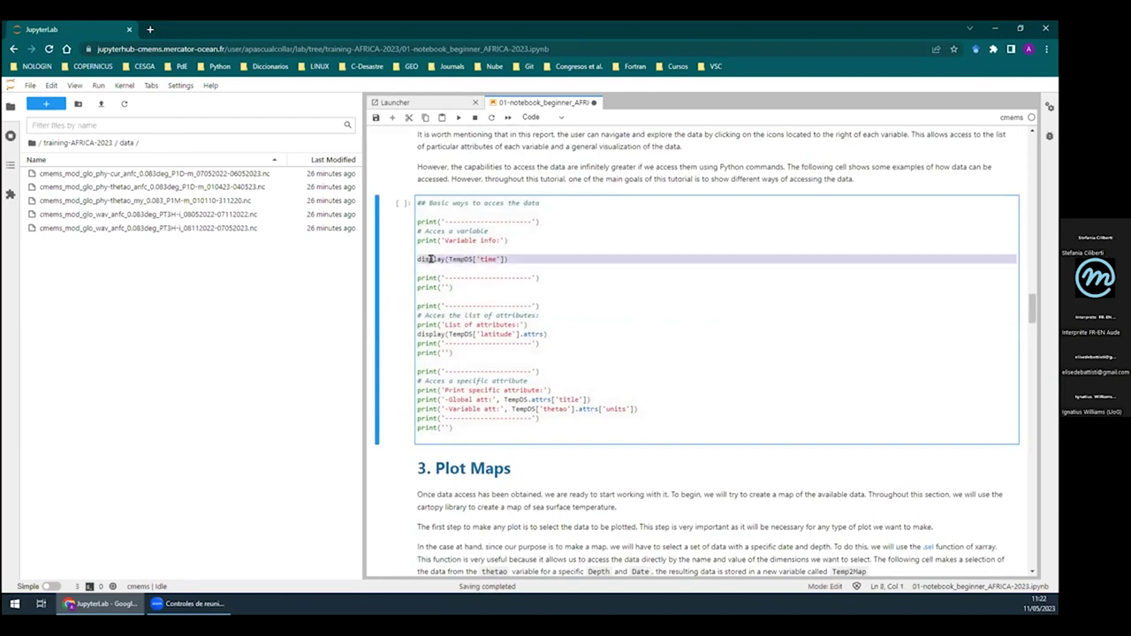
double_click(432, 259)
click(449, 258)
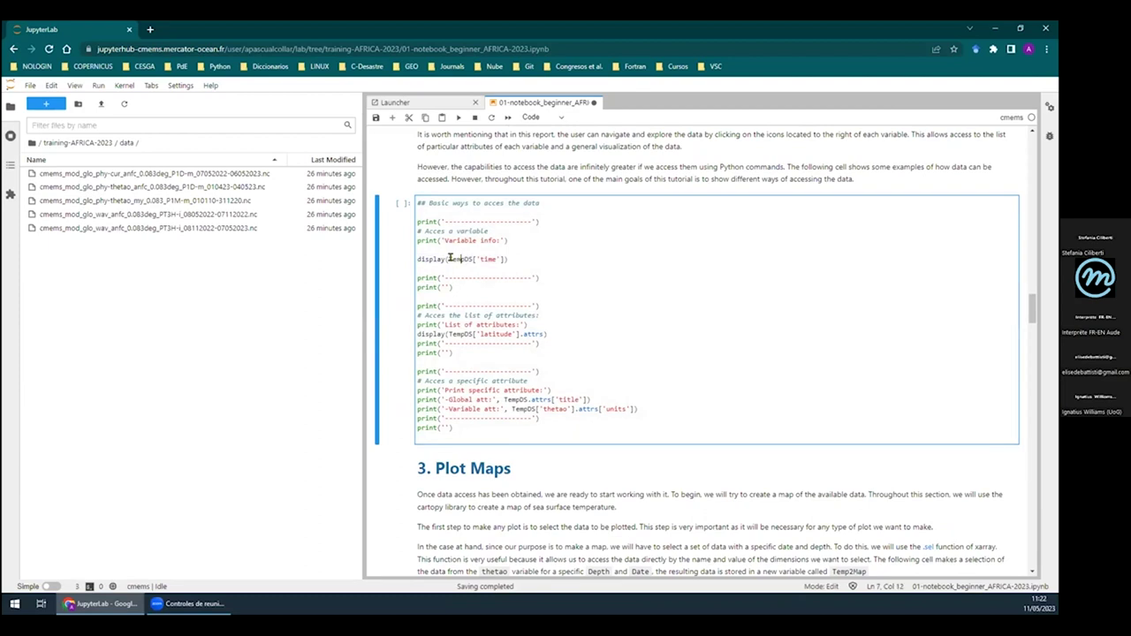
drag(450, 258, 505, 258)
Comment out the attribute-list and specific-attribute blocks in the "Basic ways to acces the data" cell, and run the cell
click(462, 426)
drag(461, 427, 403, 307)
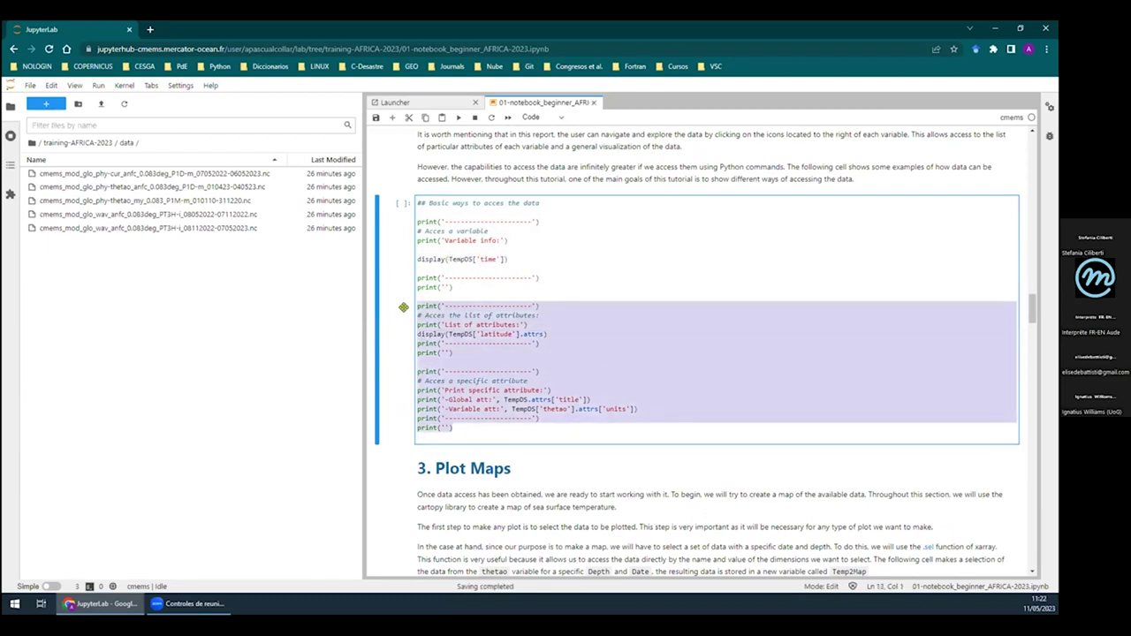
key(ctrl+slash)
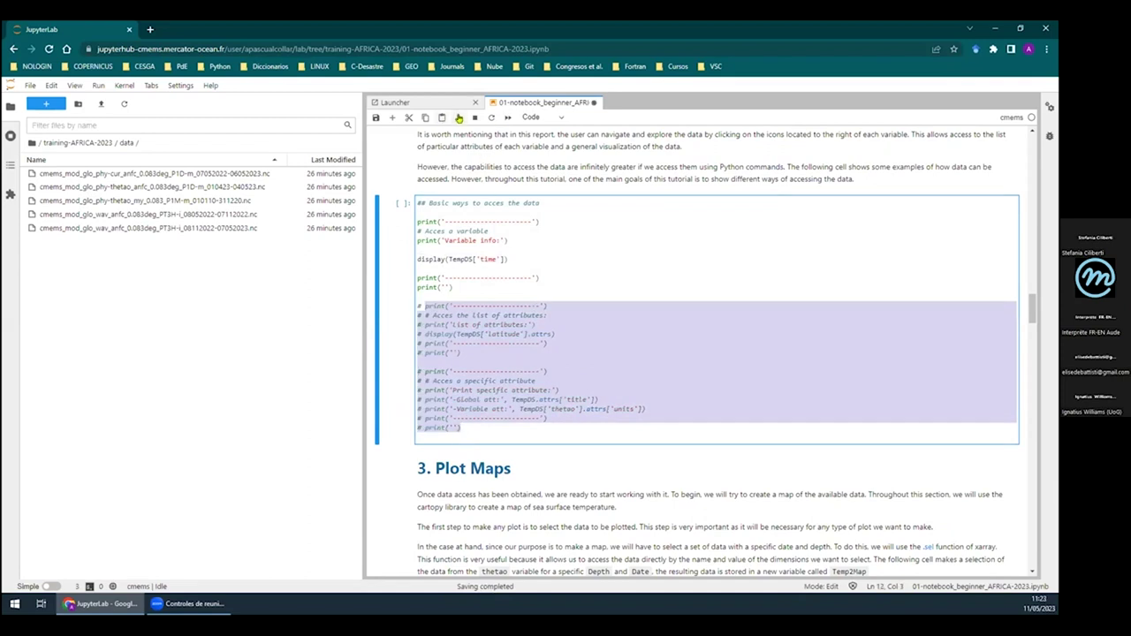
click(459, 117)
Compare the TempDS['time'] expression with the time array displayed in the cell's output
scroll(676, 362, down, 3)
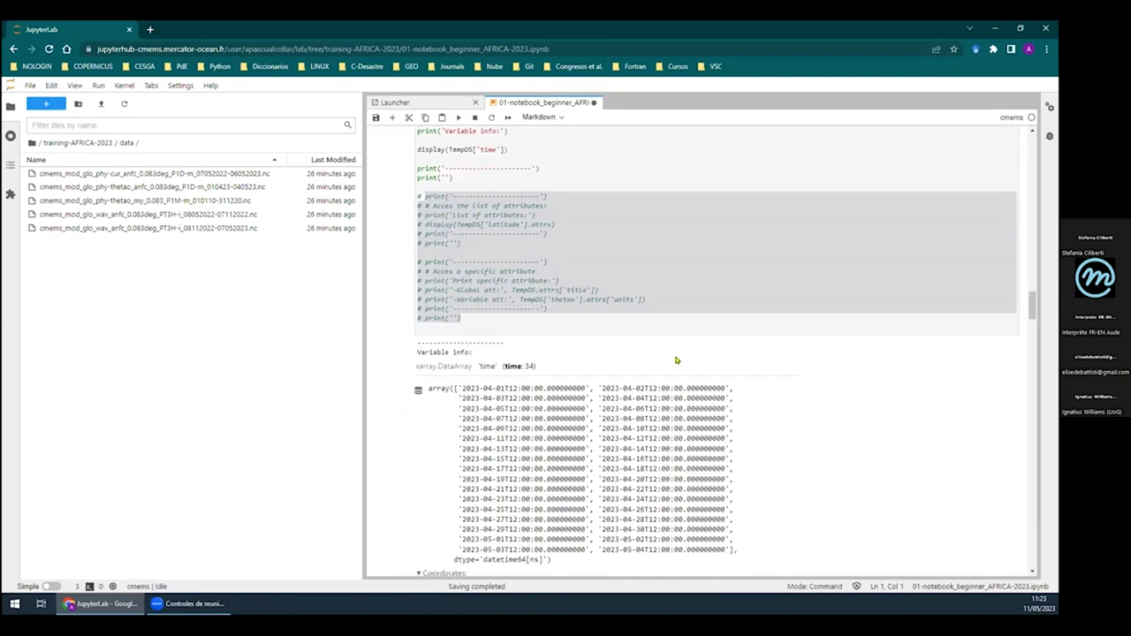
scroll(468, 190, up, 1)
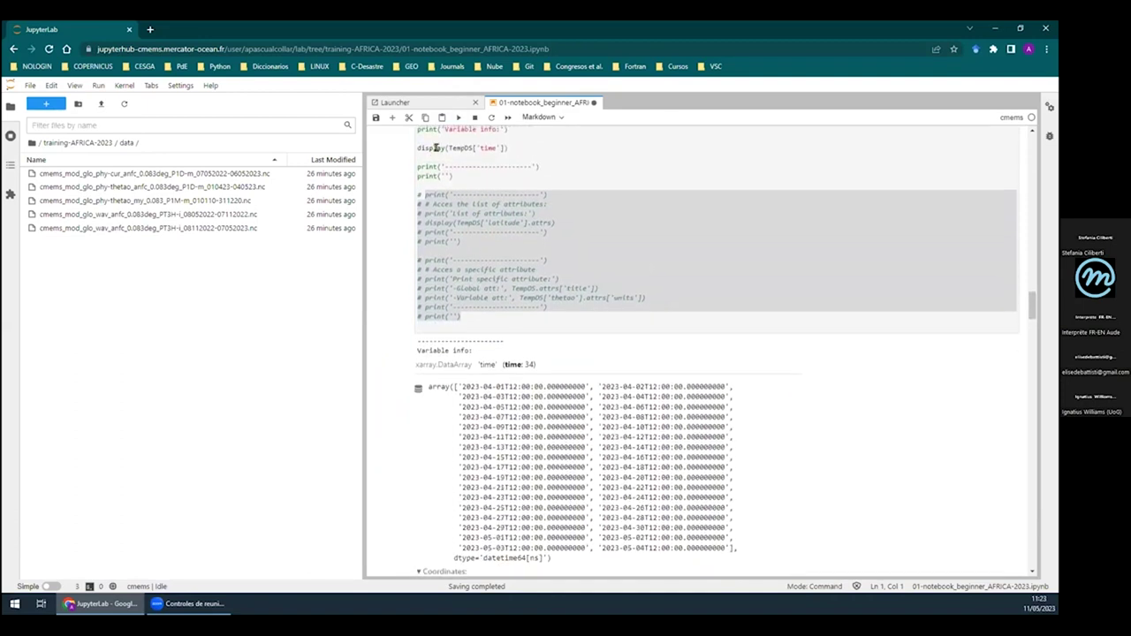
drag(449, 148, 508, 147)
scroll(623, 329, down, 1)
scroll(623, 329, down, 2)
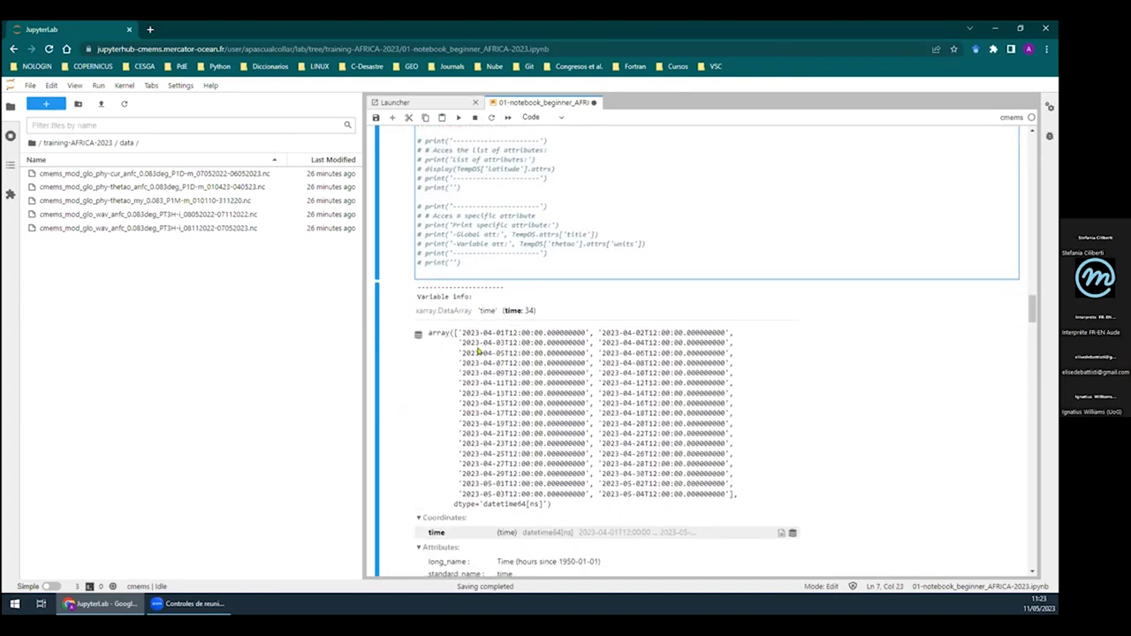
scroll(749, 427, up, 5)
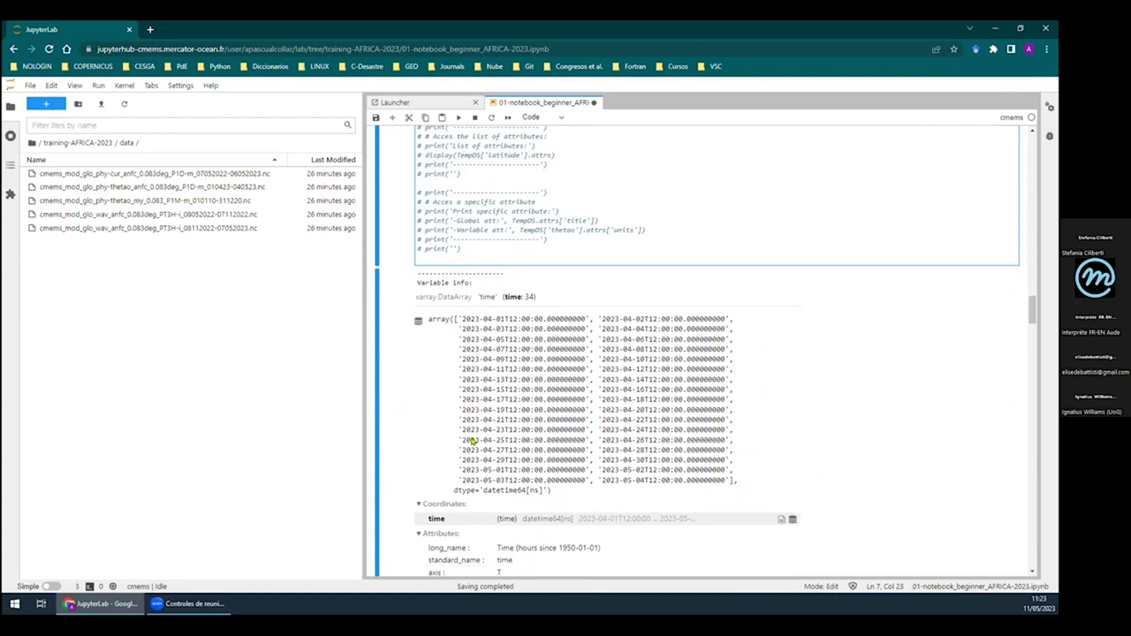
scroll(442, 345, up, 4)
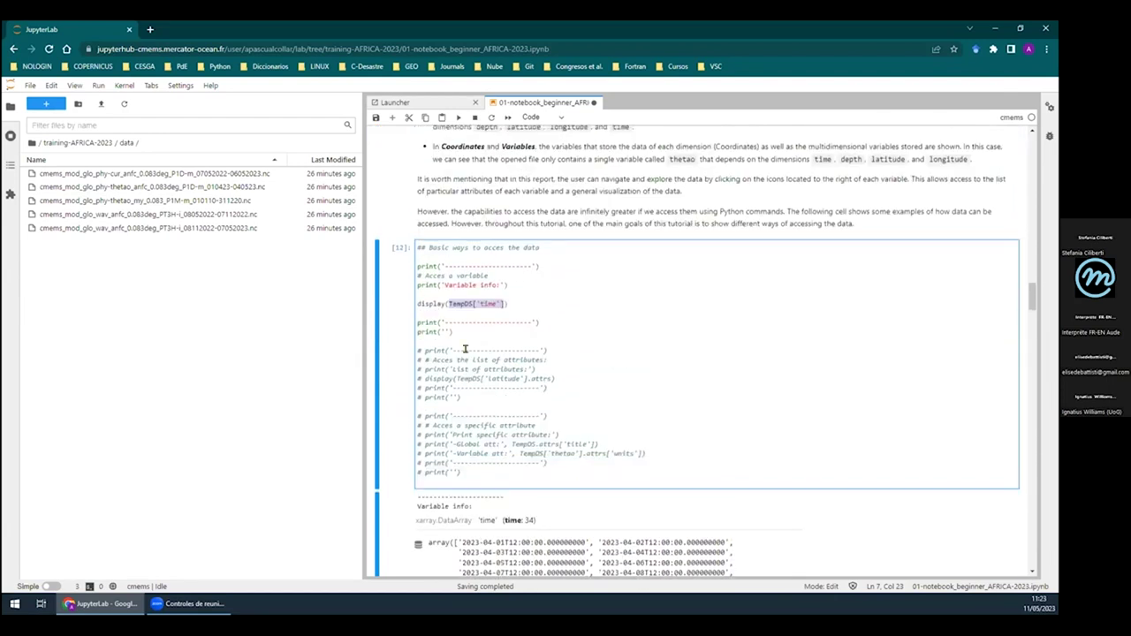
Comment out the variable-info block and uncomment the attribute-list block in the "Basic ways to acces the data" cell
drag(458, 343, 380, 272)
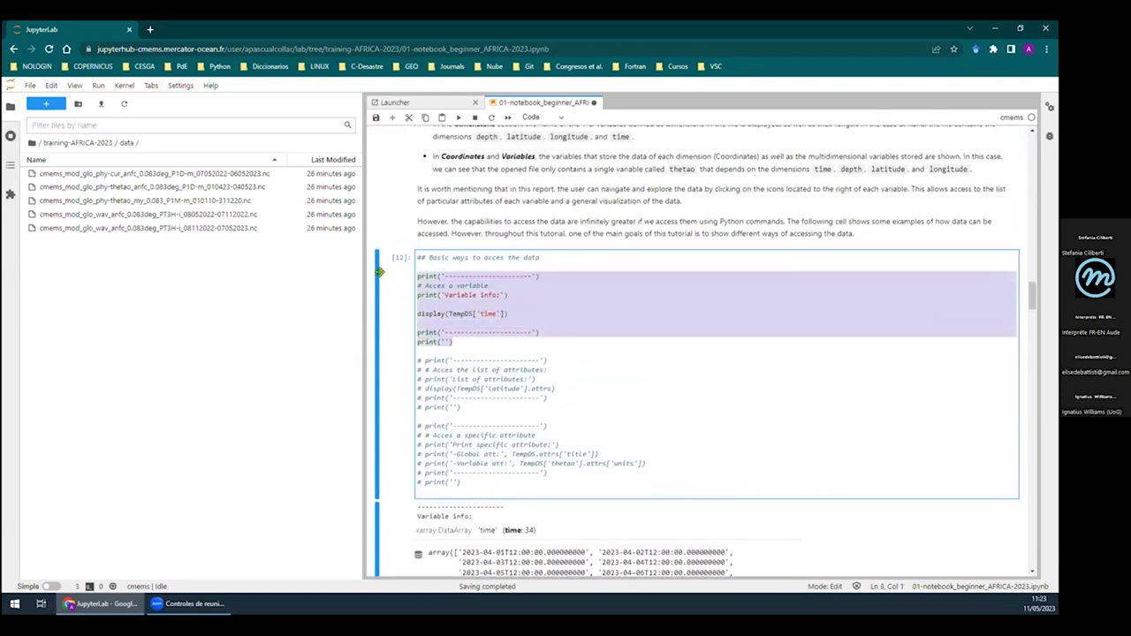
key(ctrl+slash)
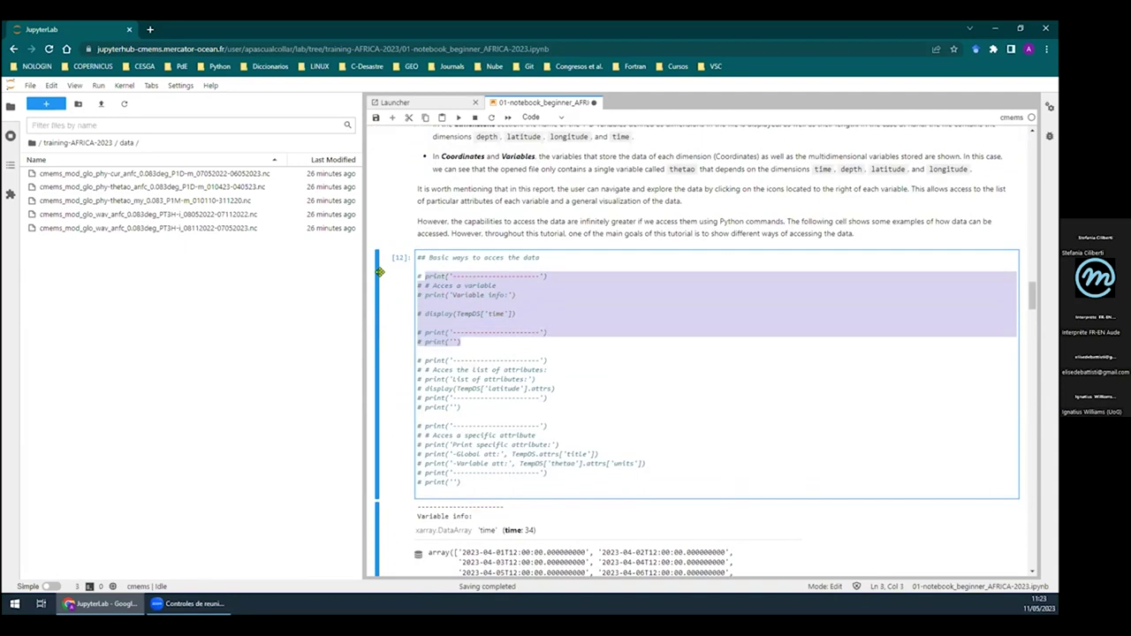
drag(461, 406, 385, 355)
key(ctrl+slash)
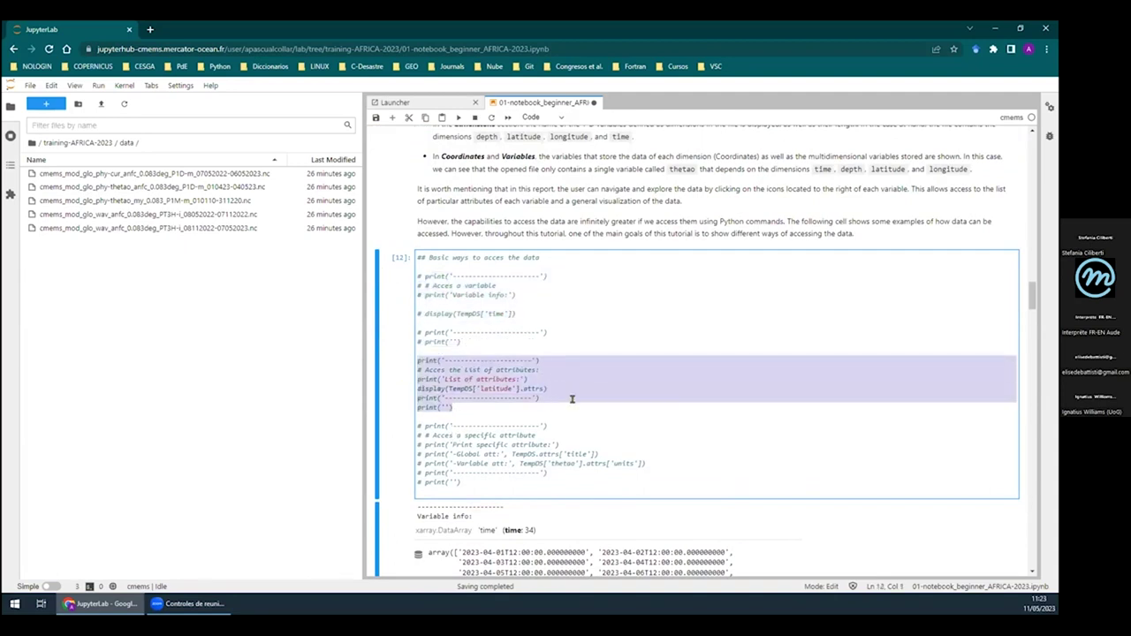
click(522, 403)
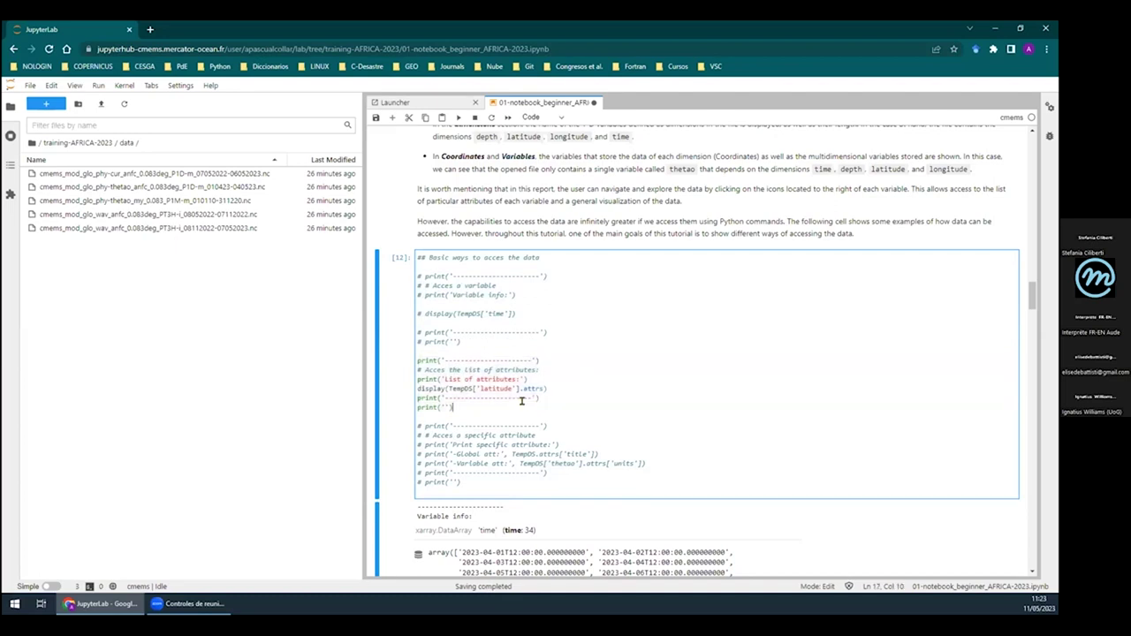
click(420, 256)
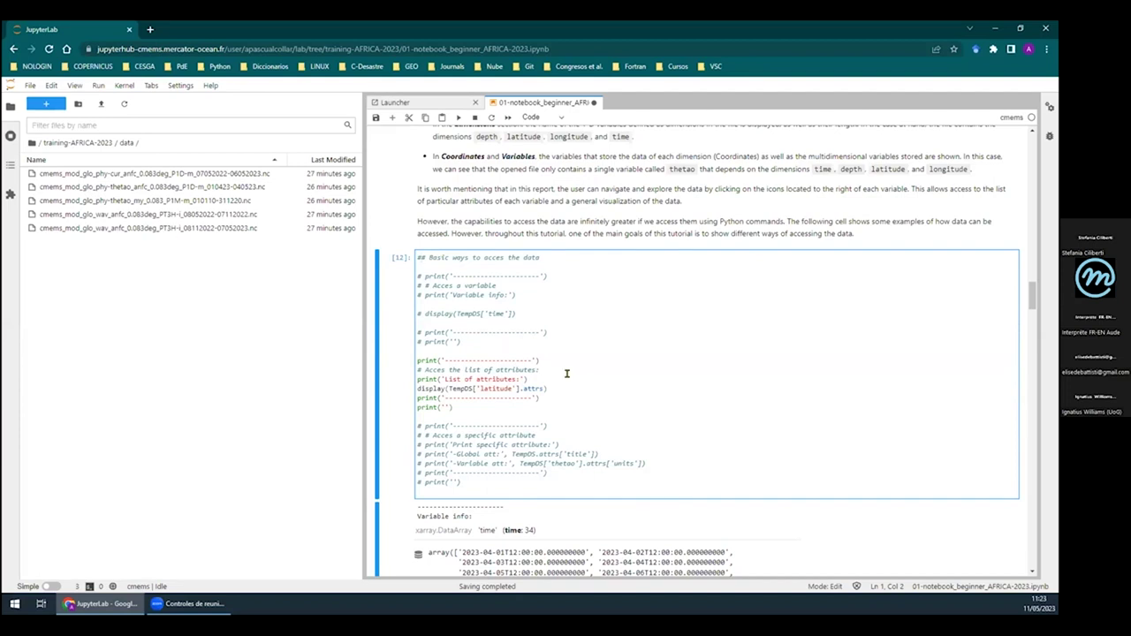
click(464, 404)
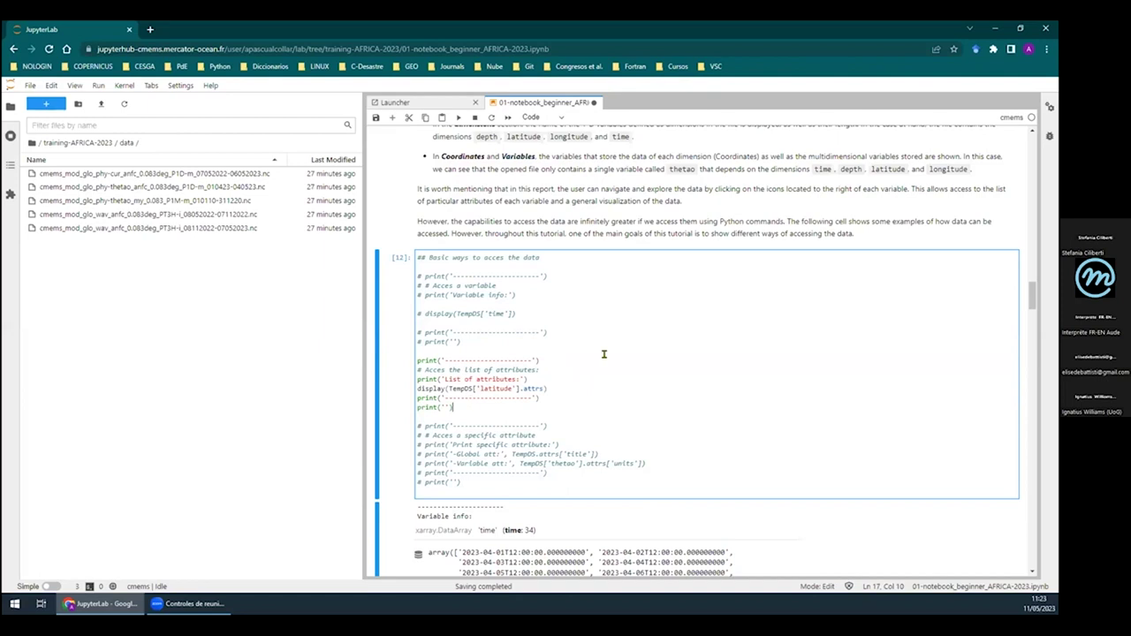
Set off the display(TempDS['latitude'].attrs) line with a blank line above and below it
click(541, 379)
key(Return)
click(542, 376)
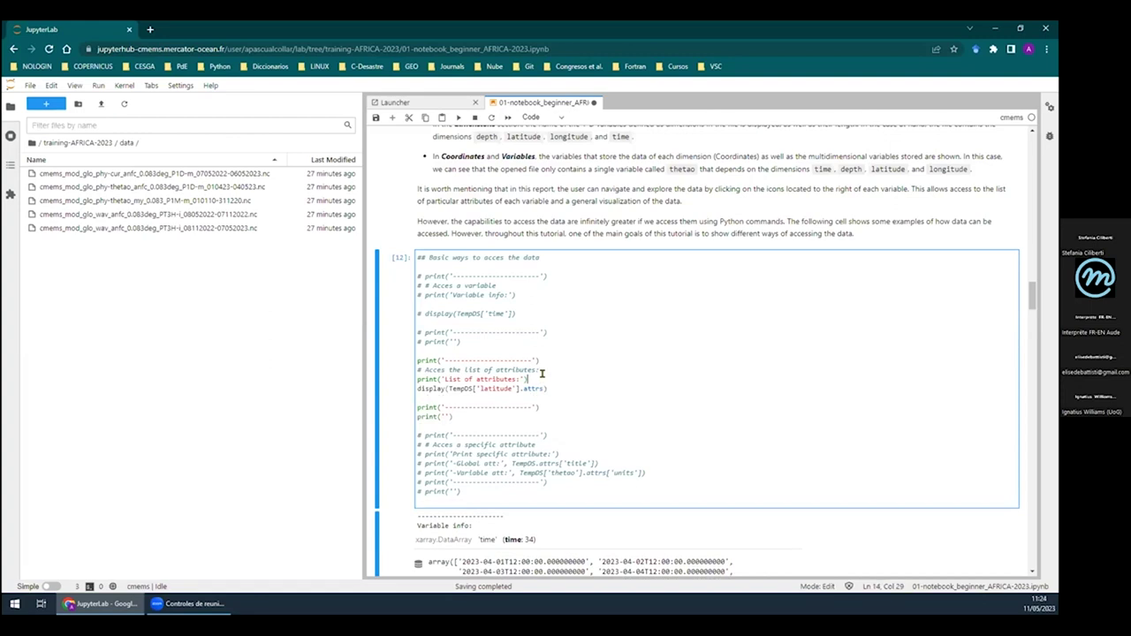
key(Return)
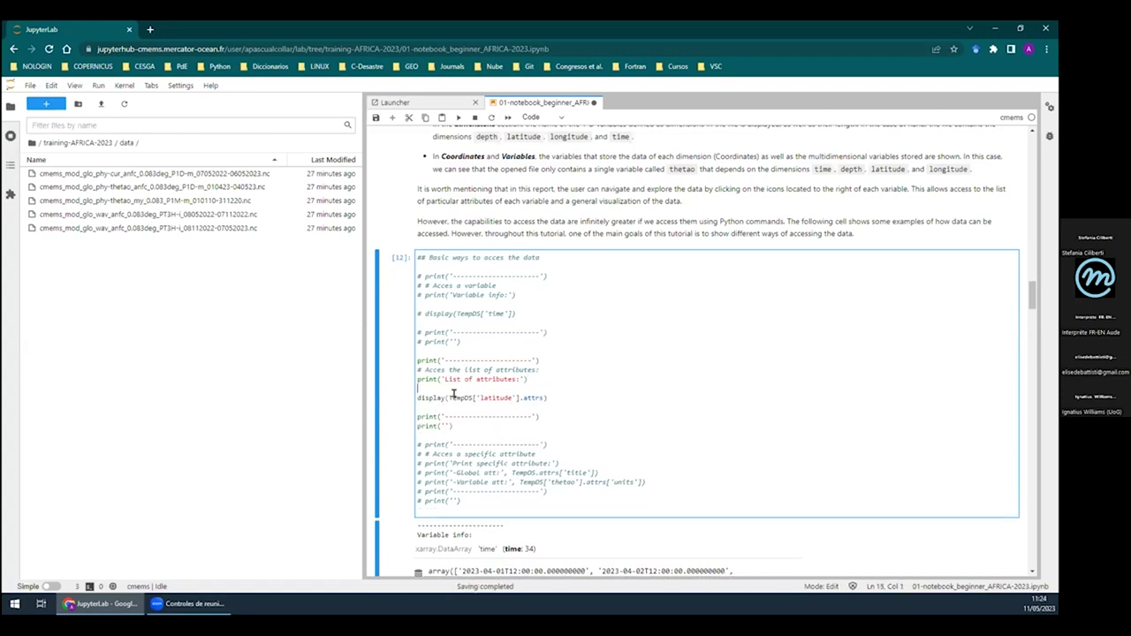
Highlight the TempDS['latitude'] and attrs parts of the display line, and run the cell to list the latitude attributes
drag(449, 395, 515, 392)
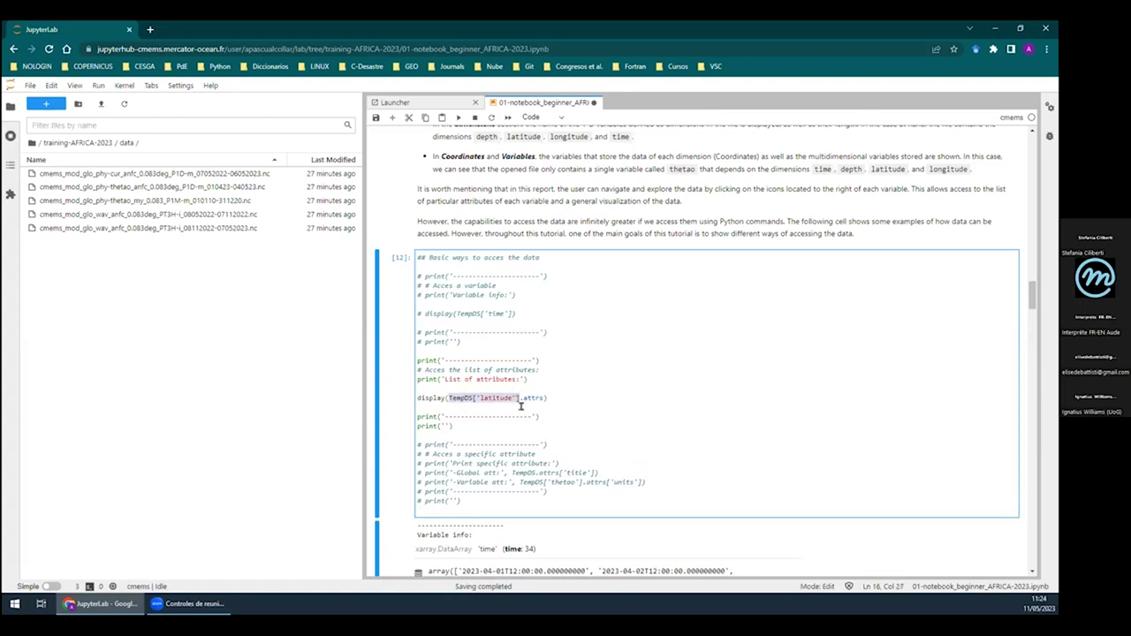
click(519, 399)
drag(542, 396, 524, 392)
click(511, 417)
click(457, 117)
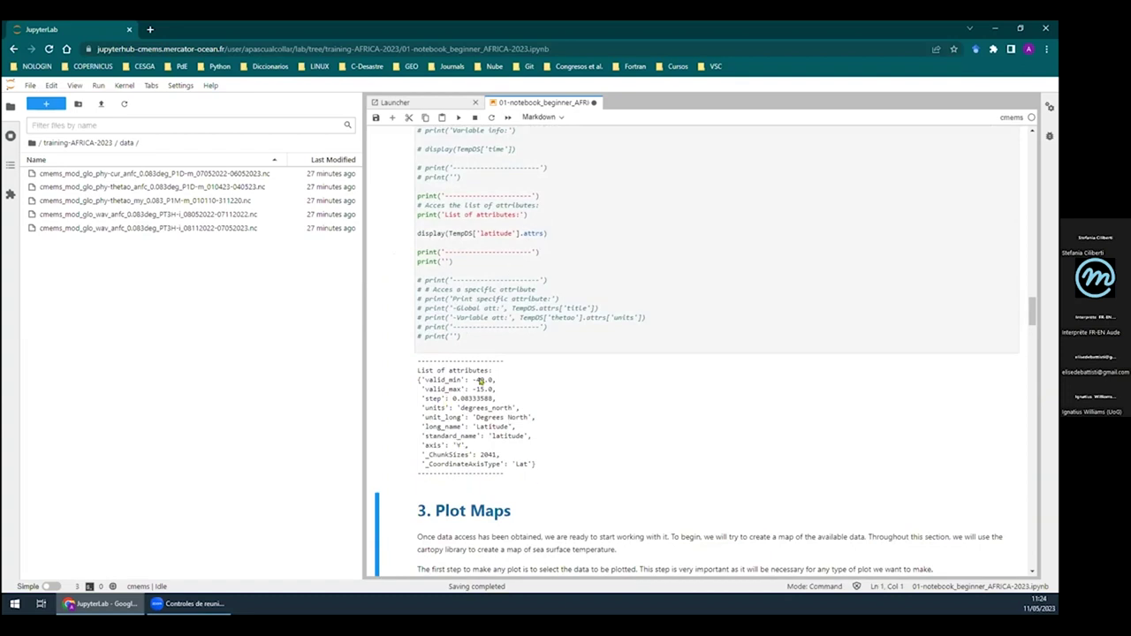
drag(477, 232, 516, 232)
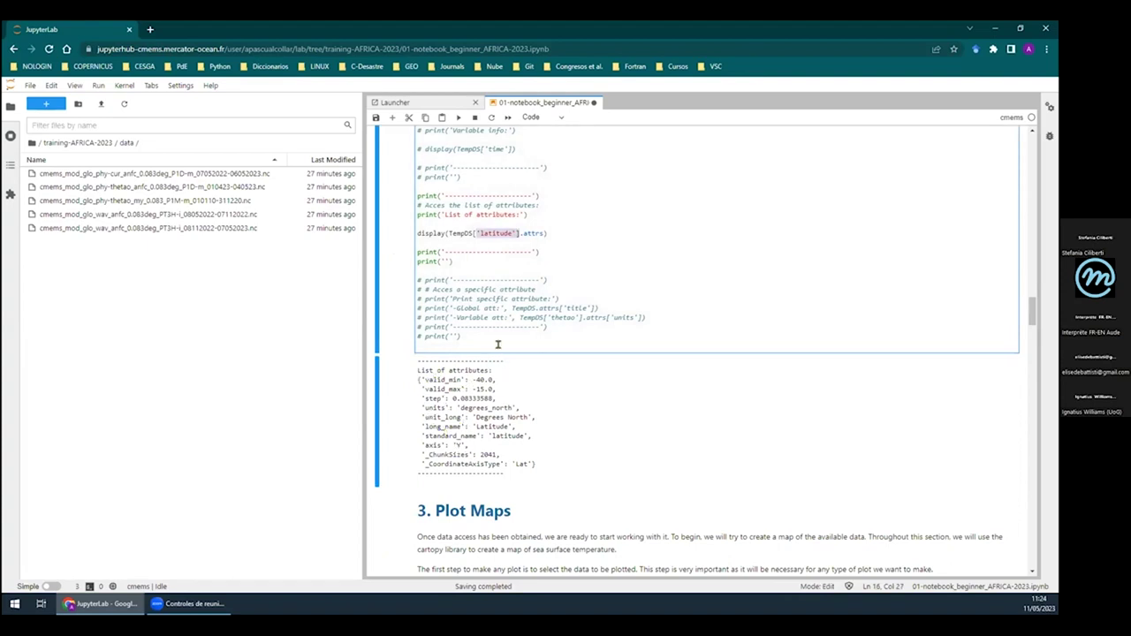
Comment out the attribute-list block and uncomment the specific-attribute block in the same cell
drag(453, 261, 400, 192)
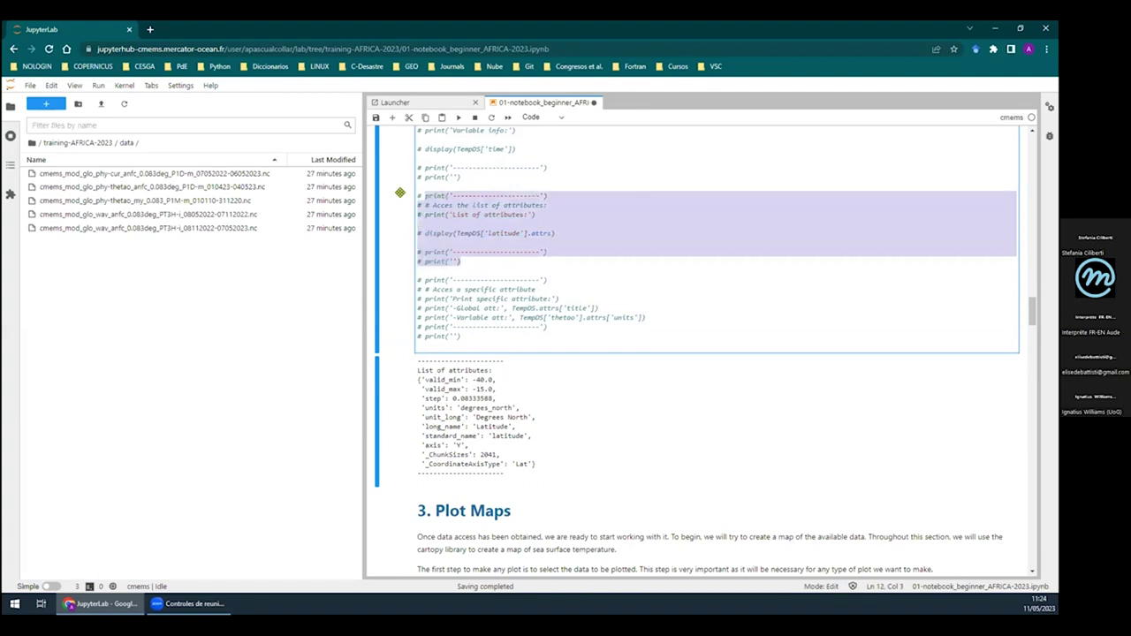
key(ctrl+slash)
drag(470, 338, 399, 277)
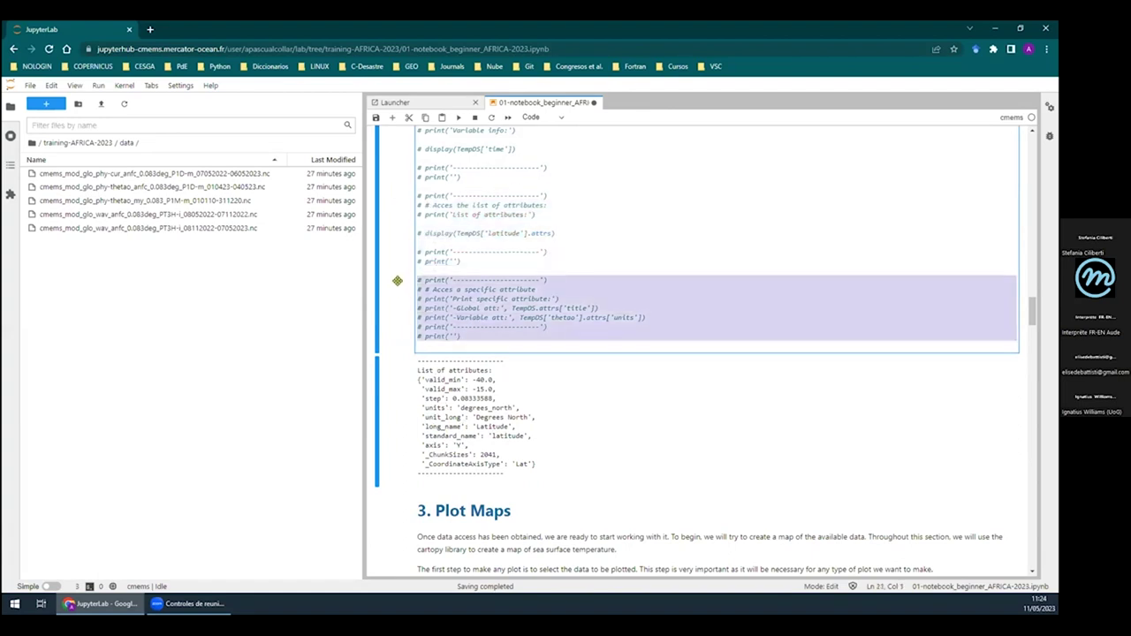
key(ctrl+slash)
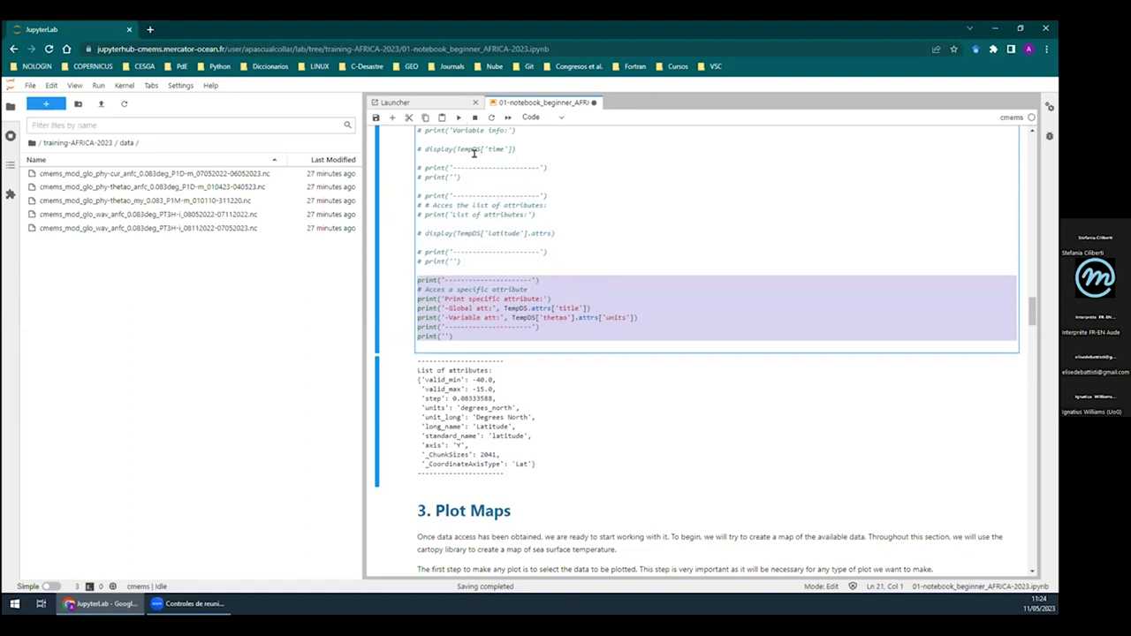
Insert blank lines before, between and after the Global att and Variable att print lines
click(567, 297)
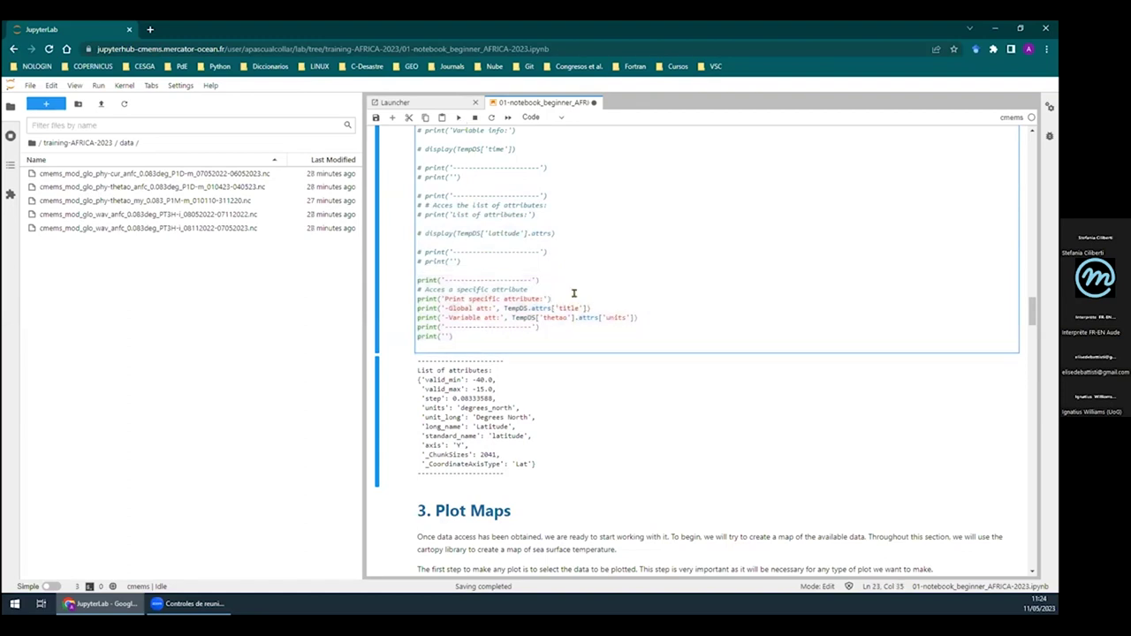
key(Return)
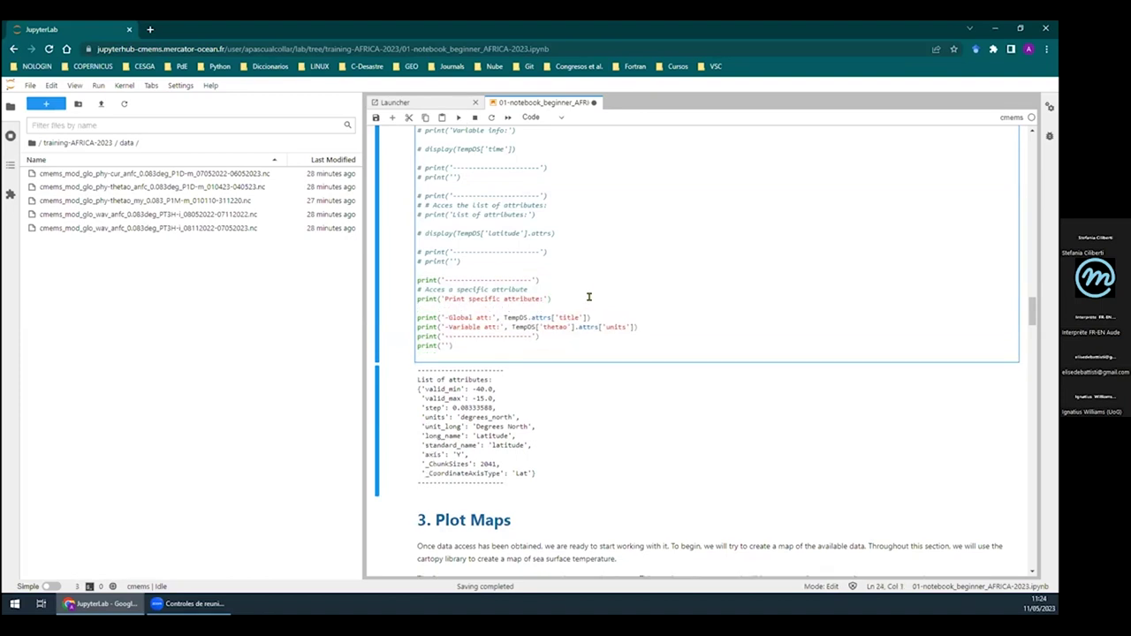
click(598, 316)
key(Return)
click(638, 335)
key(Return)
Highlight the differences between the global title and thetao units attribute expressions, and run the cell to print both attributes
drag(443, 297, 544, 295)
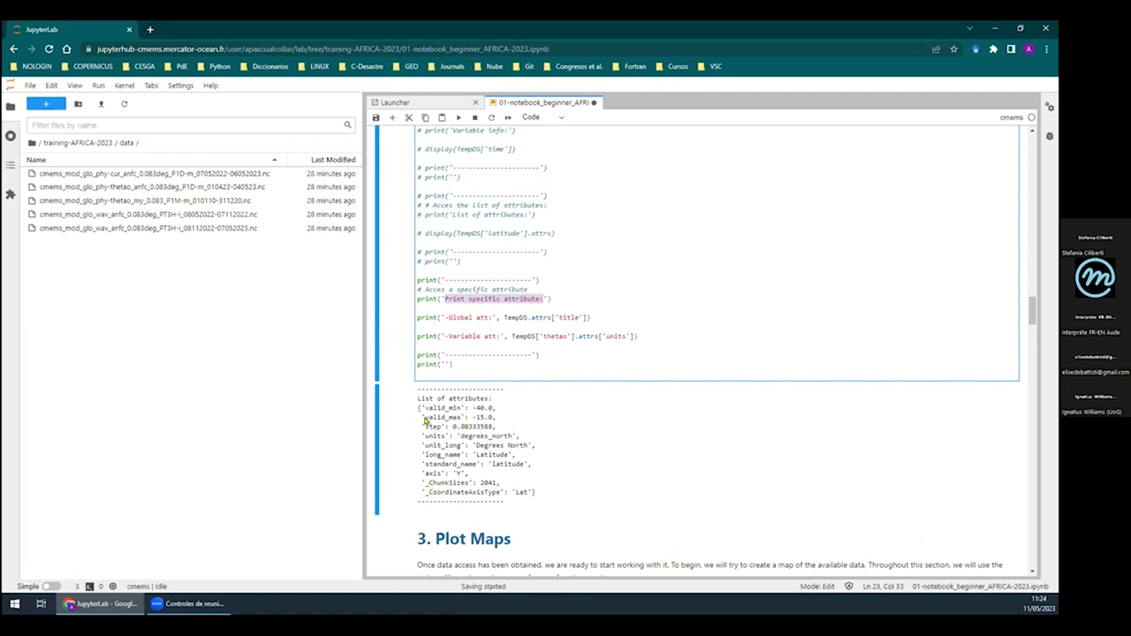
drag(425, 416, 460, 417)
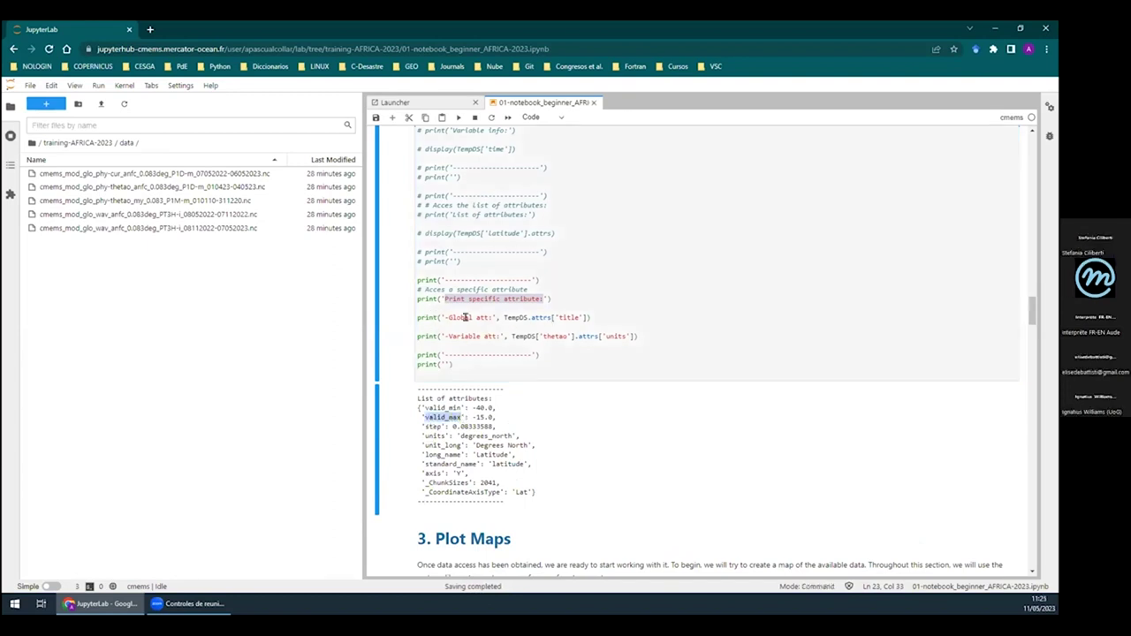
drag(501, 314, 529, 314)
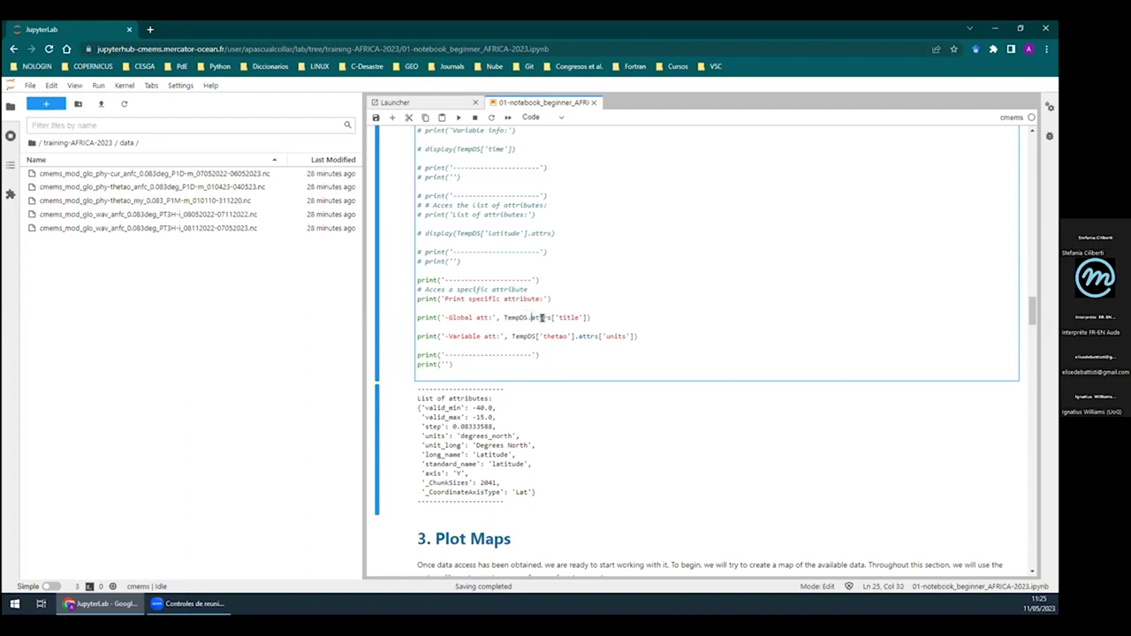
drag(535, 336, 572, 334)
click(534, 318)
click(578, 316)
drag(536, 335, 571, 331)
click(650, 334)
click(458, 117)
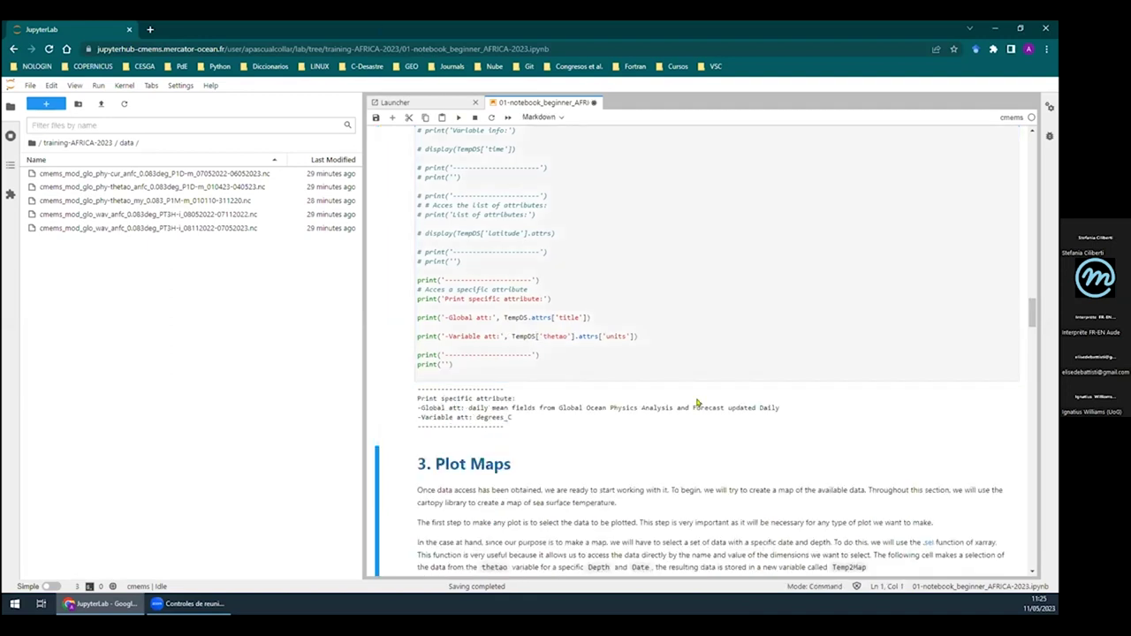
Compare the TempDS.attrs['title'] and TempDS['thetao'].attrs['units'] expressions with their printed values in the output
click(494, 317)
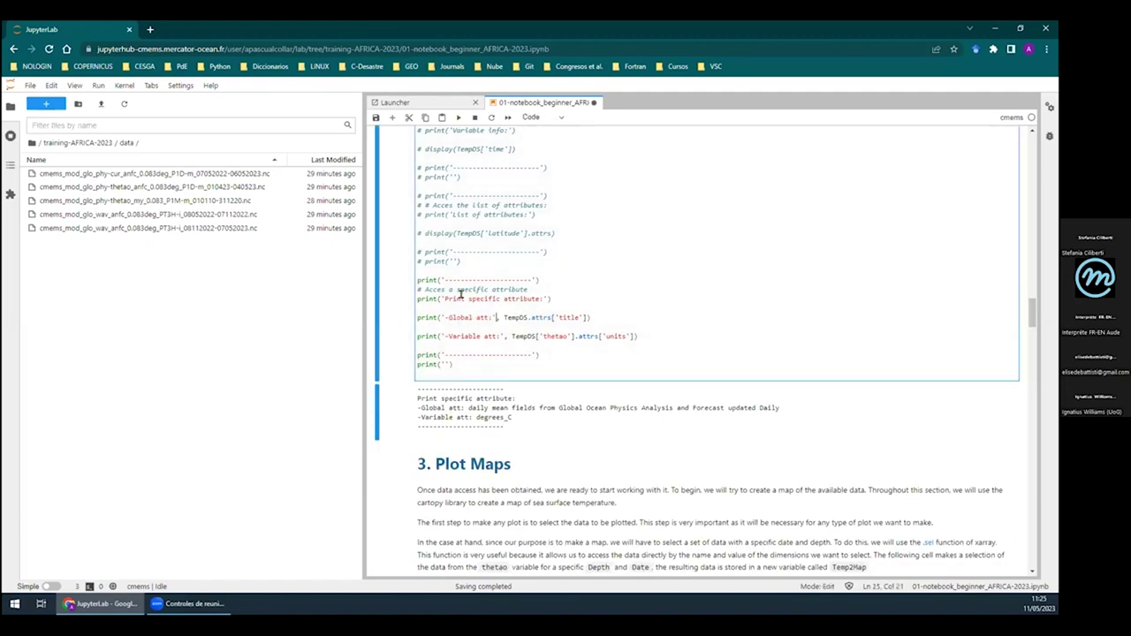
drag(504, 317, 527, 317)
double_click(566, 317)
drag(468, 408, 786, 408)
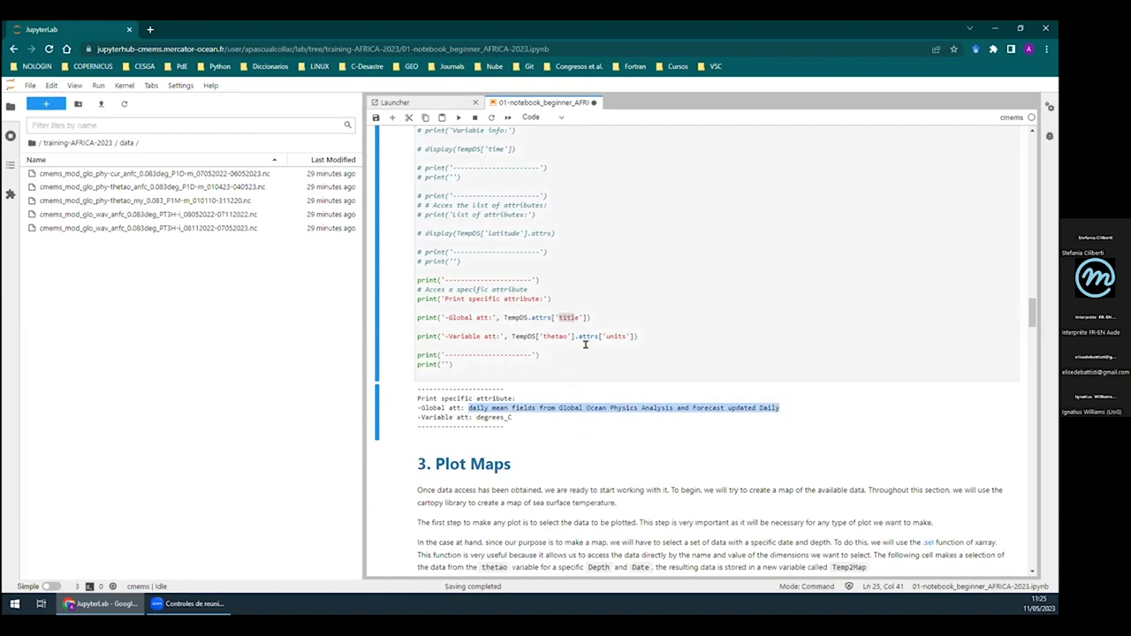
click(522, 334)
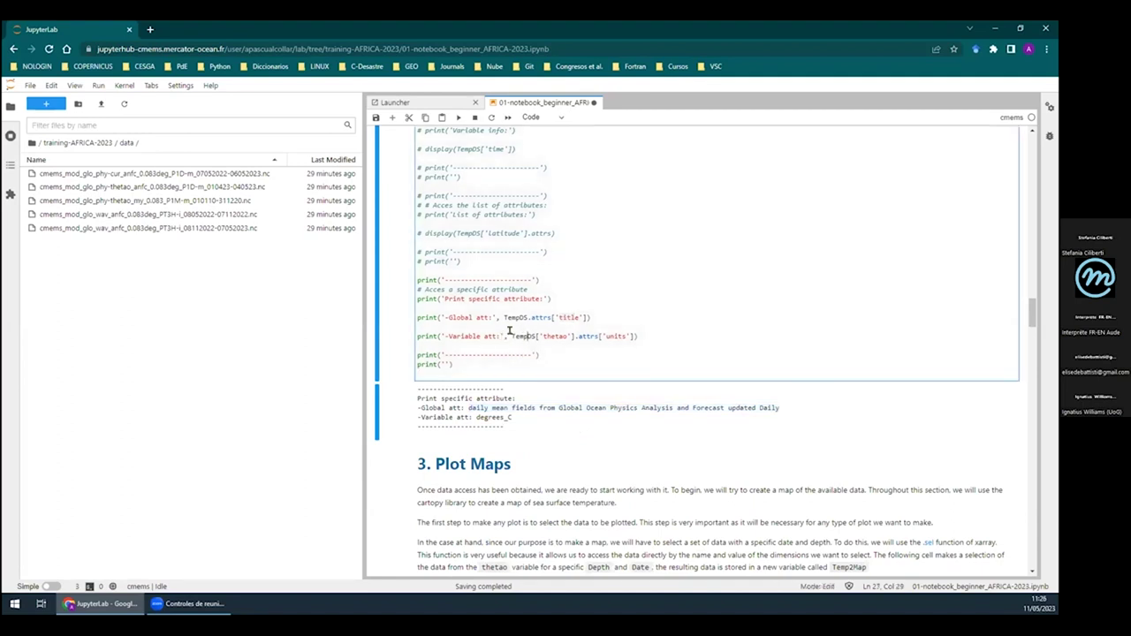
drag(554, 331, 725, 331)
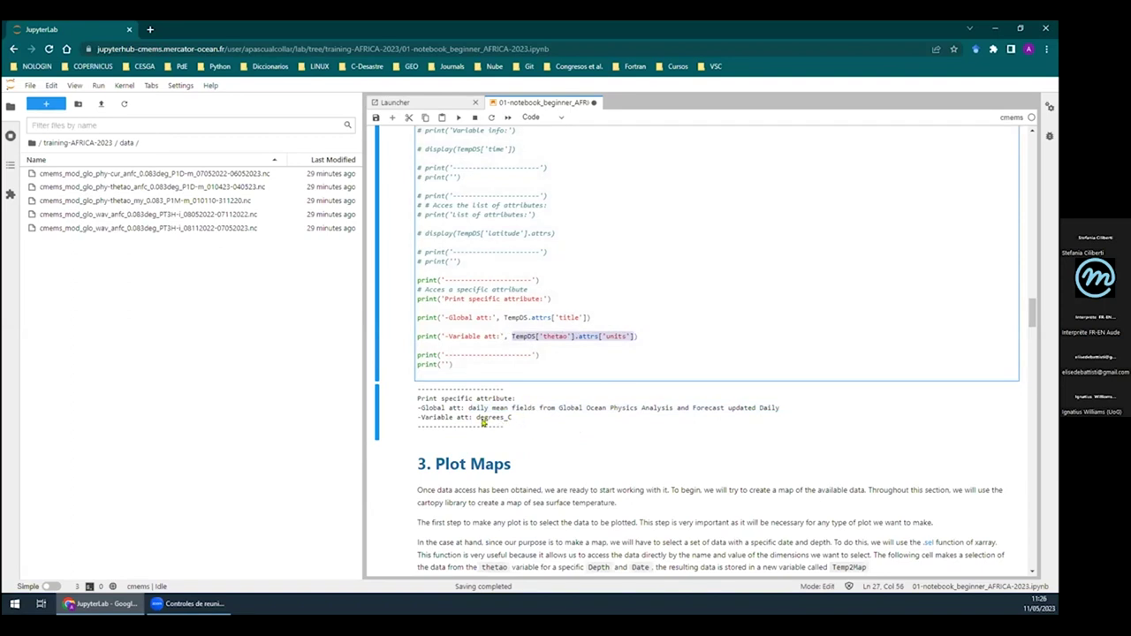
double_click(490, 419)
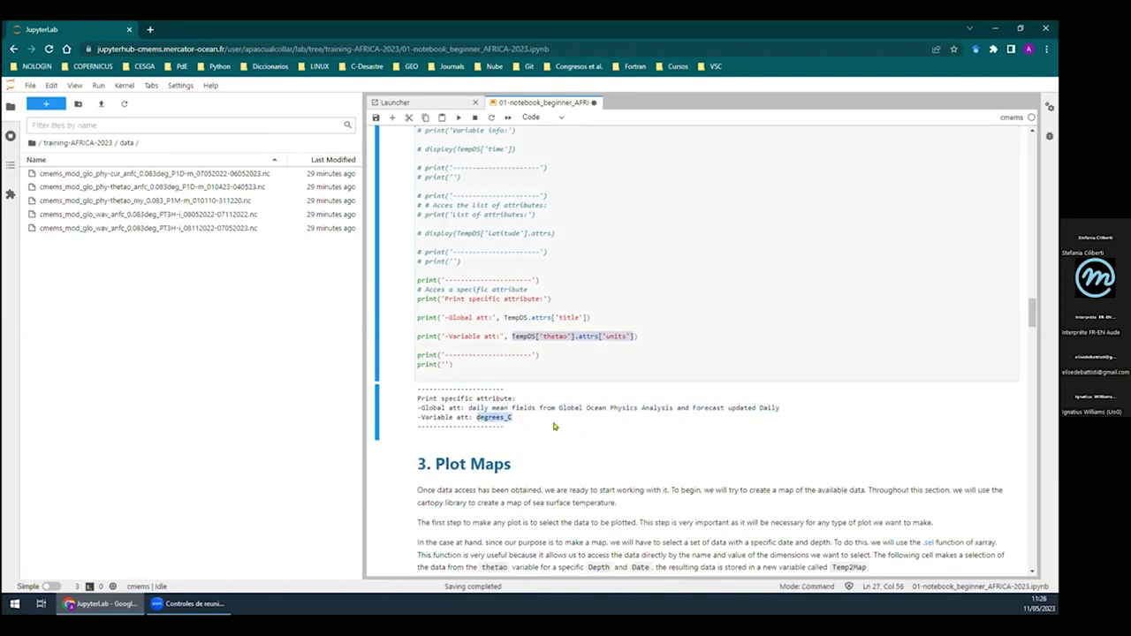
Review the three data-access examples in the "Basic ways to acces the data" cell together with the text above it
scroll(555, 426, up, 1)
scroll(555, 427, up, 2)
scroll(570, 427, down, 1)
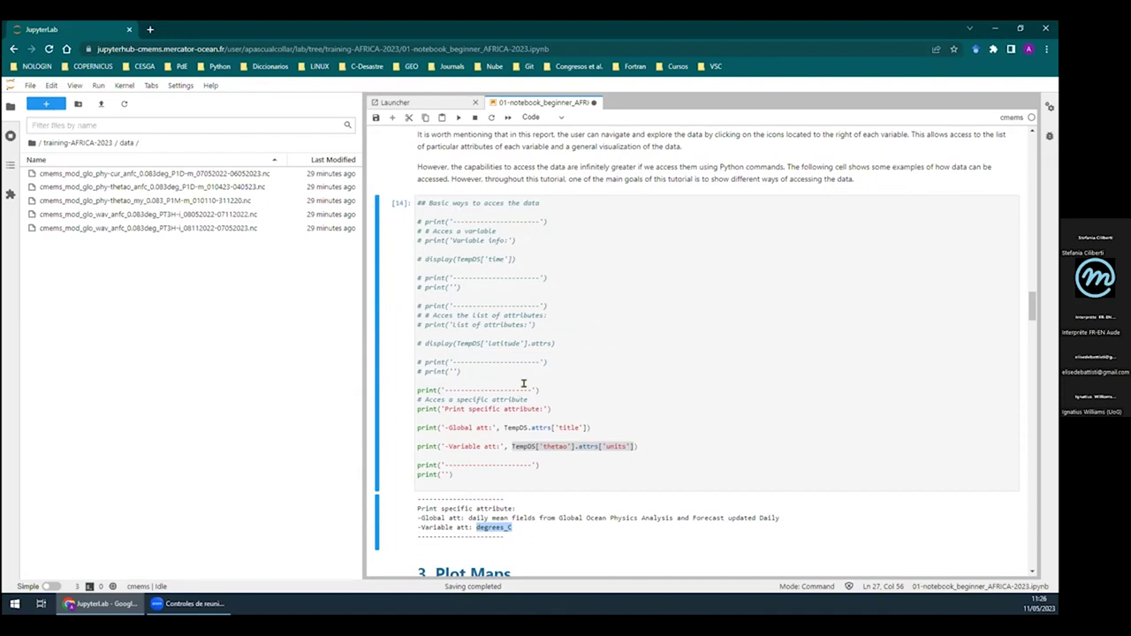
scroll(575, 389, down, 1)
scroll(588, 390, up, 2)
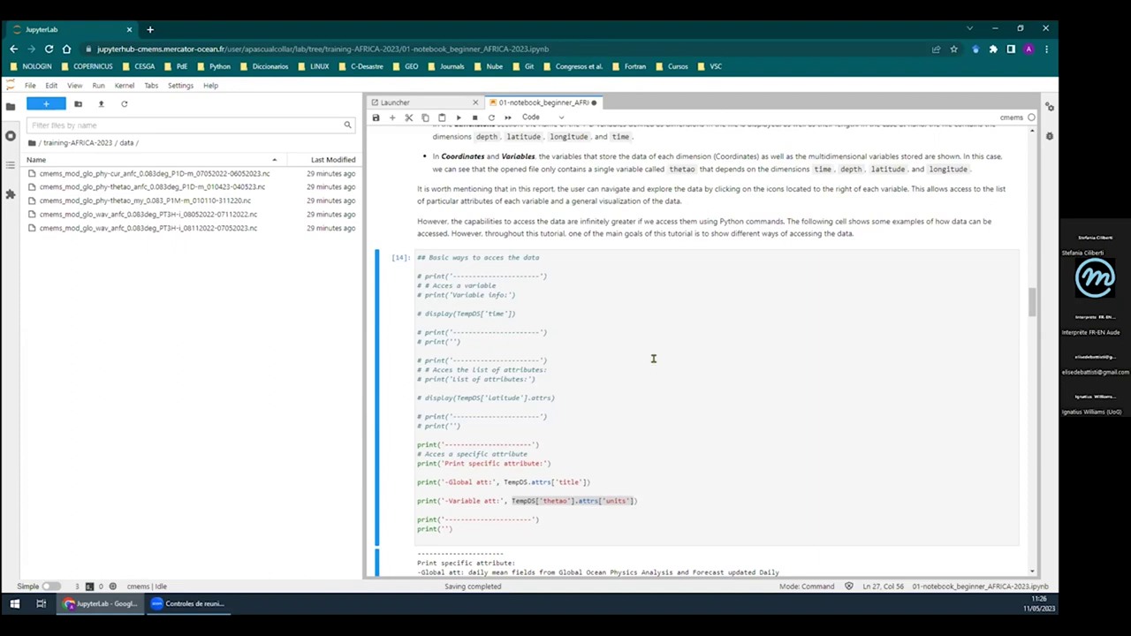
scroll(654, 358, up, 5)
scroll(654, 360, down, 8)
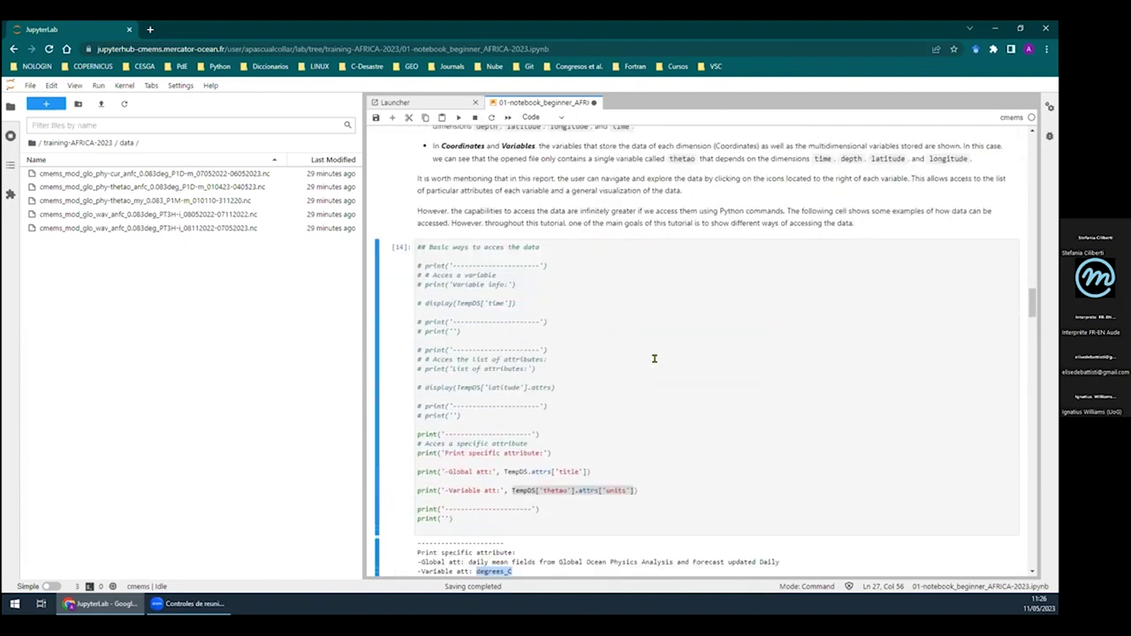
Read the introduction of section "3. Plot Maps" and highlight the complete code of its Data Selection cell
scroll(654, 358, down, 5)
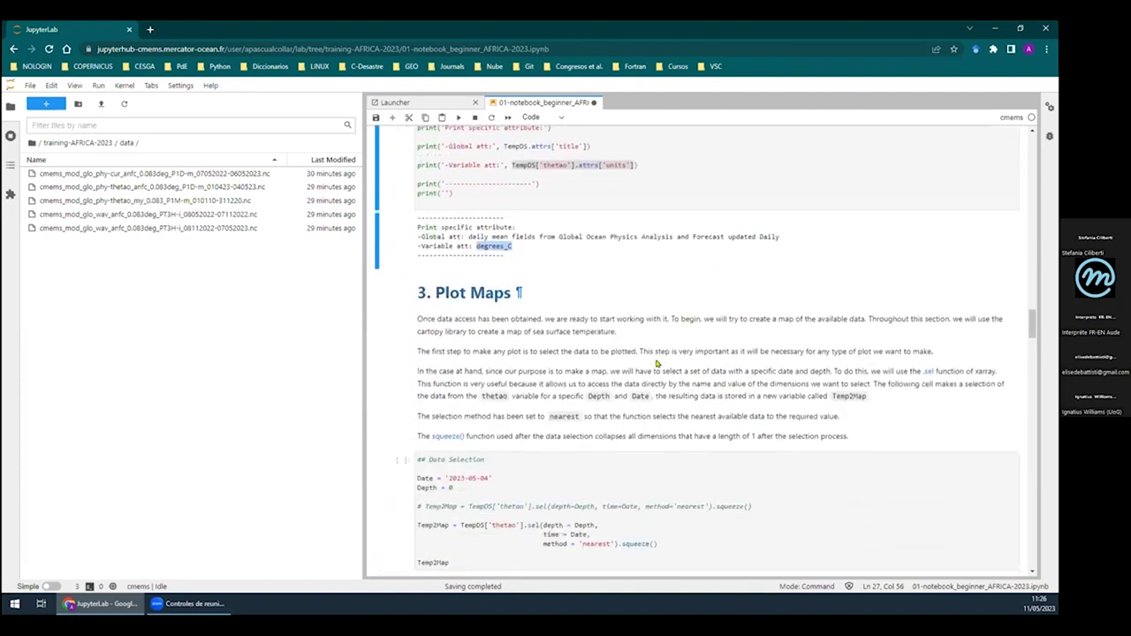
scroll(619, 331, up, 4)
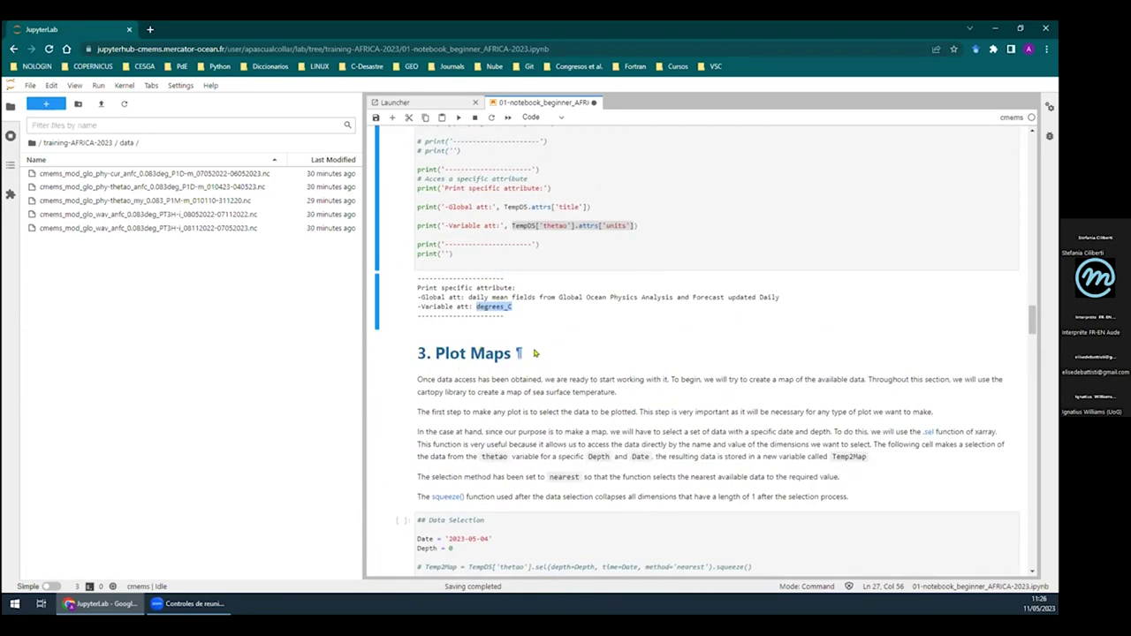
scroll(541, 297, down, 2)
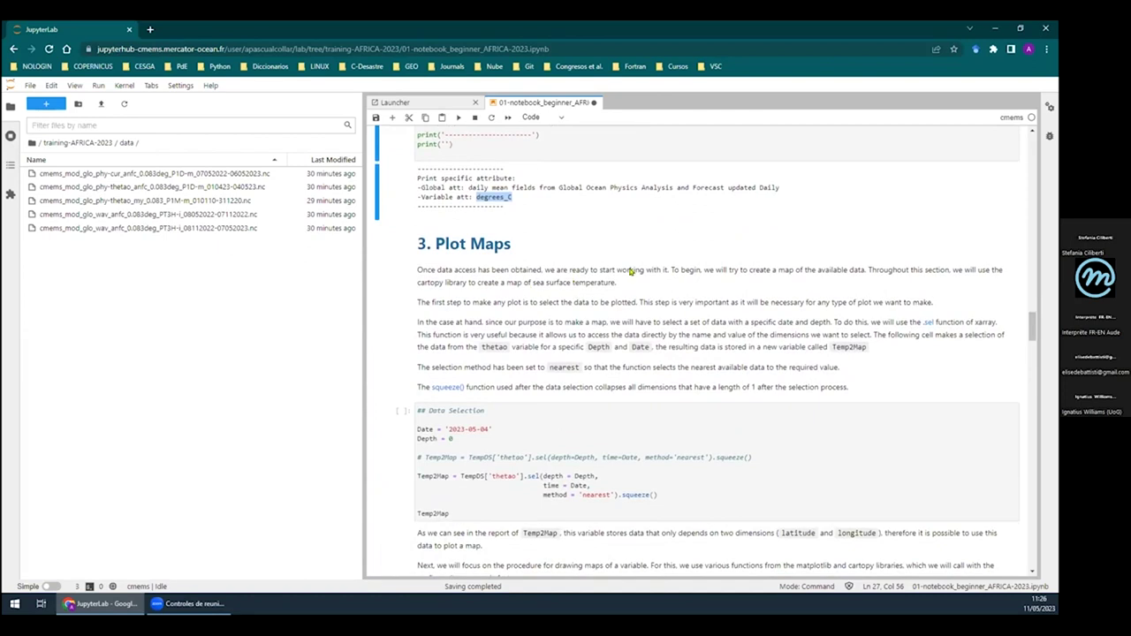
scroll(633, 271, down, 3)
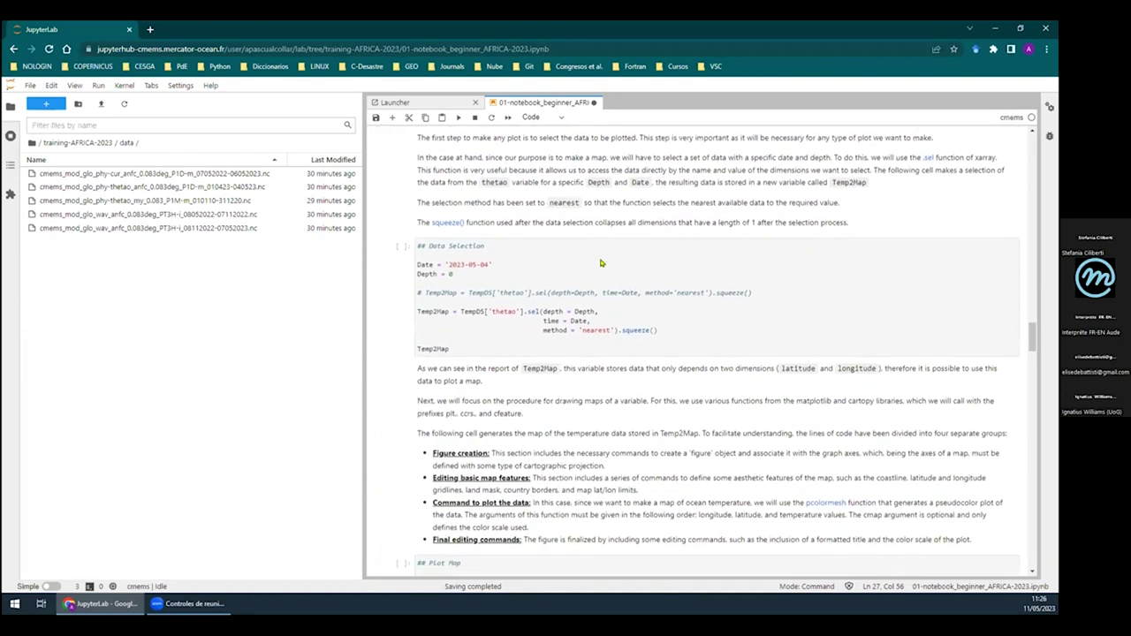
scroll(600, 262, up, 2)
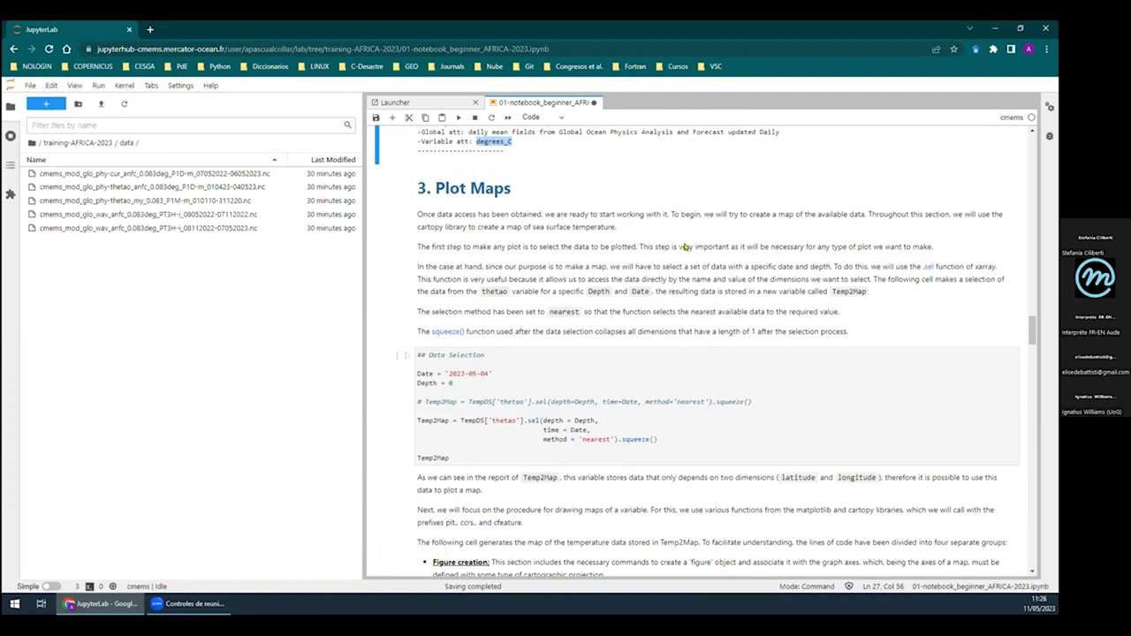
scroll(685, 248, down, 2)
drag(452, 349, 389, 246)
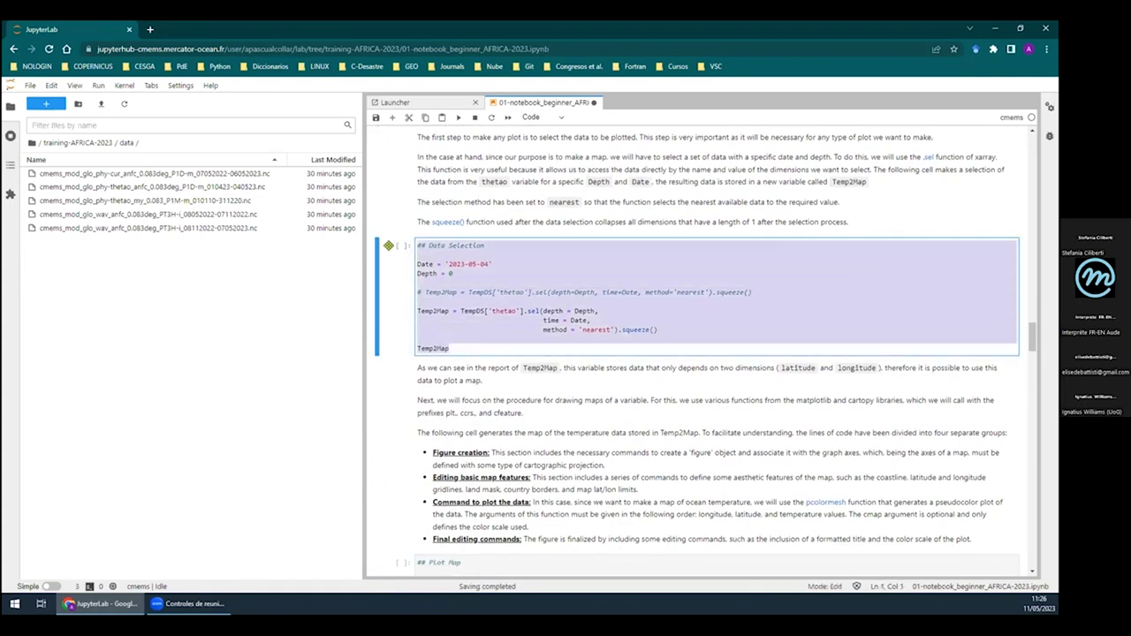
click(458, 348)
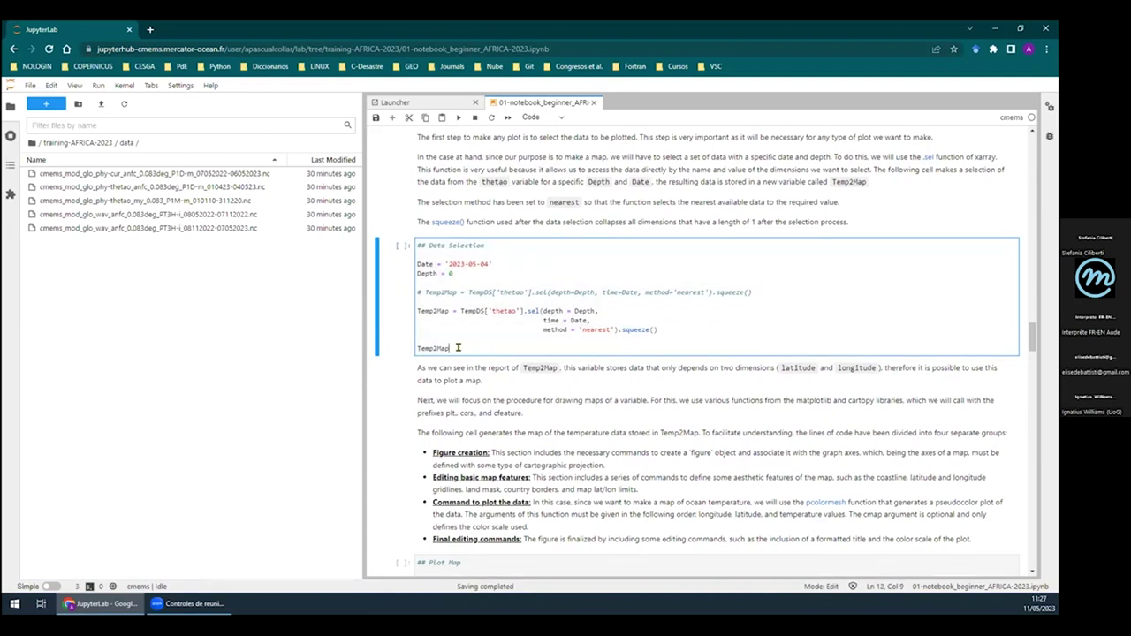
Highlight the complete code of the Plot Map cell and of the Data Selection cell
scroll(564, 344, down, 5)
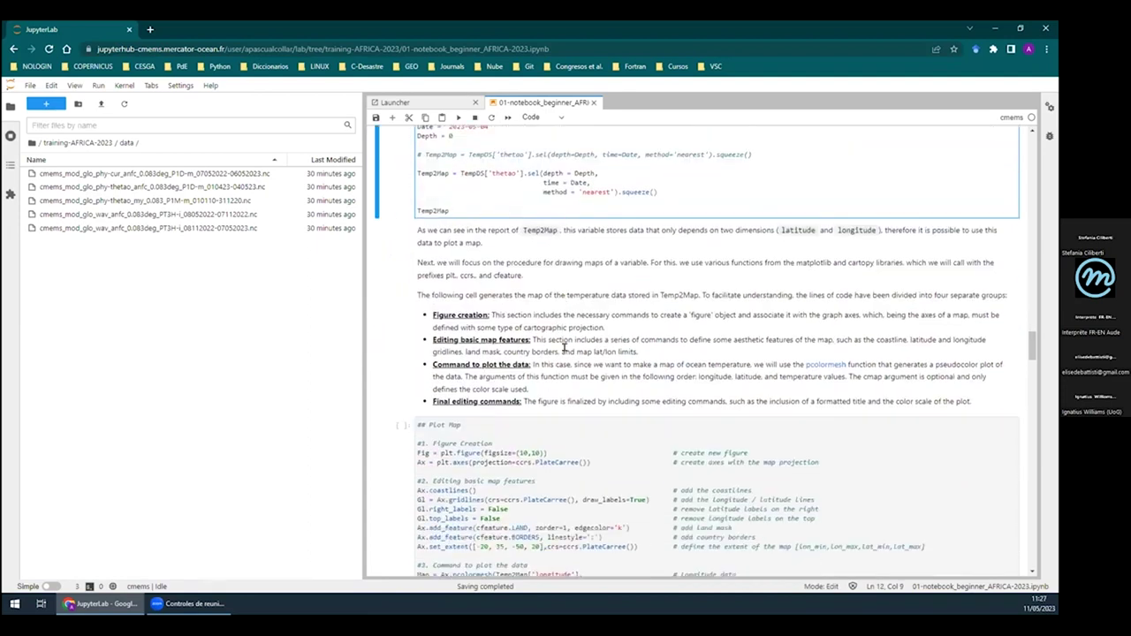
scroll(565, 344, down, 3)
drag(751, 403, 410, 174)
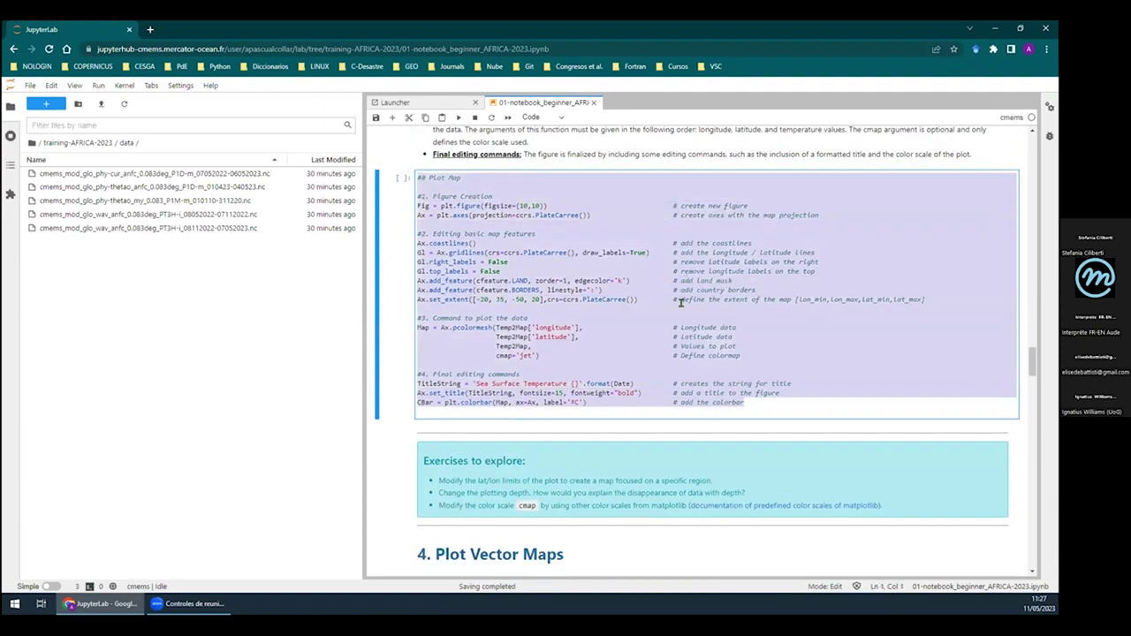
scroll(680, 303, up, 10)
scroll(681, 315, down, 1)
drag(450, 458, 400, 345)
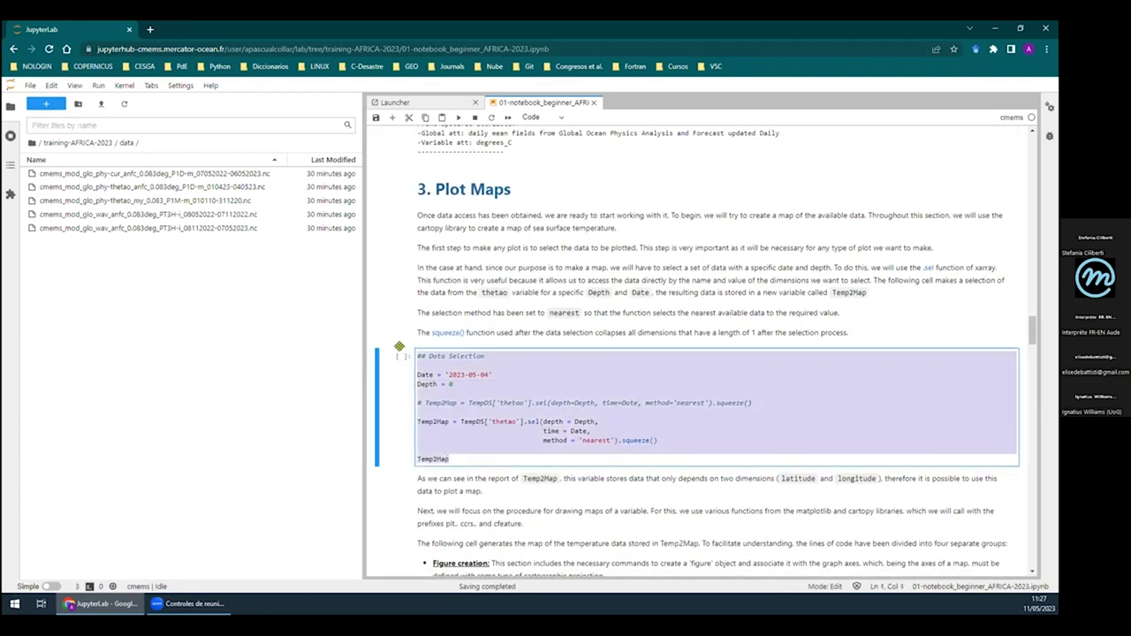
Go back to the TempDS dataset report and highlight its dimensions, including time
scroll(585, 320, up, 10)
scroll(543, 358, up, 7)
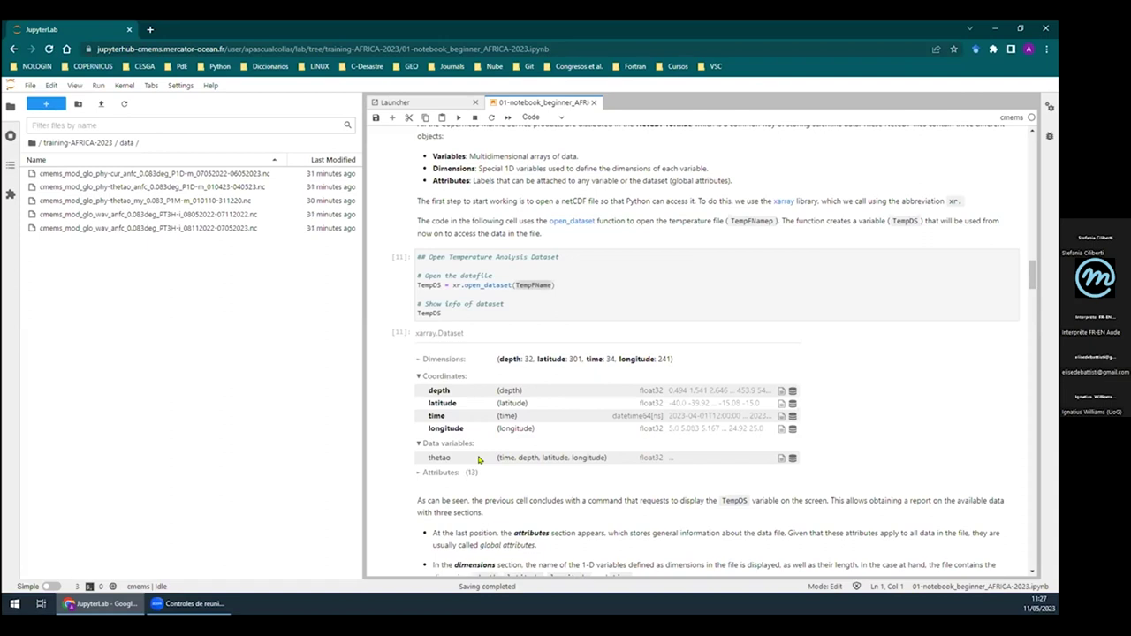
drag(499, 361, 614, 360)
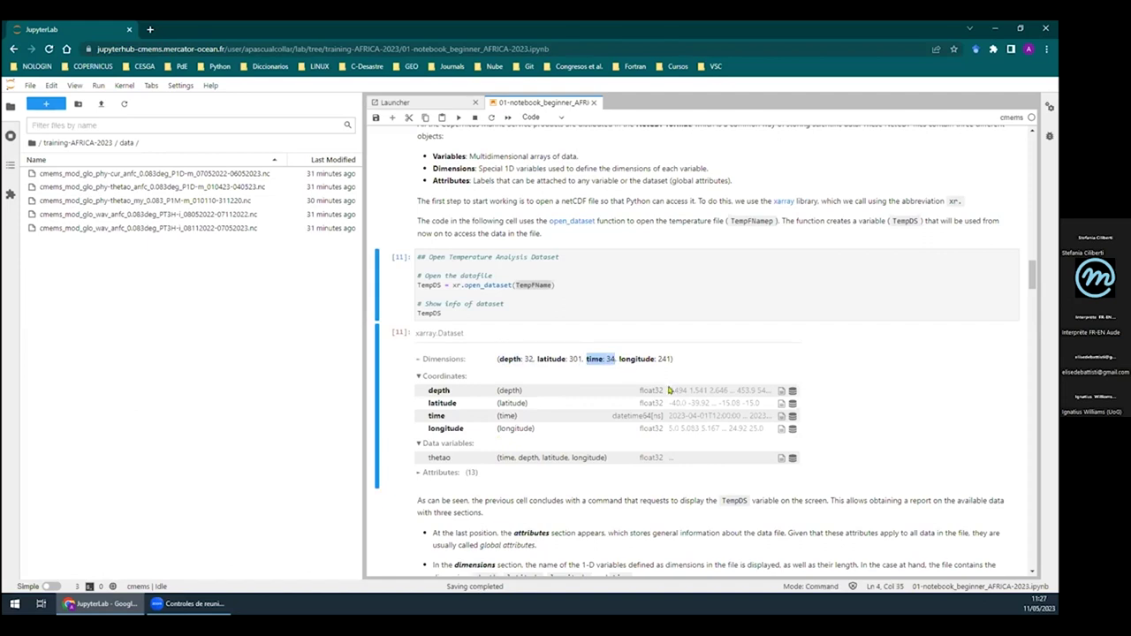
Return to the Data Selection cell and point out the Date value '2023-05-04' and the Depth line
scroll(674, 390, down, 8)
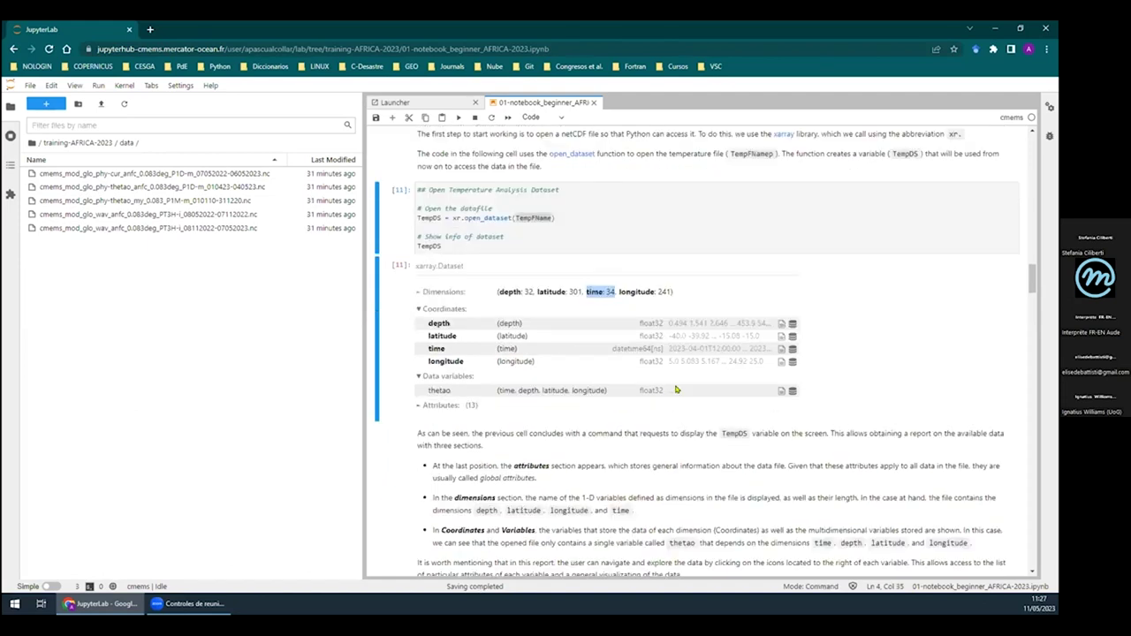
scroll(674, 382, down, 5)
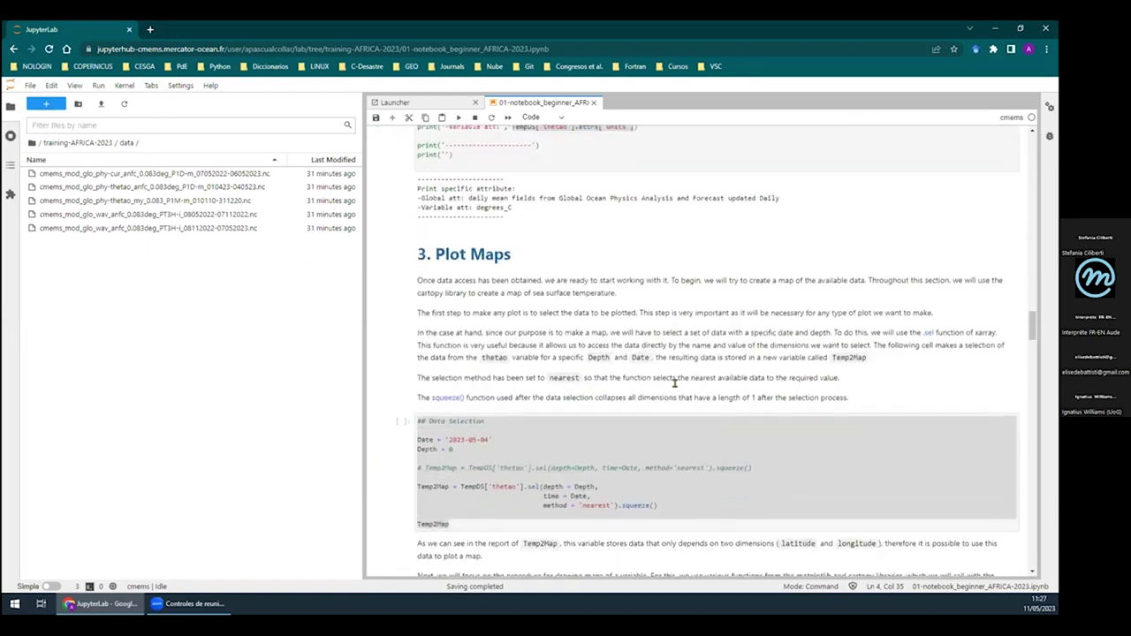
click(597, 374)
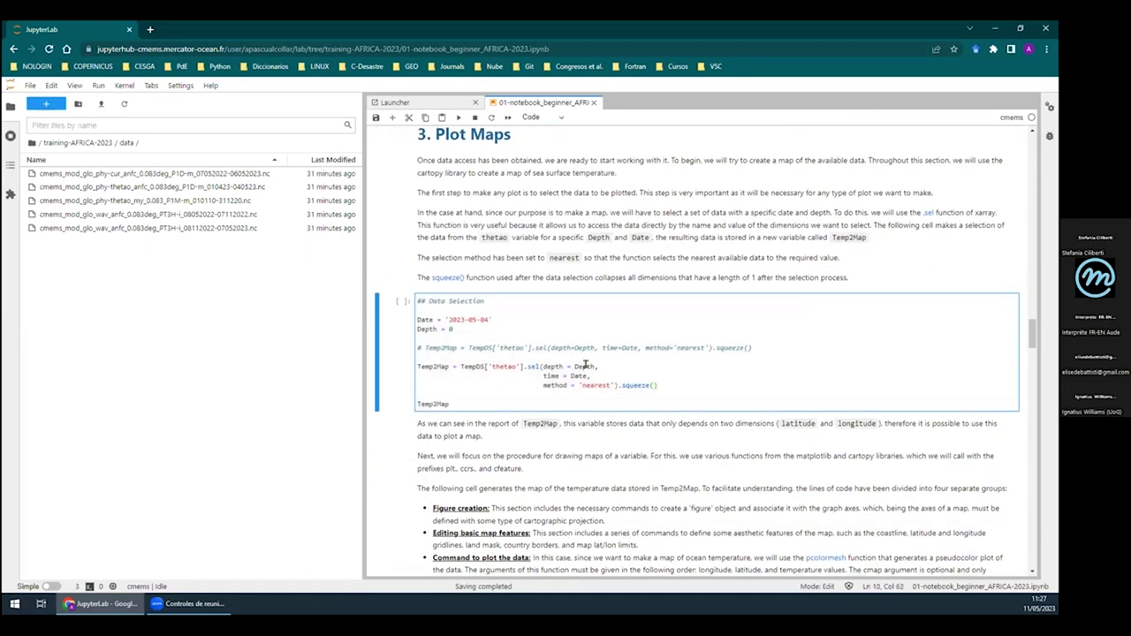
click(431, 320)
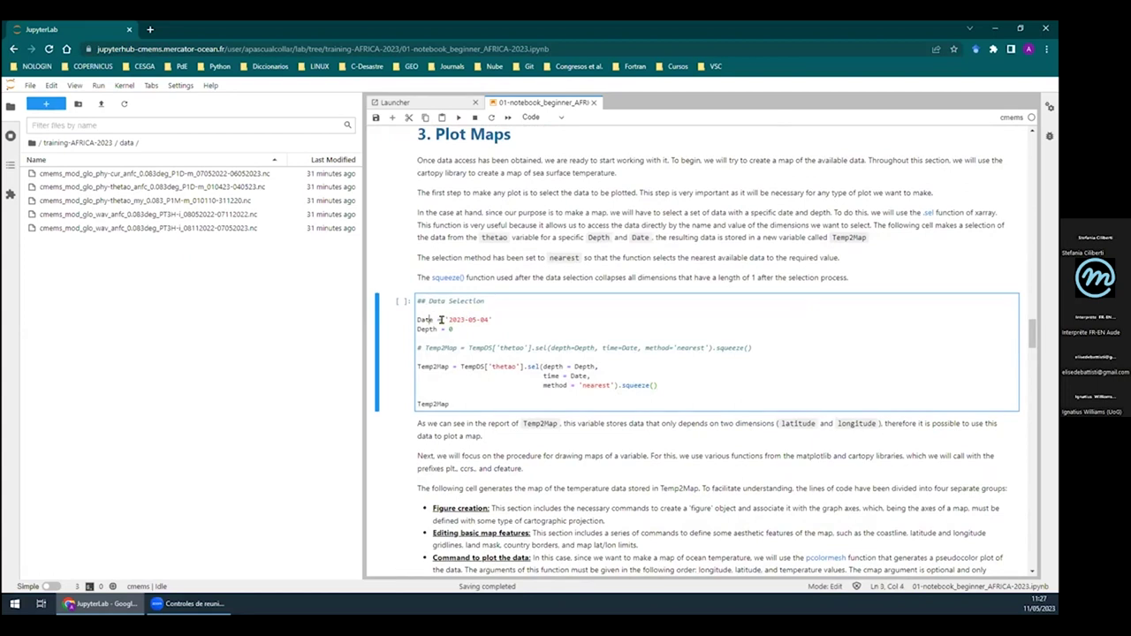
key(Right)
drag(444, 319, 493, 317)
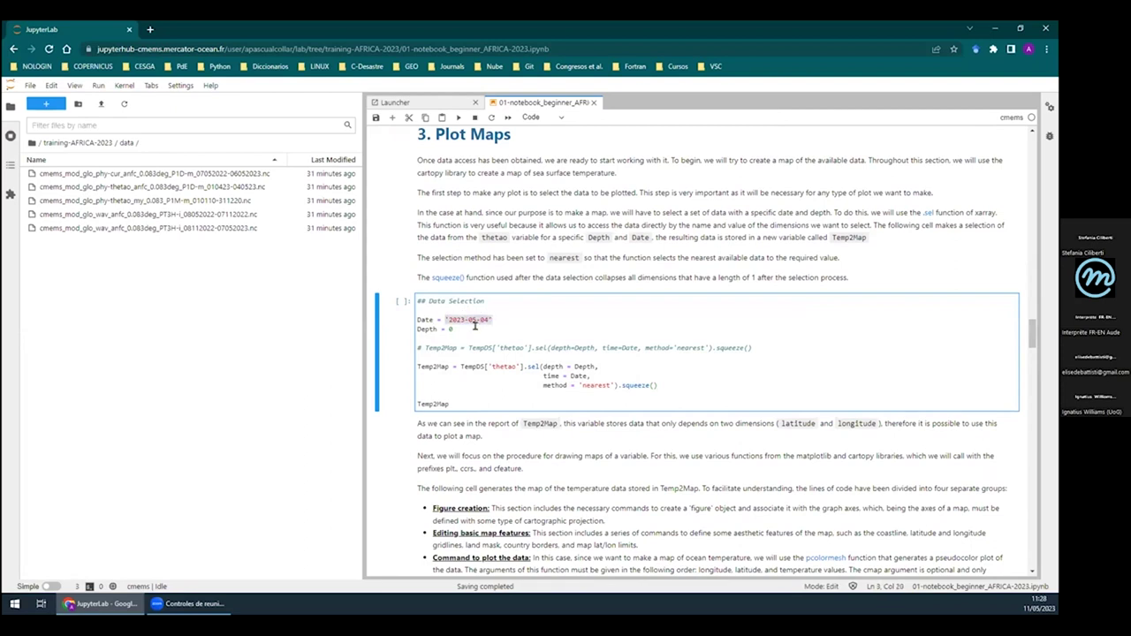
key(Down)
Highlight the TempDS['thetao'] variable and the sel function in the Temp2Map assignment
double_click(532, 365)
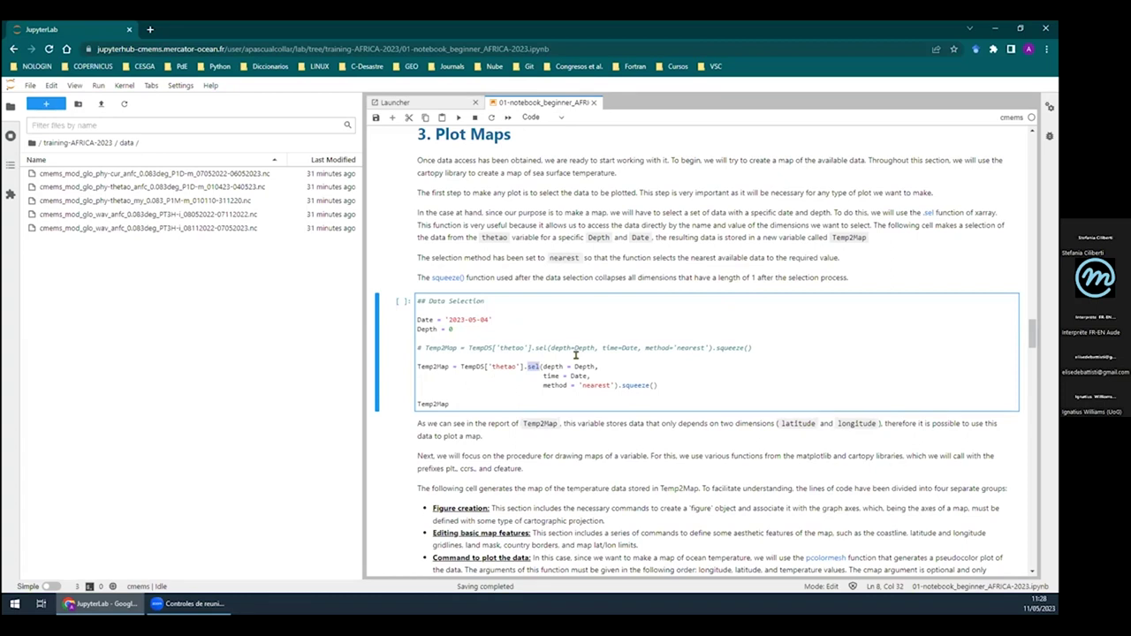
drag(461, 366, 521, 366)
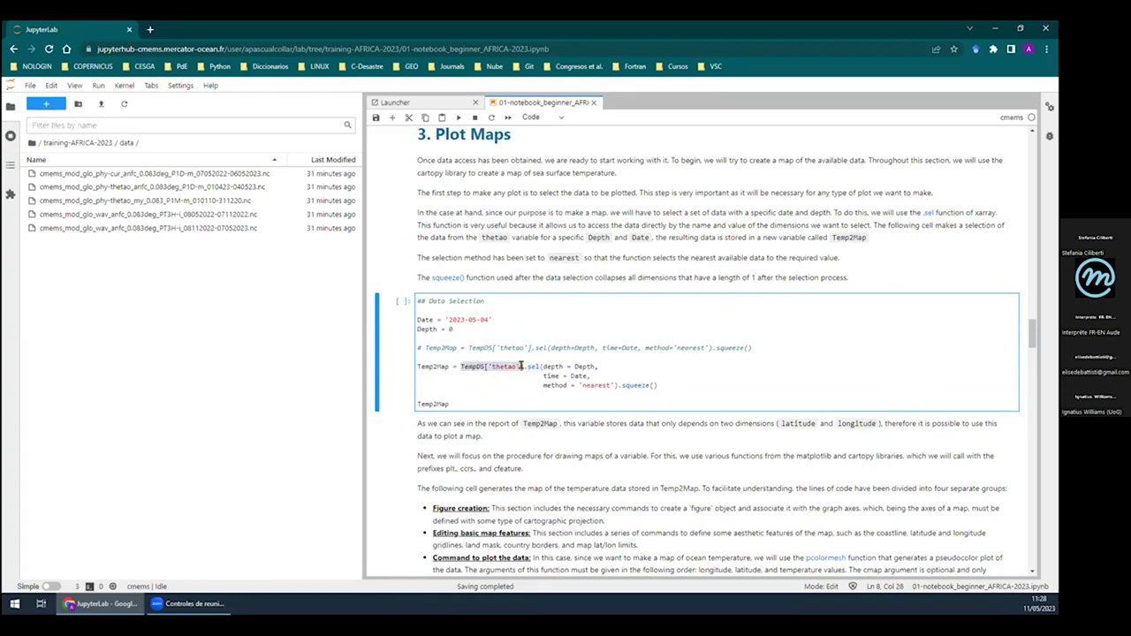
click(535, 366)
drag(536, 366, 528, 366)
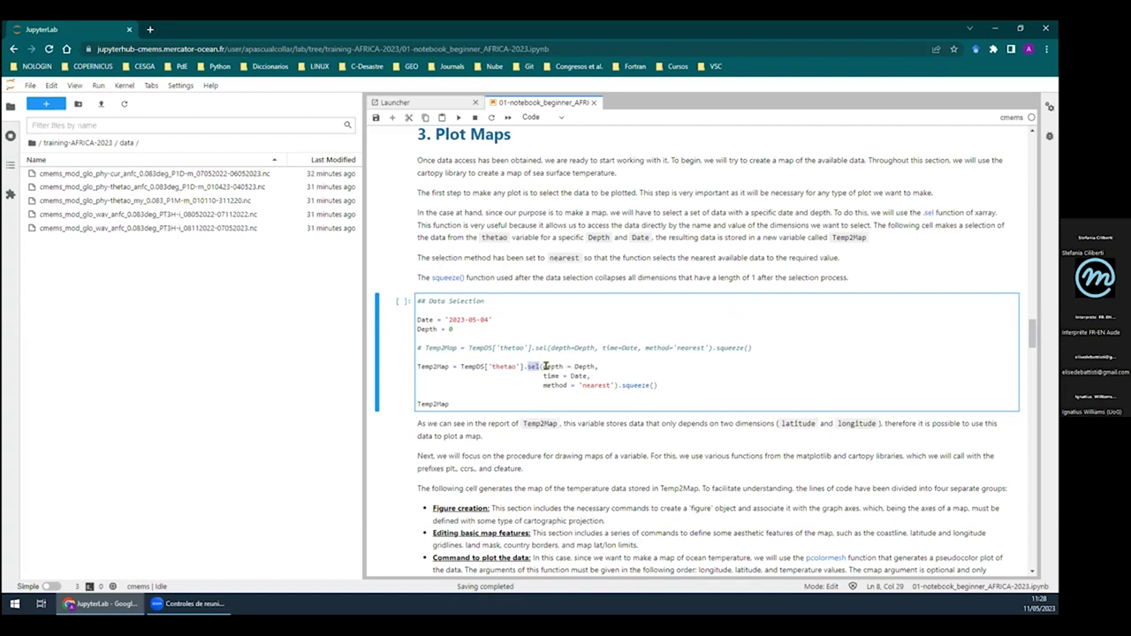
Match the depth and time arguments of sel with the Depth and Date variables, and highlight .squeeze()
drag(541, 366, 566, 365)
double_click(583, 365)
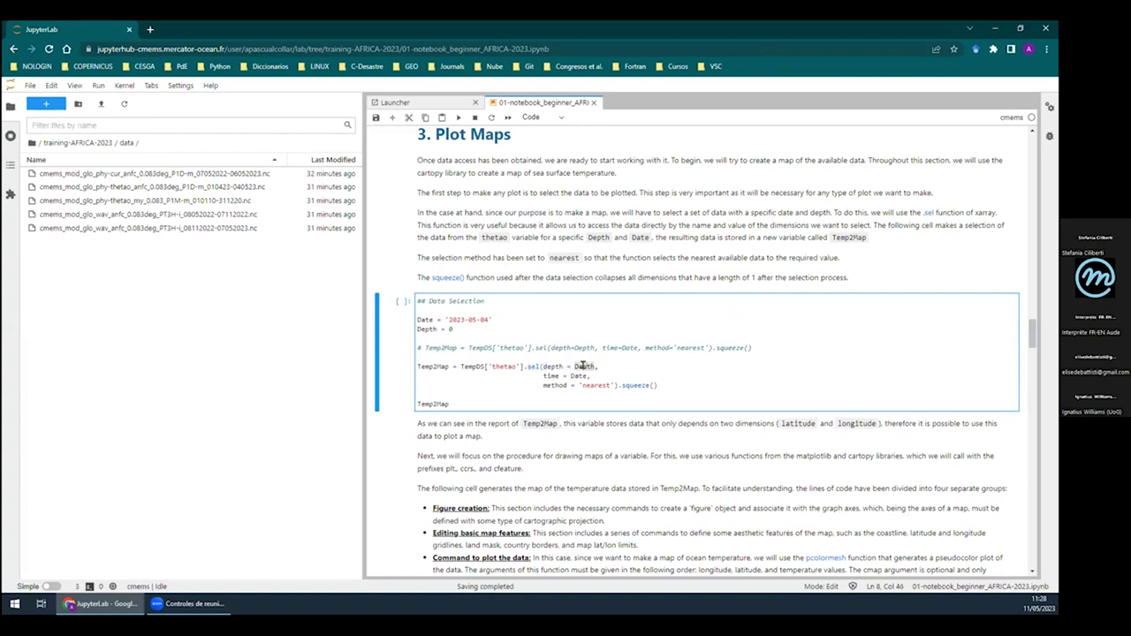
double_click(425, 329)
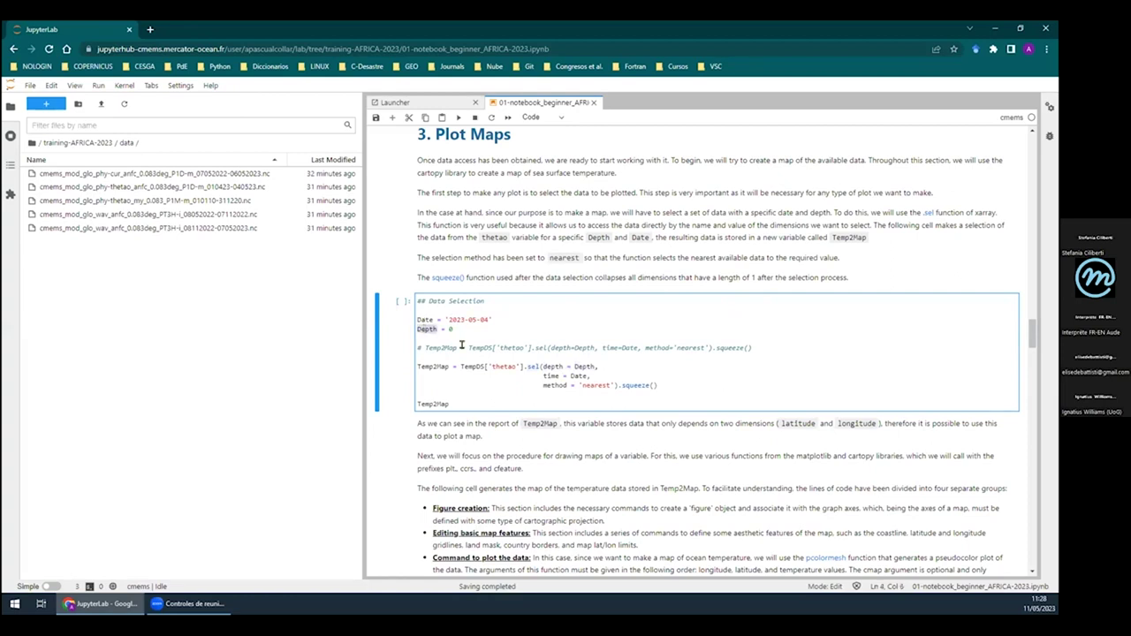
double_click(548, 375)
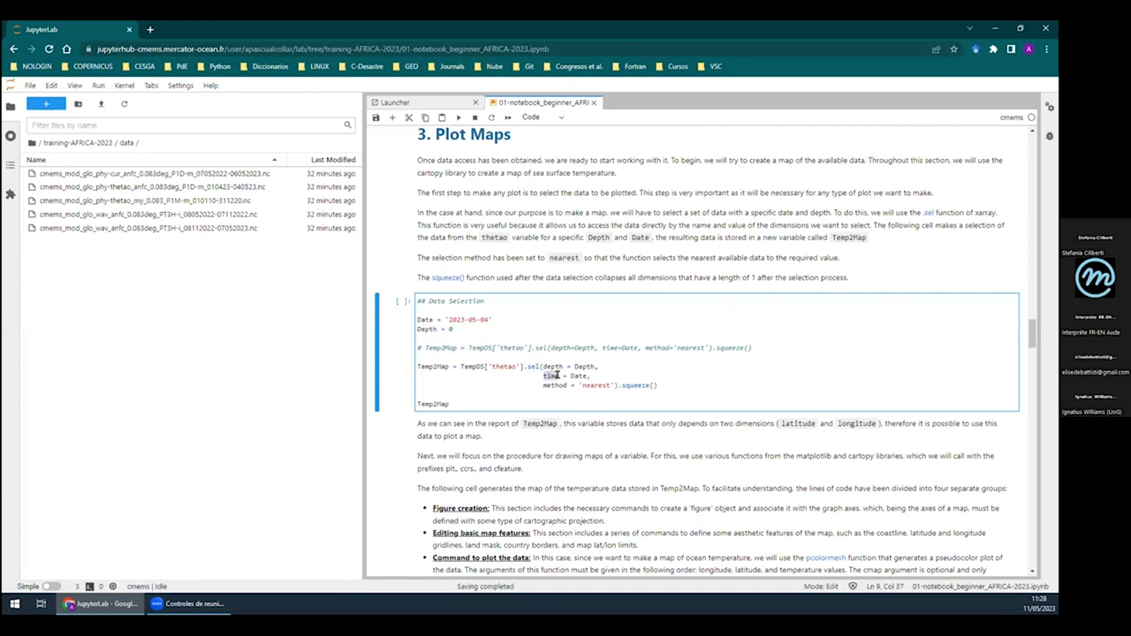
click(575, 373)
click(466, 319)
drag(617, 385, 660, 383)
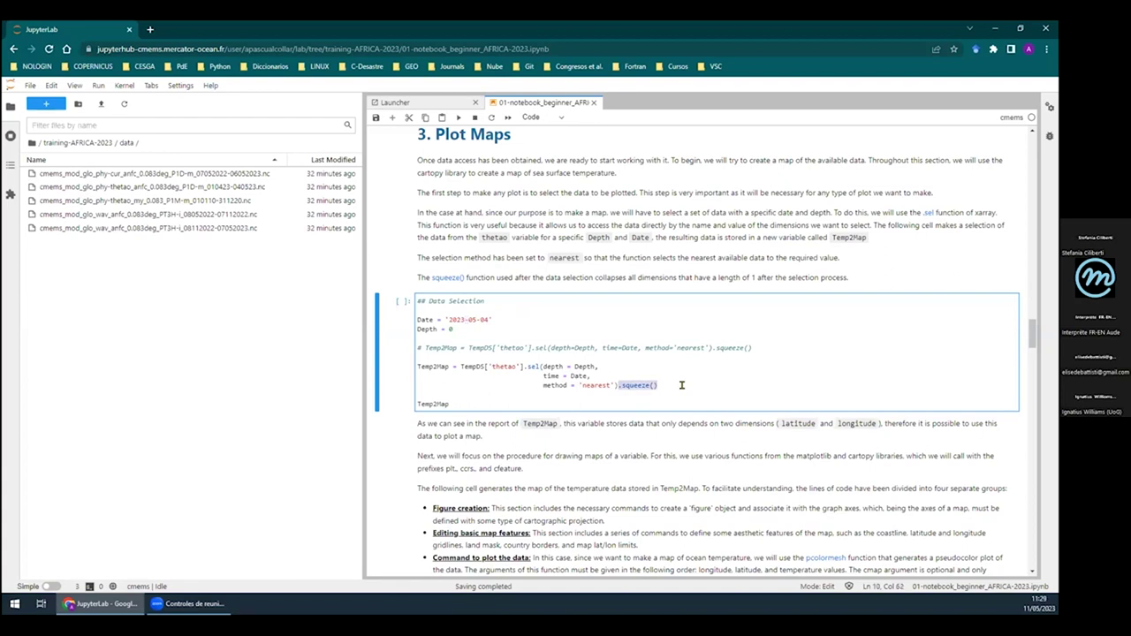
Run the Data Selection cell to store the selected temperature data in Temp2Map and display its report
click(470, 401)
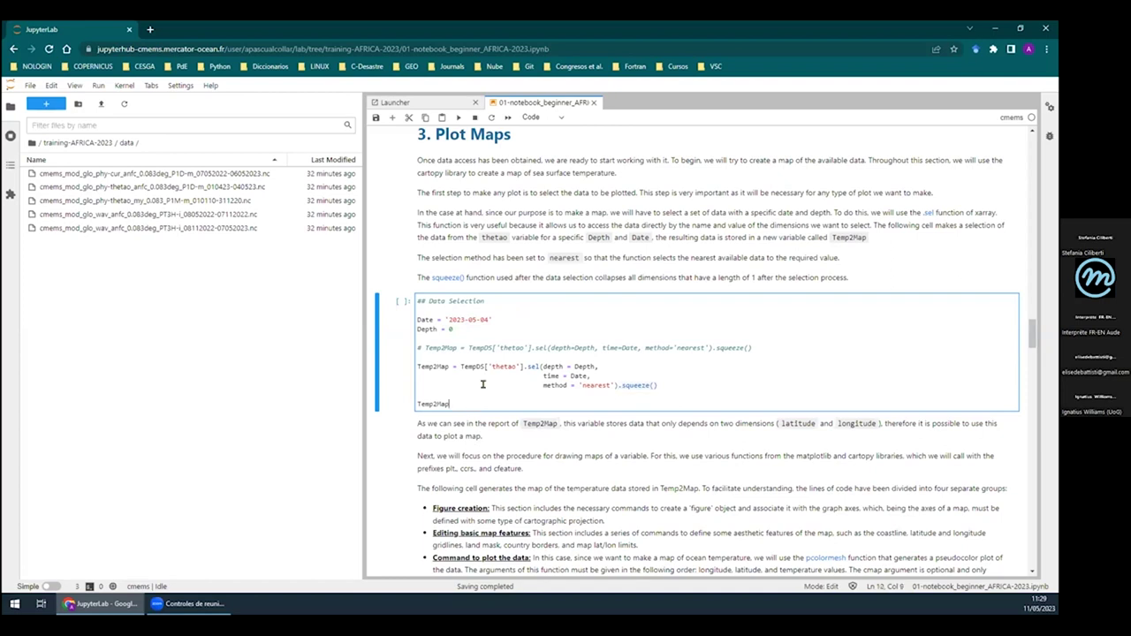
click(458, 117)
scroll(832, 398, down, 2)
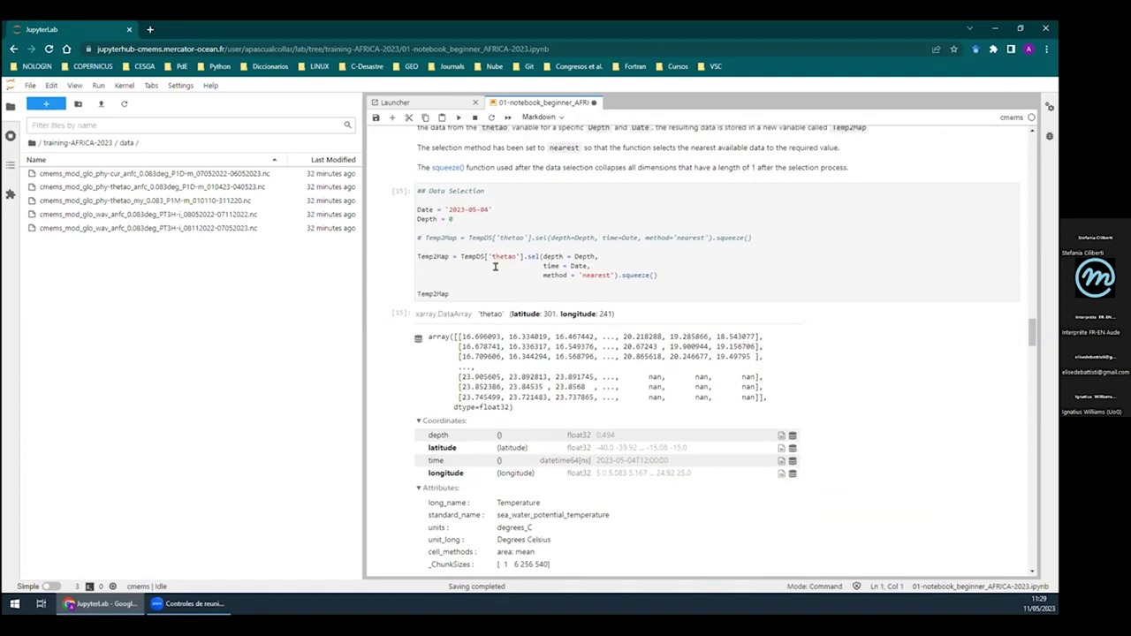
Highlight Temp2Map in the code, and review its report, collapsing the Coordinates and Attributes sections
double_click(430, 256)
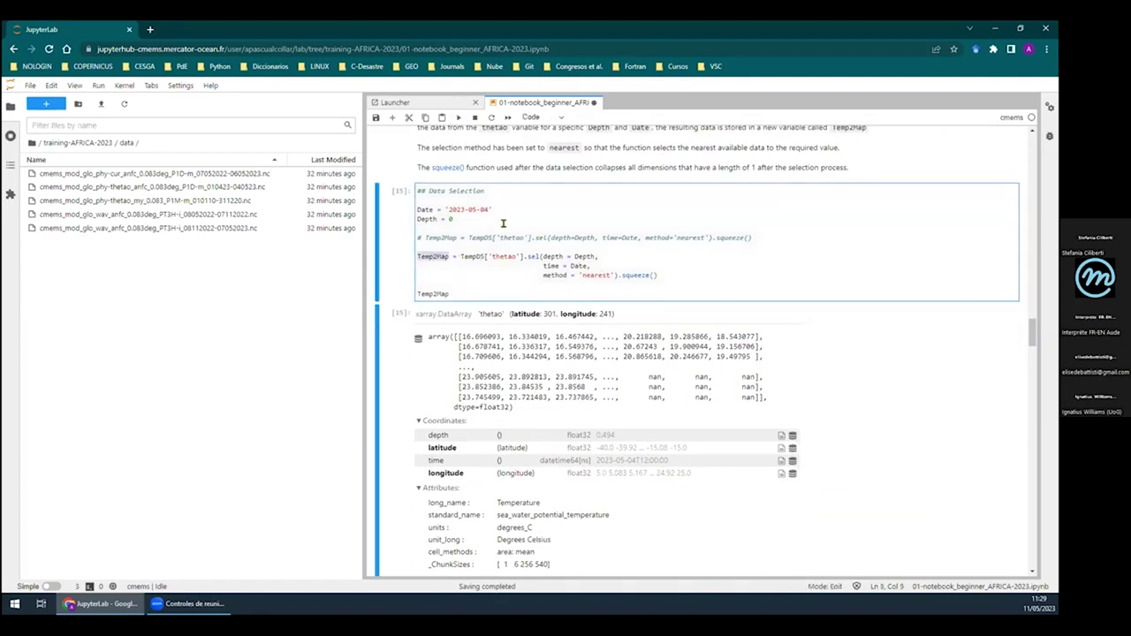
double_click(440, 294)
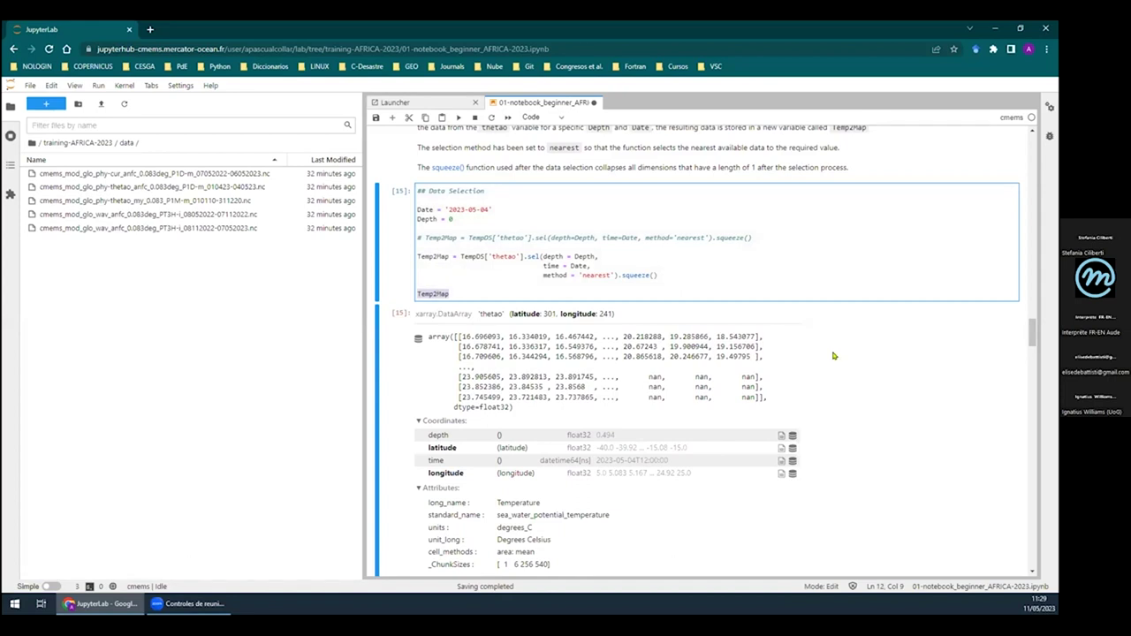
scroll(636, 336, down, 2)
scroll(435, 319, up, 1)
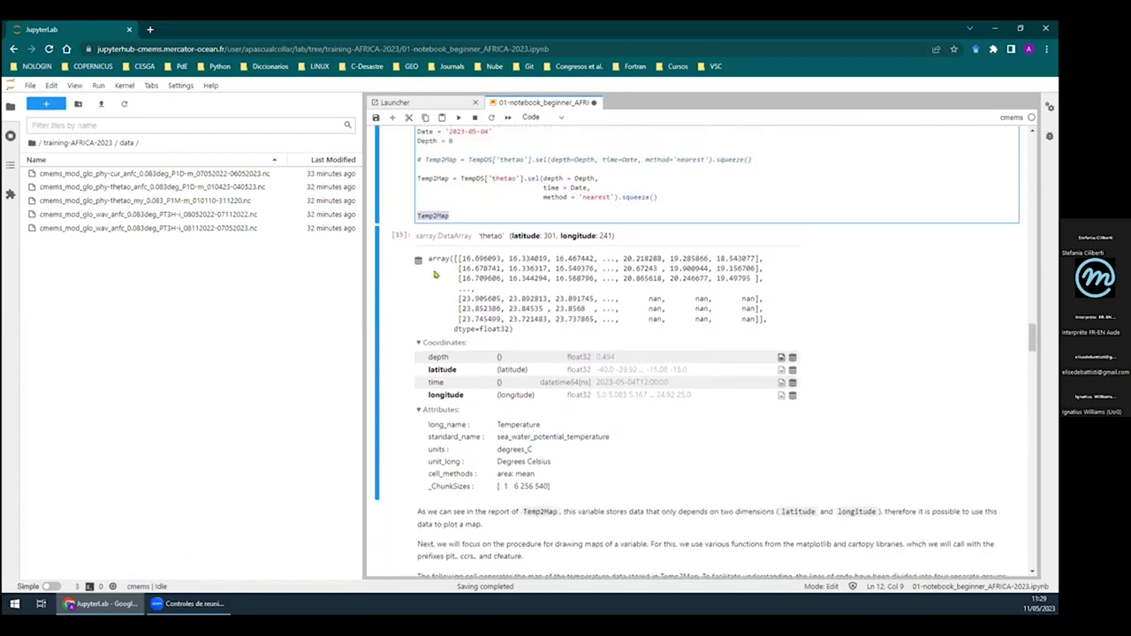
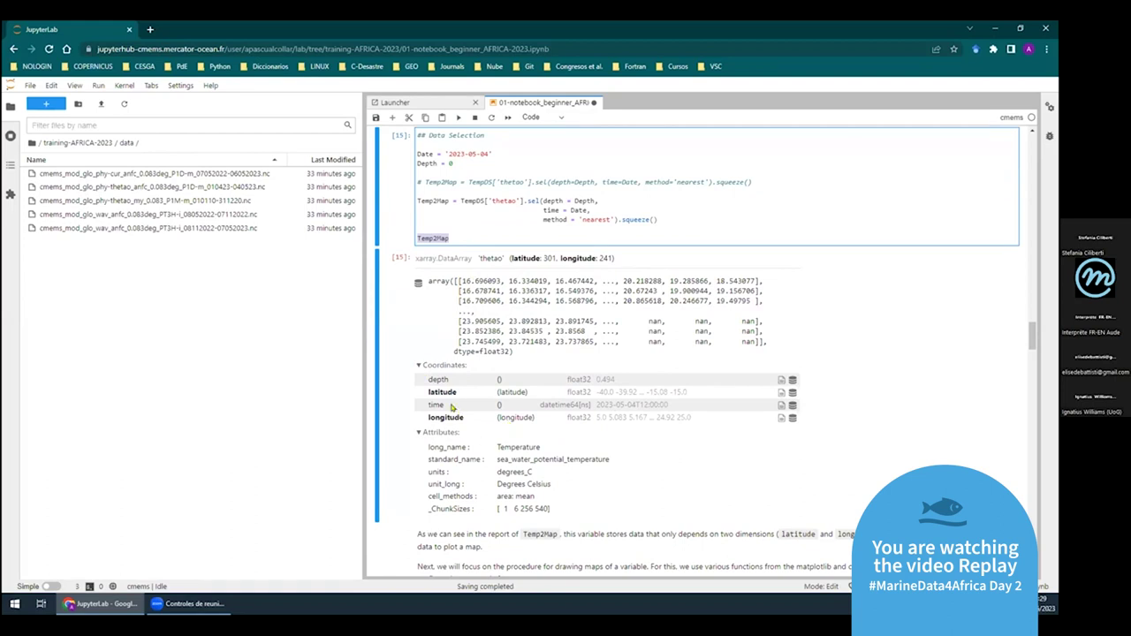
click(418, 364)
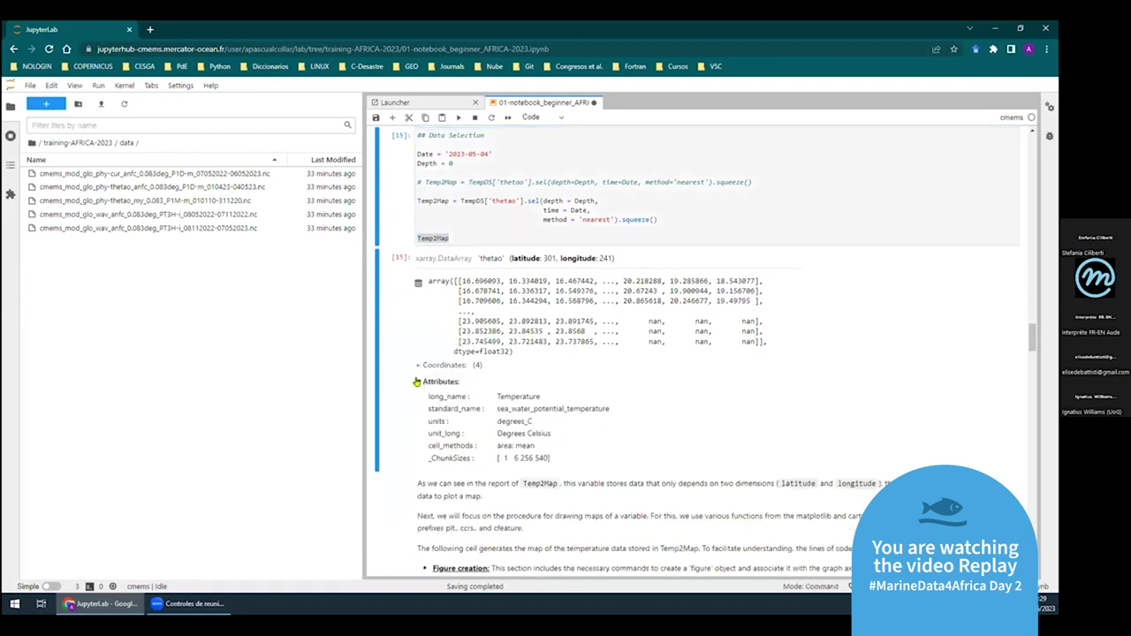
click(419, 382)
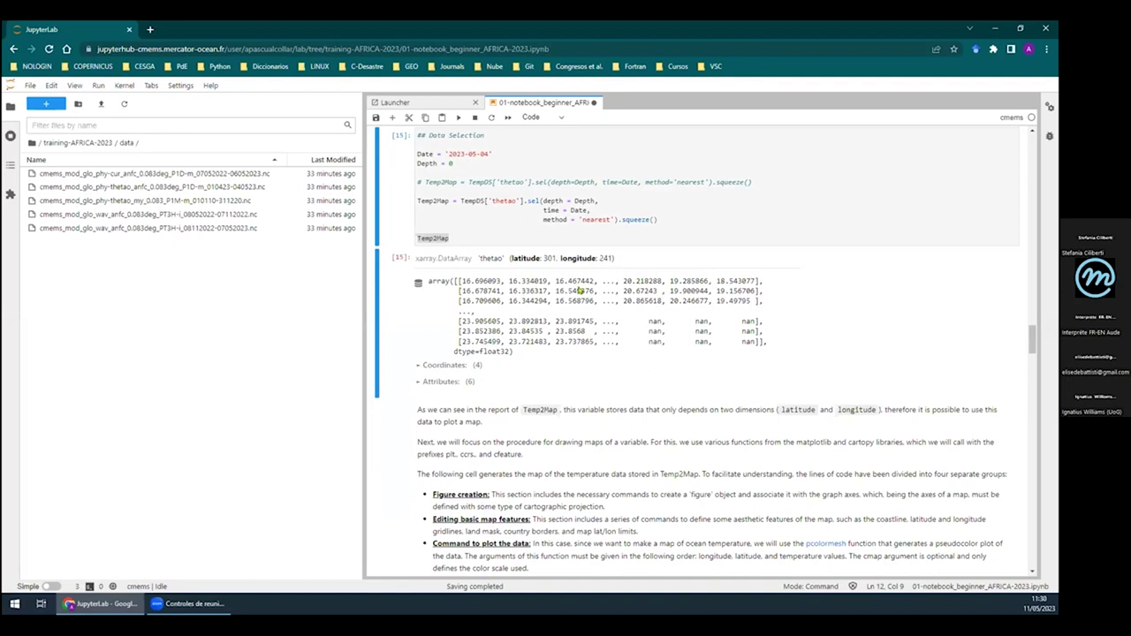
Comment out .squeeze() in the Temp2Map selection and rerun the Data Selection cell
click(471, 234)
click(616, 218)
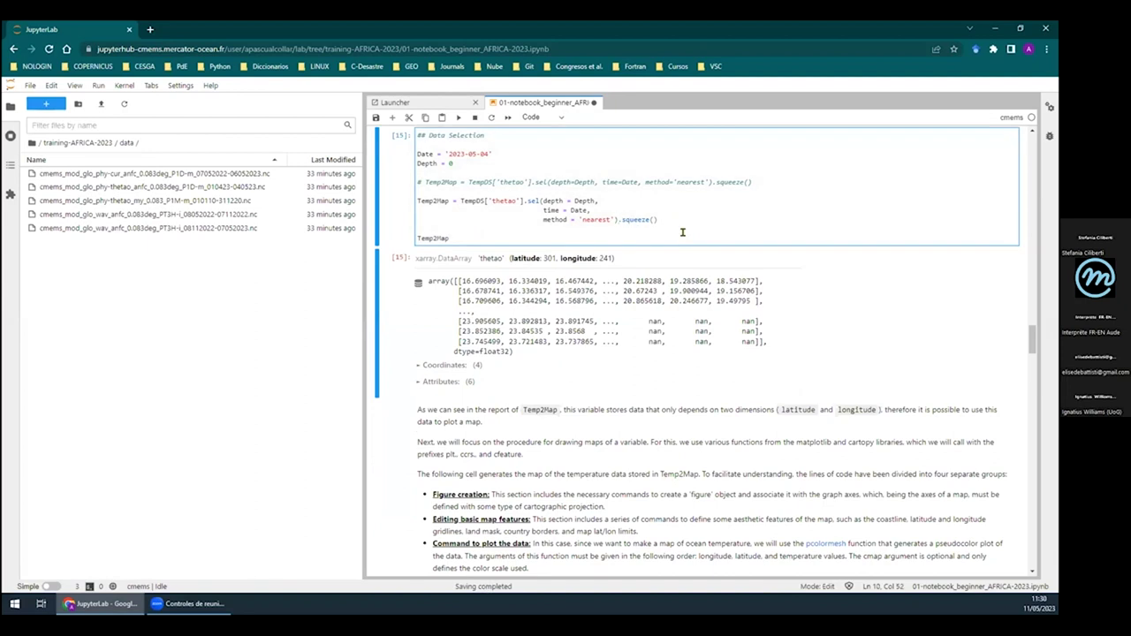
text(#)
click(616, 219)
click(459, 118)
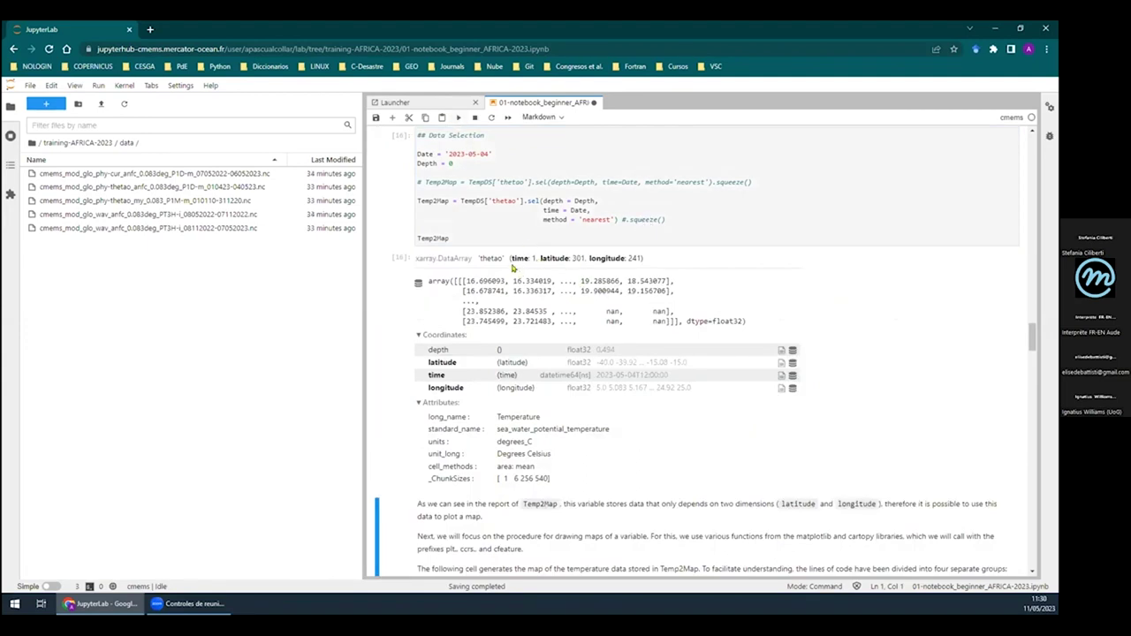
Highlight the dimensions of the unsqueezed thetao array in the output, especially the time dimension
drag(513, 258, 646, 261)
click(634, 266)
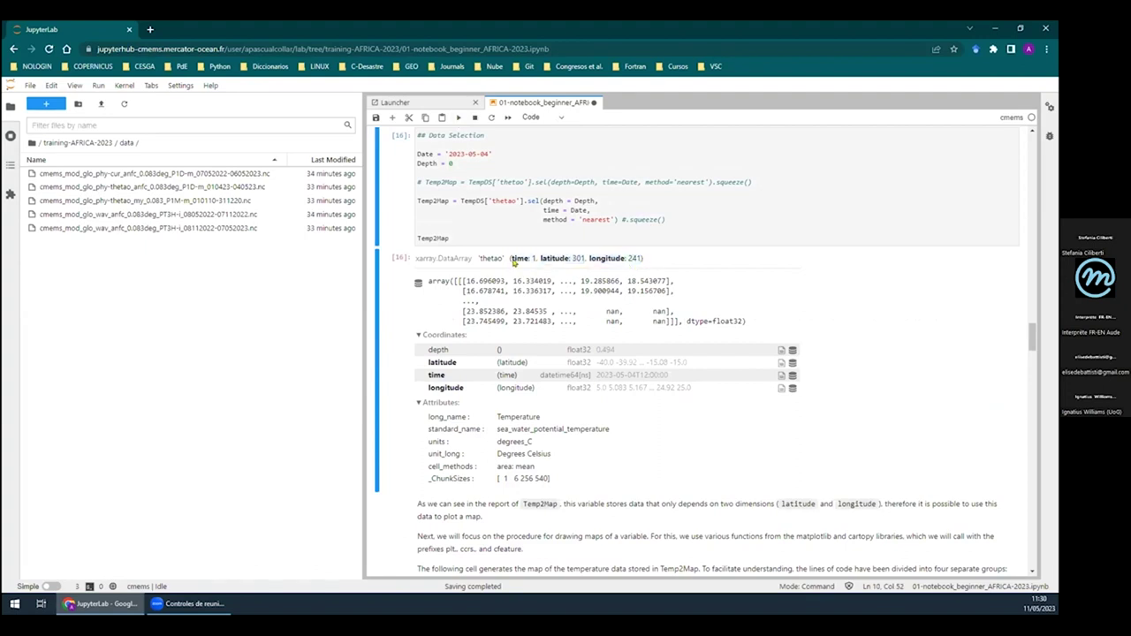
drag(512, 261, 534, 263)
Re-enable .squeeze() and rerun the Data Selection cell, collapsing the Coordinates and Attributes sections of its output
click(625, 219)
text(#)
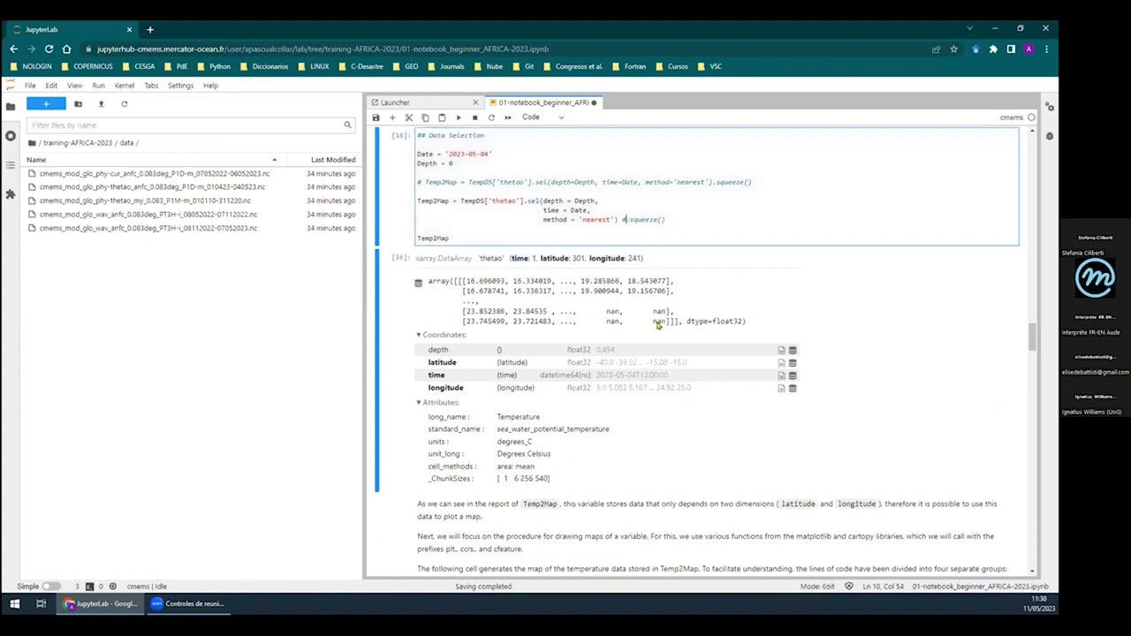
key(BackSpace)
key(BackSpace)
click(458, 117)
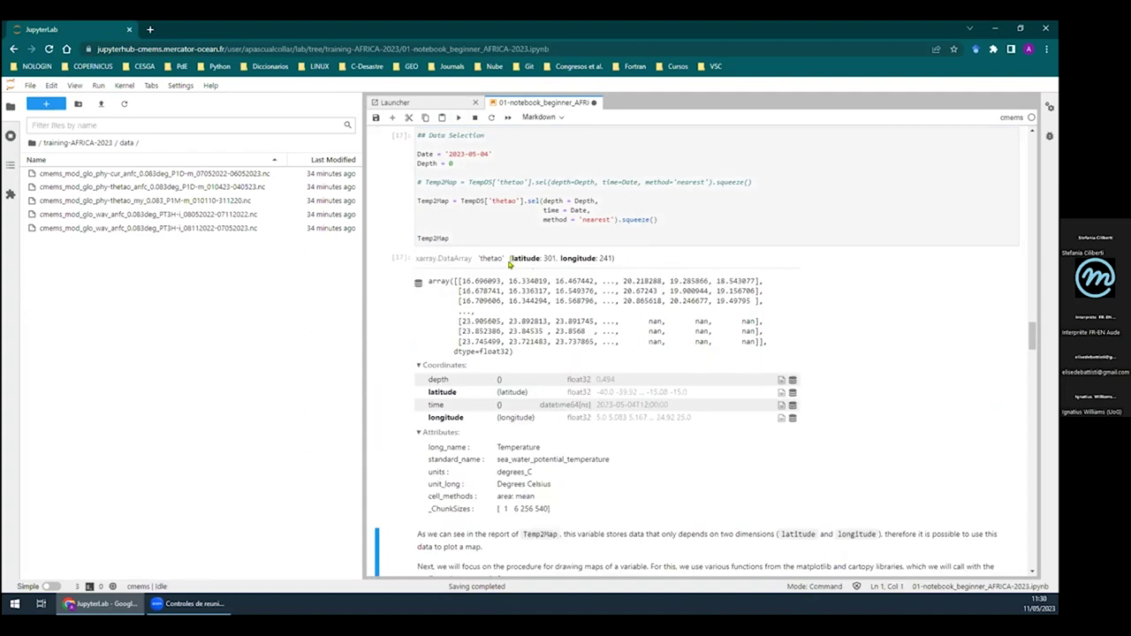
click(418, 367)
click(418, 382)
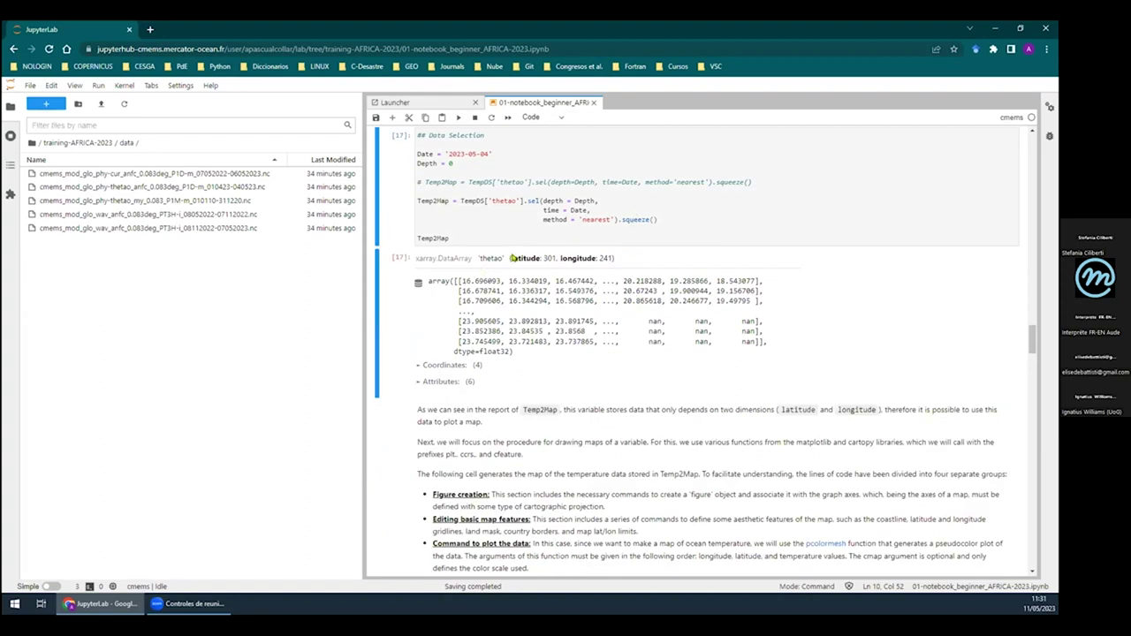
Read the description of the four map-drawing code groups and highlight all the code of the Plot Map cell
scroll(675, 308, down, 1)
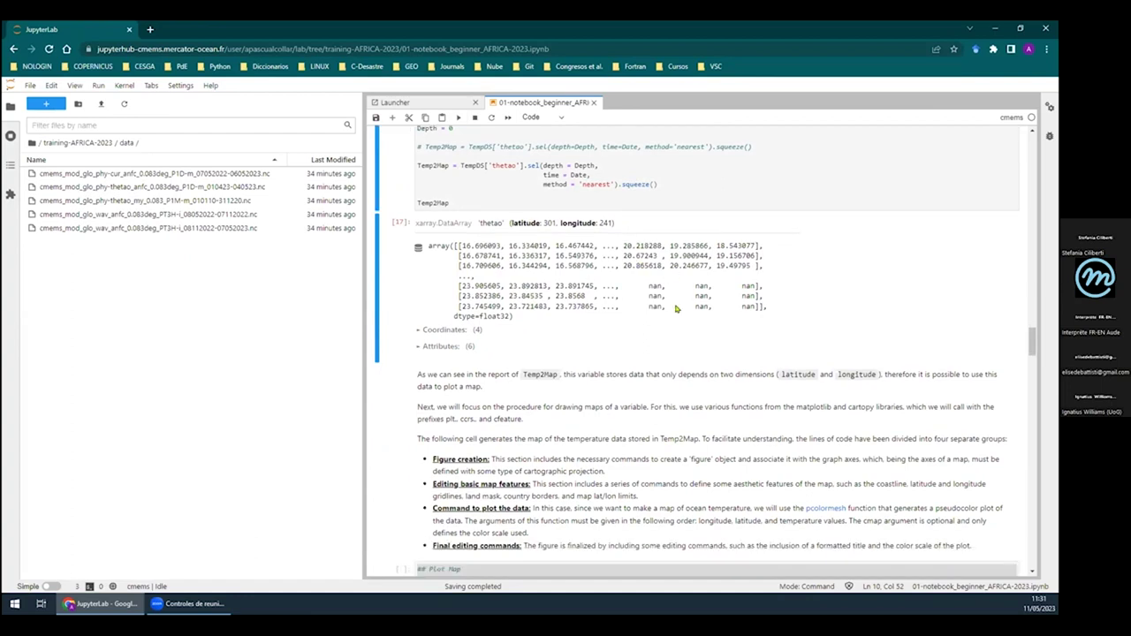
scroll(675, 308, down, 3)
scroll(710, 263, up, 1)
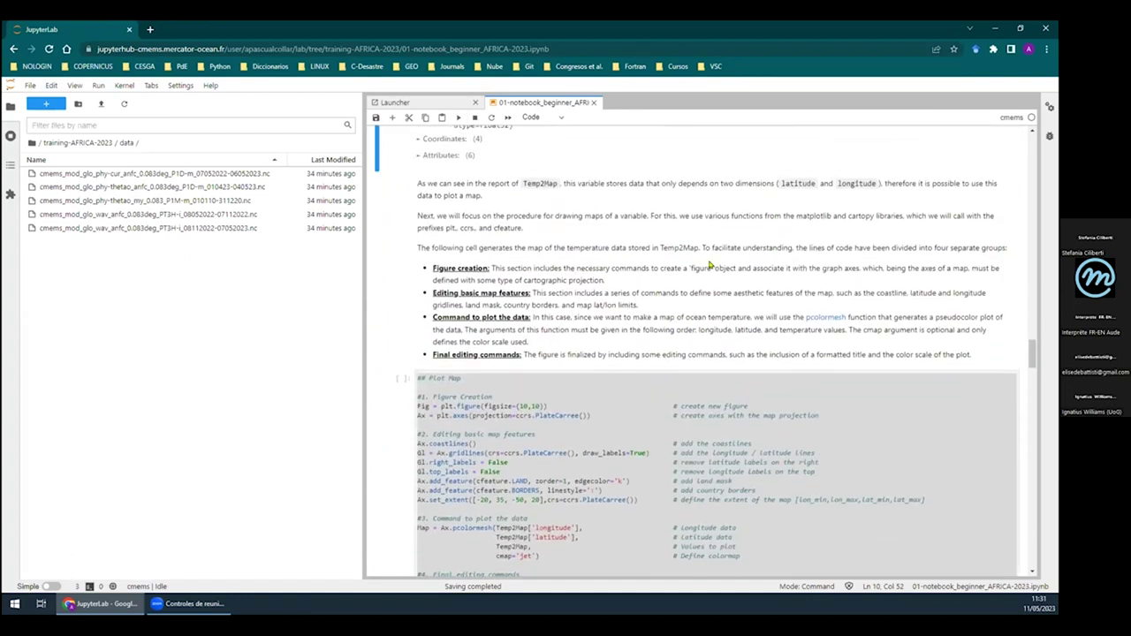
scroll(709, 264, up, 2)
scroll(710, 263, down, 3)
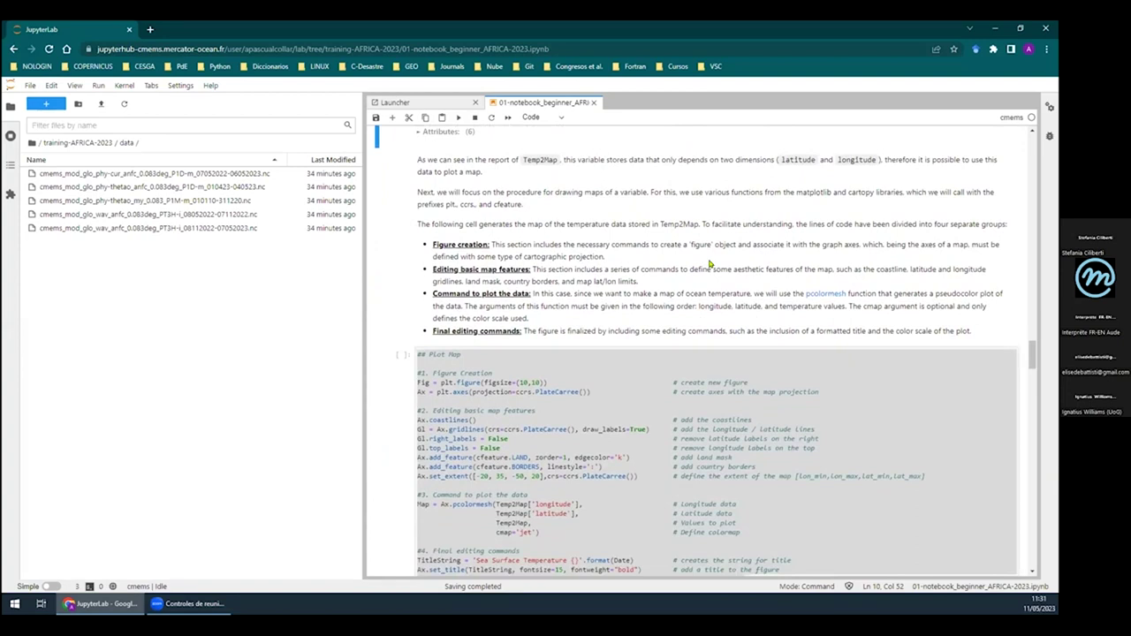
scroll(709, 263, down, 3)
click(732, 261)
key(ctrl+a)
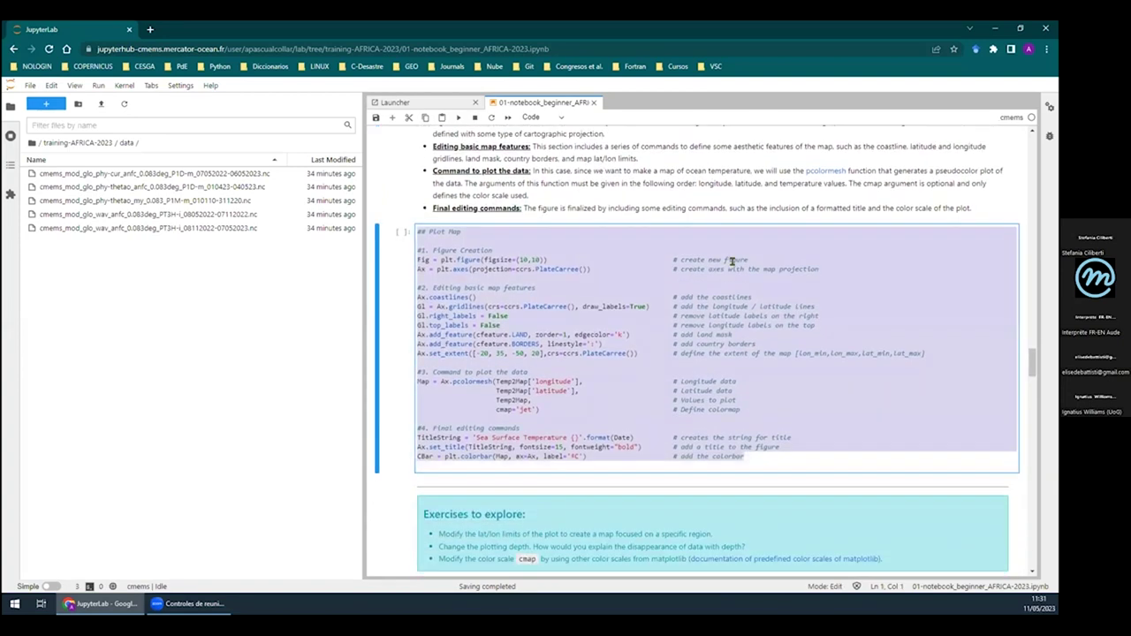
Highlight the "Figure Creation" and "Editing basic map features" comment headings in the Plot Map cell
click(731, 261)
scroll(747, 205, up, 1)
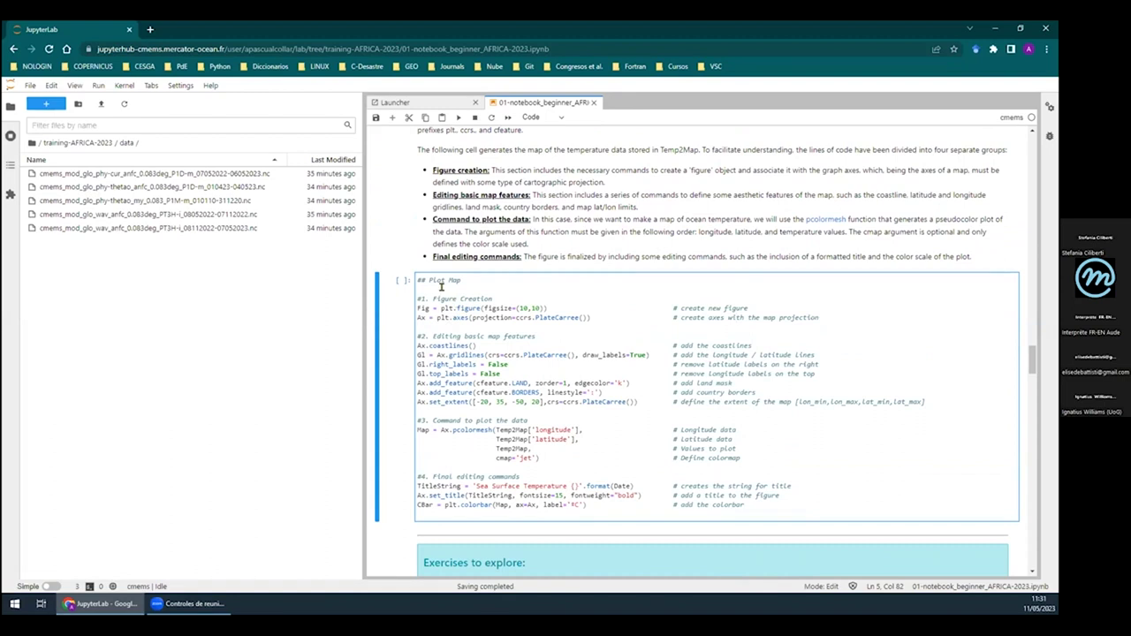
drag(414, 295, 506, 295)
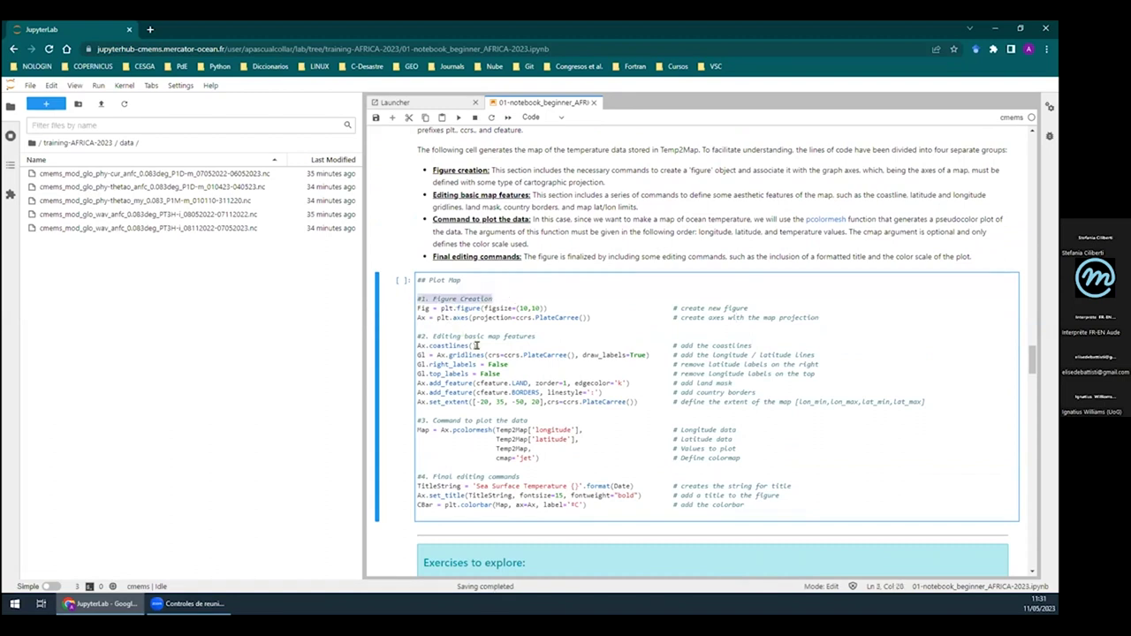
drag(535, 336, 414, 340)
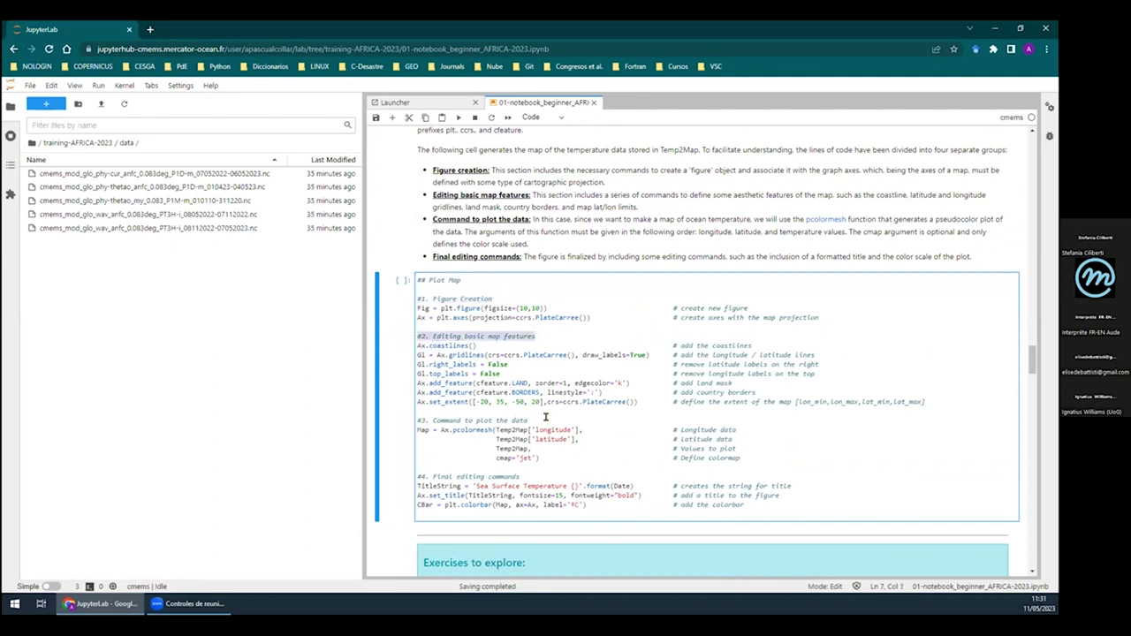
drag(493, 297, 419, 300)
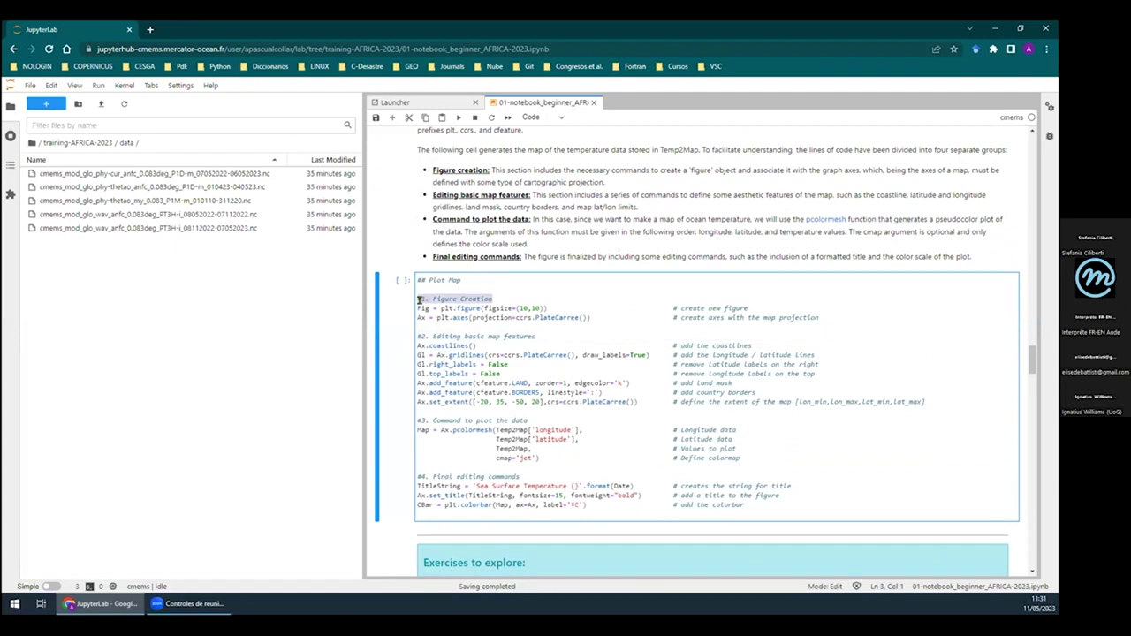
Examine the Fig and Ax lines of the Plot Map cell and highlight the projection=ccrs.PlateCarree() argument
click(468, 304)
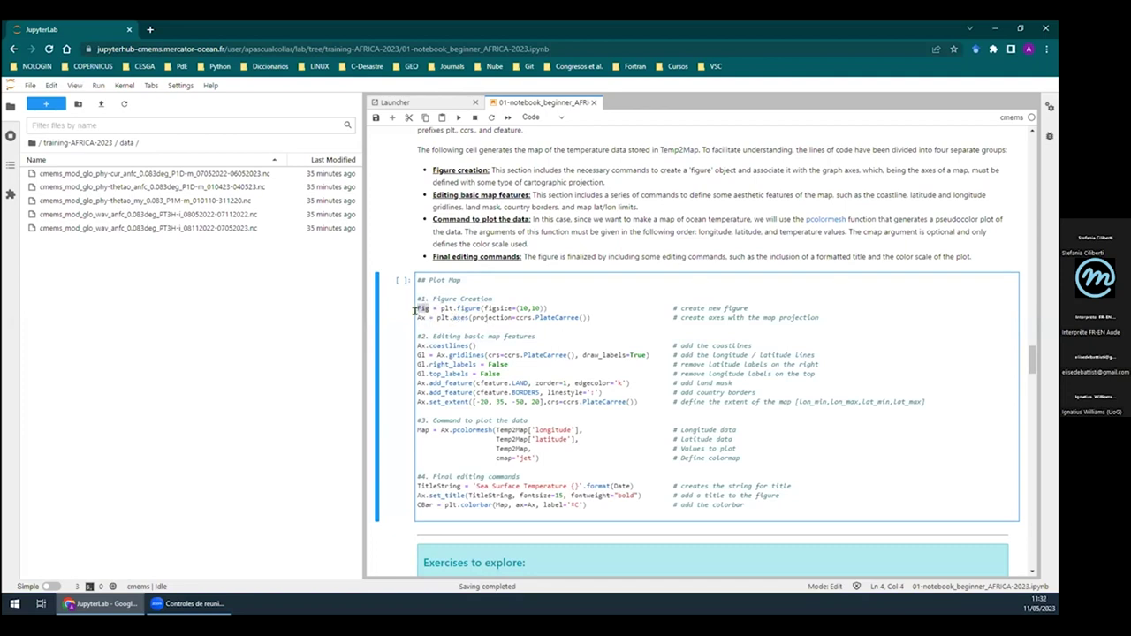
click(421, 317)
drag(470, 317, 576, 316)
right_click(575, 316)
click(584, 287)
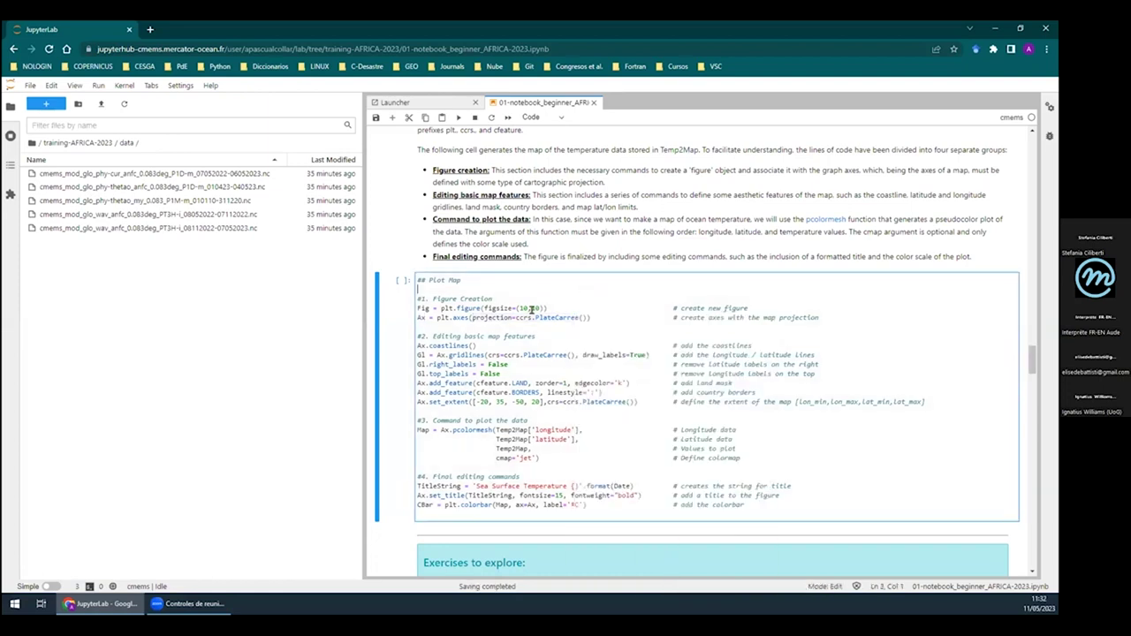
click(468, 316)
drag(477, 315, 584, 316)
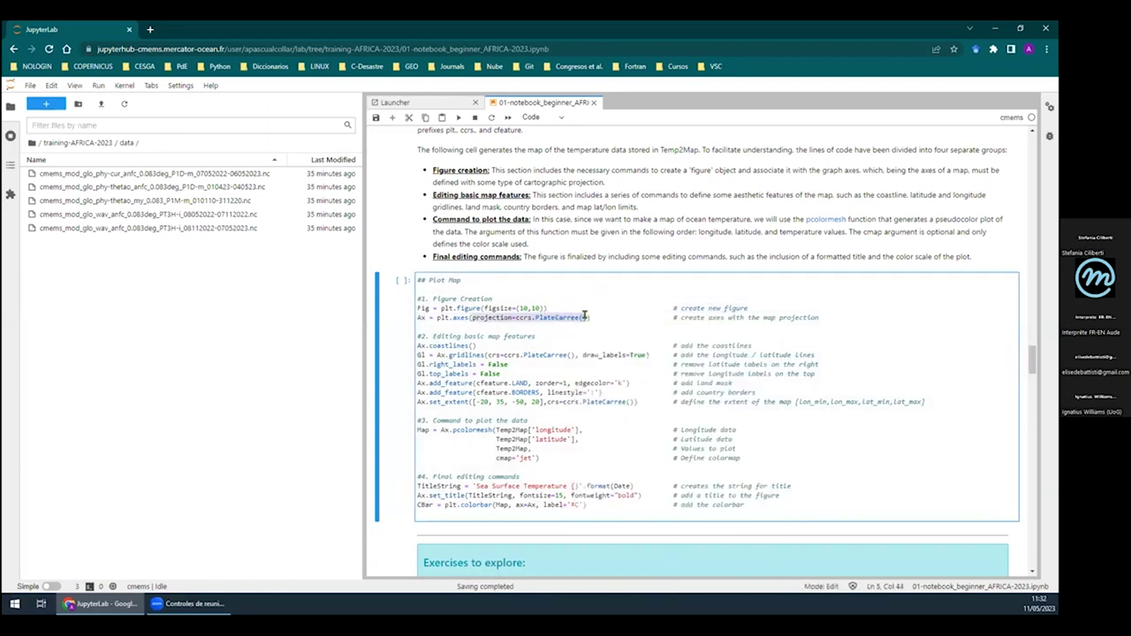
Highlight the comment headings of code groups 2, 3 and 4 in the Plot Map cell one after another
drag(541, 336, 433, 336)
click(577, 331)
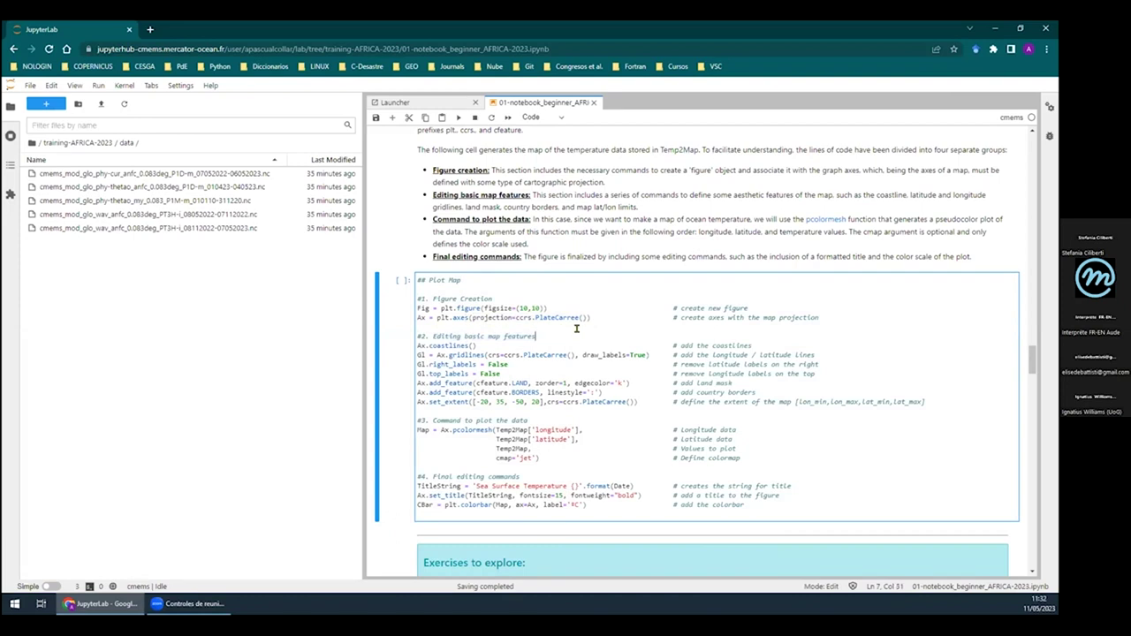
drag(528, 421, 432, 417)
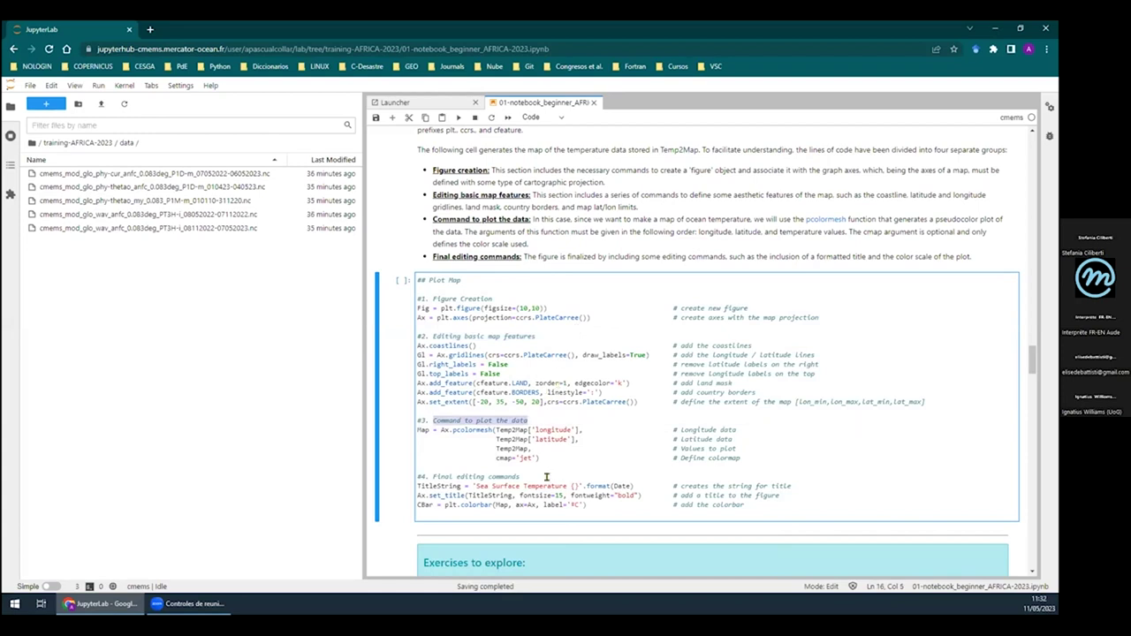
drag(522, 476, 424, 477)
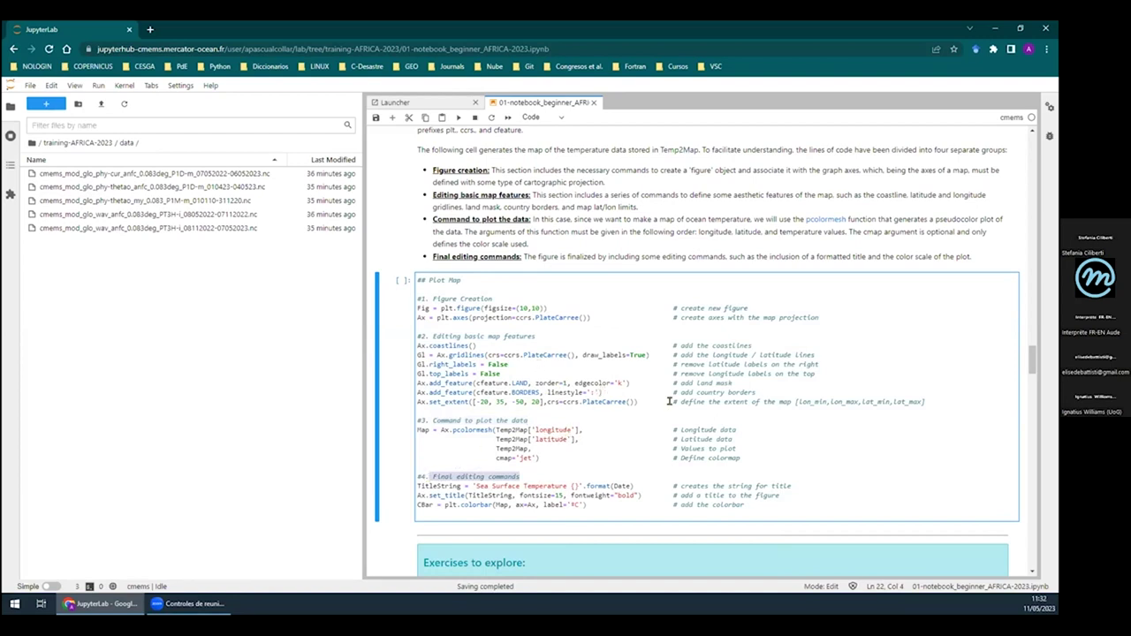
Highlight the whole Figure Creation block, followed by the start of its Fig and Ax lines
drag(686, 321, 400, 293)
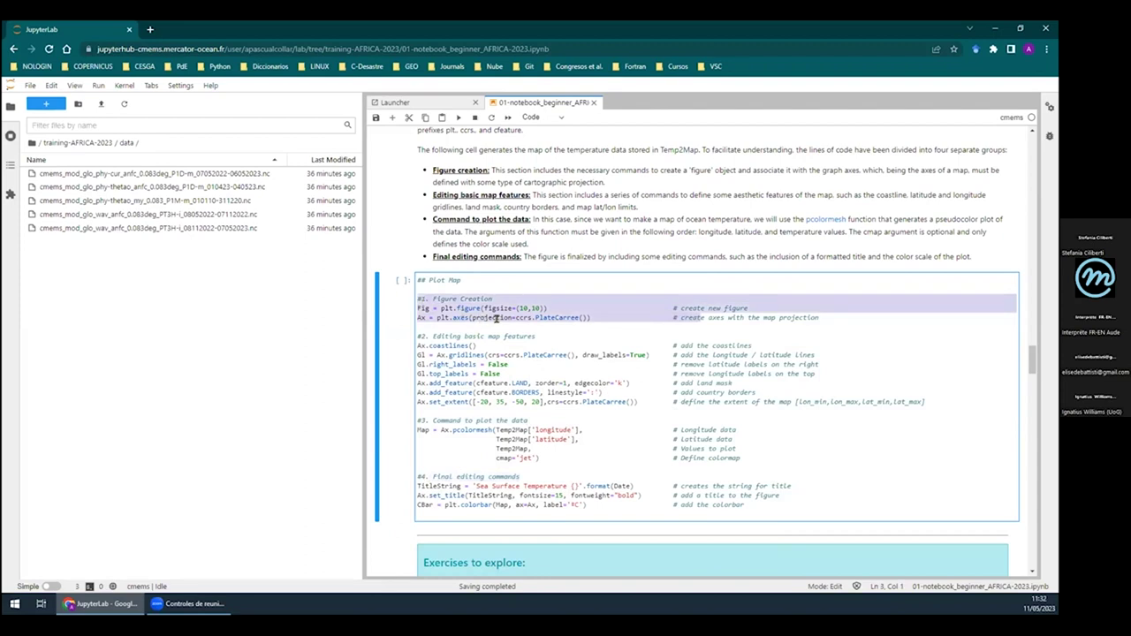
click(567, 392)
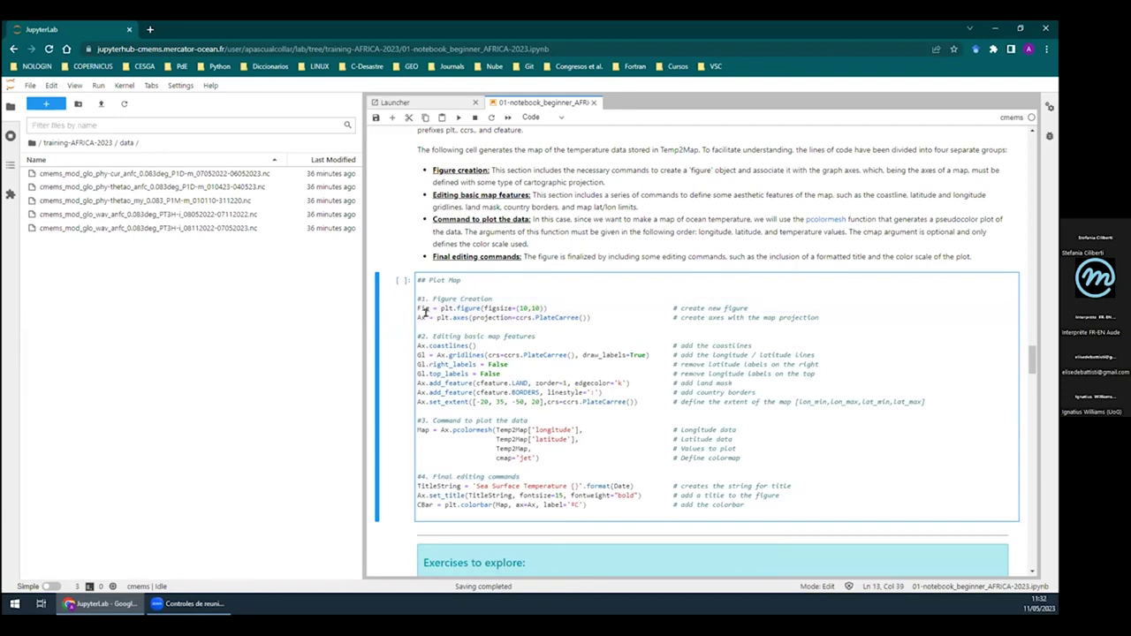
click(419, 308)
drag(419, 308, 433, 317)
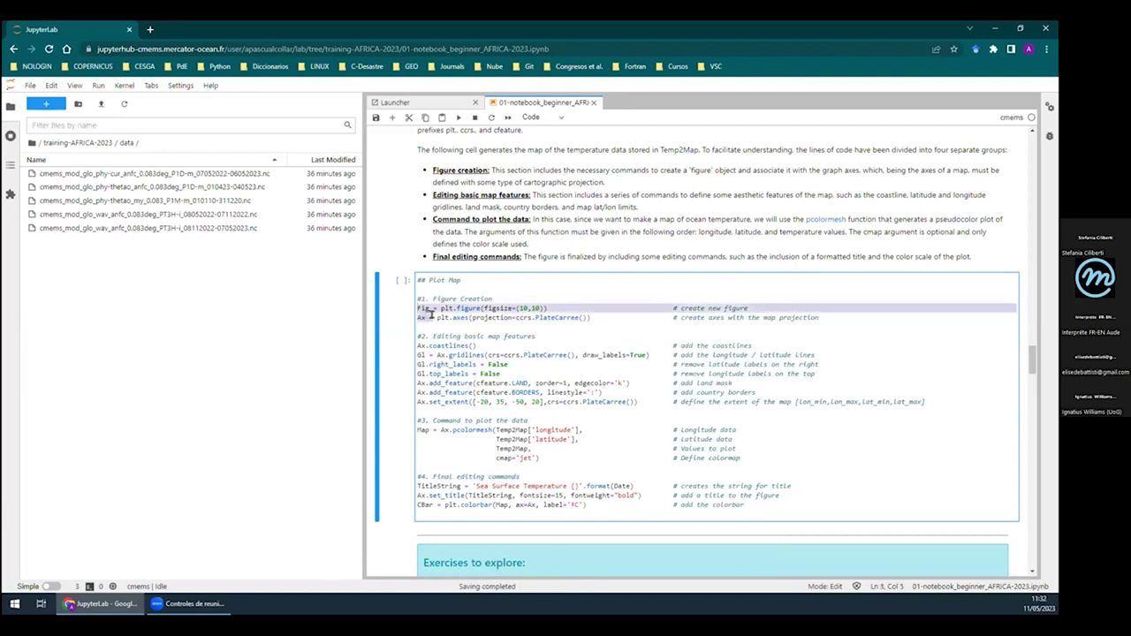
click(550, 332)
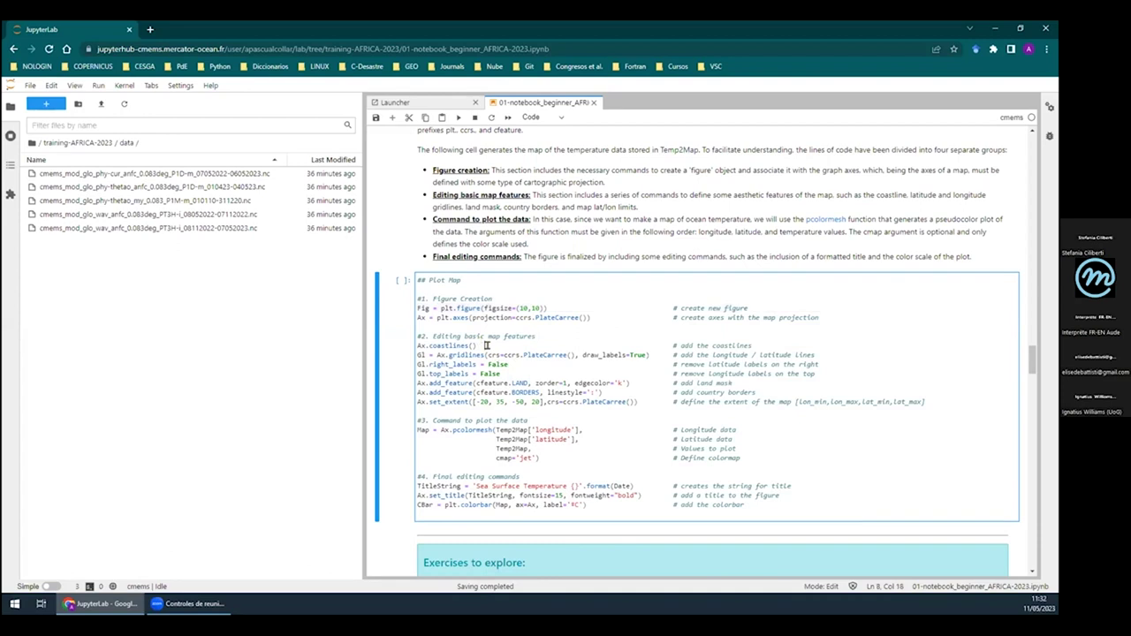
Highlight the gridline, label, coastline and land-mask commands, finishing with the whole block from Ax.coastlines() to Ax.set_extent
double_click(510, 354)
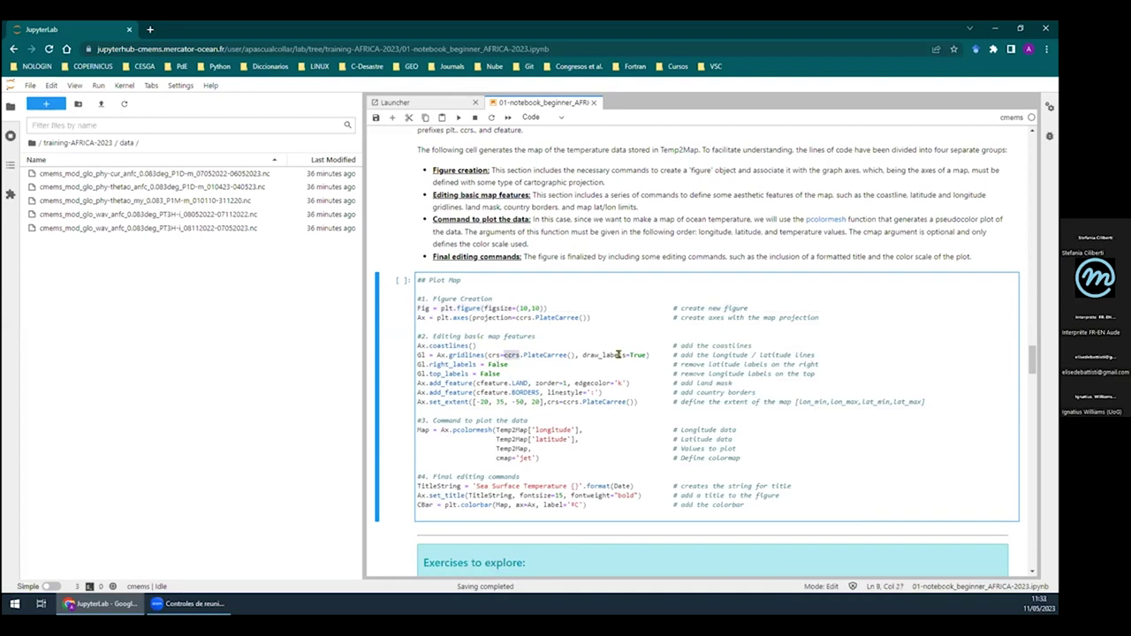
double_click(469, 364)
double_click(460, 375)
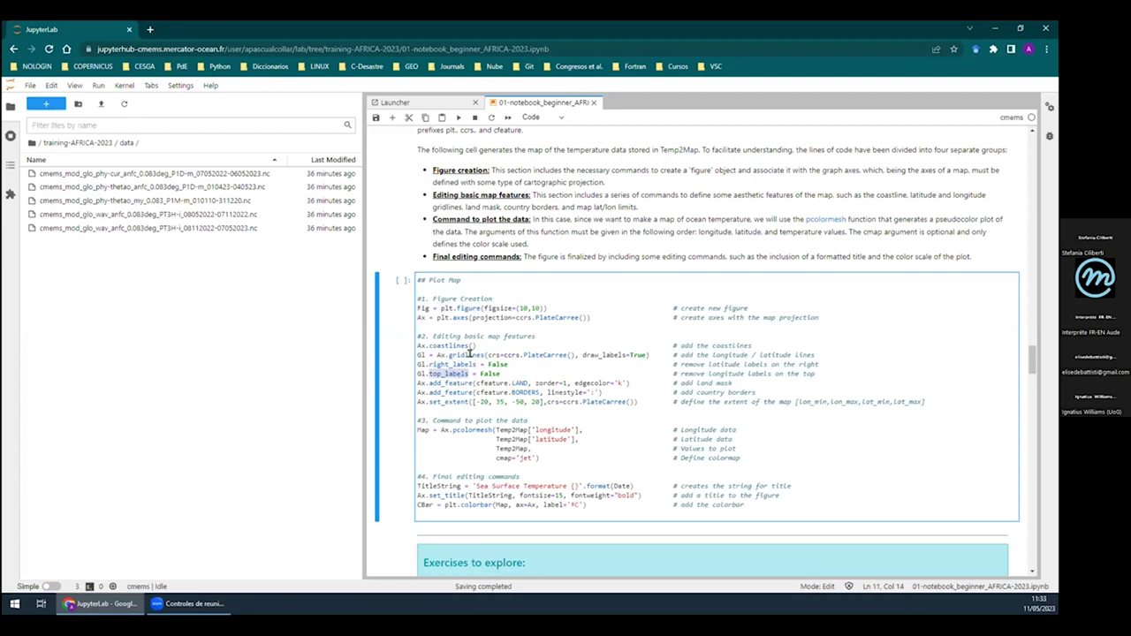
double_click(450, 345)
drag(476, 345, 412, 344)
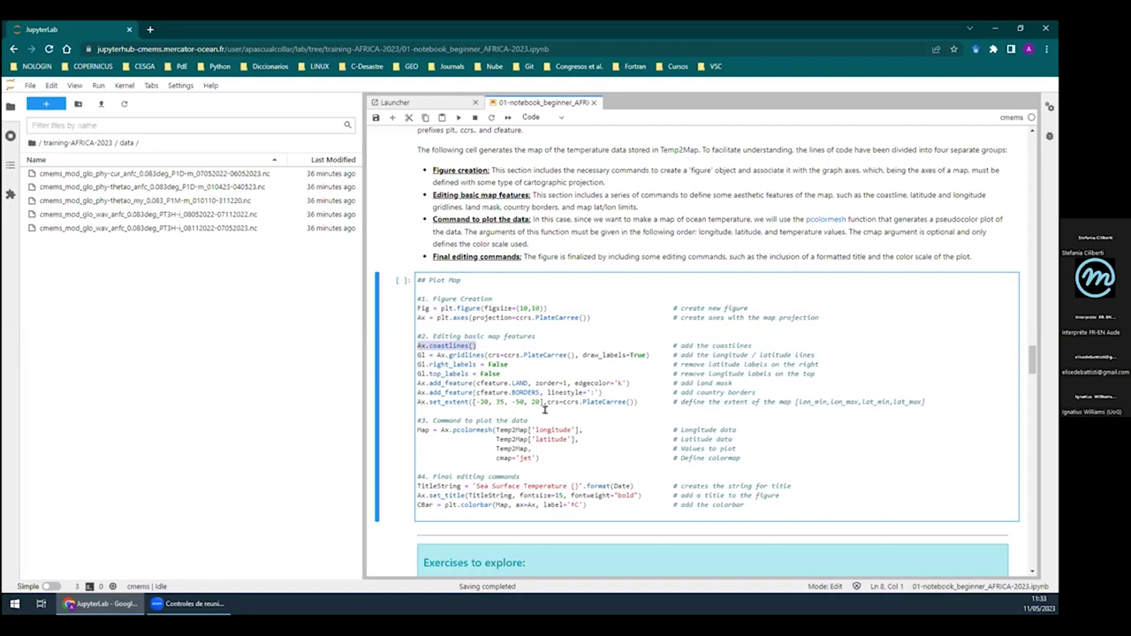
drag(630, 381, 412, 381)
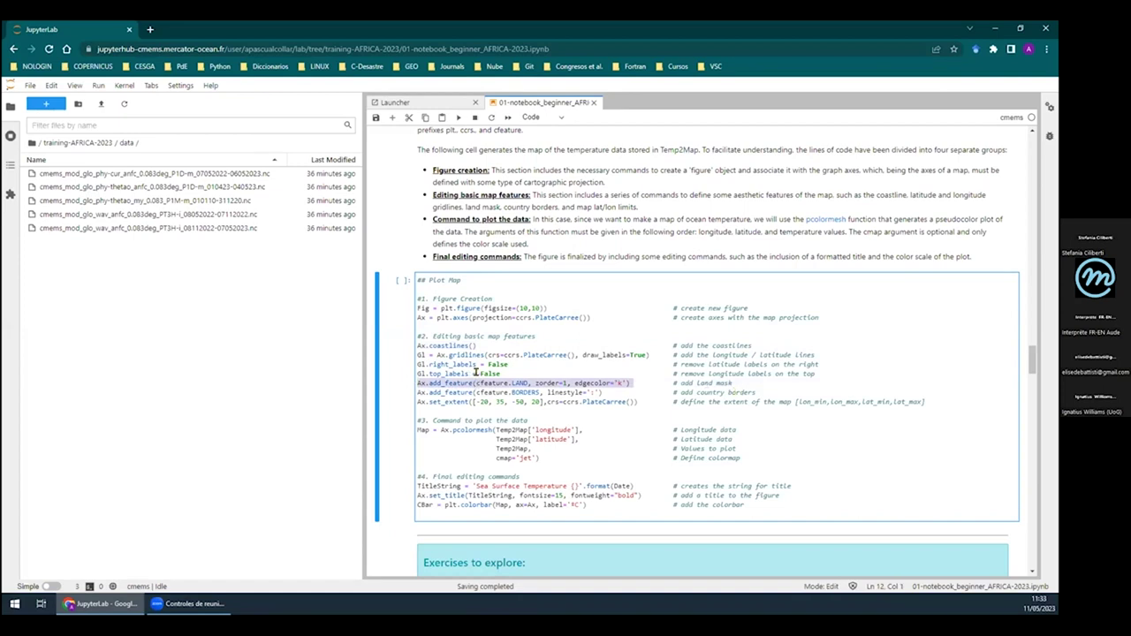
click(614, 401)
drag(635, 399, 399, 342)
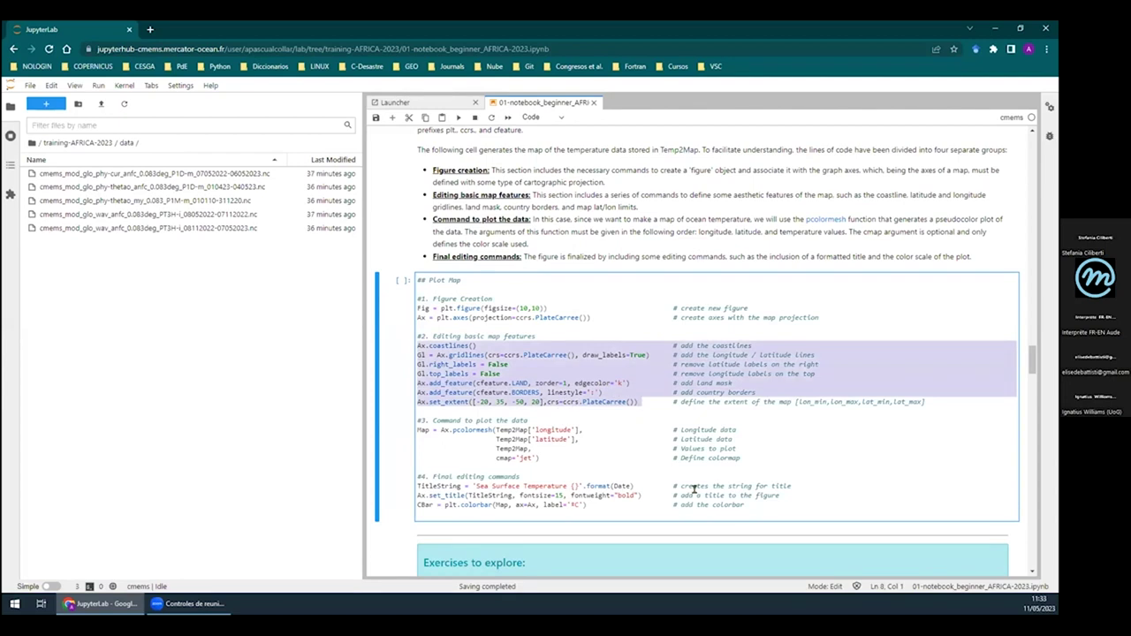
Highlight the full command that plots the data, followed by its pcolormesh function name
click(739, 456)
drag(756, 453, 408, 426)
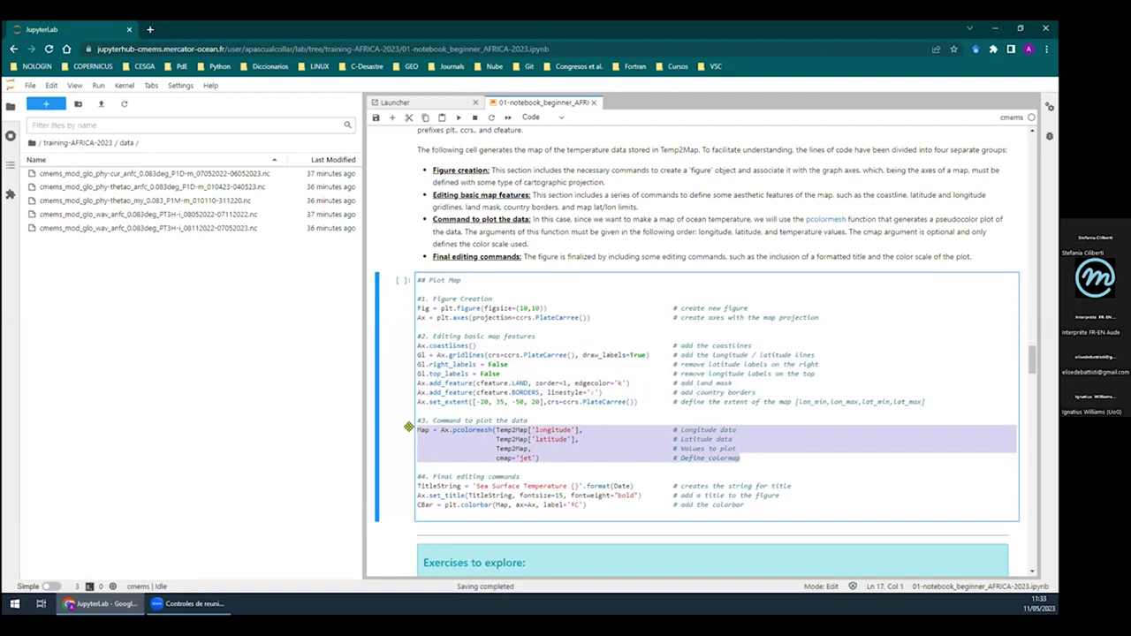
click(478, 446)
double_click(463, 427)
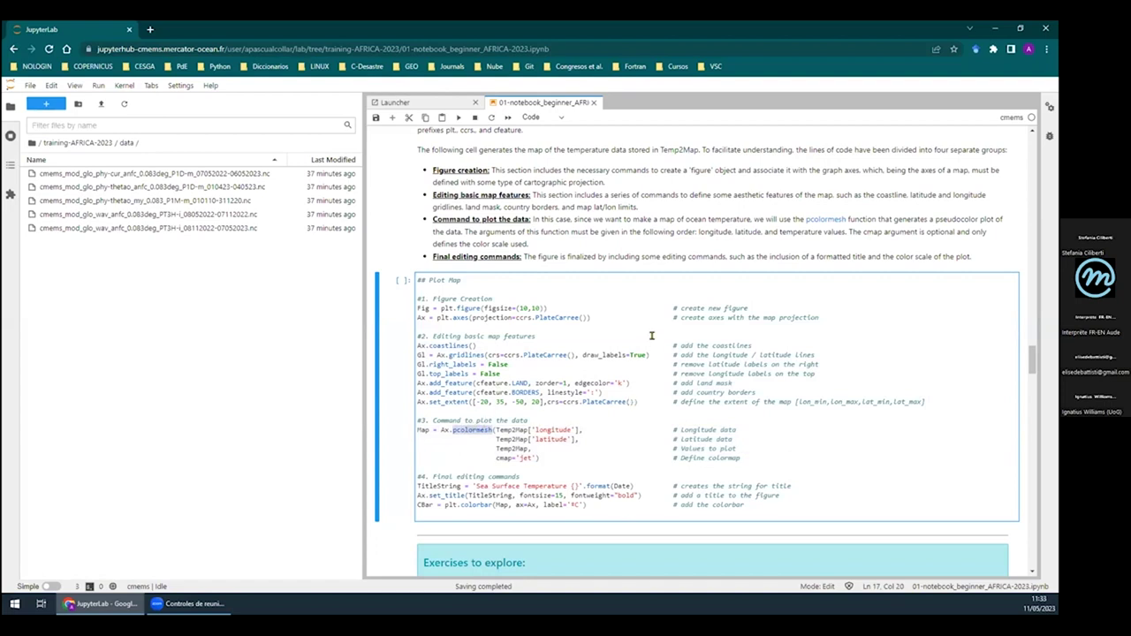
Open the linked matplotlib pcolormesh documentation, examine X, Y and C in its call signature, and return to the JupyterLab notebook
click(830, 221)
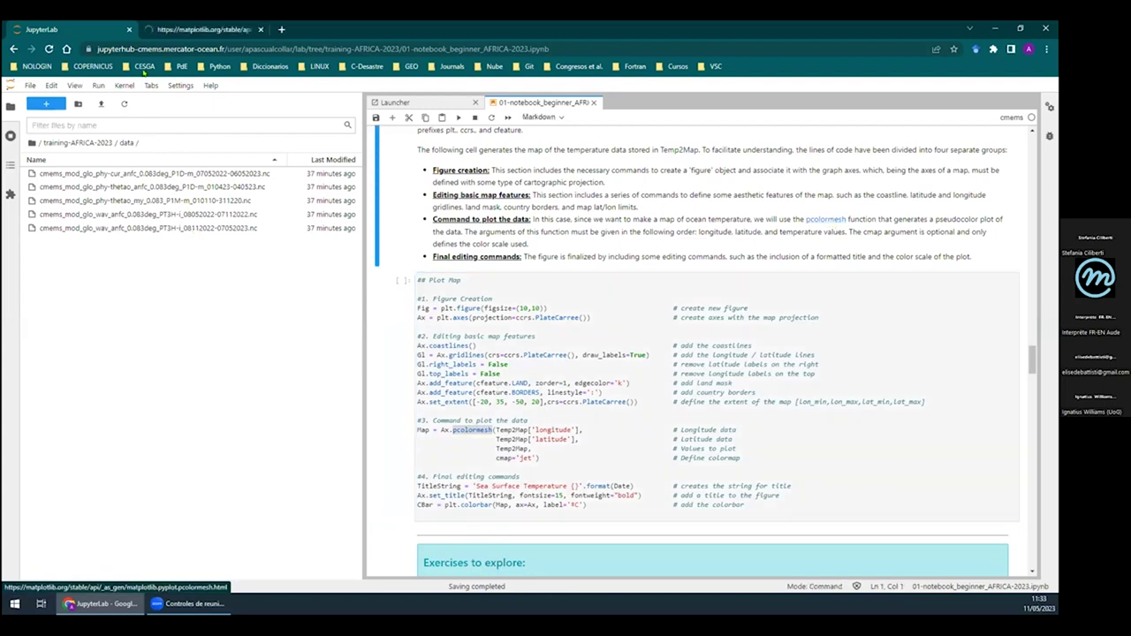
click(206, 26)
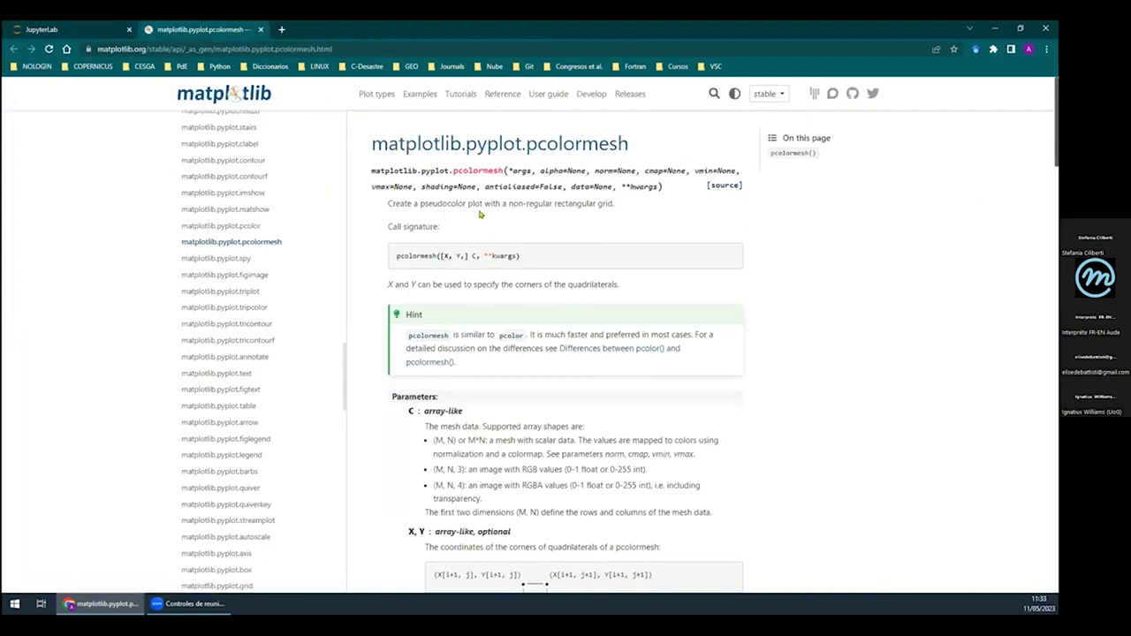
click(76, 30)
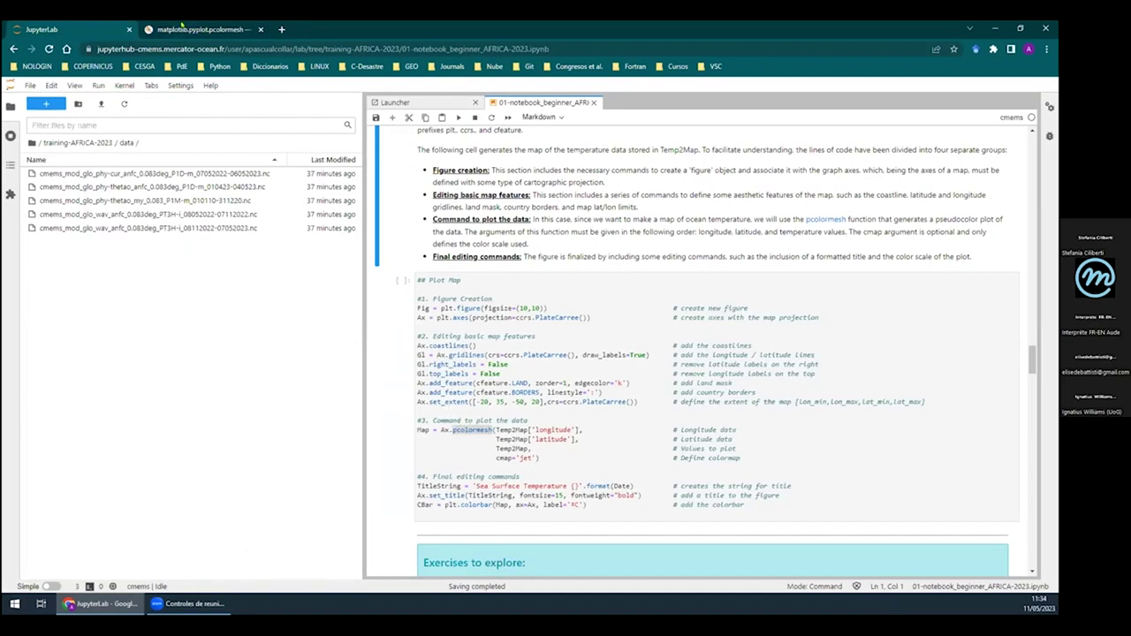
click(182, 24)
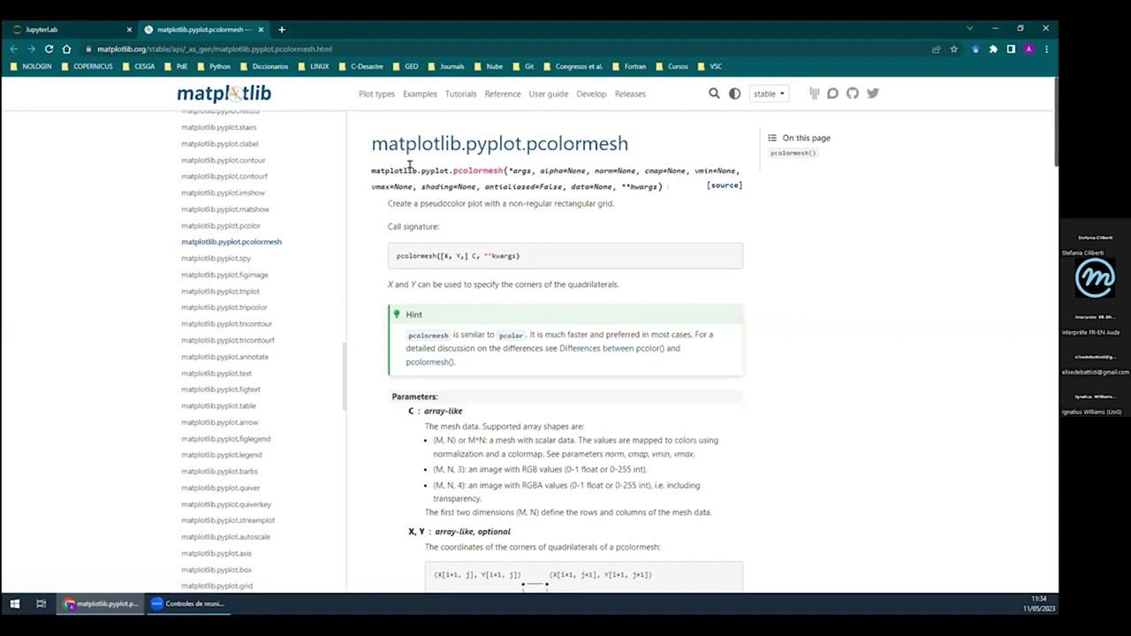
drag(442, 255, 452, 255)
double_click(458, 255)
double_click(474, 255)
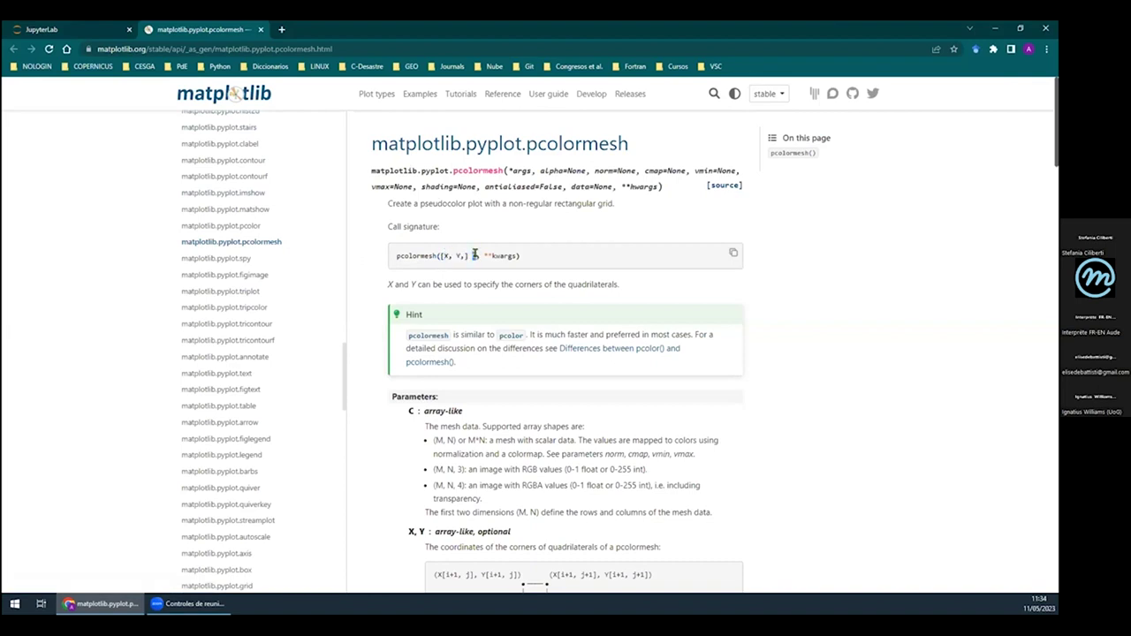
click(102, 31)
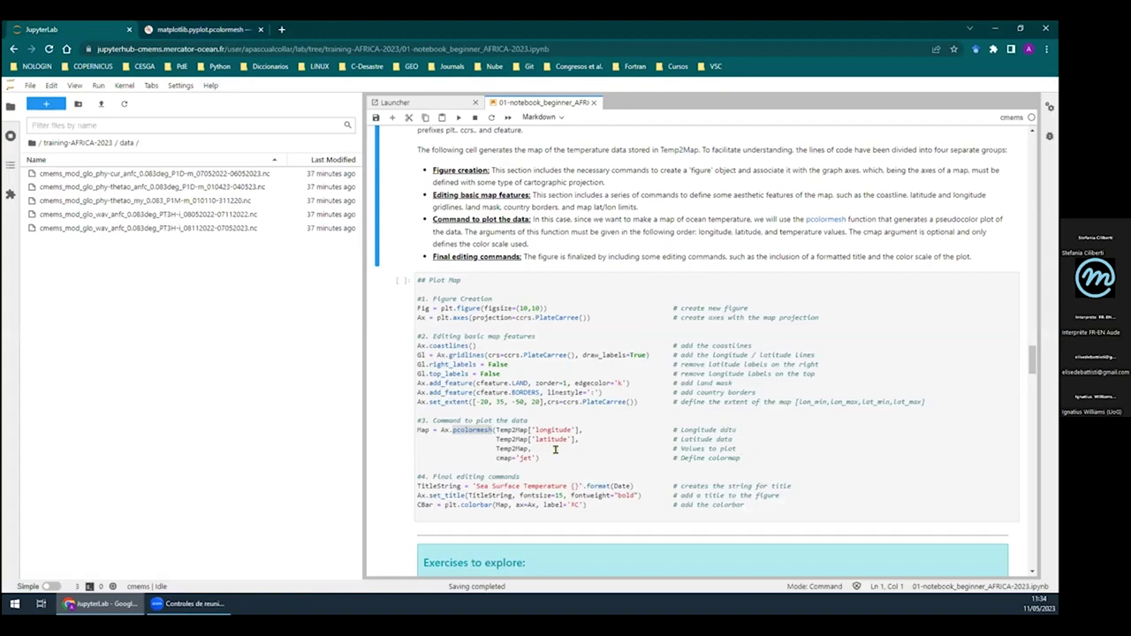
Examine the first pcolormesh argument in the Plot Map cell, highlighting Temp2Map and its ['longitude'] index
click(502, 429)
click(586, 429)
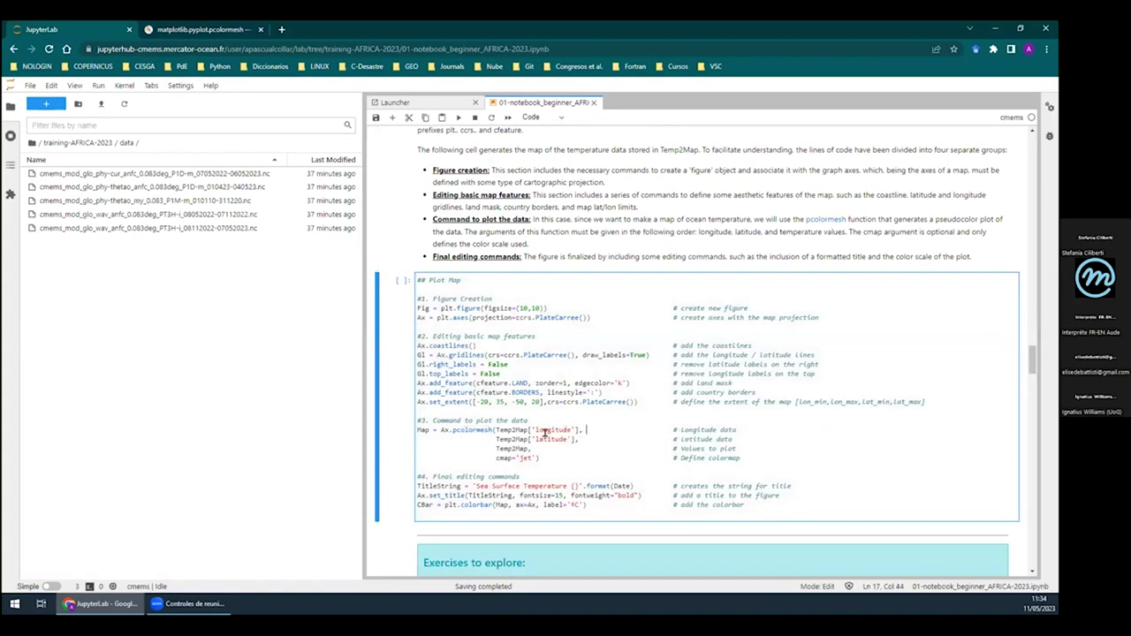
drag(495, 430, 581, 427)
click(581, 429)
double_click(512, 430)
scroll(501, 239, up, 4)
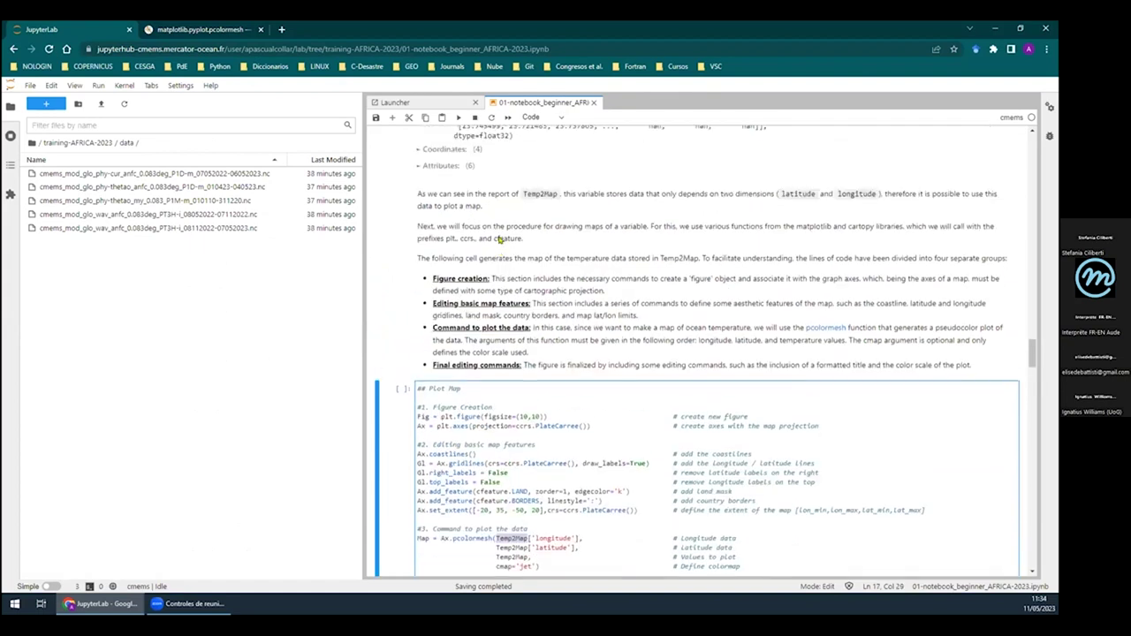
scroll(500, 239, down, 4)
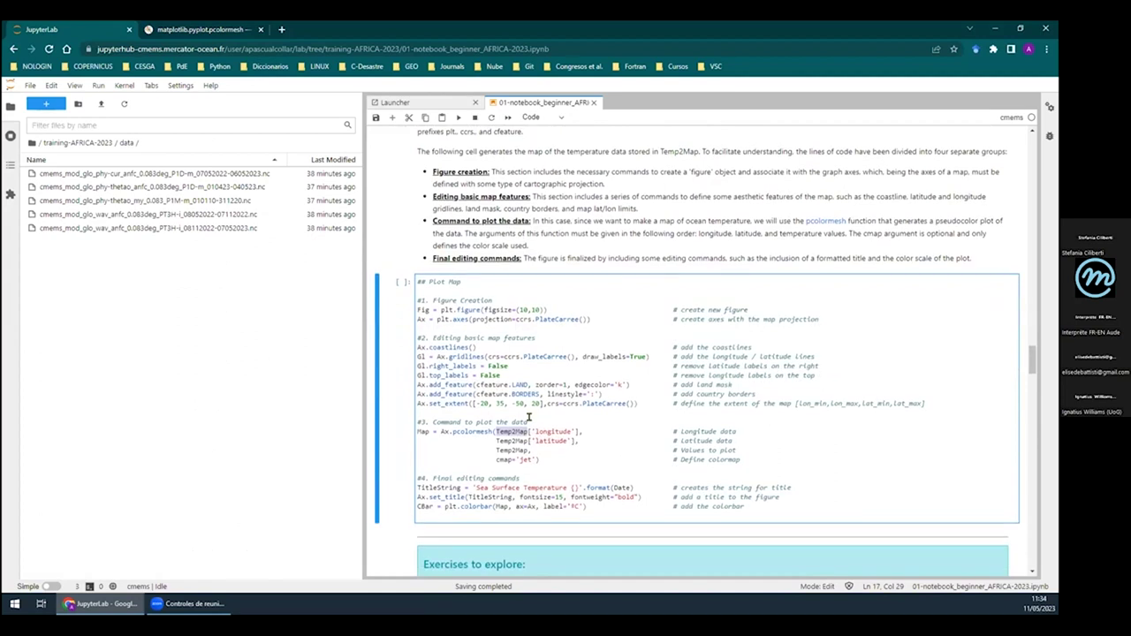
click(513, 438)
double_click(510, 430)
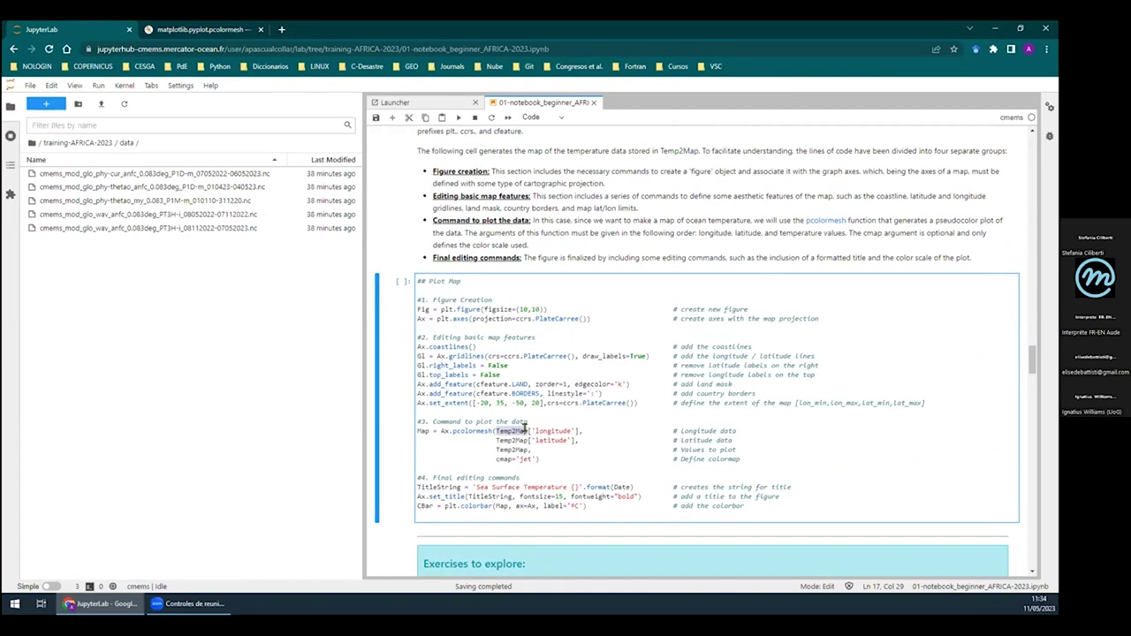
click(533, 429)
drag(534, 430, 576, 429)
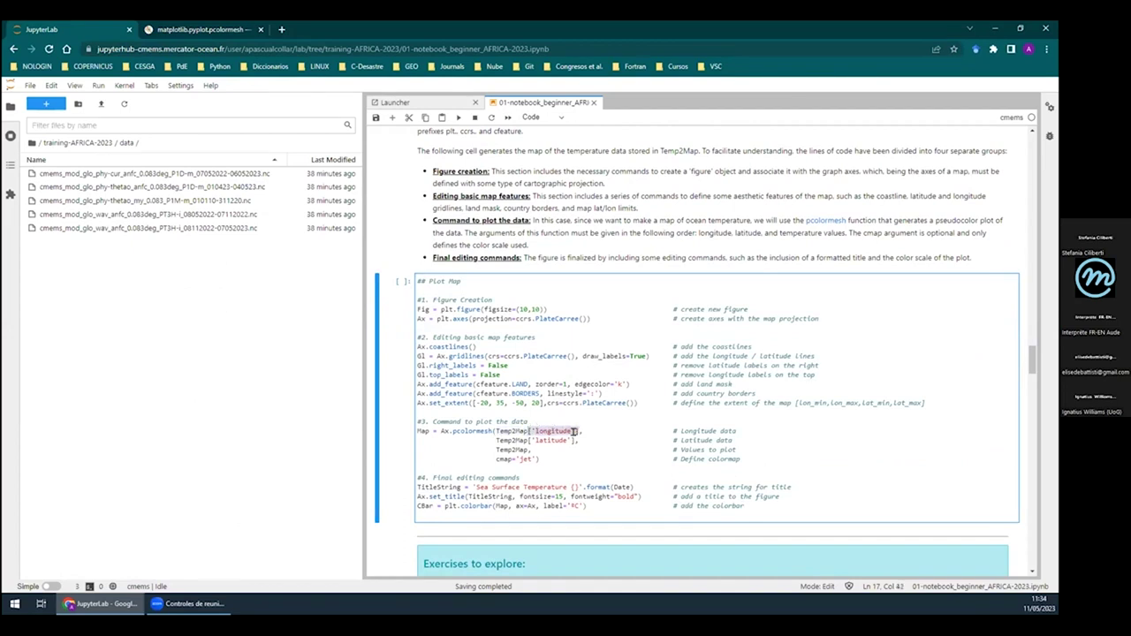
Highlight the remaining pcolormesh arguments: the Temp2Map latitude, the Temp2Map values and cmap='jet'
click(502, 439)
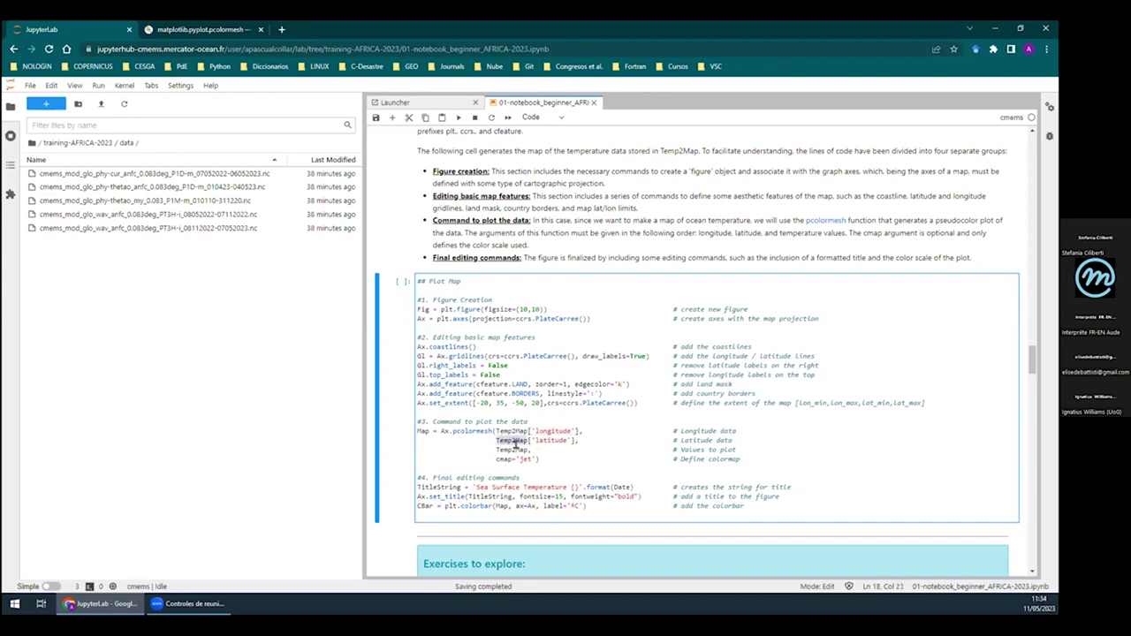
double_click(542, 437)
double_click(512, 439)
double_click(510, 449)
drag(496, 458, 531, 455)
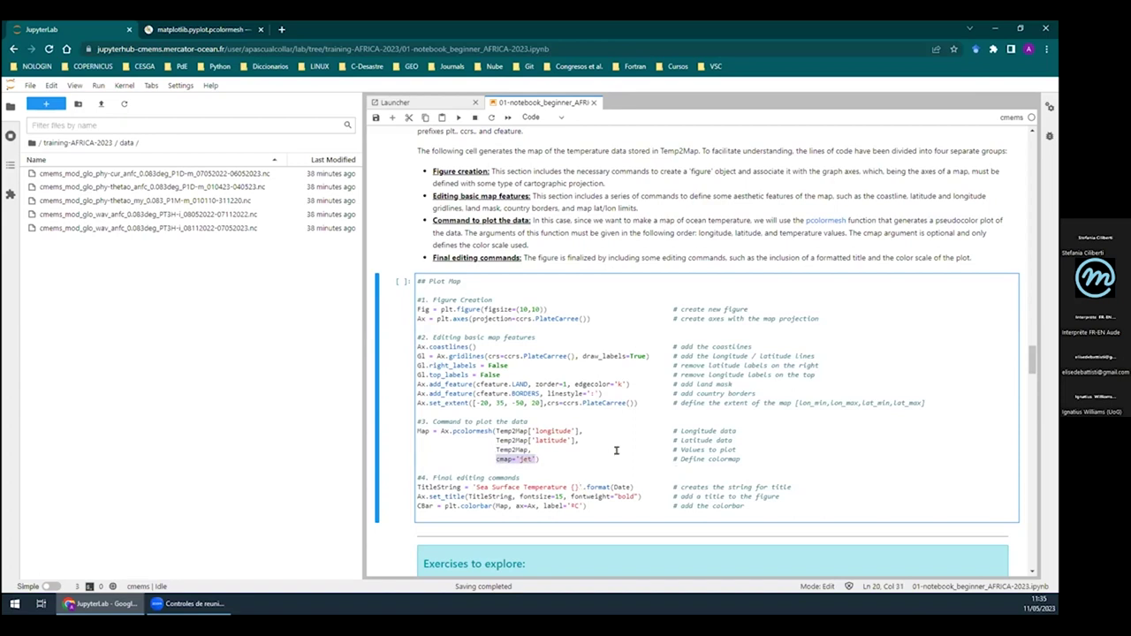
scroll(671, 455, down, 1)
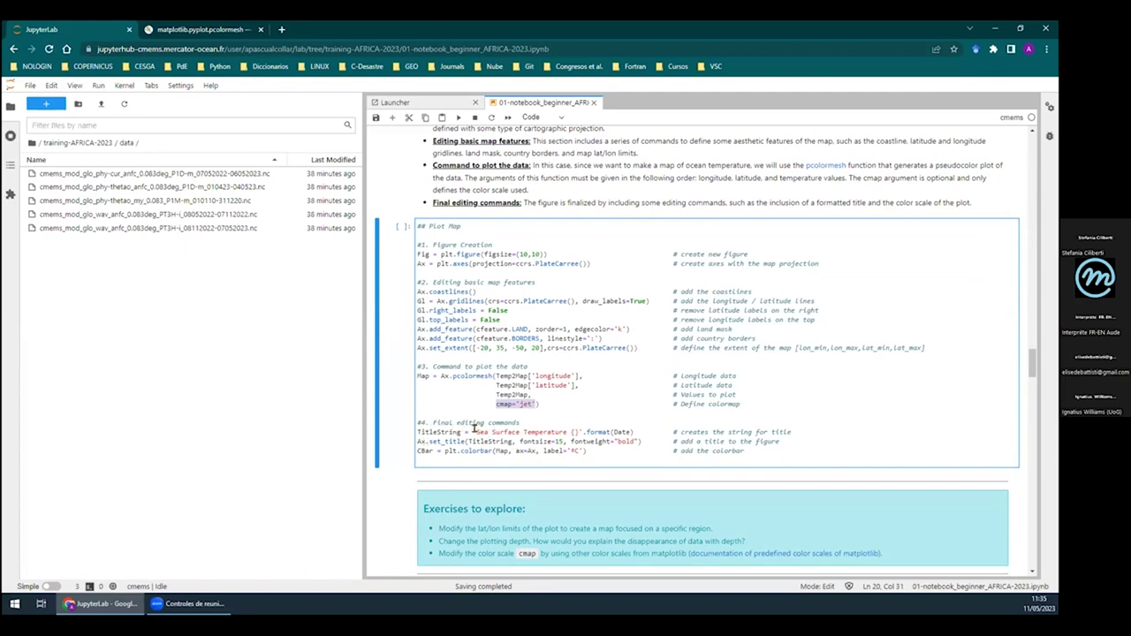
Highlight the title text in the final editing commands, then run the Plot Map cell to draw the sea surface temperature map
drag(476, 432, 579, 432)
click(489, 441)
click(457, 118)
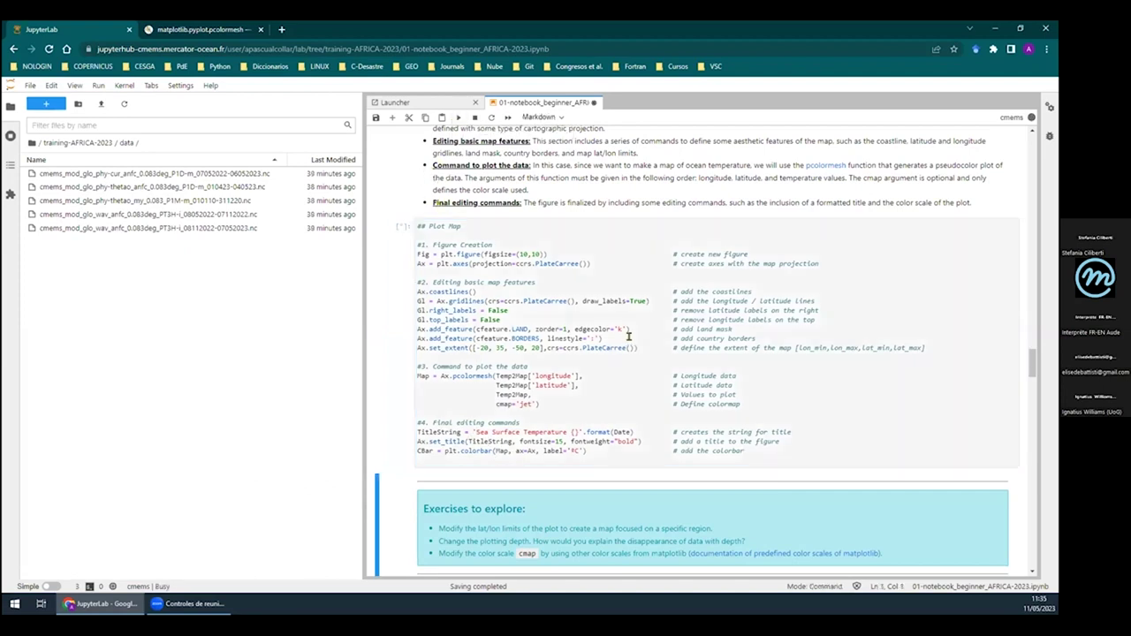
scroll(719, 345, down, 3)
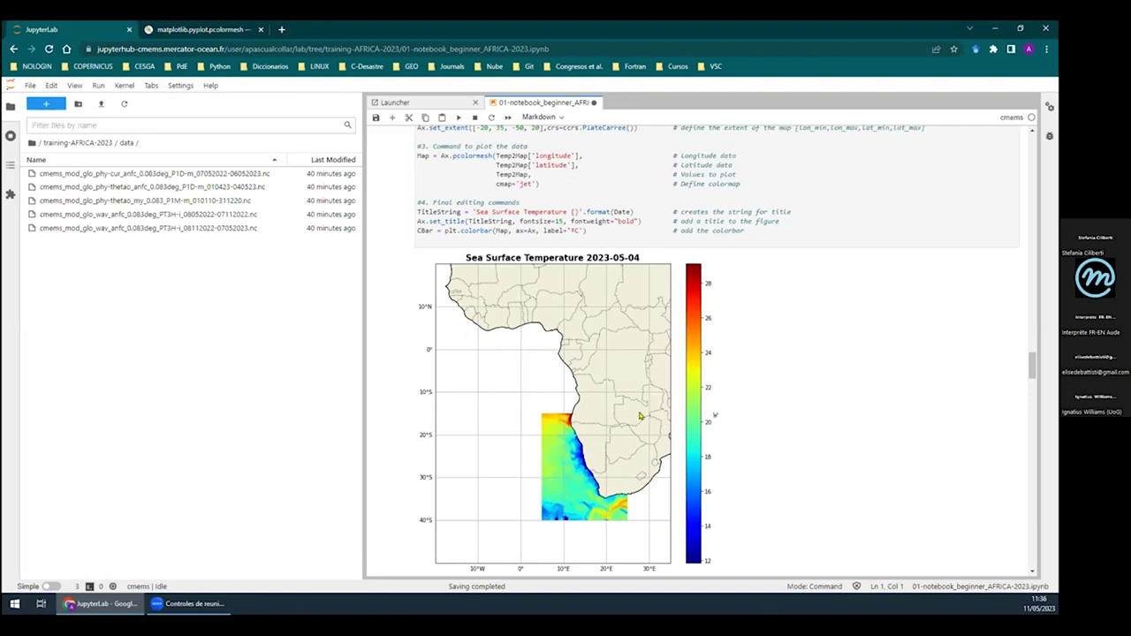
Examine the Ax.set_extent line in the Plot Map cell, highlighting the function name and checking the longitude and latitude limits in its comment
scroll(633, 416, up, 2)
scroll(633, 415, up, 1)
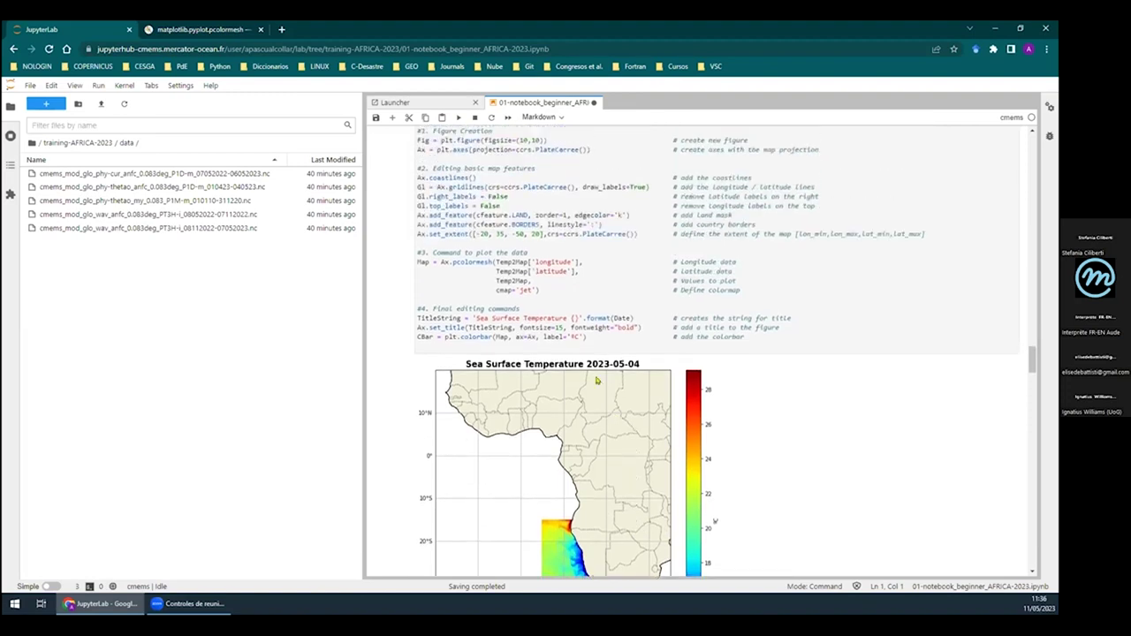
click(469, 231)
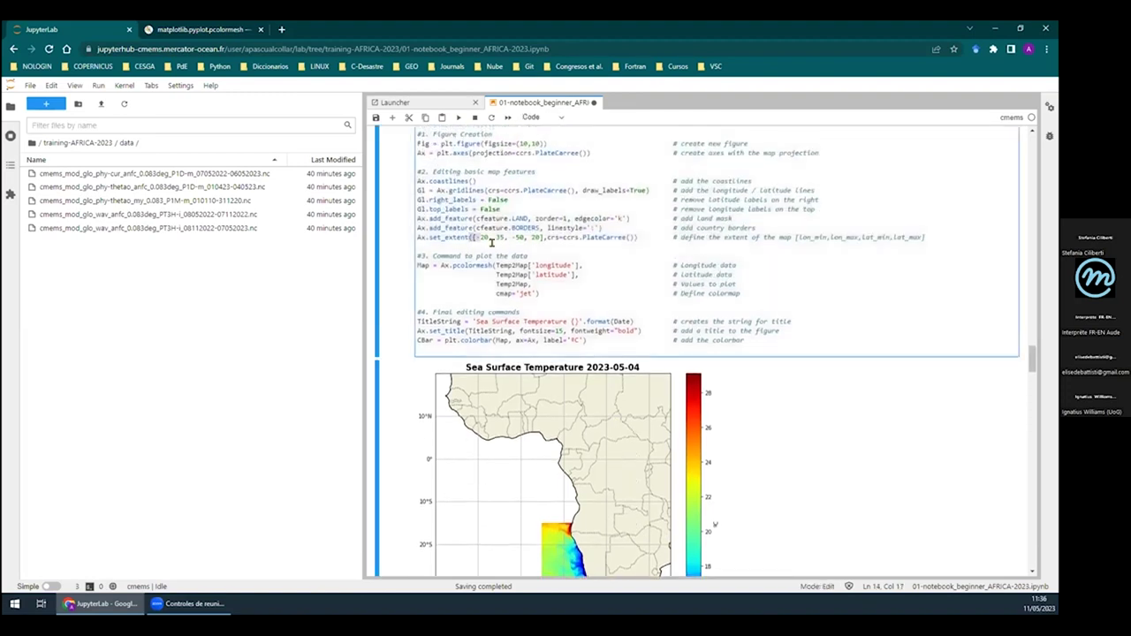
click(636, 235)
double_click(432, 236)
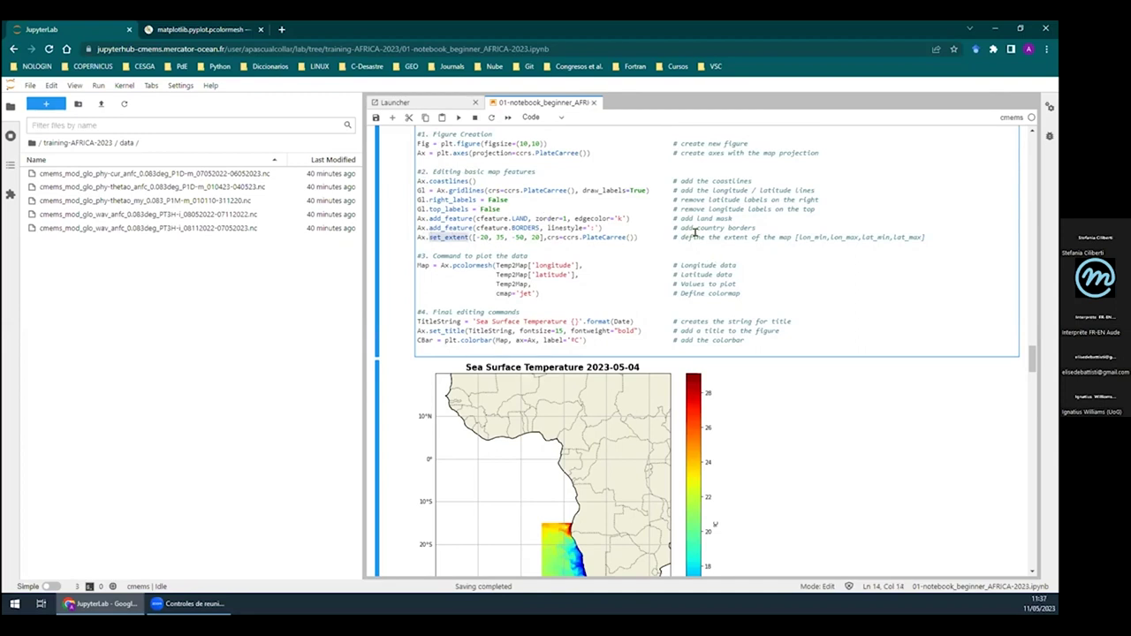
click(803, 242)
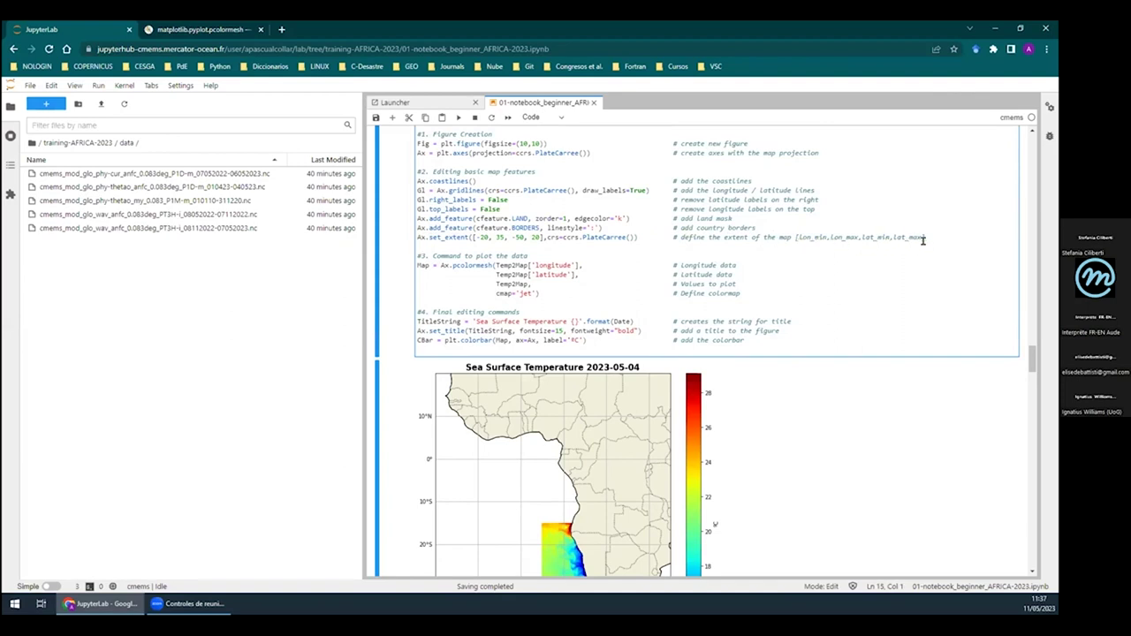
Comment out the Ax.set_extent line in the Plot Map cell and rerun the cell to redraw the map
click(417, 237)
text(#)
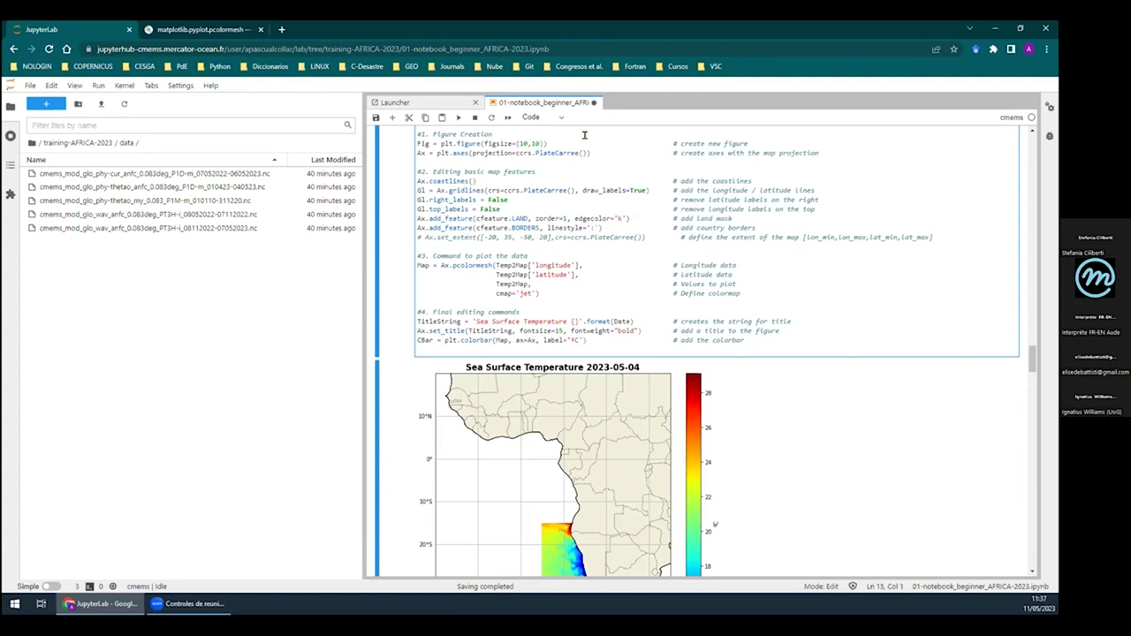
click(458, 117)
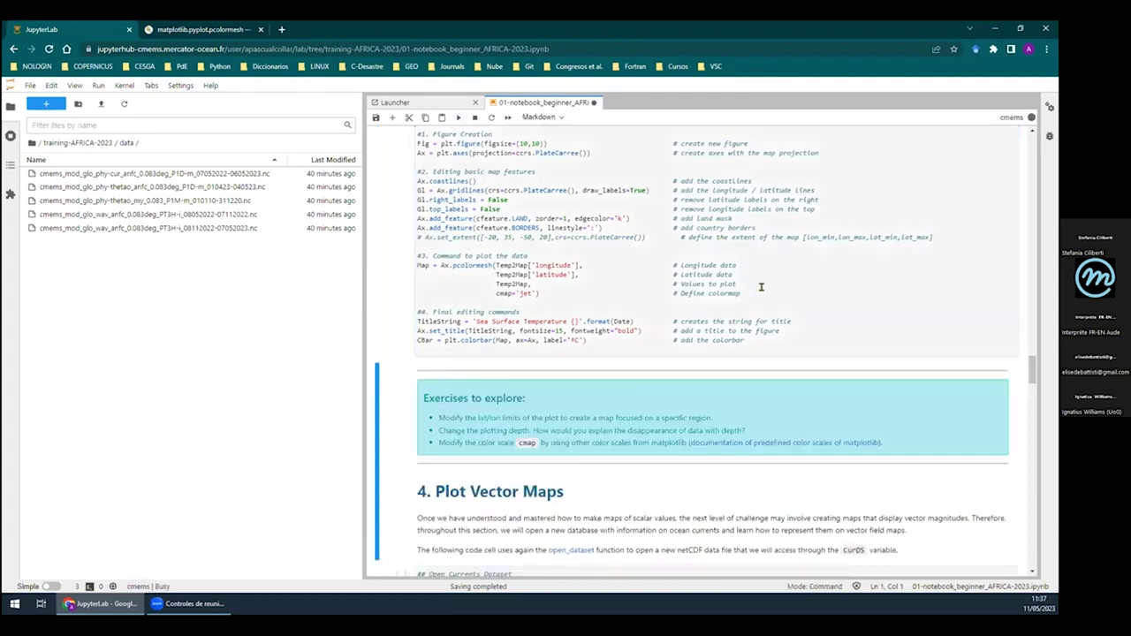
scroll(774, 334, down, 3)
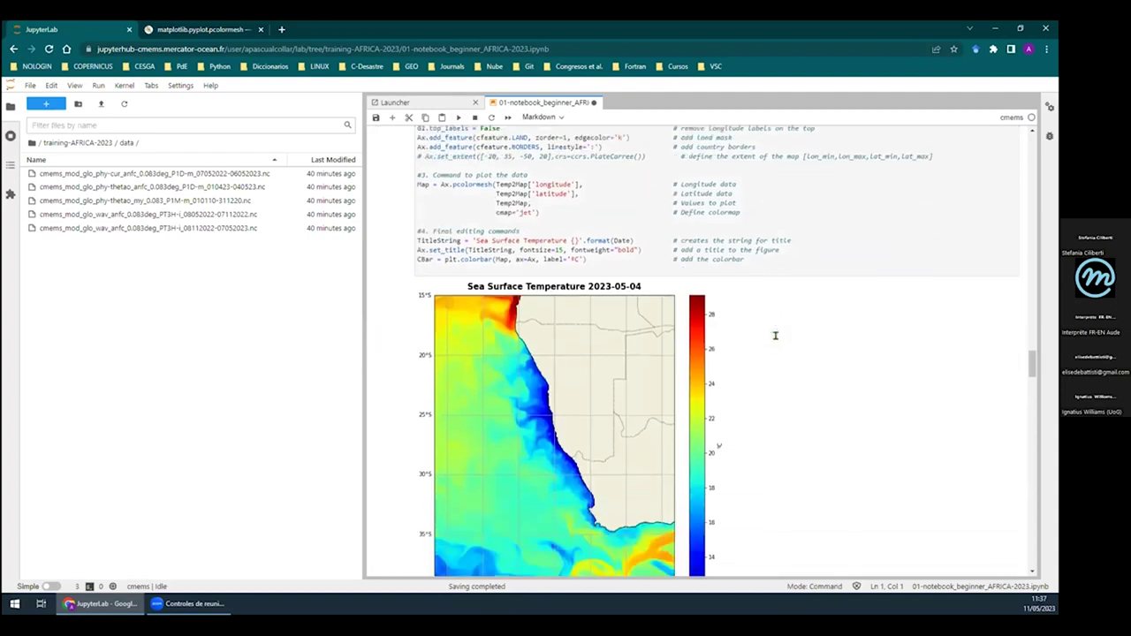
scroll(775, 336, down, 1)
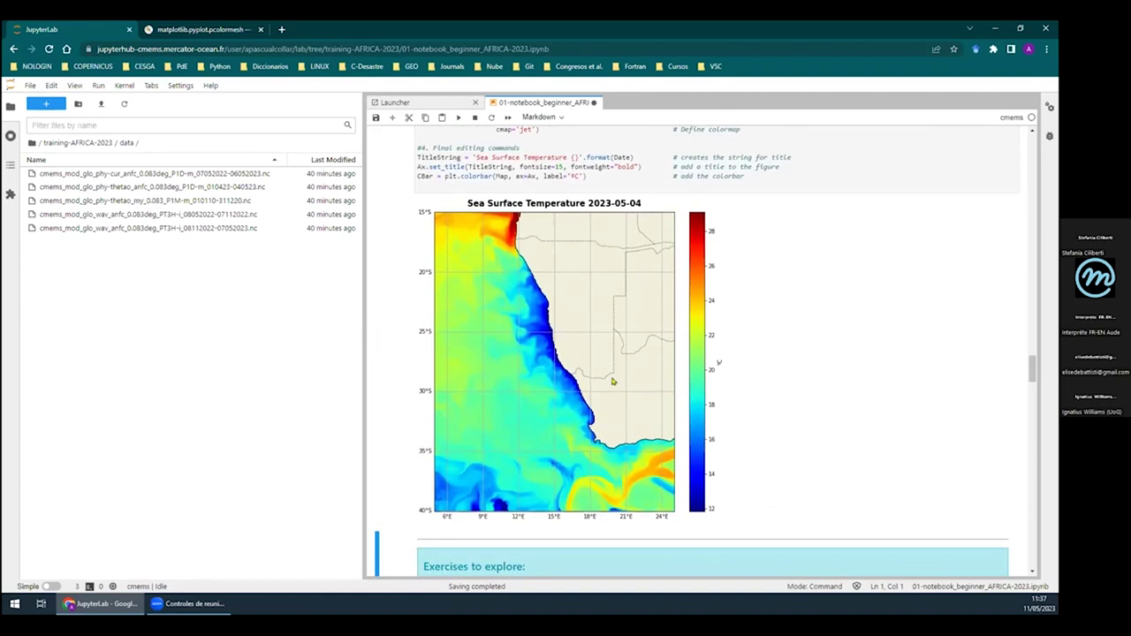
Comment out the Ax.add_feature line for cfeature.LAND in the Plot Map cell and rerun the cell to redraw the map
scroll(620, 386, up, 4)
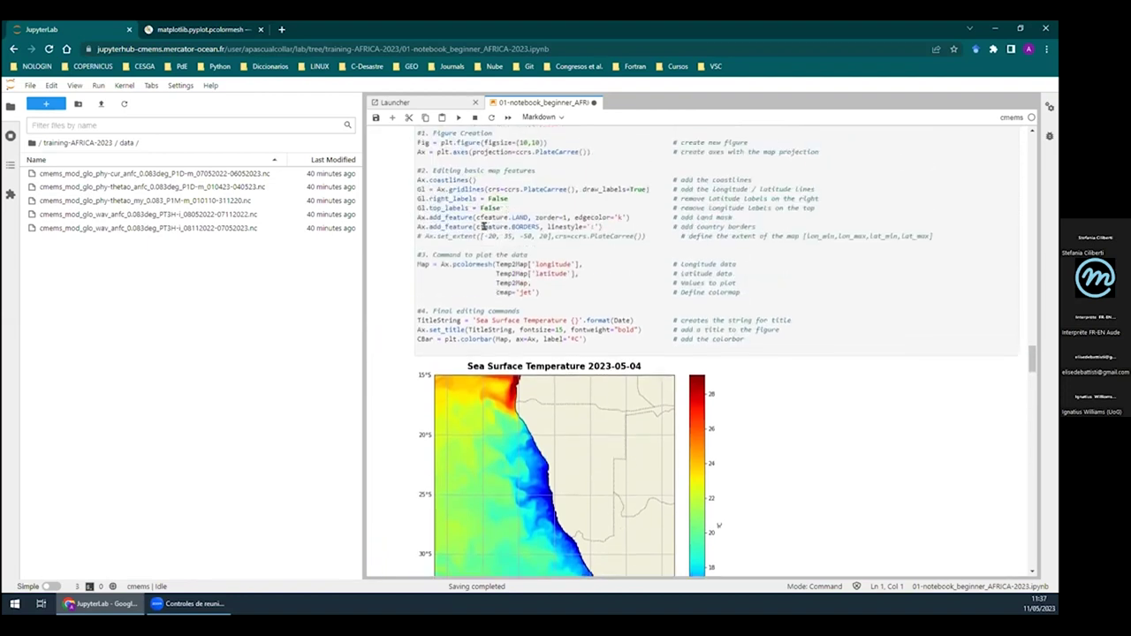
scroll(480, 254, up, 2)
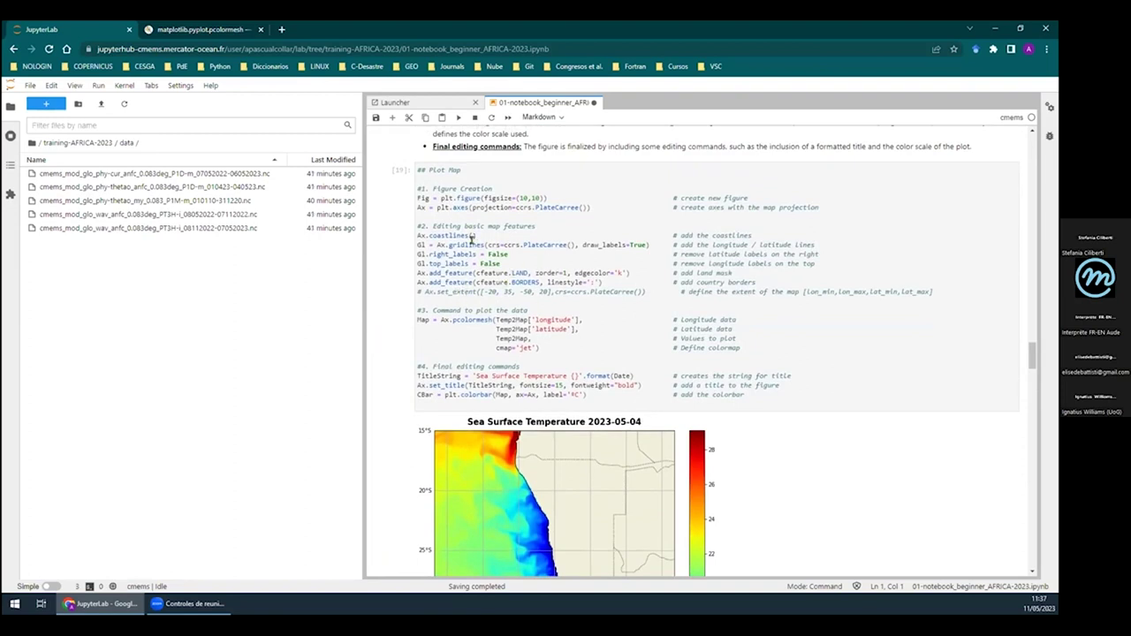
scroll(627, 354, down, 4)
scroll(506, 291, up, 5)
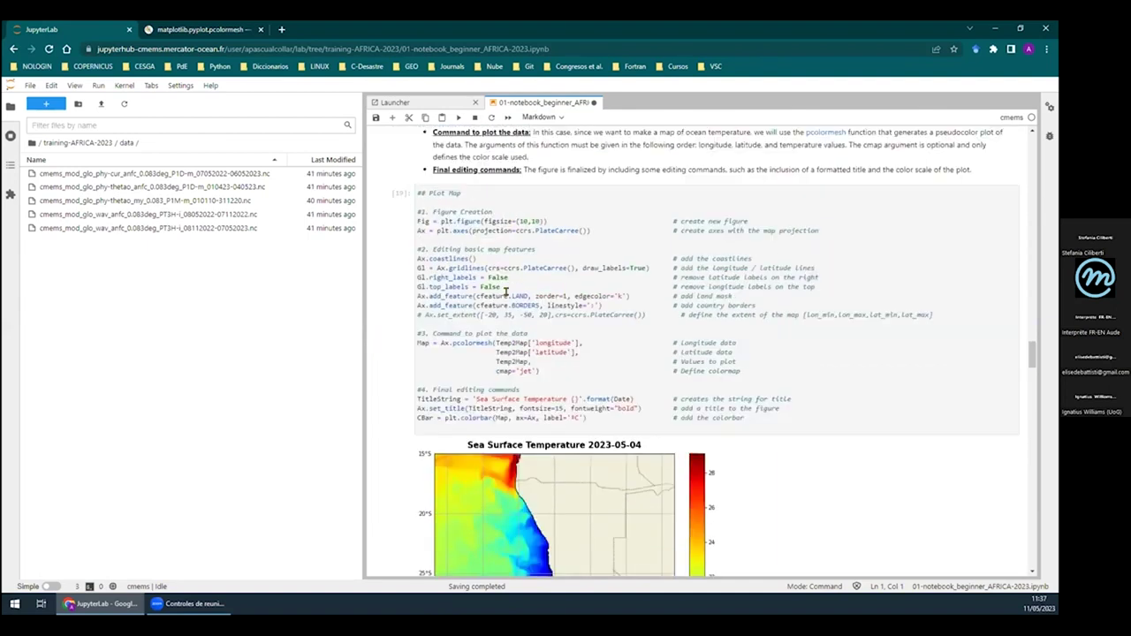
scroll(506, 291, up, 1)
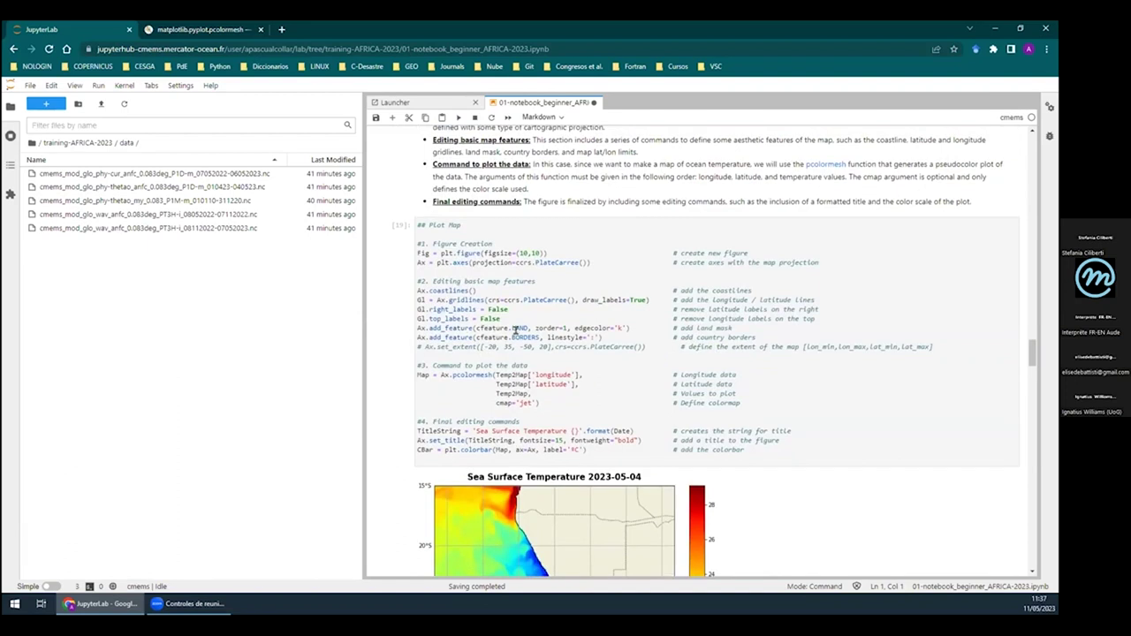
scroll(556, 337, down, 2)
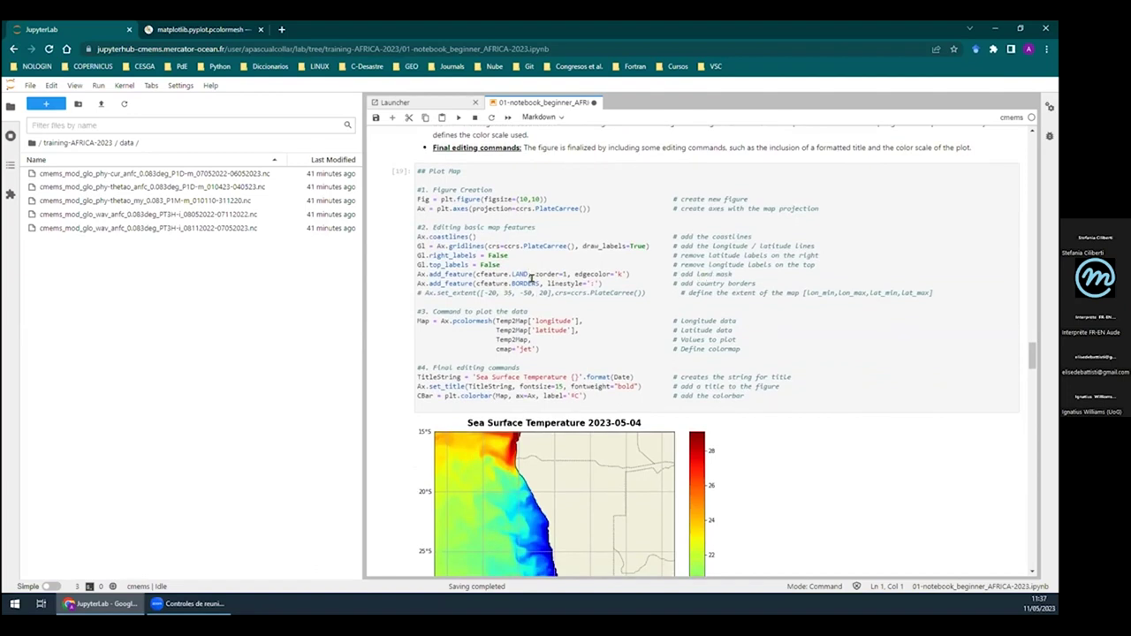
click(415, 272)
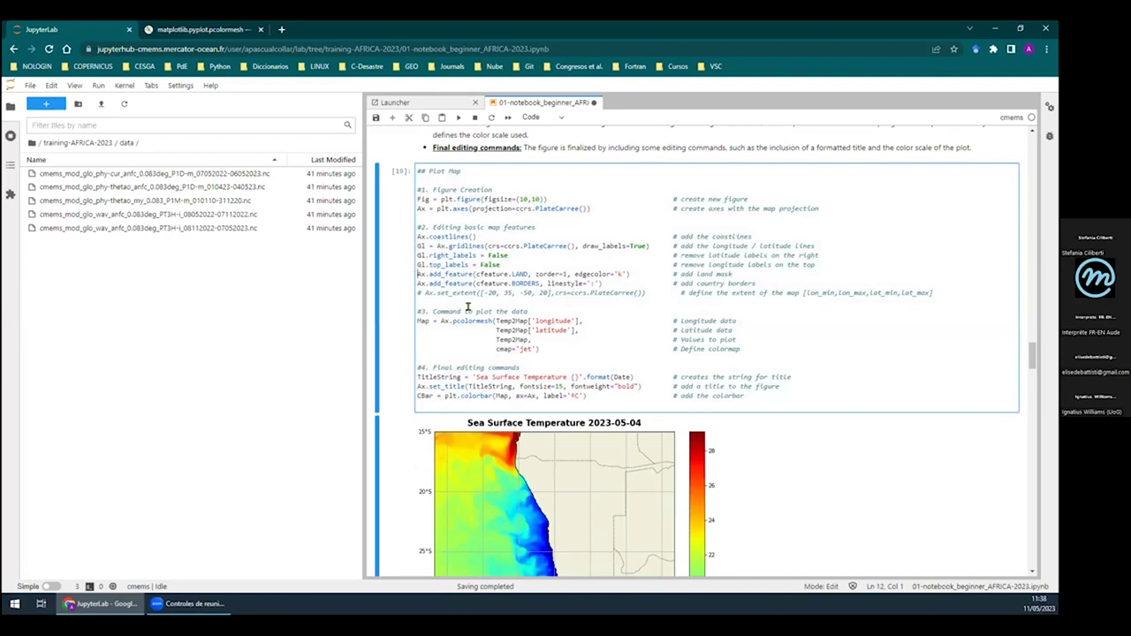
key(ctrl+slash)
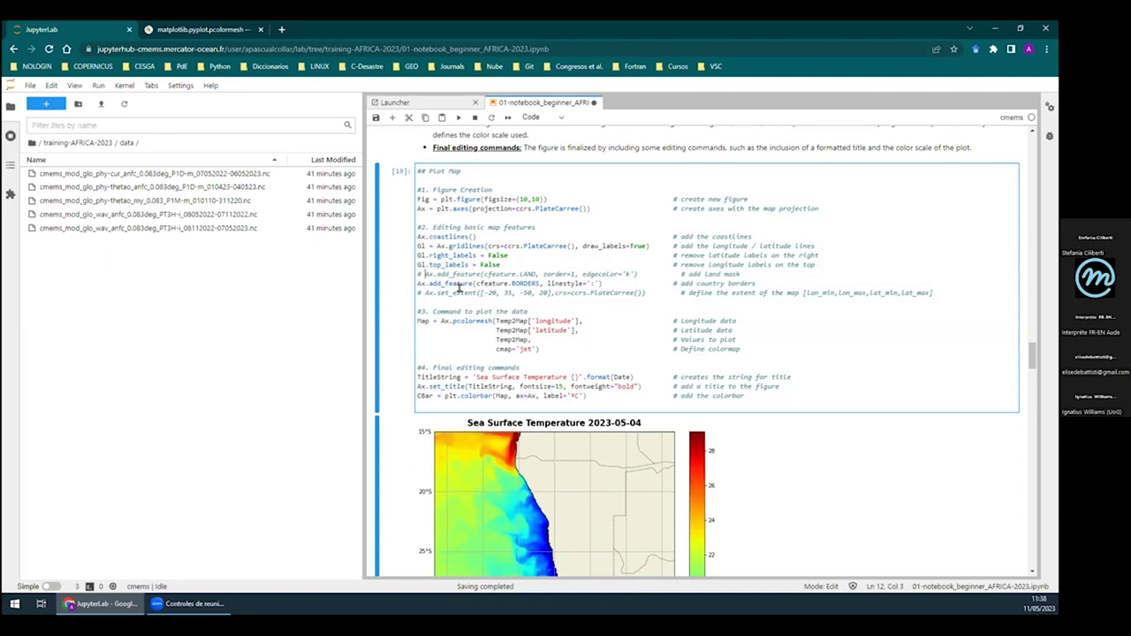
click(457, 118)
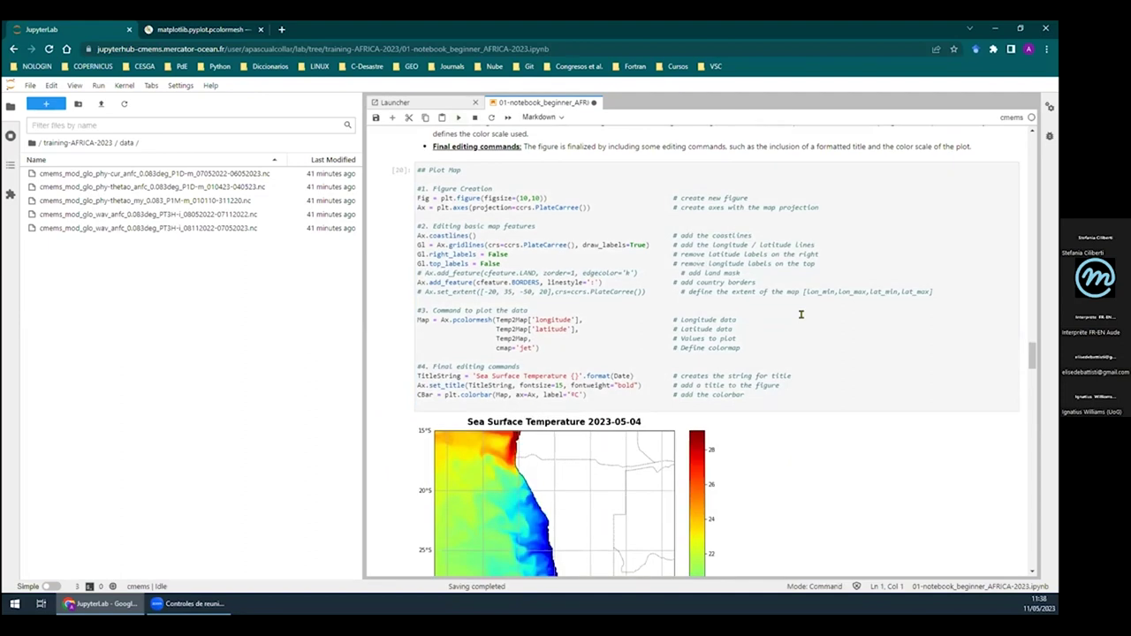
scroll(795, 318, down, 1)
scroll(796, 327, down, 1)
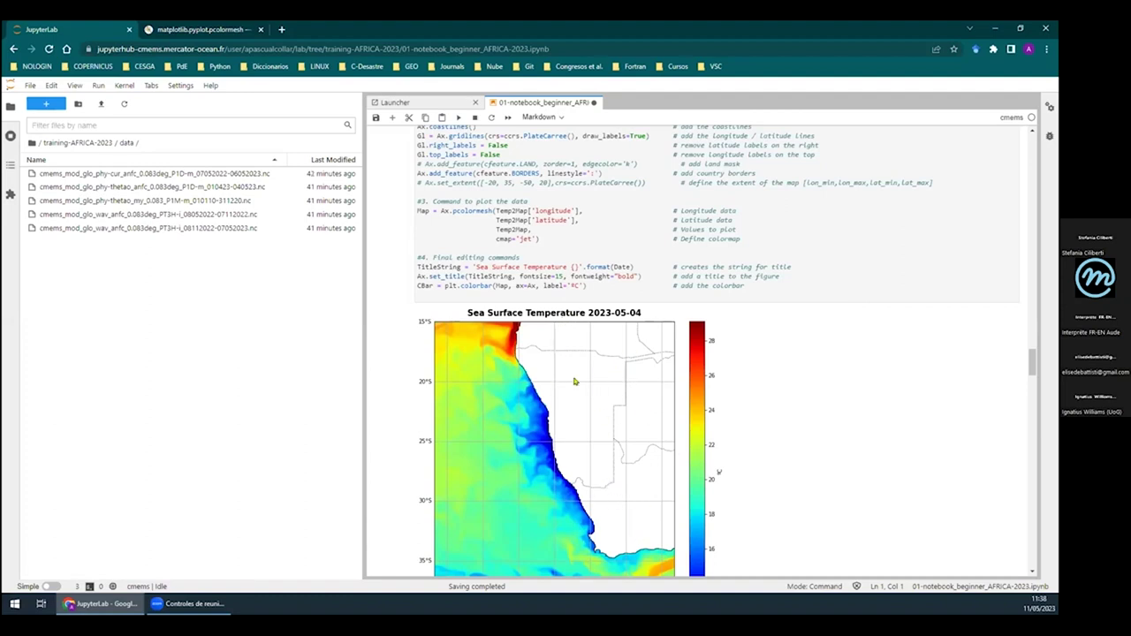
Restore the commented-out cfeature.LAND line in the Plot Map cell and rerun the cell
click(425, 164)
key(Delete)
key(Delete)
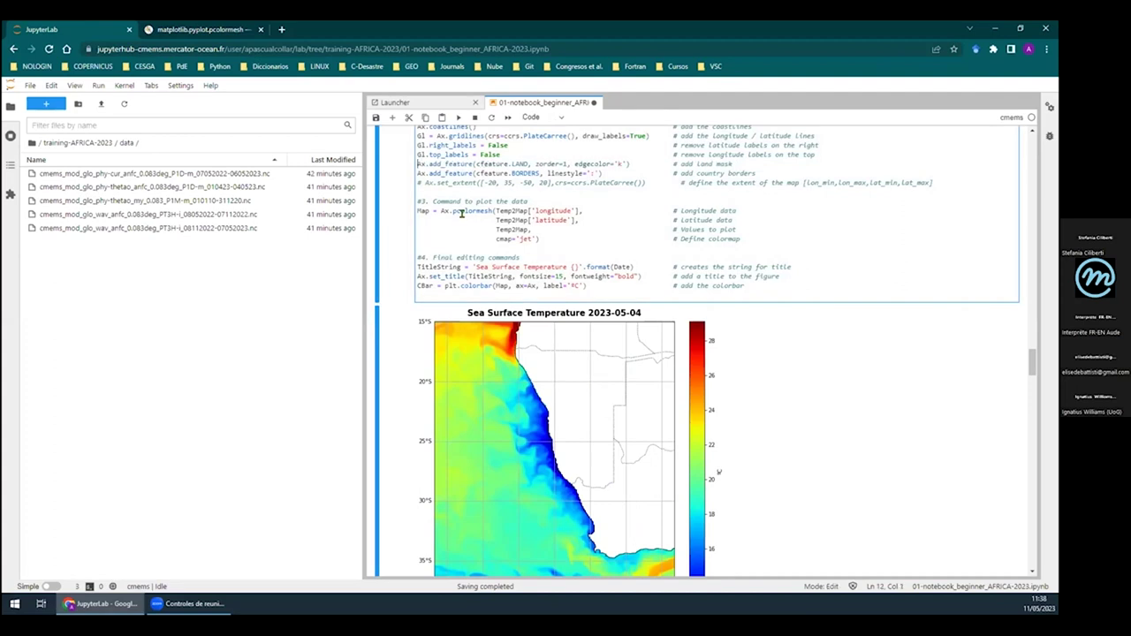
key(ctrl+Return)
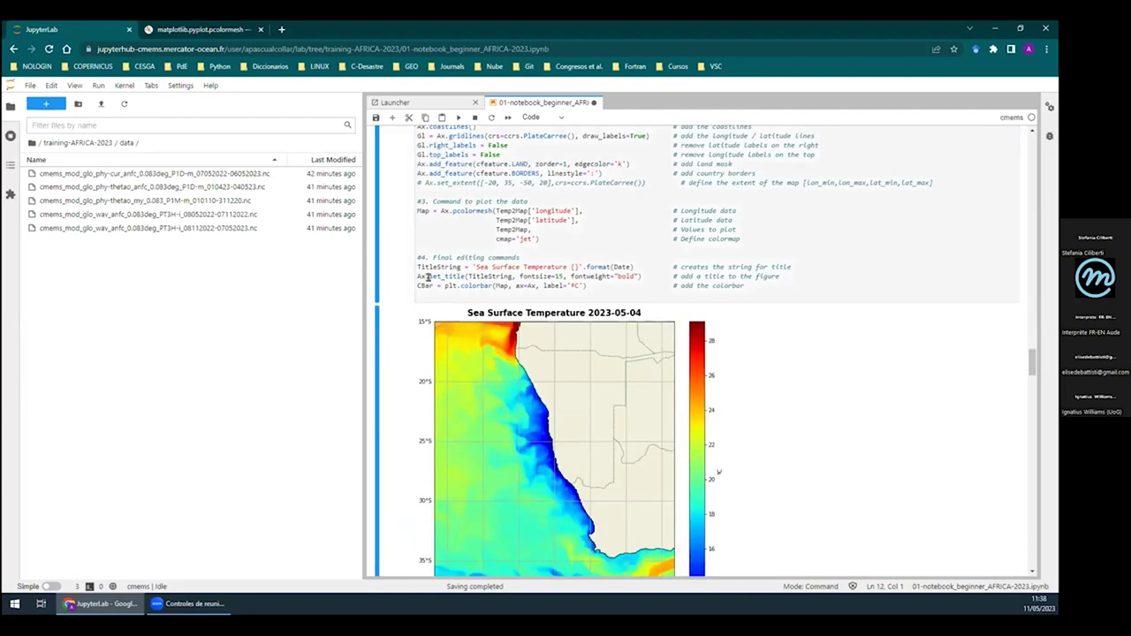
Comment out the CBar = plt.colorbar line in the Plot Map cell and rerun it to redraw the map
click(414, 283)
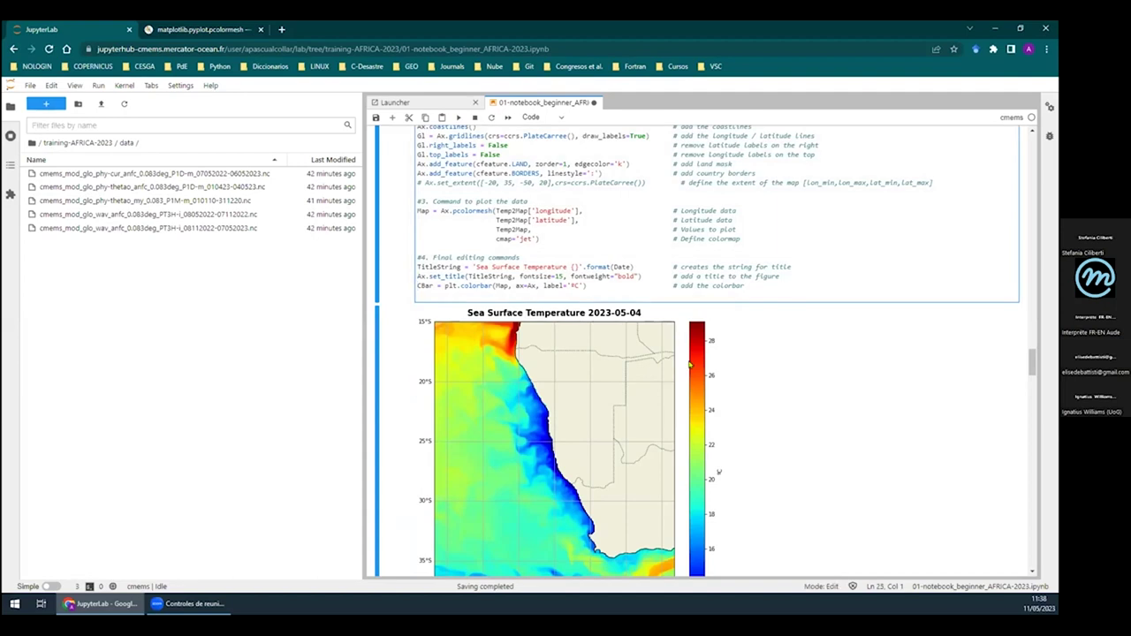
key(ctrl+slash)
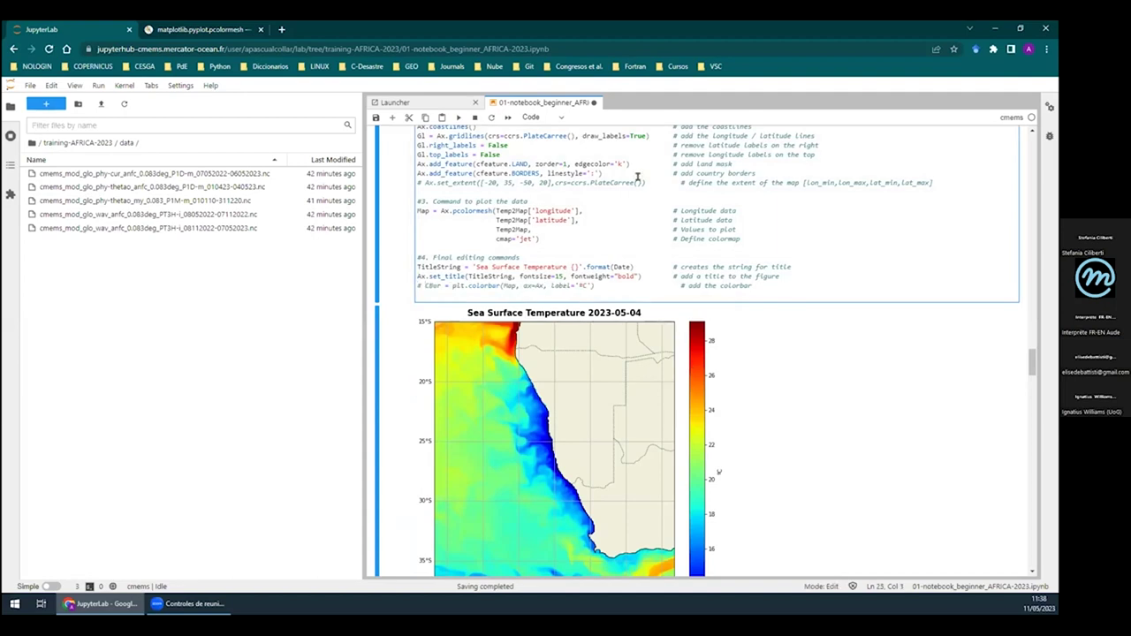
key(shift+Return)
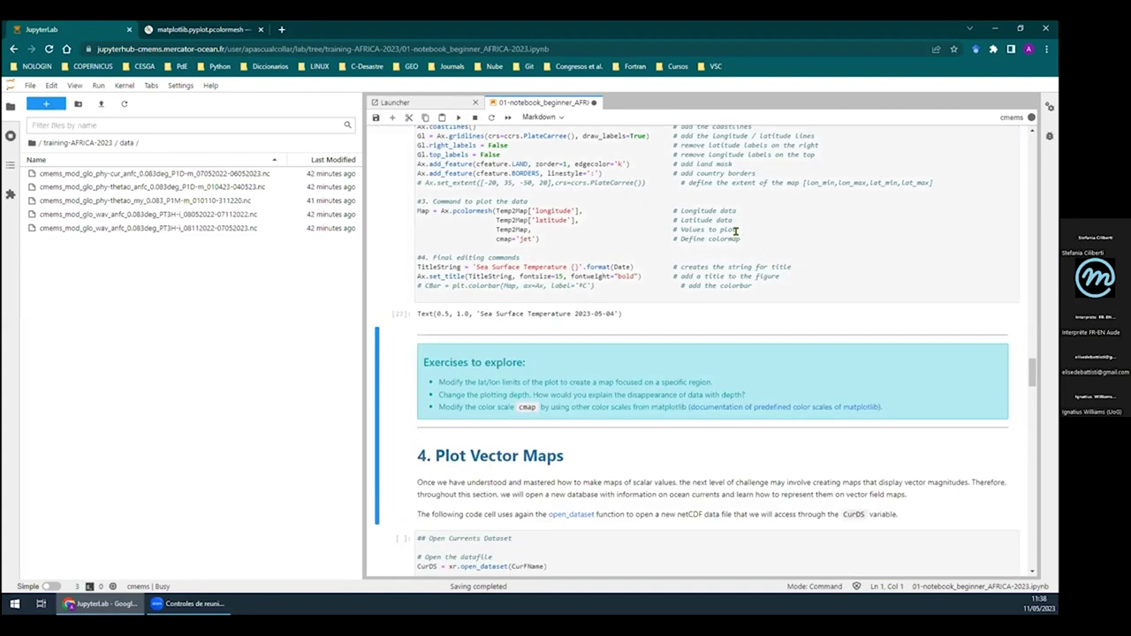
scroll(706, 281, down, 2)
scroll(706, 281, down, 1)
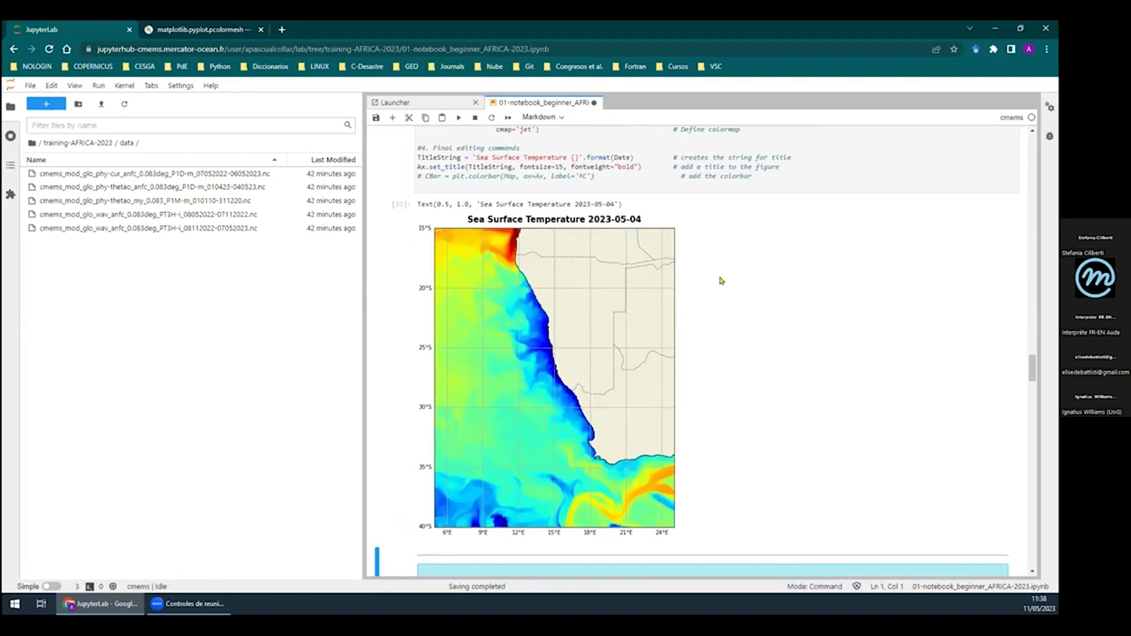
Uncomment the plt.colorbar line in the Plot Map cell and rerun the cell
click(424, 174)
key(ctrl+slash)
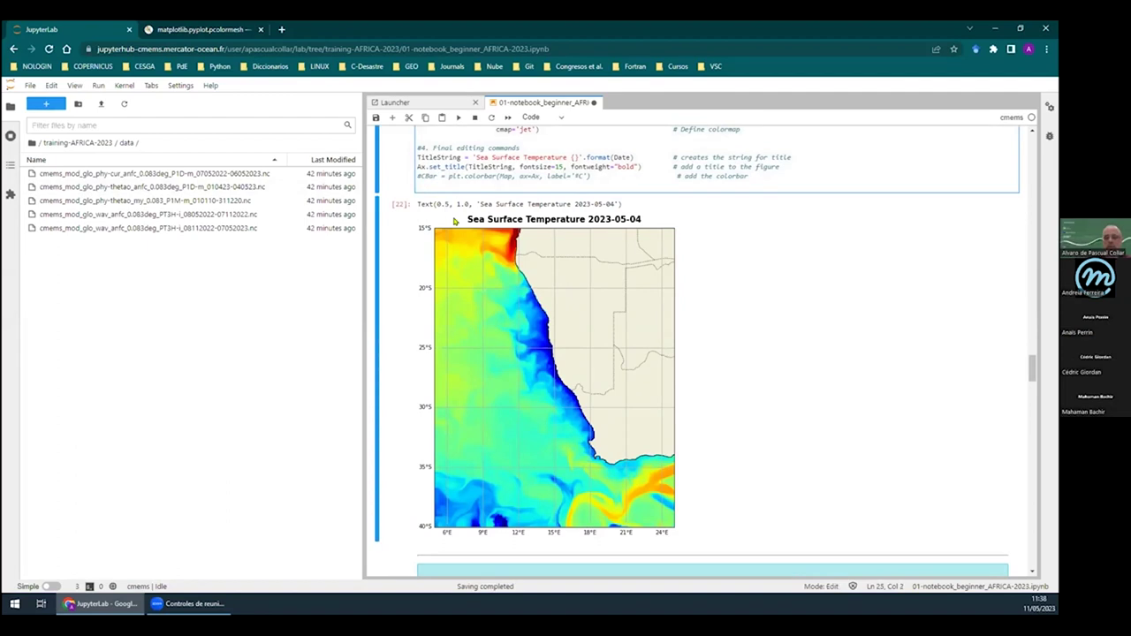
click(458, 119)
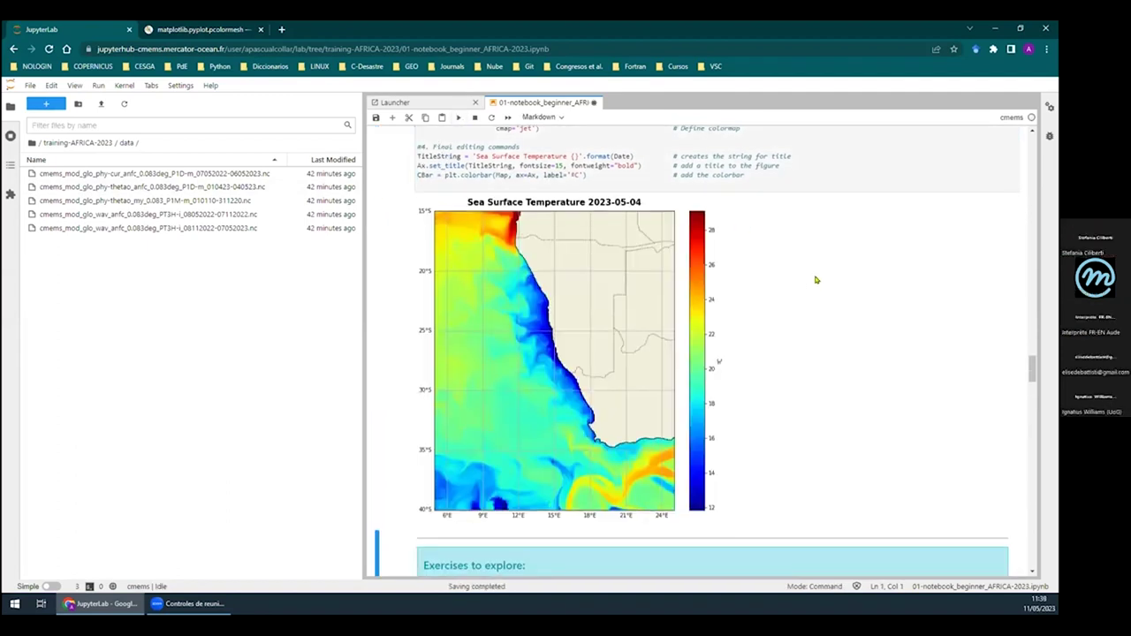
Examine the plotted sea surface temperature map, the suggested exercises beneath it and the Plot Map code that produced it
scroll(814, 281, down, 1)
scroll(815, 265, down, 2)
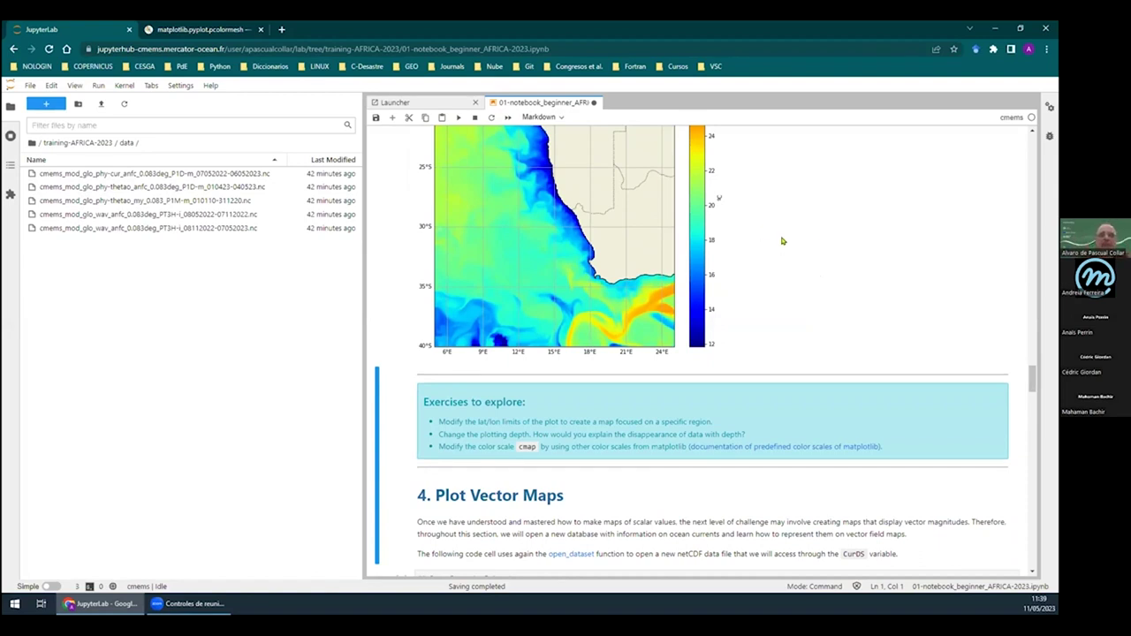
scroll(771, 277, up, 2)
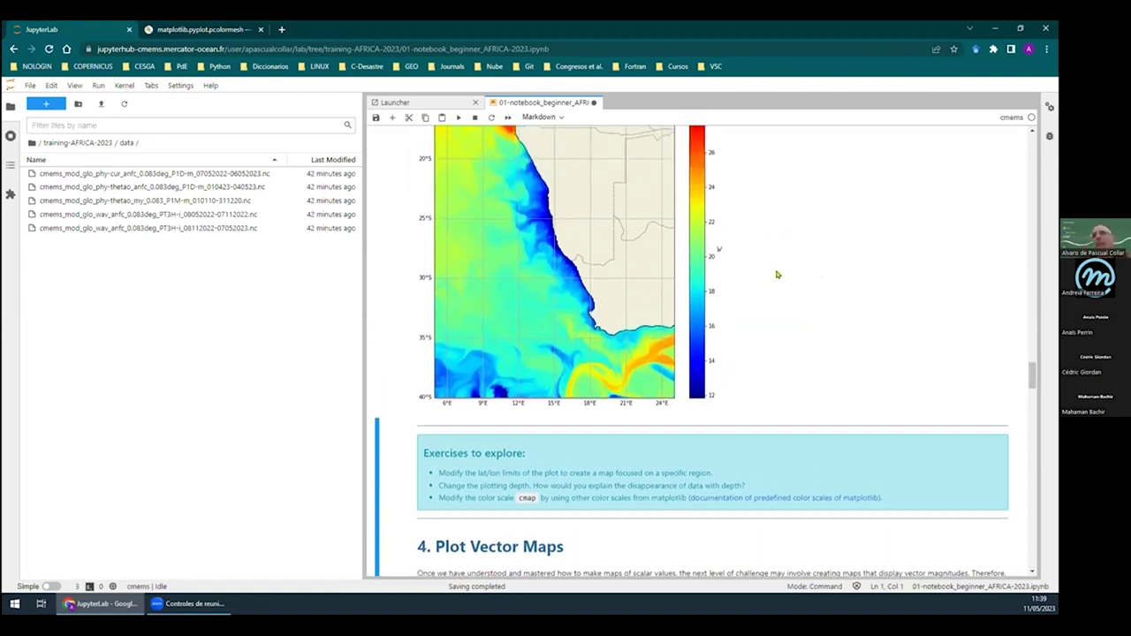
scroll(772, 277, up, 1)
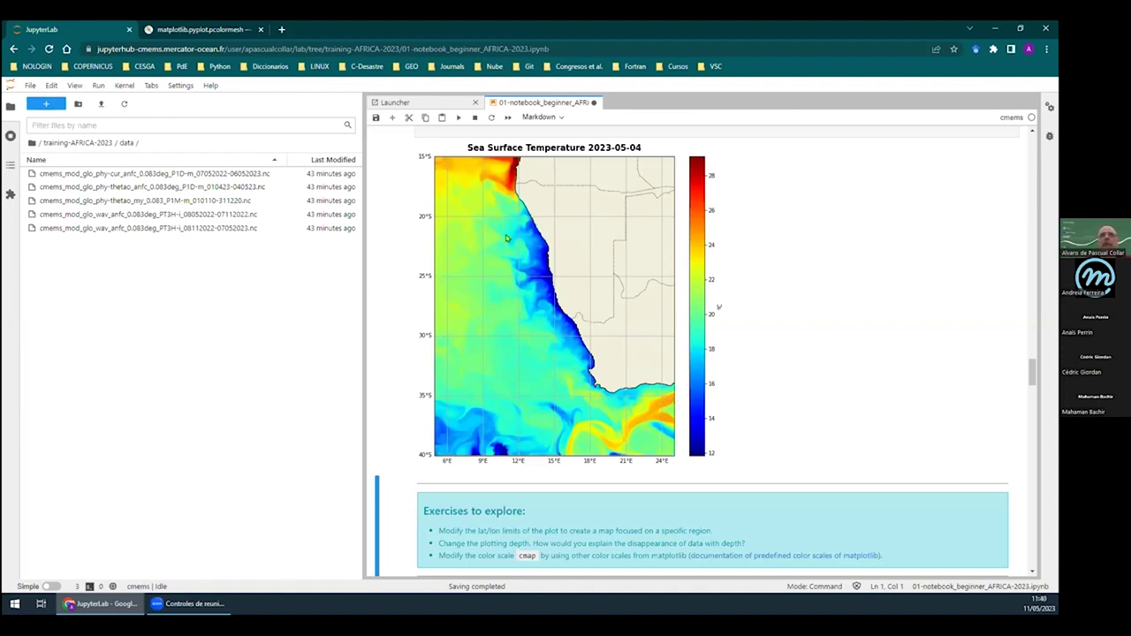
scroll(507, 237, up, 2)
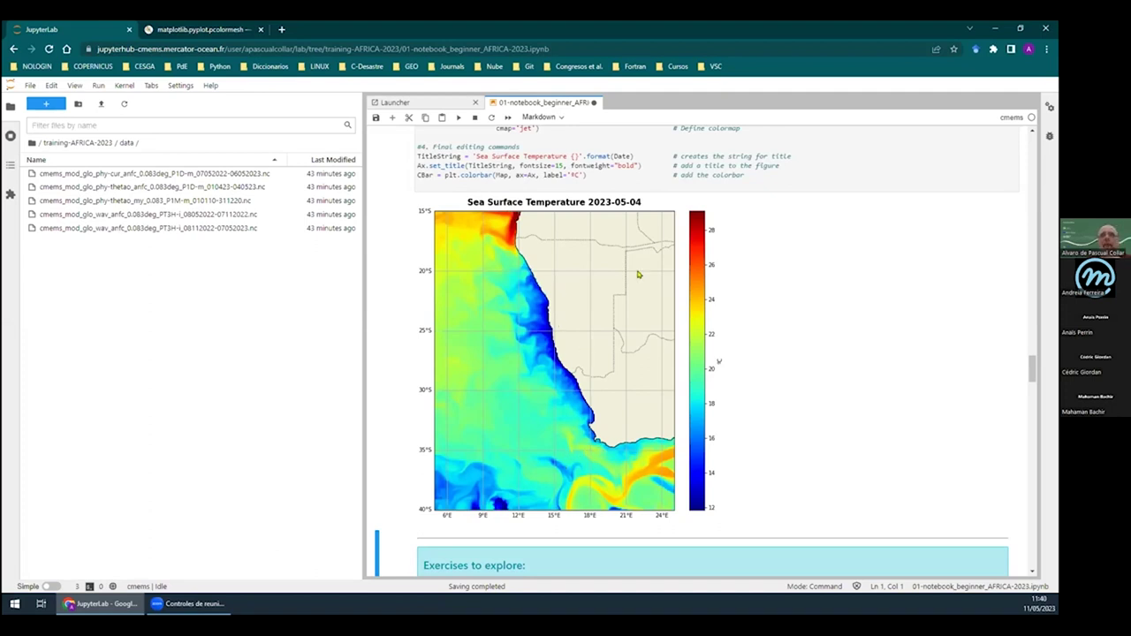
scroll(640, 271, down, 3)
scroll(660, 259, down, 2)
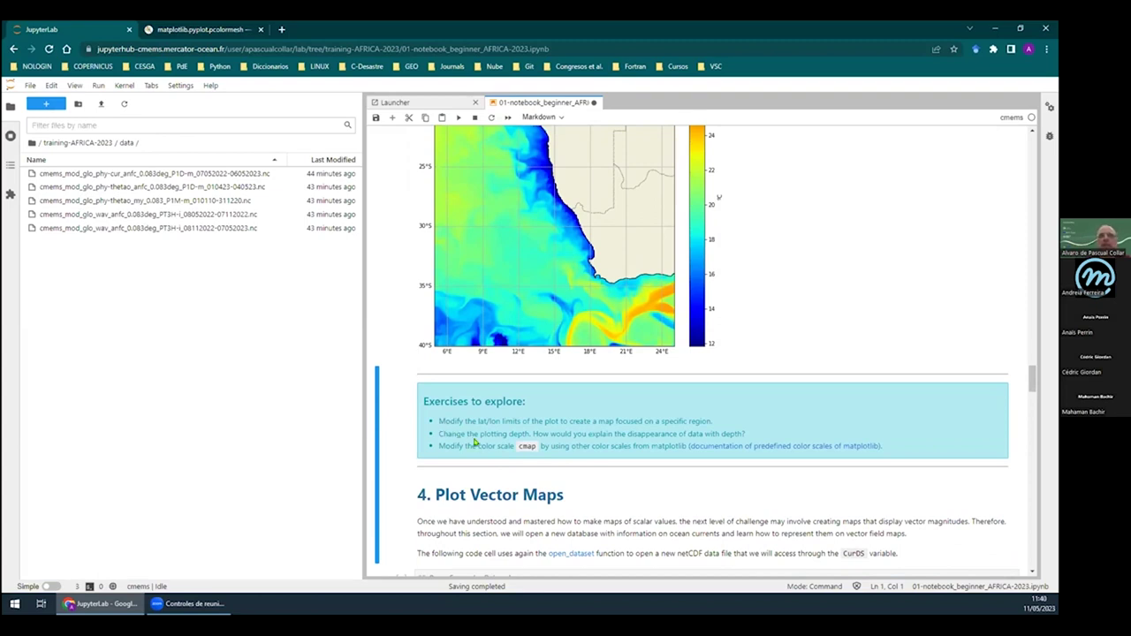
scroll(511, 297, up, 5)
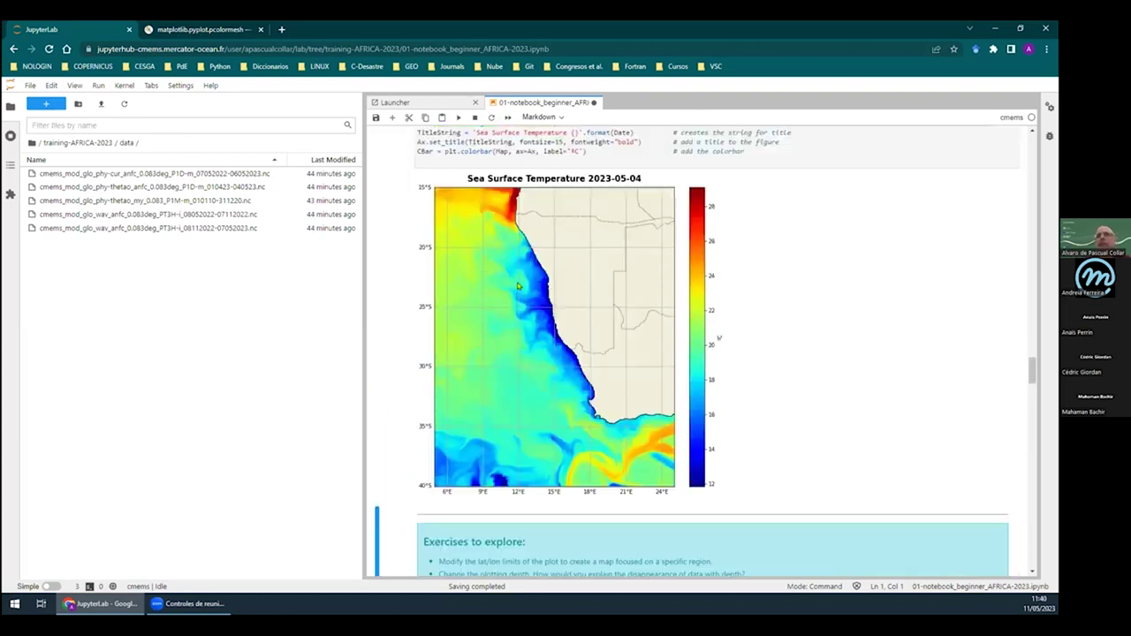
scroll(526, 284, up, 3)
scroll(507, 440, down, 8)
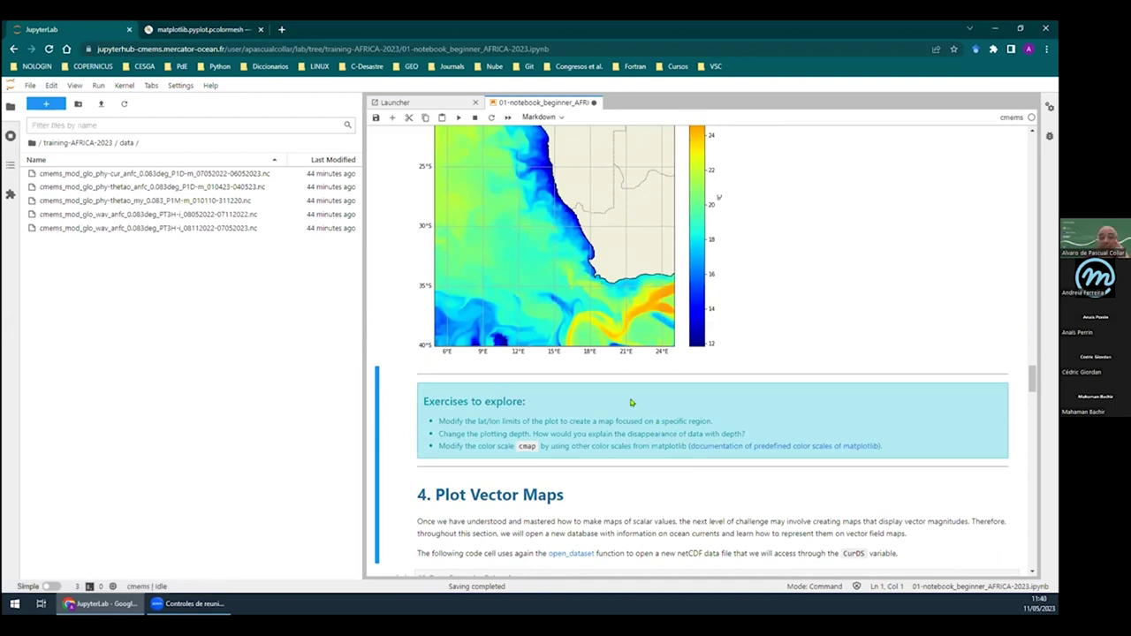
scroll(632, 403, up, 10)
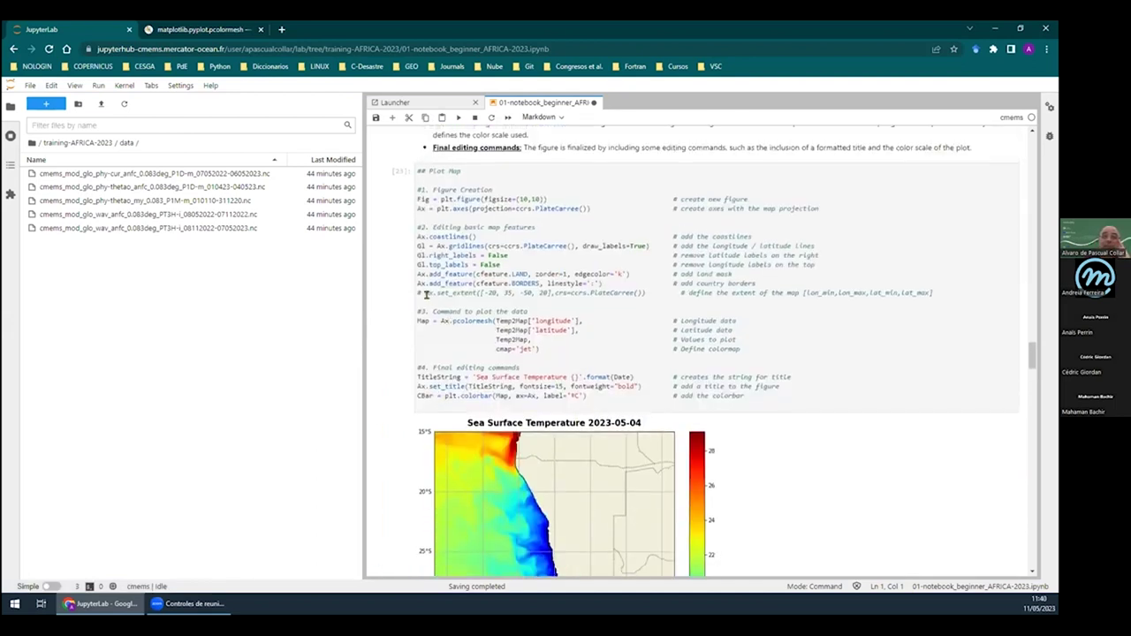
Examine the longitude and latitude limits in the commented-out Ax.set_extent line, the plotted map and the exercises beneath it
drag(418, 292, 950, 287)
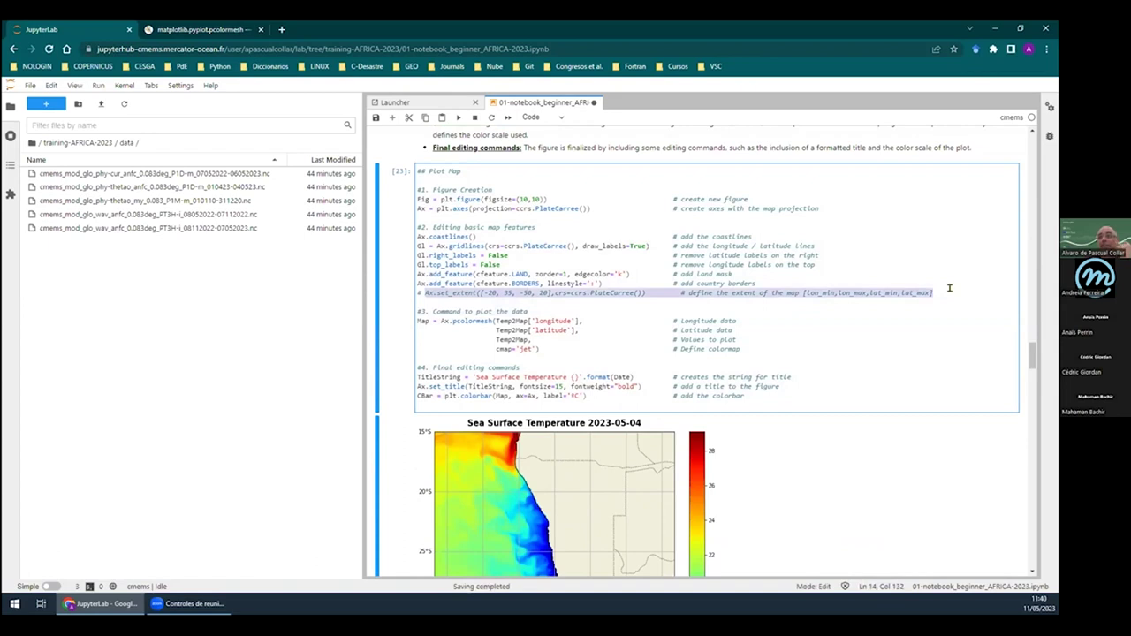
click(485, 291)
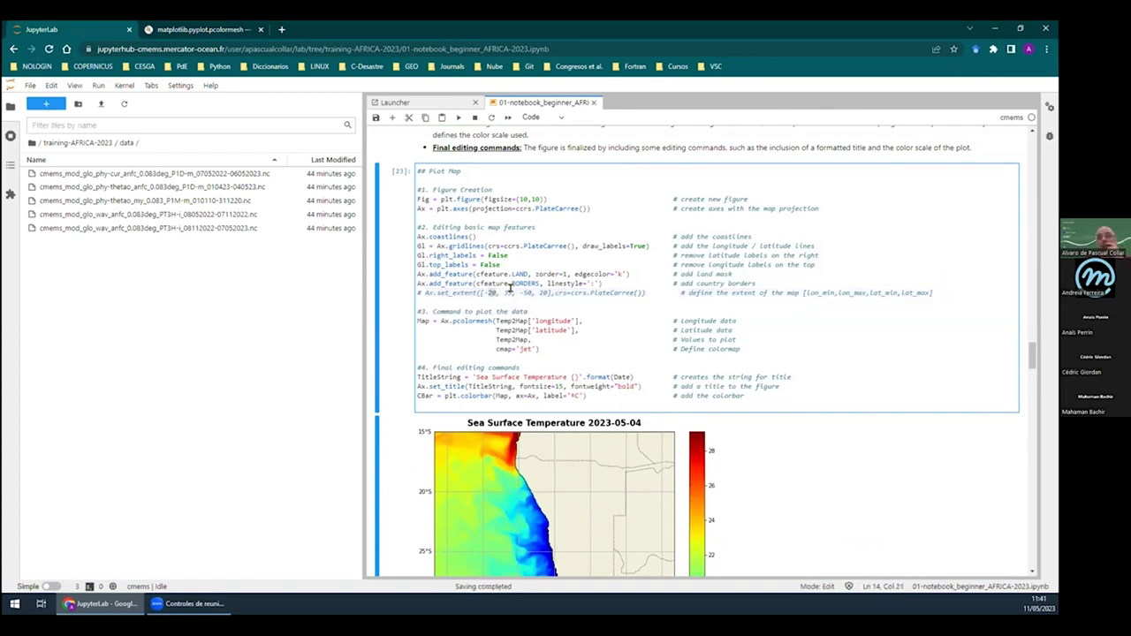
click(525, 291)
double_click(544, 292)
scroll(616, 302, down, 3)
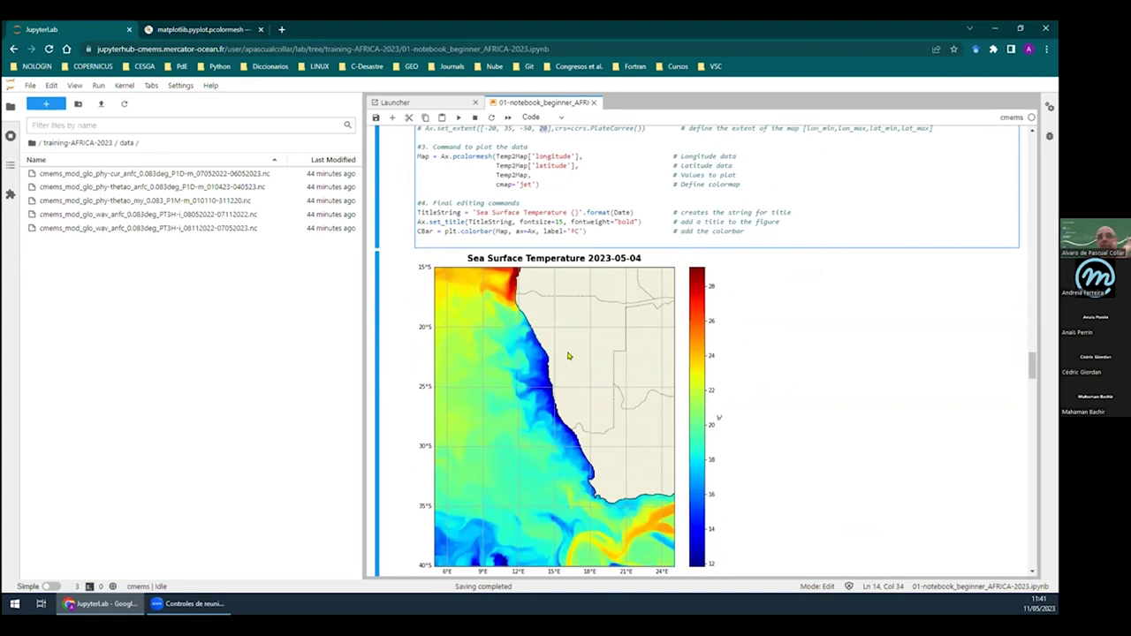
scroll(565, 336, down, 1)
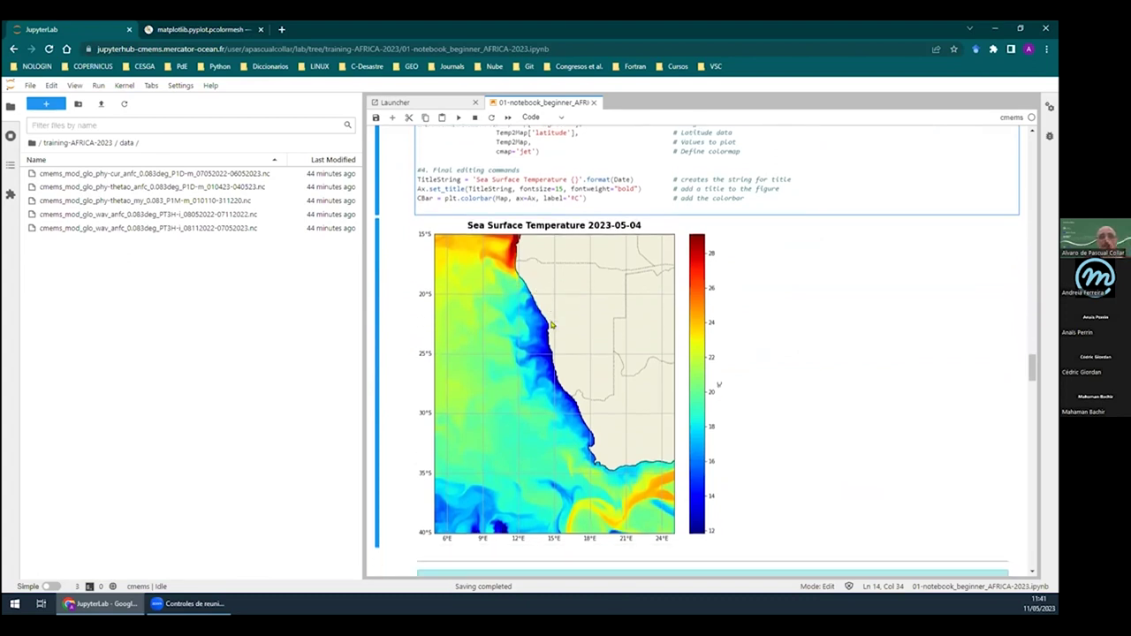
scroll(622, 361, up, 8)
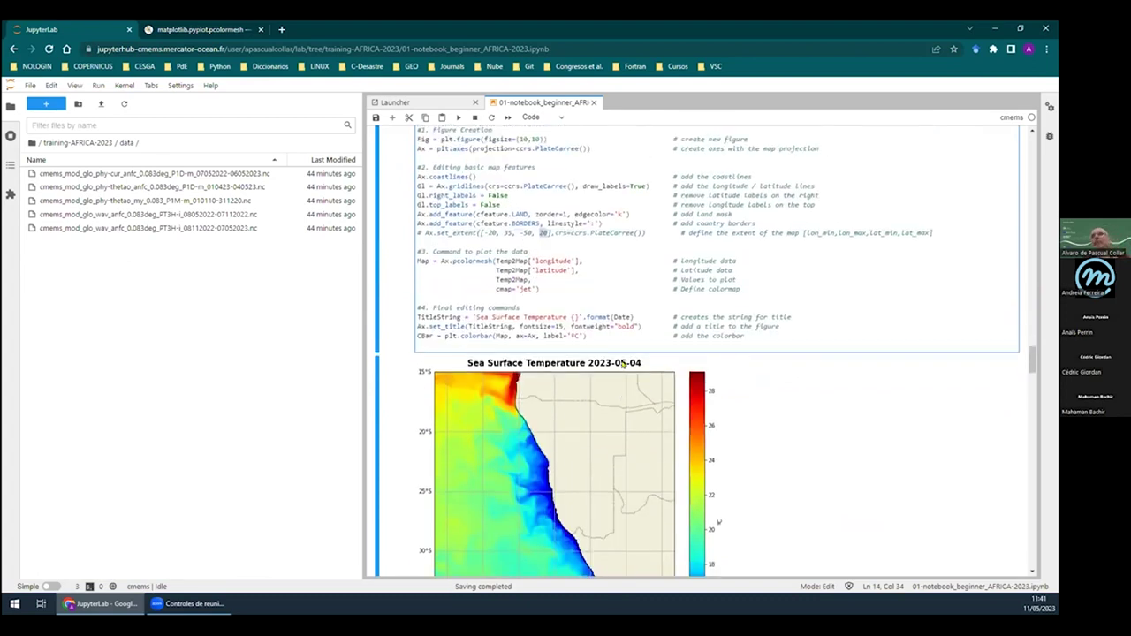
scroll(620, 356, down, 8)
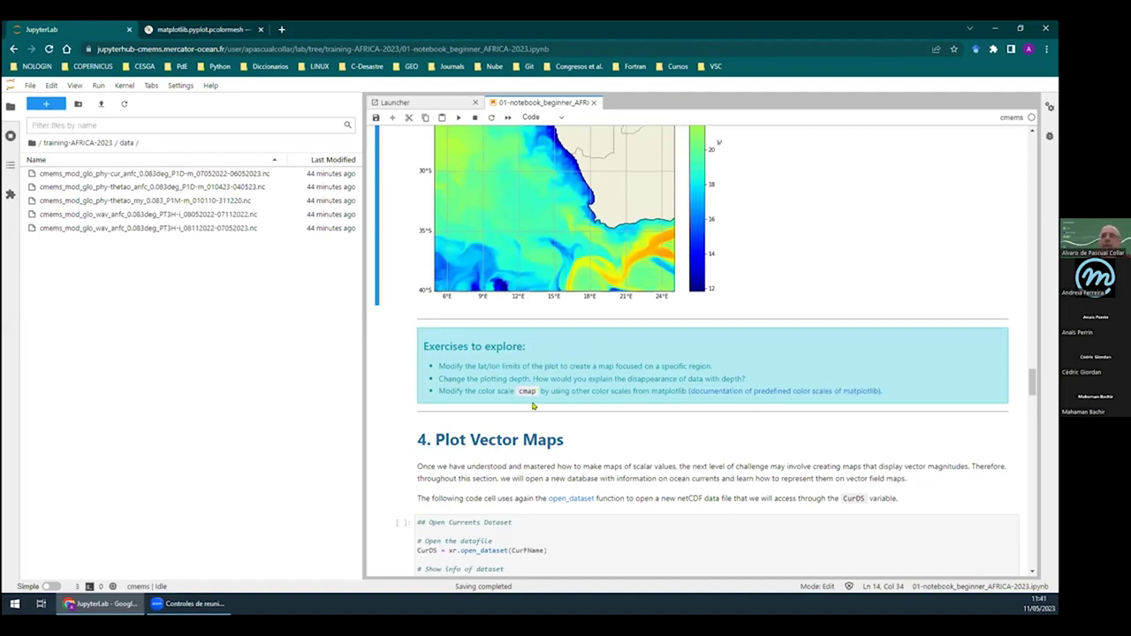
Set Depth to 200 in the Data Selection cell
scroll(681, 397, up, 4)
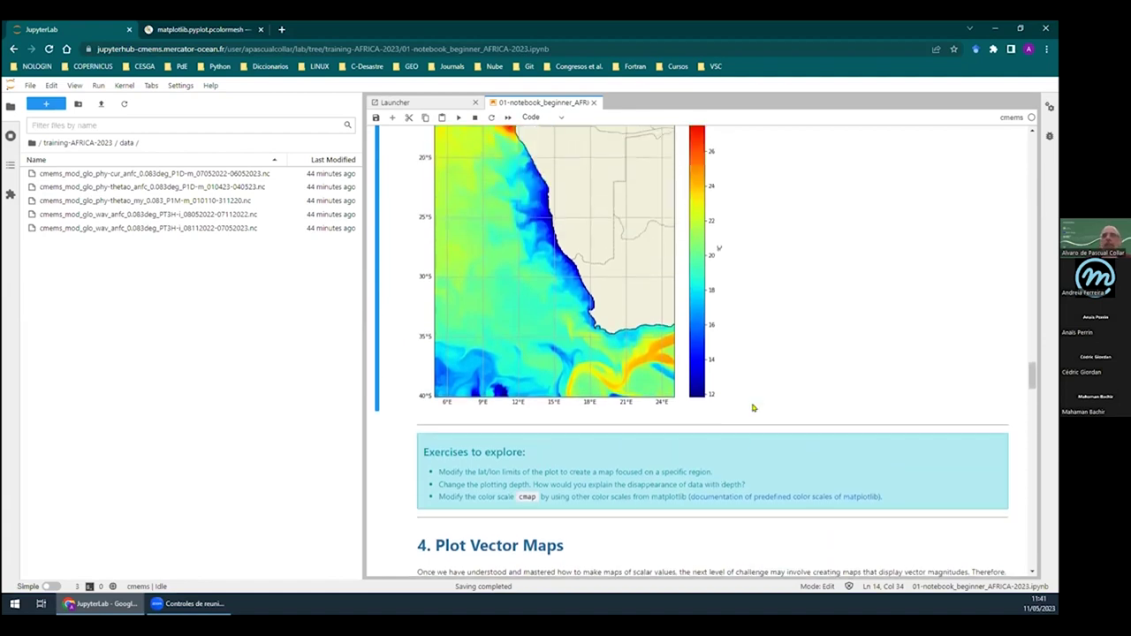
scroll(754, 407, up, 12)
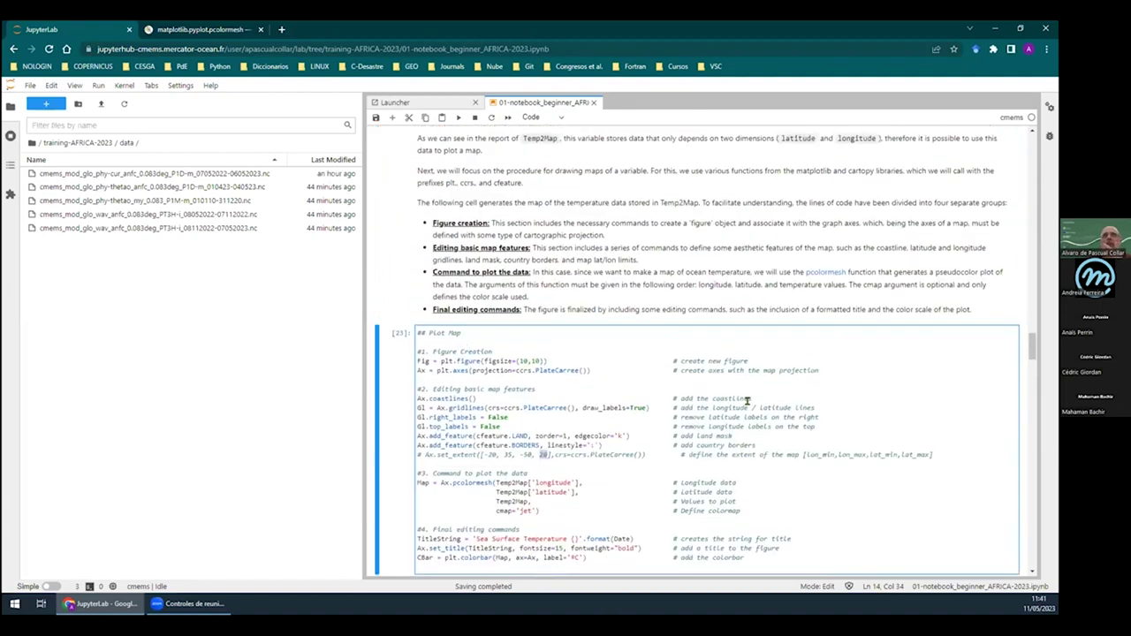
scroll(746, 404, up, 4)
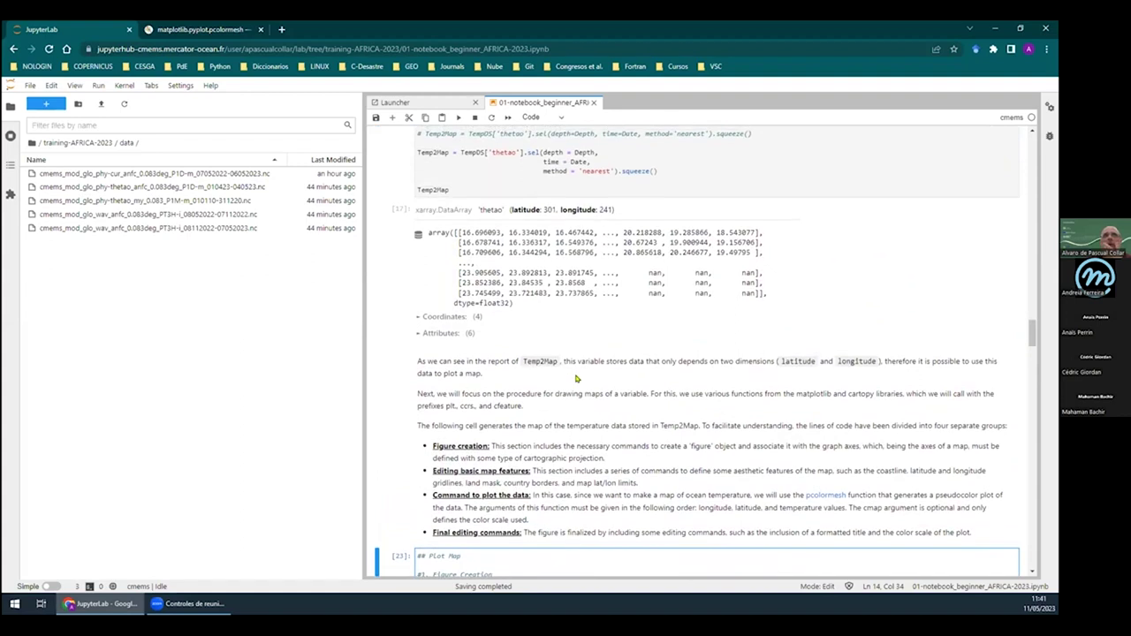
scroll(575, 380, up, 2)
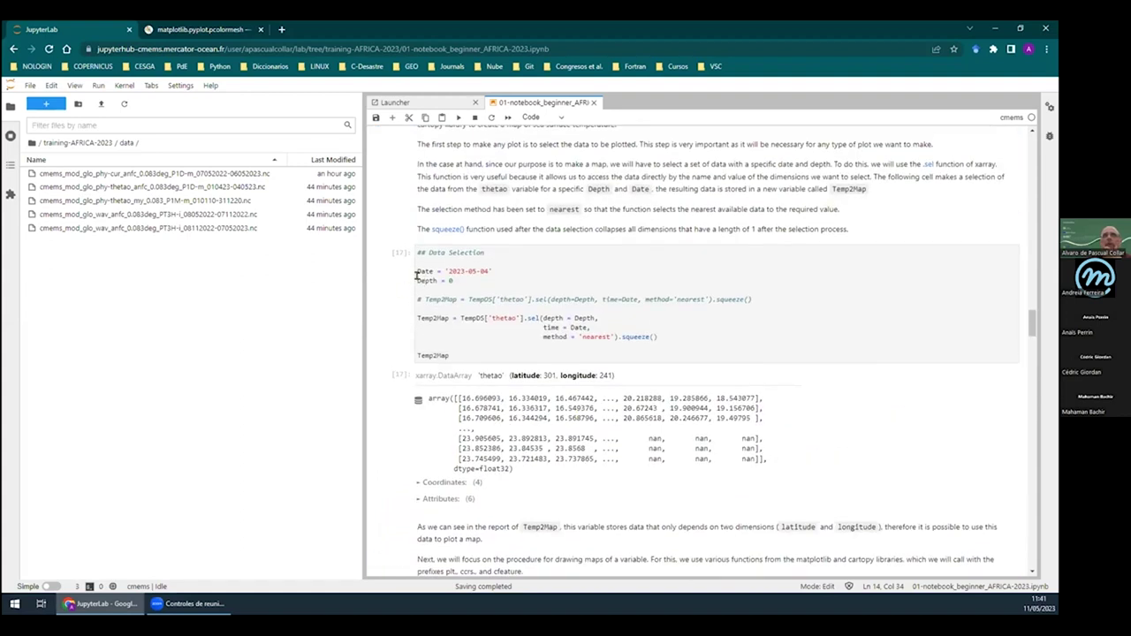
drag(414, 277, 454, 278)
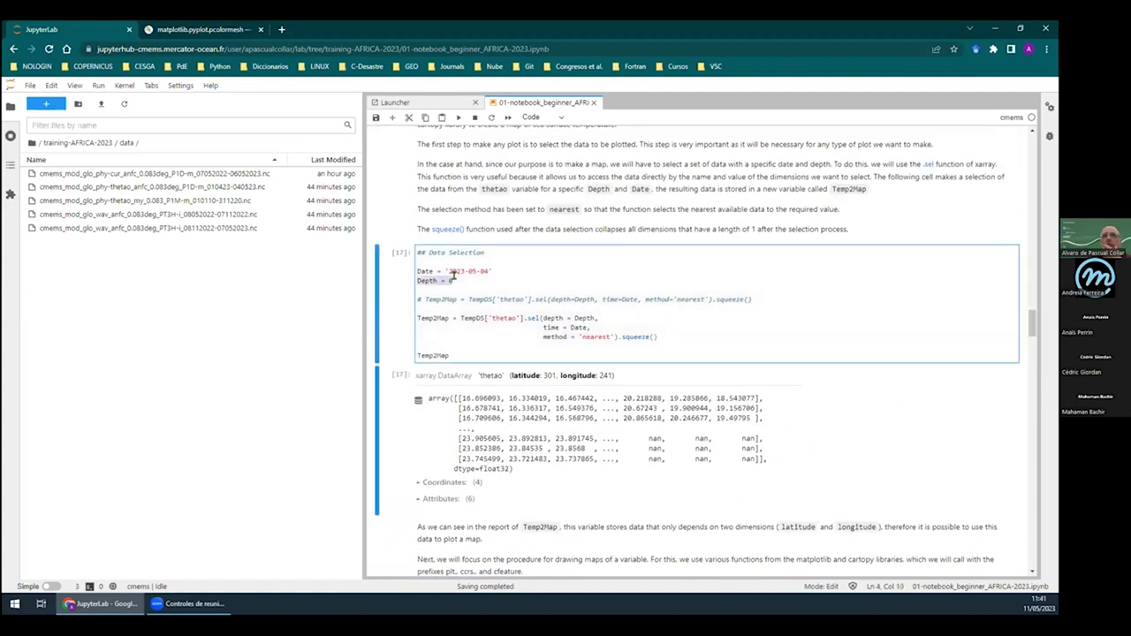
click(460, 278)
key(BackSpace)
text(300)
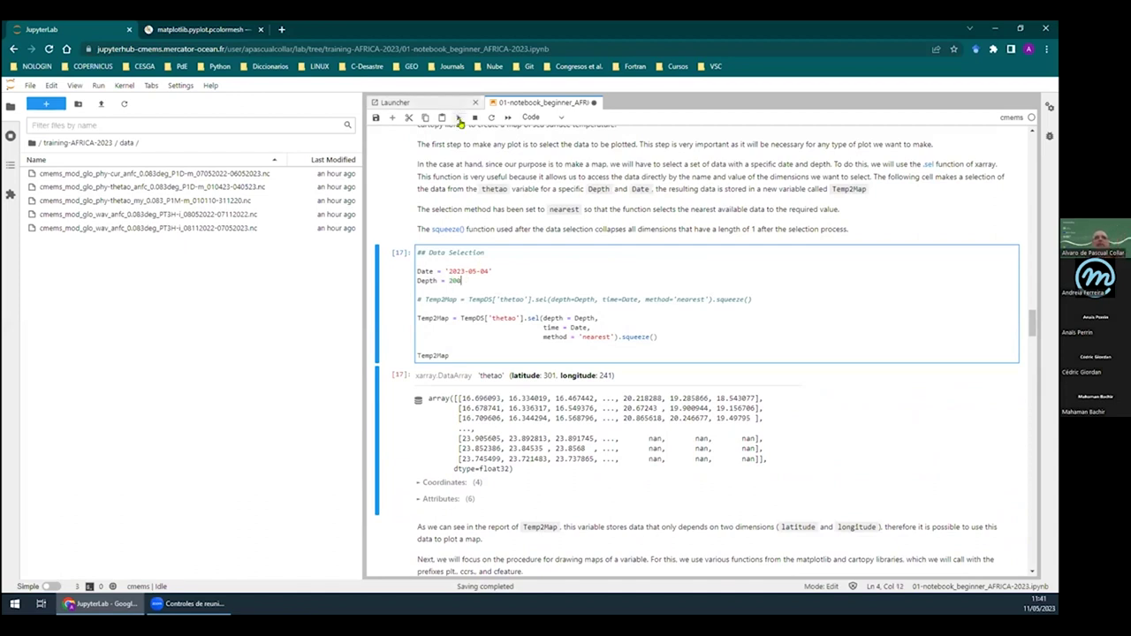
Show the depth coordinate's attributes in the TempDS dataset report to check its valid range and units
scroll(518, 294, up, 5)
scroll(518, 294, up, 15)
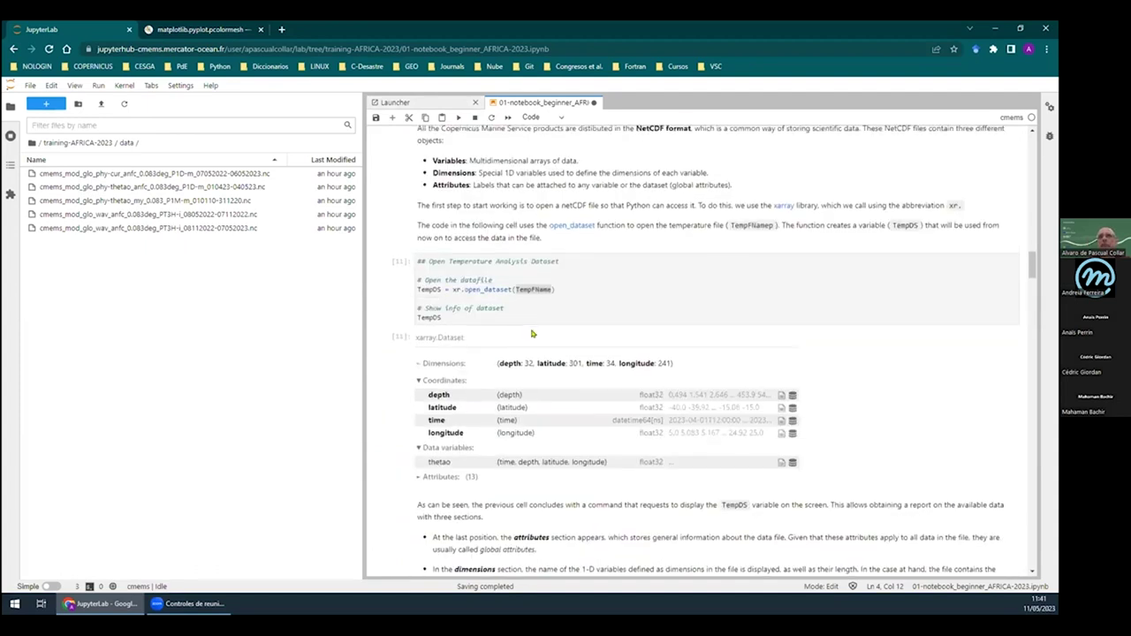
scroll(533, 334, up, 3)
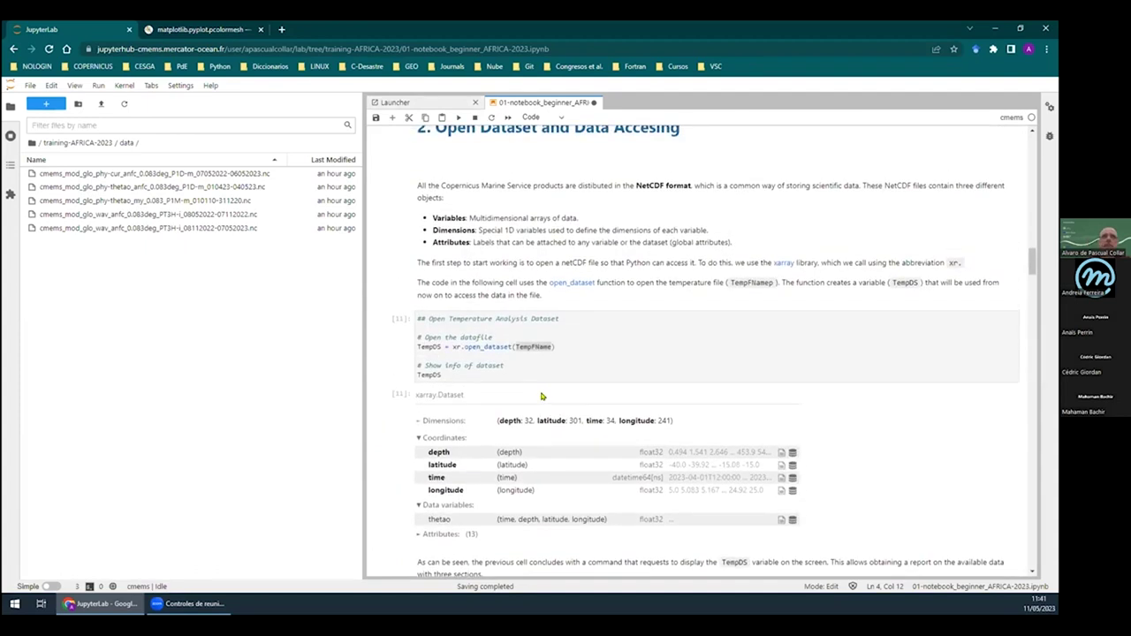
scroll(543, 395, down, 5)
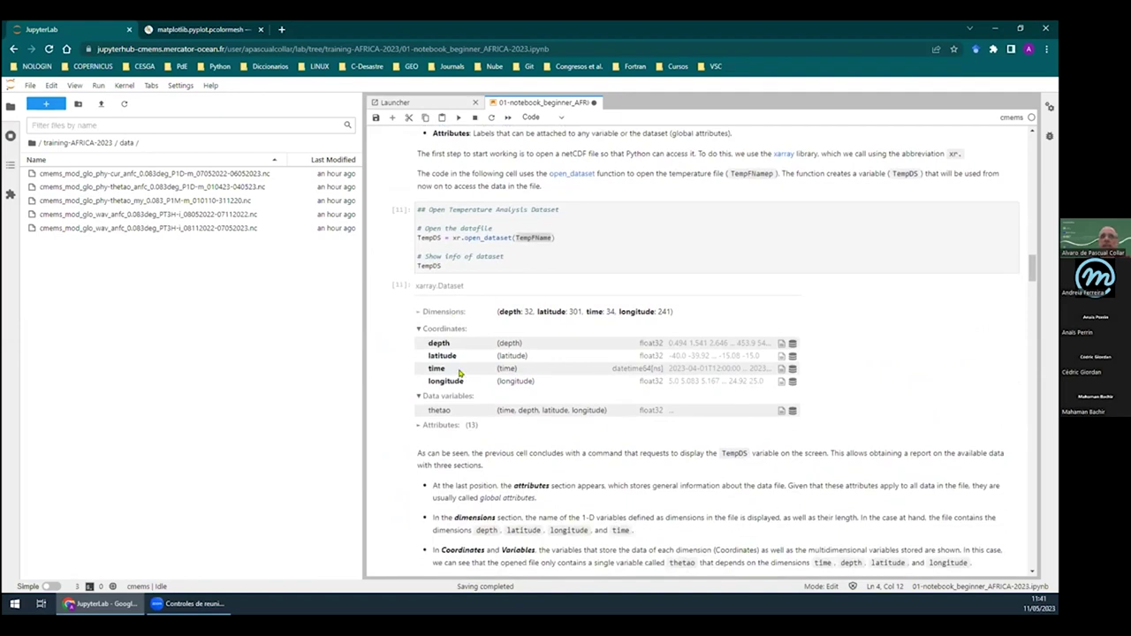
click(781, 343)
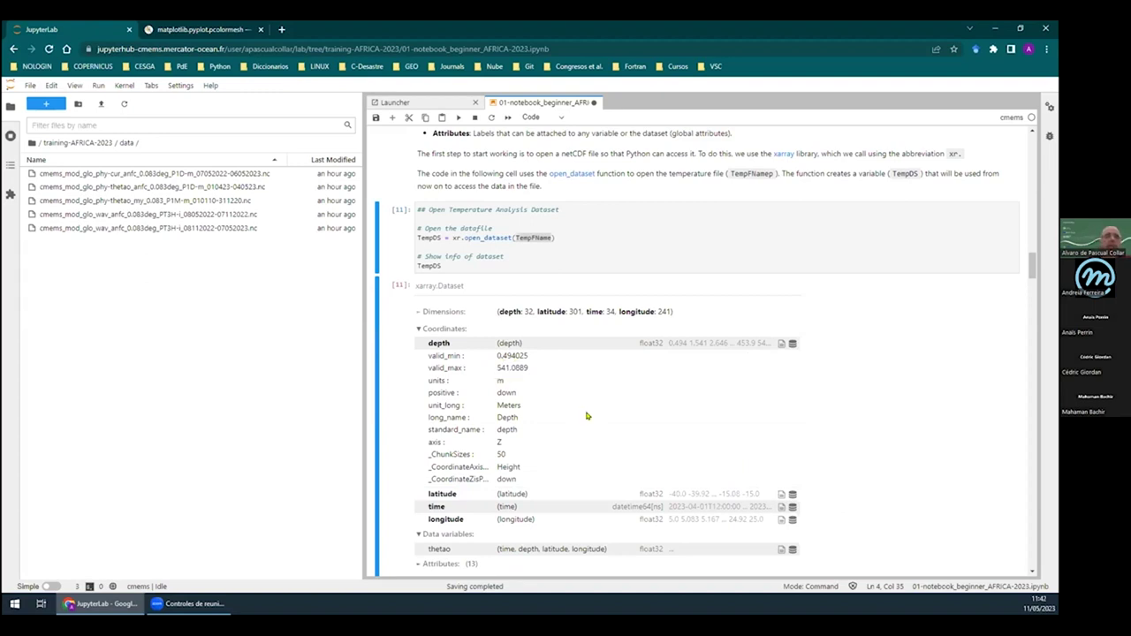
Rerun the Data Selection cell to extract Temp2Map at the new depth
scroll(611, 433, down, 15)
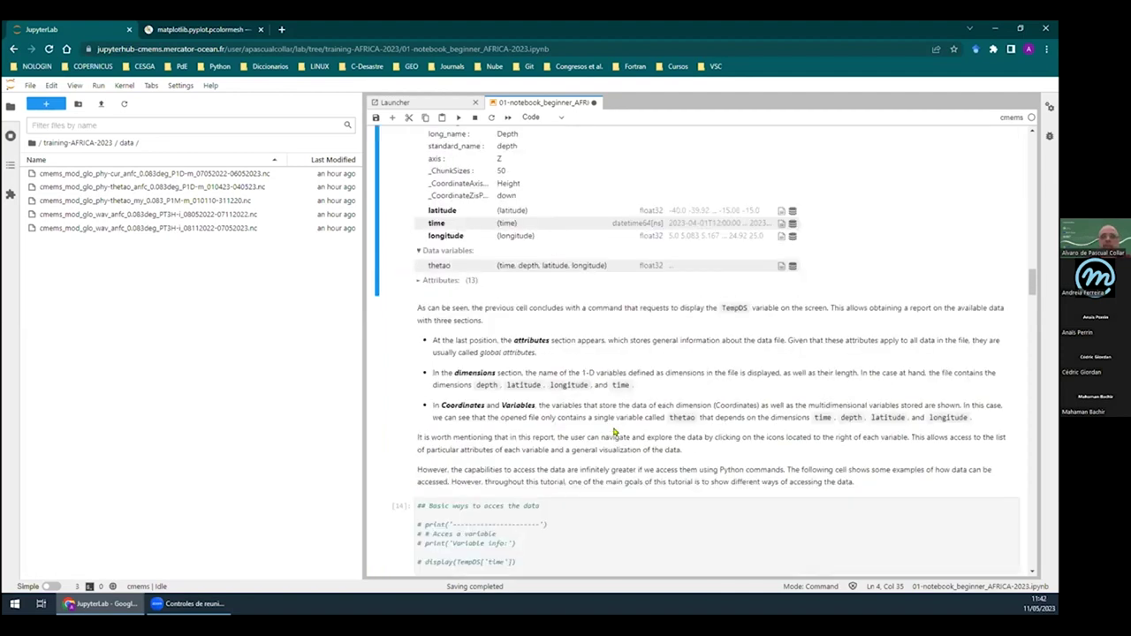
scroll(614, 431, down, 5)
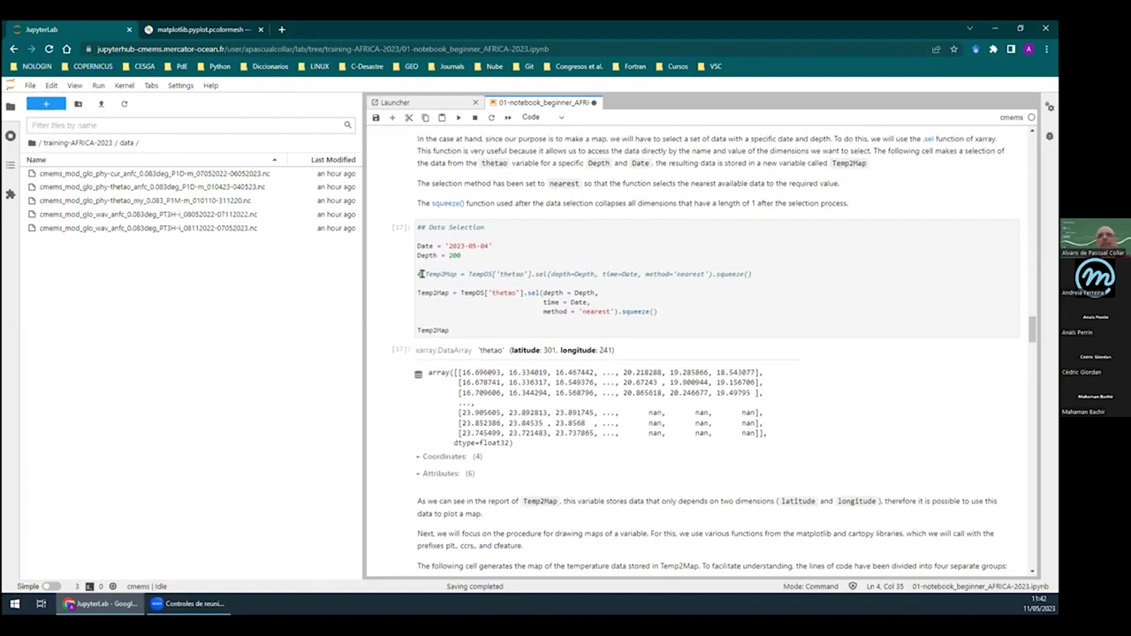
click(733, 293)
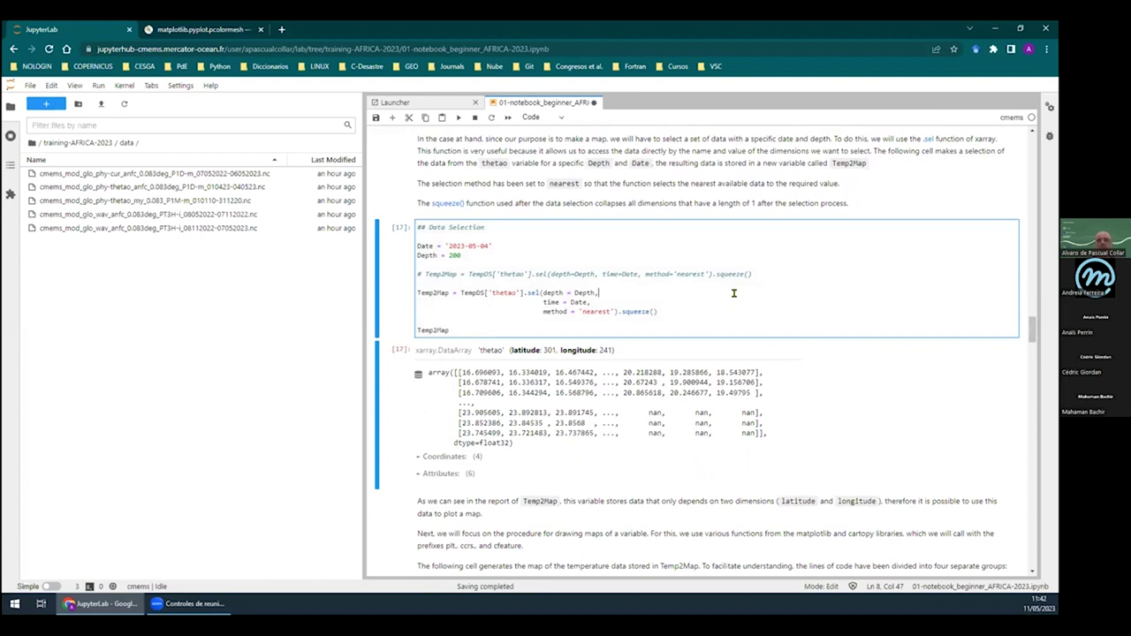
key(shift+Return)
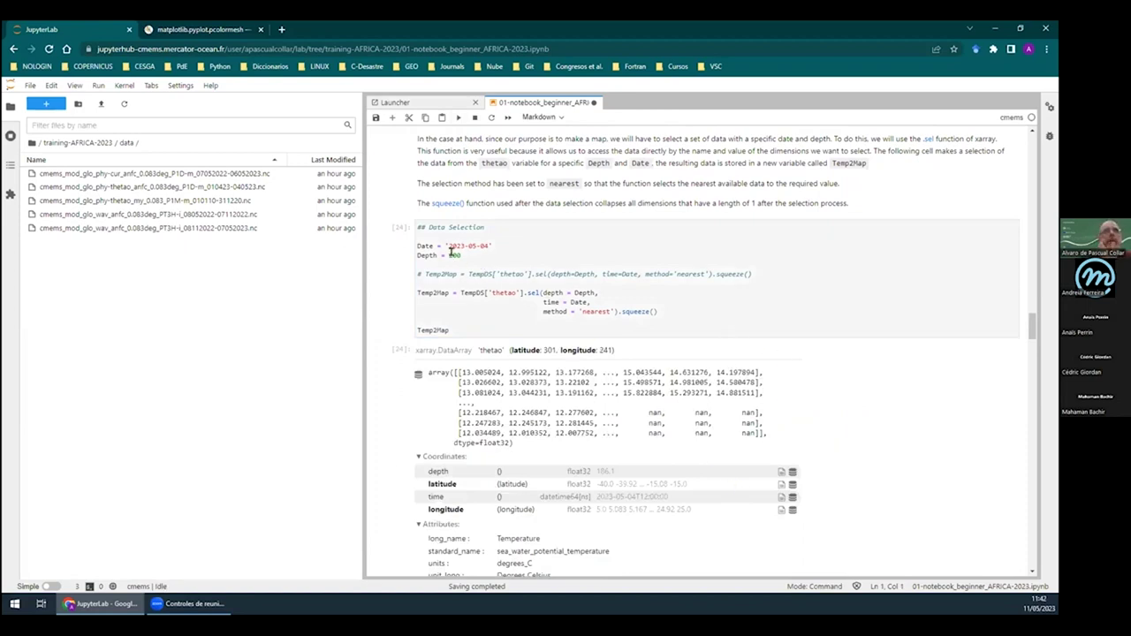
Display the depth coordinate's value in the Temp2Map report and highlight it for comparison with the requested Depth
drag(448, 254, 460, 254)
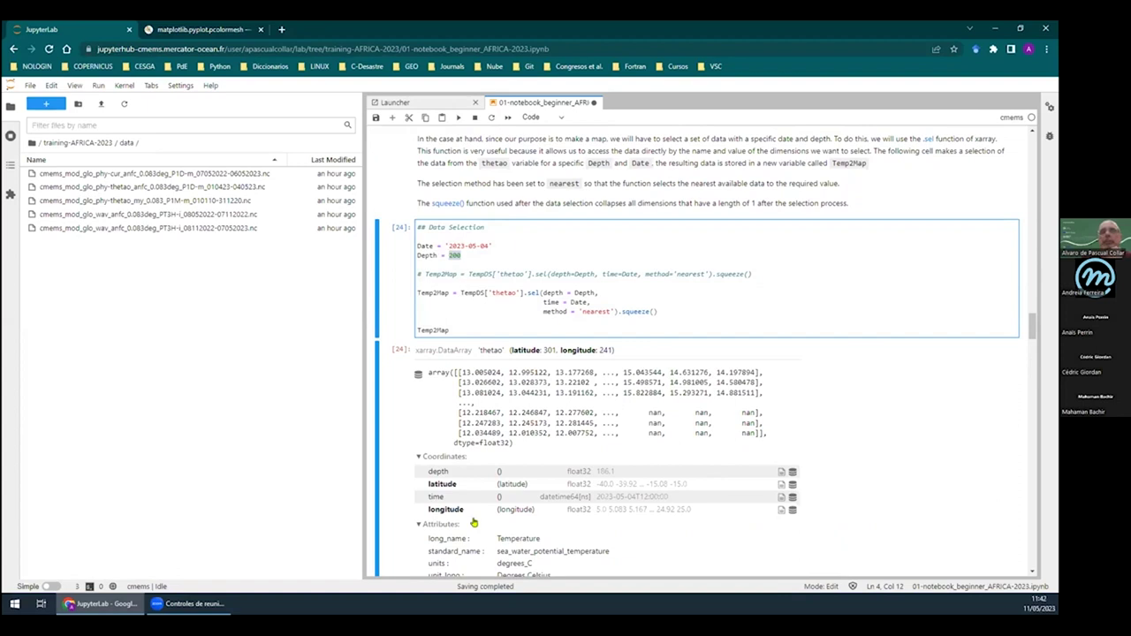
click(782, 474)
click(781, 473)
click(792, 473)
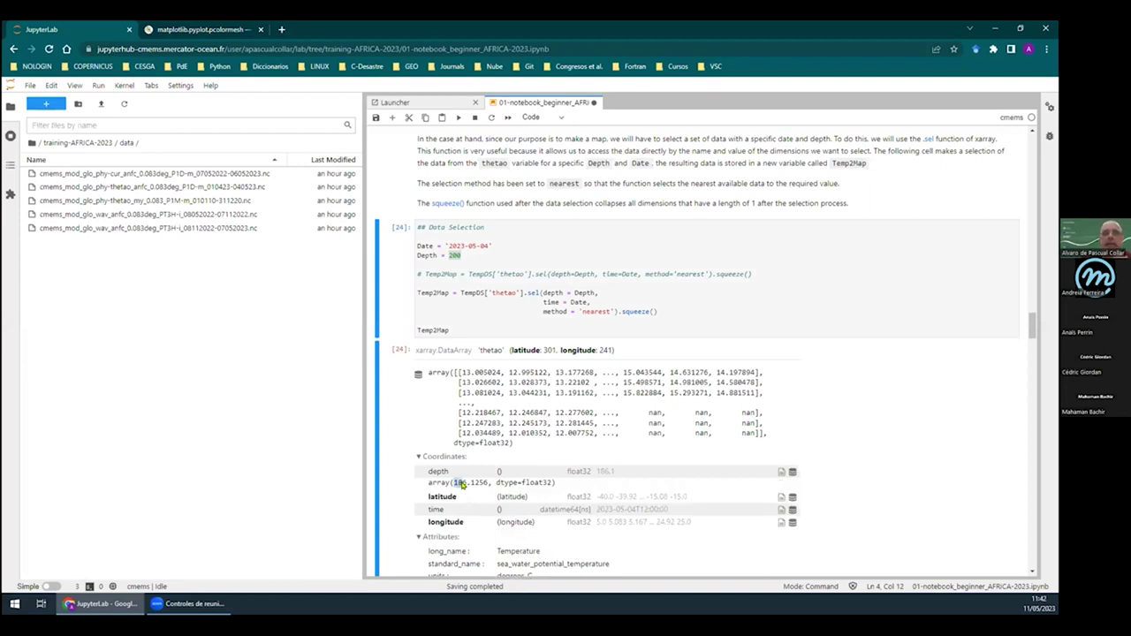
drag(473, 487, 489, 487)
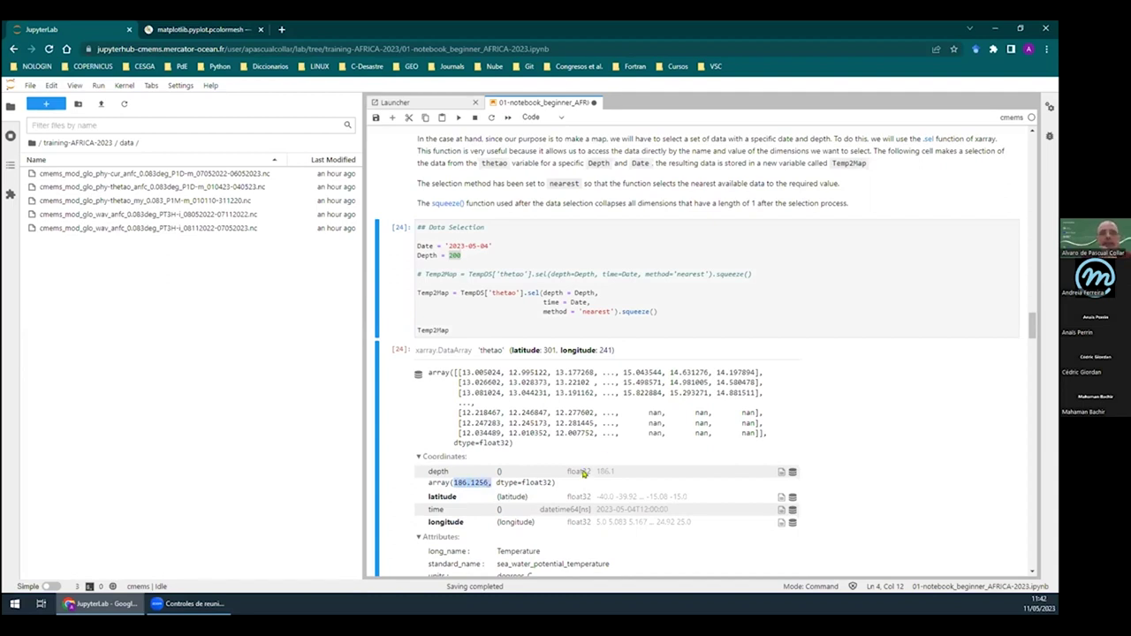
Display the full array of depth levels in the TempDS report and highlight the two levels closest to 200 m
scroll(659, 448, up, 15)
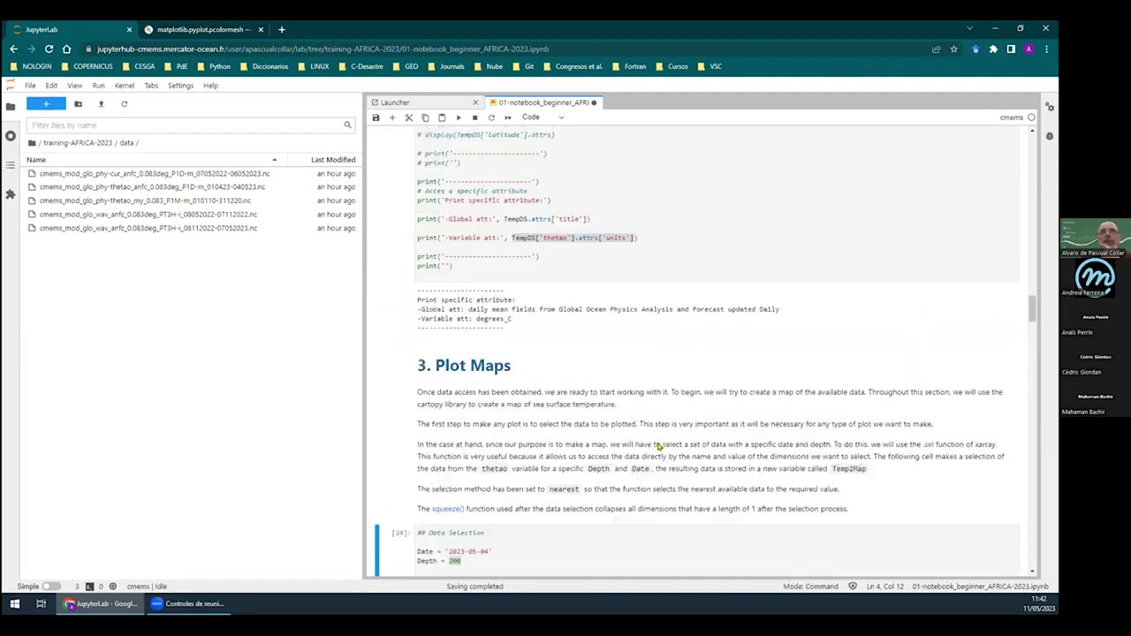
scroll(616, 433, up, 3)
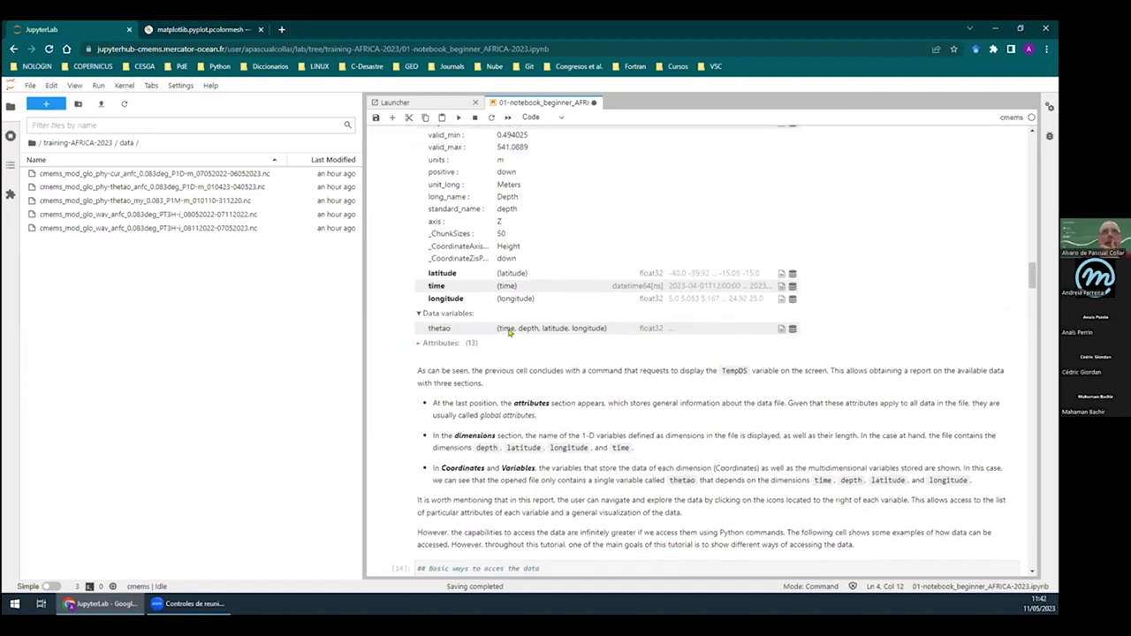
scroll(515, 323, up, 3)
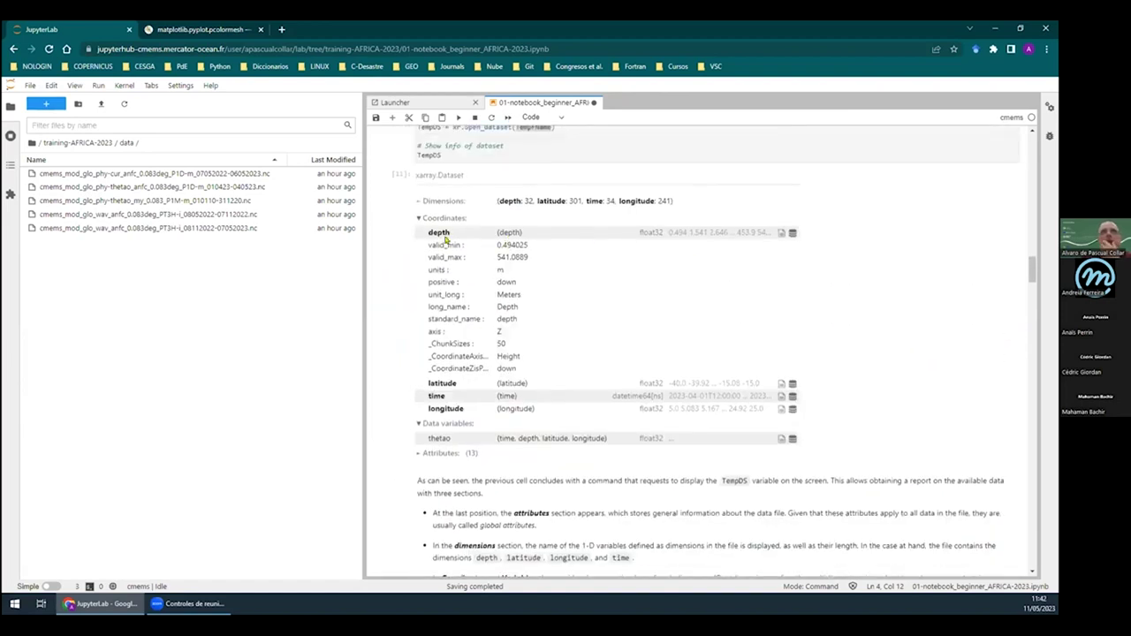
click(786, 233)
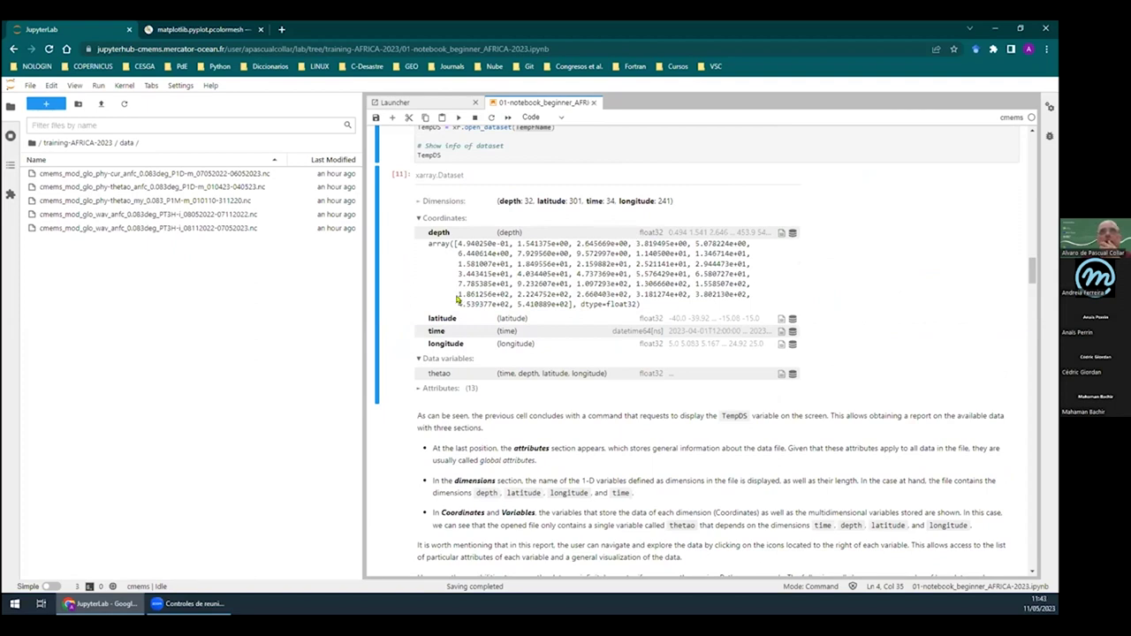
drag(459, 298, 473, 301)
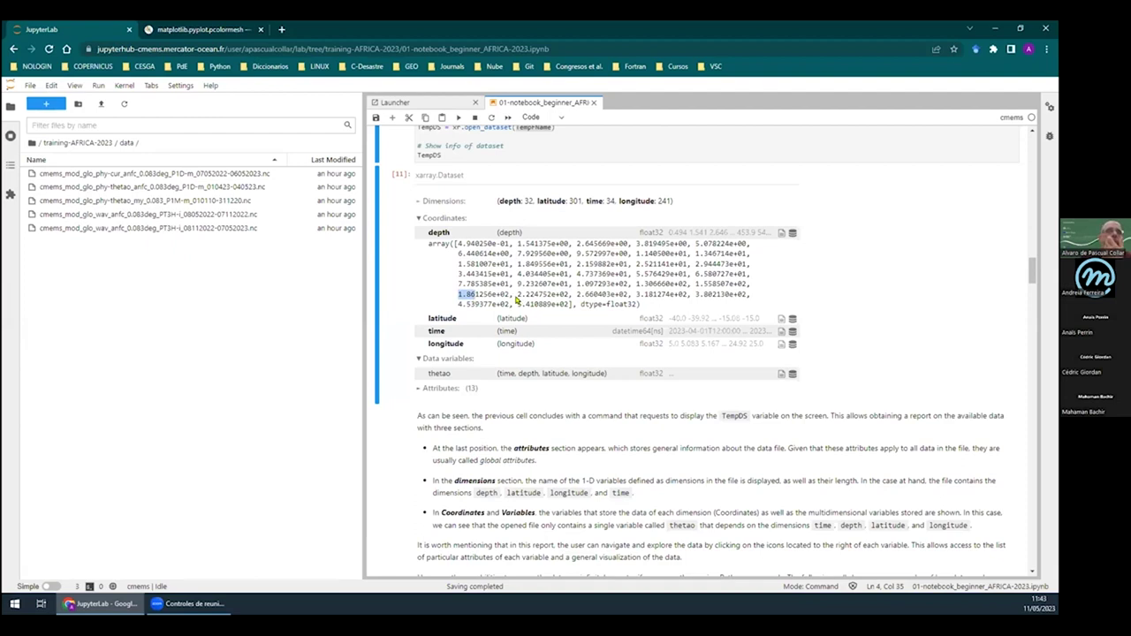
drag(516, 299, 531, 301)
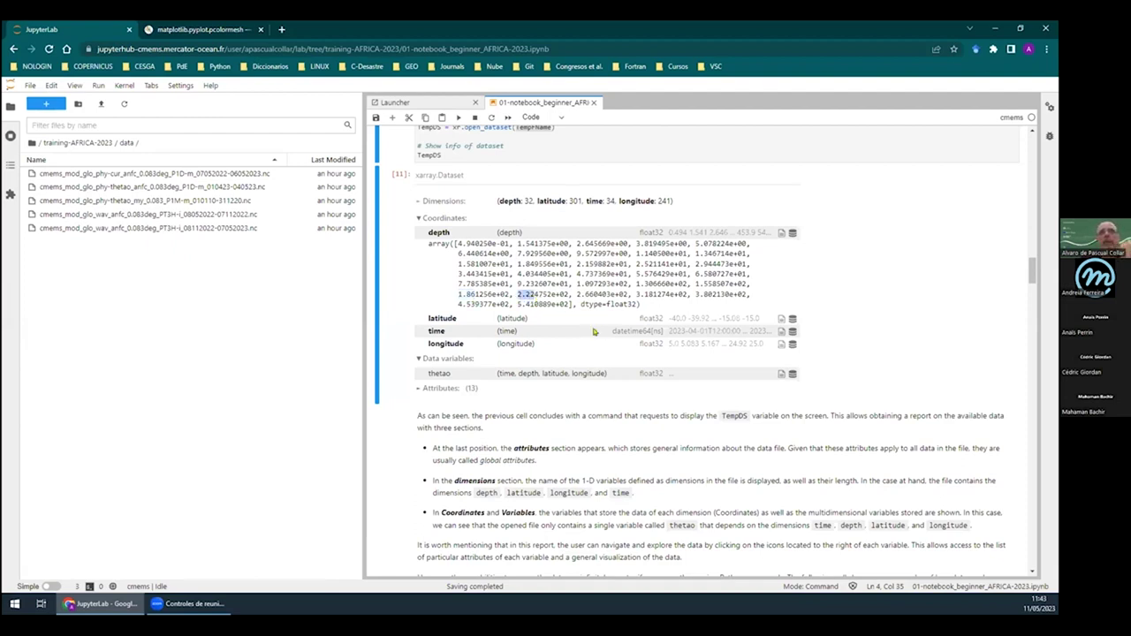
Review the Data Selection cell, highlighting the method = 'nearest' argument and the Depth value it applies to
scroll(605, 329, down, 15)
scroll(606, 329, down, 4)
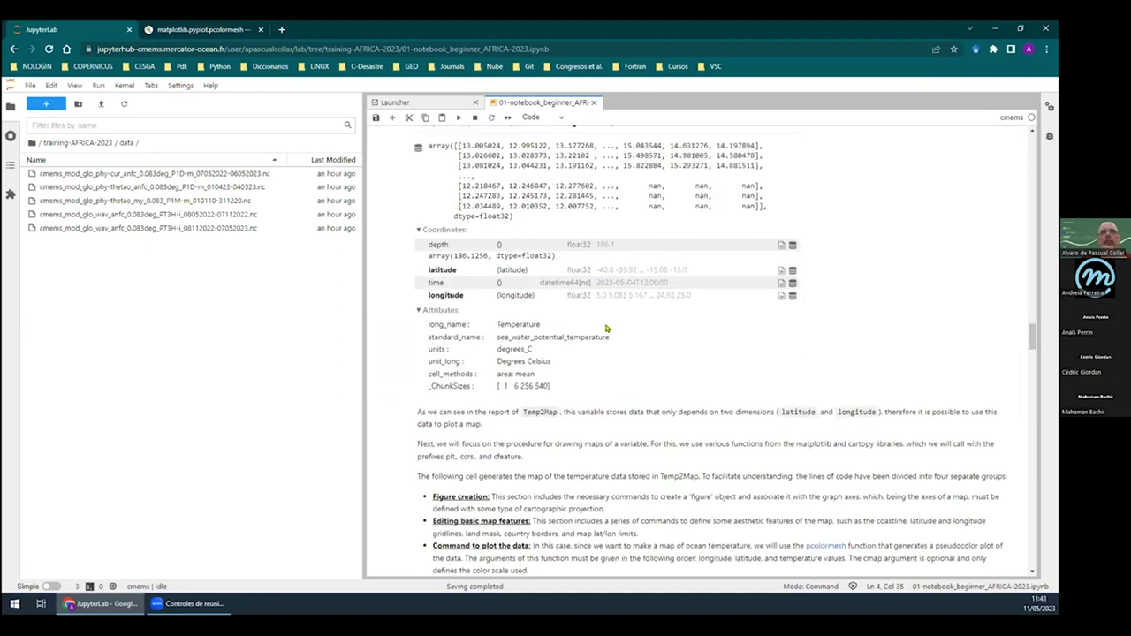
scroll(607, 330, up, 3)
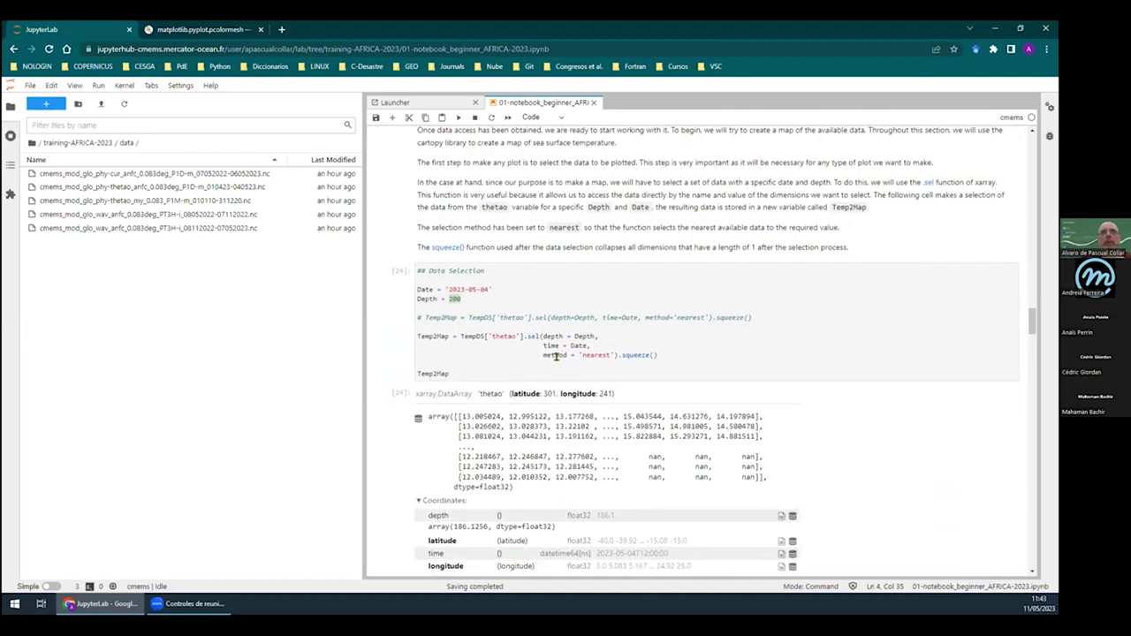
drag(543, 354, 614, 354)
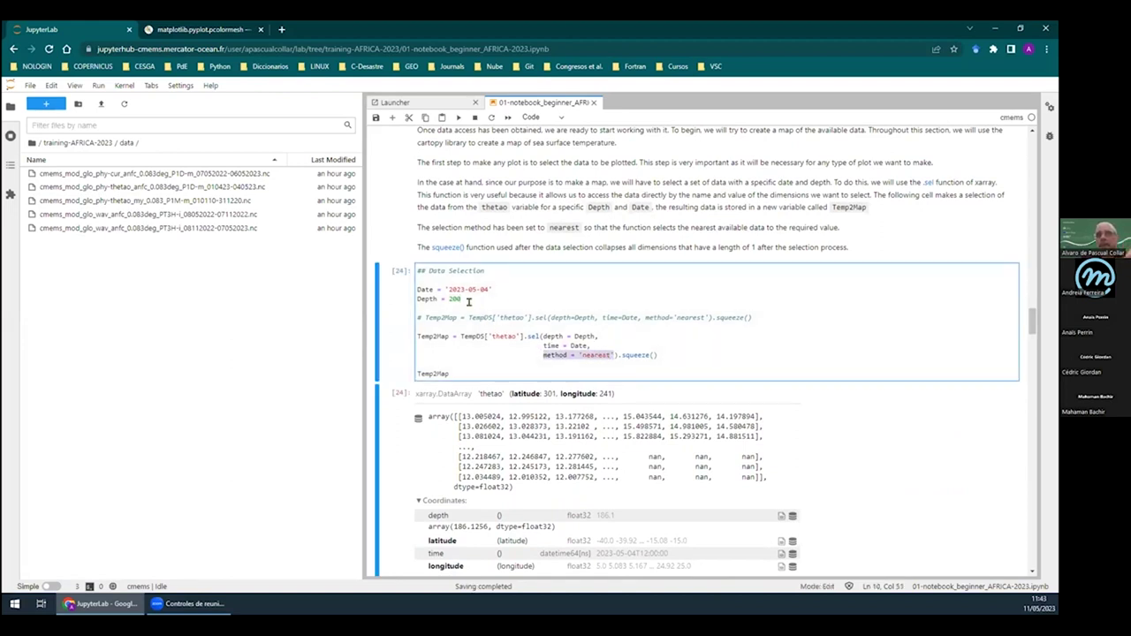
double_click(452, 299)
scroll(775, 354, down, 1)
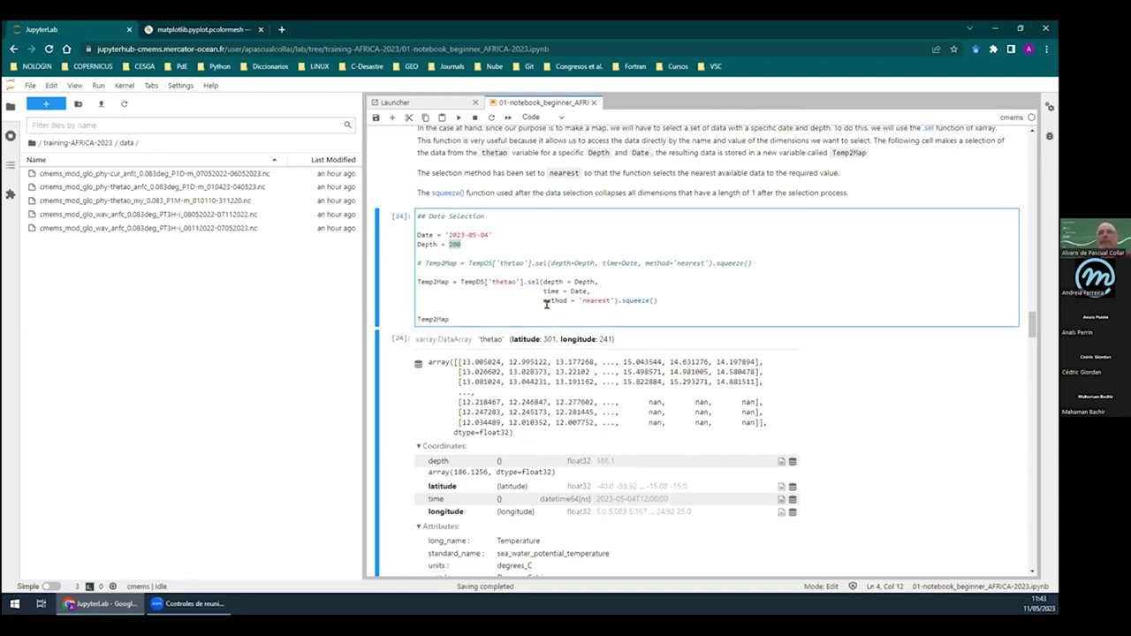
drag(539, 300, 609, 296)
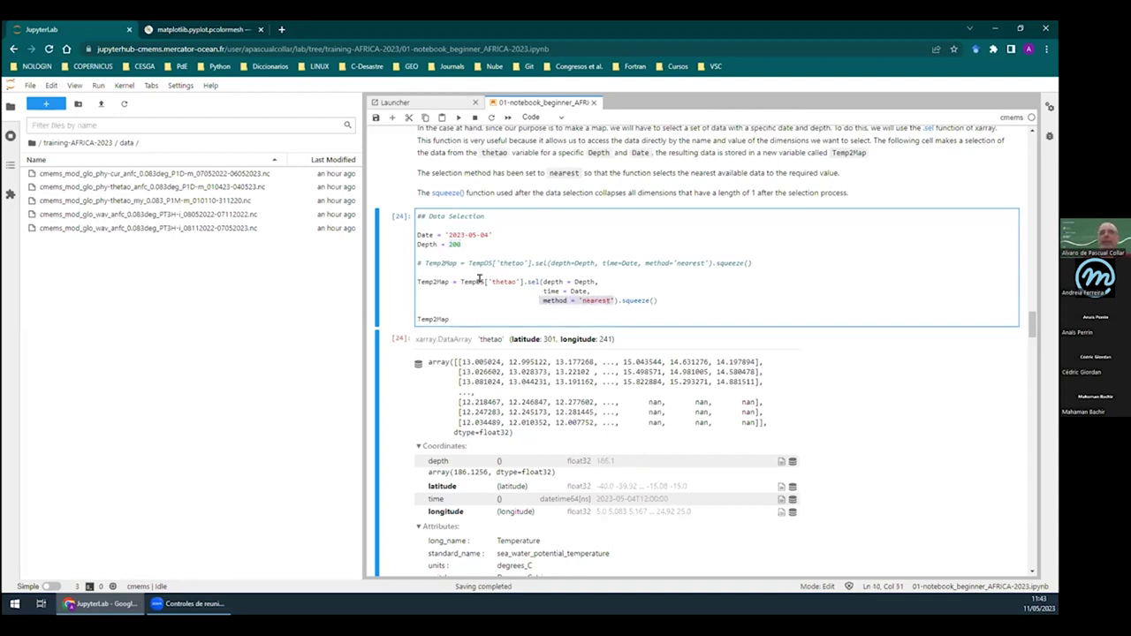
Set Depth to 2000 in the Data Selection cell and rerun it
click(468, 244)
text(0)
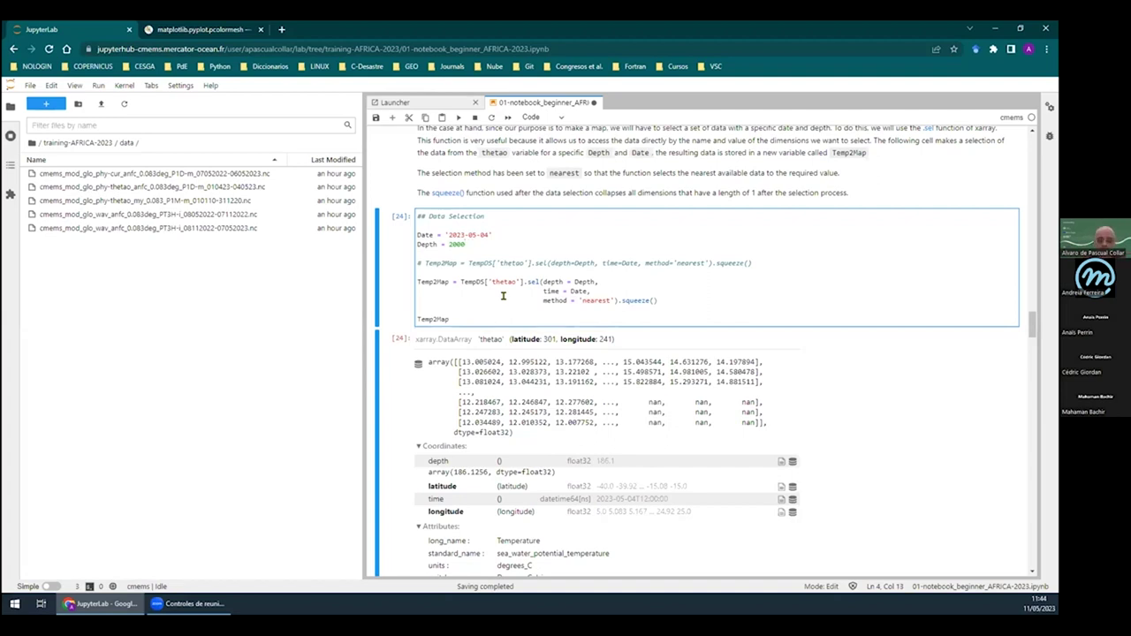
click(457, 118)
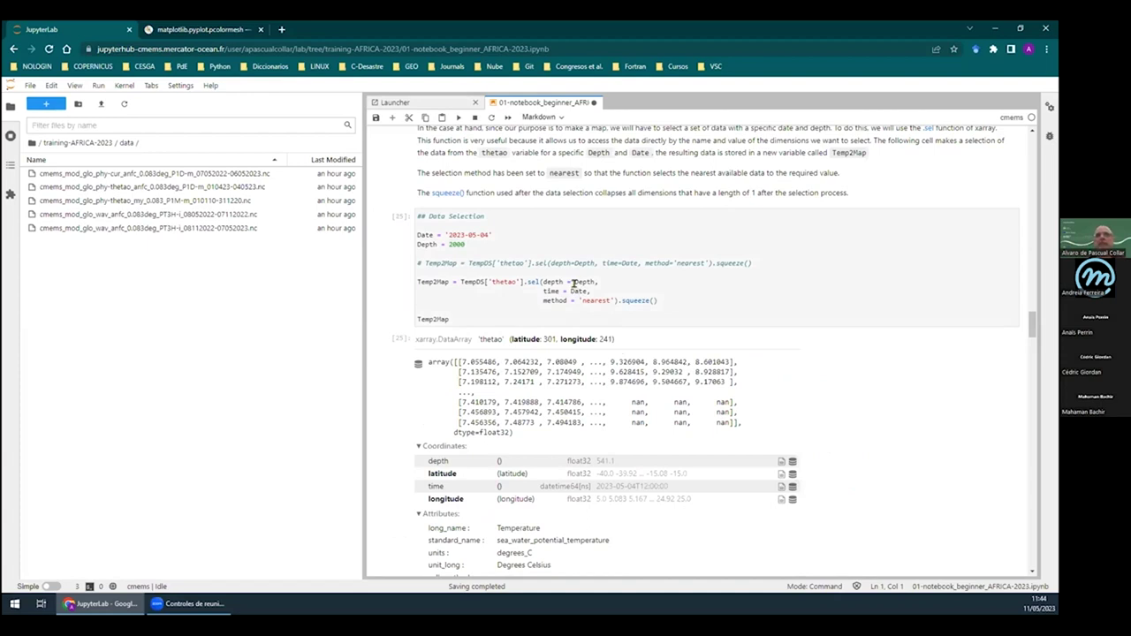
Highlight the requested Depth value and compare it with the depth coordinate in the Temp2Map report
drag(465, 244, 442, 243)
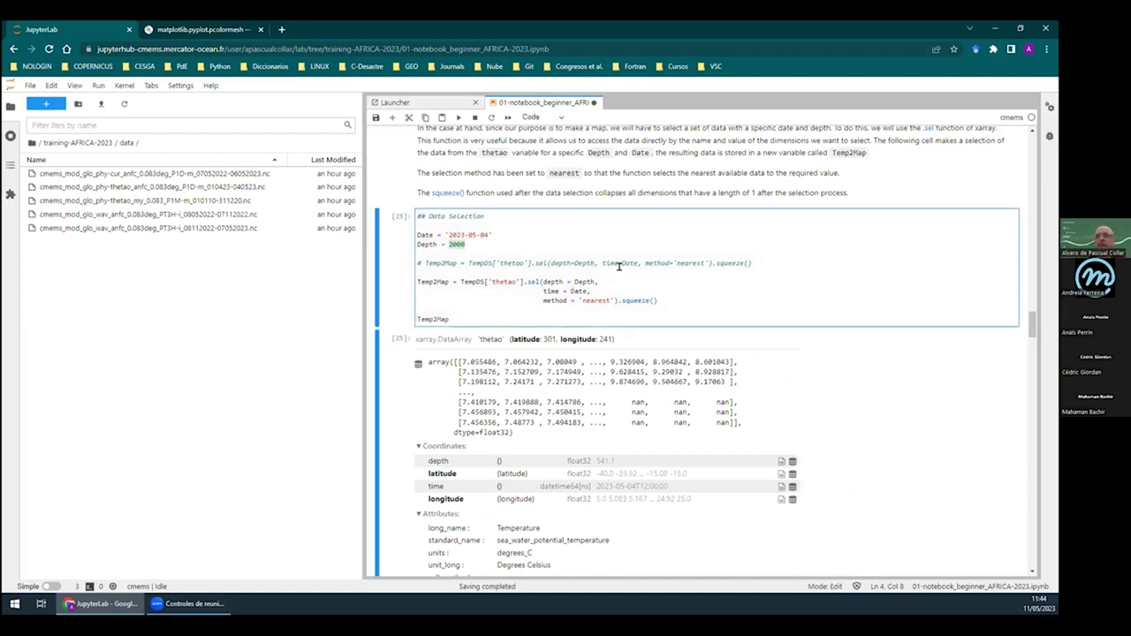
scroll(638, 277, down, 3)
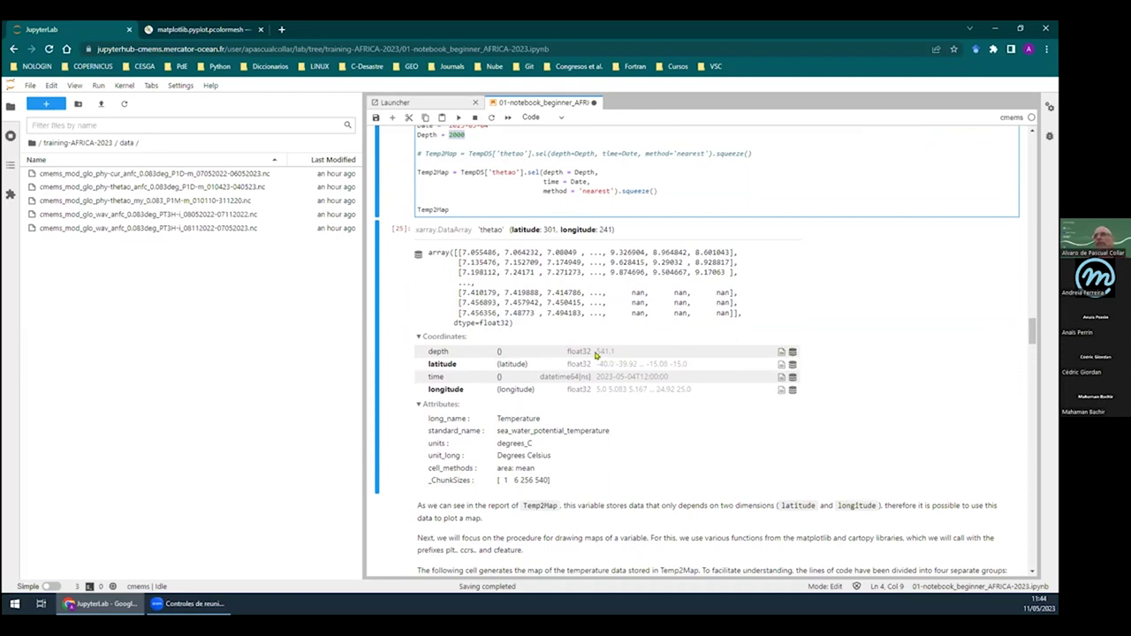
scroll(631, 376, up, 2)
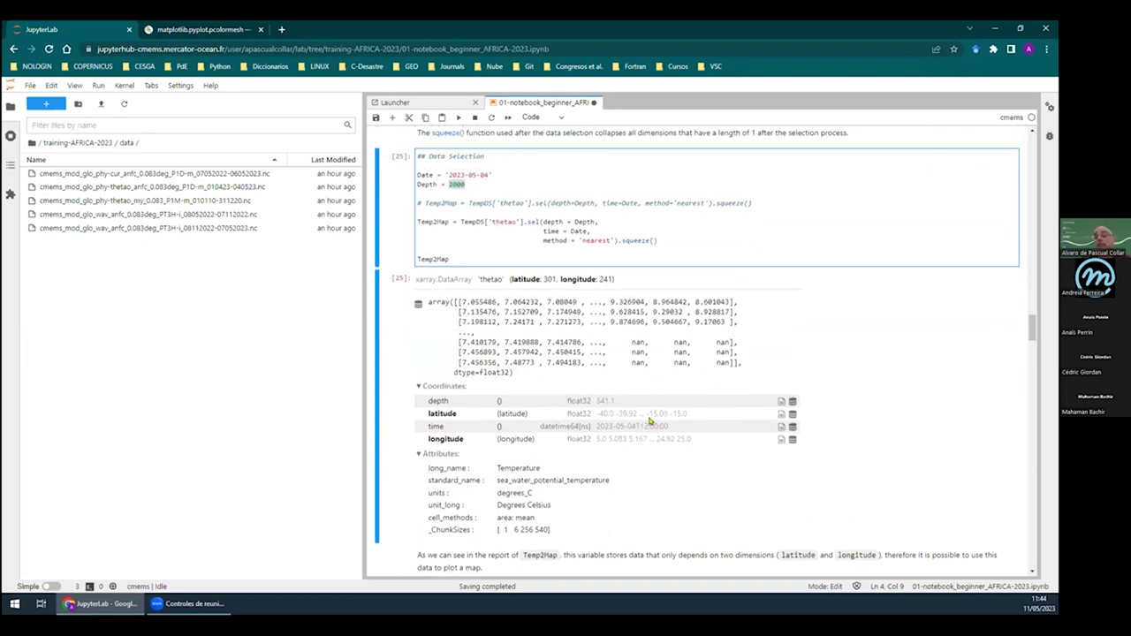
scroll(642, 429, up, 3)
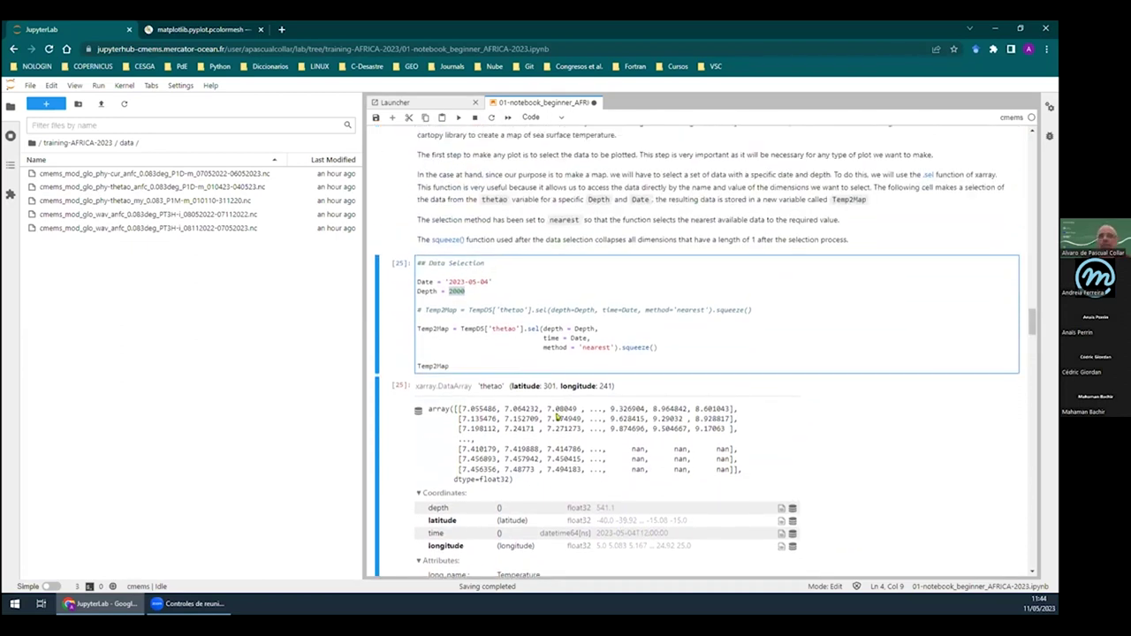
Set Depth to 200, rerun the Data Selection cell and highlight the multi-line command that extracts Temp2Map
click(463, 299)
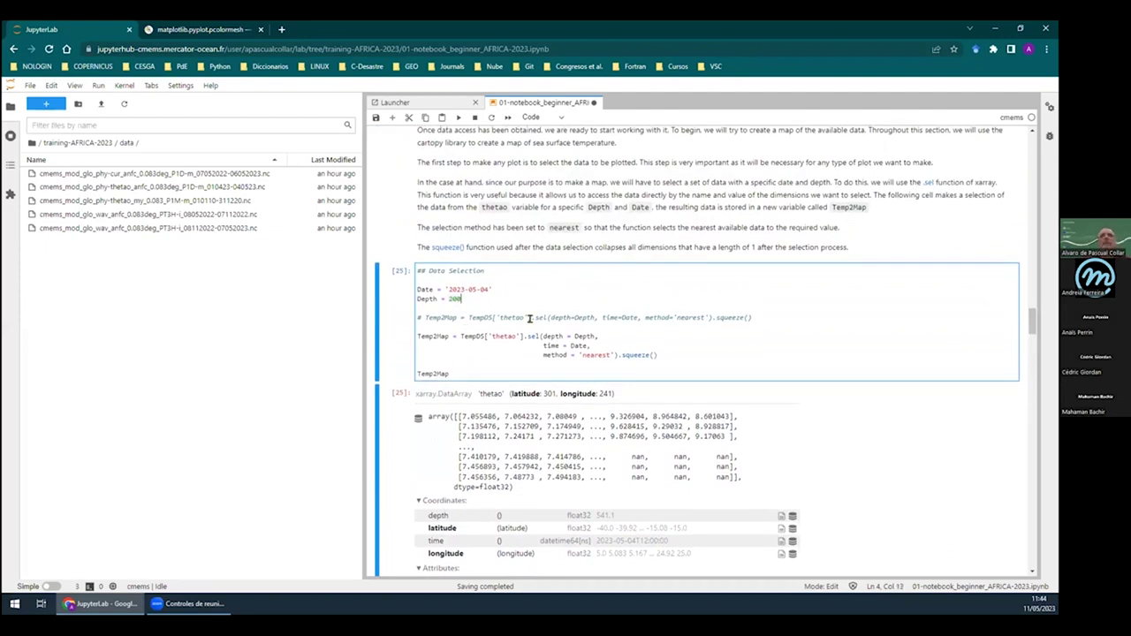
key(BackSpace)
click(457, 117)
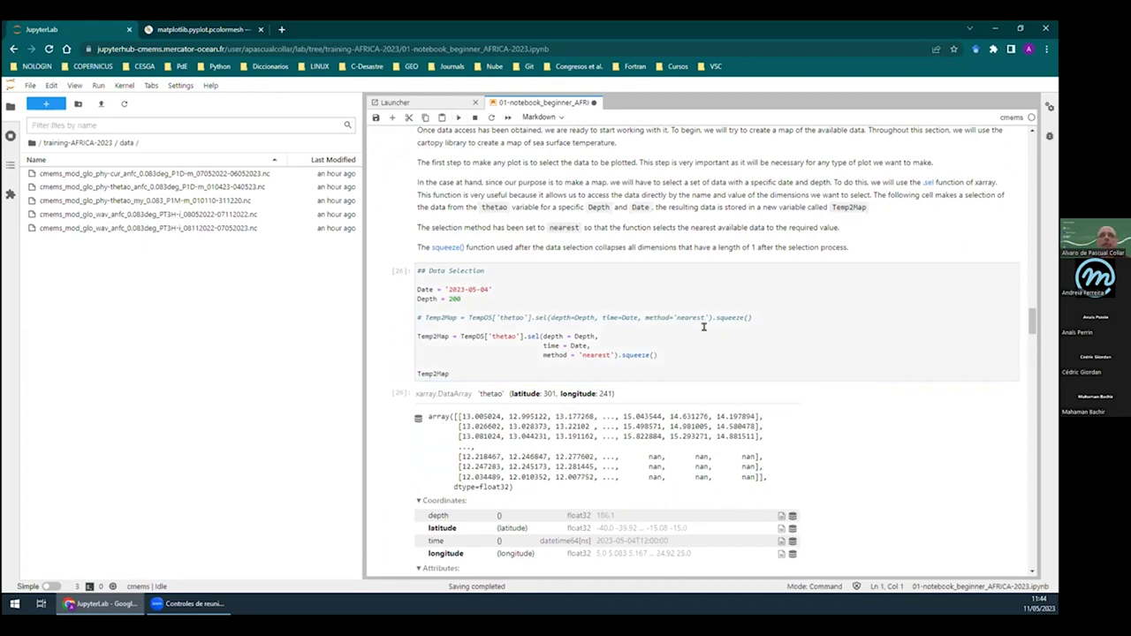
scroll(806, 334, down, 5)
scroll(804, 338, up, 5)
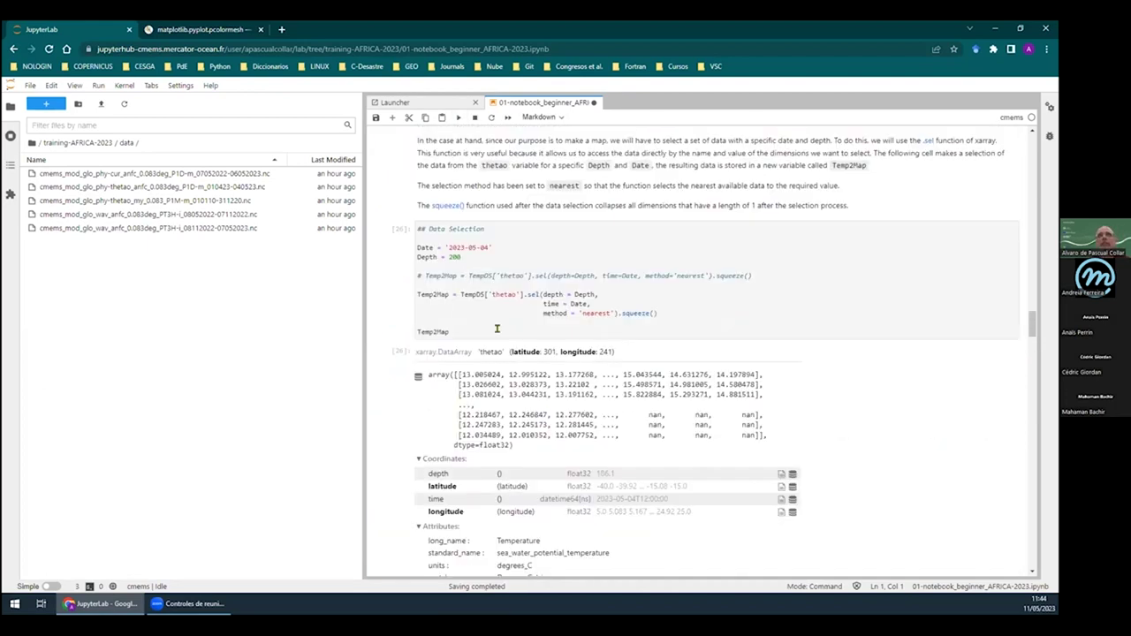
drag(670, 353, 407, 329)
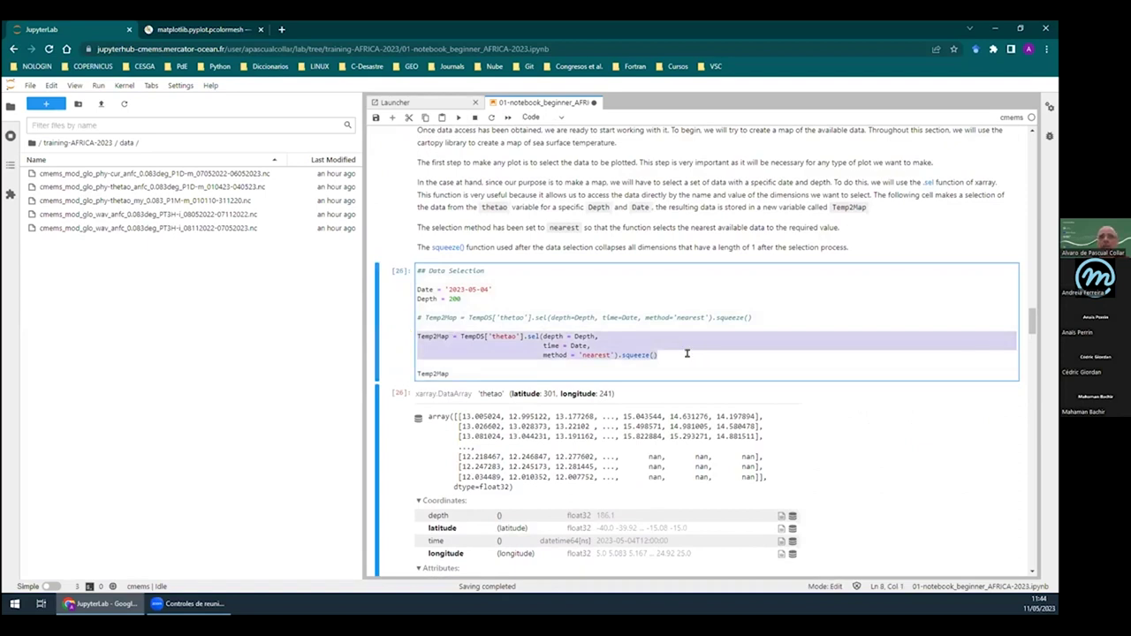
Rerun the Plot Map cell to redraw the temperature map with the data selected at the 200 m depth
scroll(691, 353, down, 7)
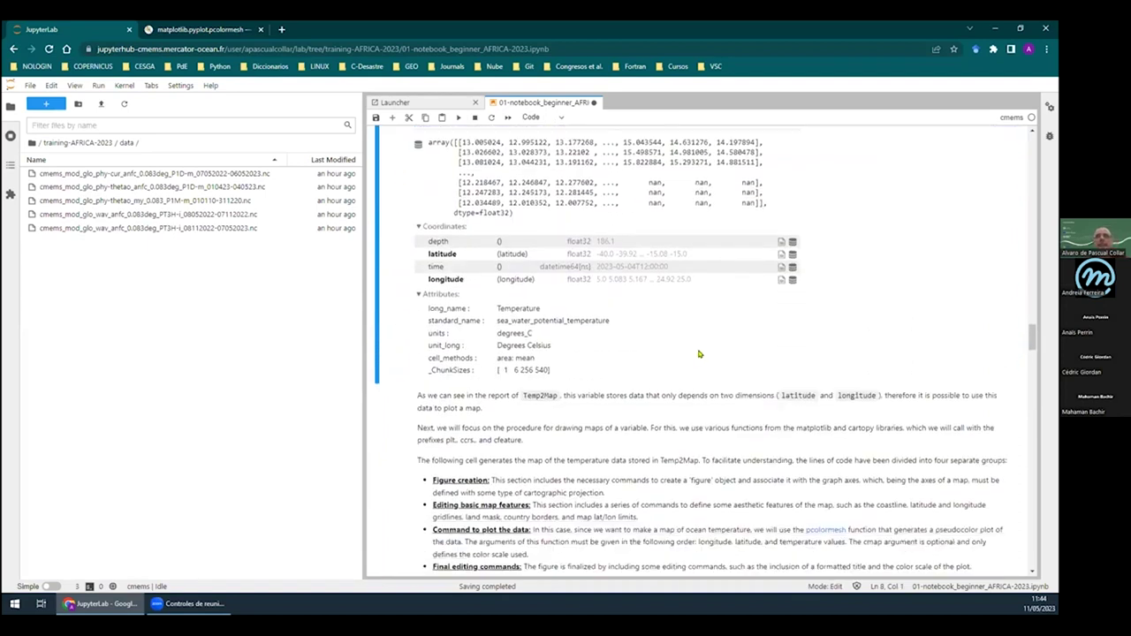
scroll(697, 348, down, 6)
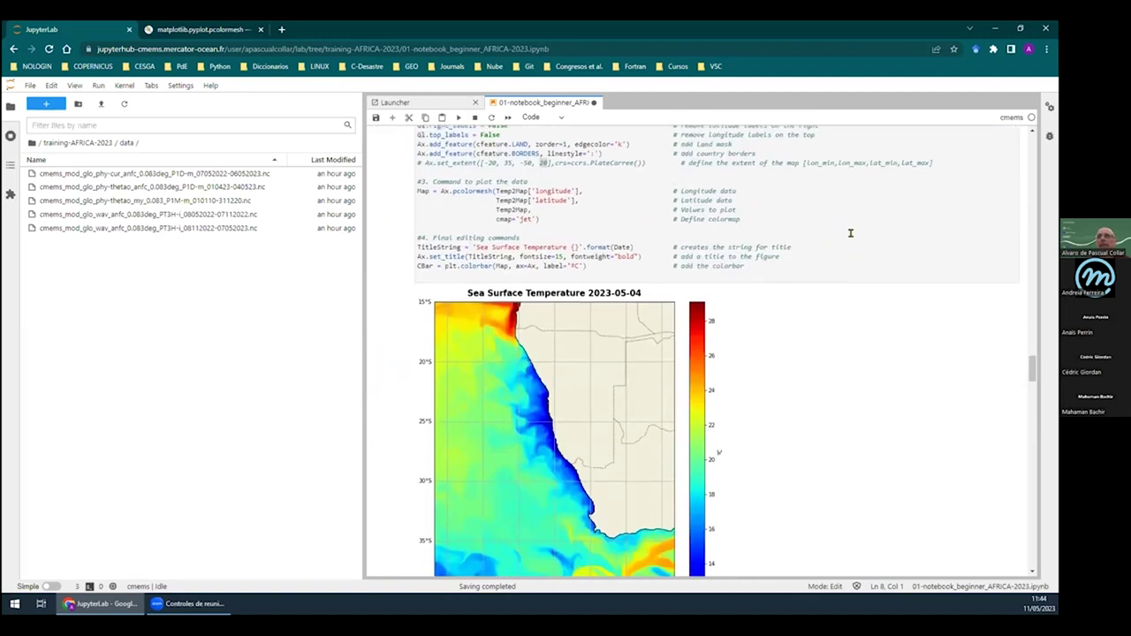
click(458, 117)
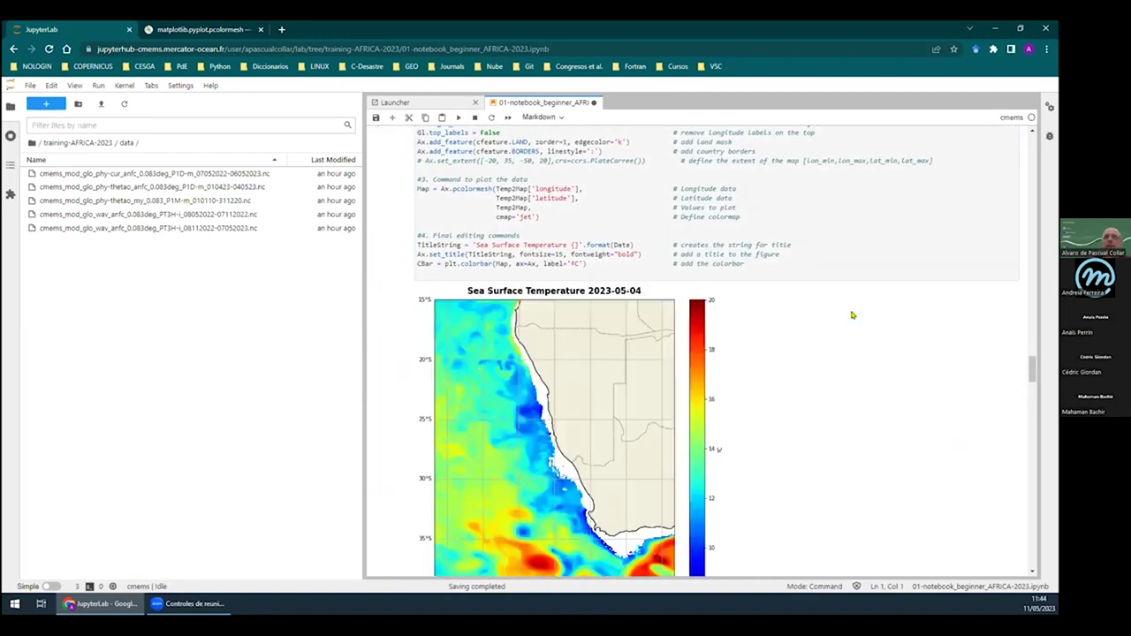
scroll(840, 351, down, 2)
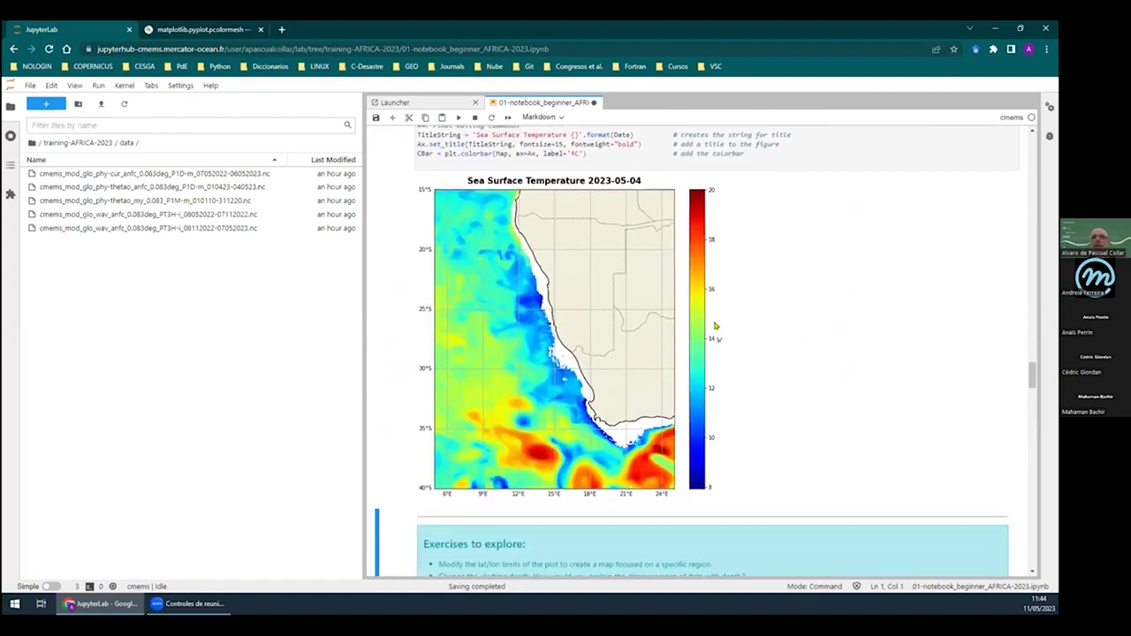
Open the matplotlib colormap documentation linked in the exercises and browse the sequential, diverging and miscellaneous color scales
scroll(716, 324, down, 2)
scroll(674, 411, up, 1)
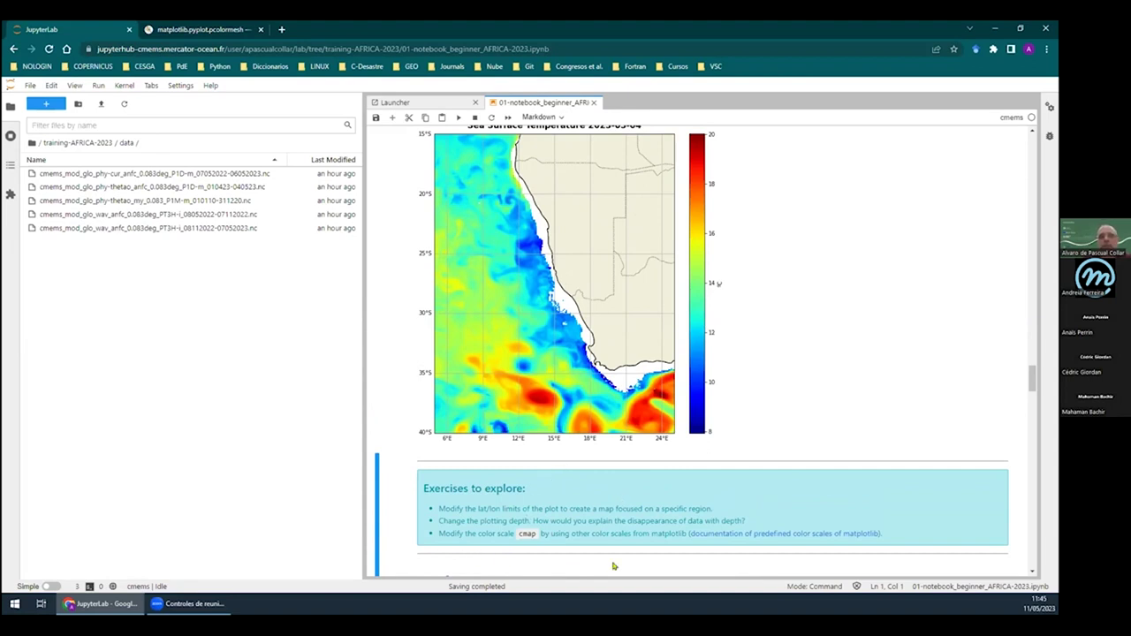
scroll(682, 467, down, 1)
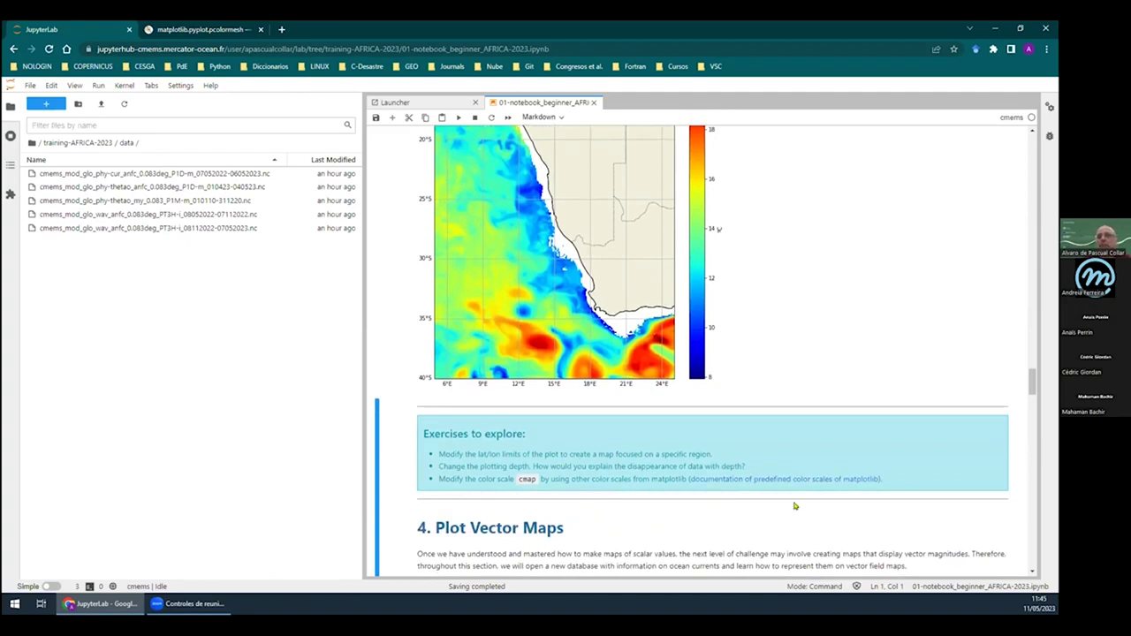
click(771, 483)
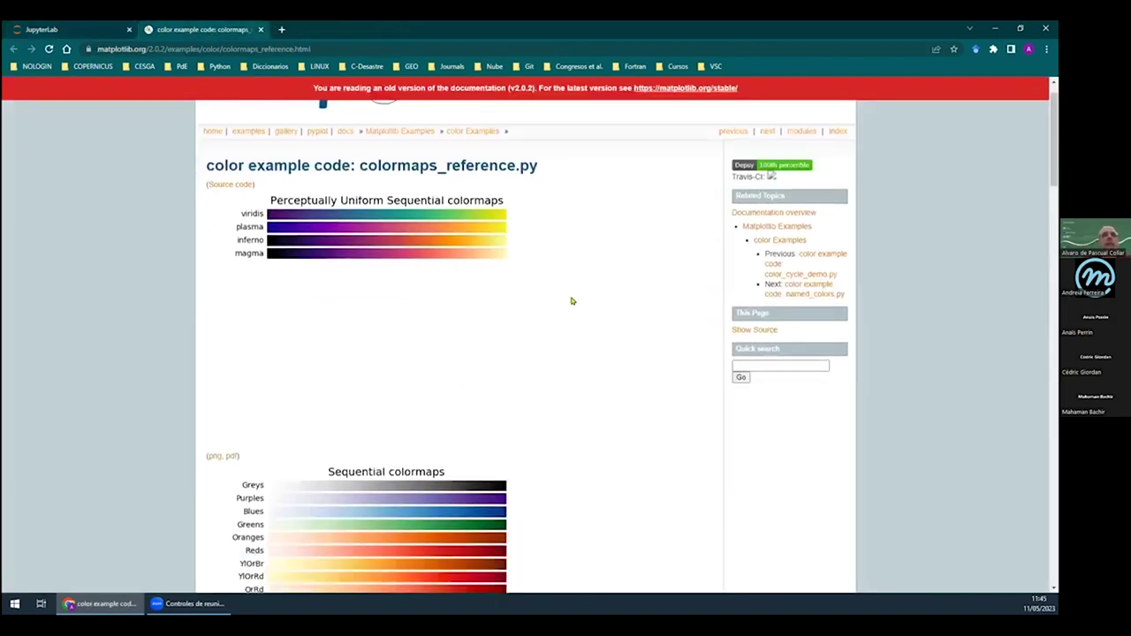
scroll(565, 303, down, 3)
scroll(561, 304, down, 3)
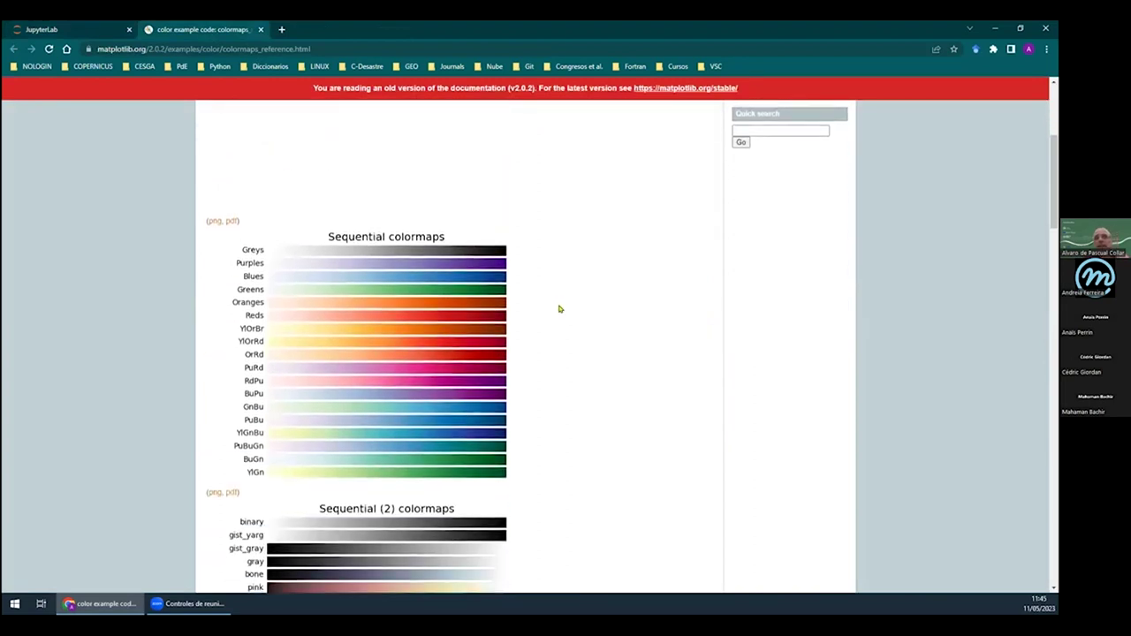
scroll(560, 309, down, 5)
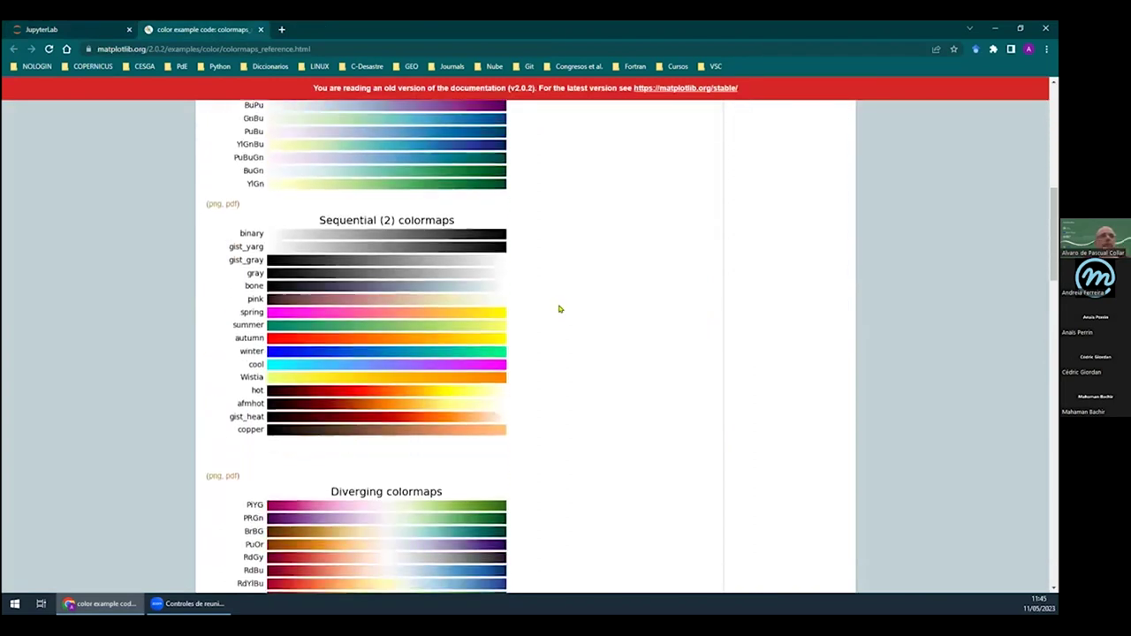
scroll(559, 309, down, 6)
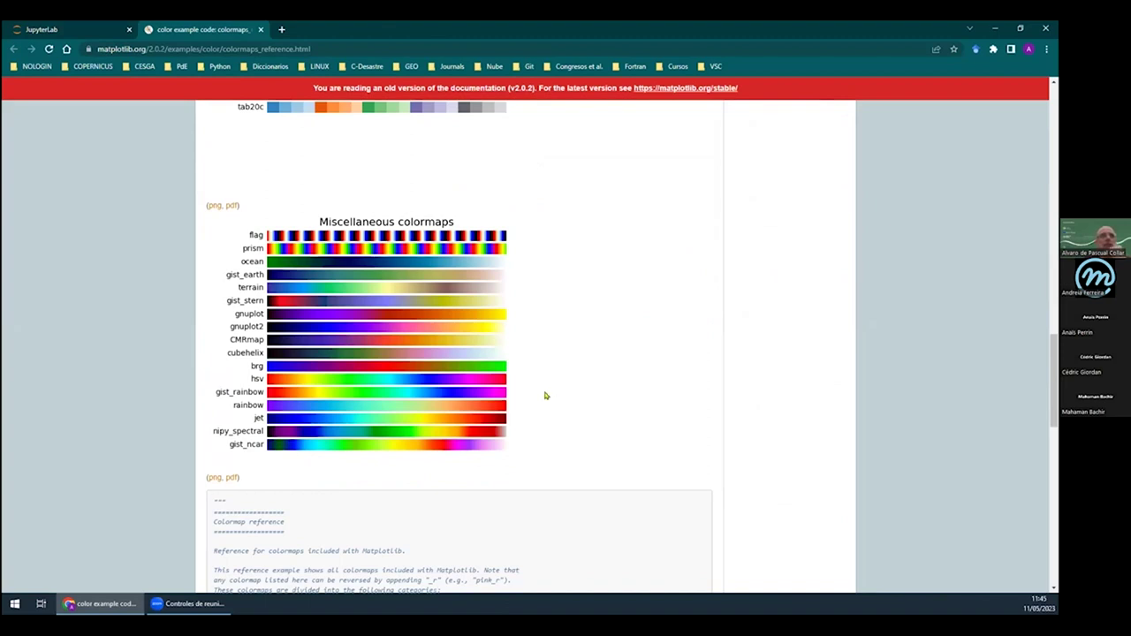
scroll(543, 395, up, 1)
scroll(544, 395, up, 7)
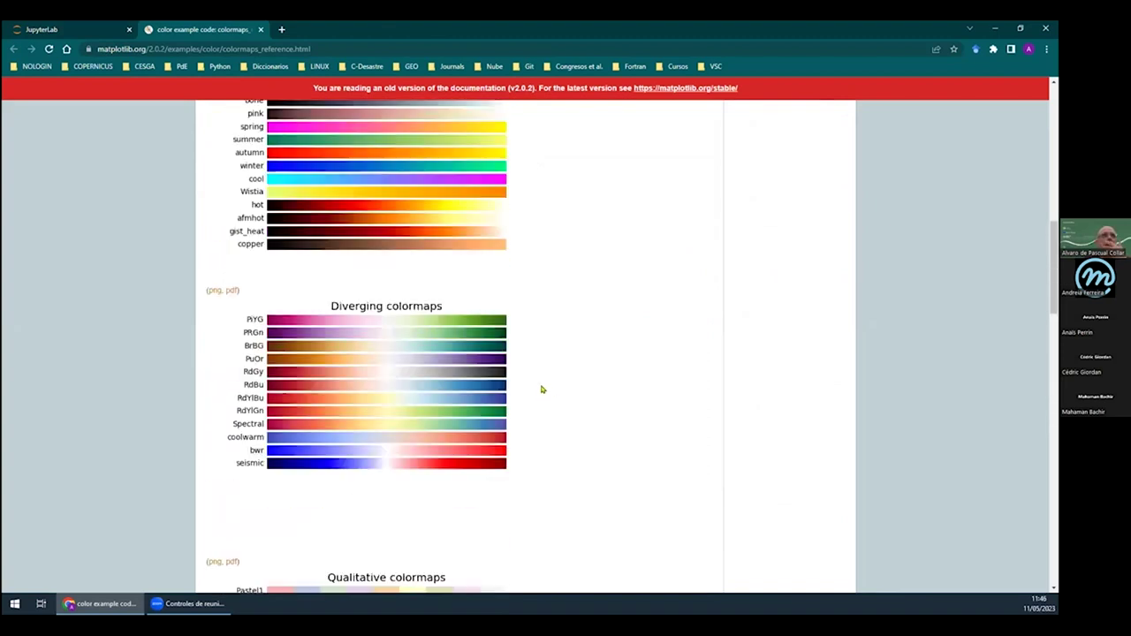
scroll(542, 387, up, 1)
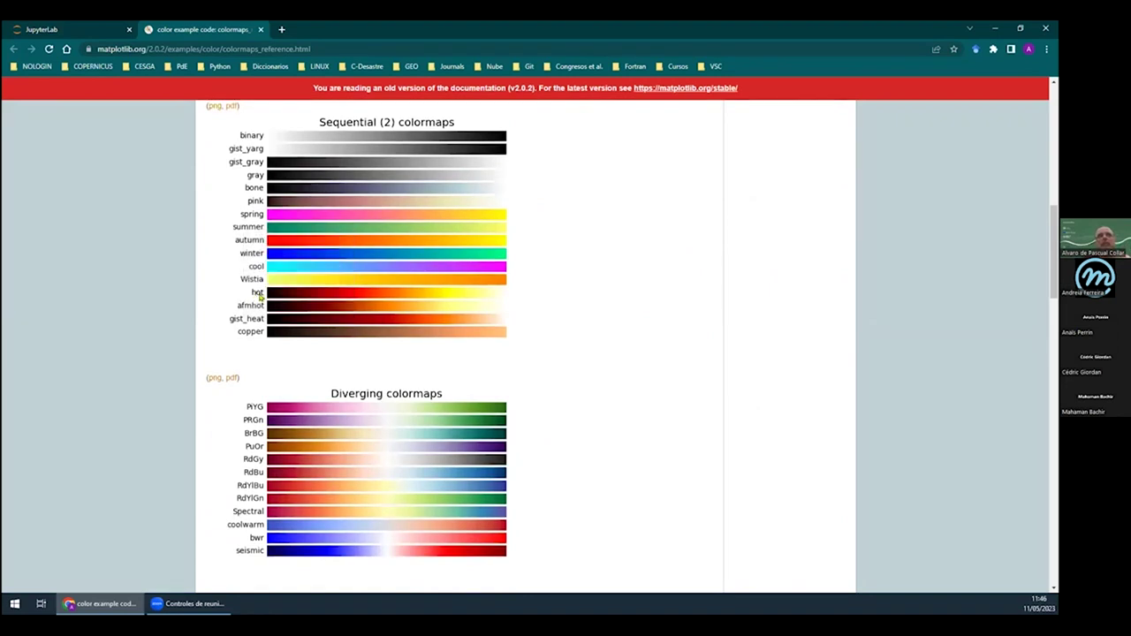
Back in the JupyterLab notebook, set the pcolormesh cmap argument to 'hot' and rerun the Plot Map cell
click(60, 27)
scroll(639, 315, up, 10)
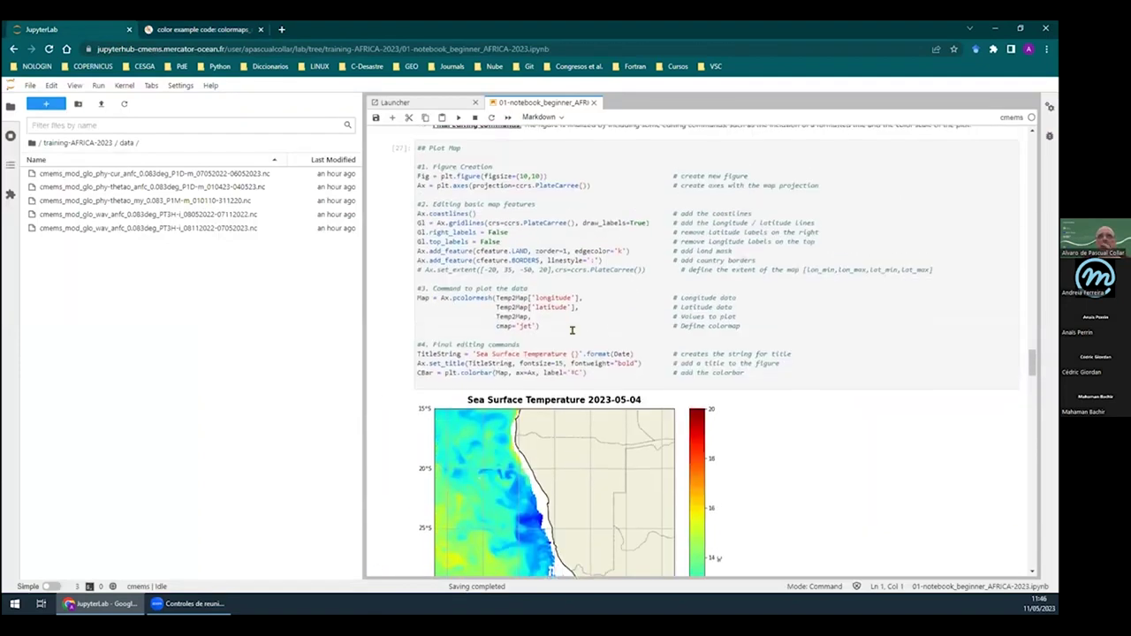
click(527, 323)
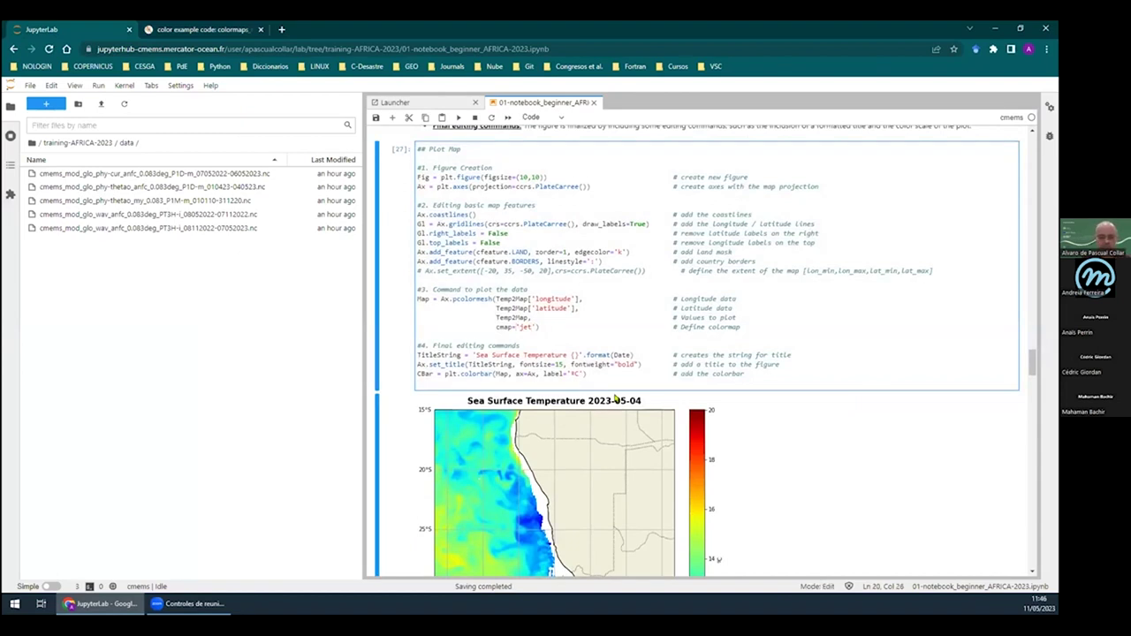
text(')
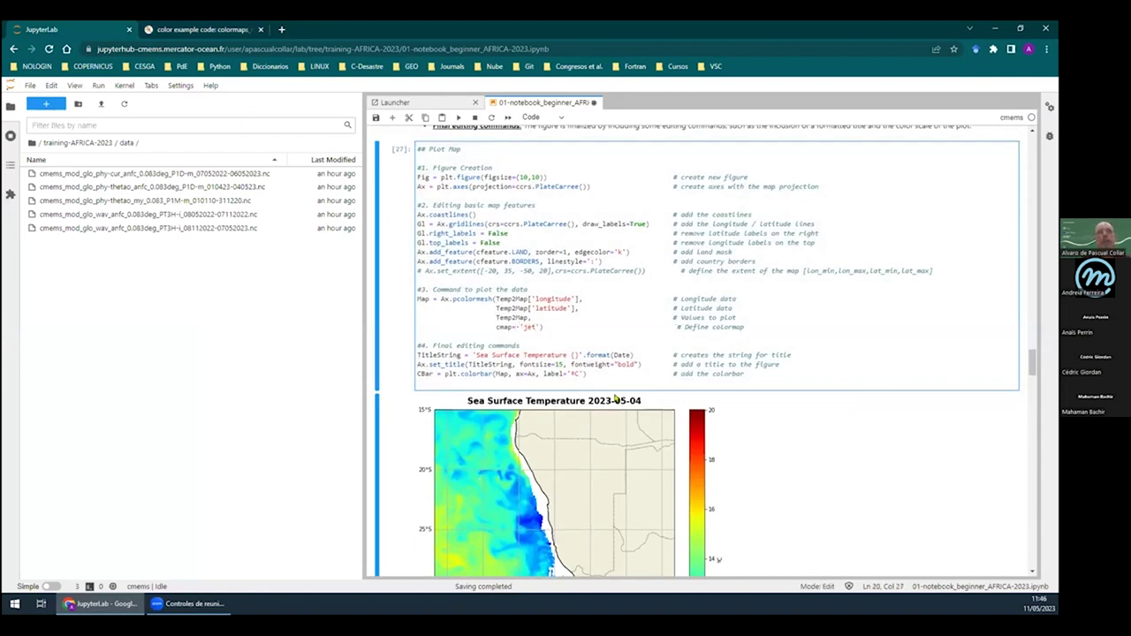
key(BackSpace)
key(BackSpace)
key(BackSpace)
key(BackSpace)
text(hot)
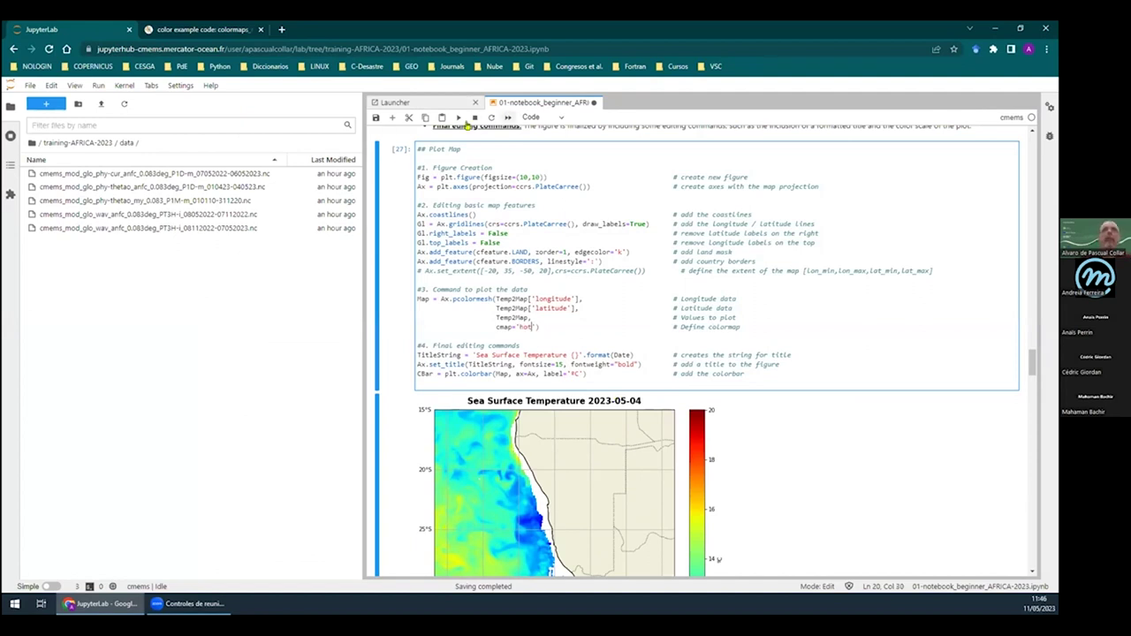
click(457, 117)
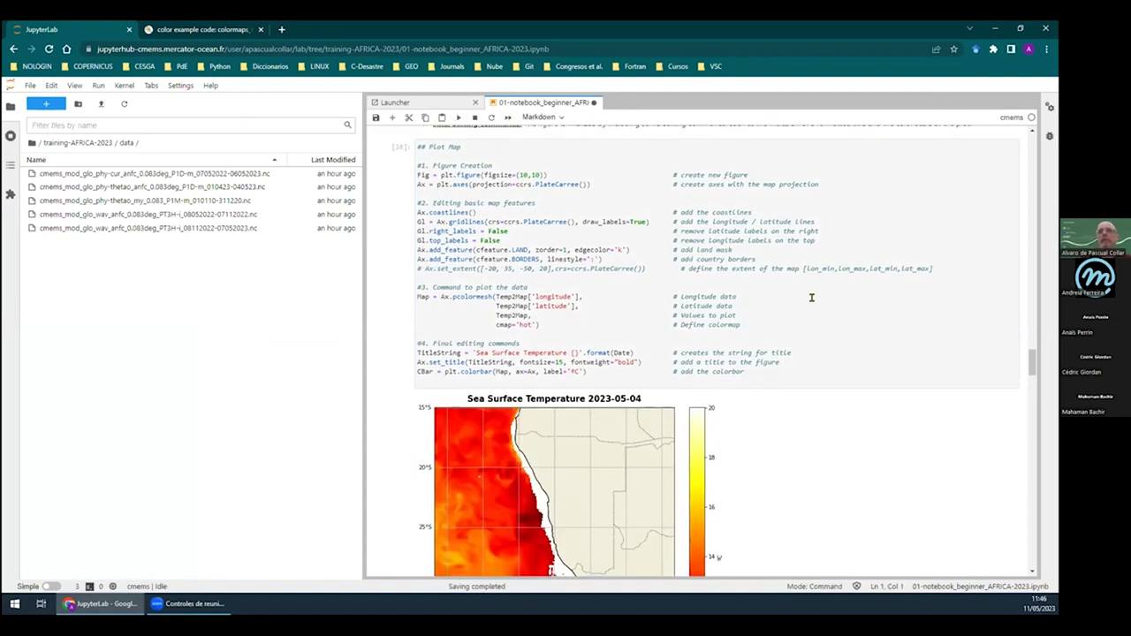
scroll(799, 265, down, 5)
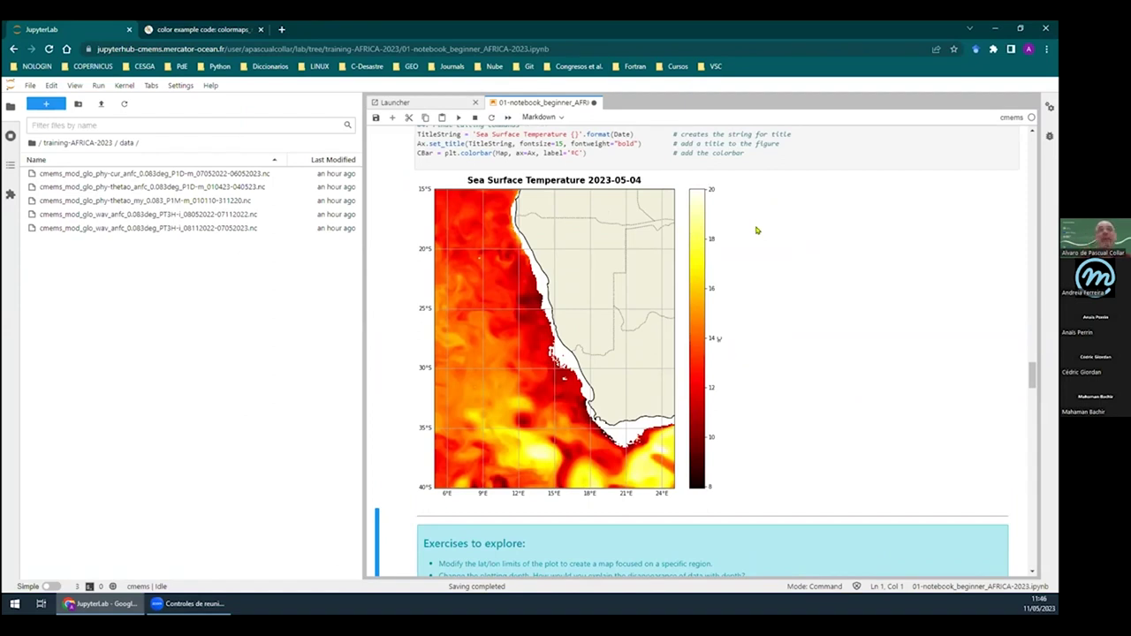
Set Depth to 0 in the Data Selection cell and rerun it to extract the surface temperature
scroll(651, 228, up, 3)
scroll(649, 236, up, 10)
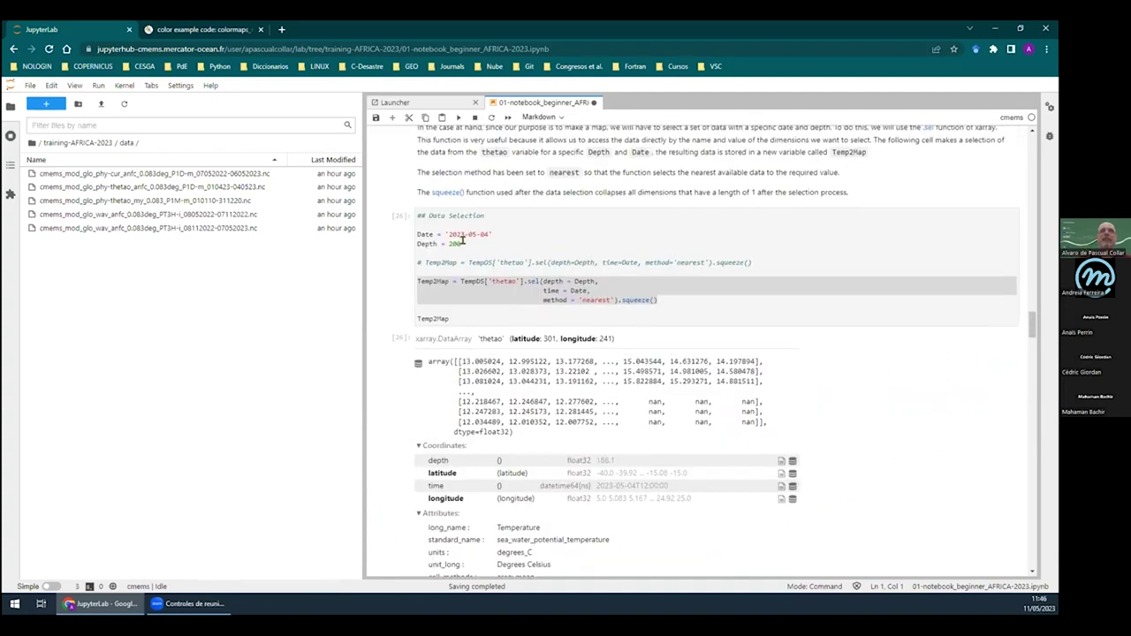
click(483, 251)
key(BackSpace)
key(BackSpace)
key(BackSpace)
text(0)
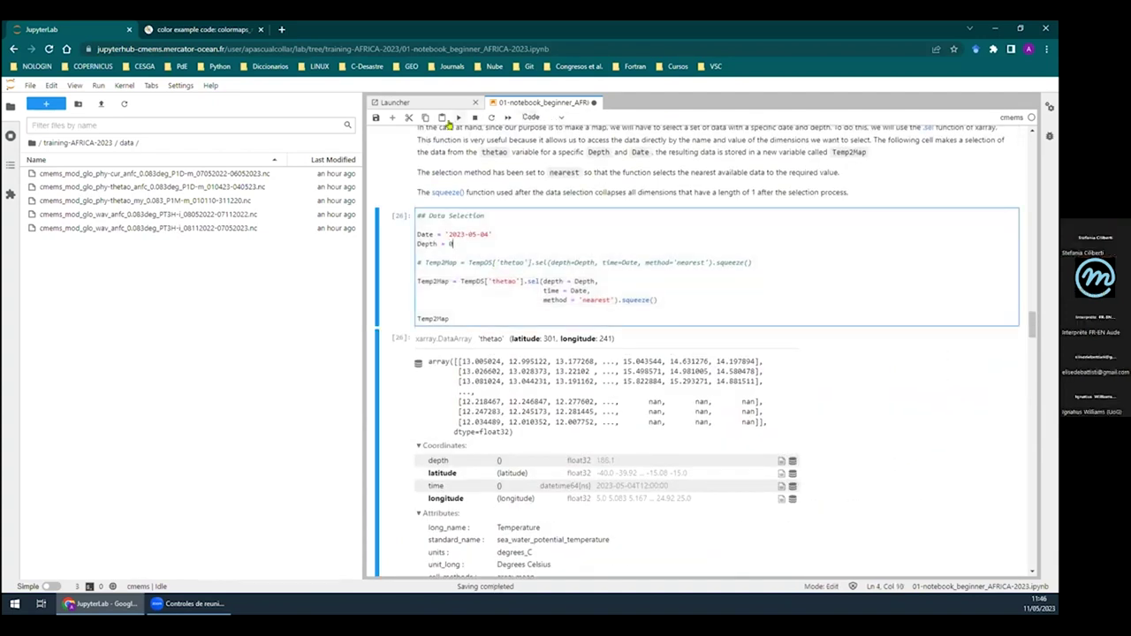
click(458, 117)
Rerun the Plot Map cell to redraw the map with the surface data and review it against its plotting code
click(458, 116)
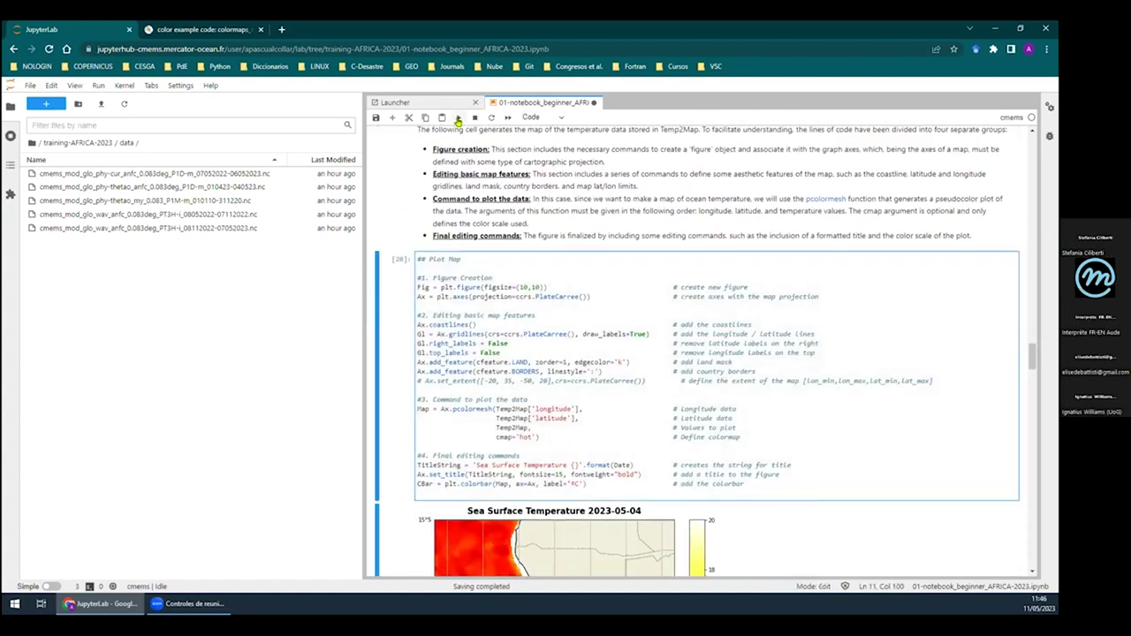
click(457, 117)
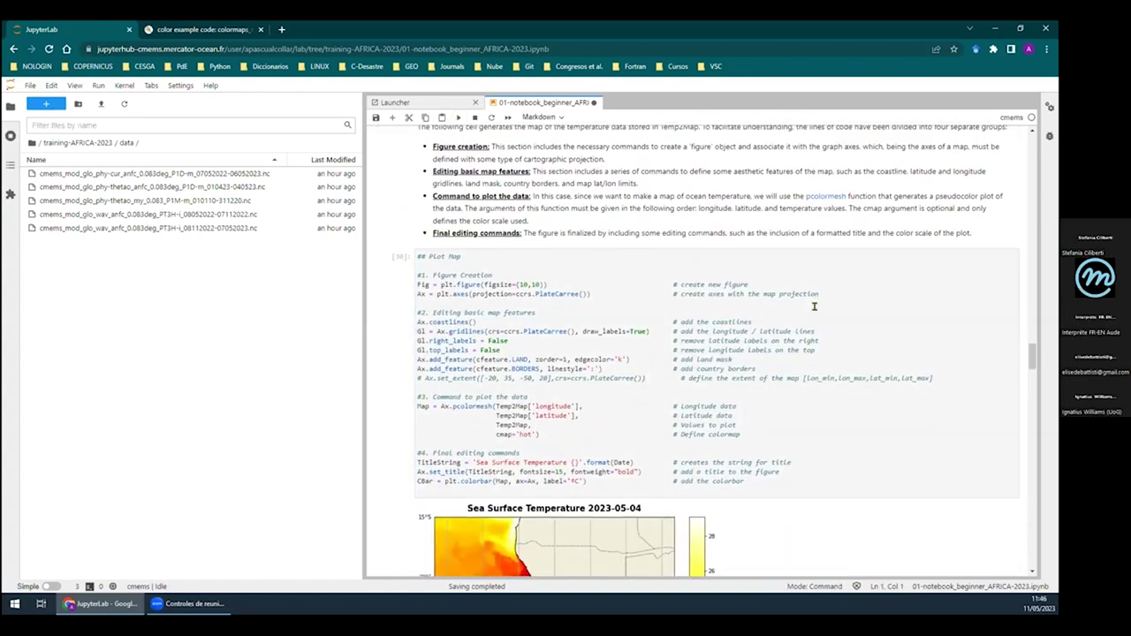
scroll(814, 307, down, 4)
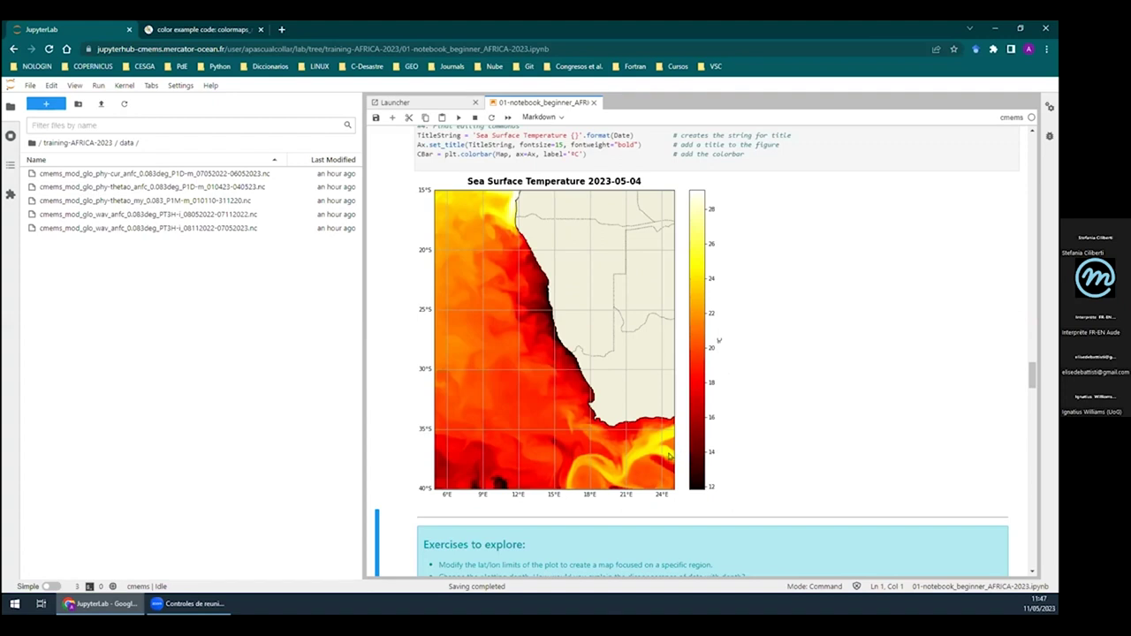
scroll(668, 452, up, 1)
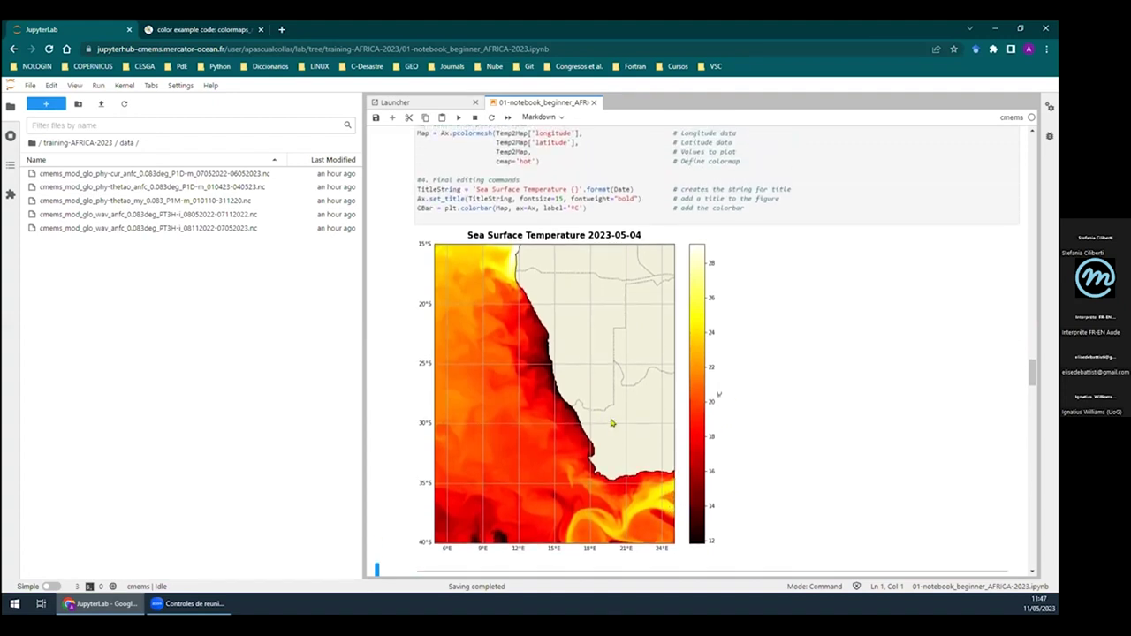
scroll(614, 426, up, 2)
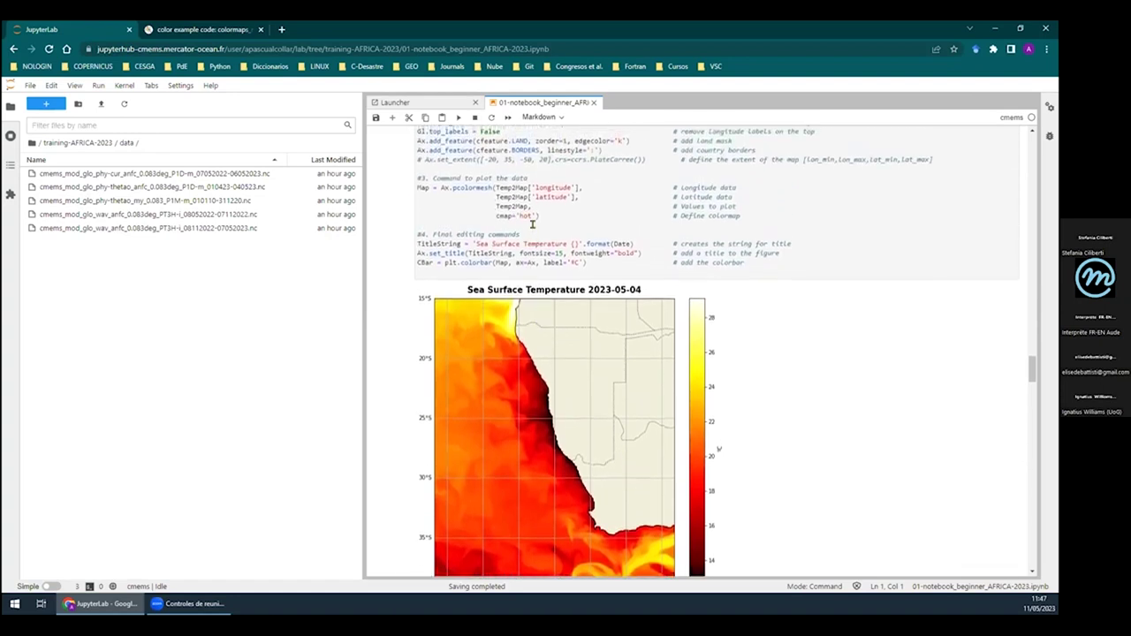
Set the pcolormesh cmap argument to 'hot_r' and rerun the Plot Map cell to redraw the map with the reversed color scale
click(532, 216)
text(_r)
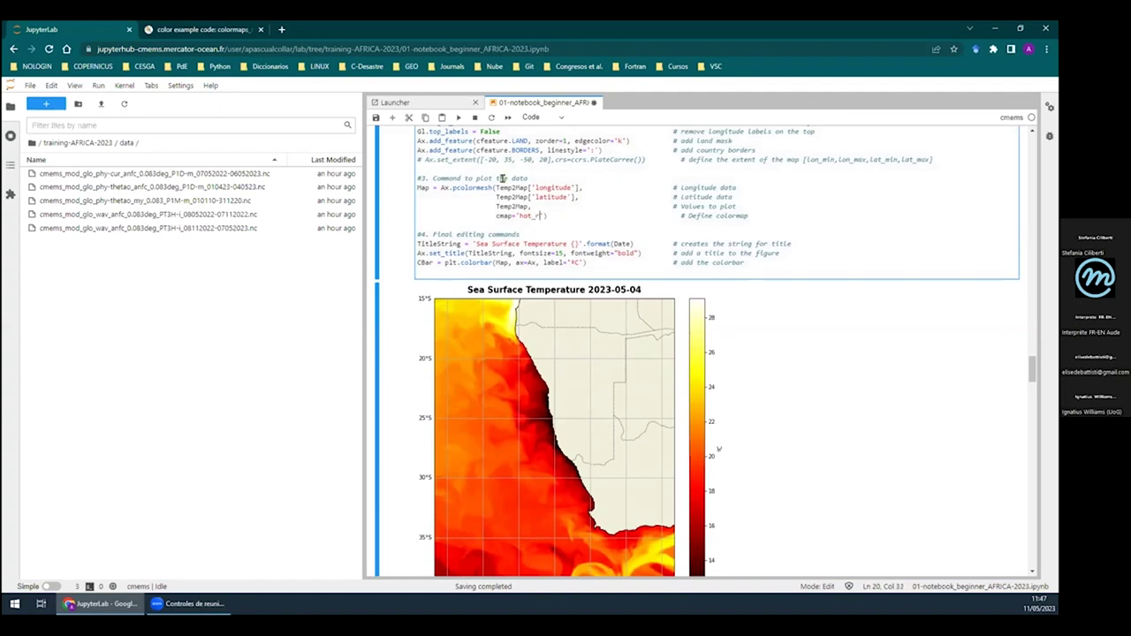
click(457, 118)
click(530, 214)
scroll(868, 310, down, 1)
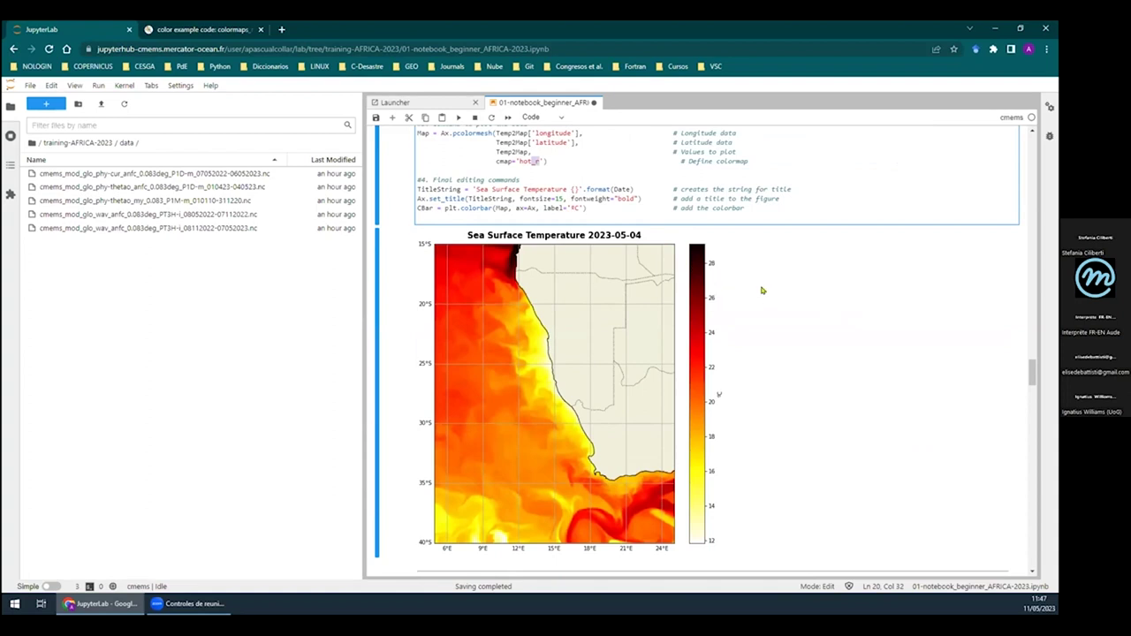
Examine the redrawn sea surface temperature map and its colorbar alongside the plotting code and the exercises that follow
scroll(760, 296, up, 2)
scroll(764, 300, down, 3)
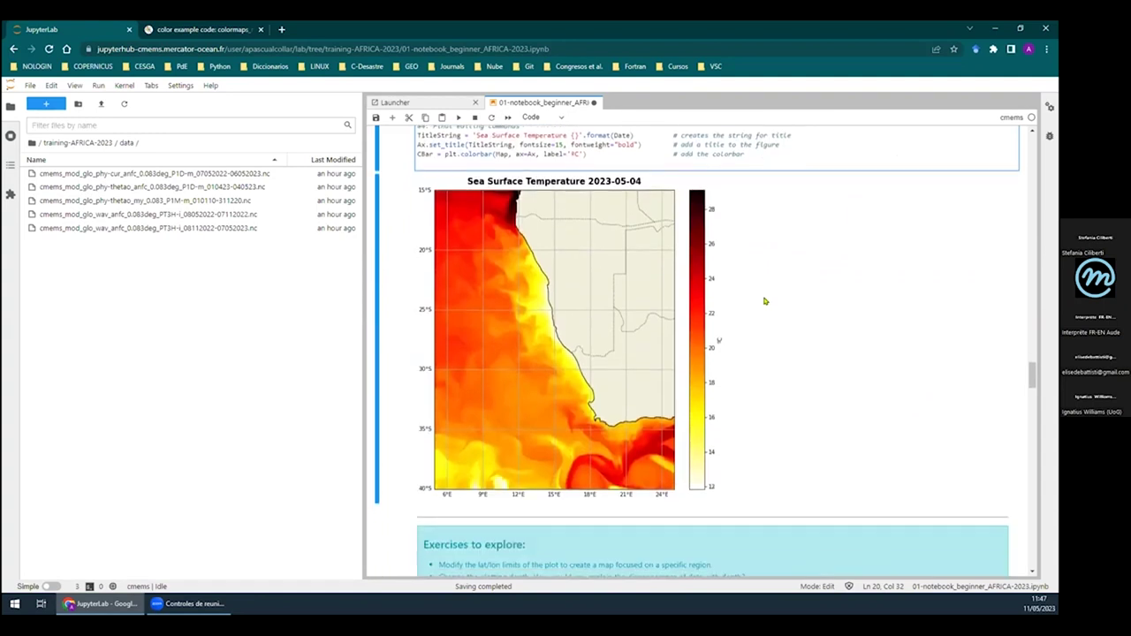
scroll(742, 297, up, 3)
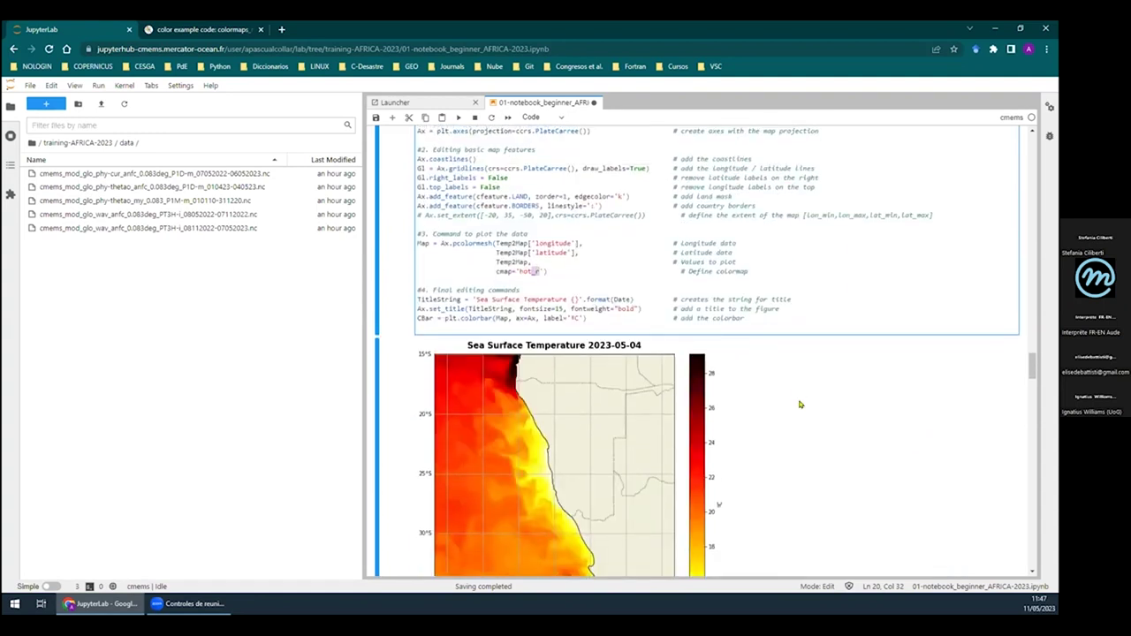
scroll(618, 310, up, 1)
scroll(528, 199, up, 1)
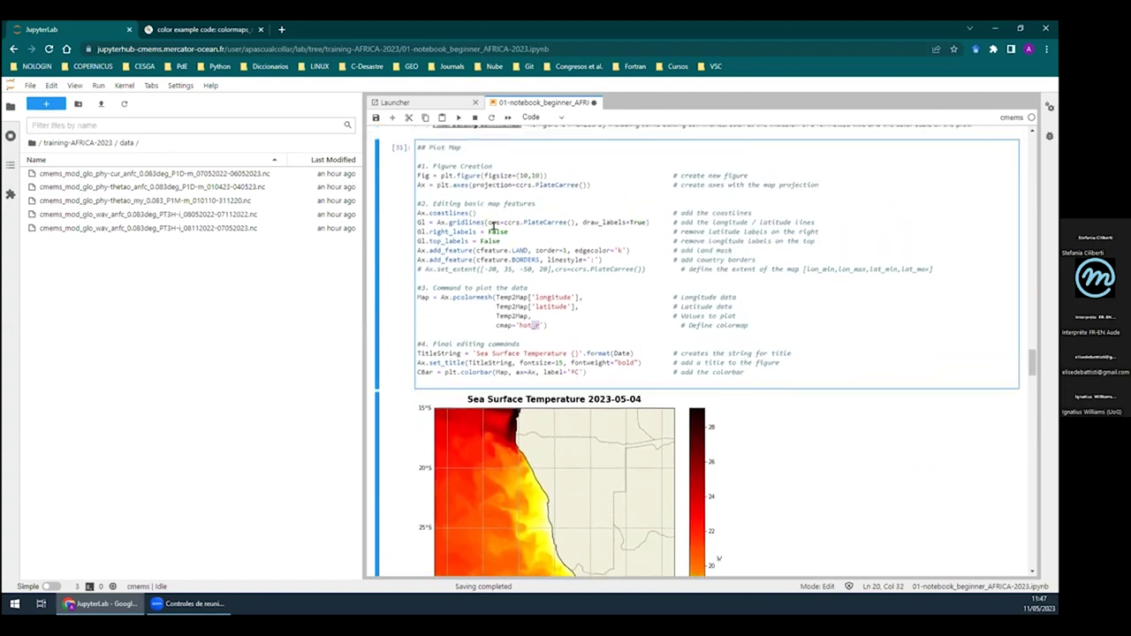
scroll(659, 277, down, 5)
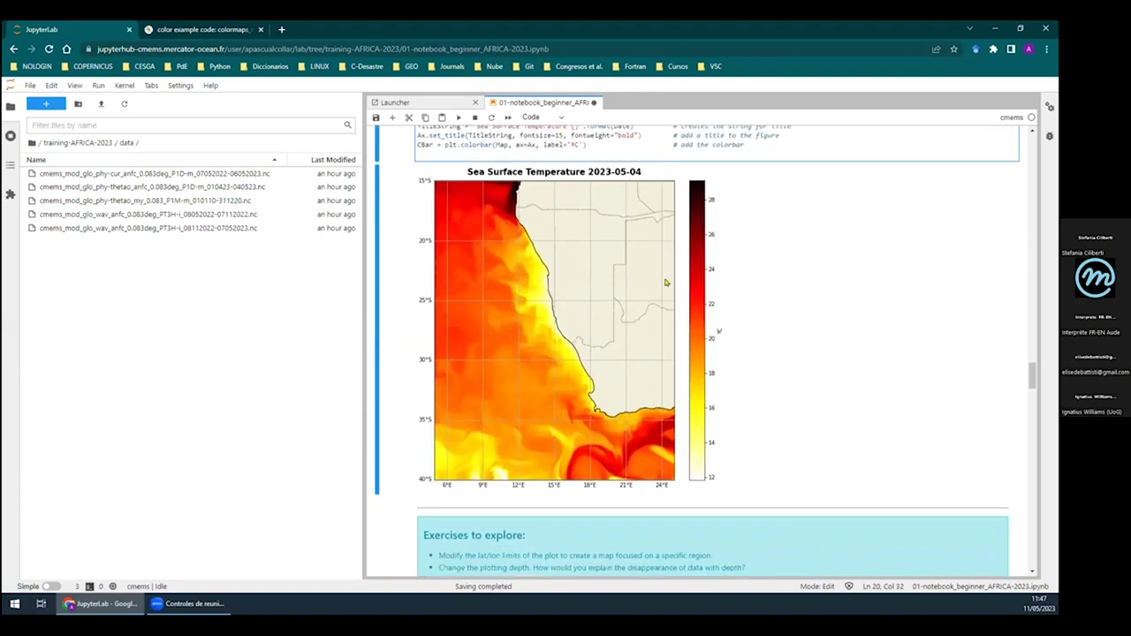
scroll(666, 281, down, 5)
scroll(698, 256, up, 3)
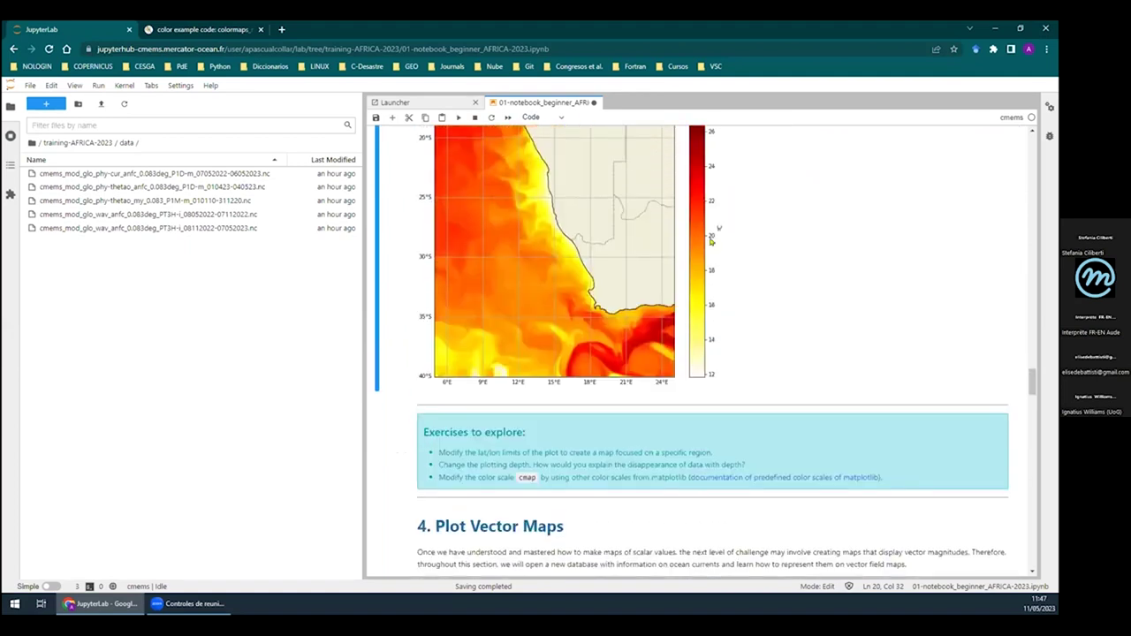
scroll(773, 274, down, 1)
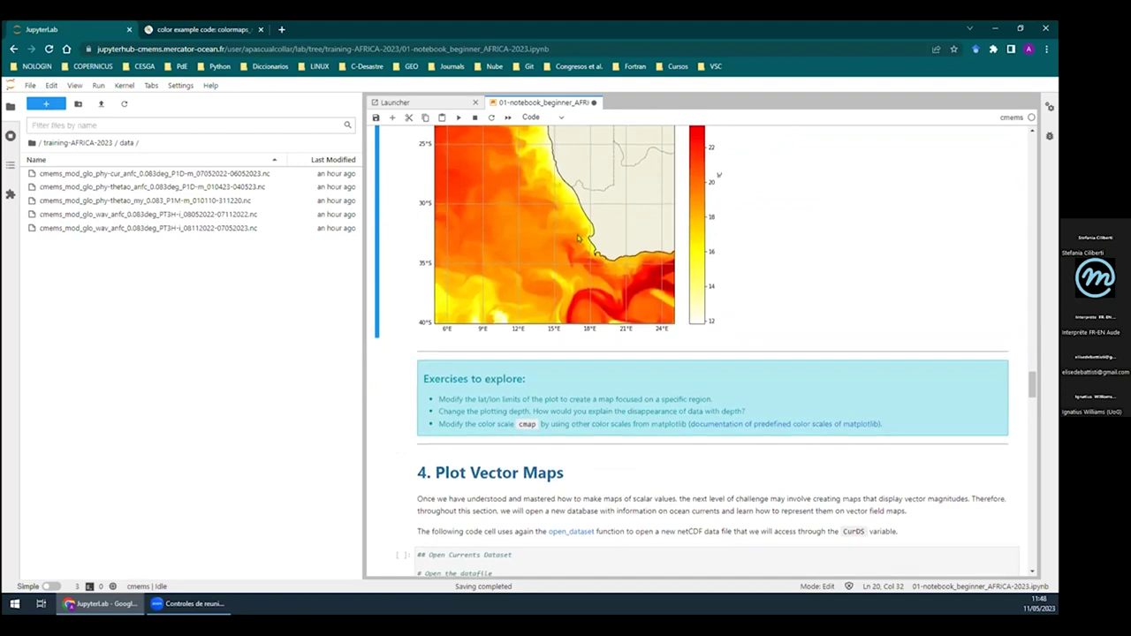
scroll(488, 251, up, 3)
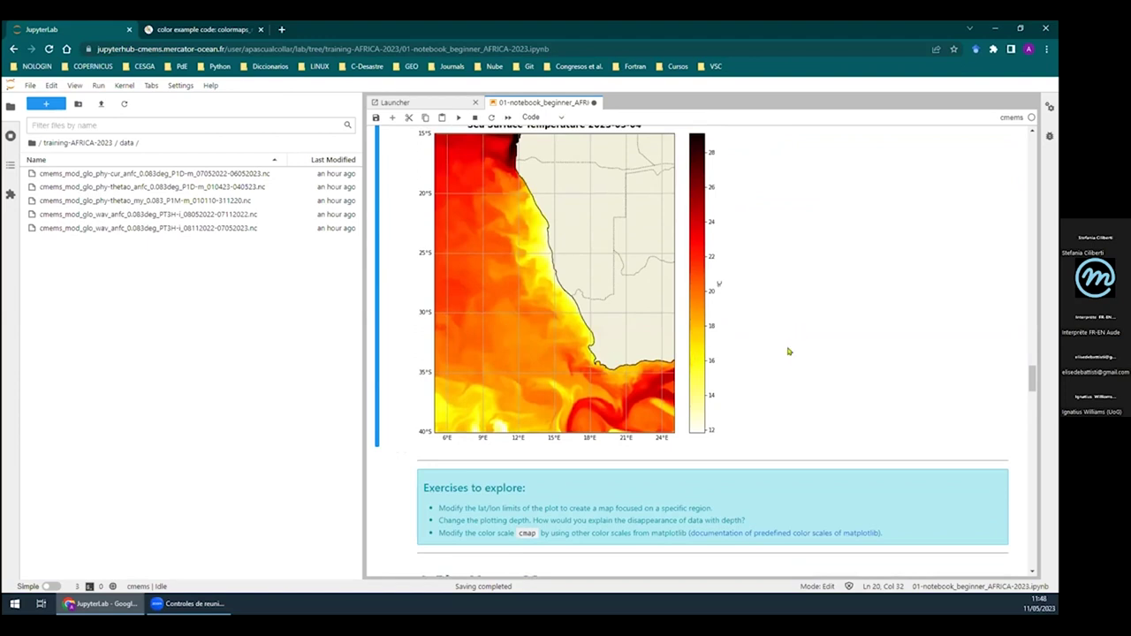
scroll(806, 366, down, 4)
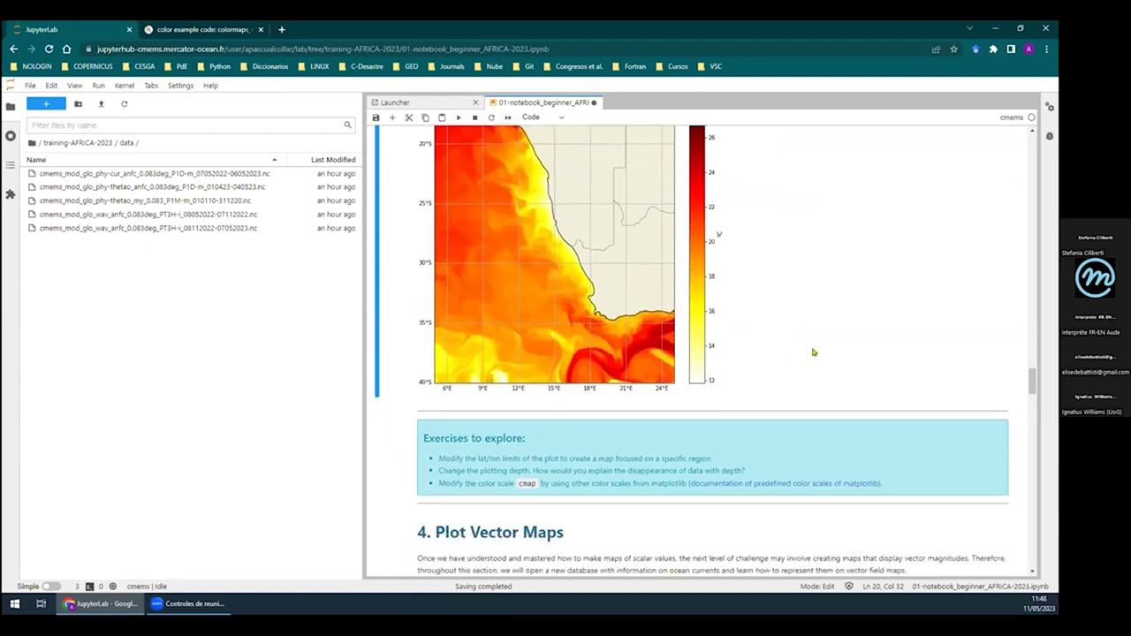
Review and run the Open Currents Dataset cell in the Plot Vector Maps section to load the currents file into CurDS
scroll(785, 367, down, 5)
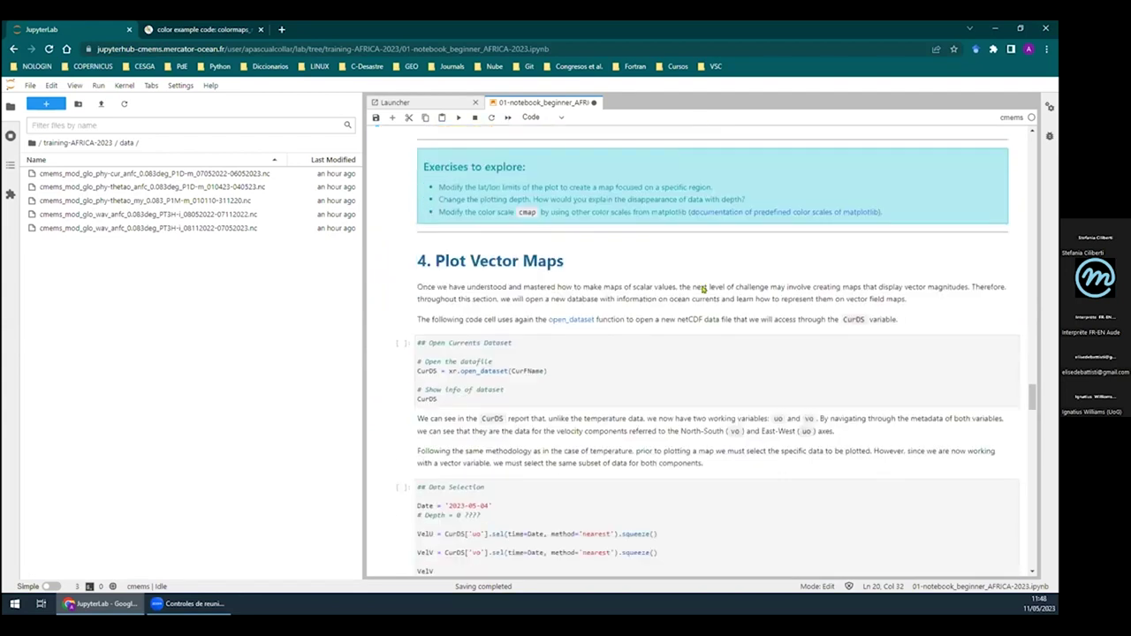
scroll(707, 300, down, 1)
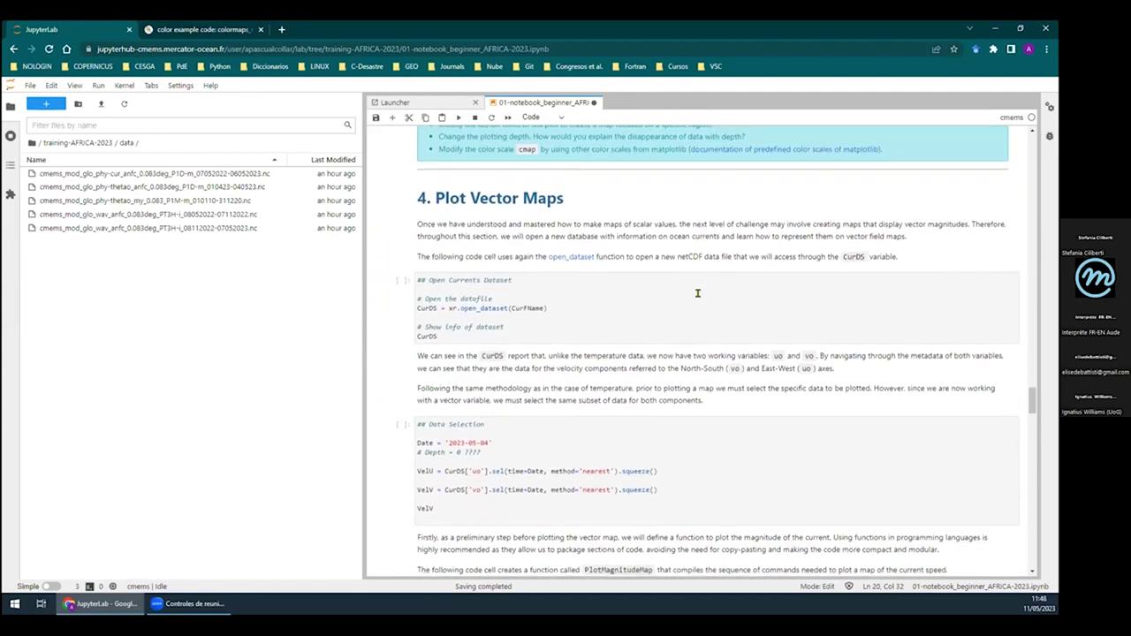
scroll(717, 311, up, 6)
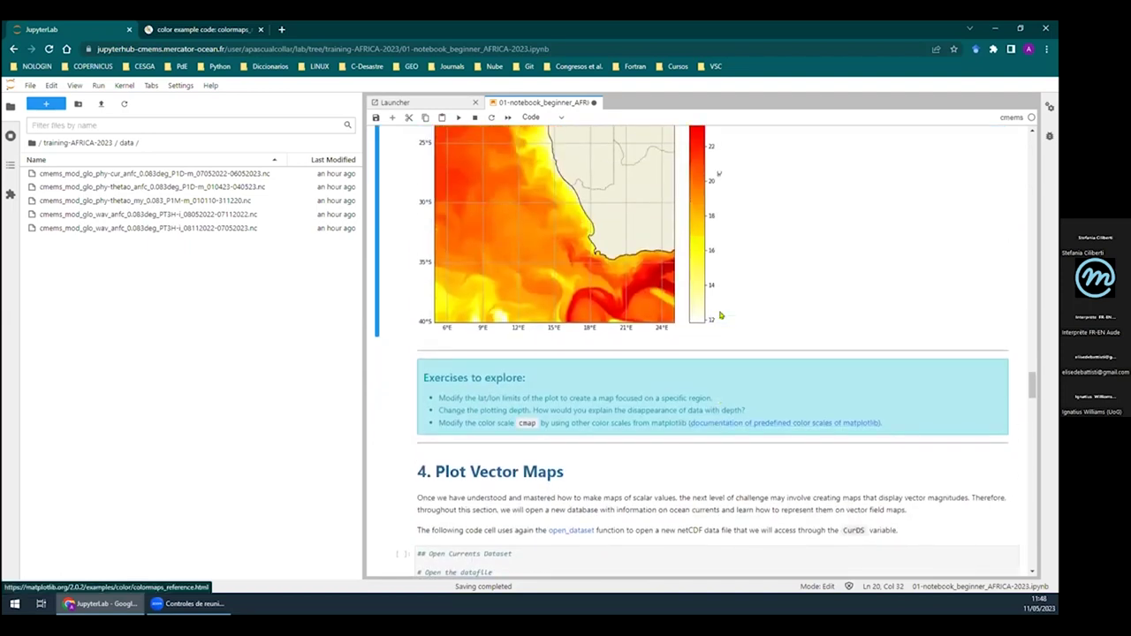
scroll(782, 377, down, 3)
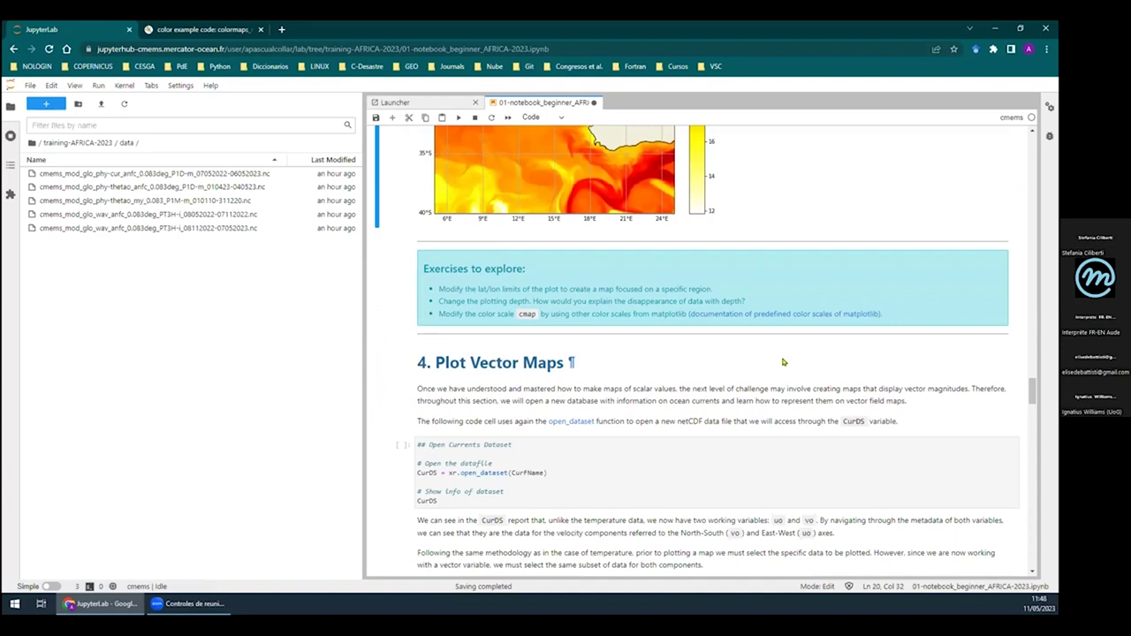
scroll(782, 362, down, 3)
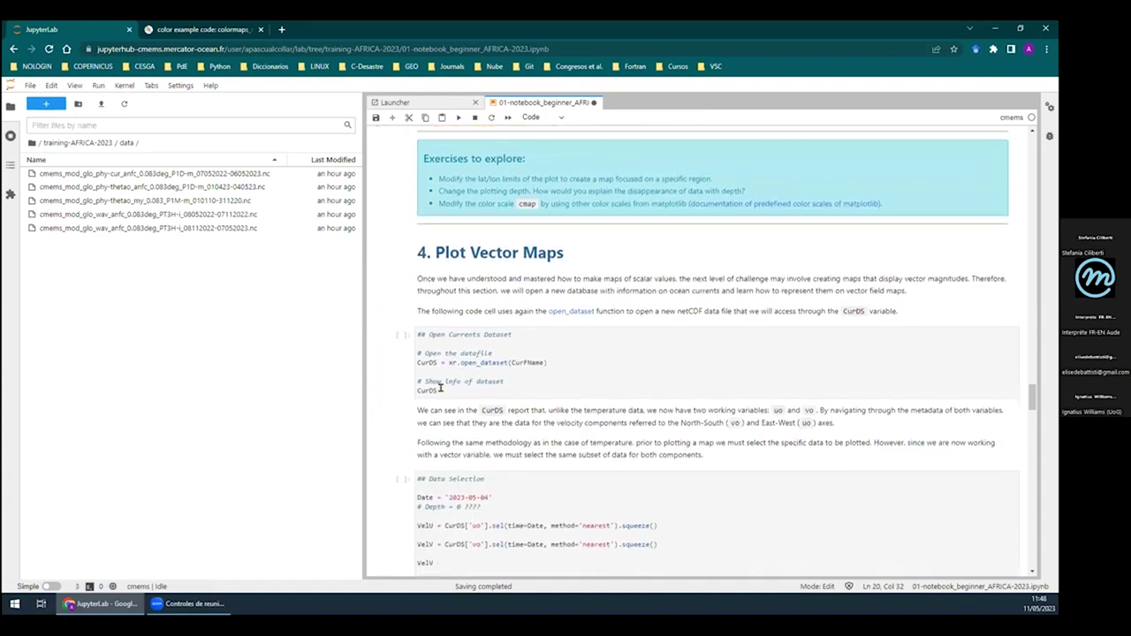
drag(440, 388, 397, 331)
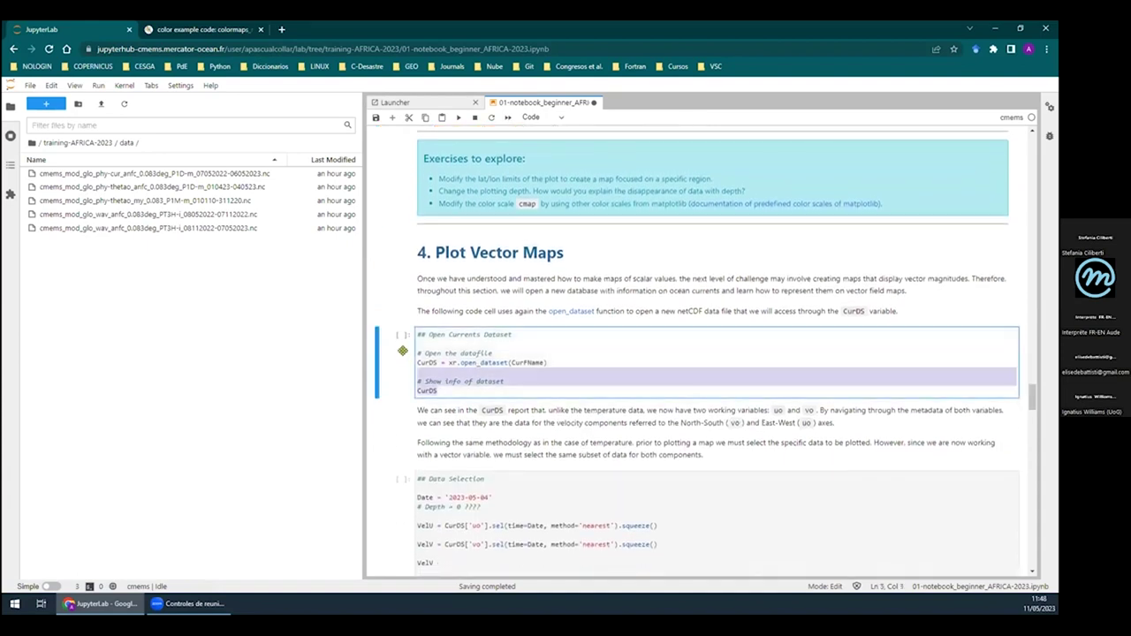
click(636, 361)
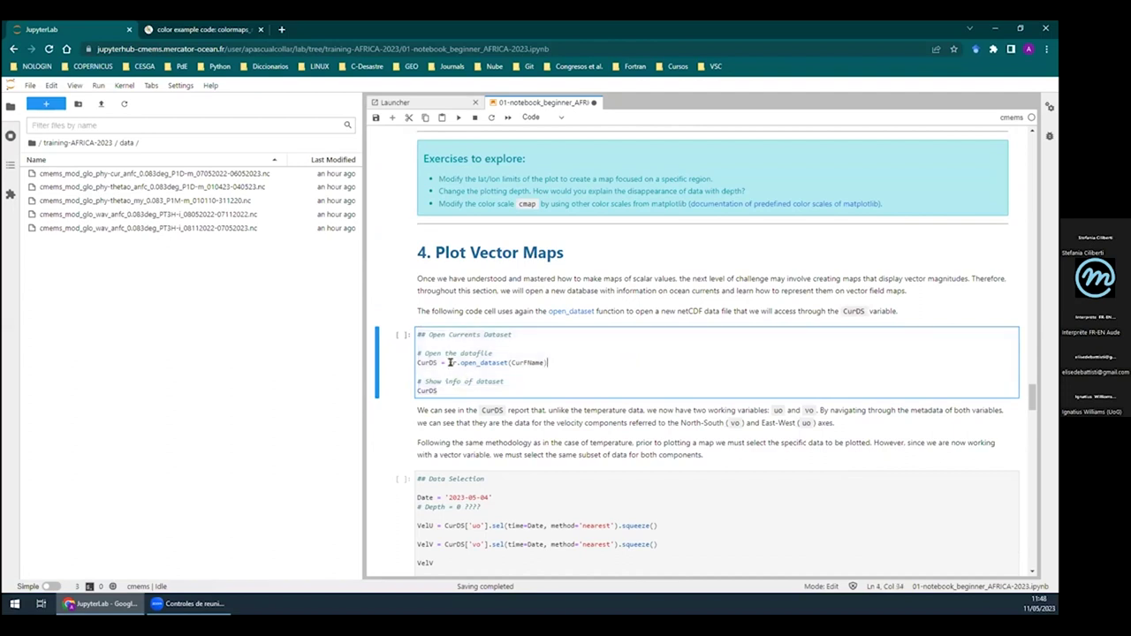
drag(448, 363, 539, 360)
double_click(426, 362)
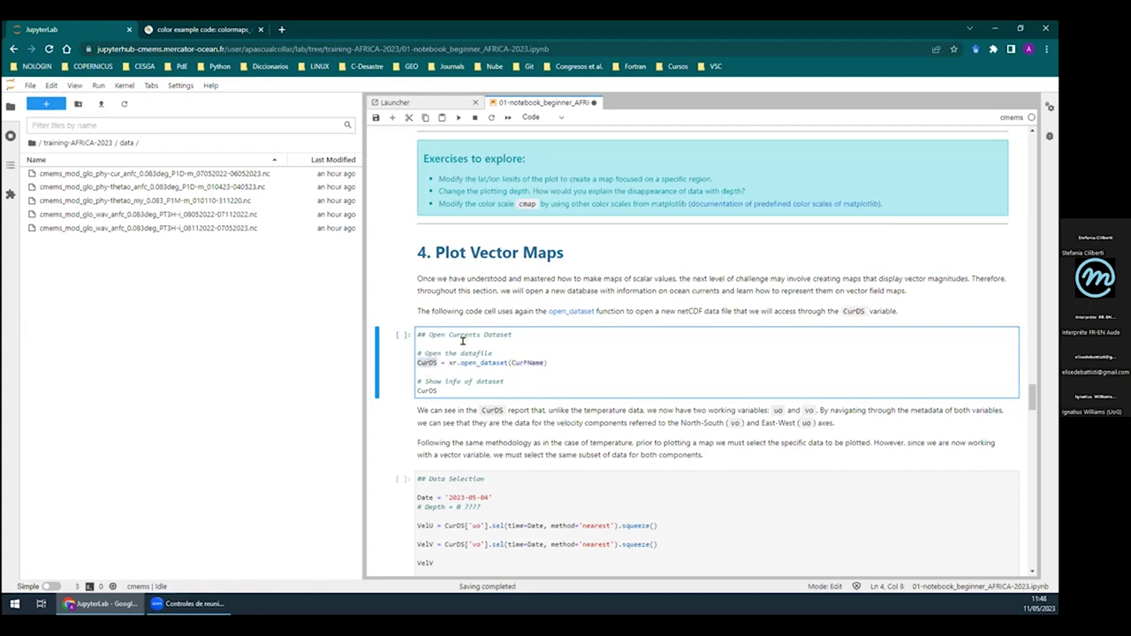
click(419, 356)
click(506, 361)
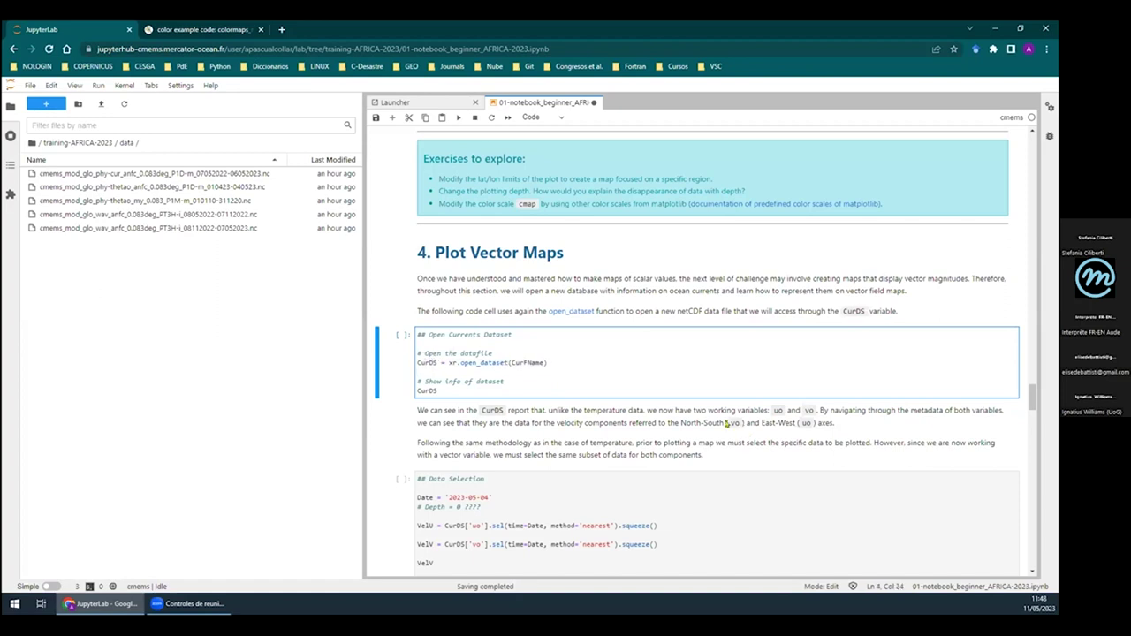
click(457, 118)
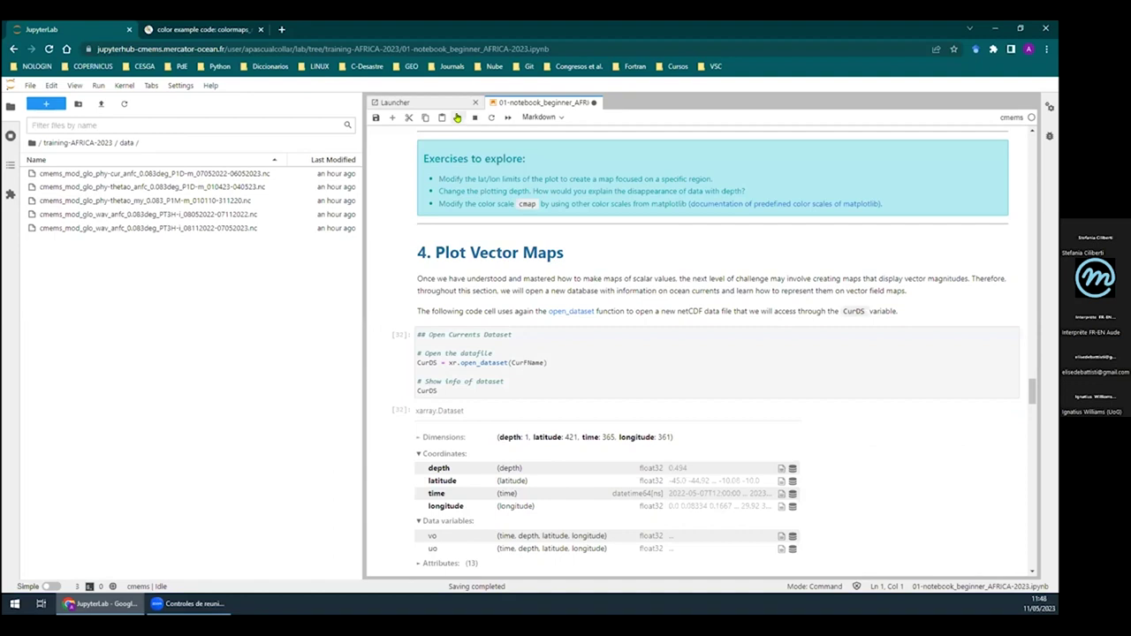
scroll(618, 350, down, 3)
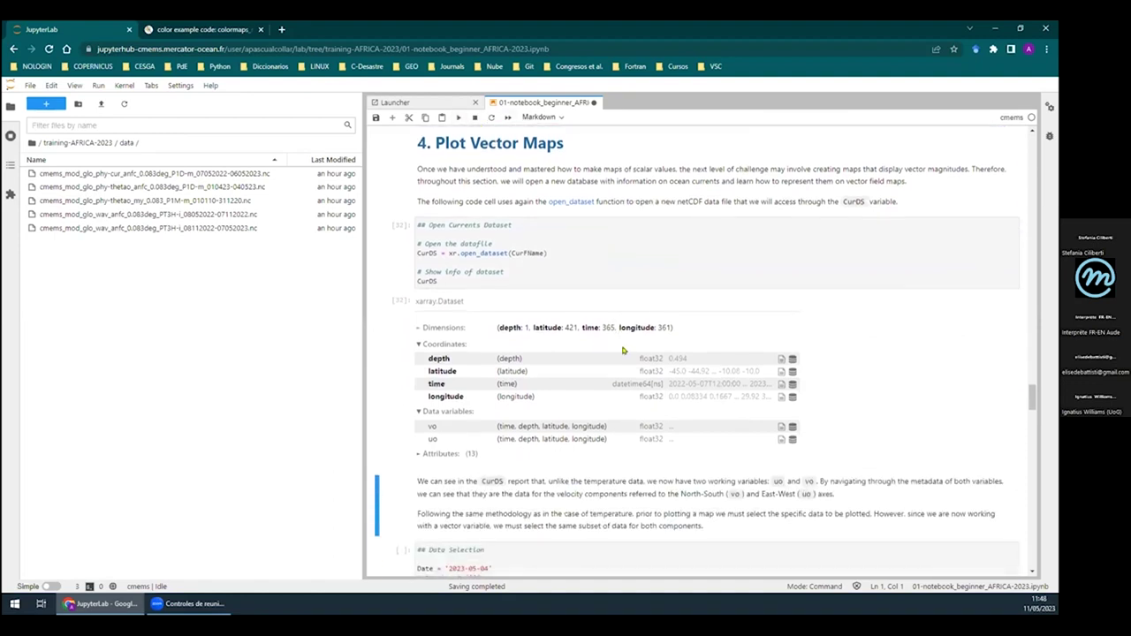
Collapse the Coordinates and Data variables groups in the CurDS report and expand each again to examine its entries
click(435, 277)
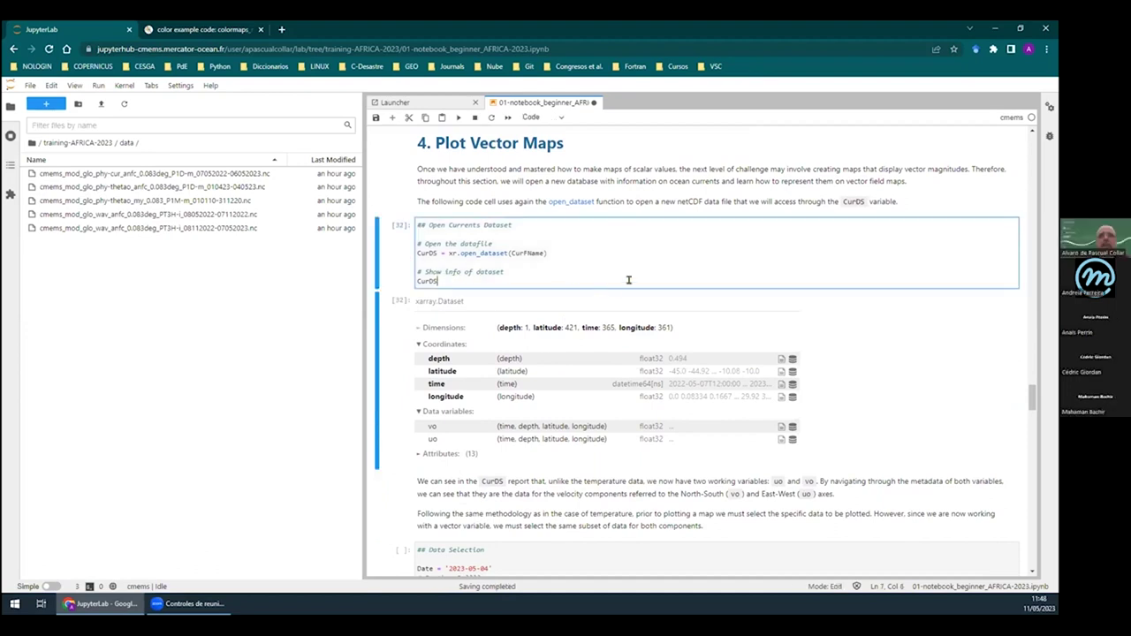
click(418, 344)
click(422, 360)
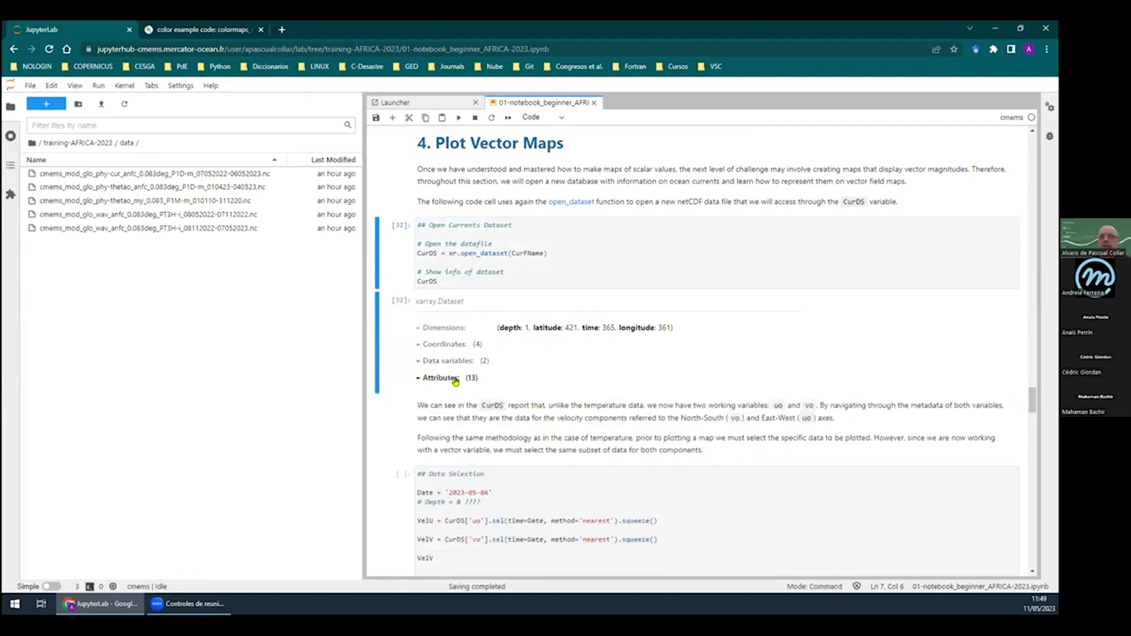
click(421, 345)
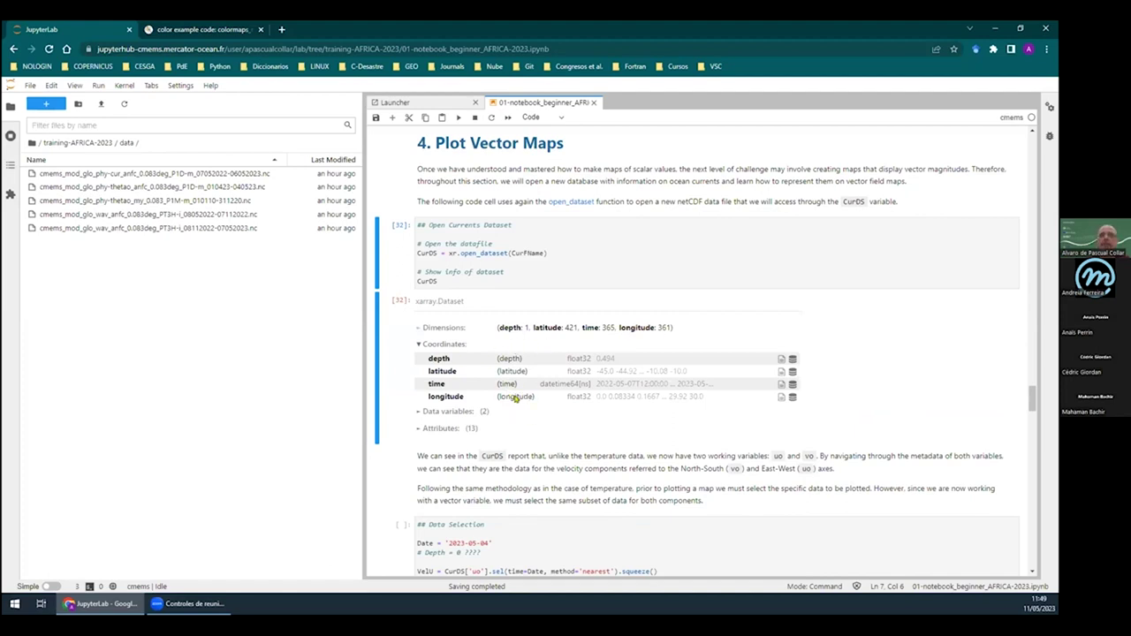
click(416, 412)
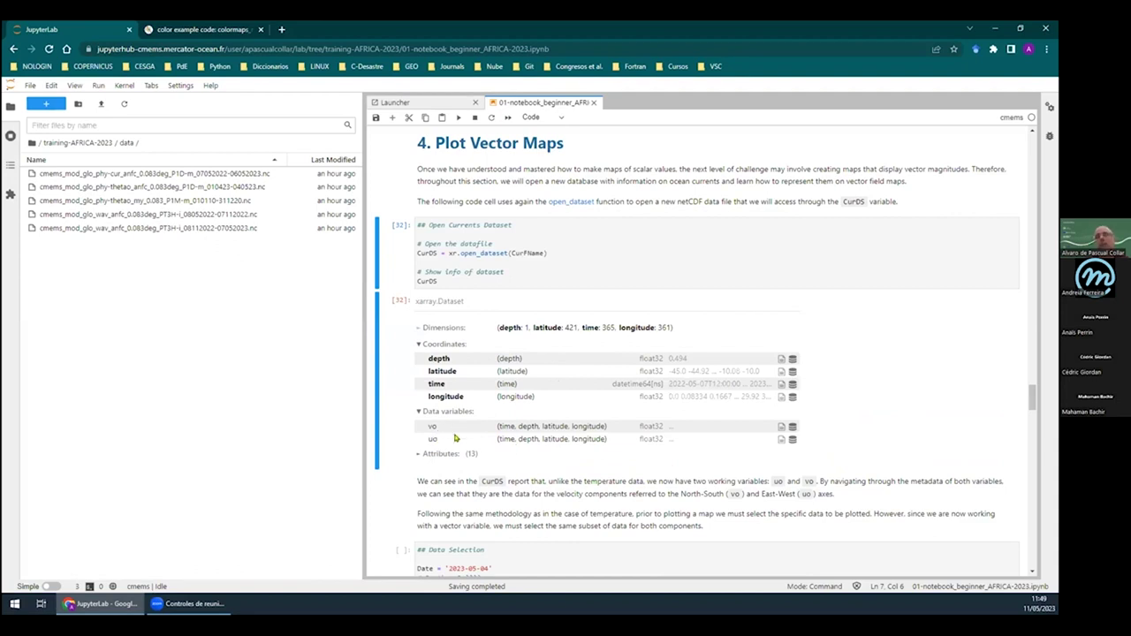
Show the attributes of the vo and uo variables in the CurDS report and compare their velocity metadata
click(781, 428)
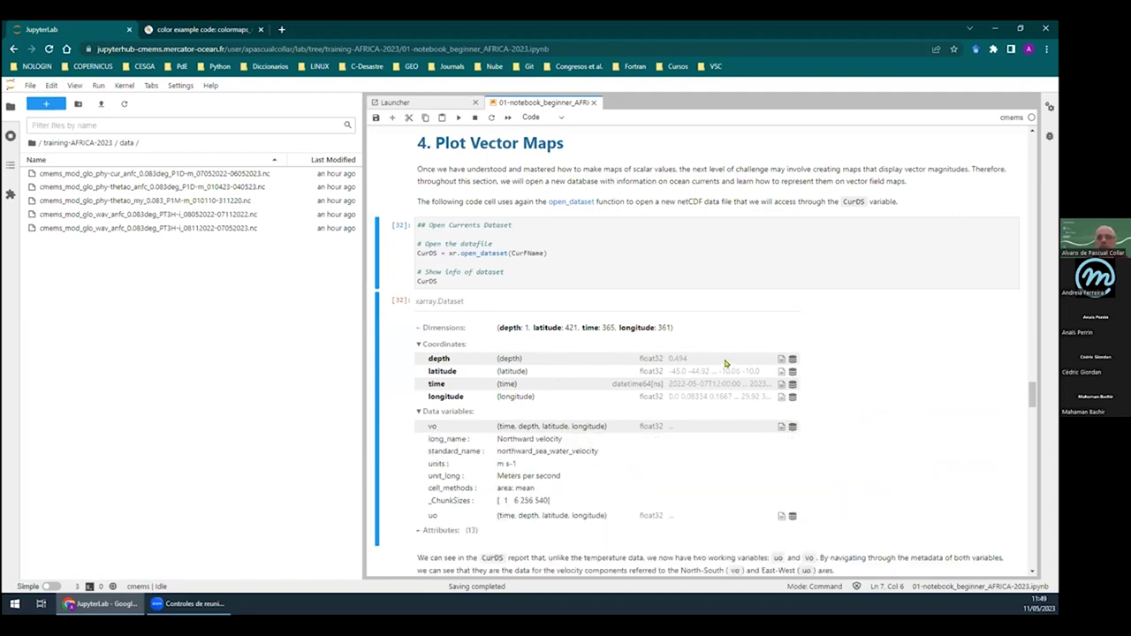
scroll(781, 433, down, 1)
click(781, 460)
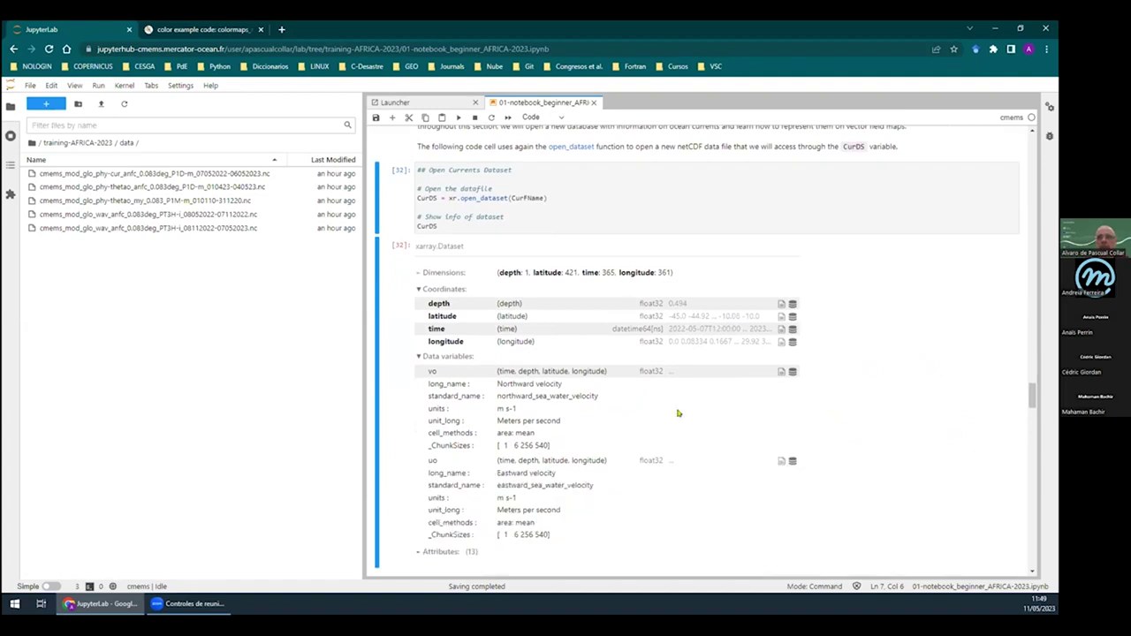
scroll(606, 397, down, 3)
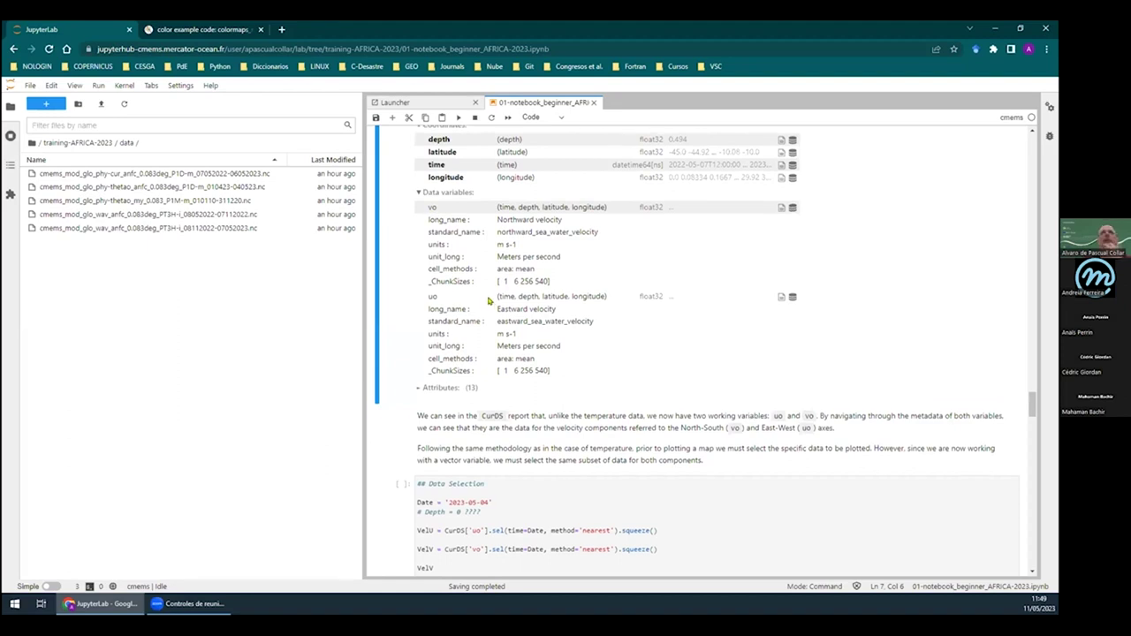
scroll(493, 301, up, 1)
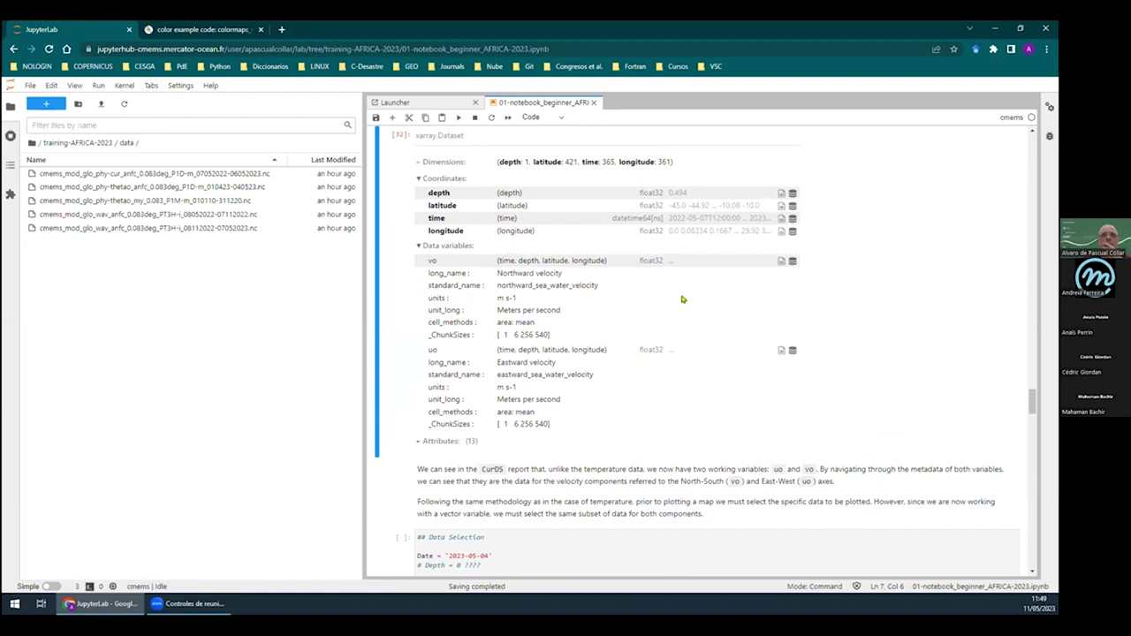
Hide the vo attributes, check the units of uo, and collapse its attributes along with the Data variables group
click(780, 261)
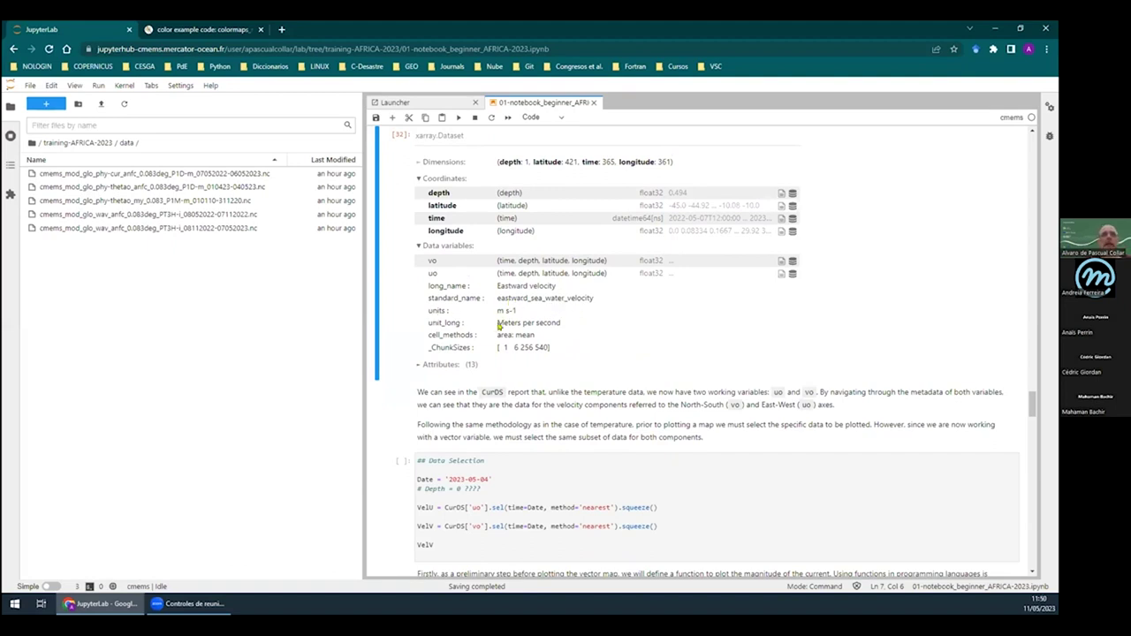
drag(496, 314, 521, 314)
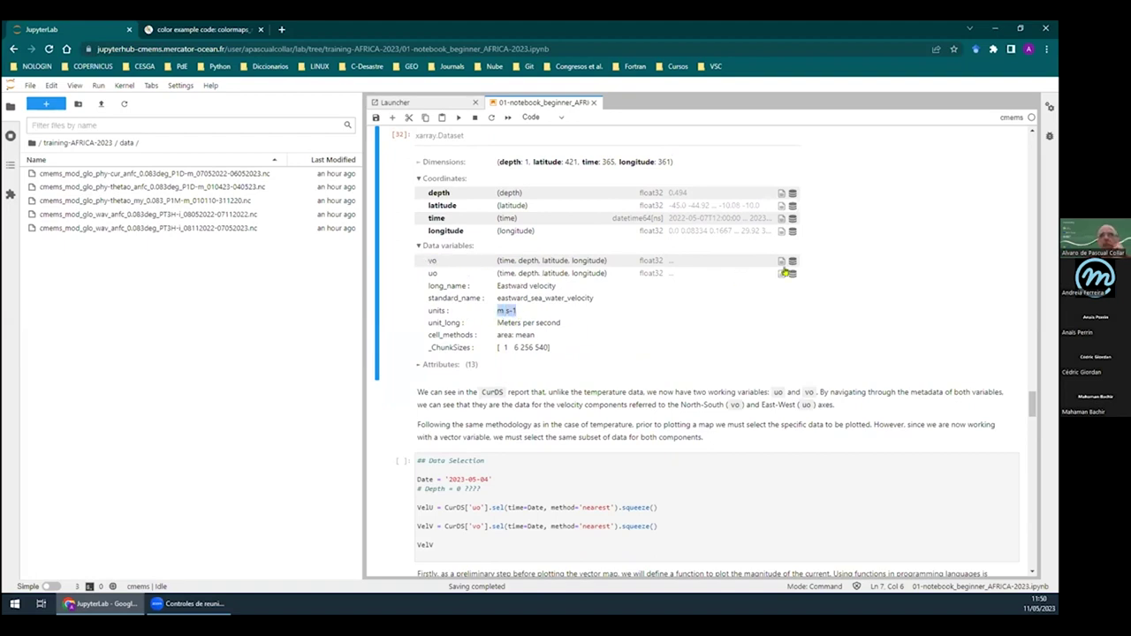
click(781, 273)
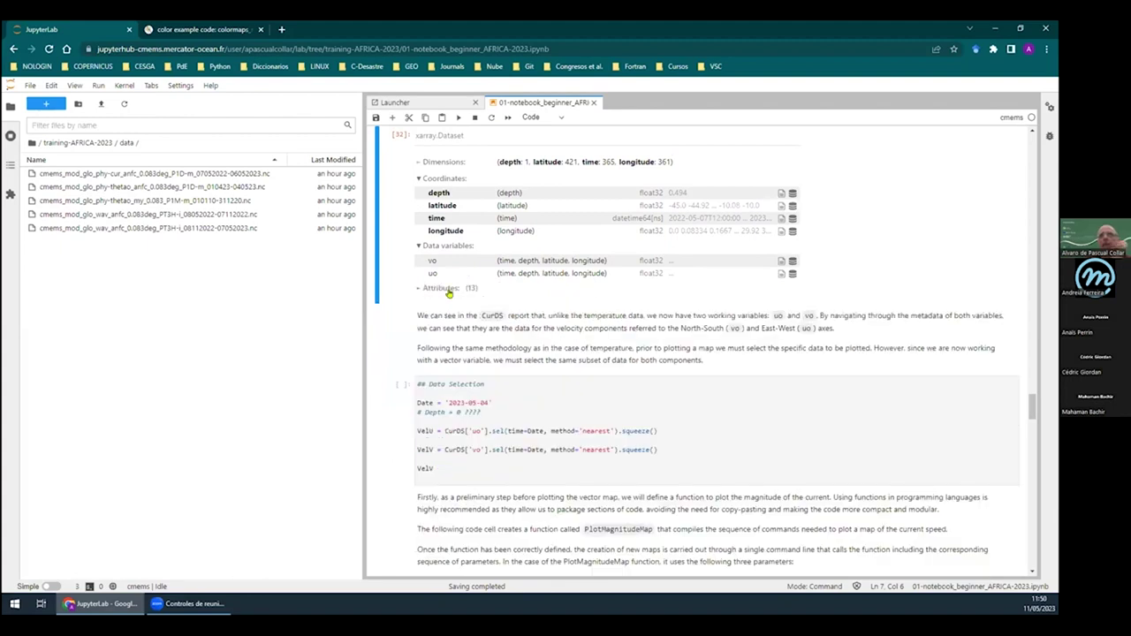
click(420, 249)
Examine the CurDS dimensions and highlight the depth entry to check the number of depth levels
scroll(568, 302, up, 1)
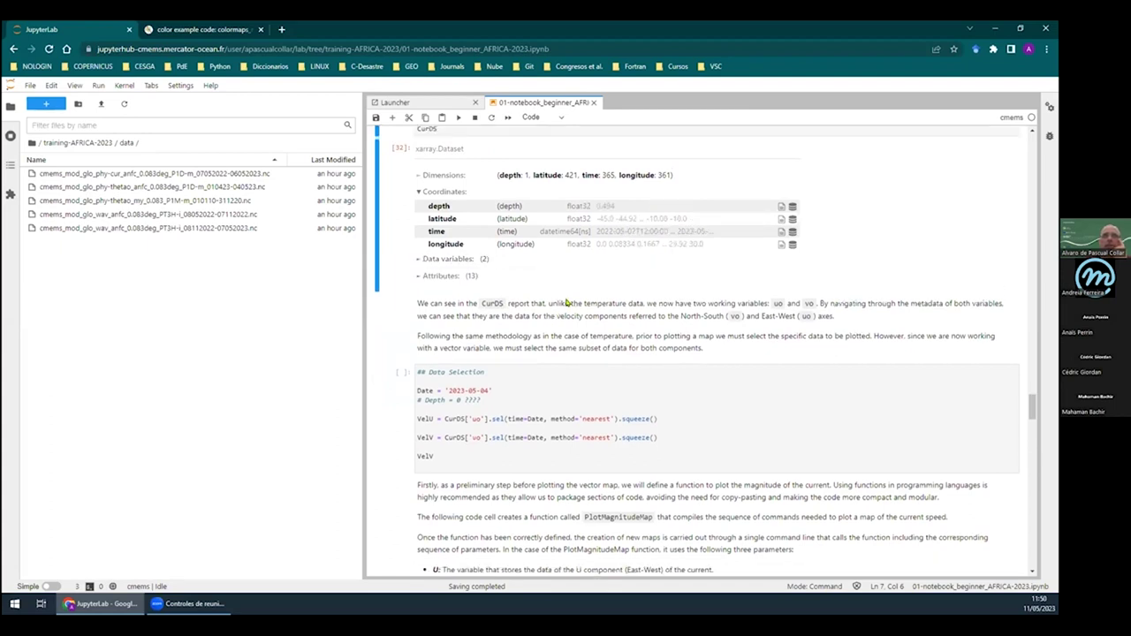
scroll(567, 302, up, 1)
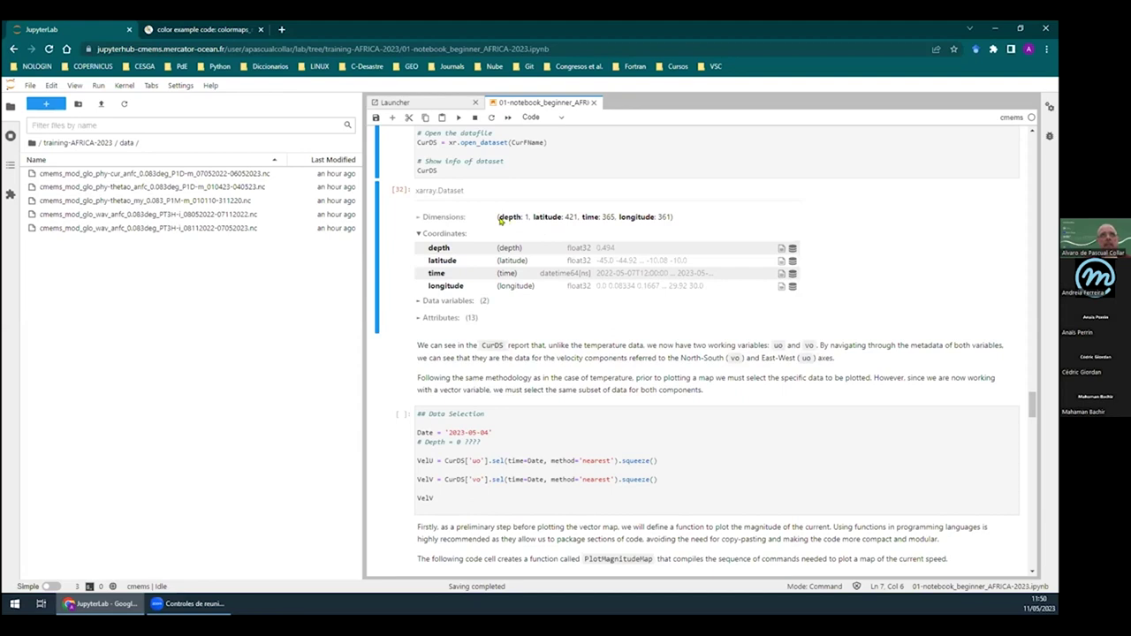
drag(501, 220, 527, 222)
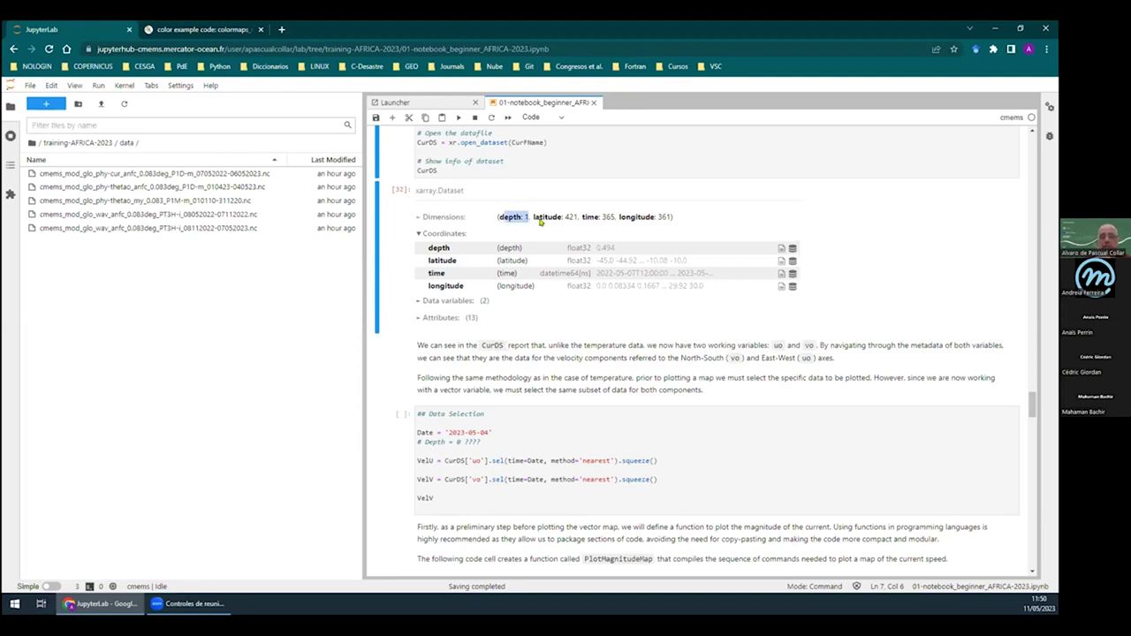
Highlight the latitude, time and longitude dimensions in the CurDS report, followed by the depth dimension
drag(534, 220, 675, 222)
drag(497, 217, 526, 217)
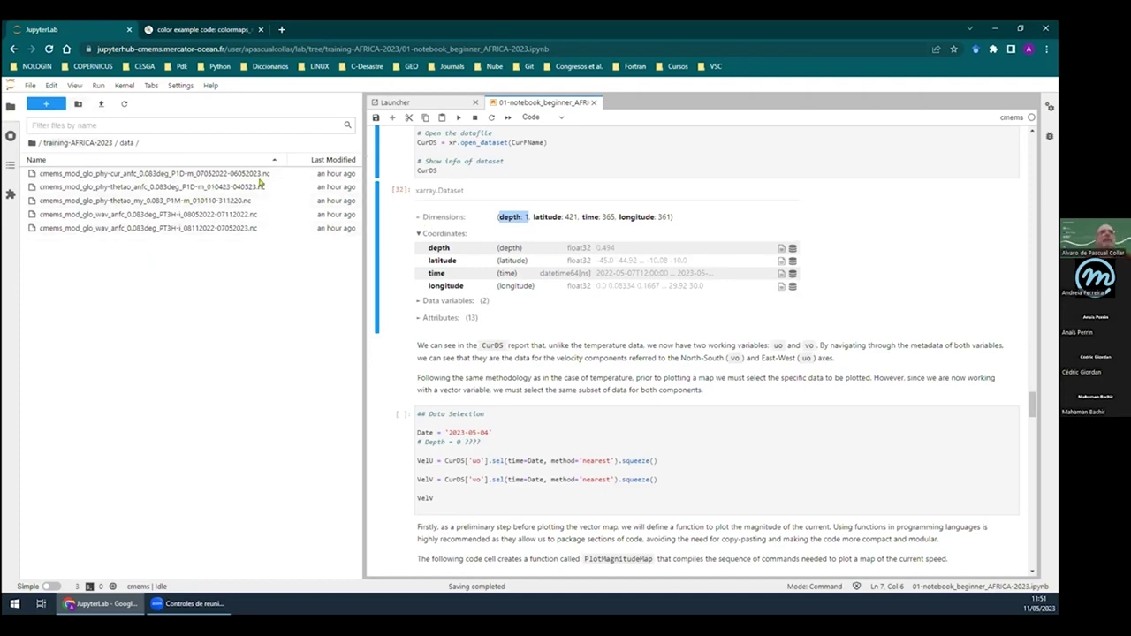
scroll(526, 261, down, 1)
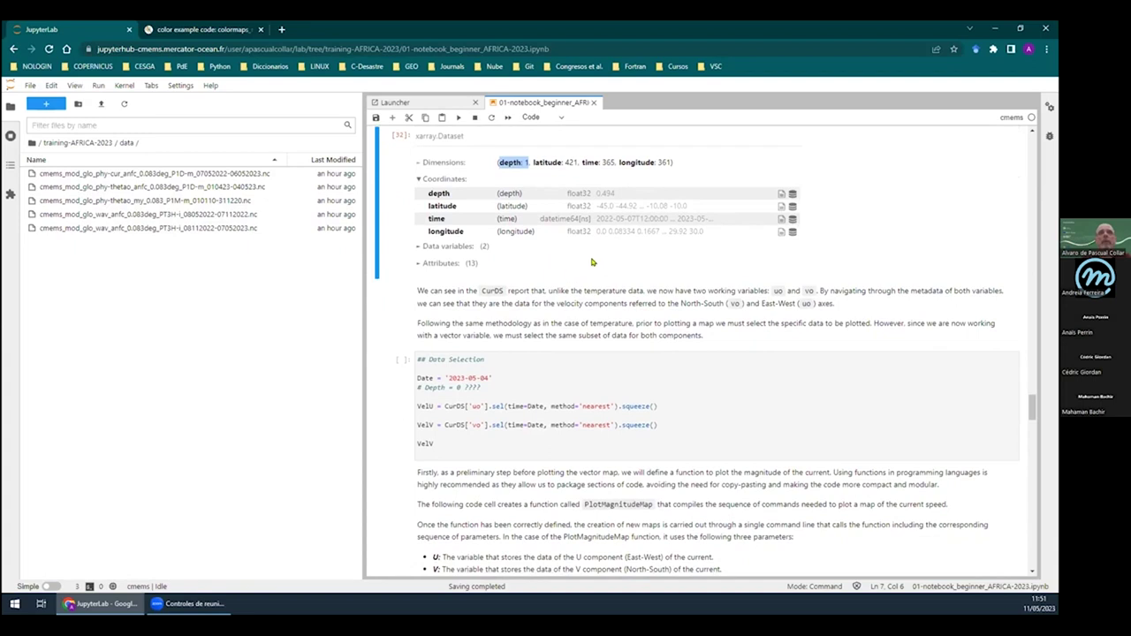
Highlight the code of the Open Currents Dataset, Data Selection and Plot Magnitude of Current cells in turn to preview the workflow
scroll(565, 292, up, 4)
click(538, 331)
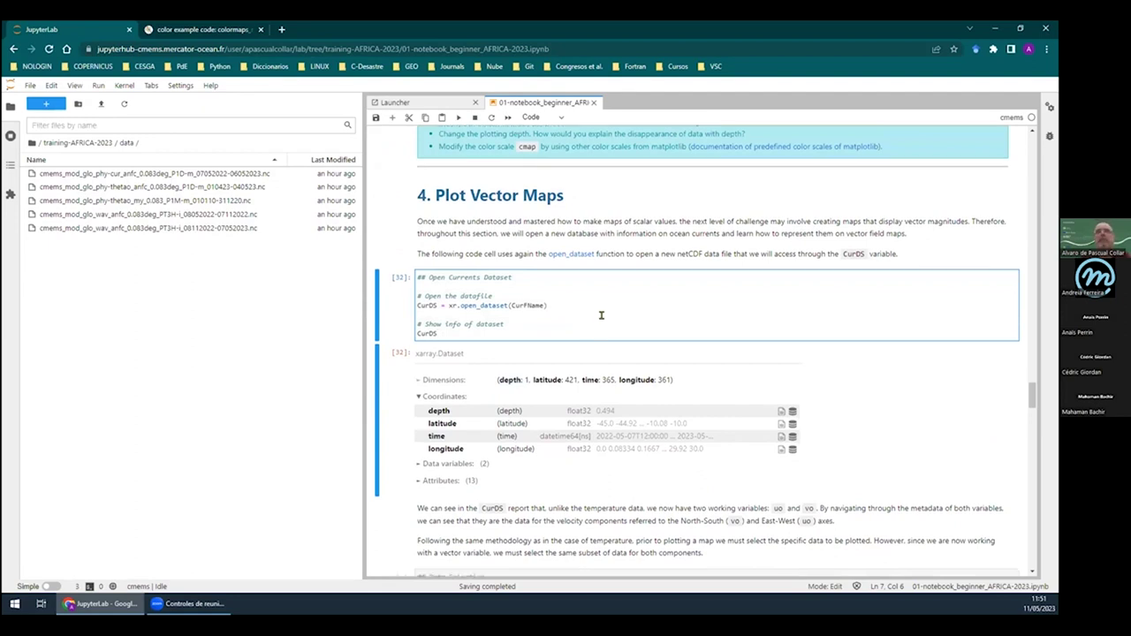
scroll(591, 329, down, 1)
drag(440, 281, 550, 228)
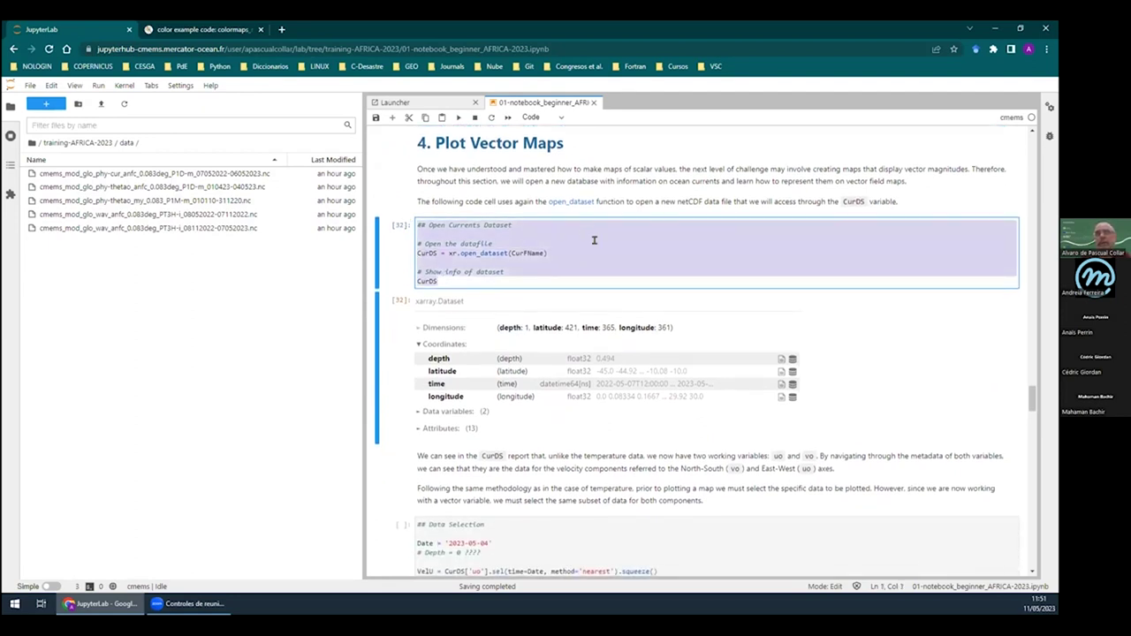
scroll(594, 239, down, 5)
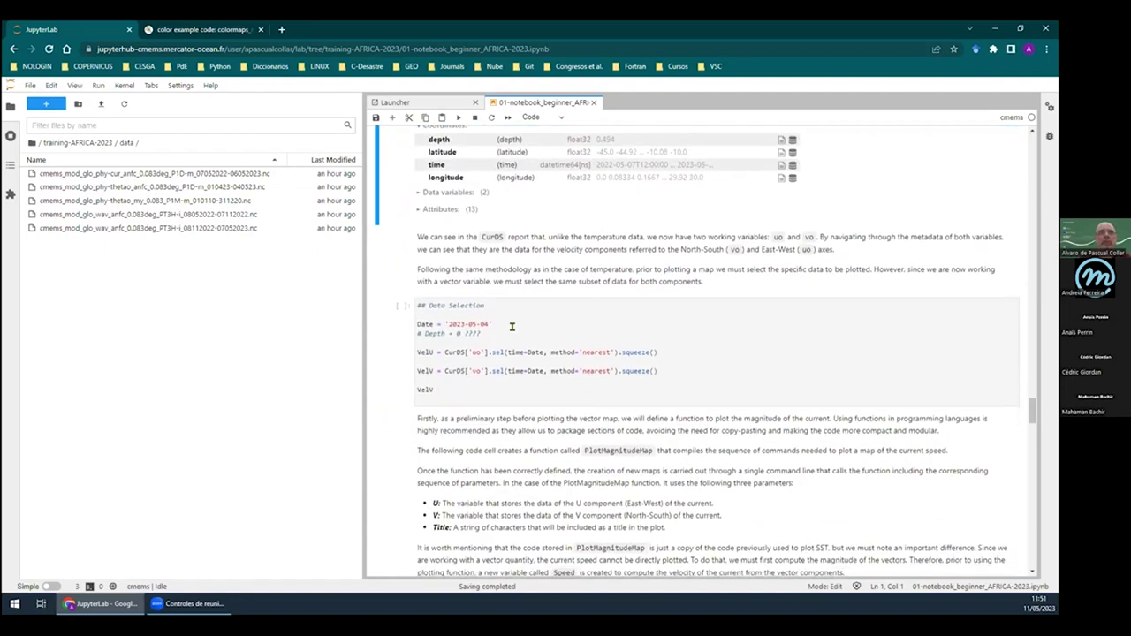
drag(480, 389, 420, 309)
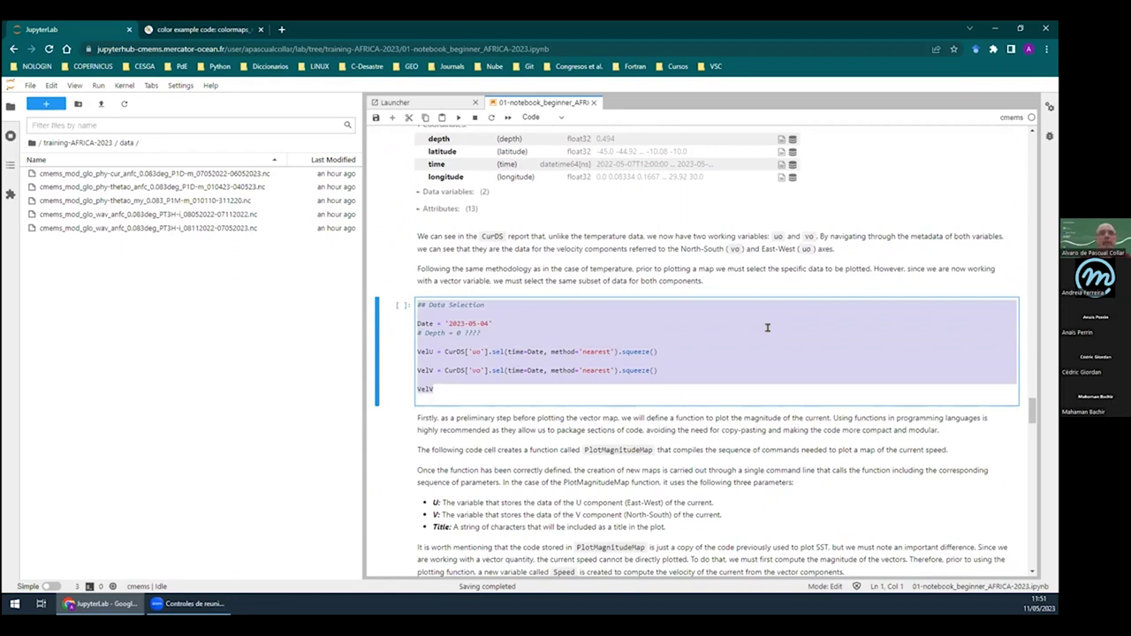
scroll(711, 345, down, 9)
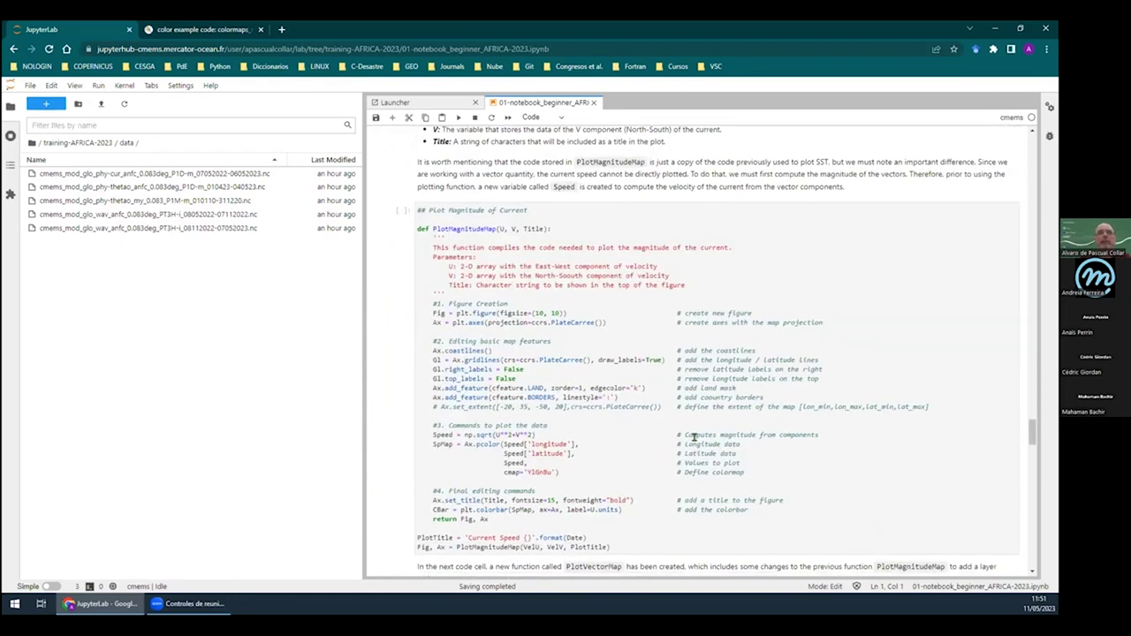
scroll(646, 505, down, 1)
drag(645, 495, 452, 173)
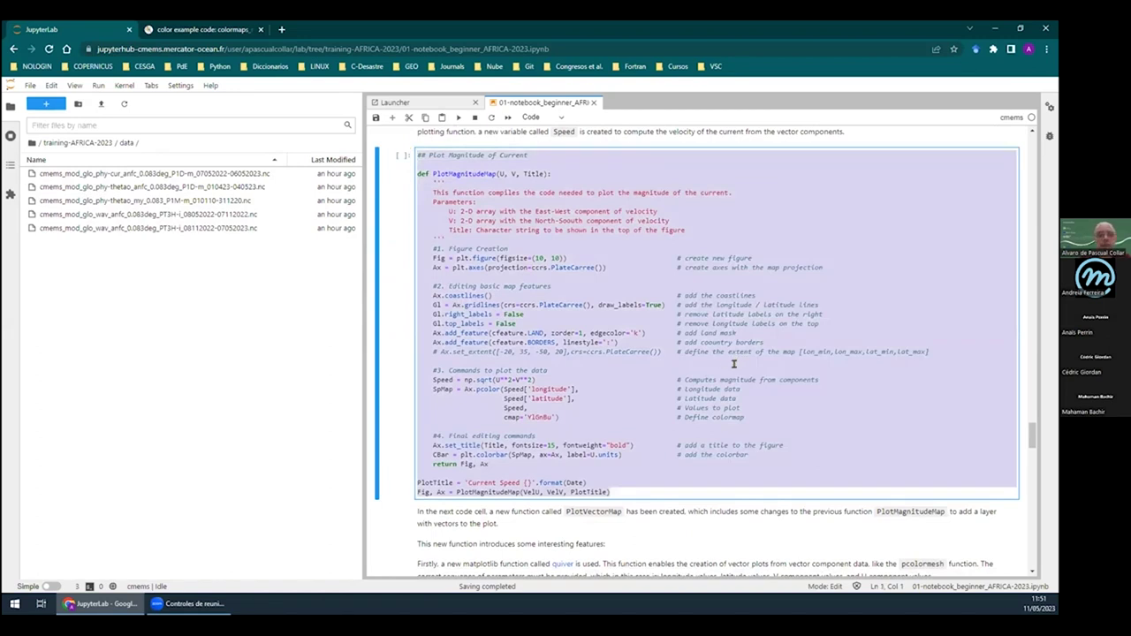
Return to the Open Currents Dataset cell and highlight the CurDS variable that stores the opened file
scroll(733, 363, up, 12)
scroll(559, 284, up, 5)
click(590, 246)
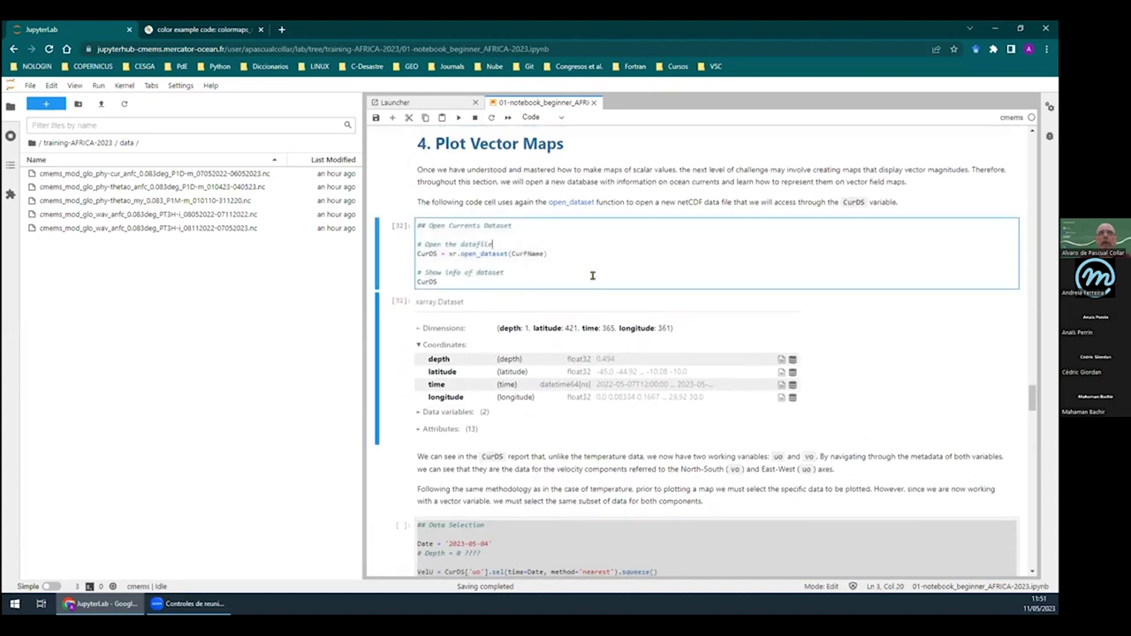
click(444, 252)
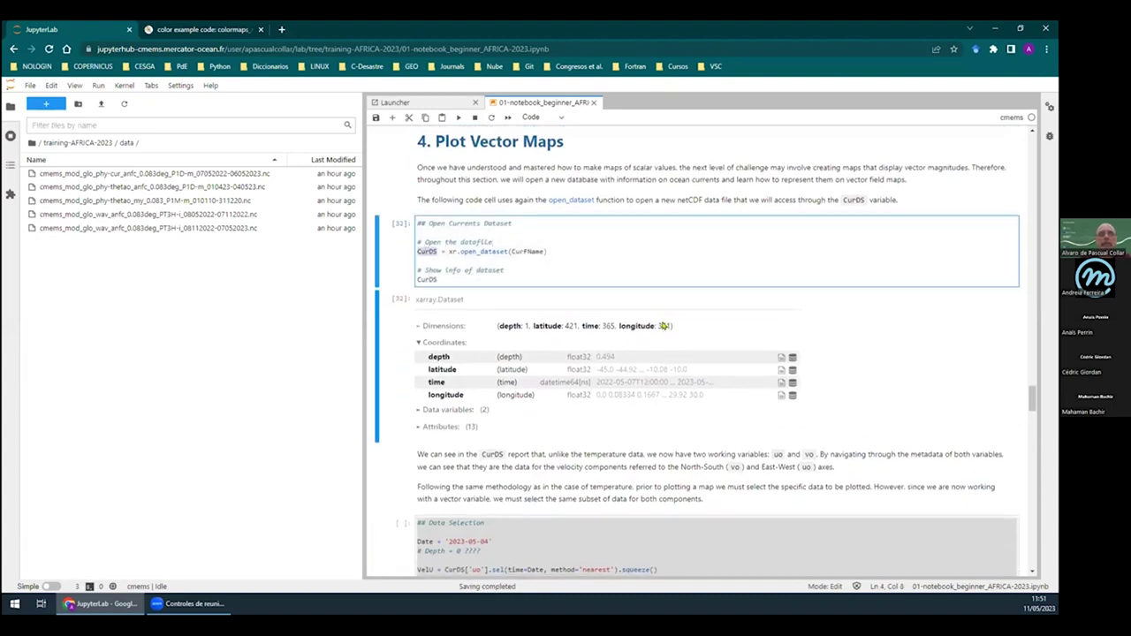
Examine how the Data Selection cell assigns the 'uo' and 'vo' components to VelU and VelV
scroll(663, 326, down, 3)
click(696, 416)
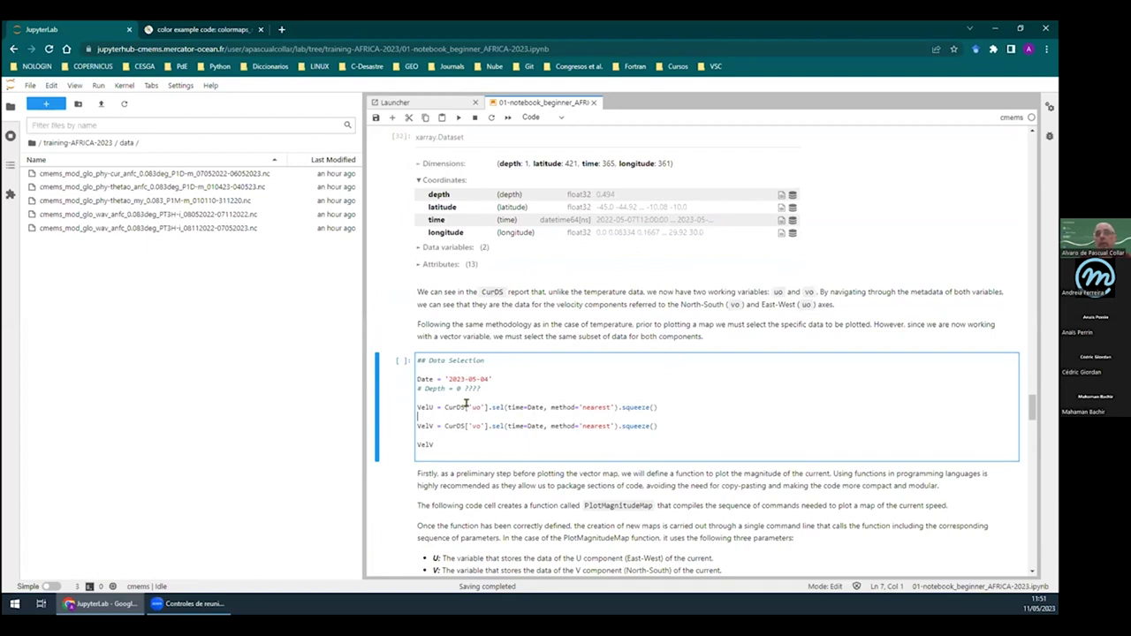
mouse_move(469, 407)
mouse_down()
mouse_move(483, 407)
mouse_move(475, 425)
mouse_up()
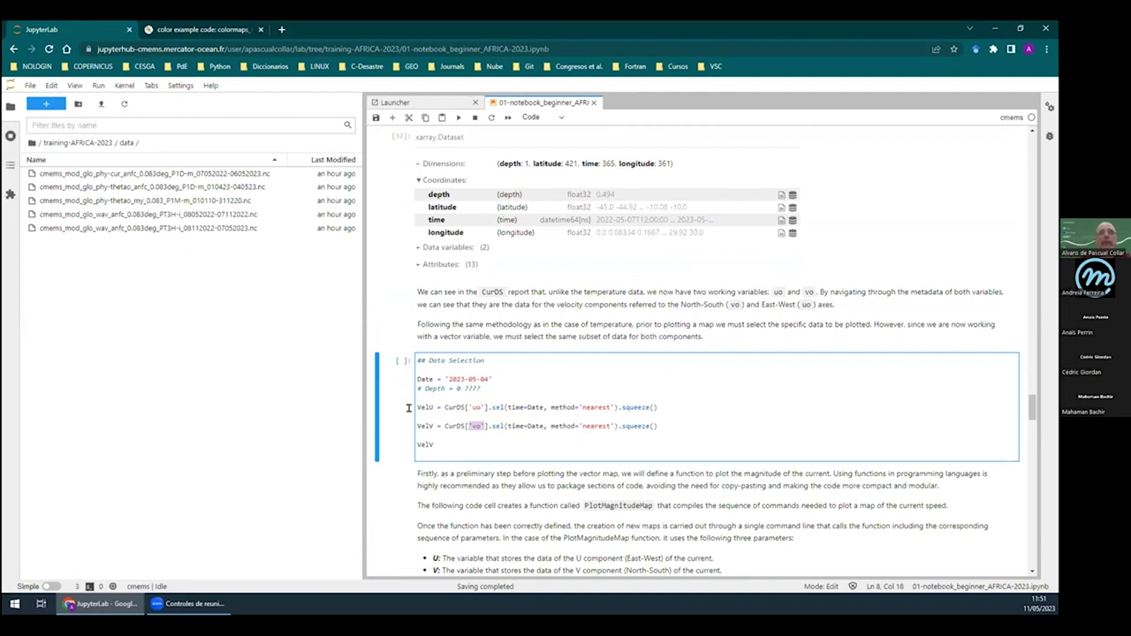
click(508, 415)
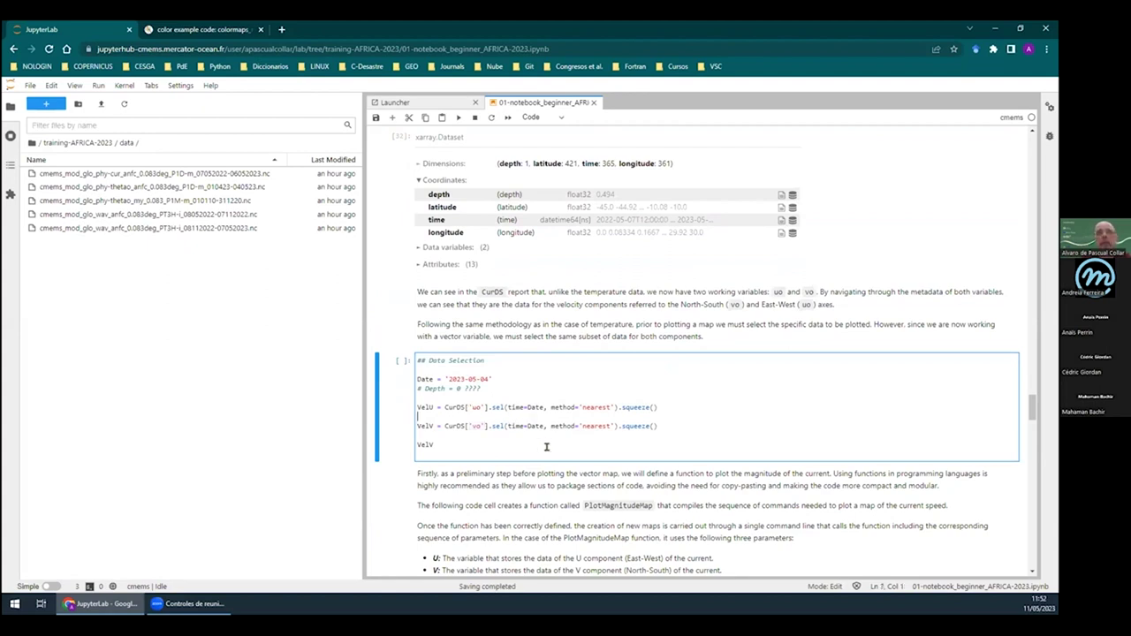
Highlight the sel method and its time=Date argument in the VelU line, along with the year in the Date value
double_click(499, 407)
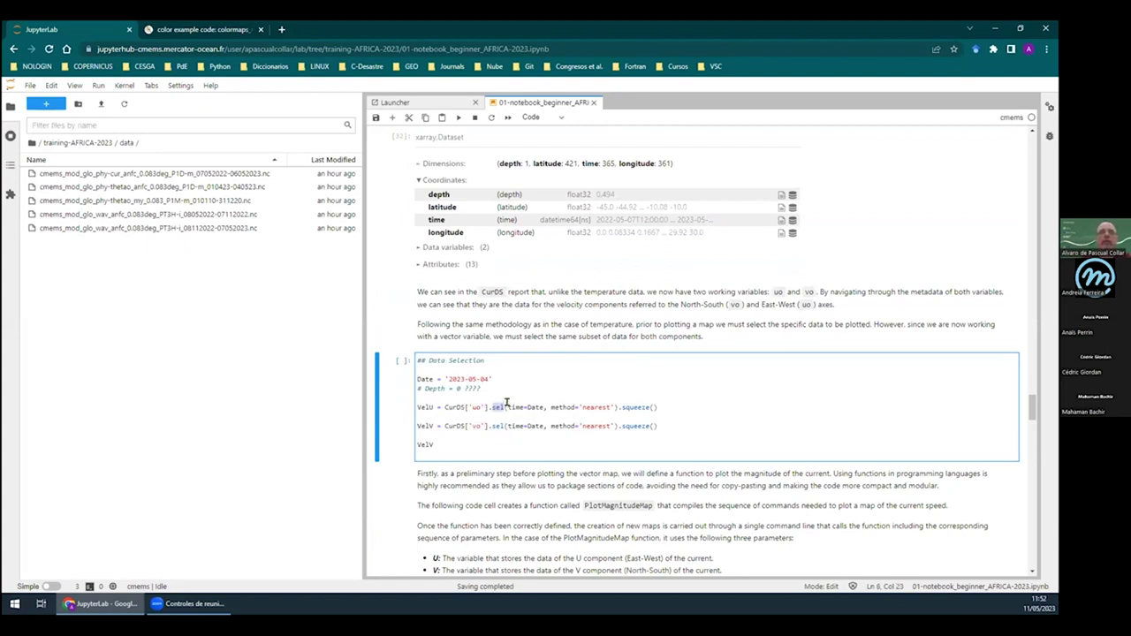
drag(507, 407, 542, 407)
double_click(457, 378)
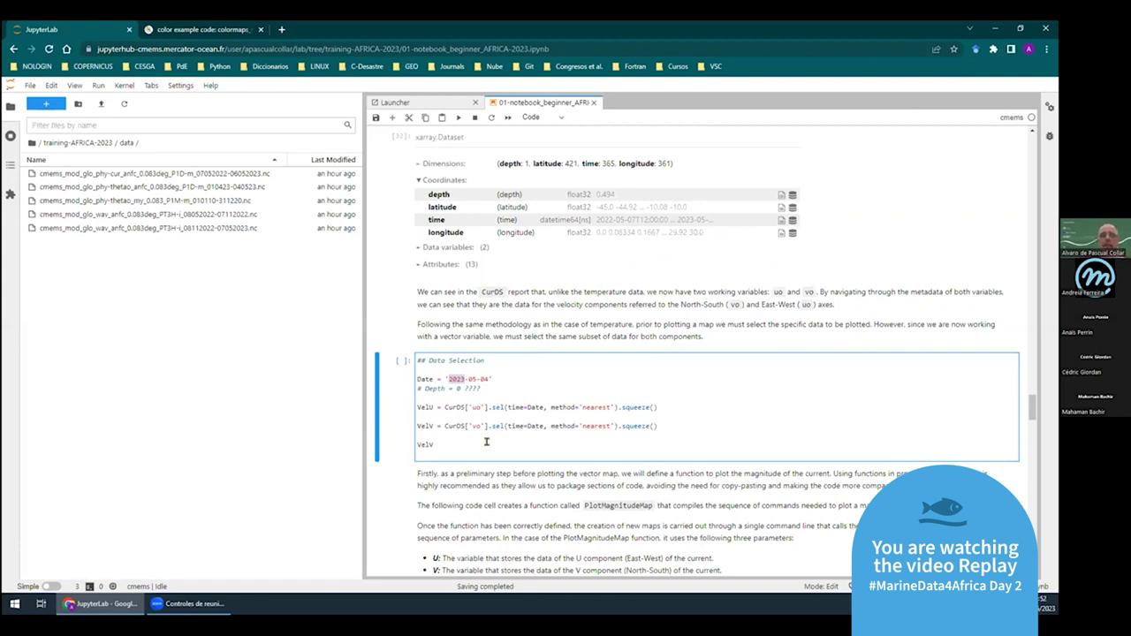
Compare the commented Depth line in the Data Selection cell with the depth dimension of the CurDS report
double_click(427, 388)
click(461, 383)
click(519, 166)
double_click(524, 165)
double_click(525, 166)
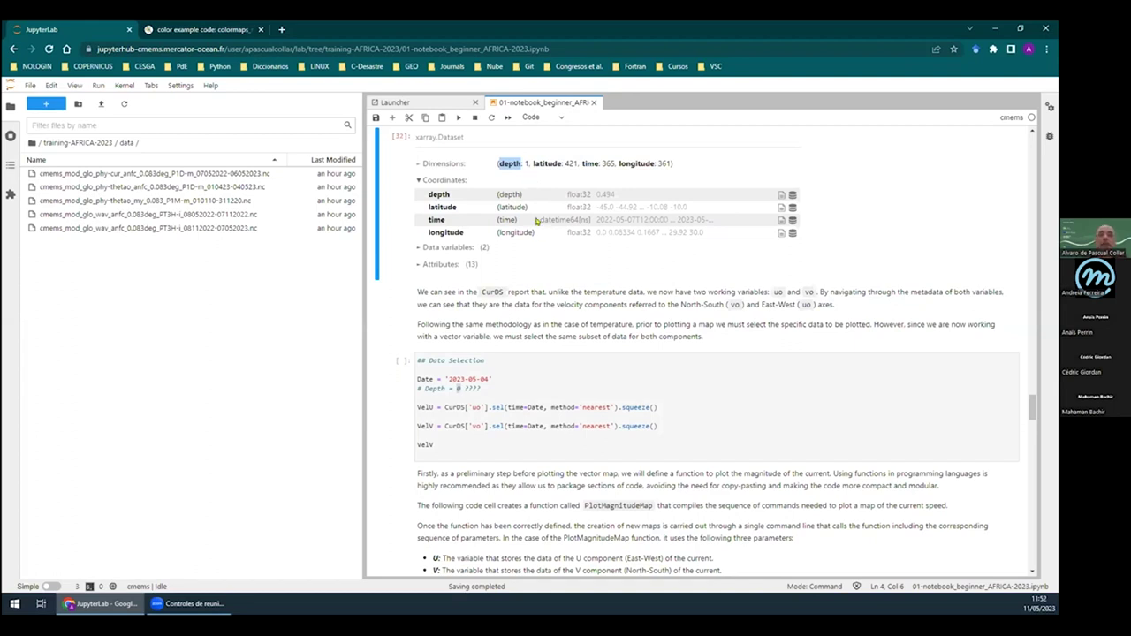
click(525, 165)
drag(480, 388, 406, 385)
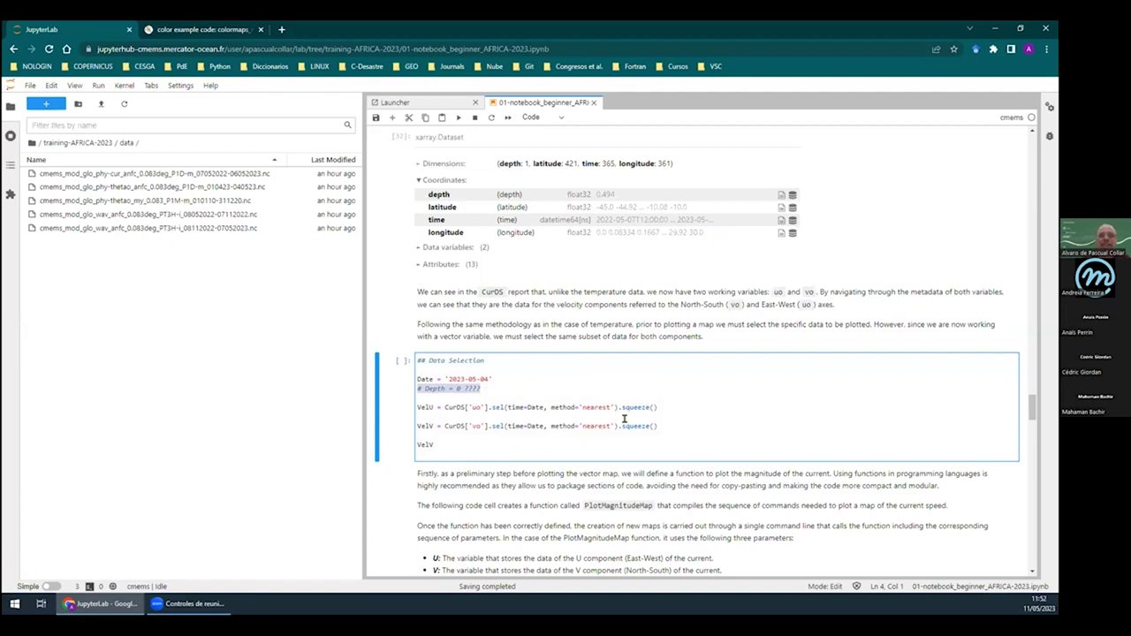
Run the Data Selection cell to extract VelU and VelV for 2023-05-04
click(678, 405)
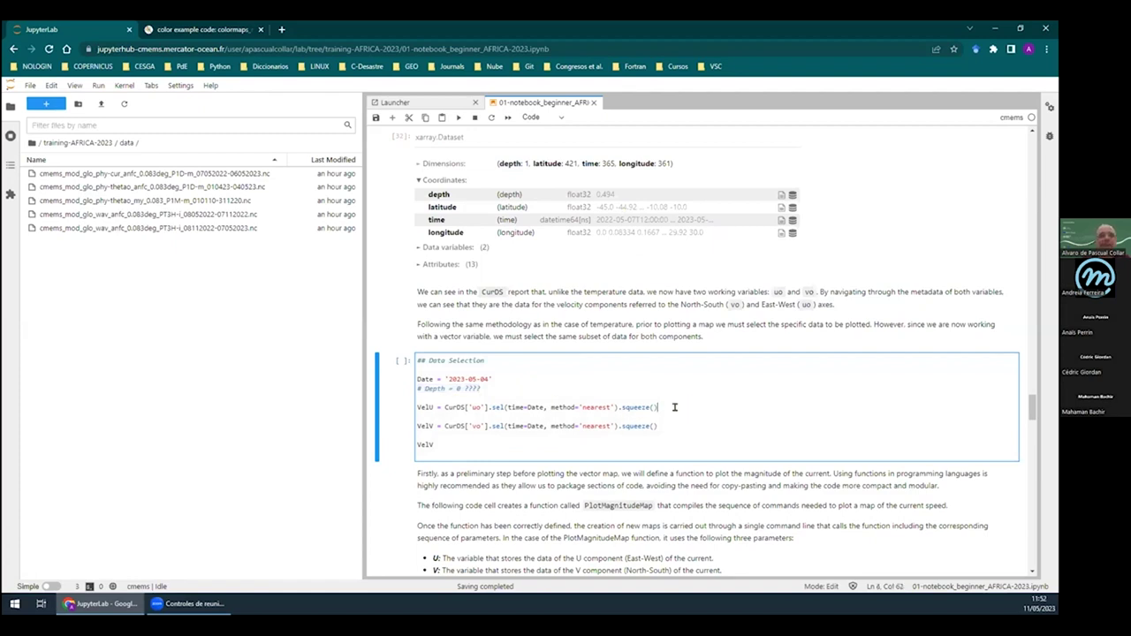
click(516, 444)
click(457, 124)
scroll(461, 387, down, 1)
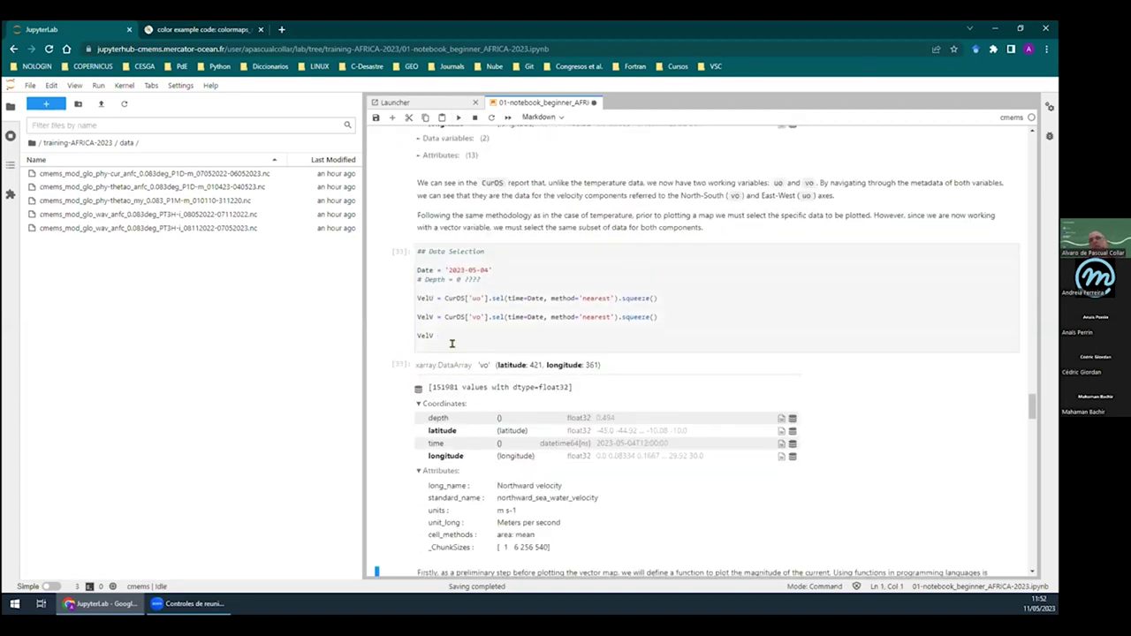
Examine the VelV output of the Data Selection cell and highlight its latitude and longitude dimensions
click(416, 334)
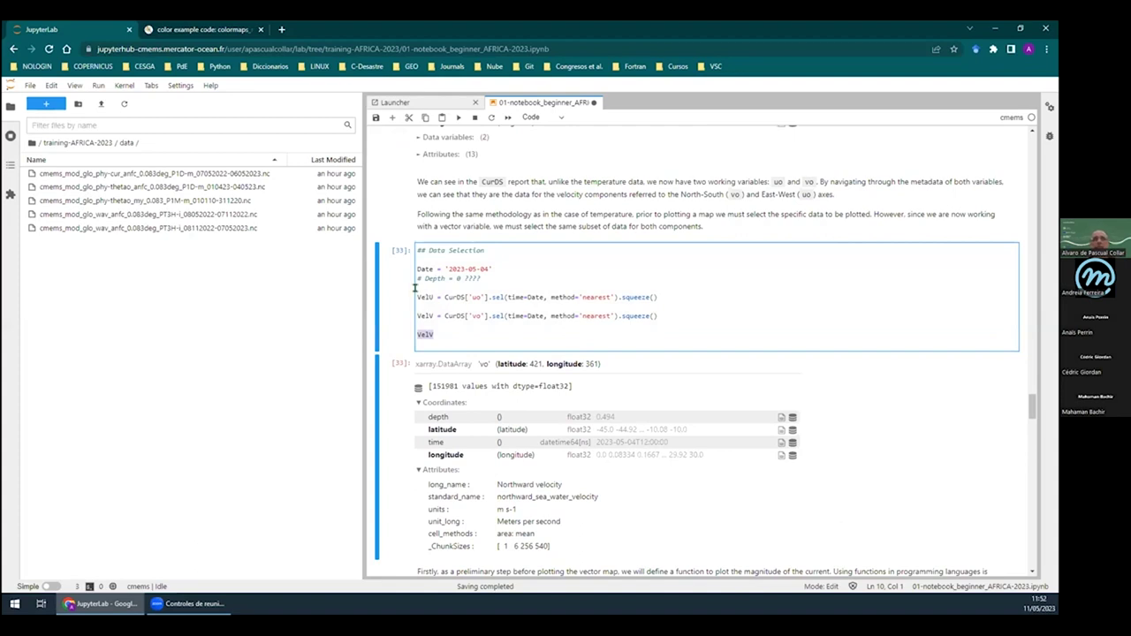
click(441, 331)
scroll(564, 316, down, 1)
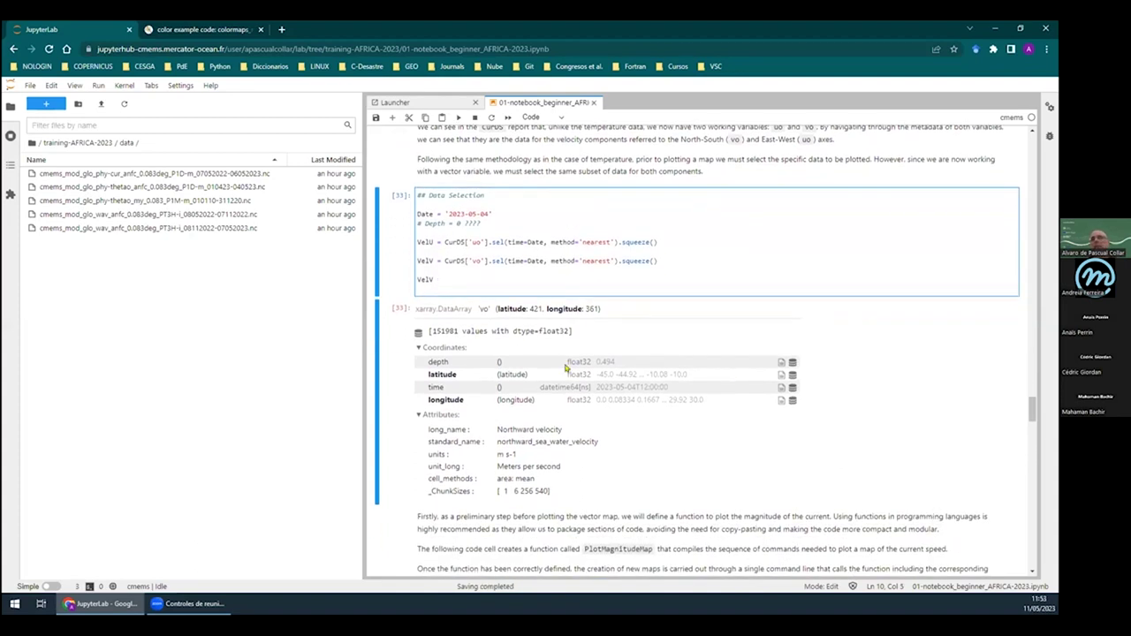
drag(498, 315, 605, 312)
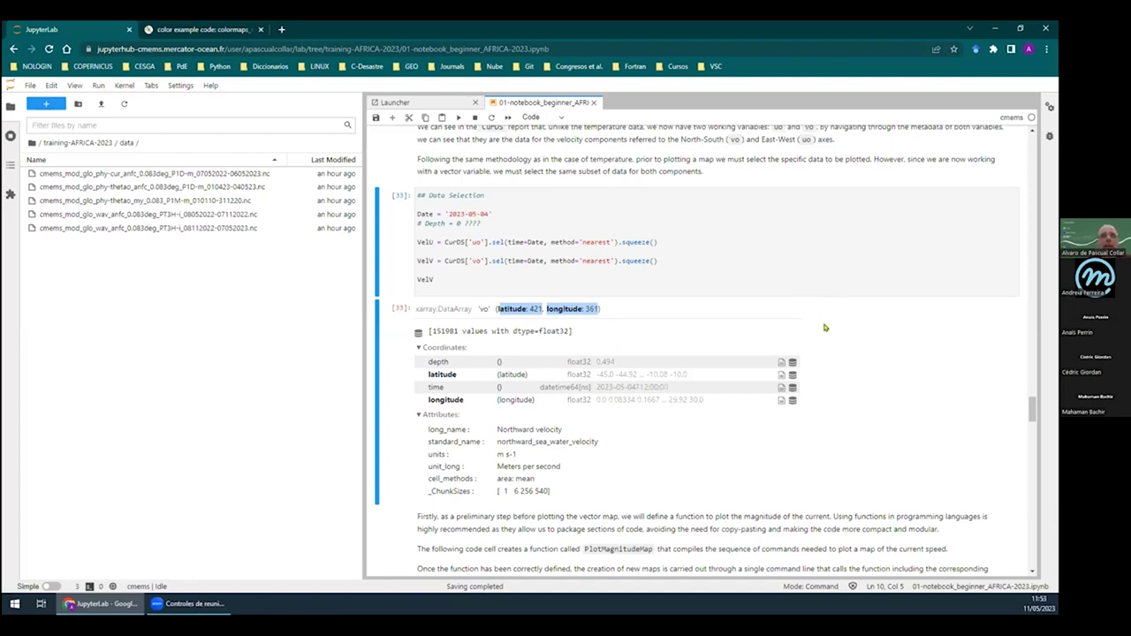
scroll(823, 328, down, 2)
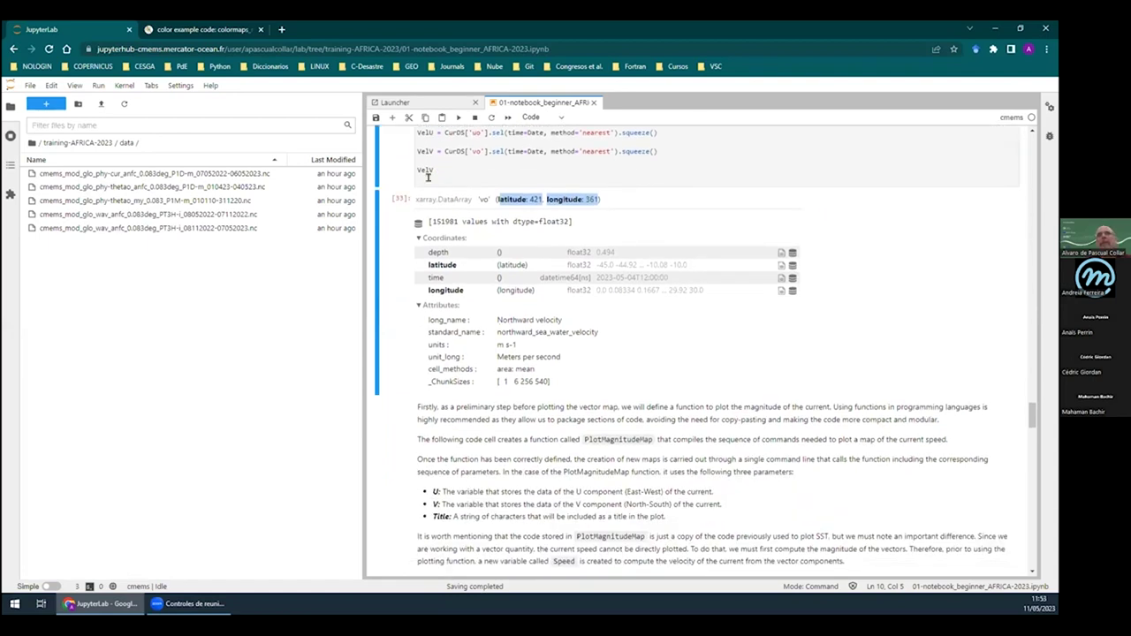
scroll(429, 204, up, 2)
click(434, 282)
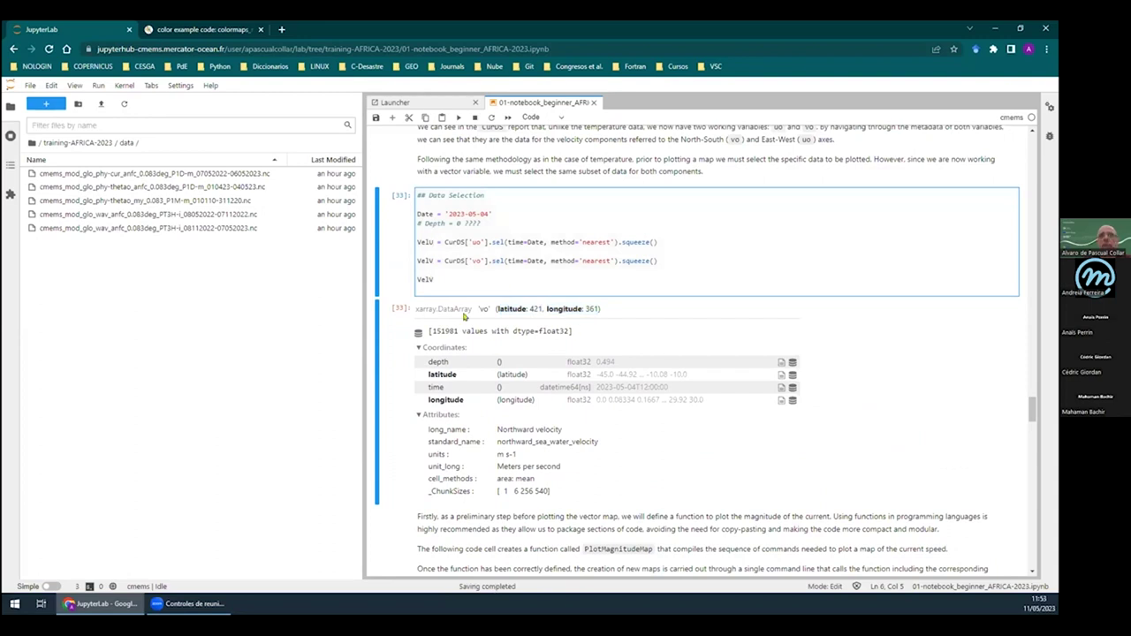
Go to the Plot Magnitude of Current cell and highlight the function name PlotMagnitudeMap in its definition
scroll(604, 398, down, 5)
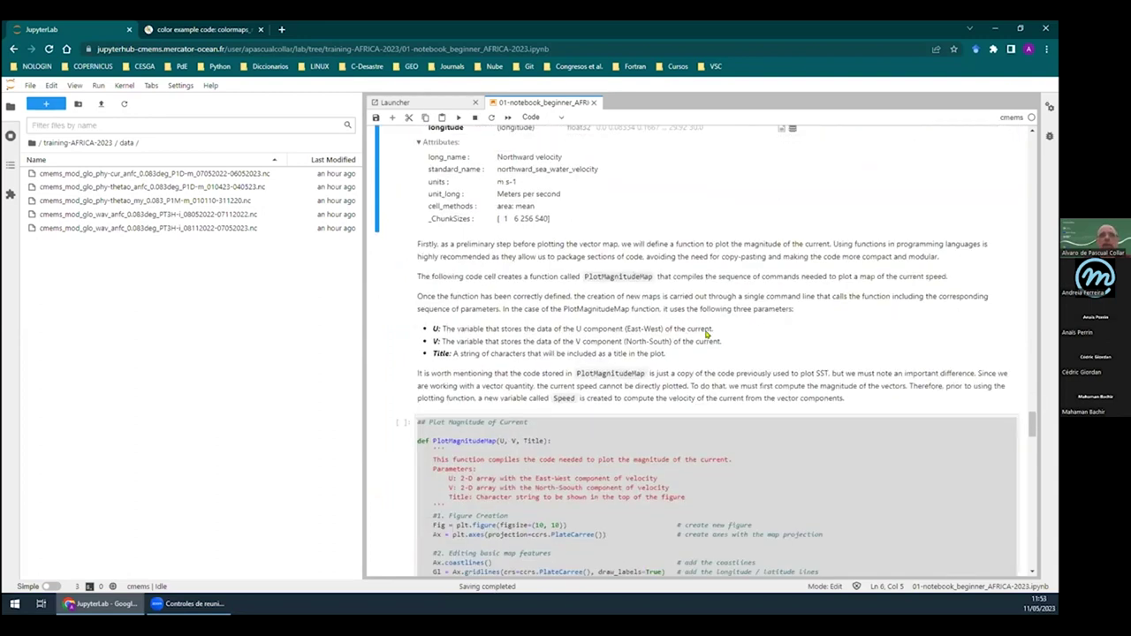
scroll(769, 220, down, 4)
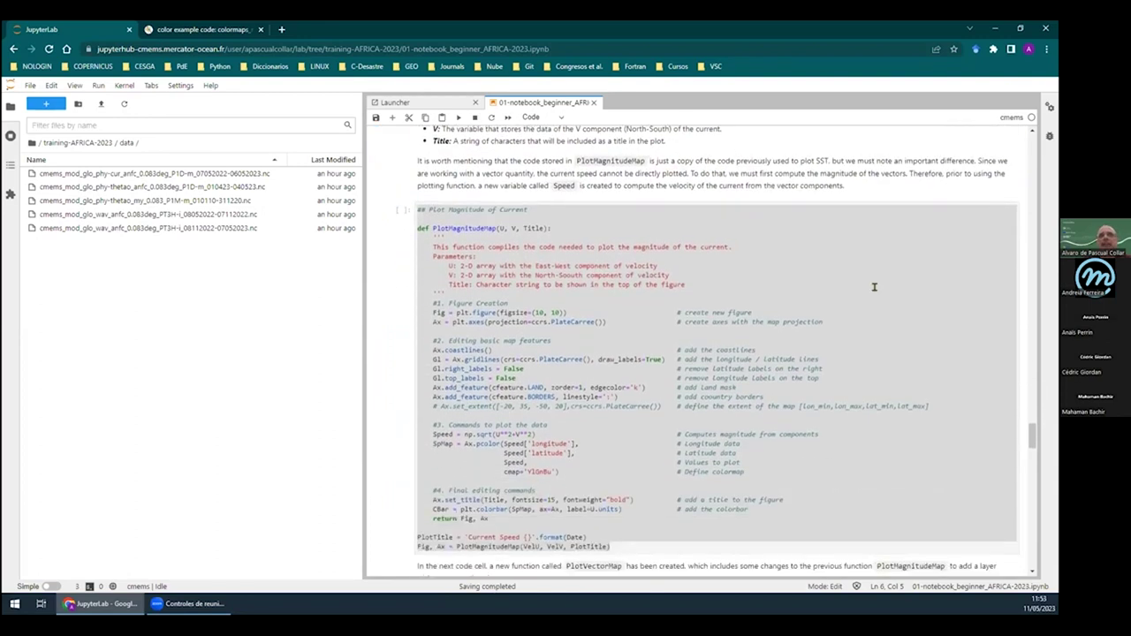
scroll(874, 286, down, 1)
click(897, 262)
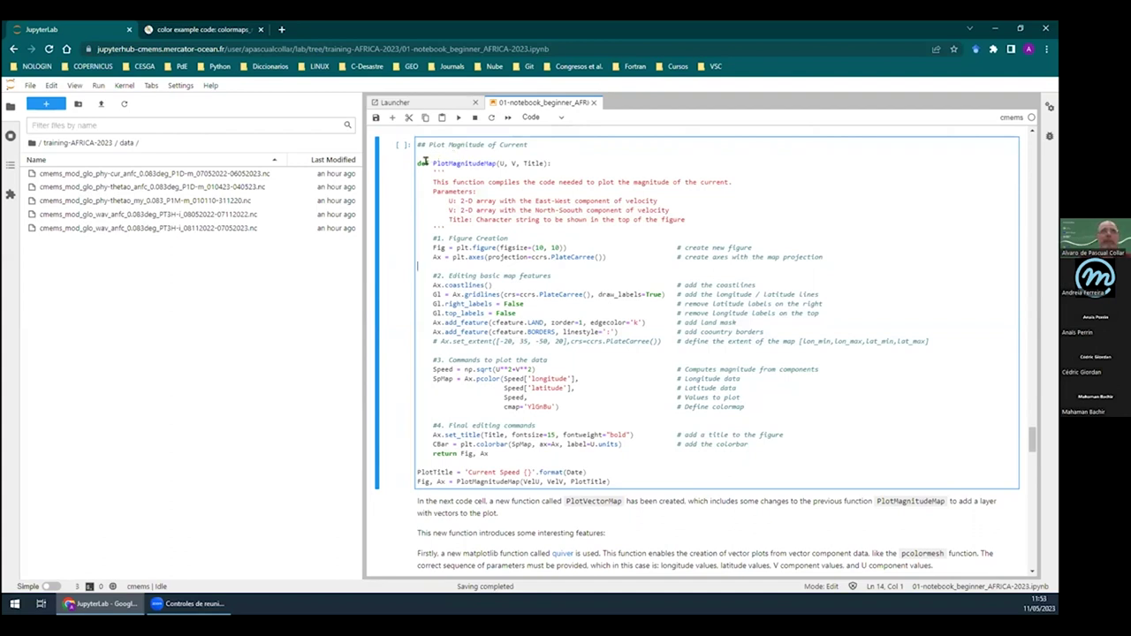
drag(432, 162, 494, 163)
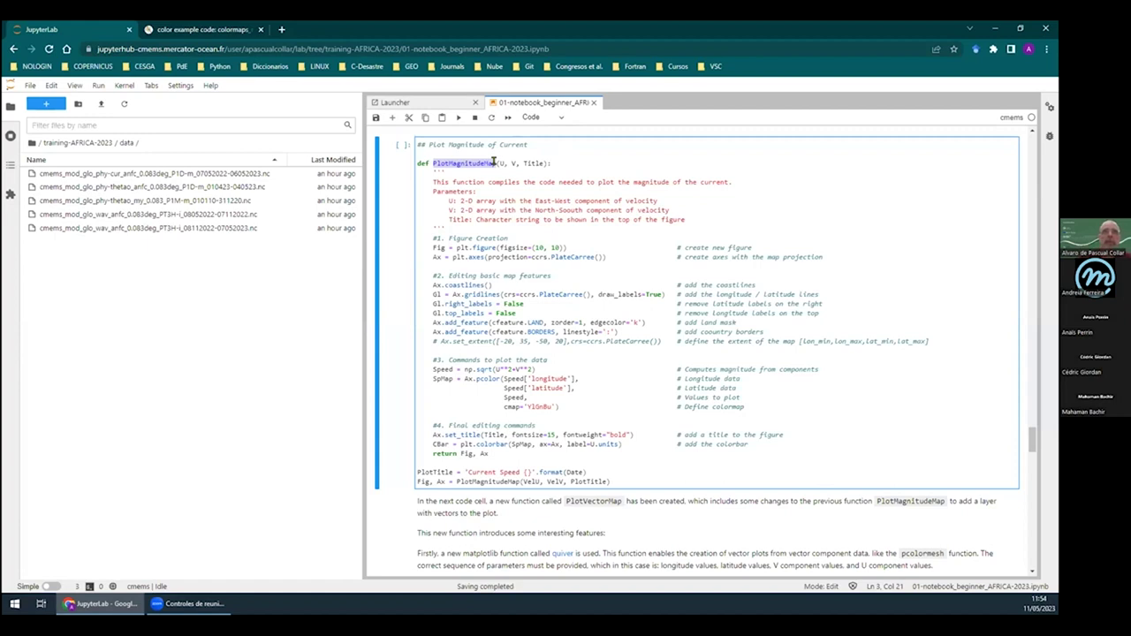
click(547, 229)
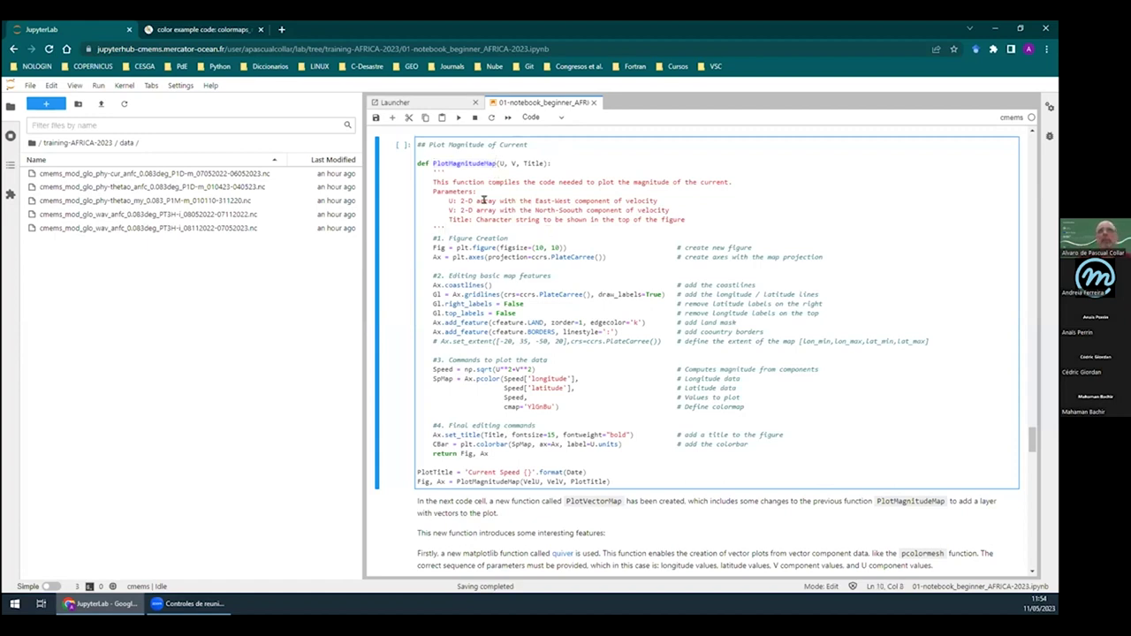
Highlight the def line that opens the PlotMagnitudeMap function and the return line that ends it
drag(553, 163, 415, 156)
click(416, 168)
drag(551, 163, 410, 163)
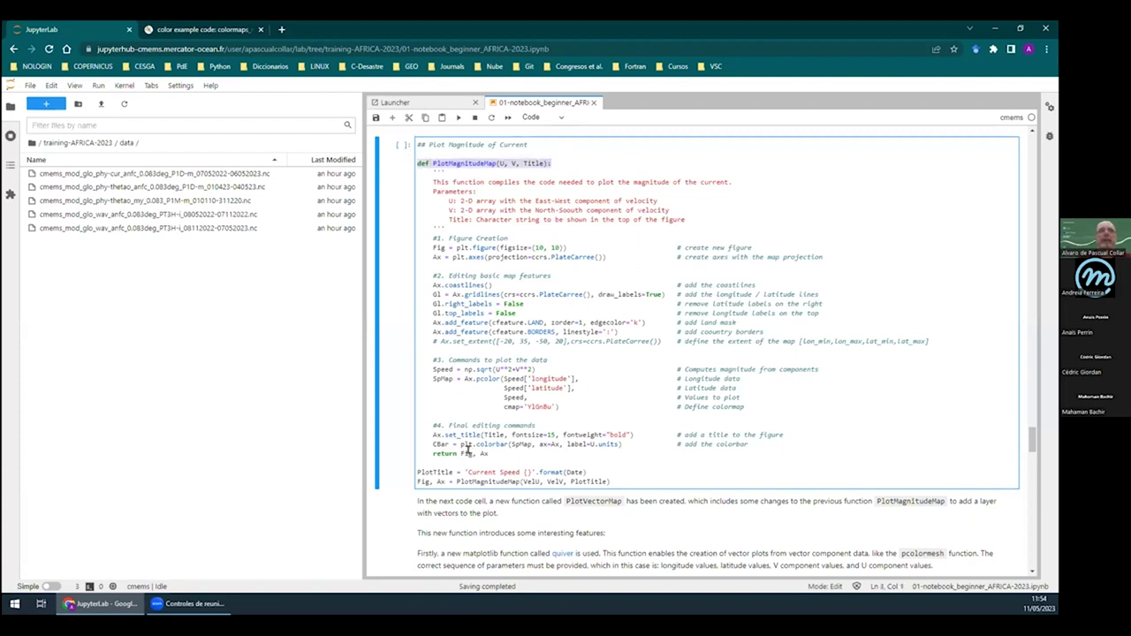
drag(491, 453, 415, 450)
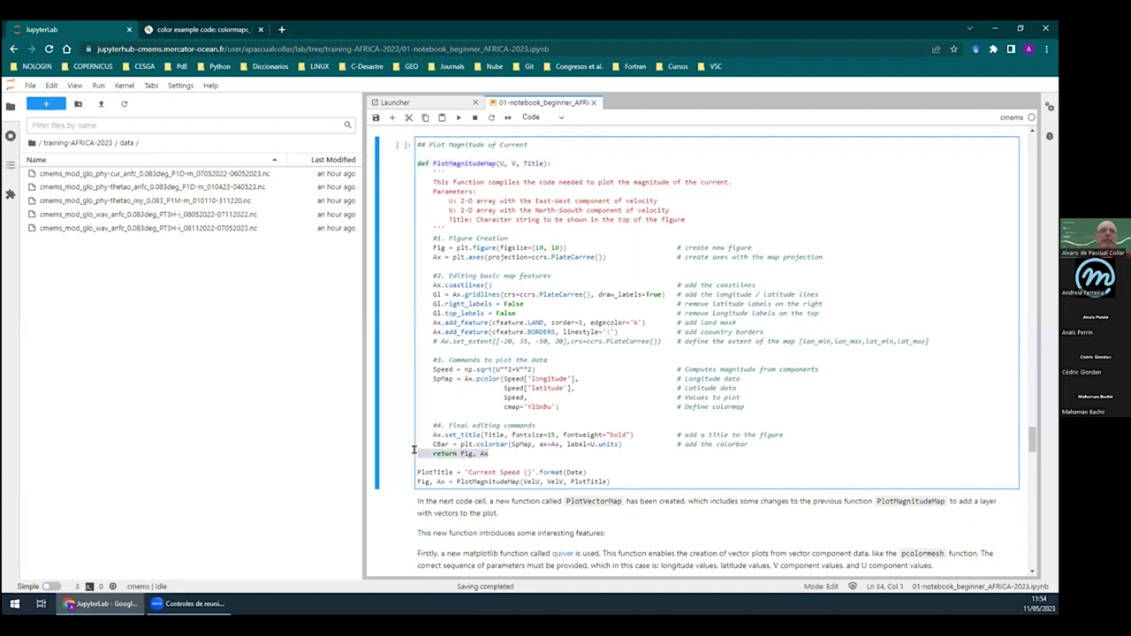
Highlight the body of PlotMagnitudeMap between the def and return lines, and mark the function's name again
click(415, 163)
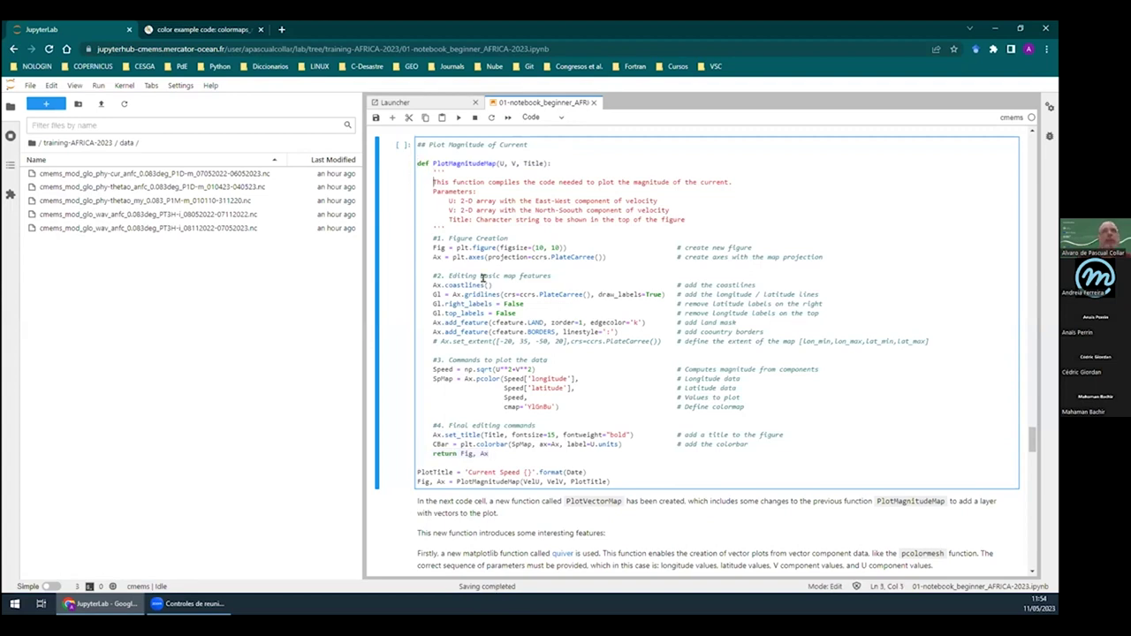
click(445, 204)
drag(751, 445, 399, 170)
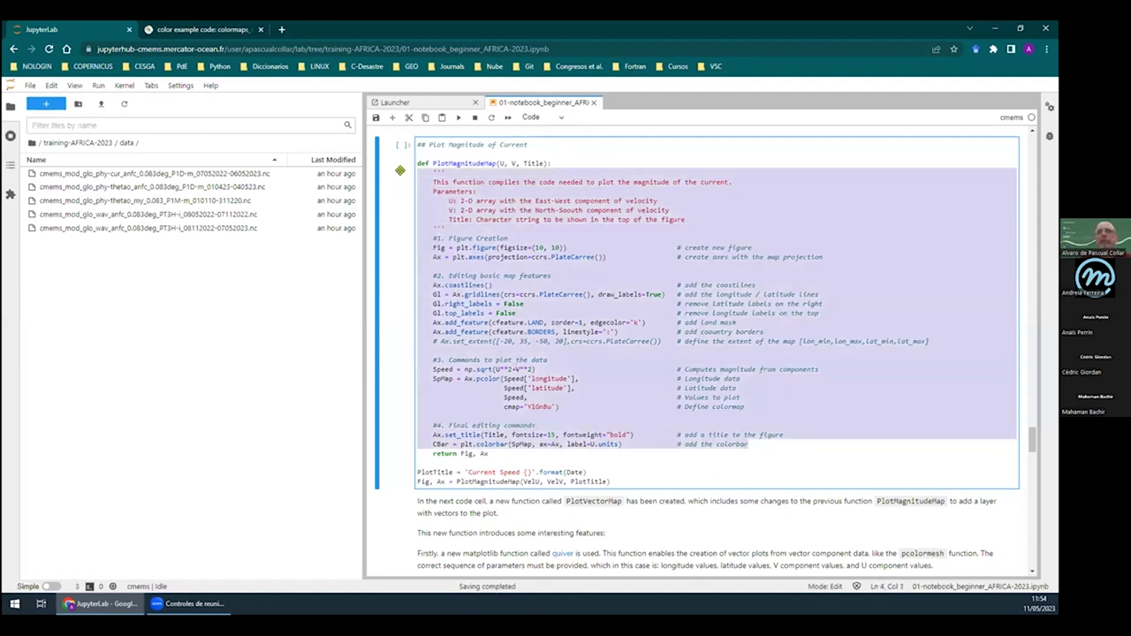
double_click(465, 164)
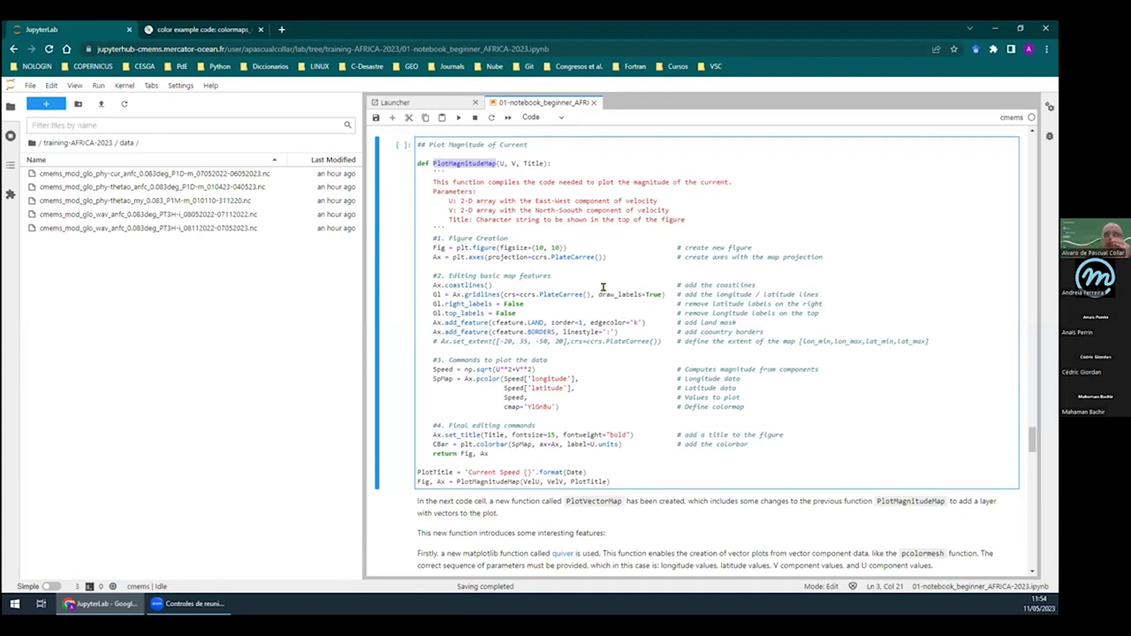
click(453, 163)
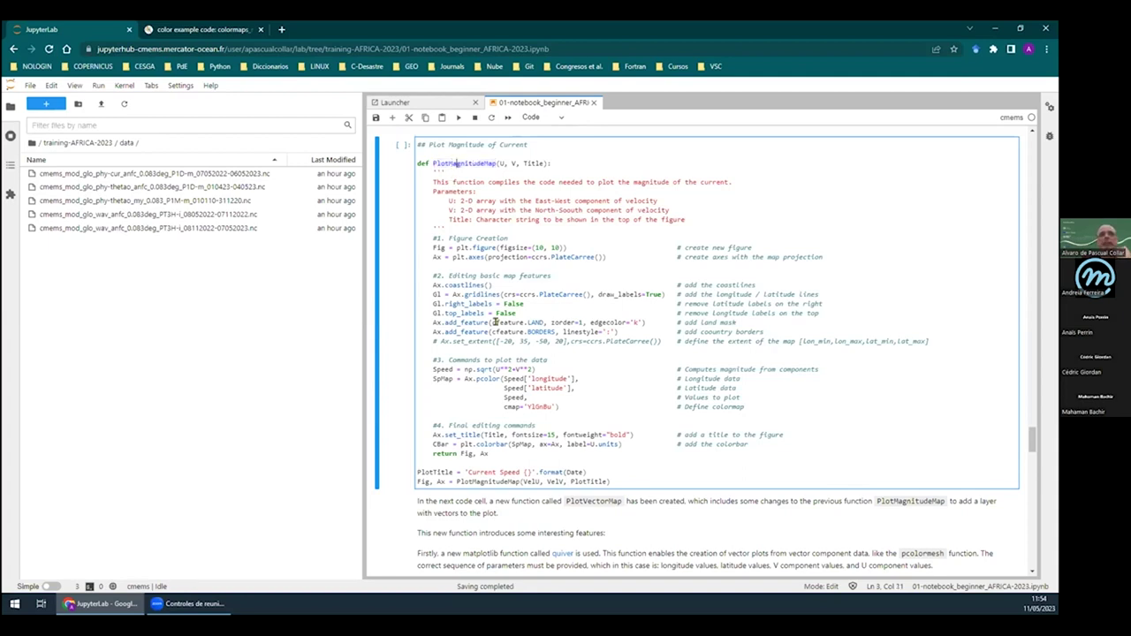
Highlight the name PlotMagnitudeMap in the function definition and in the call on the cell's last line
click(459, 162)
double_click(458, 163)
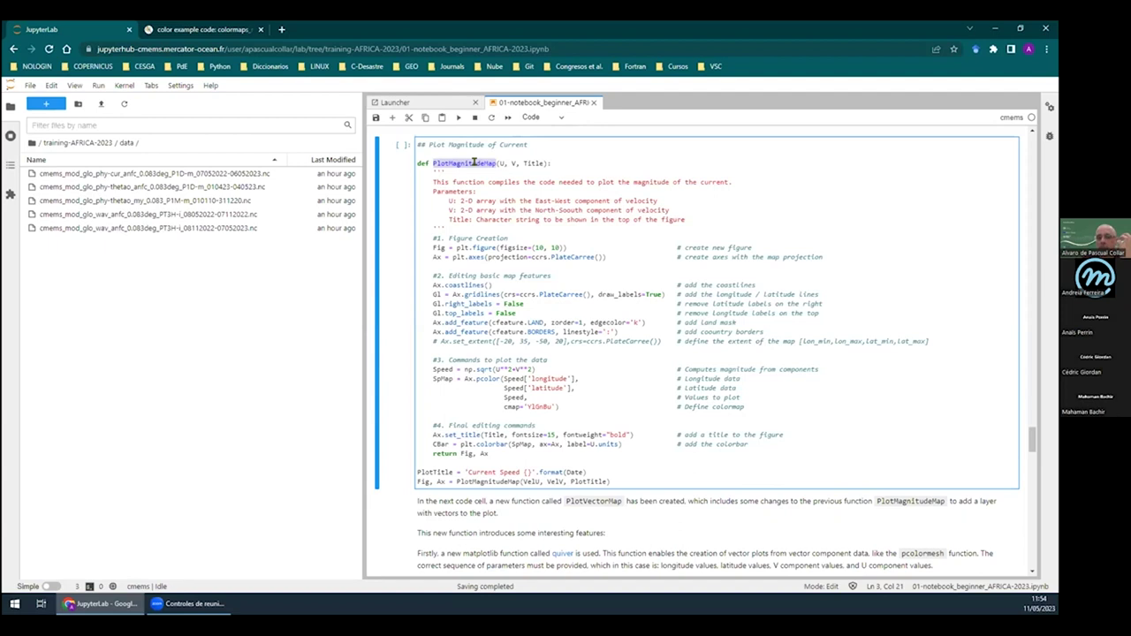
click(609, 482)
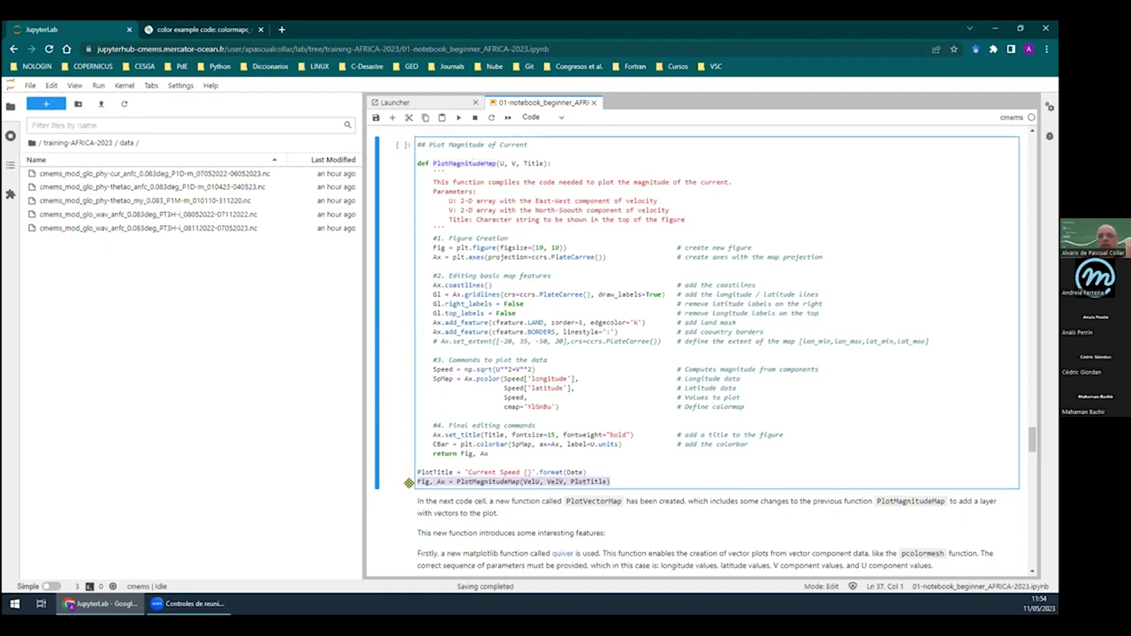
double_click(485, 479)
right_click(728, 421)
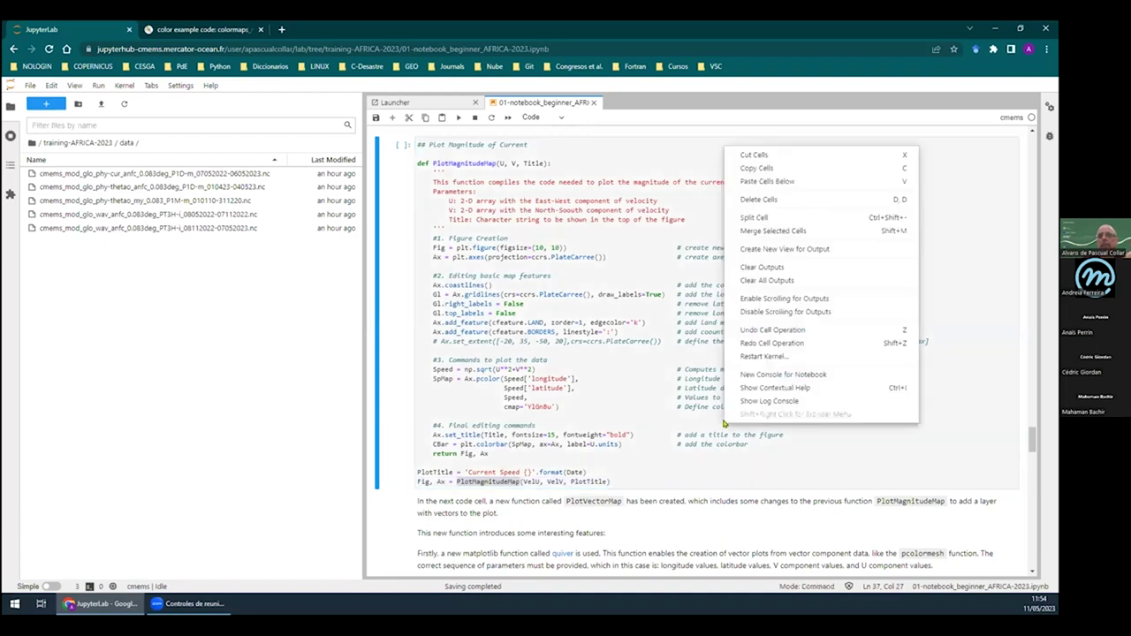
click(686, 455)
double_click(485, 481)
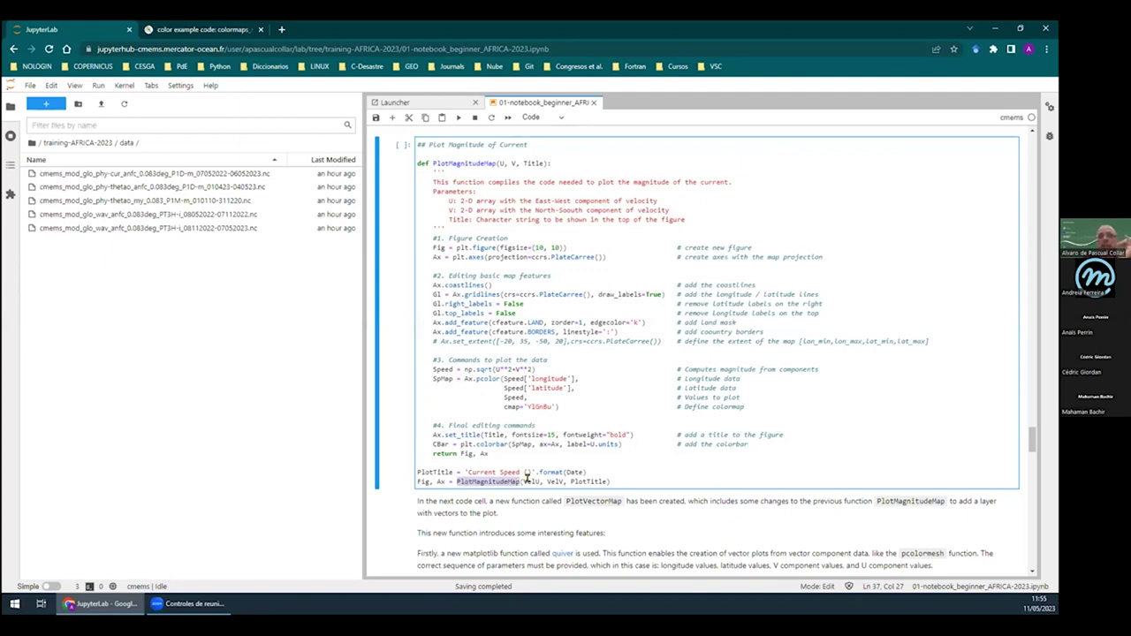
Highlight the arguments VelU, VelV and PlotTitle in the PlotMagnitudeMap call and the matching parameter U in the definition
double_click(528, 481)
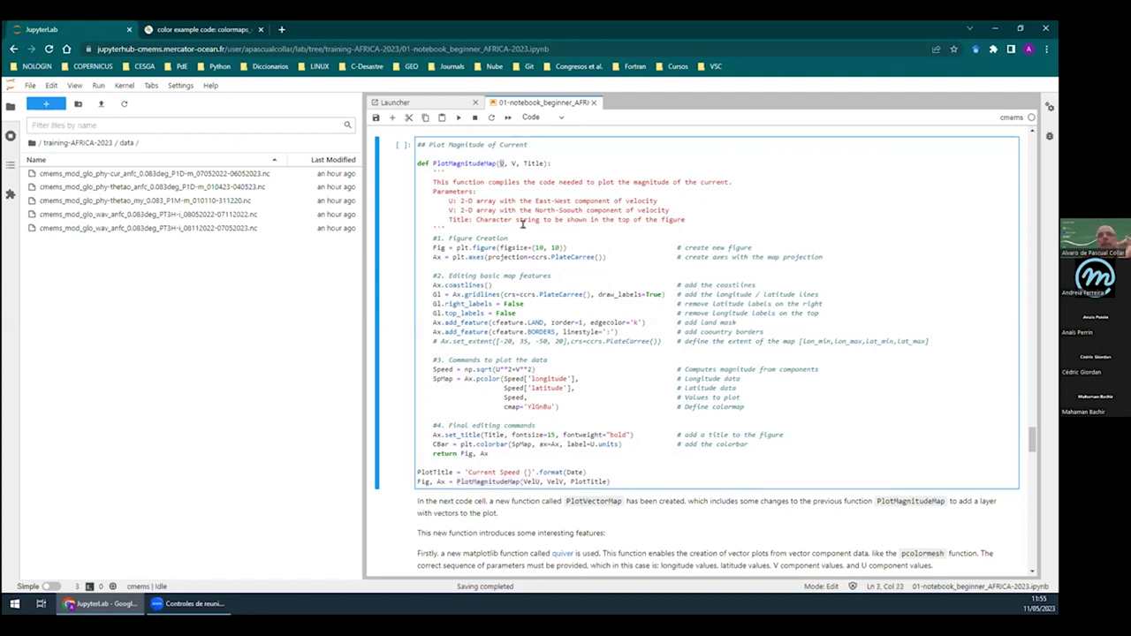
double_click(554, 482)
click(519, 182)
double_click(530, 482)
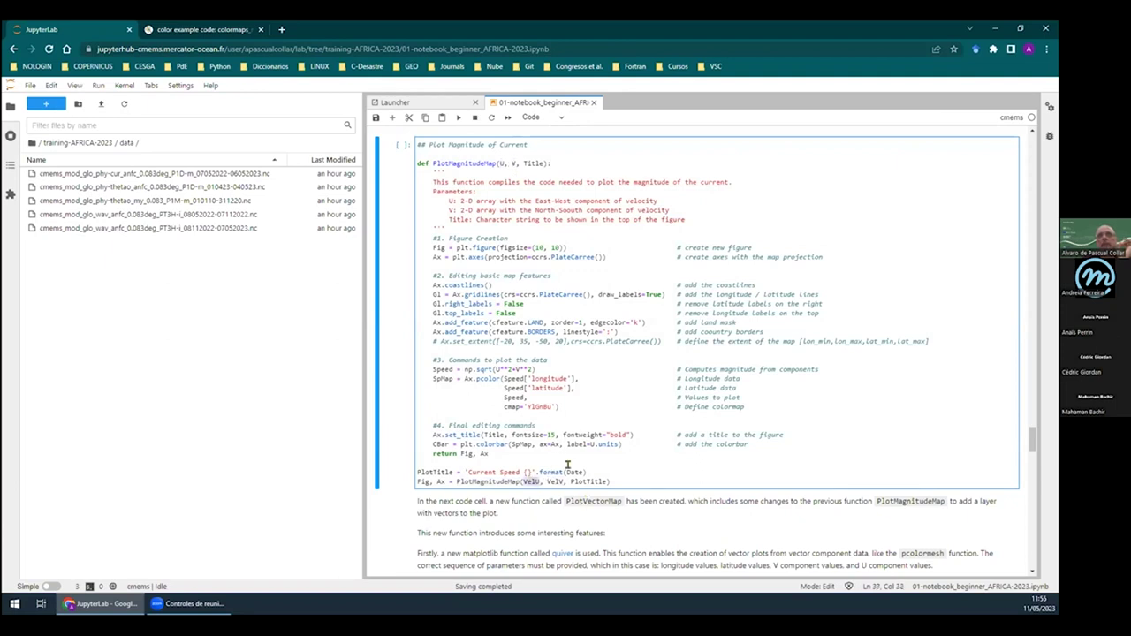
double_click(555, 481)
double_click(589, 482)
Highlight the whole PlotMagnitudeMap function from its def line to its return line, and mark its name in the definition
click(493, 452)
drag(493, 453, 397, 161)
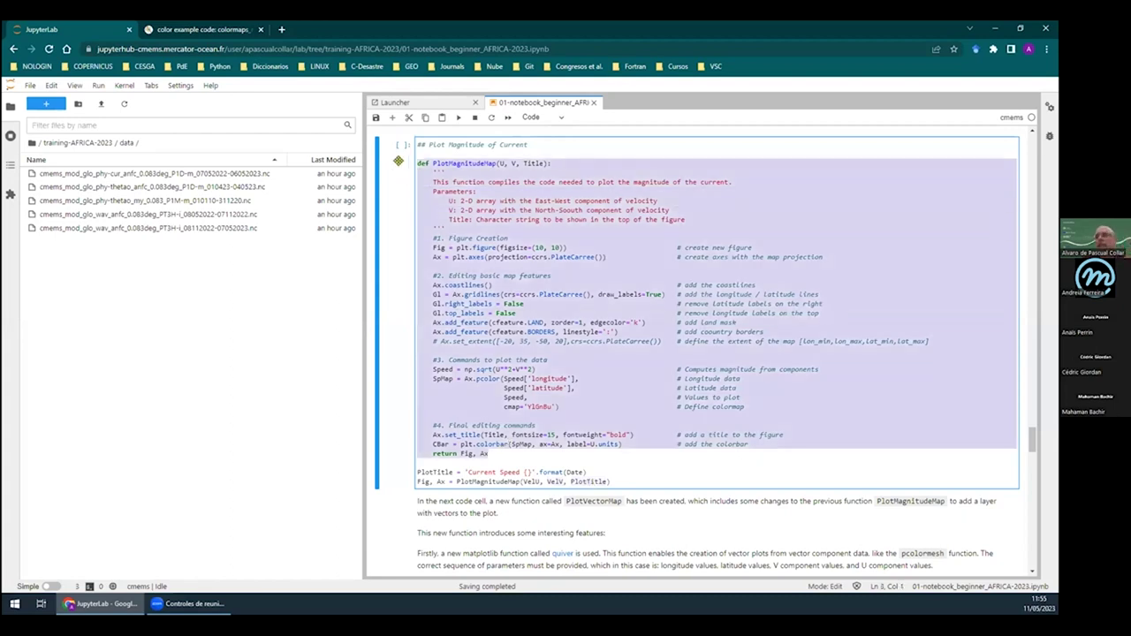
click(592, 397)
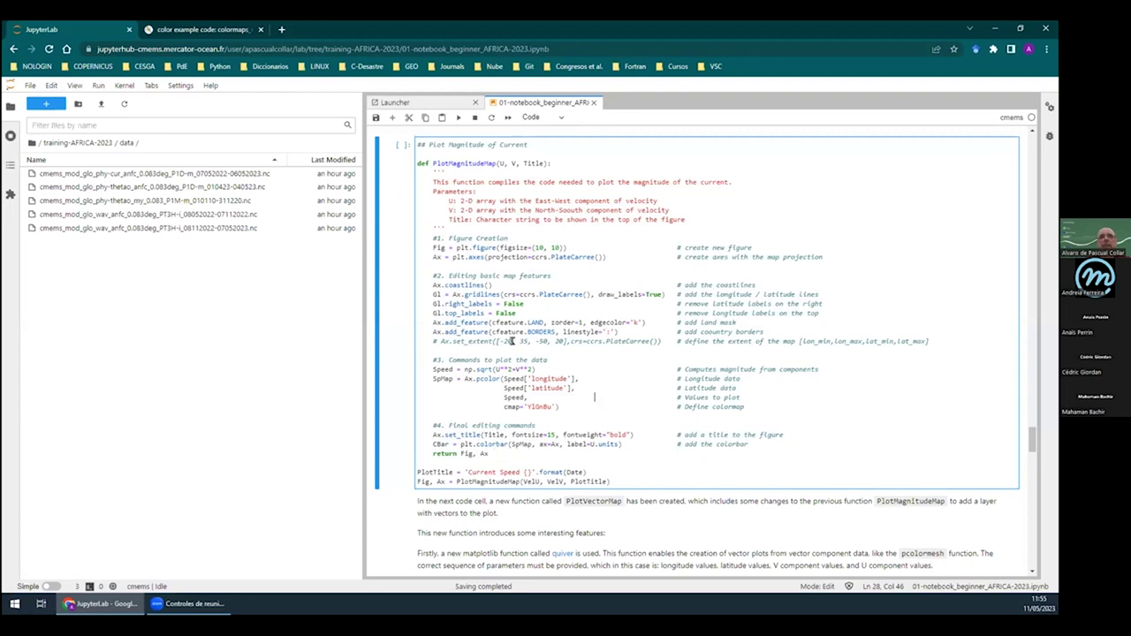
double_click(463, 163)
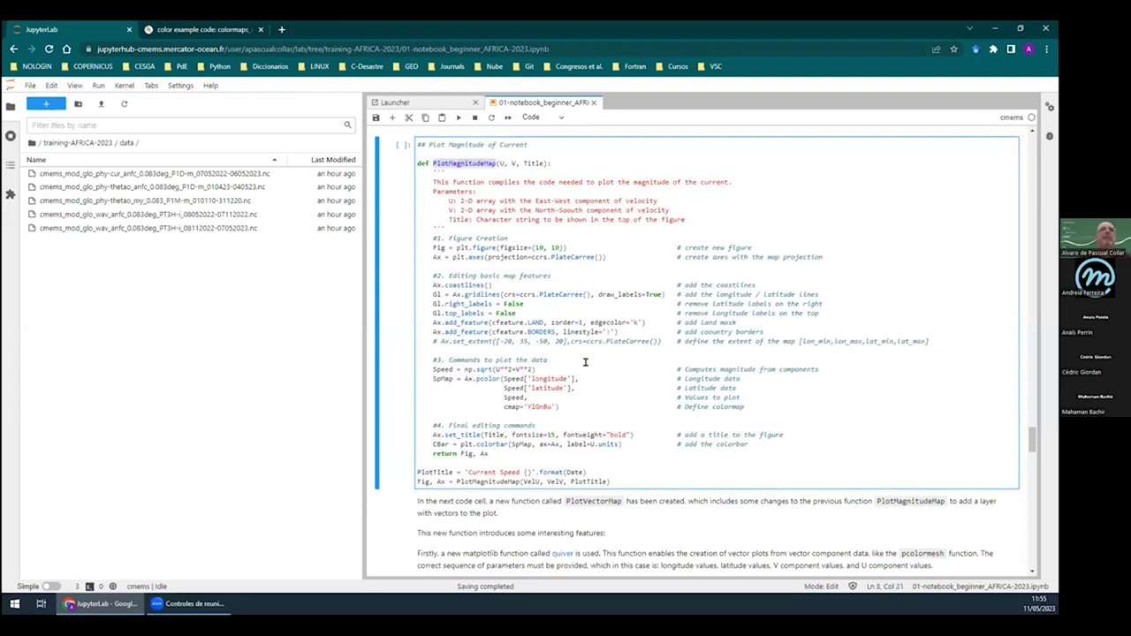
Highlight the function's four numbered code sections one by one, from Figure Creation to Final editing commands, and mark colorbar
drag(428, 237, 845, 257)
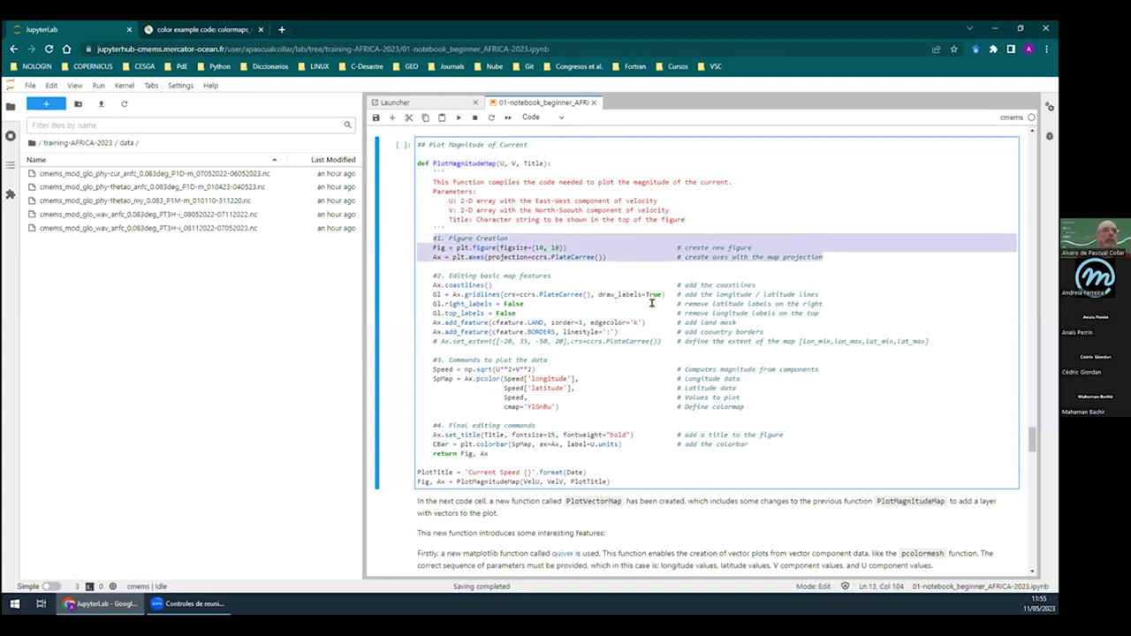
drag(936, 340, 396, 268)
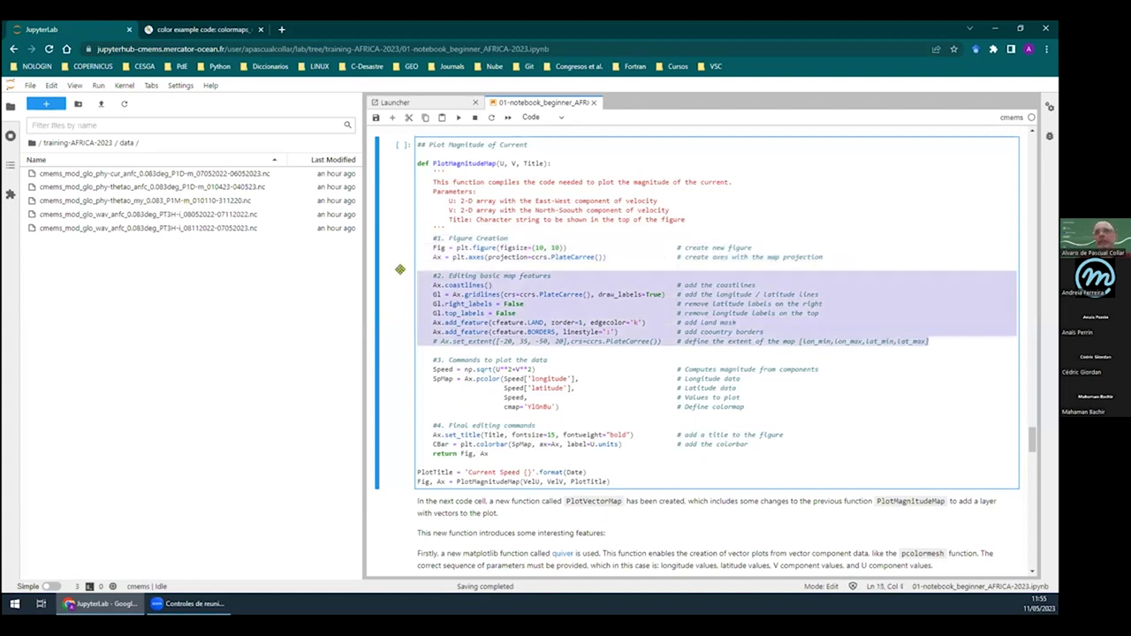
drag(751, 407, 388, 357)
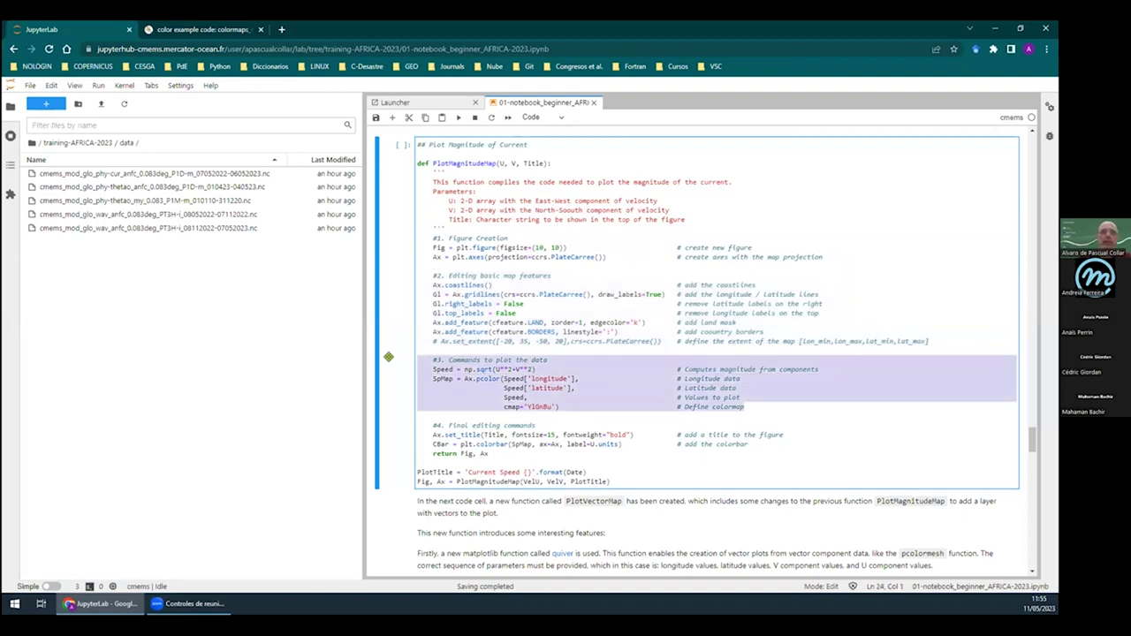
click(753, 444)
drag(749, 444, 406, 422)
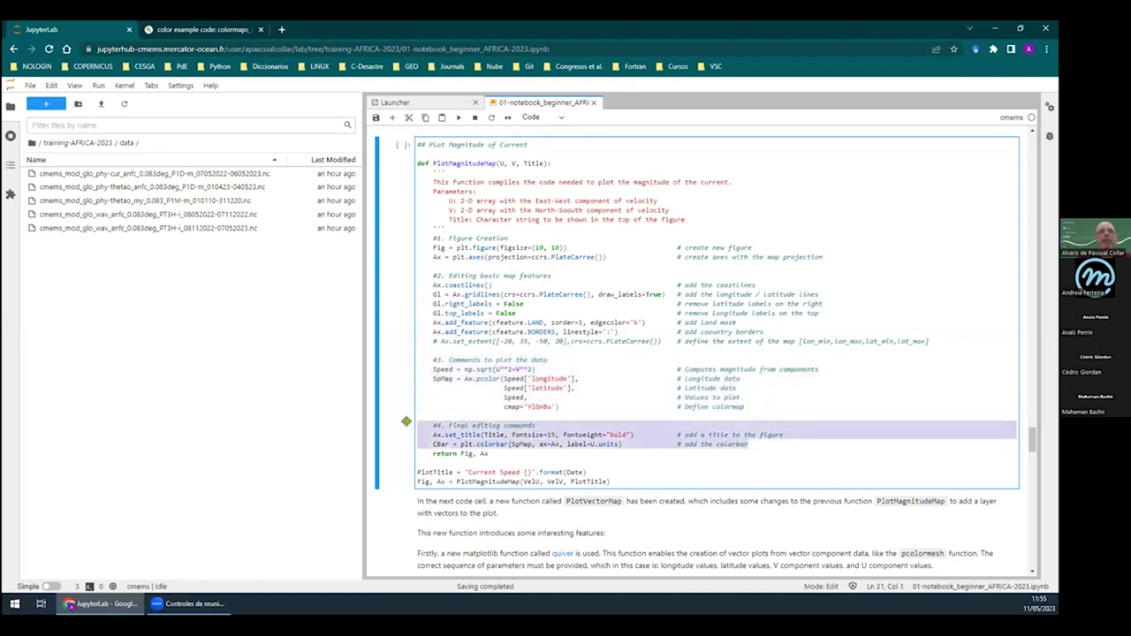
click(566, 435)
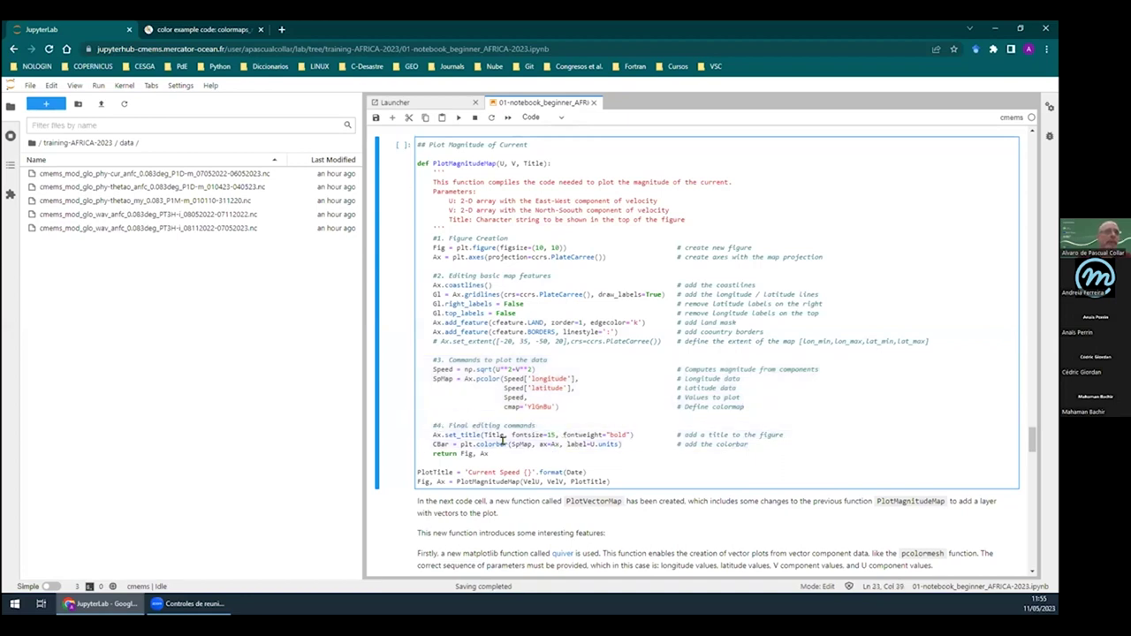
double_click(492, 444)
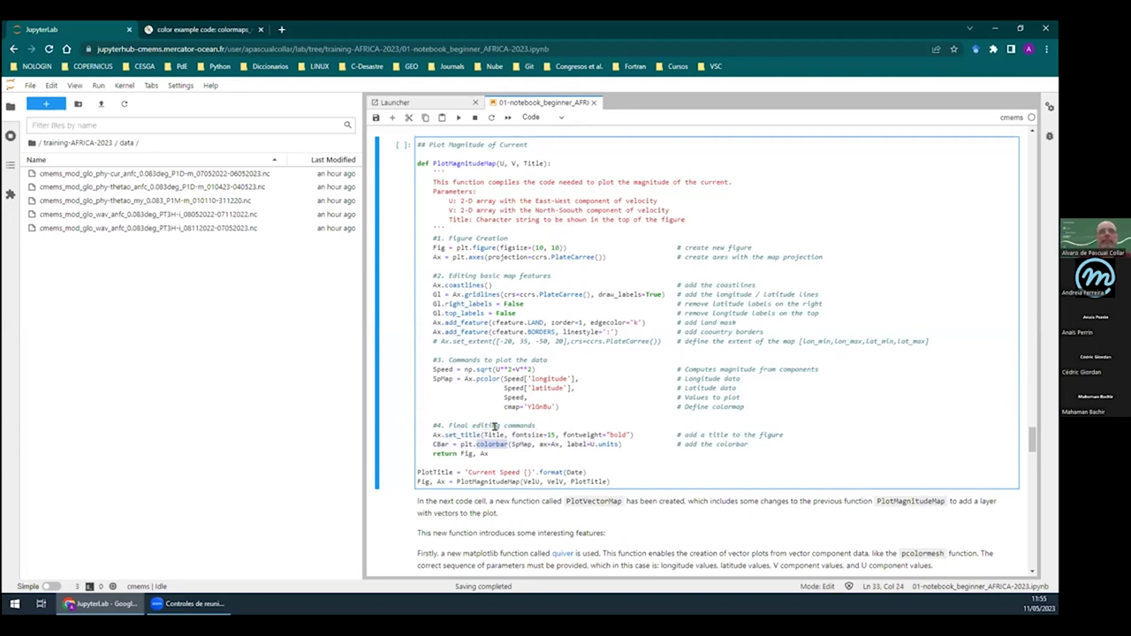
Highlight the Speed calculation line, the U and V parameters in the definition, and the np.sqrt expression that combines them
drag(536, 369, 431, 363)
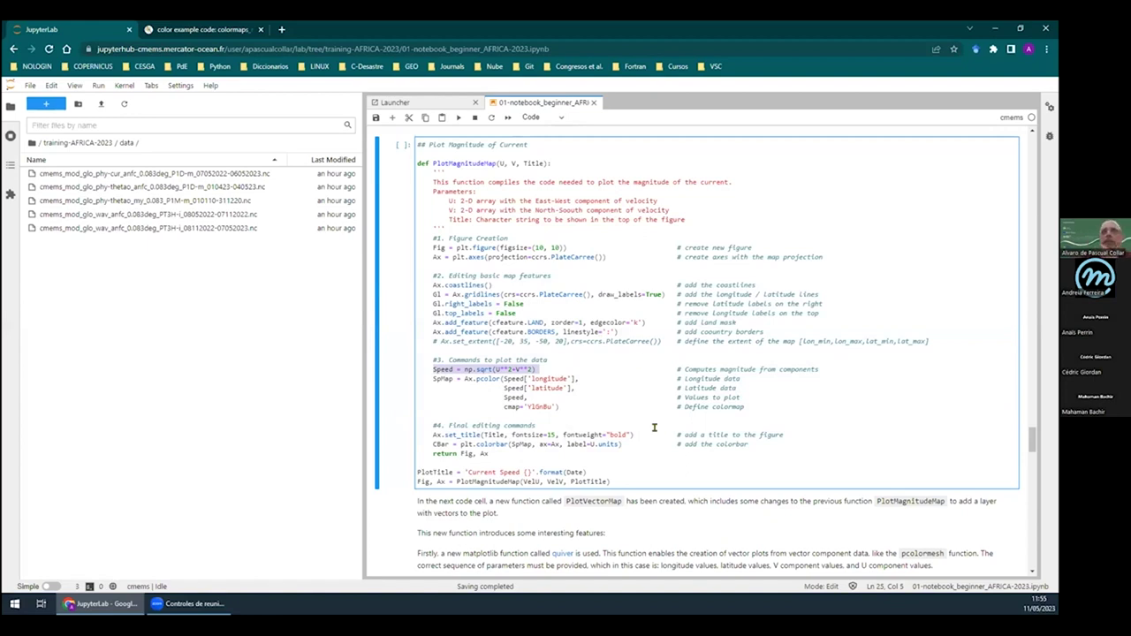
click(458, 378)
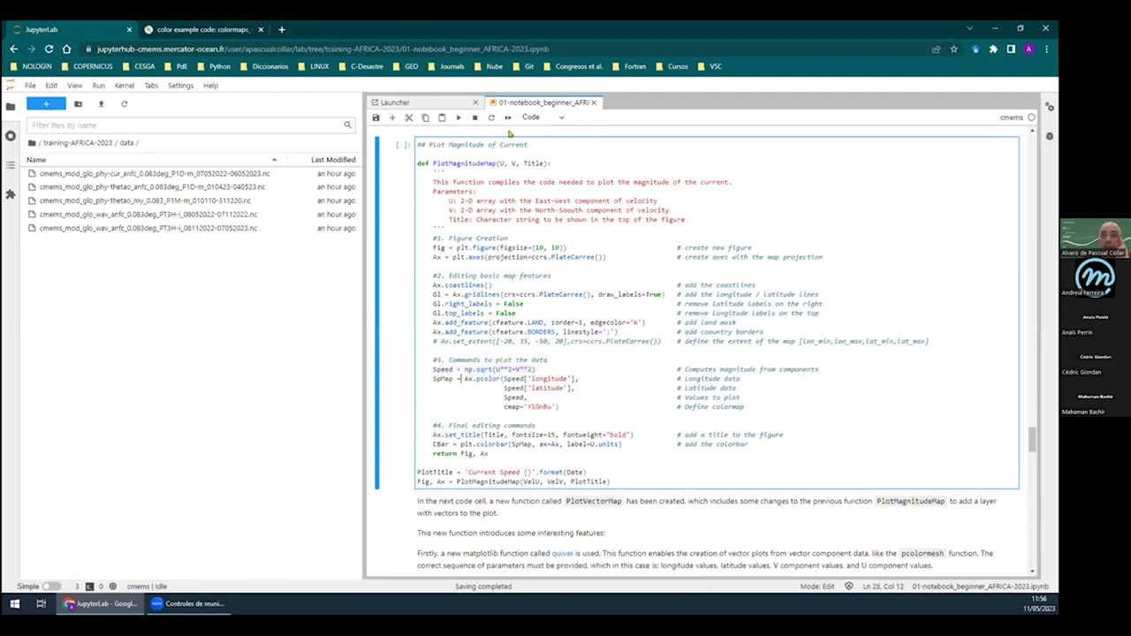
drag(497, 163, 519, 162)
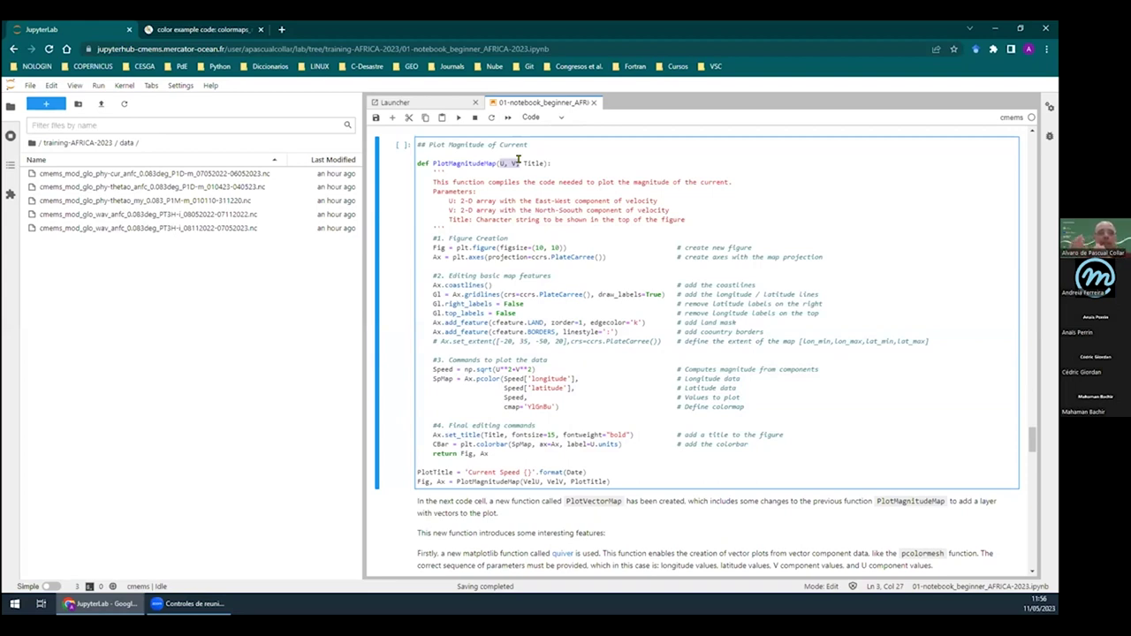
click(497, 161)
drag(497, 160, 511, 161)
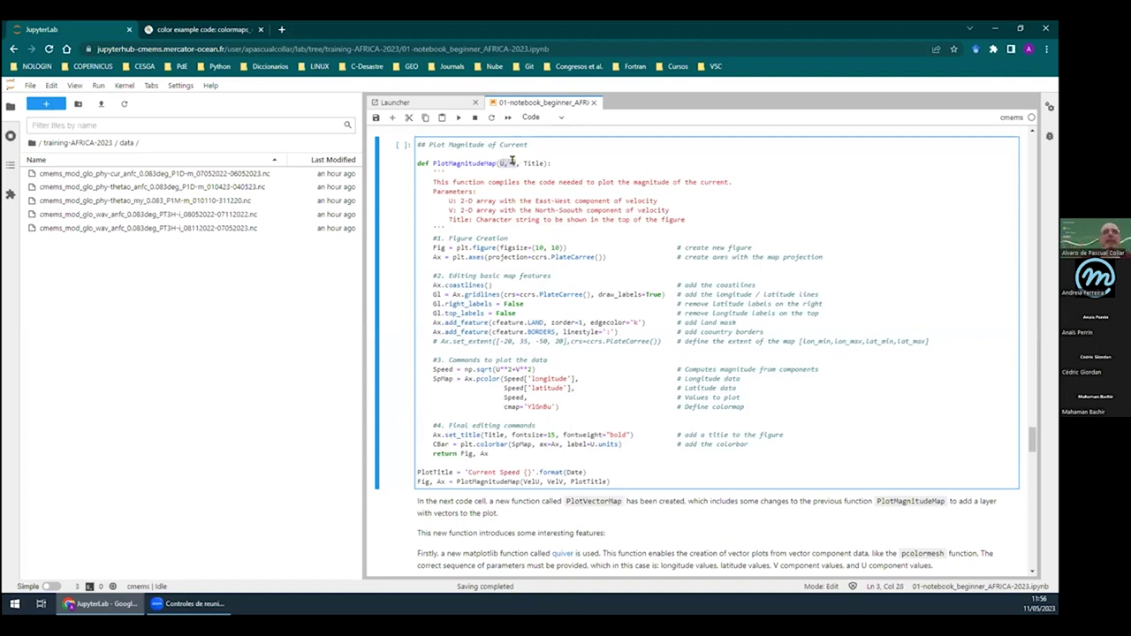
click(546, 363)
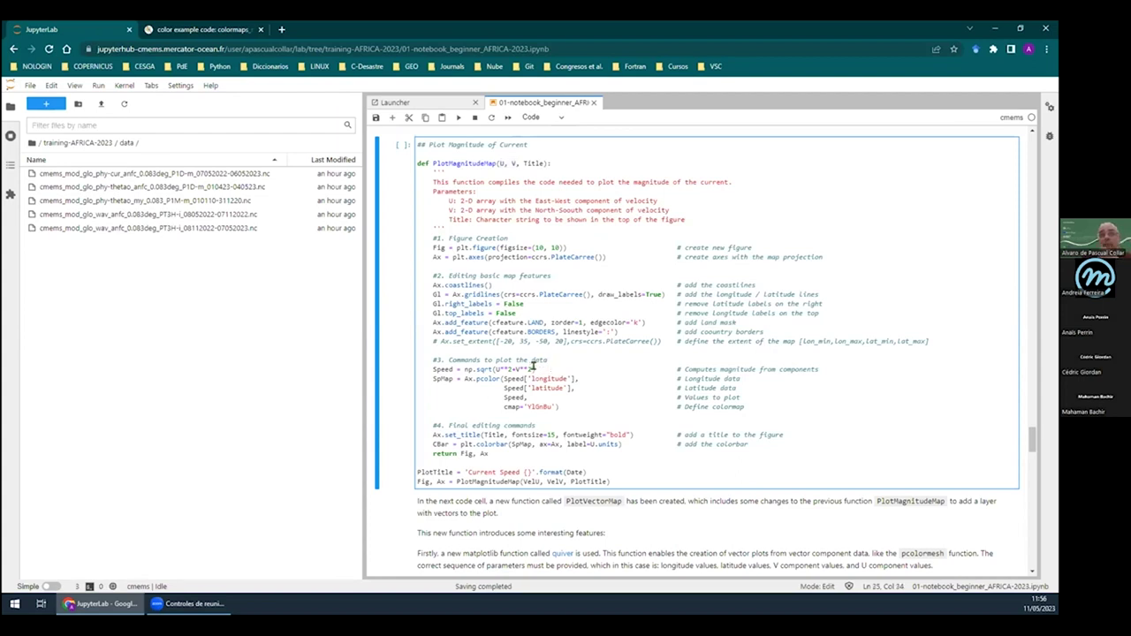
drag(533, 367, 458, 369)
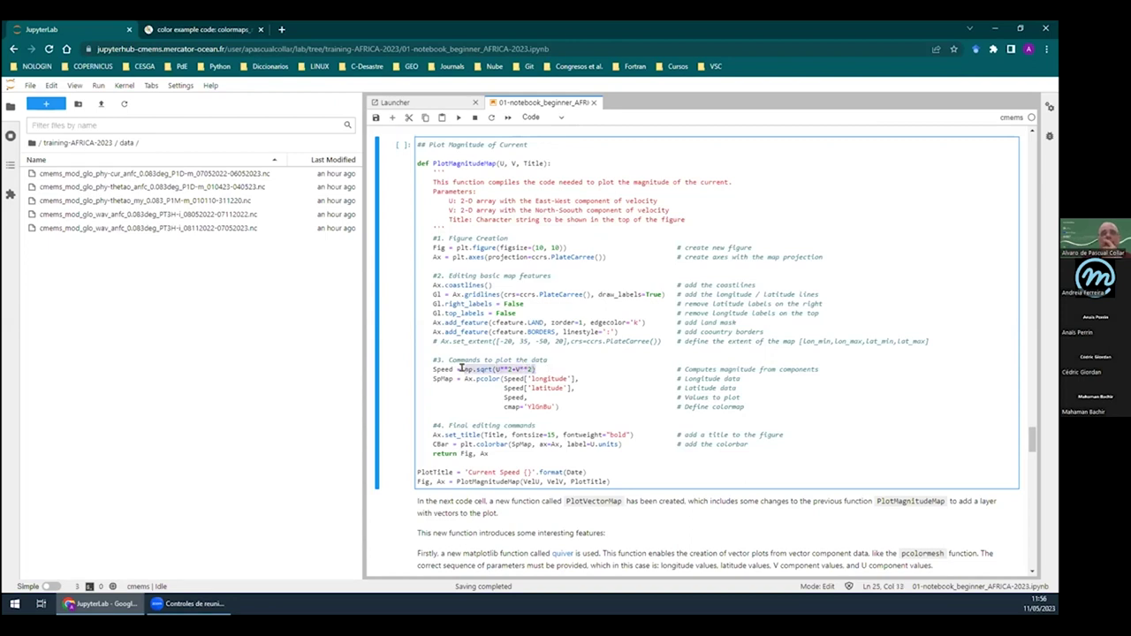
double_click(485, 369)
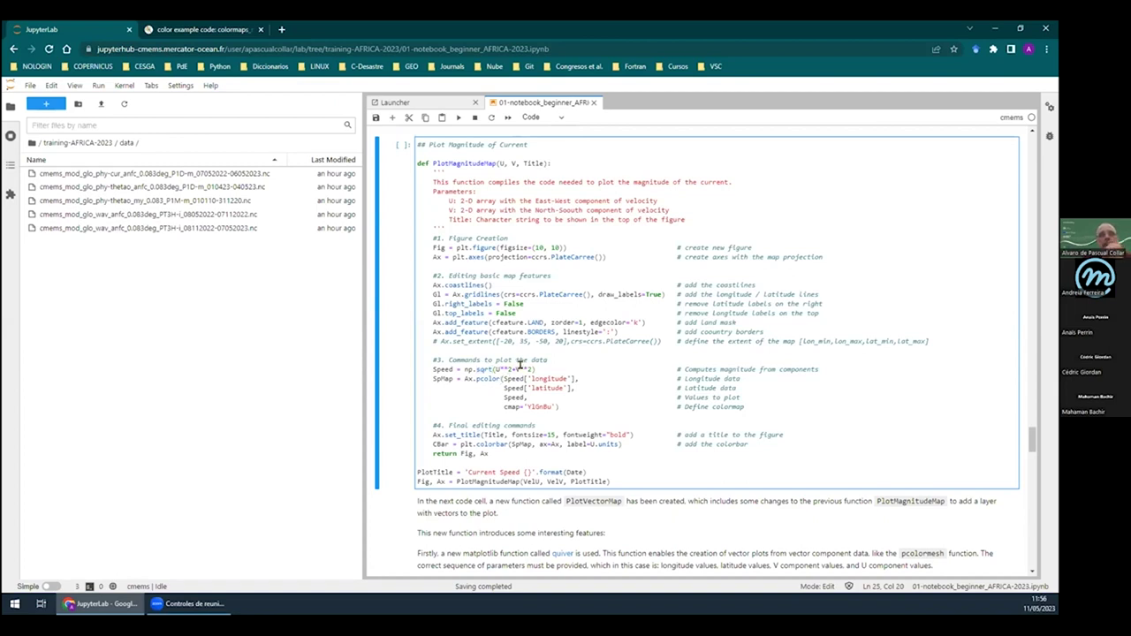
Add spaces around the plus sign so the Speed expression reads np.sqrt(U**2 + V**2), and realign the line's trailing comment
click(509, 367)
key(Right)
click(656, 367)
key(Delete)
key(Delete)
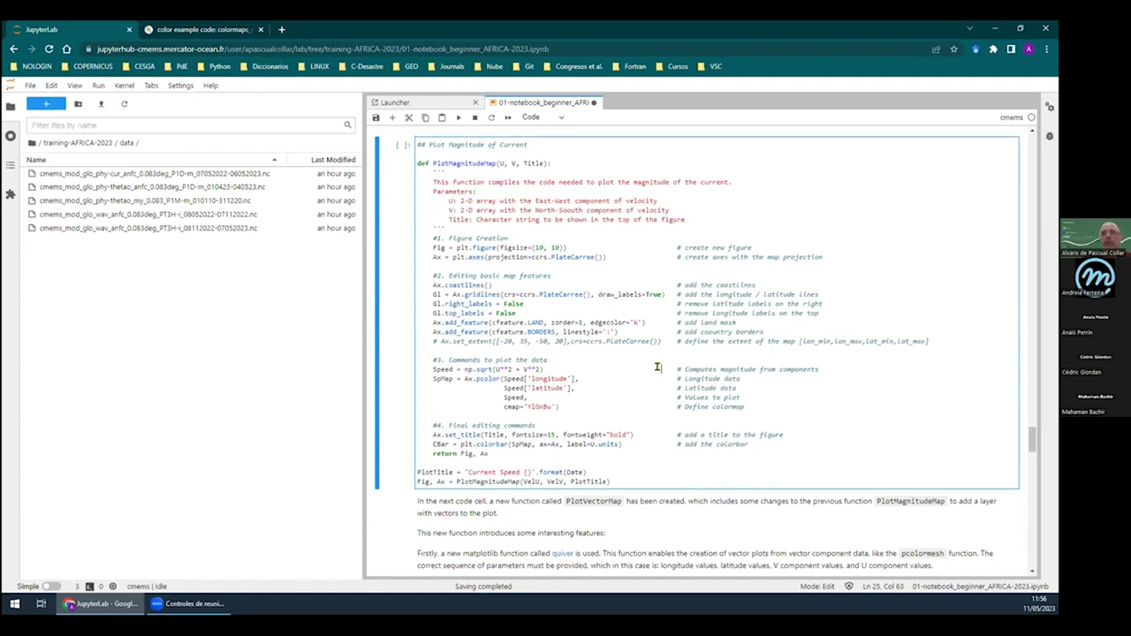
Highlight the np.sqrt expression, the Speed variable in its assignment and pcolor arguments, and the YlGnBu colormap value
drag(541, 368, 460, 364)
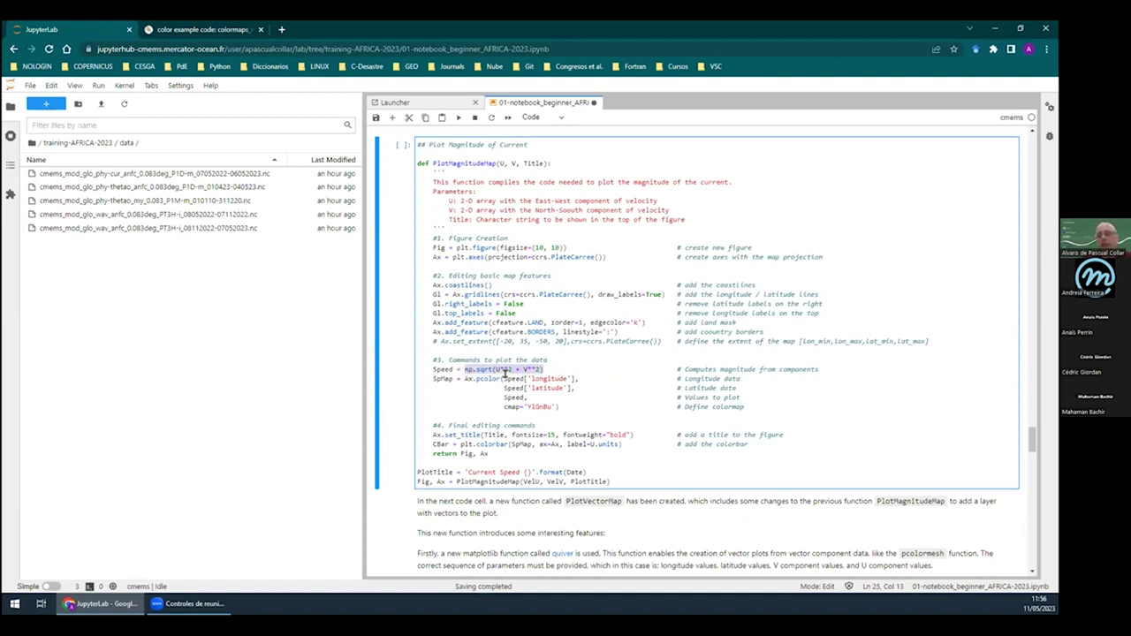
double_click(441, 369)
double_click(508, 378)
double_click(512, 388)
double_click(511, 379)
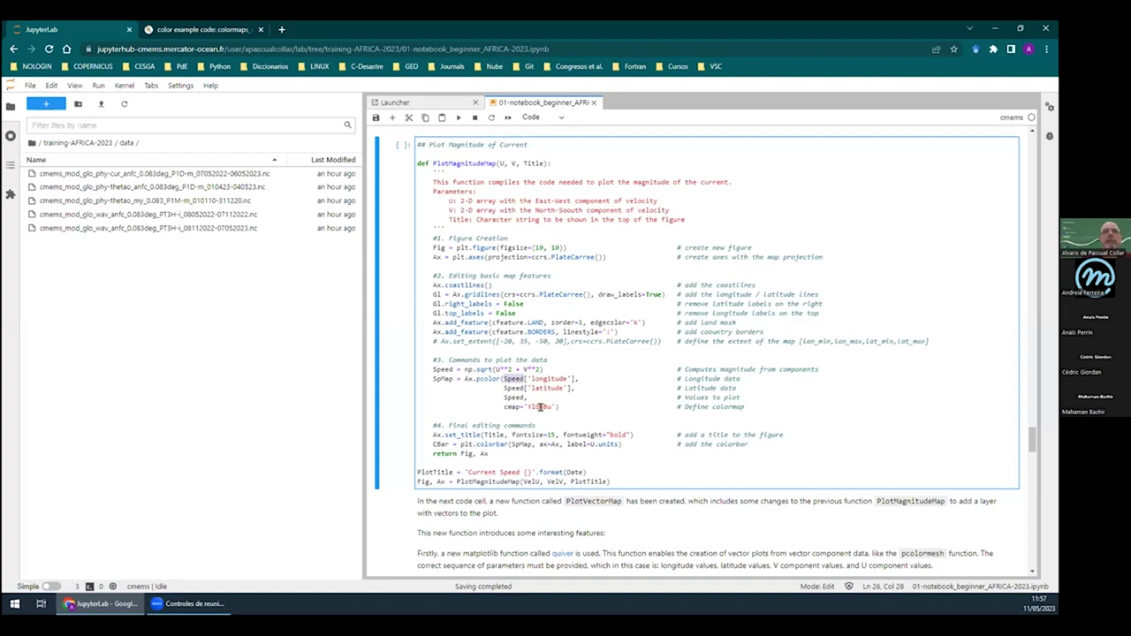
drag(527, 406, 546, 404)
Run the Plot Magnitude of Current cell and view the current speed map it draws
click(458, 118)
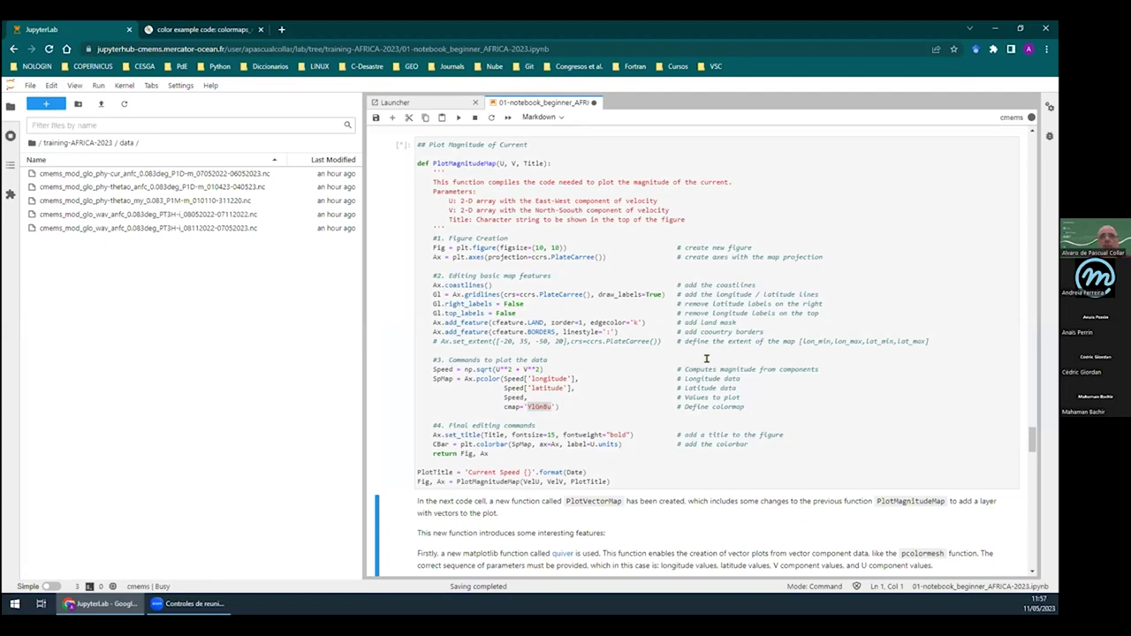
scroll(716, 349, down, 1)
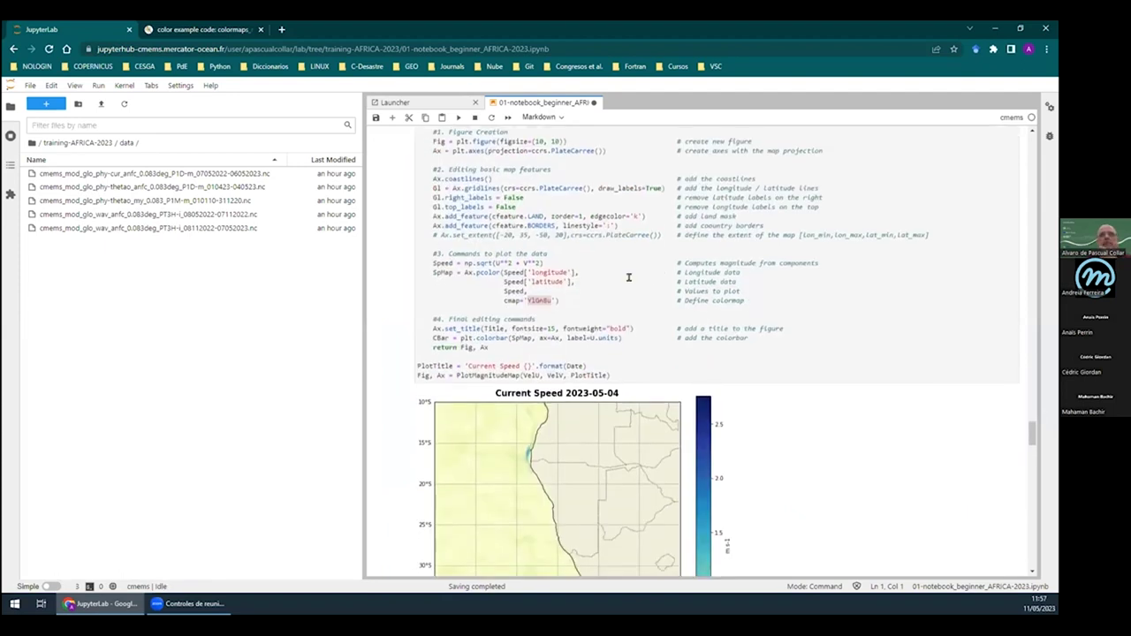
scroll(695, 257, down, 4)
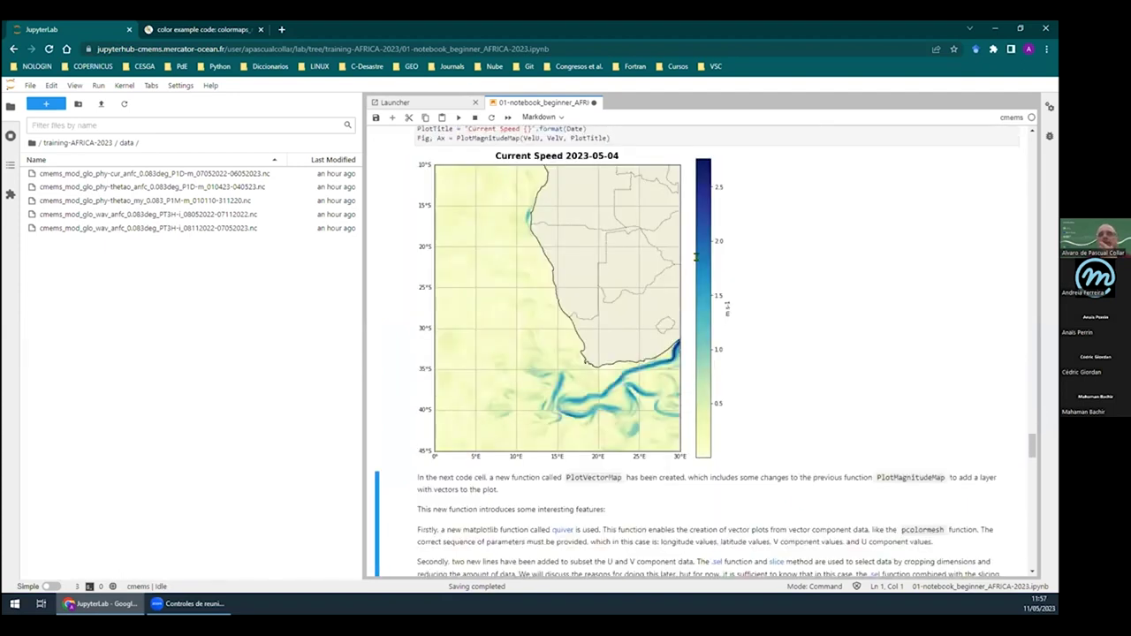
scroll(483, 291, up, 2)
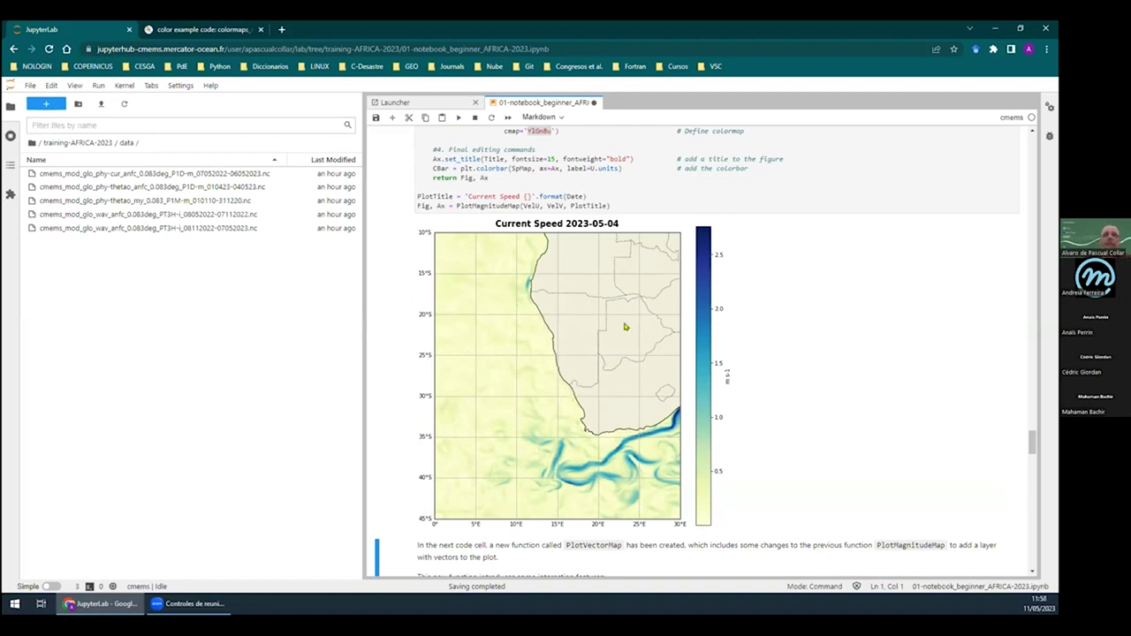
Highlight the full PlotMagnitudeMap code again and compare it with the current speed map below the cell
scroll(565, 328, up, 5)
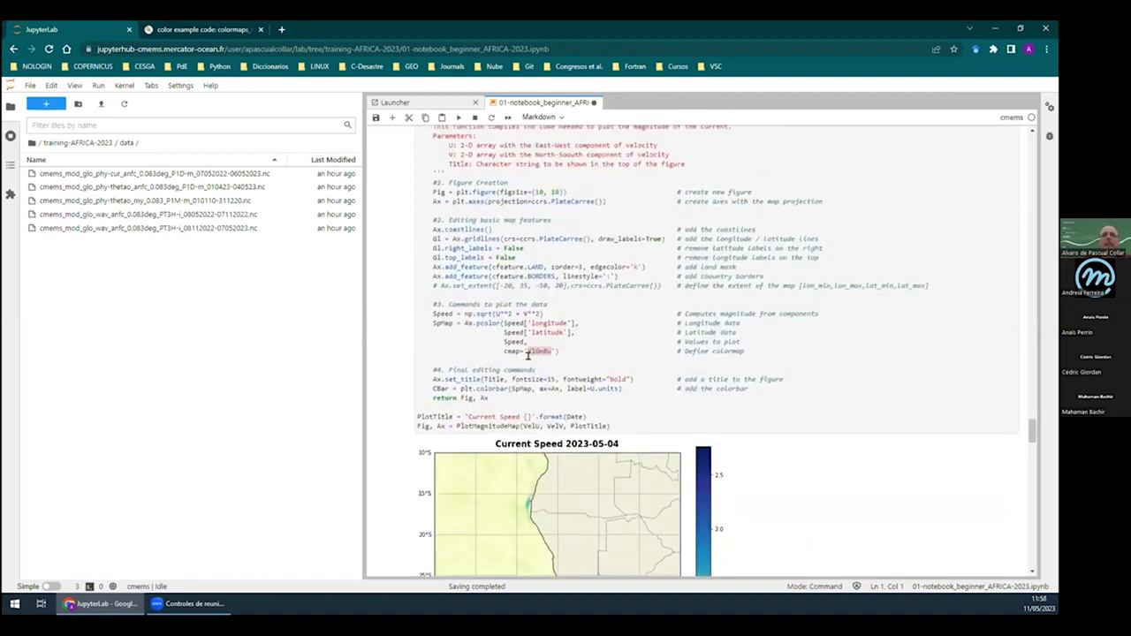
scroll(528, 354, up, 1)
drag(489, 453, 394, 160)
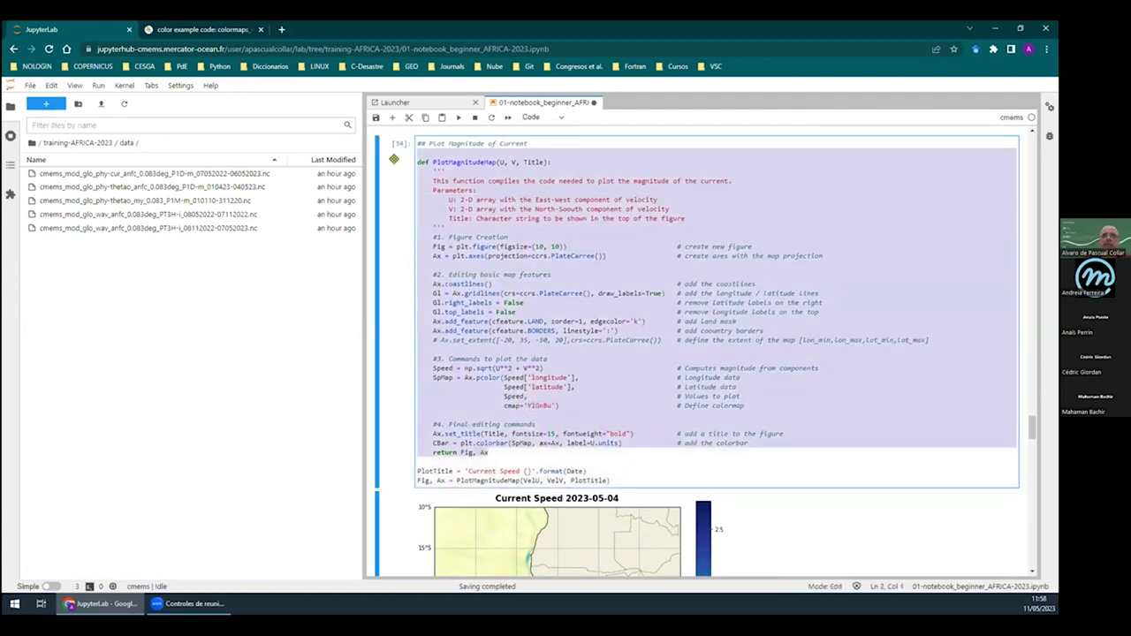
scroll(619, 362, down, 4)
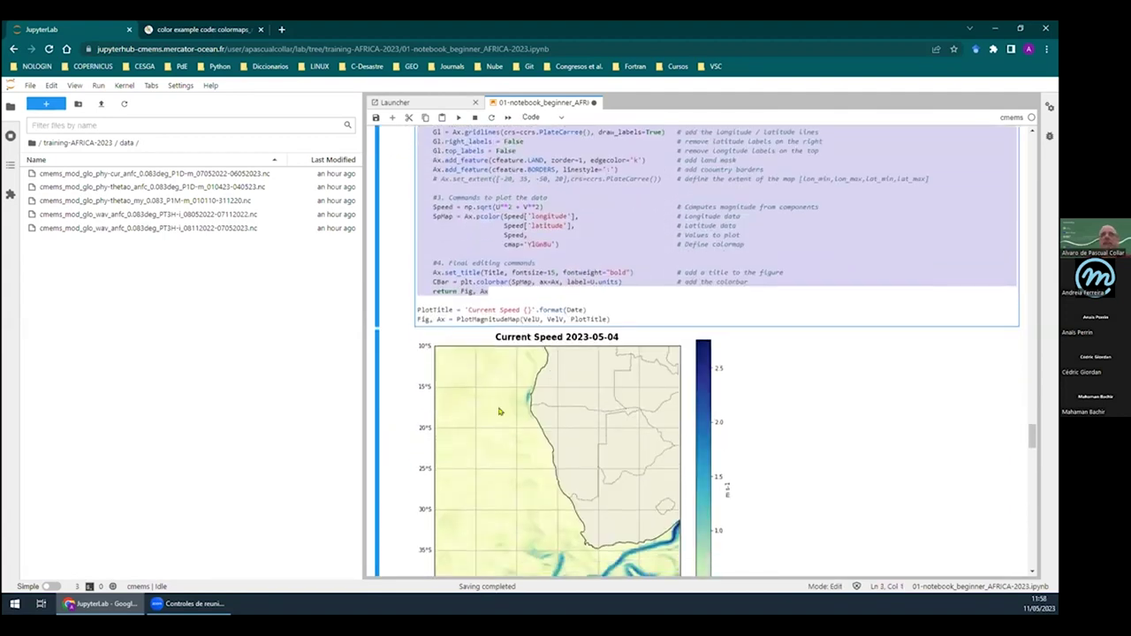
scroll(521, 398, up, 3)
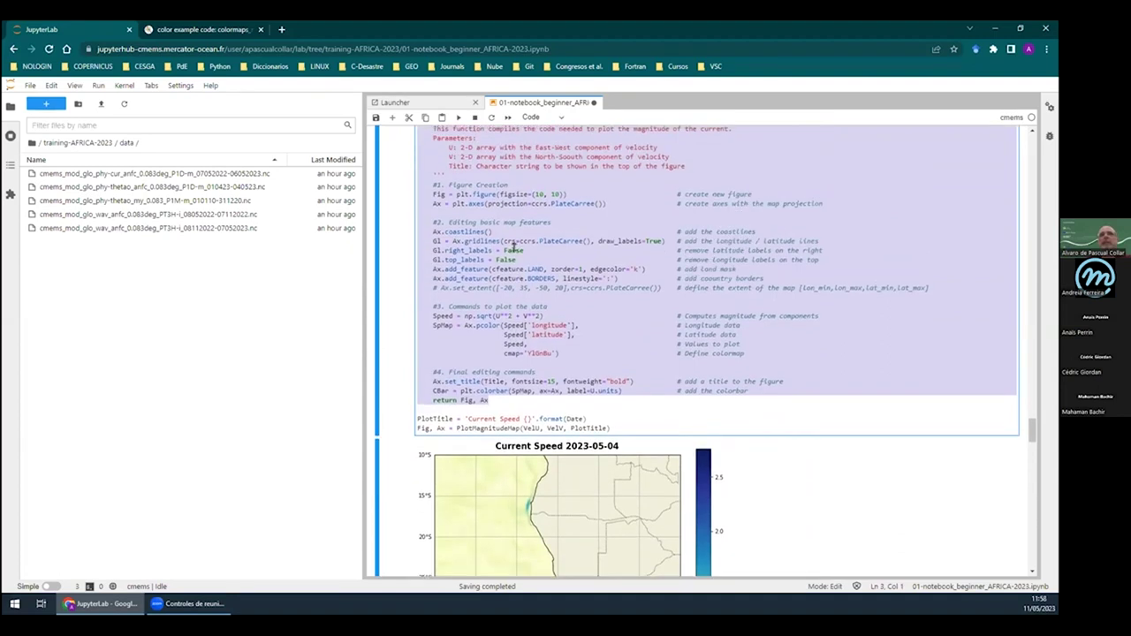
scroll(530, 309, up, 1)
click(579, 367)
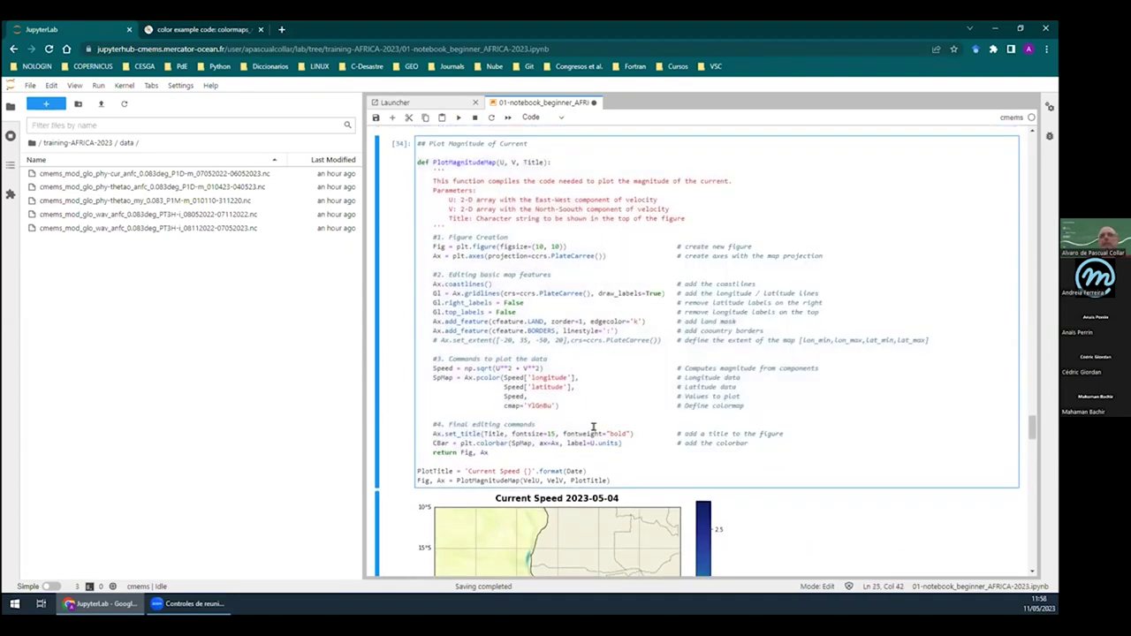
scroll(593, 427, down, 5)
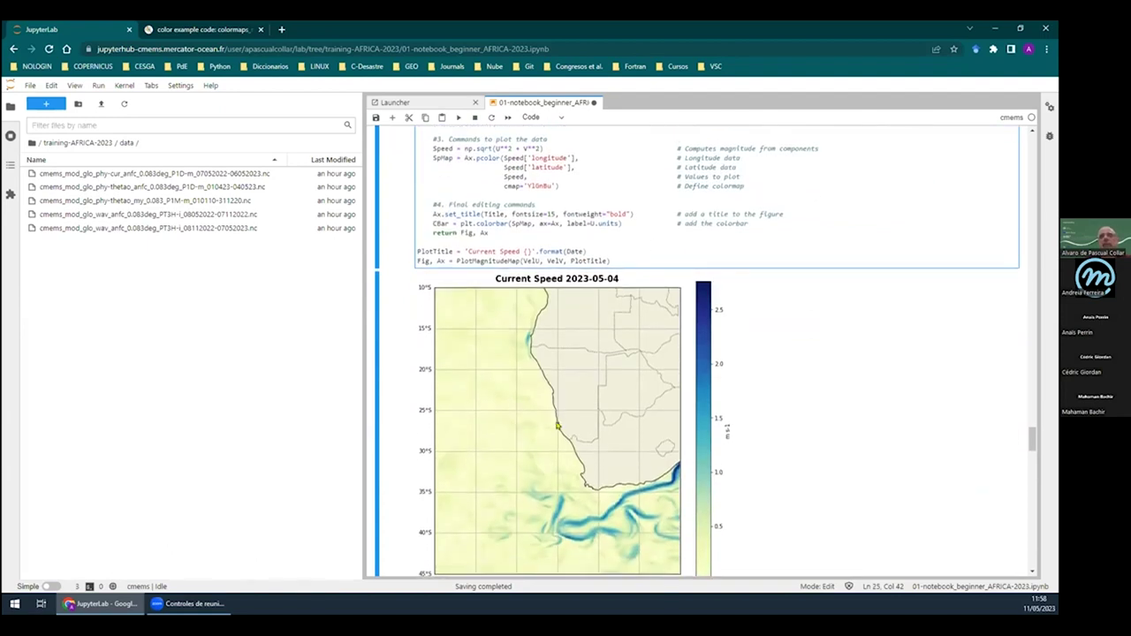
Highlight the whole PlotVectorMap function in the Plot Magnitude and Vectors cell, followed by the function's name in its definition
scroll(558, 426, down, 7)
scroll(580, 300, down, 4)
scroll(654, 292, down, 4)
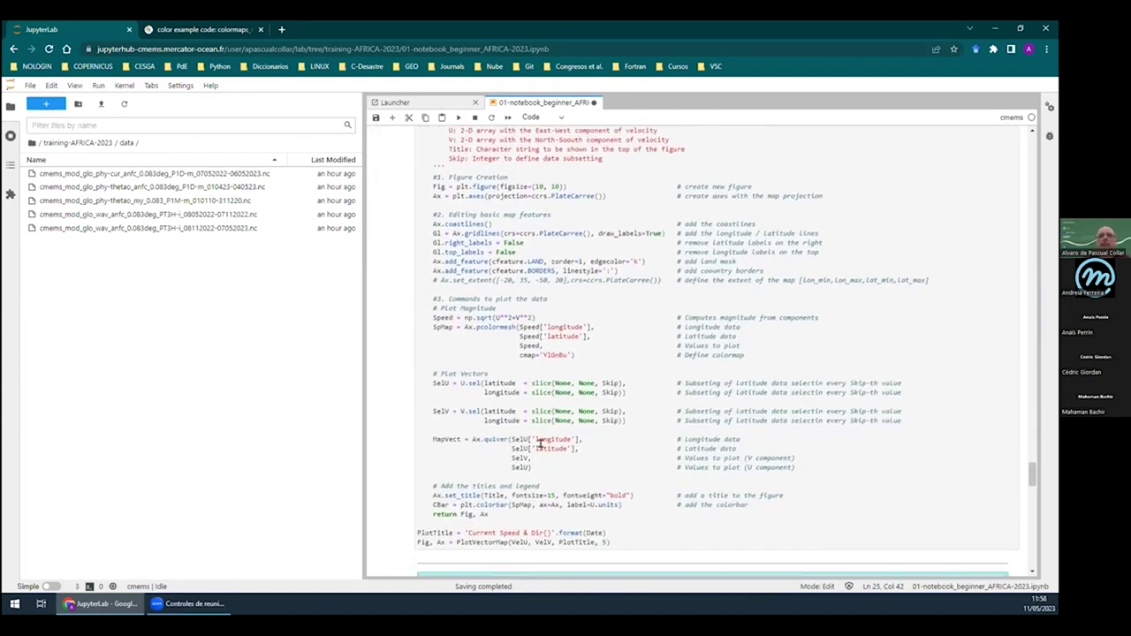
click(488, 513)
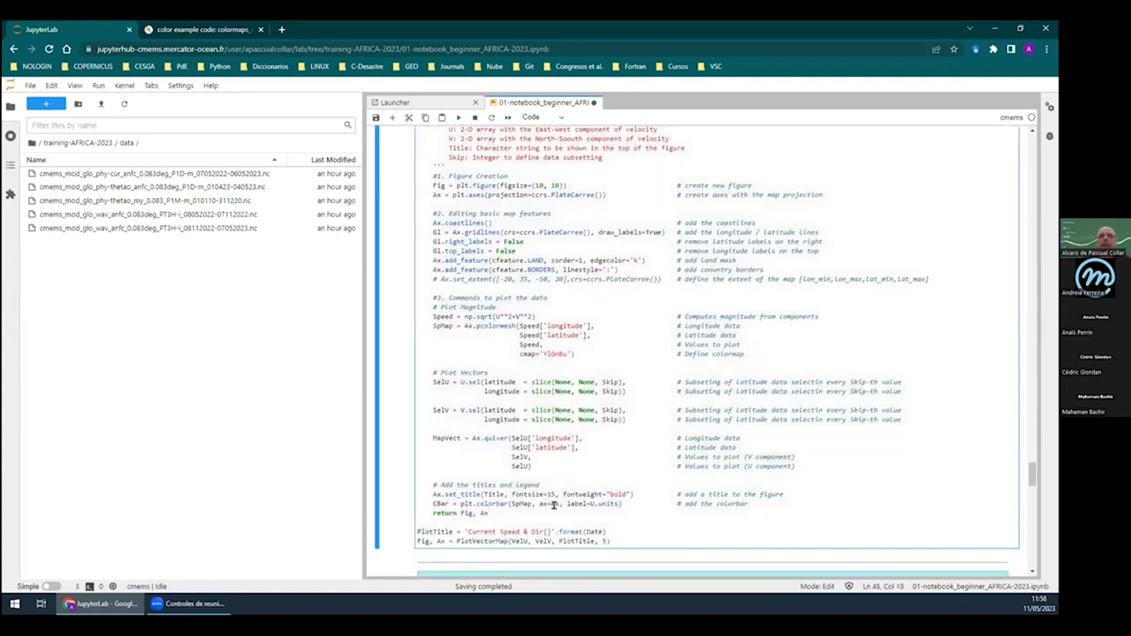
scroll(554, 504, up, 1)
drag(554, 530, 388, 146)
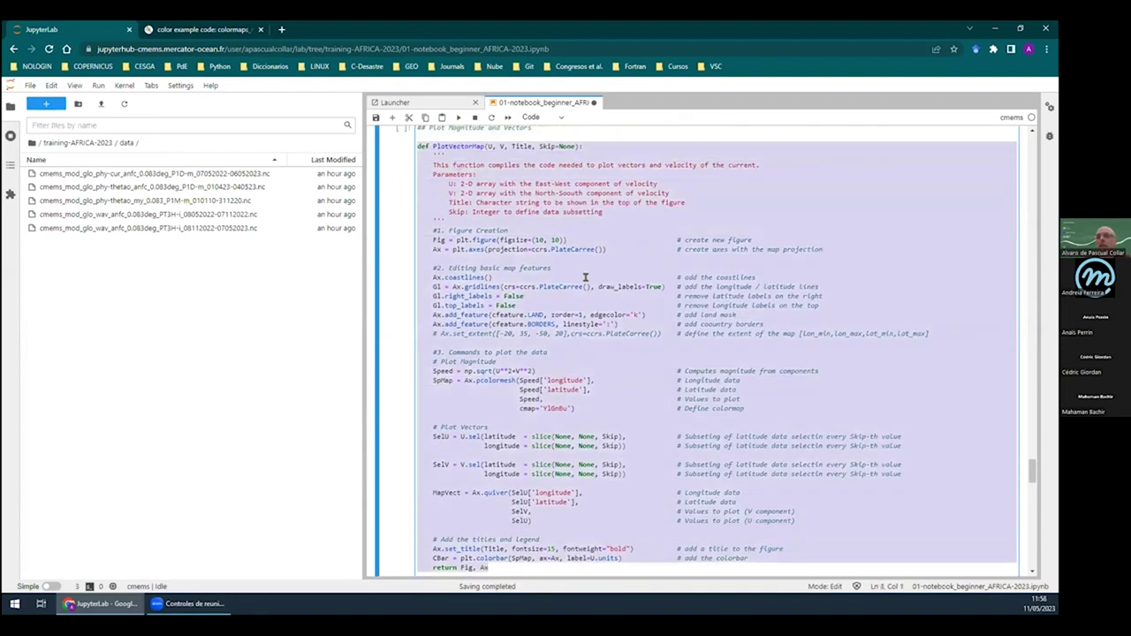
click(459, 143)
double_click(457, 144)
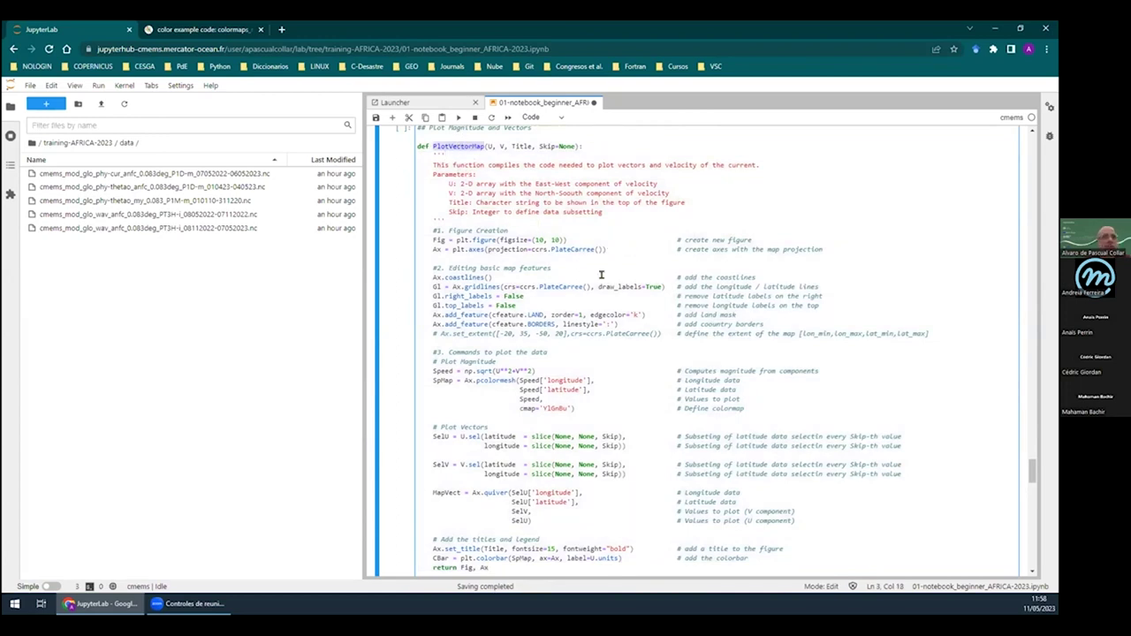
Highlight PlotVectorMap's figure creation, basic map features and Plot Magnitude blocks, ending with the Speed calculation line
drag(822, 252, 393, 225)
drag(928, 333, 387, 261)
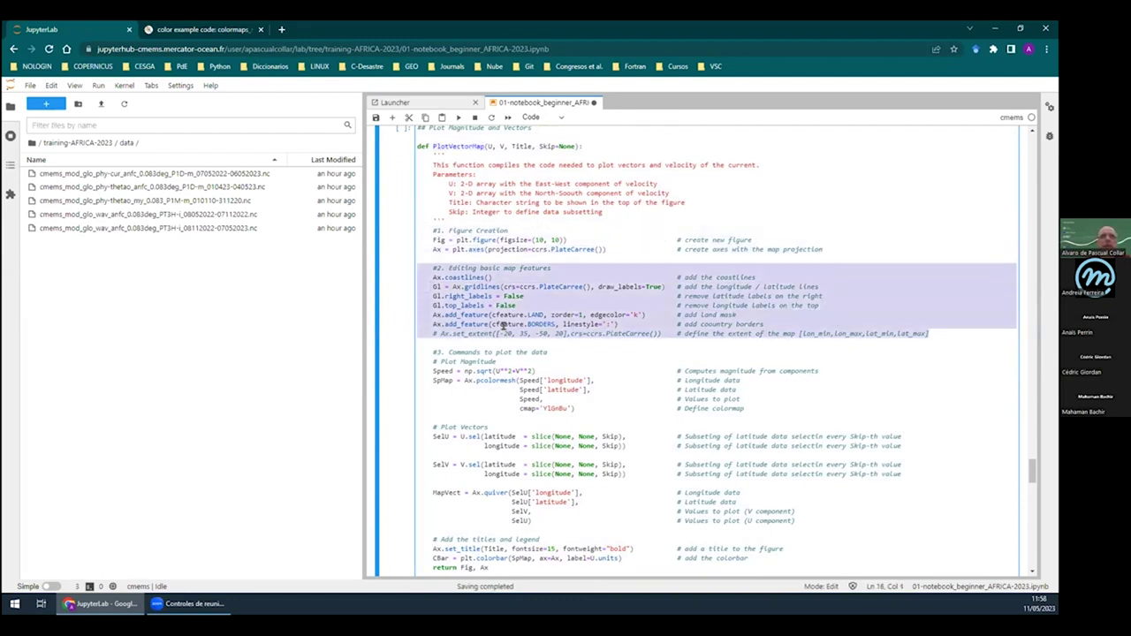
click(548, 350)
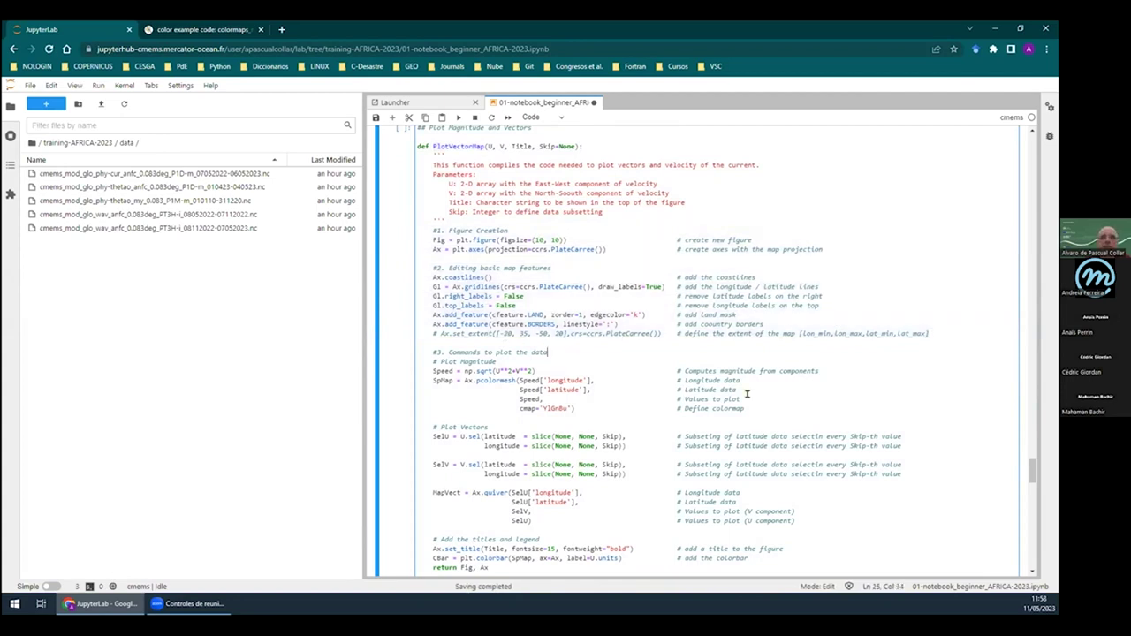
drag(744, 408, 382, 352)
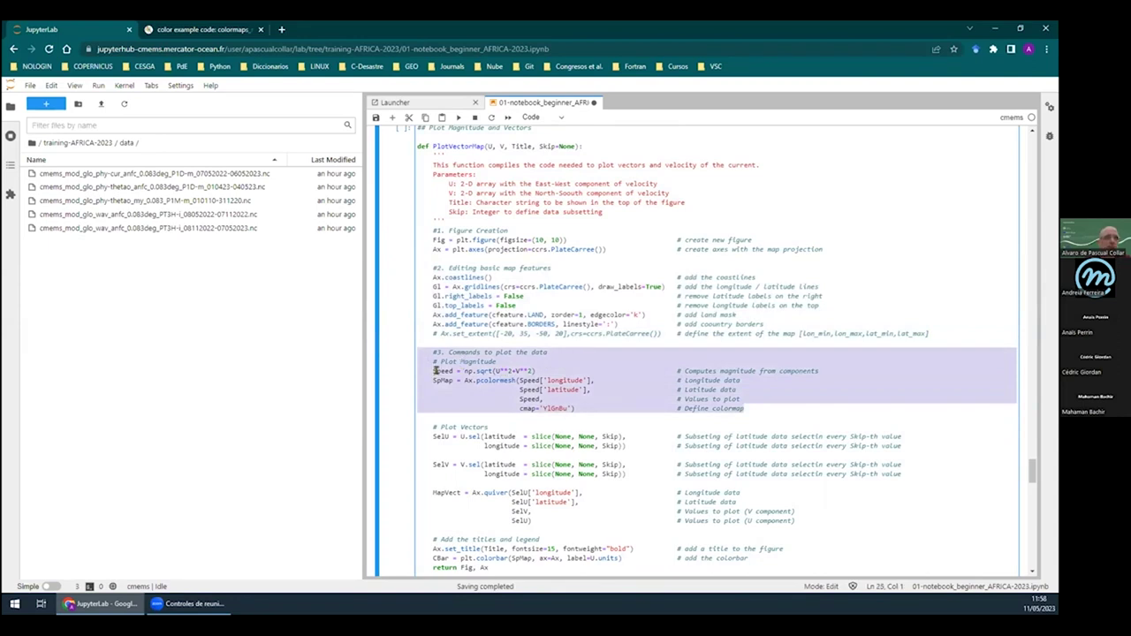
click(435, 371)
drag(435, 370, 827, 367)
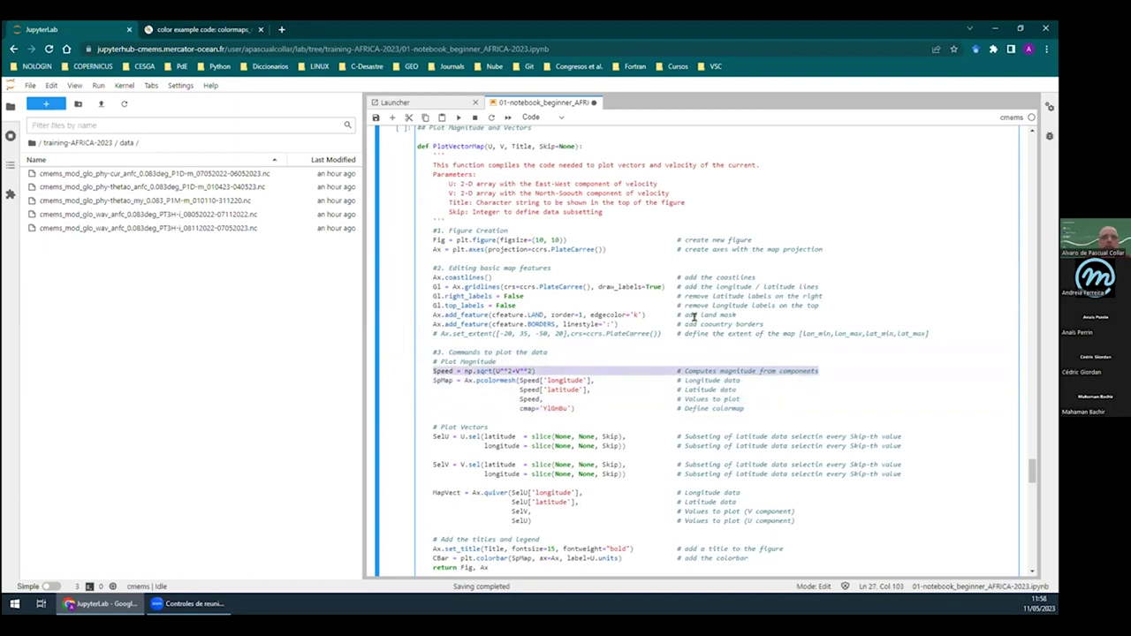
Highlight the Plot Vectors block of PlotVectorMap and the quiver function name inside it
scroll(694, 315, down, 1)
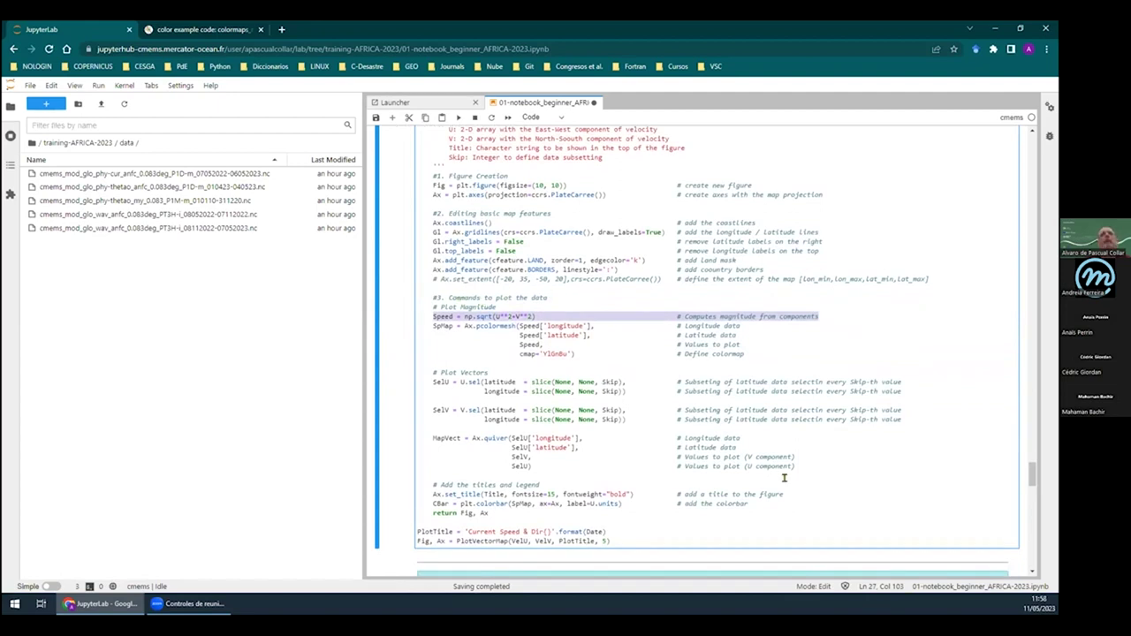
drag(793, 470, 397, 372)
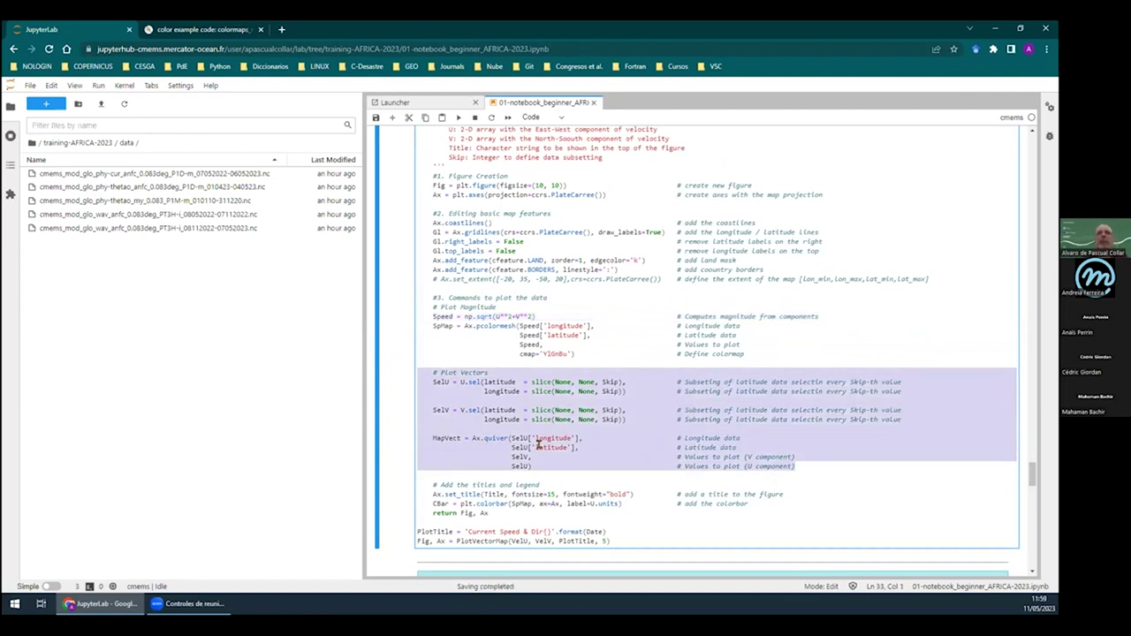
click(478, 444)
double_click(494, 439)
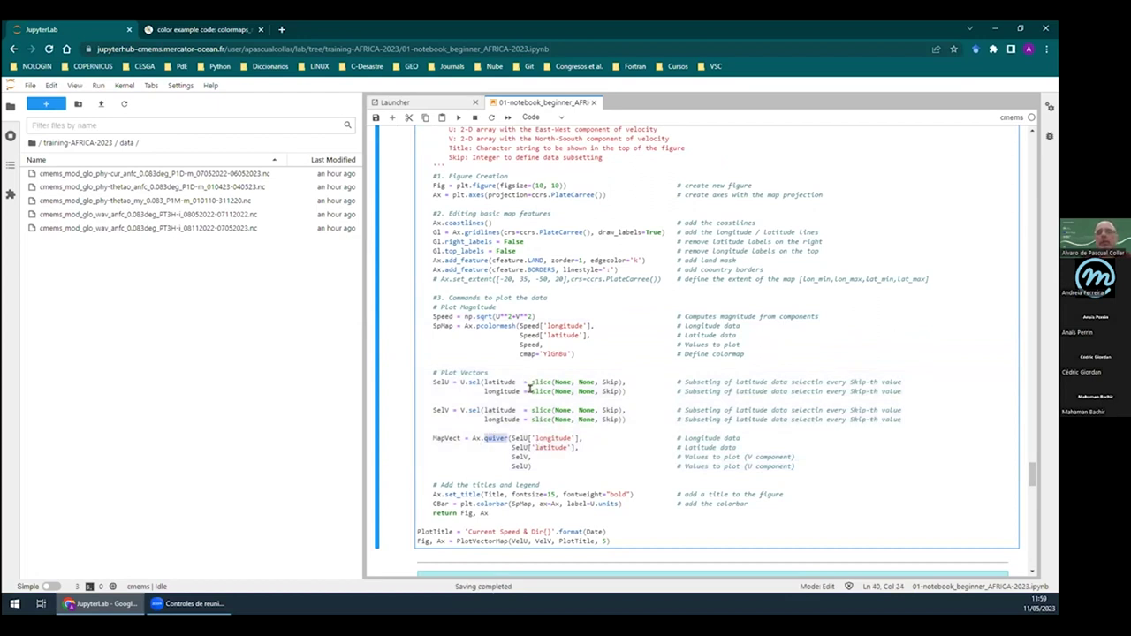
Open the matplotlib quiver documentation linked in the notebook text and close the colormap example page
scroll(530, 390, up, 5)
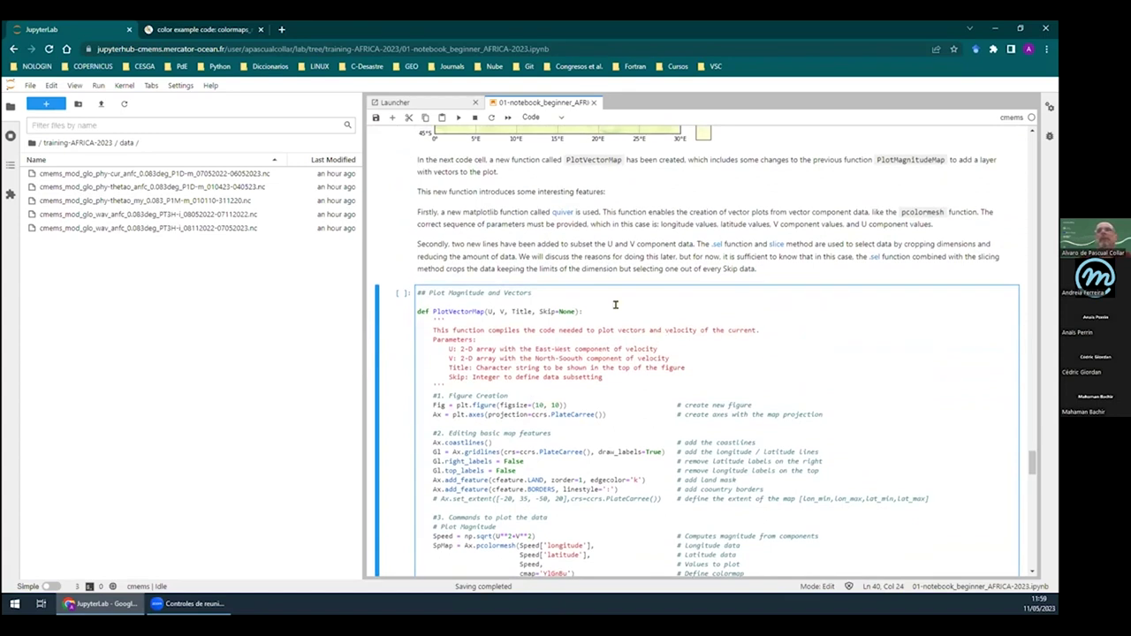
ctrl+click(558, 214)
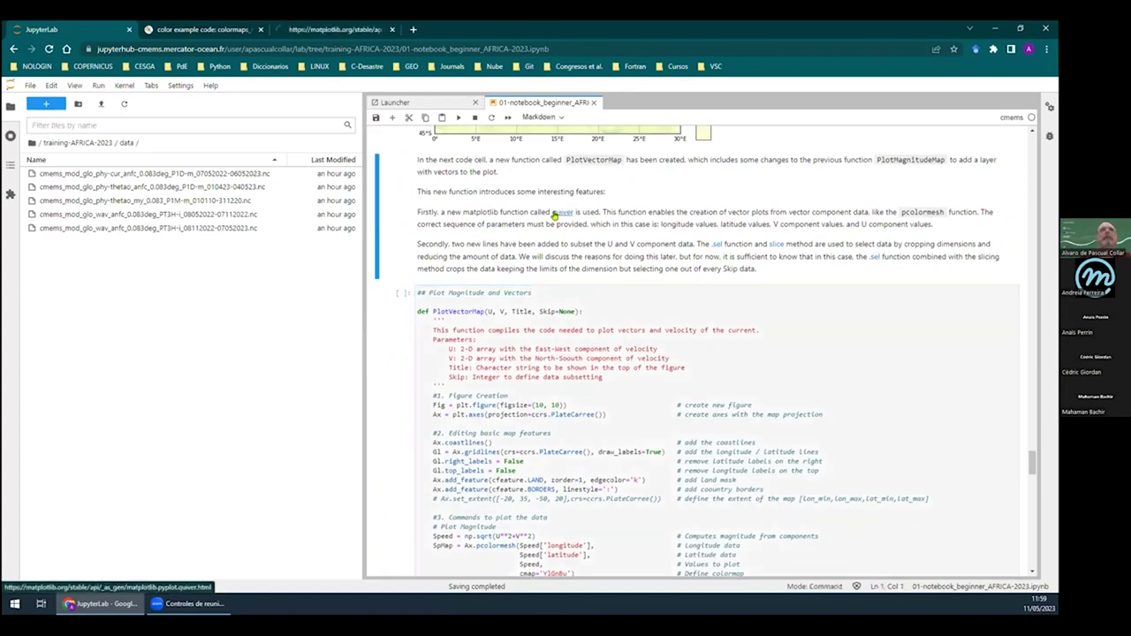
click(260, 29)
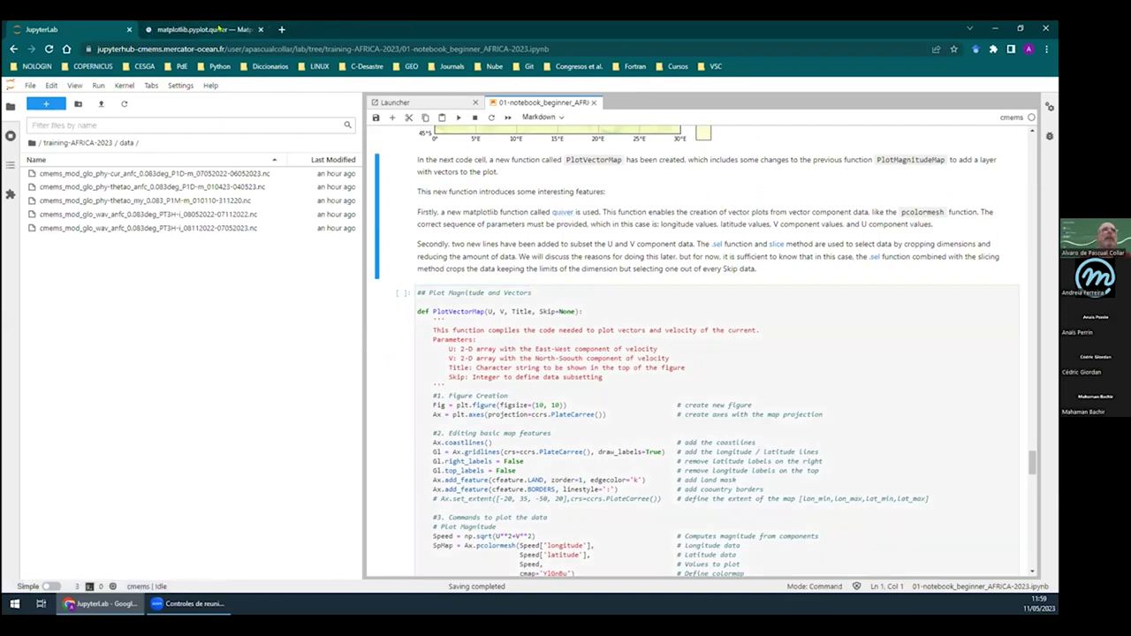
click(219, 29)
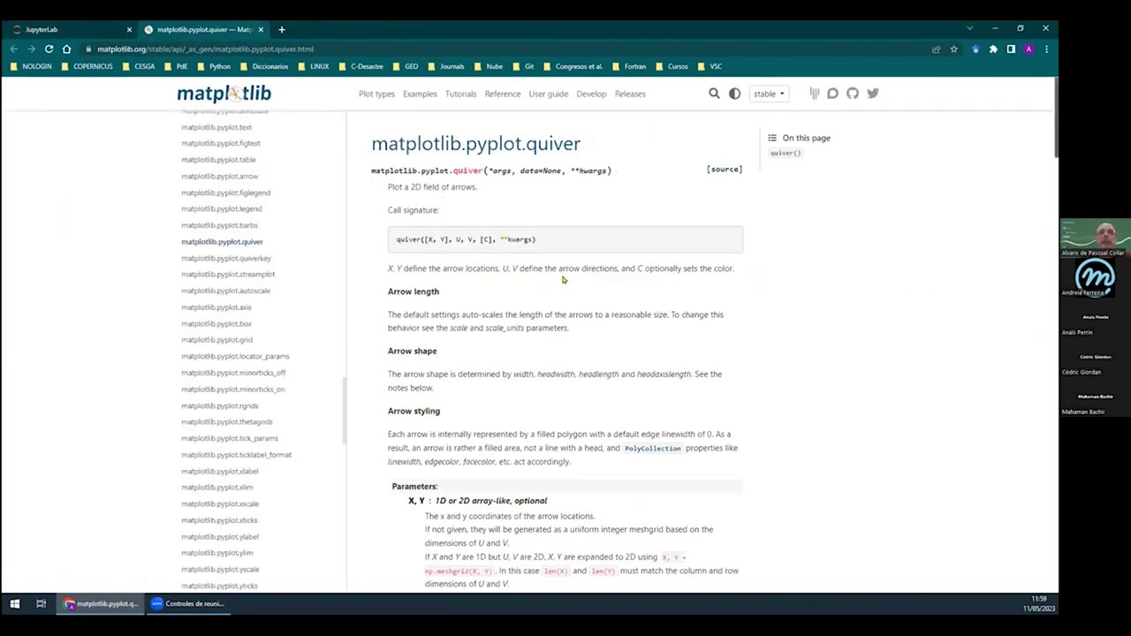
Examine the matplotlib.pyplot.quiver documentation and highlight the U, V arguments in its call signature
scroll(616, 369, down, 3)
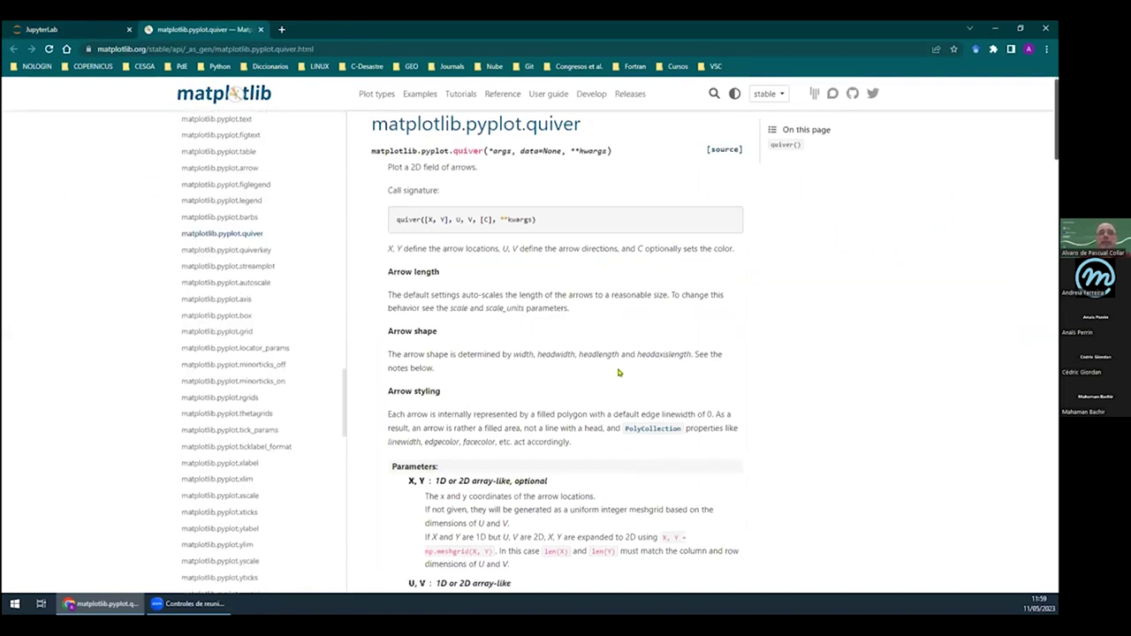
scroll(598, 367, up, 3)
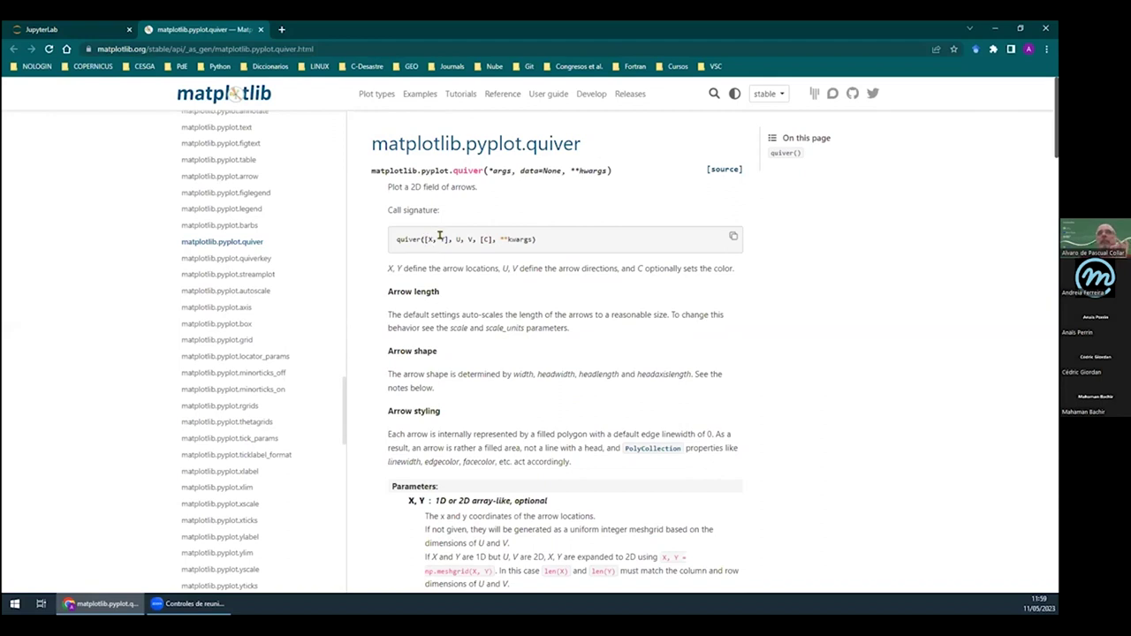
drag(455, 239, 470, 235)
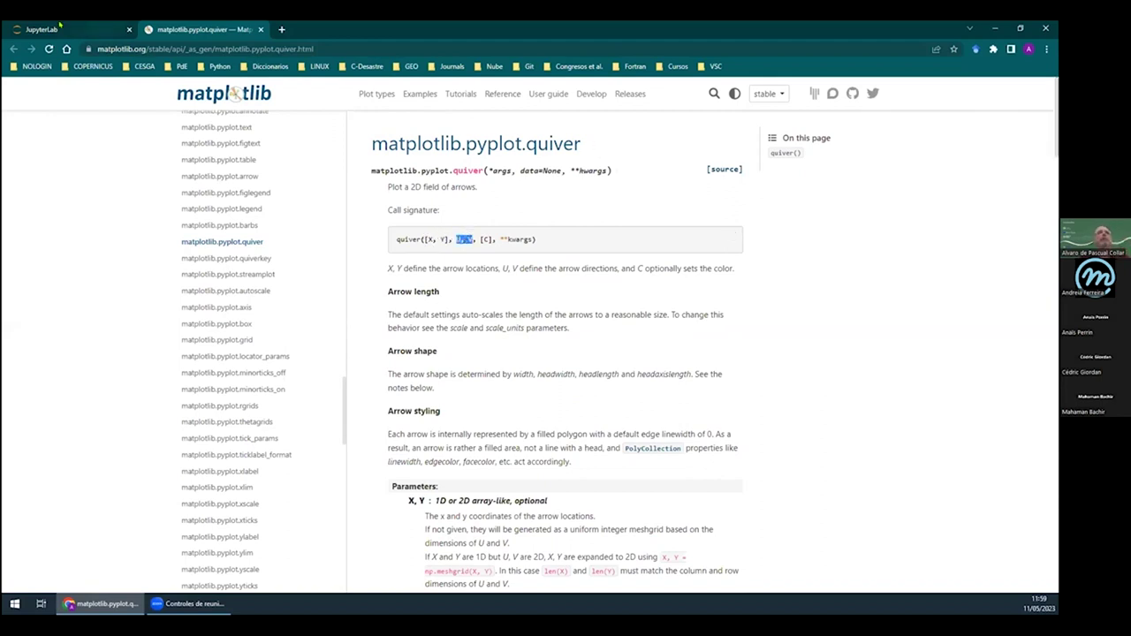
Return to the JupyterLab notebook and highlight the SelU longitude, SelU latitude and SelV arguments of the quiver call
key(ctrl+shift+Tab)
scroll(646, 367, down, 5)
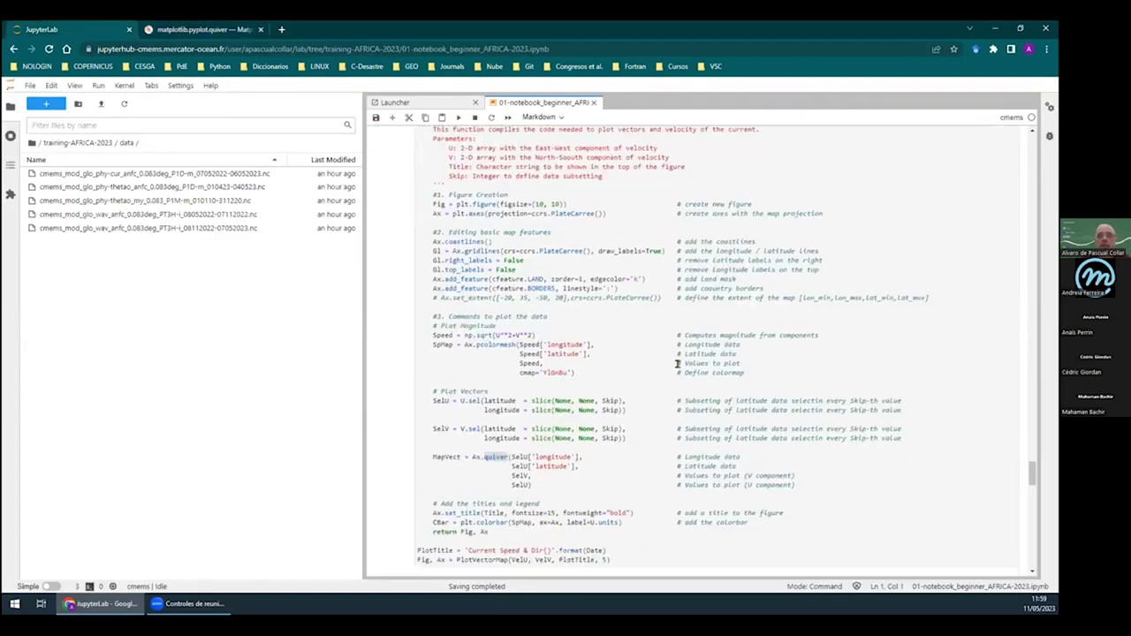
click(566, 446)
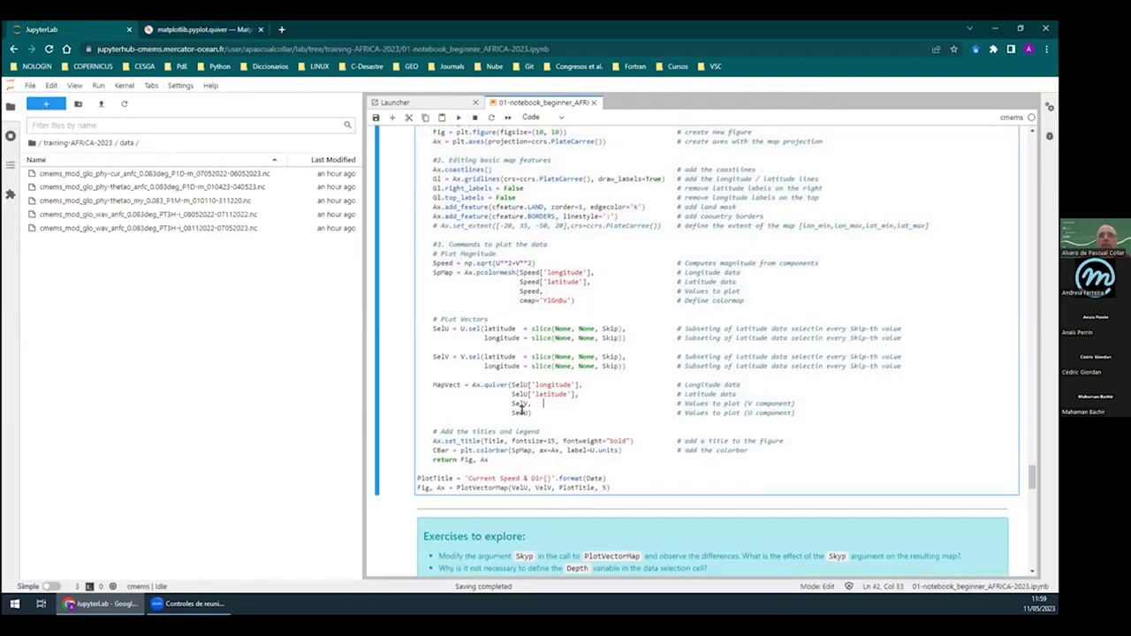
drag(511, 383, 575, 380)
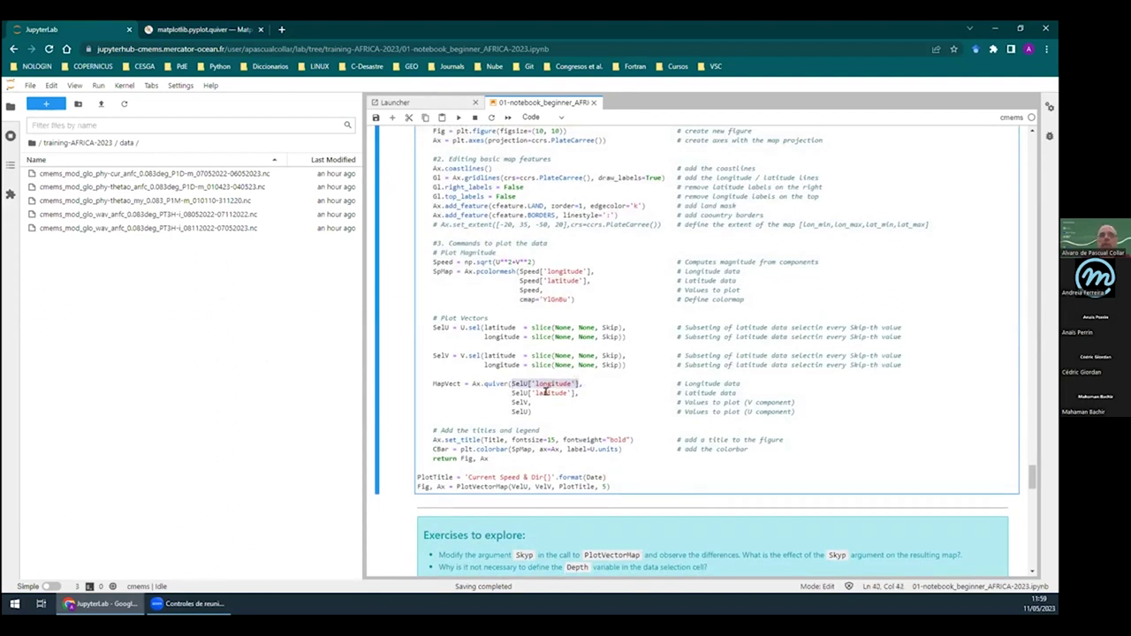
drag(511, 393, 575, 392)
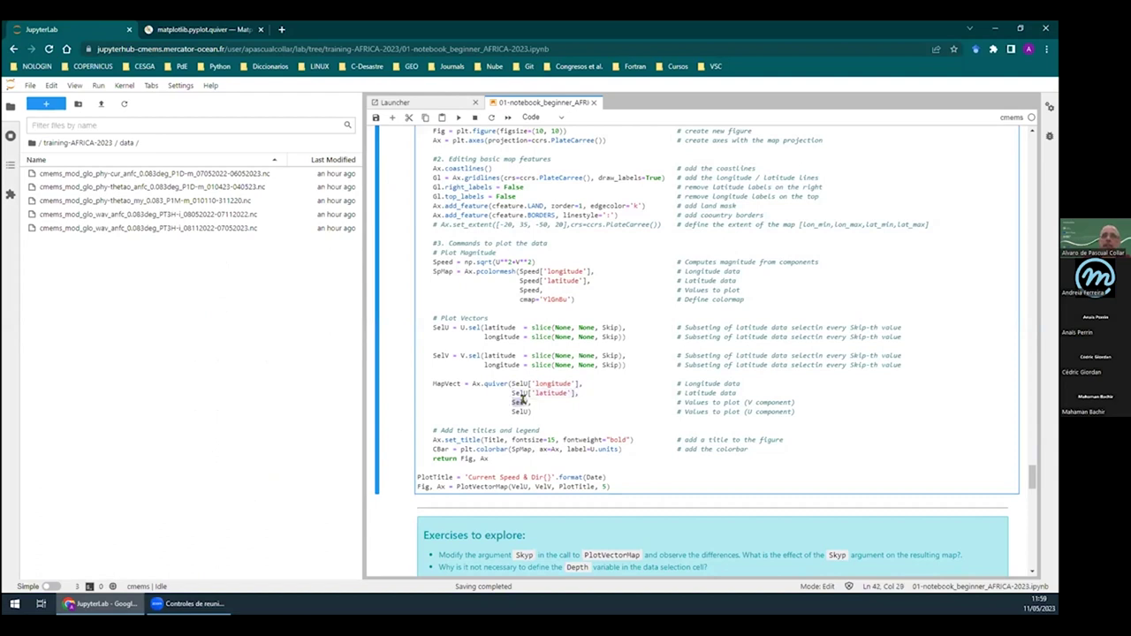
click(585, 401)
Highlight the SelU and SelV subsetting lines, followed by the title and colorbar lines of PlotVectorMap
drag(901, 364, 399, 326)
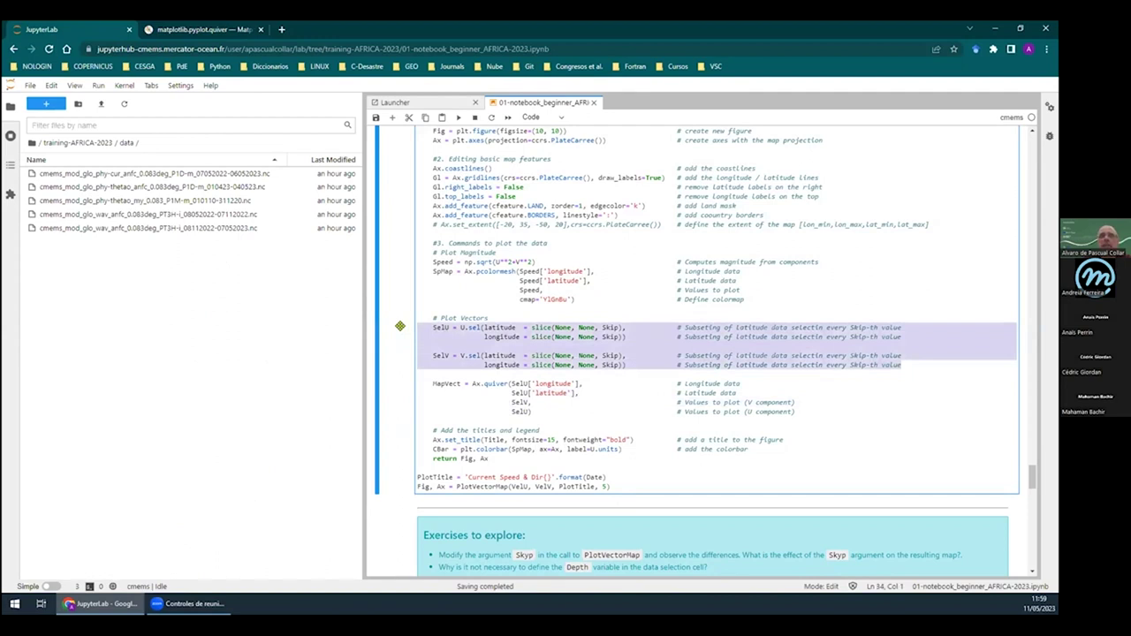
click(568, 383)
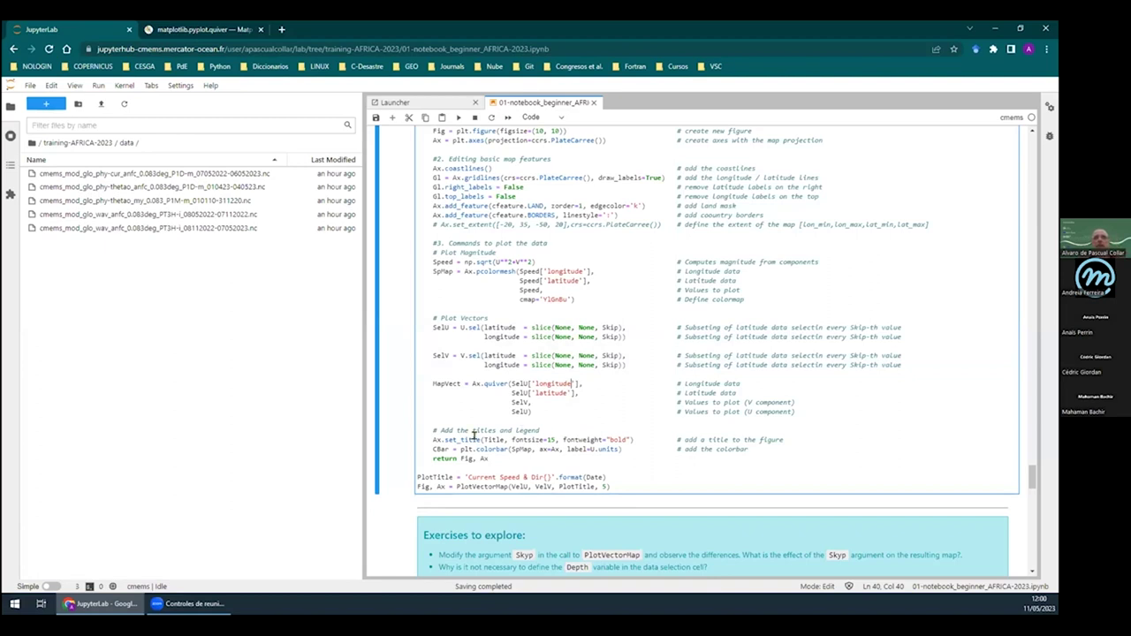
drag(753, 449, 383, 436)
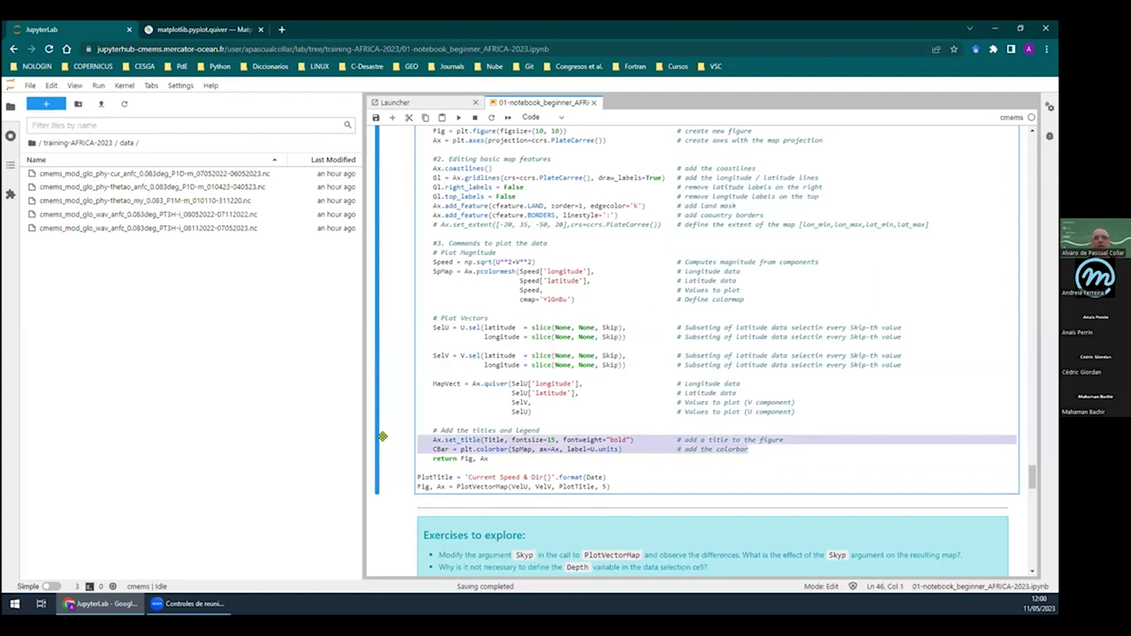
Run the Plot Magnitude and Vectors cell and compare the current speed and direction map it draws with the code
click(458, 118)
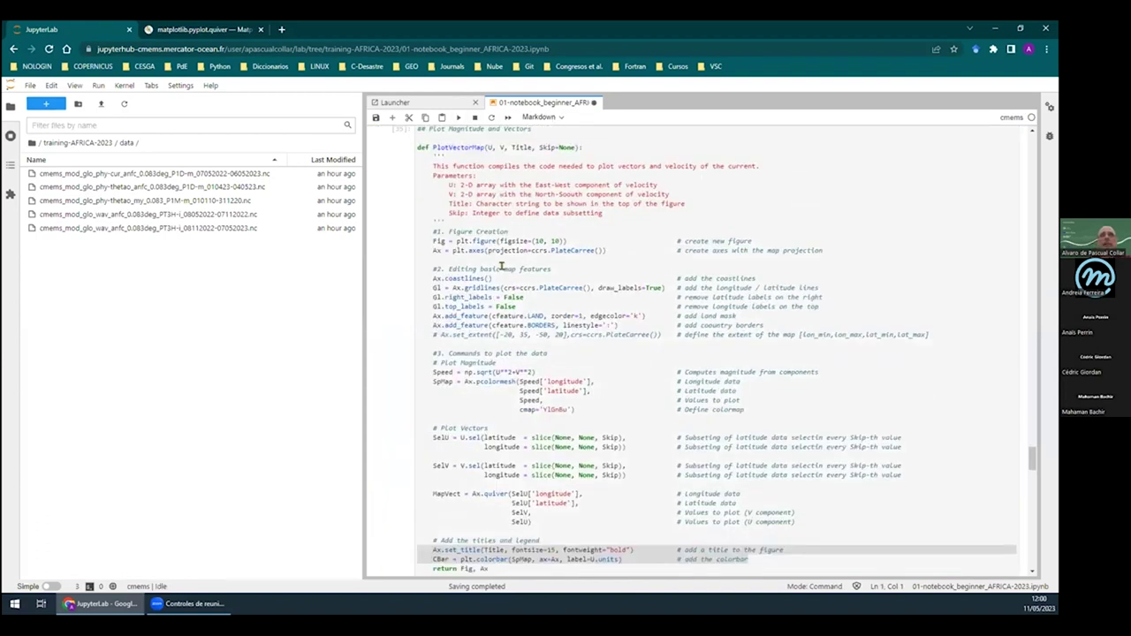
scroll(511, 261, down, 5)
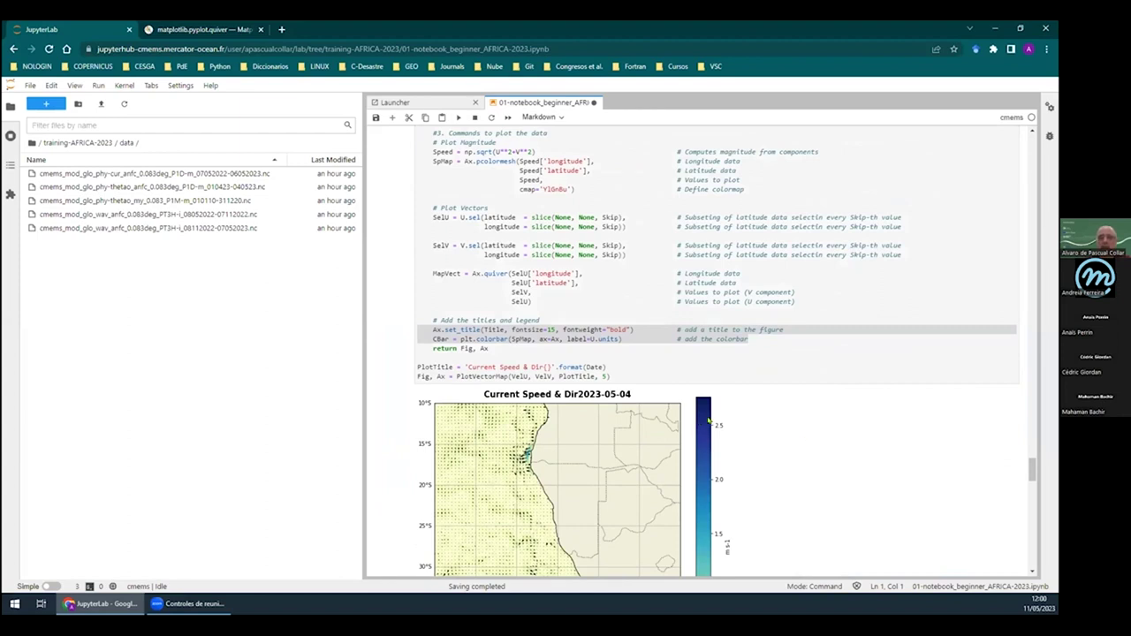
scroll(720, 413, down, 1)
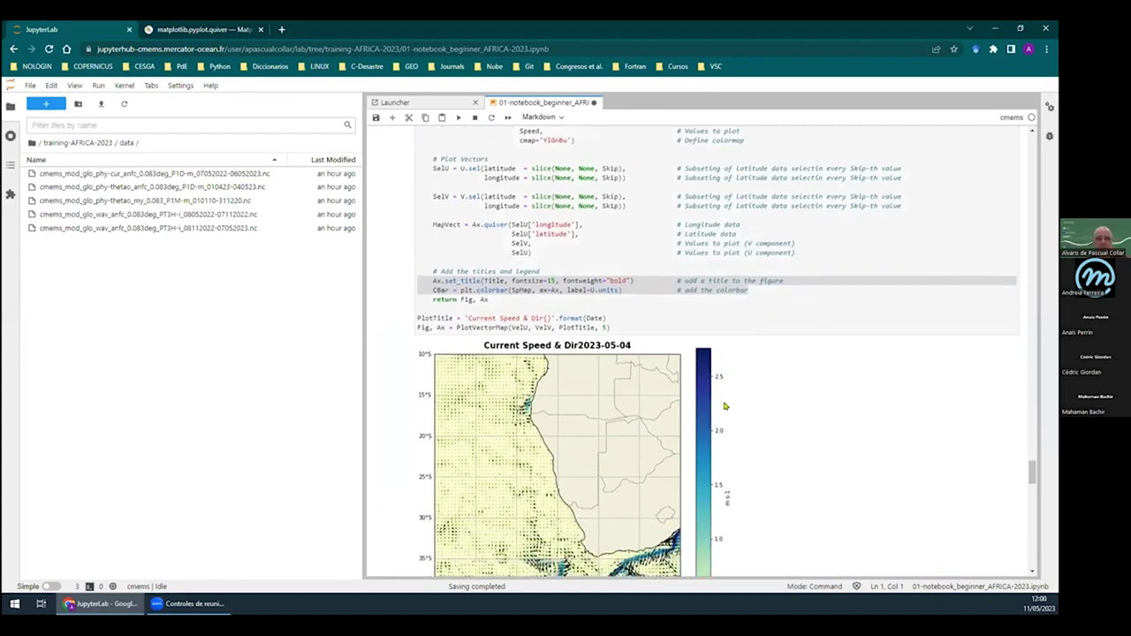
scroll(726, 405, down, 1)
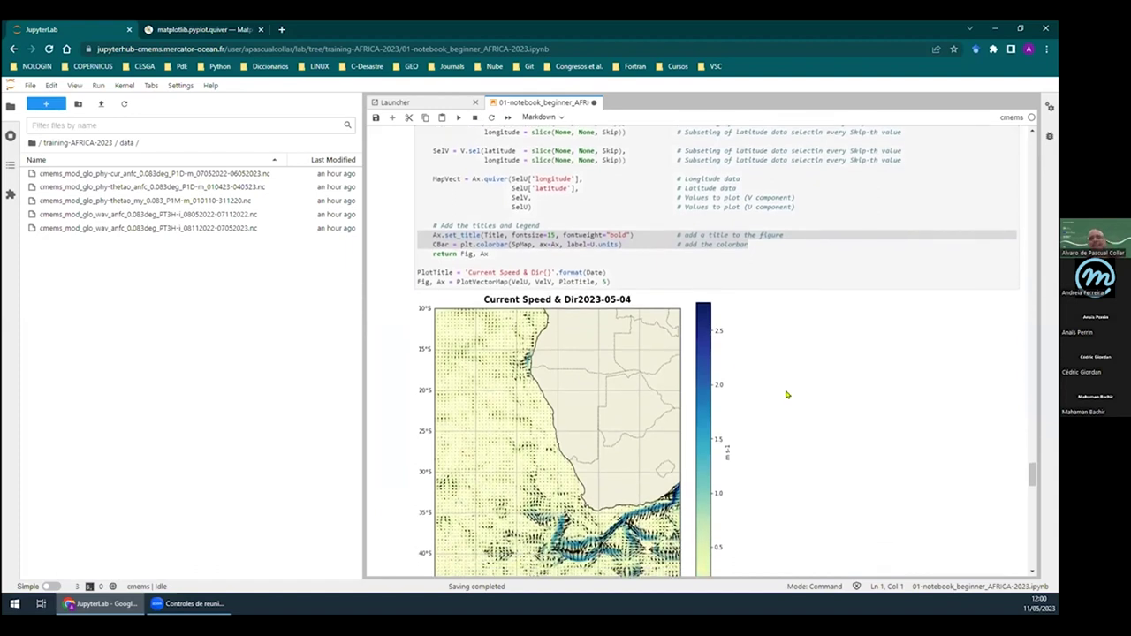
scroll(792, 389, up, 1)
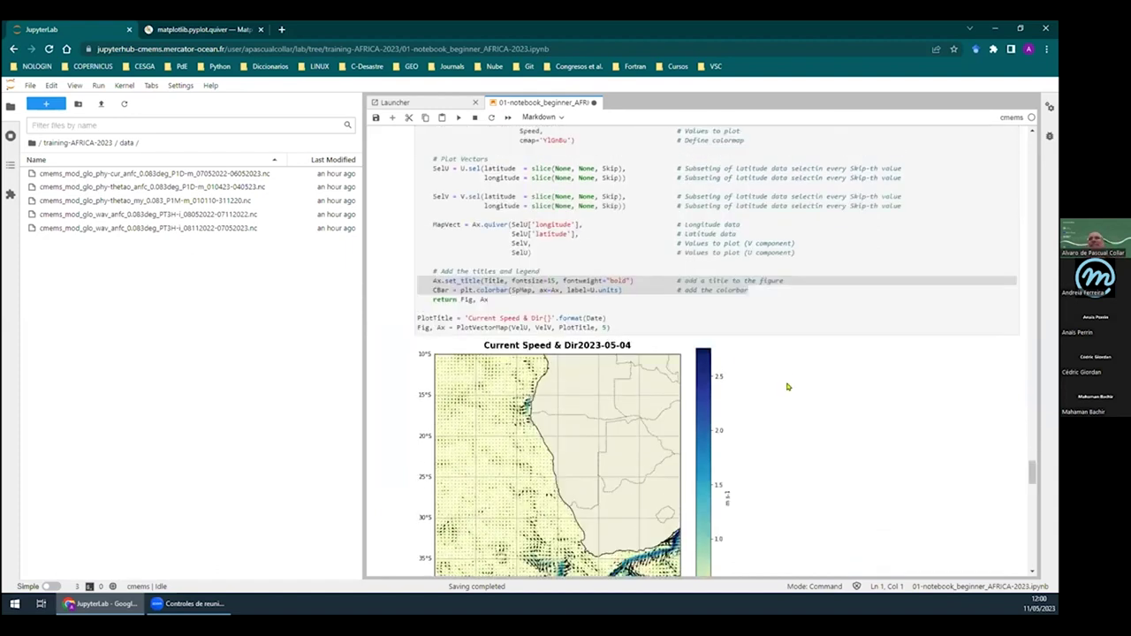
scroll(789, 380, down, 1)
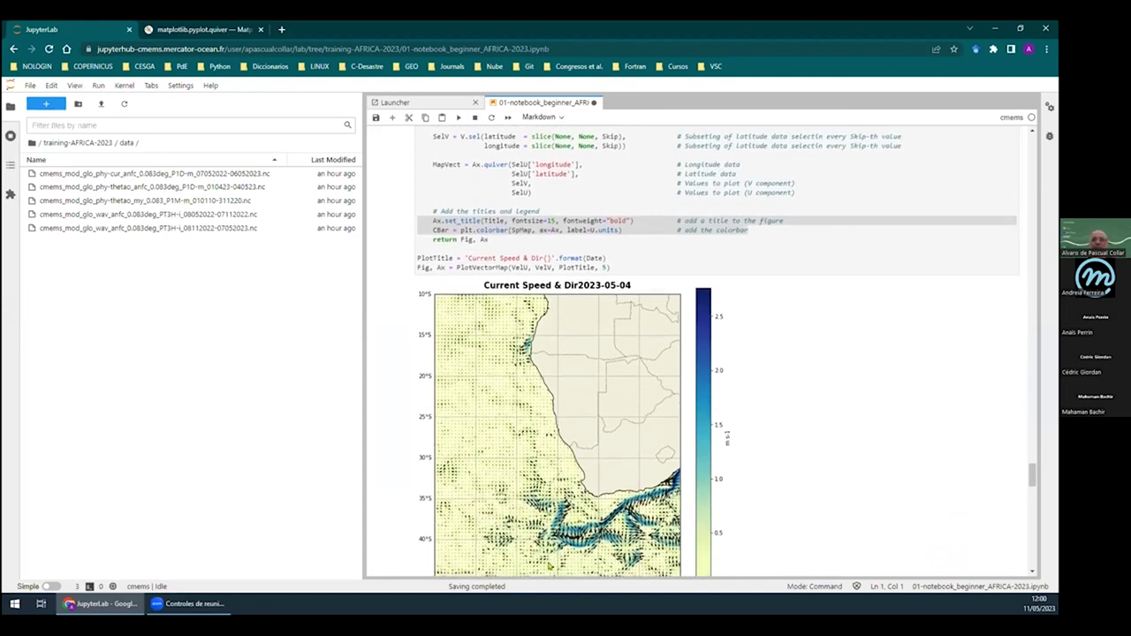
scroll(704, 346, up, 4)
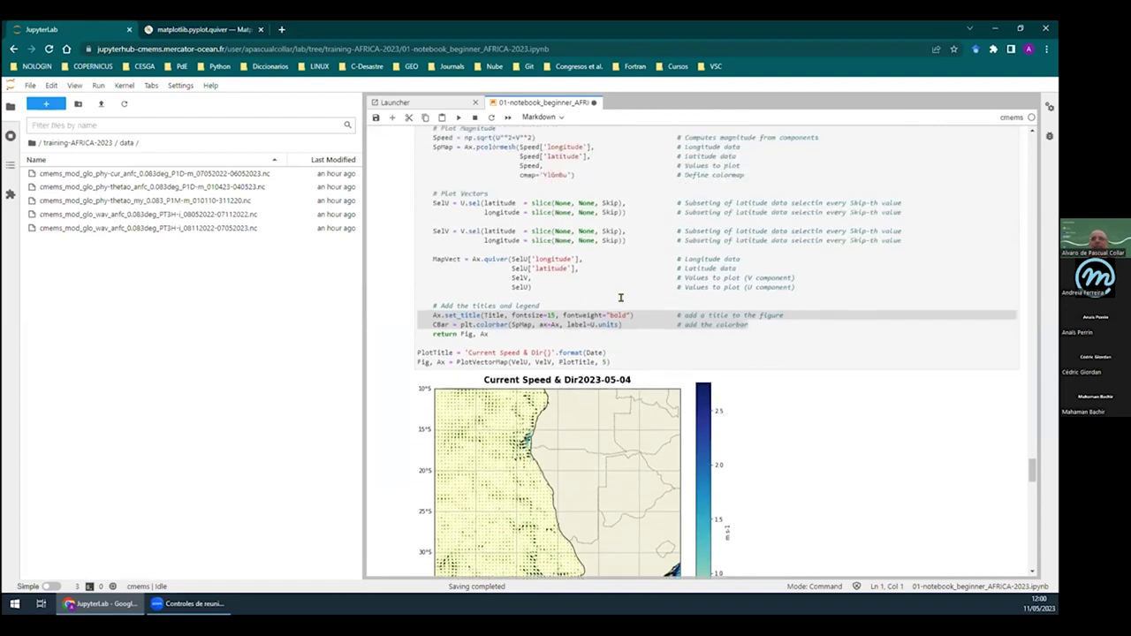
scroll(704, 346, down, 5)
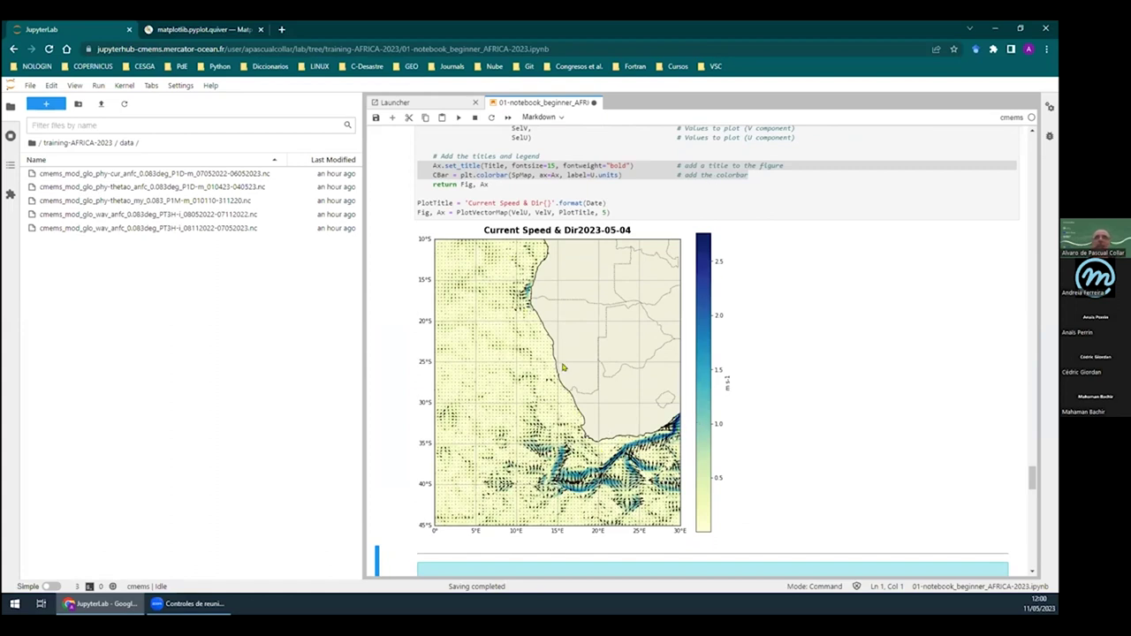
scroll(562, 366, up, 3)
scroll(614, 375, up, 2)
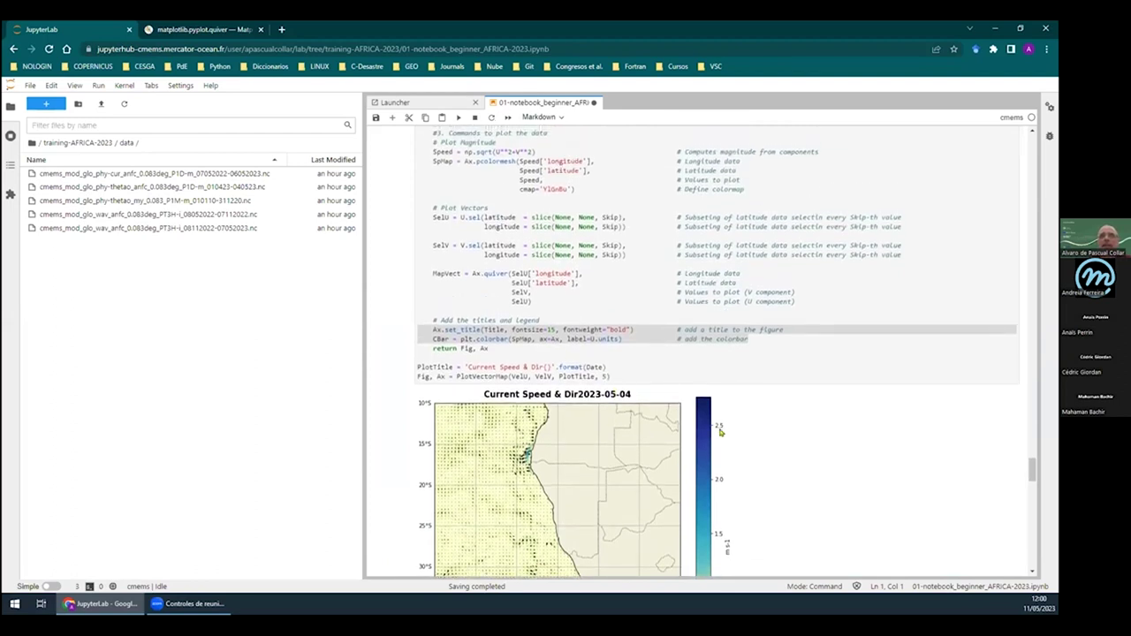
Examine how the Skip argument subsets U and V through sel and slice in the PlotVectorMap function
scroll(720, 431, down, 1)
scroll(588, 224, up, 1)
double_click(608, 216)
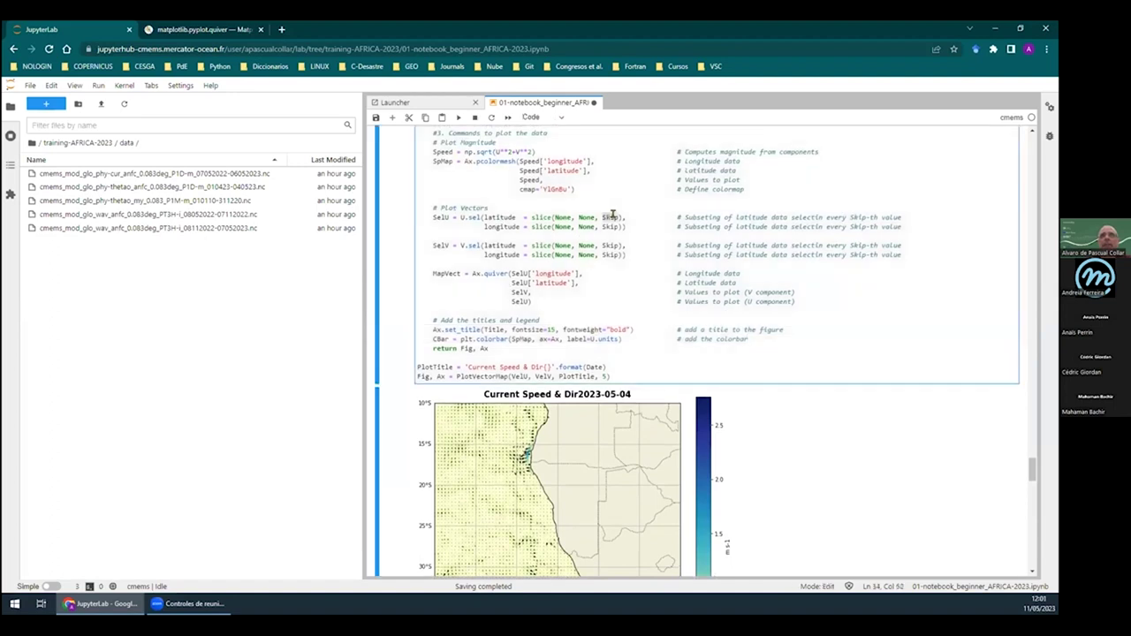
scroll(611, 256, up, 2)
scroll(610, 269, up, 5)
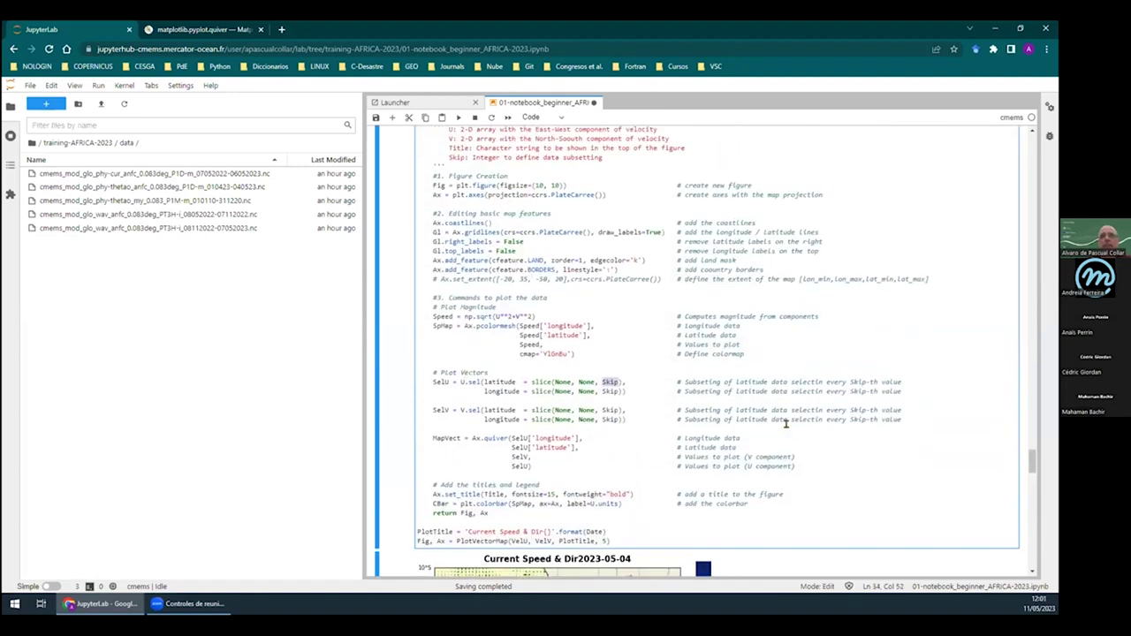
click(468, 419)
drag(428, 409, 395, 378)
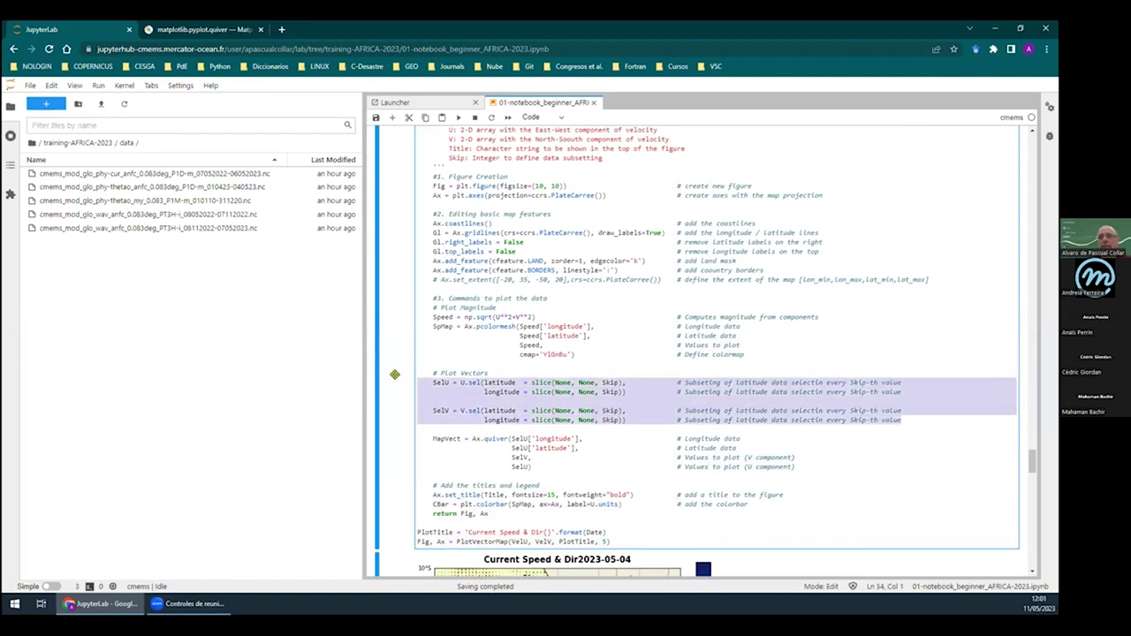
double_click(470, 382)
double_click(473, 411)
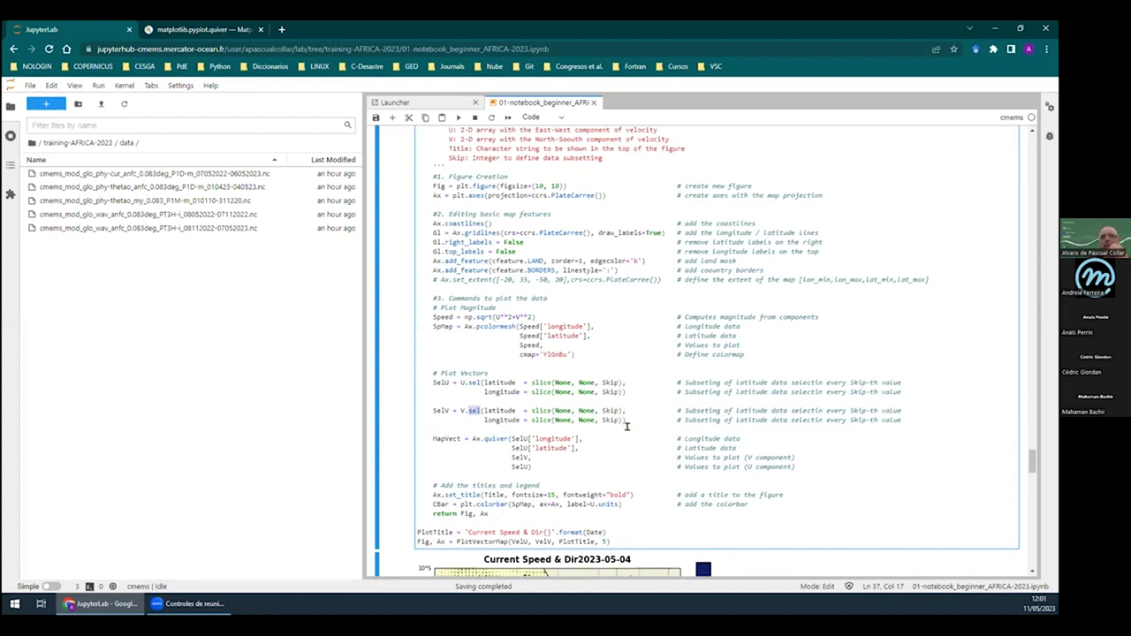
double_click(609, 383)
scroll(610, 383, up, 3)
double_click(546, 256)
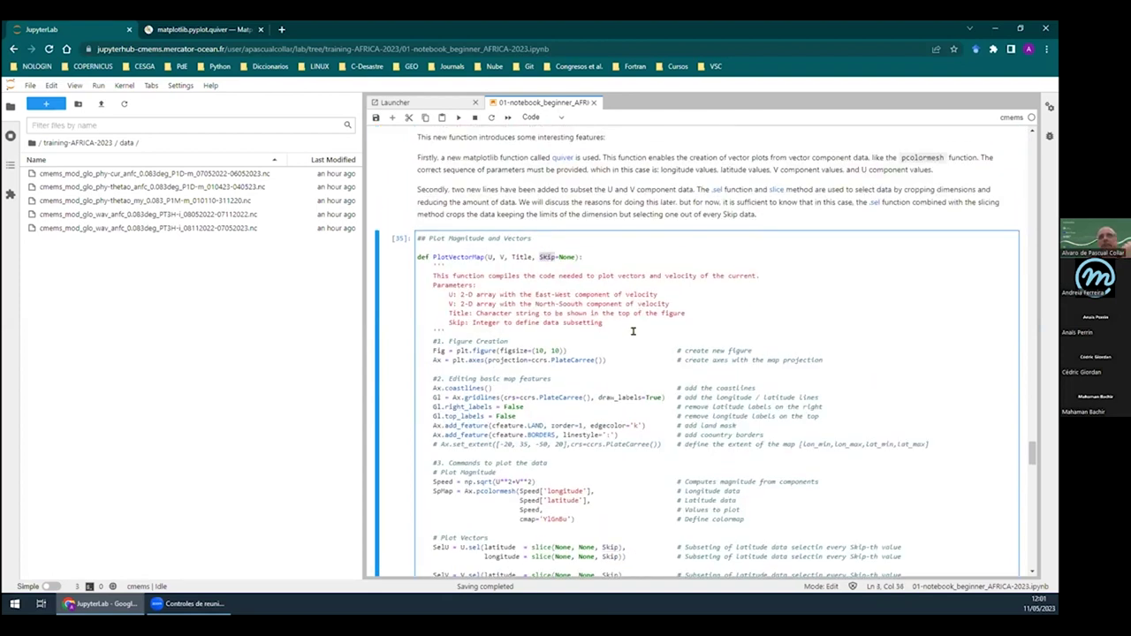
Set the Skip argument in the PlotVectorMap call to 1, rerun the cell and view the resulting current map
scroll(633, 331, down, 5)
click(601, 425)
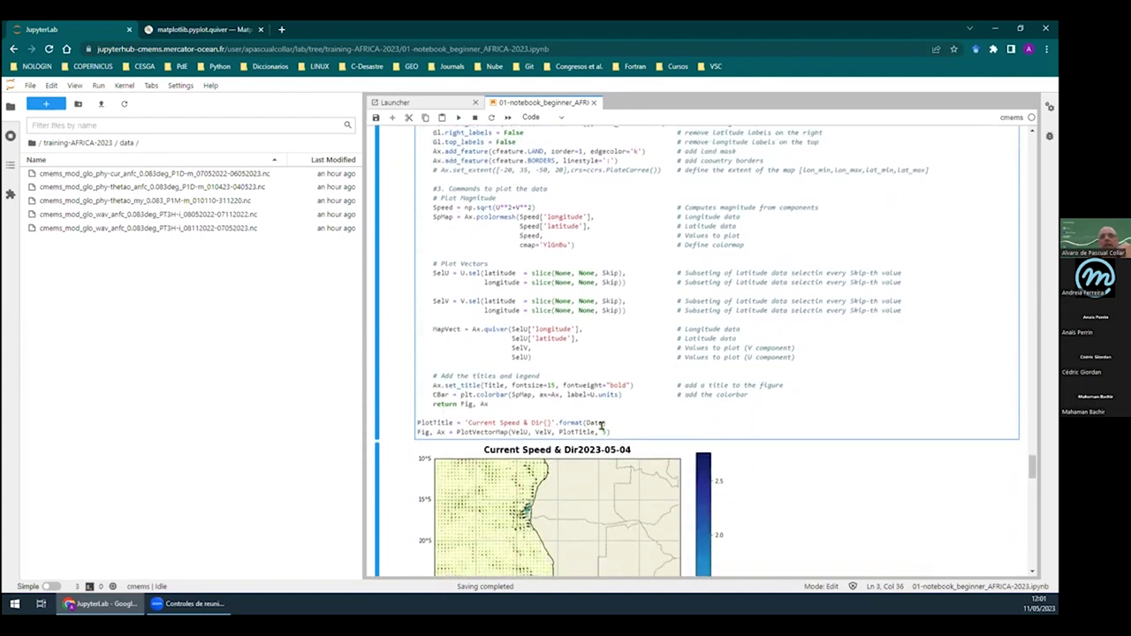
click(608, 311)
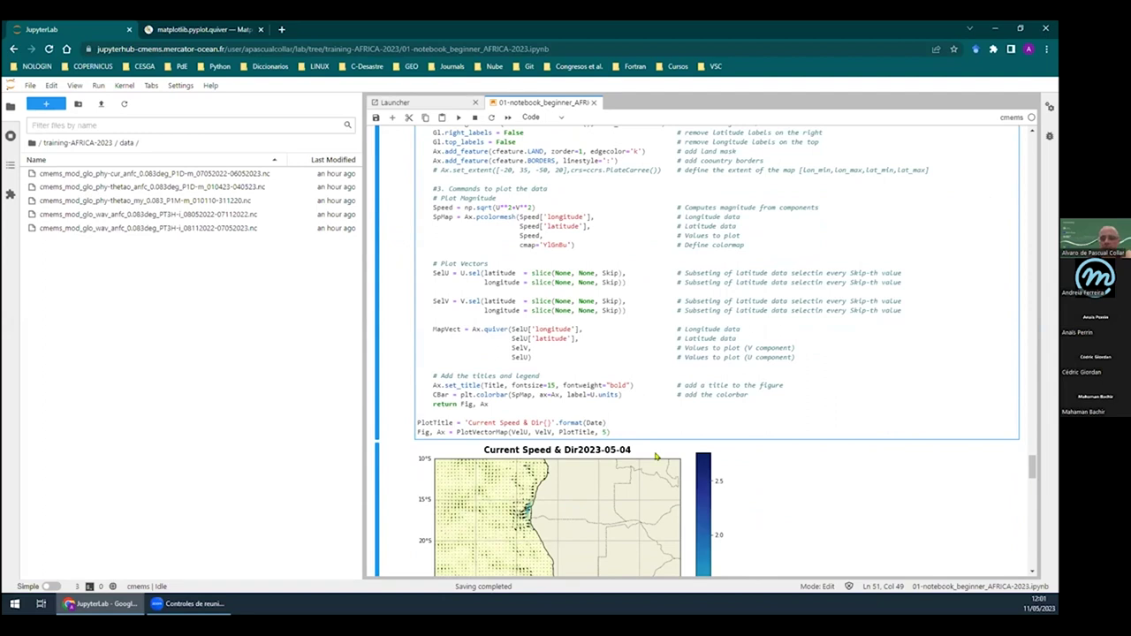
key(BackSpace)
key(shift+Return)
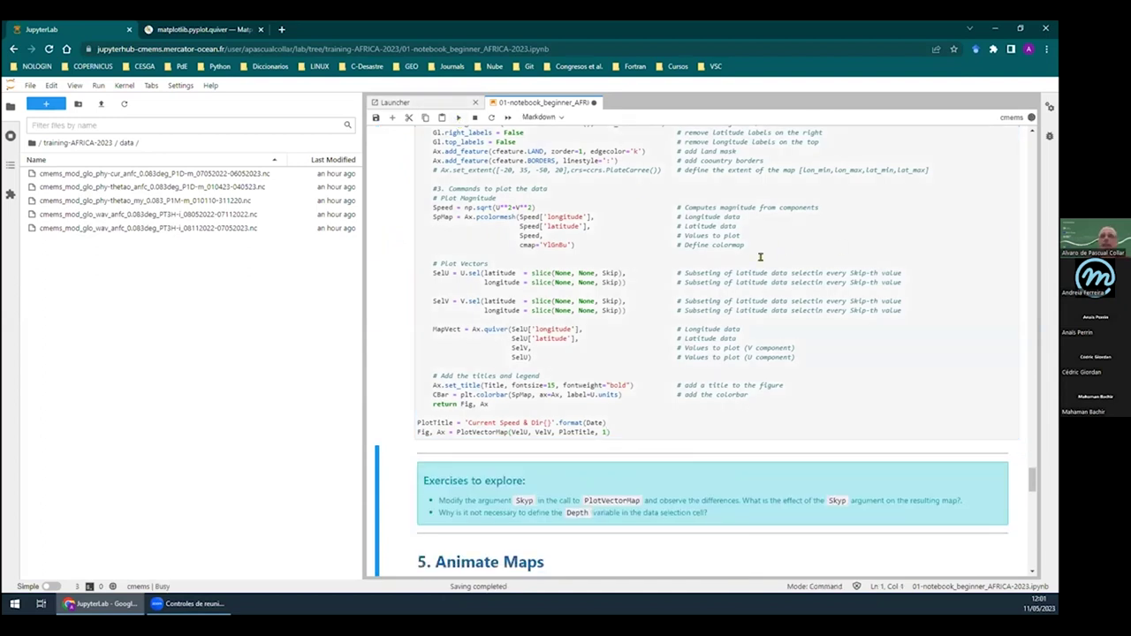
scroll(760, 256, down, 4)
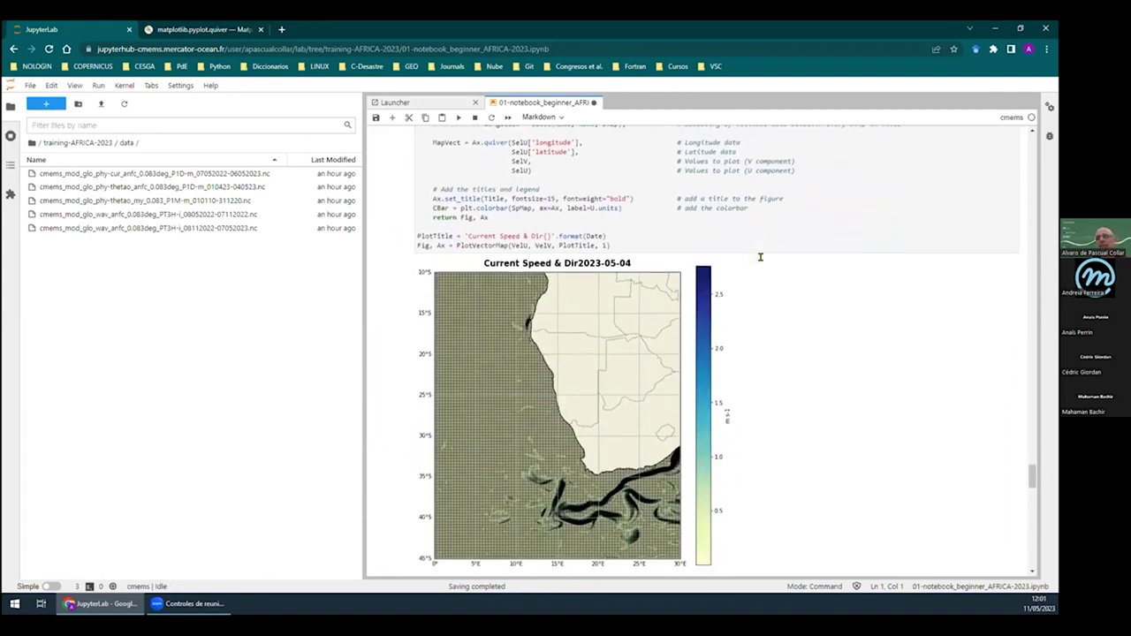
scroll(760, 256, down, 2)
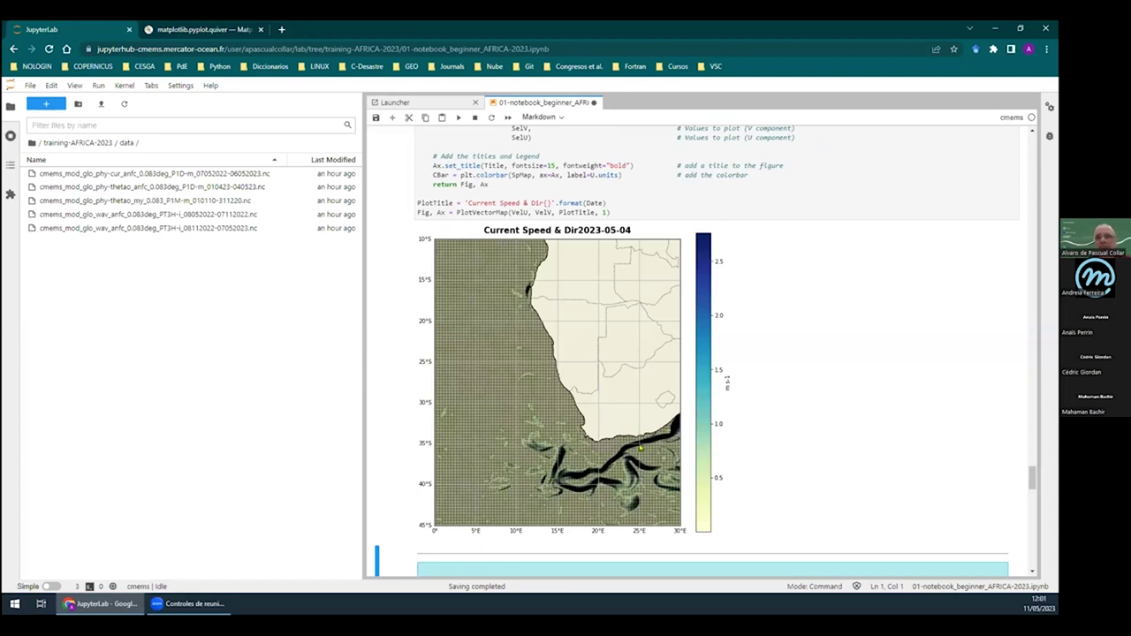
Set the Skip argument in the PlotVectorMap call to 25, rerun the cell and view the redrawn vectors
scroll(621, 441, up, 4)
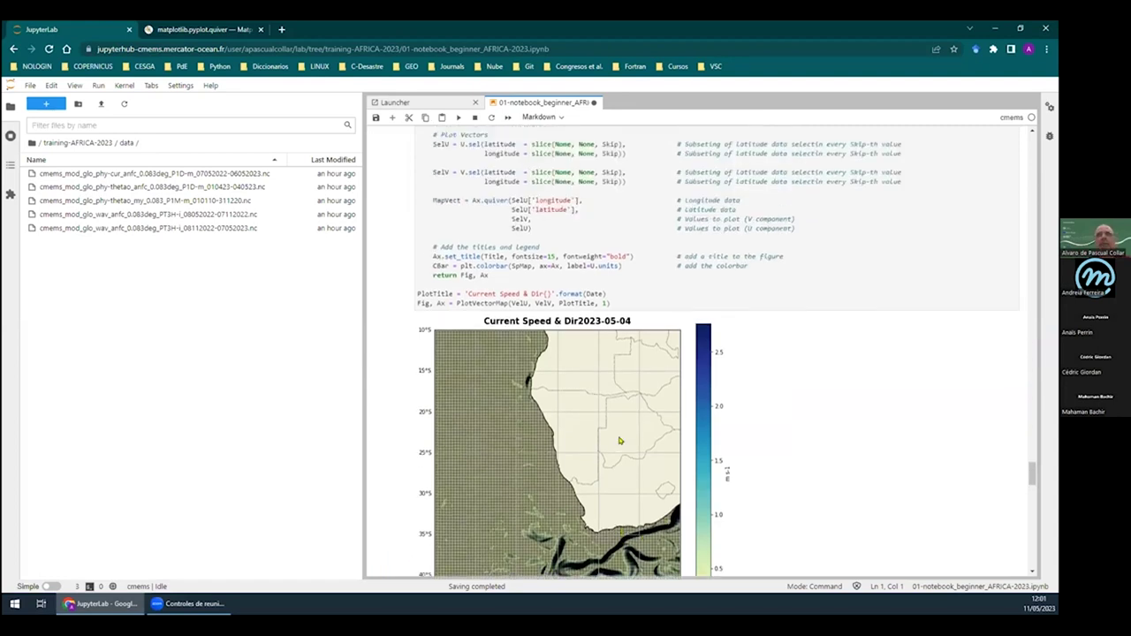
click(604, 374)
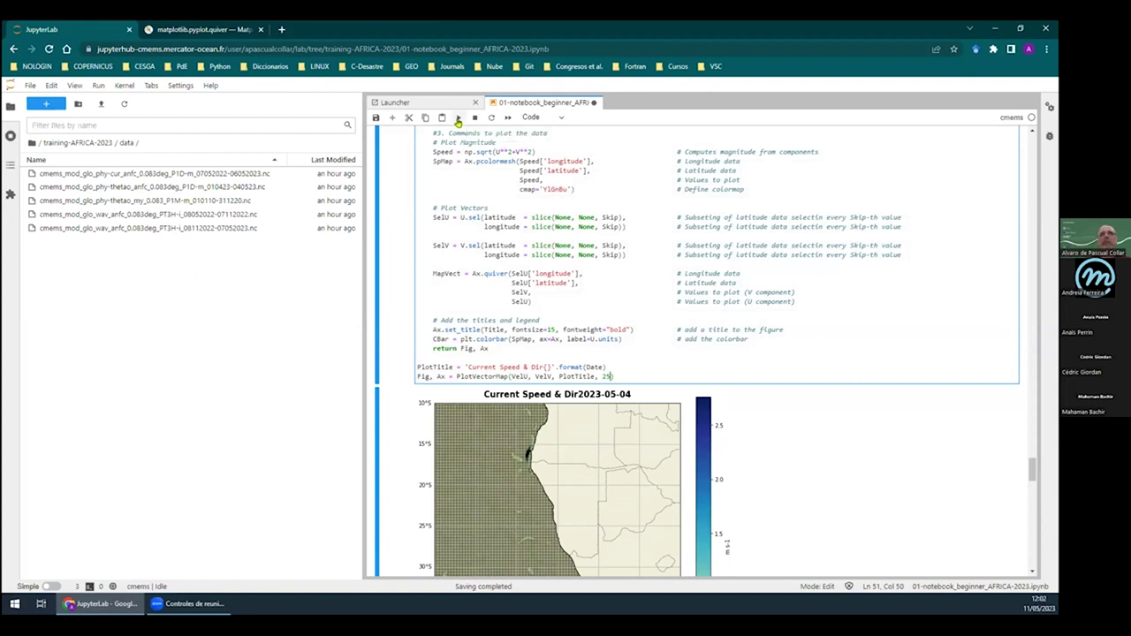
click(457, 119)
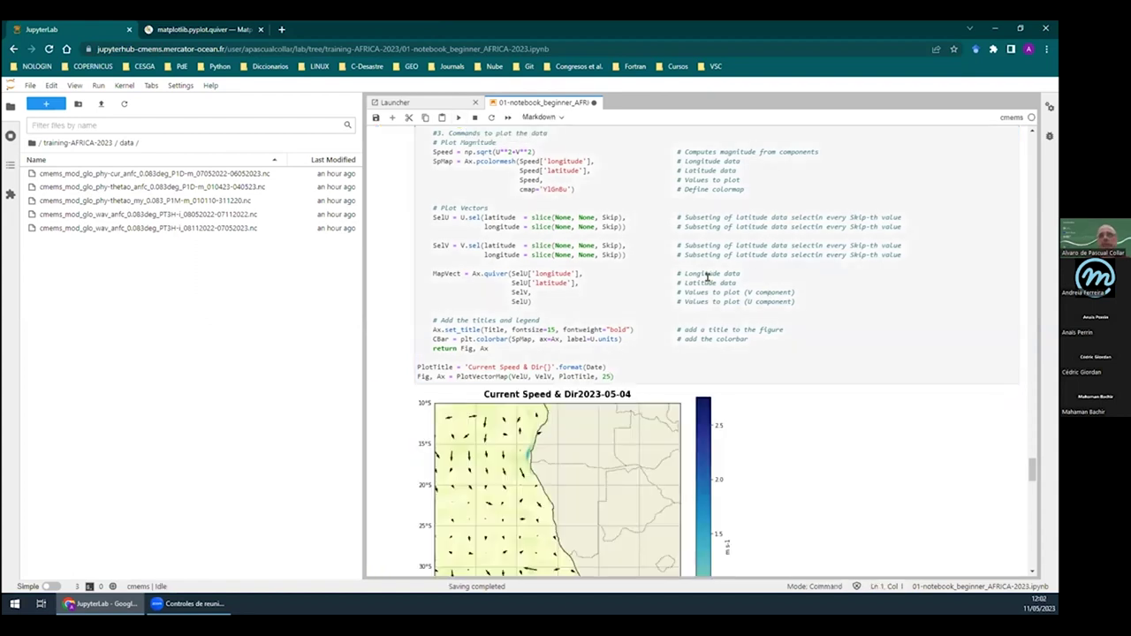
scroll(785, 366, down, 2)
scroll(786, 367, down, 1)
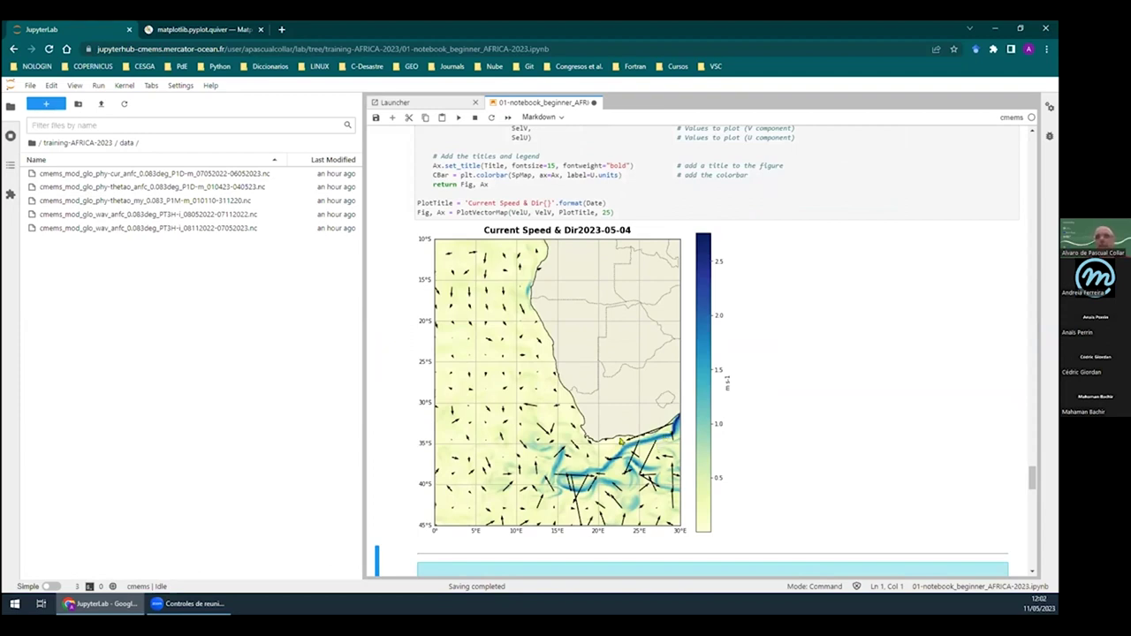
Set the Skip argument in the PlotVectorMap call to 5 and rerun the cell
click(607, 212)
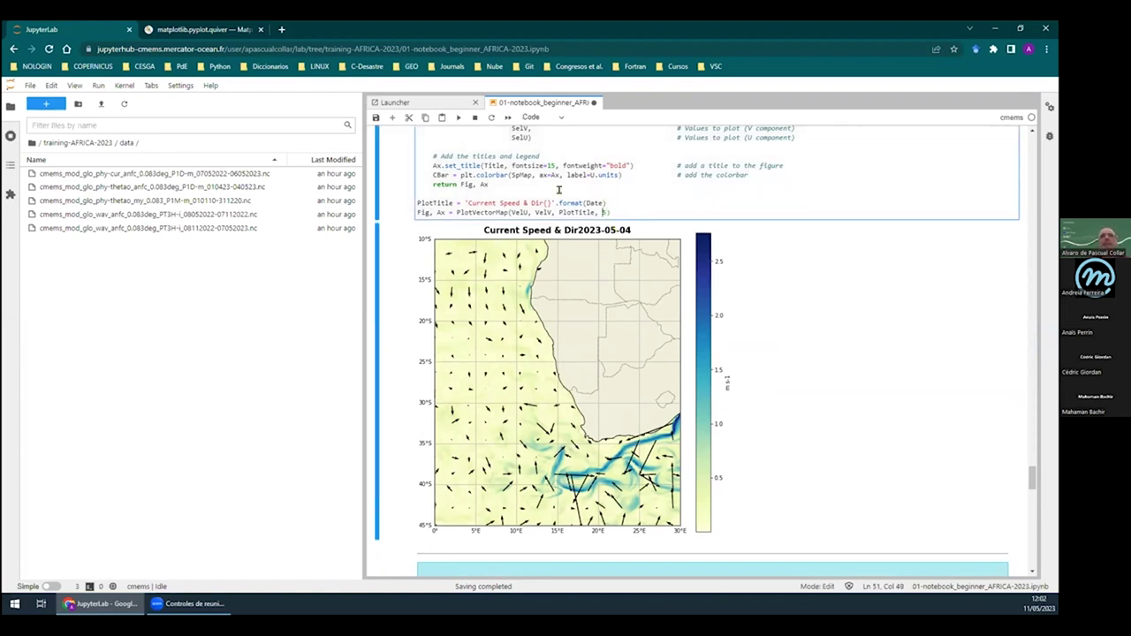
click(457, 118)
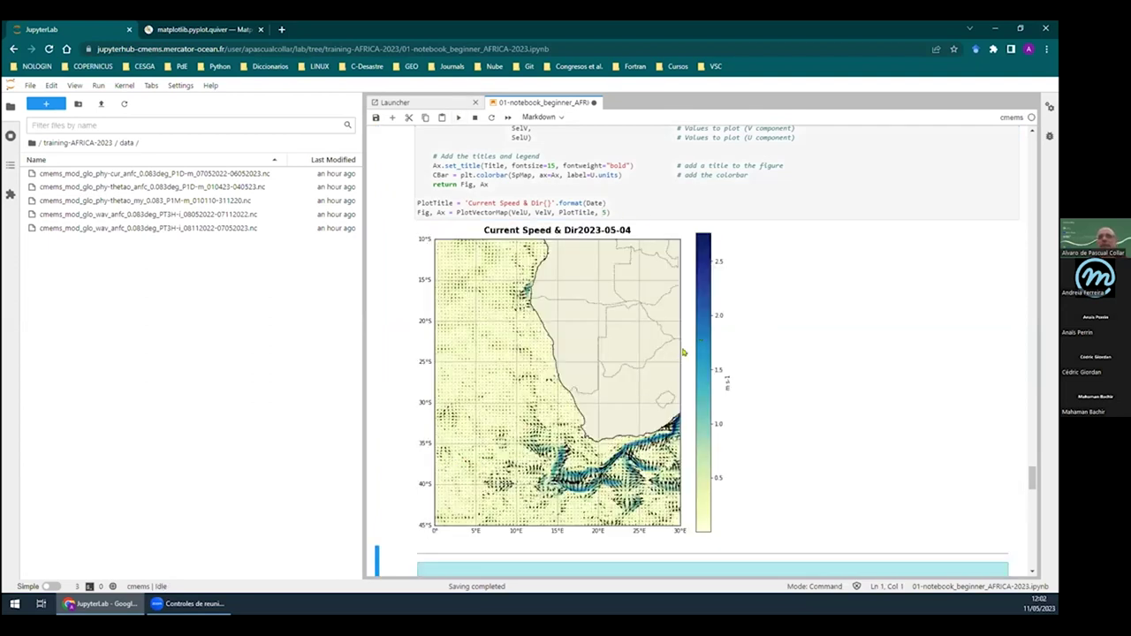
Look through the exercises box and the Animate Maps section, including its data selection and plot loop code
scroll(683, 349, down, 5)
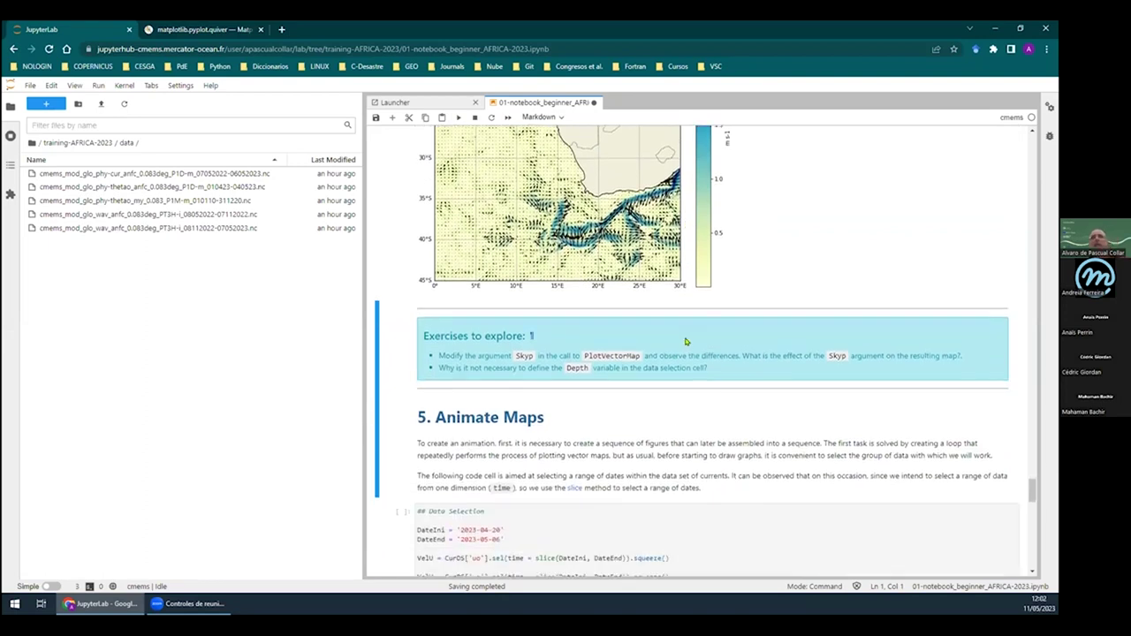
scroll(685, 341, down, 3)
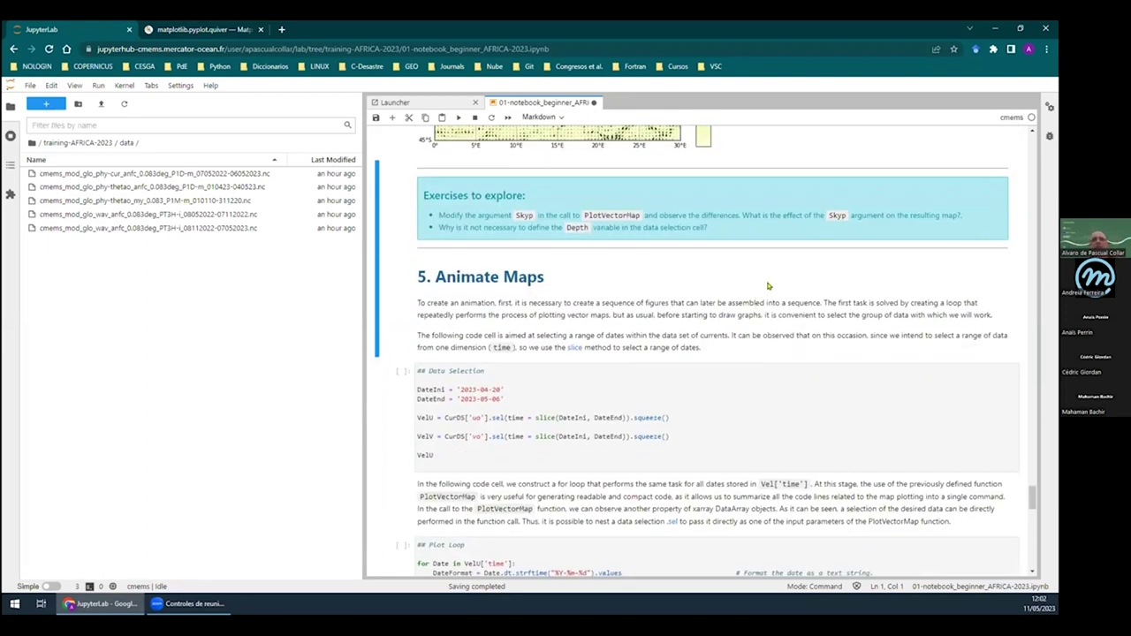
scroll(768, 285, down, 2)
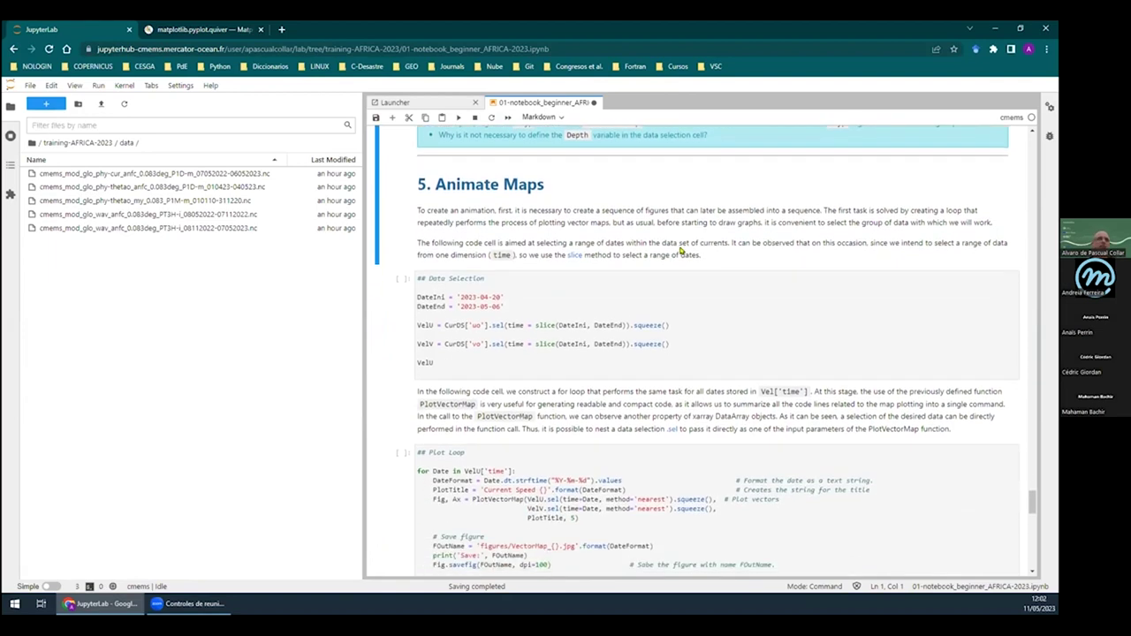
scroll(680, 252, down, 8)
scroll(694, 373, down, 2)
scroll(695, 376, up, 10)
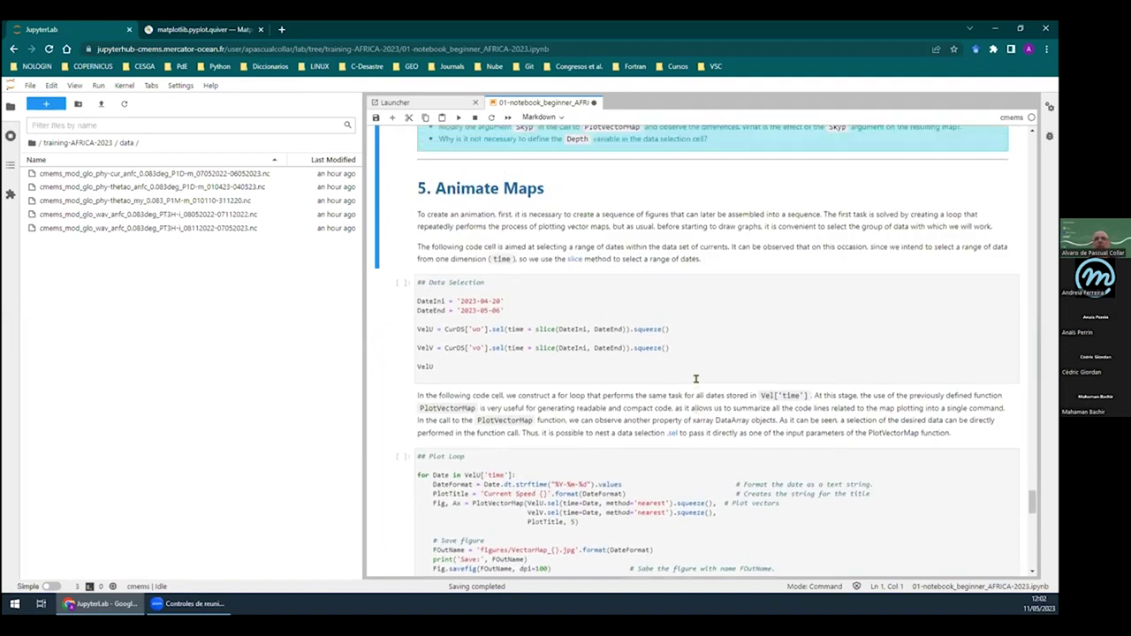
scroll(618, 345, down, 1)
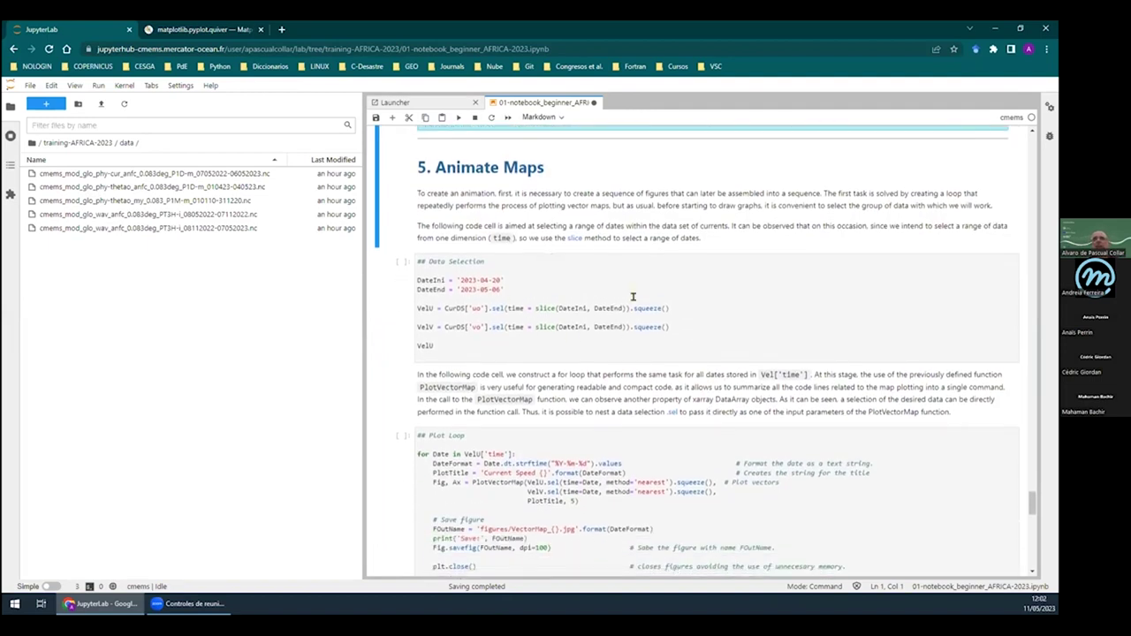
scroll(609, 257, up, 7)
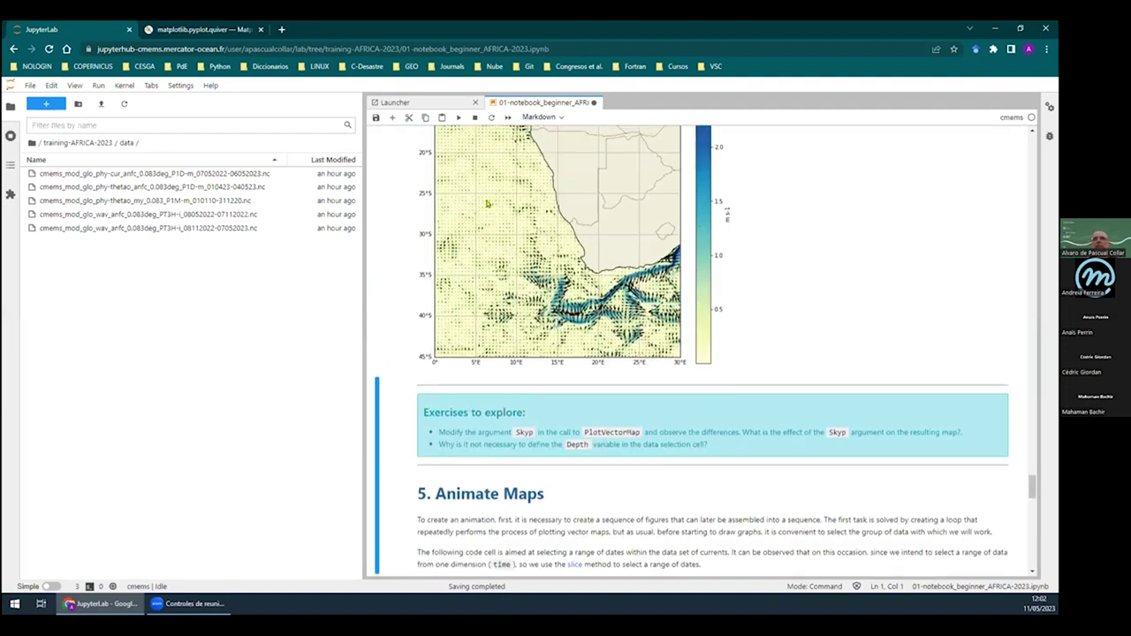
scroll(614, 262, down, 5)
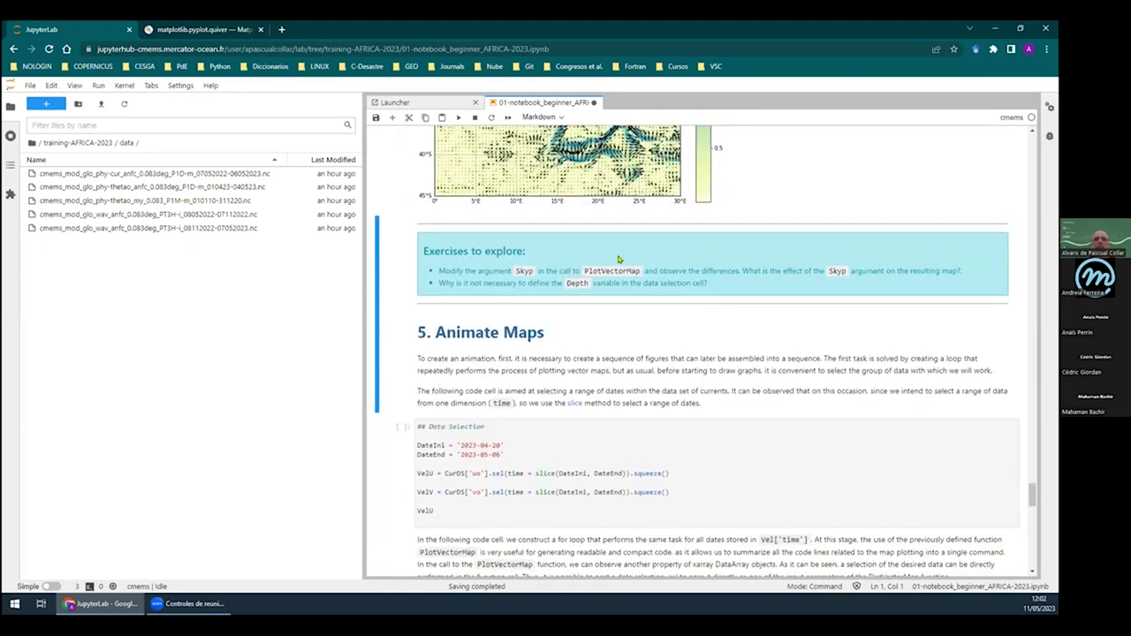
Run the Data Selection cell for 2023-04-20 to 2023-05-06, review its output and highlight the date range lines
click(698, 340)
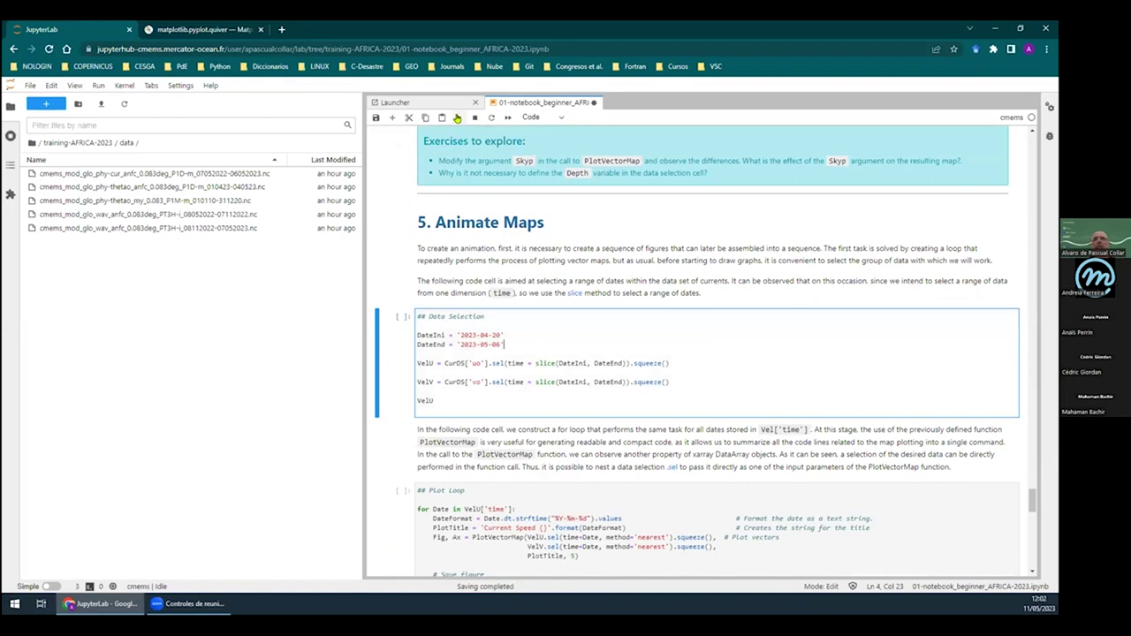
click(458, 118)
scroll(575, 381, down, 5)
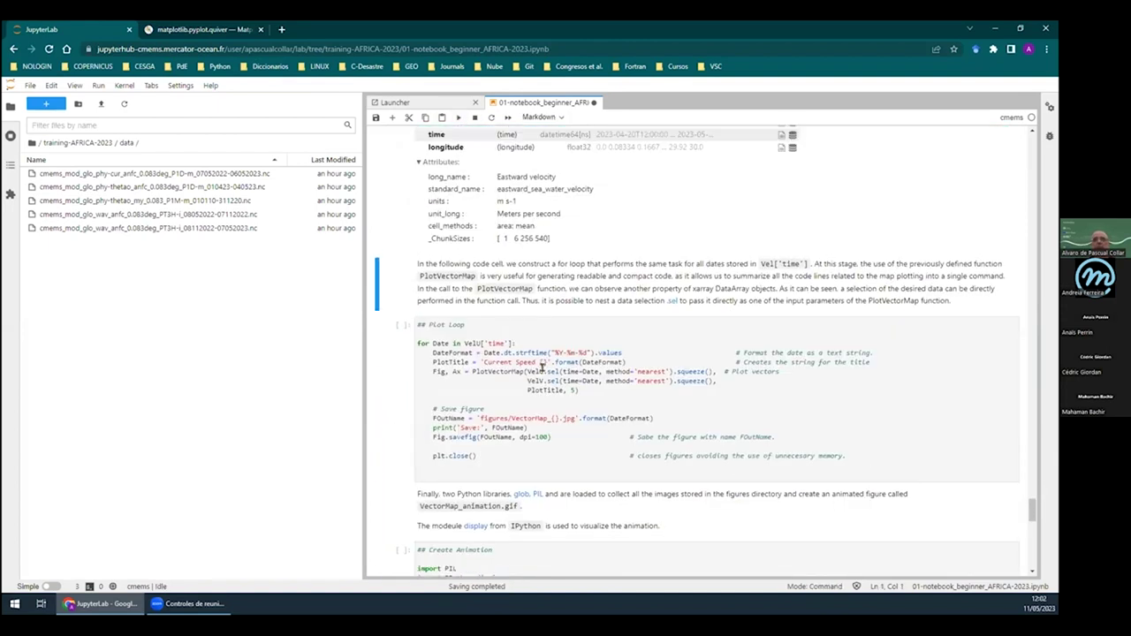
scroll(527, 317, up, 5)
scroll(527, 317, up, 1)
drag(504, 344, 417, 334)
Review the Plot Loop cell and its PlotVectorMap call, and run it to save a vector map for each date
scroll(806, 389, down, 5)
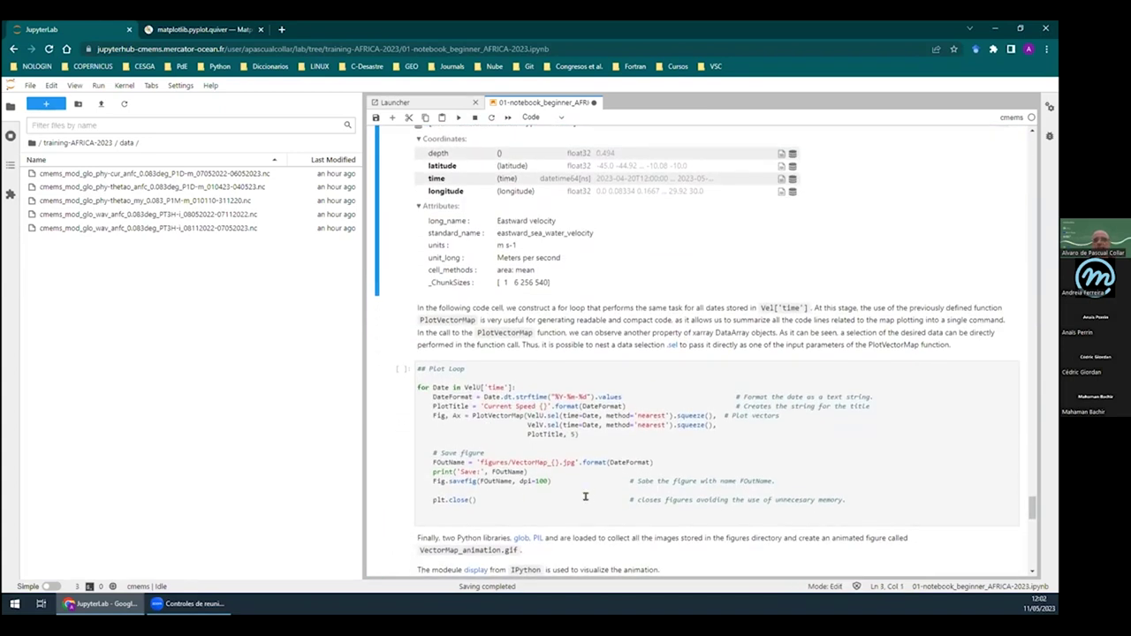
drag(498, 499, 410, 368)
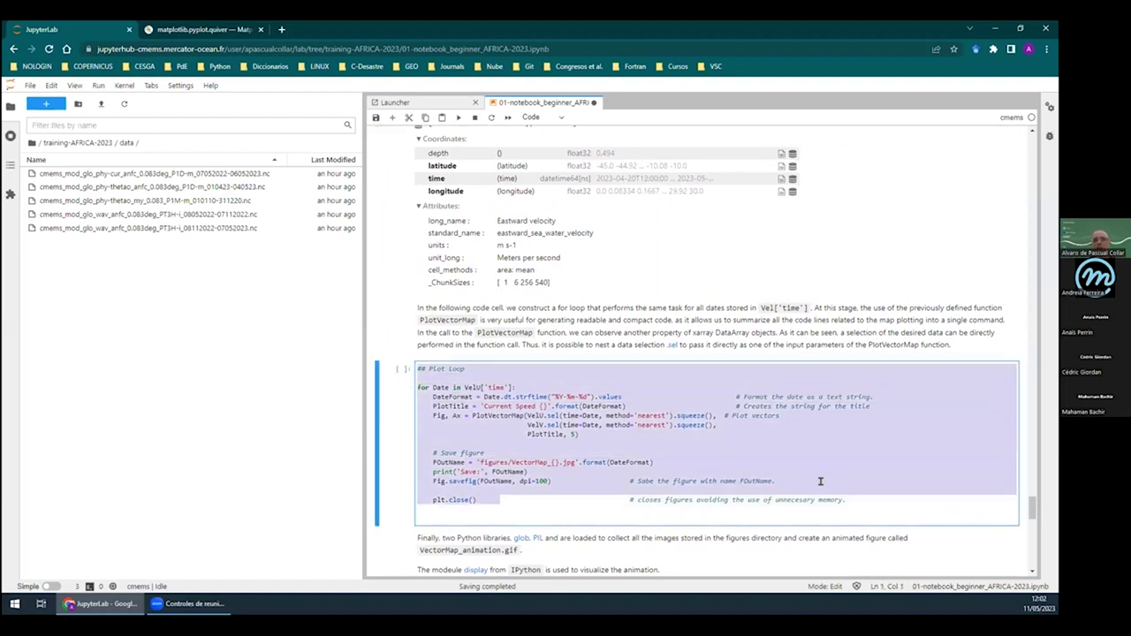
click(732, 505)
double_click(485, 414)
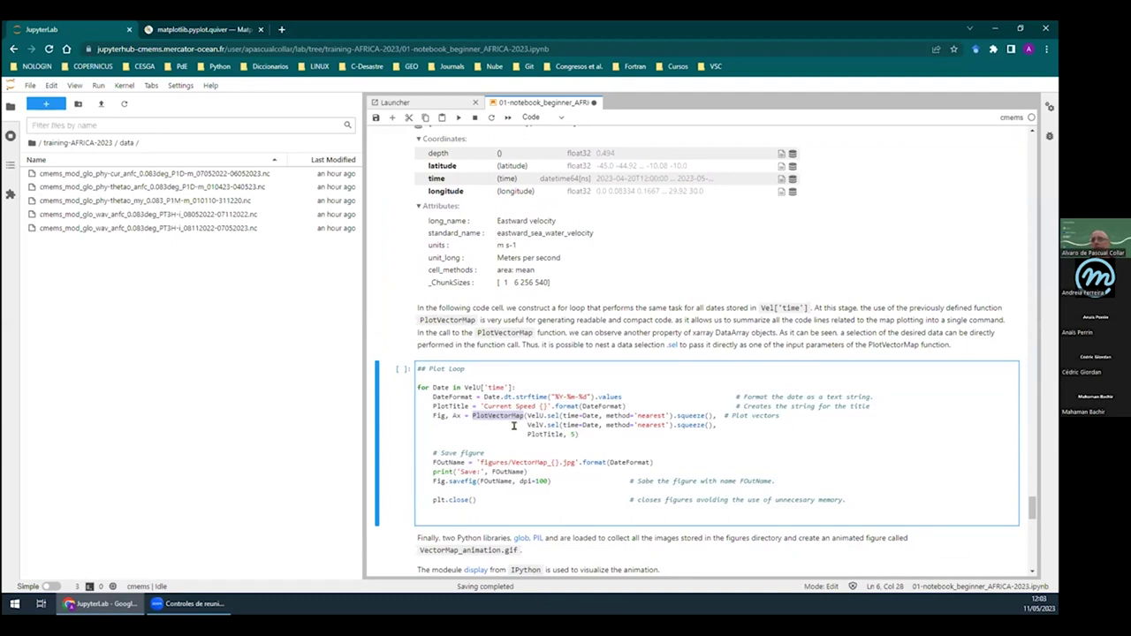
click(457, 118)
scroll(560, 428, down, 2)
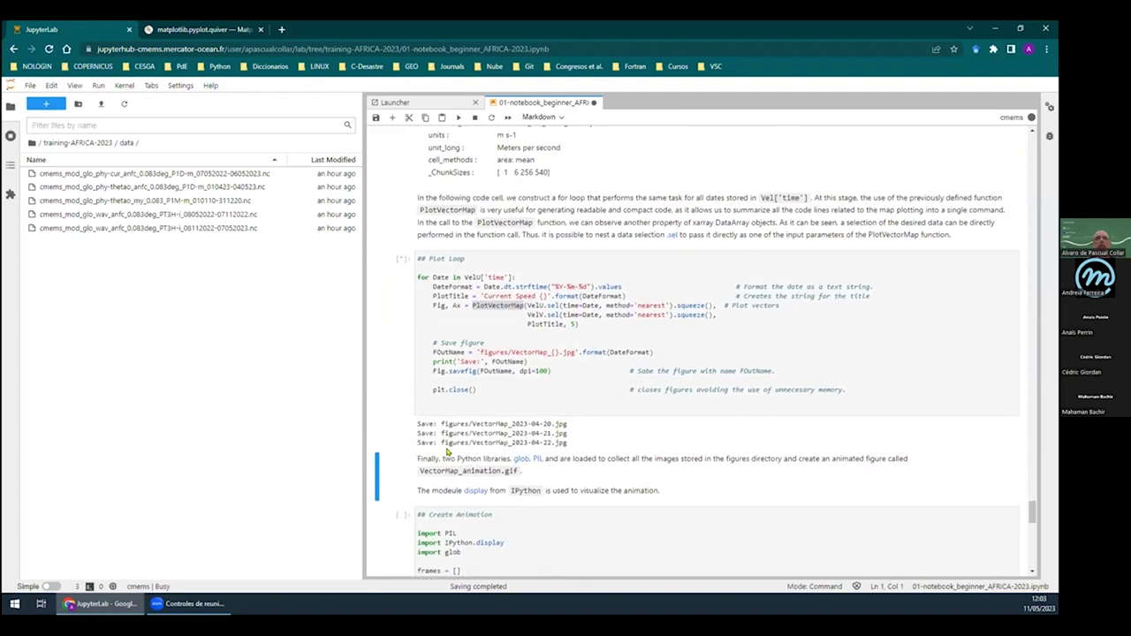
Check the figures folder inside training-AFRICA-2023 for the saved map images, reopening it from the parent folder
click(70, 144)
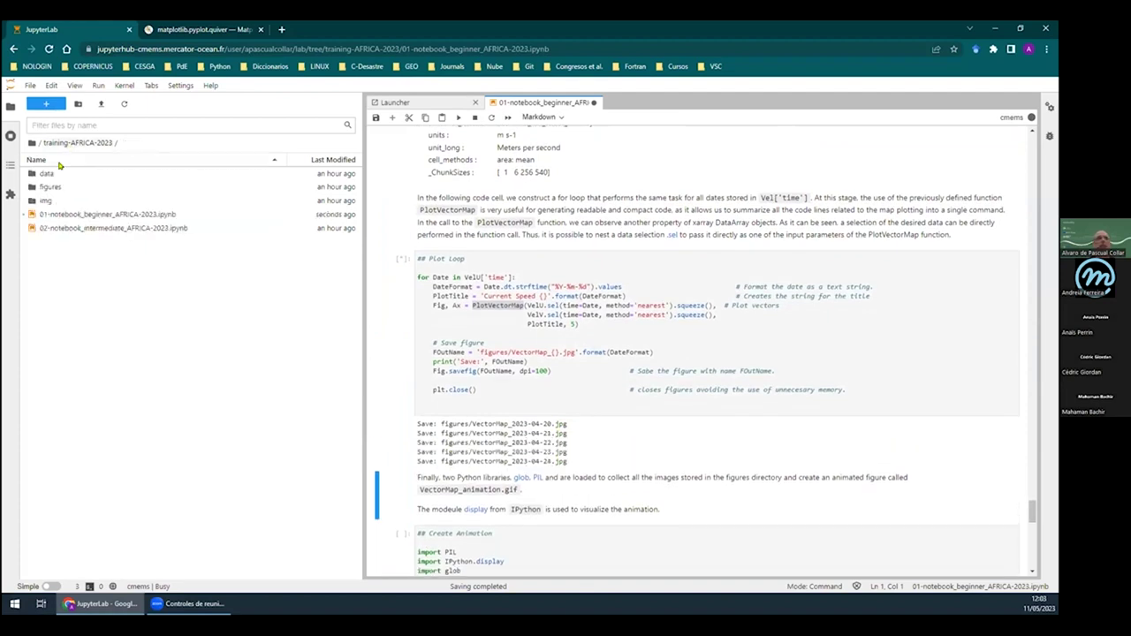
double_click(46, 186)
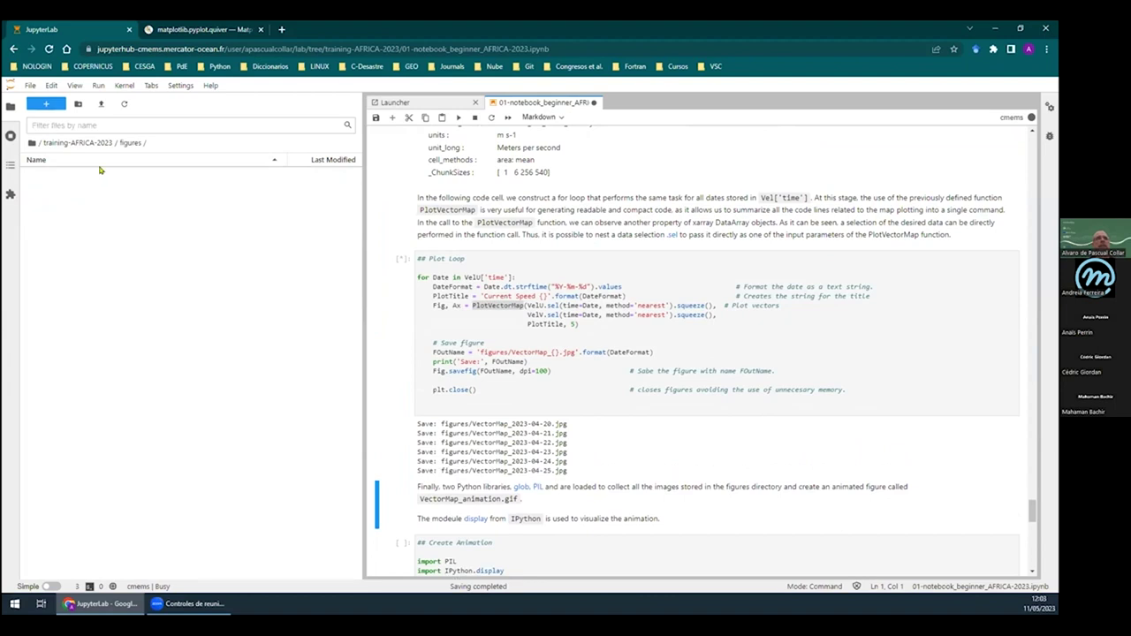
scroll(618, 356, down, 2)
click(75, 143)
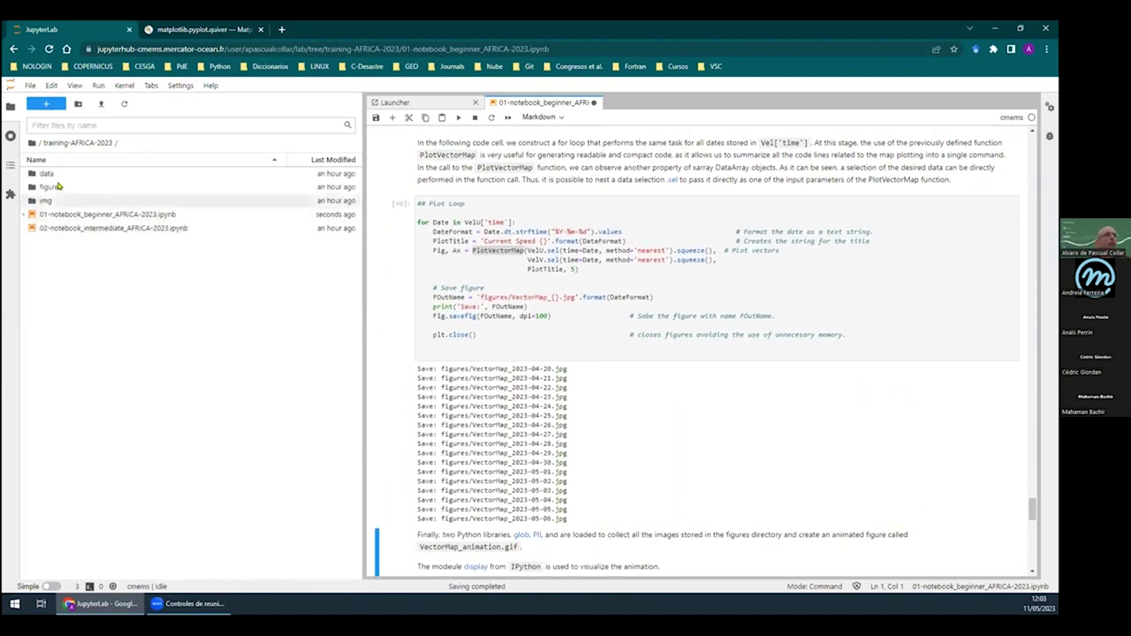
click(49, 188)
double_click(52, 189)
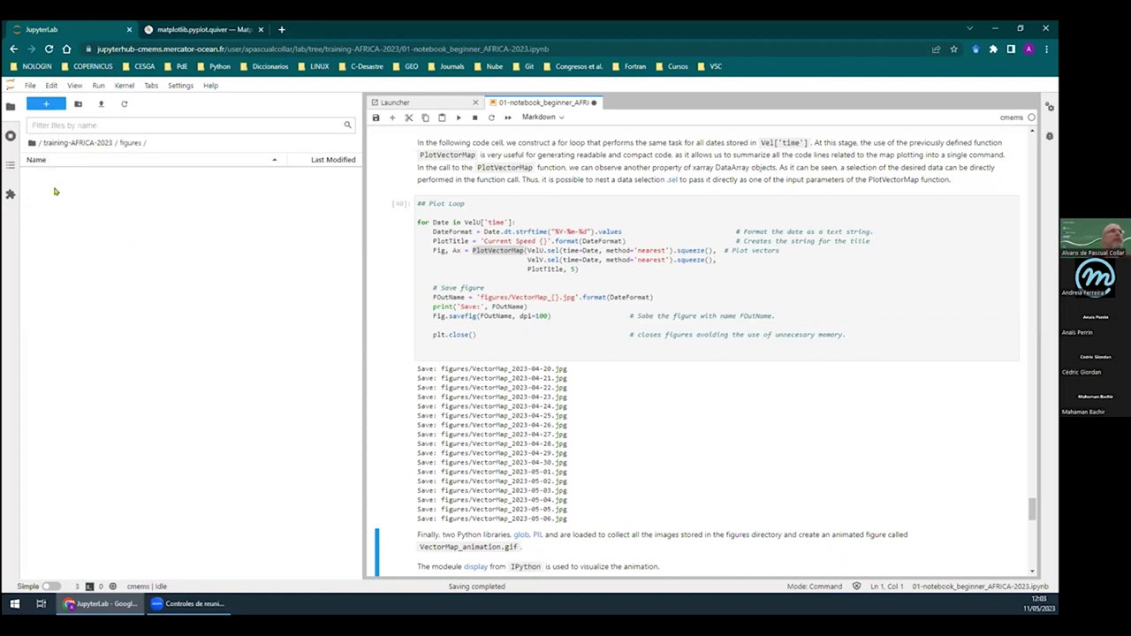
right_click(150, 249)
click(78, 142)
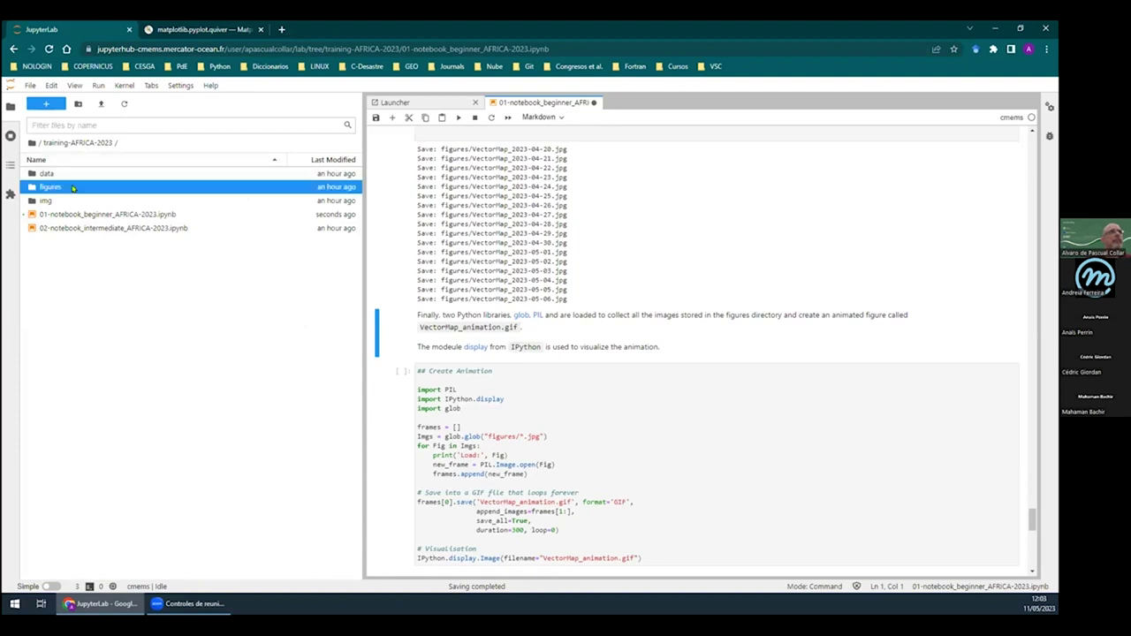
double_click(76, 187)
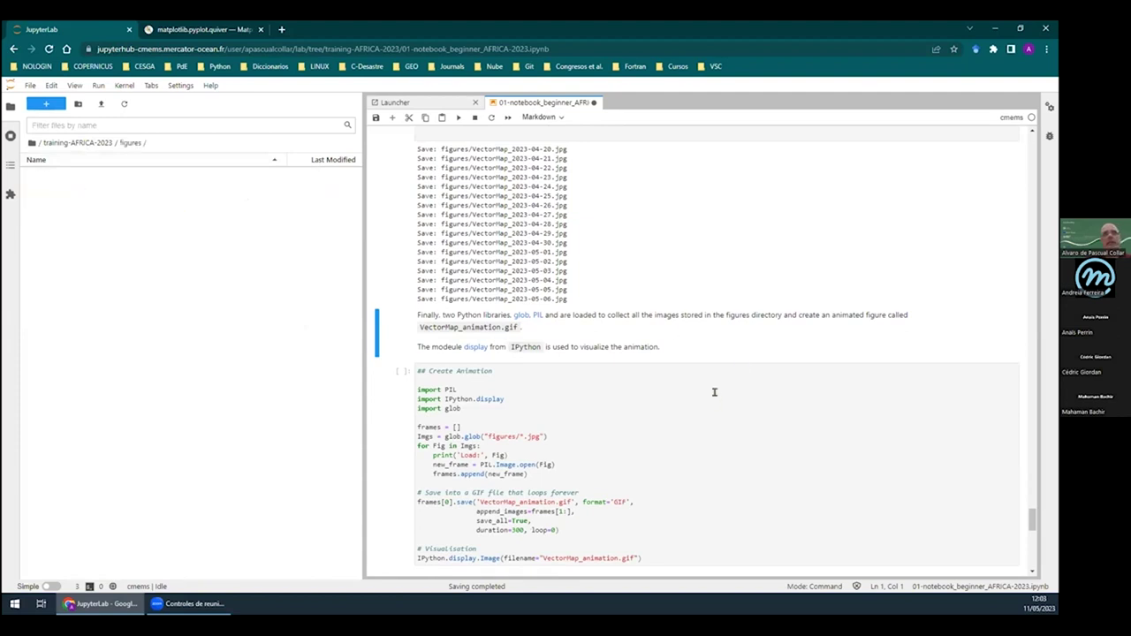
scroll(595, 328, up, 3)
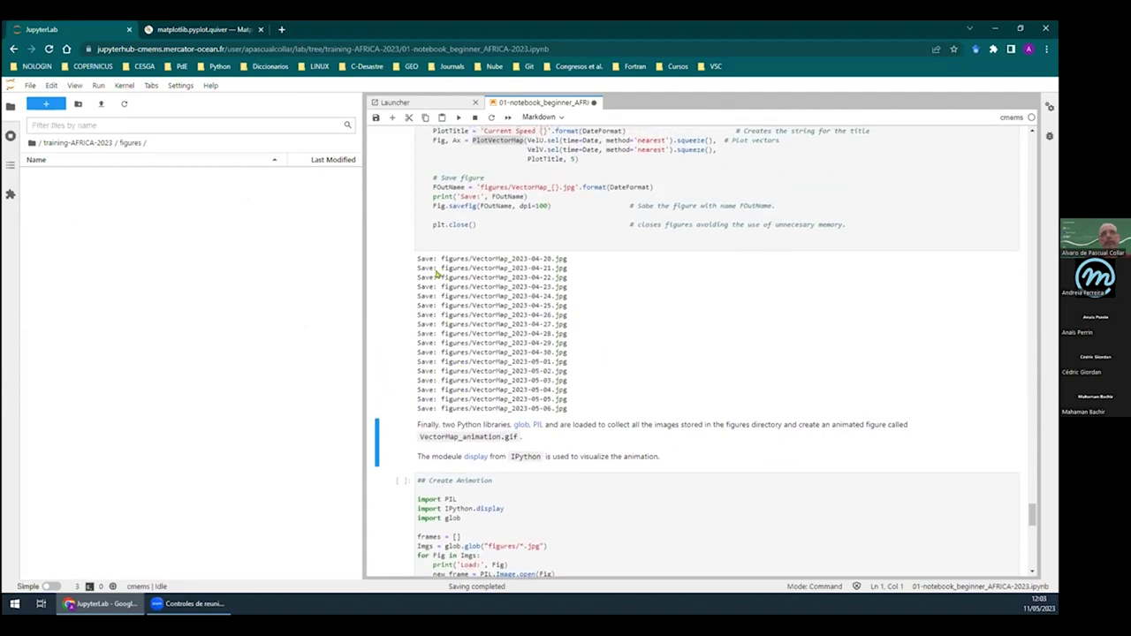
right_click(200, 188)
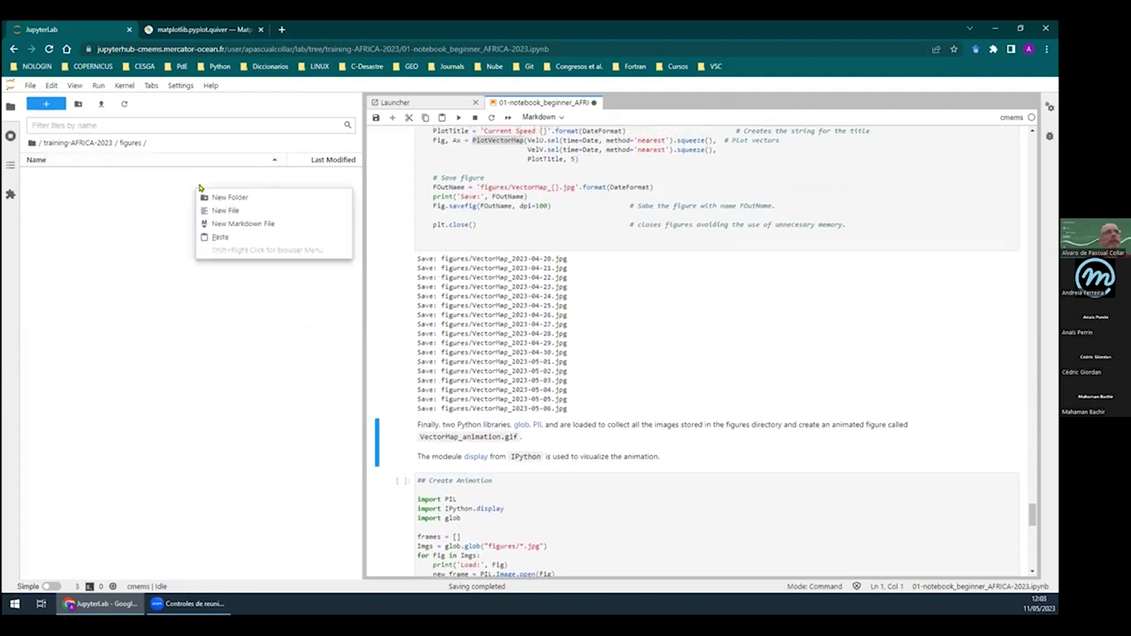
click(673, 354)
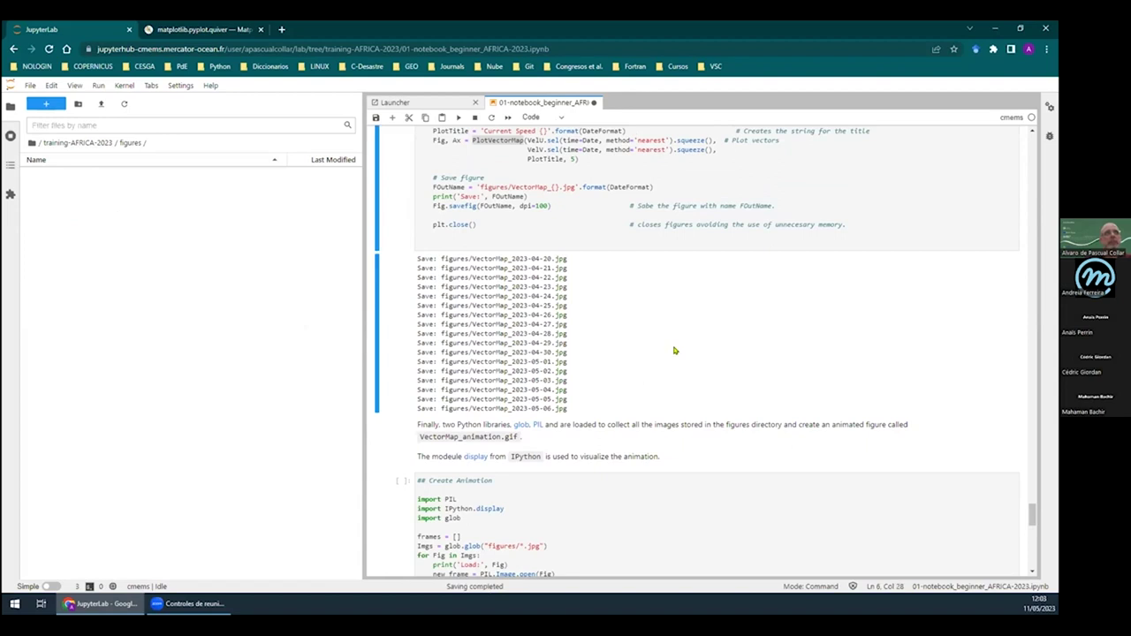
Run the Create Animation cell to combine the saved vector maps into VectorMap_animation.gif
scroll(677, 351, down, 5)
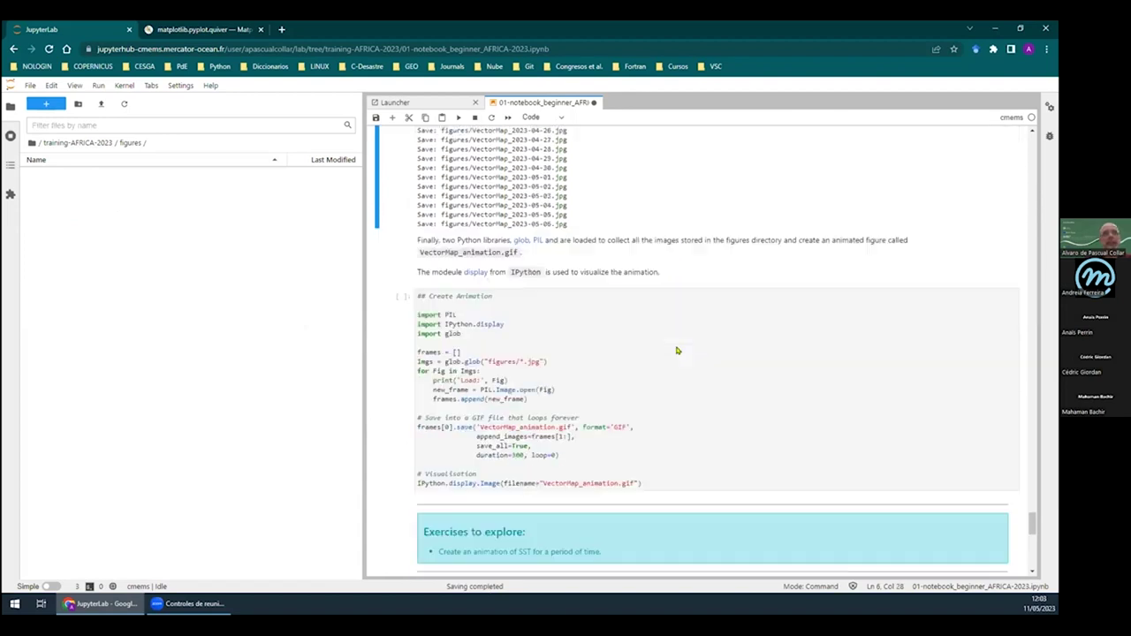
scroll(488, 283, down, 1)
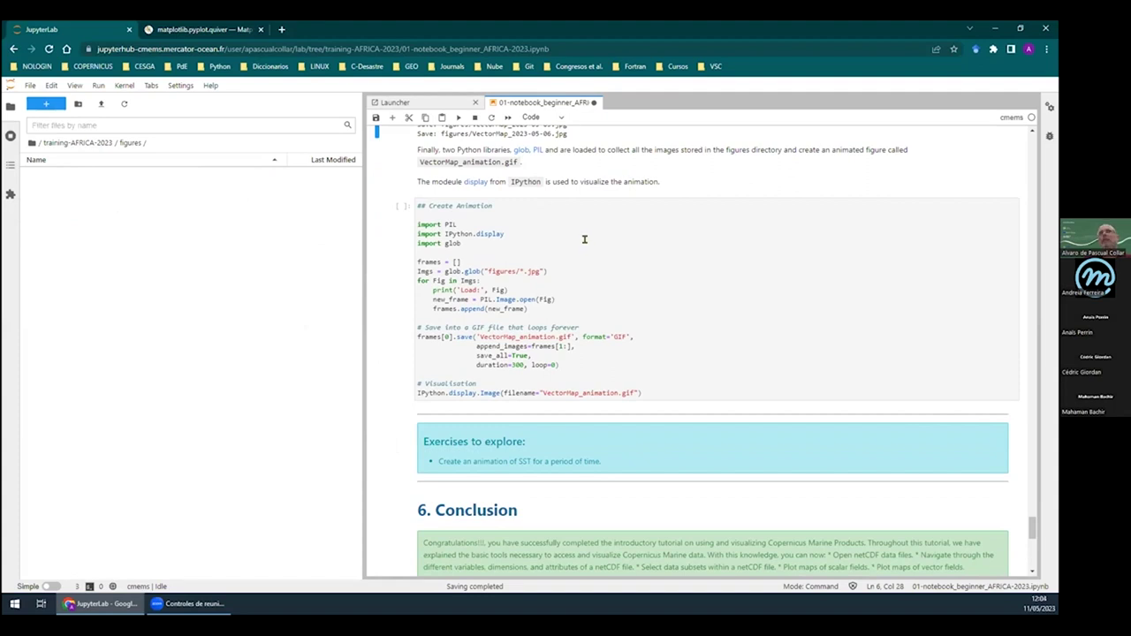
click(699, 257)
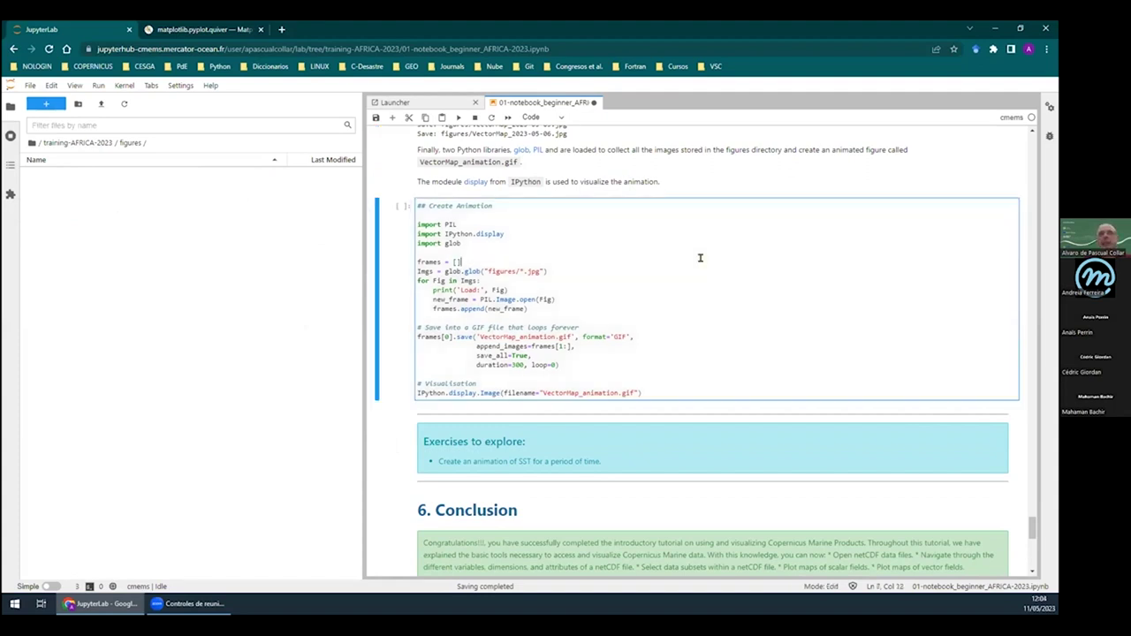
click(458, 119)
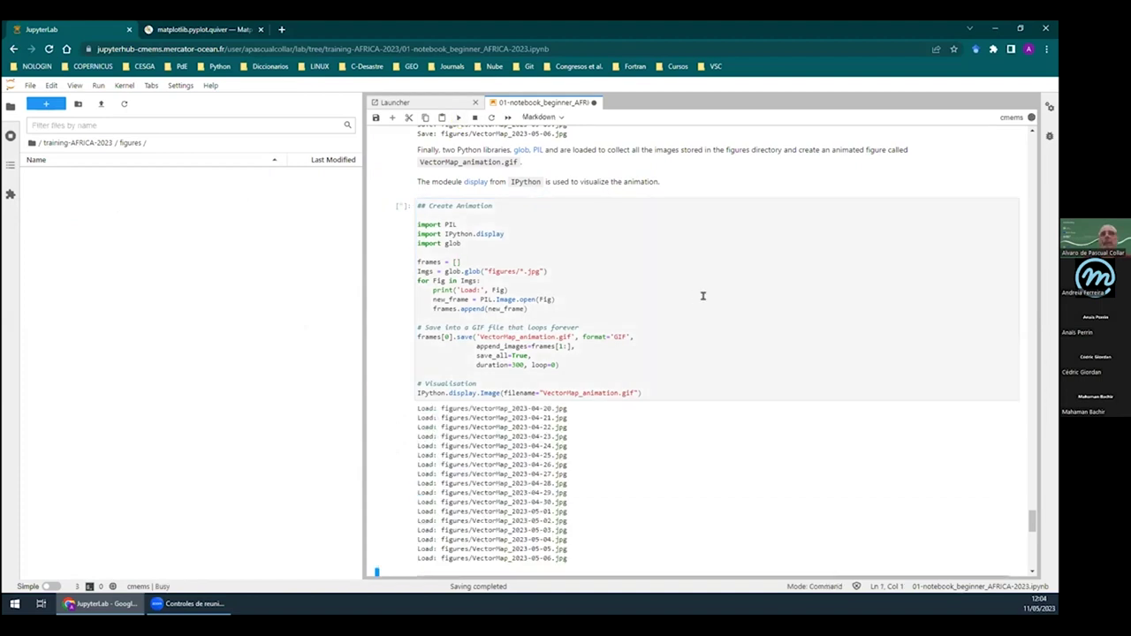
View the animated current speed map in the cell output, followed by the exercises box and the Conclusion section
scroll(704, 295, down, 2)
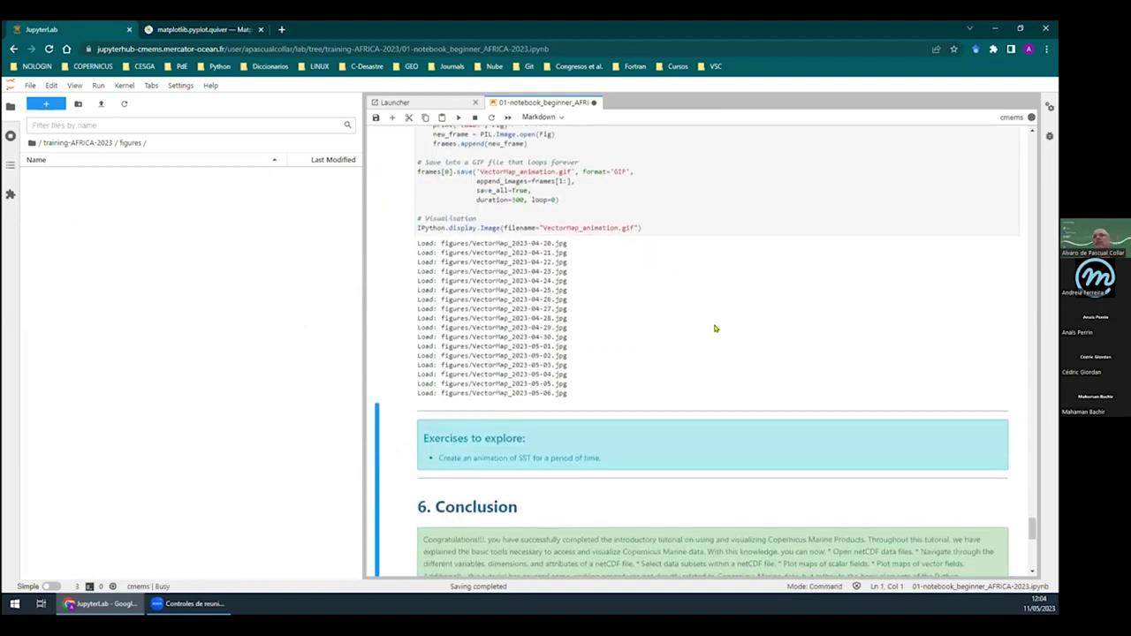
scroll(669, 267, down, 4)
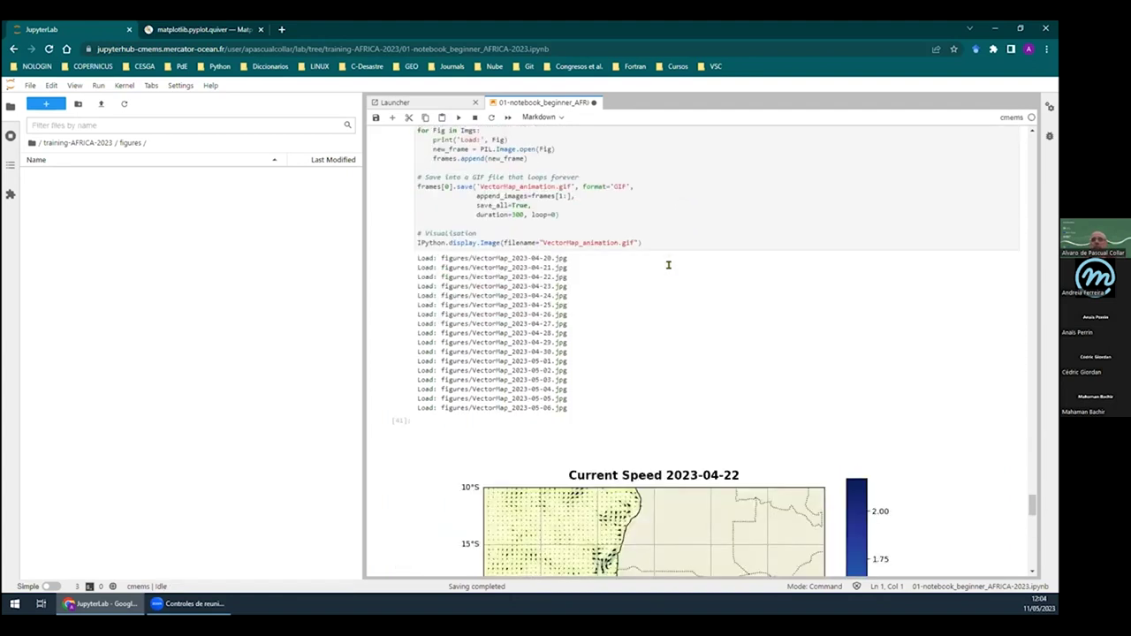
scroll(669, 266, down, 3)
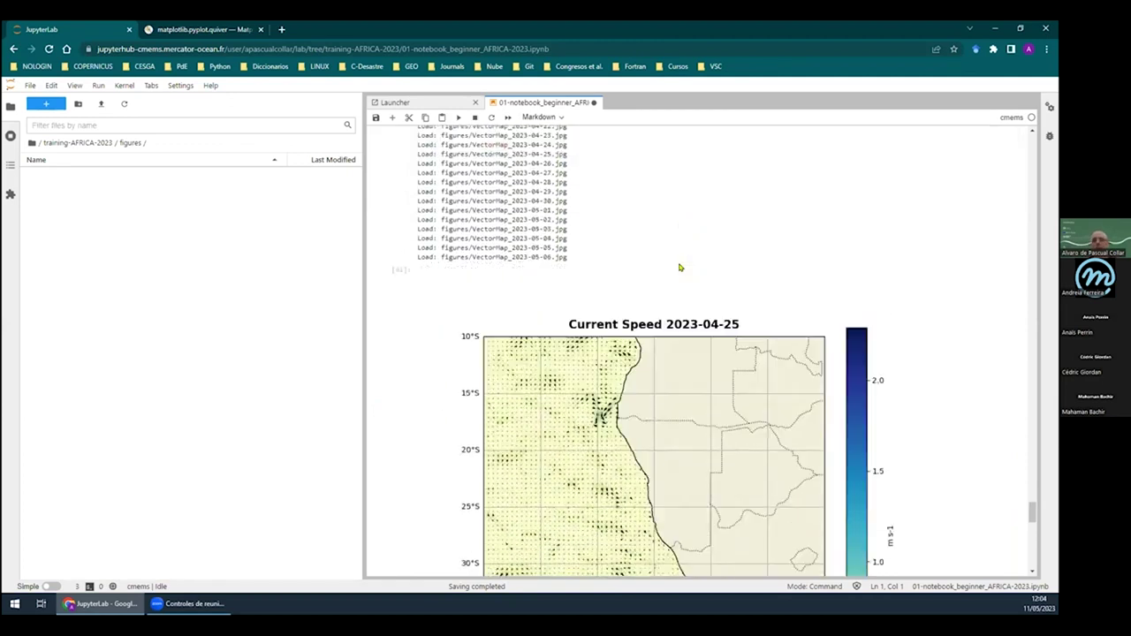
scroll(679, 267, down, 8)
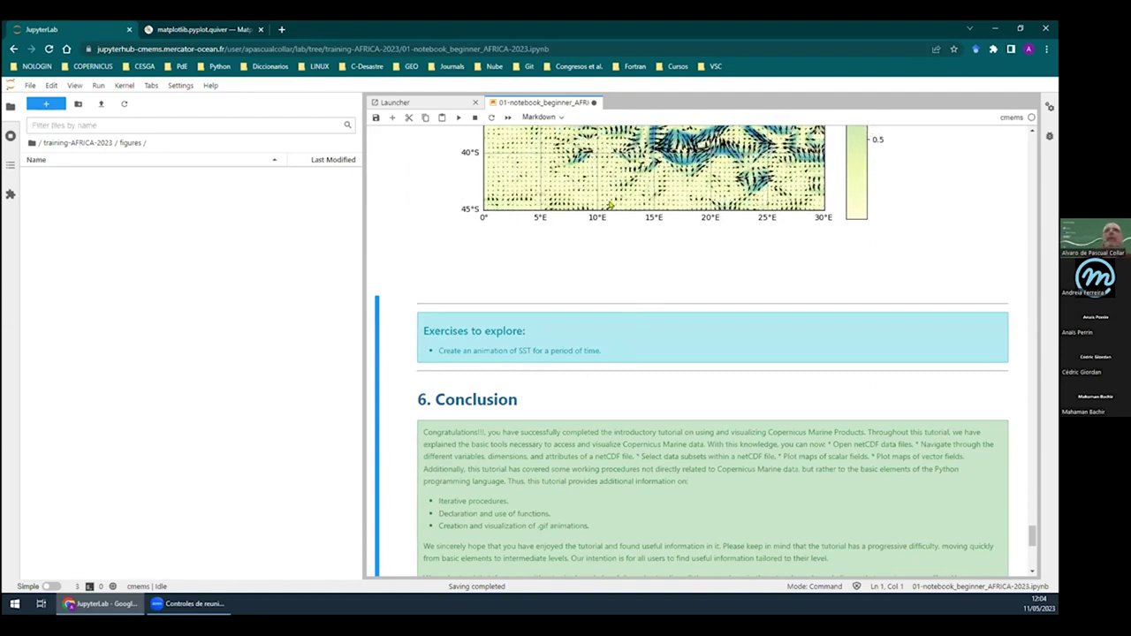
scroll(698, 344, down, 1)
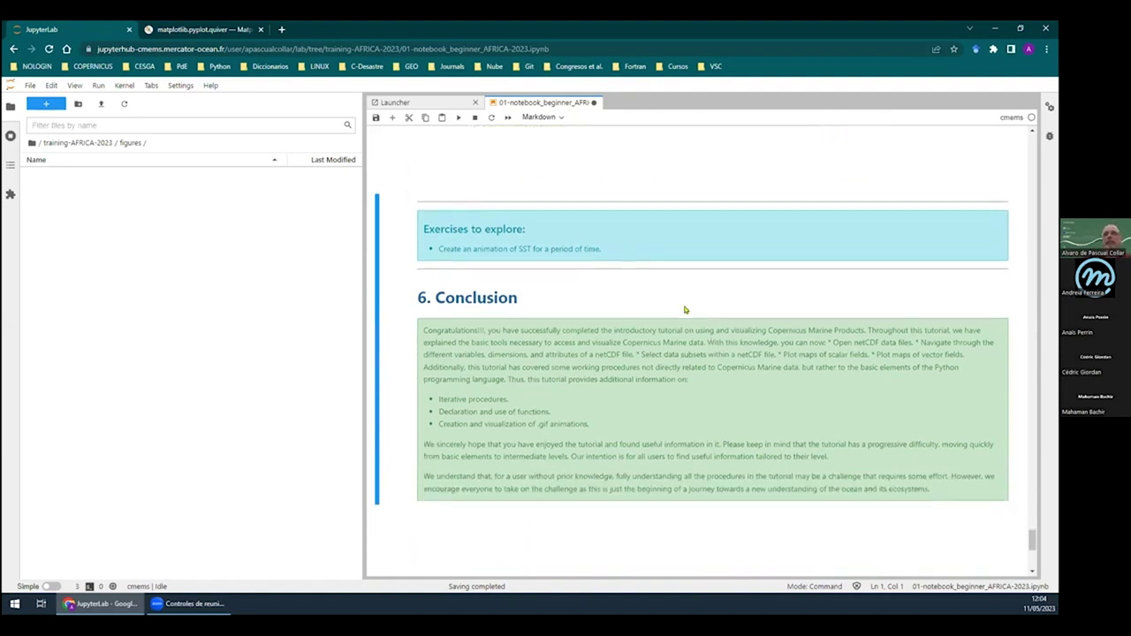
key(alt+w)
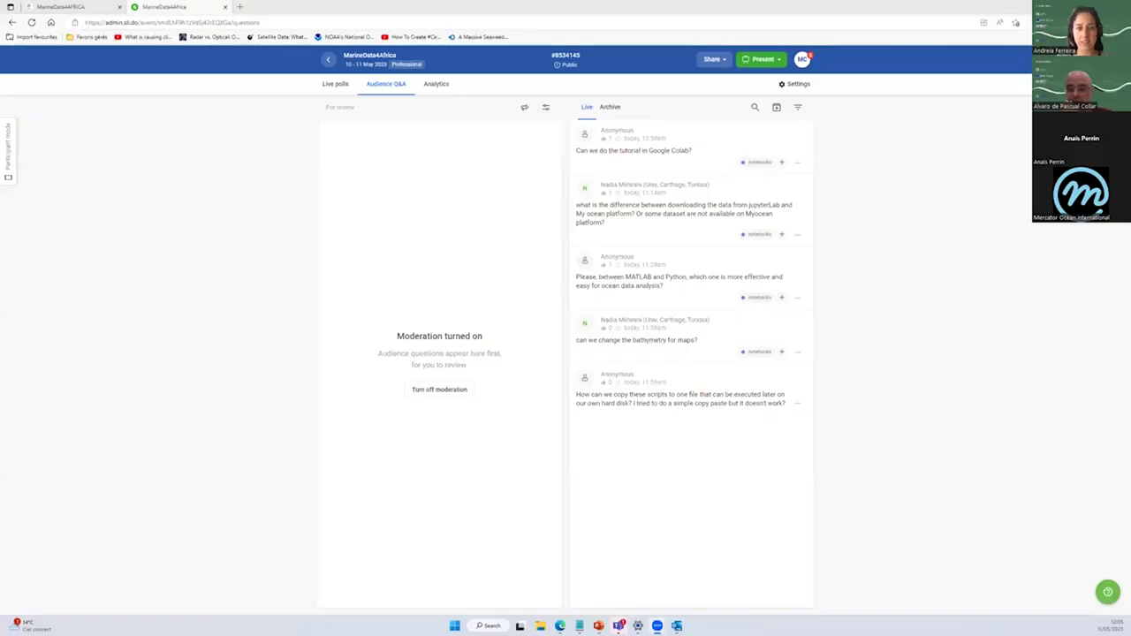
In Slido, present the audience Q&A in a new tab and highlight the question "Can we do the tutorial in Google Colab?"
click(763, 58)
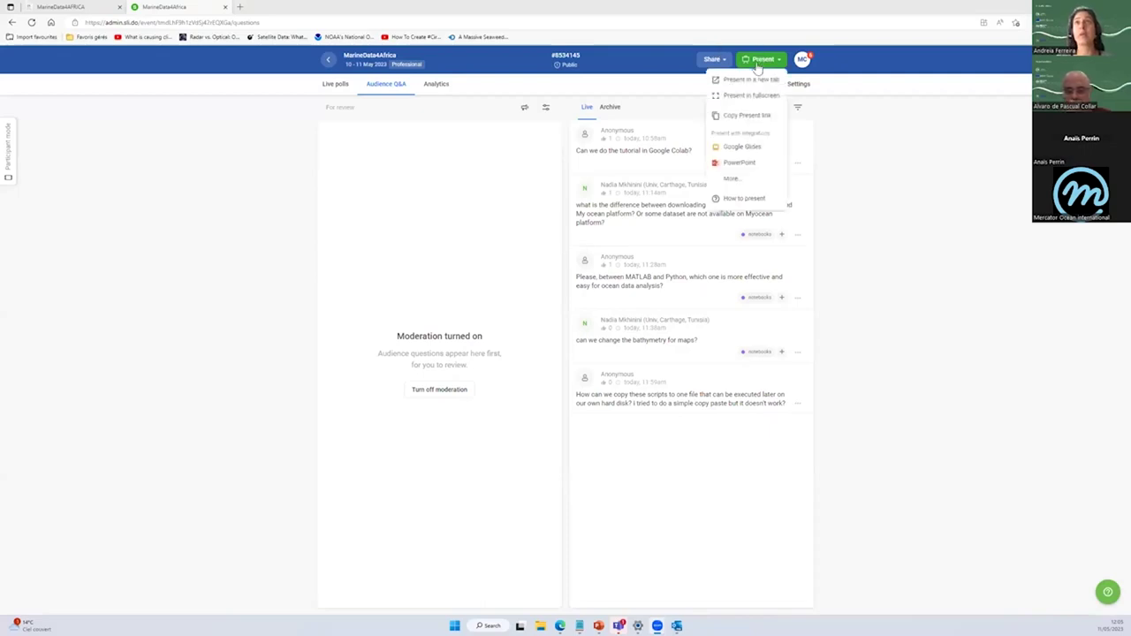
click(757, 72)
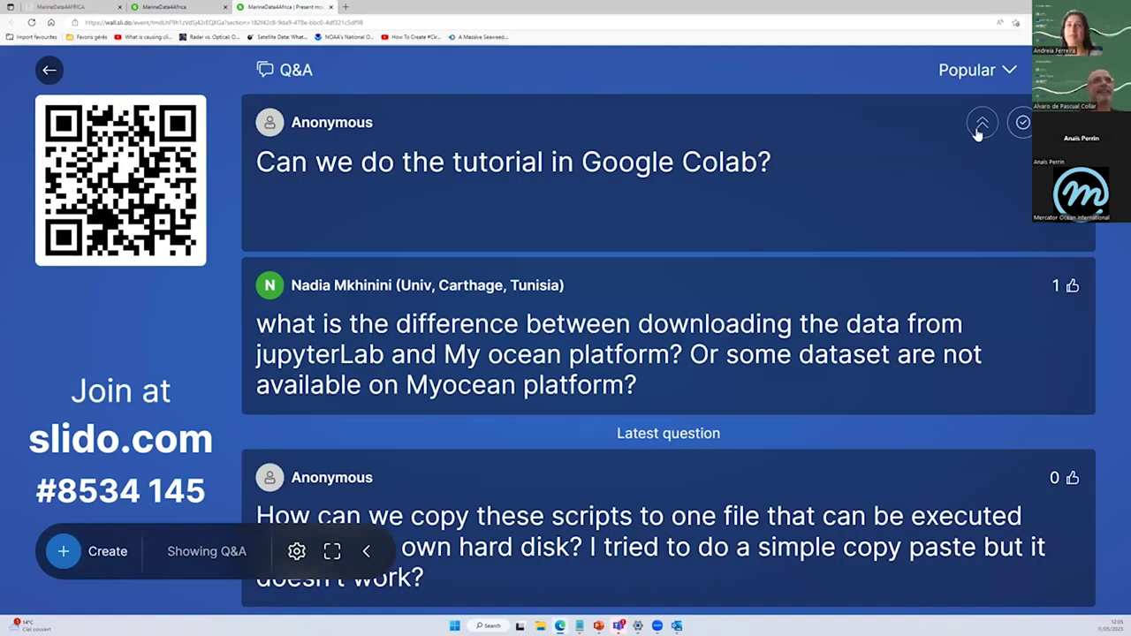
click(978, 132)
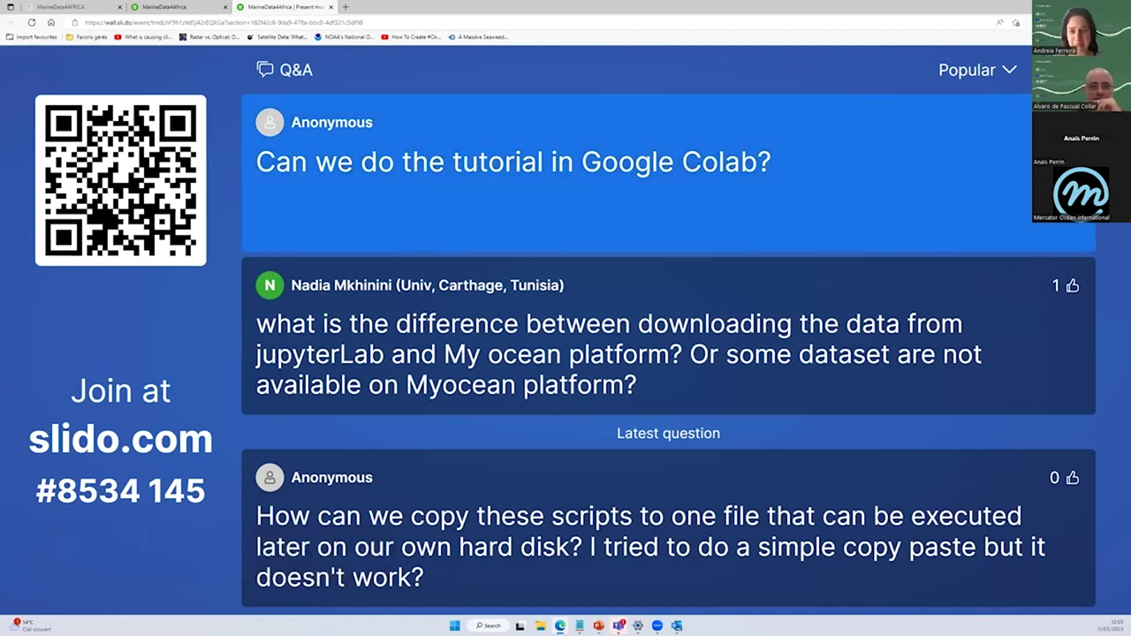
mouse_move(336, 185)
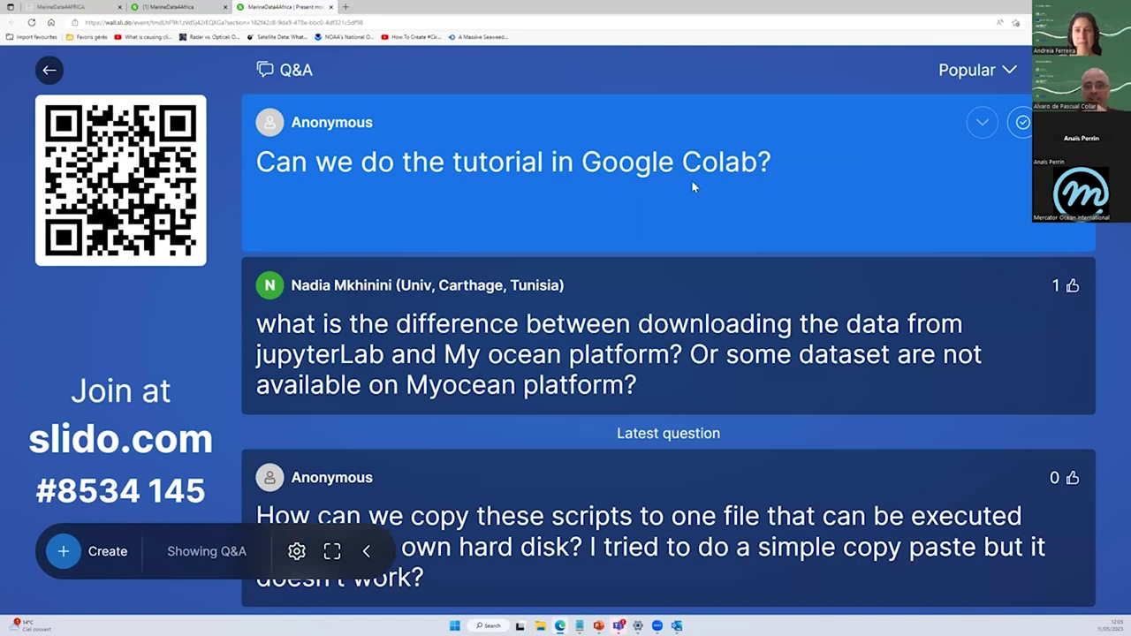
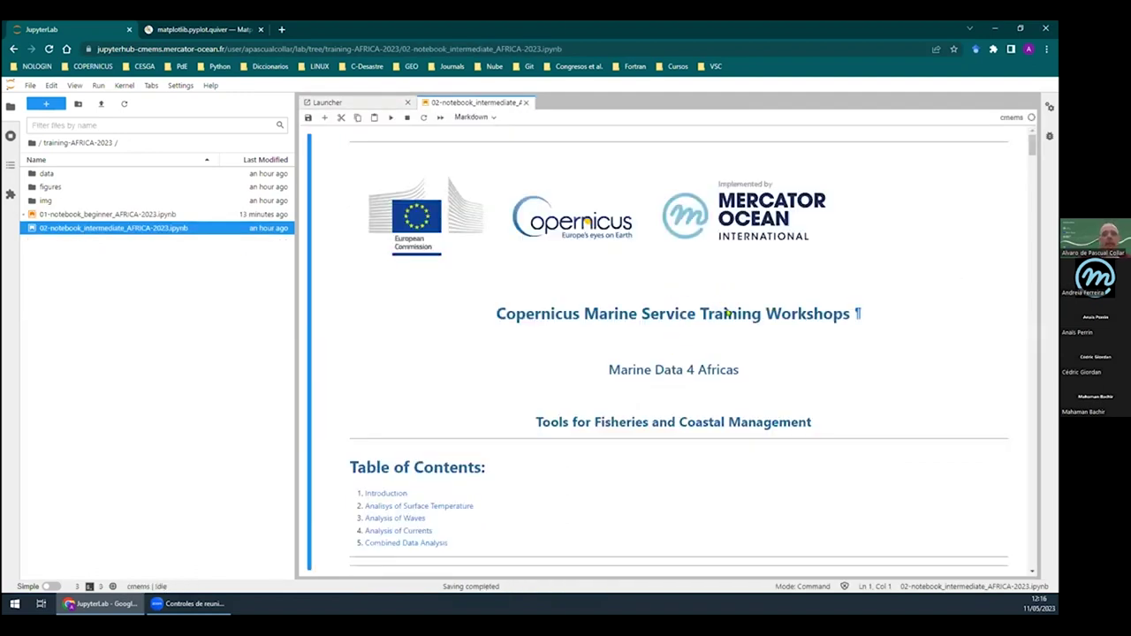
In JupyterLab, review the intermediate notebook's title and table of contents, highlighting the surface temperature entry
scroll(751, 347, down, 3)
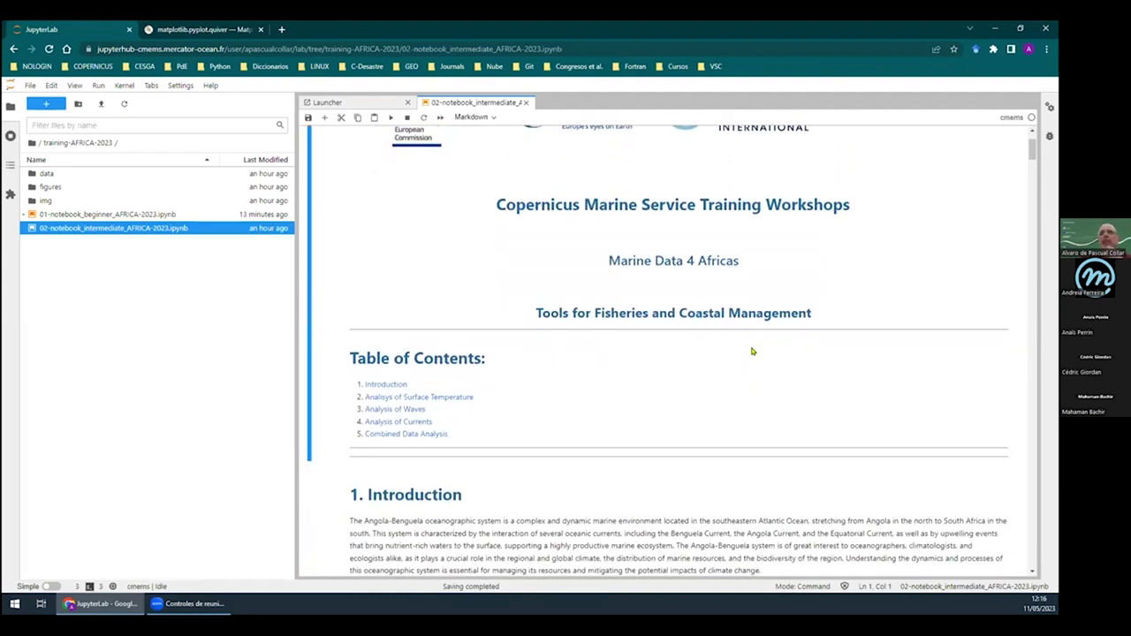
scroll(751, 351, up, 1)
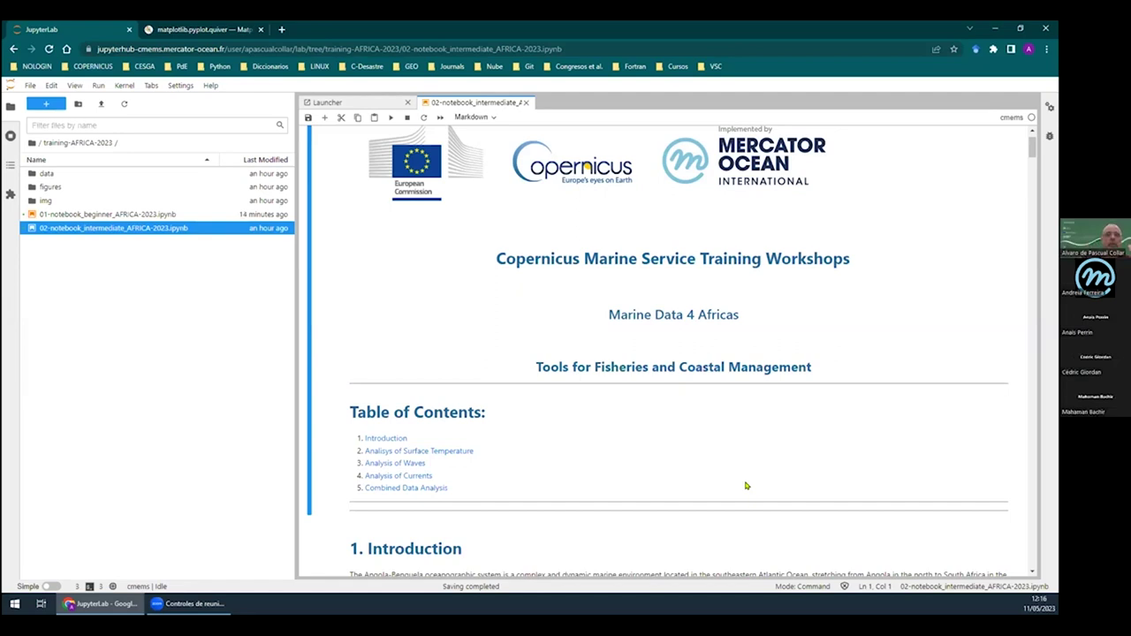
scroll(548, 367, down, 3)
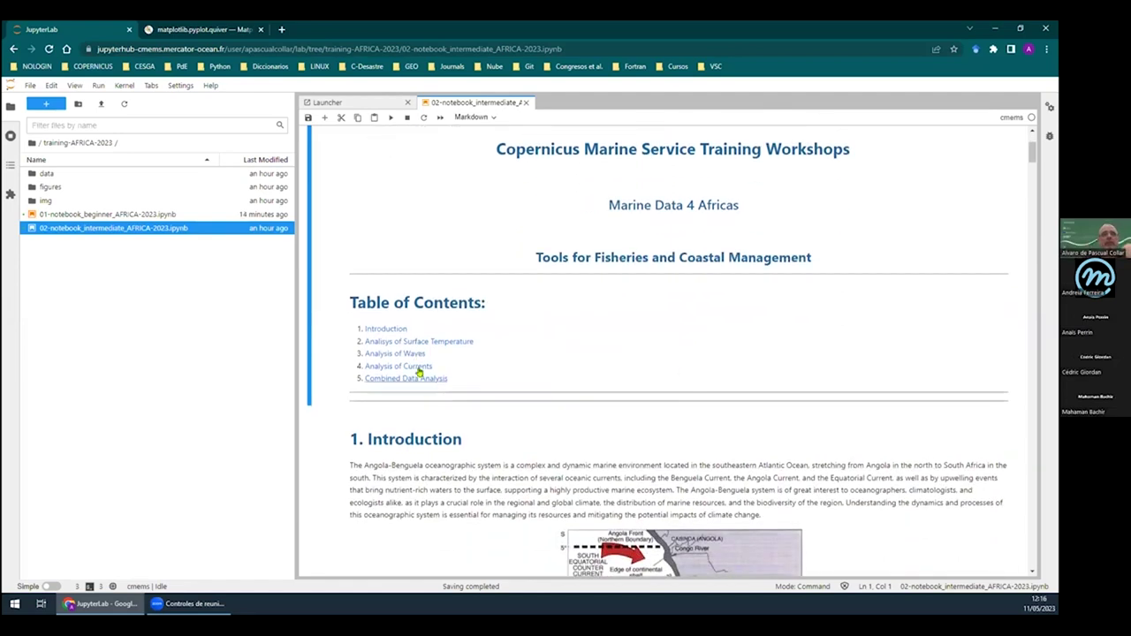
drag(482, 344, 359, 342)
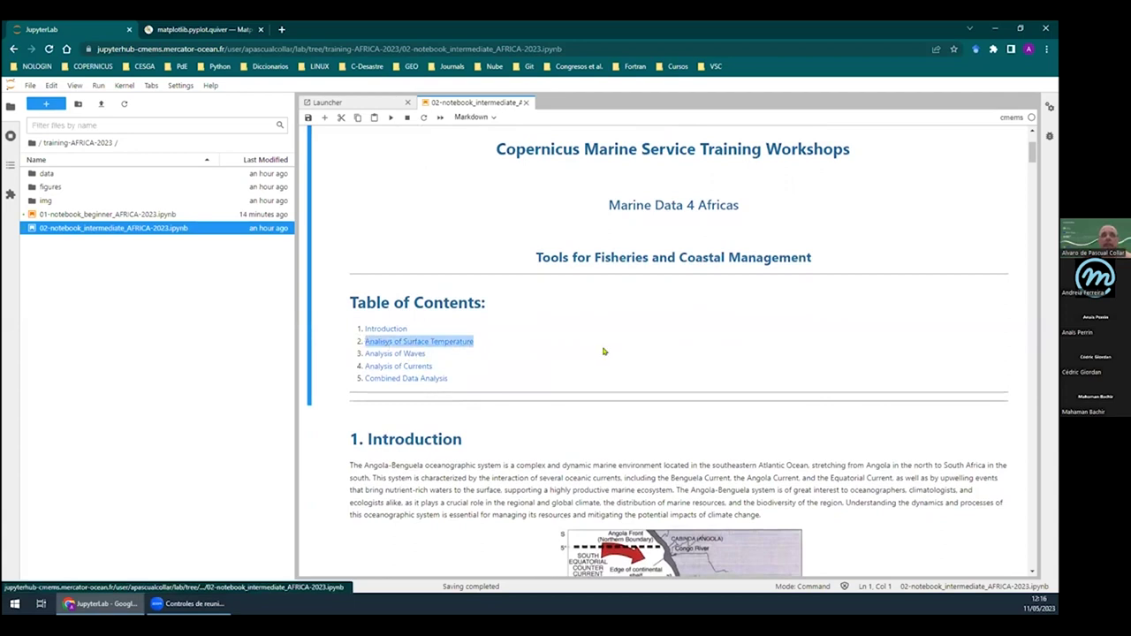
scroll(630, 365, down, 3)
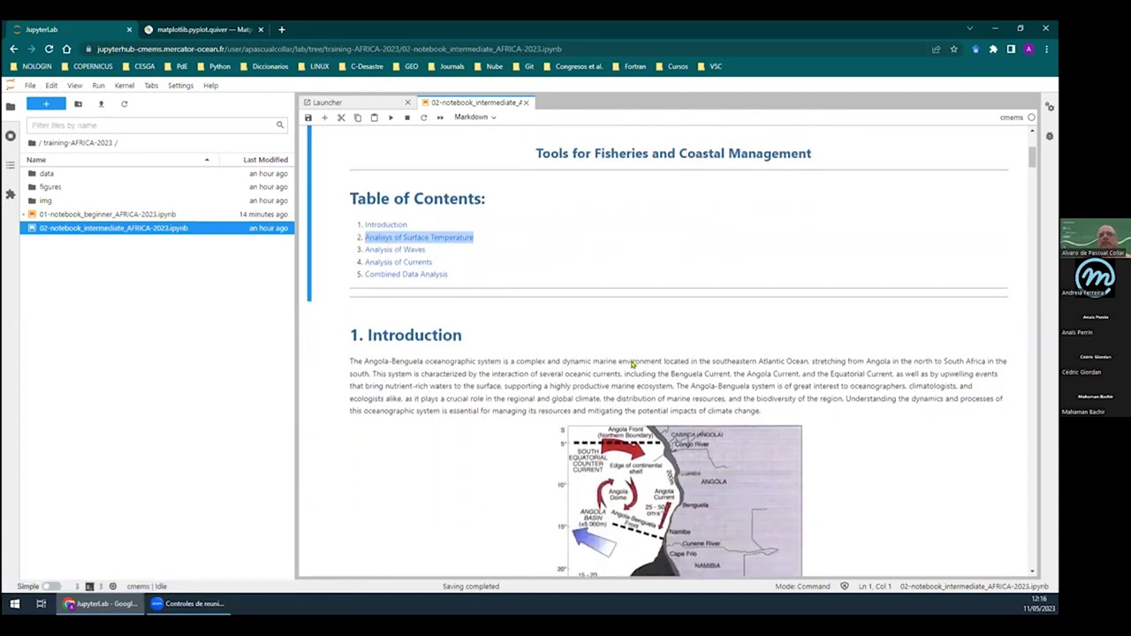
scroll(631, 365, down, 2)
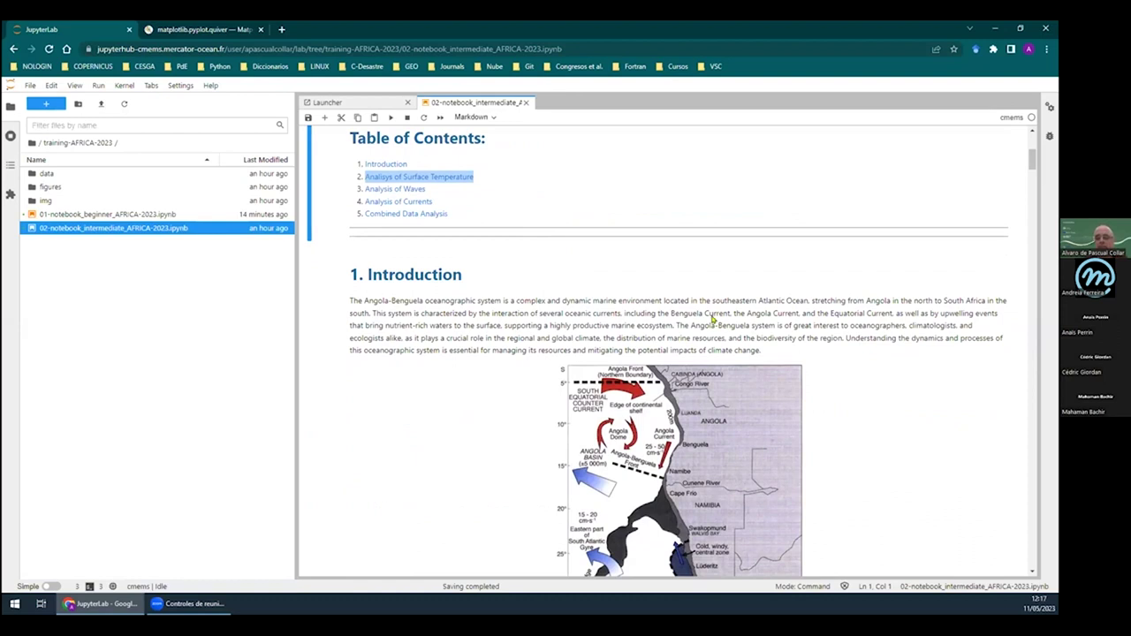
click(475, 196)
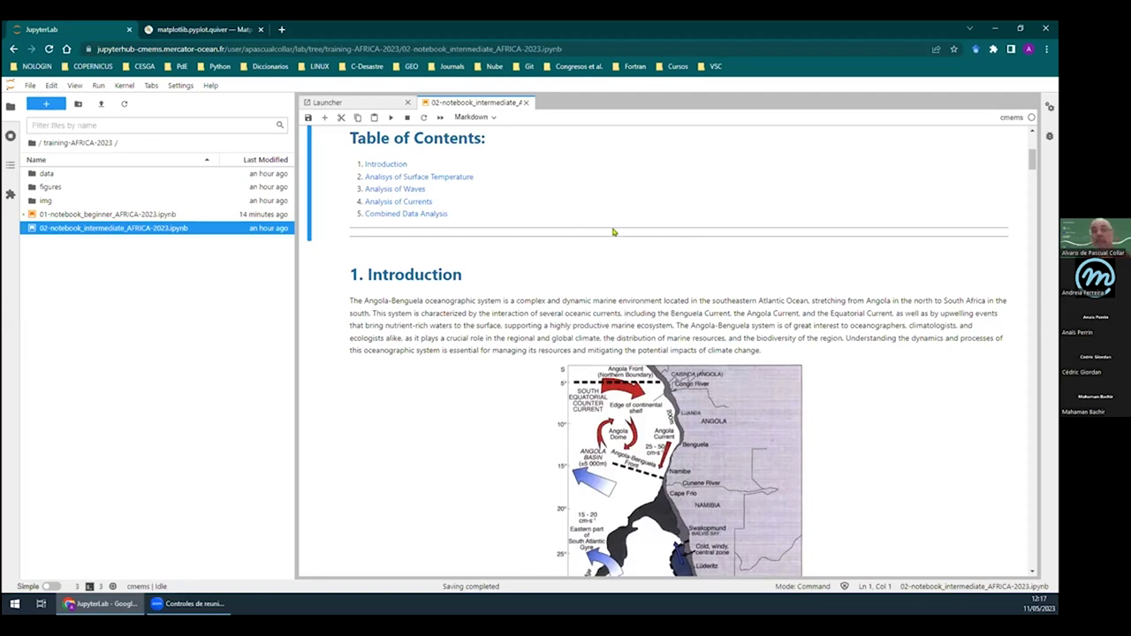
Look over the start of the Introduction and highlight the Analysis of Currents entry in the table of contents
scroll(651, 250, down, 1)
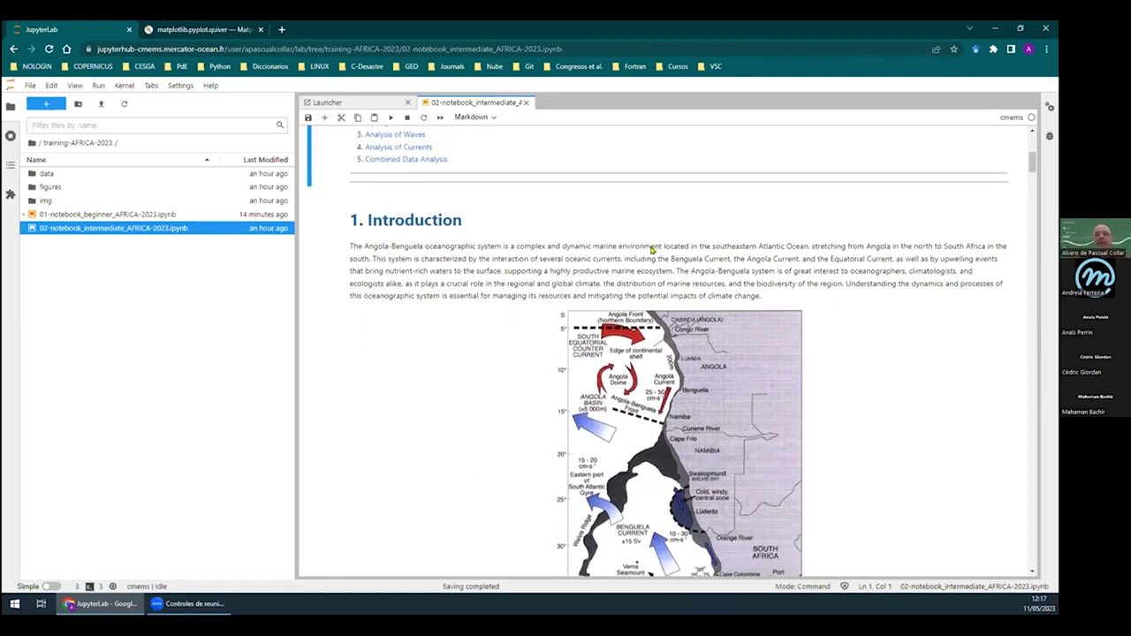
scroll(588, 247, up, 1)
scroll(592, 256, down, 2)
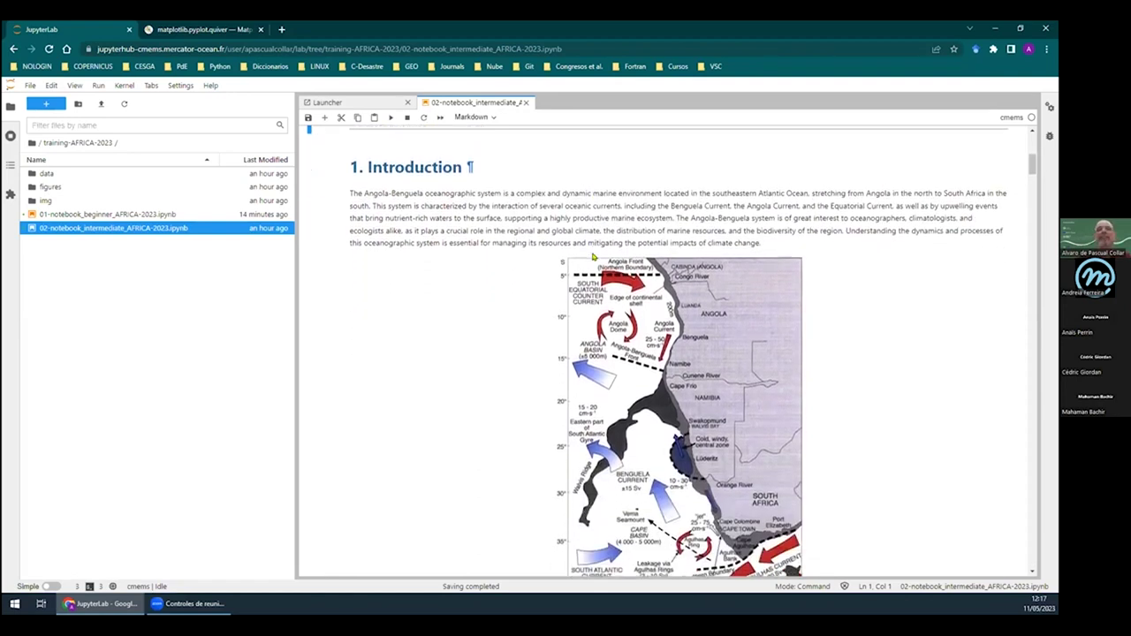
scroll(435, 263, up, 3)
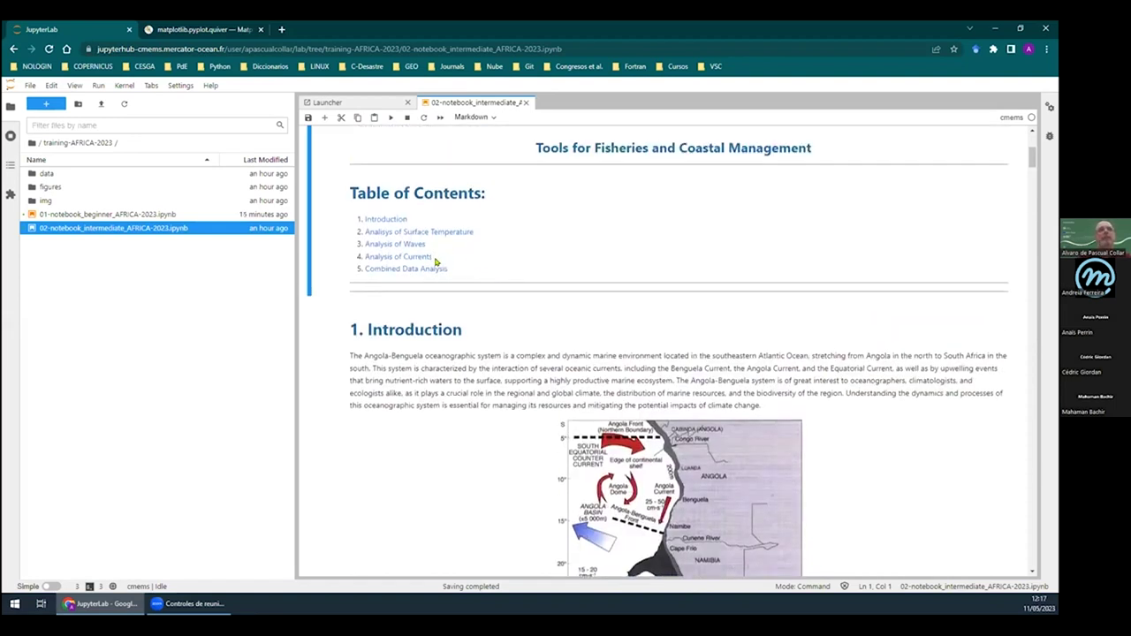
drag(434, 262, 364, 256)
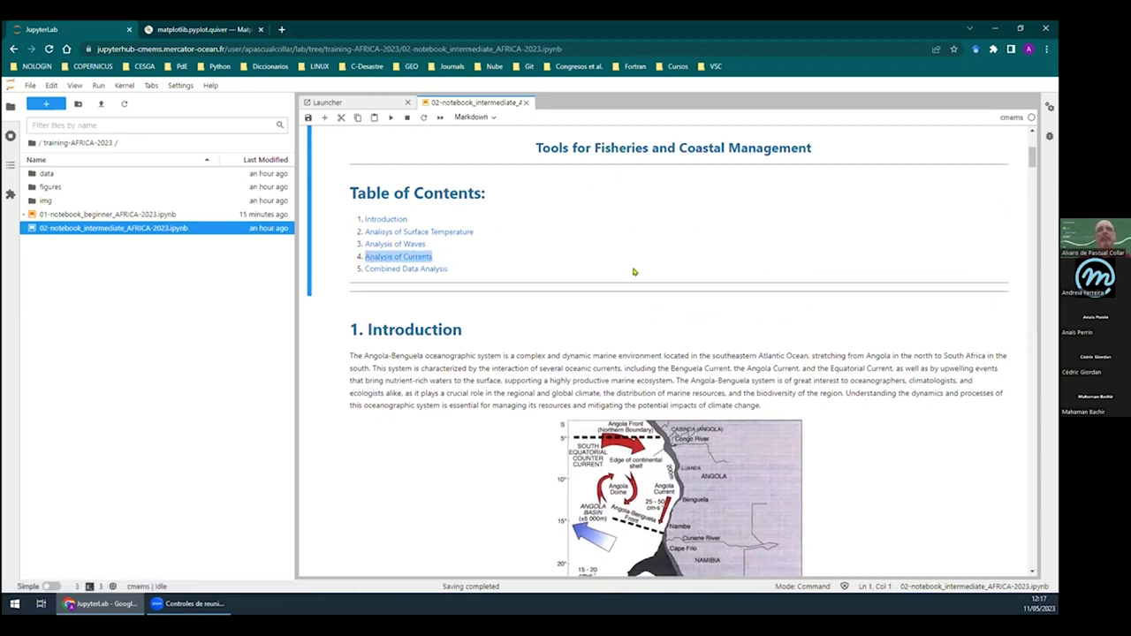
click(580, 320)
Examine the Benguela ecosystem map and text in the Introduction, and run the Requested libraries cell under Setup
scroll(469, 329, down, 6)
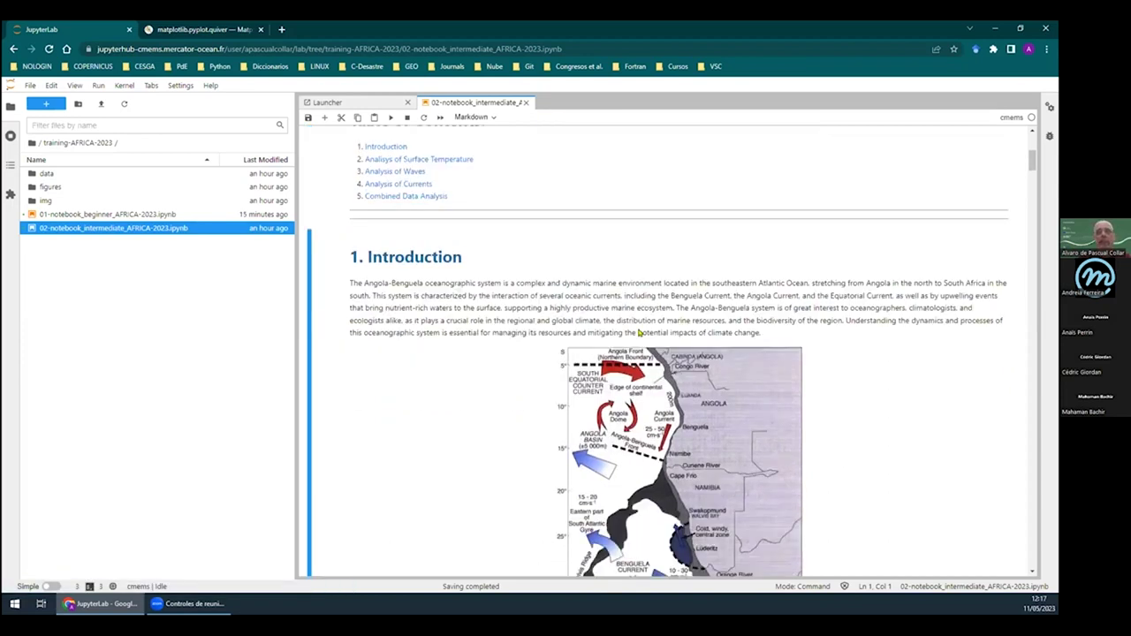
scroll(830, 276, up, 2)
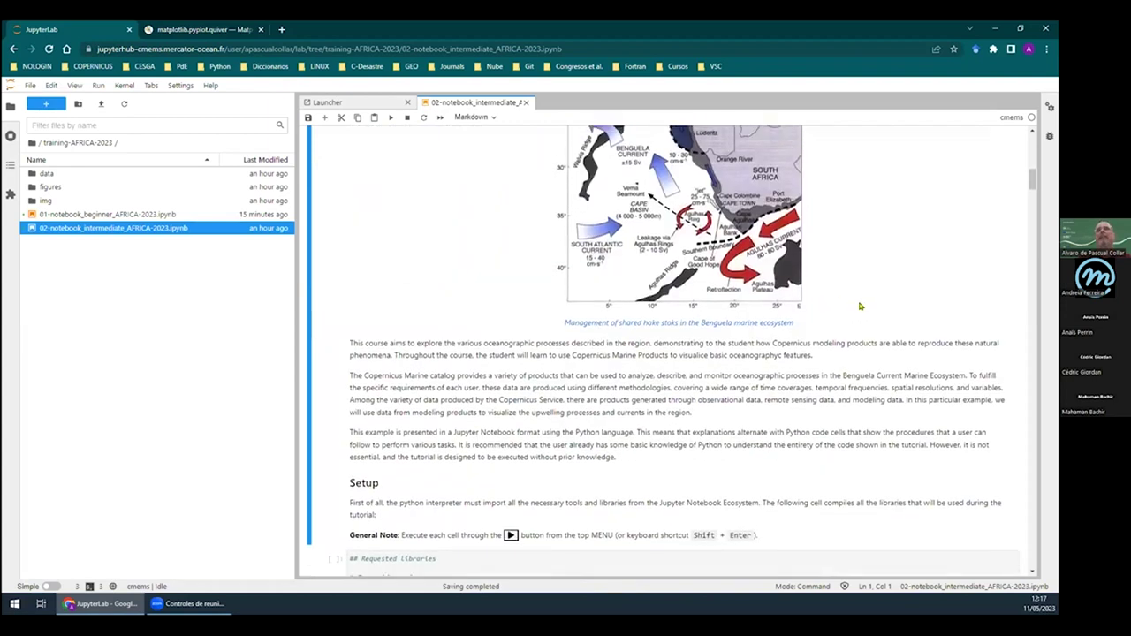
scroll(849, 261, up, 2)
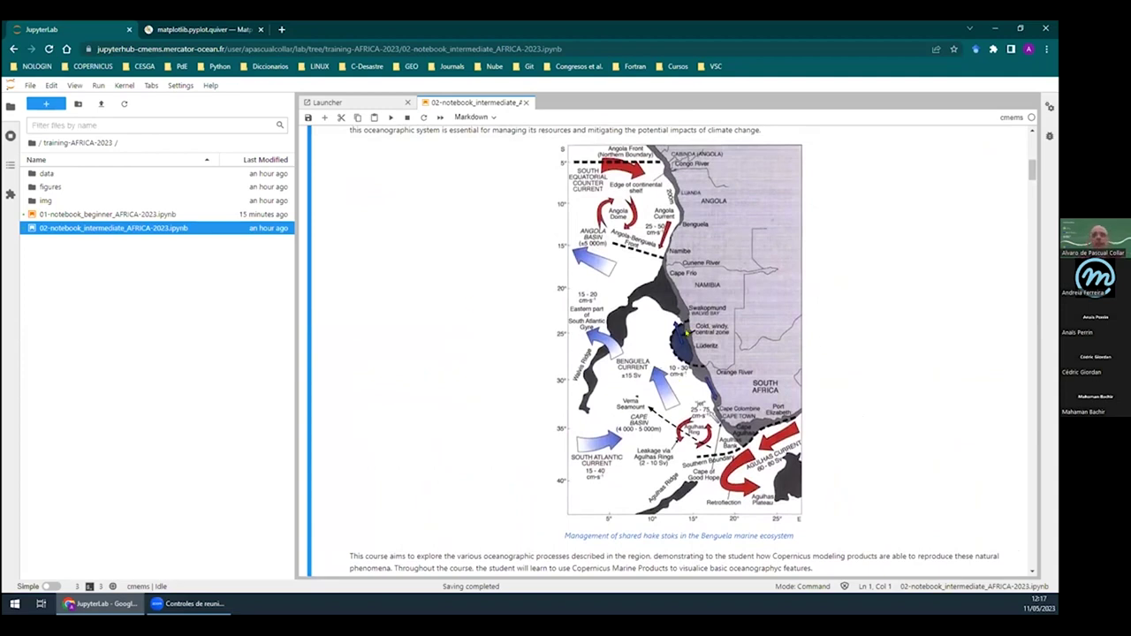
scroll(691, 324, down, 1)
scroll(691, 324, down, 6)
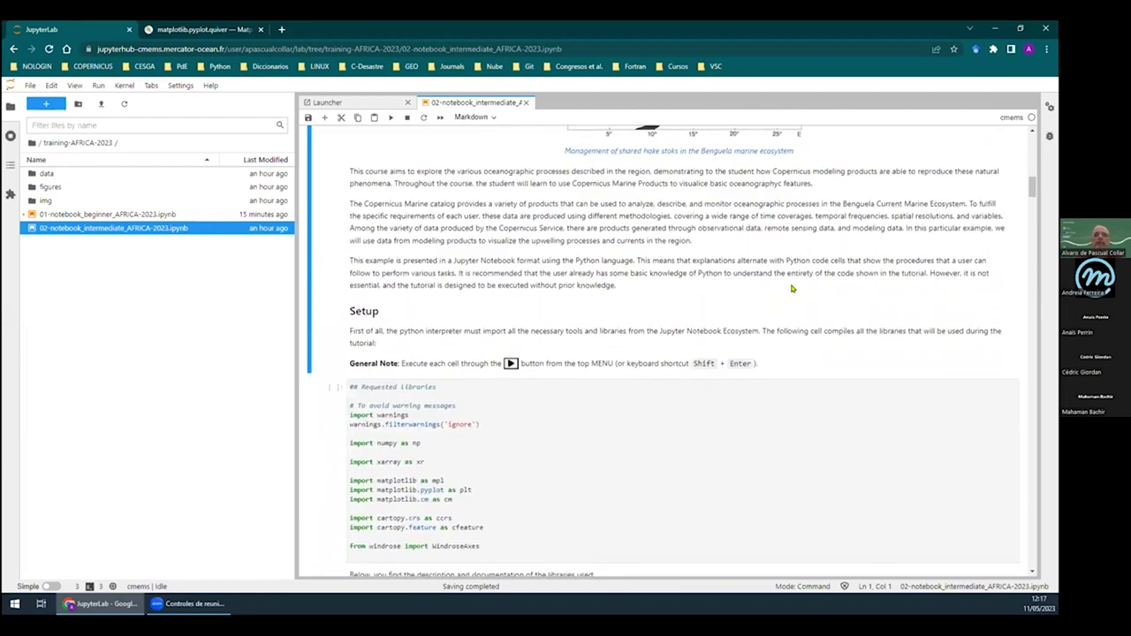
click(634, 337)
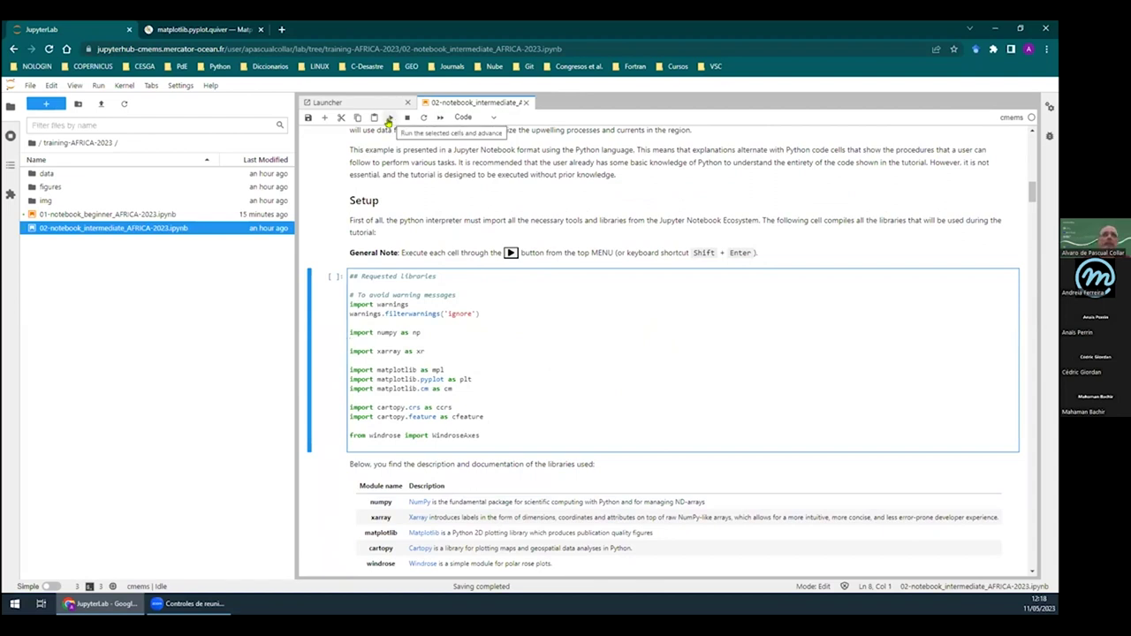
click(389, 119)
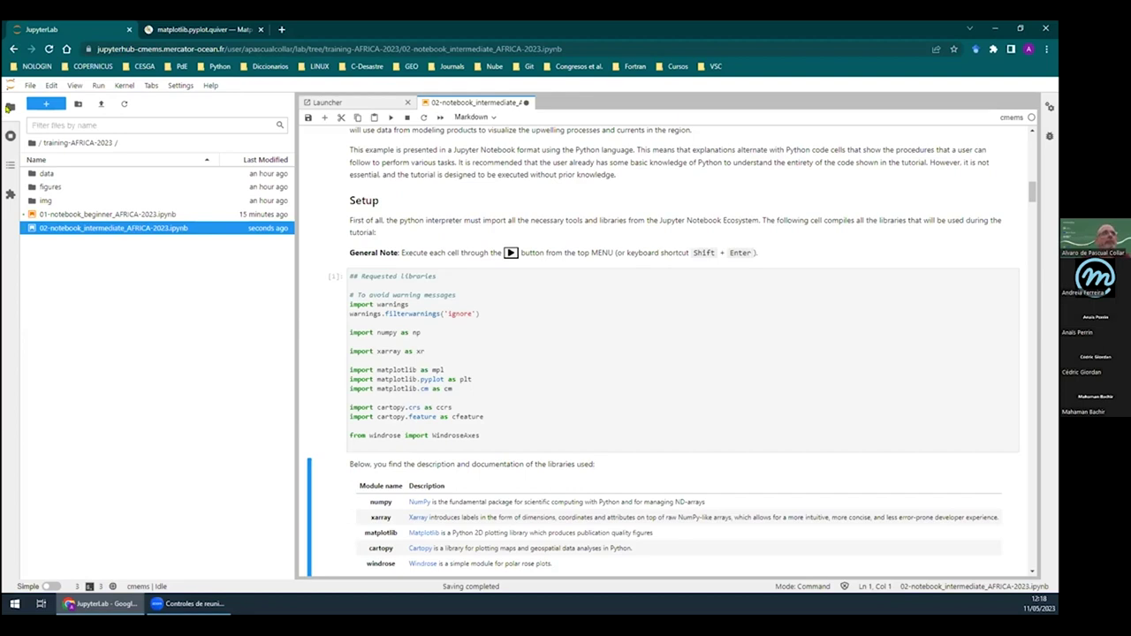
Hide the file browser and delete the blank line between the numpy and xarray imports in the Requested libraries cell
click(11, 107)
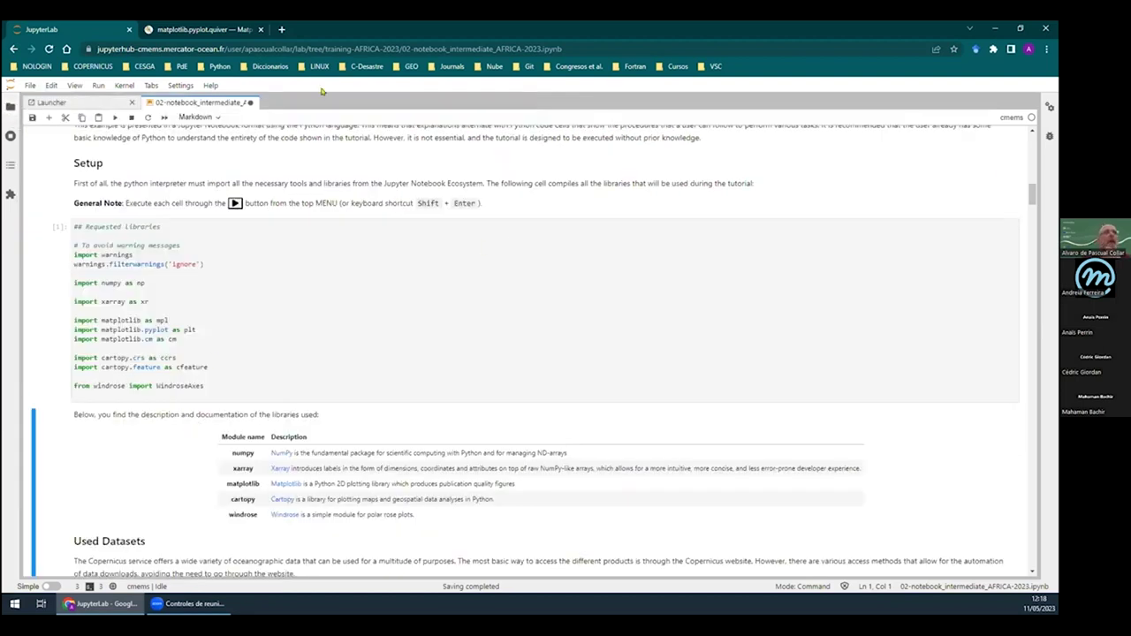
click(284, 320)
scroll(167, 327, up, 1)
scroll(172, 327, up, 2)
scroll(221, 389, down, 4)
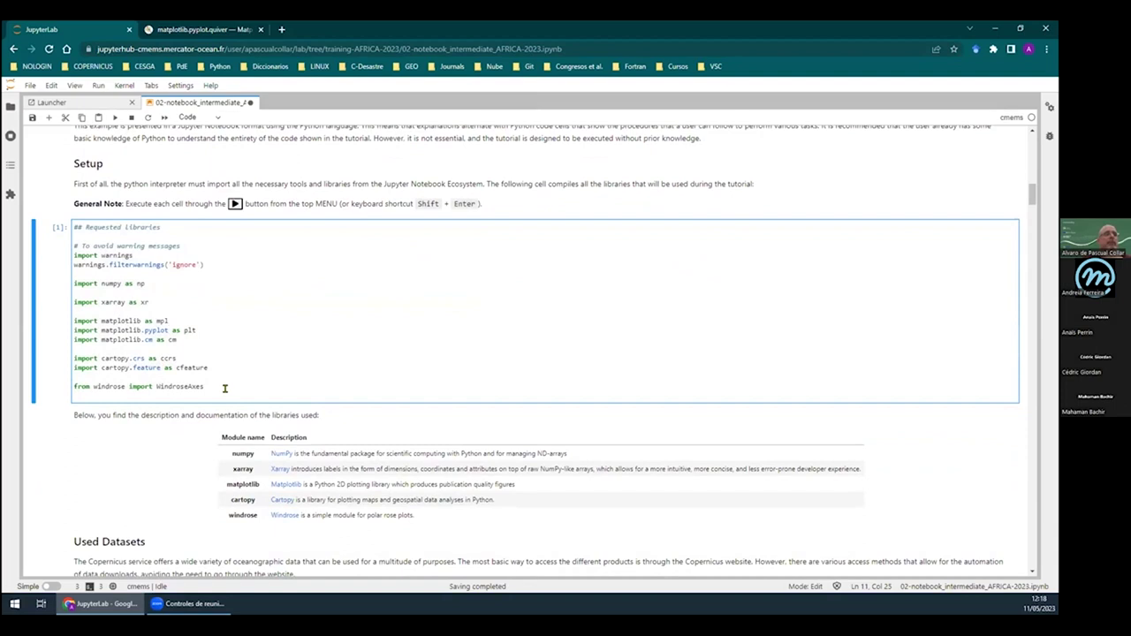
click(101, 283)
click(122, 294)
key(BackSpace)
Highlight the imported library names numpy, xarray, matplotlib, cartopy and windrose one after another in the Requested libraries cell
click(110, 284)
double_click(110, 284)
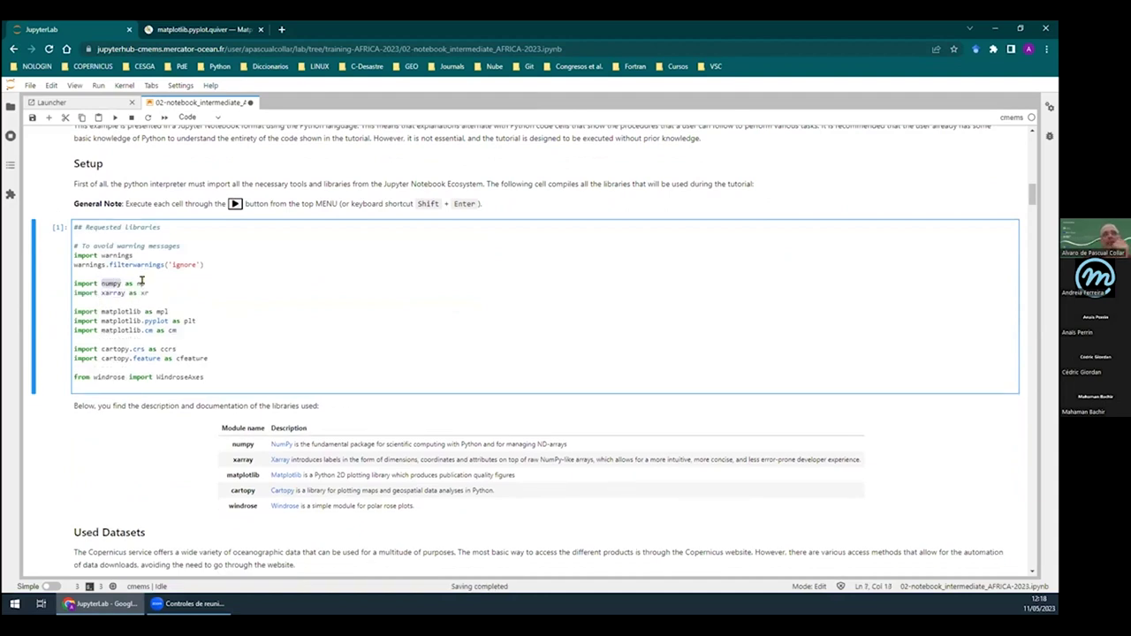
double_click(104, 292)
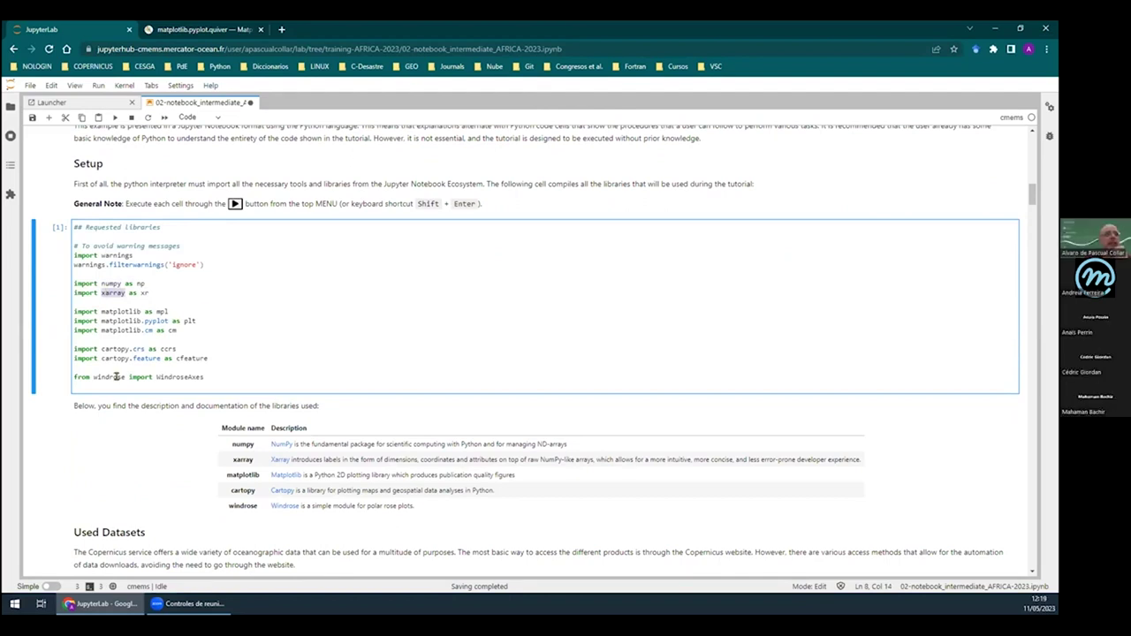
double_click(112, 311)
double_click(115, 321)
double_click(117, 328)
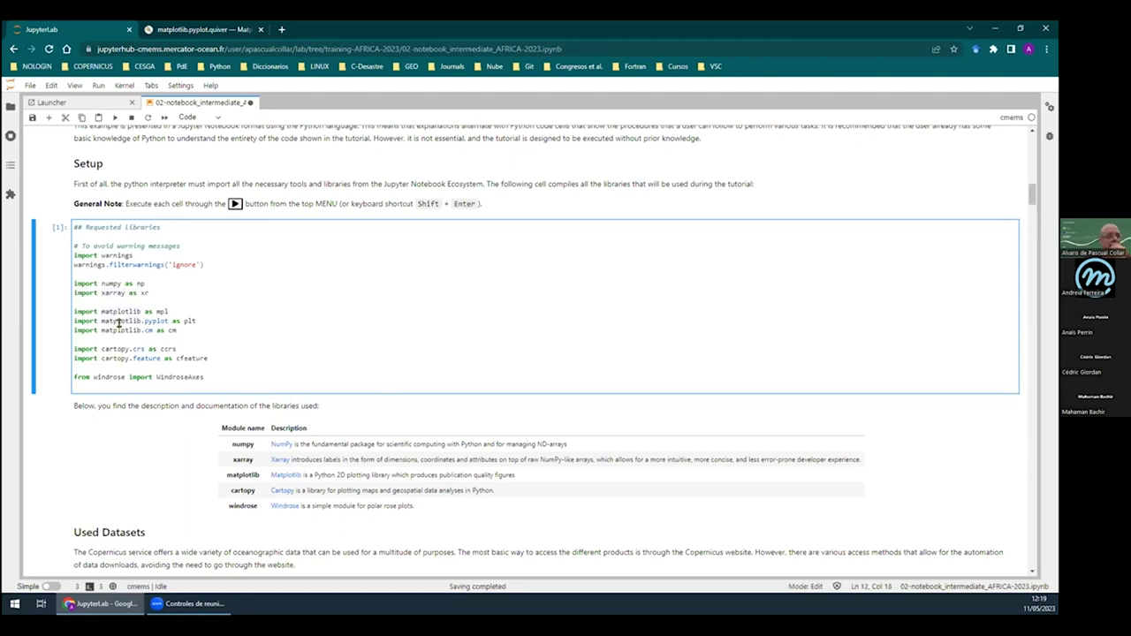
click(121, 327)
double_click(115, 348)
click(114, 375)
double_click(114, 376)
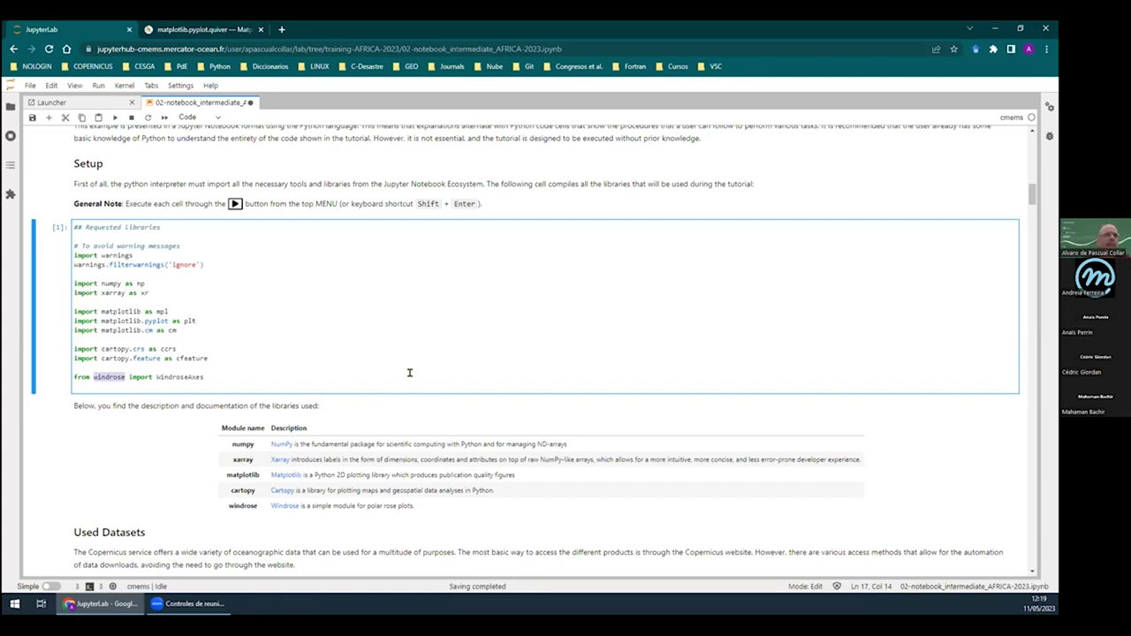
Review the Used Datasets product tables and check the files in the data folder, returning to the training-AFRICA-2023 folder
scroll(439, 379, down, 5)
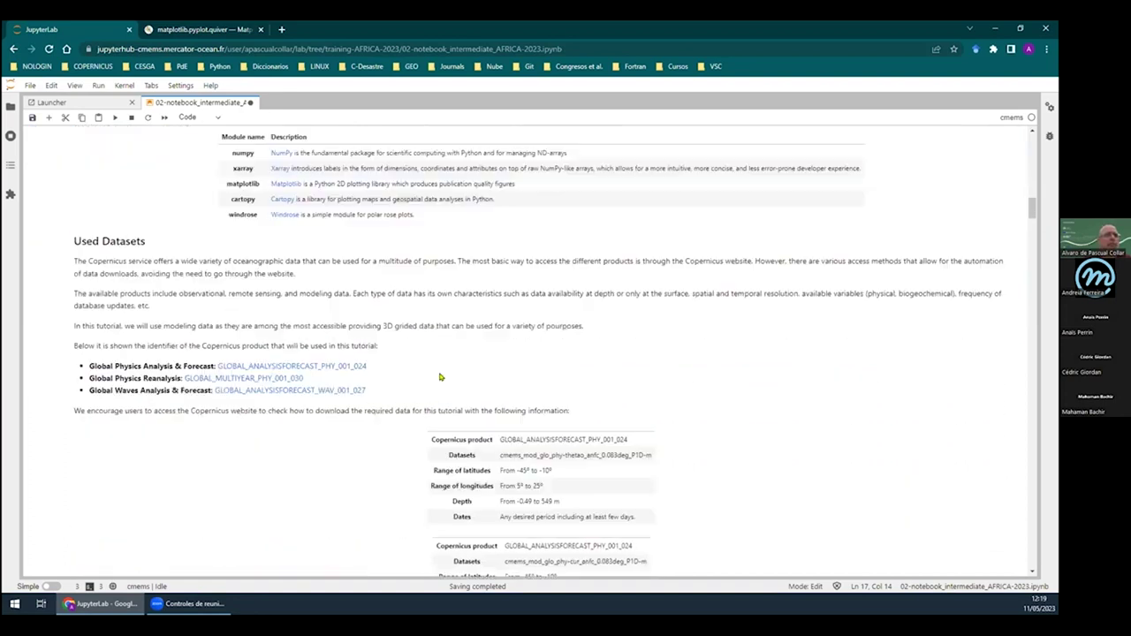
scroll(562, 316, down, 2)
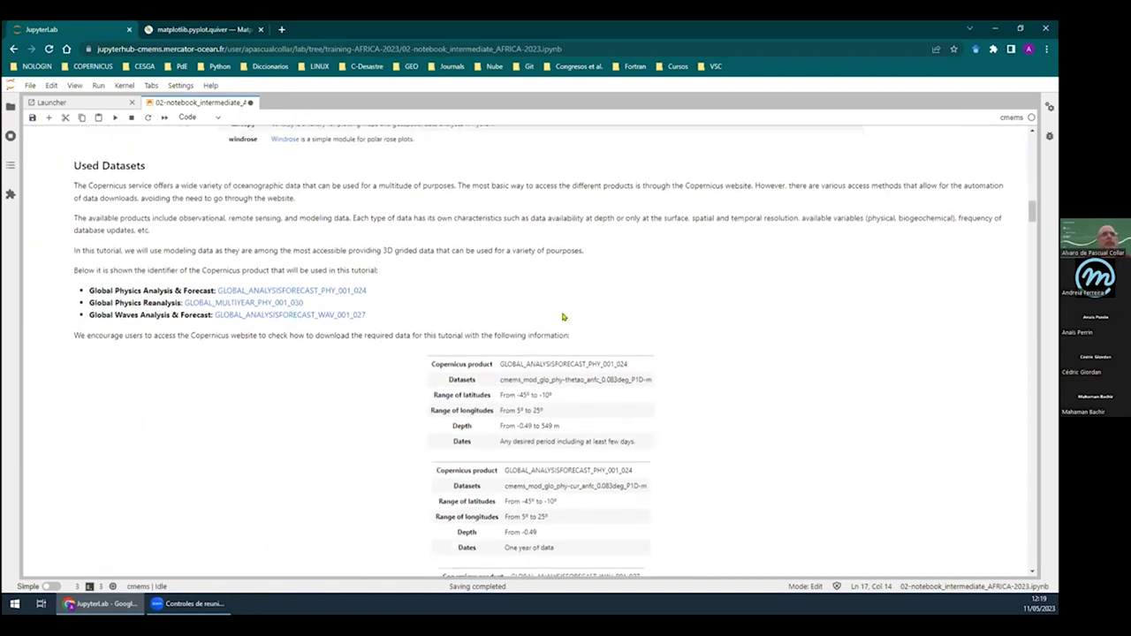
scroll(563, 317, down, 2)
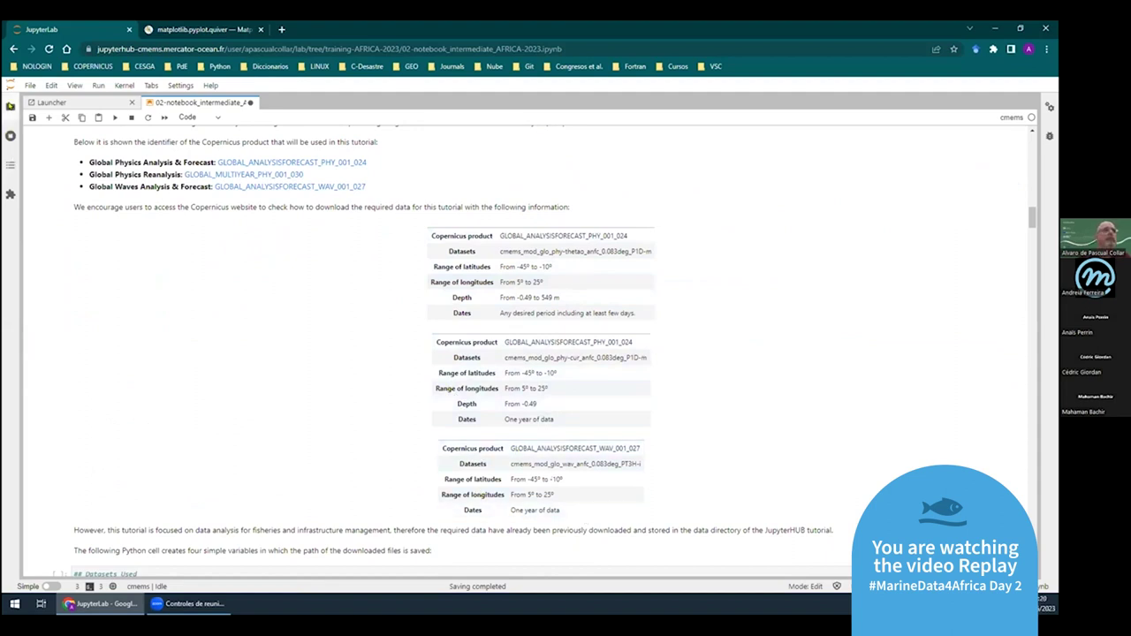
click(11, 105)
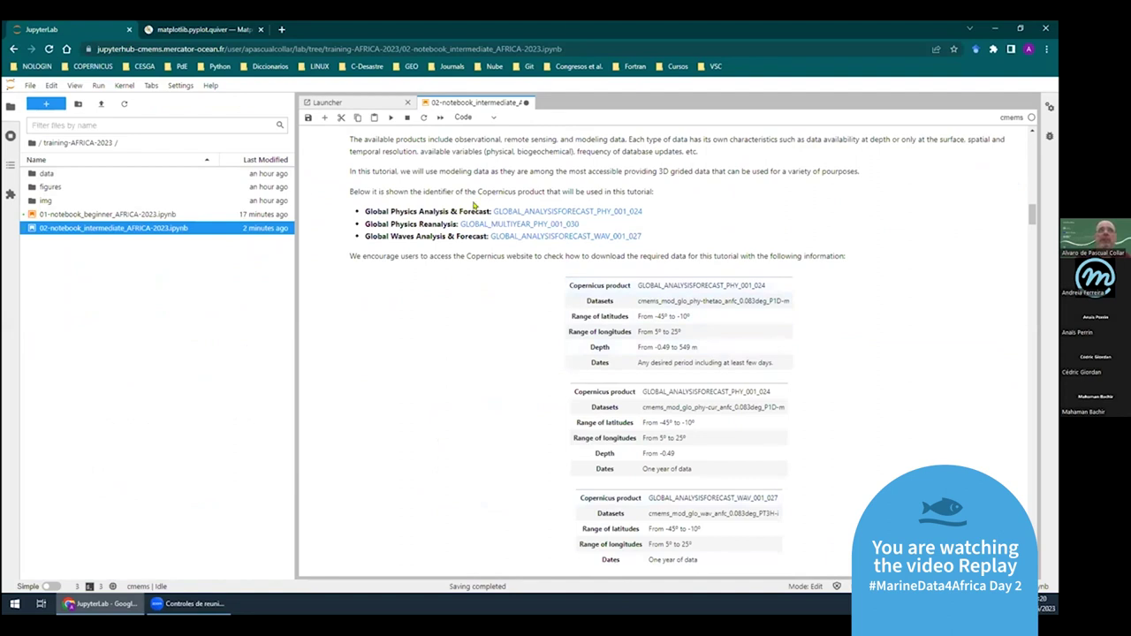
click(53, 176)
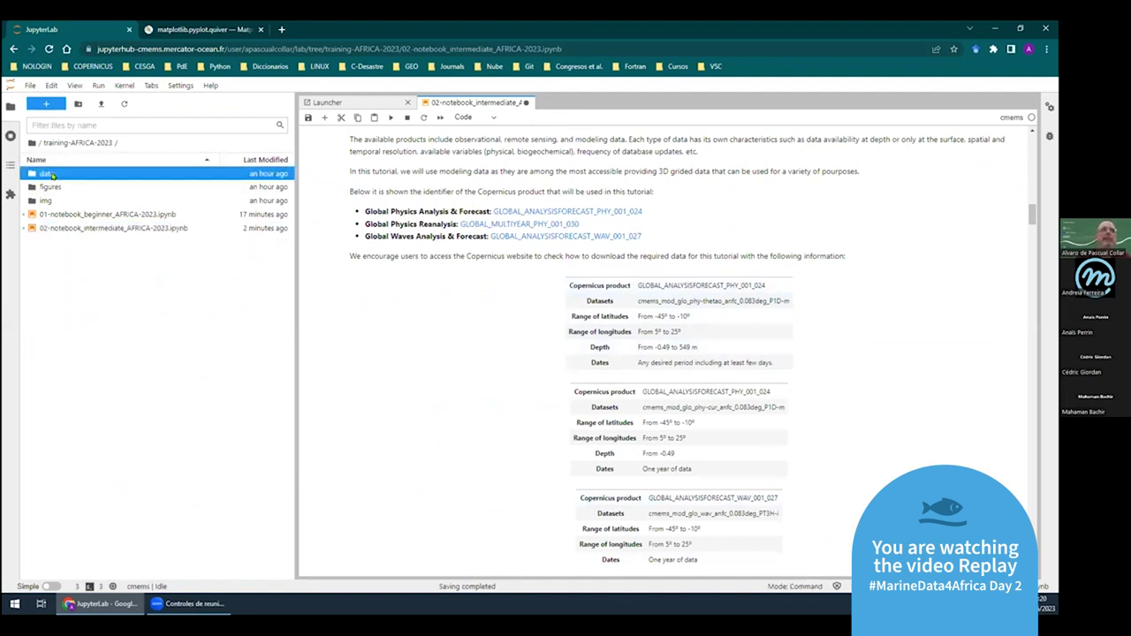
double_click(53, 175)
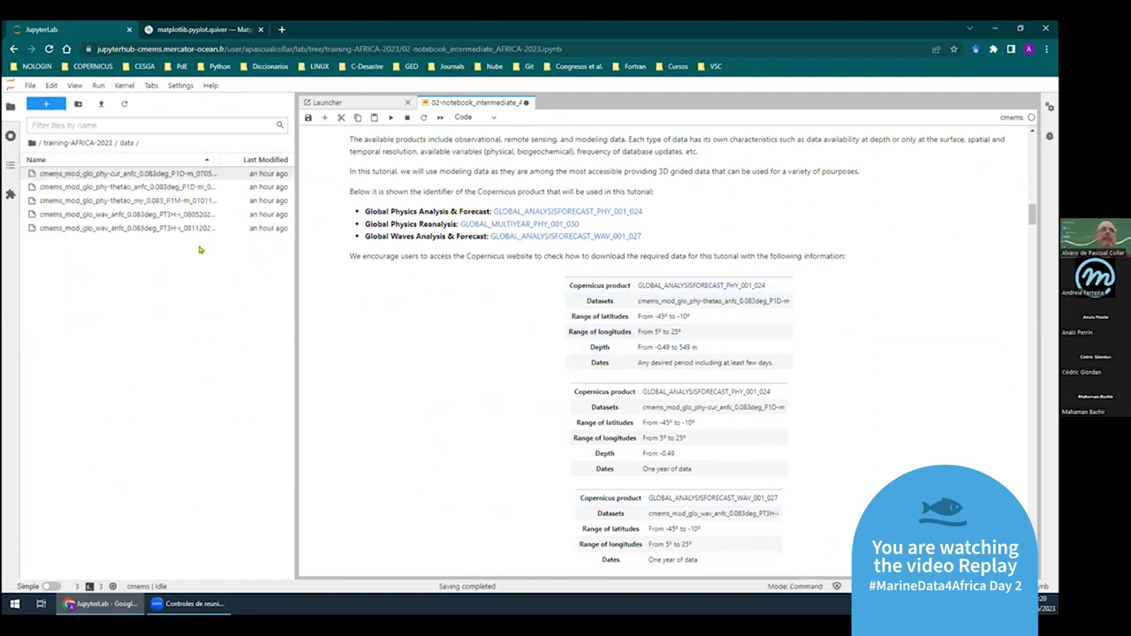
click(88, 143)
Run the Datasets Used cell that stores the four data file paths in variables
scroll(507, 294, down, 5)
scroll(510, 297, down, 2)
click(371, 371)
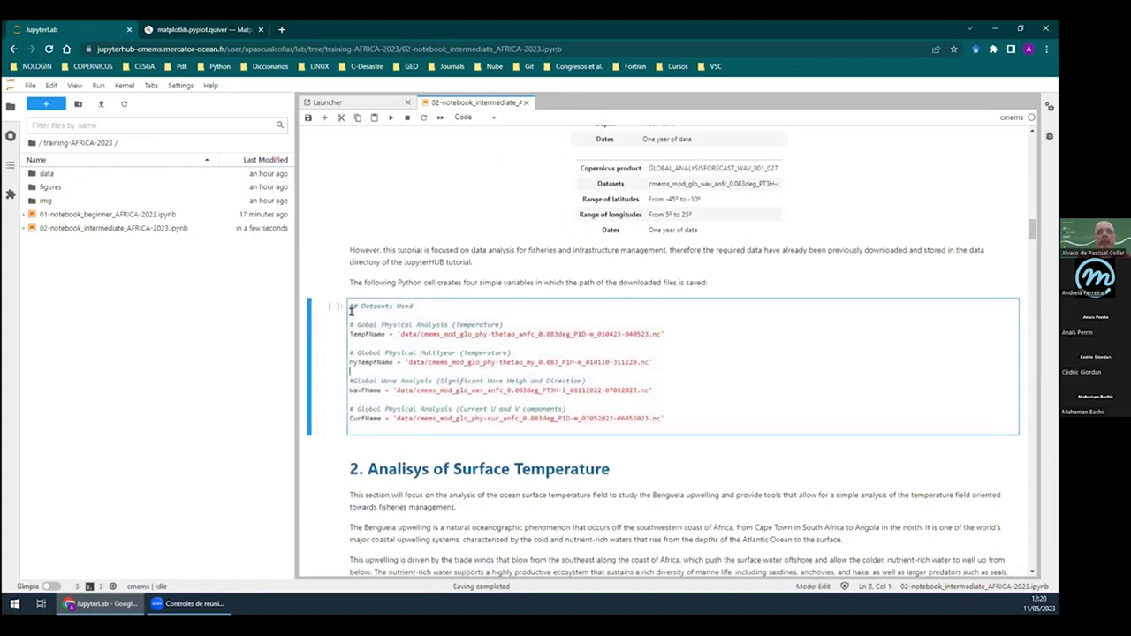
click(389, 118)
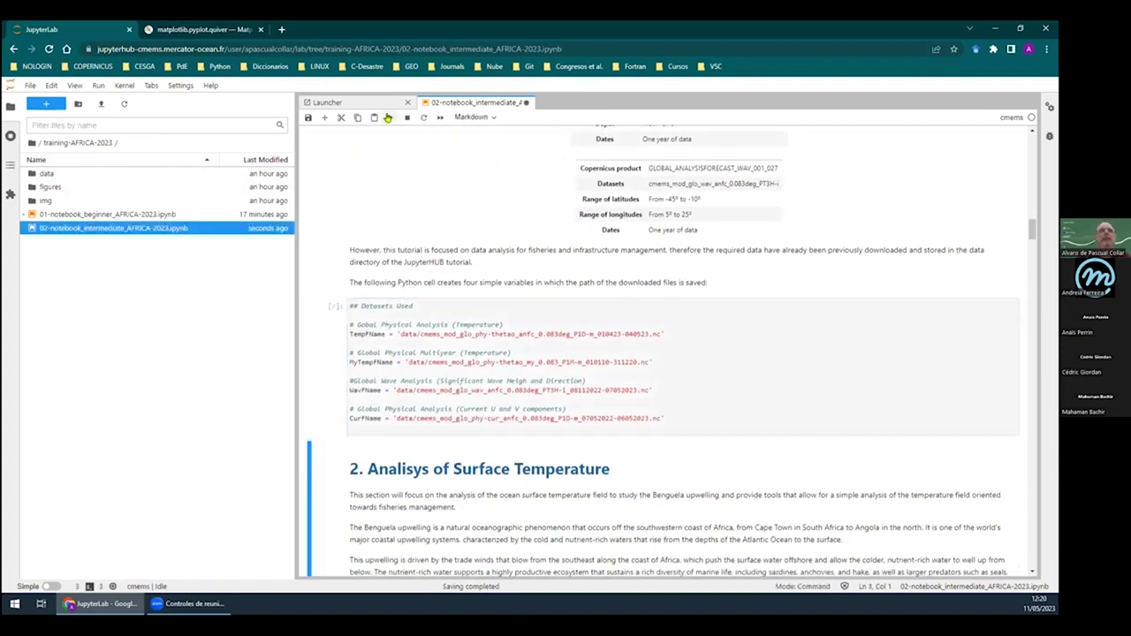
Point out the file path variables in the Datasets Used cell, highlighting MyTempFName, WavfName and the path assigned to TempFName
click(735, 373)
scroll(611, 352, down, 1)
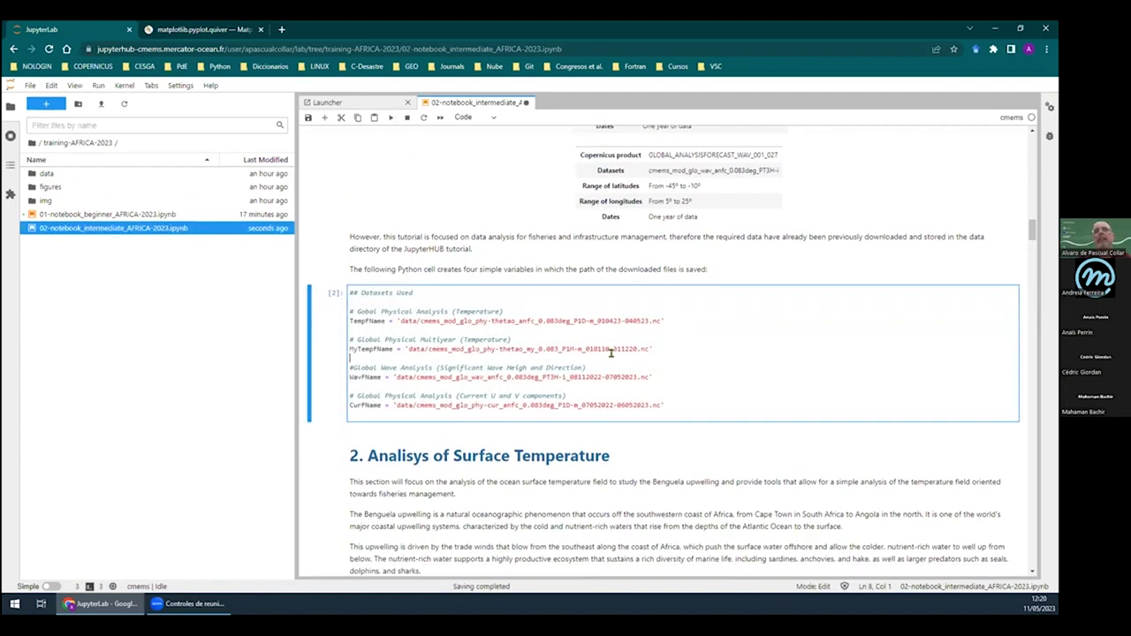
scroll(610, 352, down, 1)
click(367, 279)
double_click(371, 306)
double_click(365, 335)
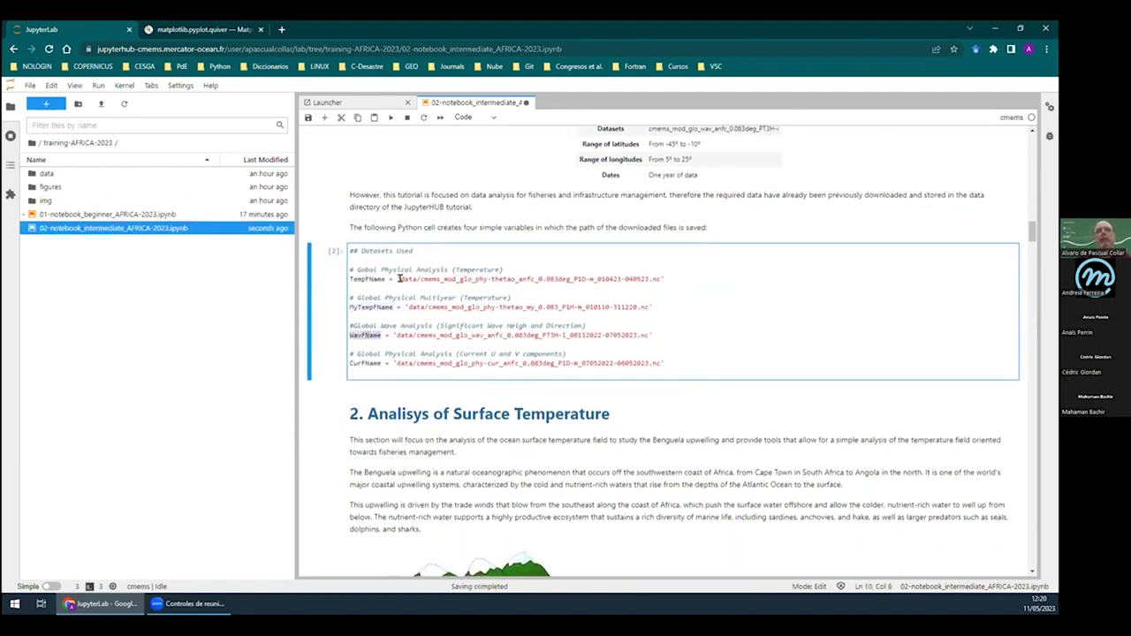
drag(399, 279, 656, 278)
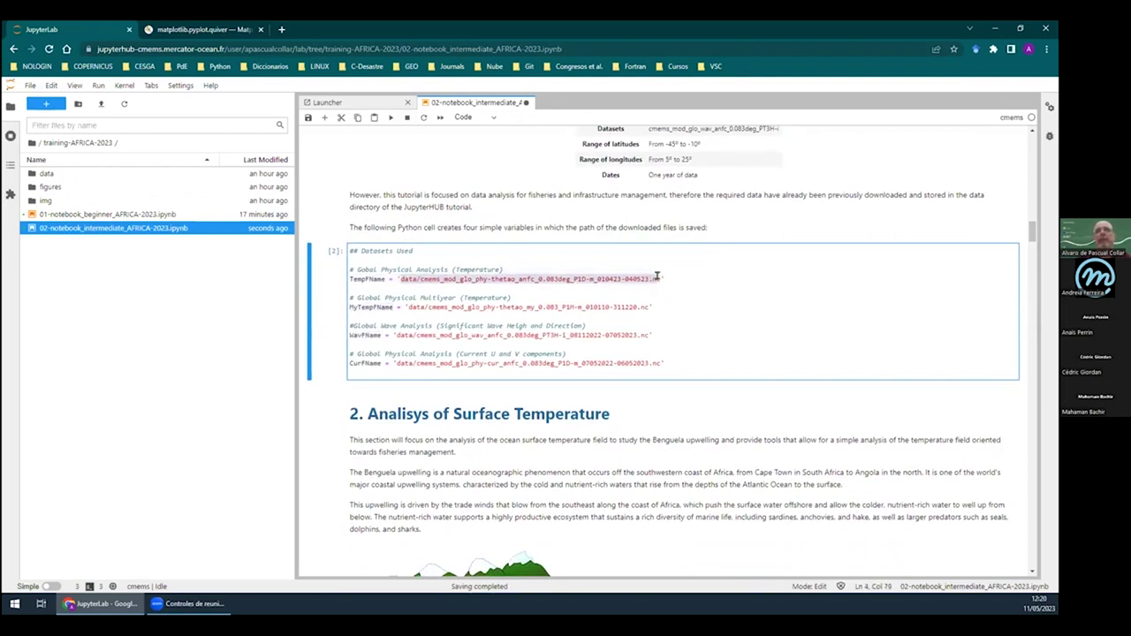
click(725, 294)
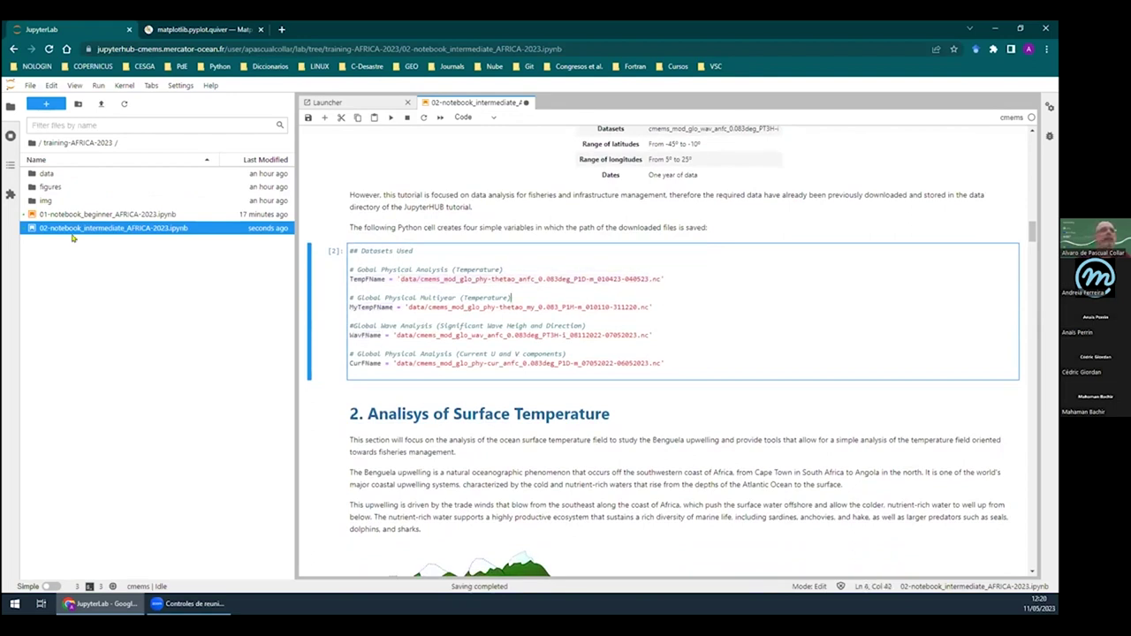
Open the data folder in the file browser and highlight the thetao_anfc and P1D parts of the TempFName path
double_click(46, 173)
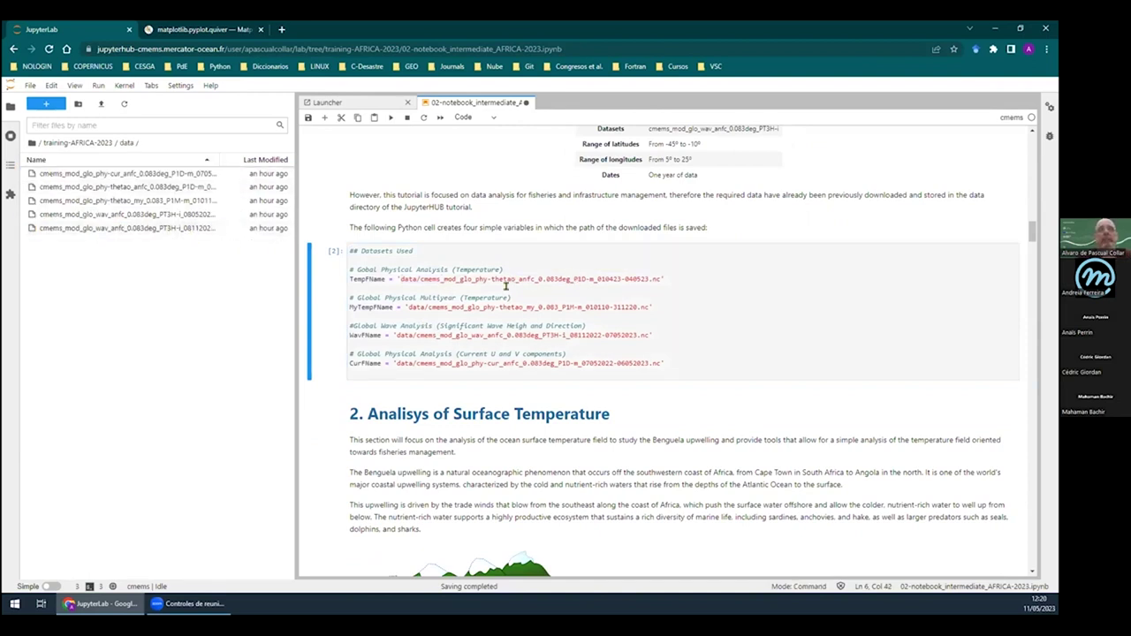
double_click(495, 279)
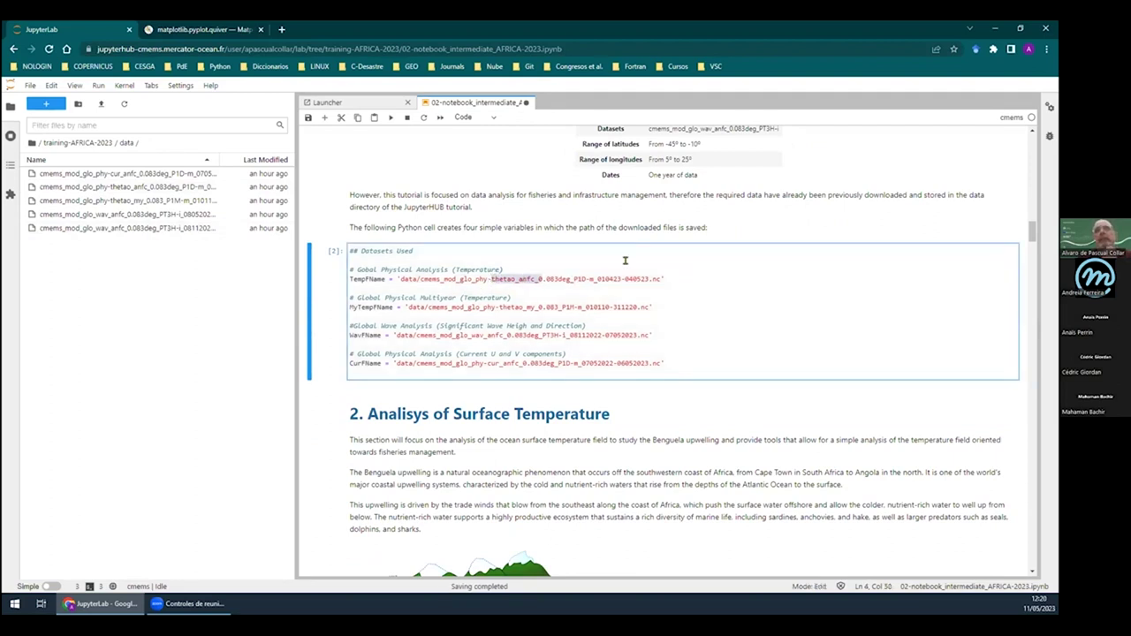
double_click(576, 279)
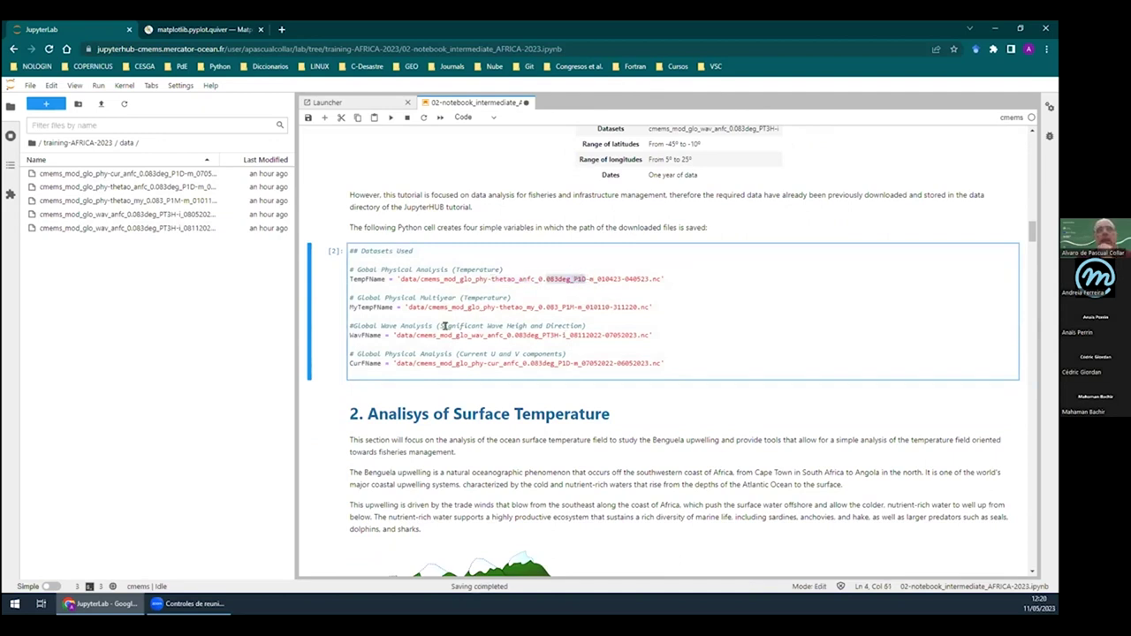
Highlight the thetao_my and P1M-m parts of the MyTempFName path in the Datasets Used cell
double_click(506, 308)
click(499, 306)
drag(498, 304, 530, 306)
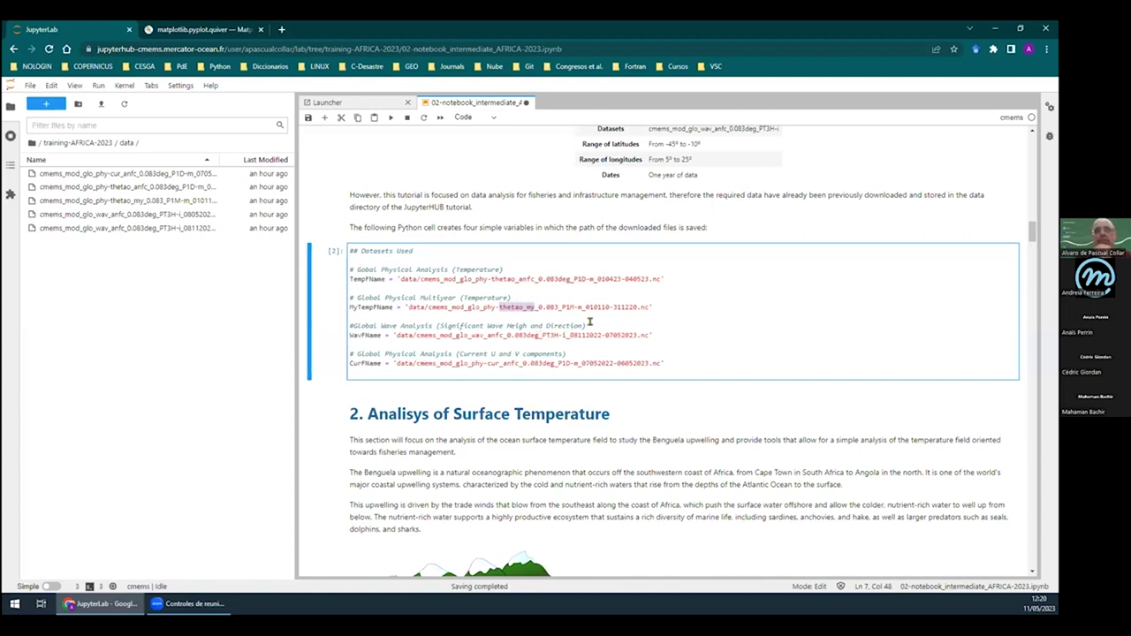
drag(561, 307, 576, 306)
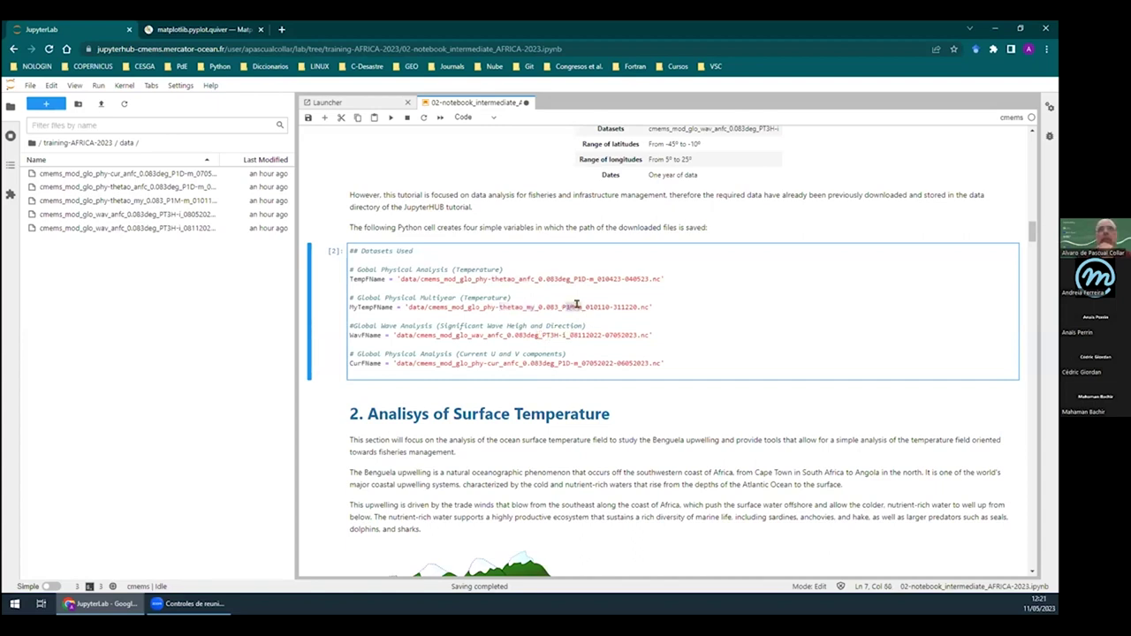
right_click(573, 357)
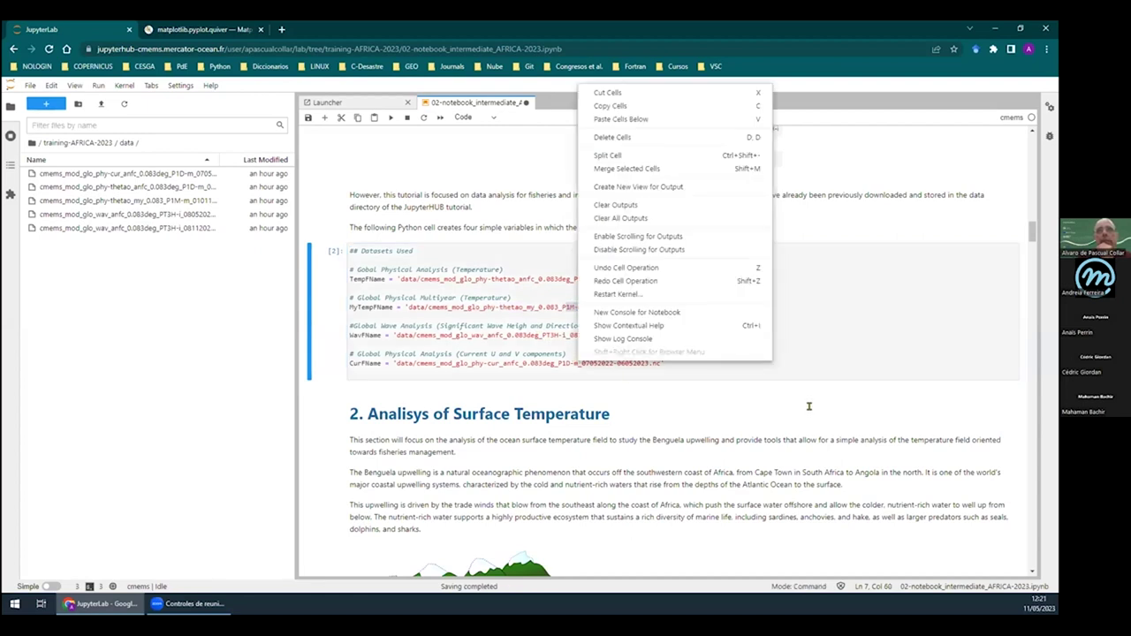
click(891, 408)
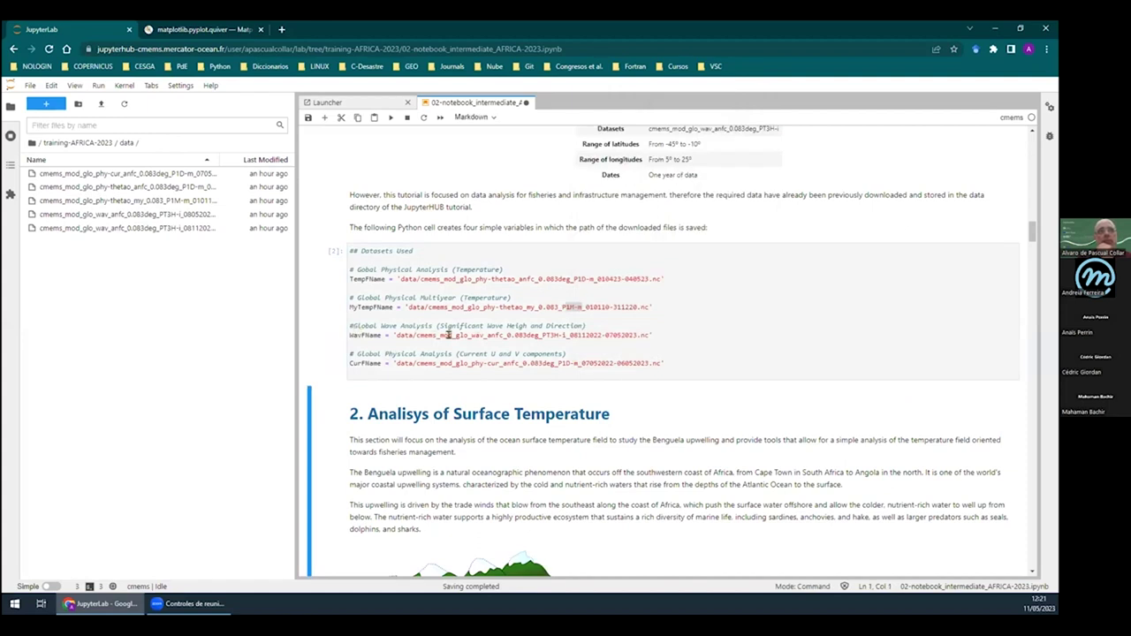
Highlight 3H in the wave file path, and glo_phy-cur_anfc and P1D-m in the current file path
drag(467, 334, 554, 335)
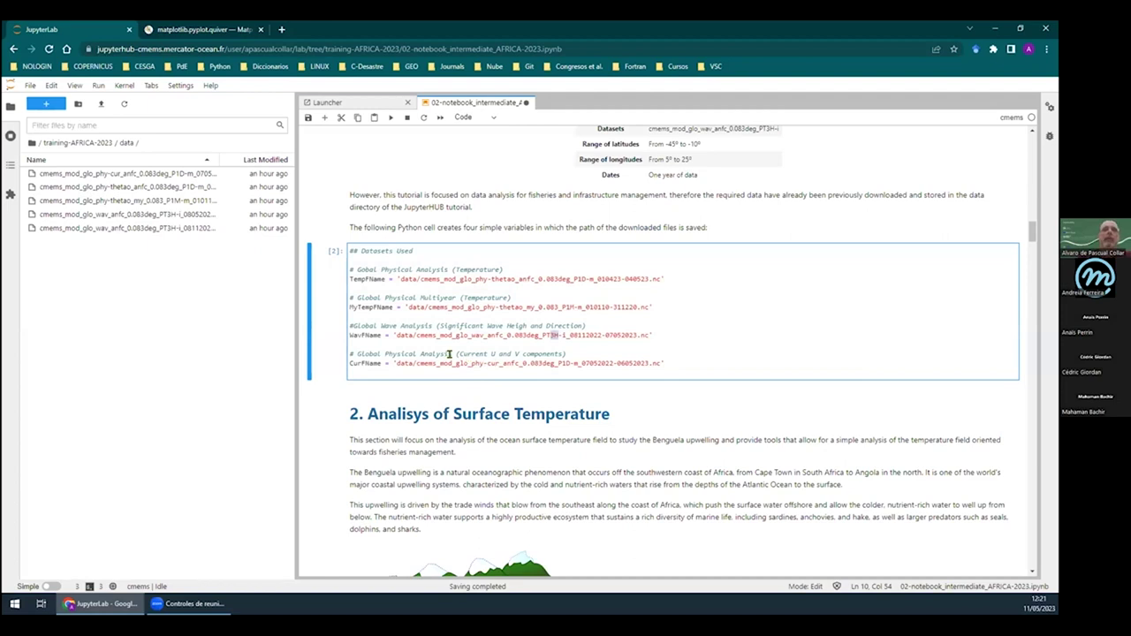
drag(456, 364, 510, 357)
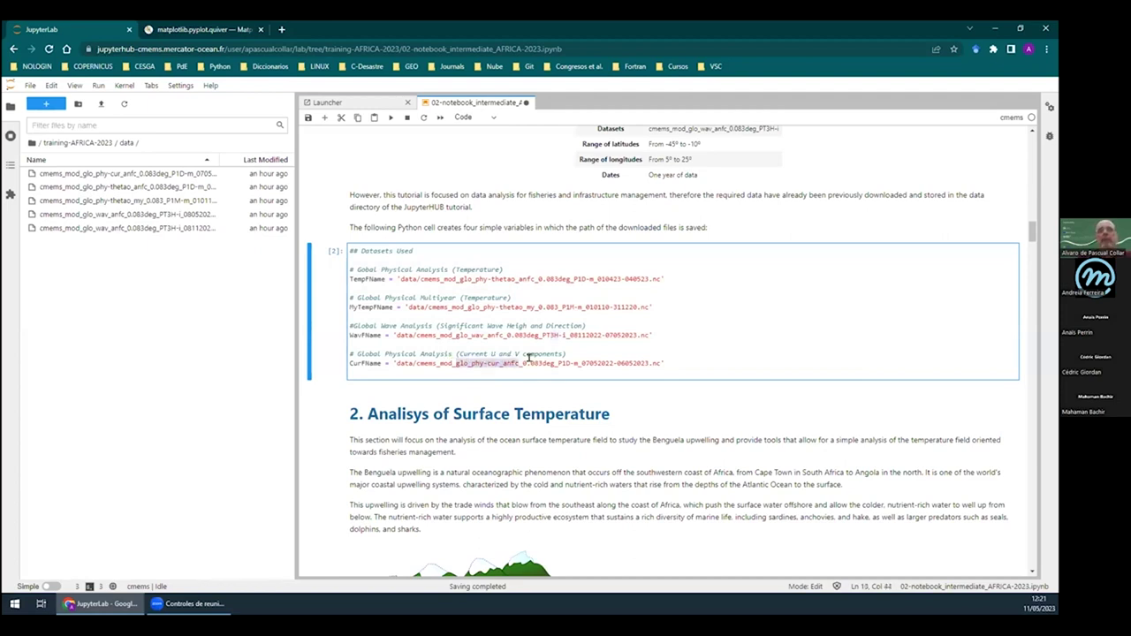
click(567, 358)
drag(566, 358, 579, 361)
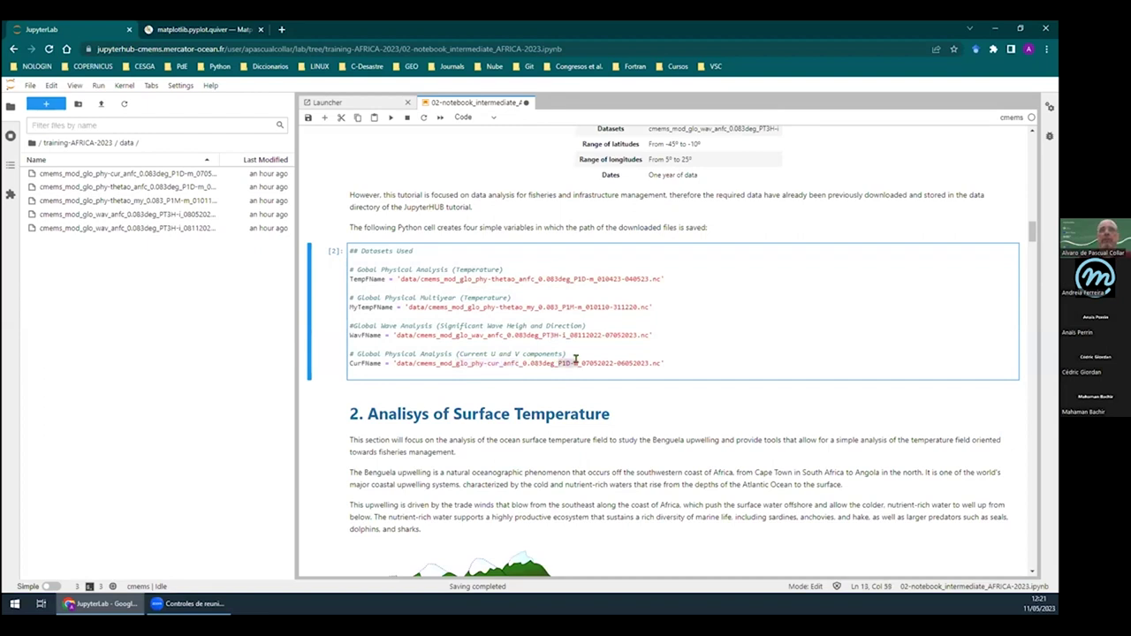
Examine the upwelling diagram and the Opening Copernicus Marine Datasets text in section 2, and select the Open Temperature Analysis Dataset cell
scroll(597, 302, down, 2)
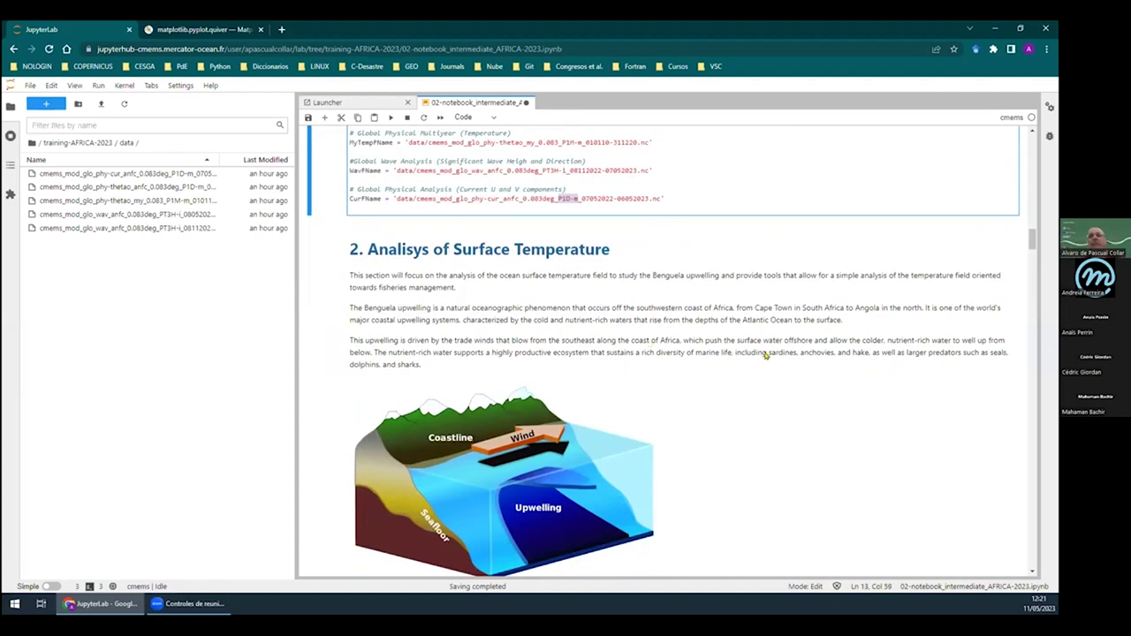
scroll(772, 333, down, 1)
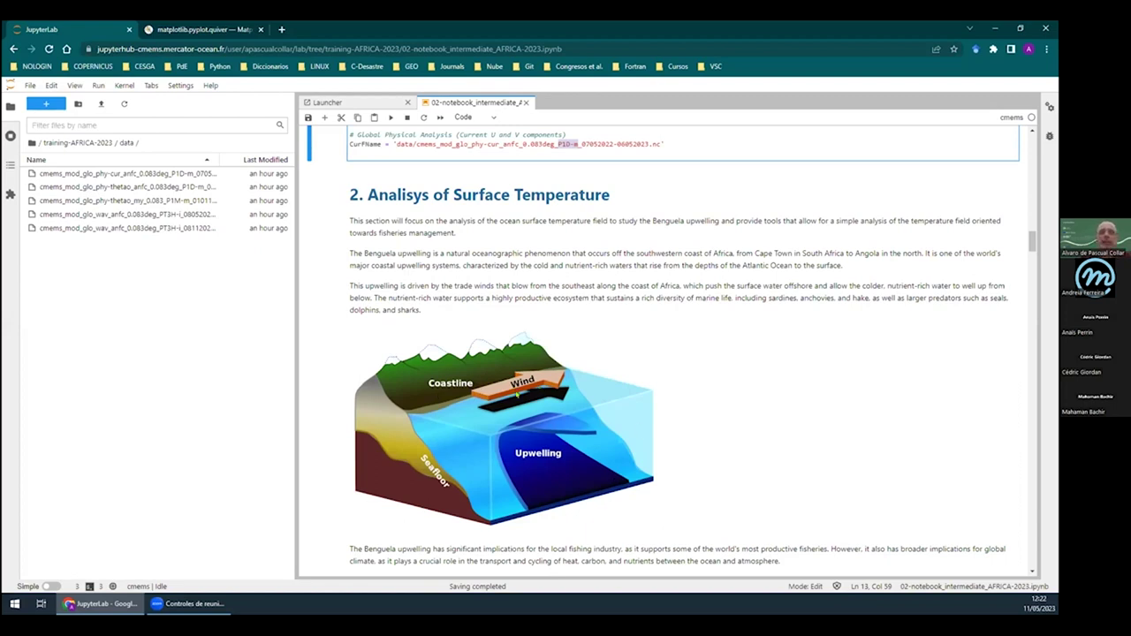
scroll(707, 419, down, 1)
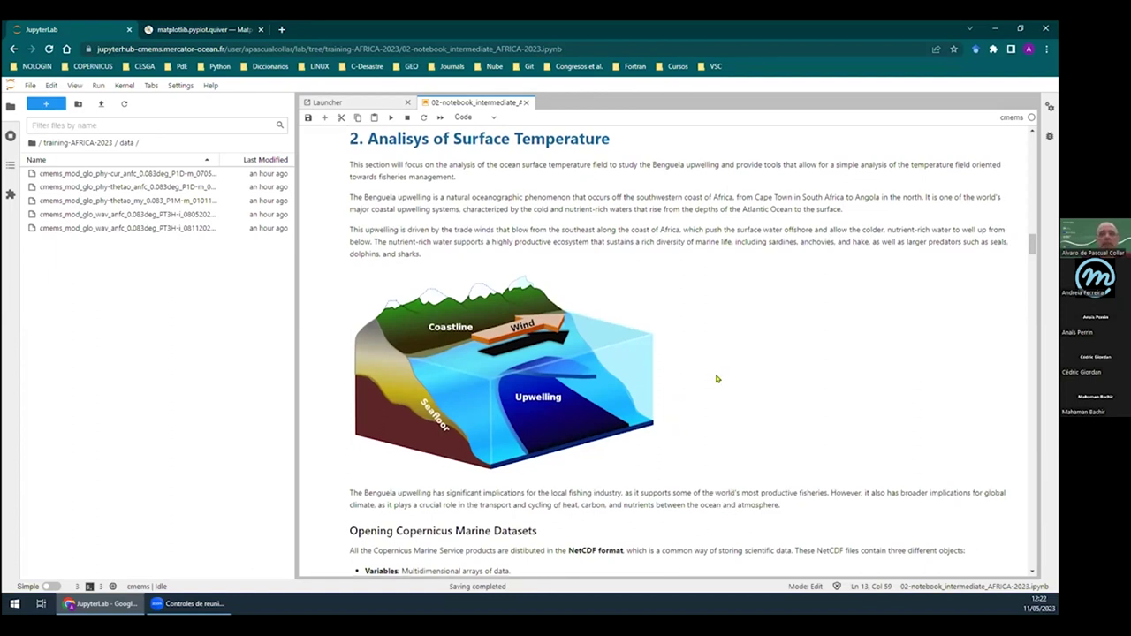
scroll(712, 374, down, 3)
scroll(698, 371, up, 1)
scroll(672, 380, down, 2)
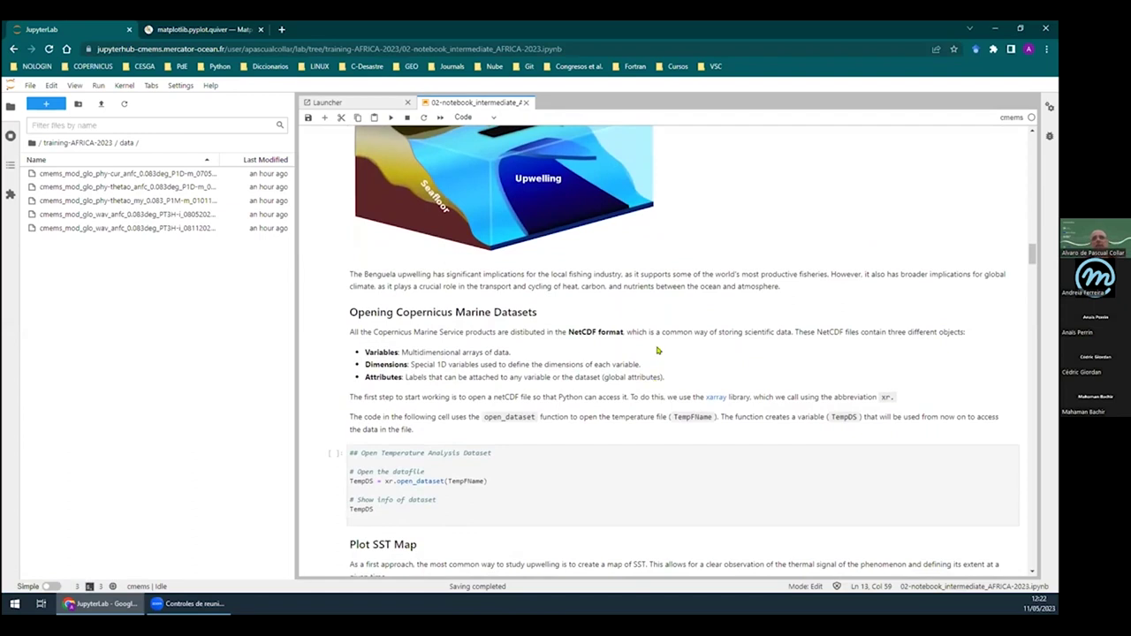
scroll(658, 351, up, 1)
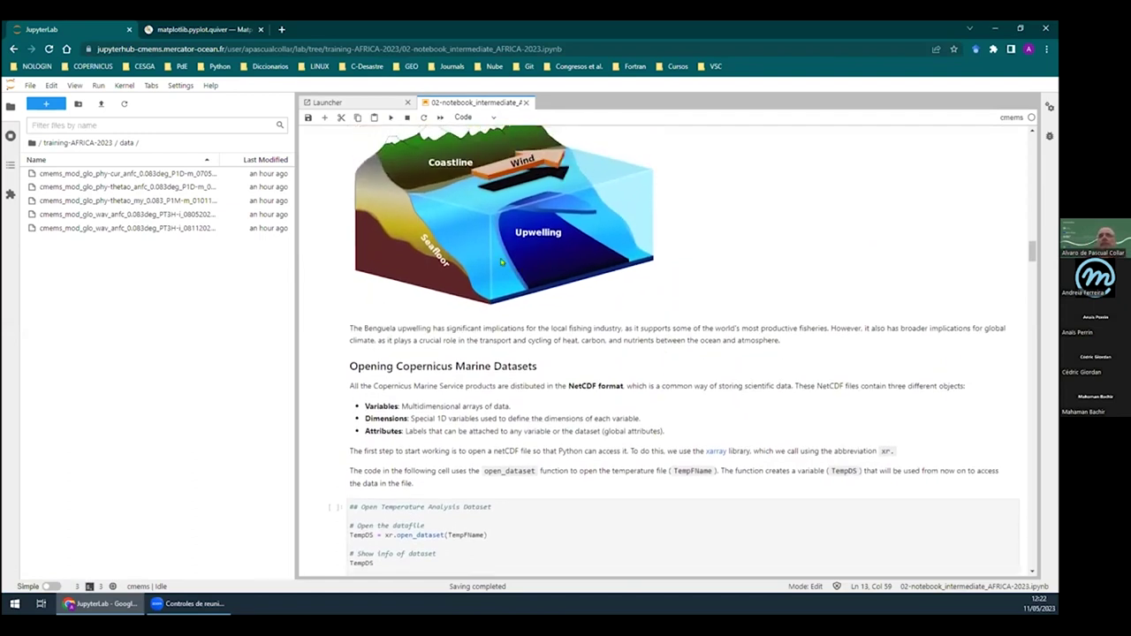
scroll(594, 340, down, 1)
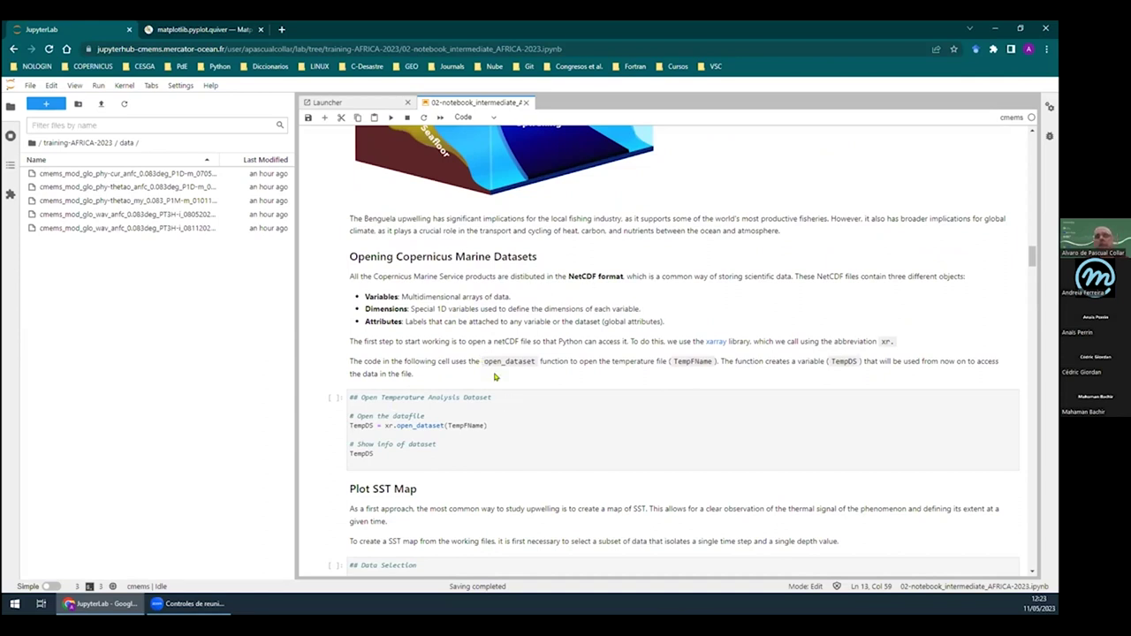
click(473, 453)
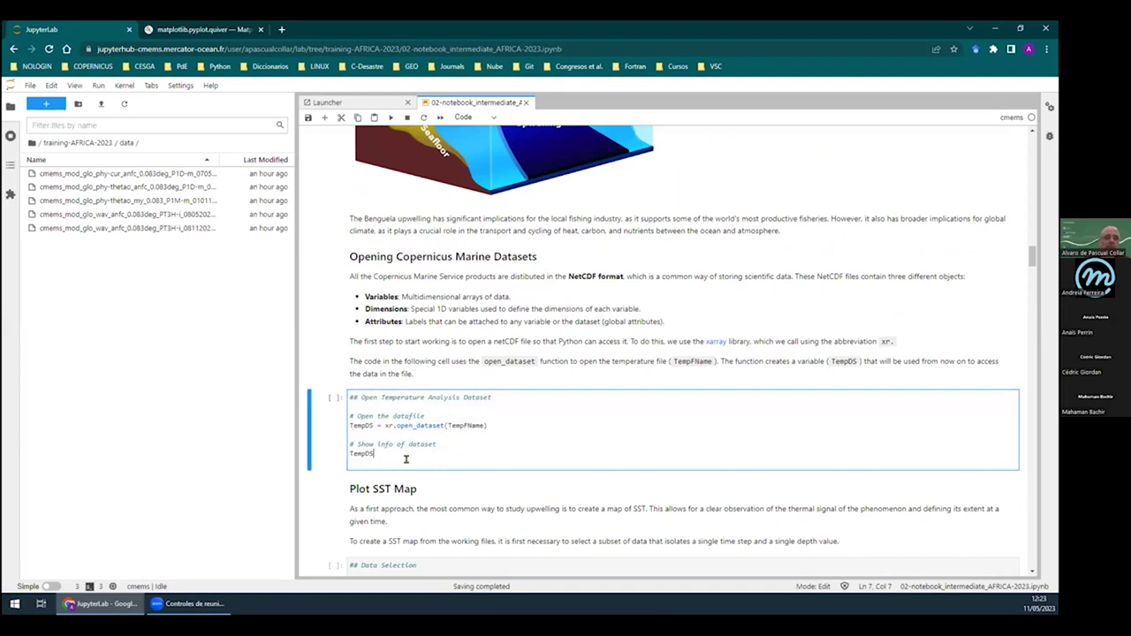
Run the Open Temperature Analysis Dataset cell and collapse the Coordinates and Data variables sections of its output
drag(408, 461, 326, 391)
click(511, 428)
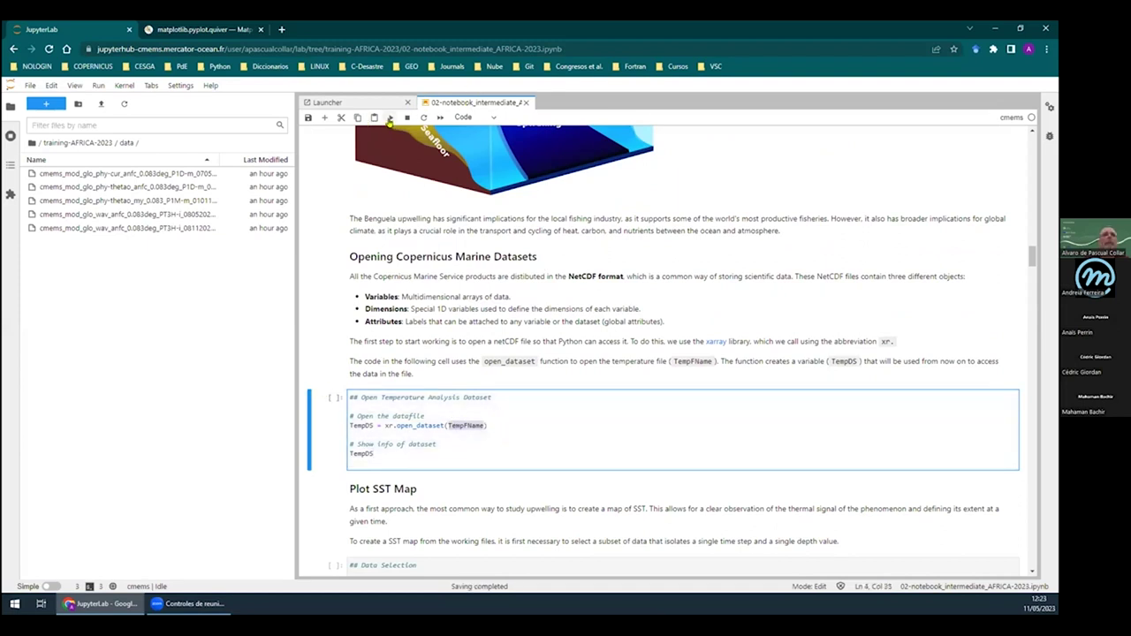
click(390, 117)
scroll(681, 307, down, 4)
scroll(531, 295, up, 1)
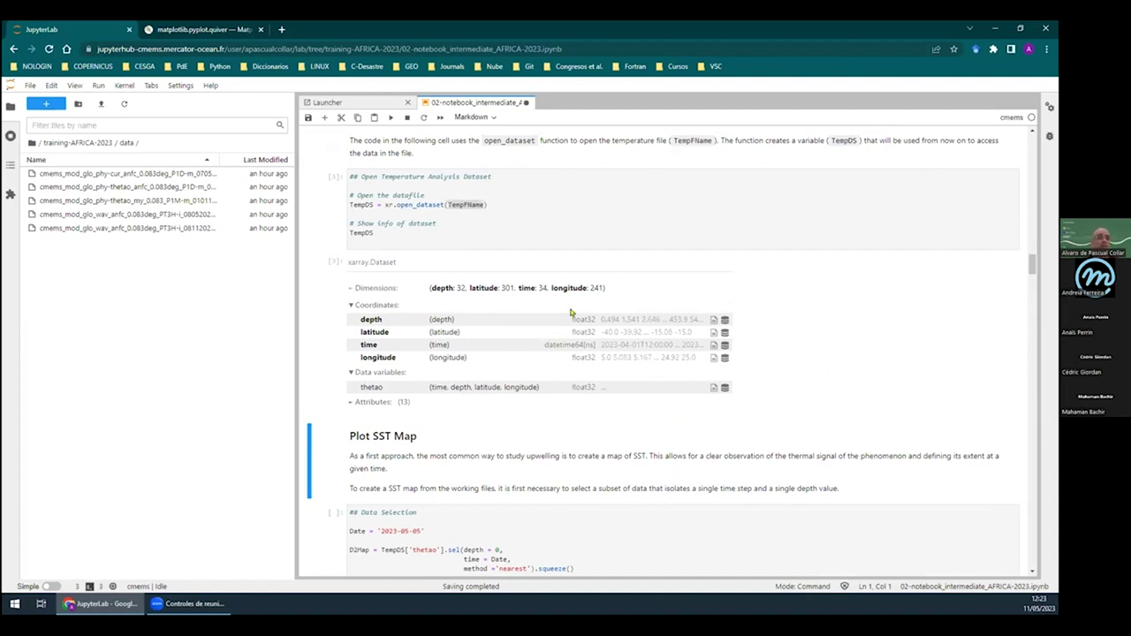
scroll(548, 310, up, 1)
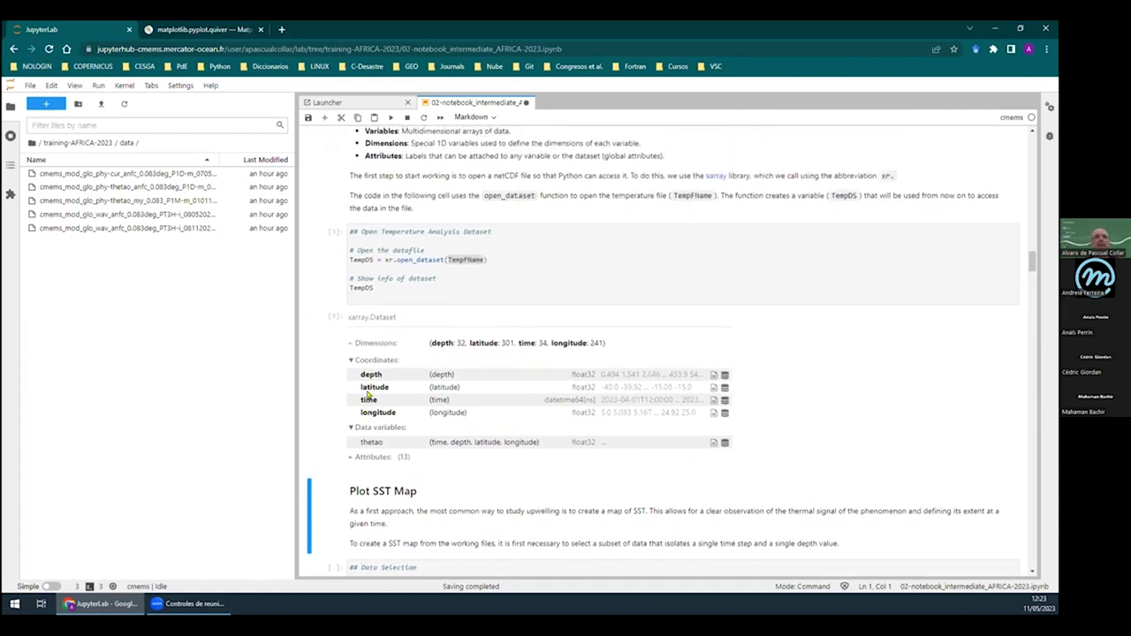
click(350, 360)
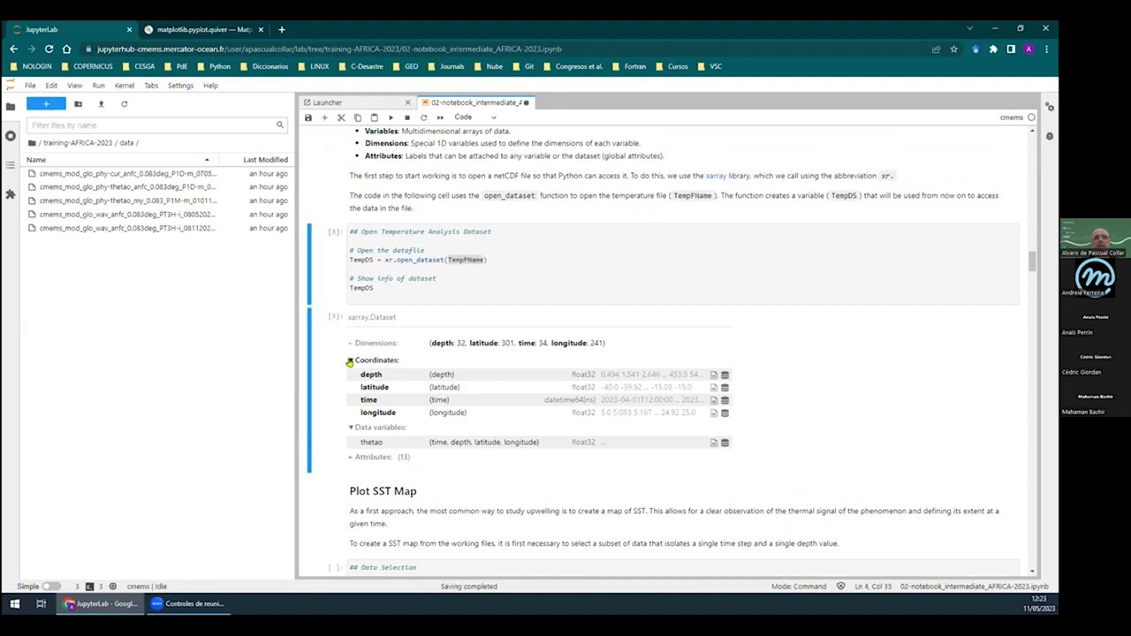
click(350, 378)
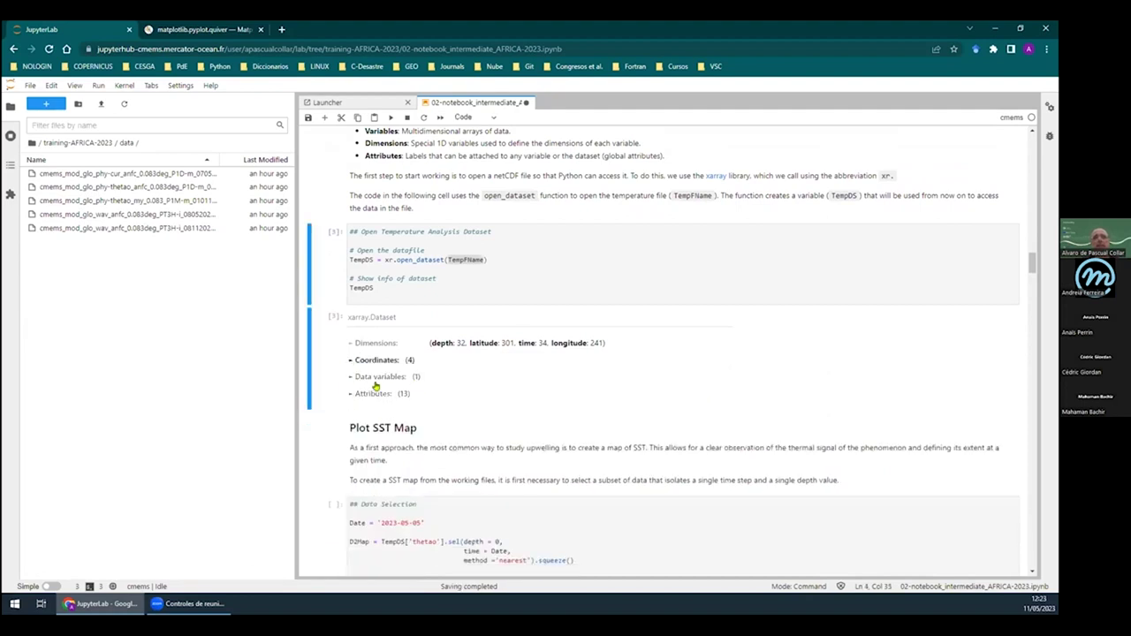
Run the Data Selection cell under Plot SST Map for 2023-05-05 at depth 0 and review the resulting array
scroll(606, 313, down, 3)
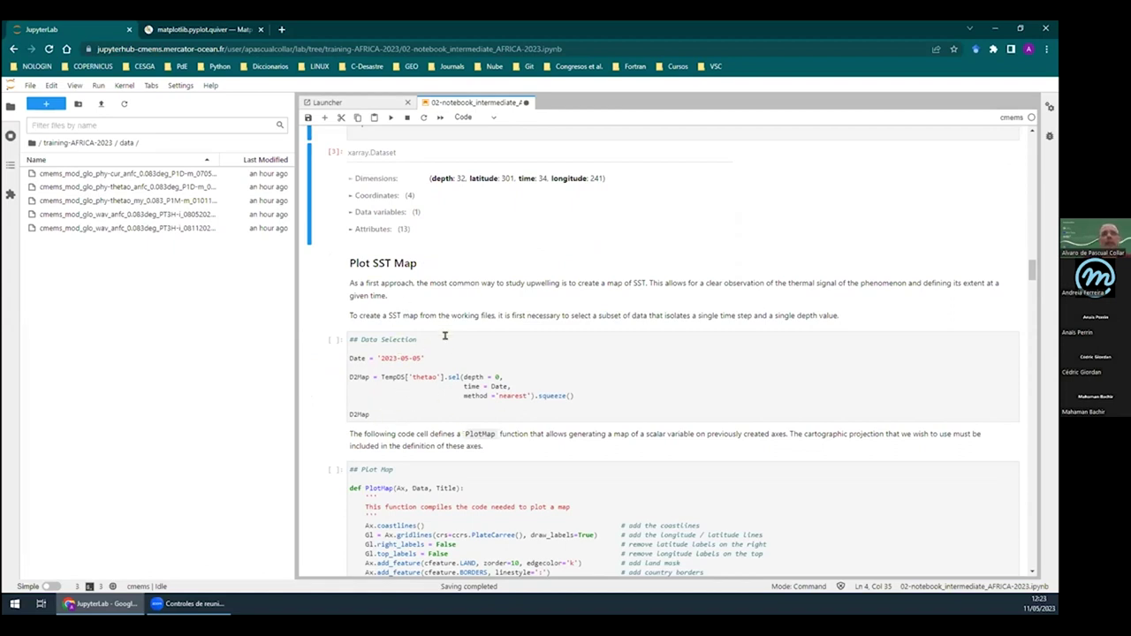
drag(372, 412, 344, 330)
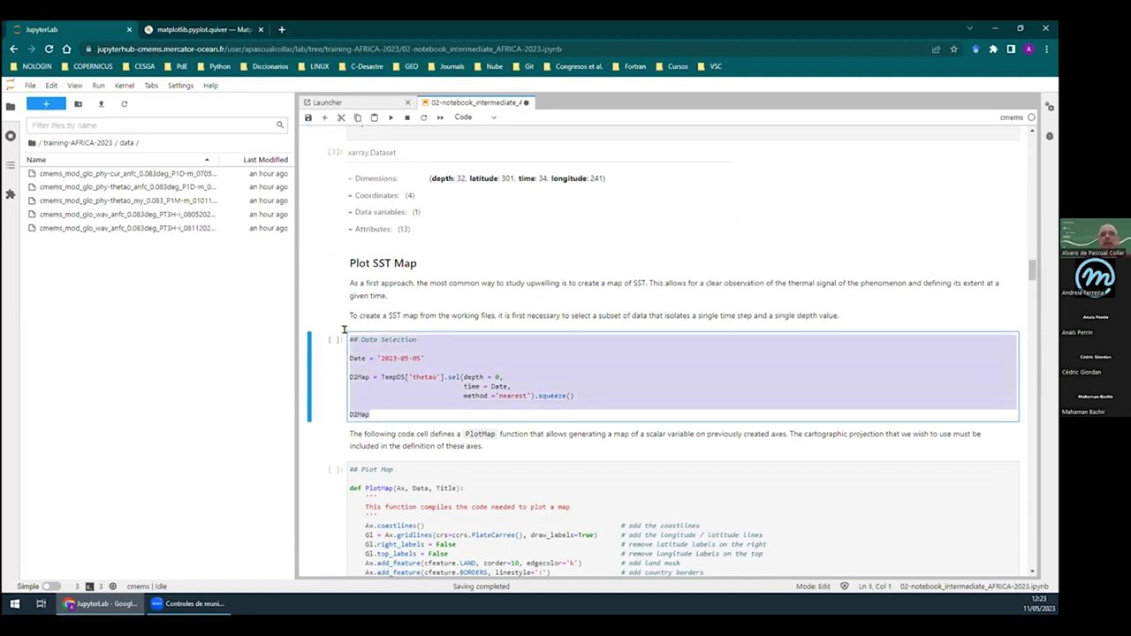
click(391, 117)
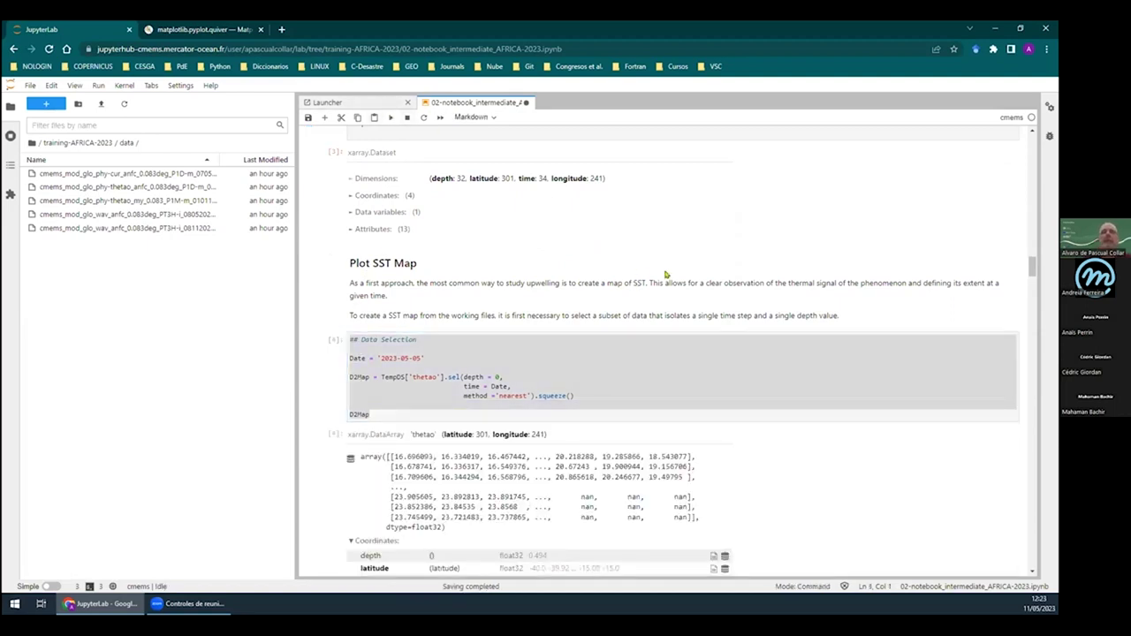
scroll(743, 285, down, 2)
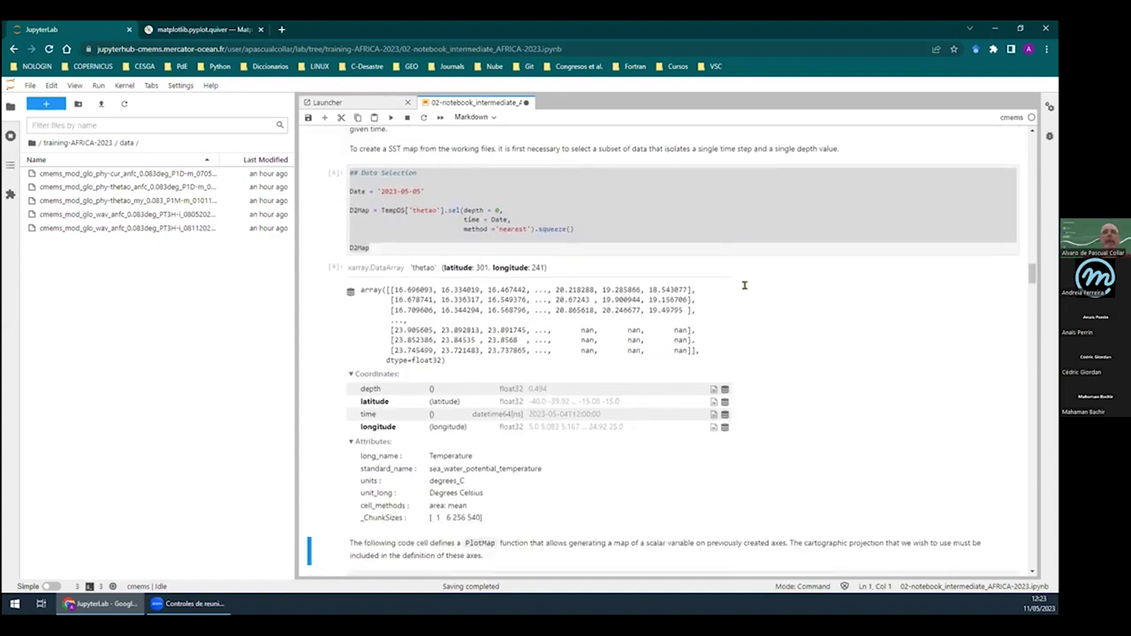
scroll(744, 285, down, 1)
scroll(448, 277, up, 1)
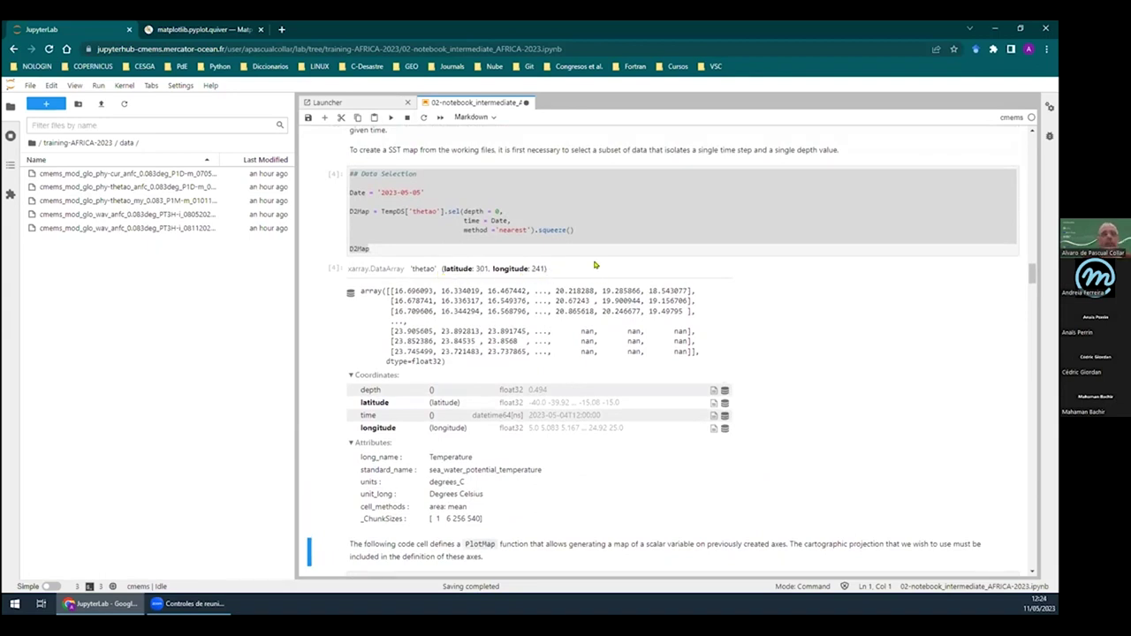
Highlight the PlotMap function definition and the Fig and Ax lines in the Plot Map cell
scroll(590, 265, down, 5)
scroll(597, 265, down, 1)
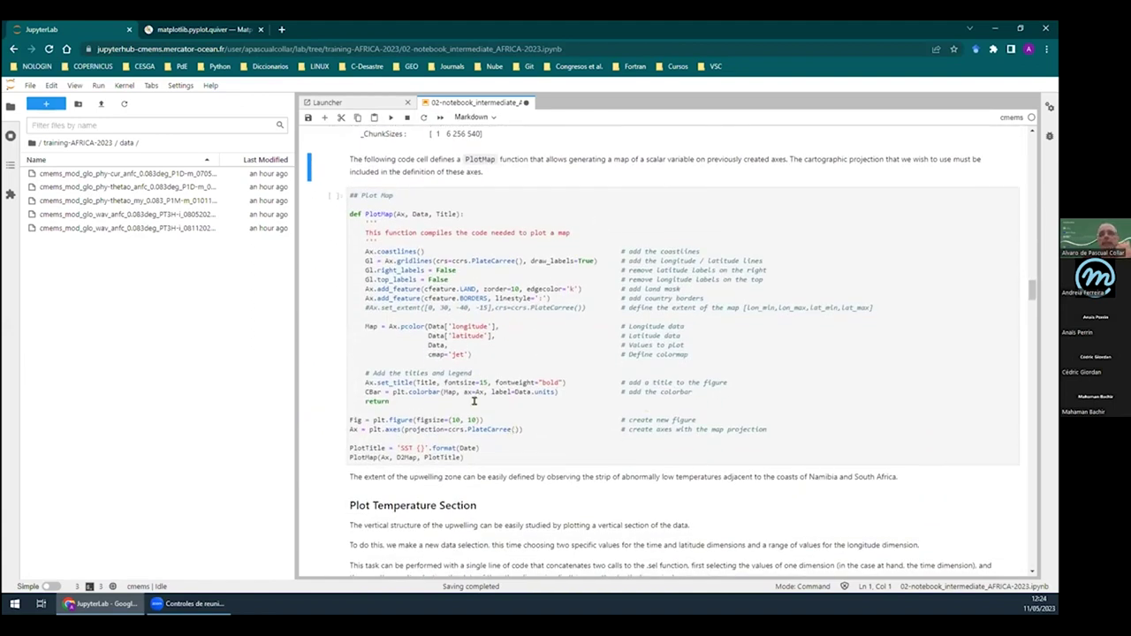
drag(398, 401, 316, 212)
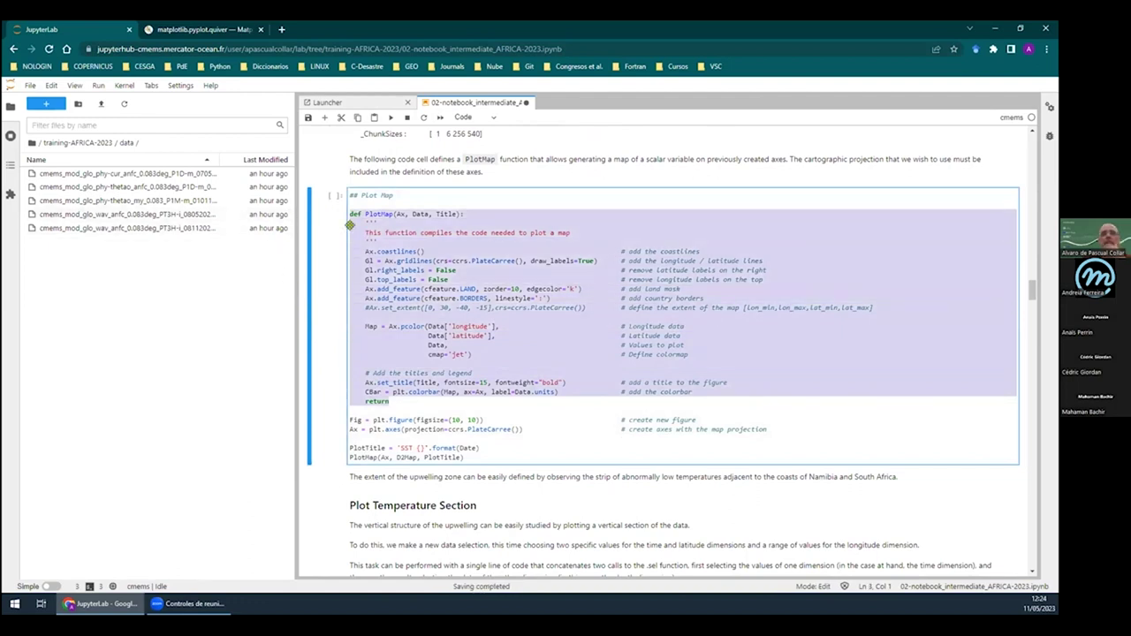
click(475, 399)
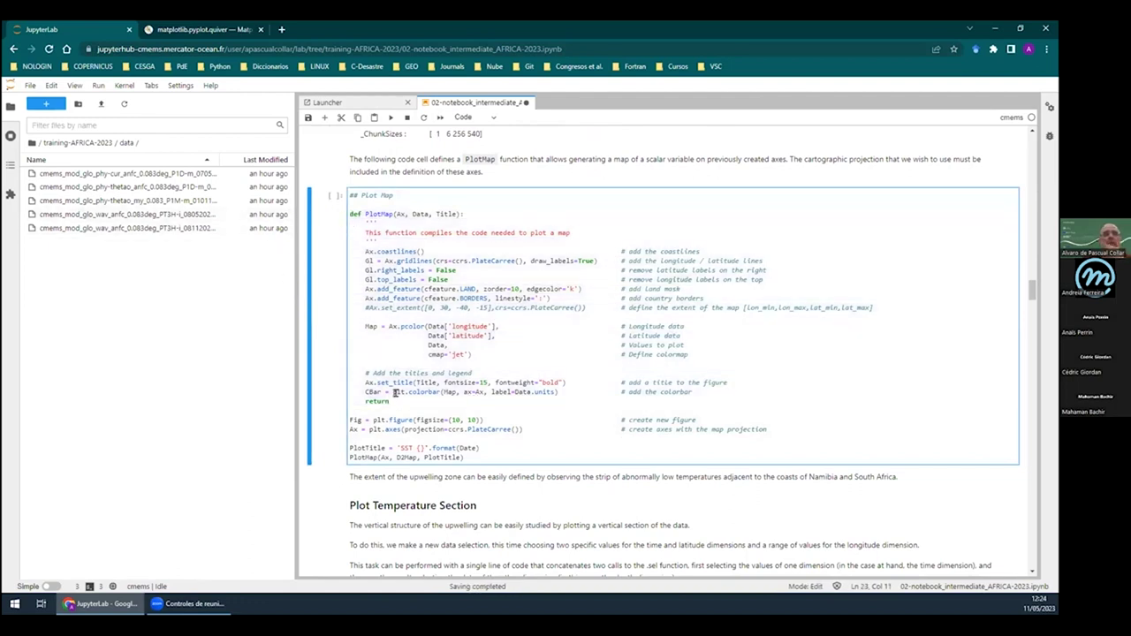
drag(781, 430, 337, 422)
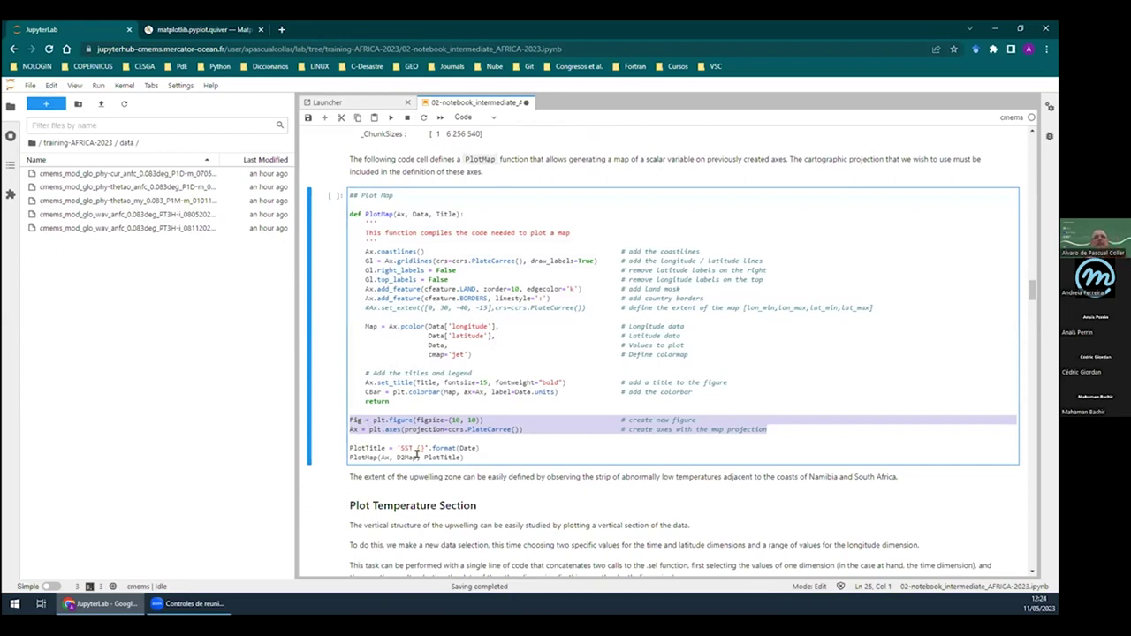
click(389, 400)
drag(389, 401, 343, 207)
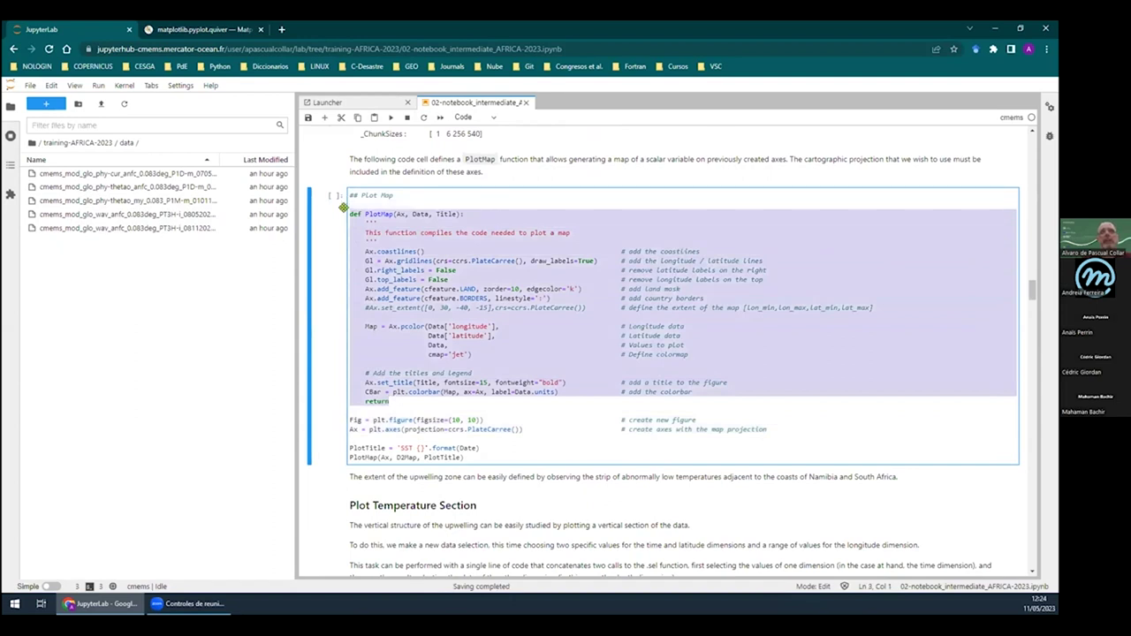
Highlight PlotMap's Data and Title arguments, the figure and axes lines, and the projection=ccrs.PlateCarree argument
click(395, 212)
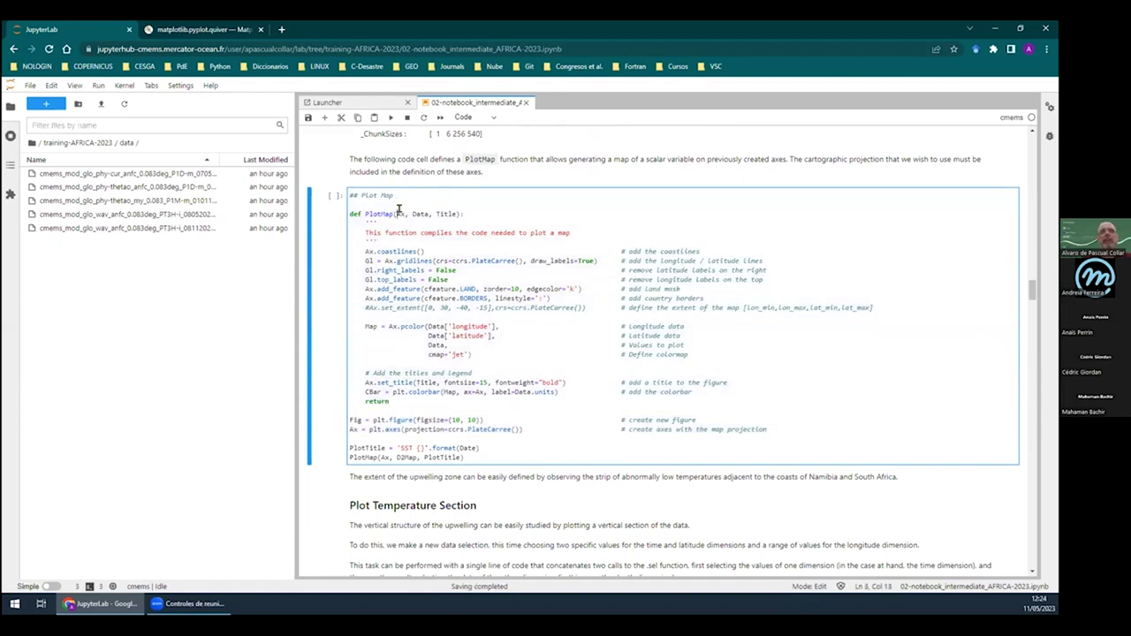
double_click(428, 213)
double_click(446, 213)
drag(350, 419, 796, 424)
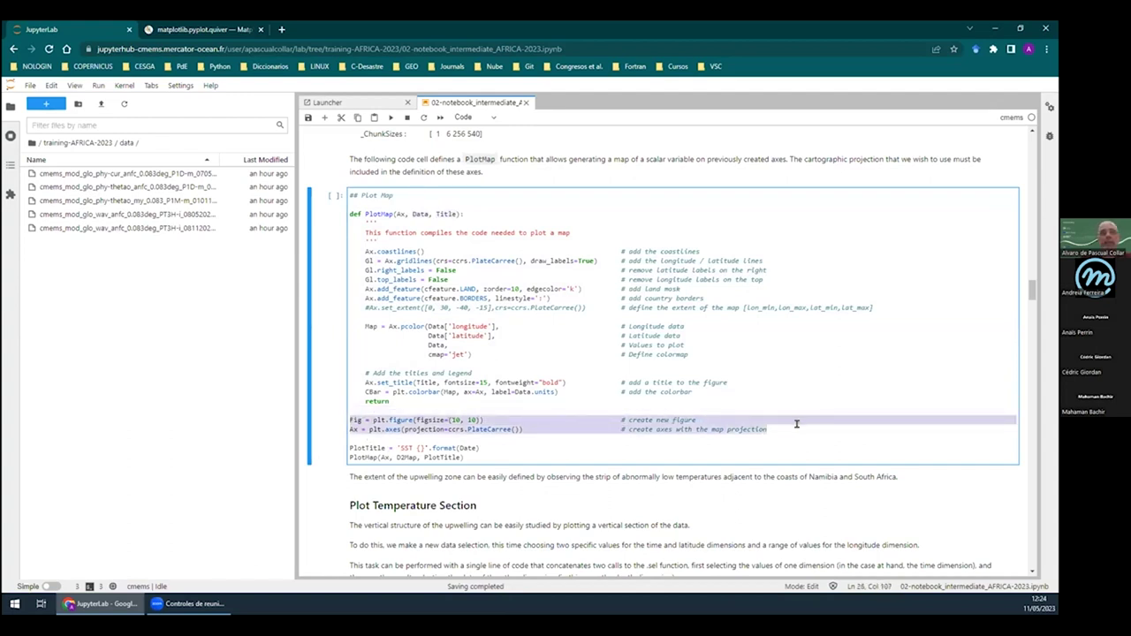
click(355, 428)
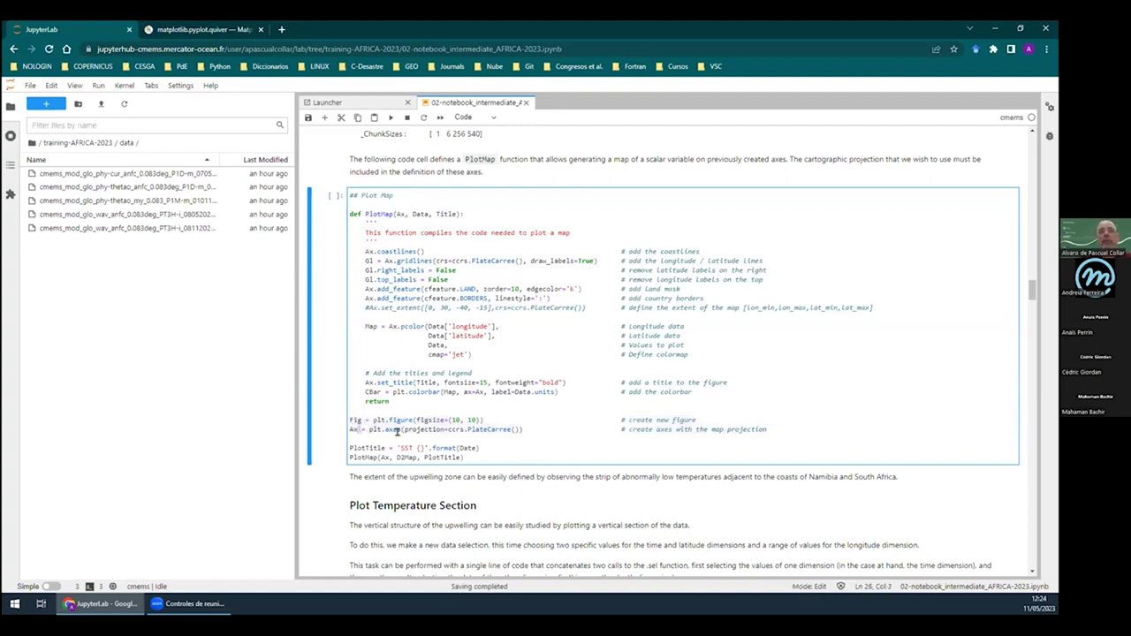
drag(404, 429, 514, 429)
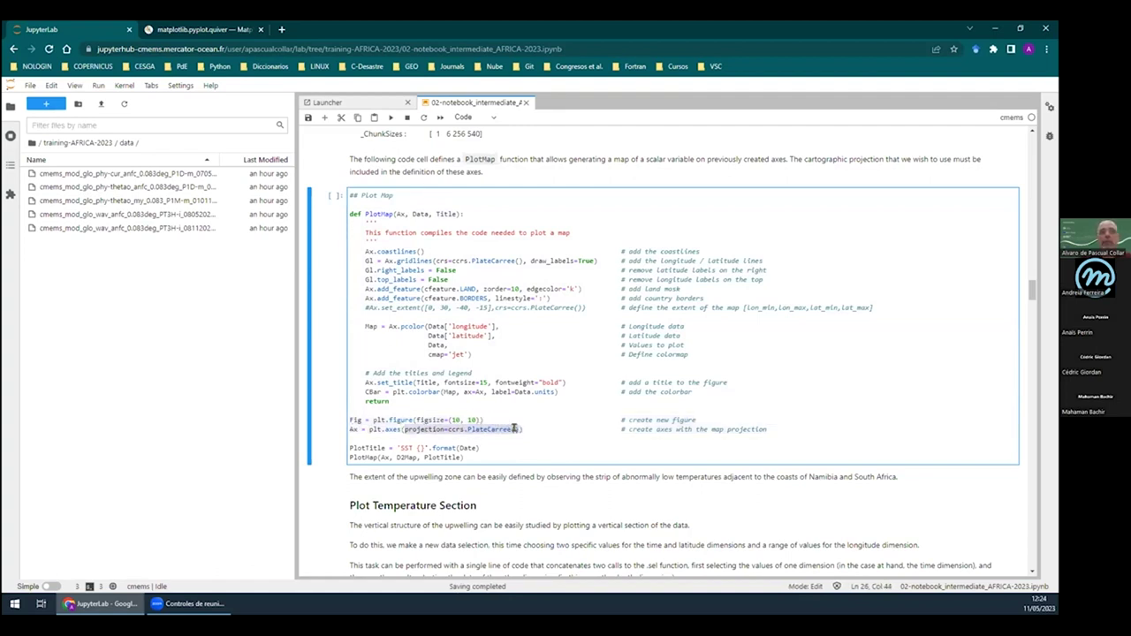
Highlight the PlotMap name in its call and definition, and run the Plot Map cell to draw the SST map
click(461, 456)
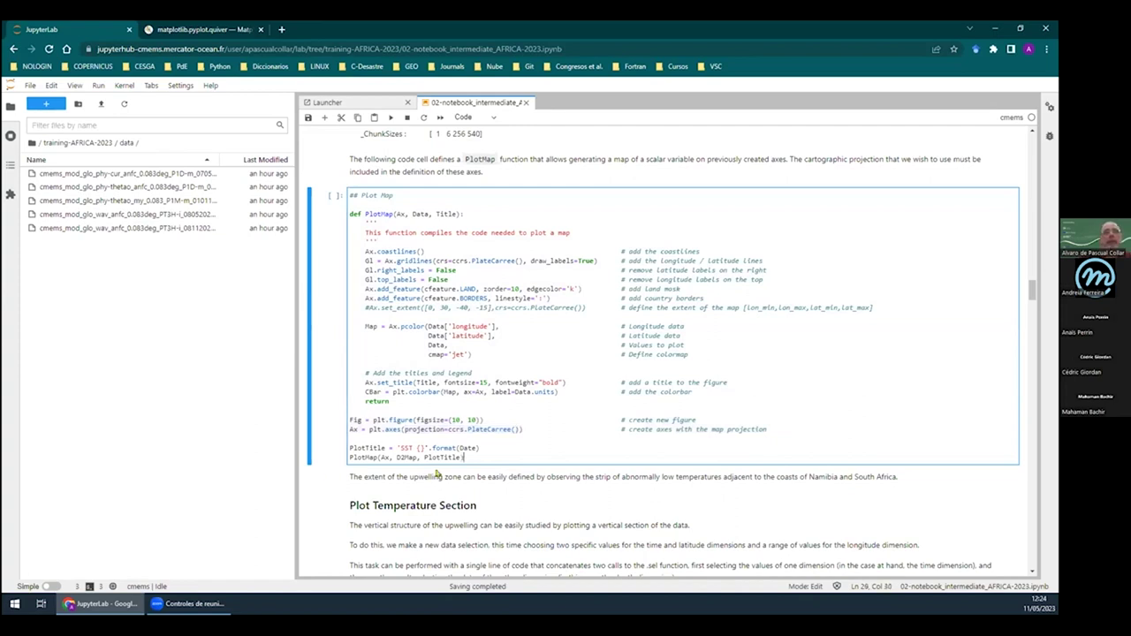
double_click(356, 456)
double_click(379, 214)
double_click(368, 455)
click(392, 116)
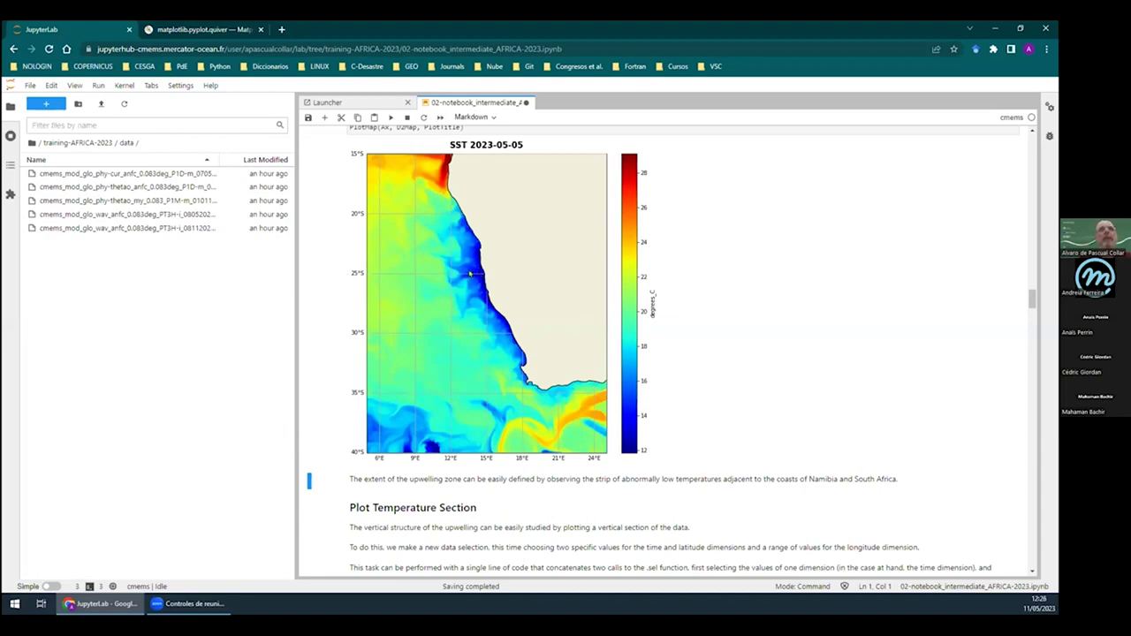
Examine the SST map along the Namibian and South African coasts and the Plot Temperature Section introduction
scroll(565, 251, down, 5)
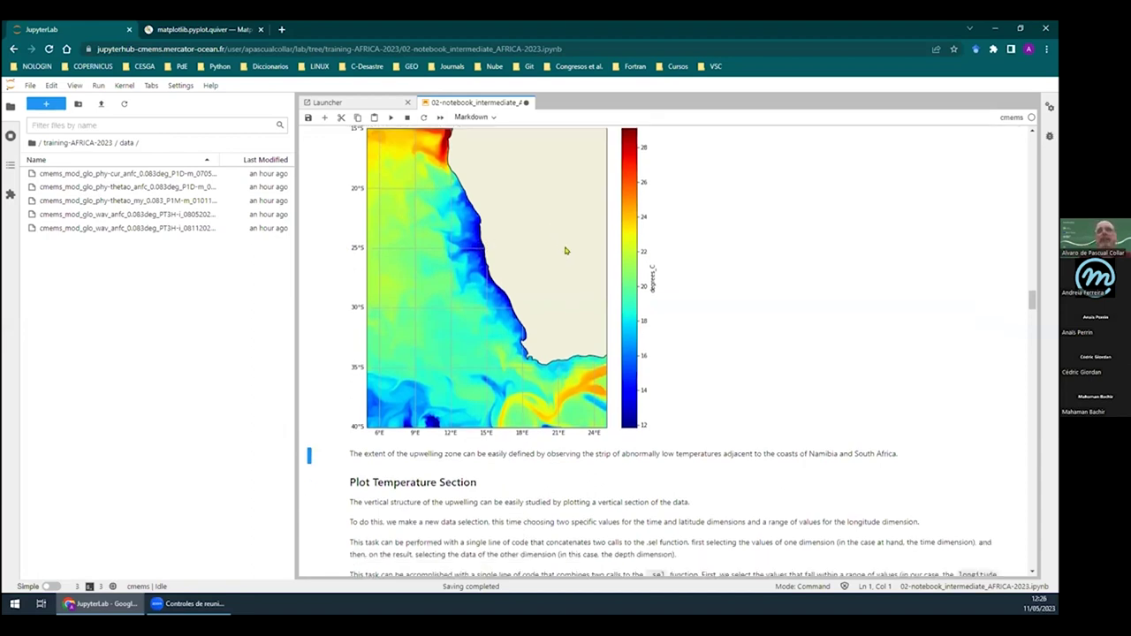
scroll(565, 251, down, 3)
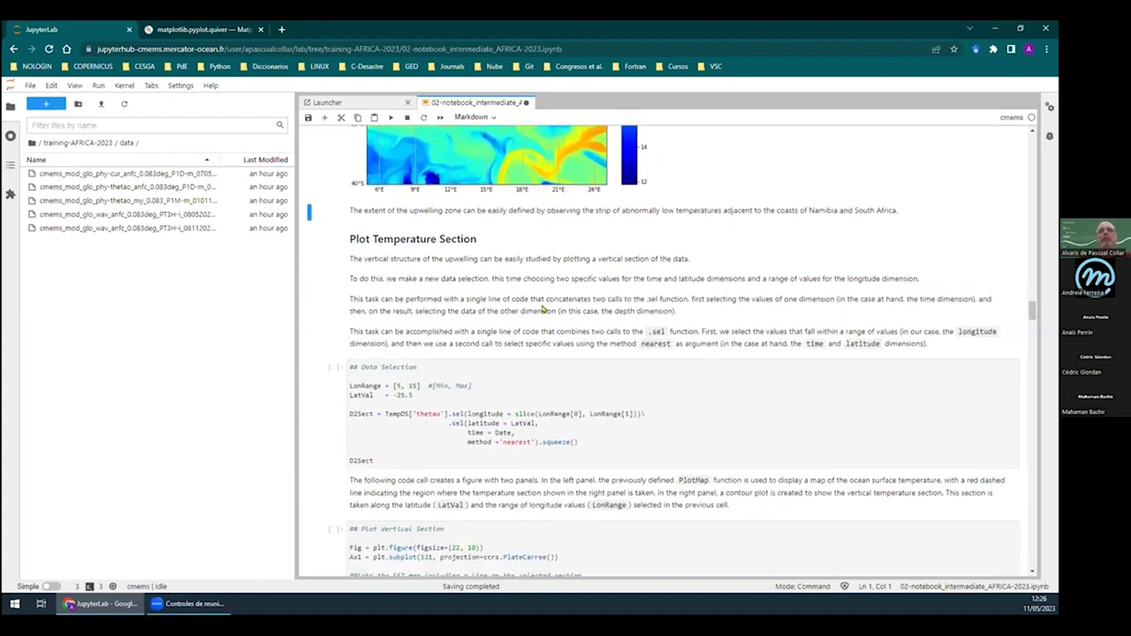
scroll(570, 262, up, 3)
scroll(570, 262, up, 3)
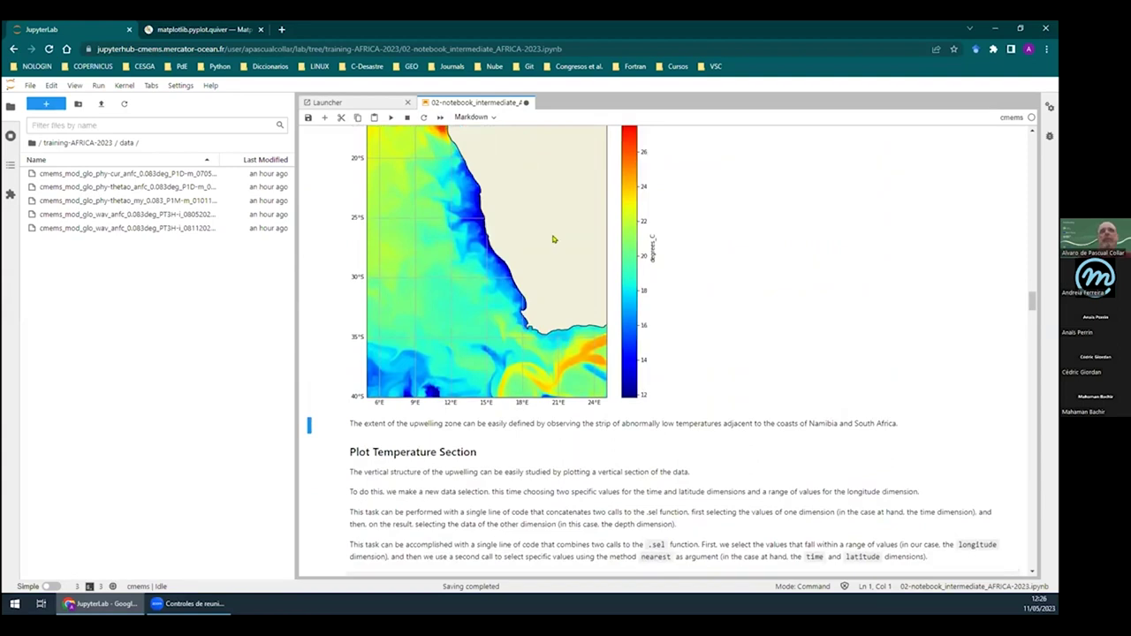
scroll(558, 229, up, 3)
scroll(559, 230, down, 6)
scroll(554, 289, down, 3)
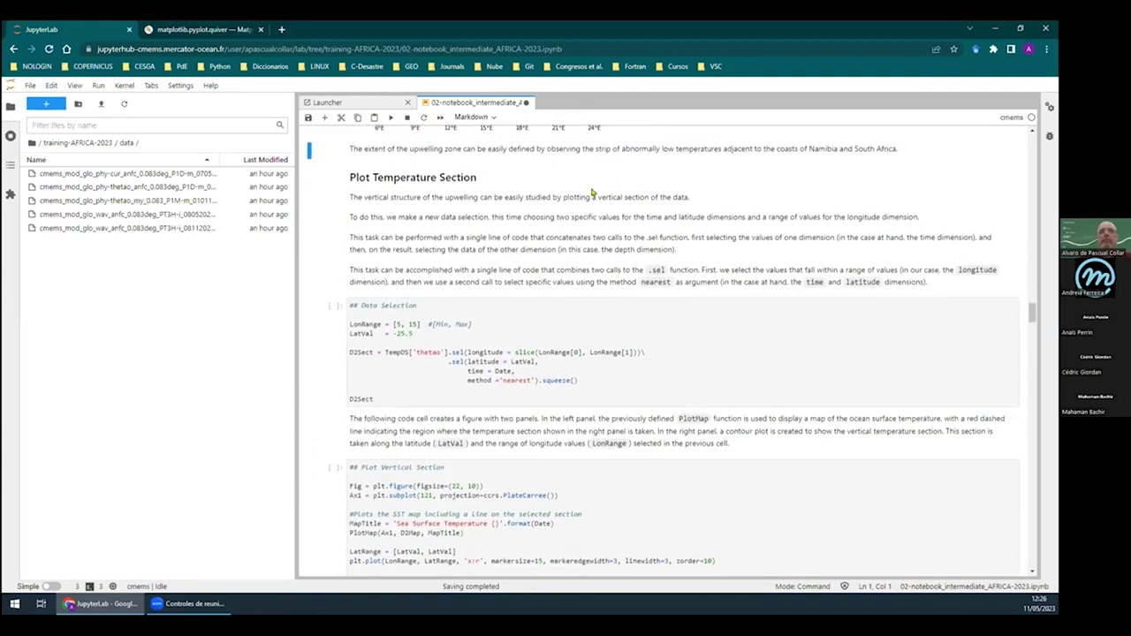
Run the Data Selection cell under Plot Temperature Section with LonRange [5, 15] and LatVal -25.5
click(400, 397)
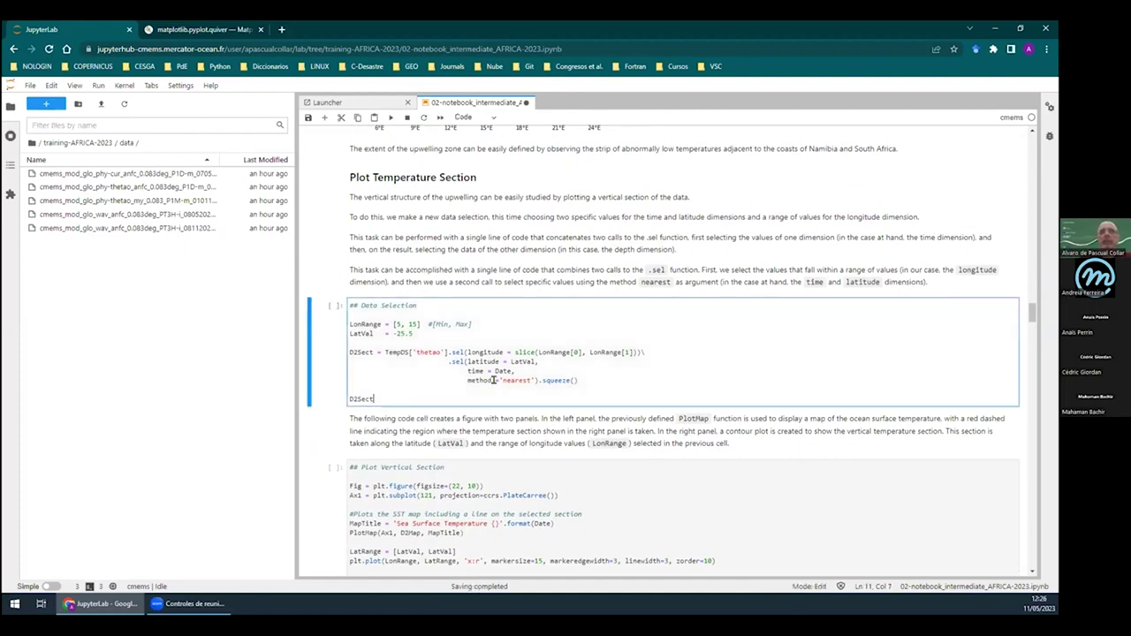
click(418, 315)
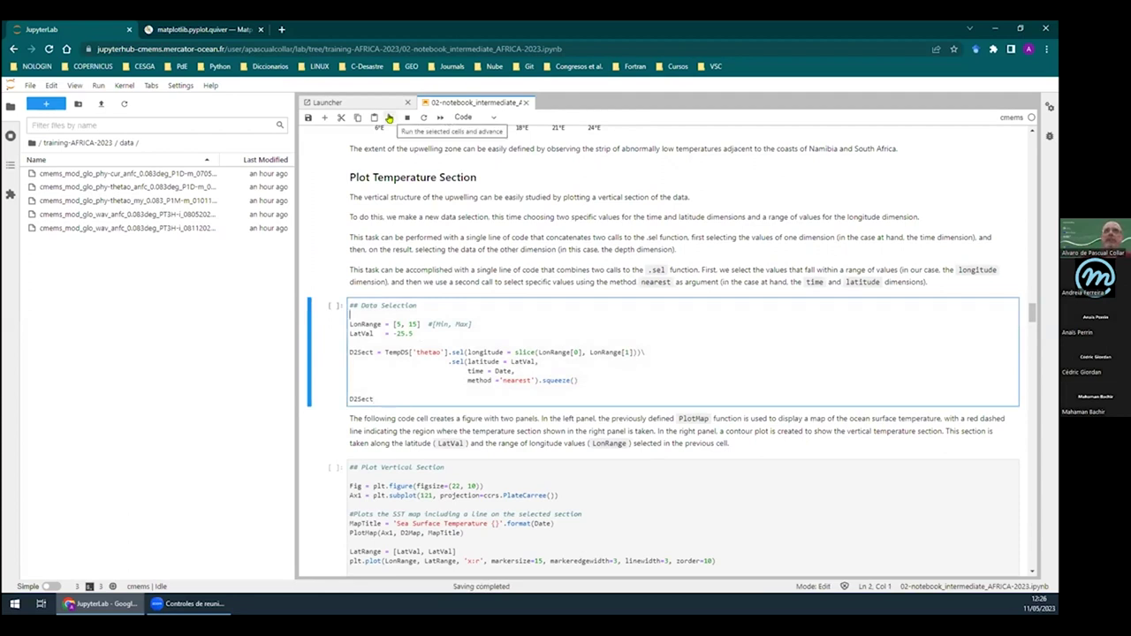
click(388, 117)
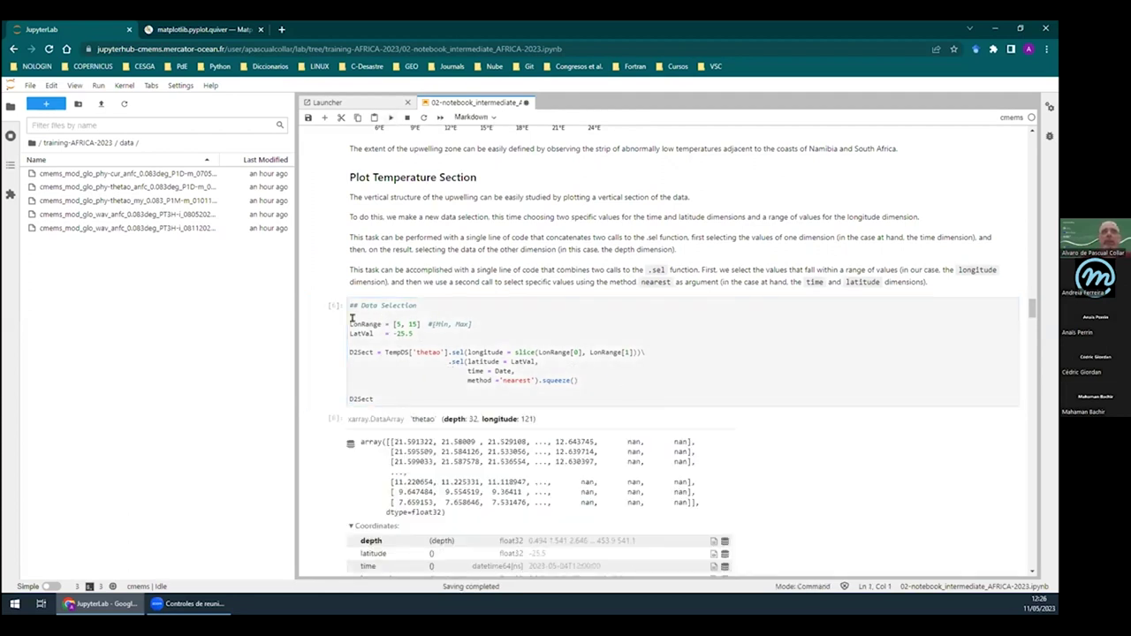
Highlight the LonRange values [5, 15] and the TempDS['thetao'] variable in the temperature section's Data Selection cell
drag(392, 323, 419, 324)
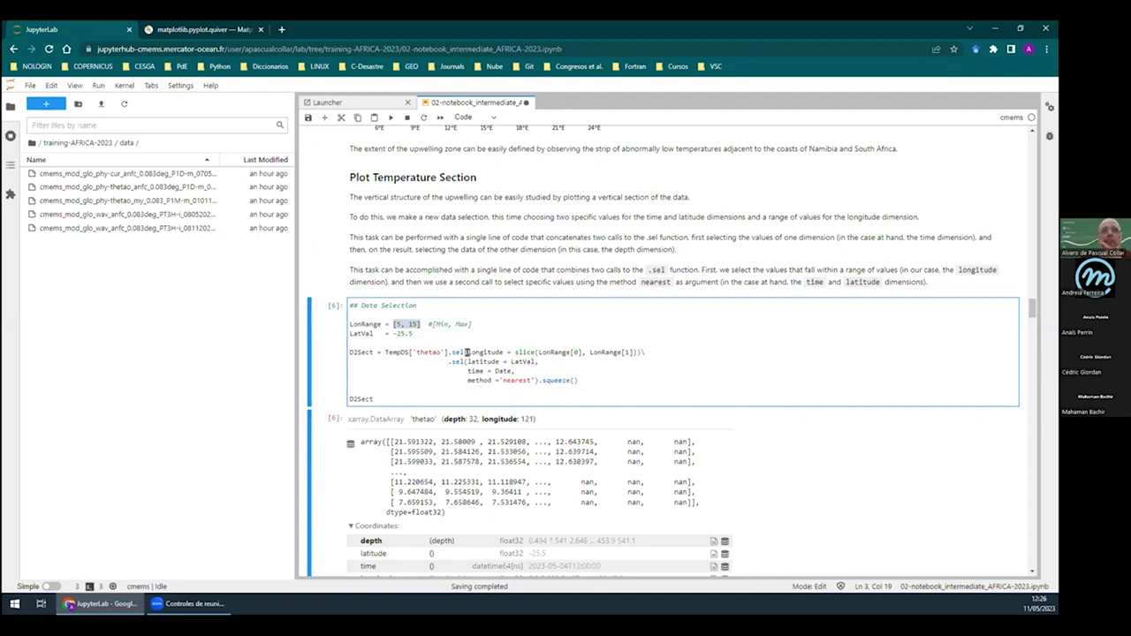
click(445, 352)
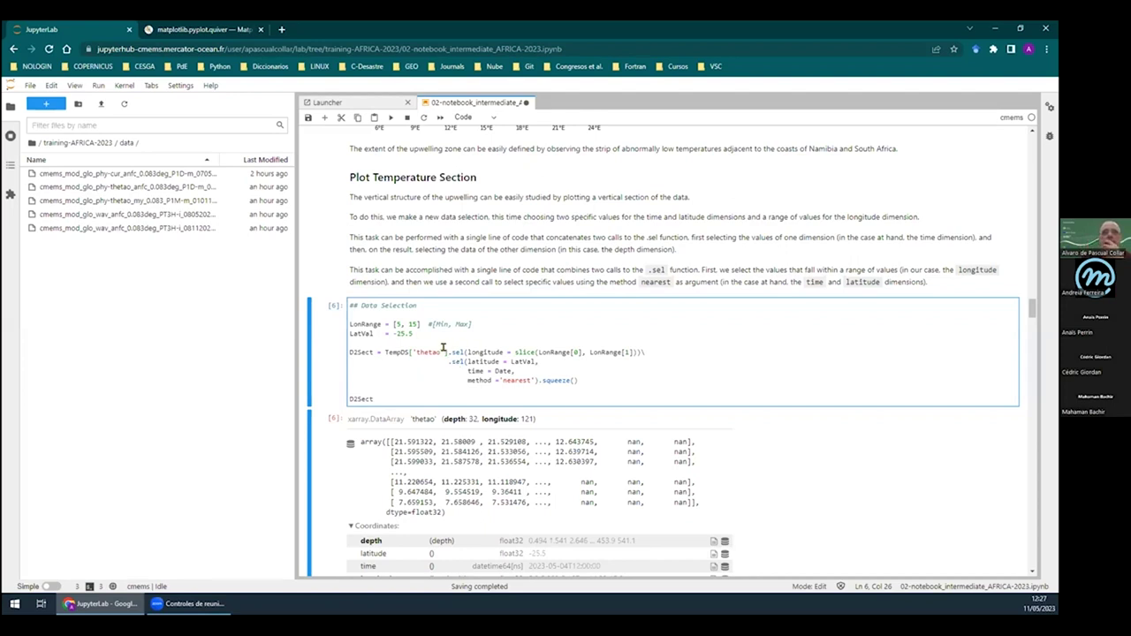
click(386, 349)
drag(386, 350, 444, 348)
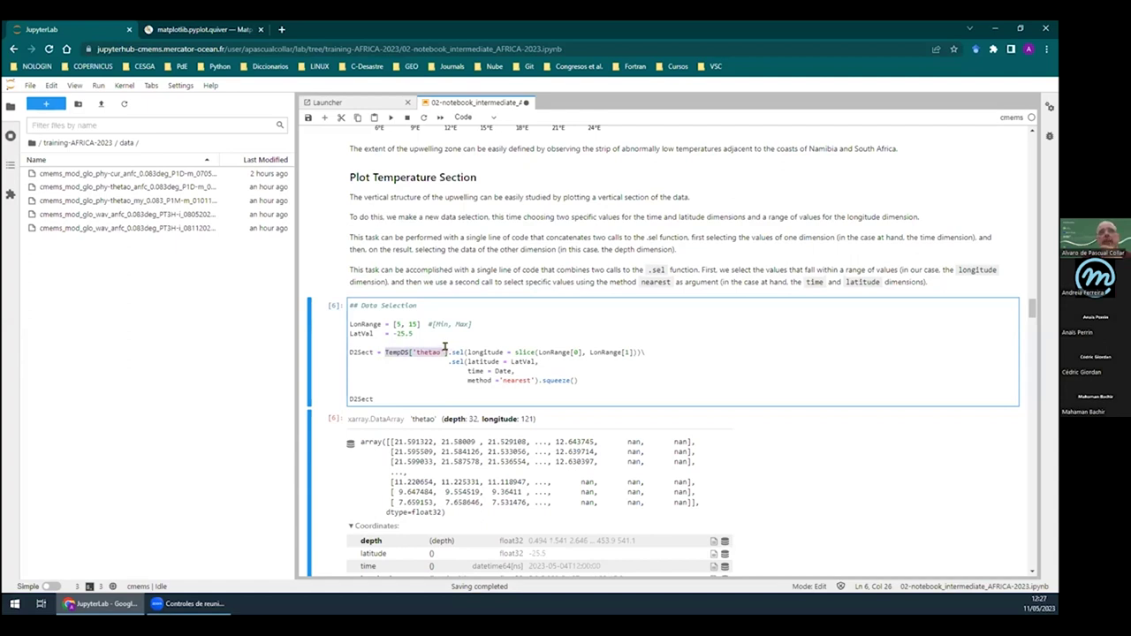
double_click(426, 350)
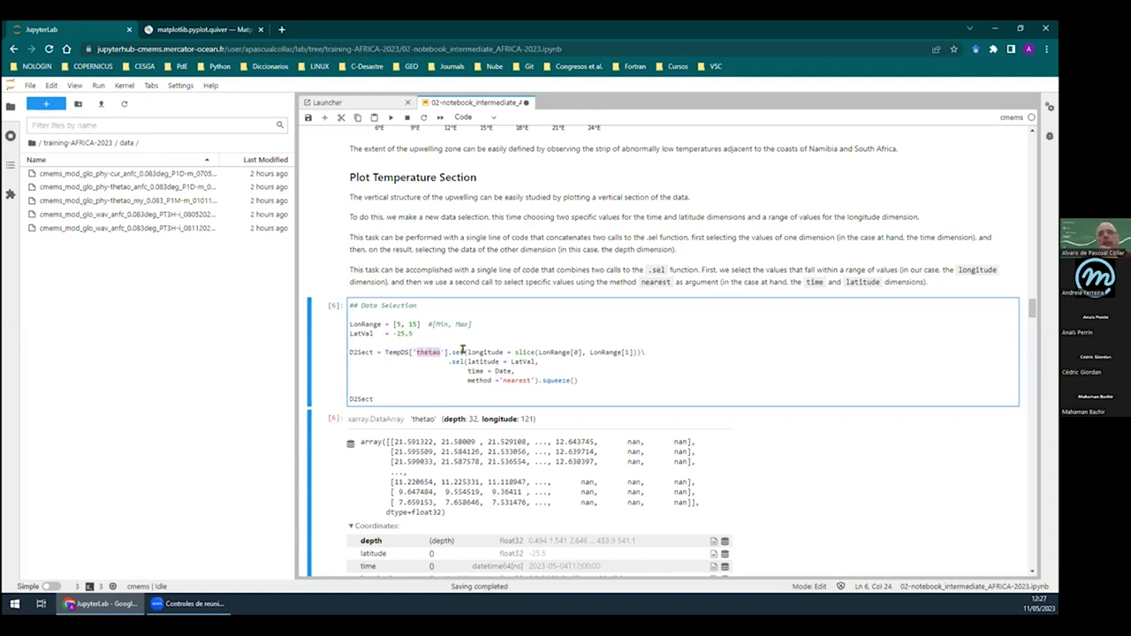
Highlight the longitude slice argument, its LonRange[0] and LonRange[1] bounds, and the LonRange definition with its [5, 15] values
drag(465, 350, 635, 347)
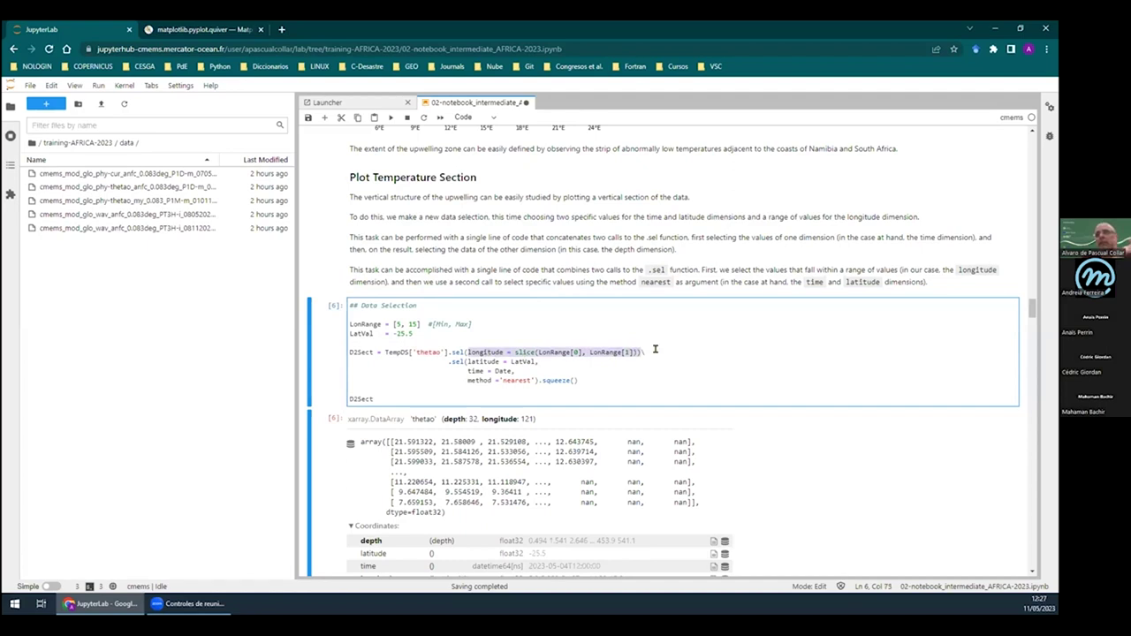
key(End)
drag(514, 351, 533, 350)
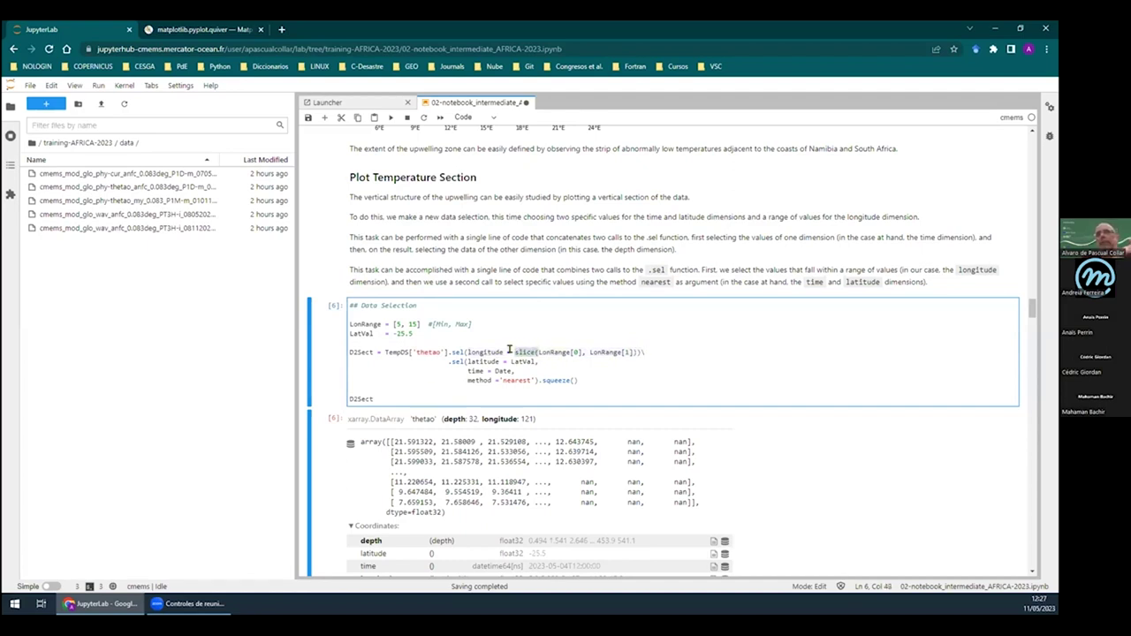
double_click(555, 352)
double_click(609, 351)
double_click(371, 323)
drag(393, 323, 421, 323)
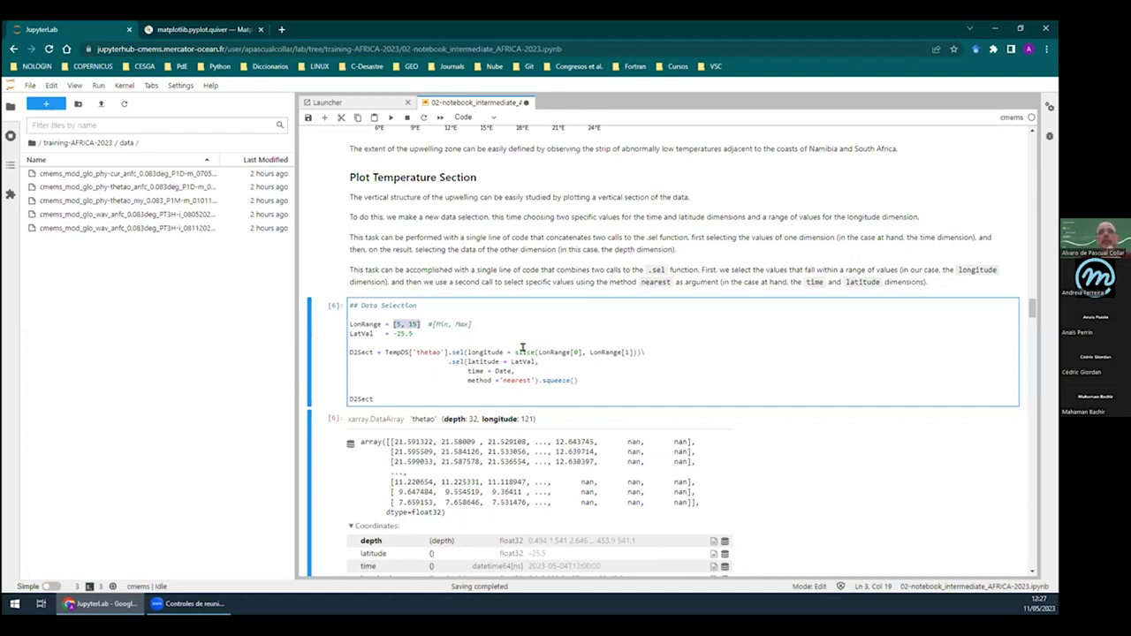
Duplicate the multi-line D2Sect statement above the original in the temperature section's Data Selection cell
click(448, 361)
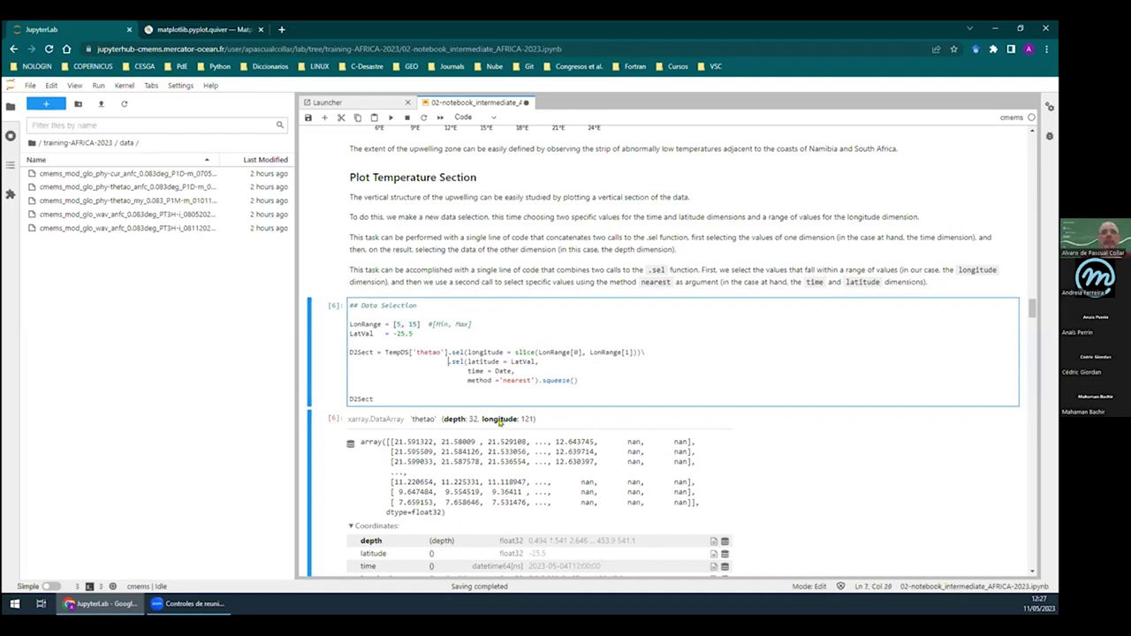
drag(582, 380, 337, 346)
key(ctrl+c)
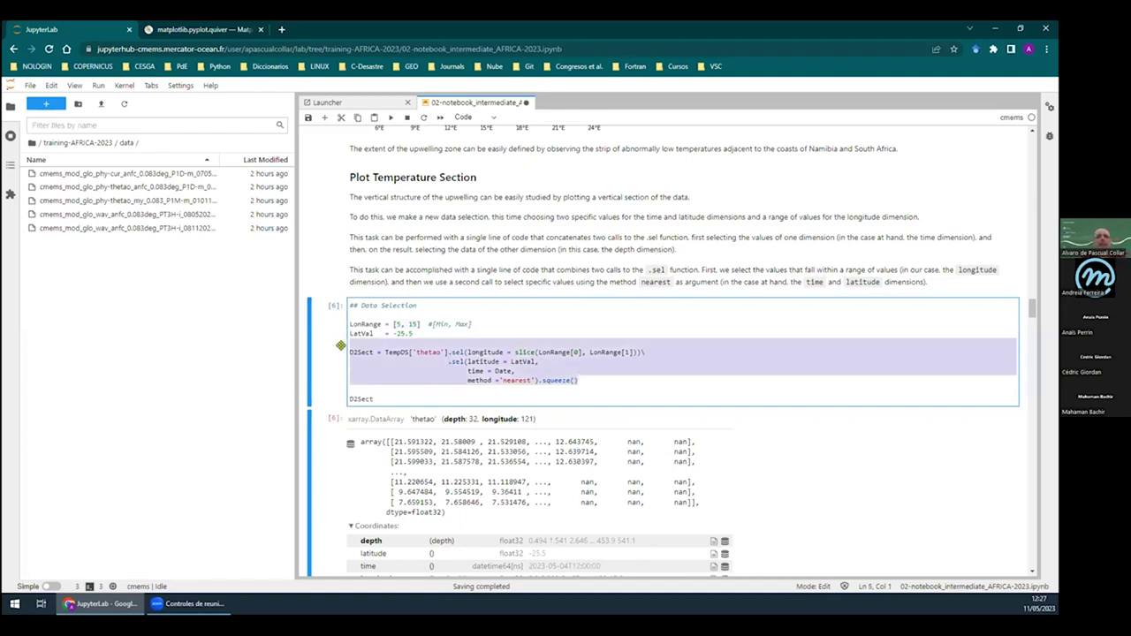
click(386, 337)
key(Return)
key(Return)
key(Return)
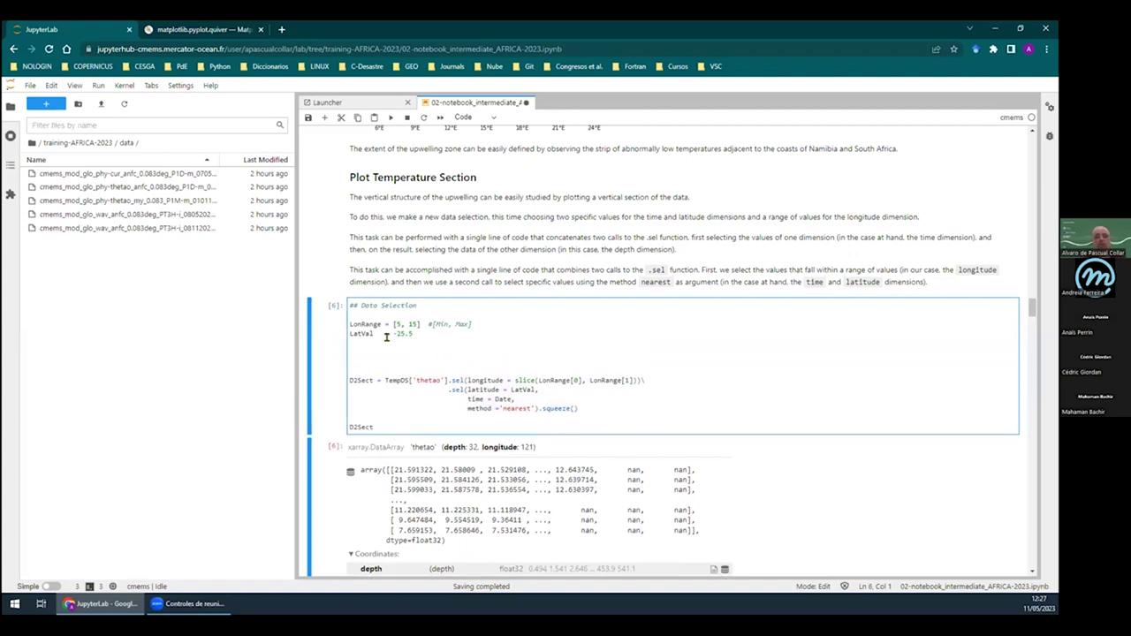
key(ctrl+v)
Join the .sel(latitude = LatVal) call to the first line of the copied D2Sect statement, removing the backslash and indentation
drag(449, 360, 324, 356)
key(BackSpace)
key(BackSpace)
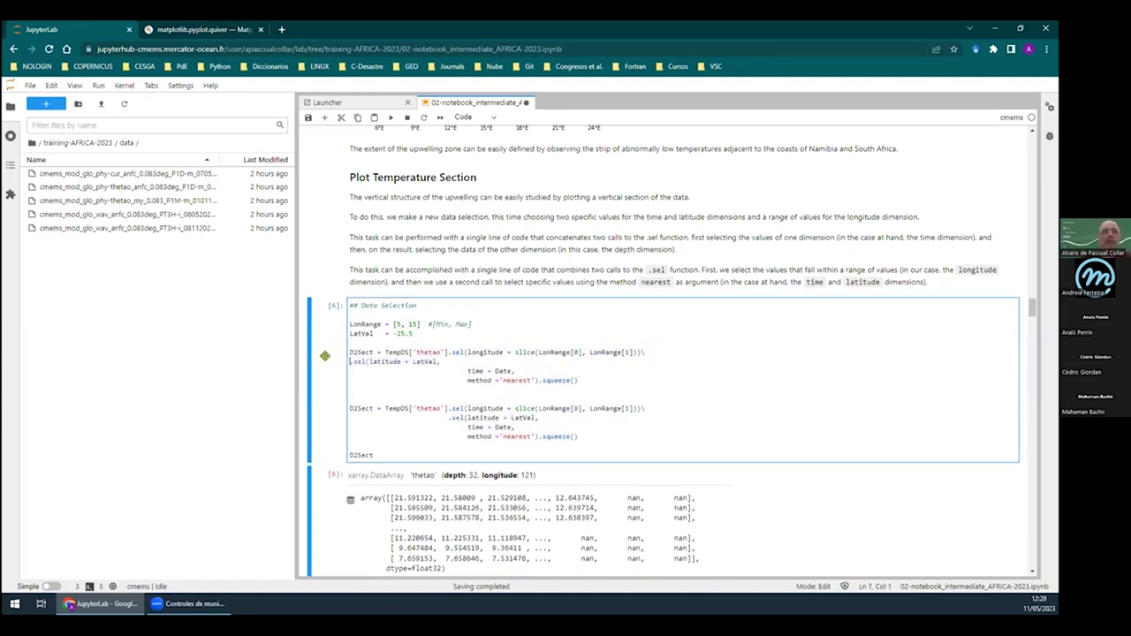
key(BackSpace)
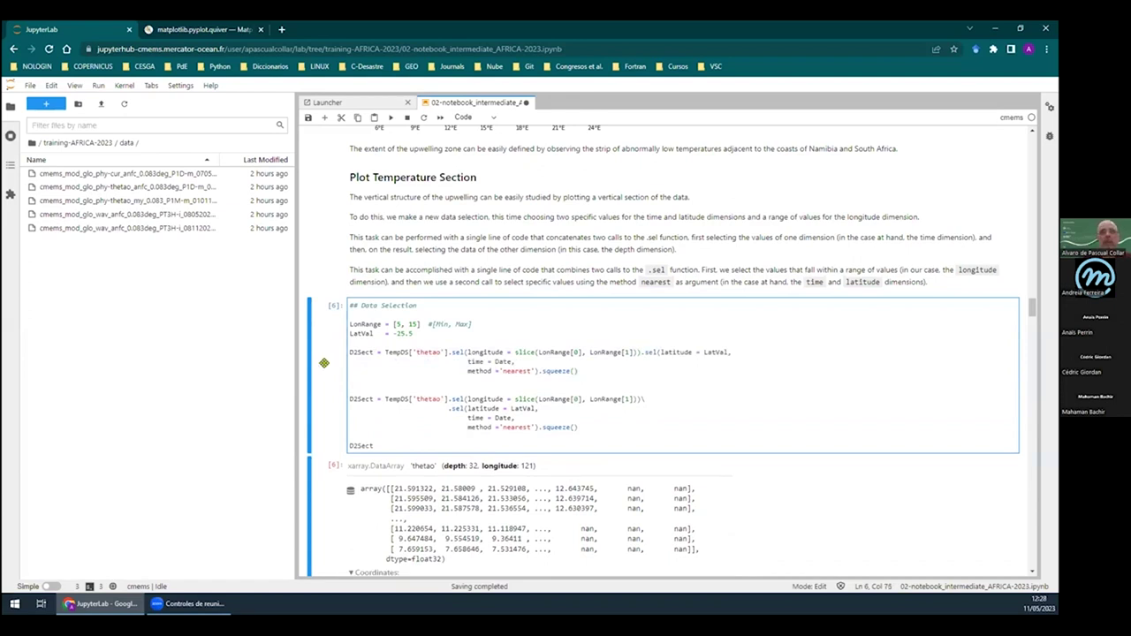
Bring the time = Date and method ='nearest' arguments onto the copied statement's first line so it is a single line of code
click(465, 363)
key(BackSpace)
key(BackSpace)
key(BackSpace)
key(BackSpace)
key(BackSpace)
key(BackSpace)
key(BackSpace)
key(BackSpace)
key(BackSpace)
key(BackSpace)
key(BackSpace)
key(BackSpace)
key(BackSpace)
key(BackSpace)
key(BackSpace)
key(BackSpace)
key(BackSpace)
key(BackSpace)
key(BackSpace)
key(BackSpace)
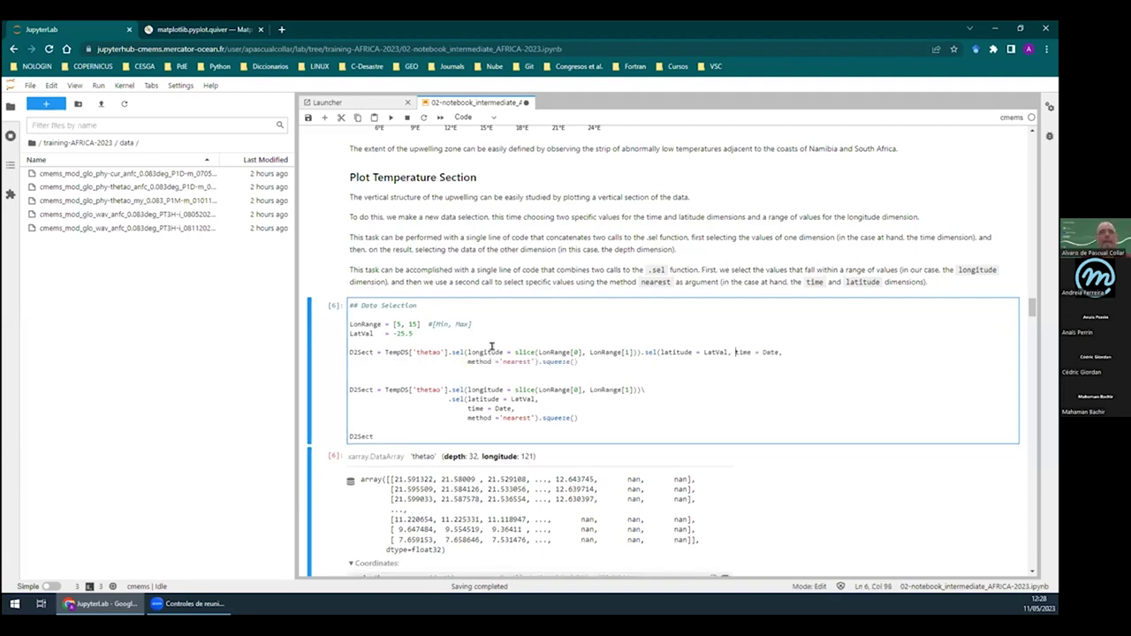
click(466, 362)
key(BackSpace)
key(BackSpace)
key(BackSpace)
key(BackSpace)
key(BackSpace)
key(BackSpace)
key(BackSpace)
key(BackSpace)
key(BackSpace)
key(BackSpace)
key(BackSpace)
key(BackSpace)
key(BackSpace)
key(BackSpace)
key(BackSpace)
key(BackSpace)
key(BackSpace)
key(BackSpace)
key(BackSpace)
key(BackSpace)
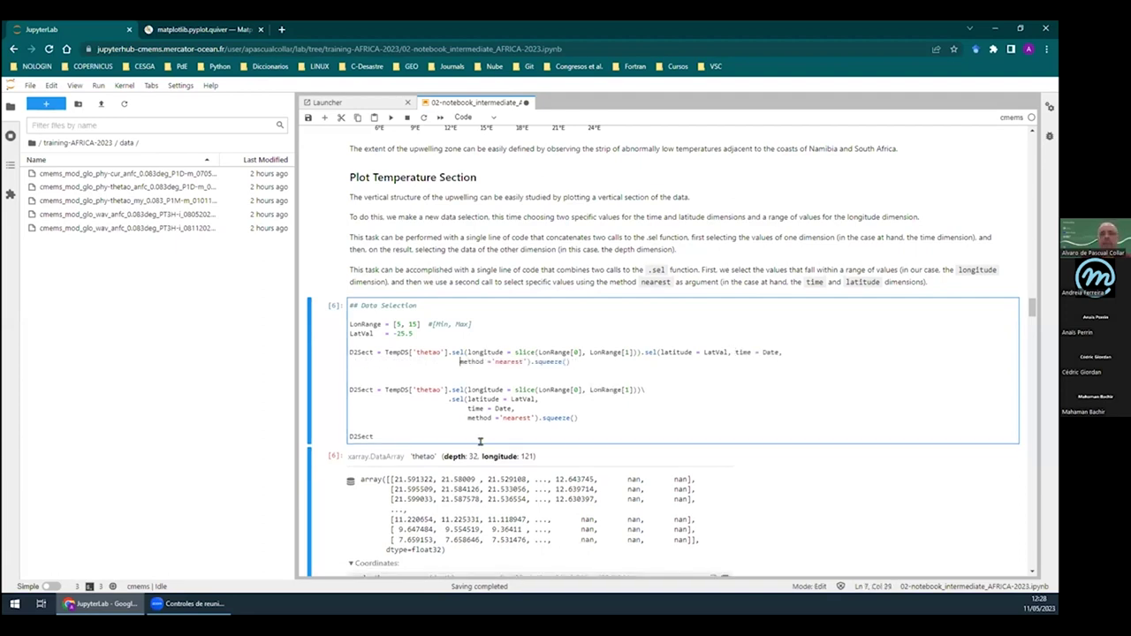
key(BackSpace)
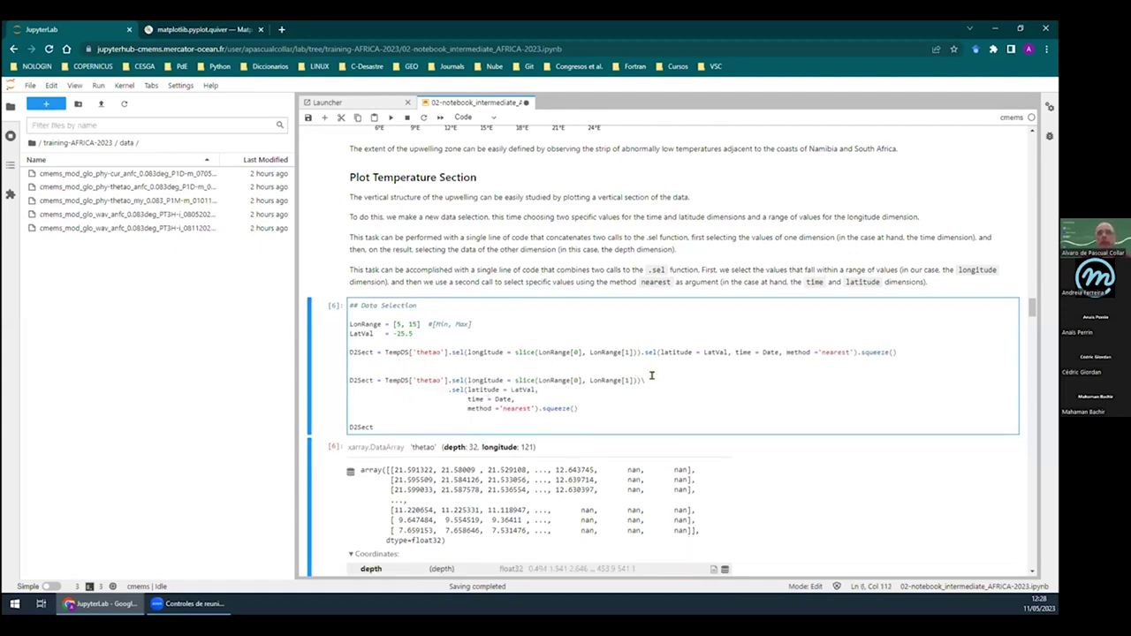
Remove the spaces around the equals signs of the latitude, time and method arguments in the single-line D2Sect statement
click(696, 352)
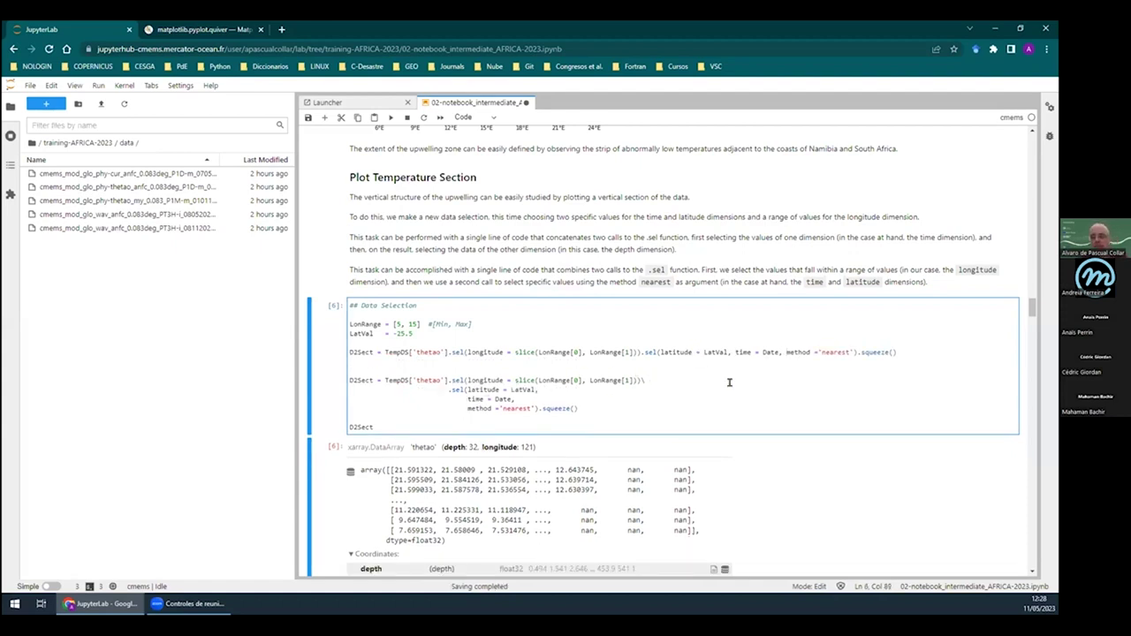
key(BackSpace)
key(Delete)
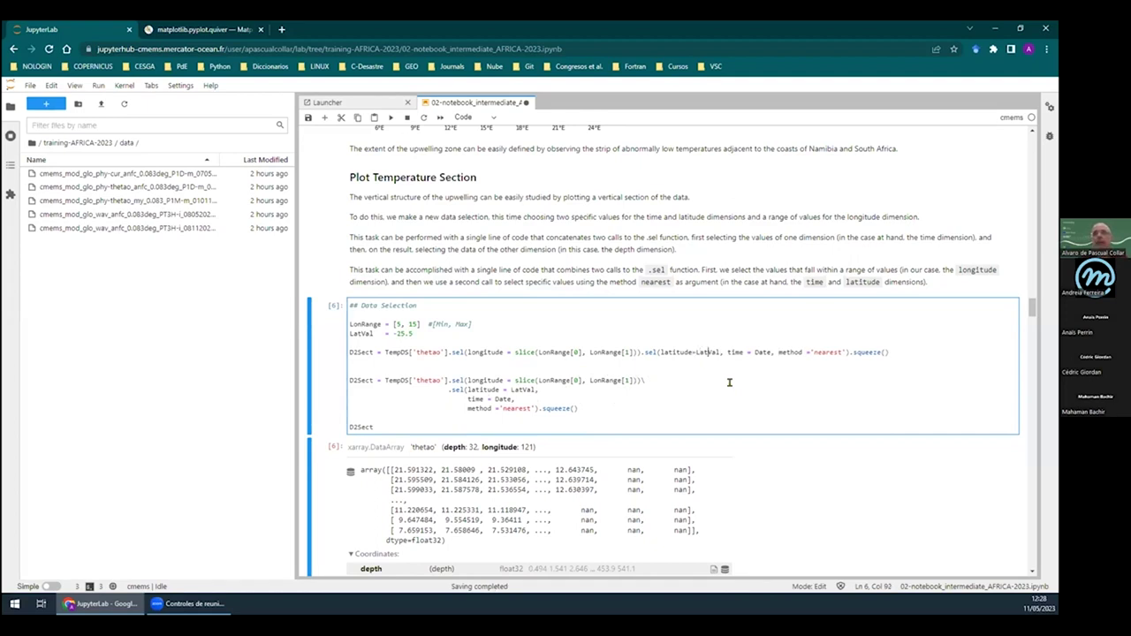
key(Right)
key(Right)
key(Right)
key(BackSpace)
key(Right)
key(Delete)
key(Right)
key(Right)
key(Right)
key(Right)
key(Right)
key(Right)
key(Right)
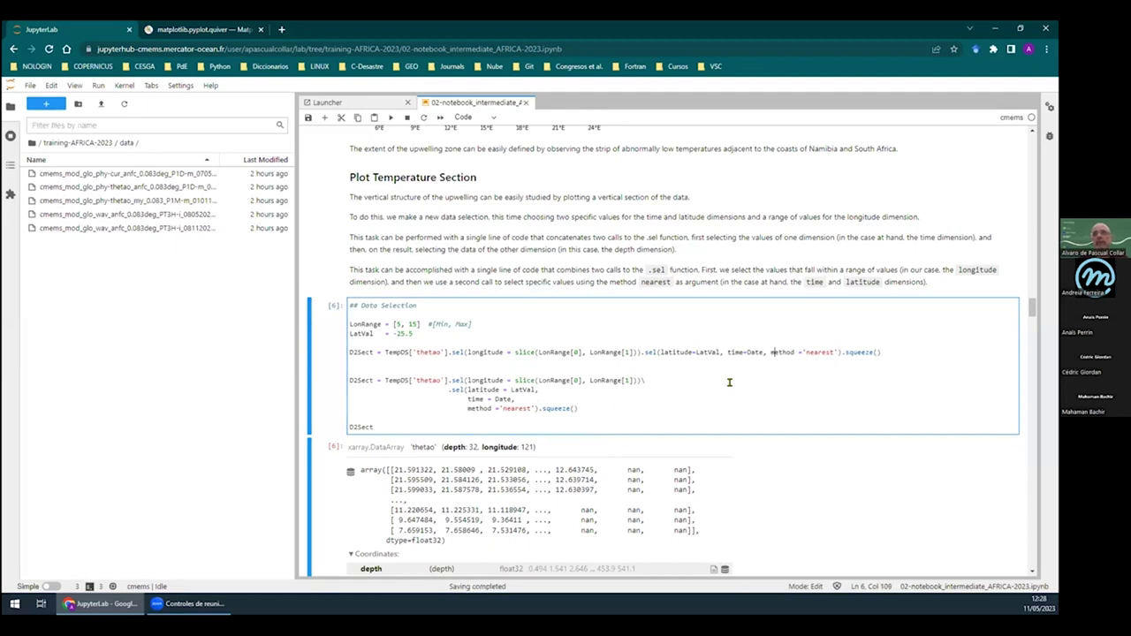
key(BackSpace)
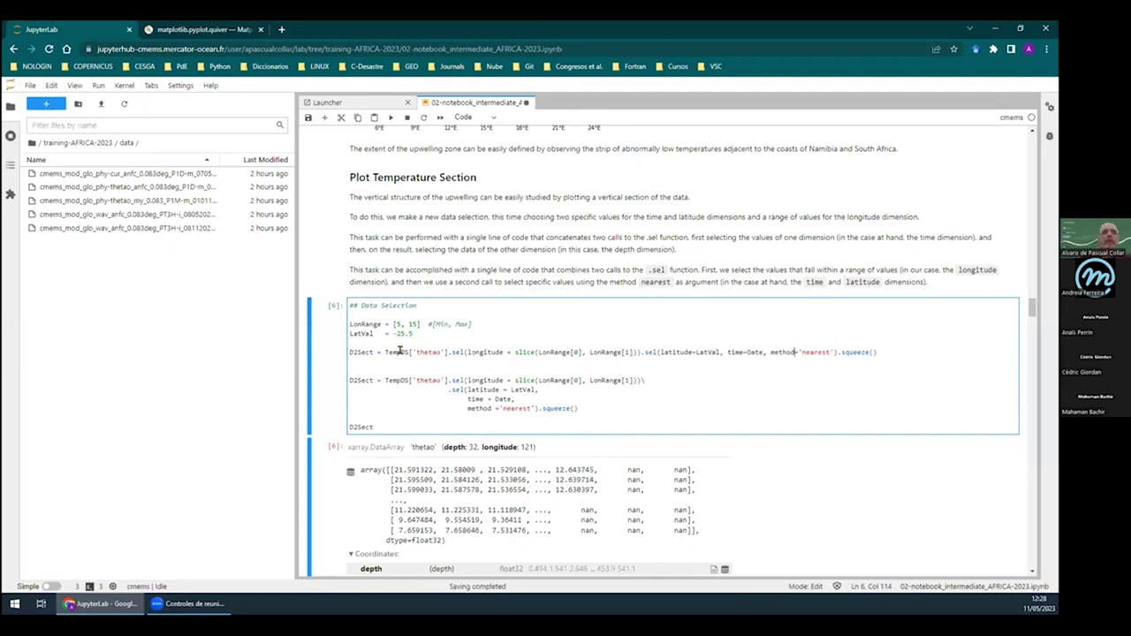
Highlight the single-line D2Sect statement and the multi-line version with its trailing backslash to compare them
drag(346, 352, 899, 346)
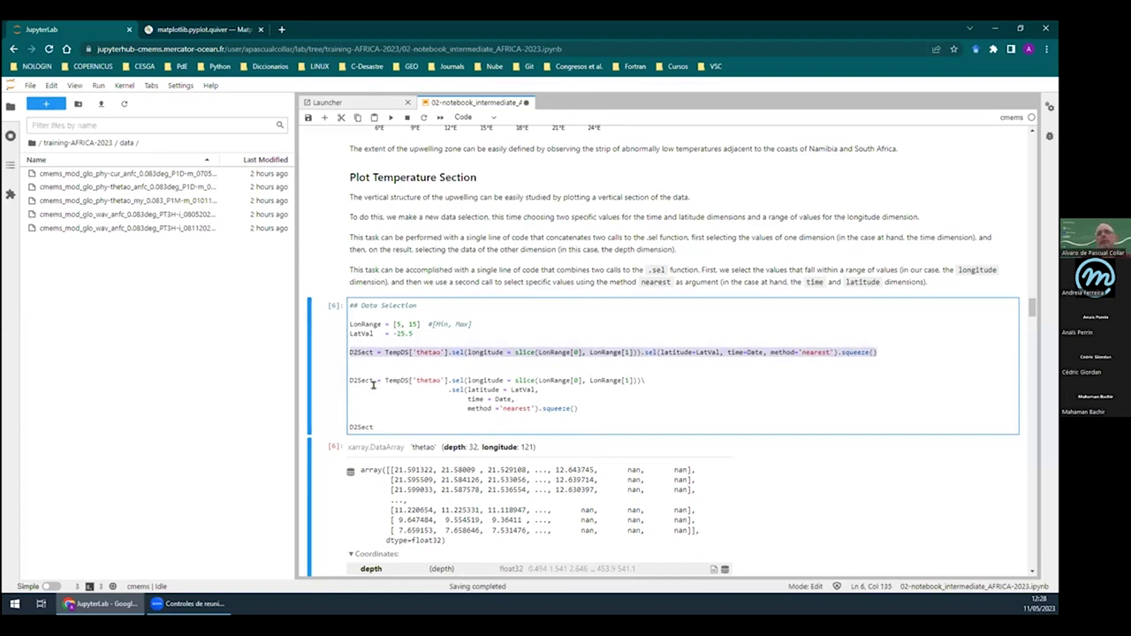
drag(351, 380, 578, 409)
click(647, 379)
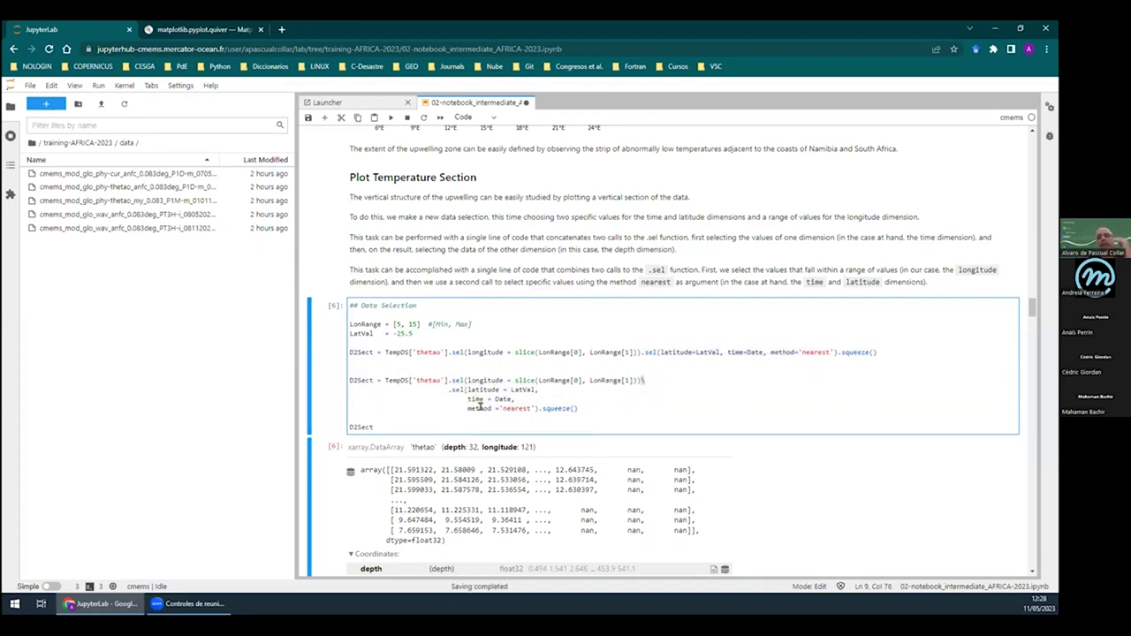
Remove the extra blank line between the two D2Sect statements and comment out the single-line version
click(383, 363)
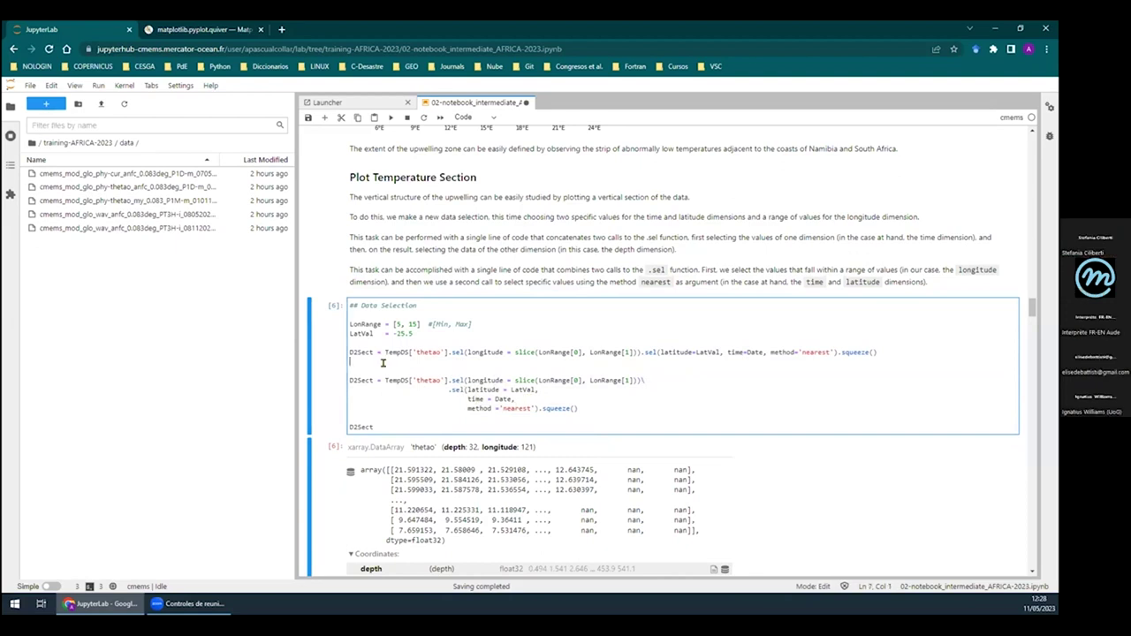
key(BackSpace)
drag(576, 399, 311, 364)
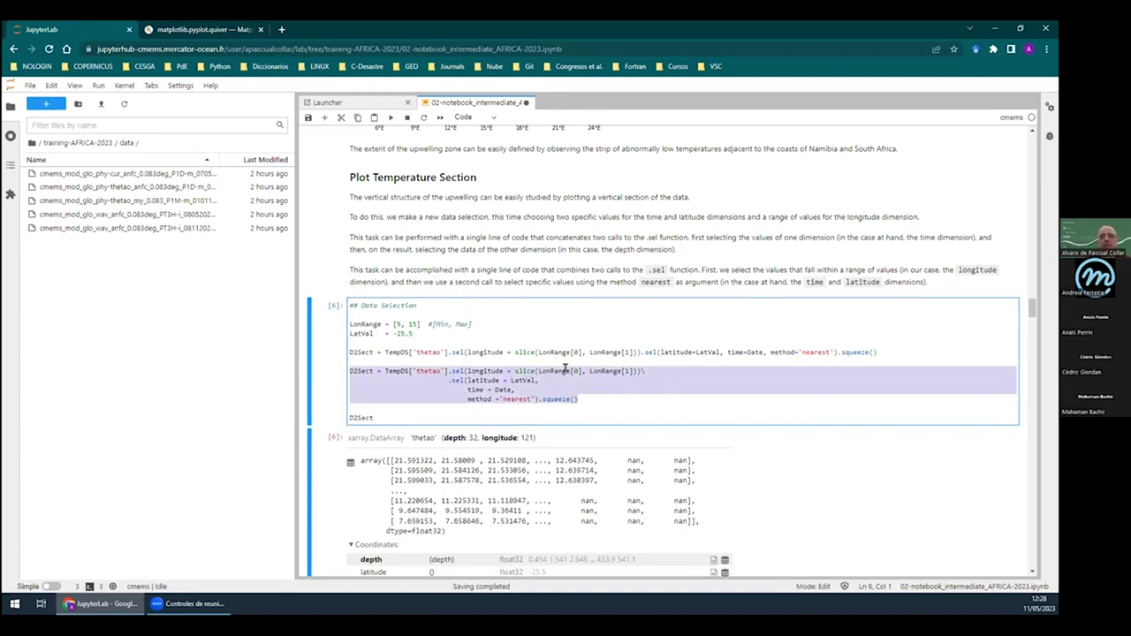
click(451, 352)
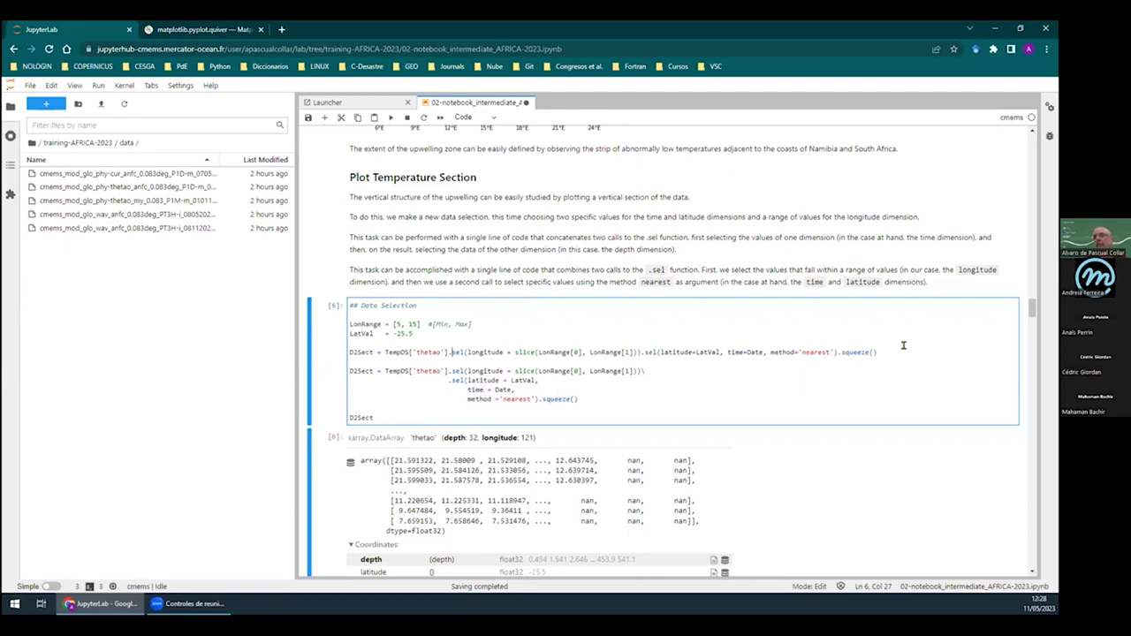
drag(888, 352, 888, 362)
drag(435, 371, 308, 355)
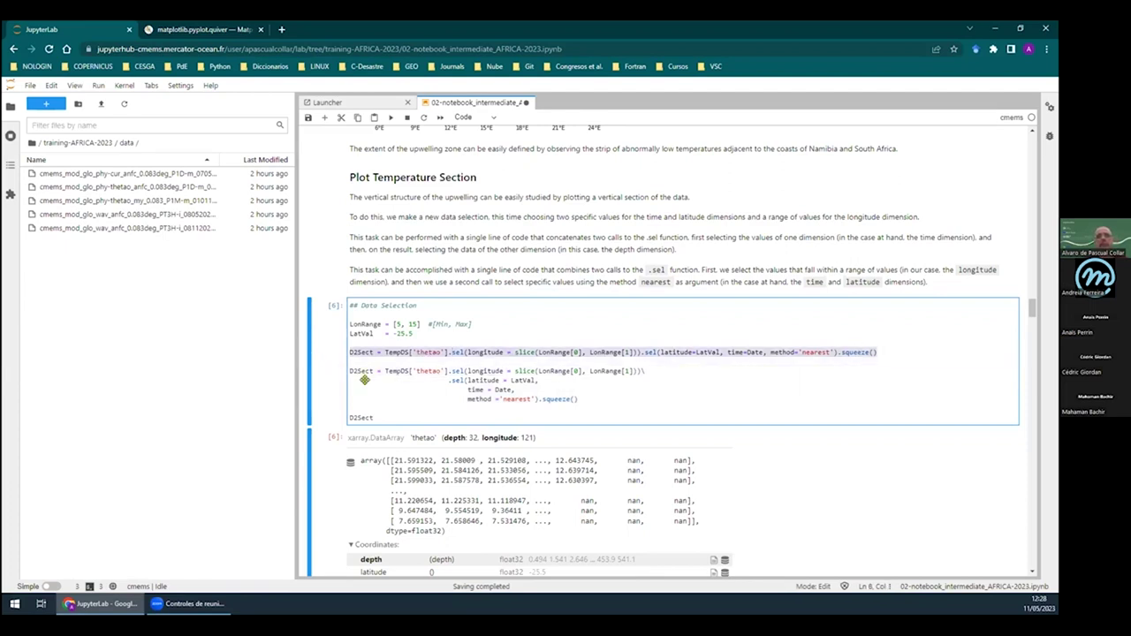
key(ctrl+slash)
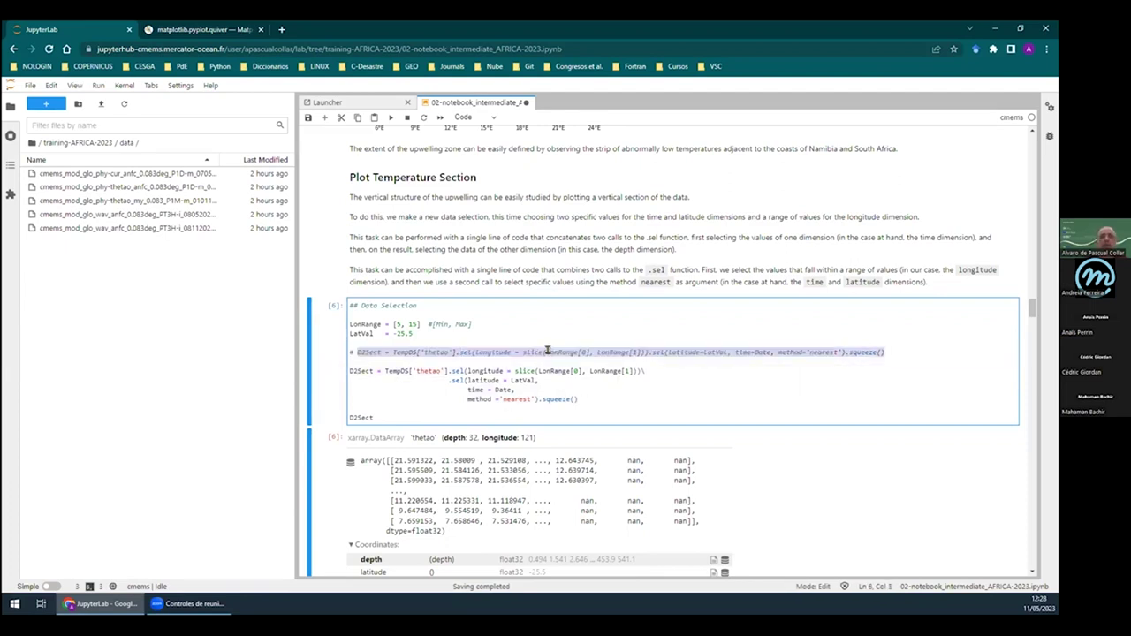
key(Down)
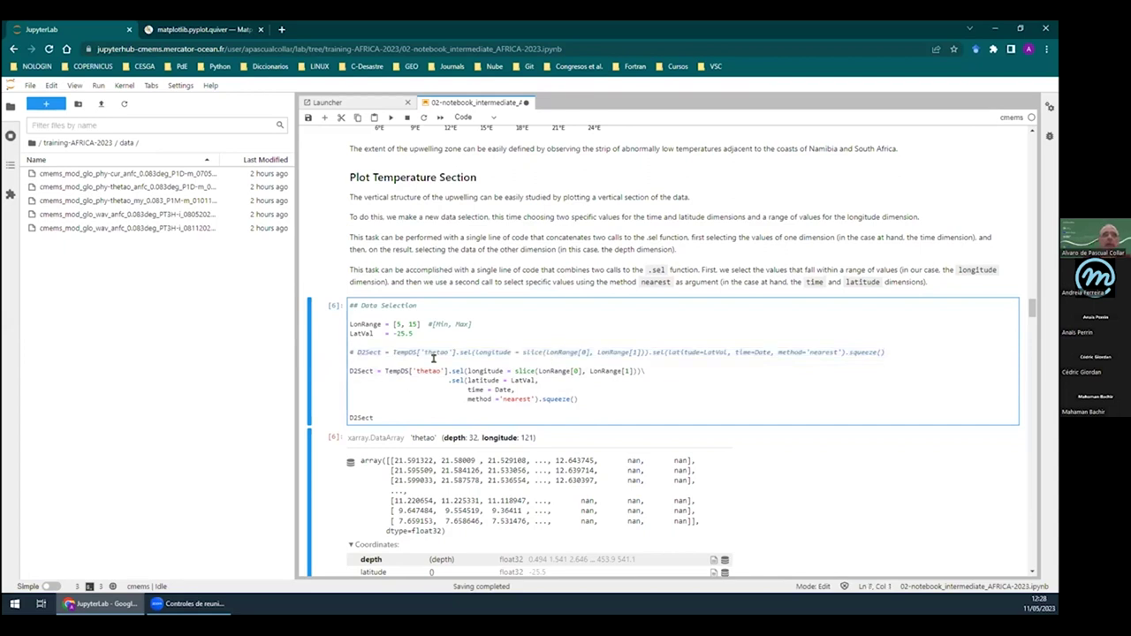
Highlight the D2Sect variable and examine the depth and longitude dimensions in the Data Selection output
scroll(563, 384, down, 3)
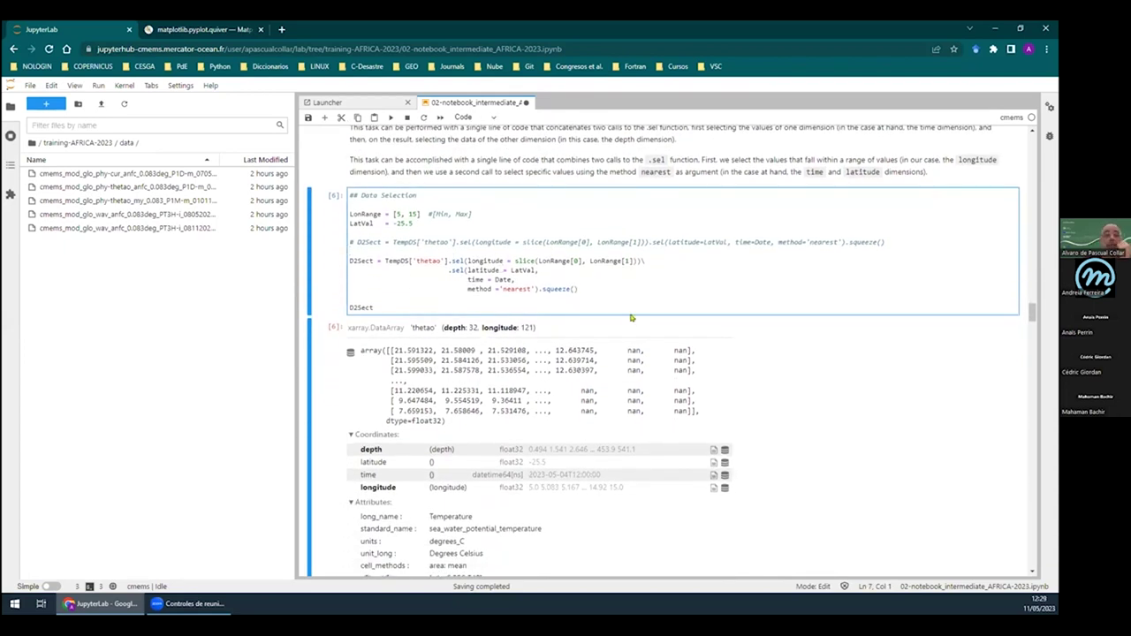
scroll(601, 369, down, 2)
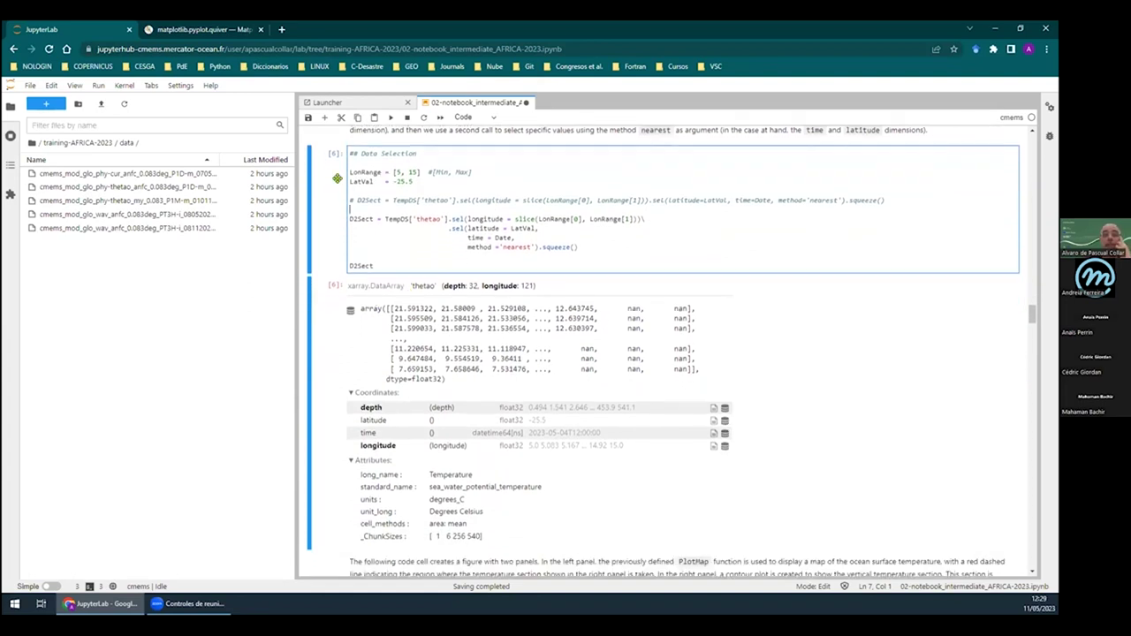
double_click(356, 207)
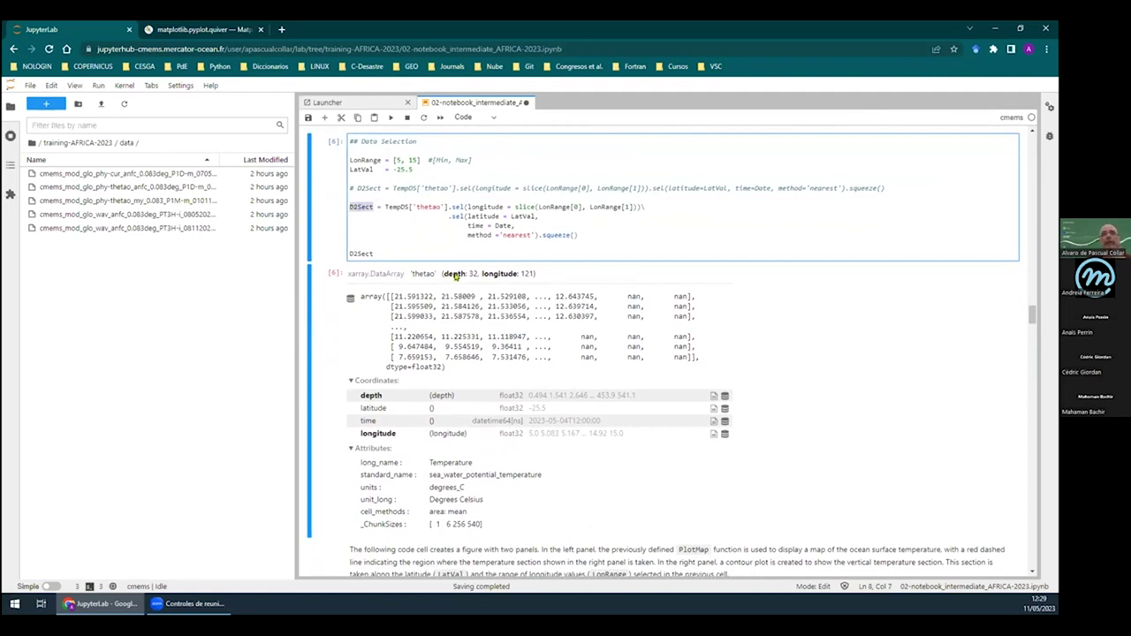
click(454, 275)
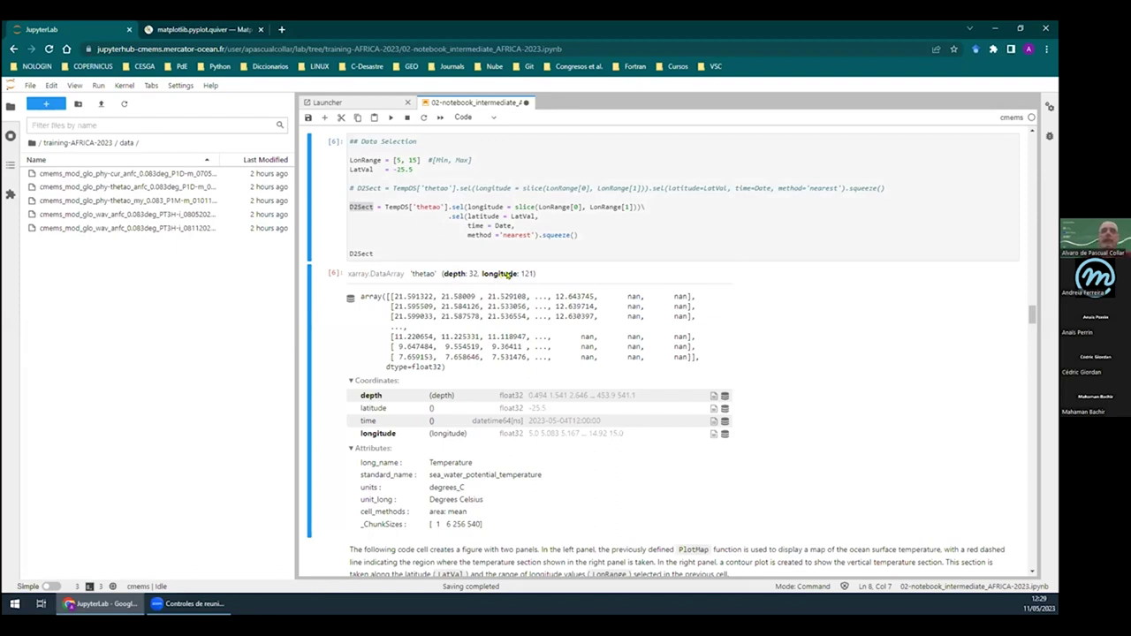
Run the Plot Vertical Section cell to draw the SST map with the section line beside the temperature section
scroll(477, 285, down, 3)
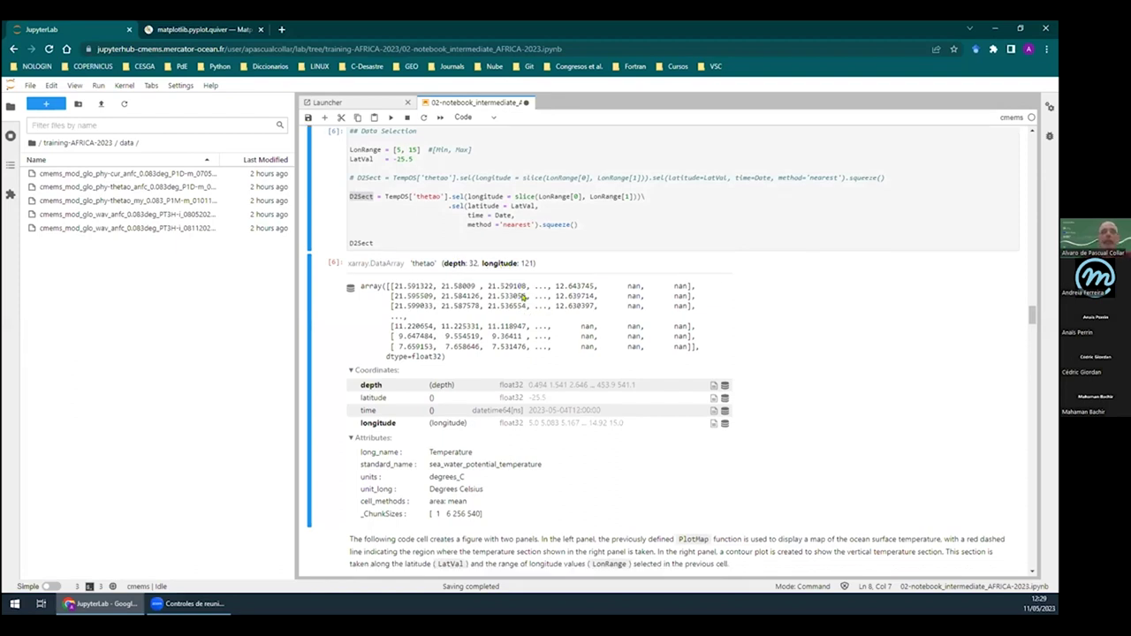
scroll(515, 289, down, 5)
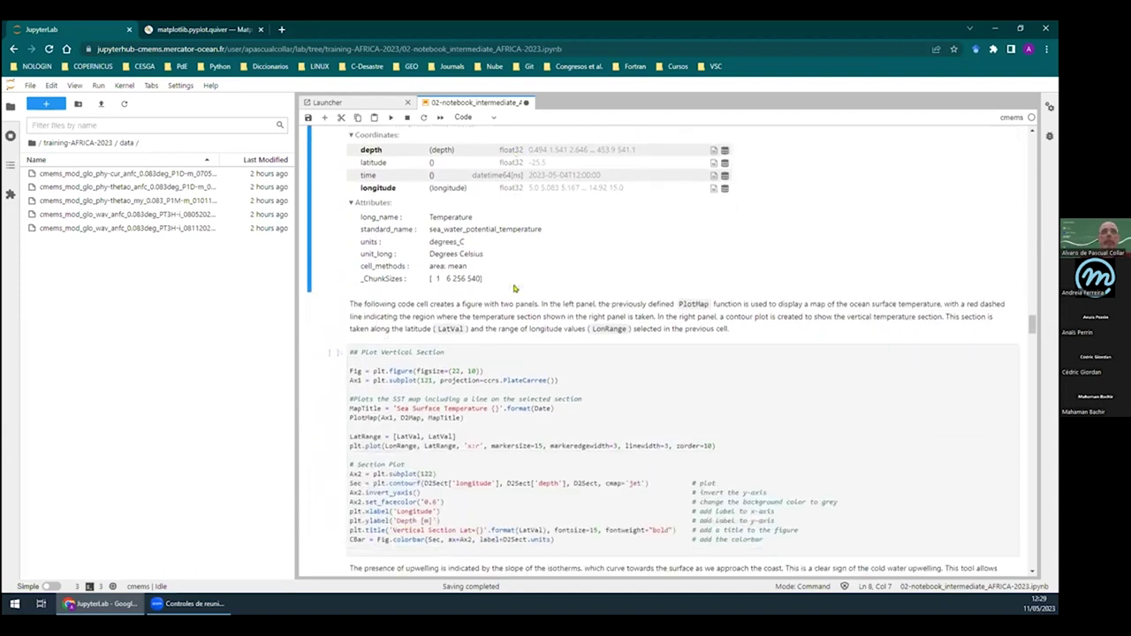
click(776, 340)
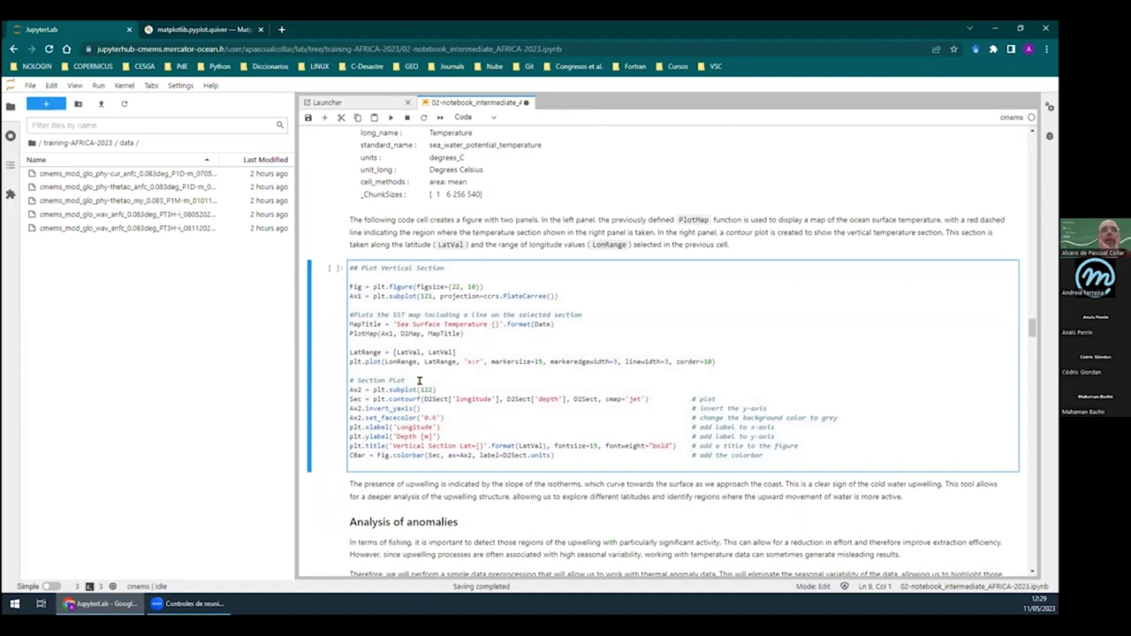
click(704, 320)
click(393, 117)
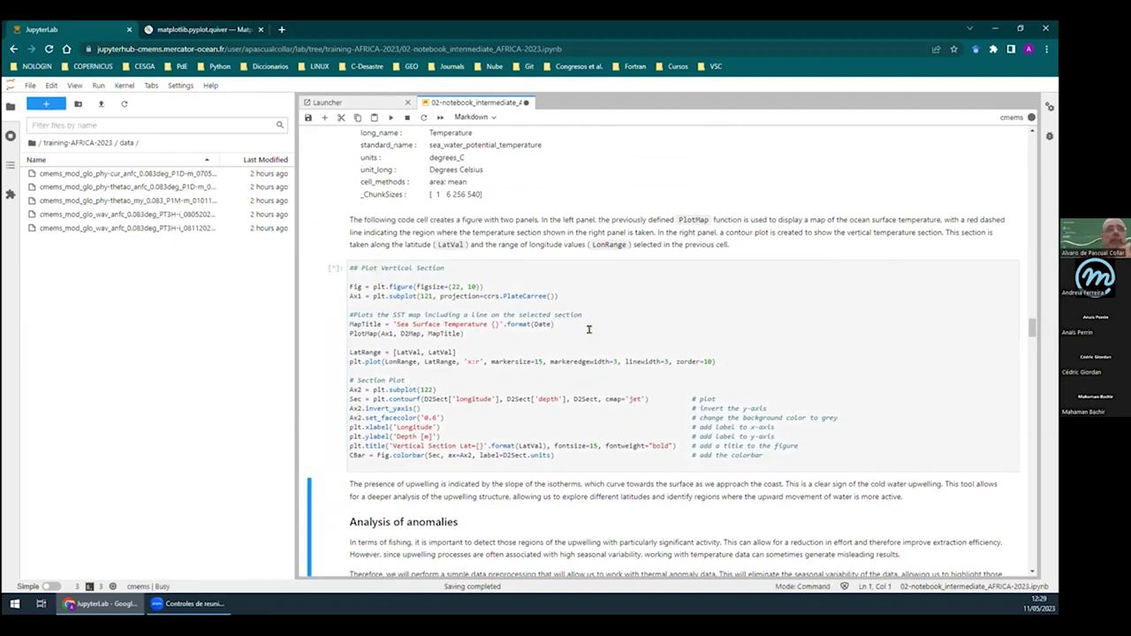
Highlight the figure and Ax1 setup lines and the MapTitle and PlotMap lines, and examine the resulting two-panel figure
drag(527, 293, 325, 283)
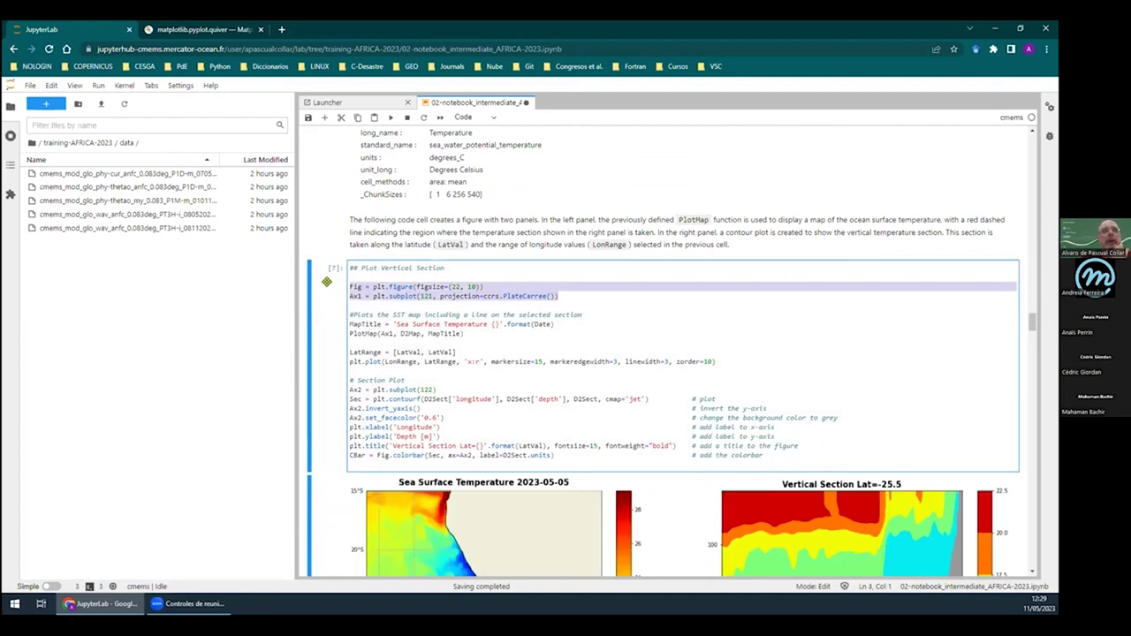
drag(471, 333, 336, 320)
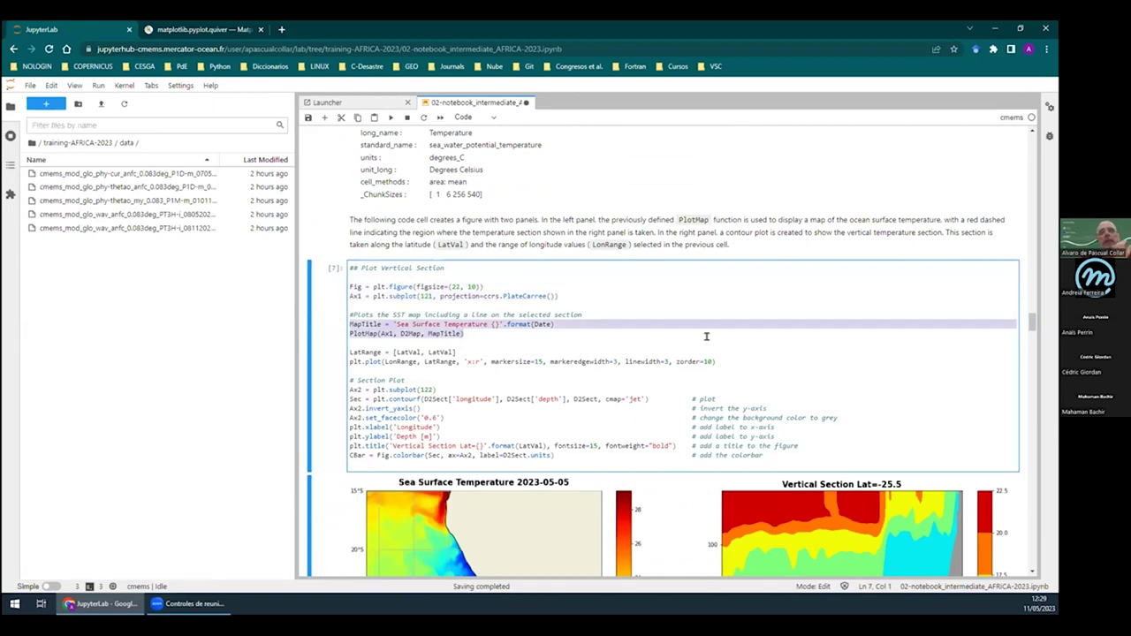
scroll(704, 336, down, 1)
scroll(698, 331, down, 1)
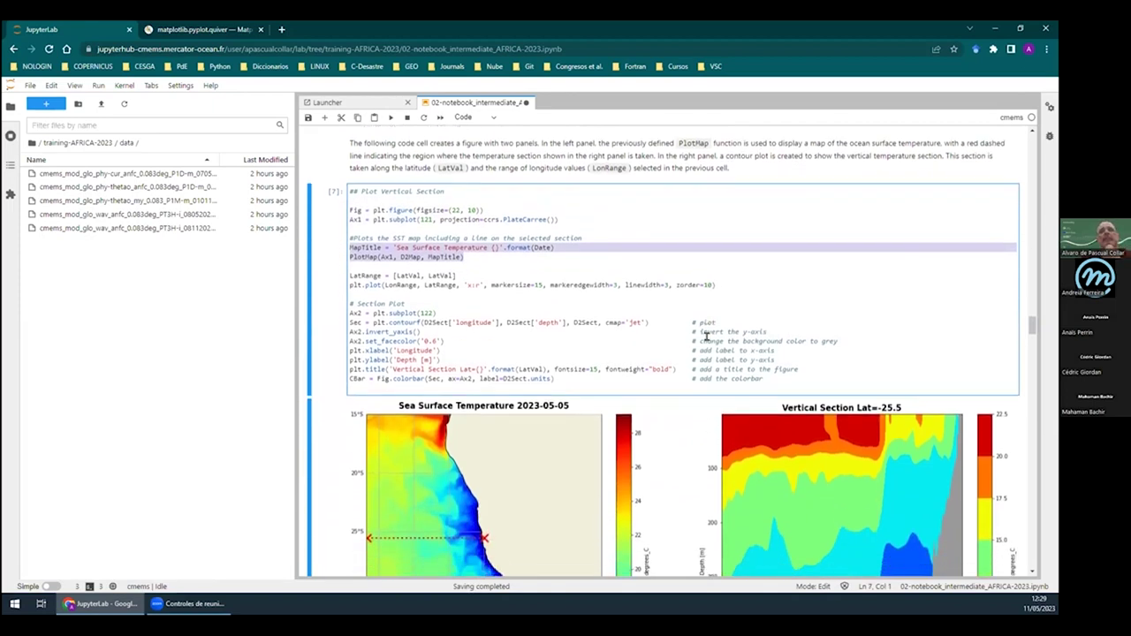
scroll(665, 310, down, 2)
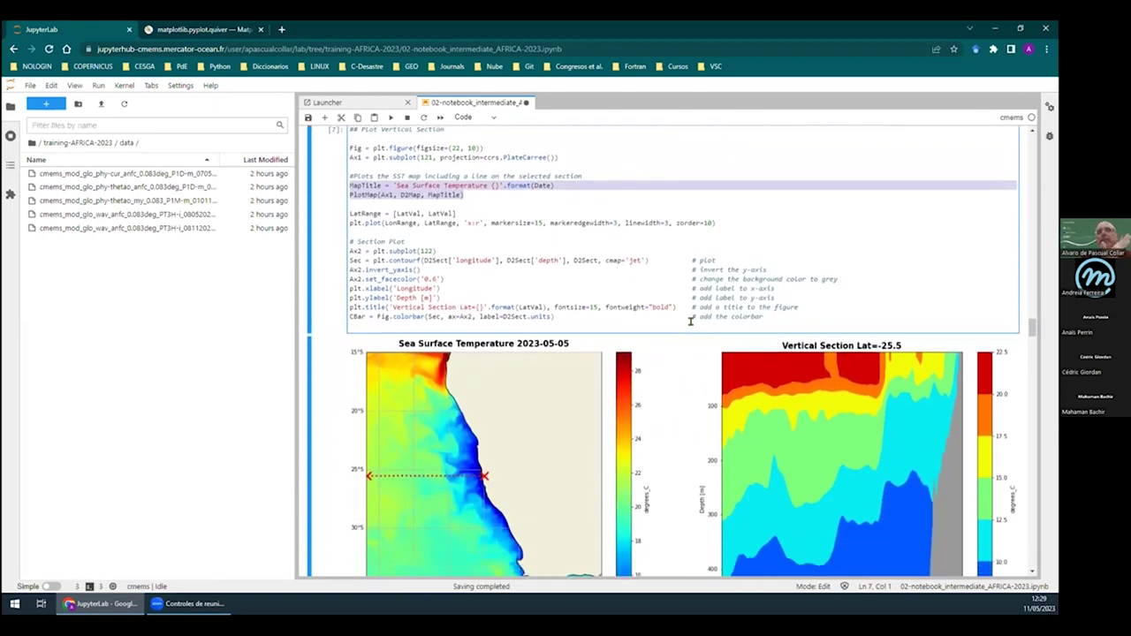
scroll(548, 372, down, 1)
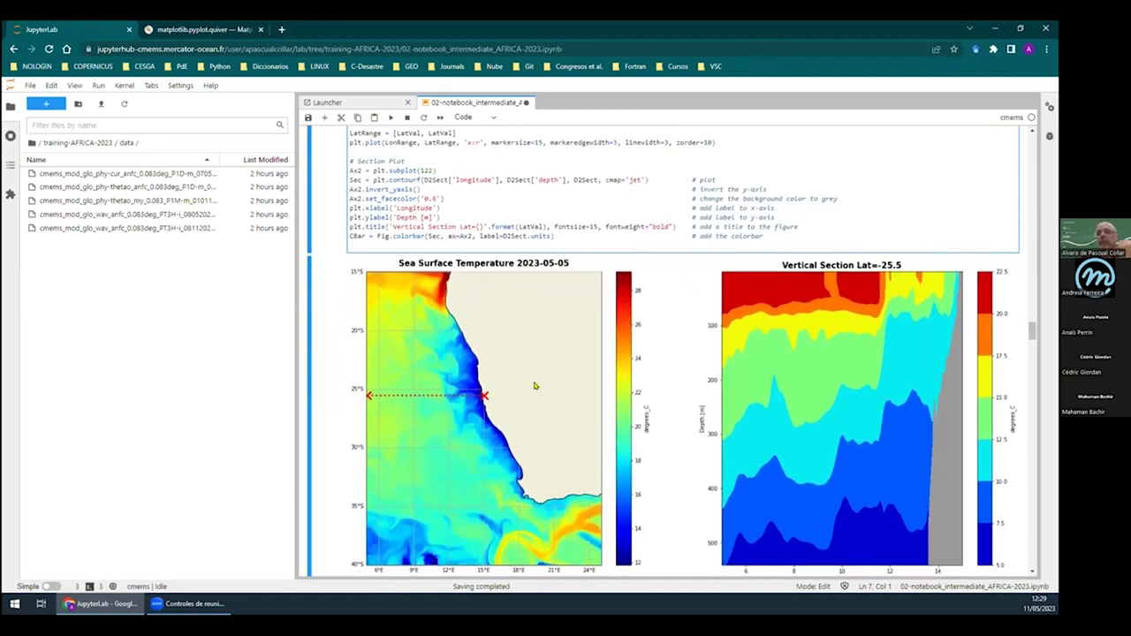
Highlight the PlotMap call in the Plot Vertical Section cell and examine the PlotMap function definition and its SST map
scroll(493, 373, up, 5)
click(360, 227)
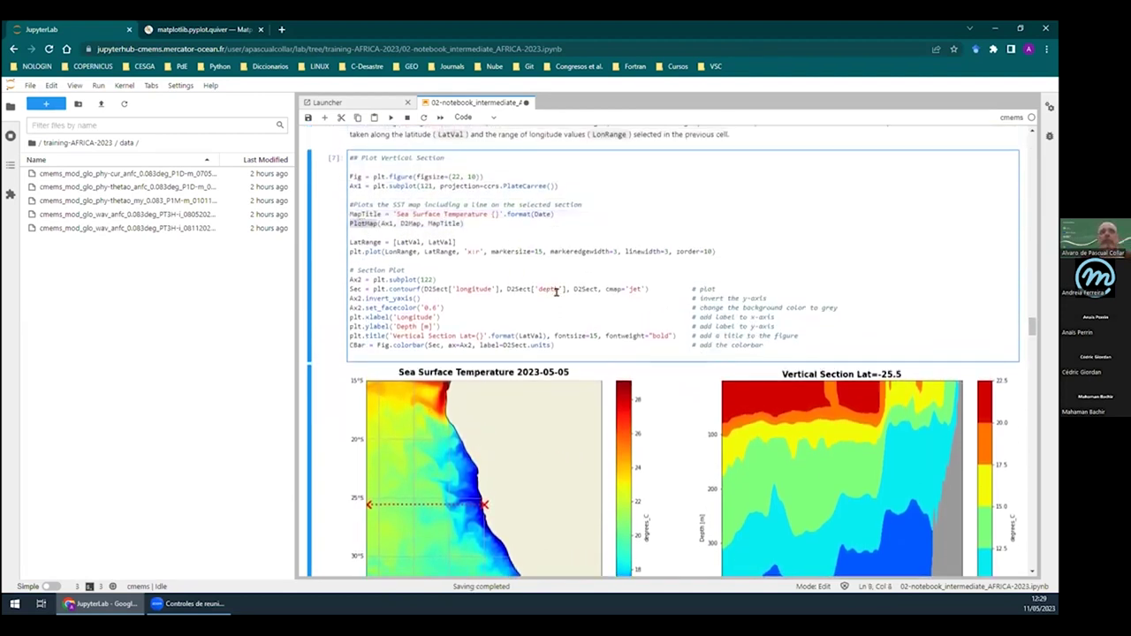
scroll(555, 292, up, 15)
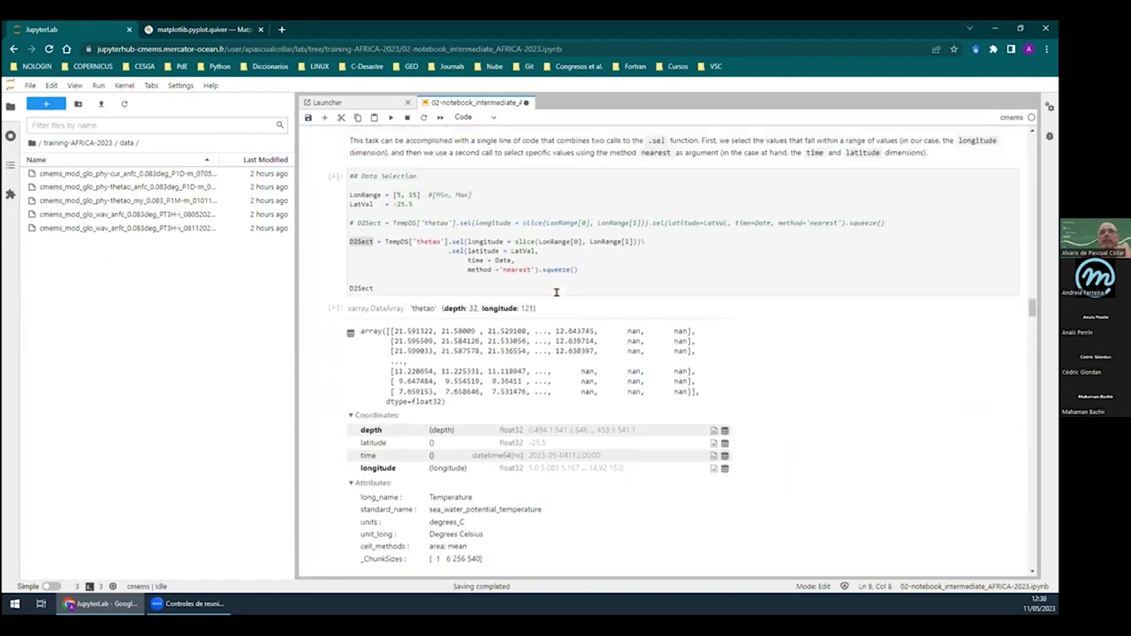
scroll(555, 292, up, 15)
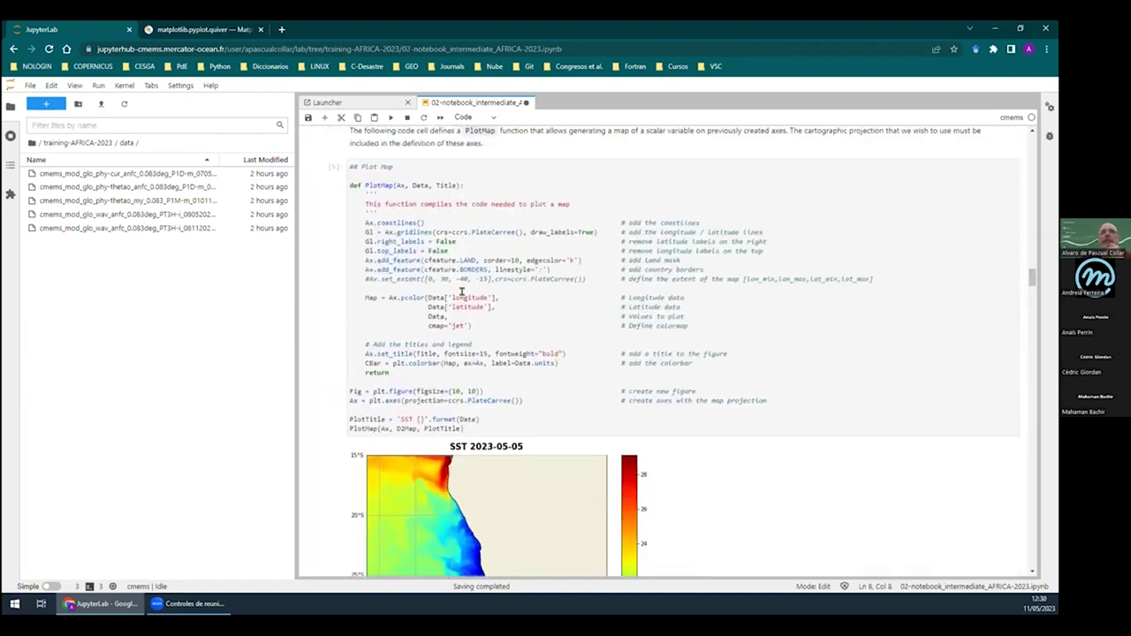
click(372, 259)
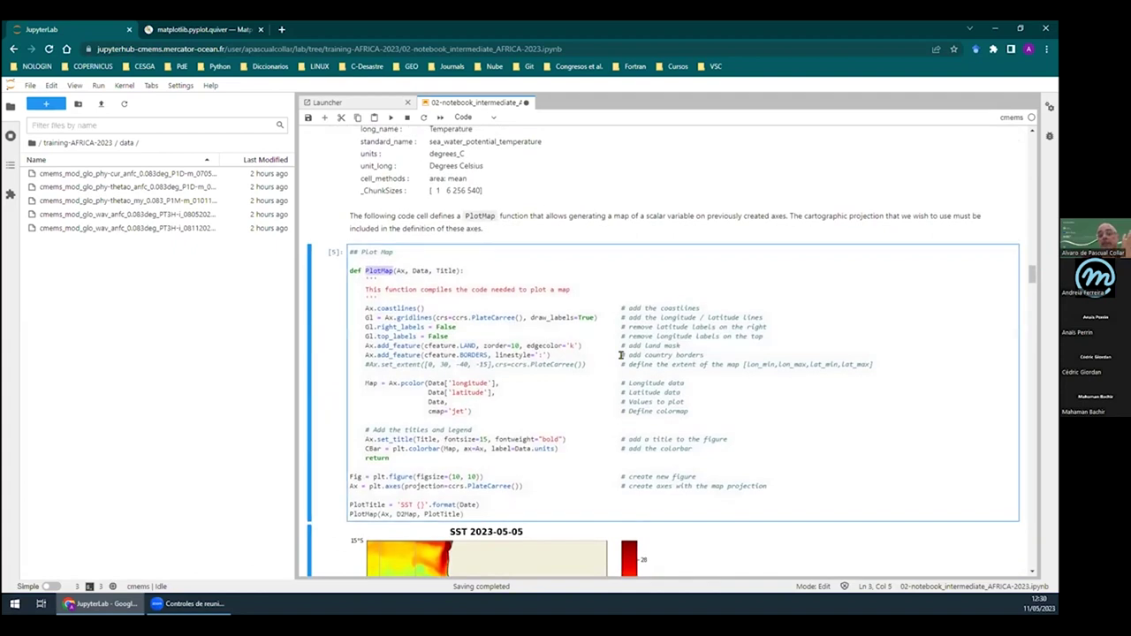
scroll(690, 339, down, 5)
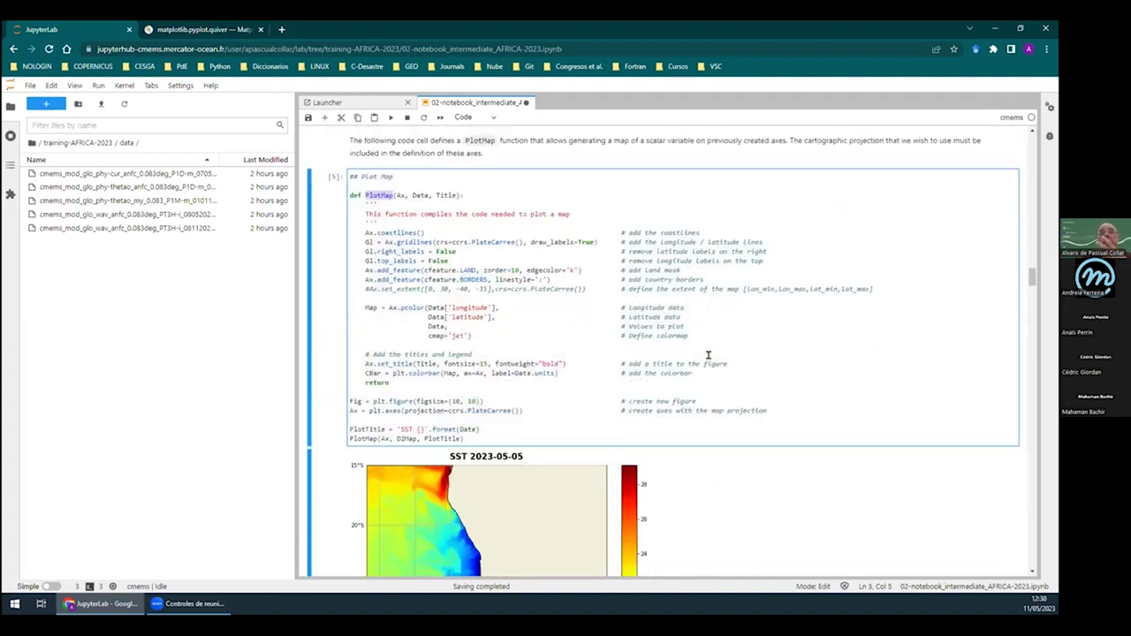
scroll(541, 307, up, 2)
scroll(460, 331, up, 1)
drag(390, 346, 350, 179)
click(625, 364)
scroll(626, 364, down, 5)
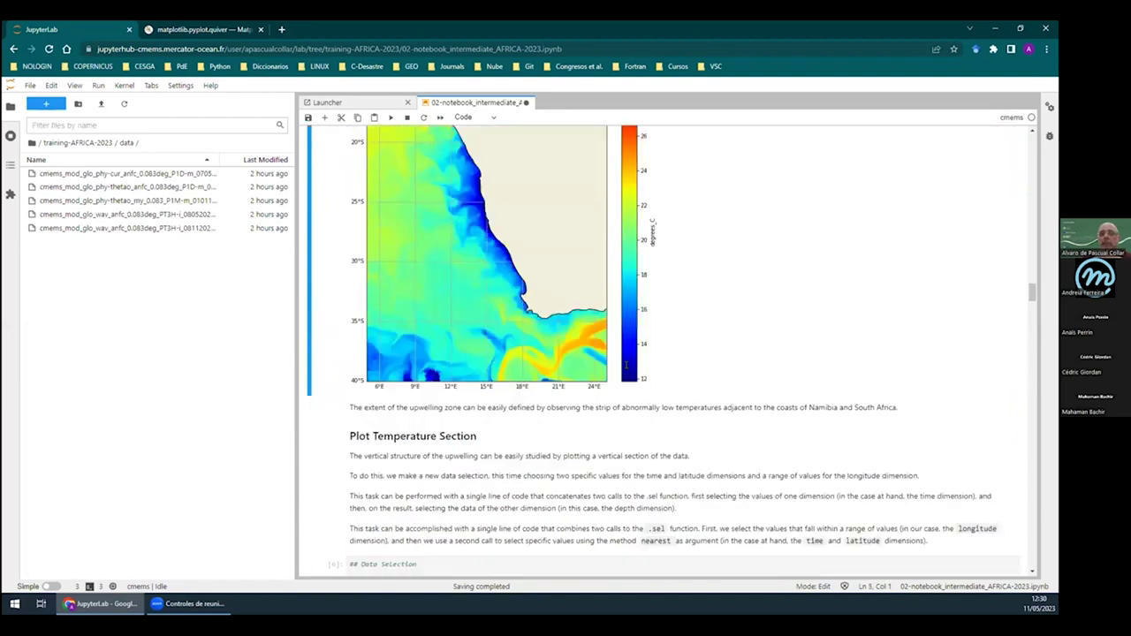
scroll(626, 364, down, 10)
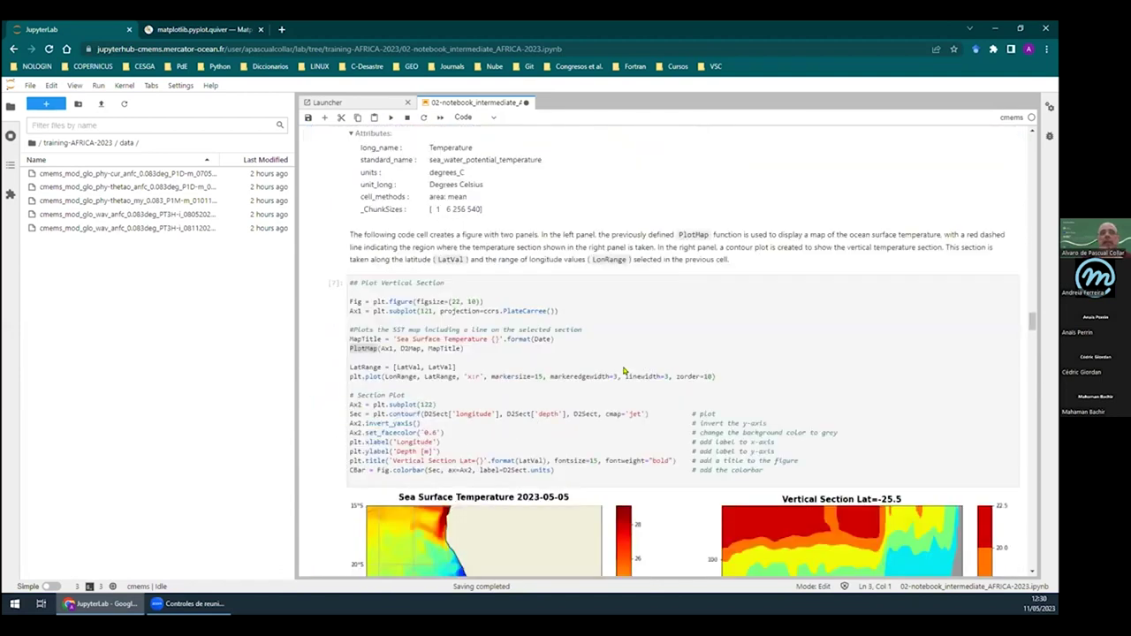
Highlight the PlotMap call and its Ax1, D2Map and MapTitle arguments in the Plot Vertical Section cell
scroll(624, 371, down, 1)
click(376, 279)
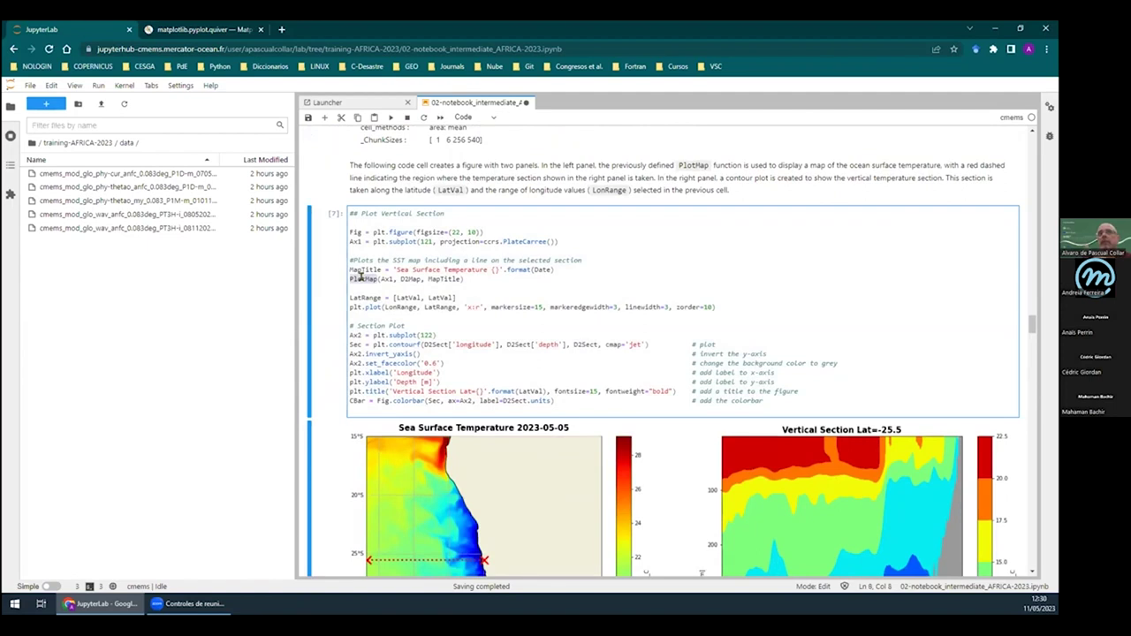
click(390, 278)
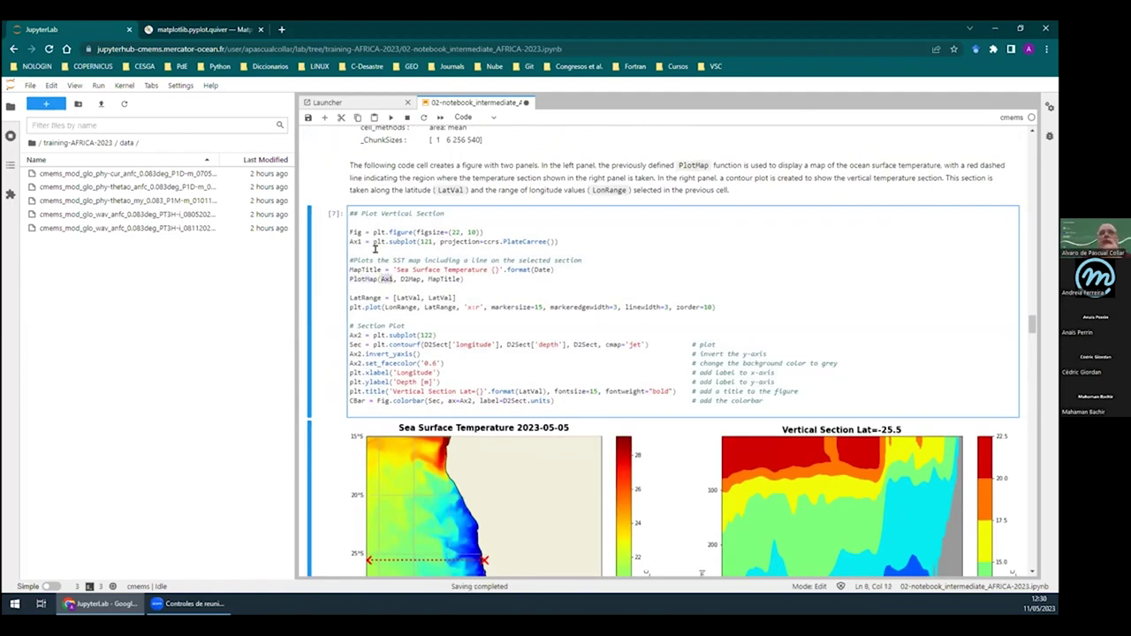
click(408, 278)
click(446, 278)
key(Right)
key(Right)
key(Right)
scroll(592, 326, down, 3)
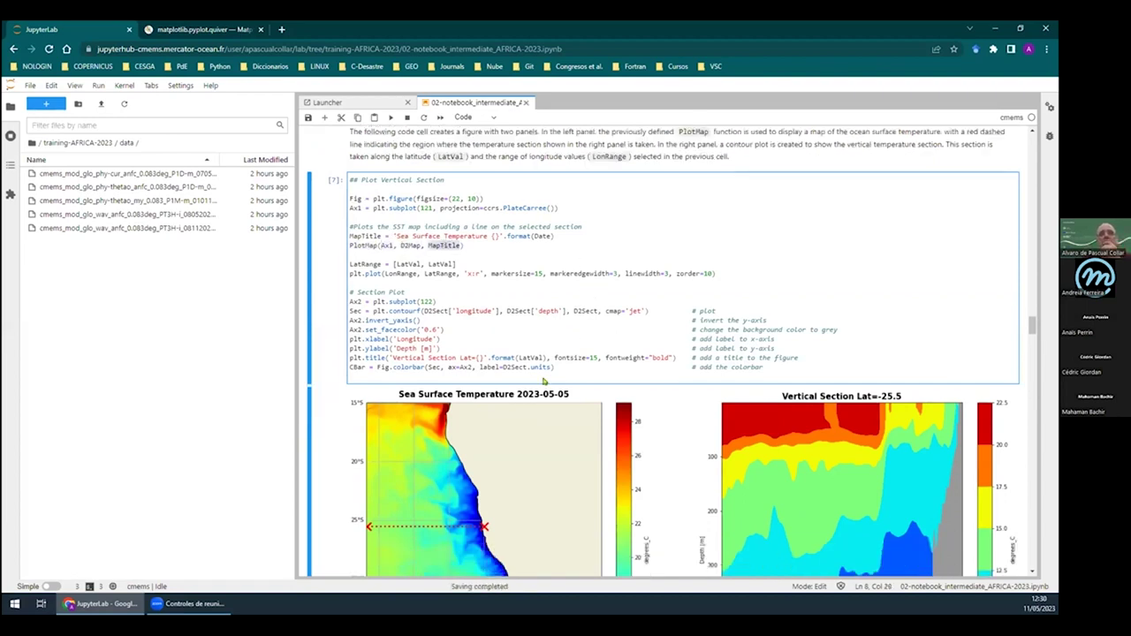
Highlight the plt.plot line that uses LonRange and LatRange and examine the dotted red section line on the map
scroll(471, 275, up, 2)
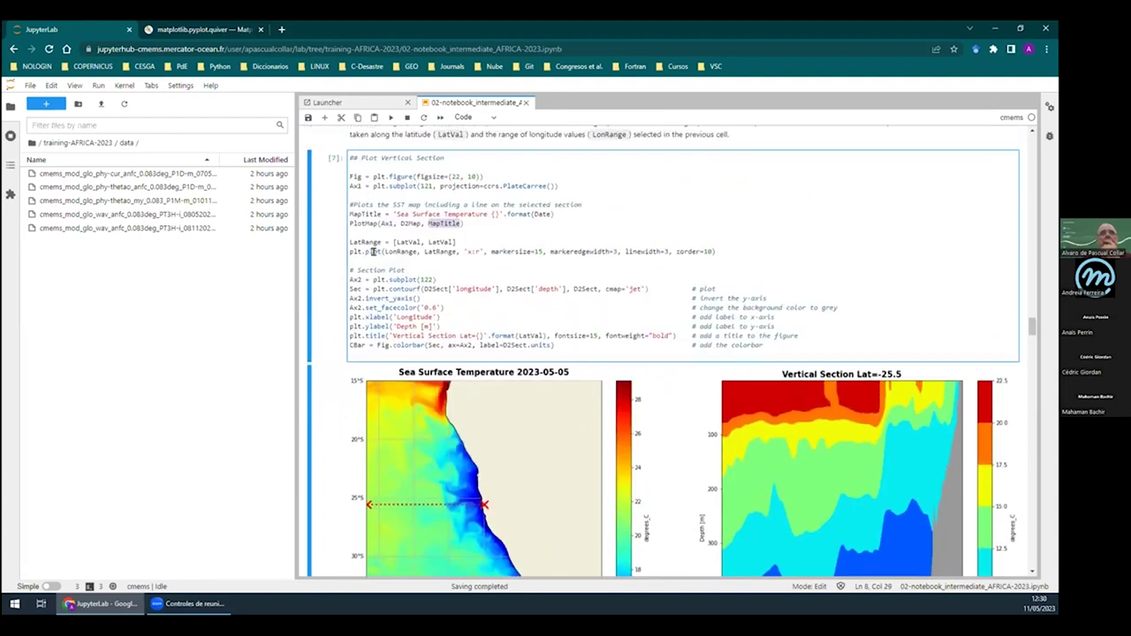
key(Home)
drag(348, 250, 719, 250)
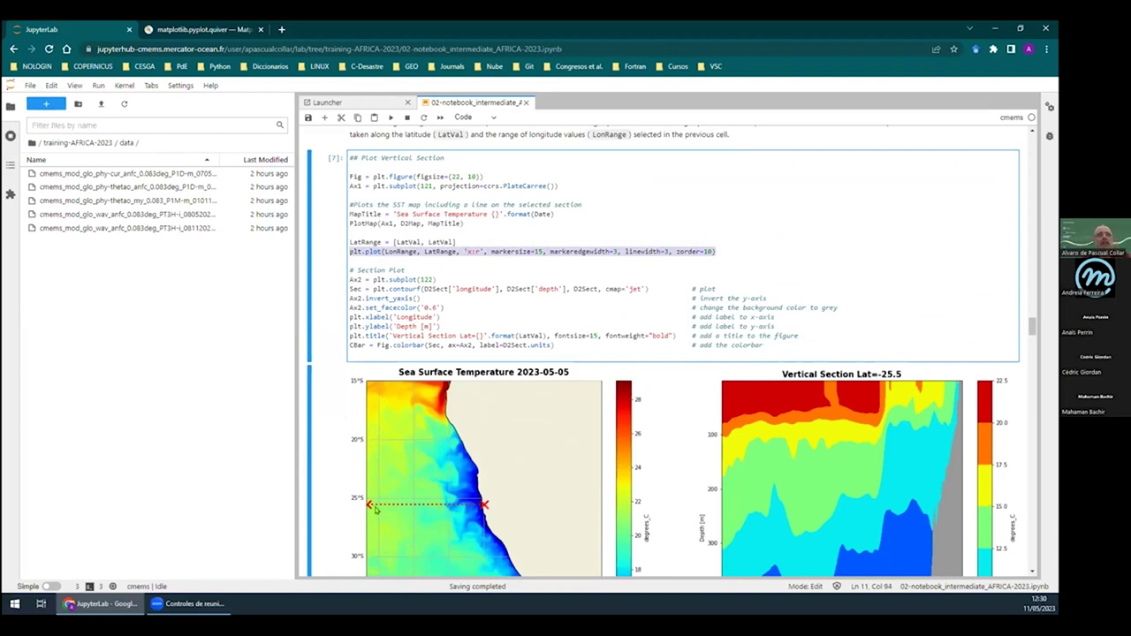
click(418, 251)
scroll(451, 265, up, 1)
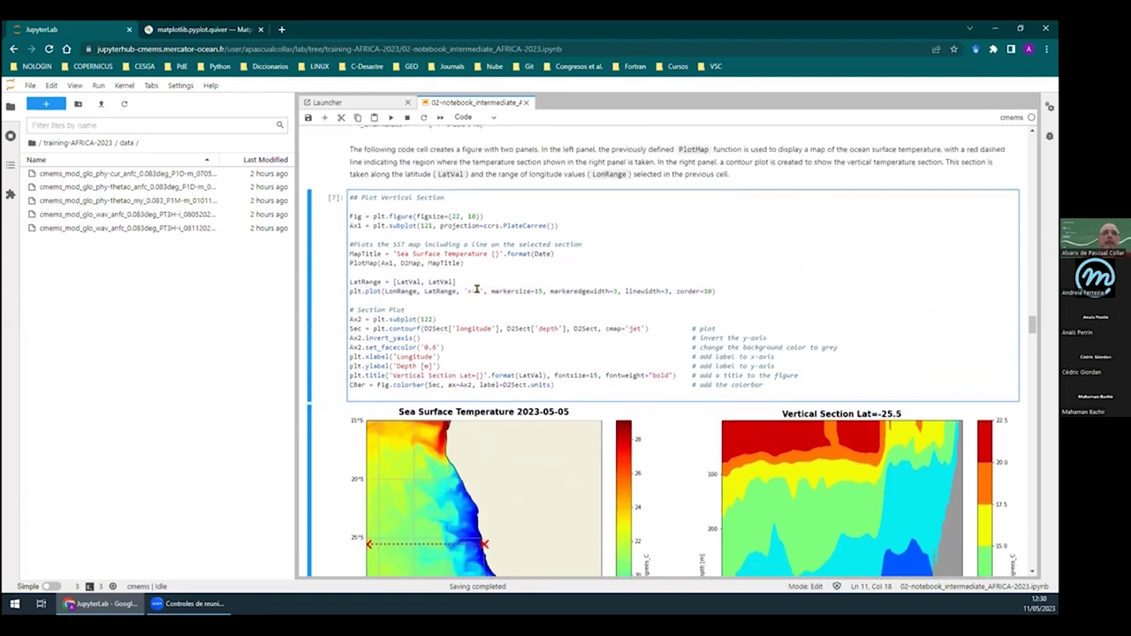
scroll(476, 288, down, 2)
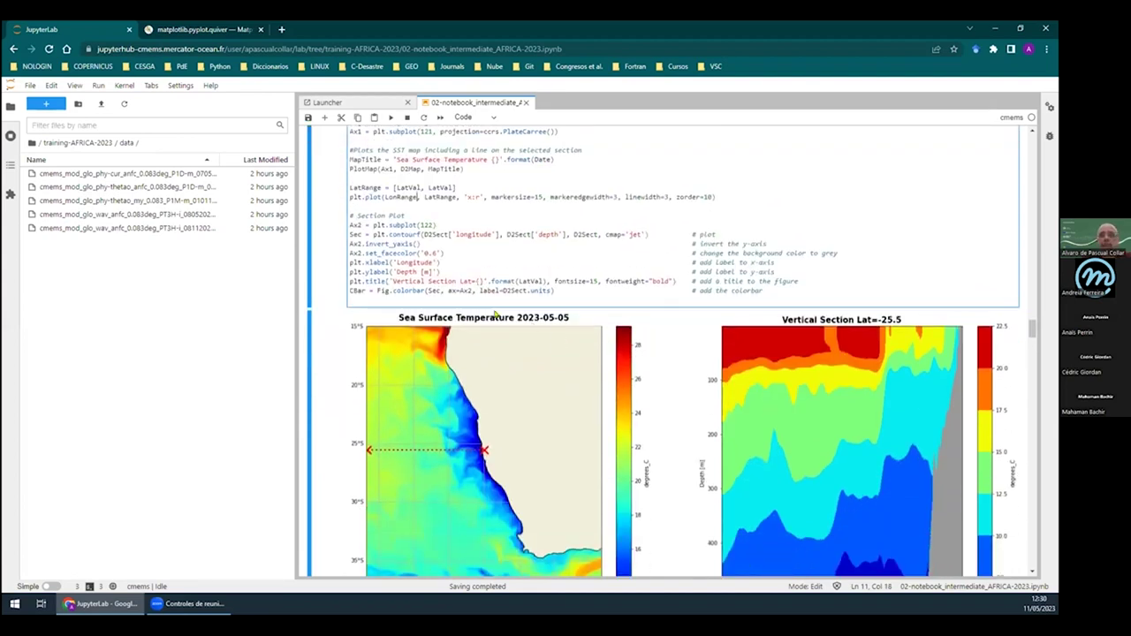
scroll(500, 336, down, 2)
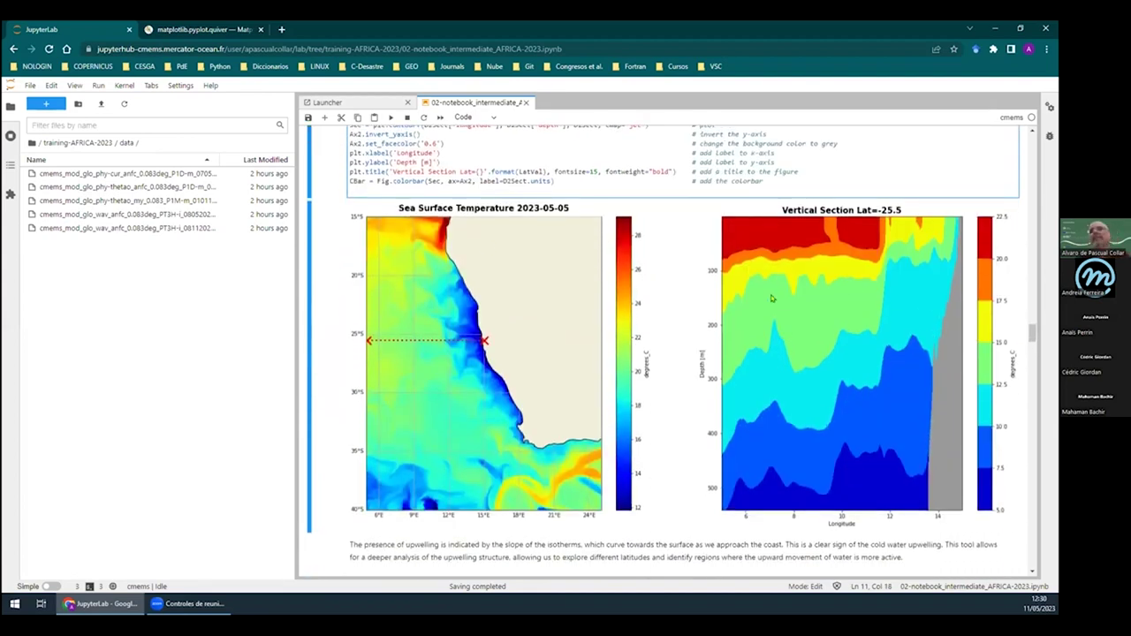
scroll(459, 292, up, 1)
scroll(410, 250, up, 3)
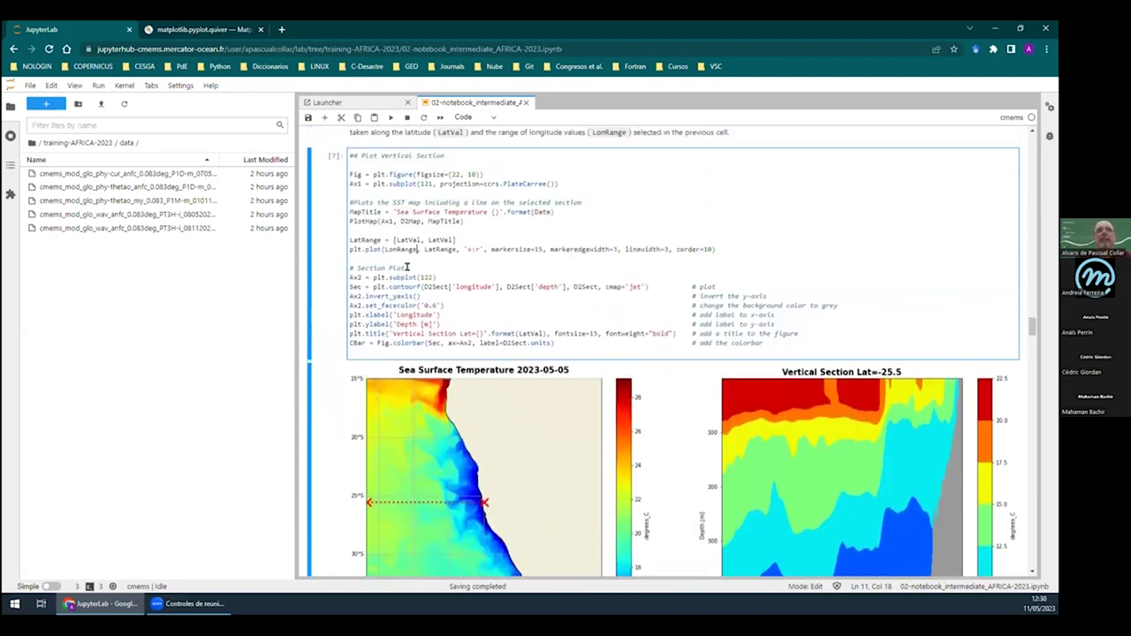
Highlight the Ax2 subplot line and the contourf call, and compare them with the vertical section panel
scroll(412, 258, down, 1)
scroll(413, 258, down, 1)
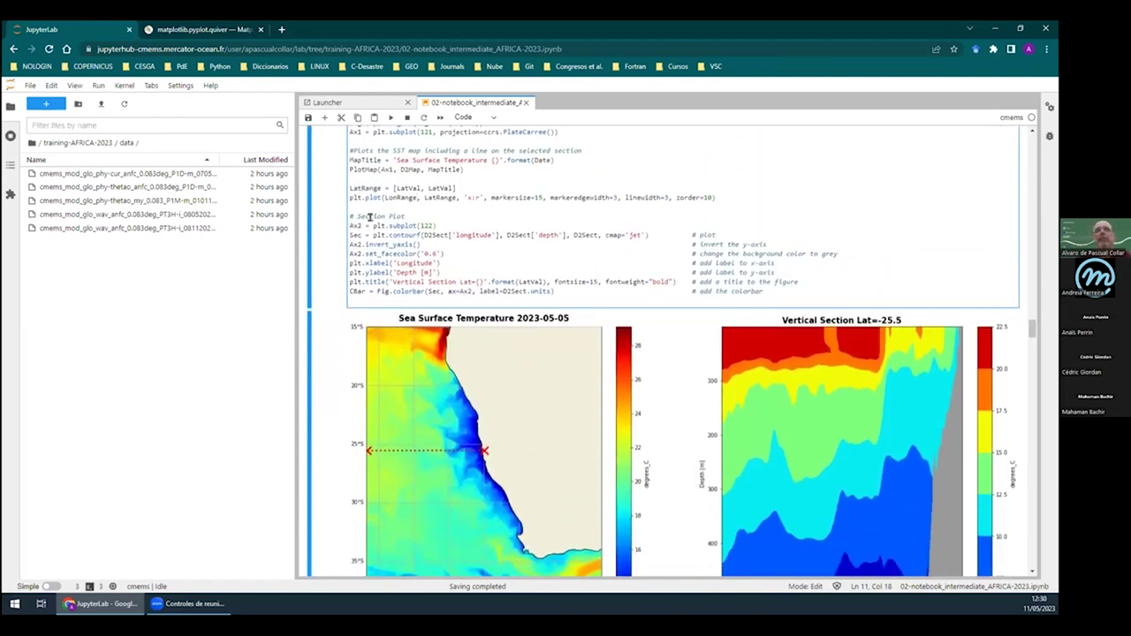
drag(351, 226, 435, 226)
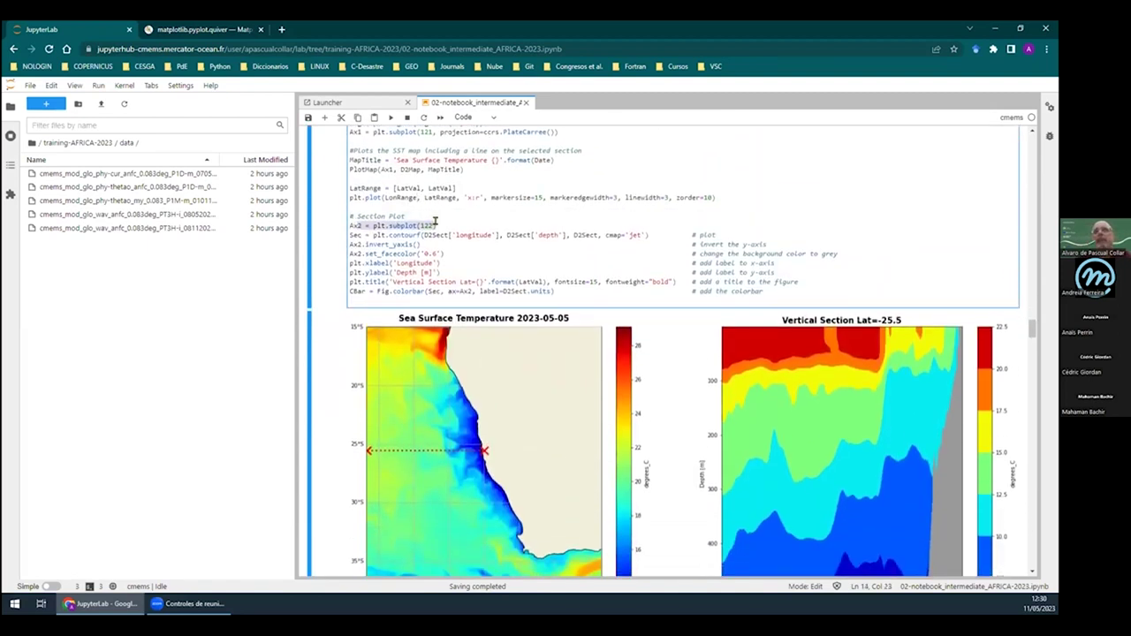
click(384, 235)
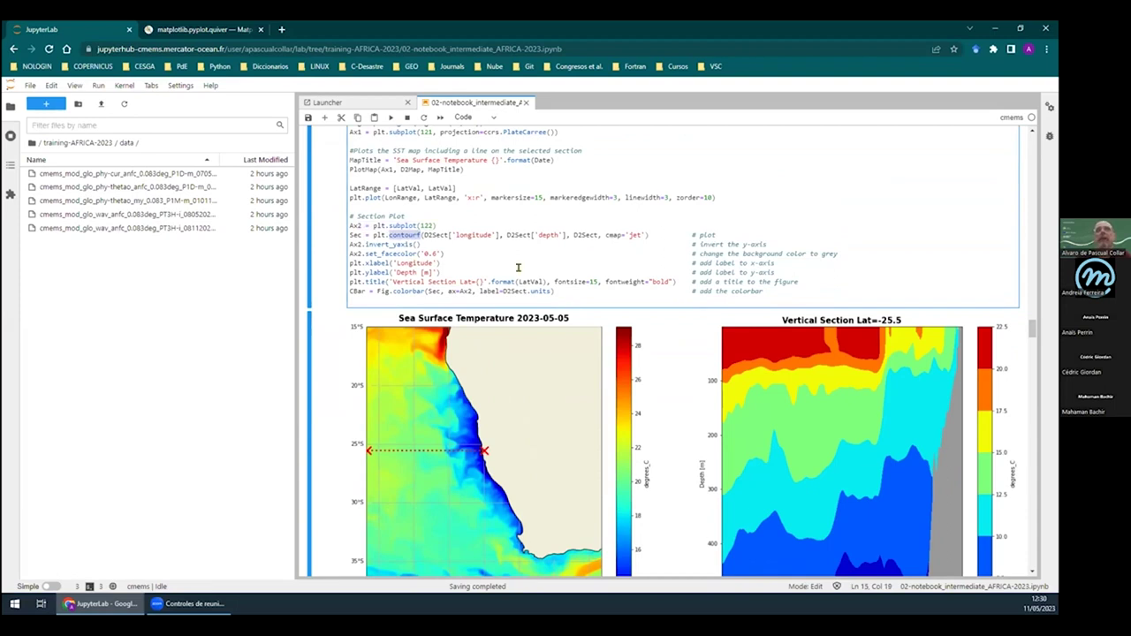
scroll(518, 268, up, 3)
scroll(520, 267, up, 1)
scroll(409, 345, down, 1)
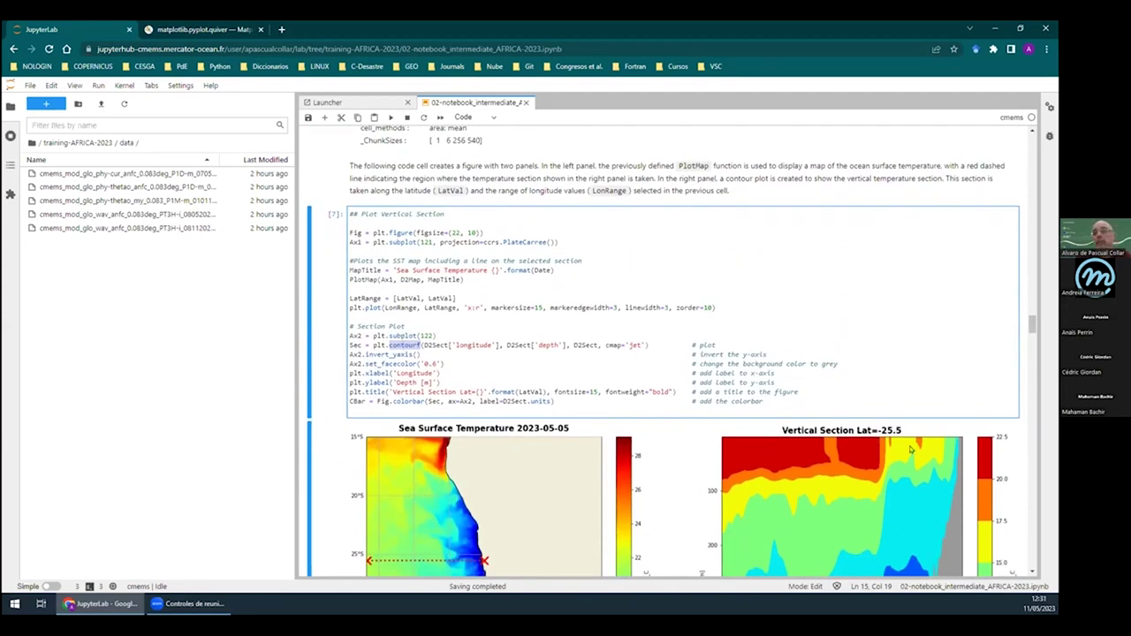
scroll(910, 452, down, 4)
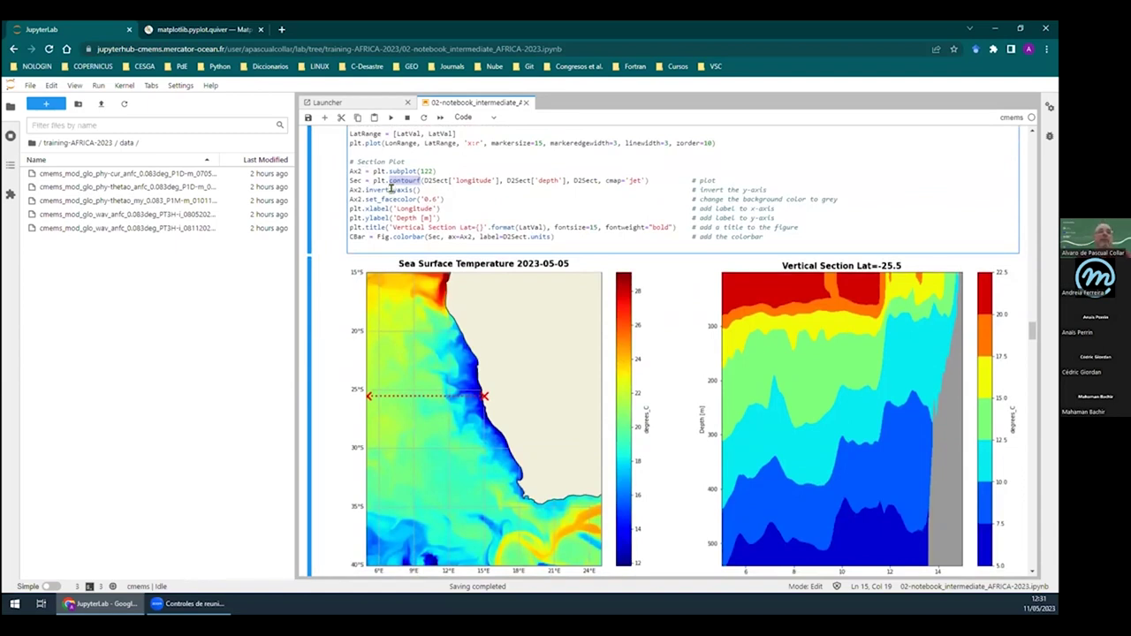
Highlight the invert_yaxis, set_facecolor, axis label and colorbar code of the section plot in turn
click(395, 189)
double_click(401, 190)
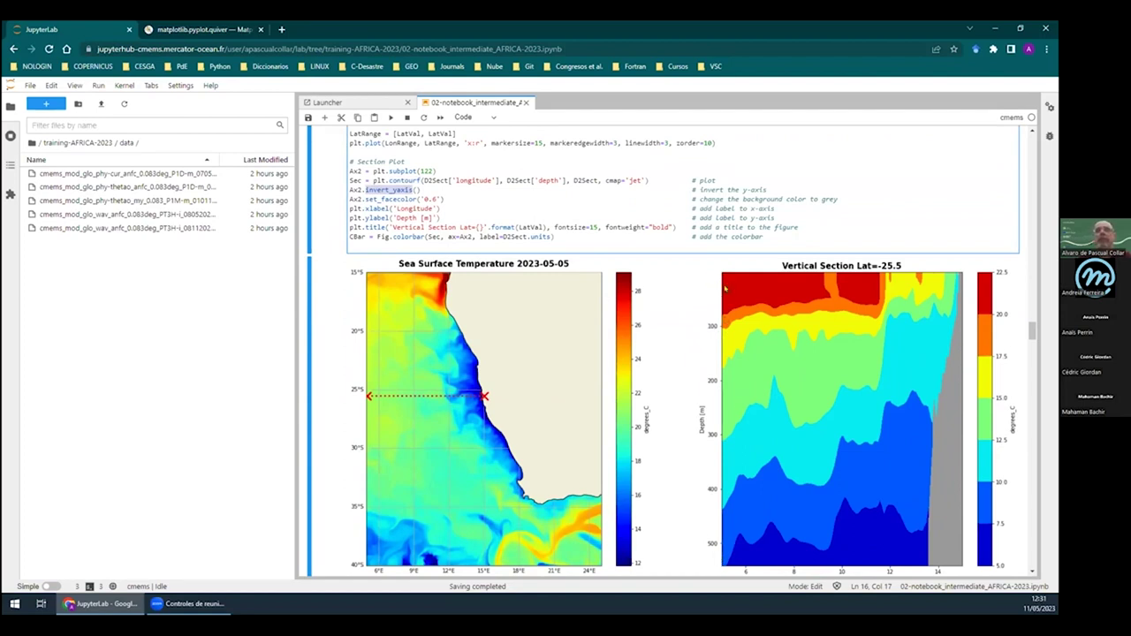
click(383, 198)
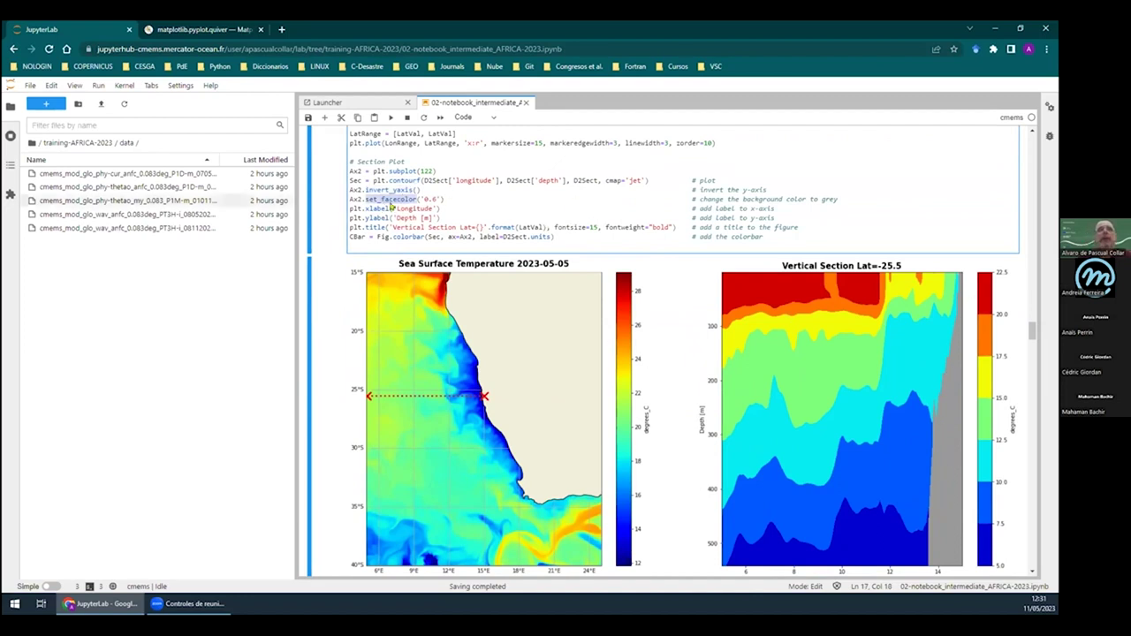
drag(452, 217, 333, 206)
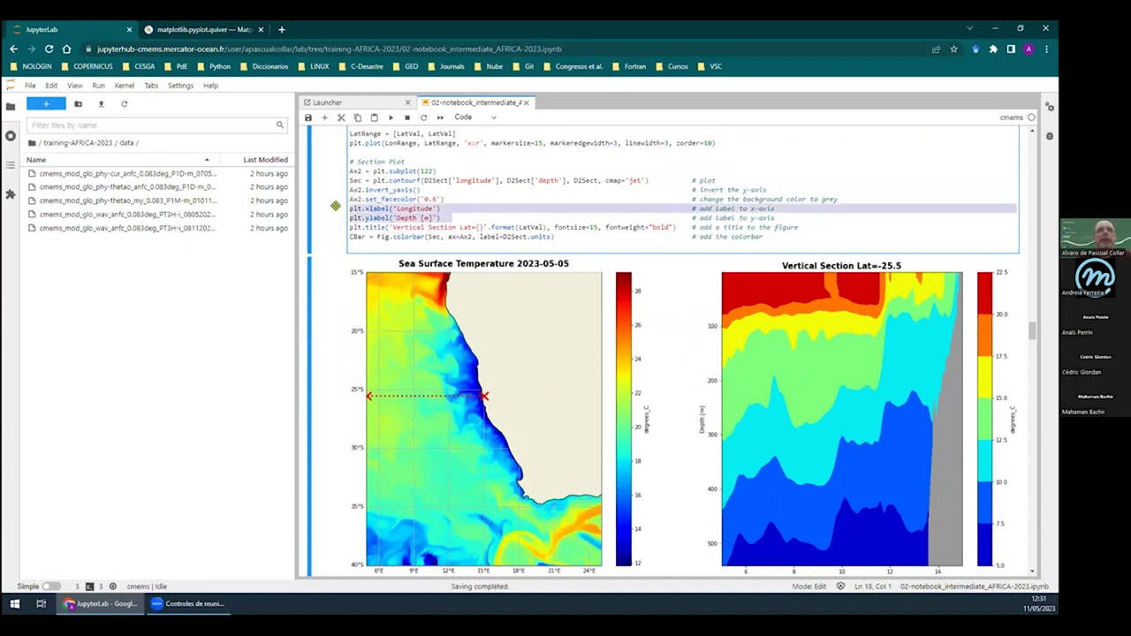
right_click(606, 227)
key(Escape)
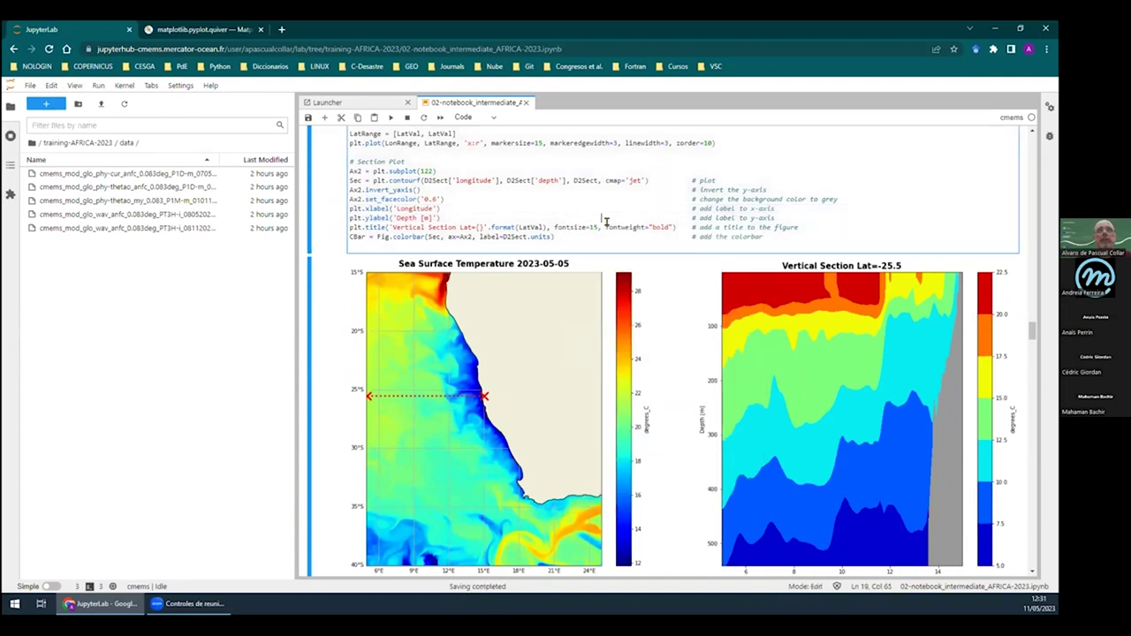
mouse_move(382, 228)
mouse_down()
mouse_move(497, 231)
mouse_move(378, 237)
mouse_up()
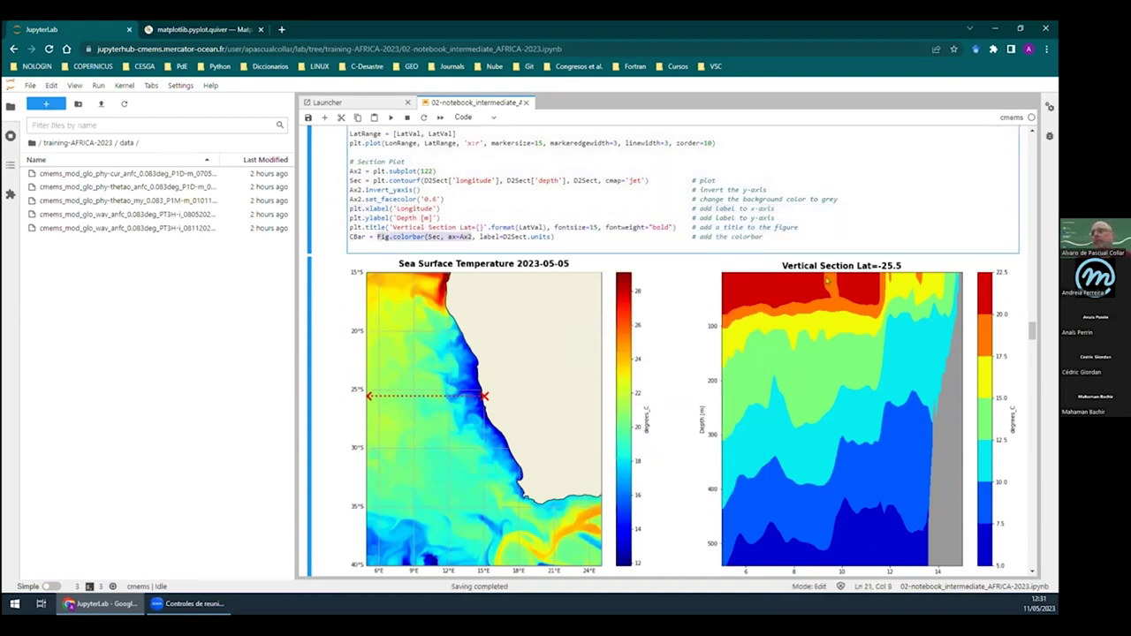
Examine the isotherms in the vertical temperature section beside the SST map, together with the upwelling explanation below
scroll(827, 281, down, 2)
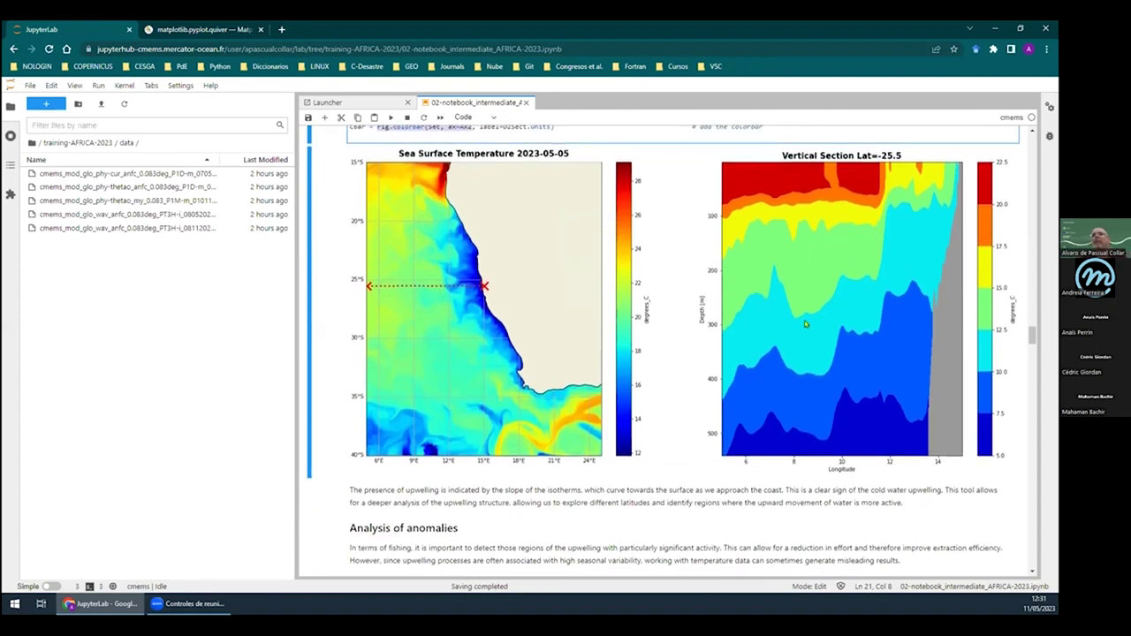
scroll(832, 298, up, 1)
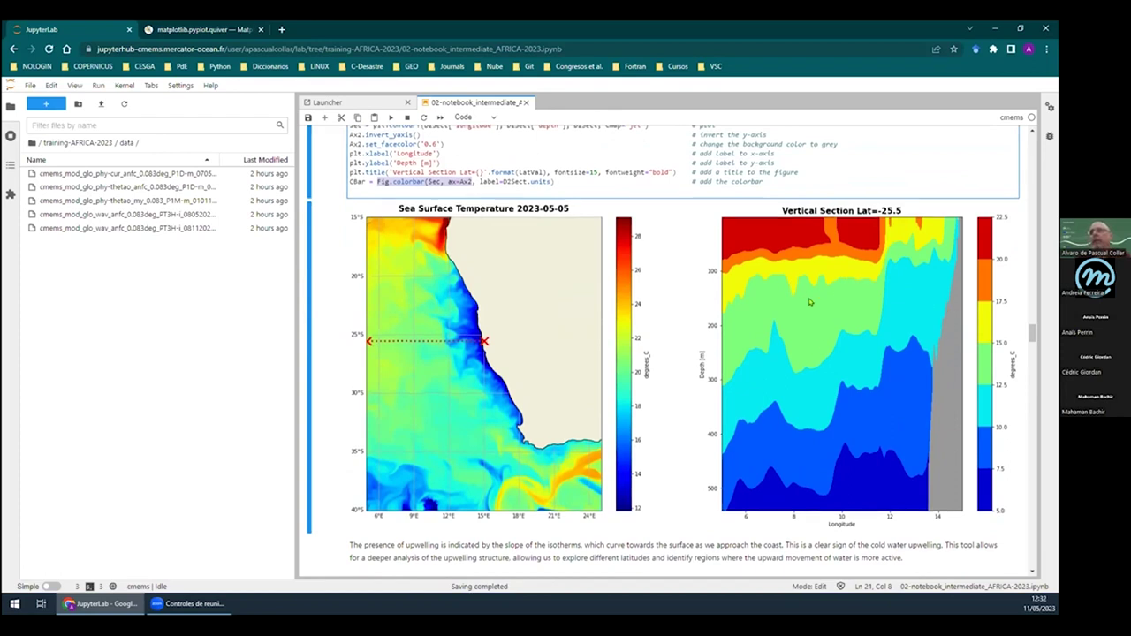
scroll(800, 292, up, 1)
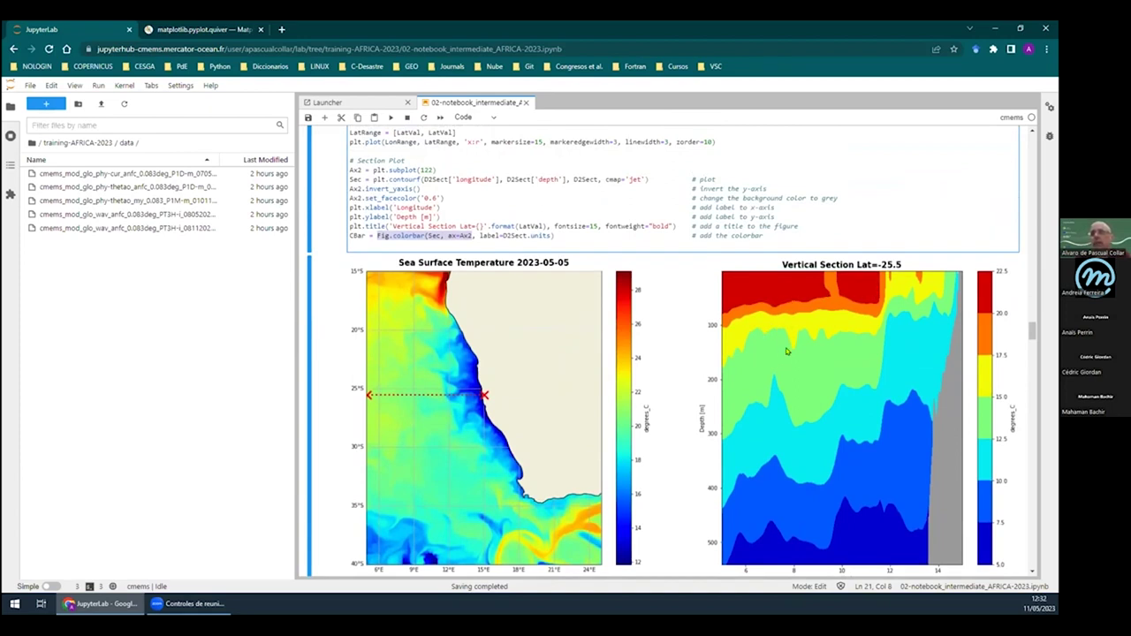
scroll(751, 321, down, 1)
scroll(781, 325, up, 1)
Review the LonRange and LatVal settings in the Data Selection cell against the map and vertical section figure
scroll(451, 234, up, 10)
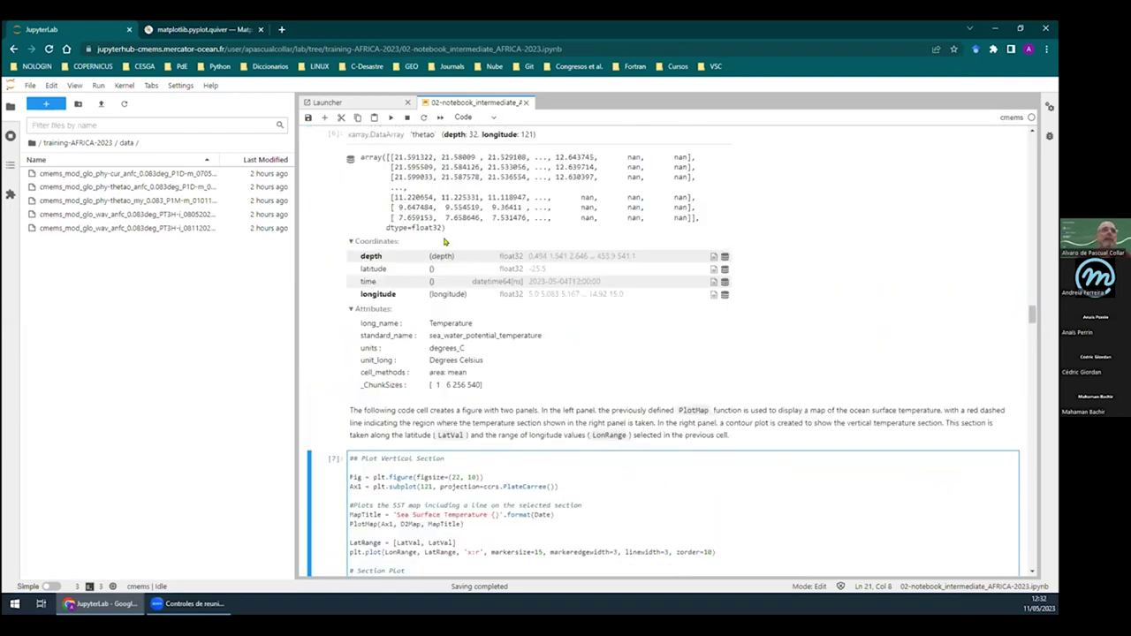
scroll(431, 283, up, 1)
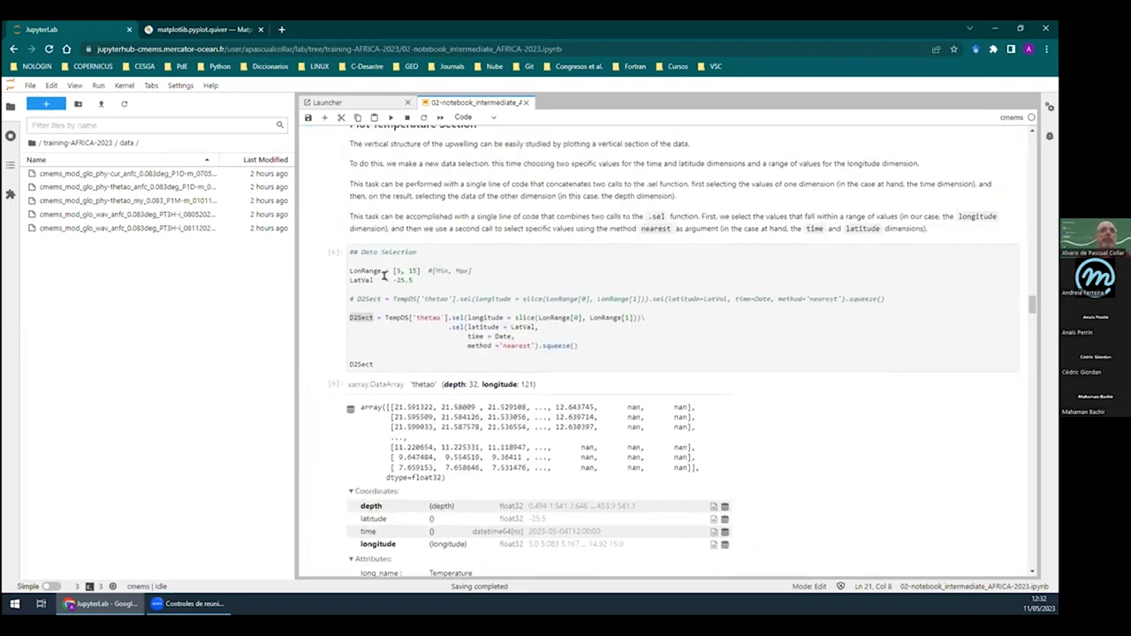
scroll(559, 293, down, 8)
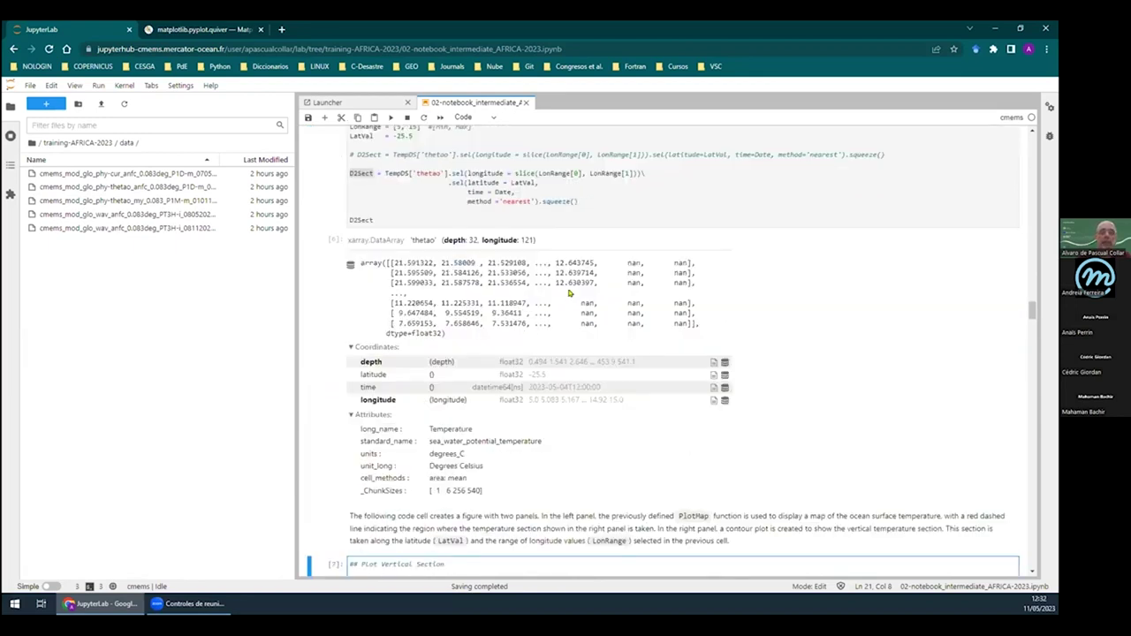
scroll(570, 295, down, 5)
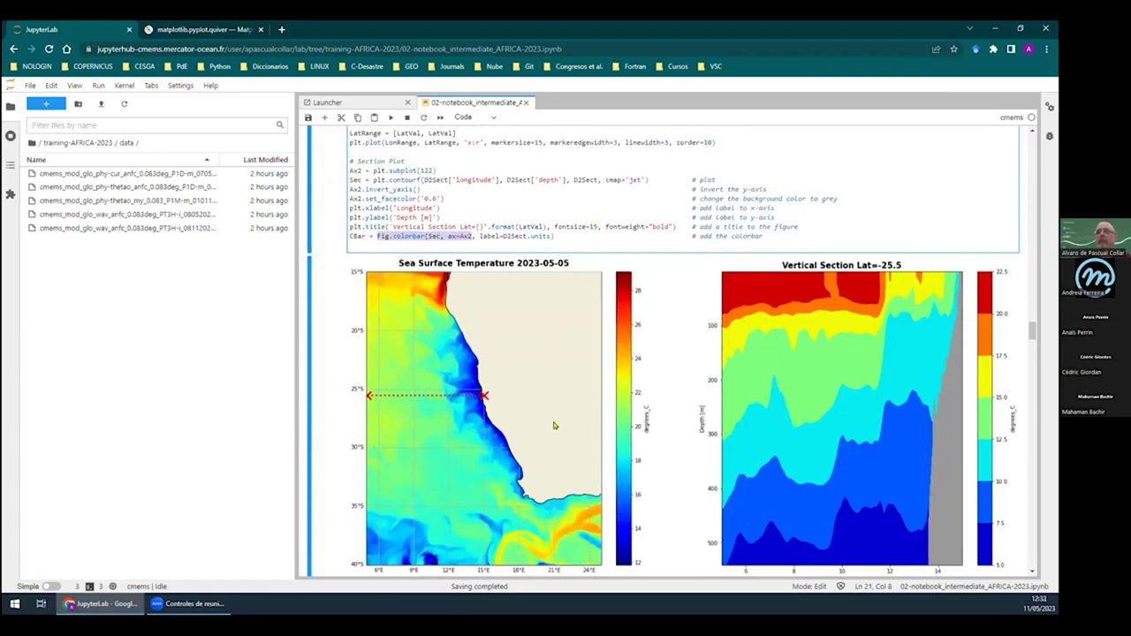
scroll(544, 343, up, 5)
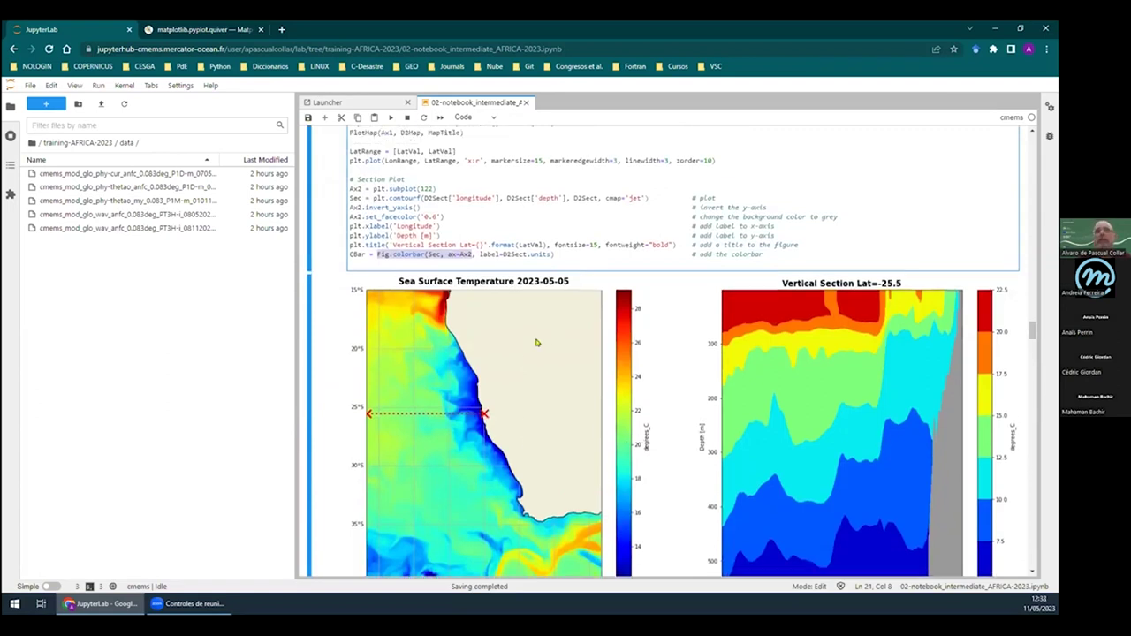
scroll(347, 315, up, 6)
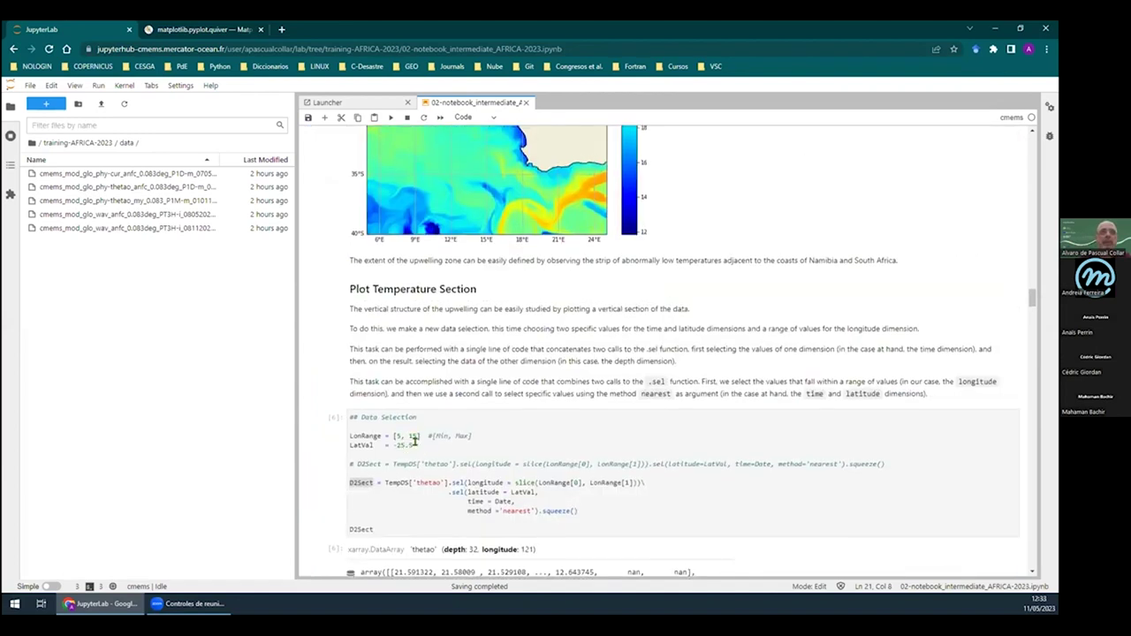
Set LatVal to -25 in the Data Selection cell and rerun the cell
click(412, 444)
key(BackSpace)
key(BackSpace)
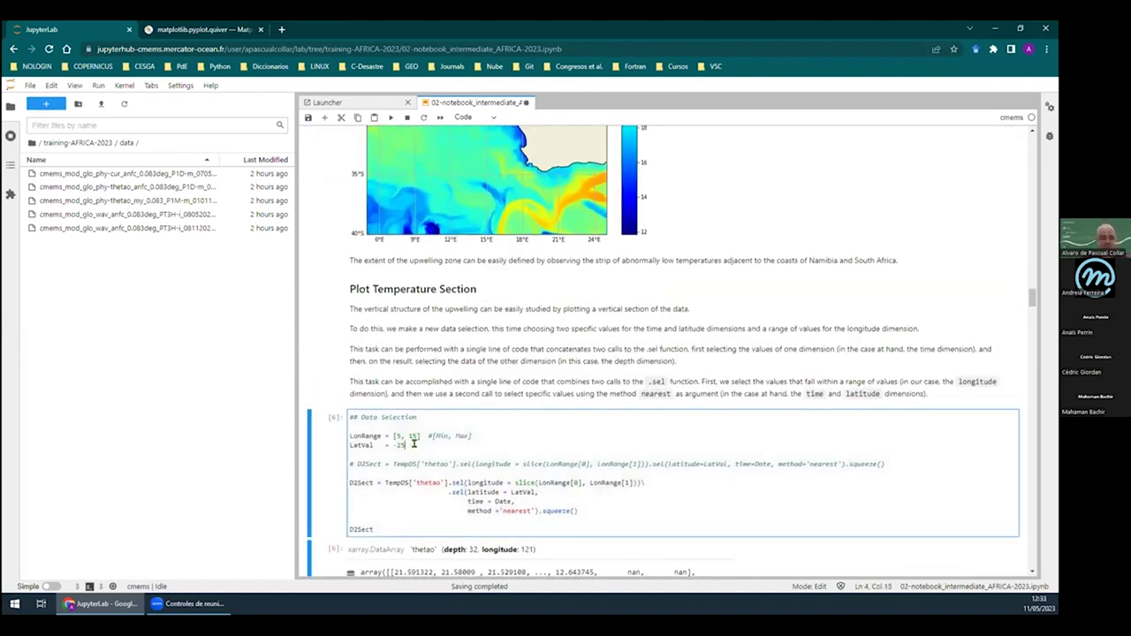
click(393, 117)
Rerun the Plot Vertical Section cell to redraw the SST map and temperature section for the new latitude
scroll(581, 364, down, 15)
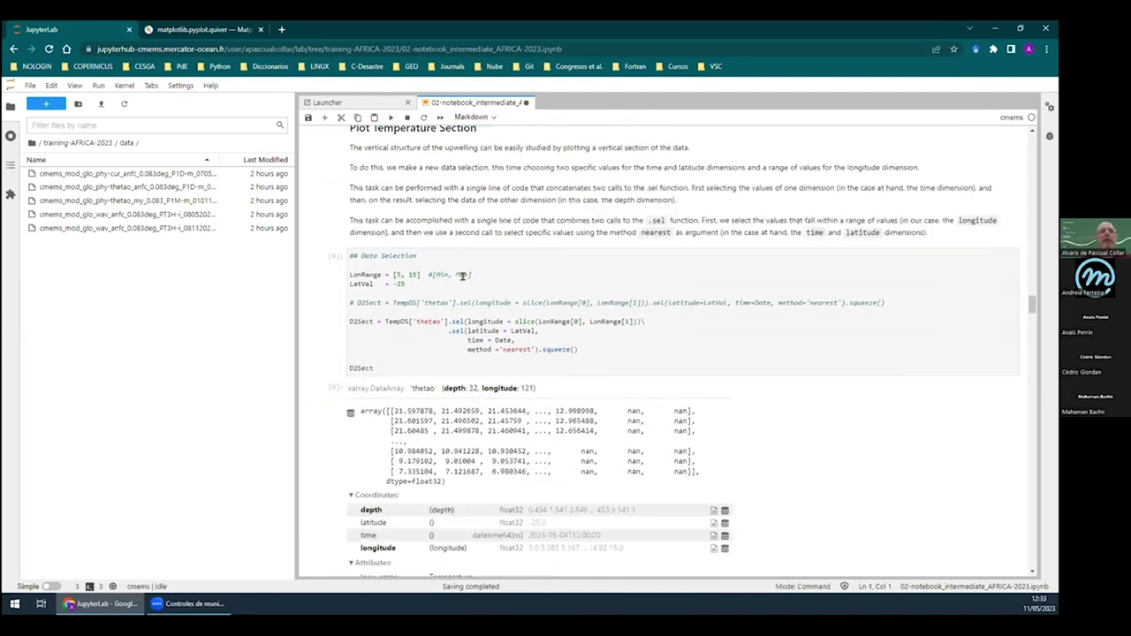
scroll(507, 369, down, 5)
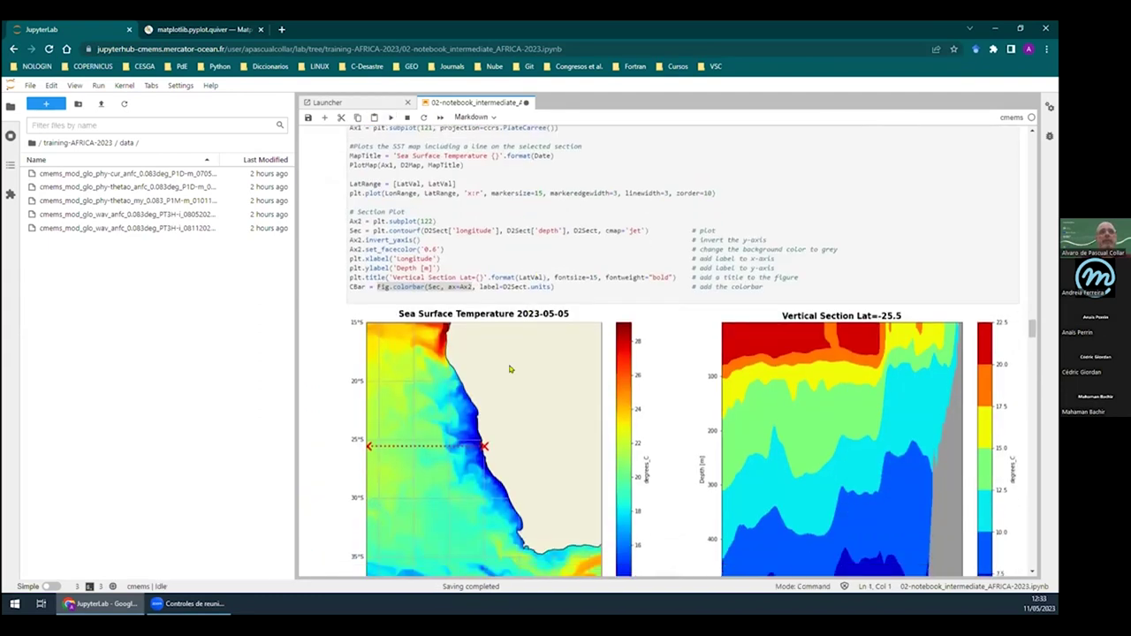
scroll(560, 277, up, 5)
scroll(515, 186, down, 3)
click(515, 187)
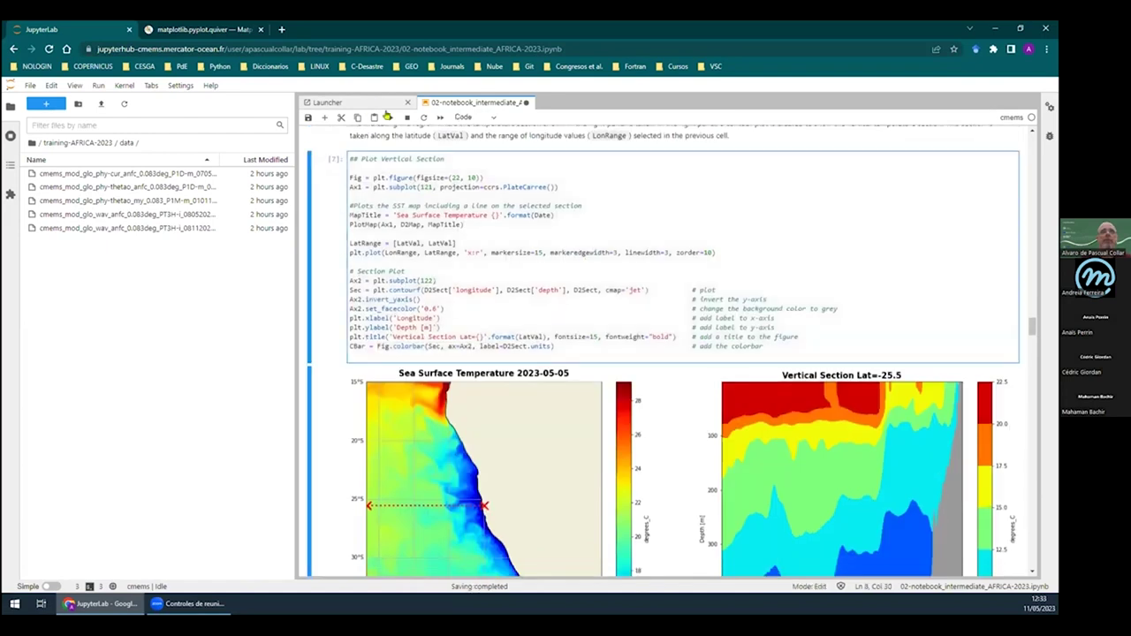
key(shift+Return)
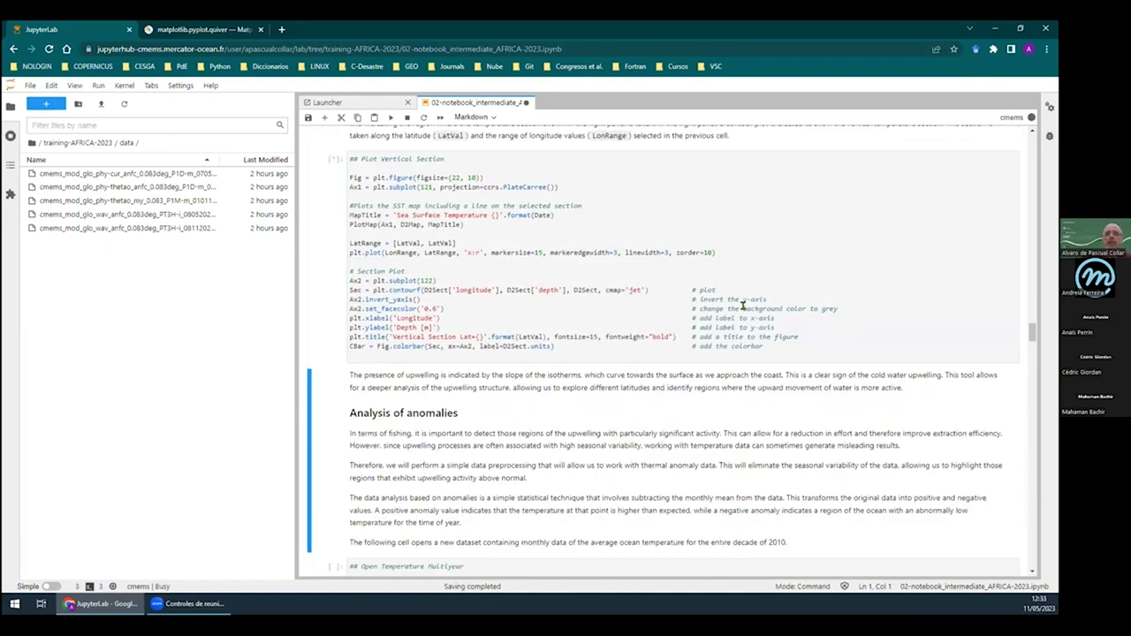
scroll(742, 305, down, 2)
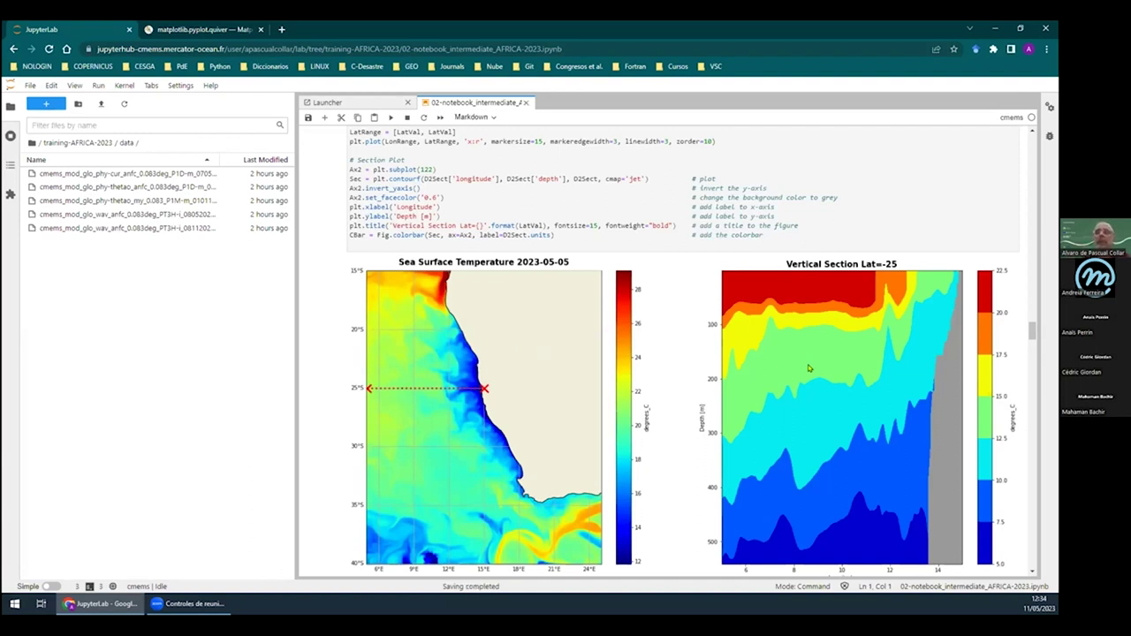
Read the upwelling remark and the Analysis of anomalies introduction below the figure, highlighting words in its heading
scroll(773, 321, down, 5)
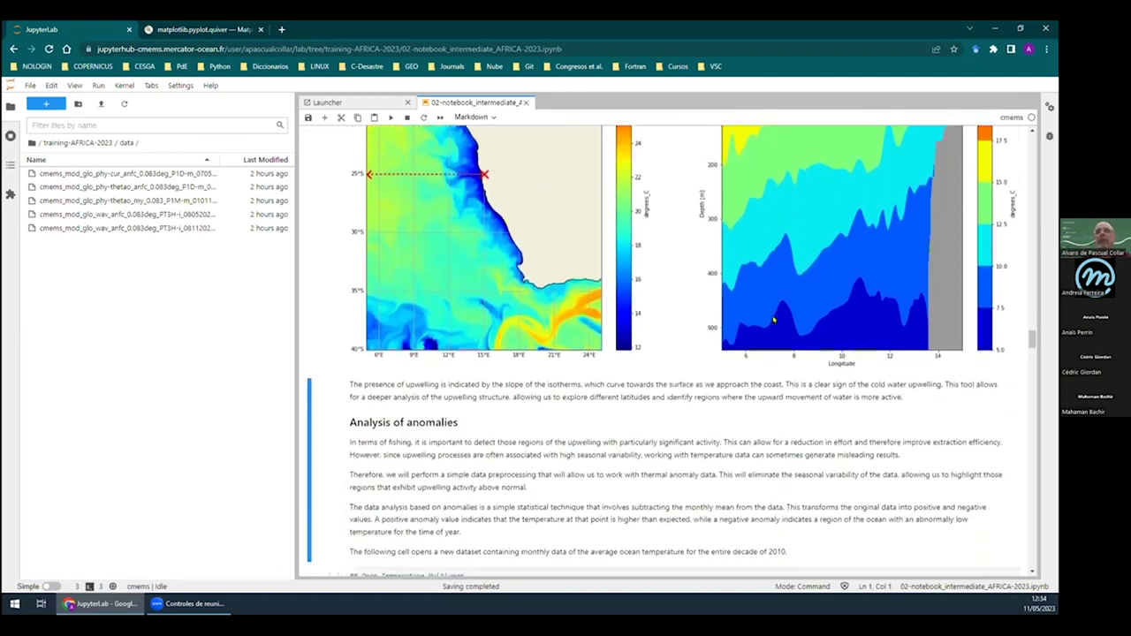
scroll(773, 320, down, 4)
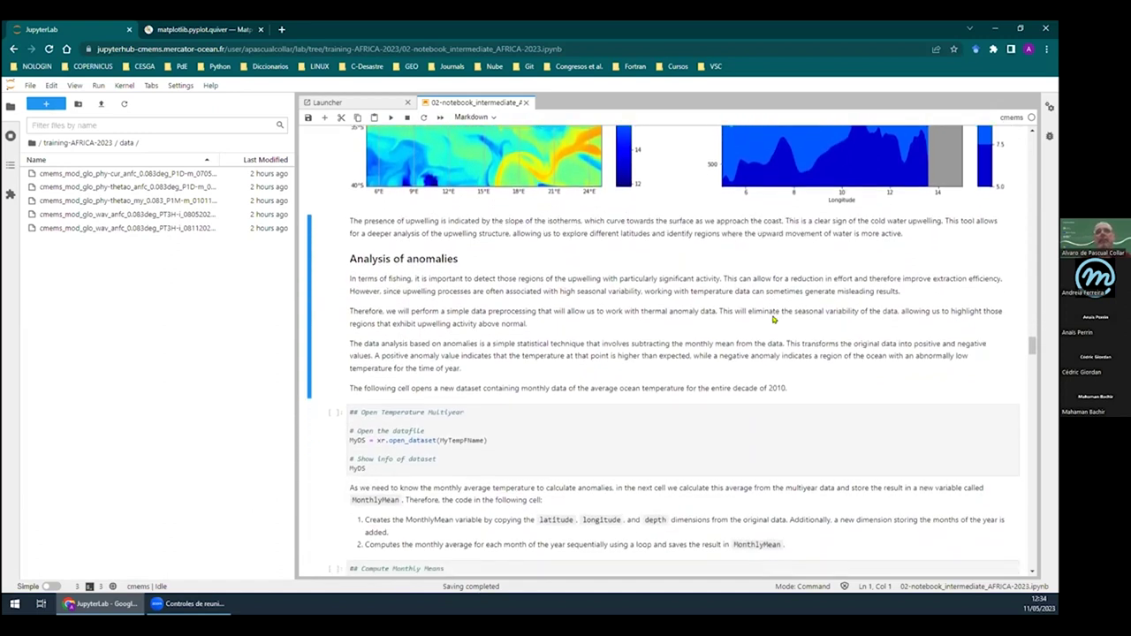
scroll(773, 321, up, 3)
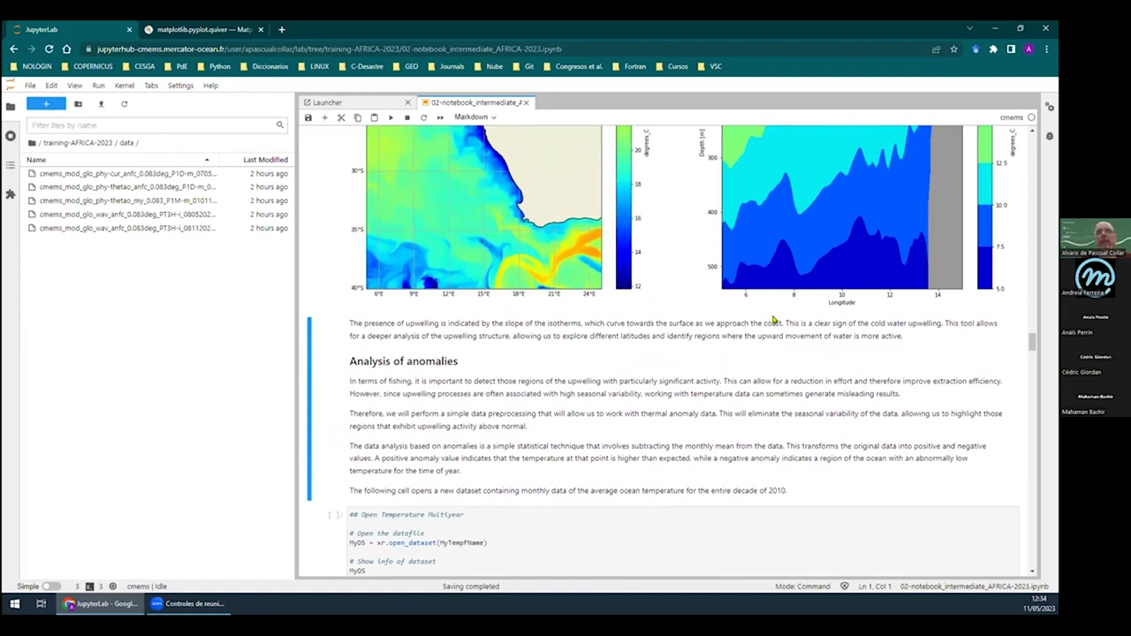
scroll(727, 323, down, 5)
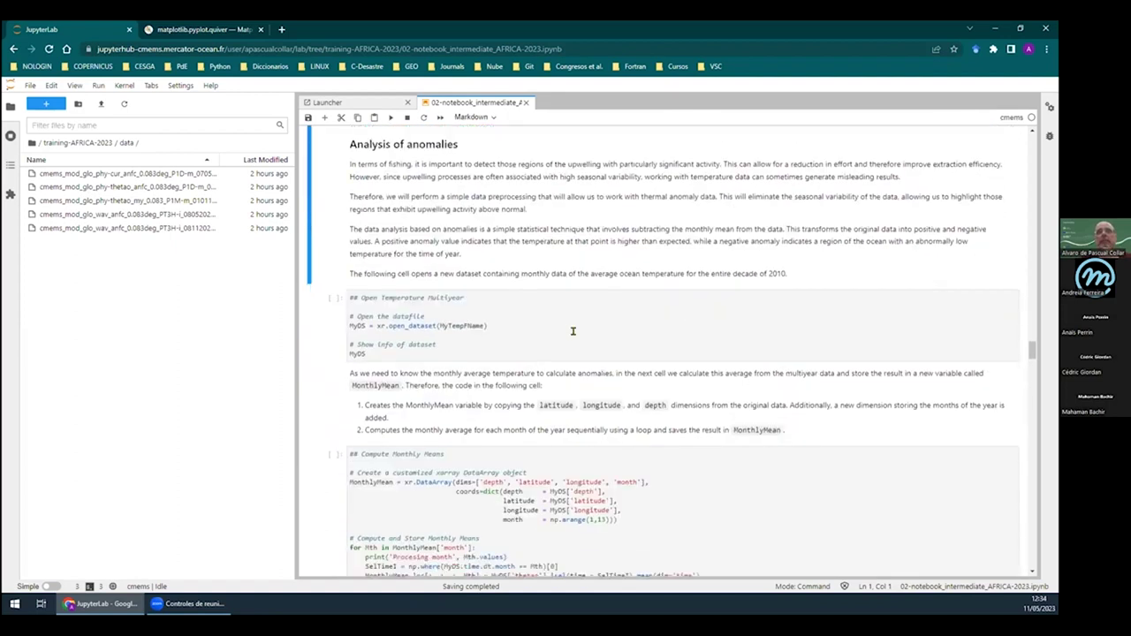
scroll(601, 338, up, 7)
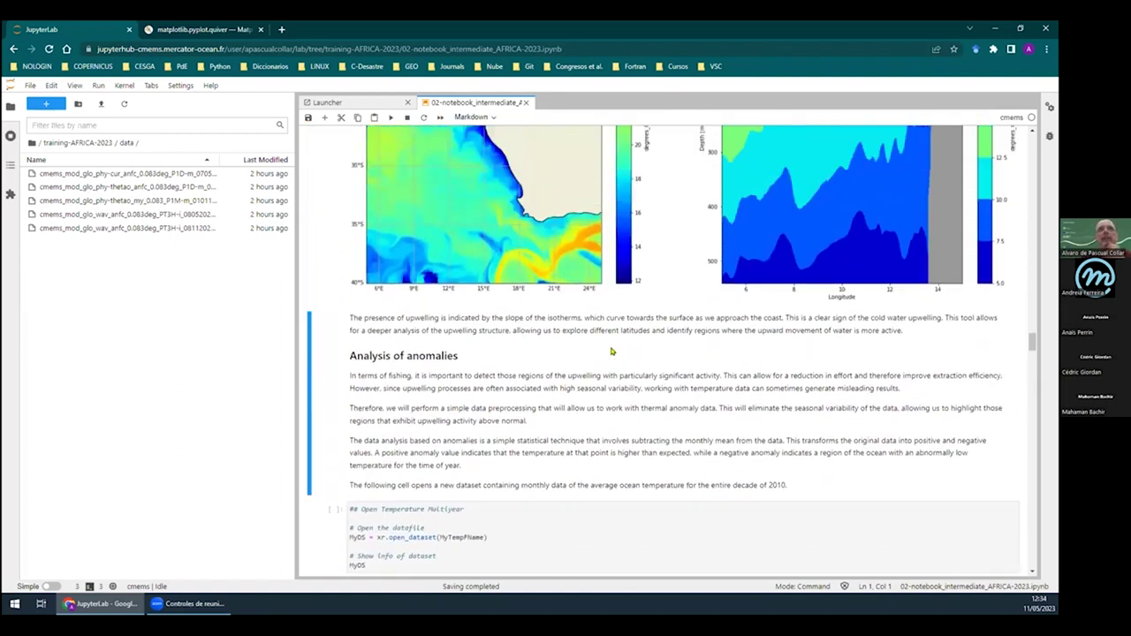
scroll(611, 351, down, 4)
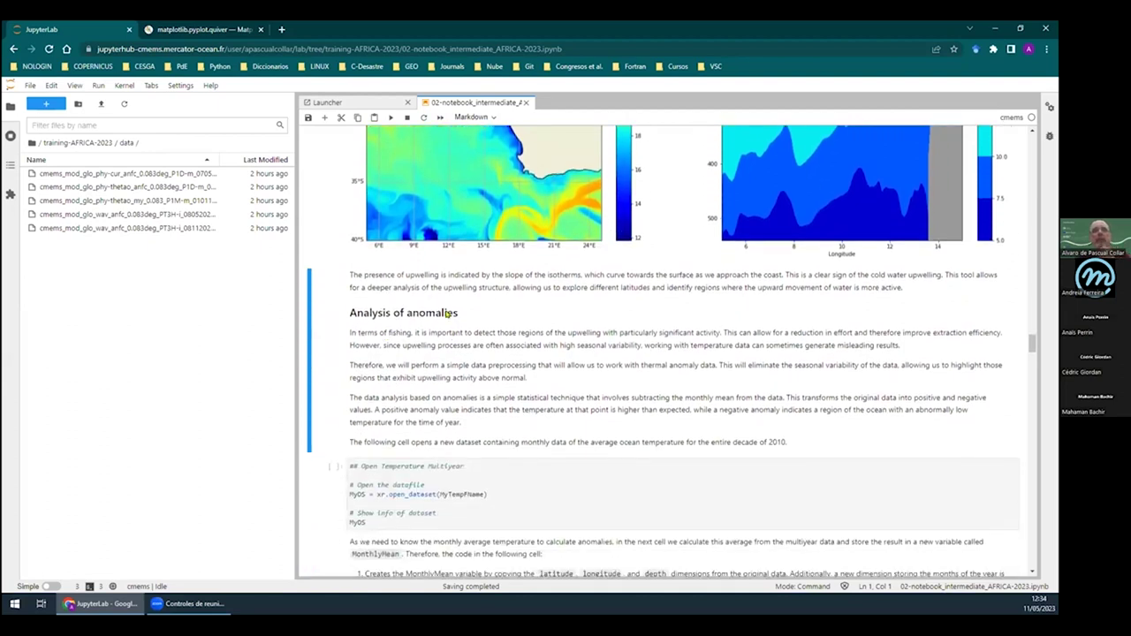
drag(458, 308, 390, 307)
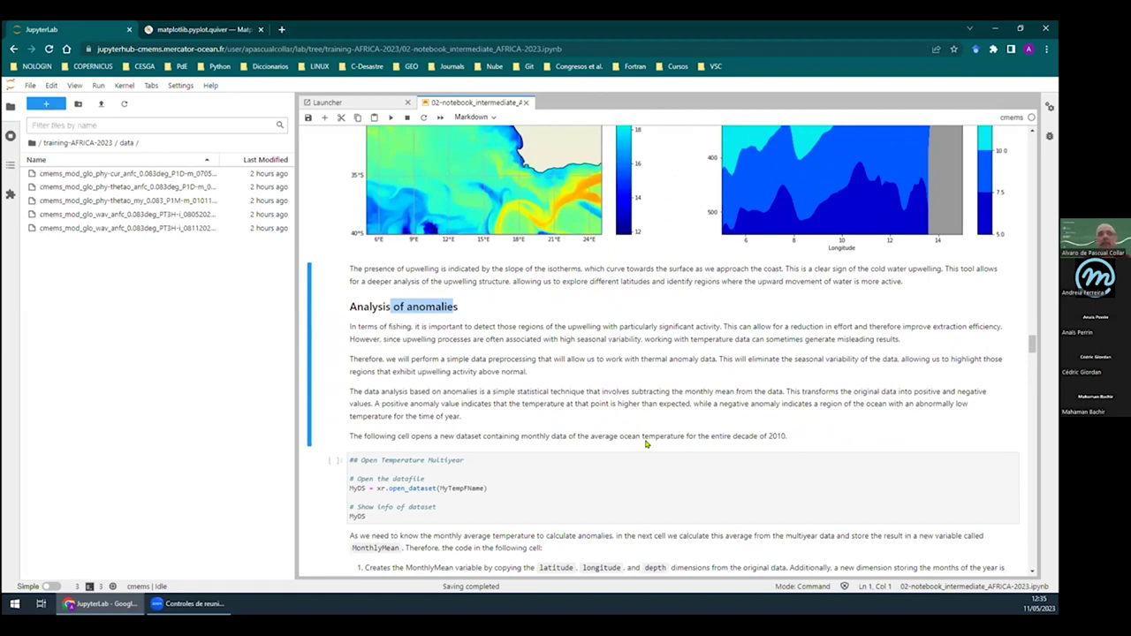
scroll(506, 334, down, 2)
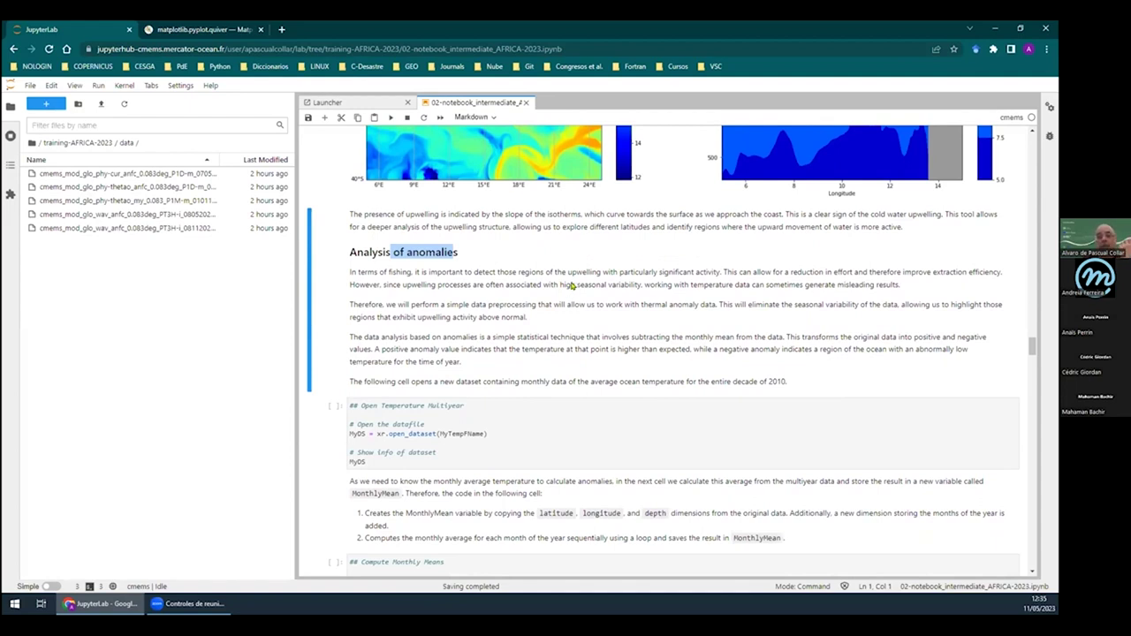
scroll(575, 286, down, 3)
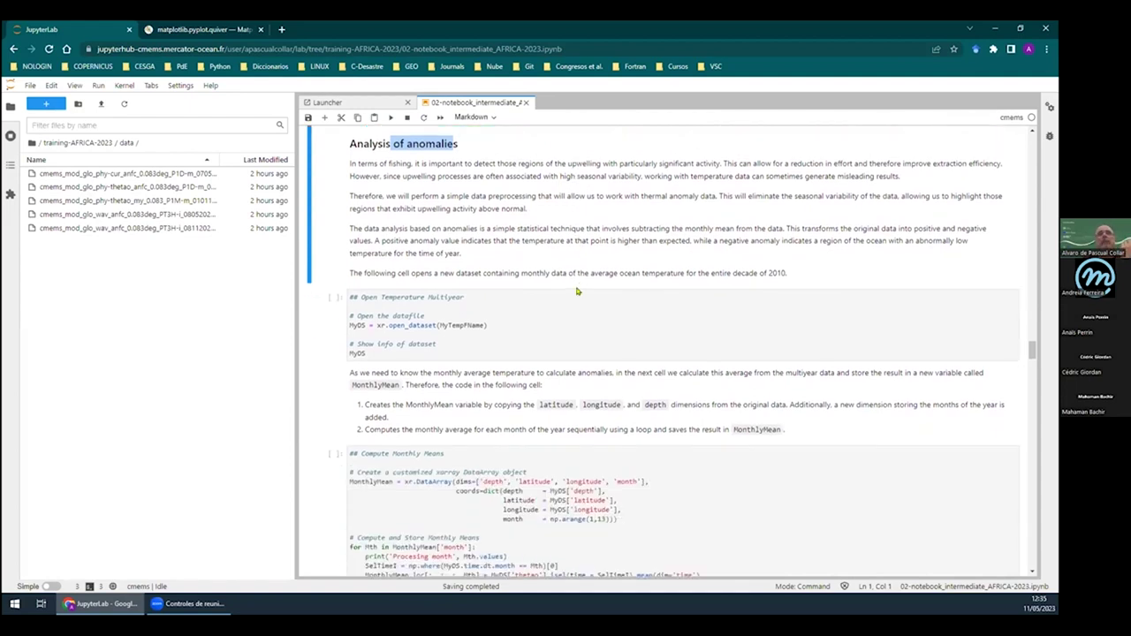
Highlight MyTempFName in the Open Temperature Multiyear cell and run the cell to load the MyDS dataset
click(557, 317)
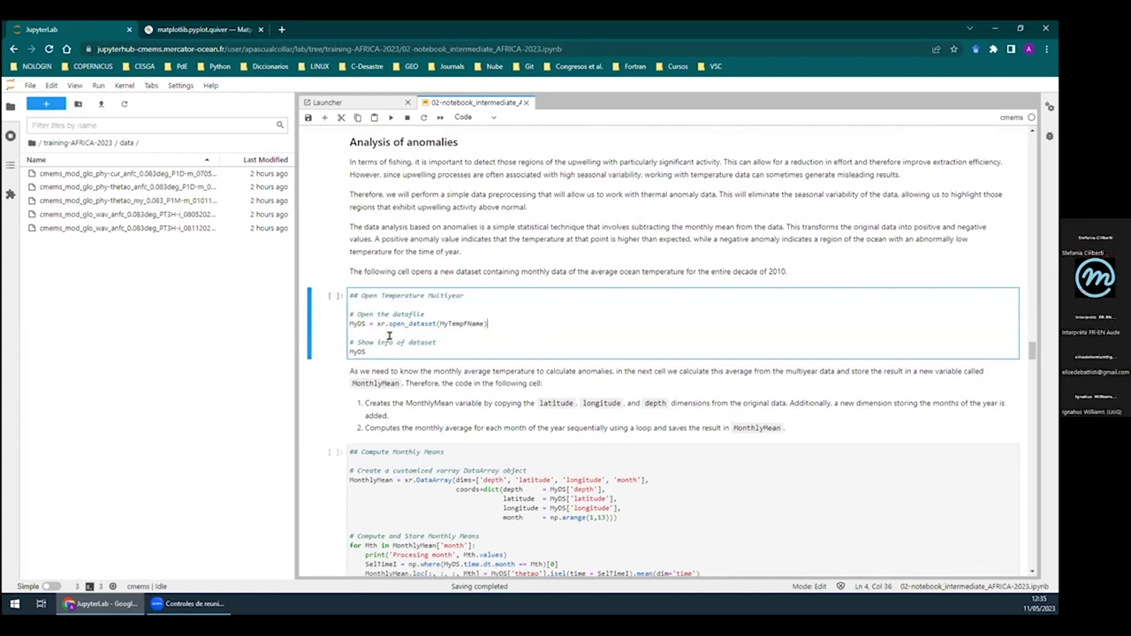
drag(438, 323, 479, 322)
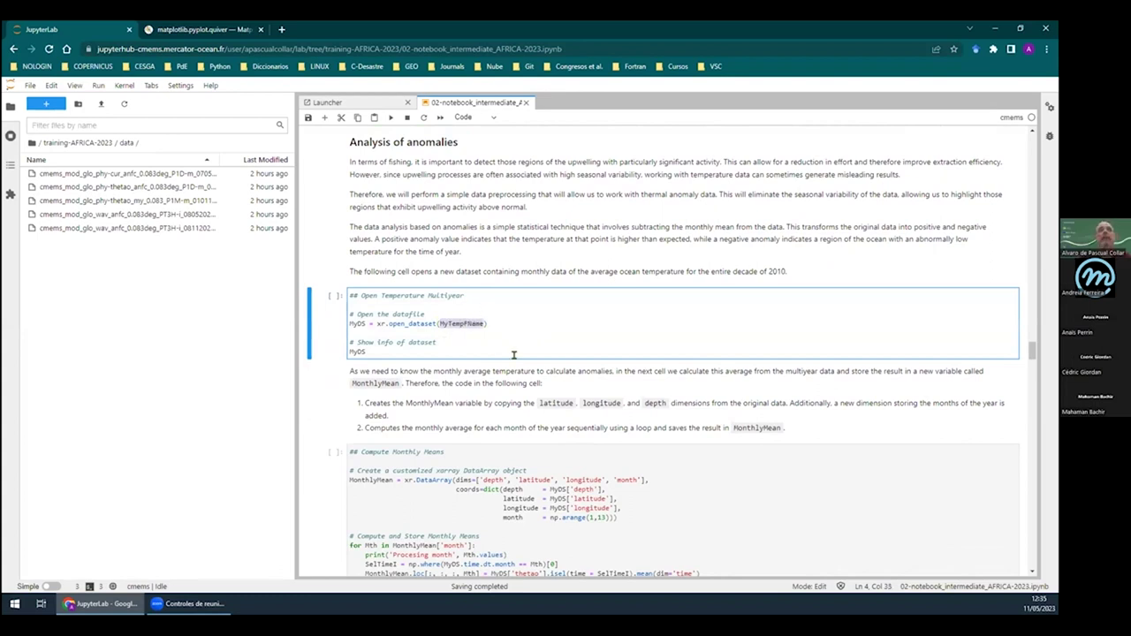
click(390, 117)
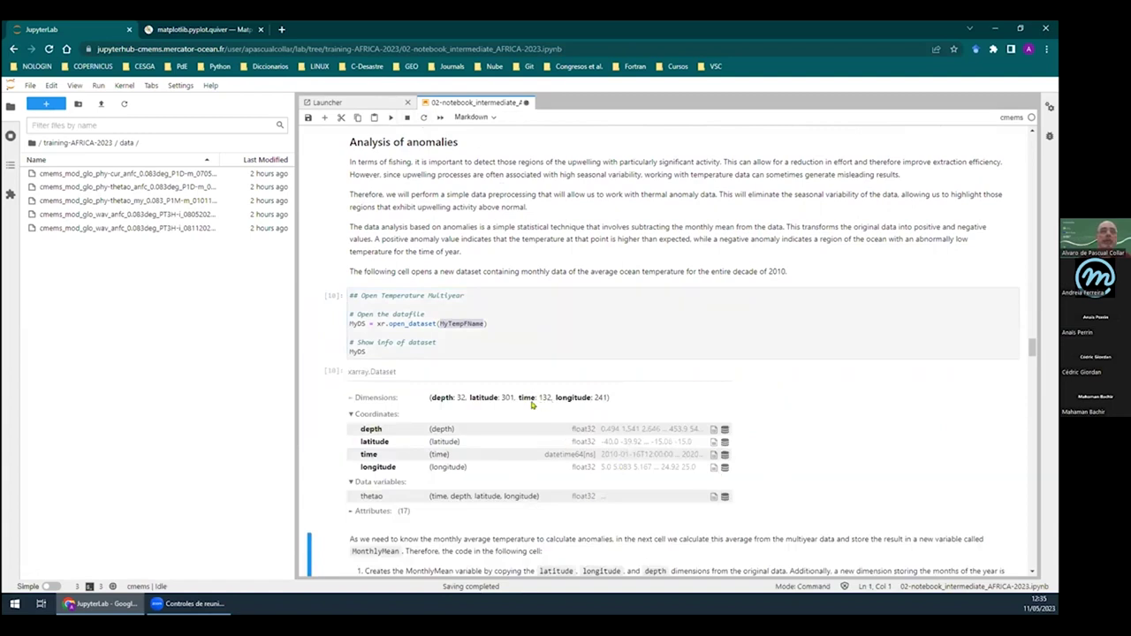
Expand the time coordinate's values in the MyDS output, look through the monthly dates, and collapse them again
click(725, 455)
scroll(607, 404, down, 5)
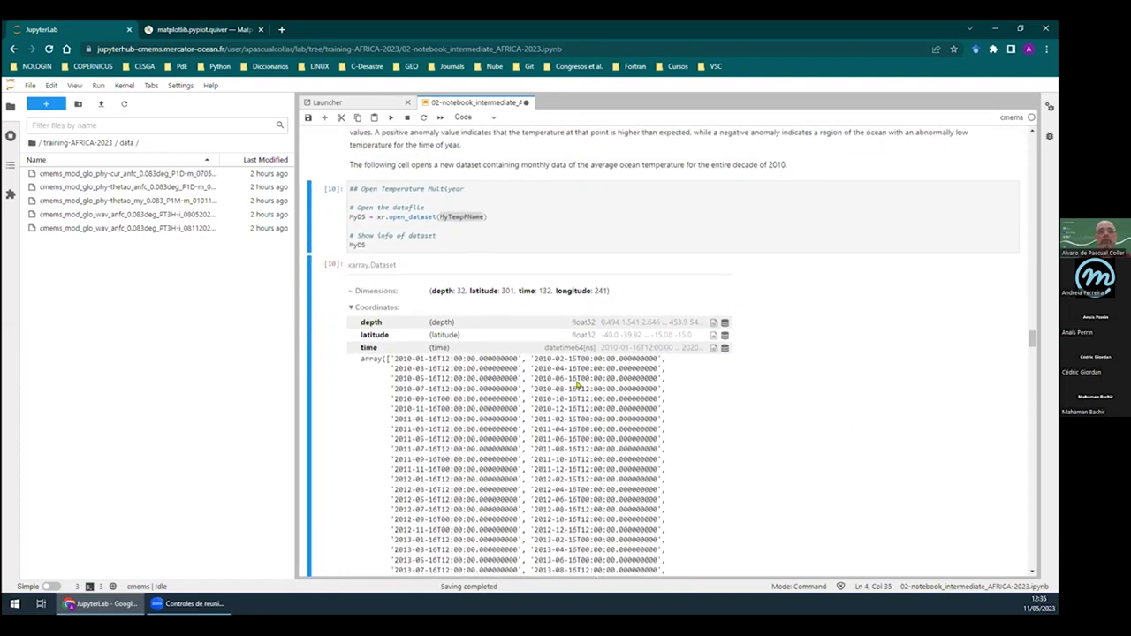
scroll(393, 286, down, 5)
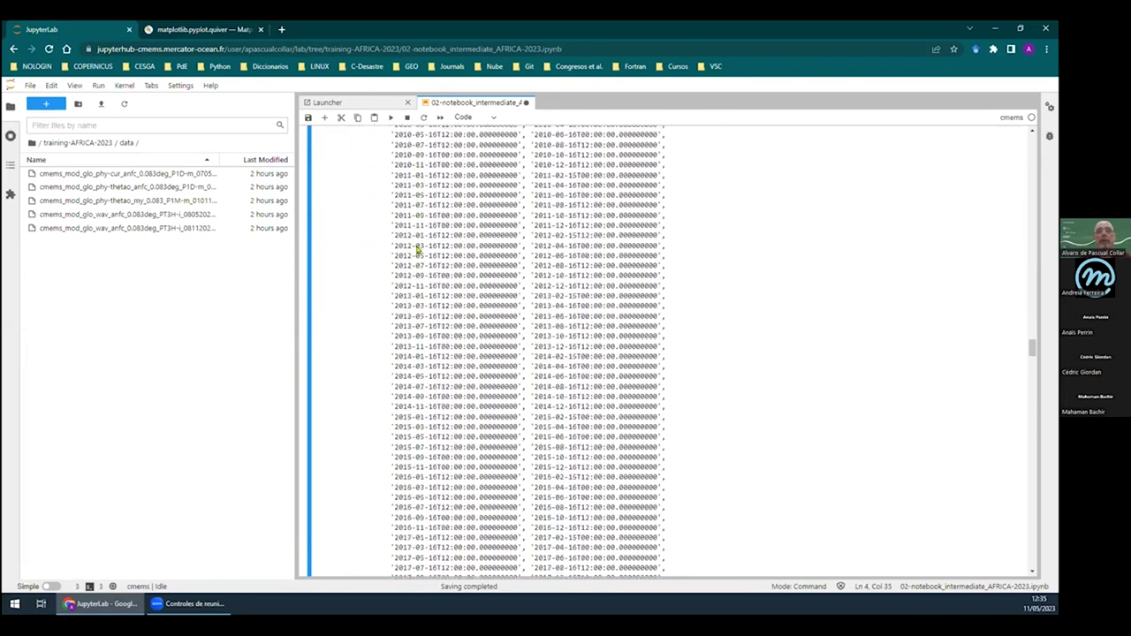
scroll(418, 250, down, 10)
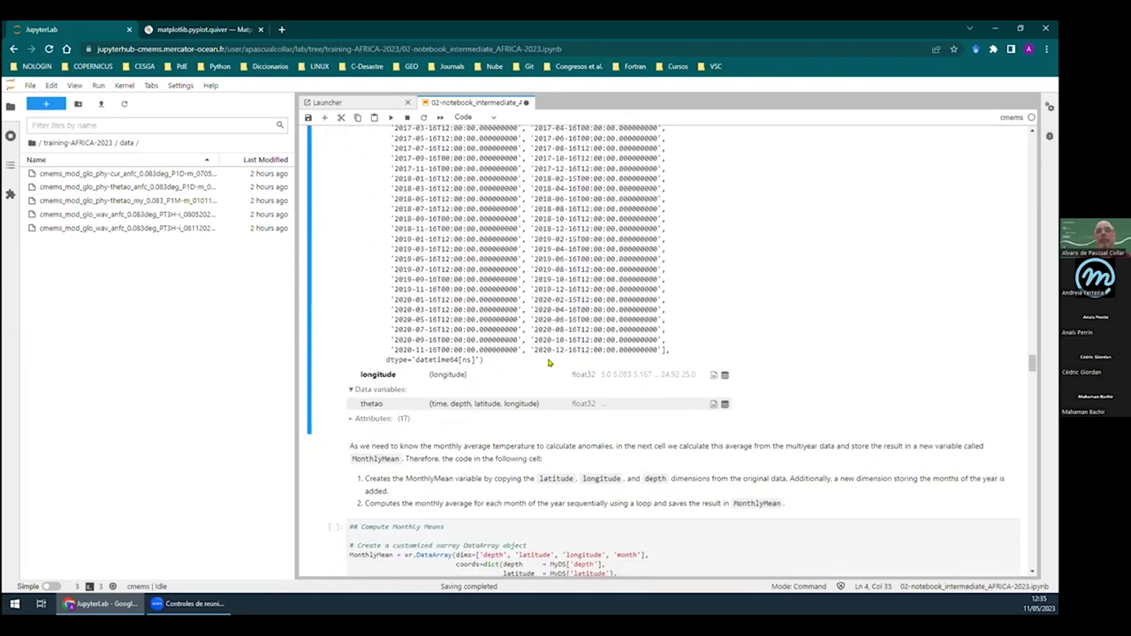
scroll(562, 360, up, 16)
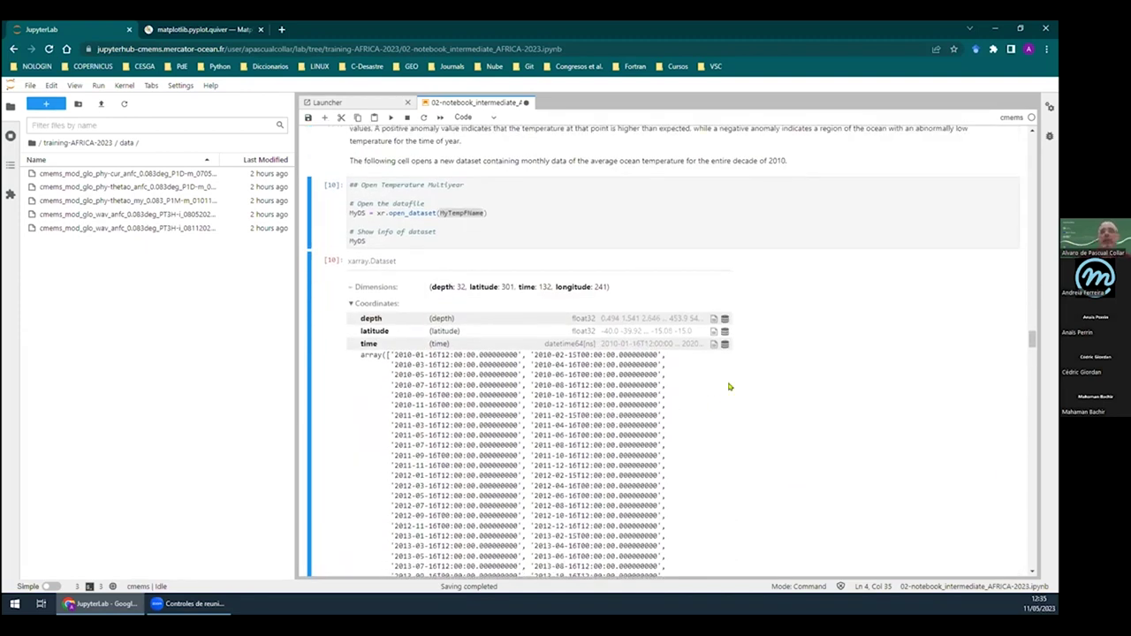
click(725, 345)
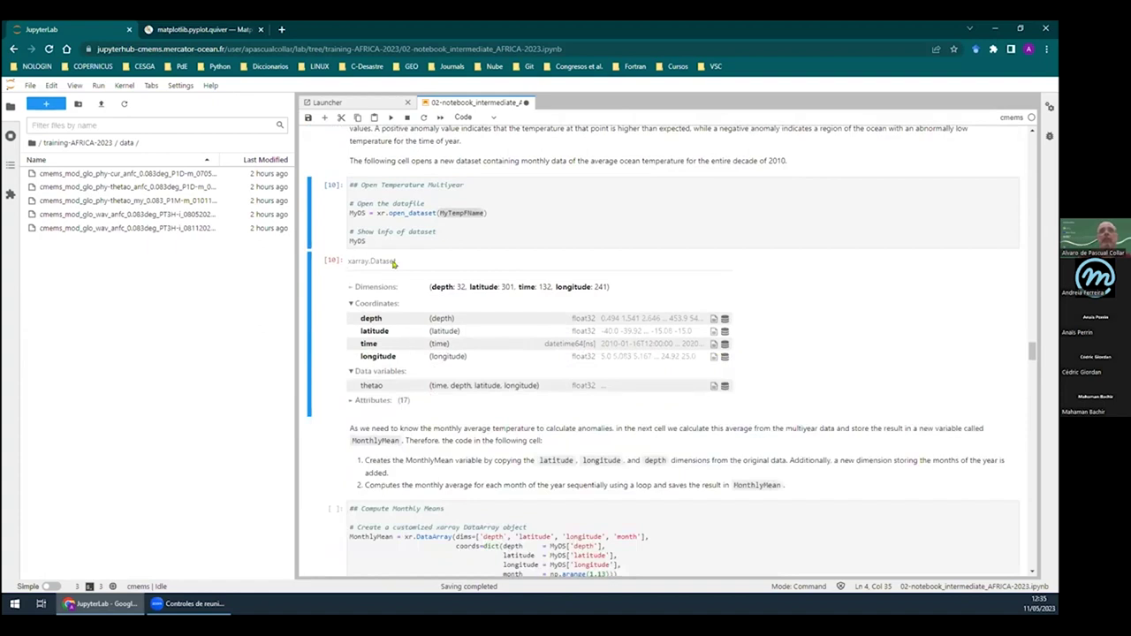
Highlight the whole Open Temperature Multiyear code, and its MyTempFName argument on its own
drag(382, 242, 339, 182)
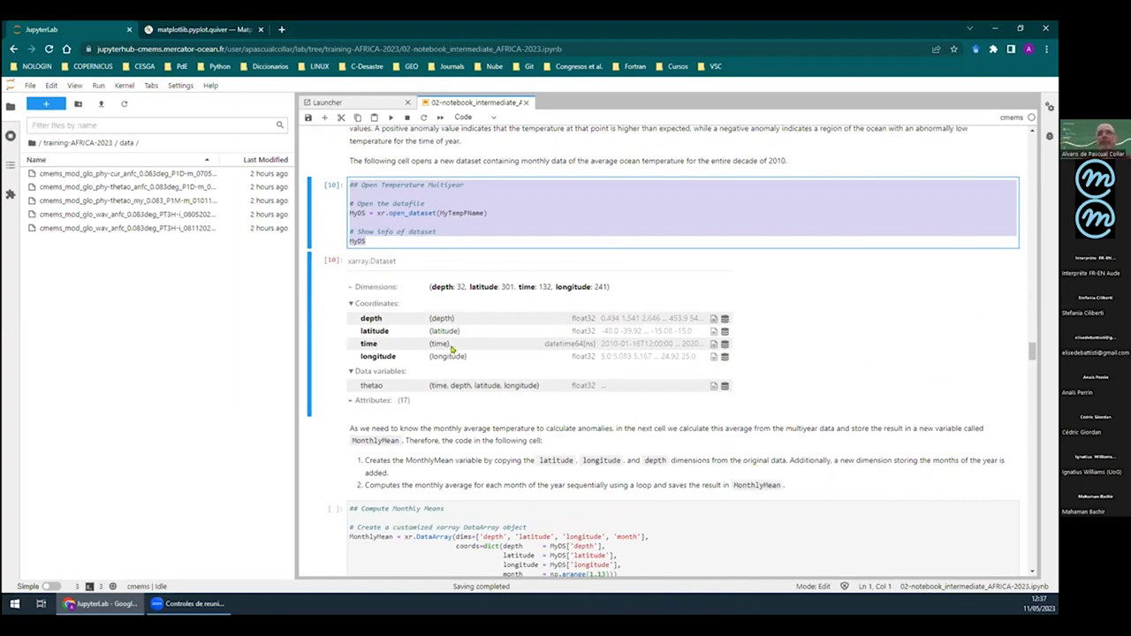
click(514, 206)
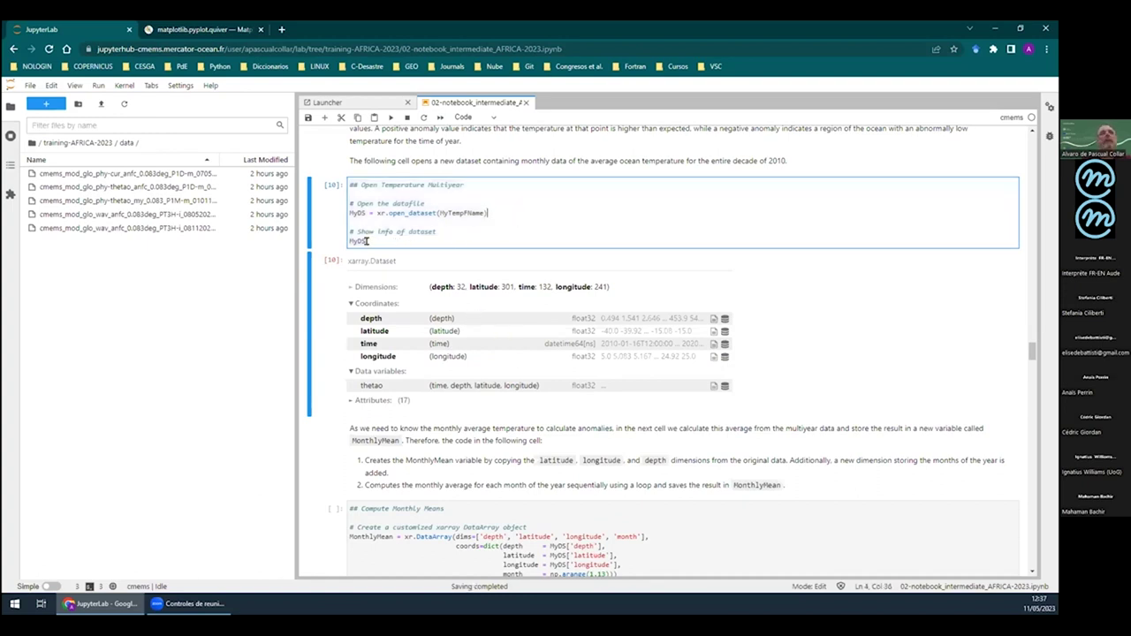
double_click(446, 213)
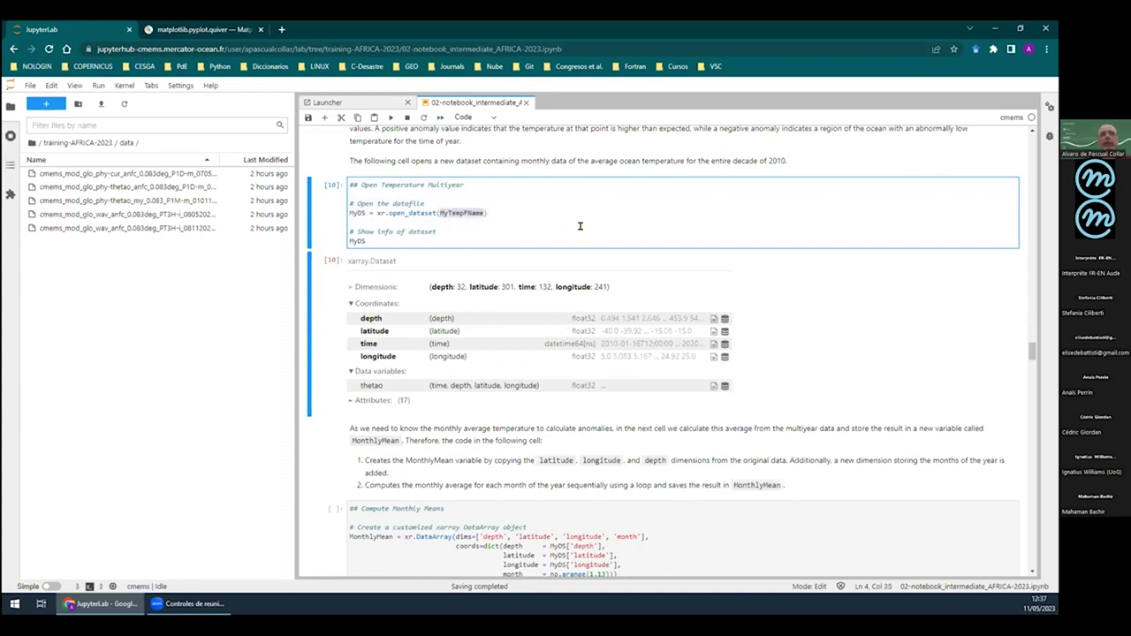
Go to the Compute Monthly Means cell and highlight the MonthlyMean variable in the DataArray definition
scroll(689, 235, down, 2)
scroll(694, 236, down, 2)
click(734, 384)
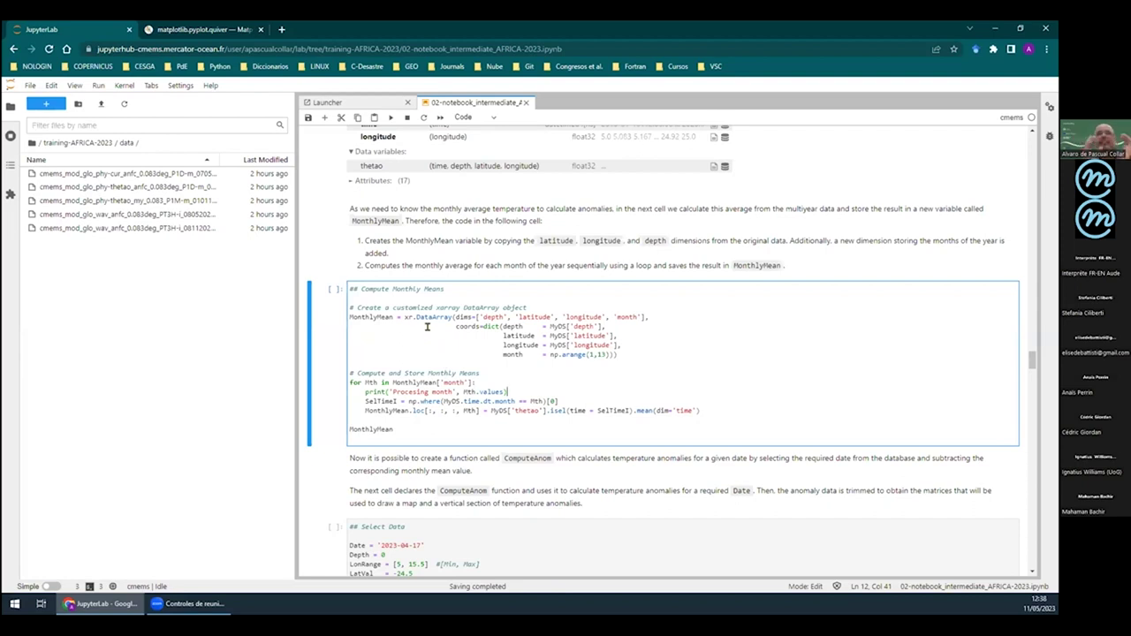
click(377, 317)
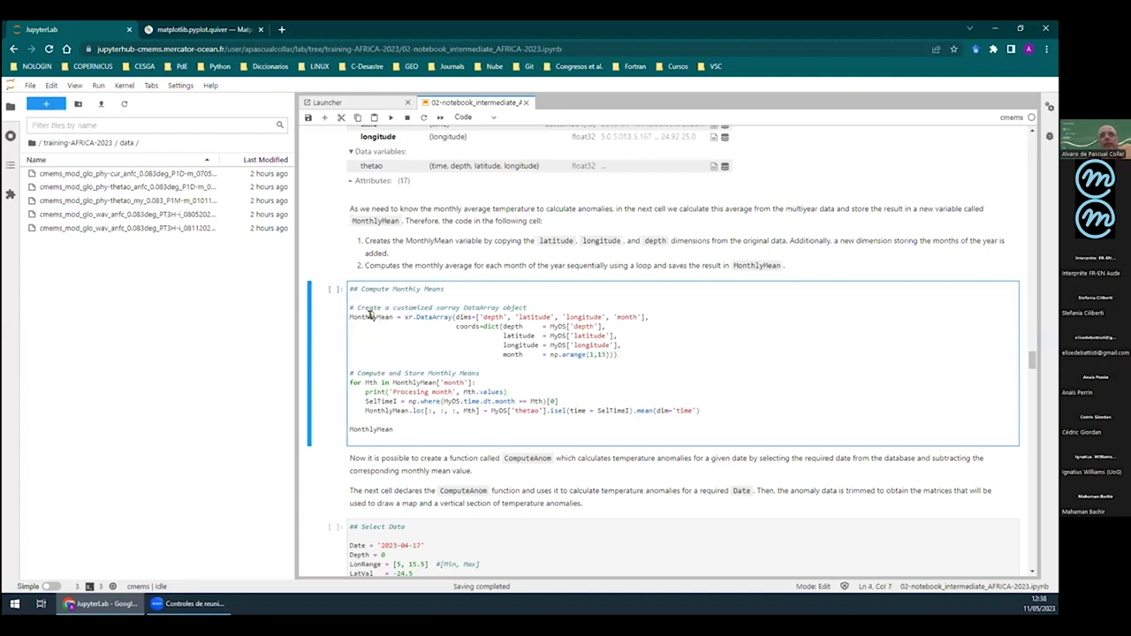
double_click(377, 317)
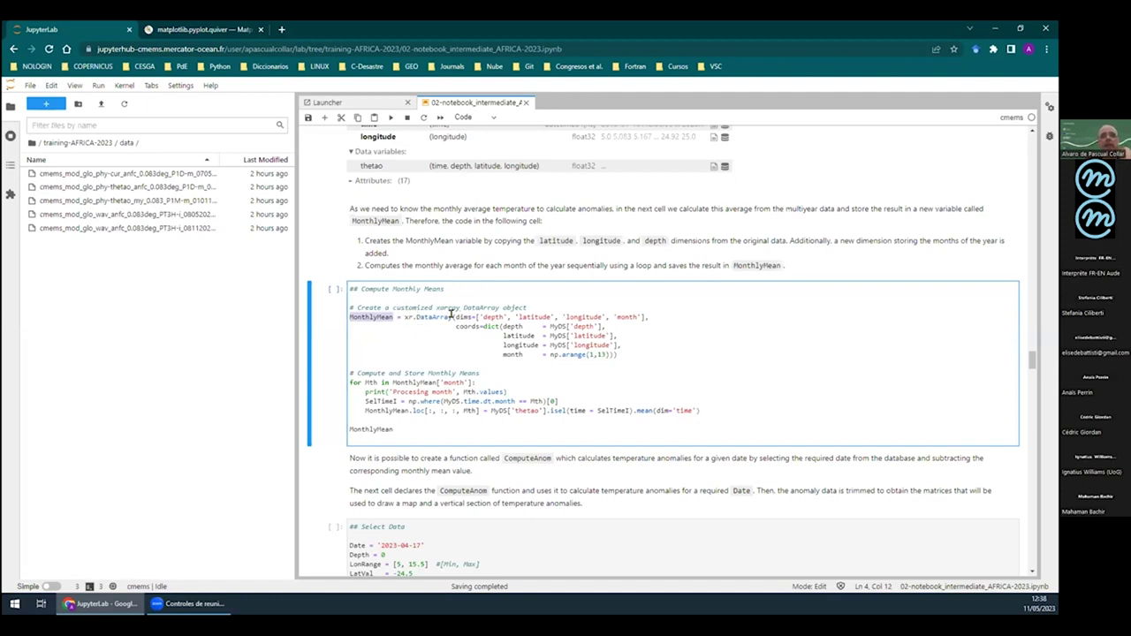
Highlight the dims argument of the MonthlyMean DataArray and its depth, latitude, longitude and month entries in turn
drag(455, 316, 661, 317)
click(662, 316)
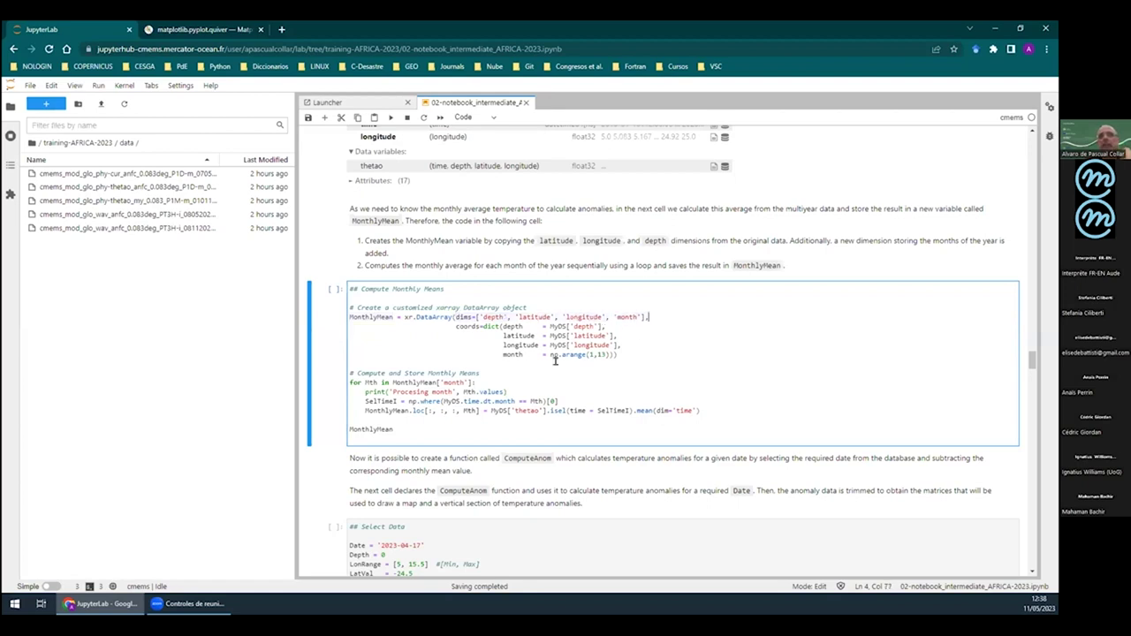
double_click(492, 316)
double_click(534, 316)
click(570, 317)
double_click(572, 317)
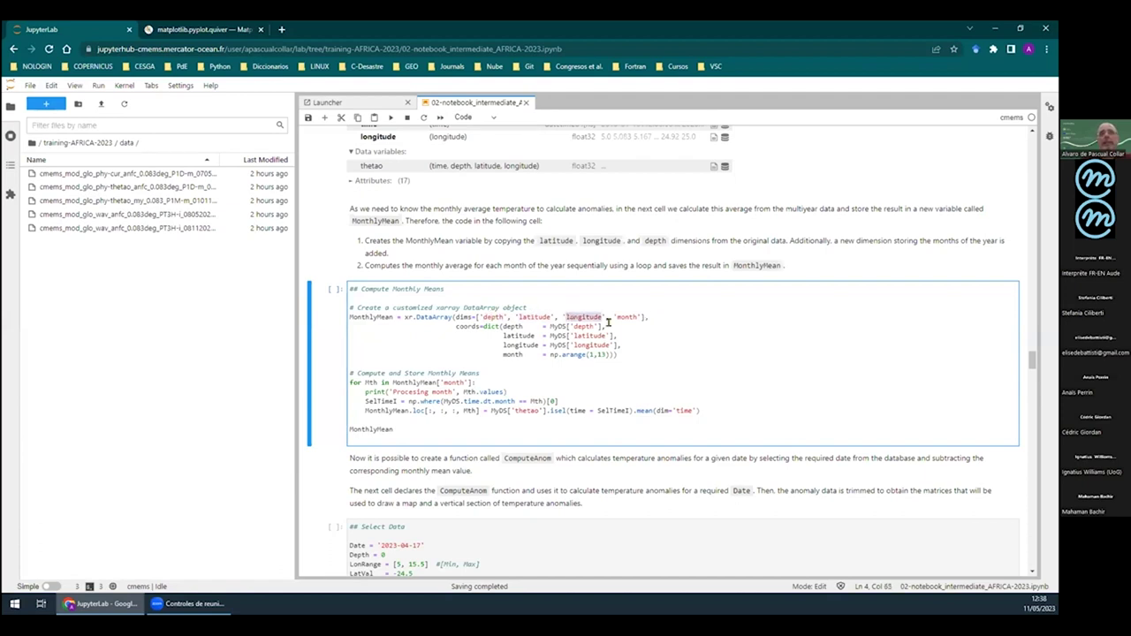
double_click(628, 317)
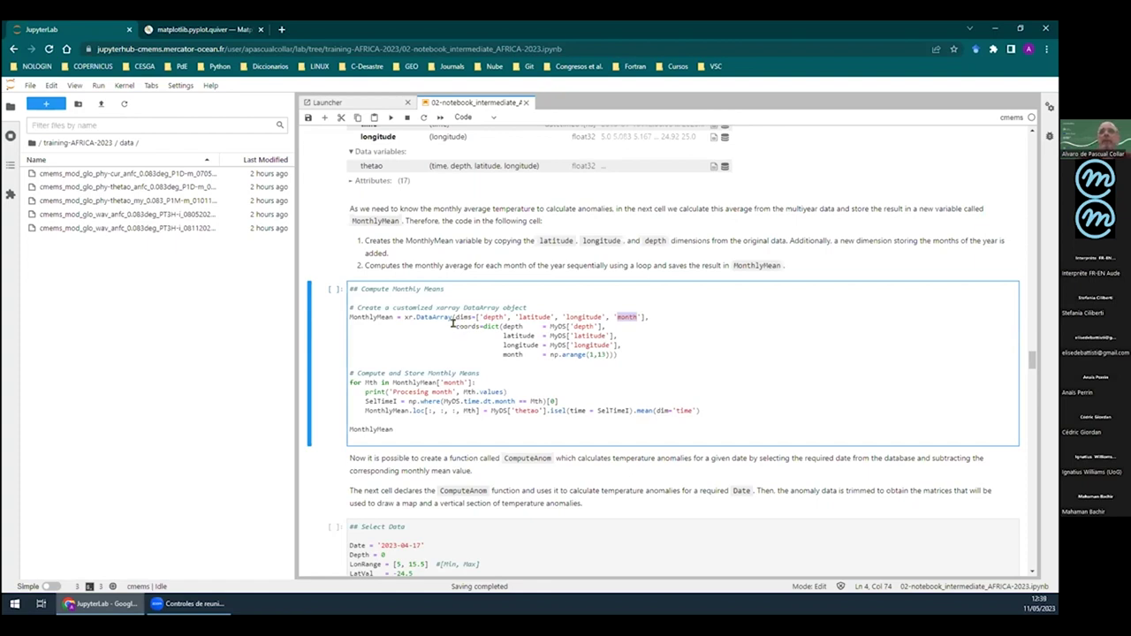
Highlight the coords argument of the MonthlyMean DataArray, and put spaces around the equals signs of coords and dims, keeping the coordinate lines aligned
drag(454, 323, 618, 354)
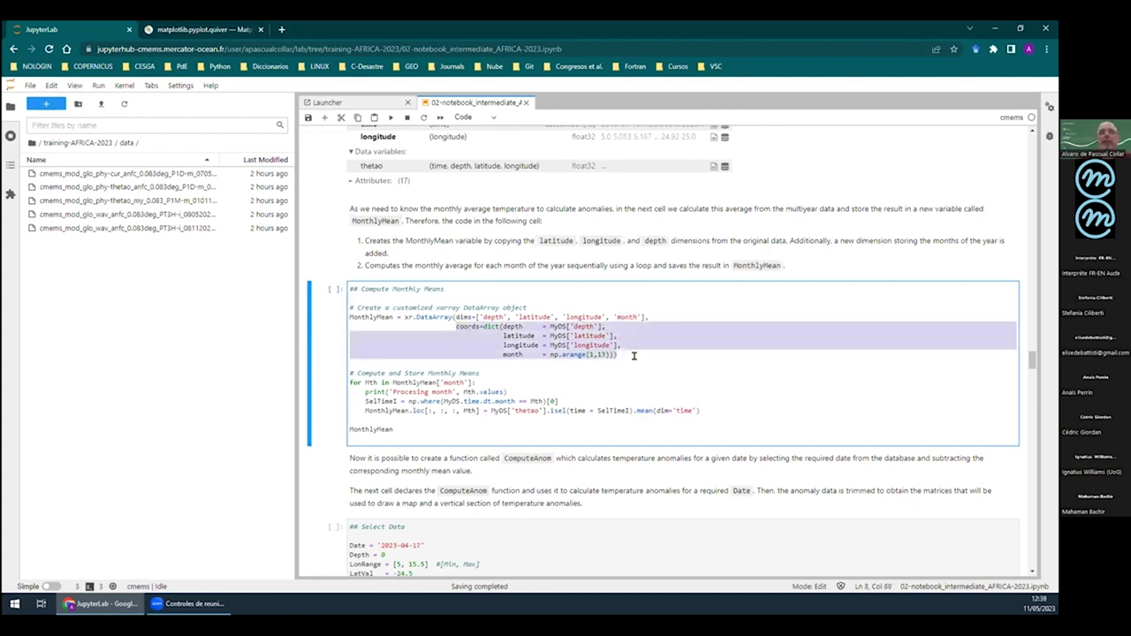
click(513, 344)
click(476, 324)
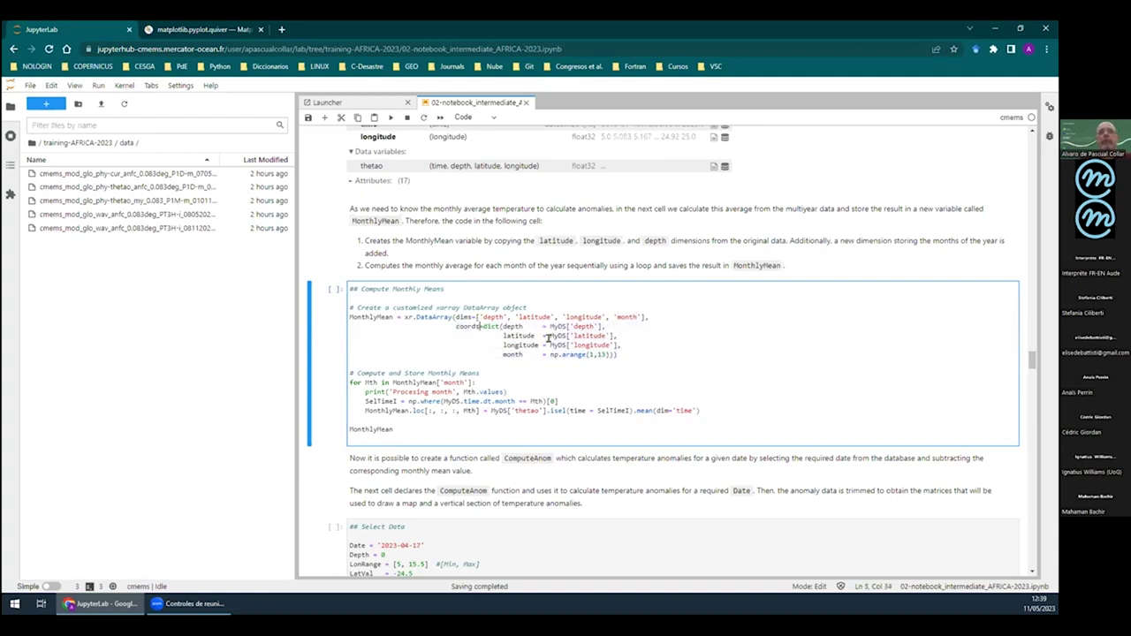
key(Right)
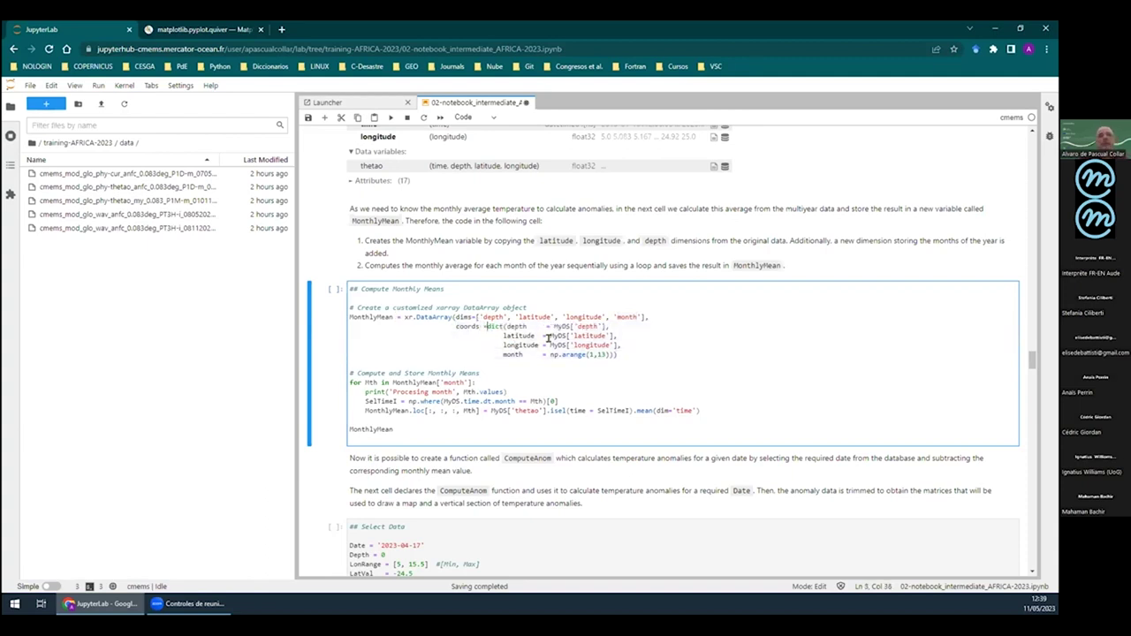
key(Right)
key(Right)
key(Right)
key(Right)
key(Right)
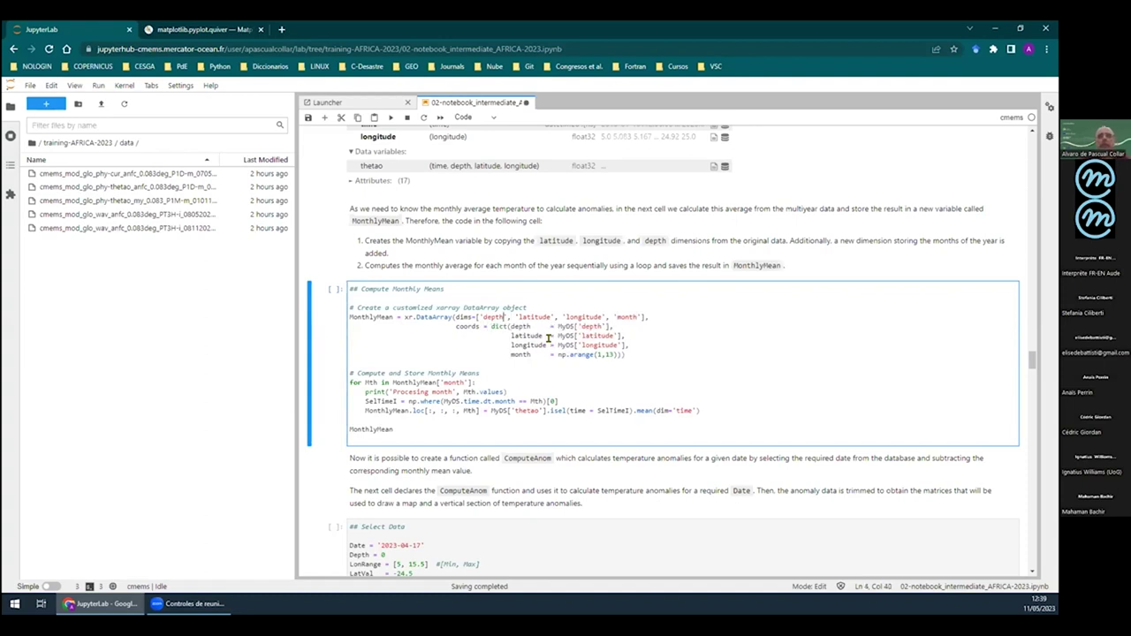
key(Right)
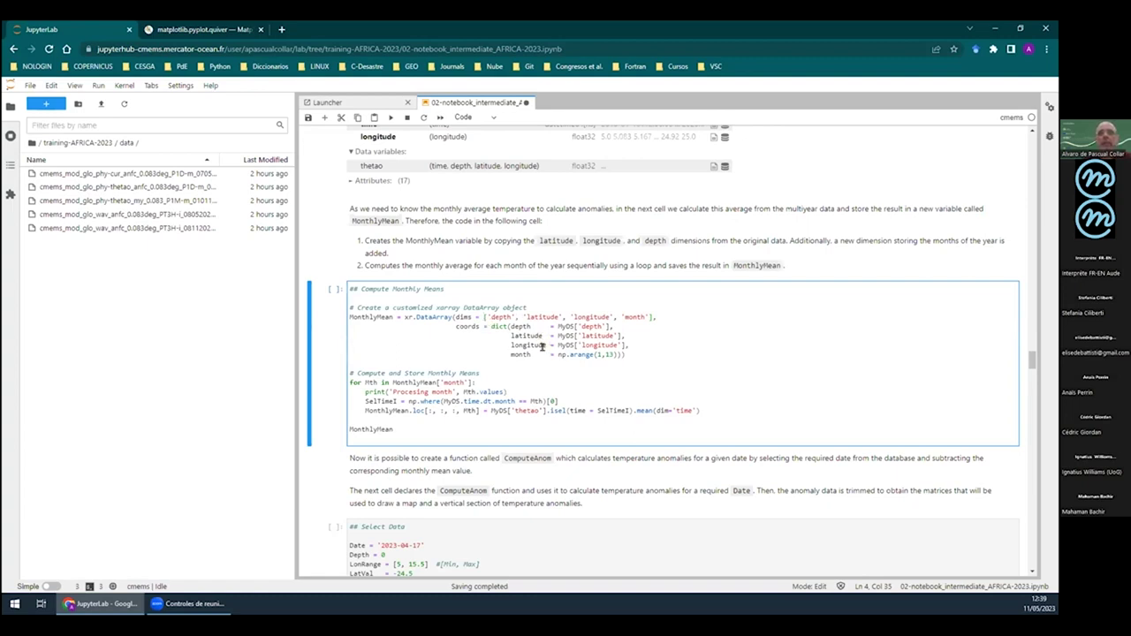
Highlight the depth, latitude and longitude names inside the coords dictionary one after another
double_click(519, 326)
double_click(526, 335)
double_click(528, 344)
mouse_move(557, 324)
mouse_down()
mouse_move(621, 319)
mouse_move(578, 325)
mouse_up()
Highlight each coords entry with its source: depth, latitude and longitude from MyDS, and month with its 1,13 range
drag(508, 326, 531, 326)
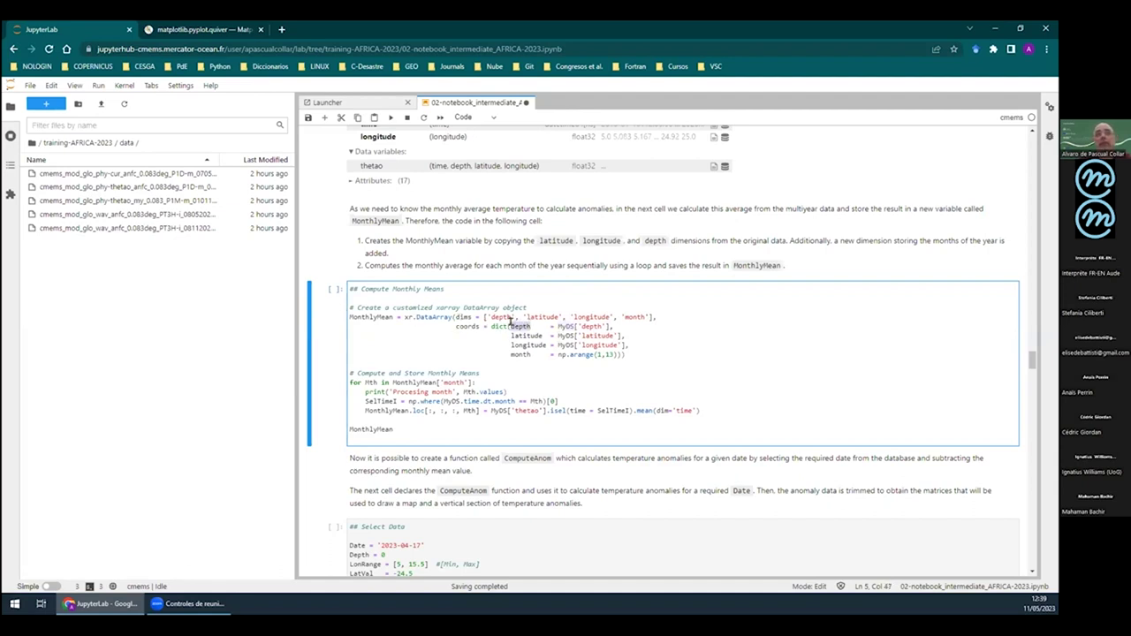
drag(556, 326, 606, 326)
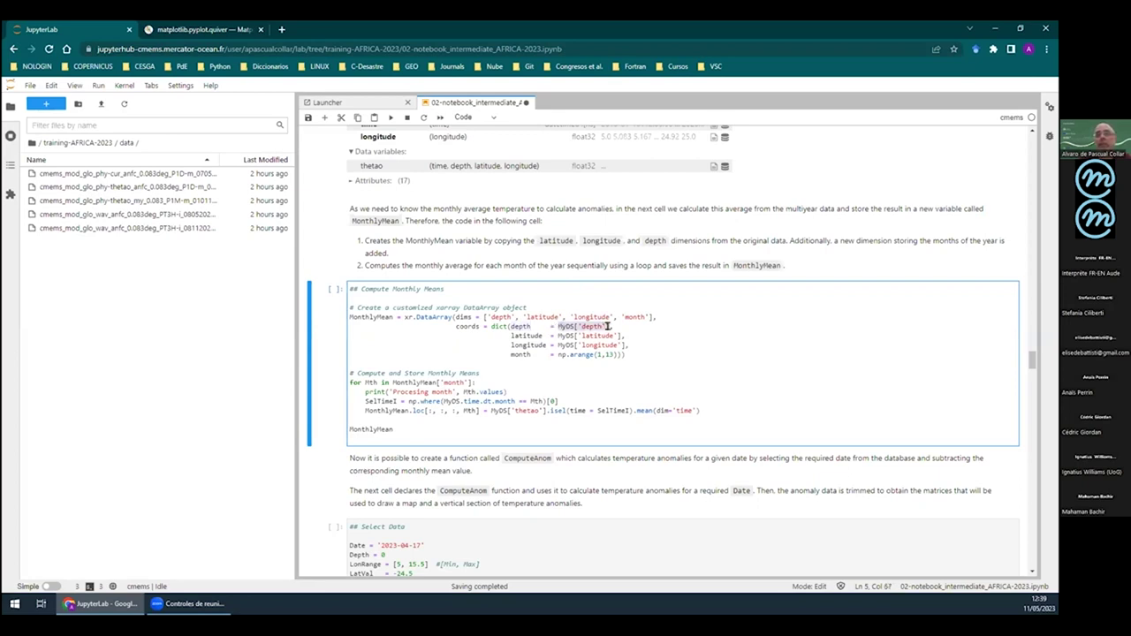
click(559, 326)
double_click(526, 336)
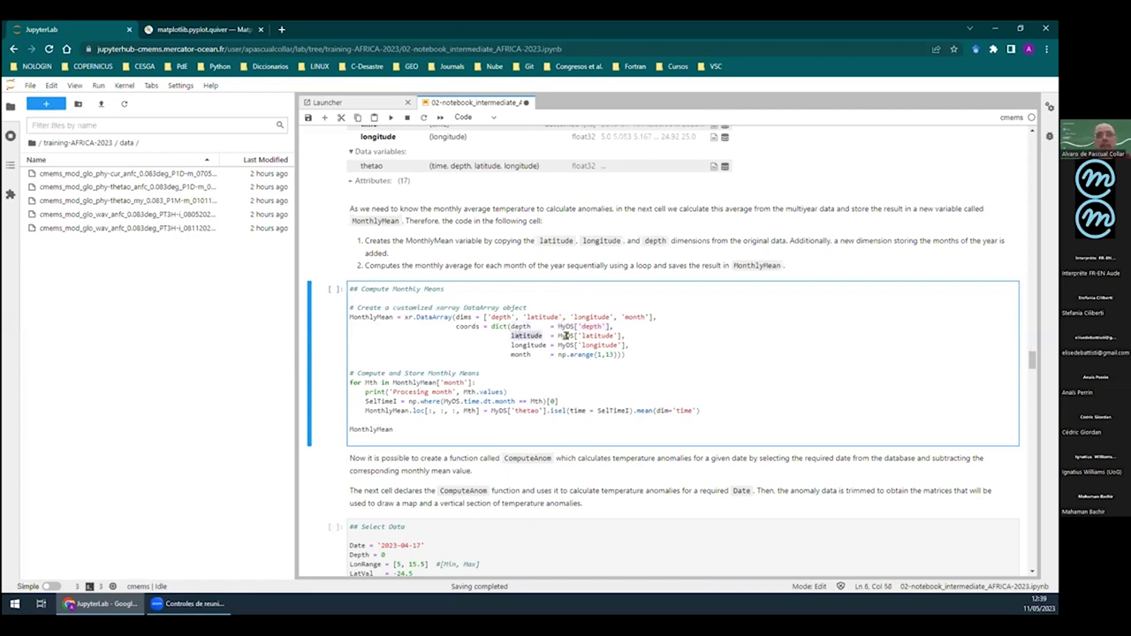
drag(557, 335, 619, 334)
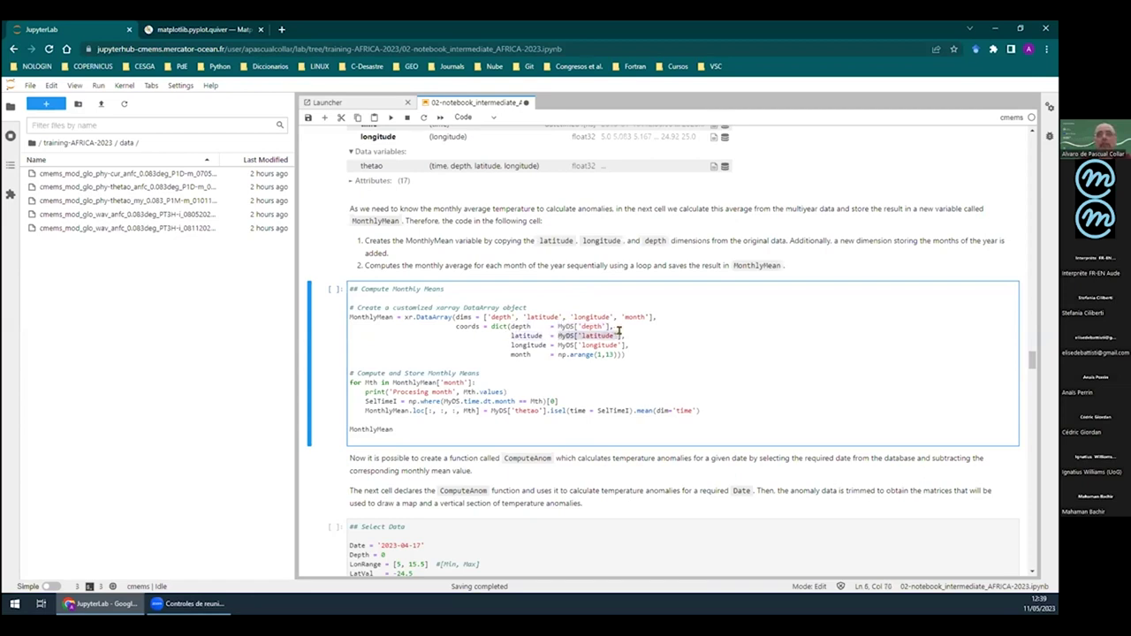
double_click(521, 343)
drag(557, 345, 627, 344)
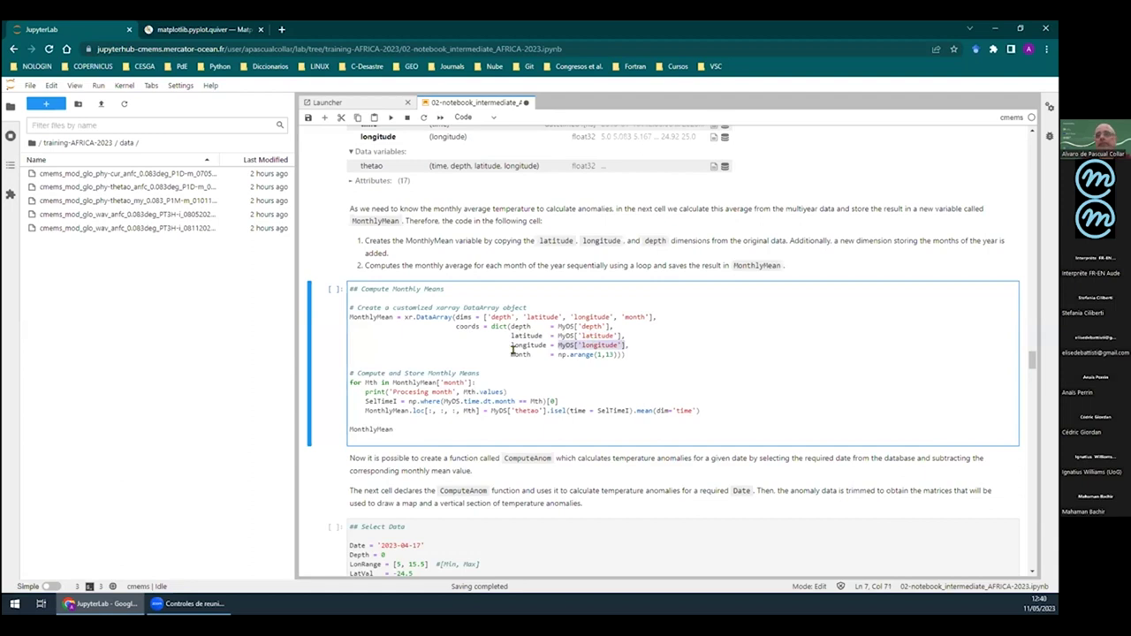
double_click(514, 353)
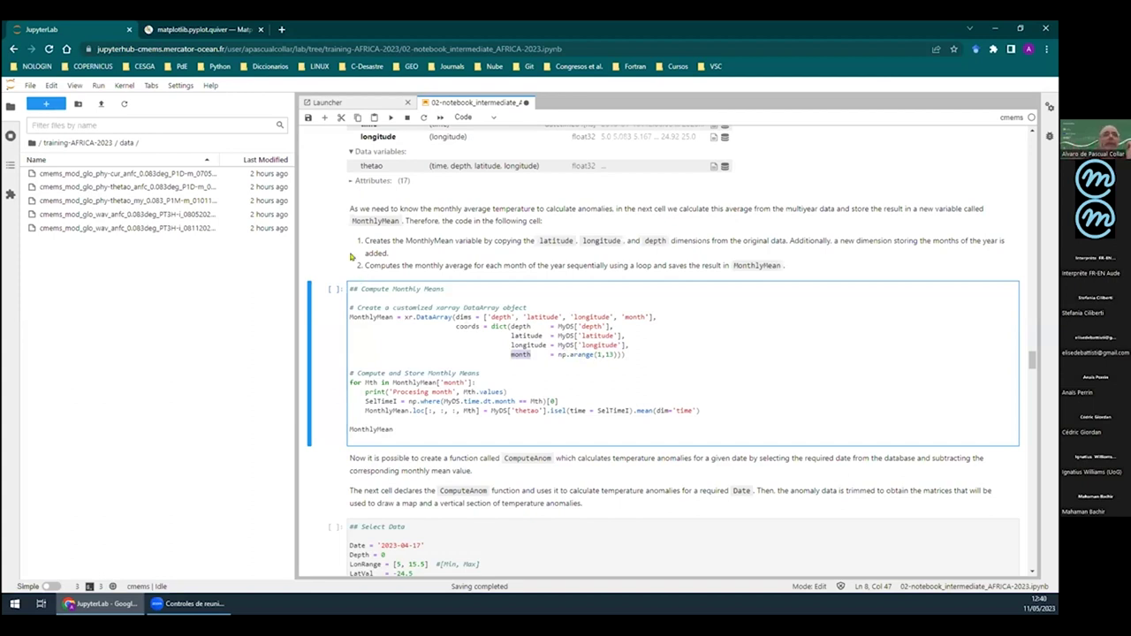
click(607, 355)
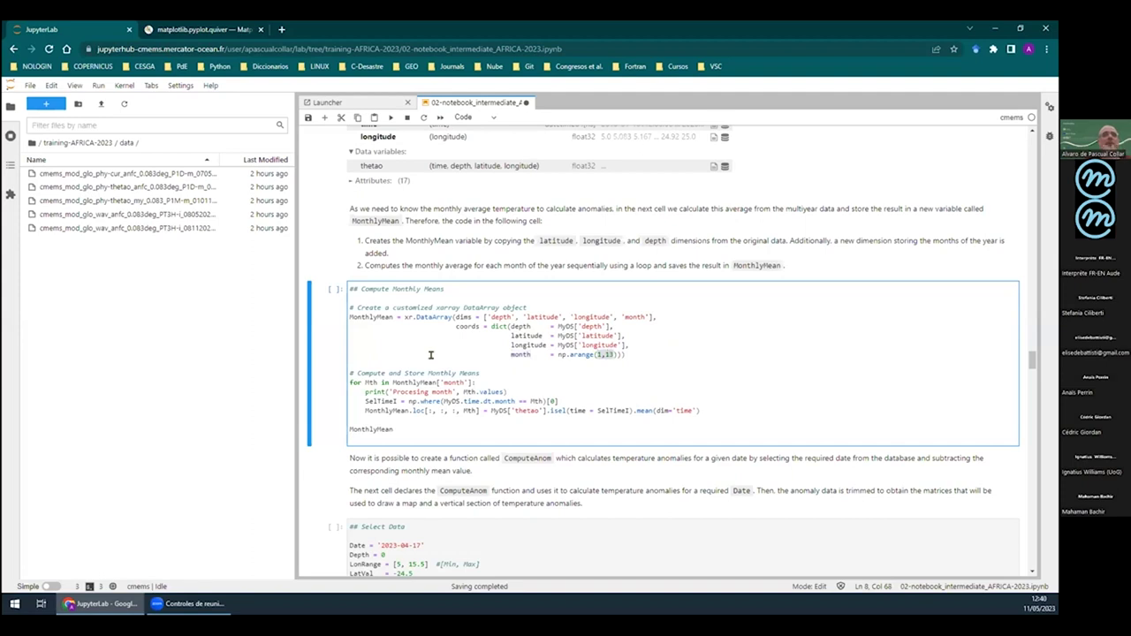
Insert a code cell above Compute Monthly Means containing np.arange(1,13) and run it
click(435, 255)
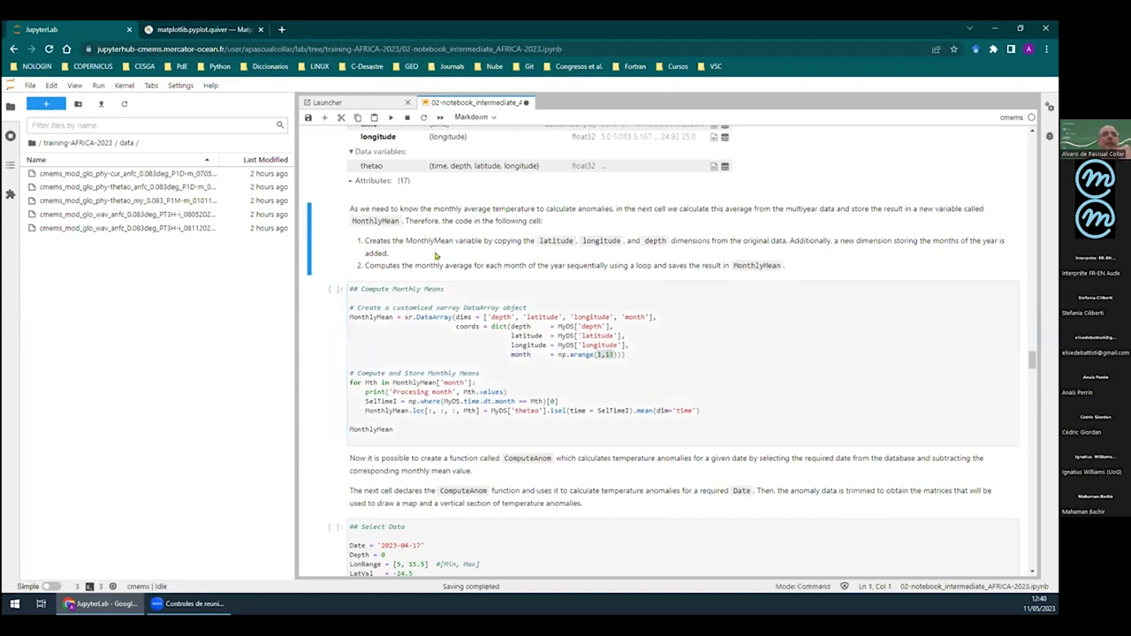
click(324, 117)
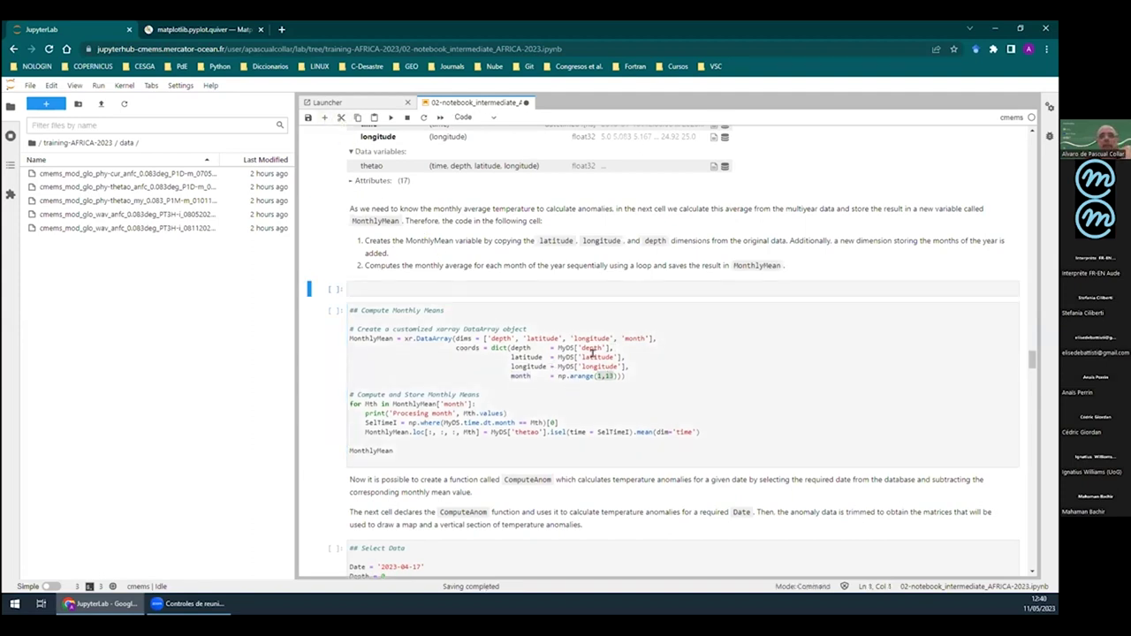
drag(553, 371, 411, 292)
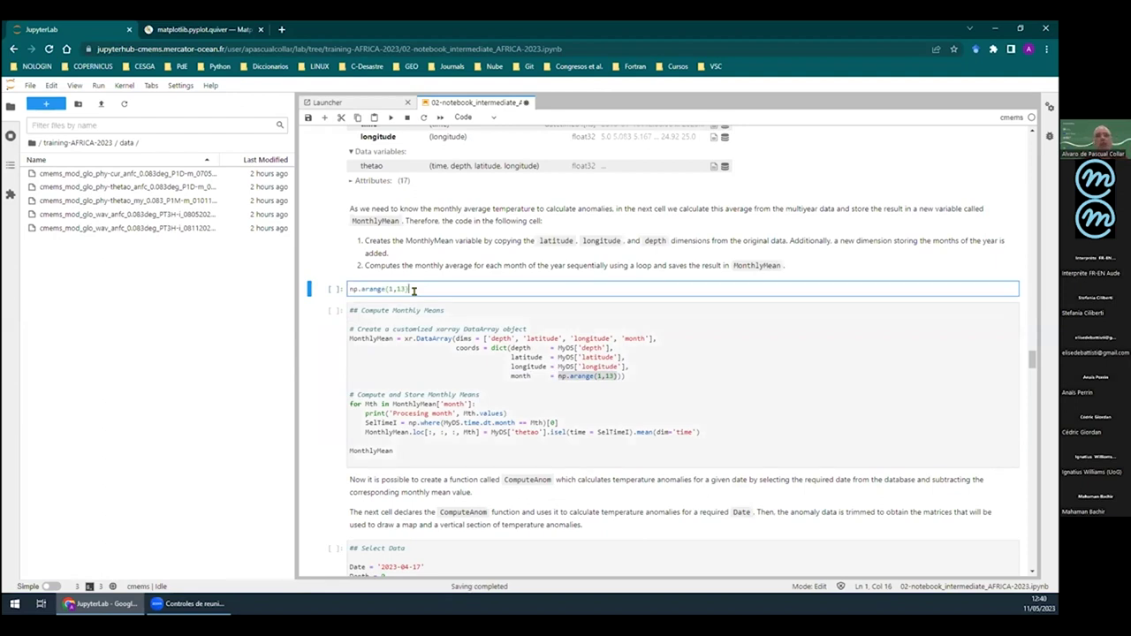
key(Return)
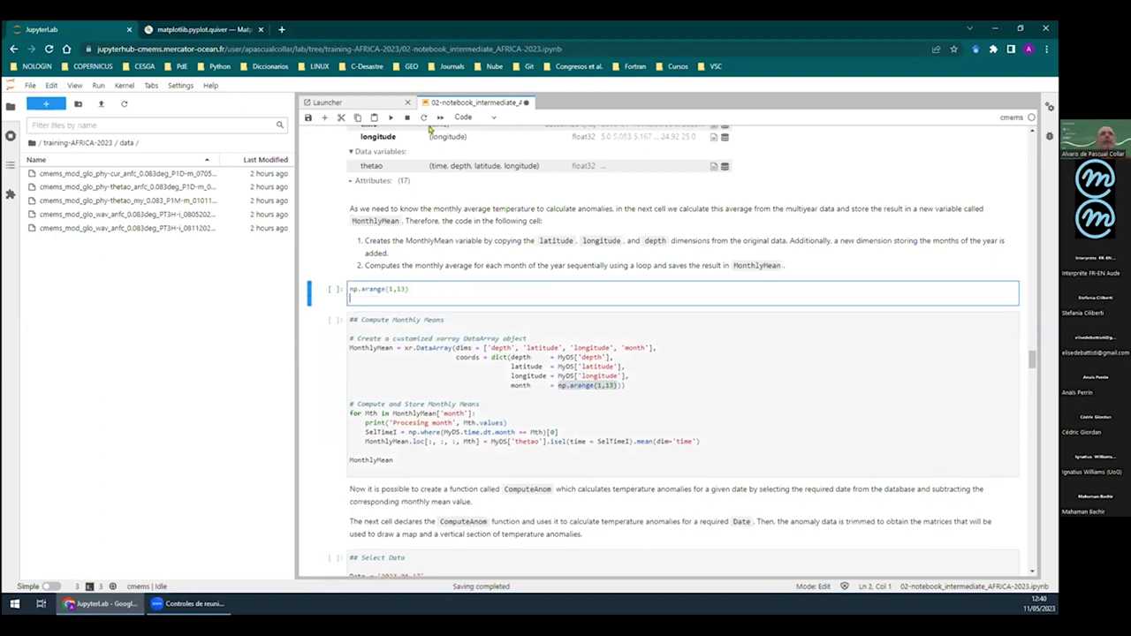
click(390, 118)
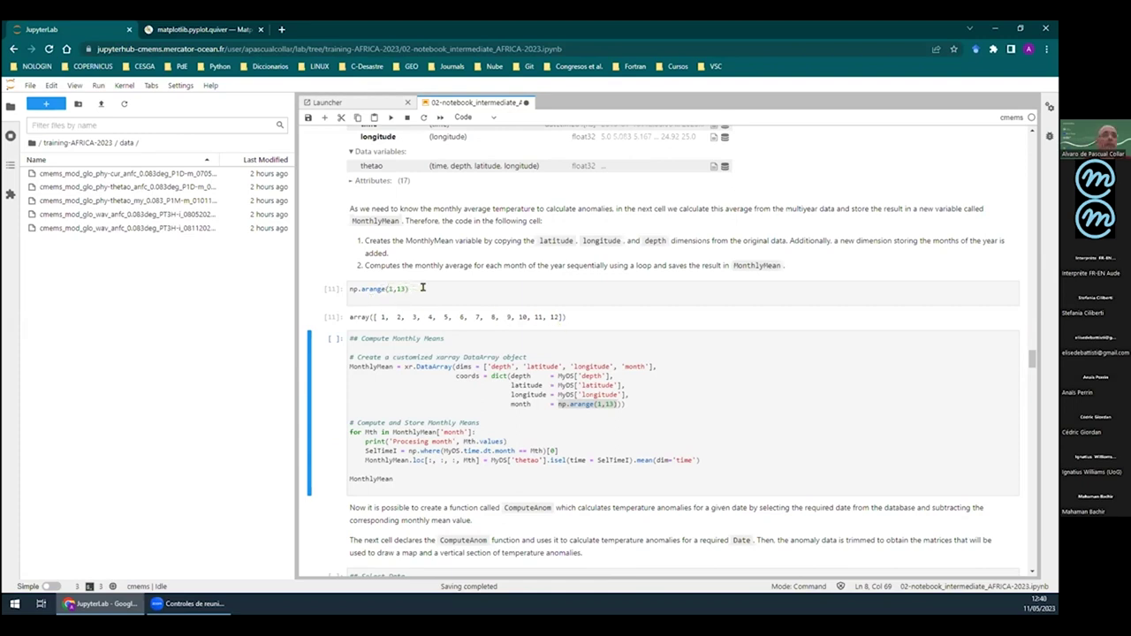
Change the test cell's expression to np.arange(1,5) and run it again
drag(424, 287, 336, 286)
key(ctrl+c)
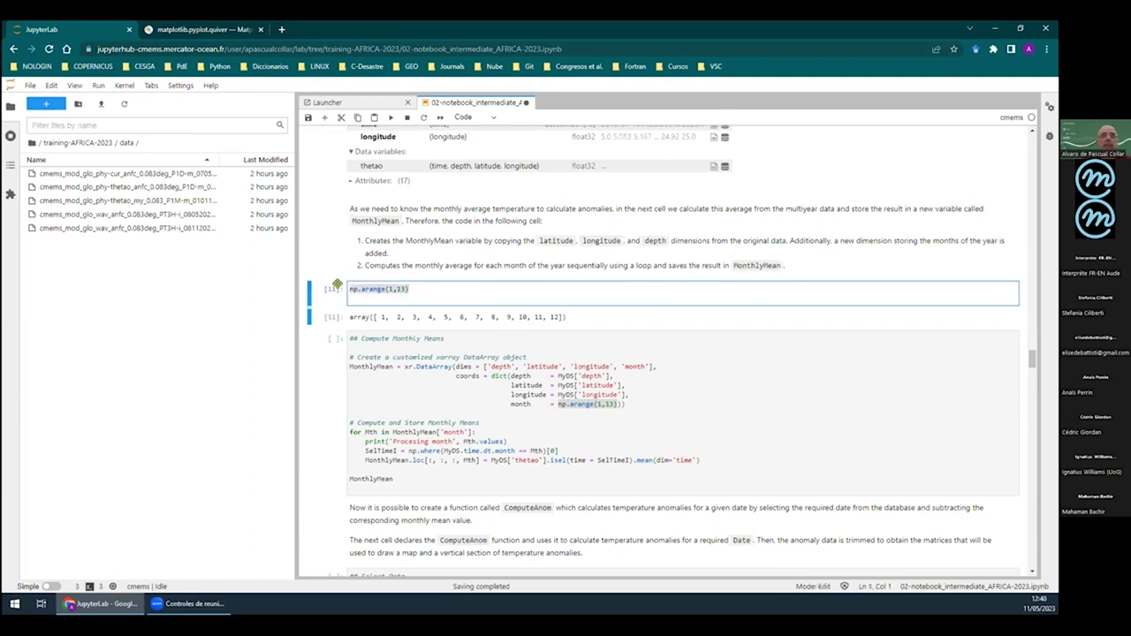
key(BackSpace)
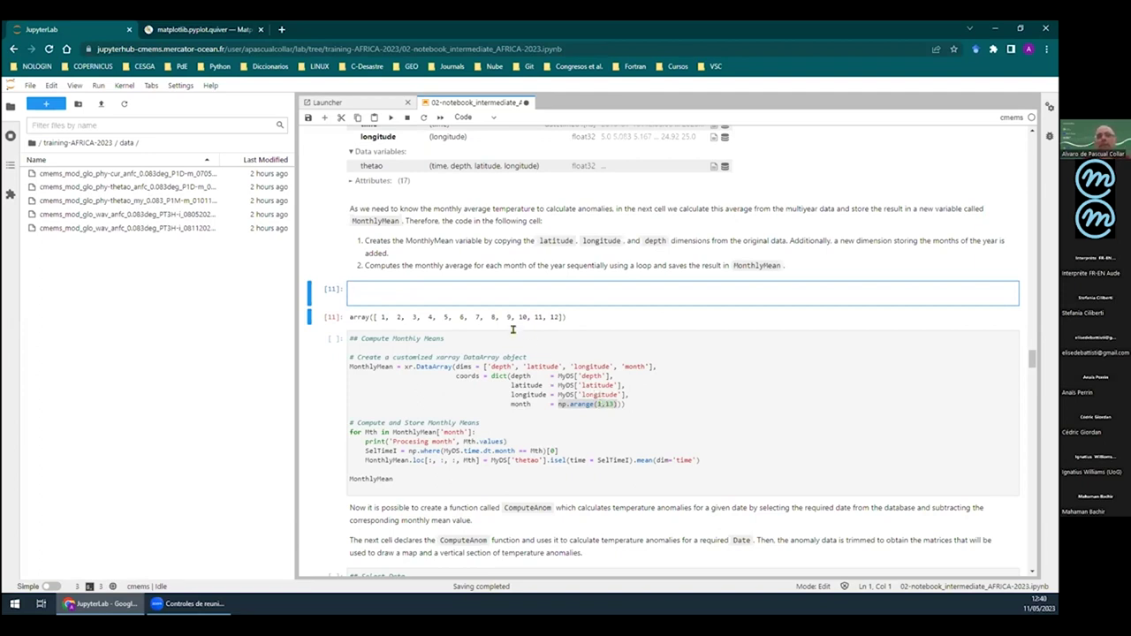
key(ctrl+v)
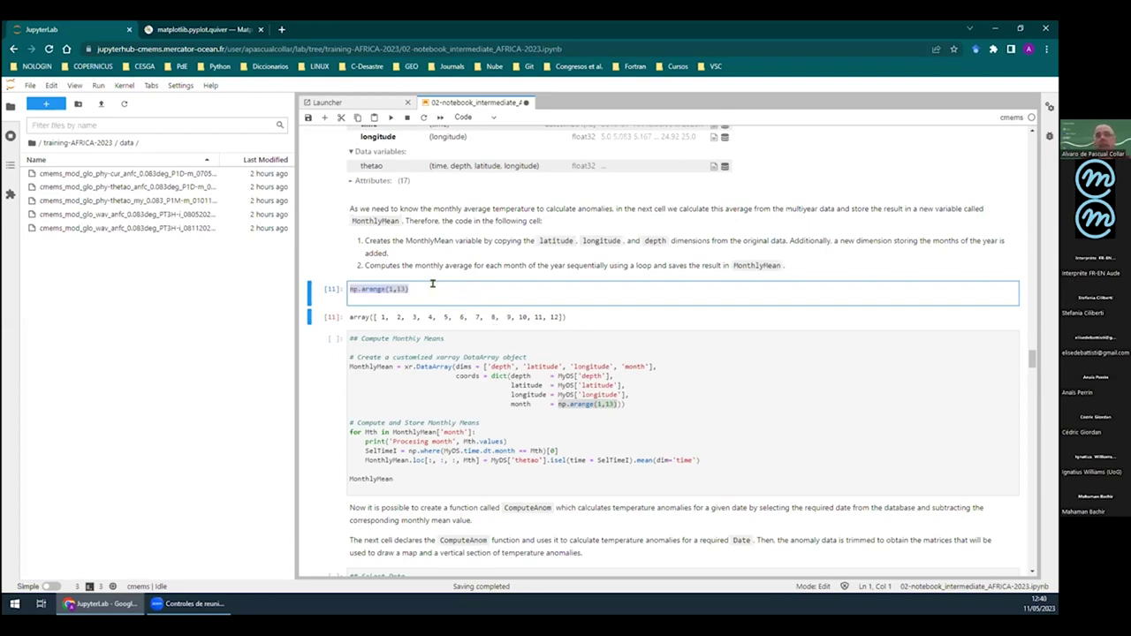
click(391, 288)
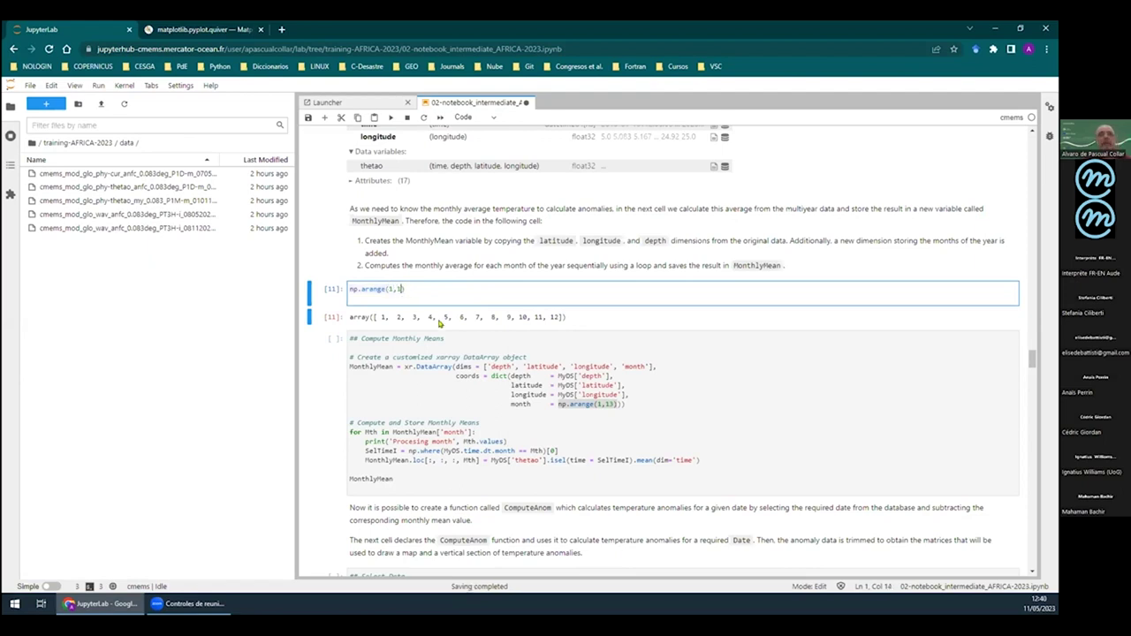
text(5)
click(391, 116)
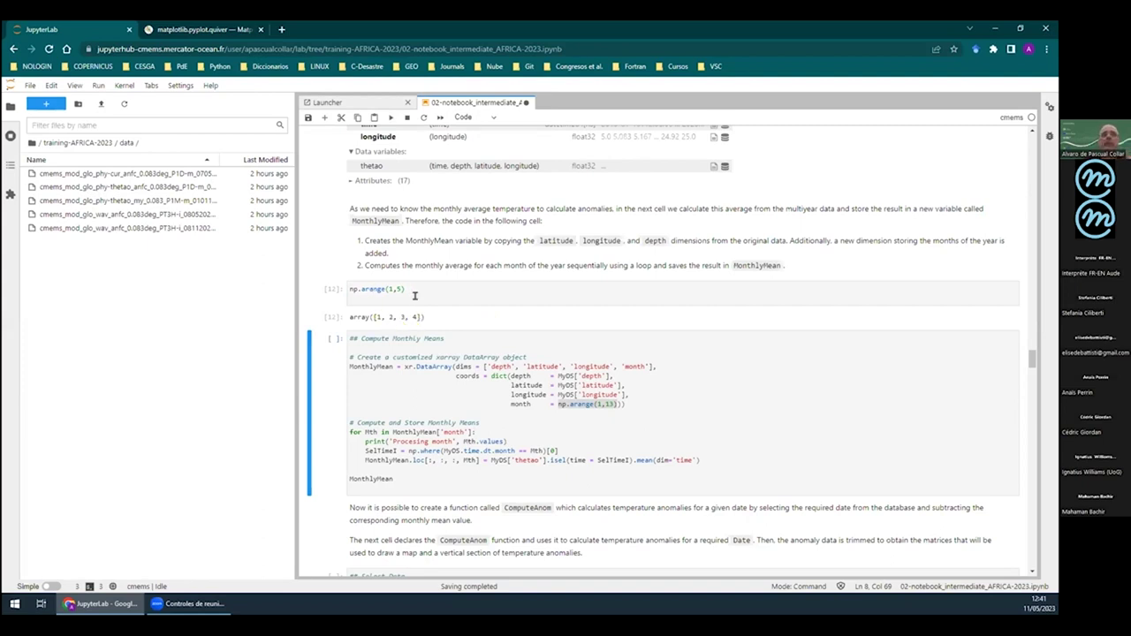
Clear the np.arange test code and delete its cell from the notebook
drag(412, 289, 338, 283)
key(BackSpace)
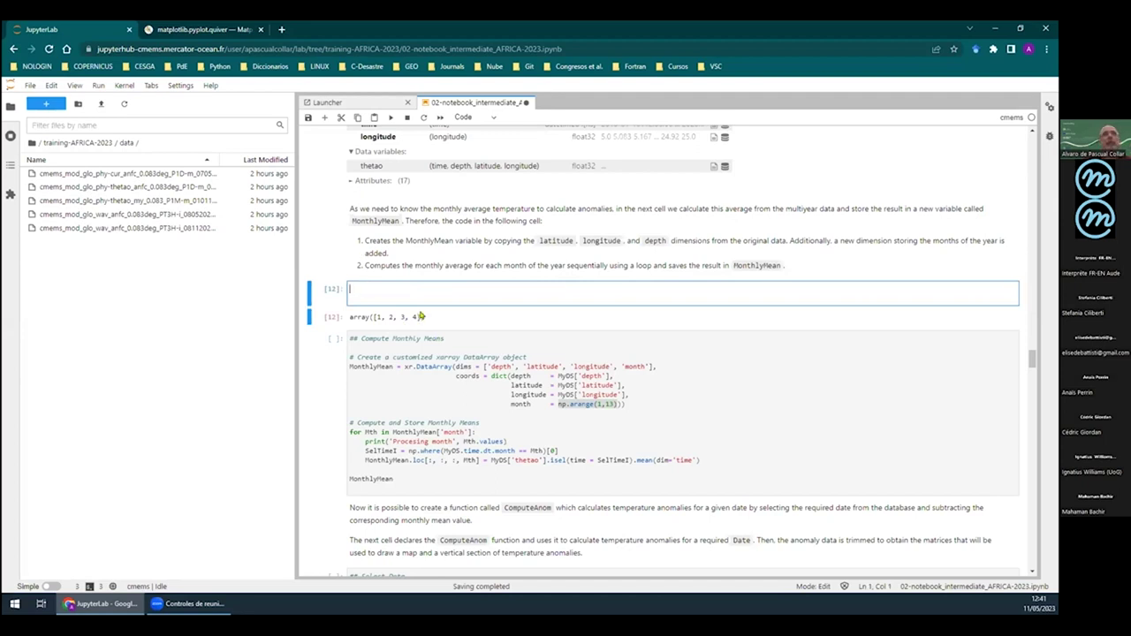
right_click(311, 294)
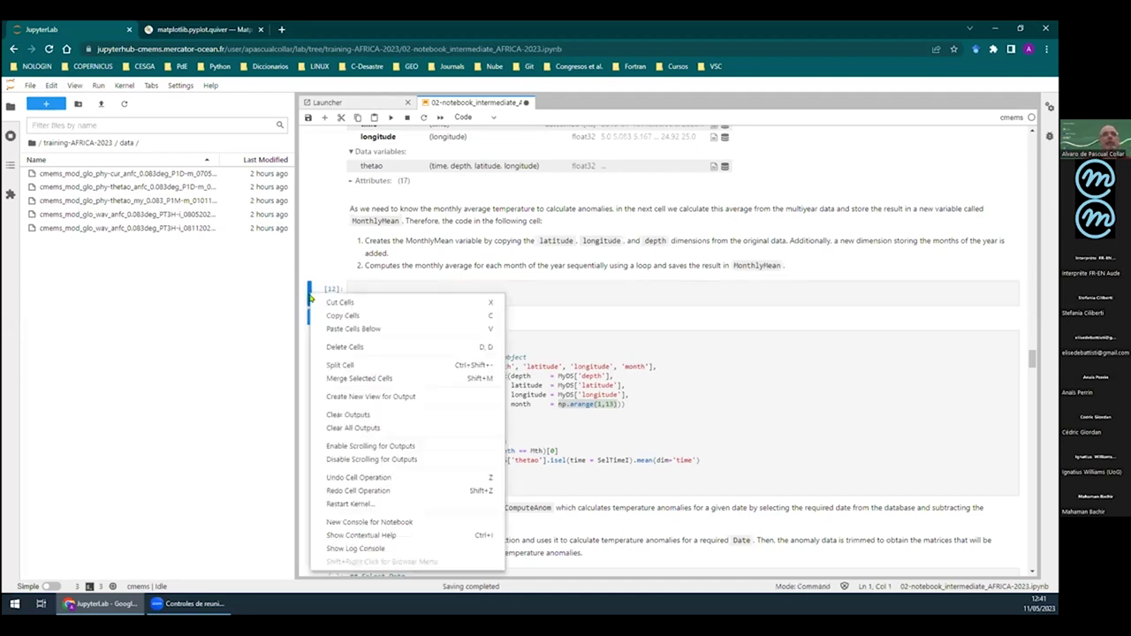
click(353, 346)
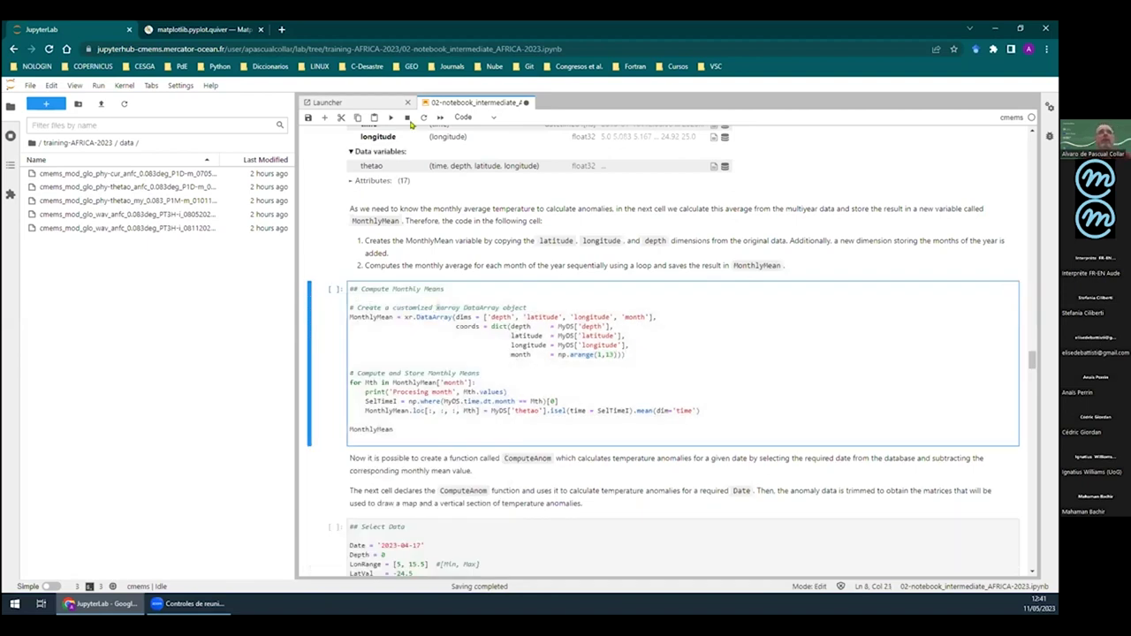
Run the Compute Monthly Means cell, and highlight its DataArray definition and the MonthlyMean variable name
key(shift+Return)
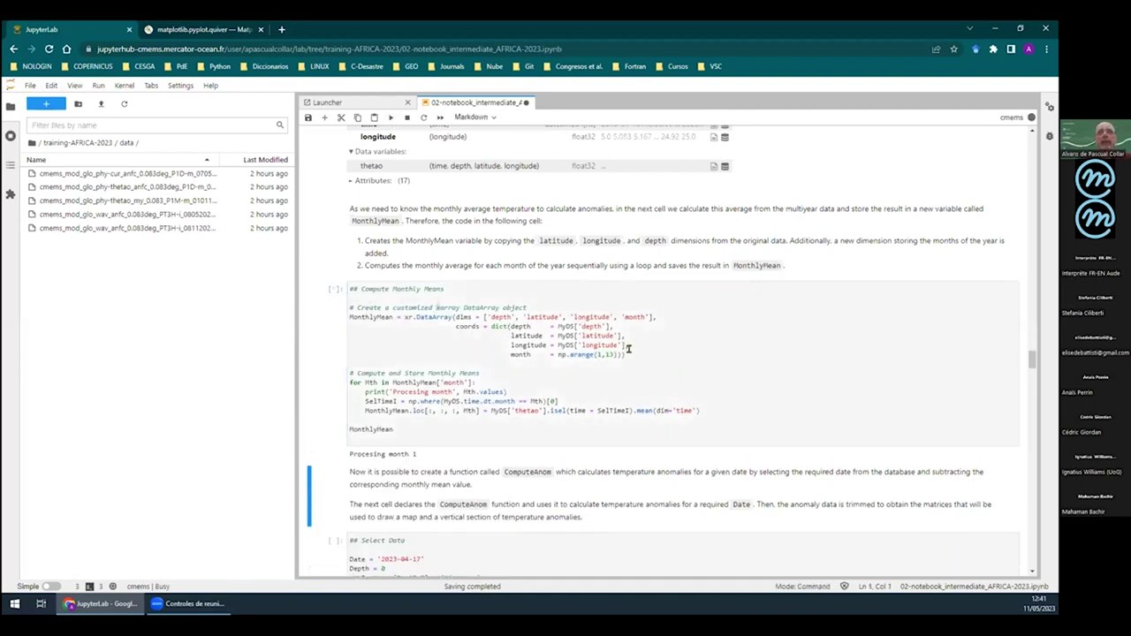
drag(624, 352, 334, 312)
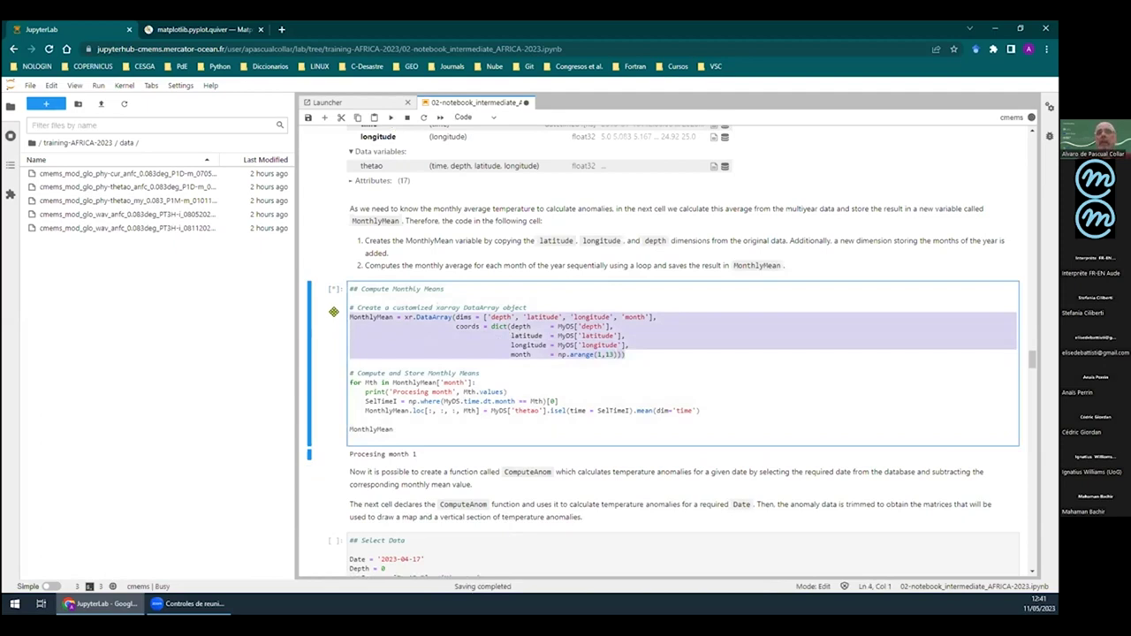
double_click(372, 316)
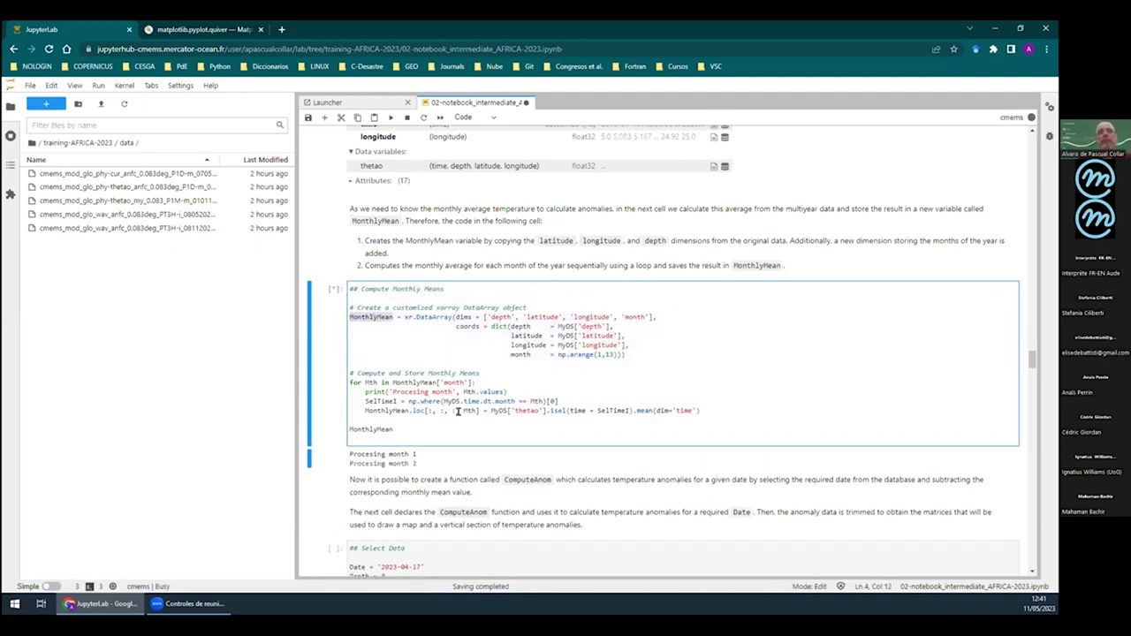
Highlight the for keyword and the ['month'] index in the loop over MonthlyMean
double_click(353, 380)
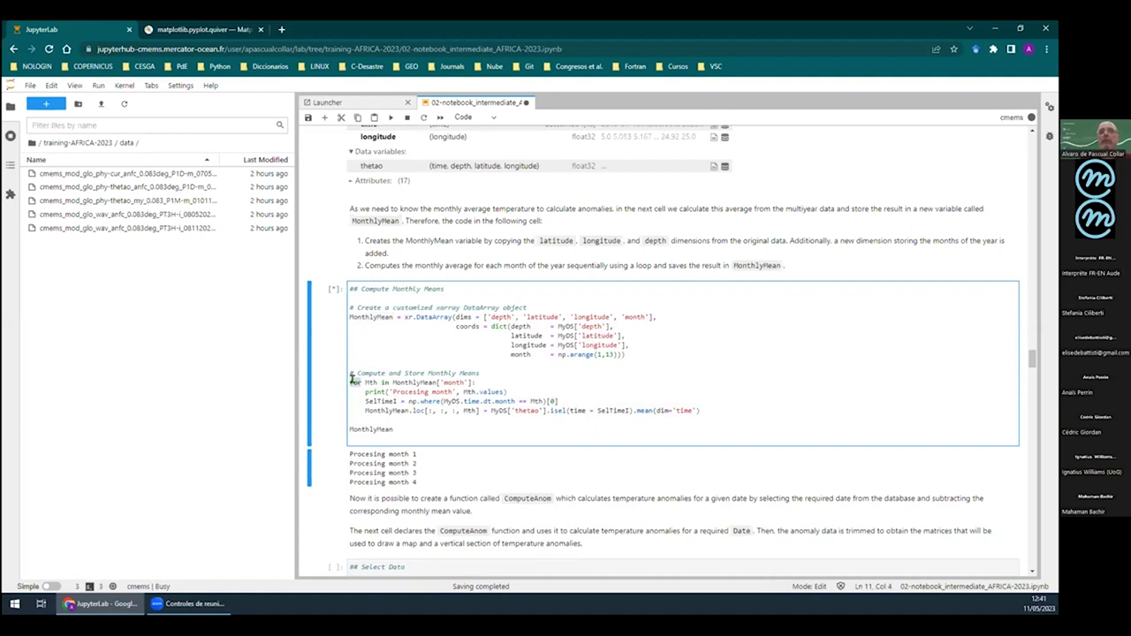
click(476, 381)
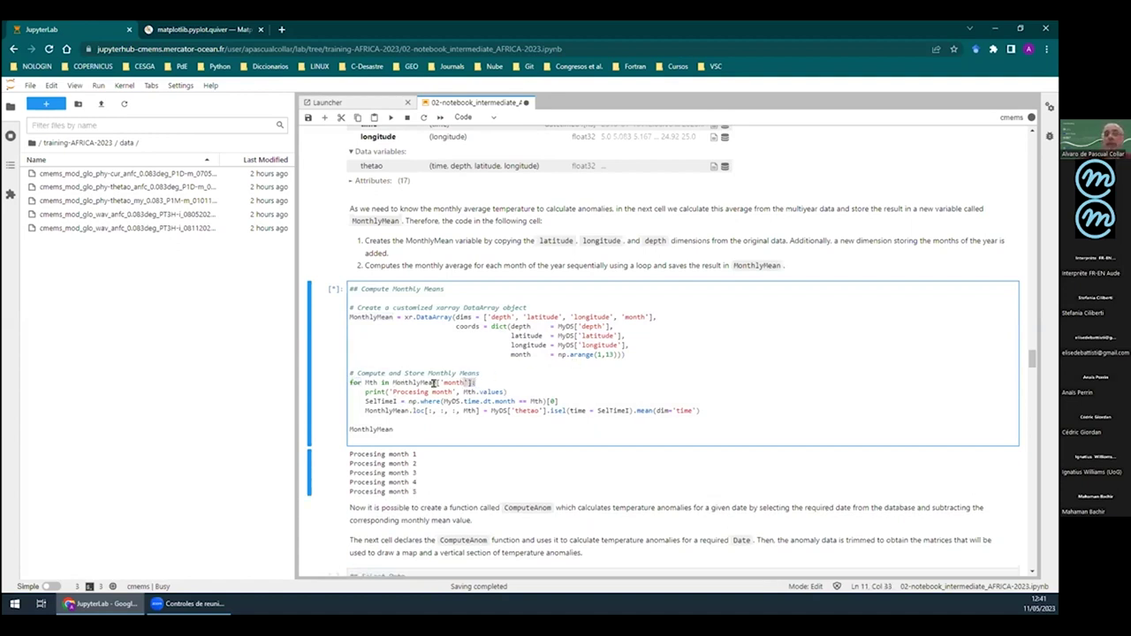
click(431, 378)
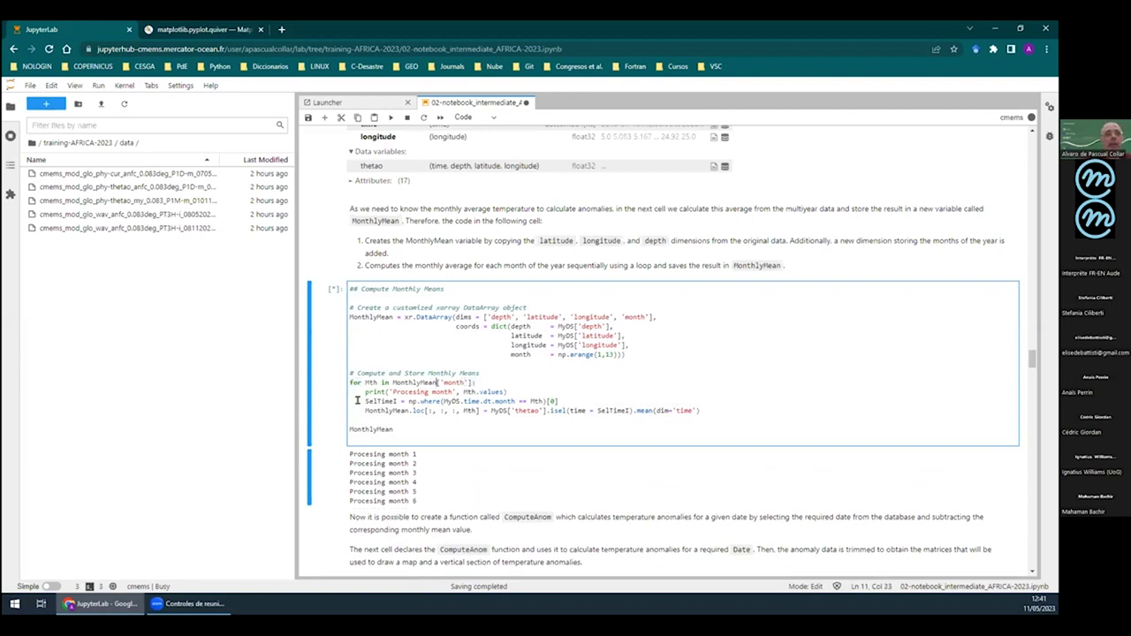
Highlight the SelTimeI line, its where function, and the MyDS.time.dt.month == Mth condition
drag(360, 398, 568, 400)
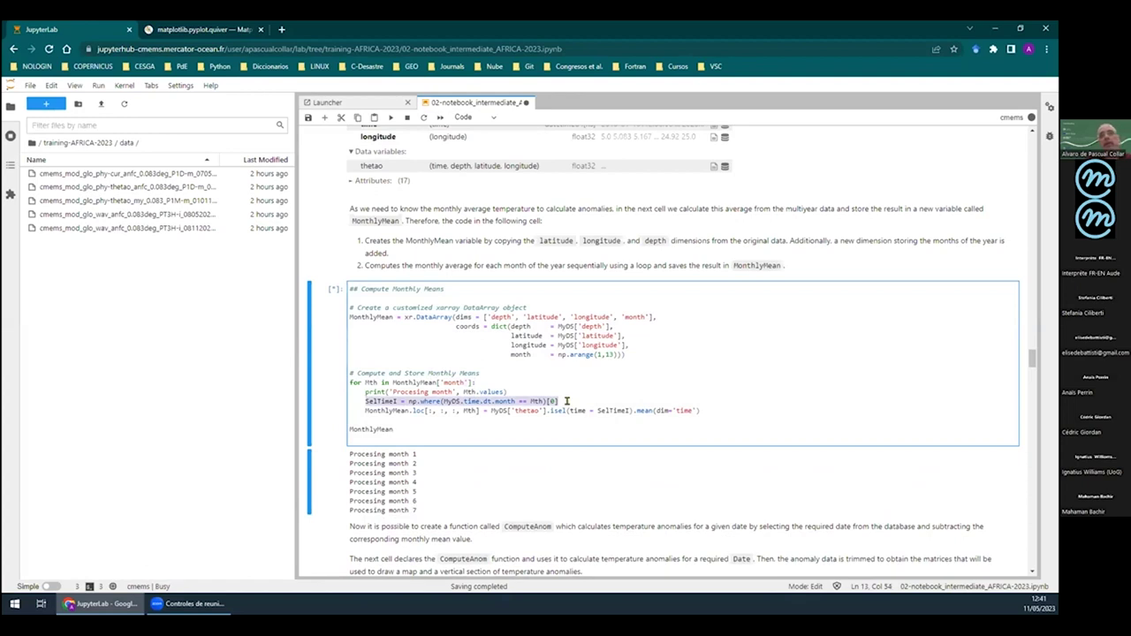
click(429, 408)
double_click(427, 402)
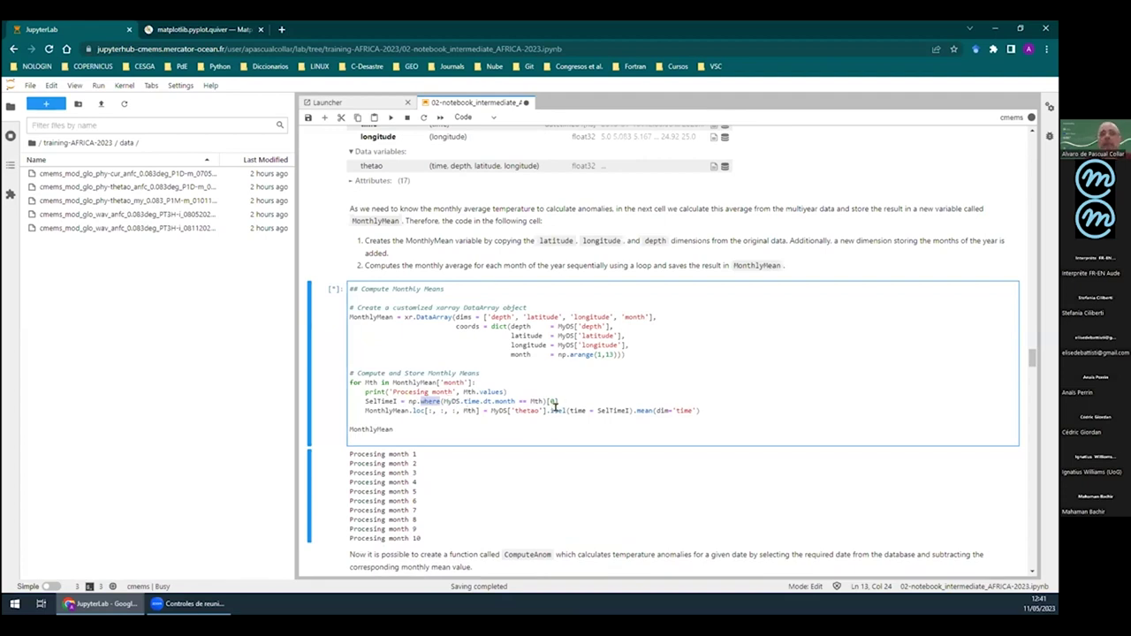
key(Down)
key(Down)
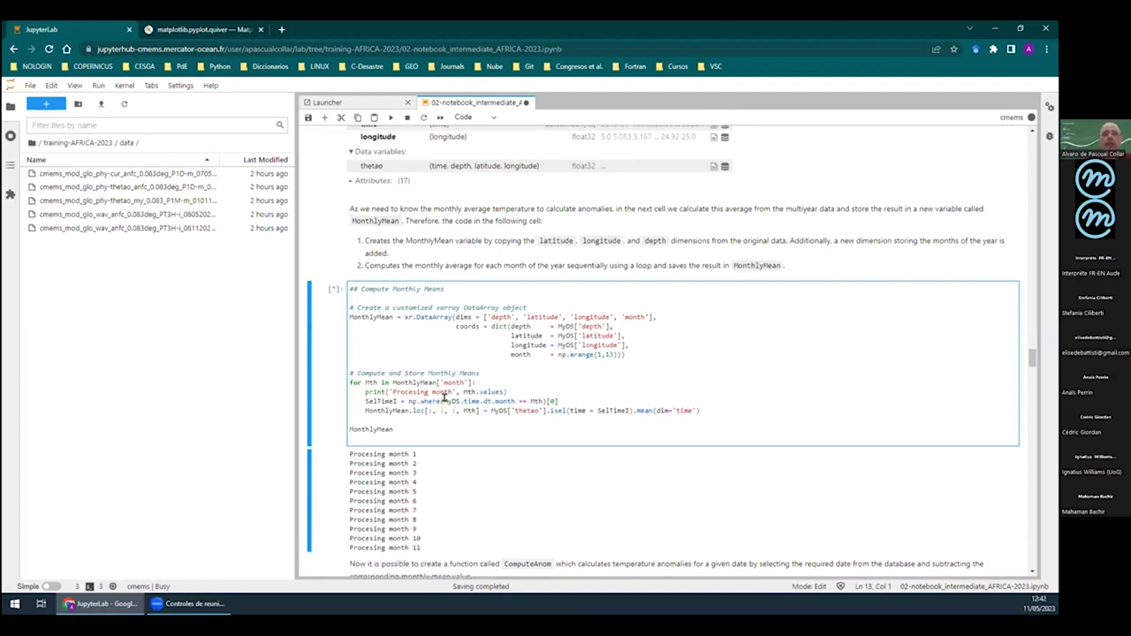
drag(442, 401, 537, 394)
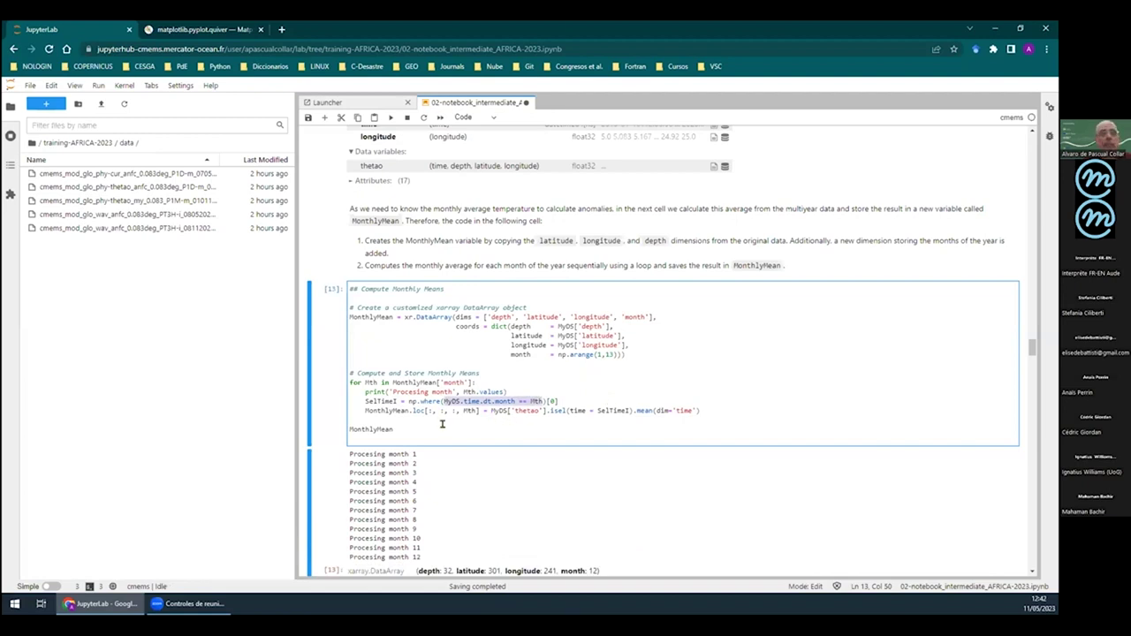
Highlight MyDS.time.dt.month in the where condition, point out the loop over MonthlyMean['month'], and highlight the full SelTimeI line
click(467, 408)
drag(442, 397, 511, 396)
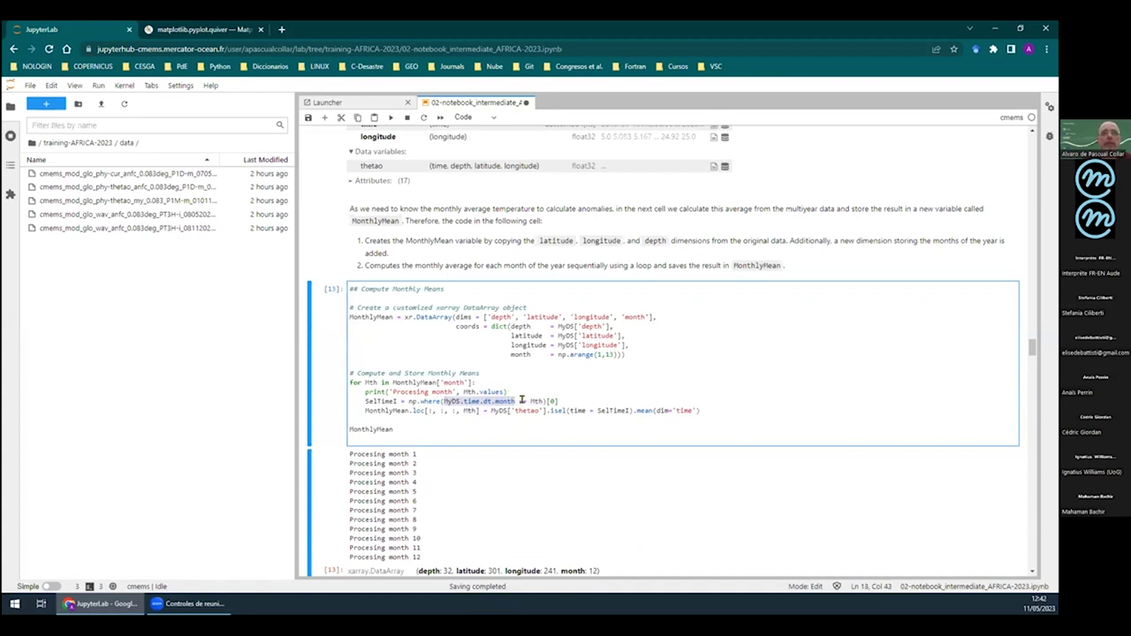
click(520, 401)
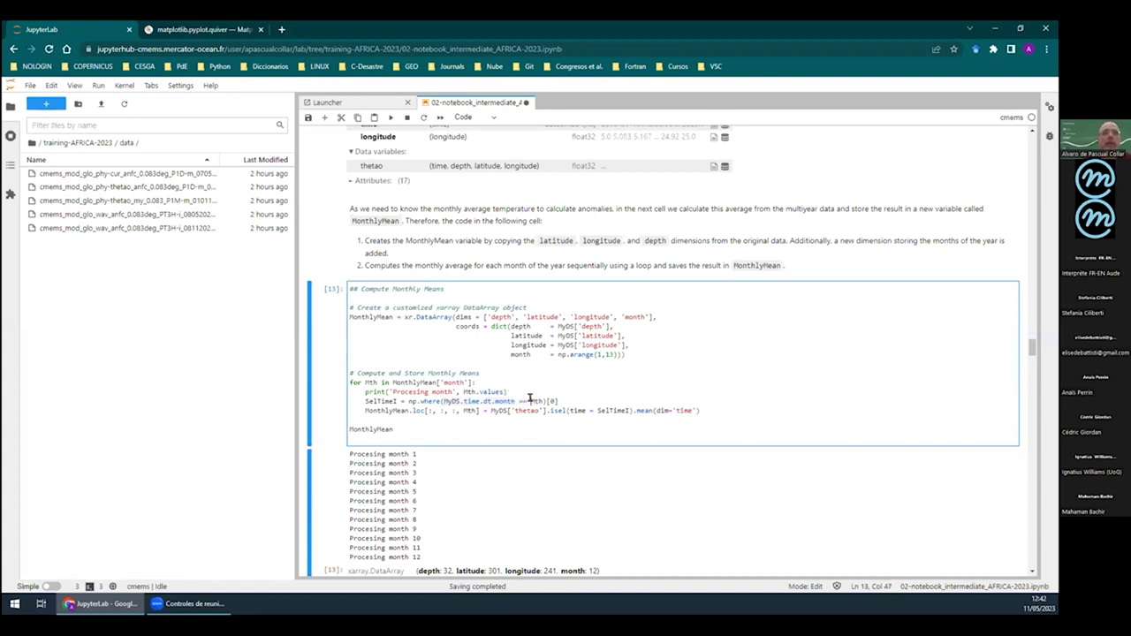
click(361, 381)
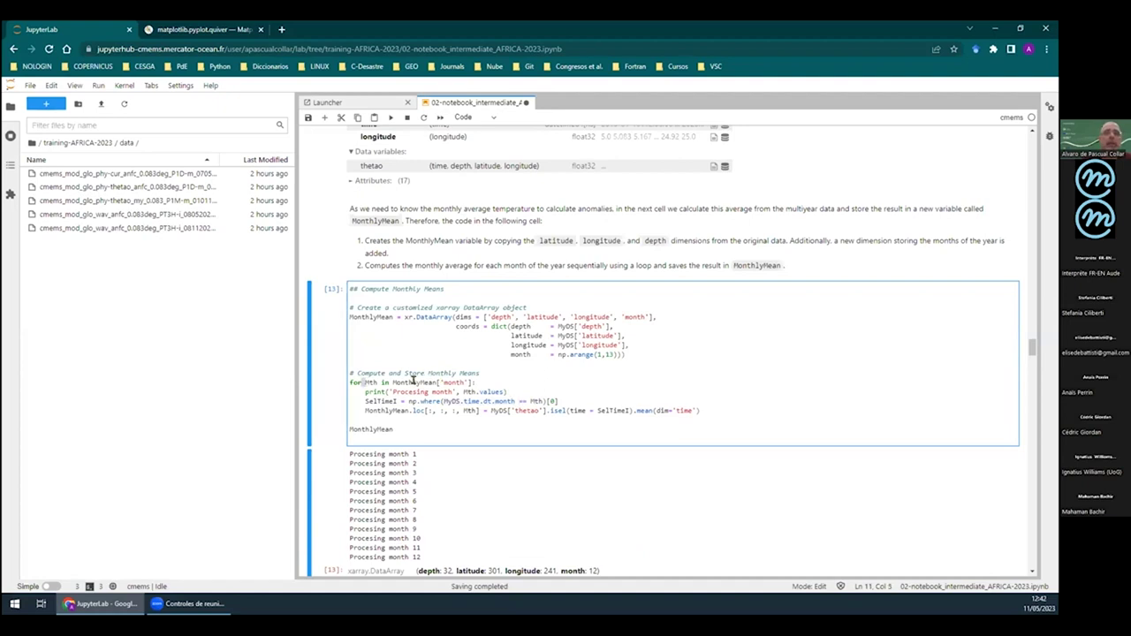
click(440, 381)
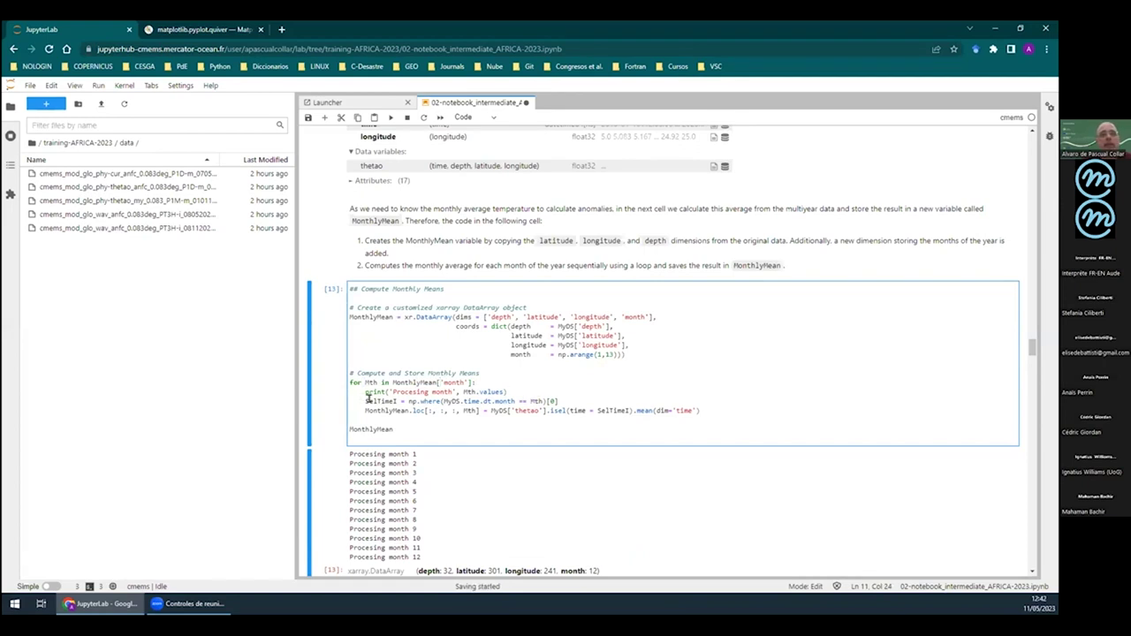
drag(360, 398, 559, 400)
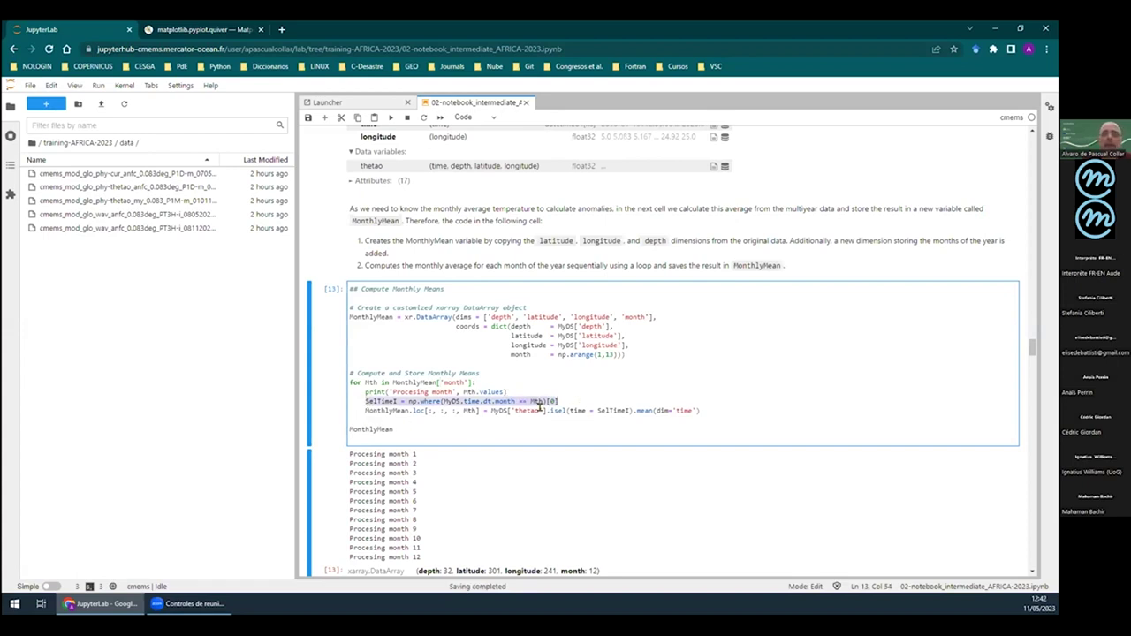
Highlight the .mean(dim='time') call and the .isel(time = SelTimeI) selection in the MonthlyMean.loc line
drag(630, 410, 704, 409)
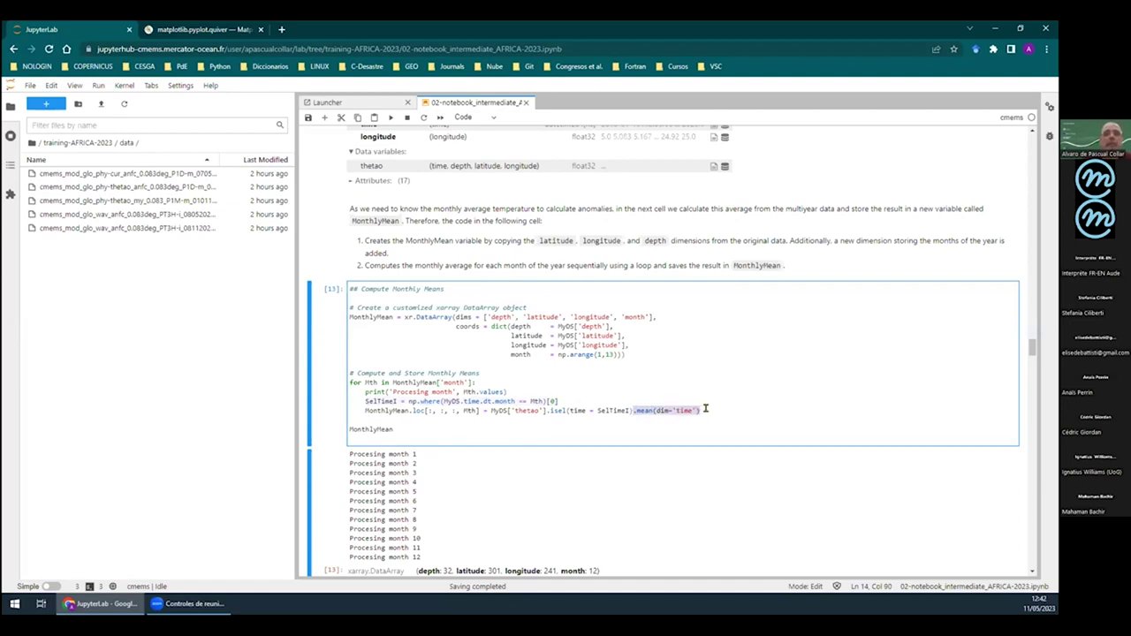
right_click(537, 419)
click(554, 423)
drag(545, 410, 629, 408)
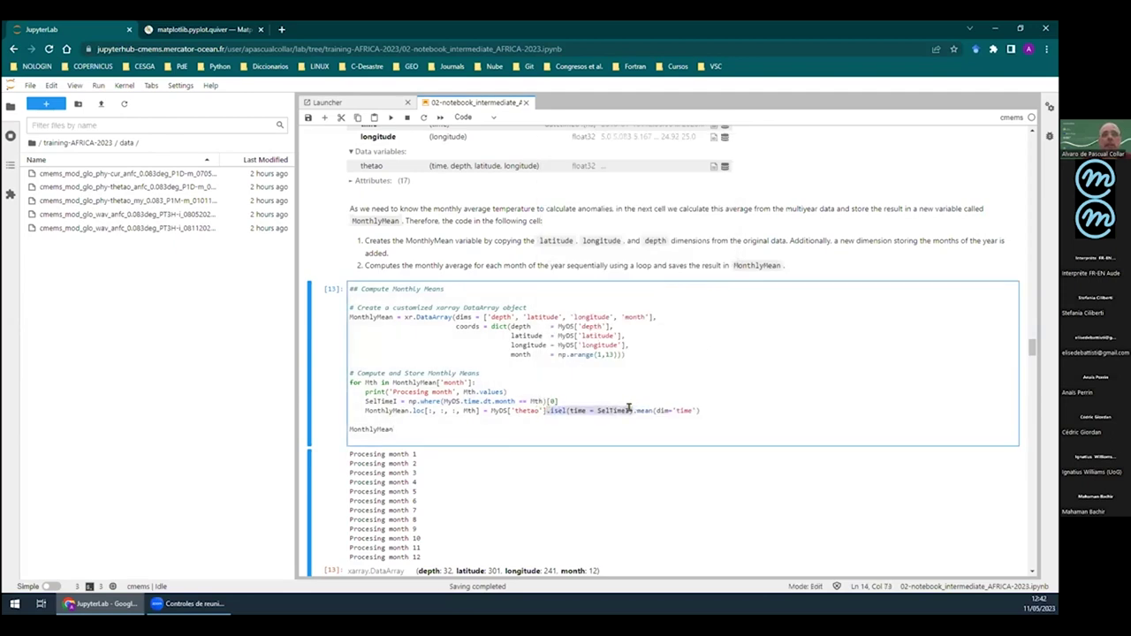
Highlight the SelTimeI variable, its MyDS.time.dt.month == Mth condition, and the isel method that uses it
double_click(381, 402)
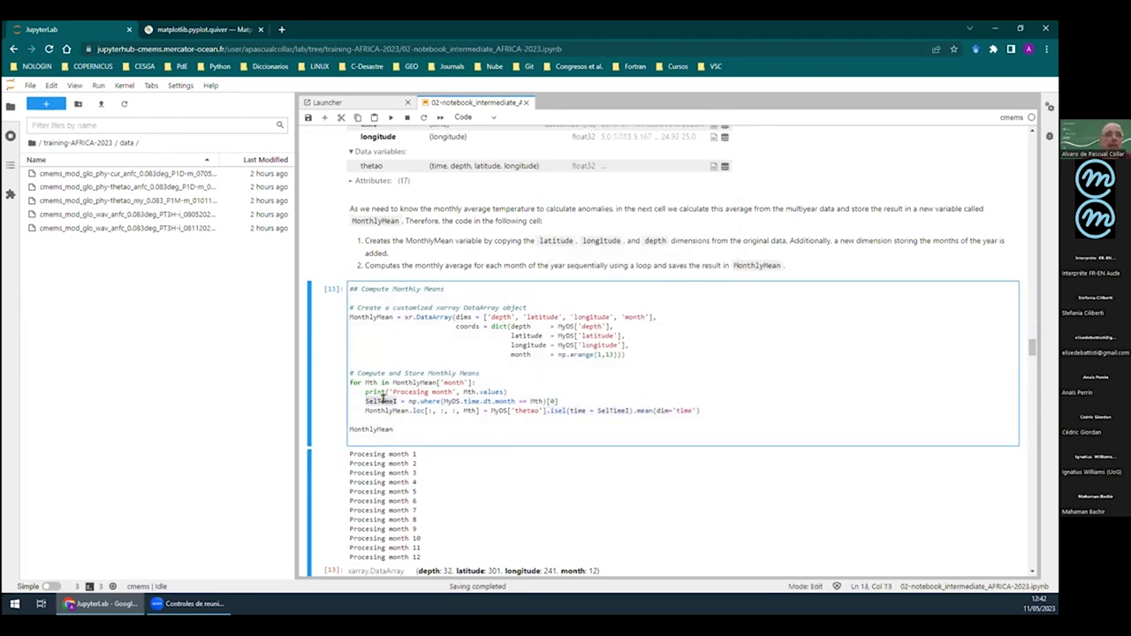
drag(443, 399, 535, 393)
double_click(555, 410)
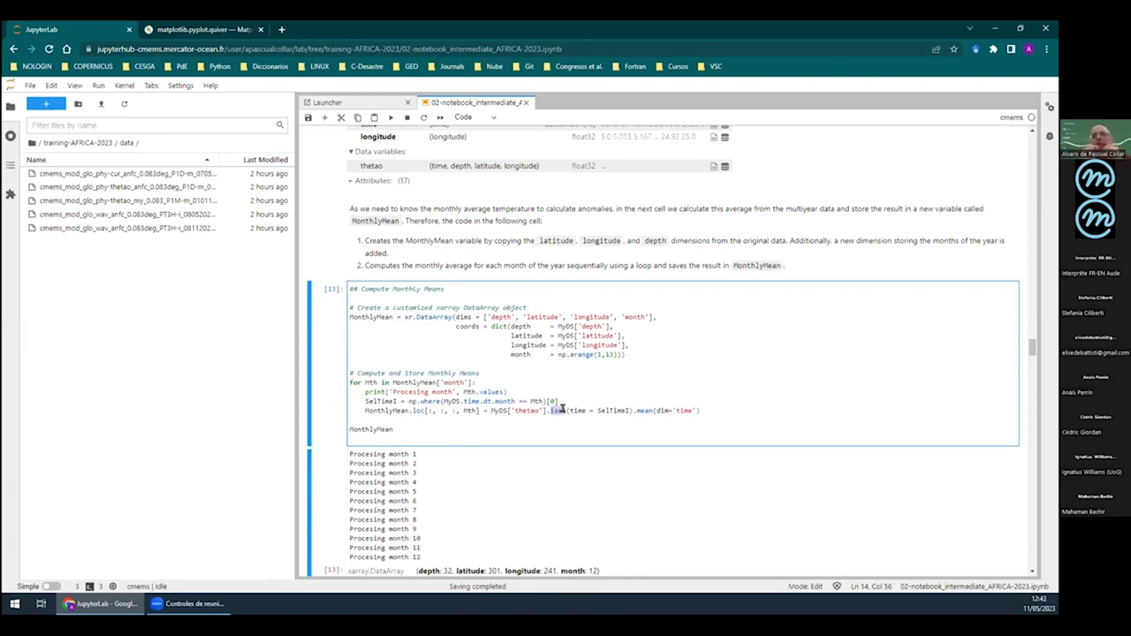
double_click(371, 401)
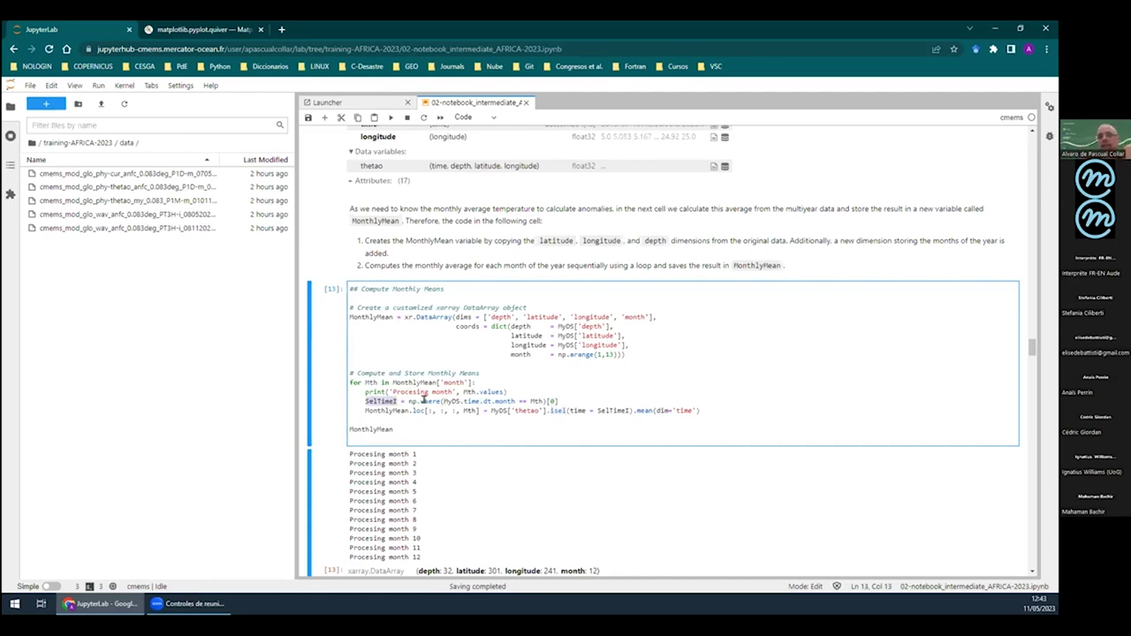
drag(444, 400, 532, 398)
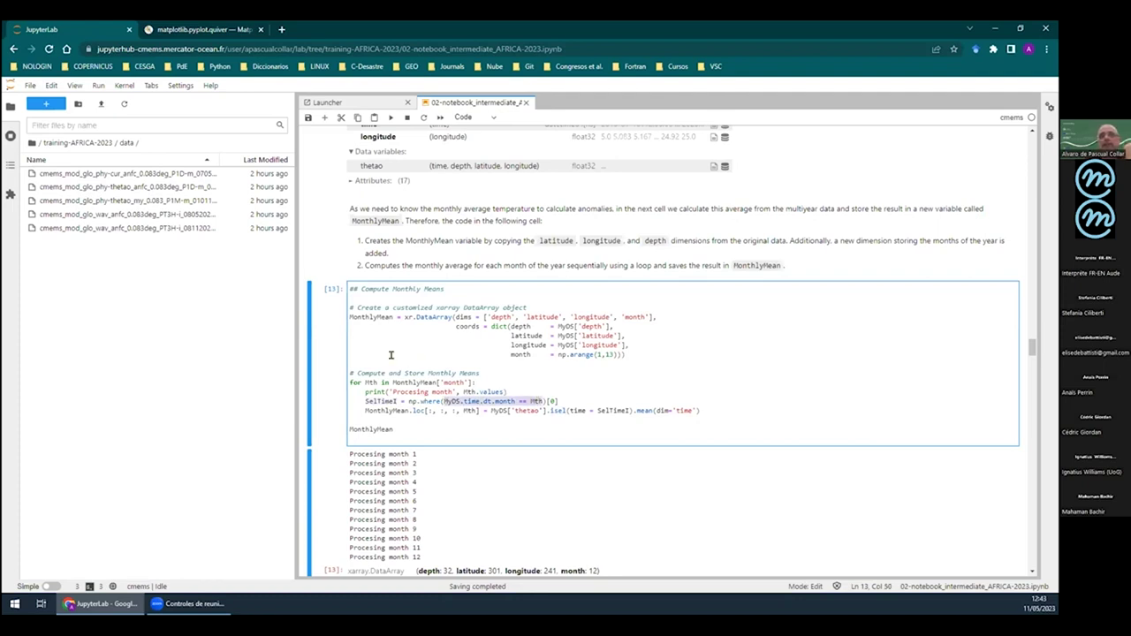
Highlight SelTimeI where it is assigned and where isel uses it, plus the mean method in the MonthlyMean.loc line
double_click(380, 401)
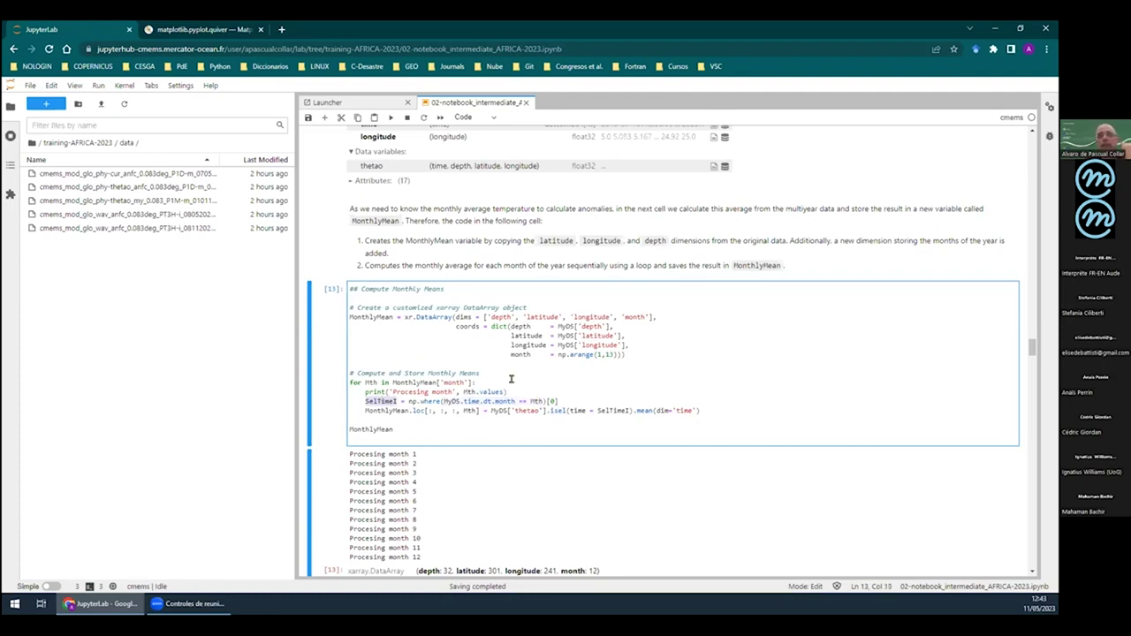
double_click(614, 410)
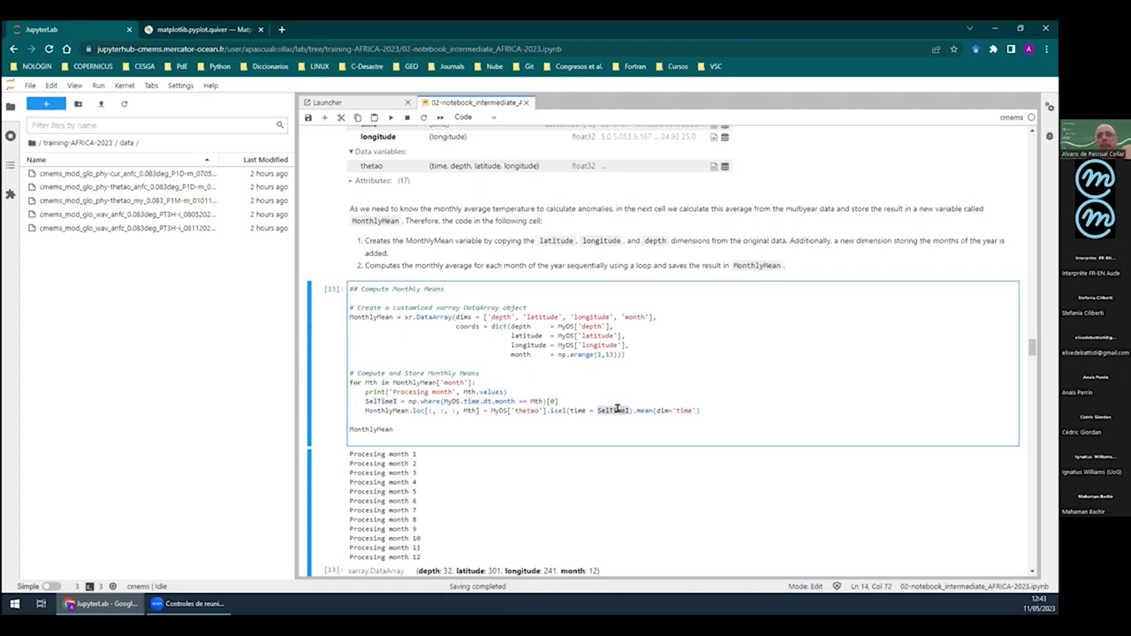
drag(545, 409, 627, 409)
double_click(612, 409)
double_click(643, 410)
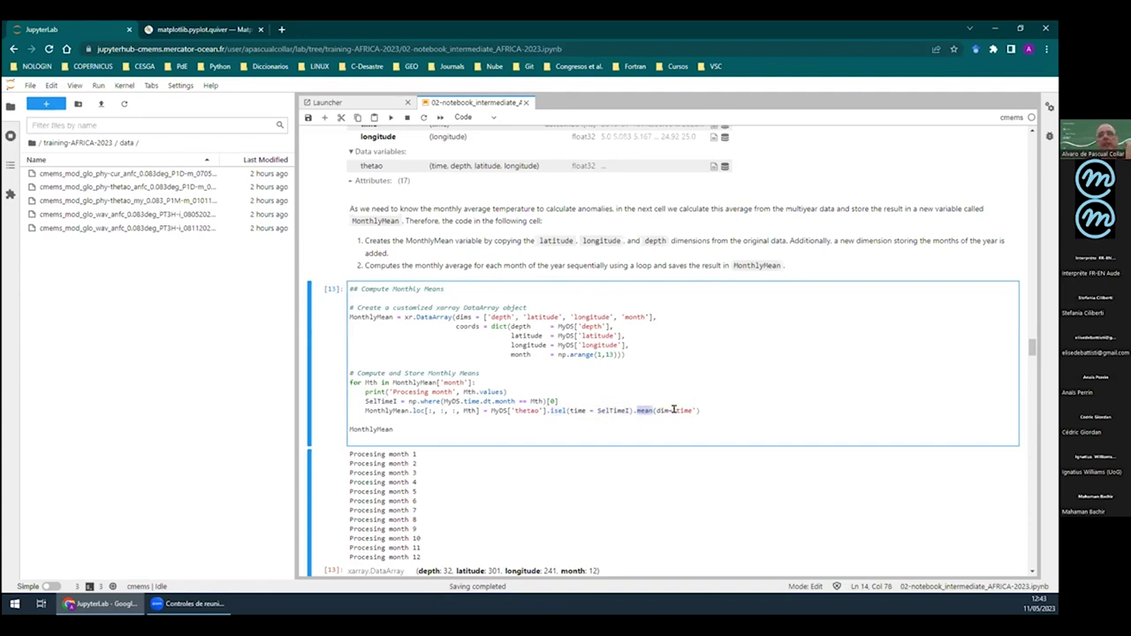
Examine the Compute Monthly Means output: the processed months, the MonthlyMean array's dimensions and values, and its coordinates
scroll(662, 398, down, 2)
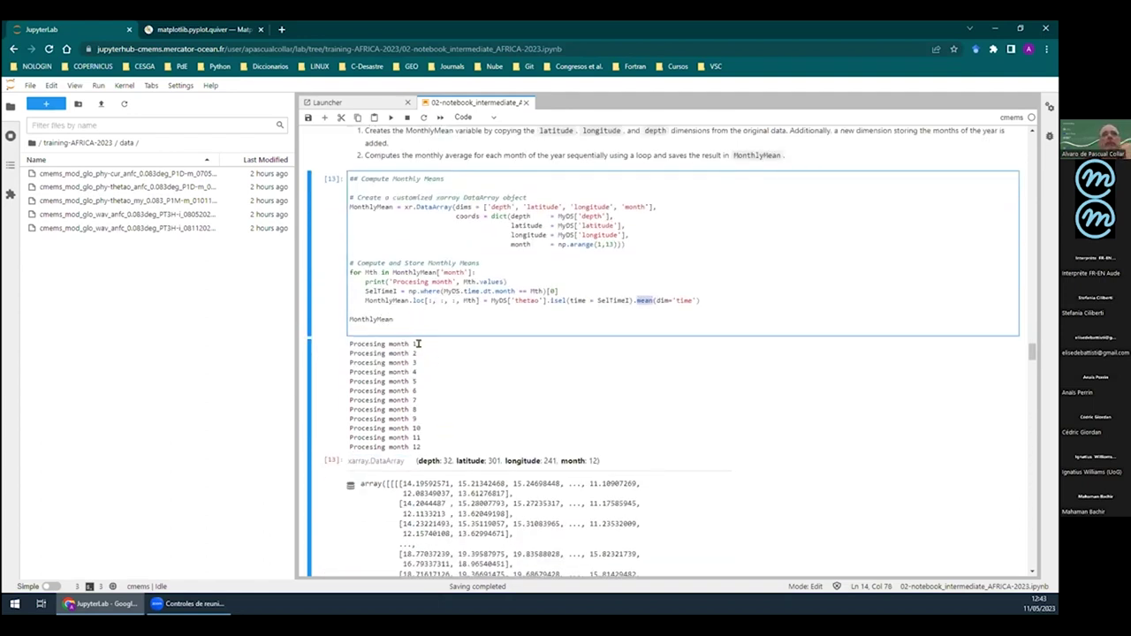
click(428, 445)
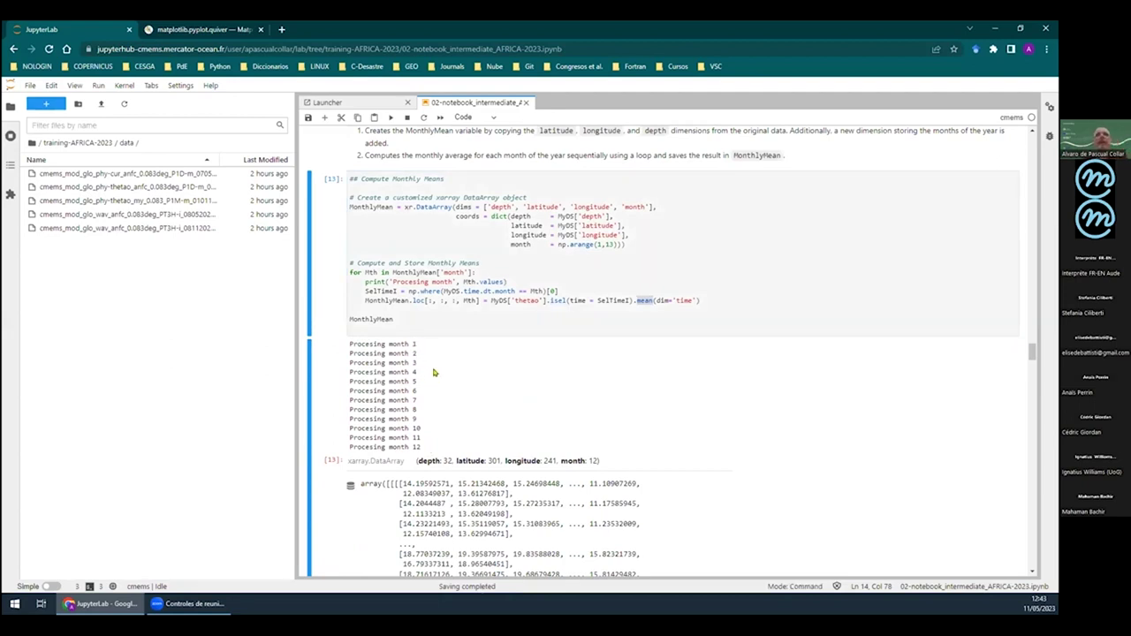
scroll(495, 356, down, 3)
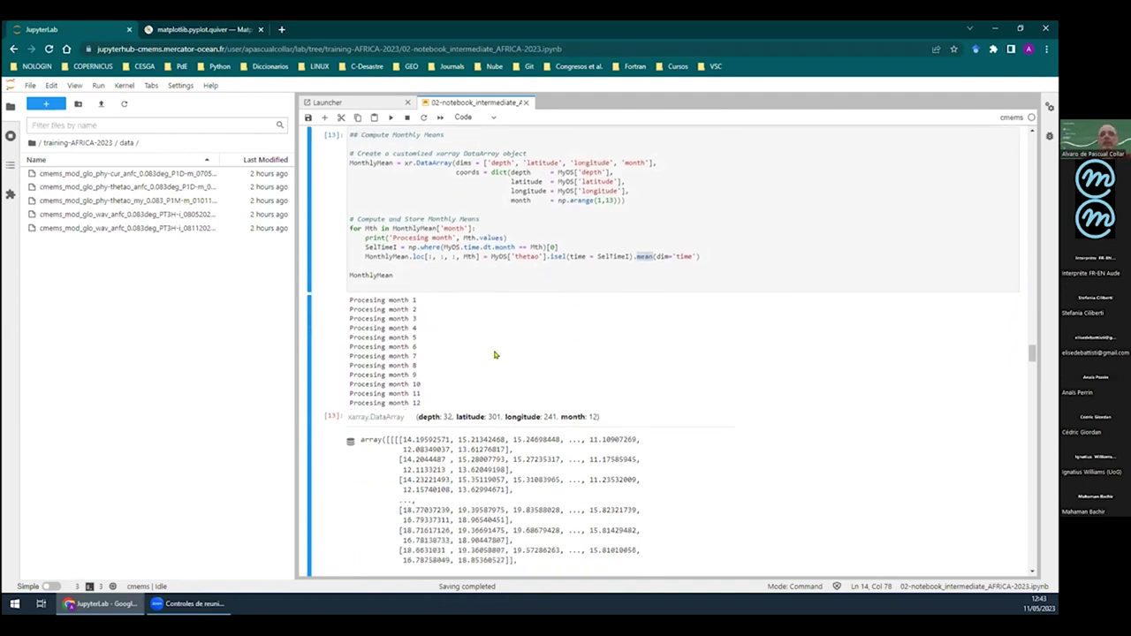
scroll(487, 301, up, 3)
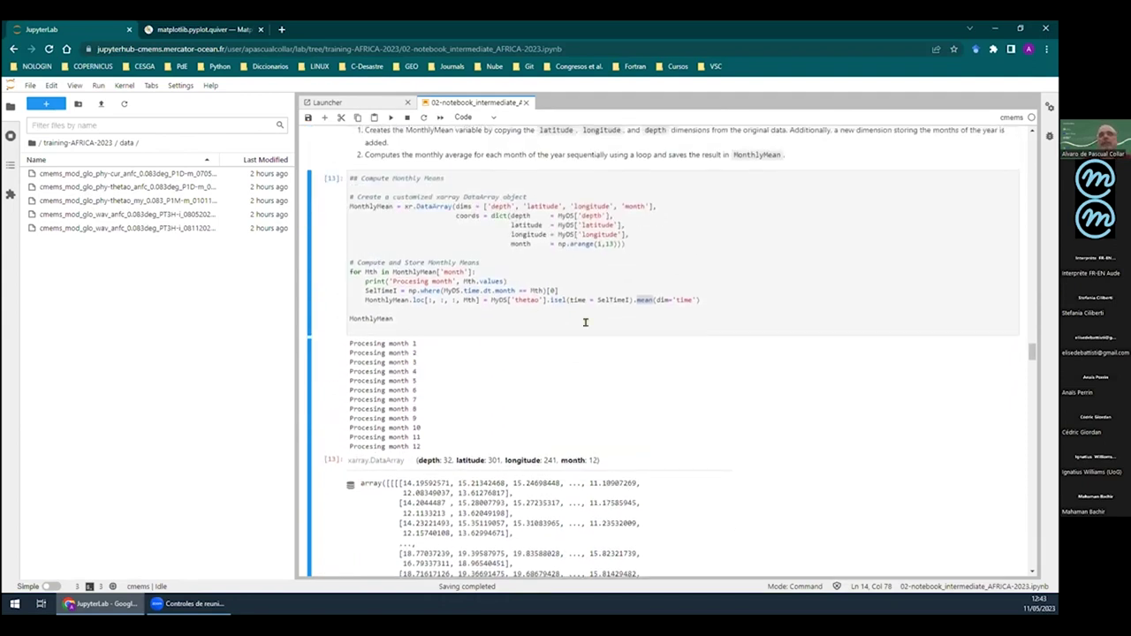
scroll(585, 322, down, 4)
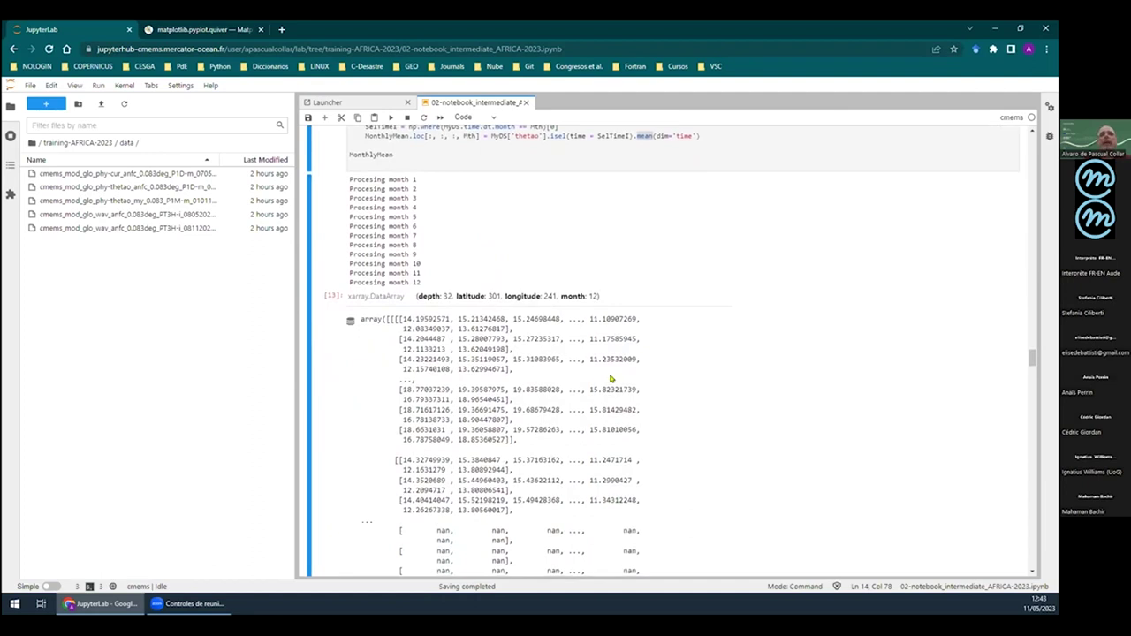
scroll(627, 375, down, 2)
scroll(460, 311, up, 1)
scroll(459, 311, up, 1)
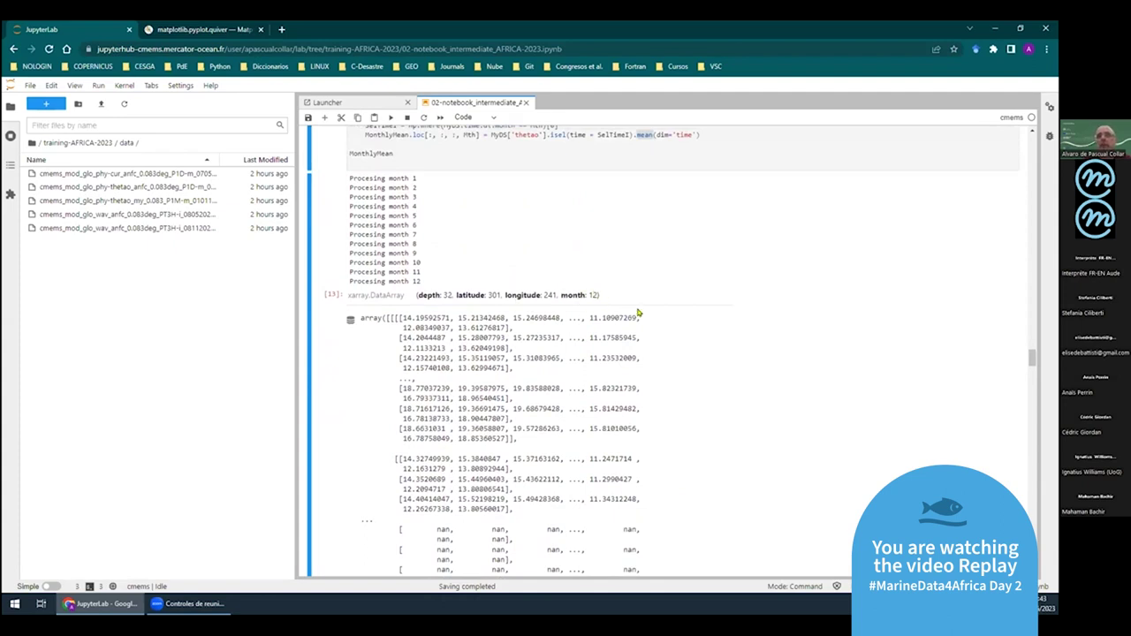
scroll(638, 312, down, 4)
scroll(583, 350, up, 5)
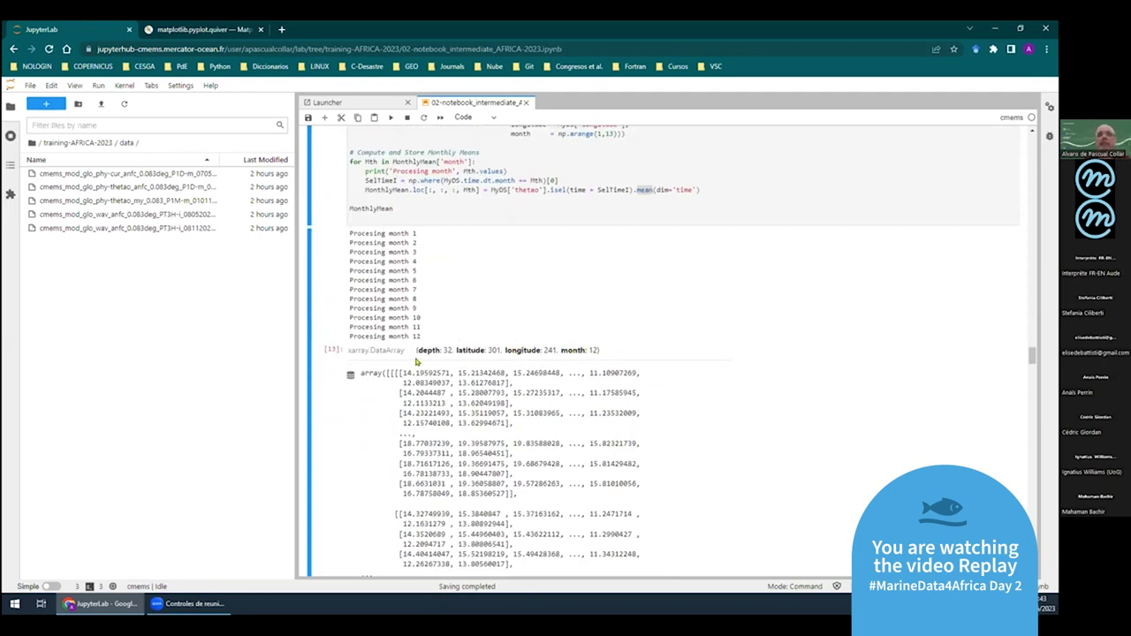
scroll(548, 367, down, 5)
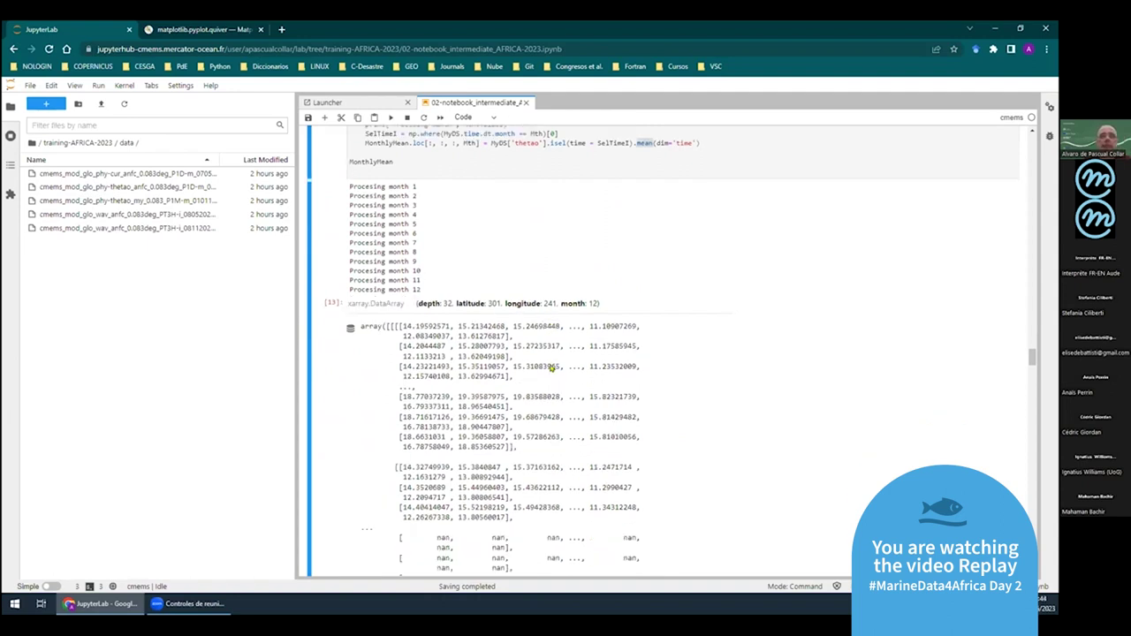
scroll(550, 369, down, 1)
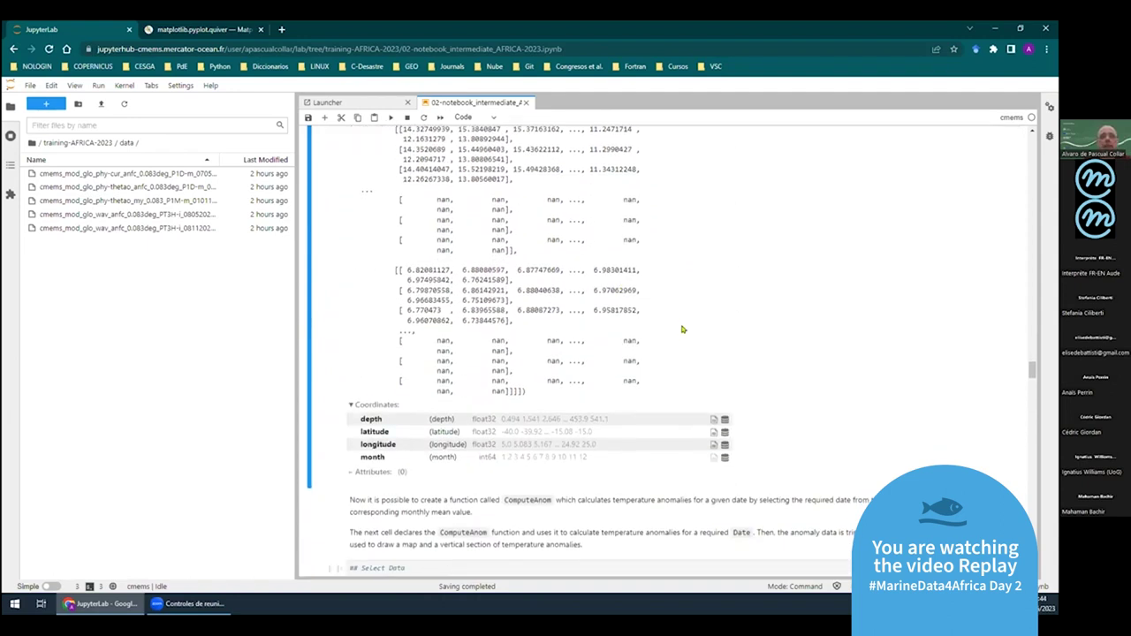
scroll(683, 330, down, 2)
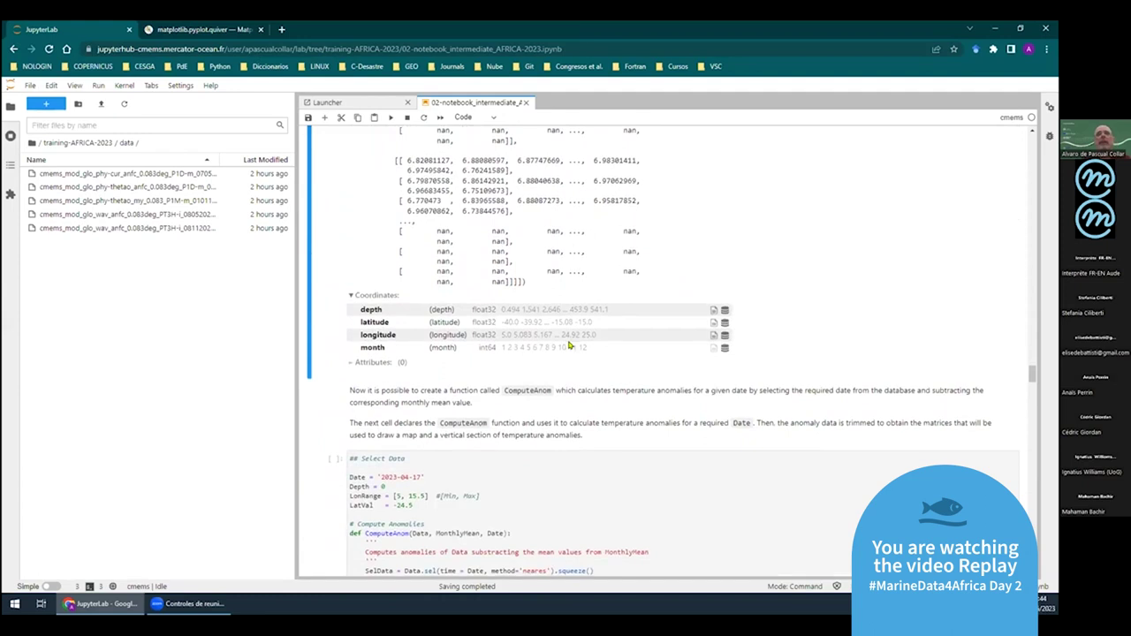
scroll(543, 415, up, 2)
Highlight the ComputeAnom function definition in the Select Data cell and its Data, MonthlyMean and Date parameters
scroll(546, 413, down, 6)
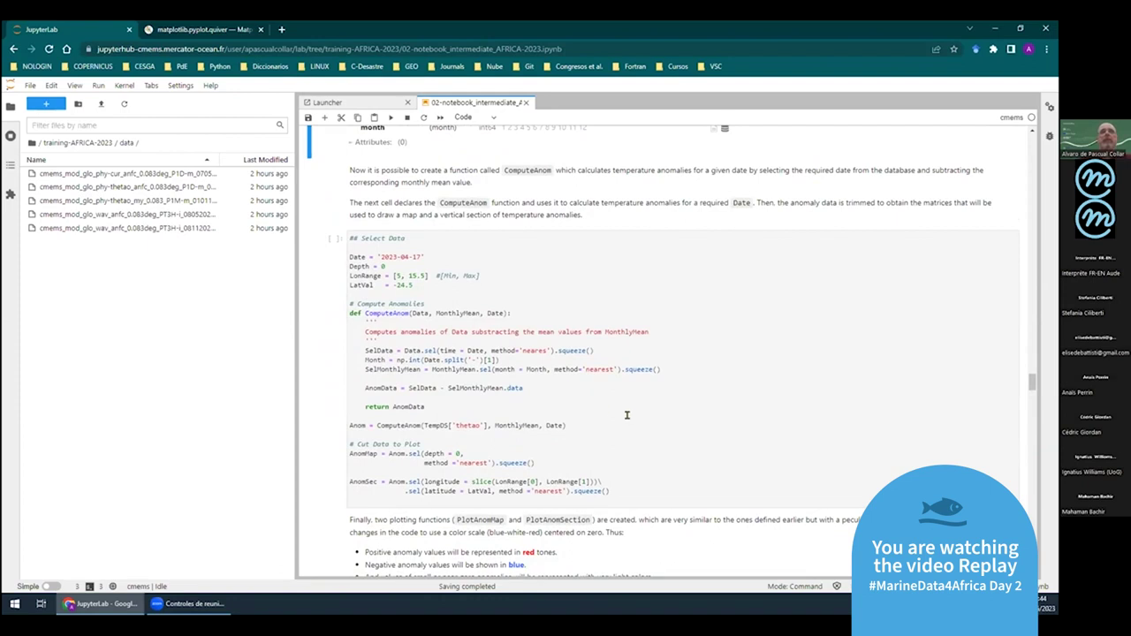
drag(427, 405, 347, 311)
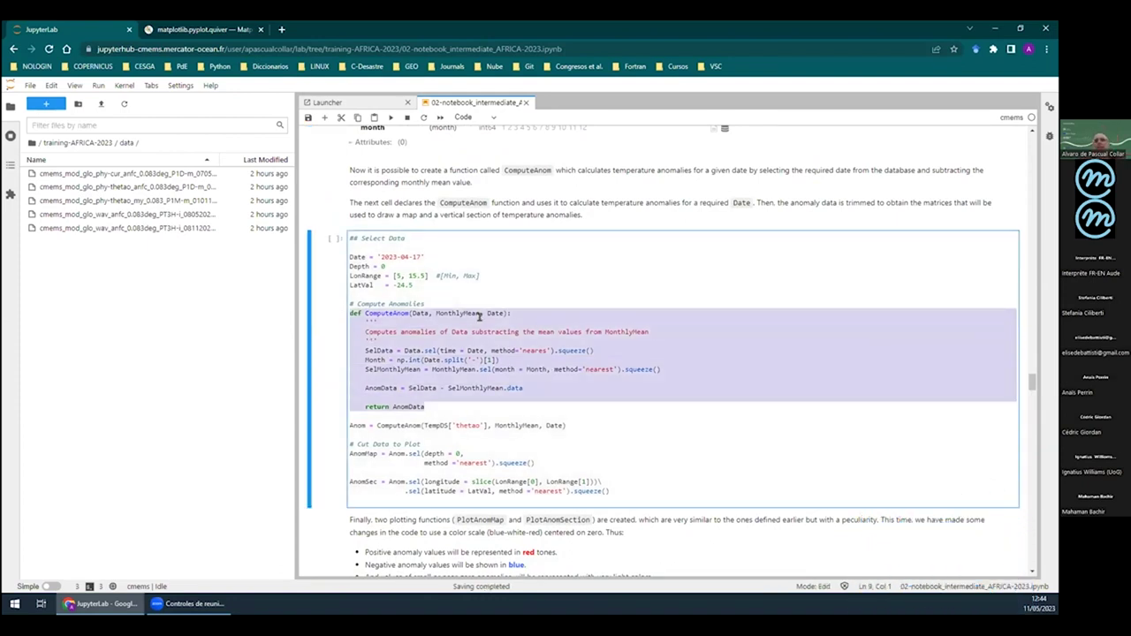
click(390, 309)
double_click(417, 313)
double_click(458, 313)
scroll(529, 336, up, 10)
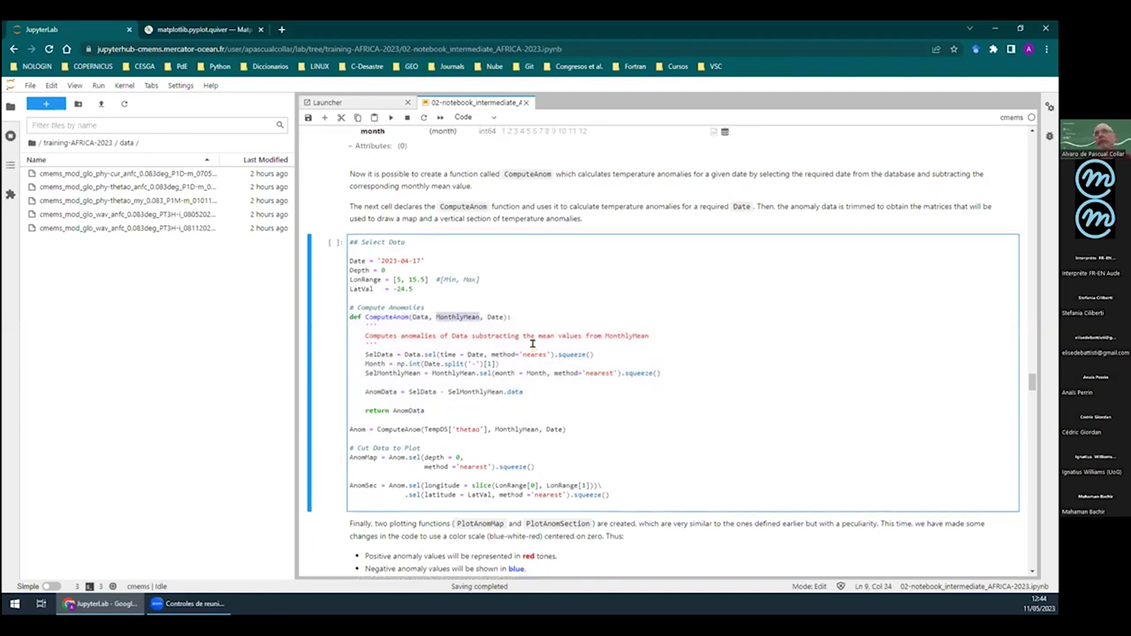
scroll(468, 328, down, 10)
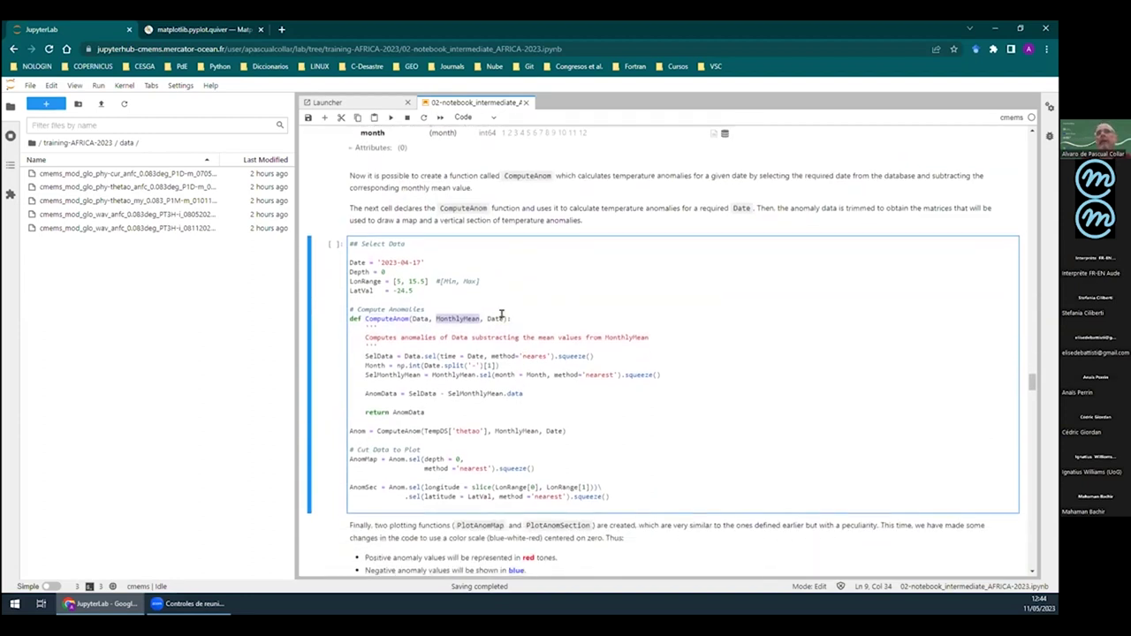
double_click(495, 313)
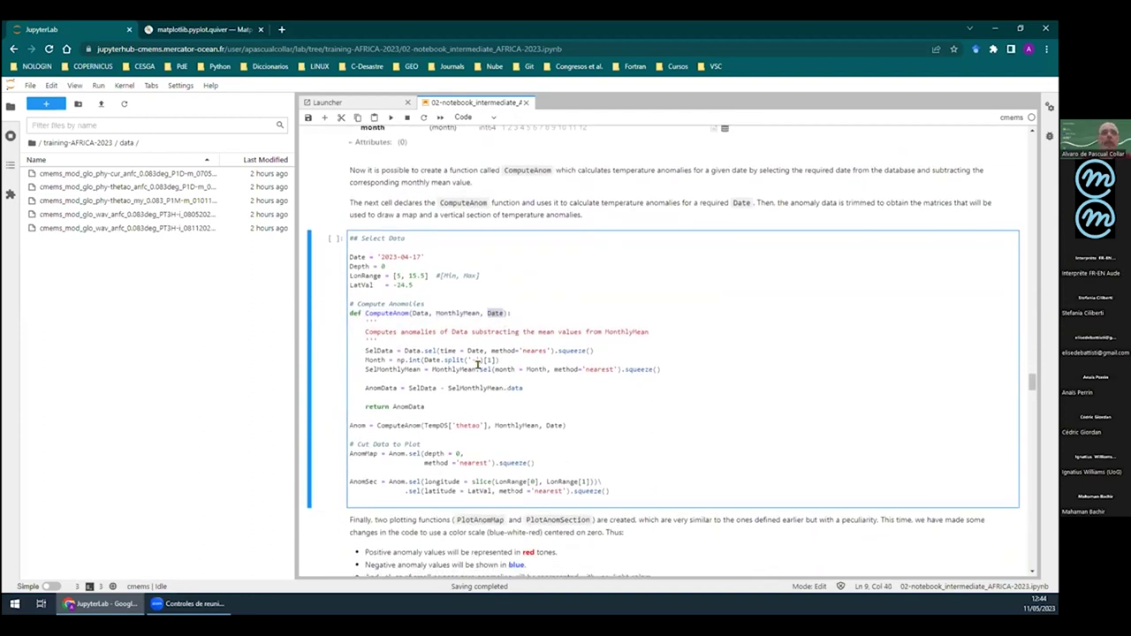
Highlight the Anom = ComputeAnom call and its TempDS['thetao'], MonthlyMean and Date arguments
drag(566, 421, 346, 424)
click(581, 423)
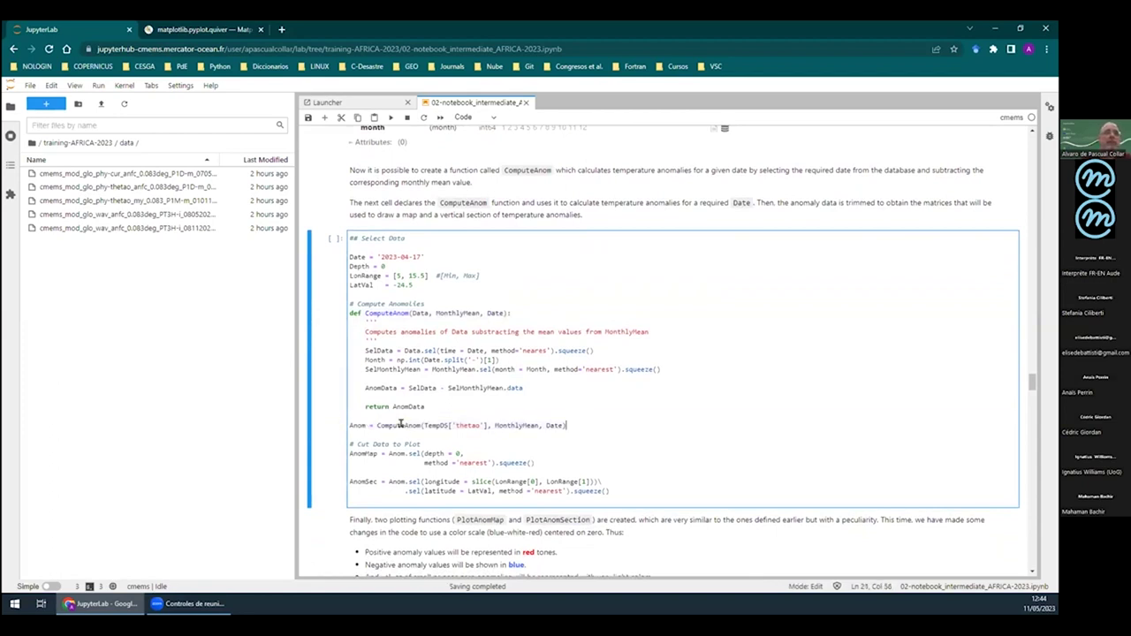
double_click(381, 425)
drag(424, 425, 483, 425)
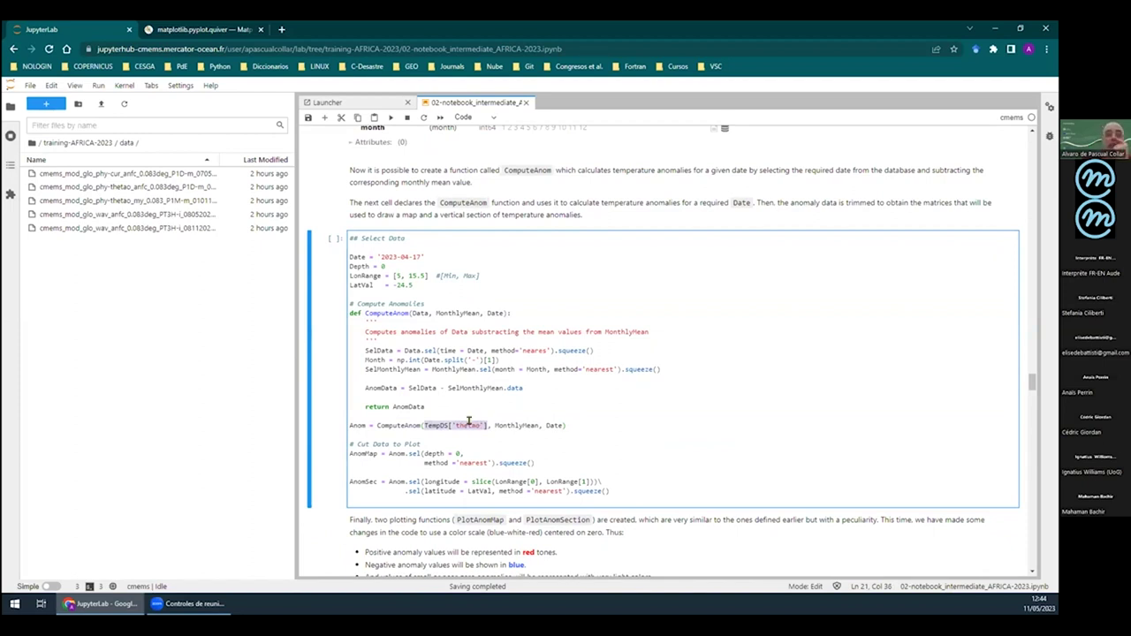
double_click(527, 425)
double_click(554, 425)
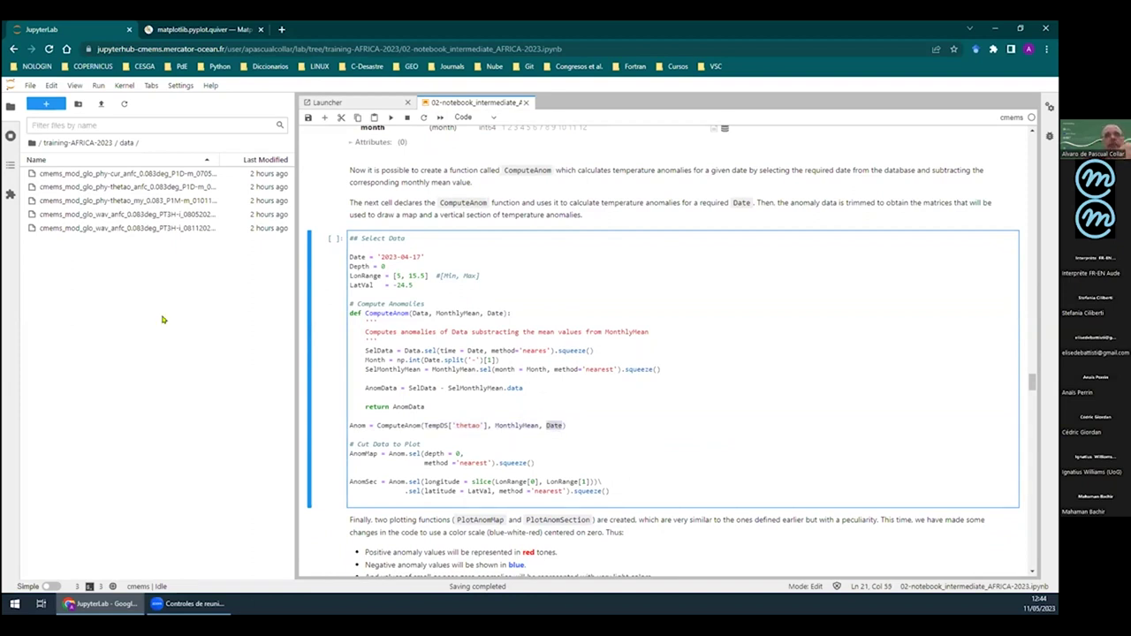
Highlight the SelData variable and the Date parameter of ComputeAnom, and place the cursor at Date in the SelData line
click(365, 350)
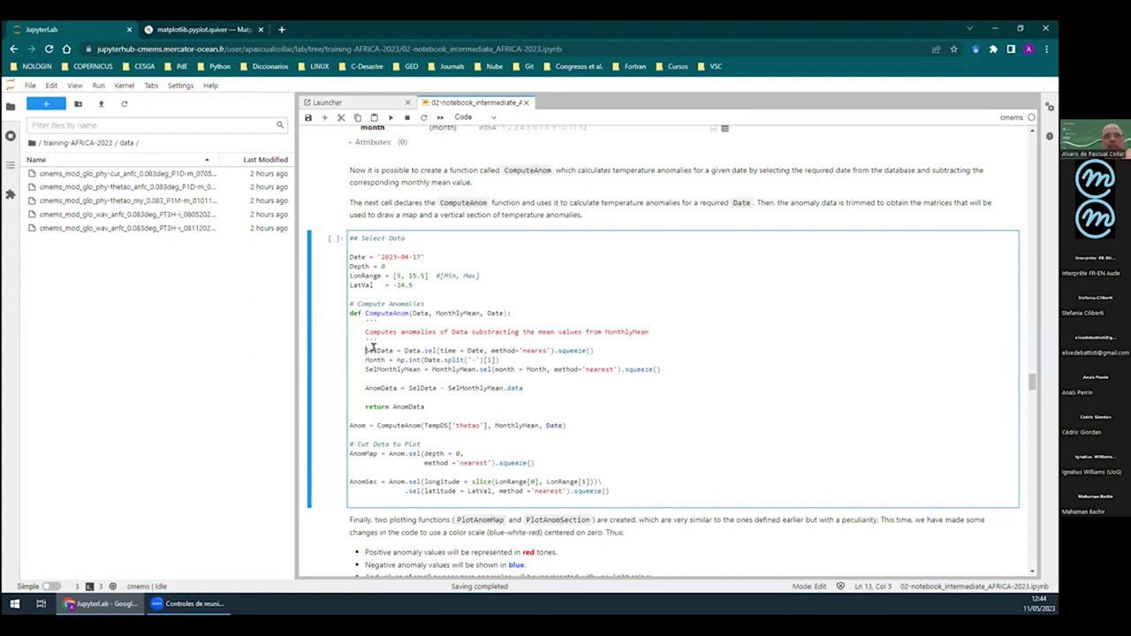
double_click(380, 350)
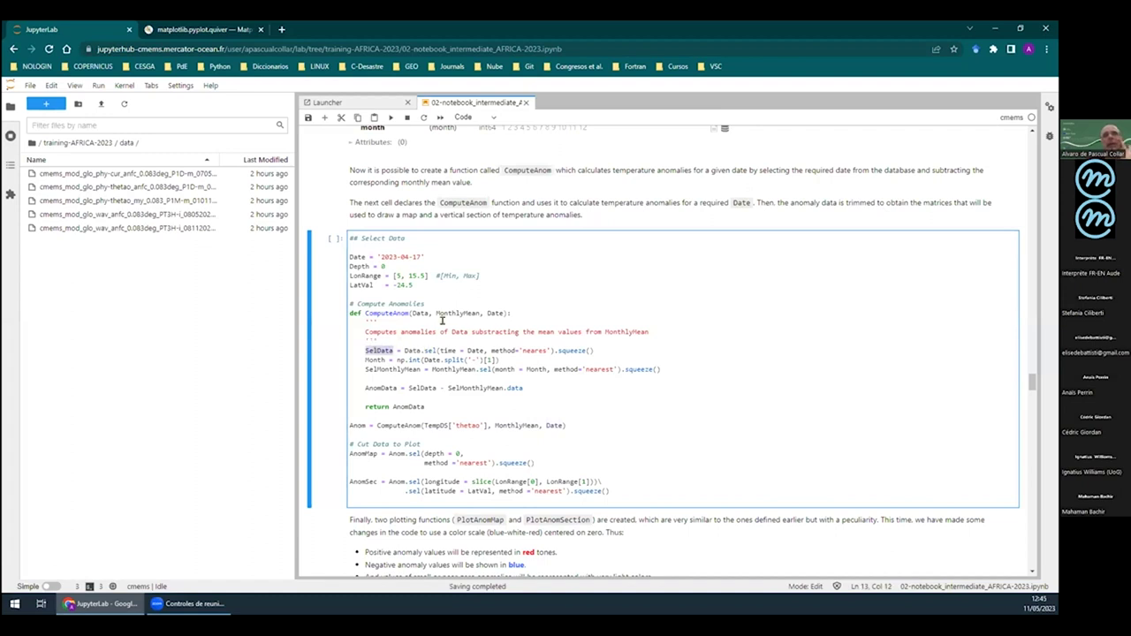
click(495, 312)
click(478, 350)
key(Left)
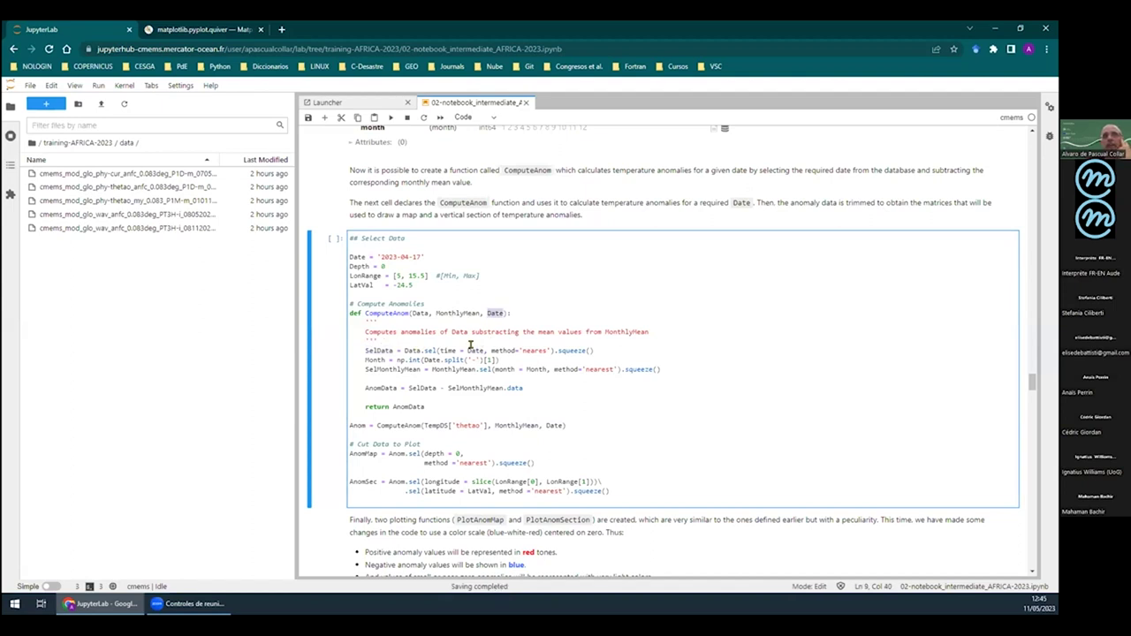
Highlight SelData and the Data parameter of ComputeAnom, and insert a blank line after the SelData line
double_click(382, 350)
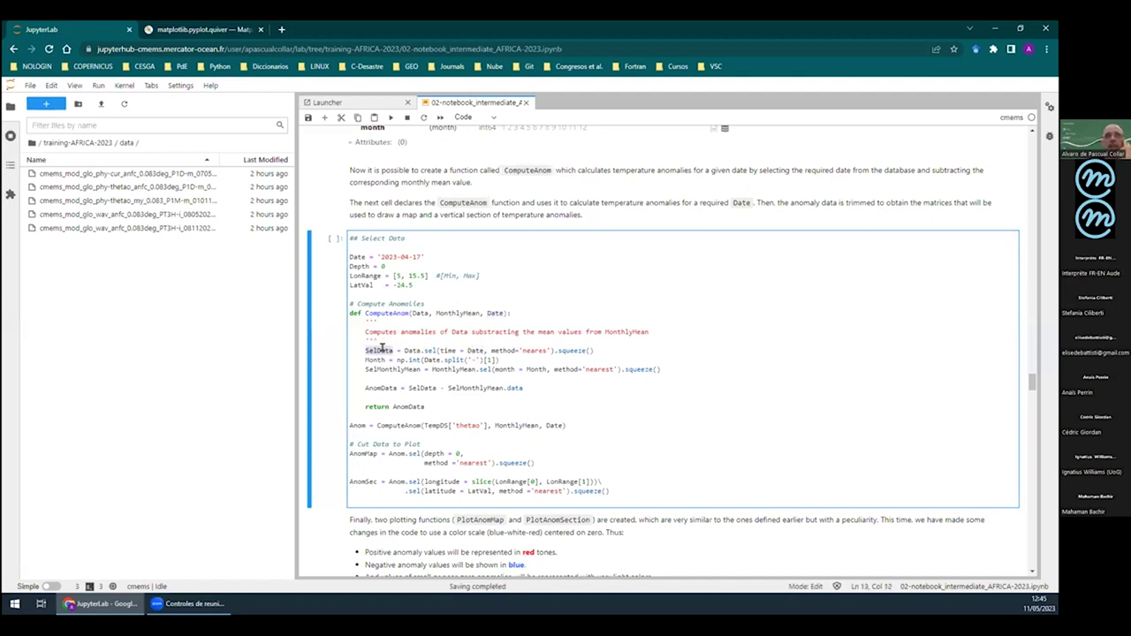
click(424, 313)
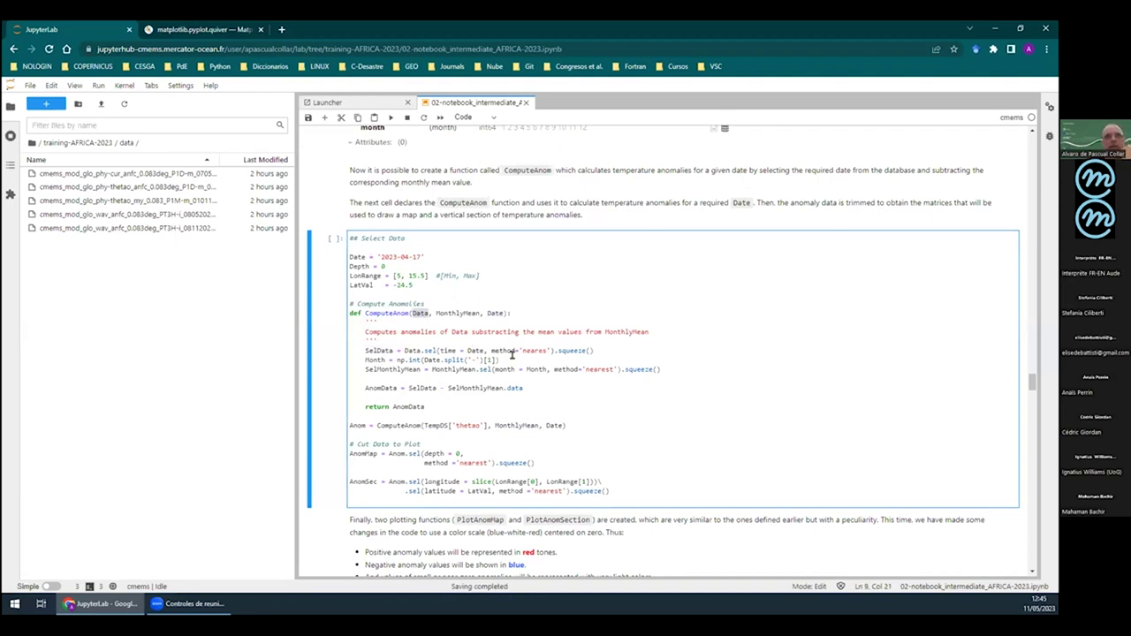
click(602, 347)
key(Return)
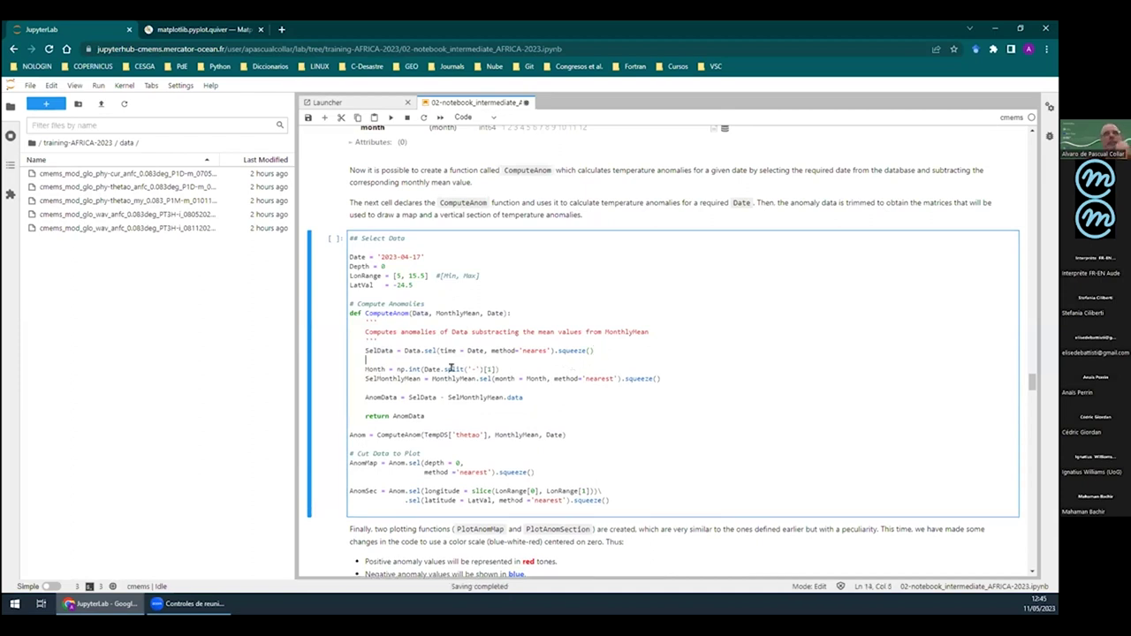
Highlight SelData with the Data parameter, and SelMonthlyMean with the MonthlyMean parameter of ComputeAnom
double_click(371, 349)
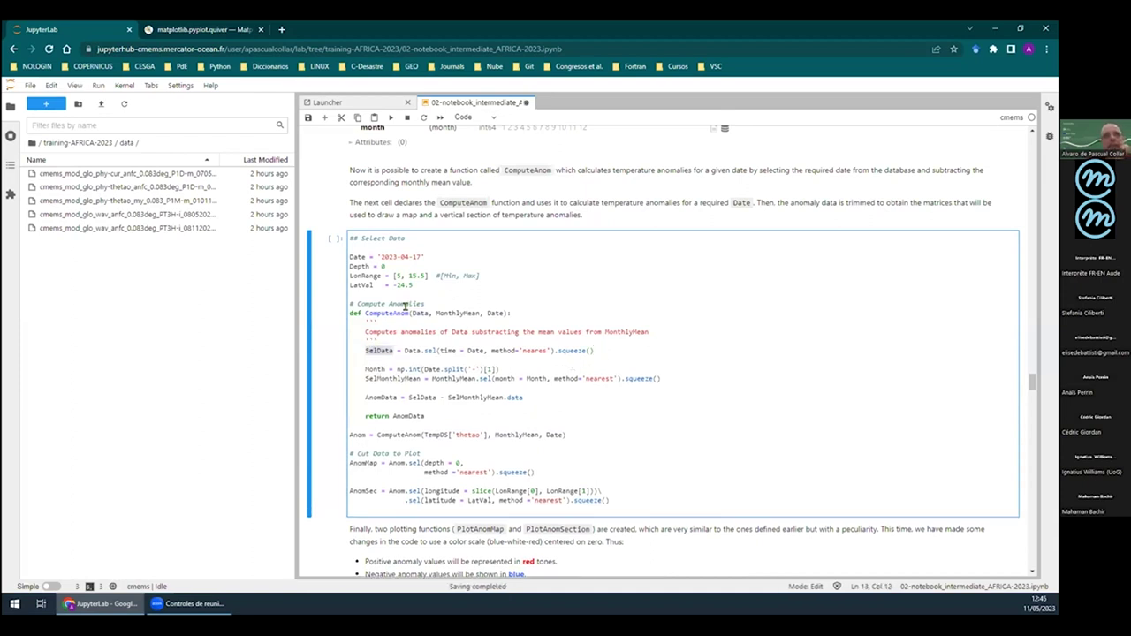
drag(409, 311, 426, 311)
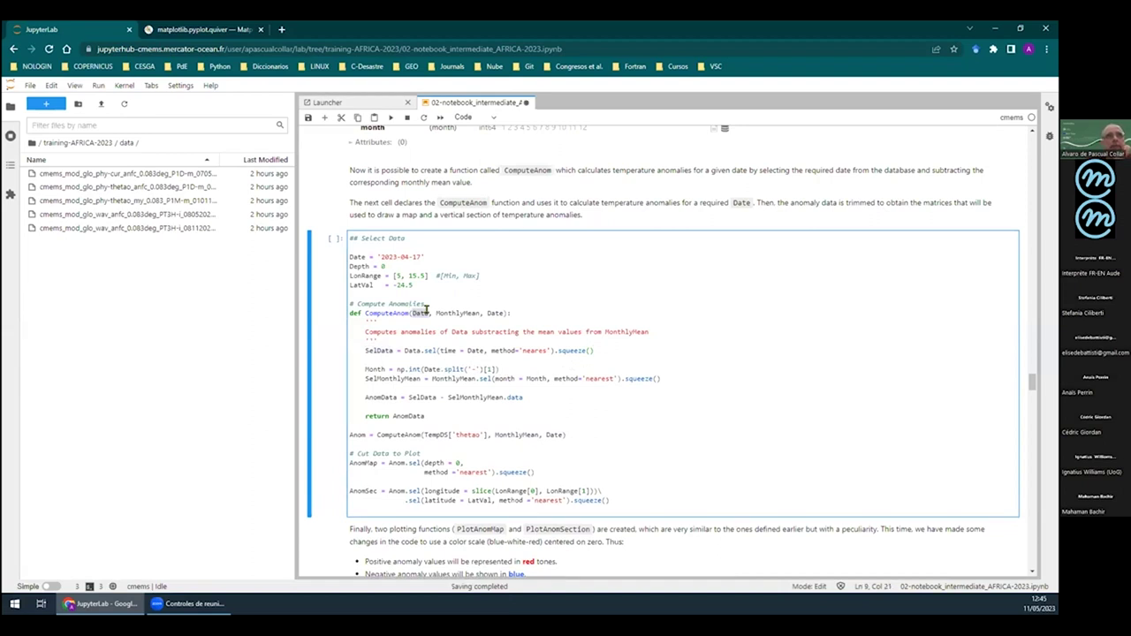
drag(363, 377, 417, 376)
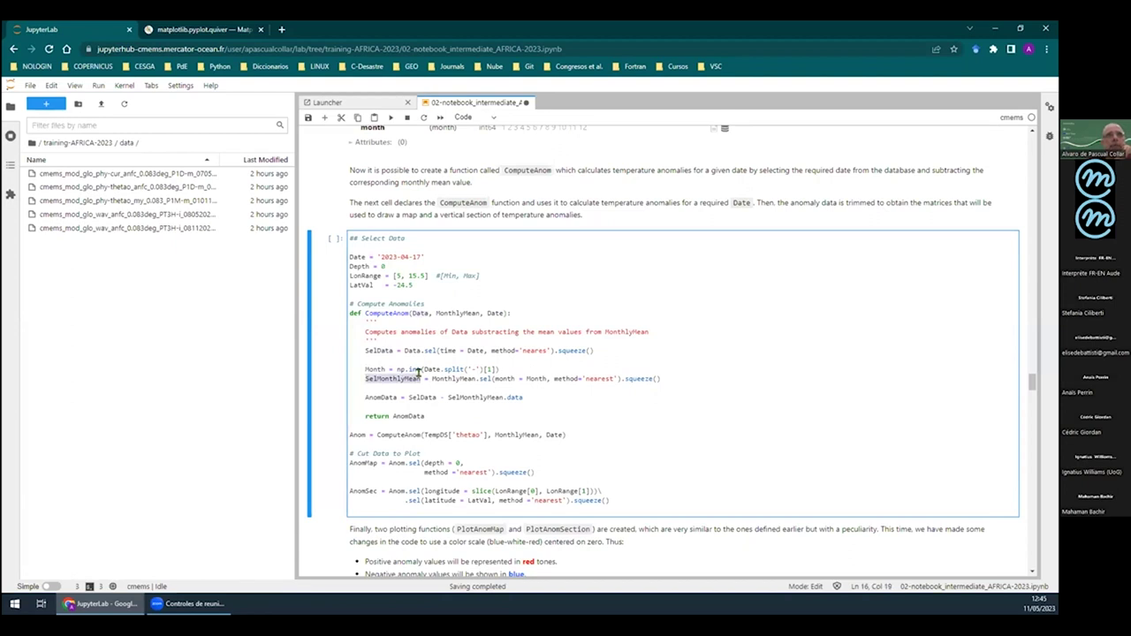
double_click(448, 313)
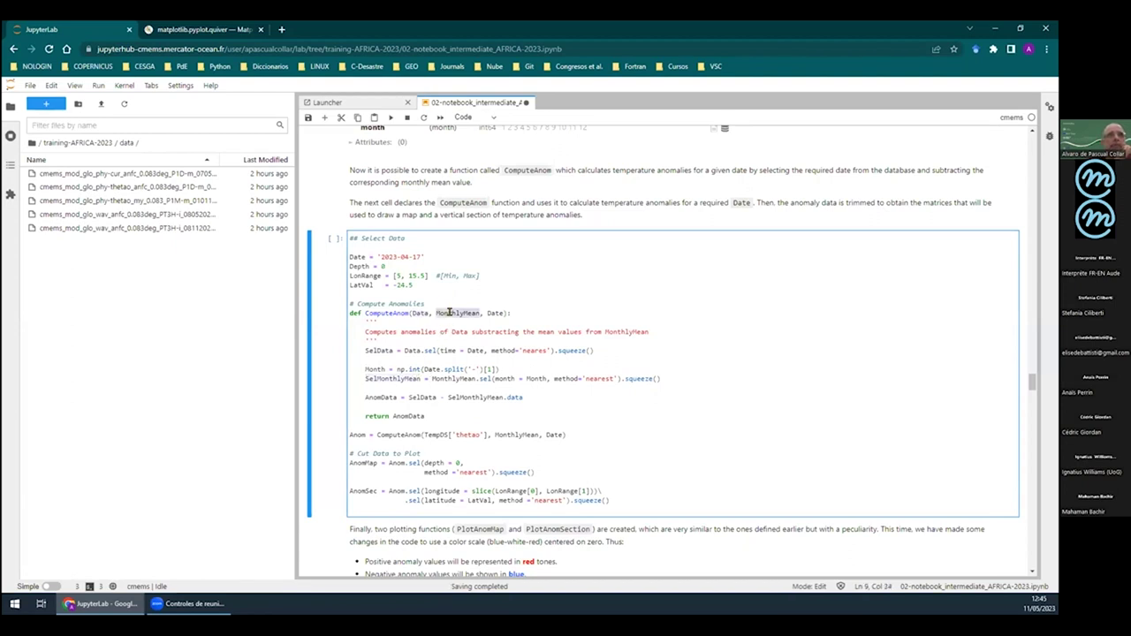
Highlight SelData, the Date used in its time selection, and the Date parameter of ComputeAnom
double_click(371, 347)
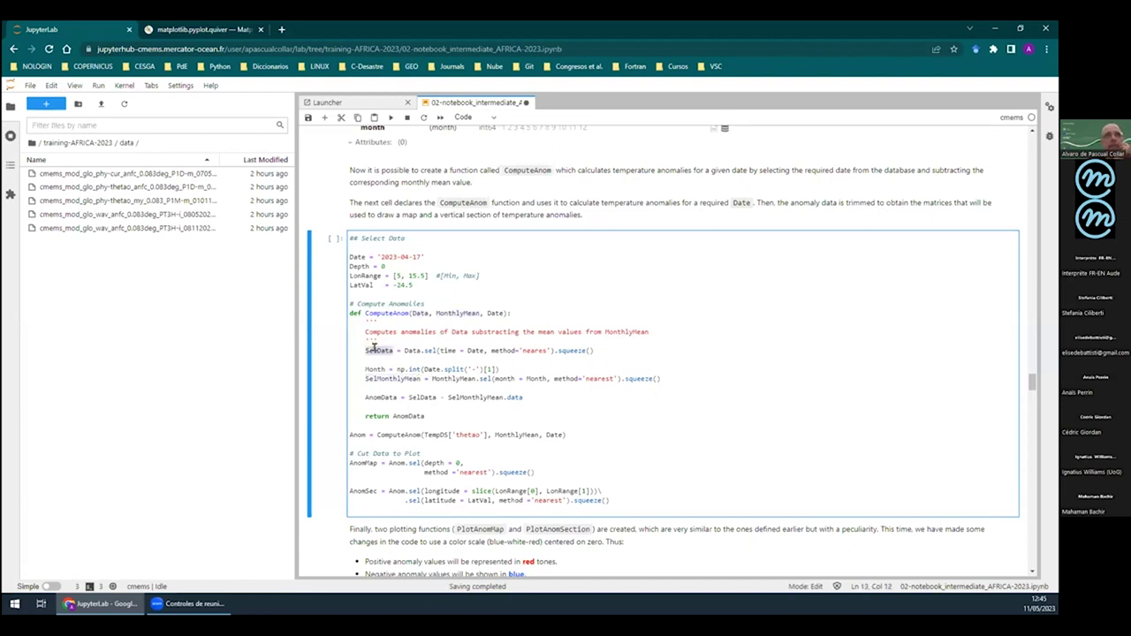
double_click(474, 350)
double_click(493, 313)
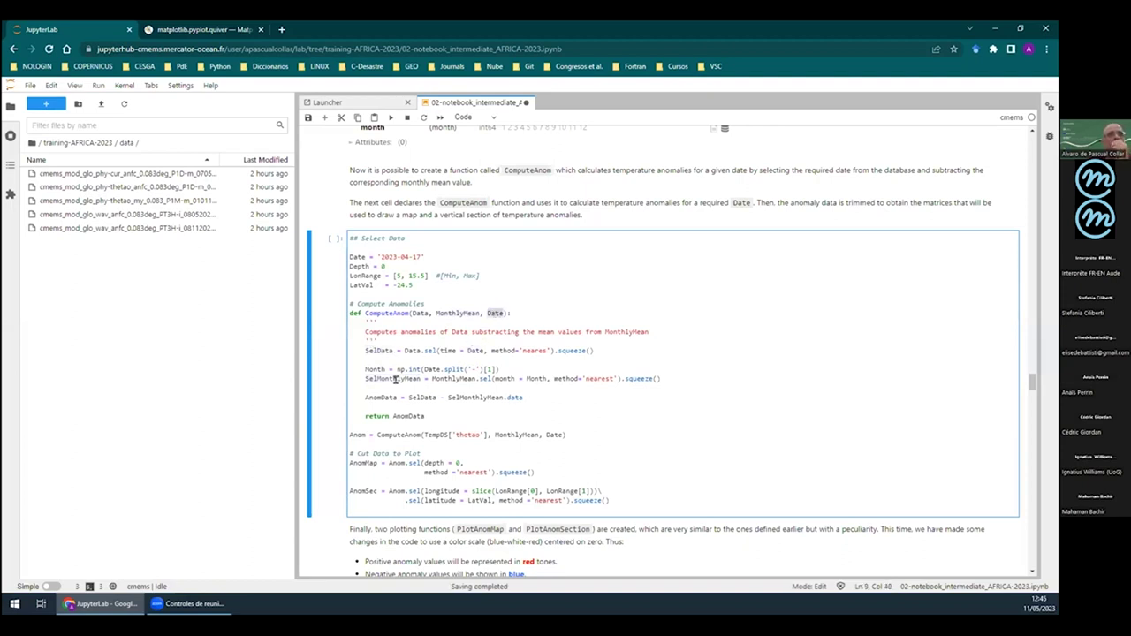
Highlight SelMonthlyMean, its Month argument, the Month variable and the Date parameter it is derived from
double_click(399, 378)
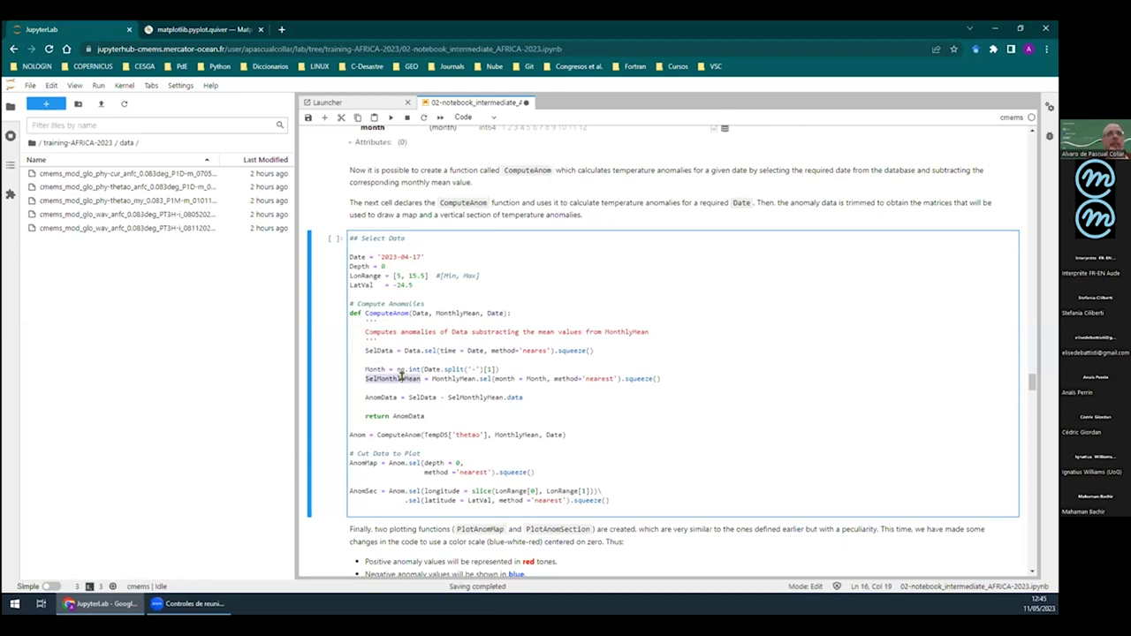
double_click(536, 379)
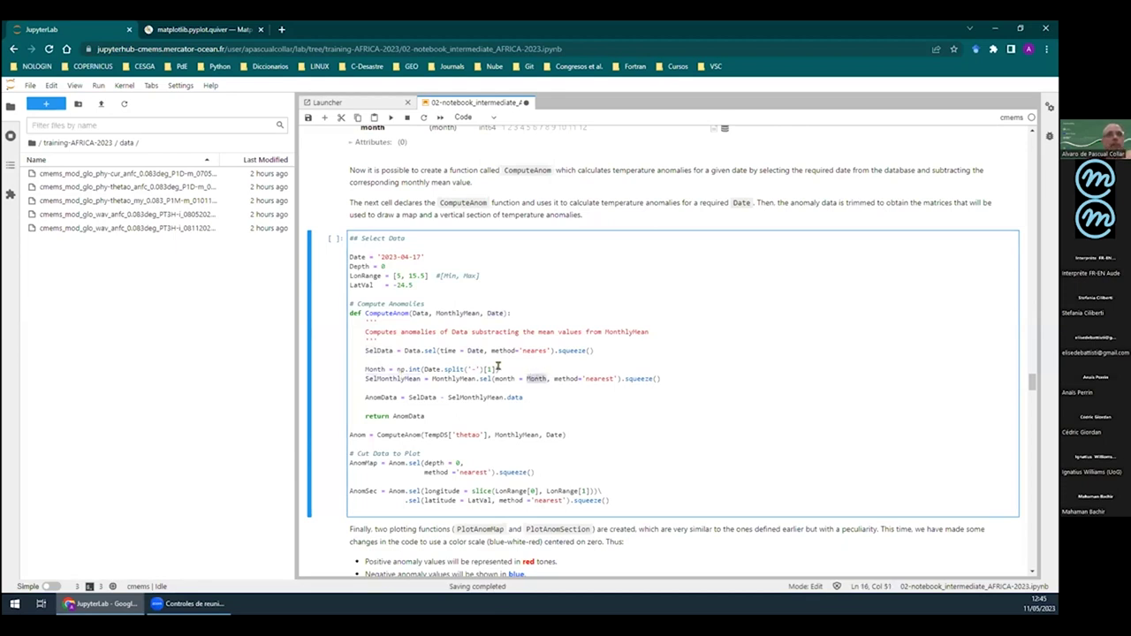
double_click(371, 369)
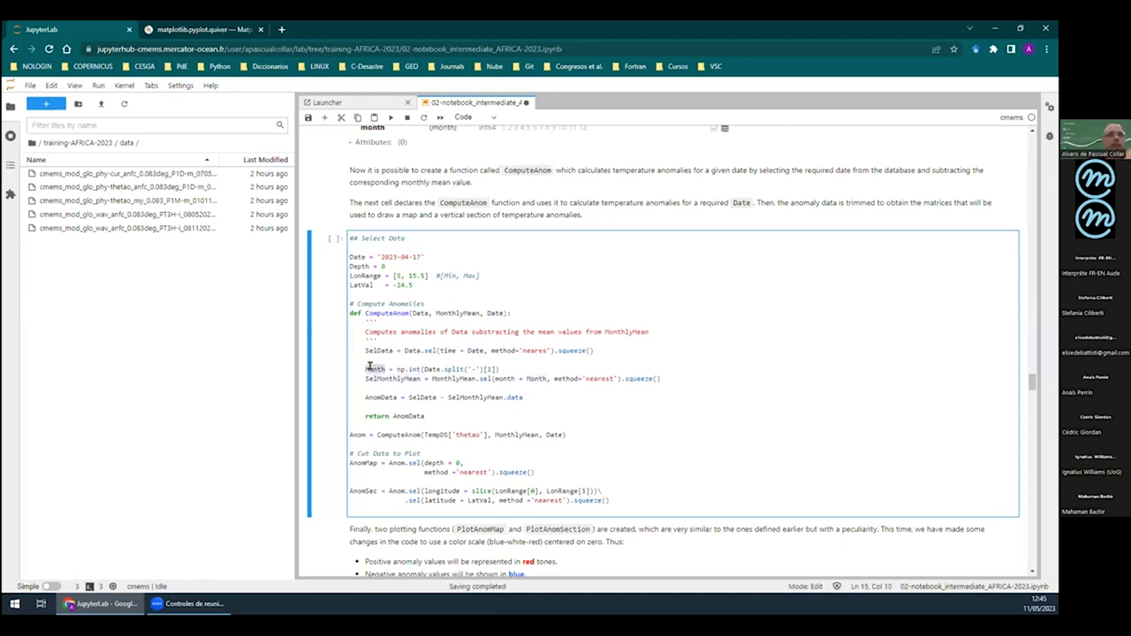
double_click(494, 312)
Highlight the date string '2023-04-17', the '-' separator in the split call and the month part of the date
drag(380, 256, 418, 252)
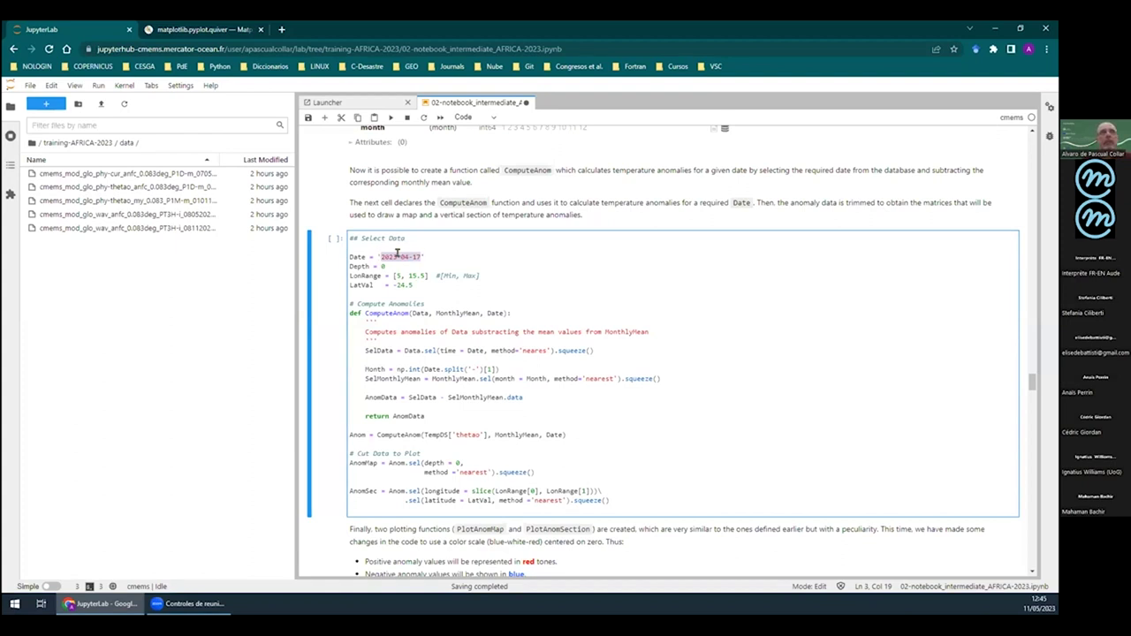
click(472, 368)
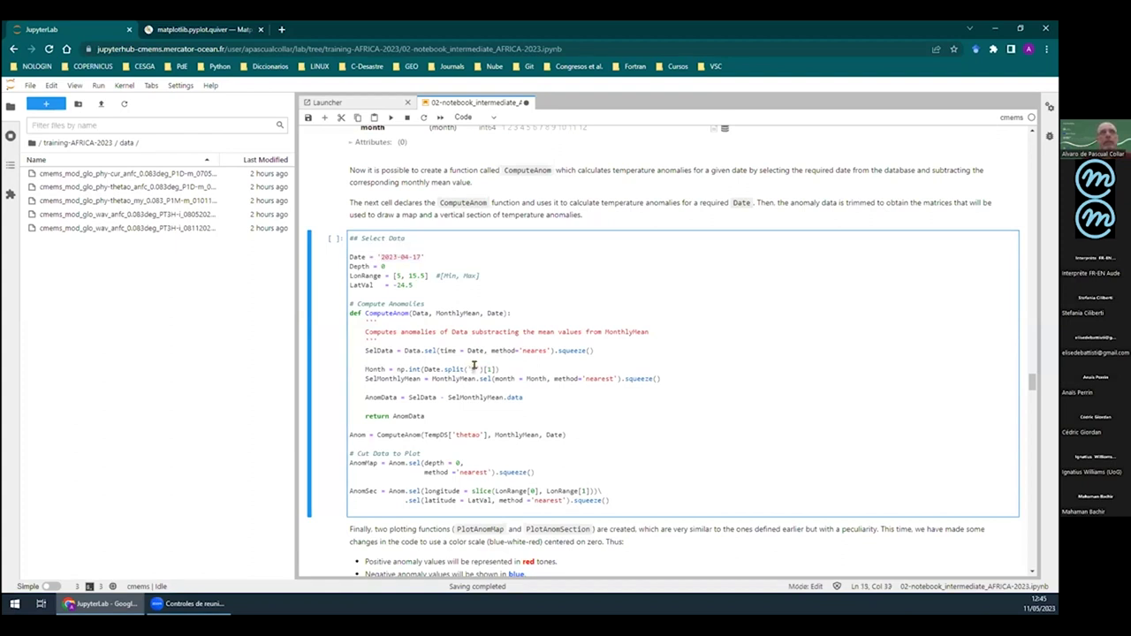
click(397, 256)
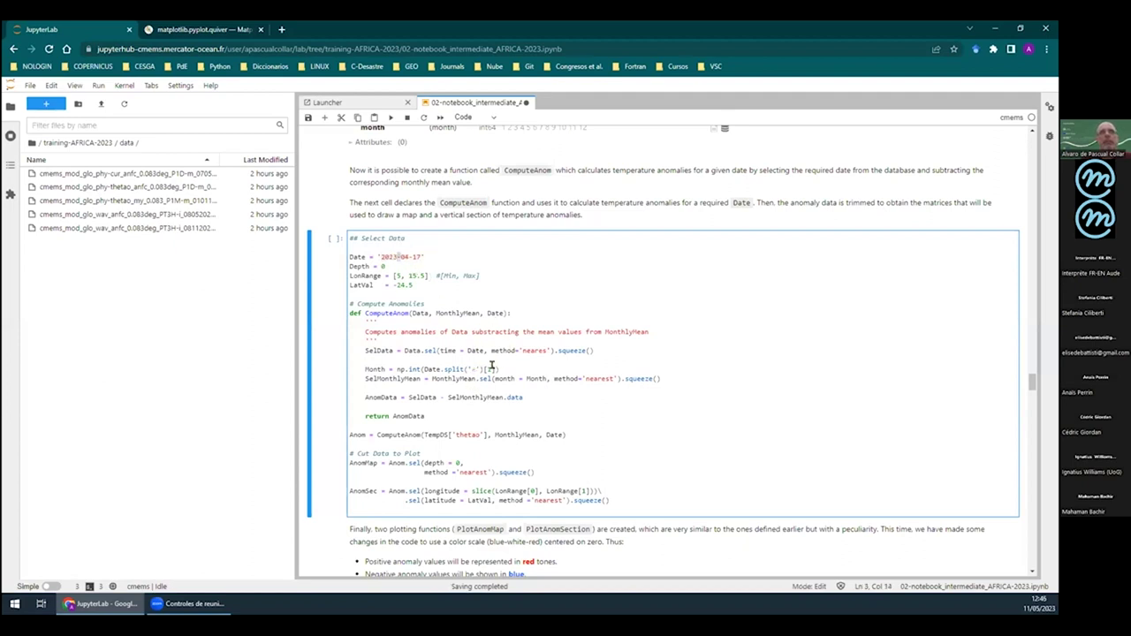
double_click(403, 256)
Highlight the np.int conversion in the Month line, then SelMonthlyMean and the Month value used to select it
drag(420, 369, 397, 369)
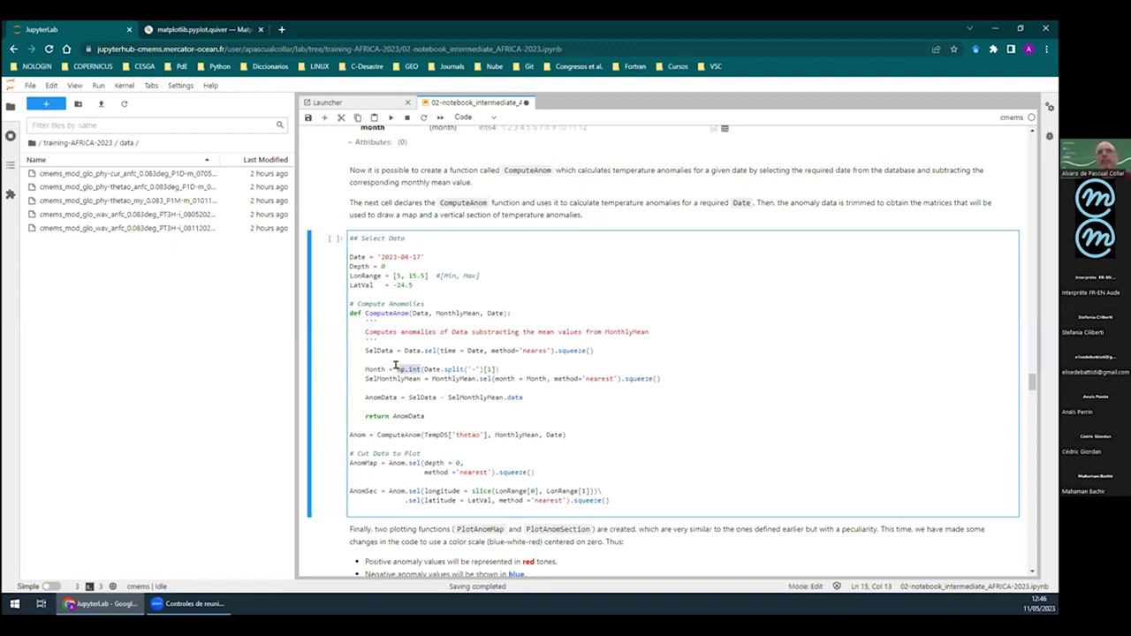
click(366, 369)
double_click(378, 378)
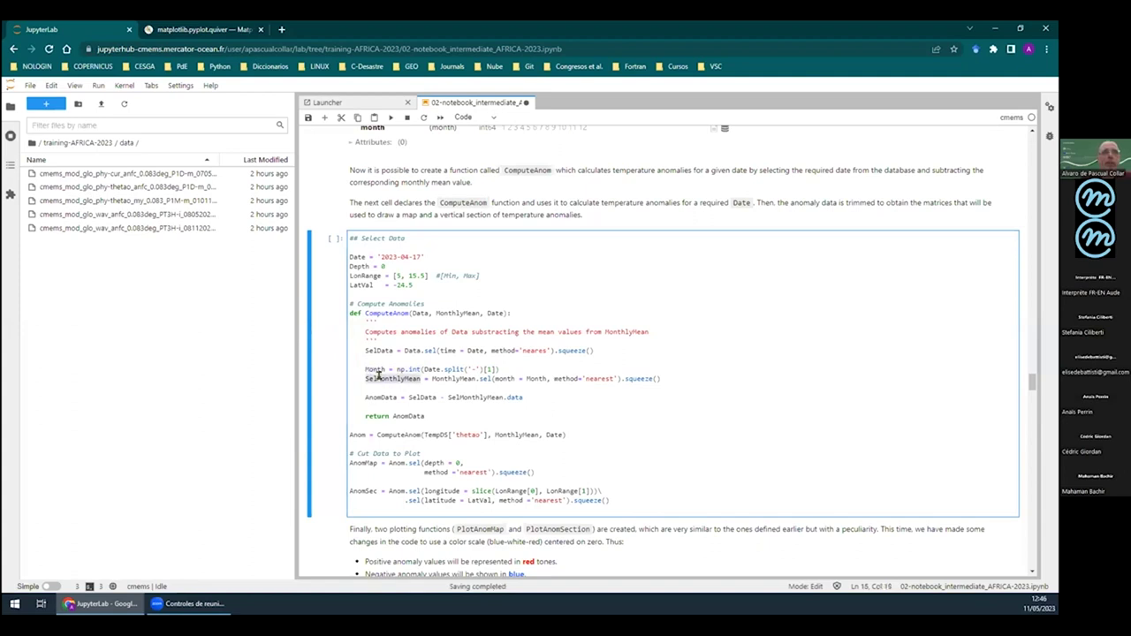
double_click(536, 378)
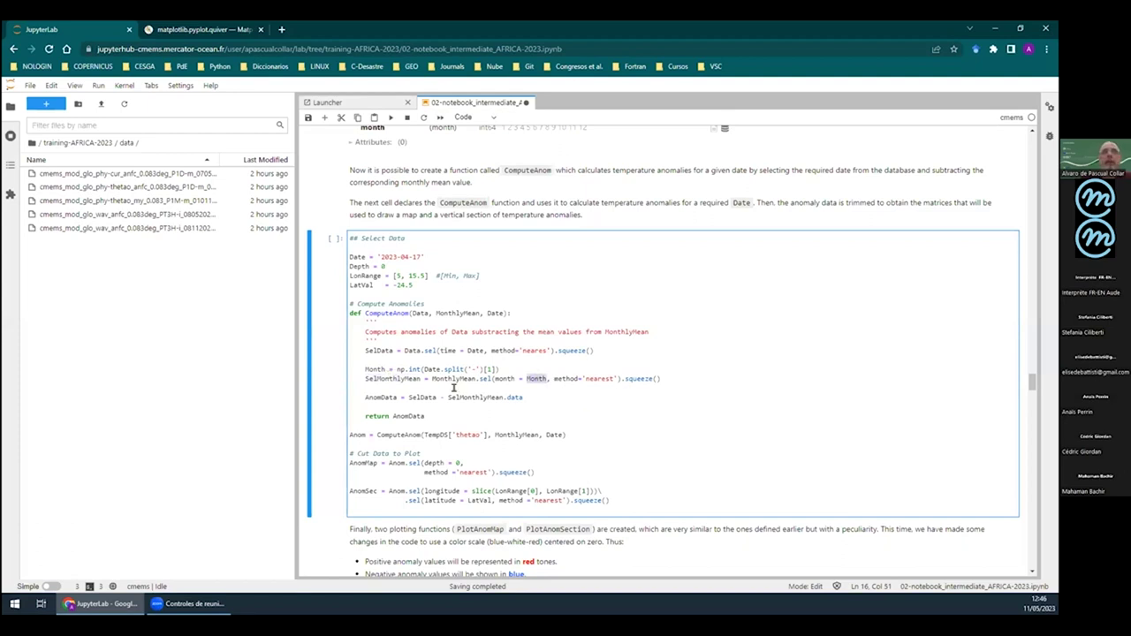
Highlight AnomData and SelData in the subtraction line and the ComputeAnom call, and place the cursor after return AnomData
double_click(378, 397)
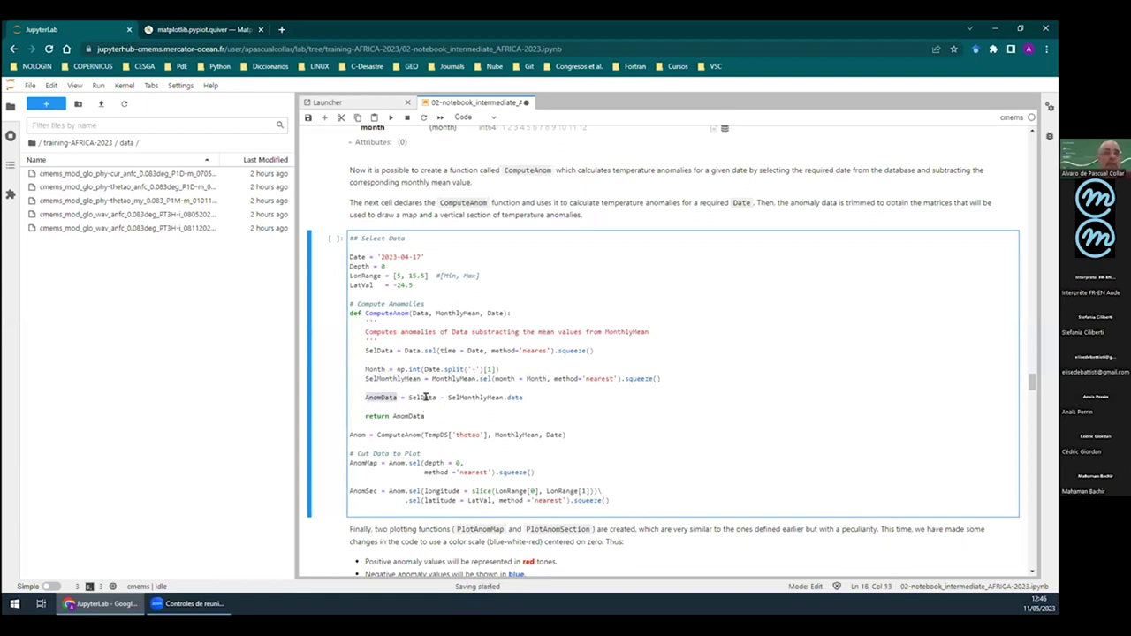
double_click(424, 397)
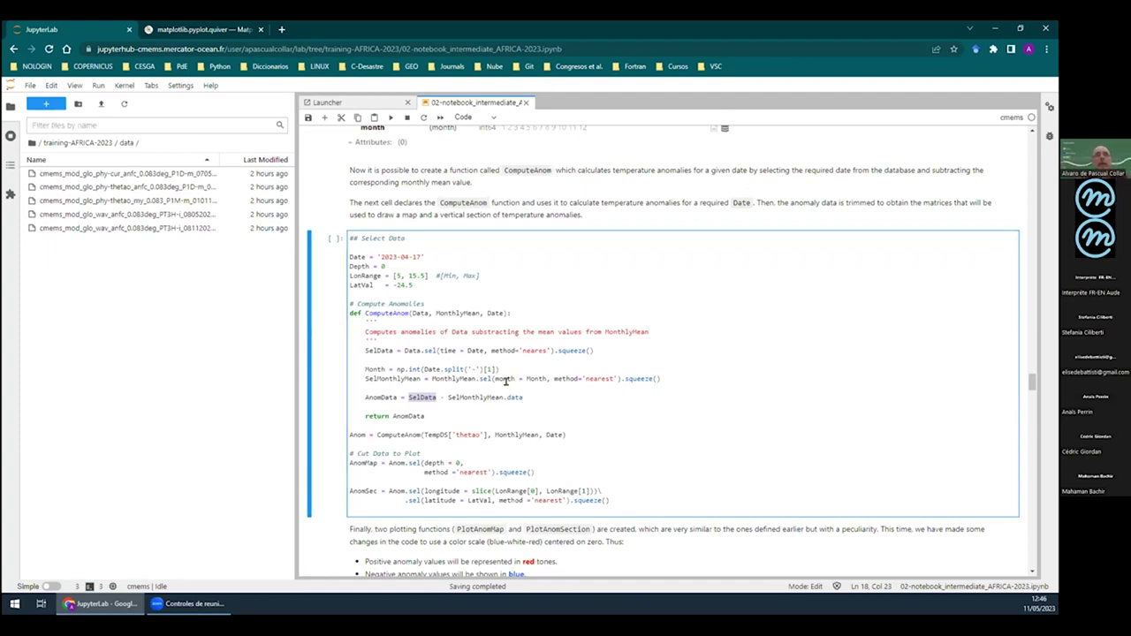
double_click(395, 434)
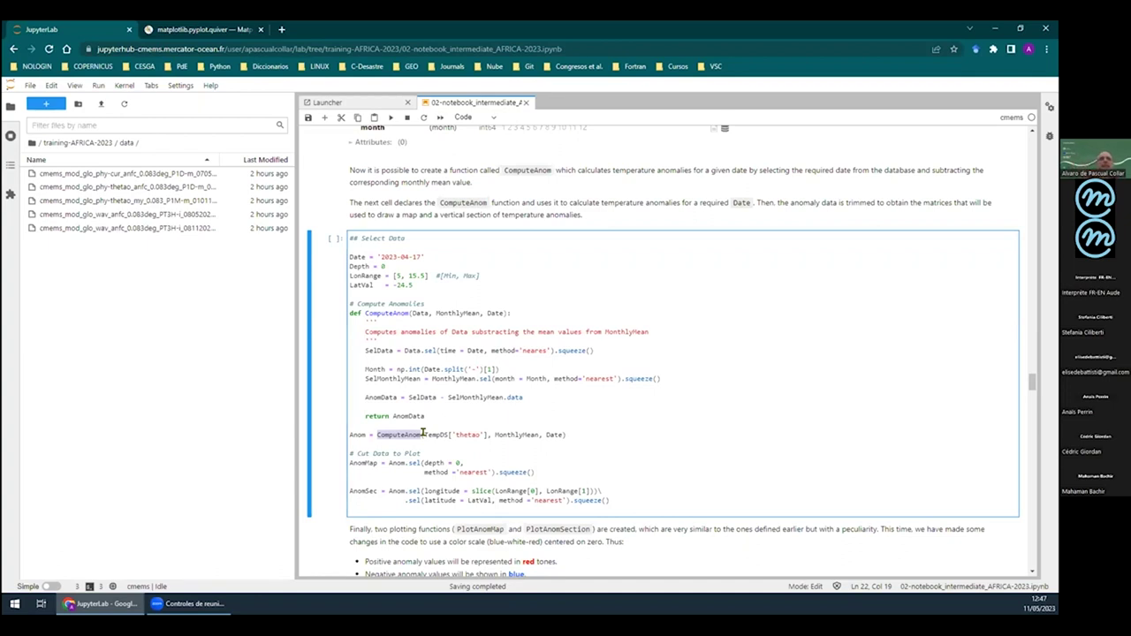
key(Up)
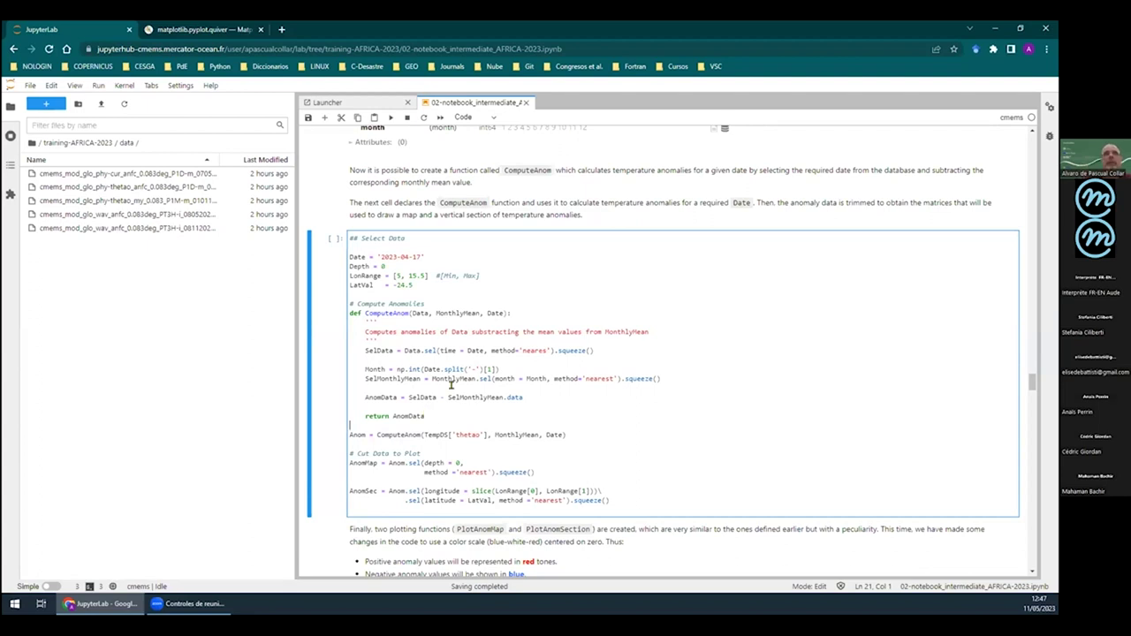
click(580, 415)
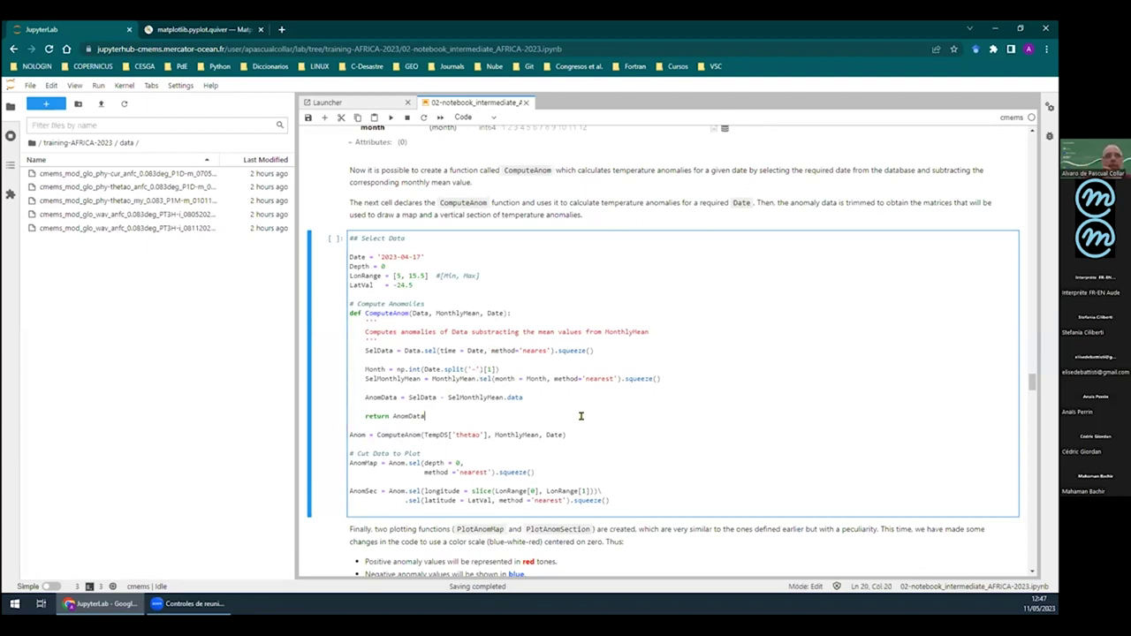
Highlight the AnomMap and AnomSec variables and run the Select Data cell
double_click(361, 463)
double_click(362, 490)
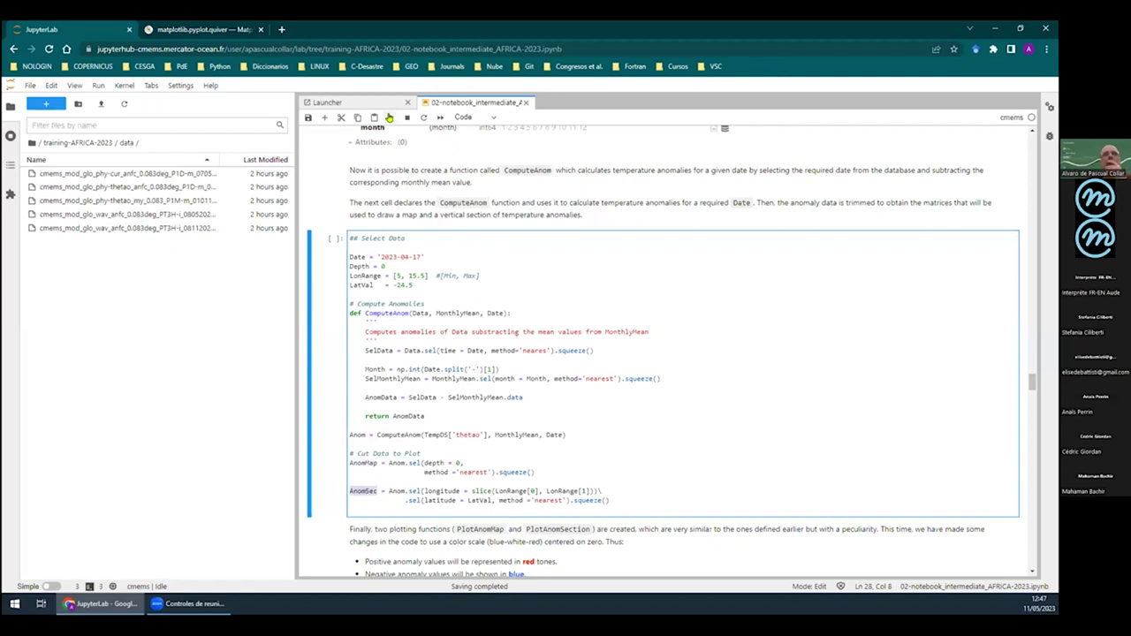
click(389, 118)
Review the PlotAnomMap and PlotAnomSection definitions and run the Vertical Section of Temperature Anomalies cell
scroll(528, 256, down, 4)
scroll(527, 255, up, 4)
scroll(466, 315, down, 3)
scroll(493, 330, down, 5)
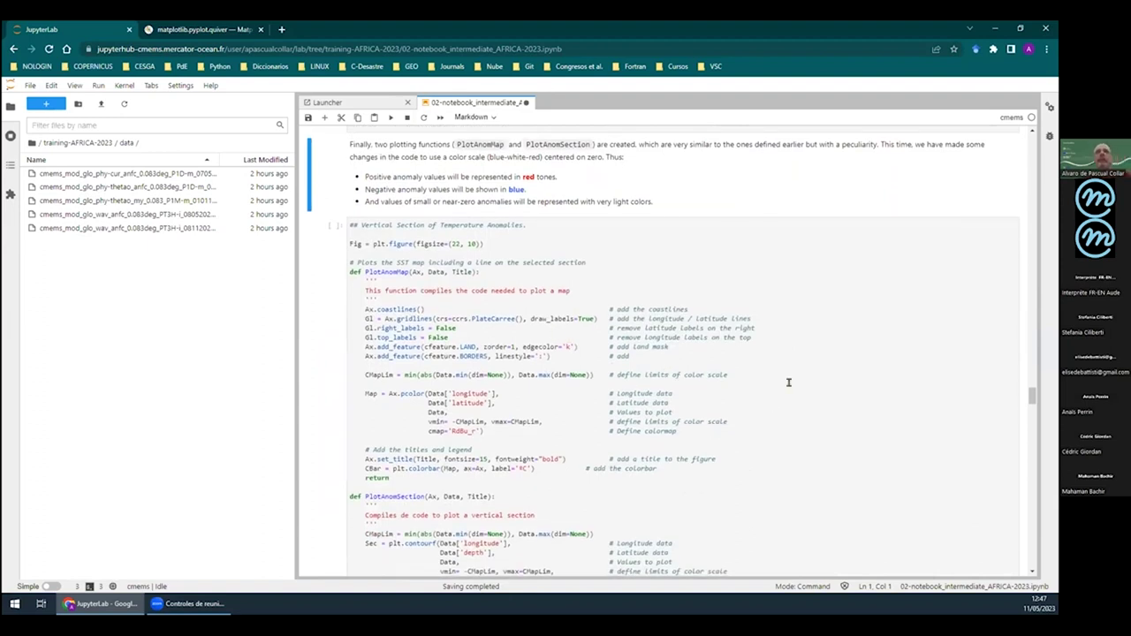
scroll(781, 371, down, 3)
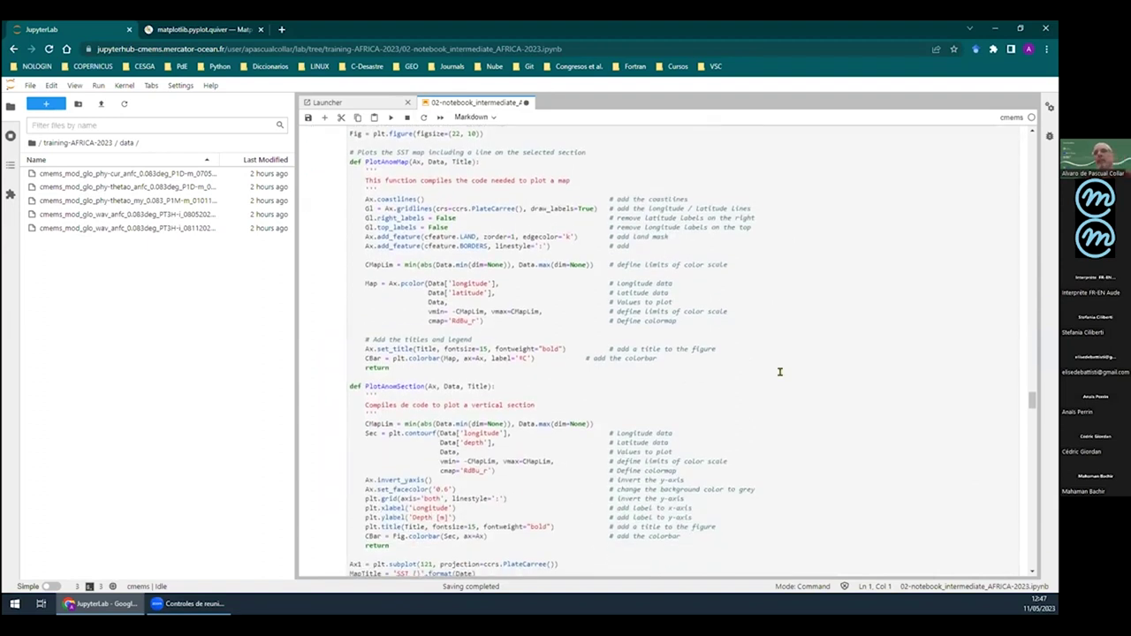
double_click(392, 161)
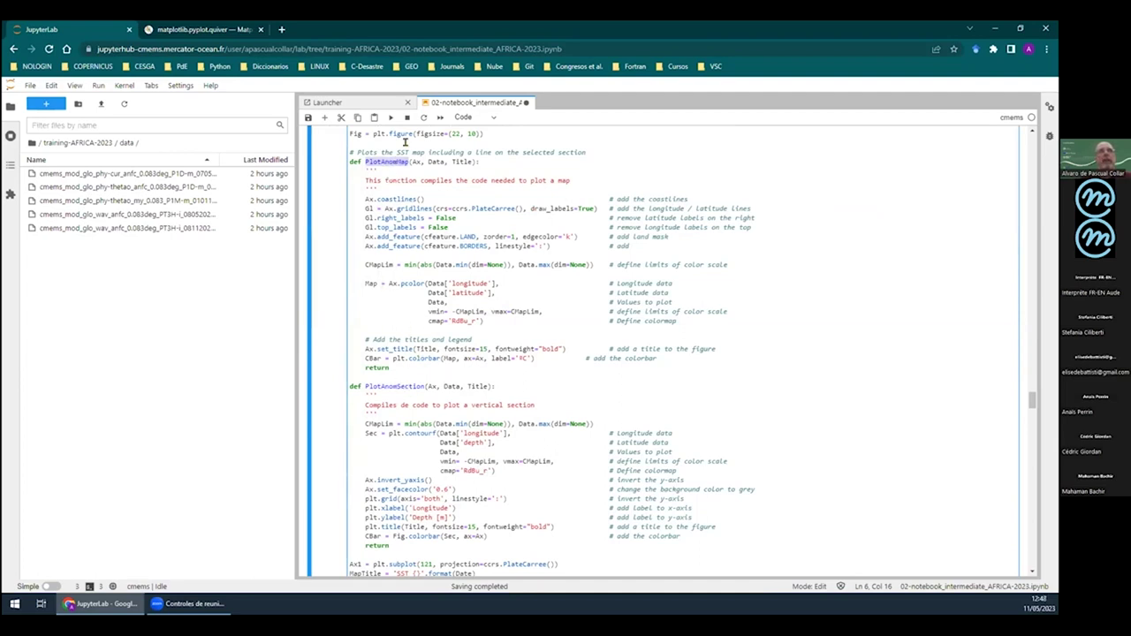
click(400, 180)
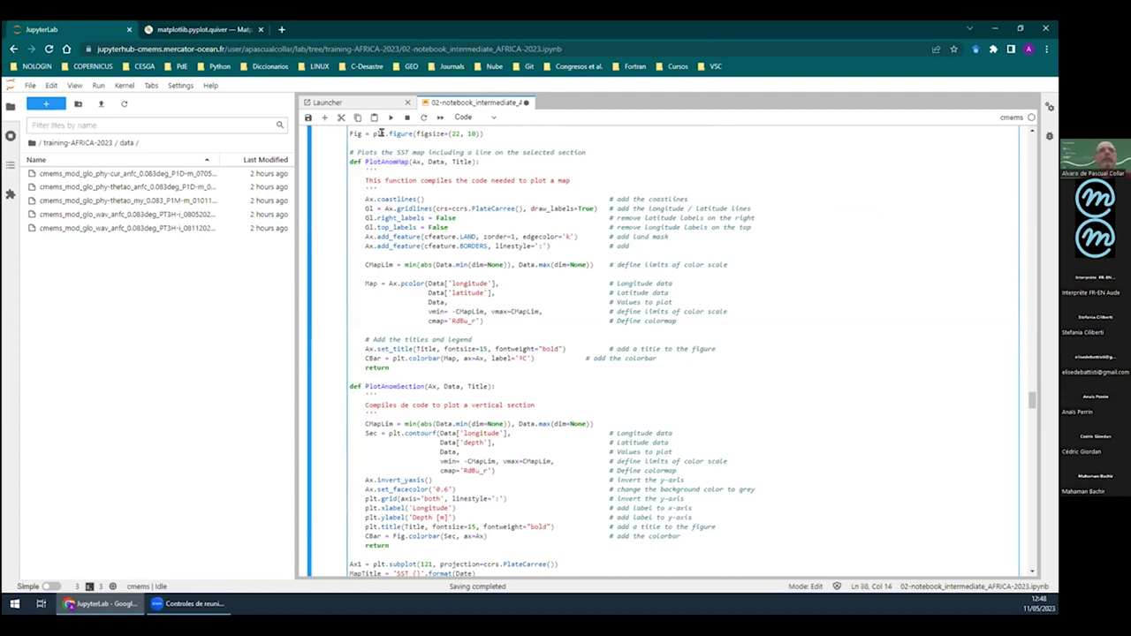
click(389, 118)
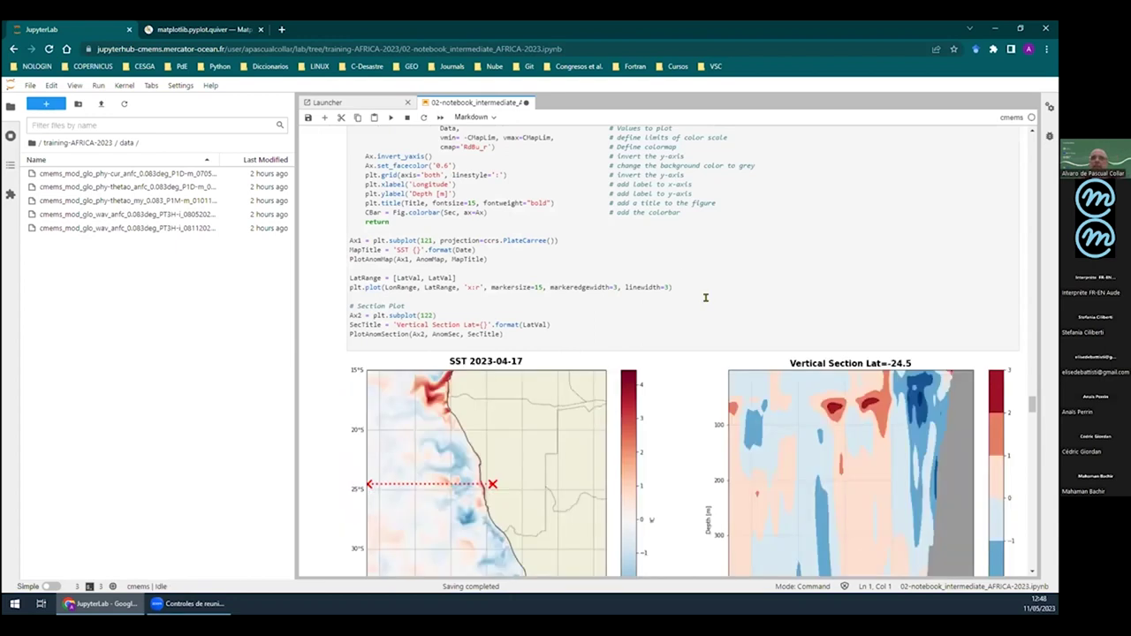
Examine the SST anomaly map and the vertical section at latitude -24.5, comparing them with the plotting and ComputeAnom code
scroll(711, 296, down, 1)
scroll(717, 292, down, 1)
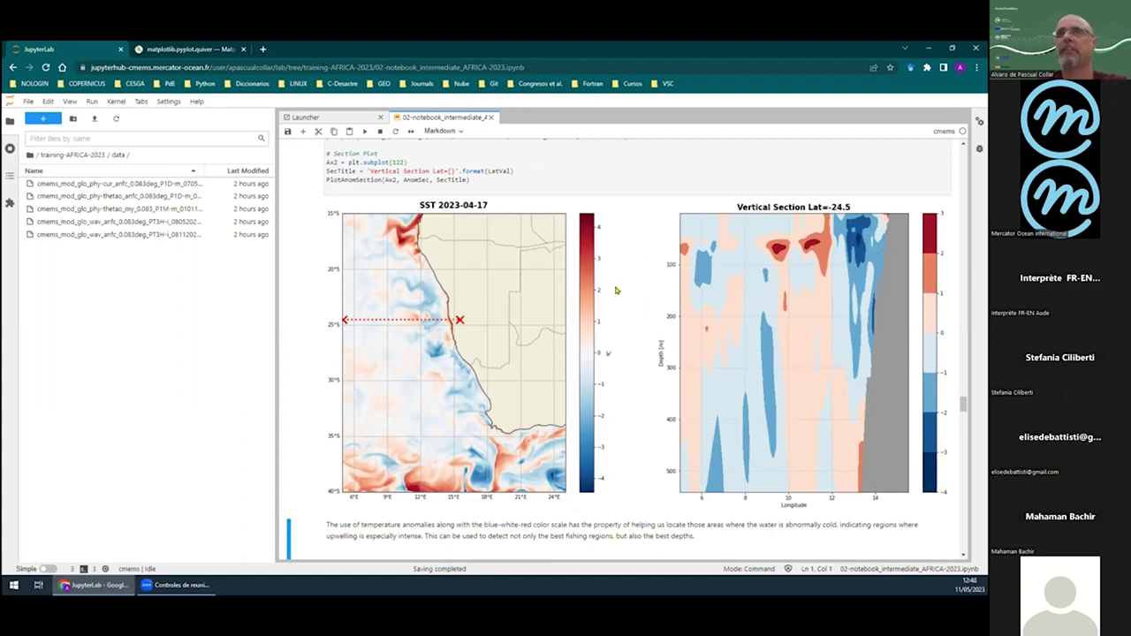
scroll(617, 292, up, 3)
scroll(615, 305, down, 2)
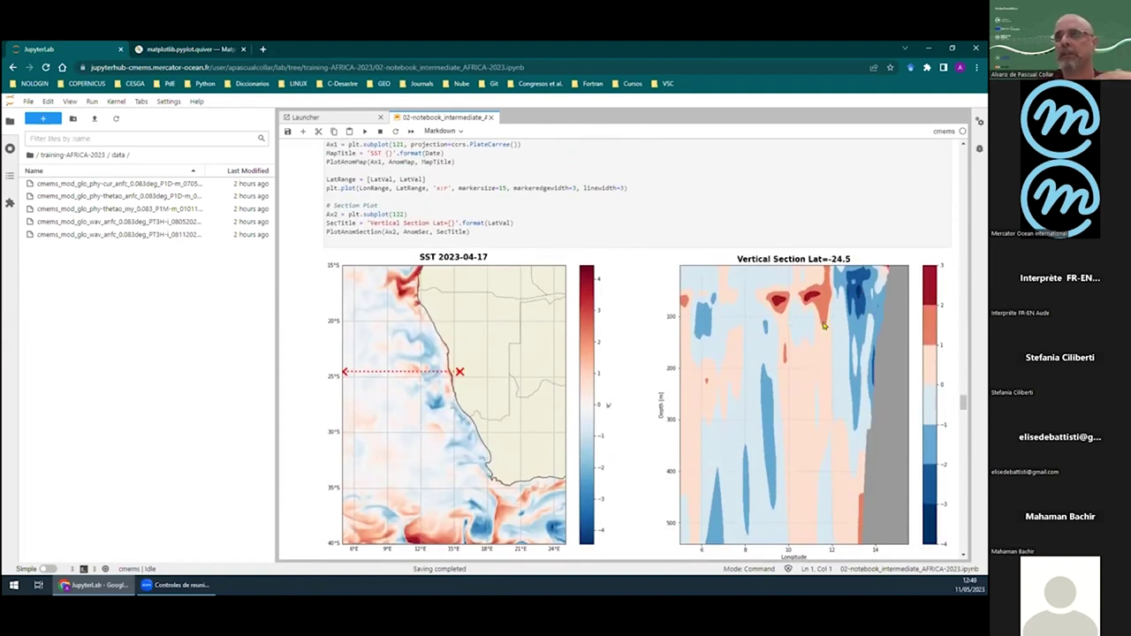
scroll(610, 327, up, 3)
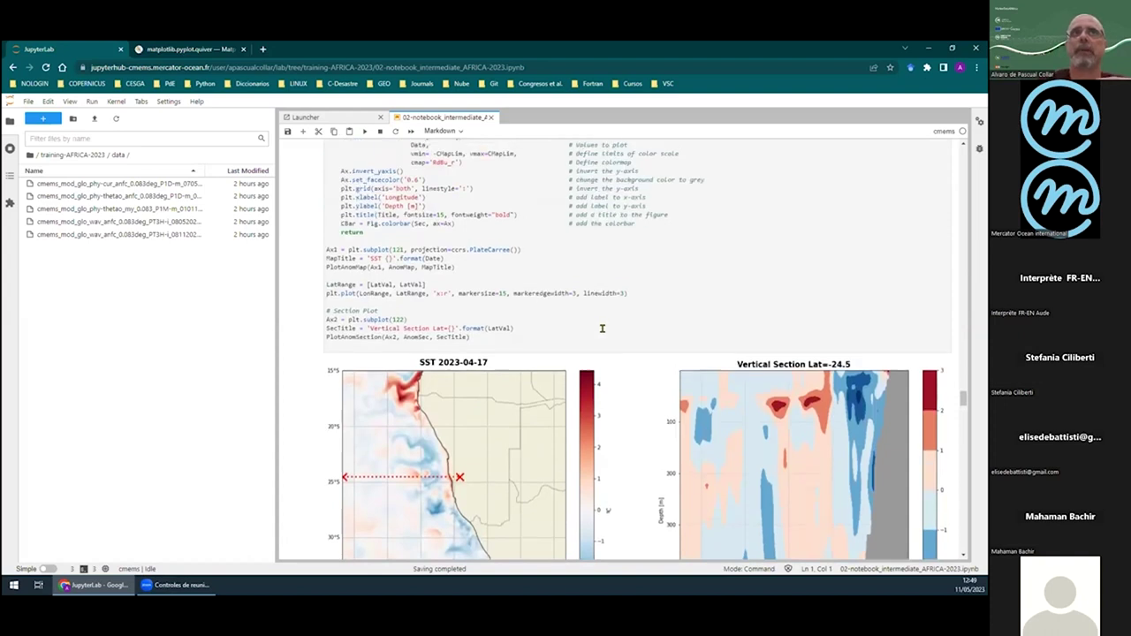
scroll(600, 328, up, 5)
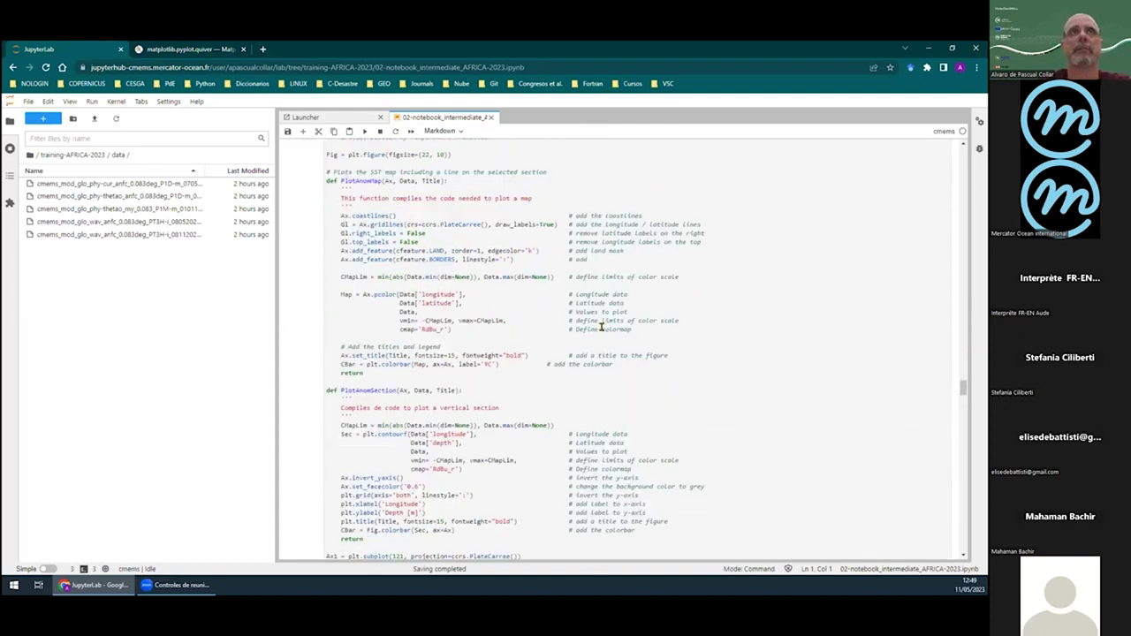
scroll(606, 325, down, 10)
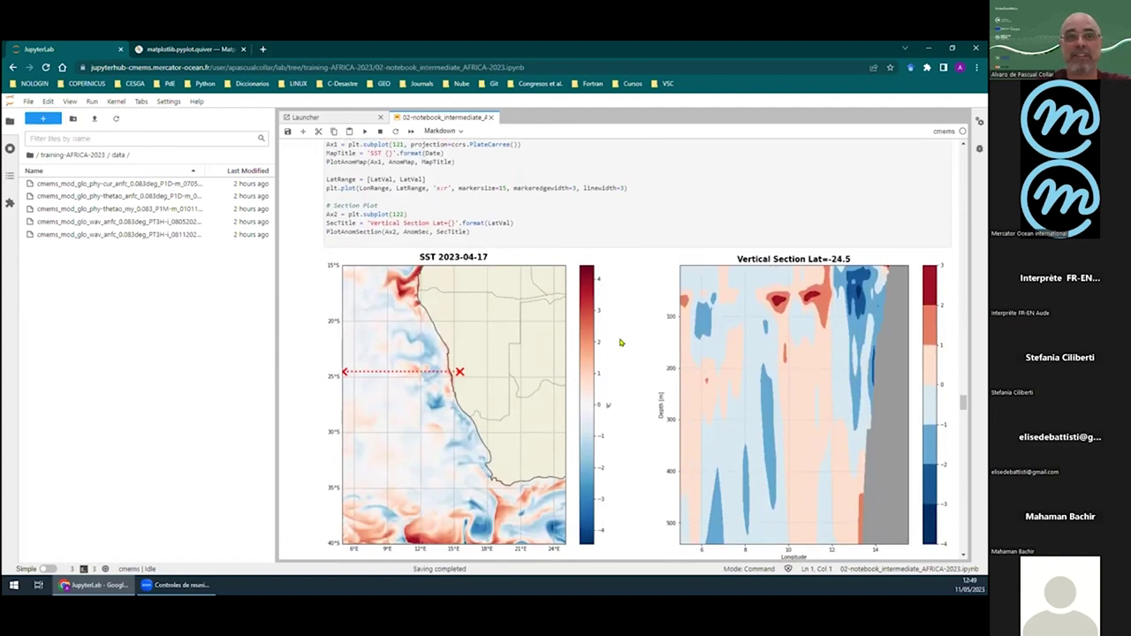
scroll(620, 343, up, 15)
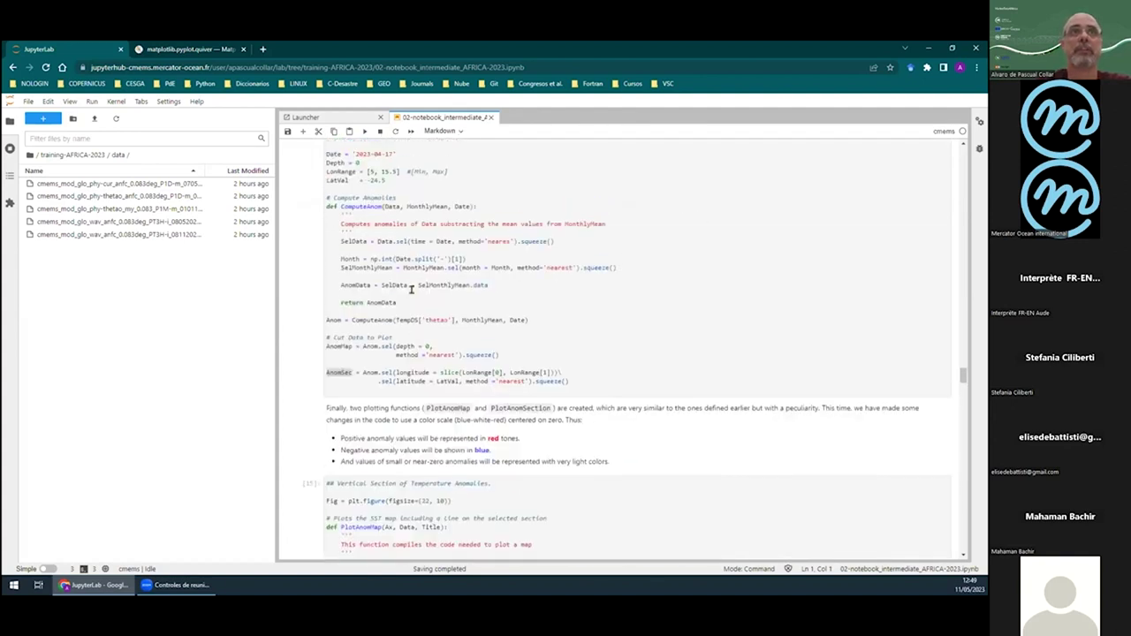
Set LatVal to -27 in the Select Data cell and rerun the temperature anomaly calculation and section plot
scroll(386, 233, up, 2)
click(393, 242)
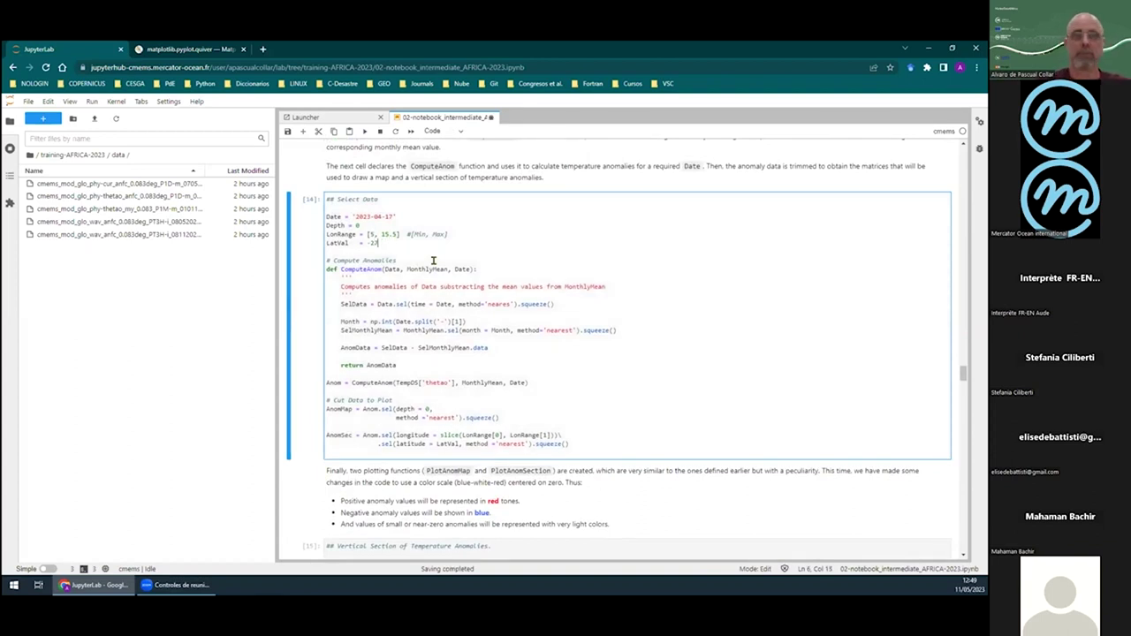
key(shift+Return)
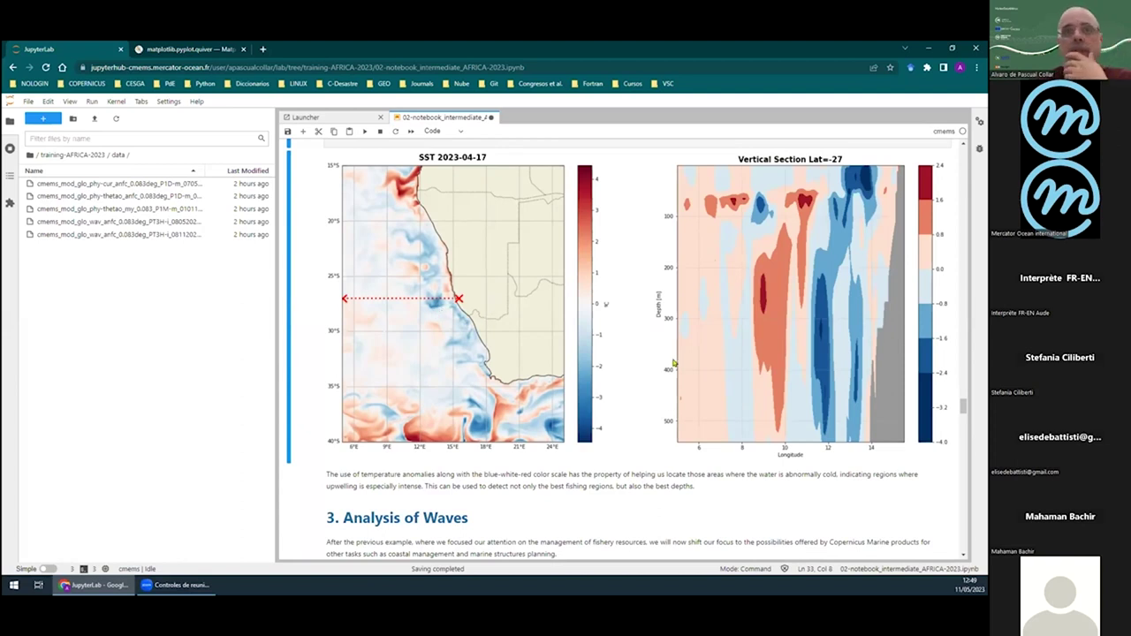
Run the Open Wave Analysis Dataset cell in section 3, Analysis of Waves, and highlight its code
scroll(681, 357, down, 3)
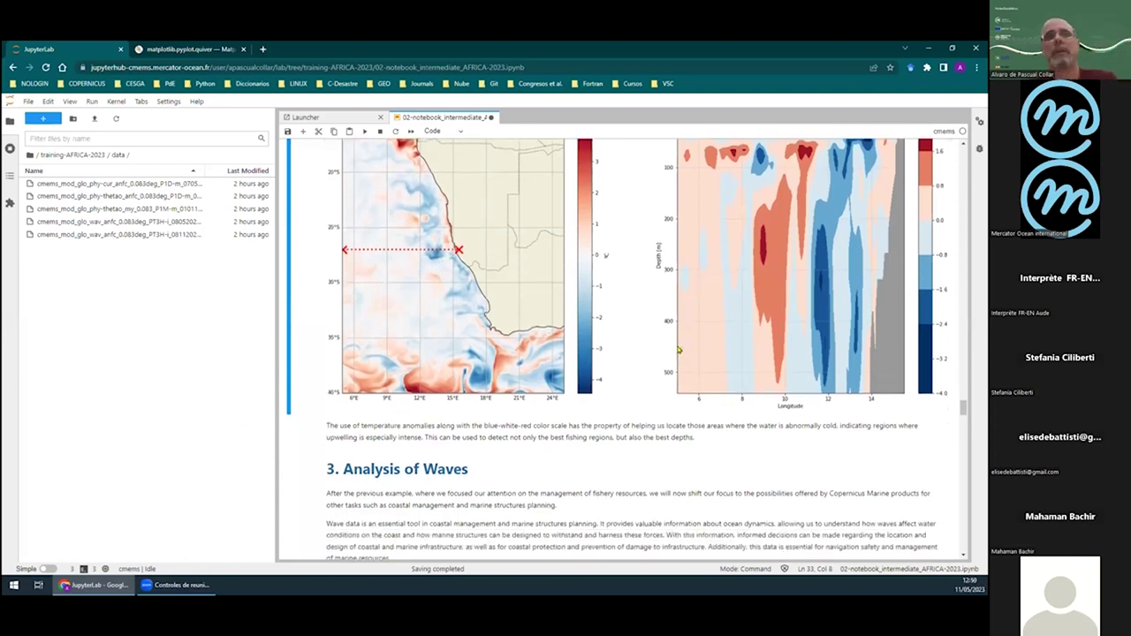
scroll(673, 345, down, 6)
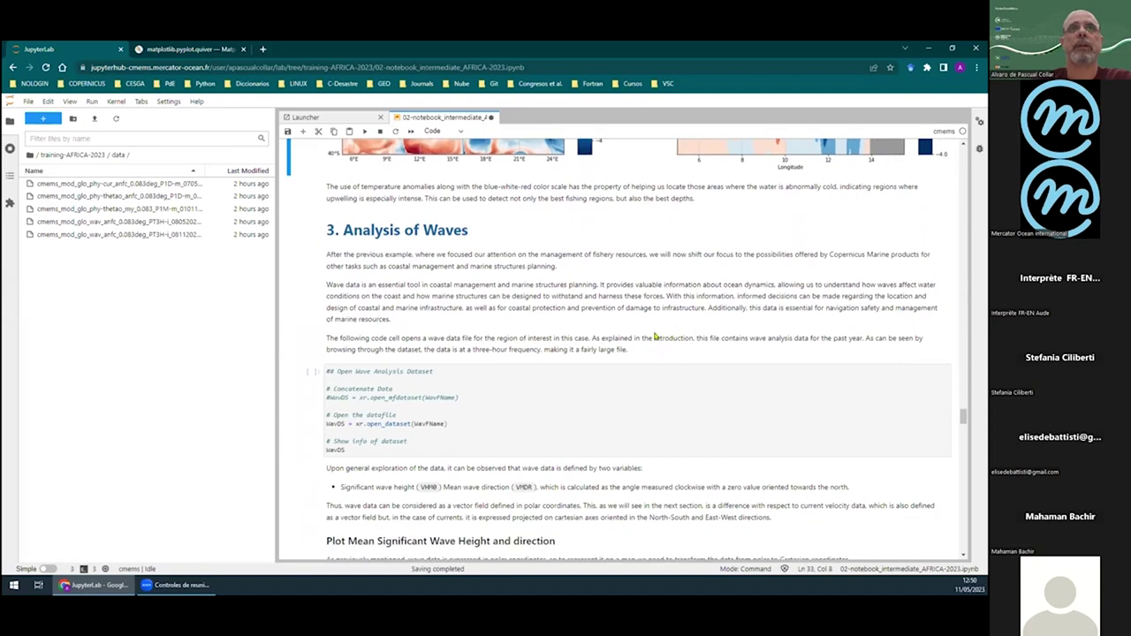
scroll(619, 302, down, 1)
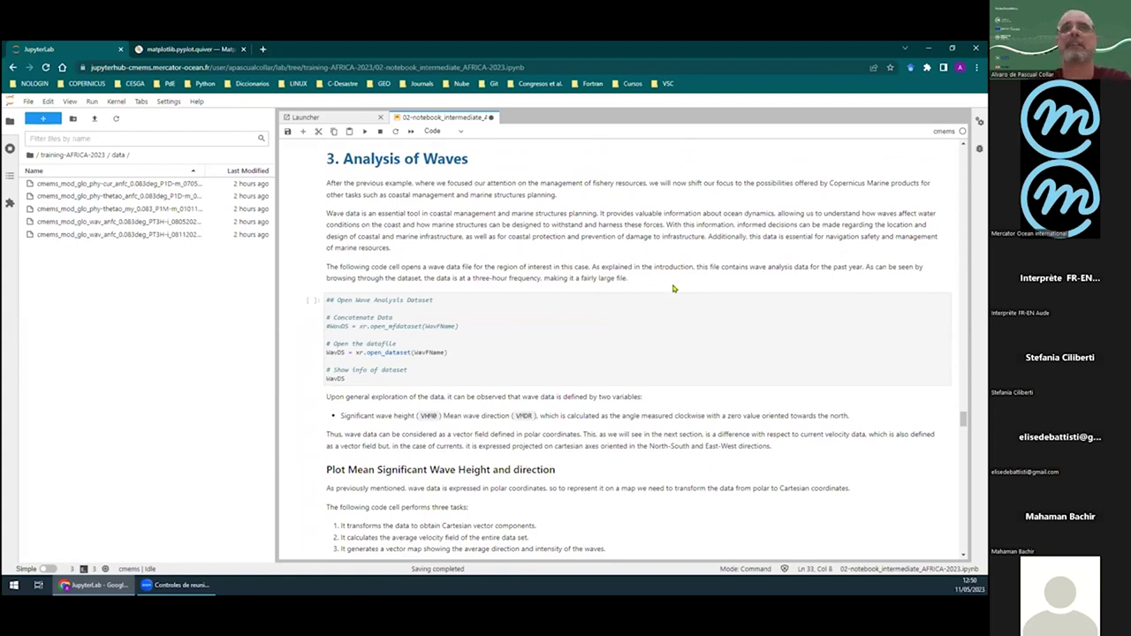
scroll(677, 282, down, 1)
click(555, 295)
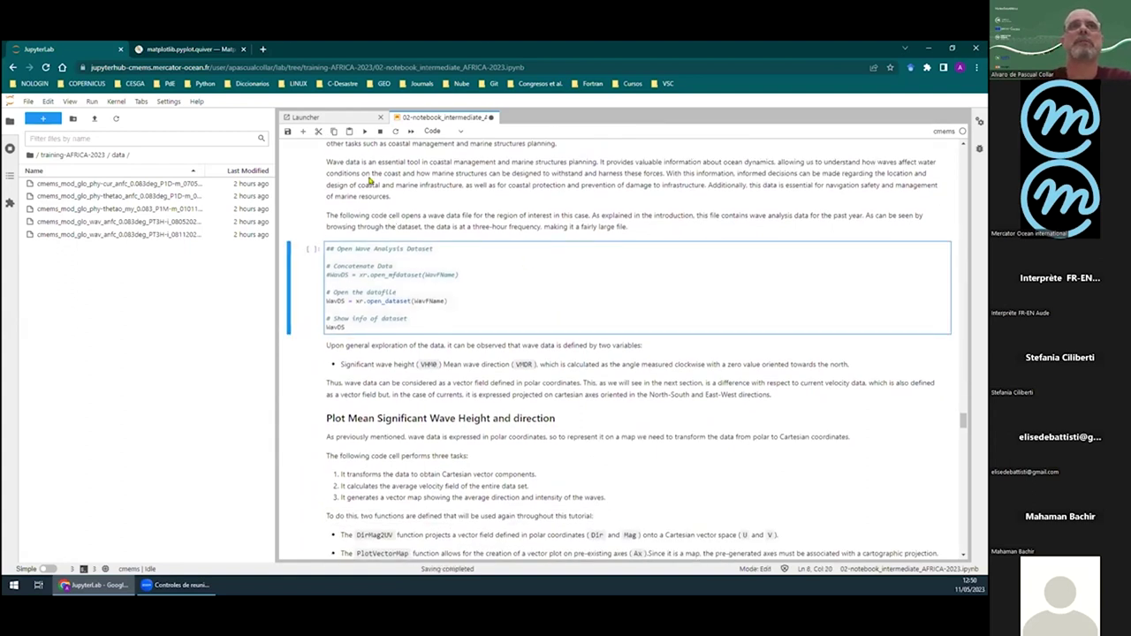
click(363, 131)
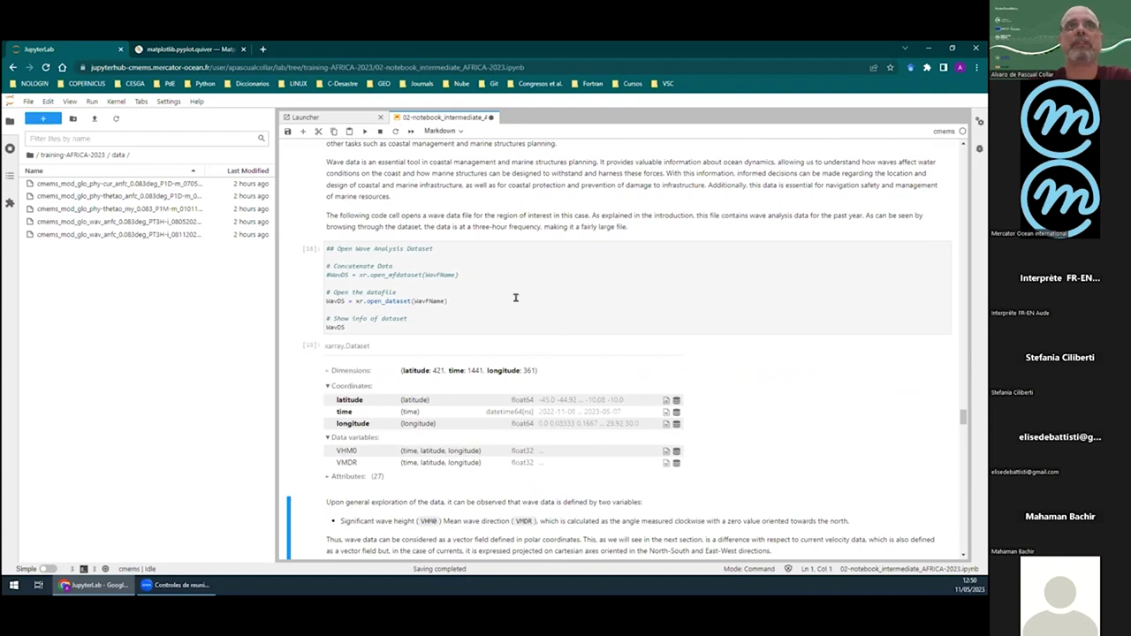
drag(347, 328, 320, 239)
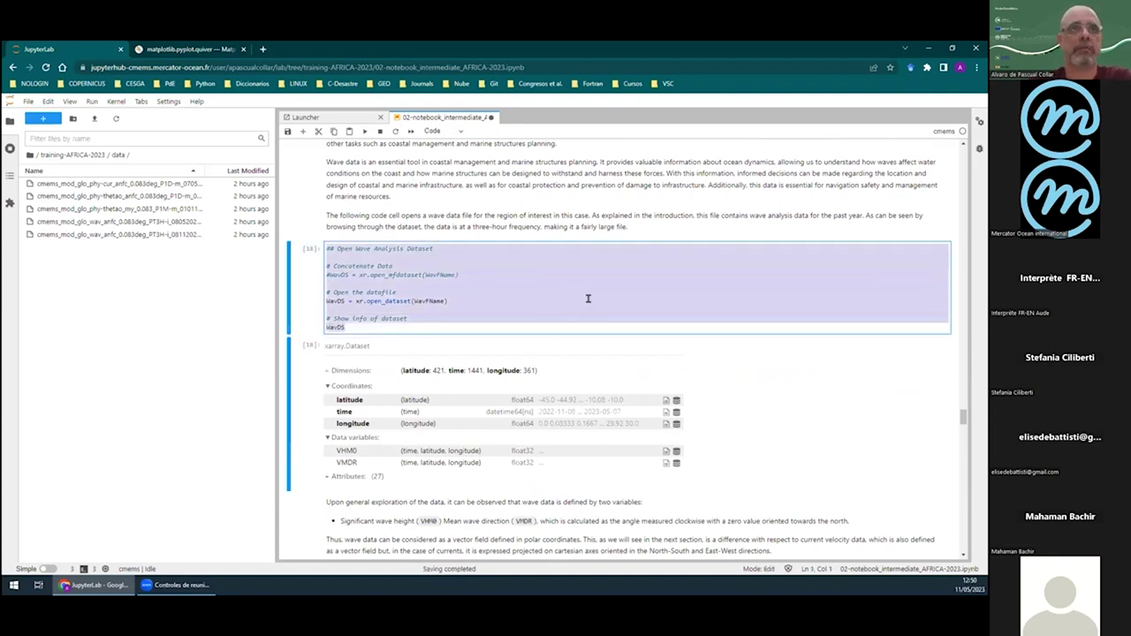
click(362, 323)
Run the Compute Mean Direction cell and highlight the VectorMap function name in its definition
scroll(688, 307, down, 10)
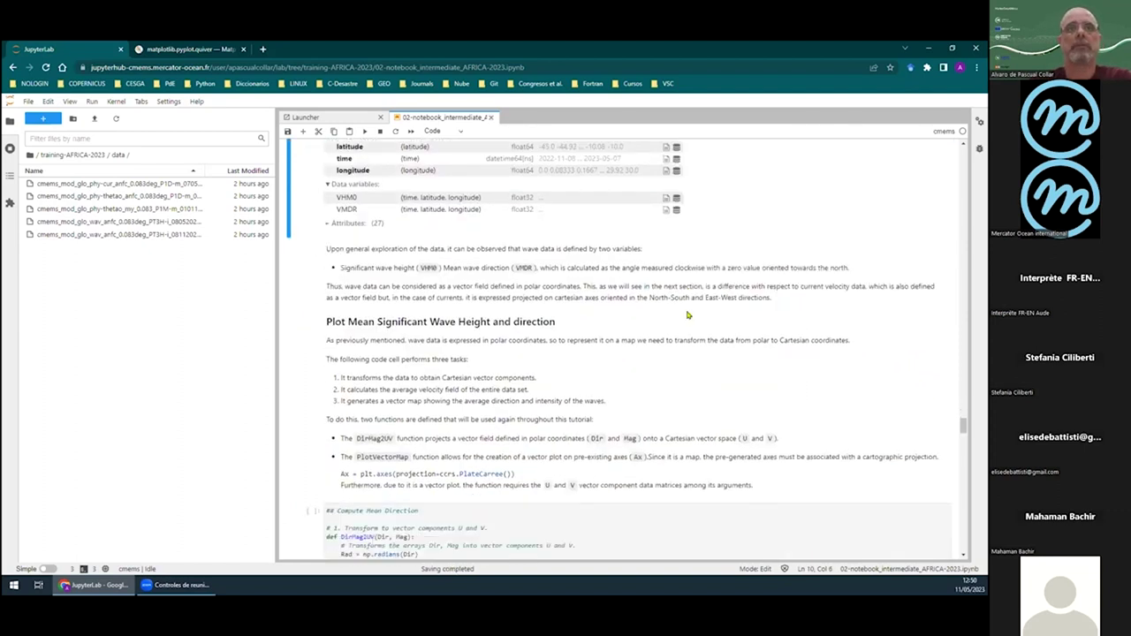
scroll(677, 311, down, 7)
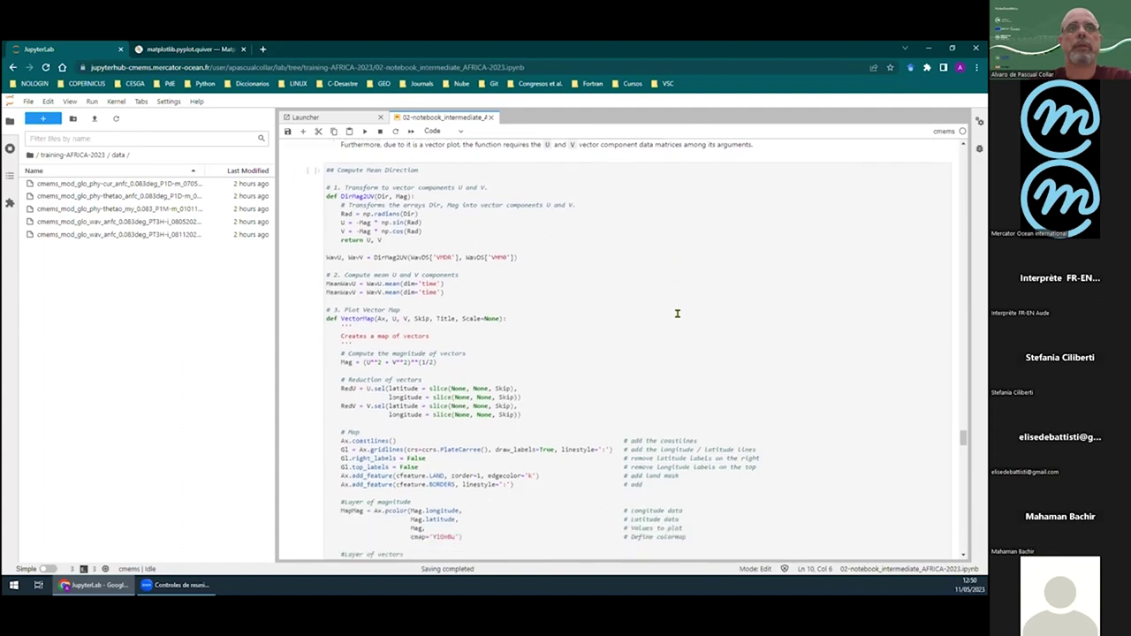
scroll(710, 312, up, 8)
scroll(625, 359, down, 3)
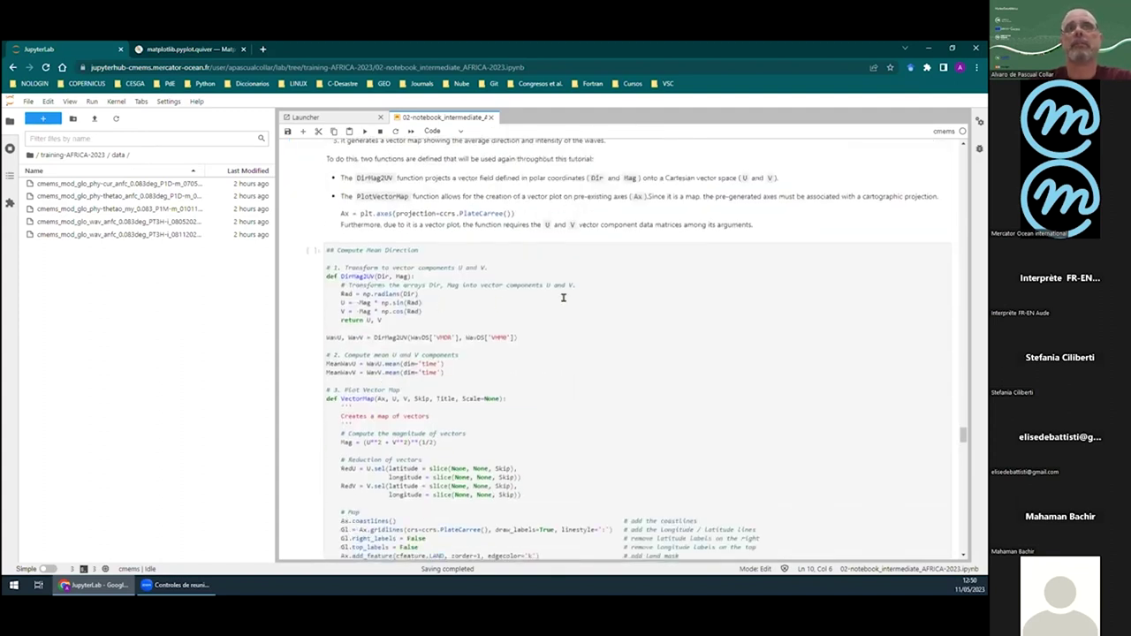
key(shift+Return)
scroll(426, 246, up, 3)
double_click(367, 243)
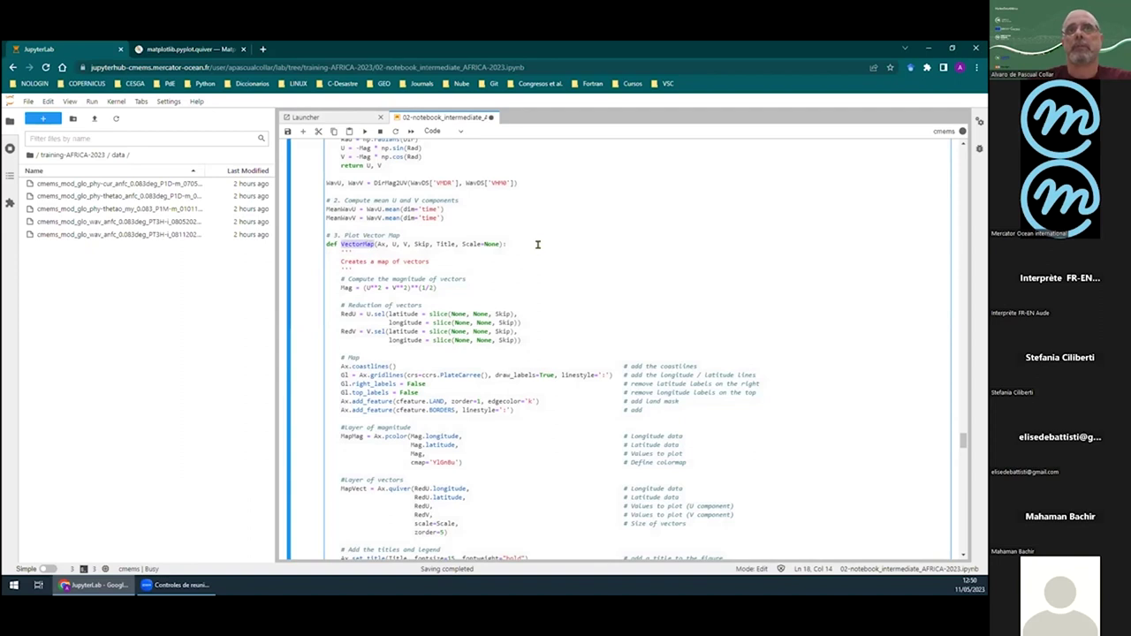
Review the DirMag2UV, mean component and VectorMap code, and examine the mean significant wave height map
scroll(536, 245, up, 3)
scroll(536, 245, down, 2)
scroll(537, 245, down, 4)
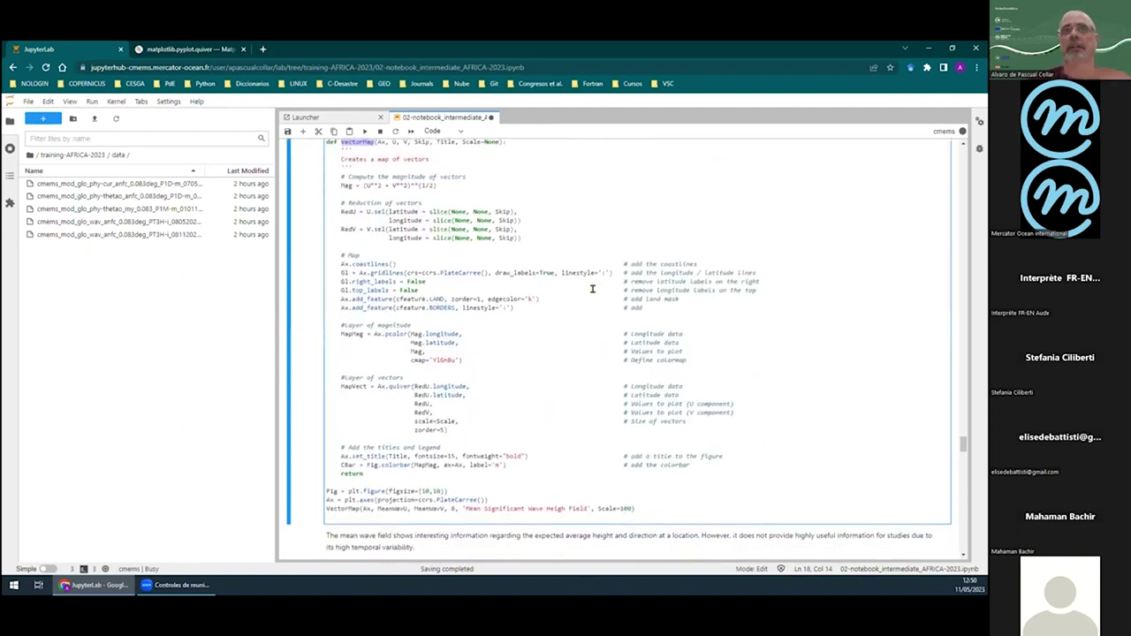
scroll(580, 294, down, 5)
scroll(580, 294, up, 6)
scroll(580, 294, up, 3)
scroll(581, 293, down, 3)
scroll(602, 296, down, 3)
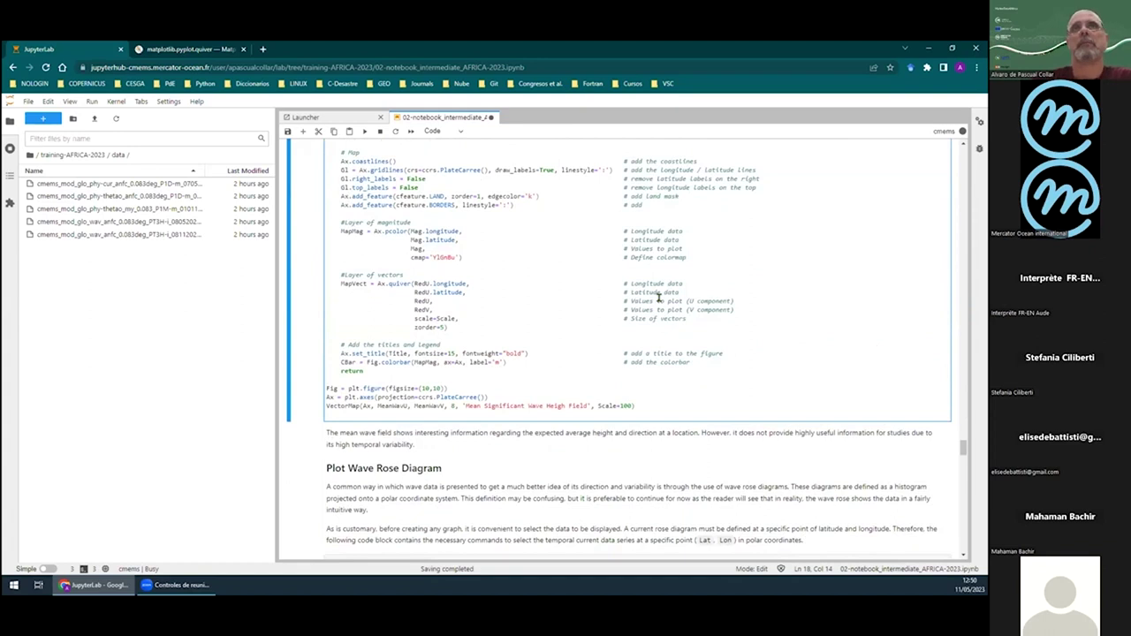
scroll(578, 281, up, 5)
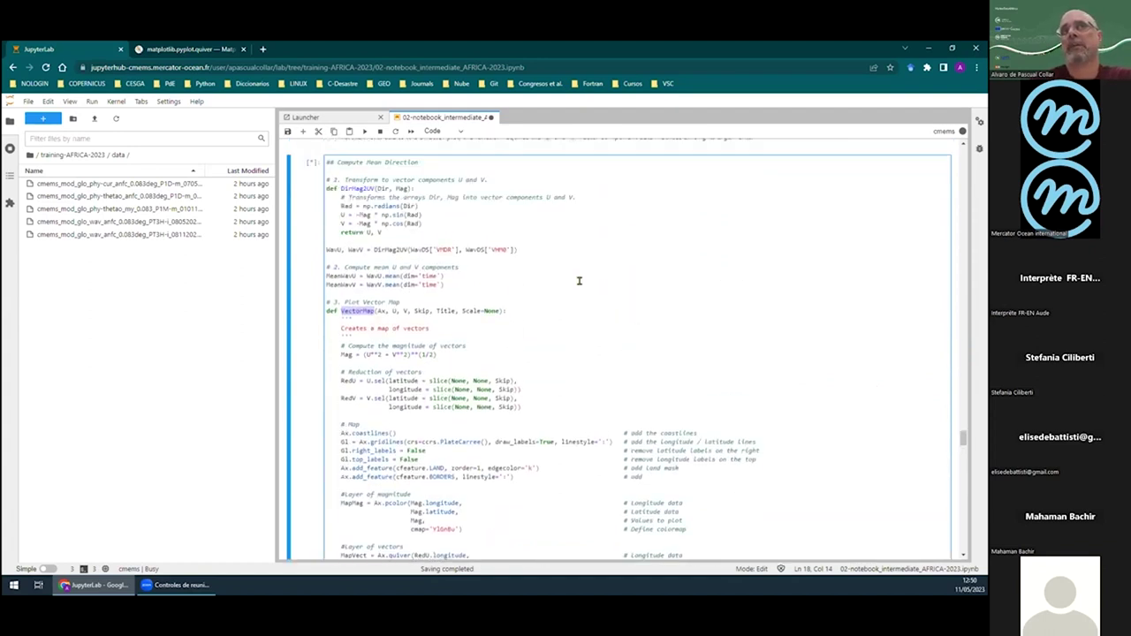
scroll(578, 281, down, 5)
scroll(618, 282, down, 2)
scroll(618, 282, up, 2)
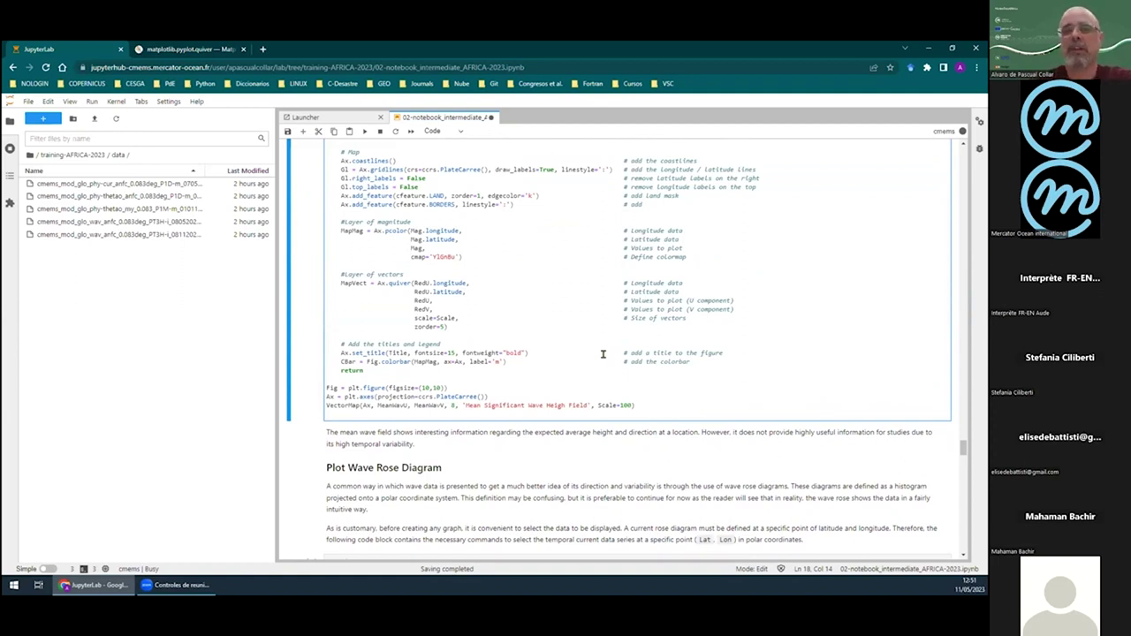
scroll(614, 354, up, 3)
scroll(619, 344, up, 2)
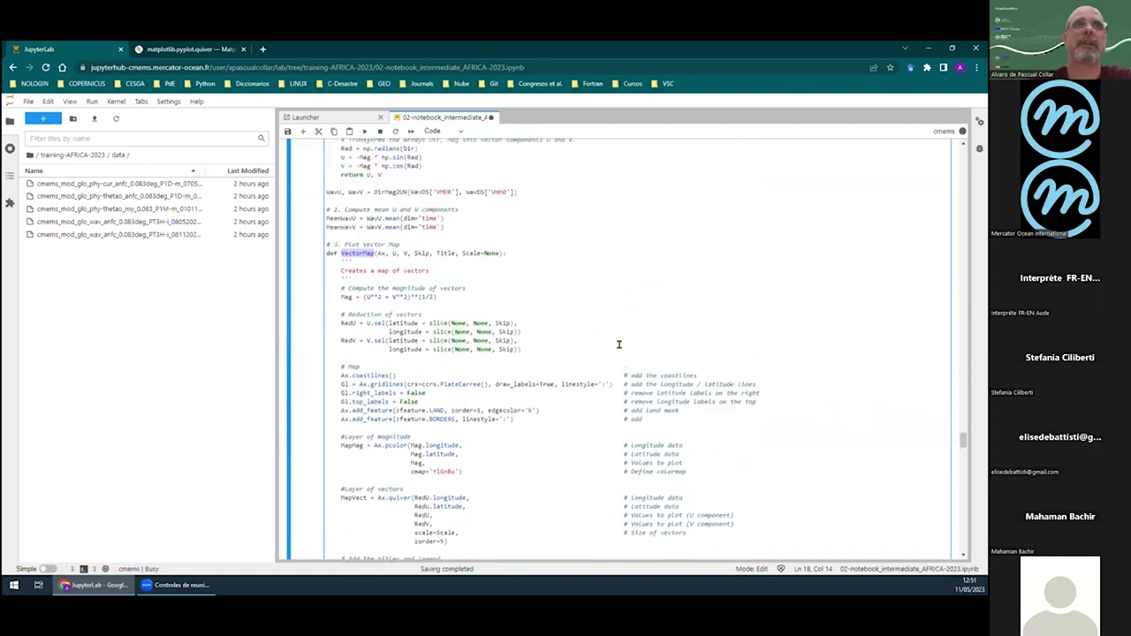
scroll(618, 344, down, 6)
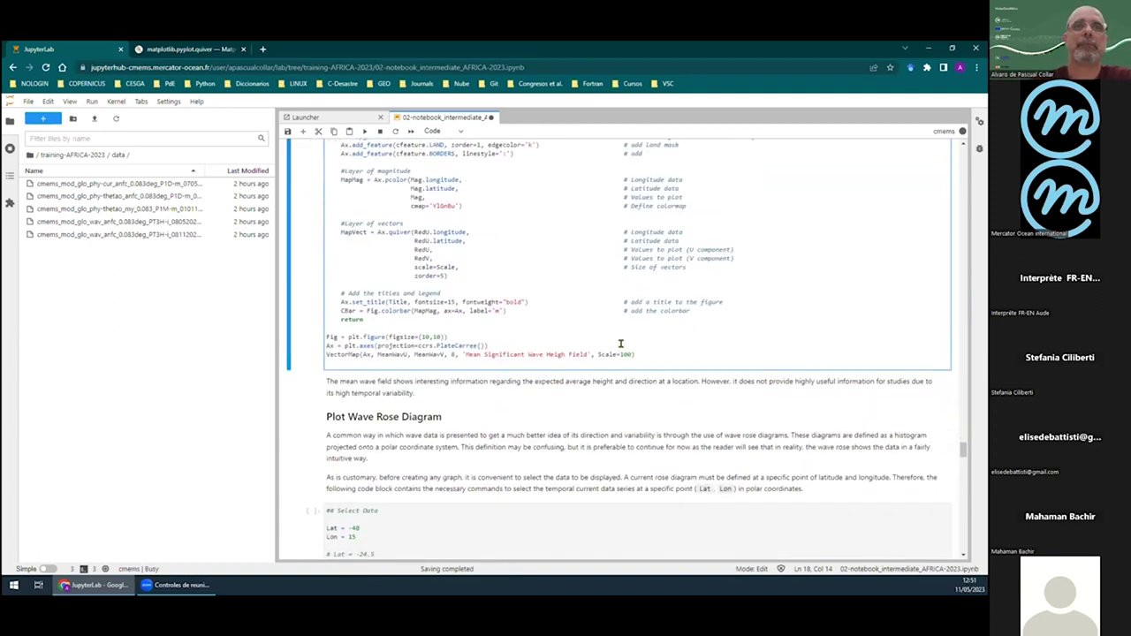
scroll(620, 343, up, 5)
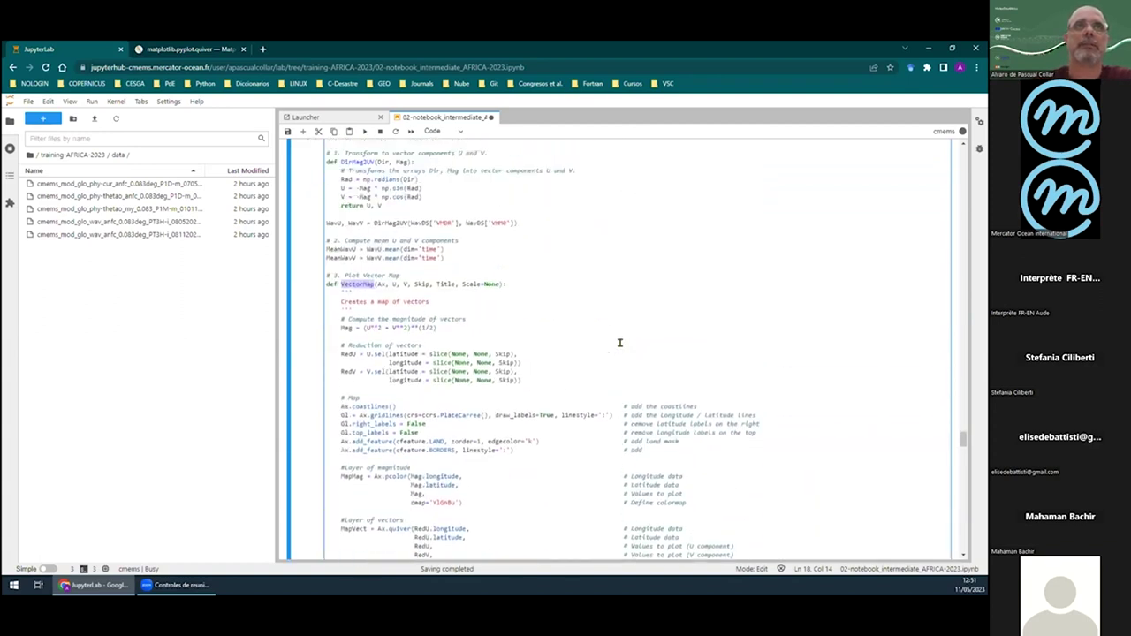
scroll(618, 343, down, 3)
scroll(619, 343, down, 5)
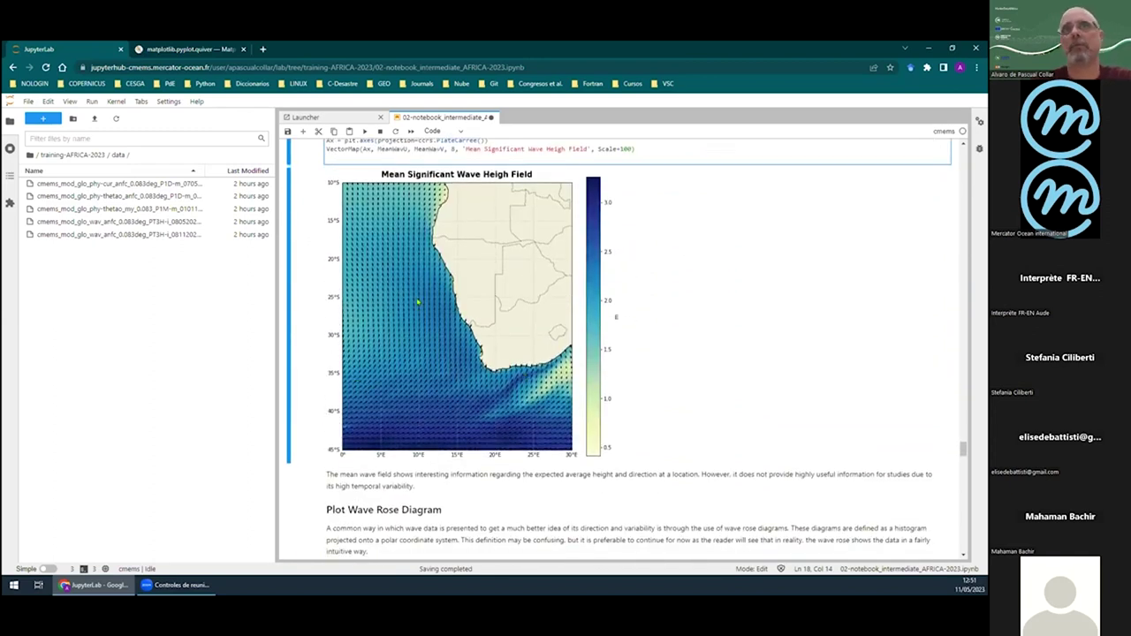
Run the wave rose Select Data cell for the point at Lat -40 and Lon 15
scroll(530, 336, down, 5)
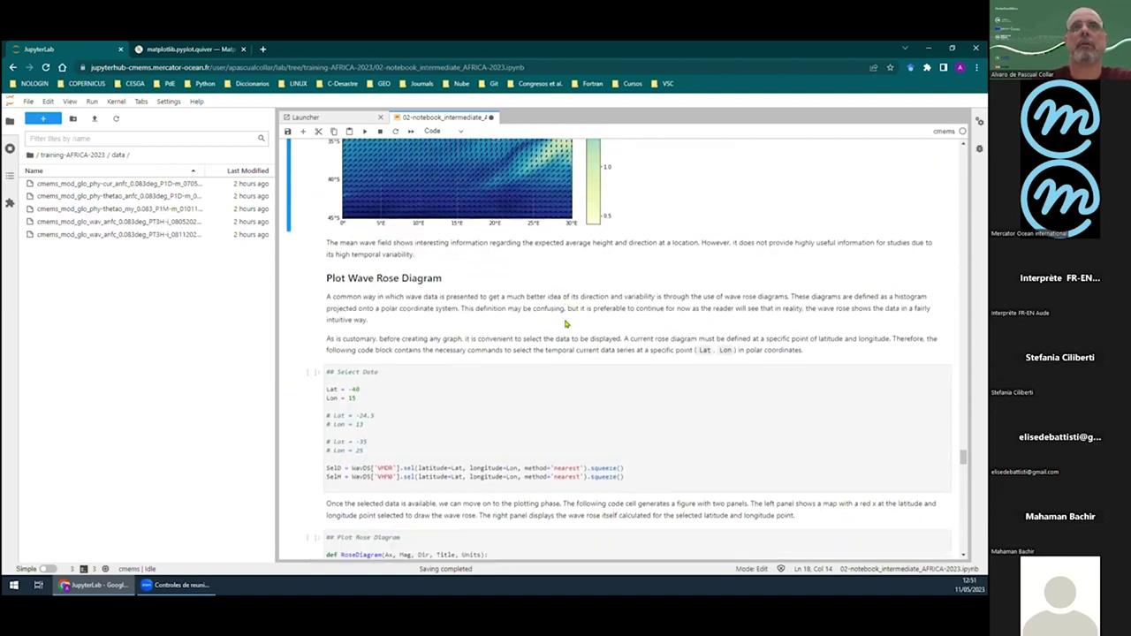
click(638, 308)
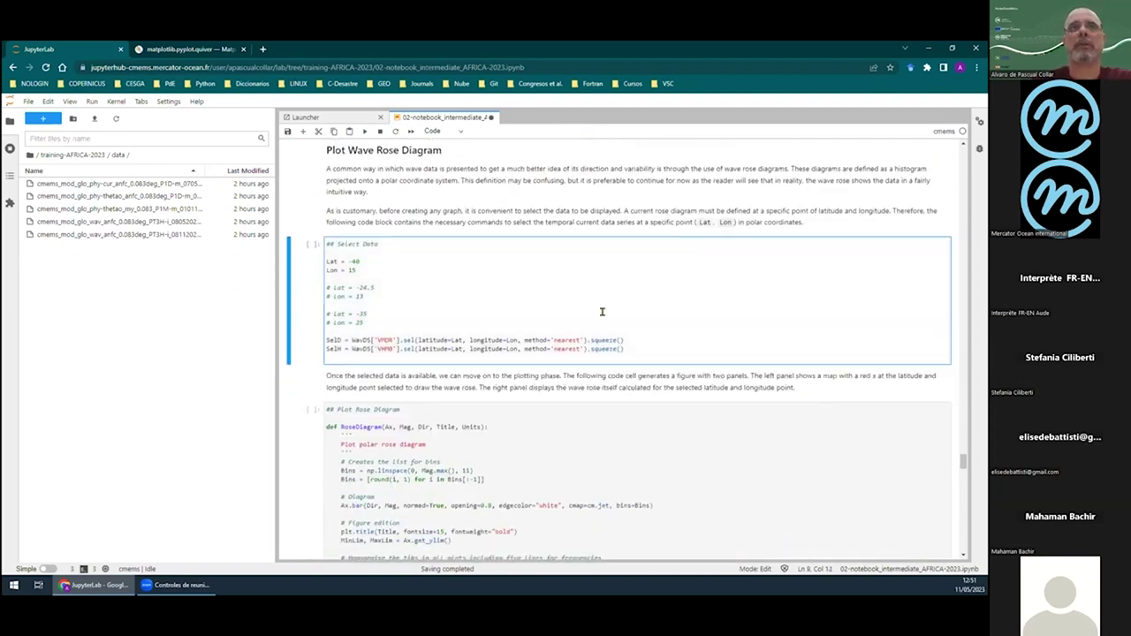
click(362, 131)
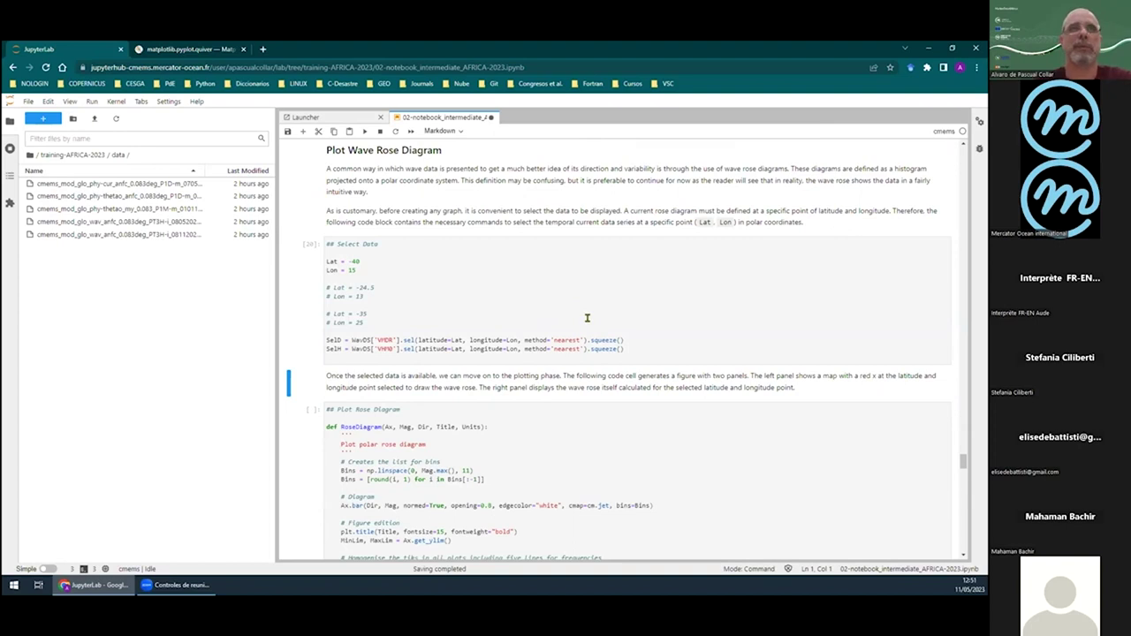
Run the Plot Rose Diagram cell to draw the mean wave height map and the wave rose
scroll(644, 341, down, 5)
scroll(749, 358, down, 1)
click(759, 356)
key(shift+Return)
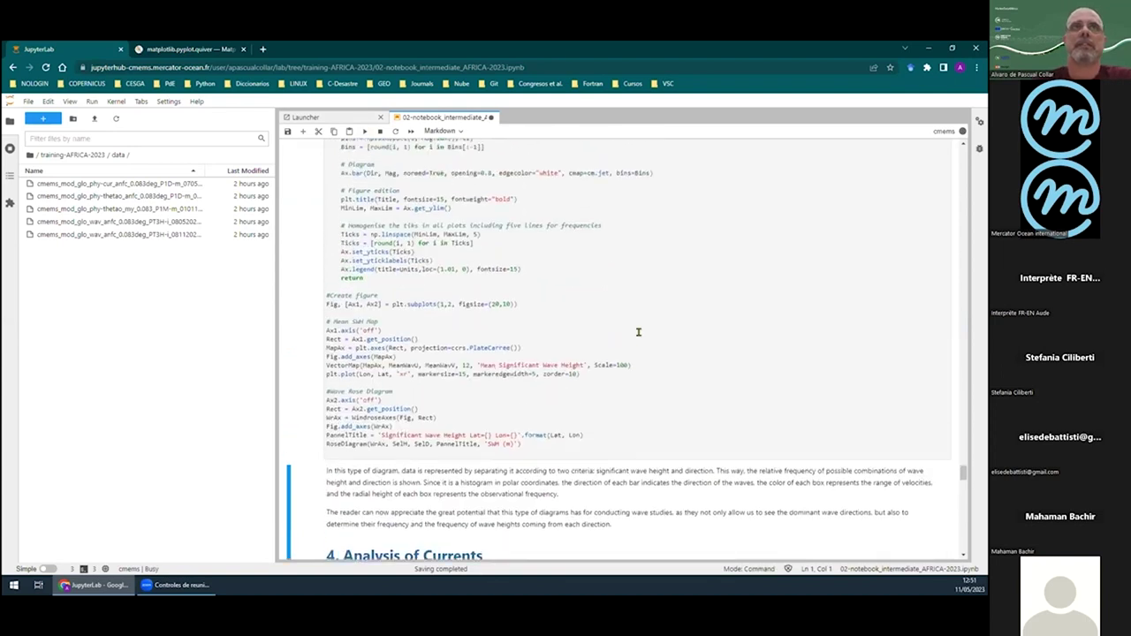
Examine the mean significant wave height map and the wave rose for Lat=-40 Lon=15 against the plotting code
scroll(638, 331, down, 2)
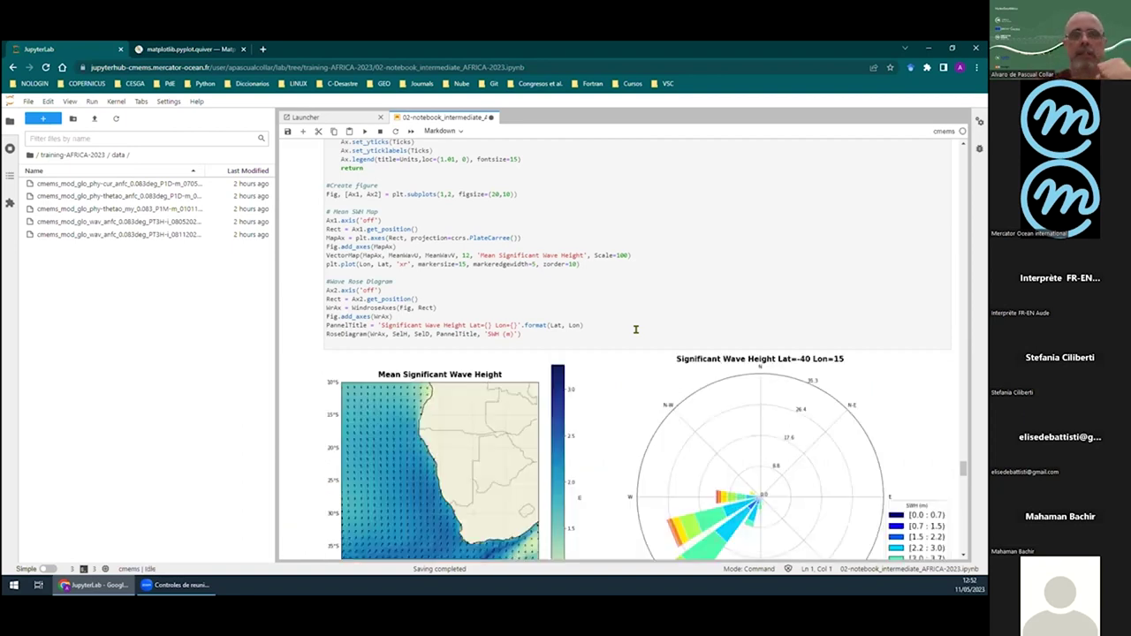
scroll(627, 323, down, 3)
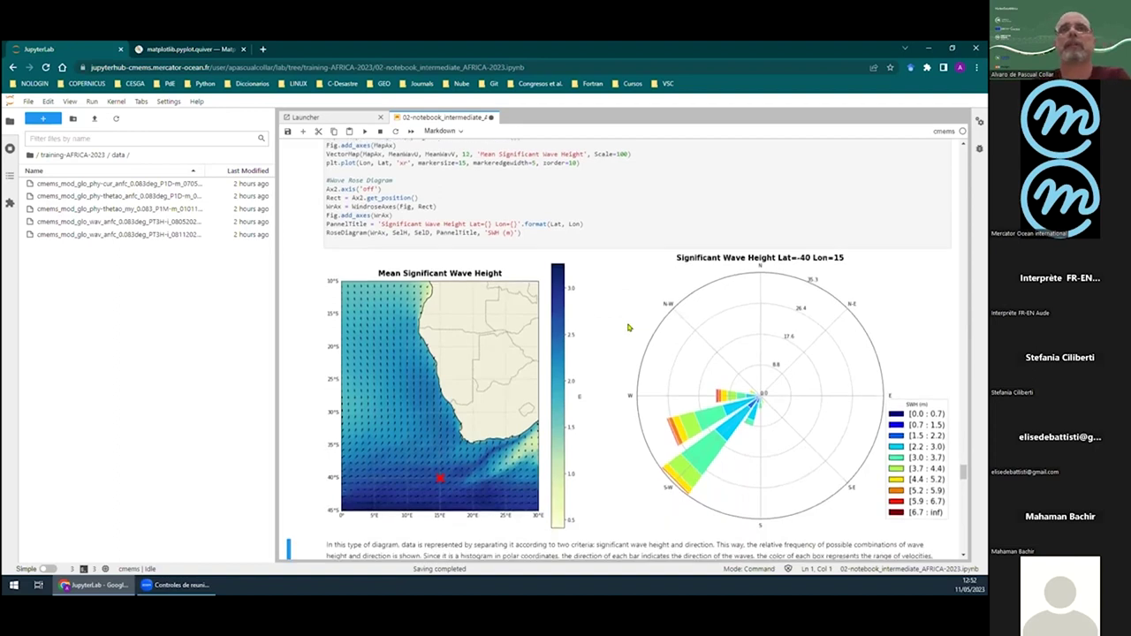
scroll(627, 321, up, 5)
scroll(697, 368, down, 5)
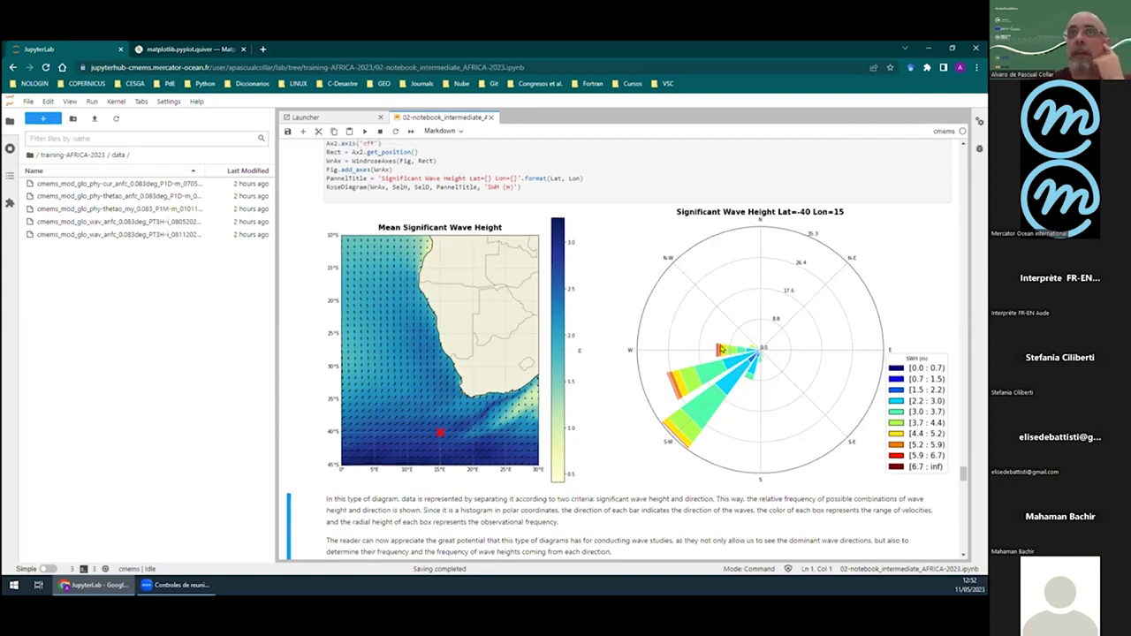
scroll(723, 351, up, 4)
scroll(722, 318, down, 5)
scroll(723, 316, down, 1)
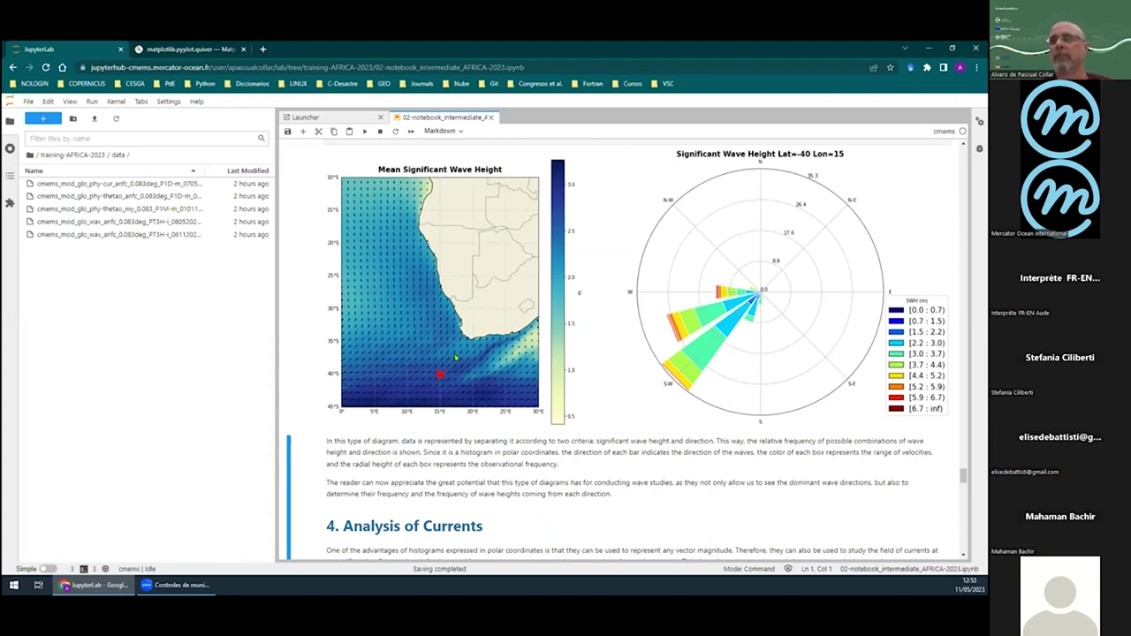
Run the Open Currents Dataset cell in section 4, Analysis of Currents
scroll(300, 240, down, 4)
scroll(300, 240, down, 2)
click(510, 350)
click(363, 131)
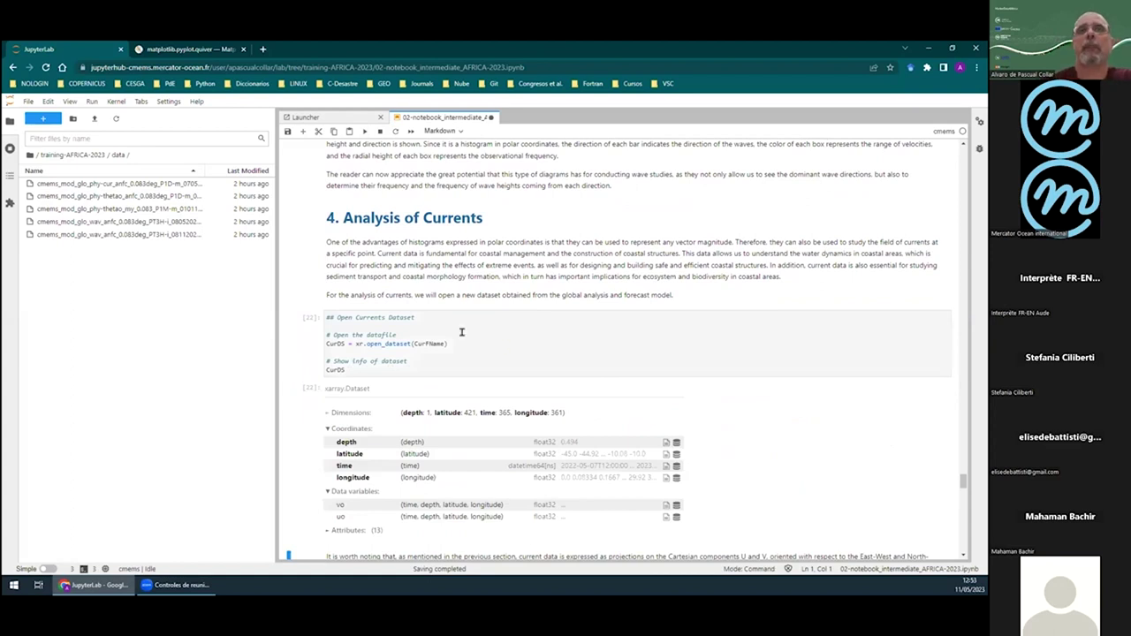
Run the currents Data Processing and Plotting cell for the point at Lat -35 and Lon 25
scroll(583, 342, down, 3)
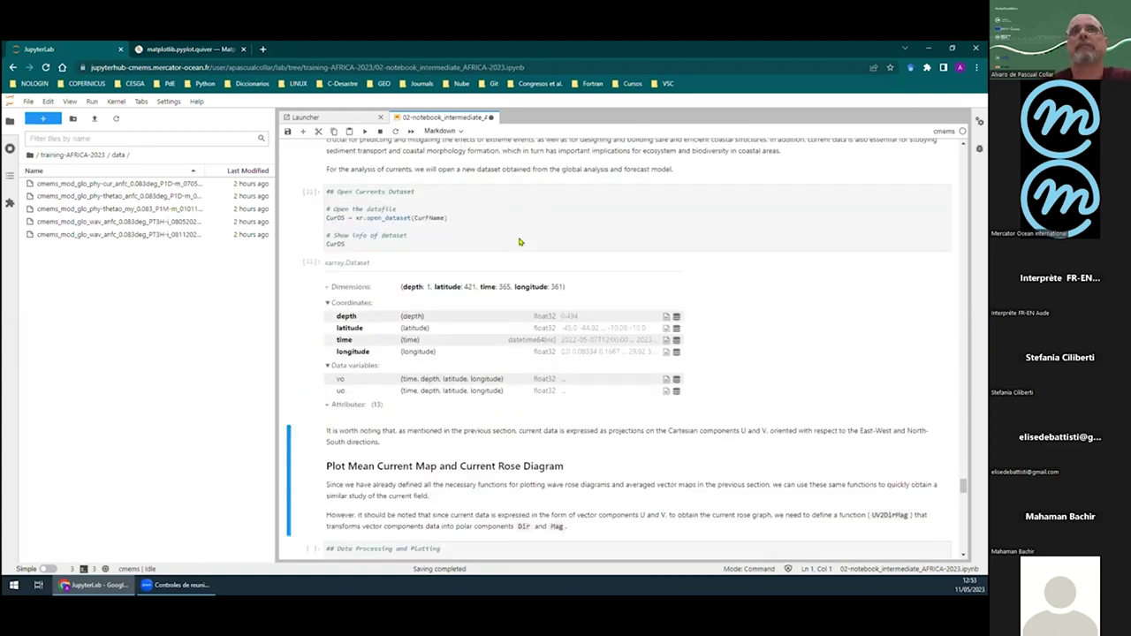
scroll(639, 398, down, 5)
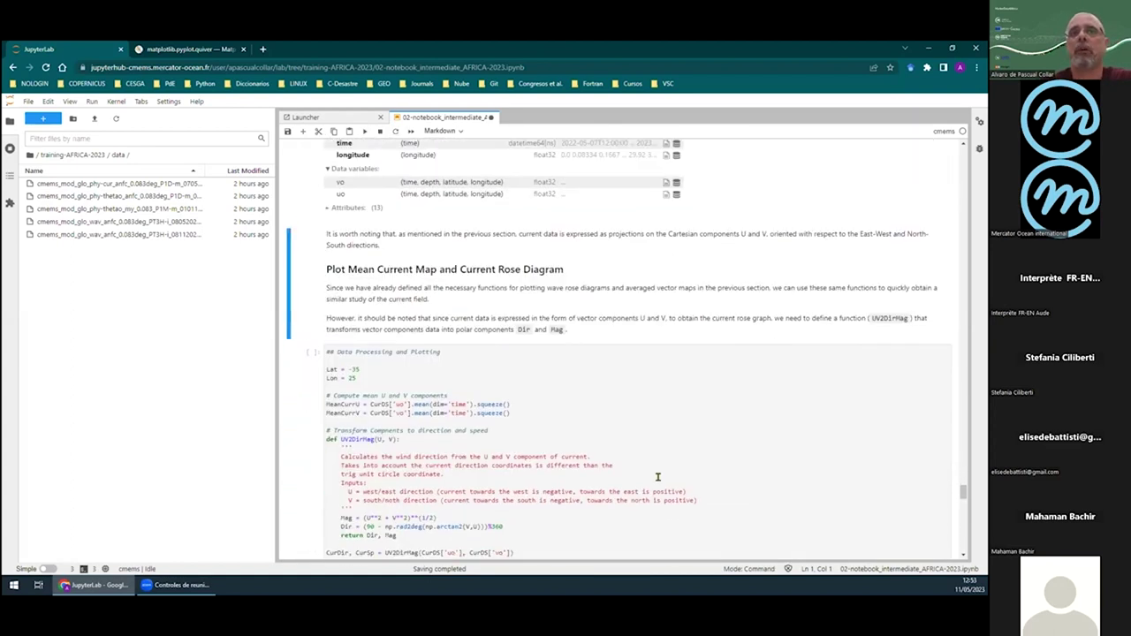
scroll(778, 296, down, 3)
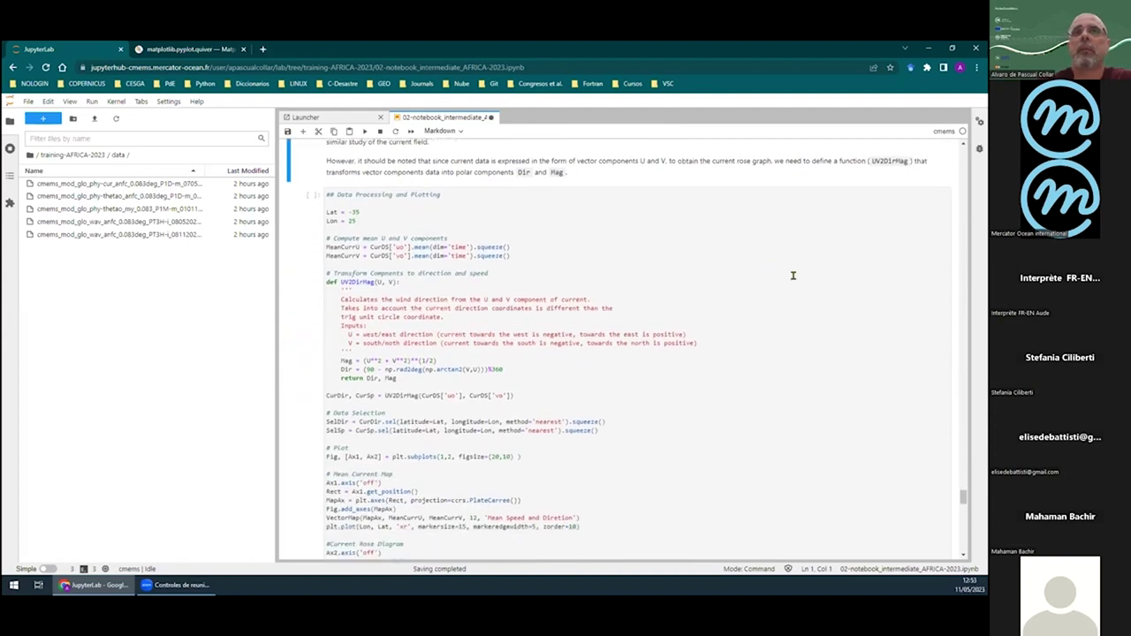
click(785, 268)
key(shift+Return)
Review the UV2DirMag and current plotting code, and examine the mean current map and current rose diagram
scroll(750, 375, up, 5)
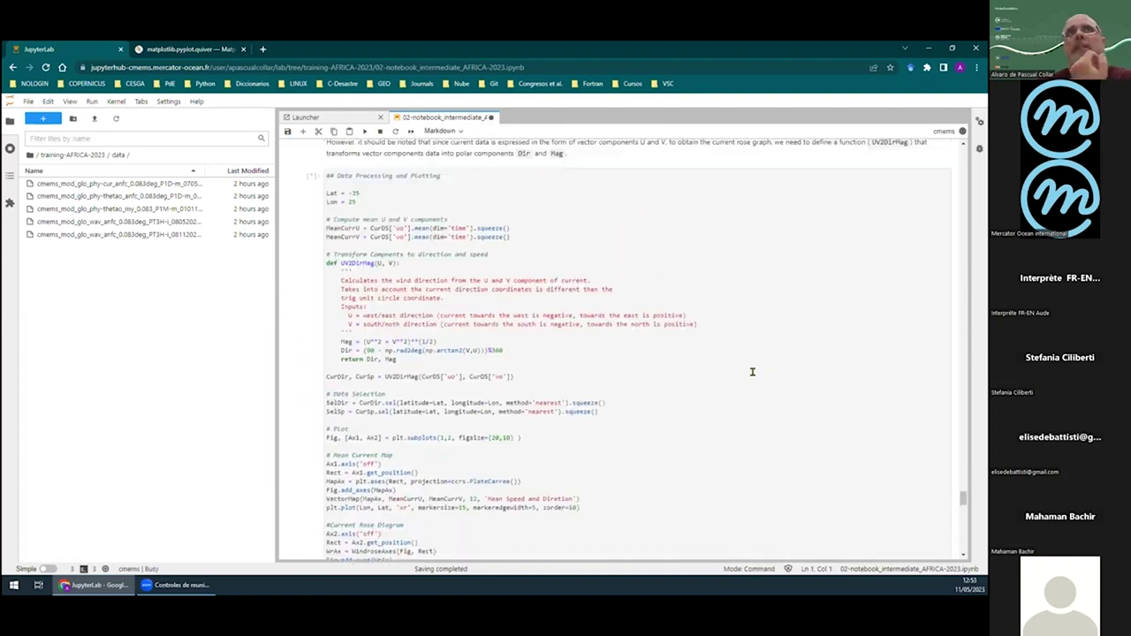
scroll(670, 386, down, 3)
scroll(670, 386, down, 3)
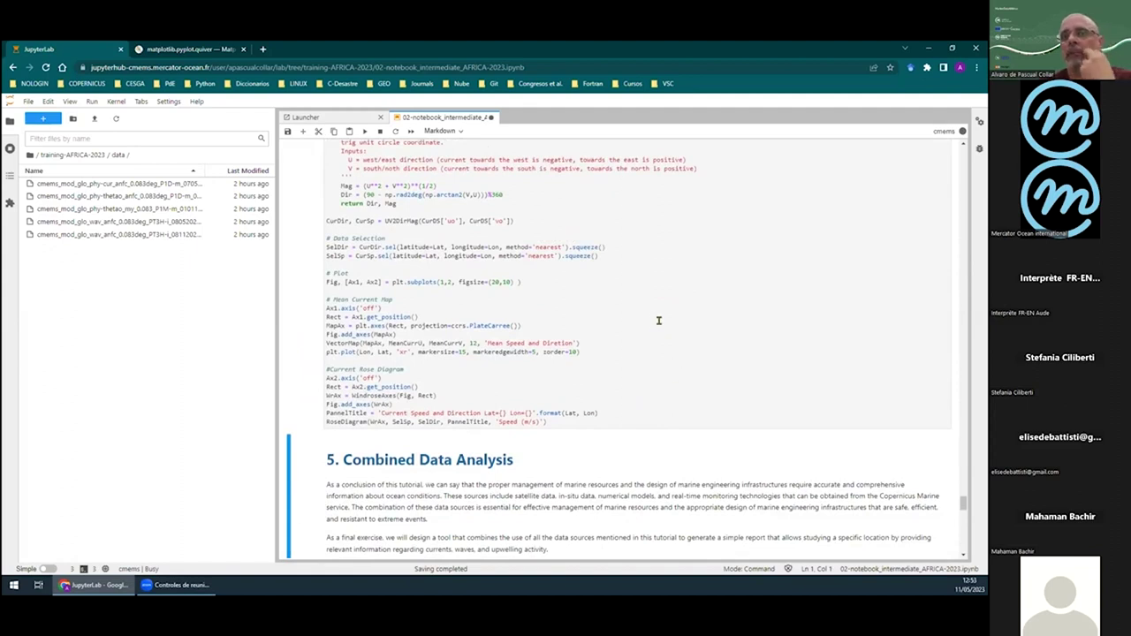
scroll(658, 328, up, 3)
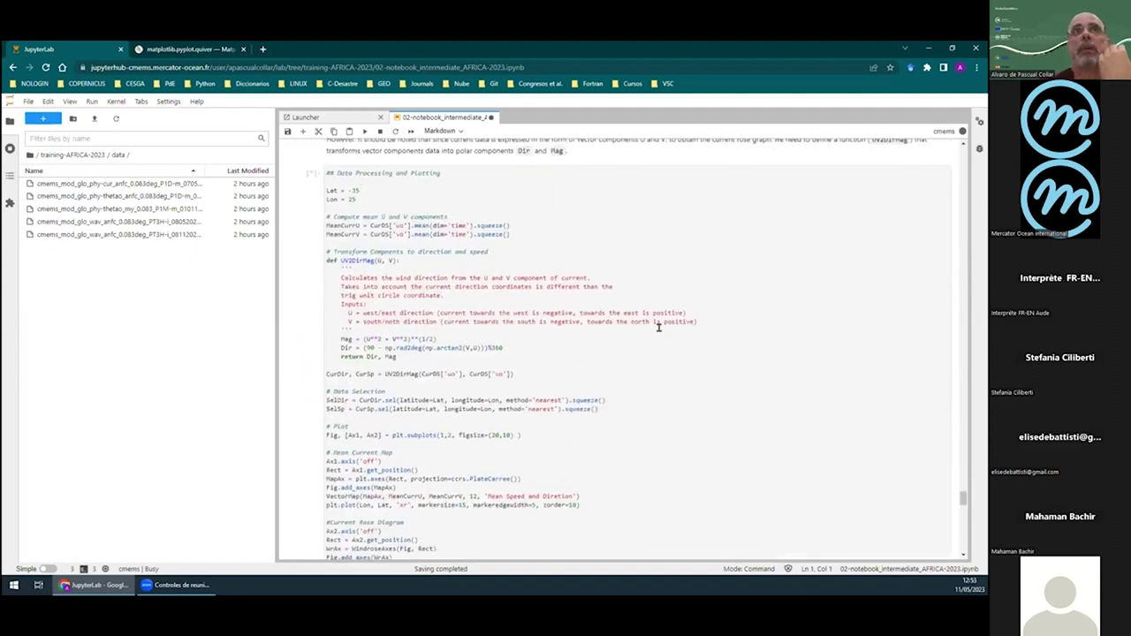
scroll(658, 328, down, 3)
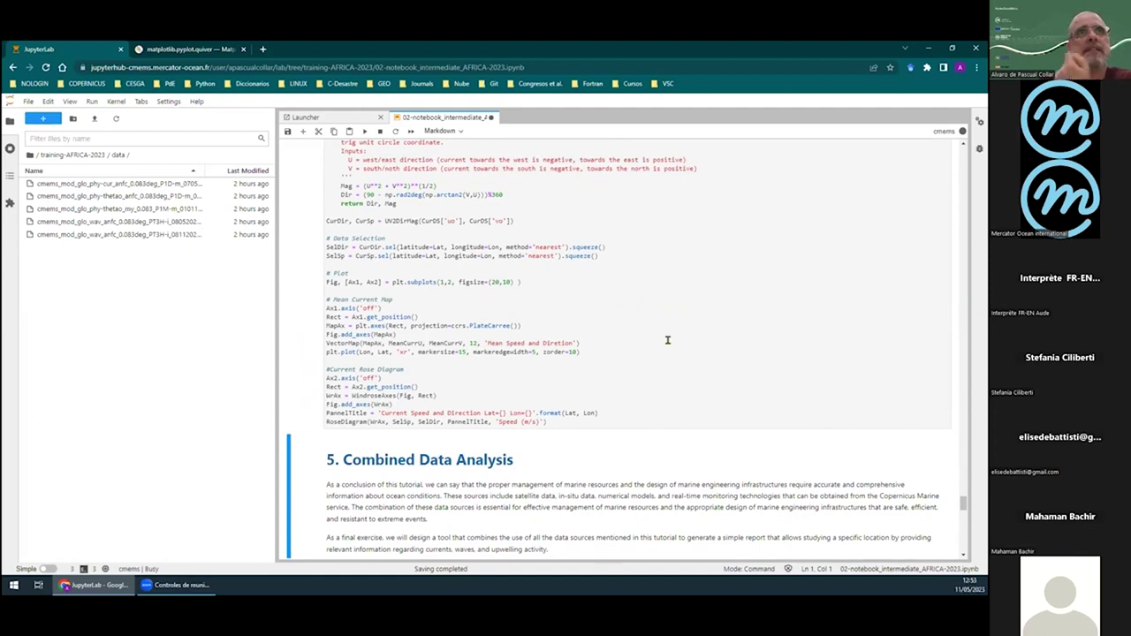
scroll(668, 339, up, 5)
scroll(668, 340, down, 1)
scroll(672, 344, down, 1)
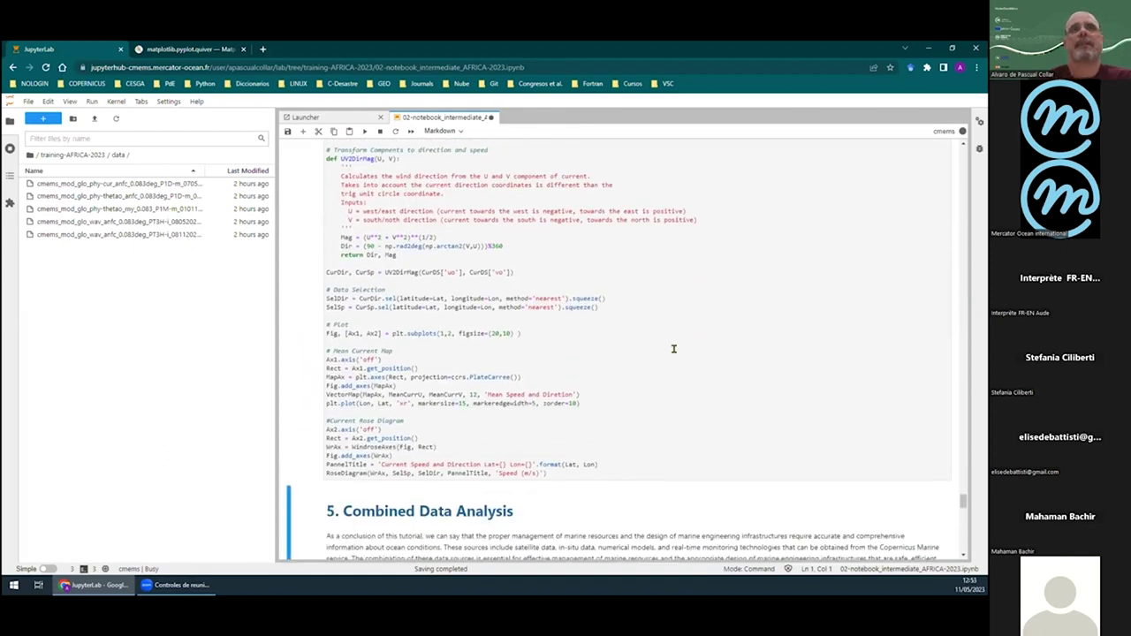
scroll(675, 348, down, 4)
scroll(555, 361, down, 1)
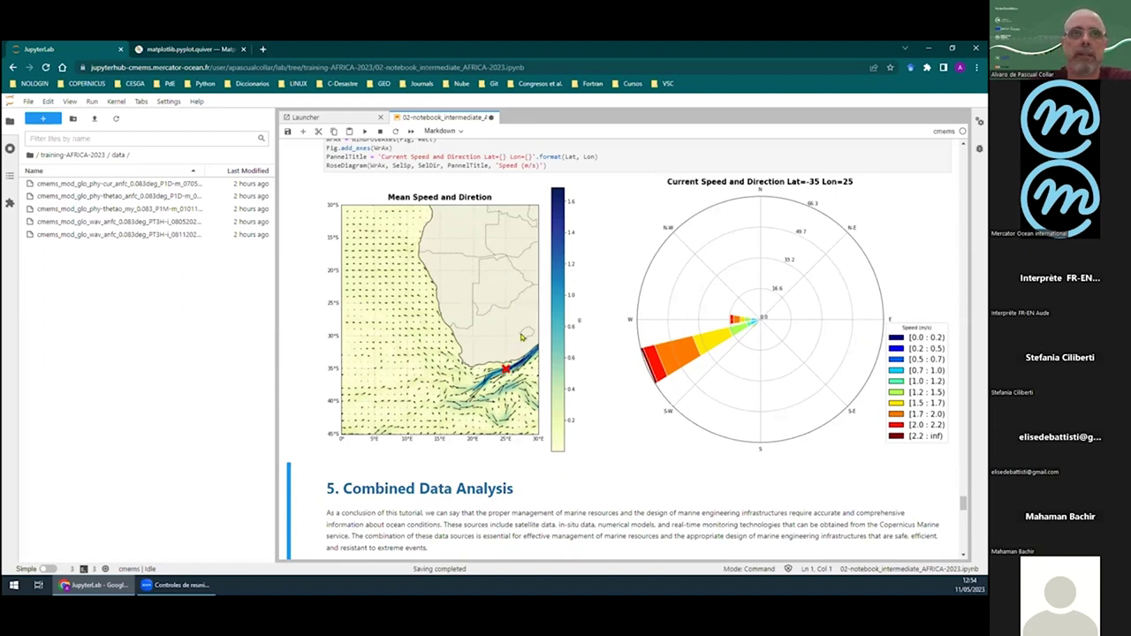
Run the Config Parameters and Data Processing cells in the Combined Data Analysis section of the notebook
scroll(521, 338, down, 5)
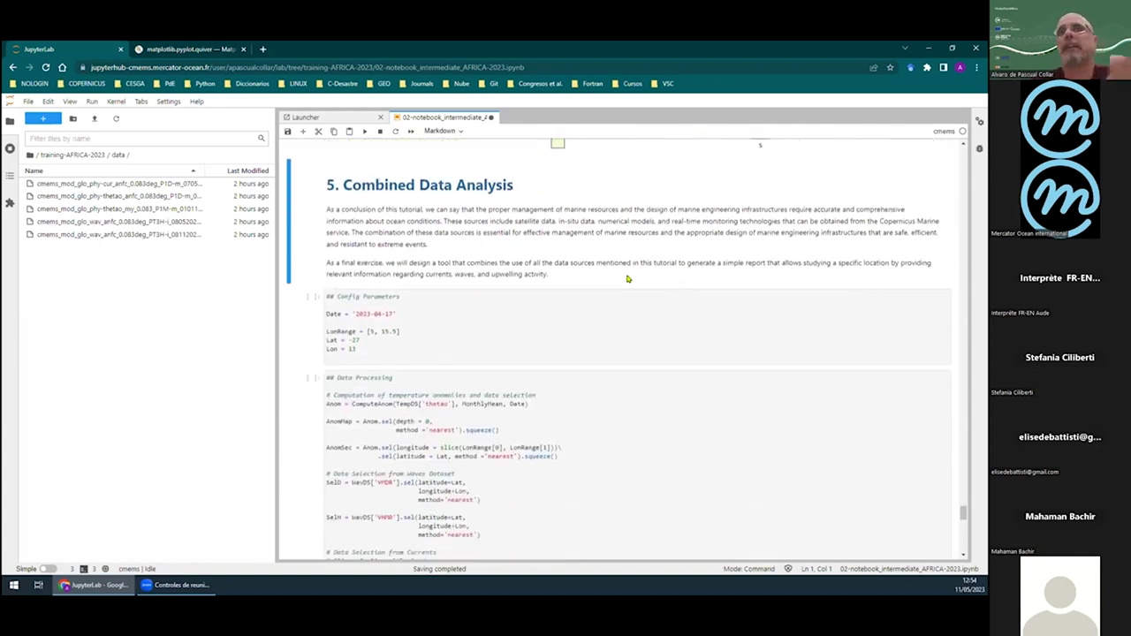
click(560, 316)
click(363, 133)
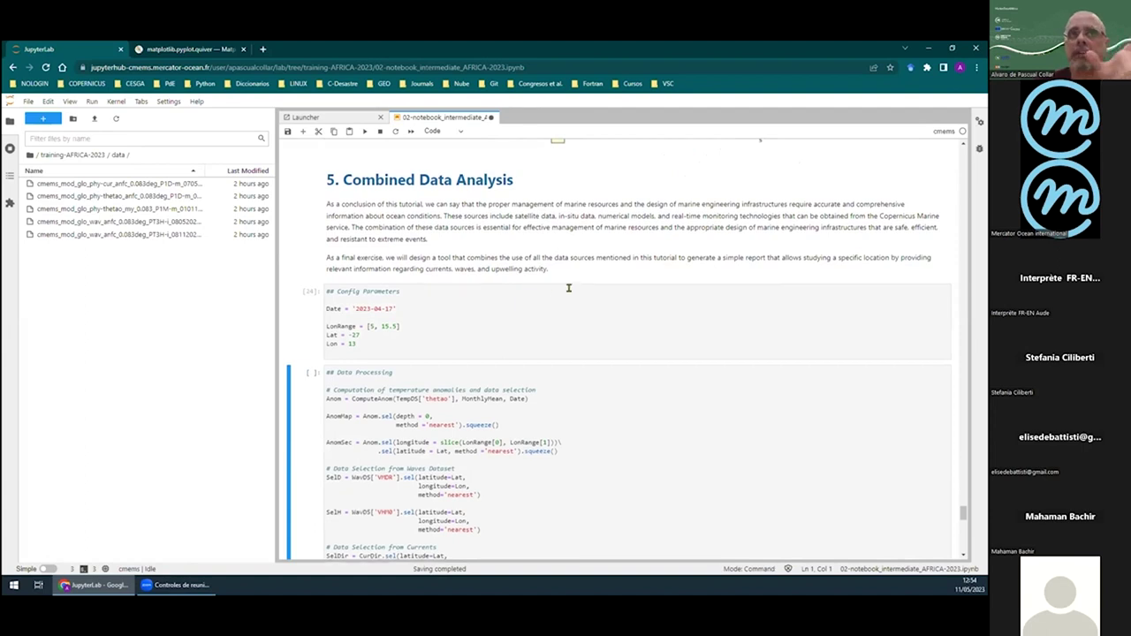
scroll(568, 288, down, 2)
click(632, 361)
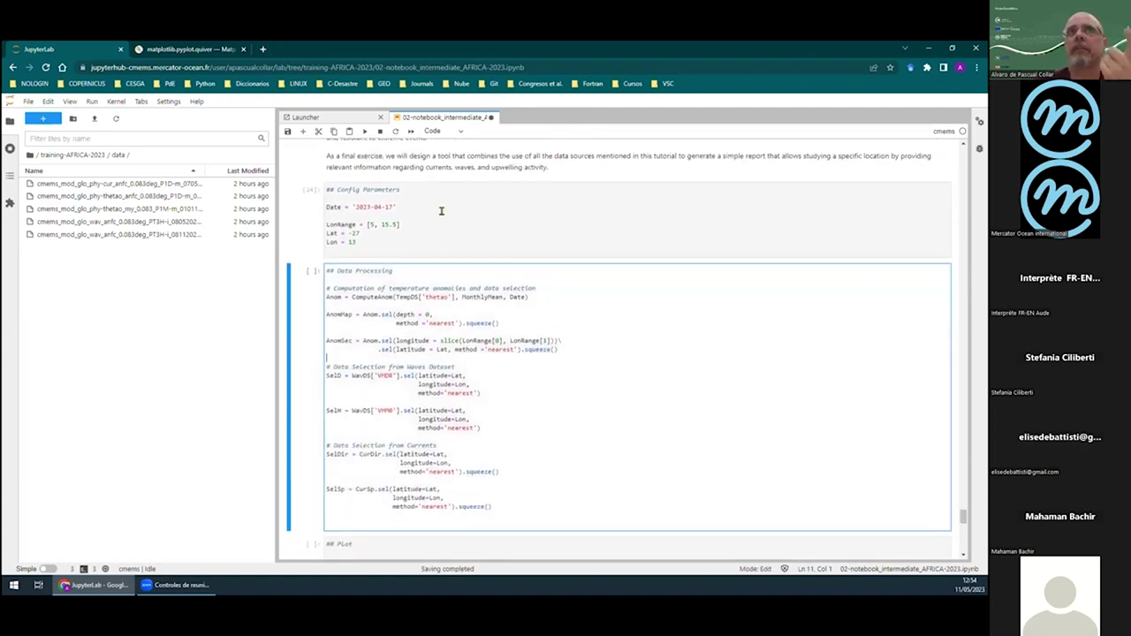
click(363, 132)
Run the Plot cell that builds the four-panel figure of the Combined Data Analysis section
scroll(725, 320, down, 6)
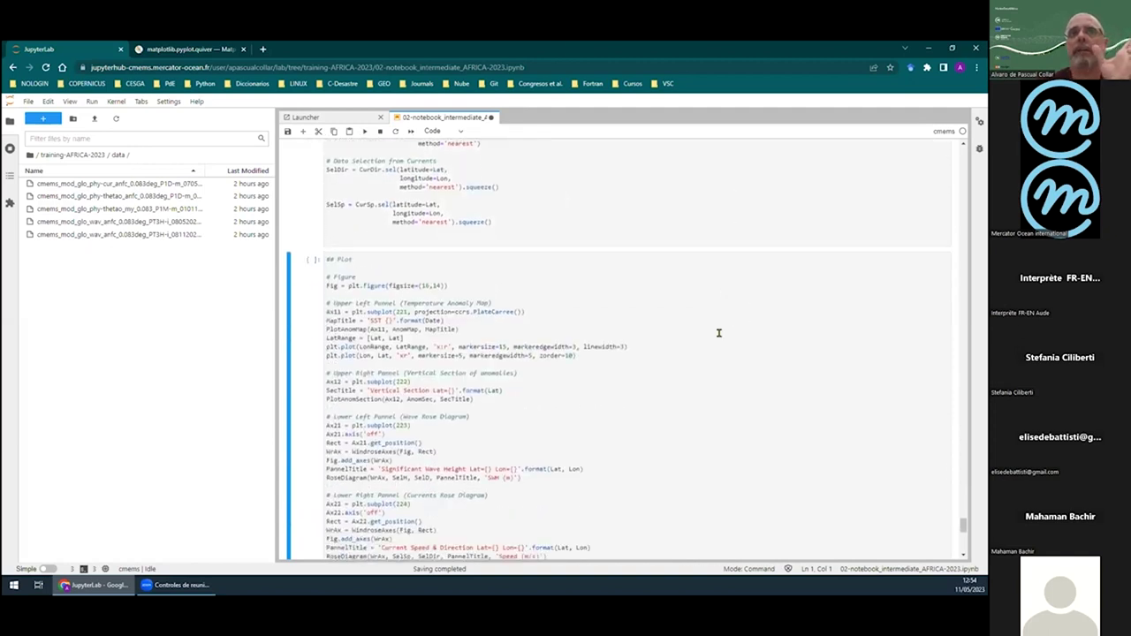
scroll(725, 320, down, 2)
click(363, 133)
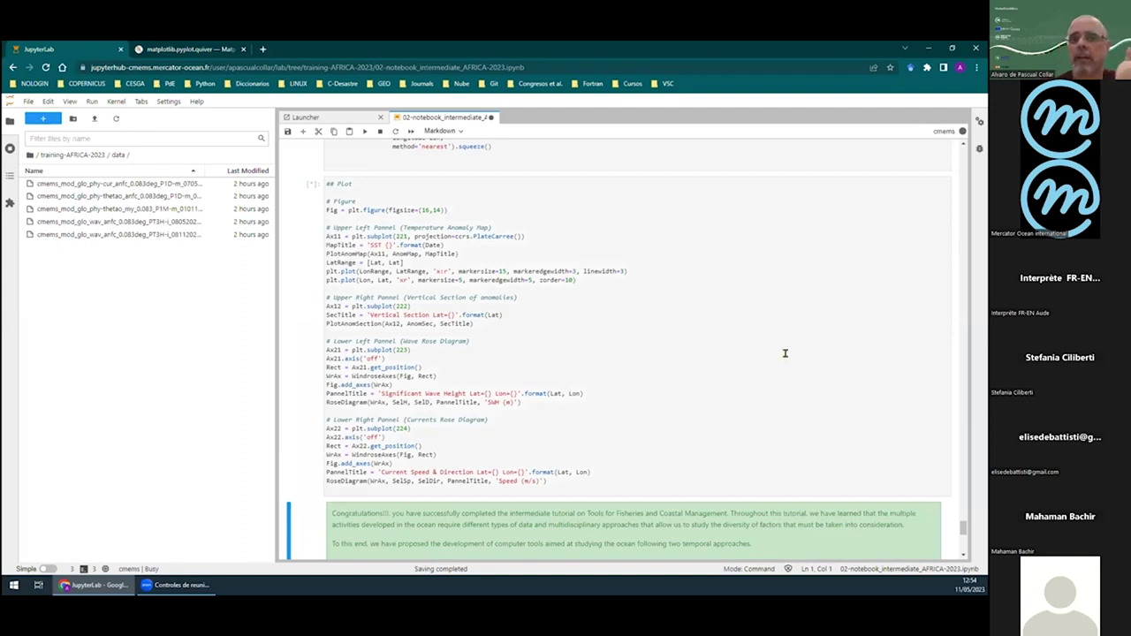
Examine the combined figure's SST map, vertical section, wave height rose and current rose, together with the code that produces them
scroll(784, 353, down, 1)
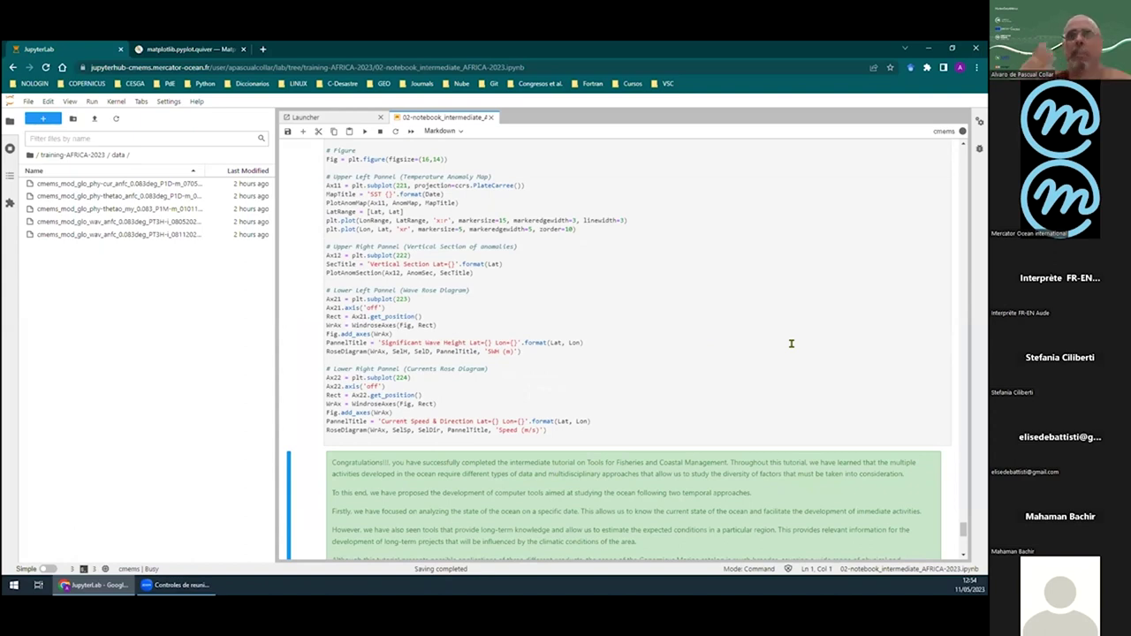
scroll(791, 343, up, 5)
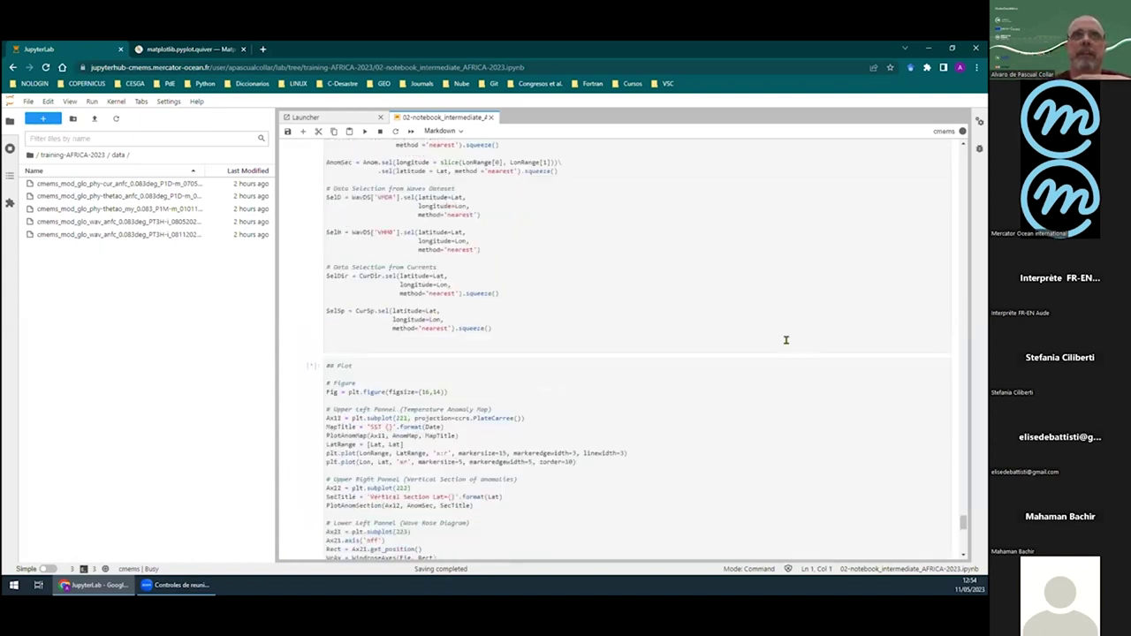
scroll(785, 340, down, 5)
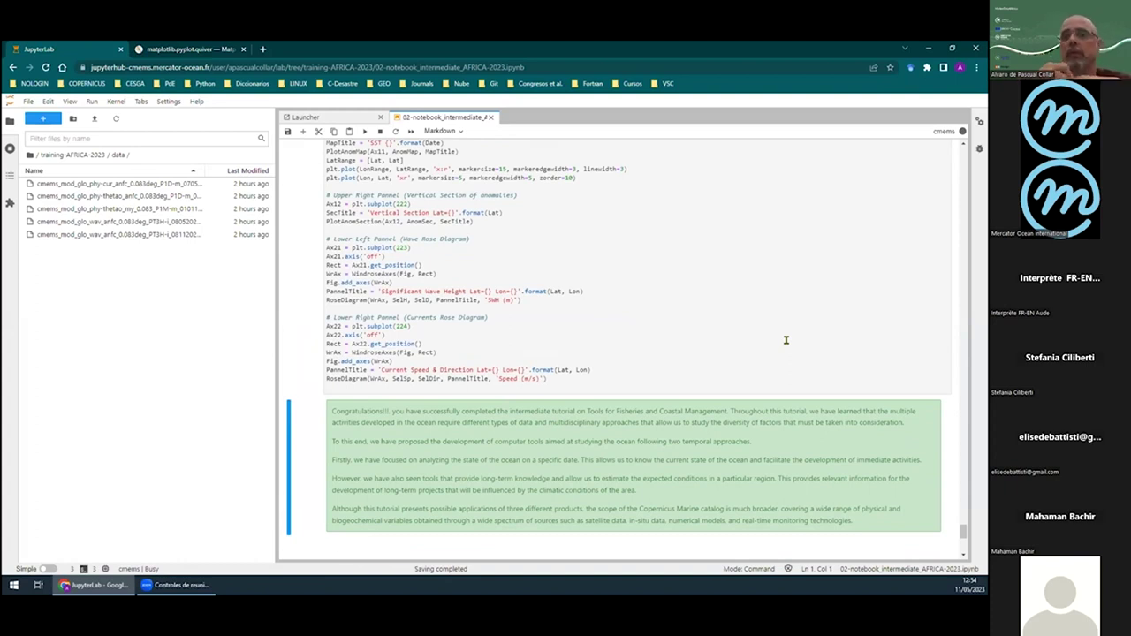
scroll(789, 338, down, 5)
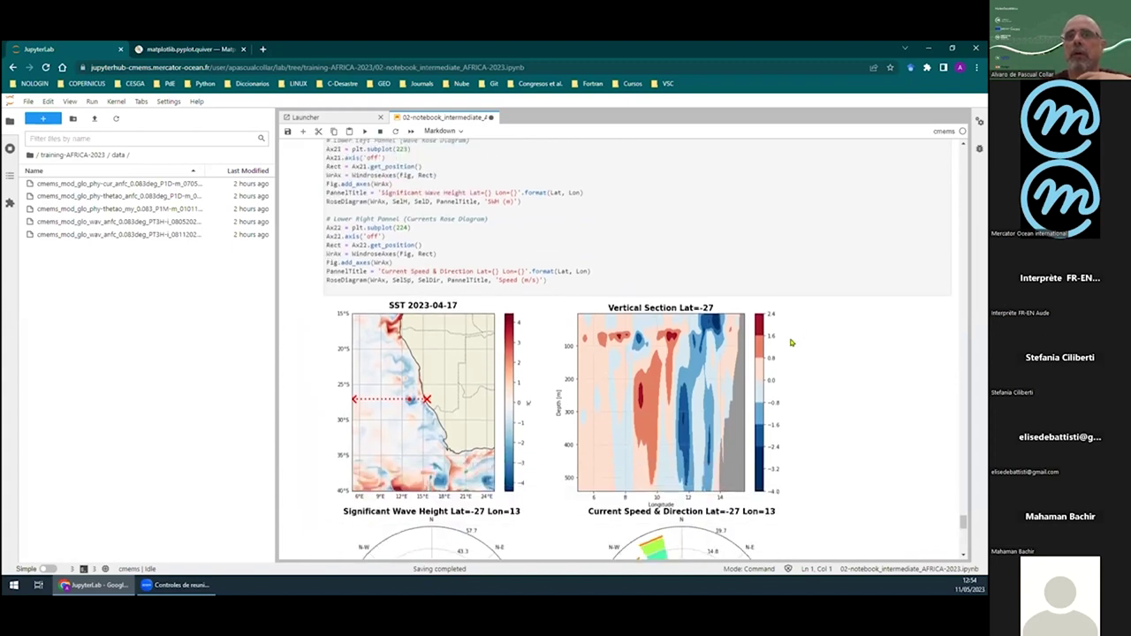
scroll(817, 337, down, 2)
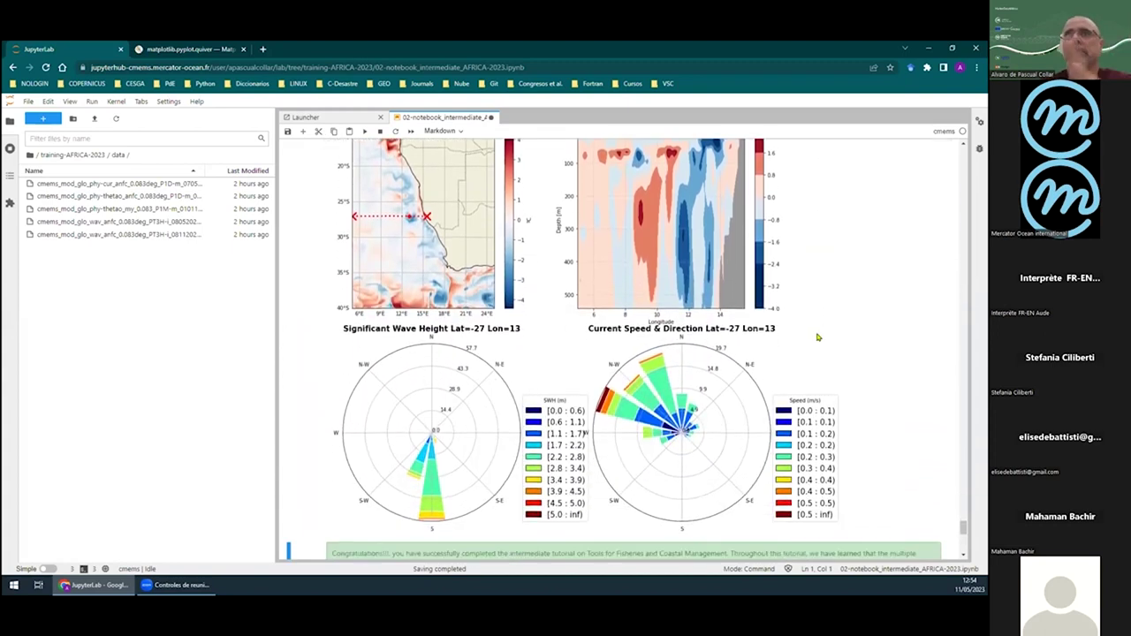
scroll(427, 231, up, 1)
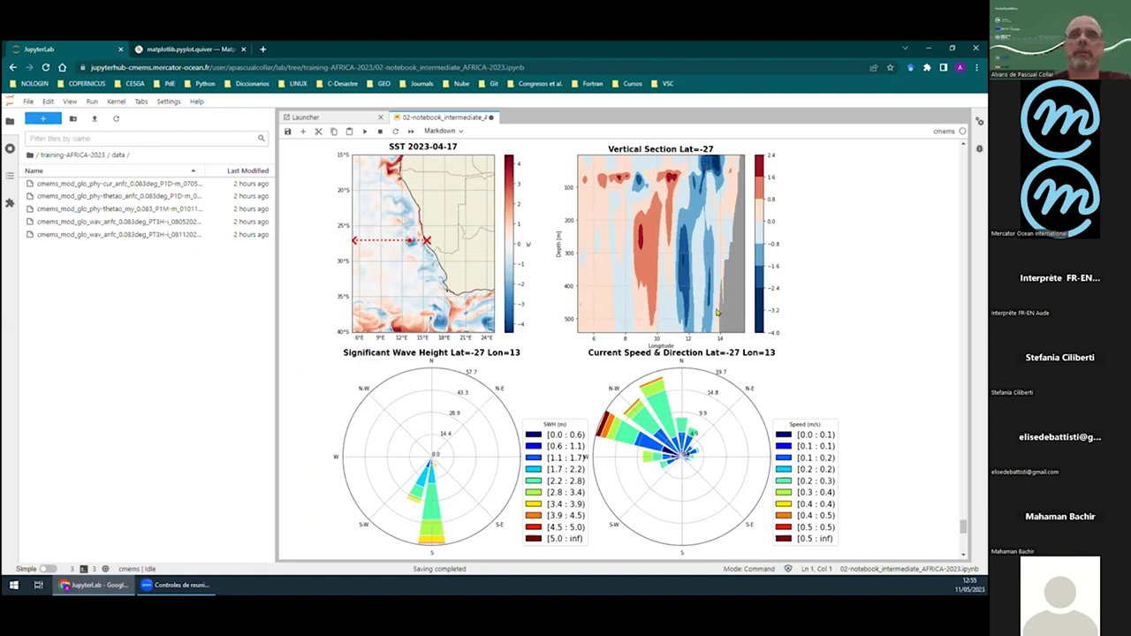
scroll(530, 371, down, 1)
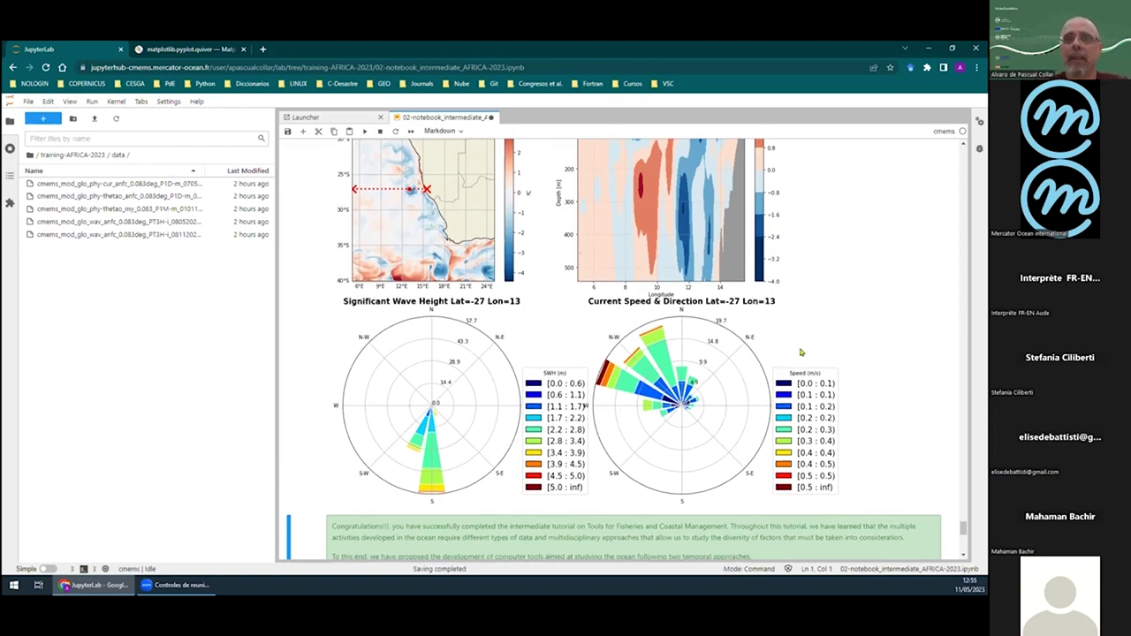
scroll(800, 354, down, 3)
scroll(775, 357, up, 8)
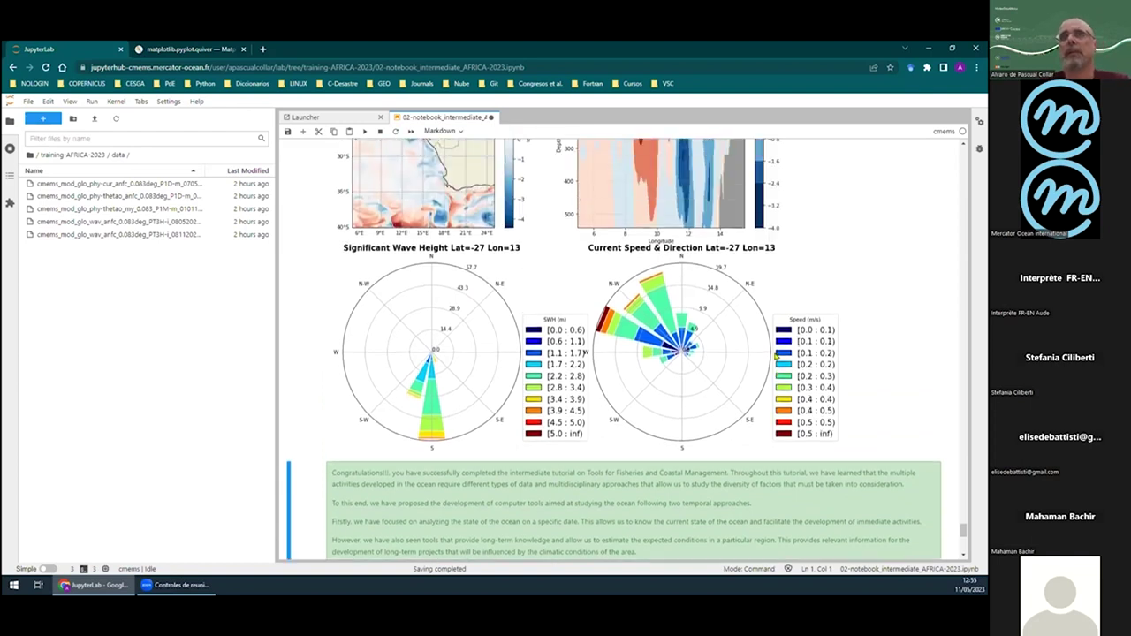
scroll(775, 357, up, 4)
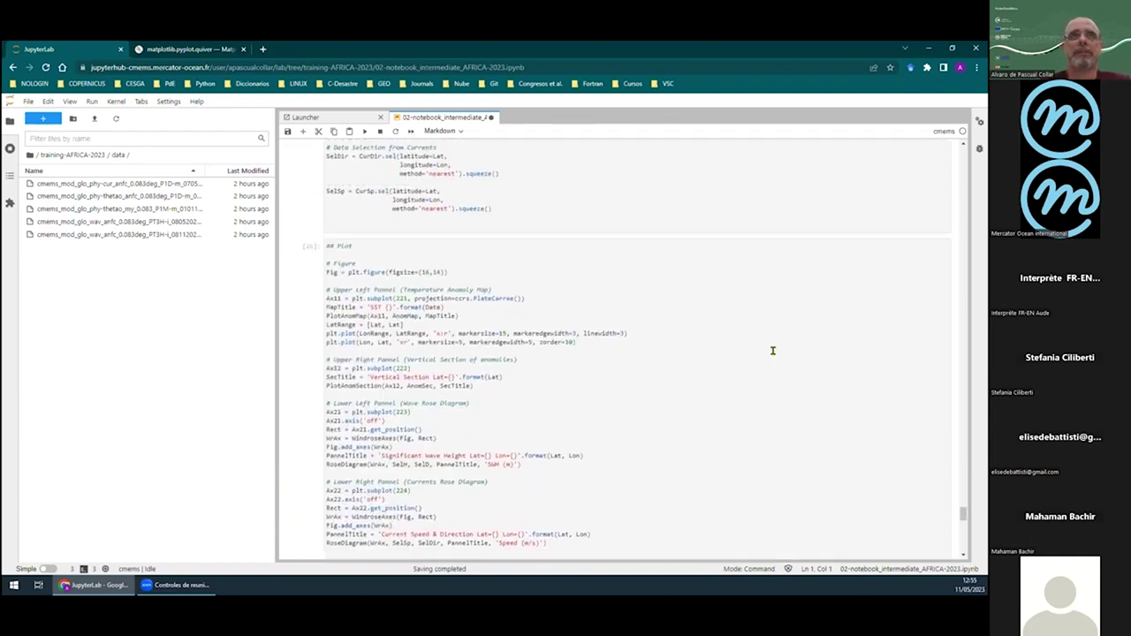
scroll(756, 389, up, 6)
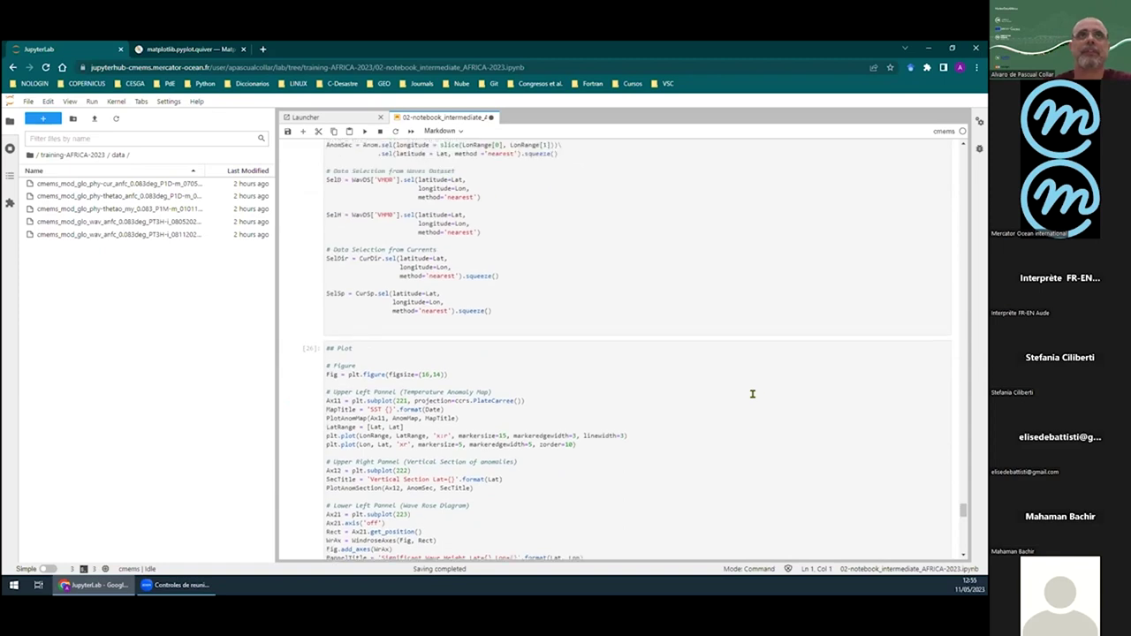
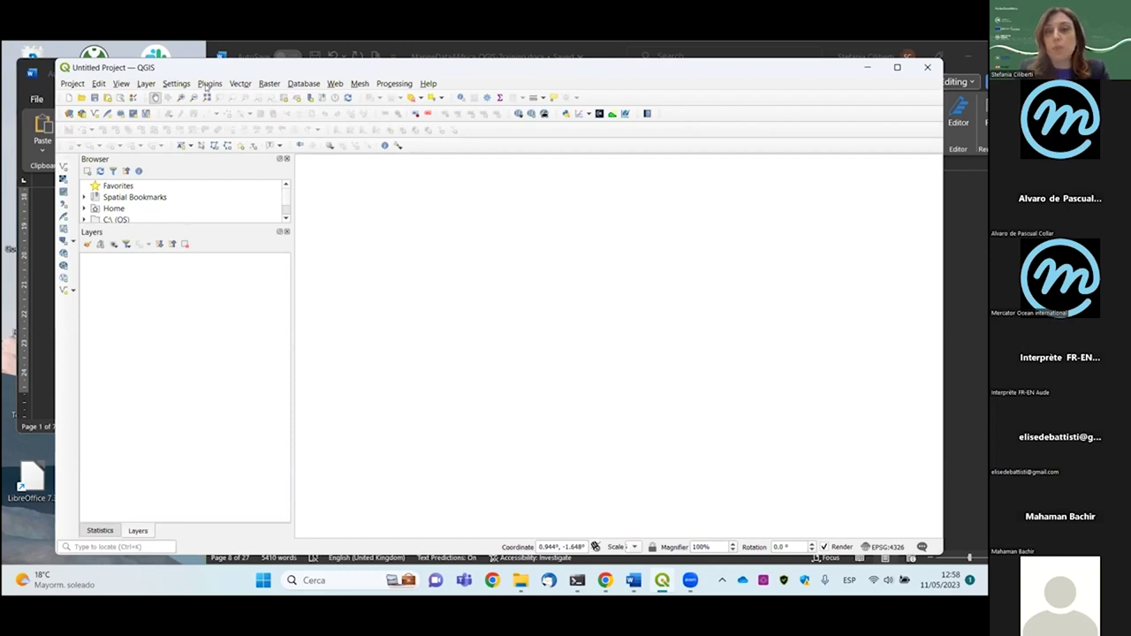
click(897, 67)
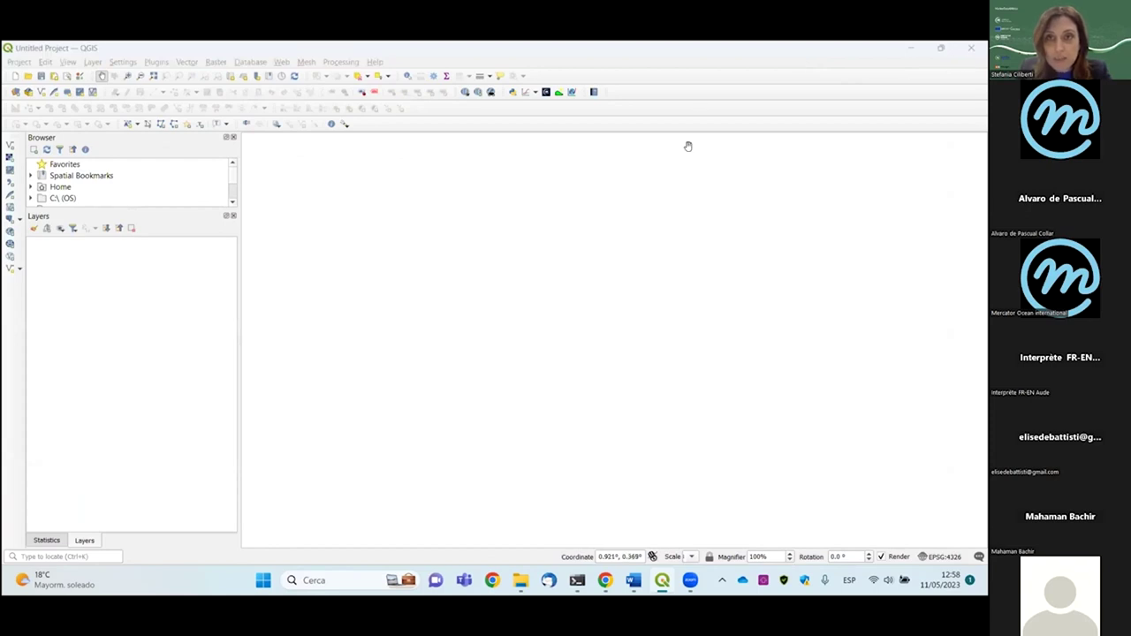
click(844, 49)
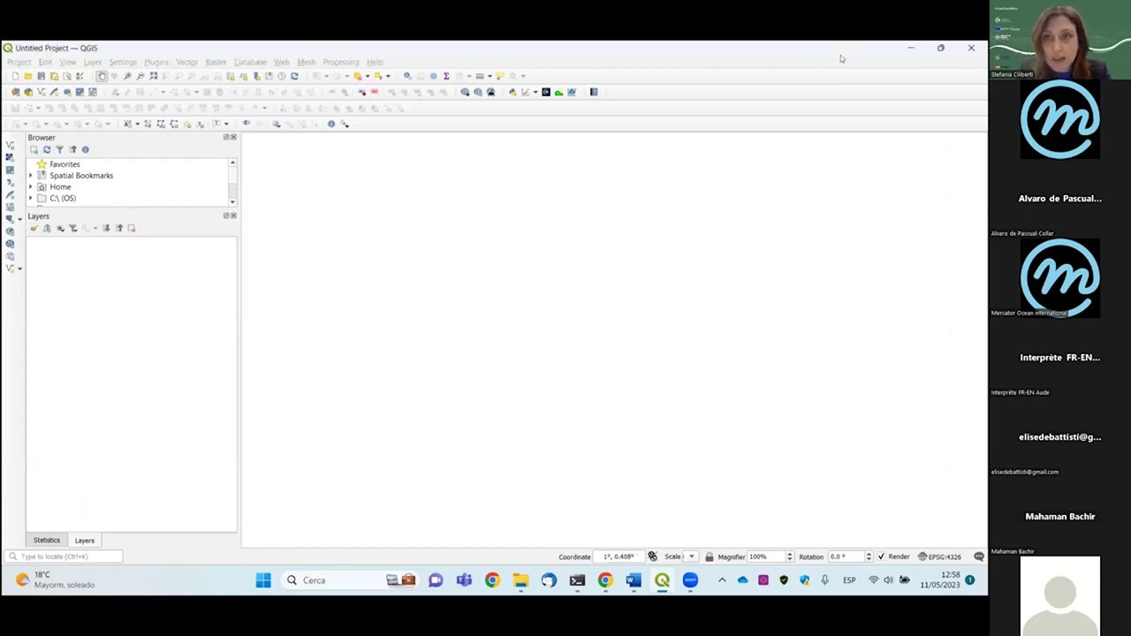
double_click(841, 54)
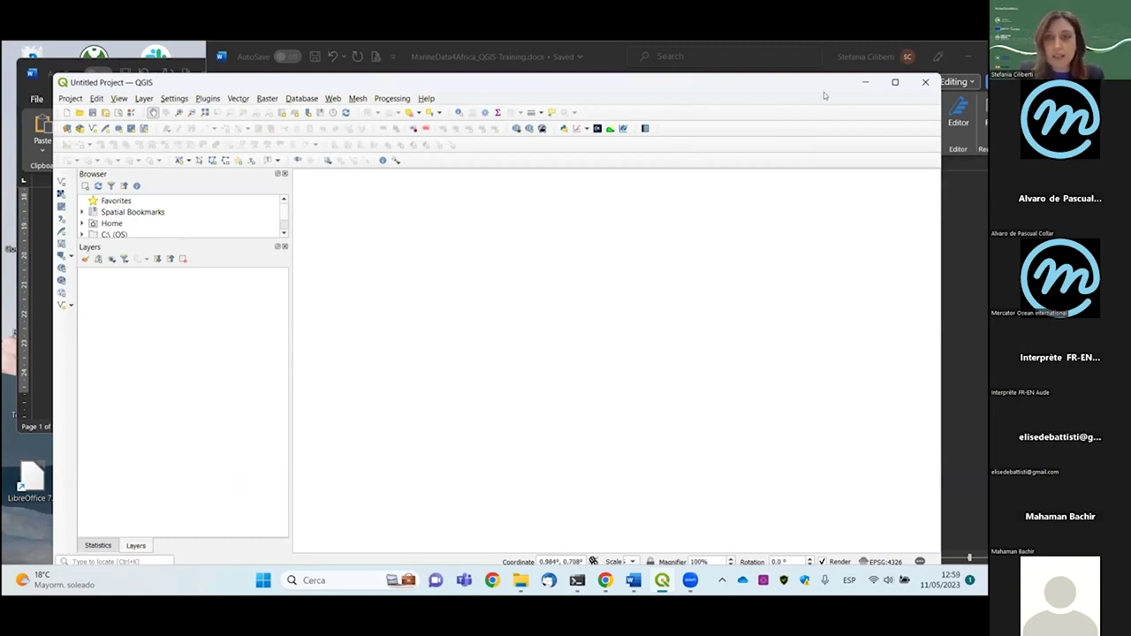
Add the Google Hybrid basemap to the empty QGIS project through the QuickMapServices plugin
drag(828, 73, 758, 91)
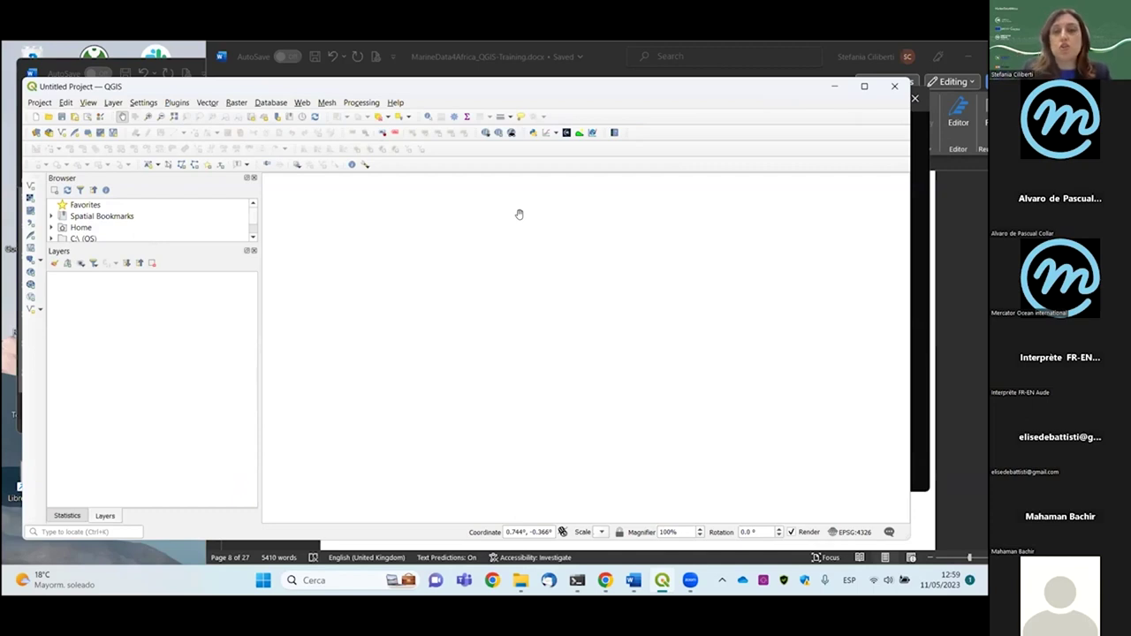
click(485, 133)
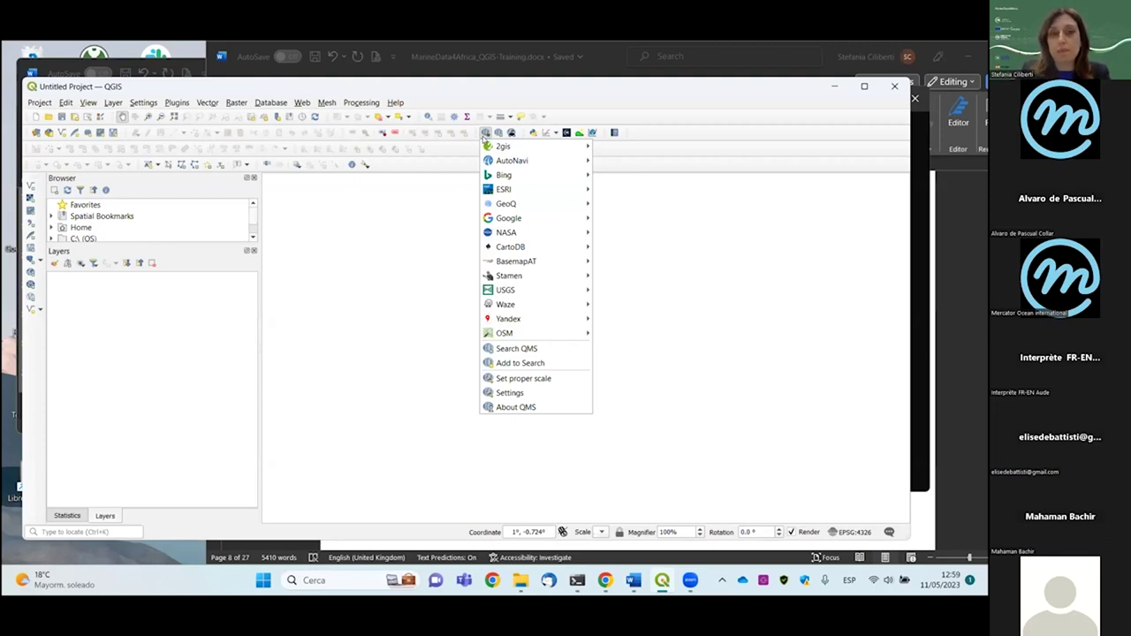
mouse_move(524, 218)
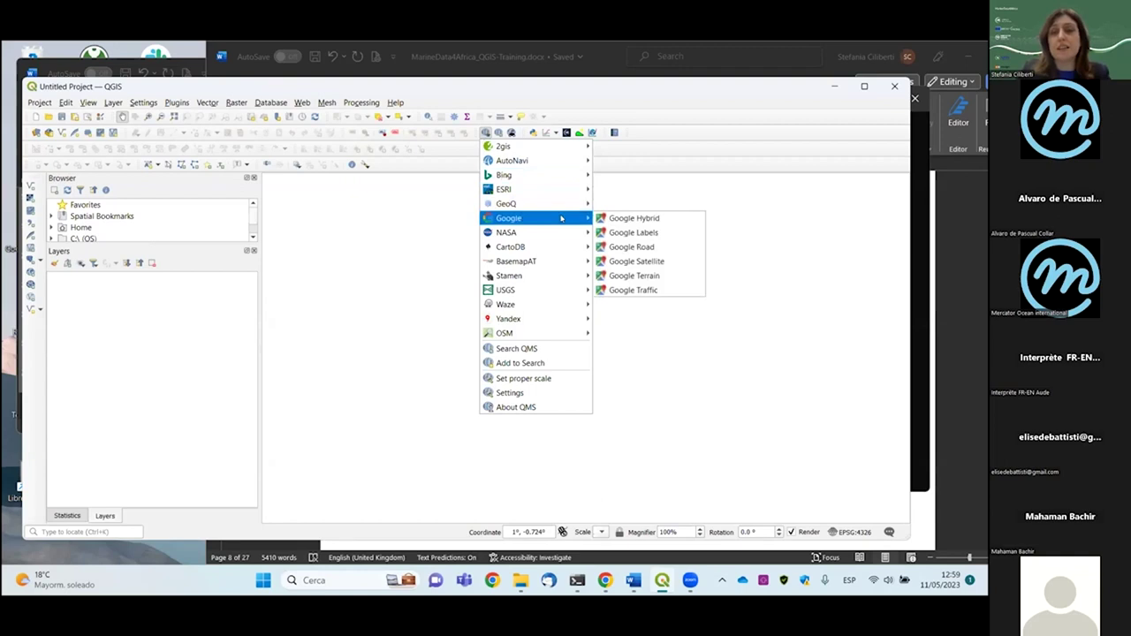
click(602, 219)
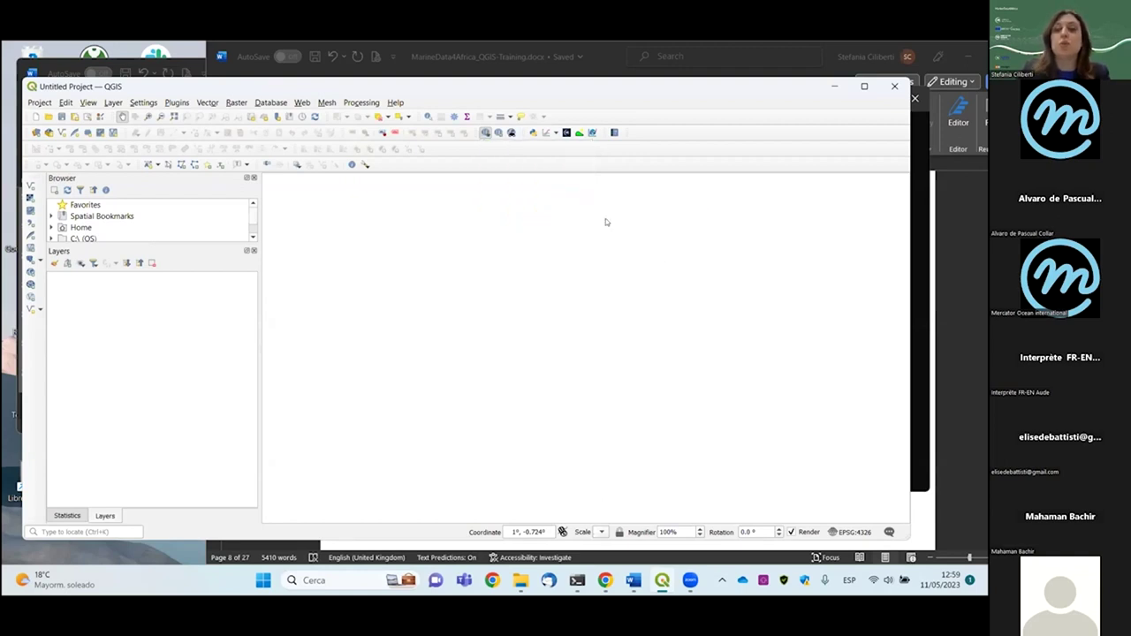
scroll(600, 342, up, 3)
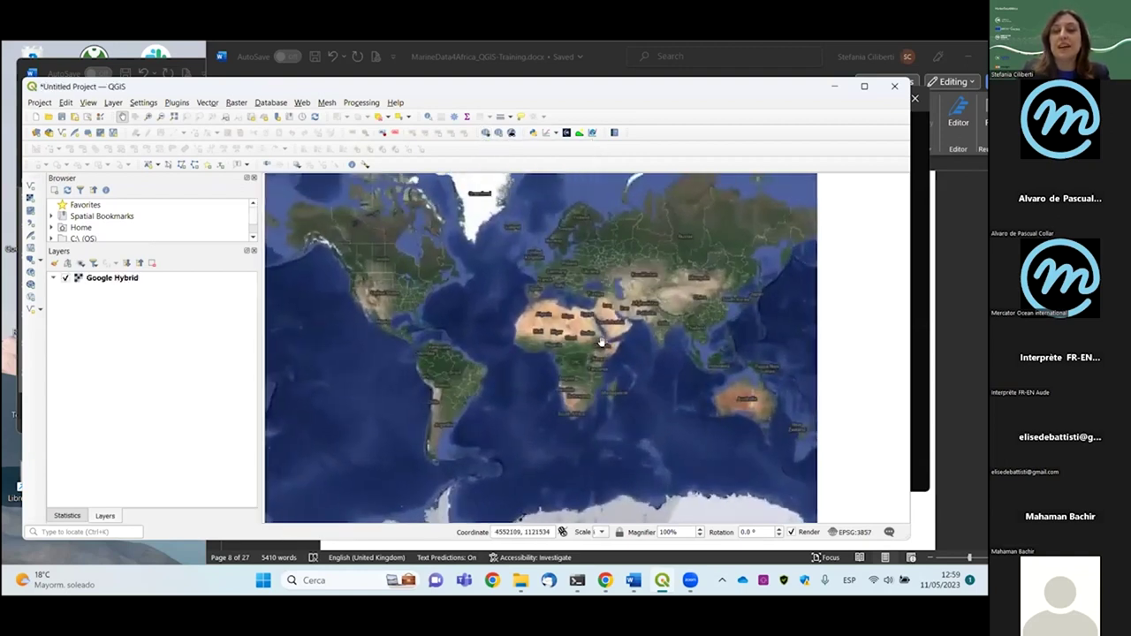
scroll(600, 341, up, 1)
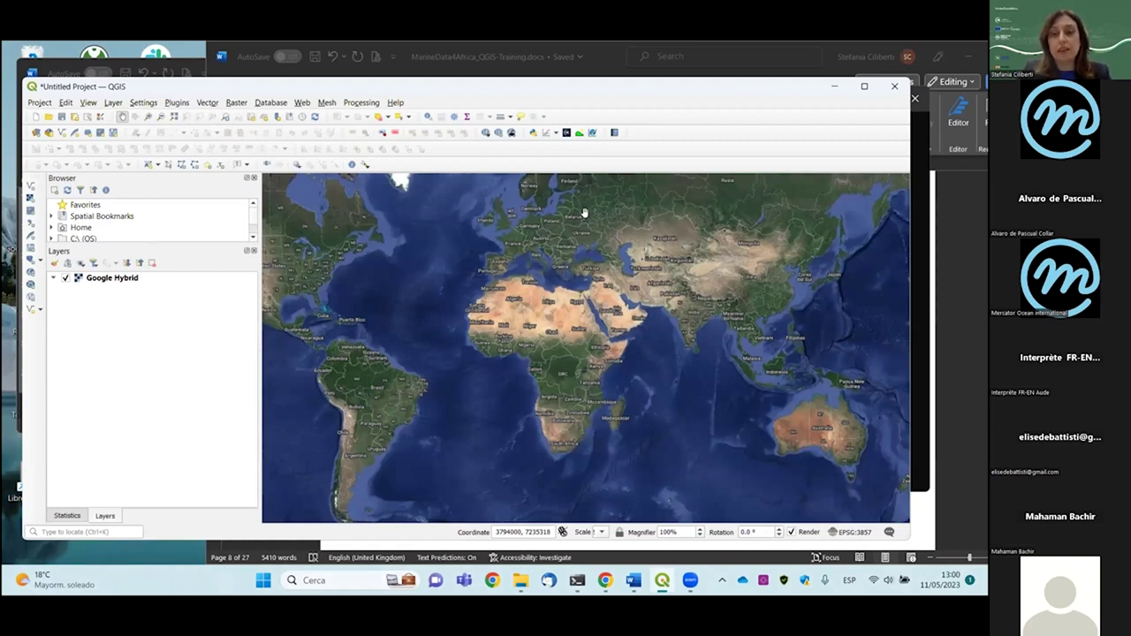
Load cmems_obs-sst_glo_phy_nrt_l4_P1D-m_20230409-20230412.nc from the MarineData4Africa_QGIS-Project Data folder into the NetCDF2GIS plugin
click(563, 132)
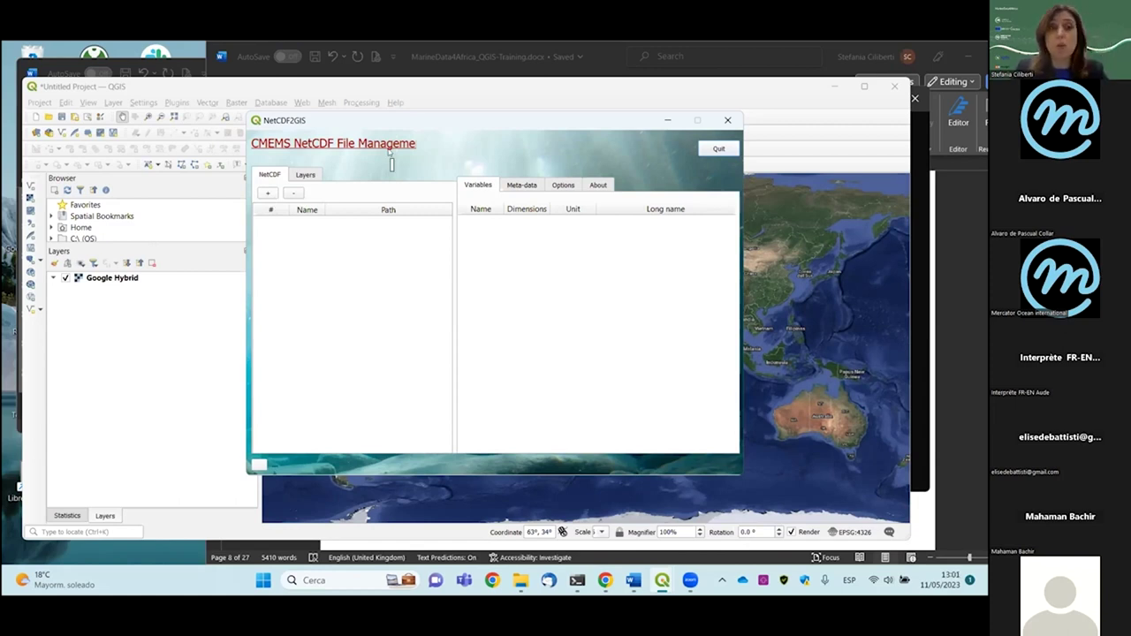
click(268, 194)
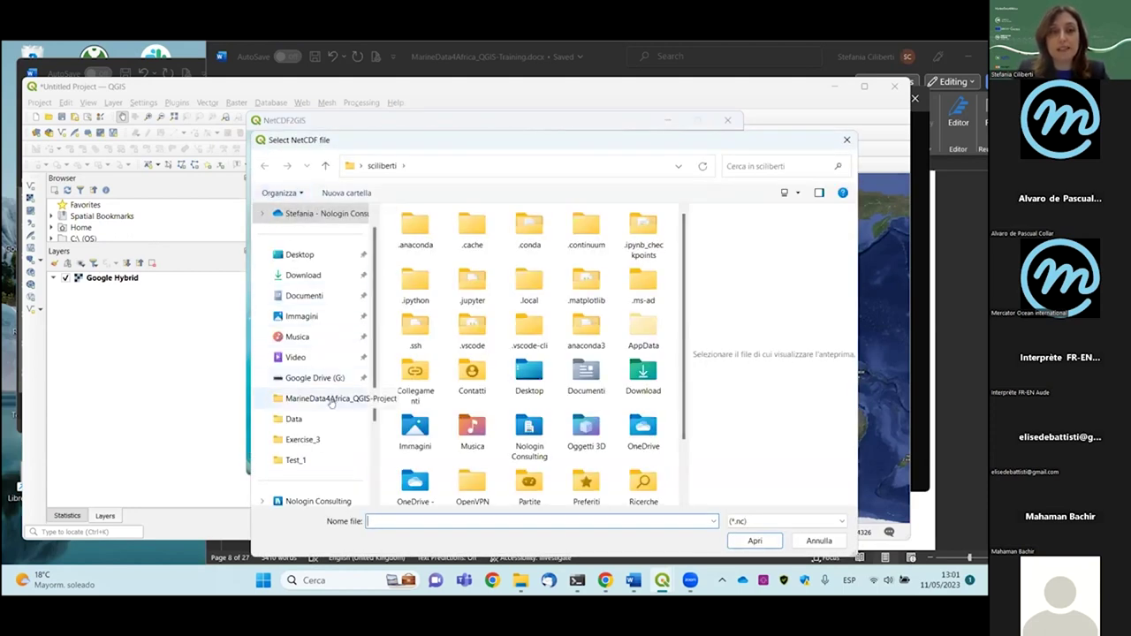
click(331, 398)
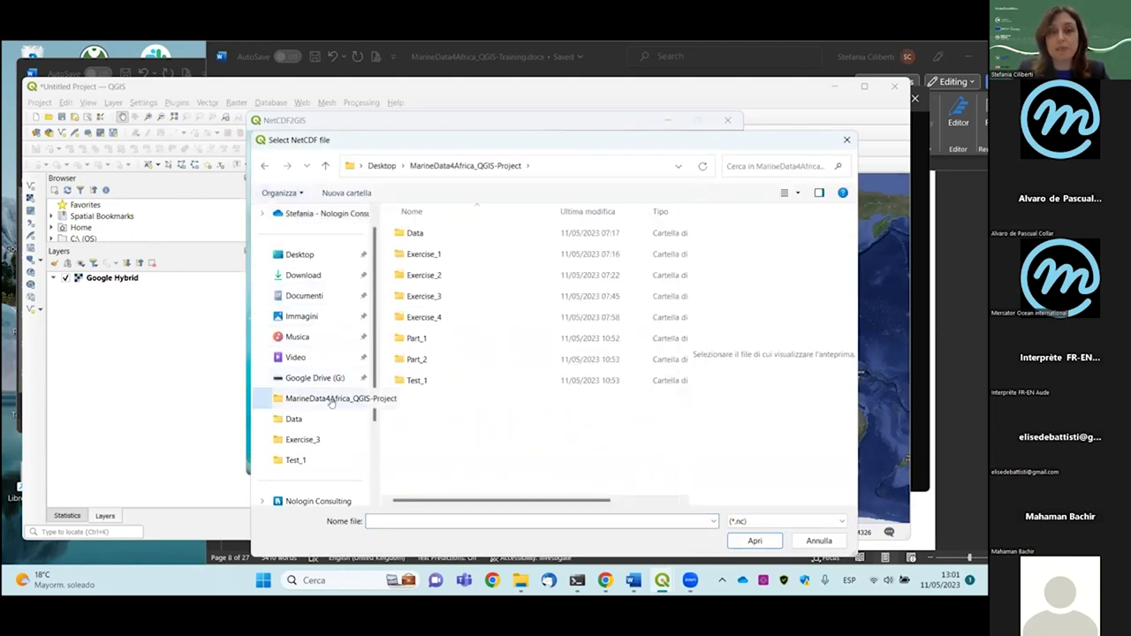
click(414, 234)
double_click(414, 234)
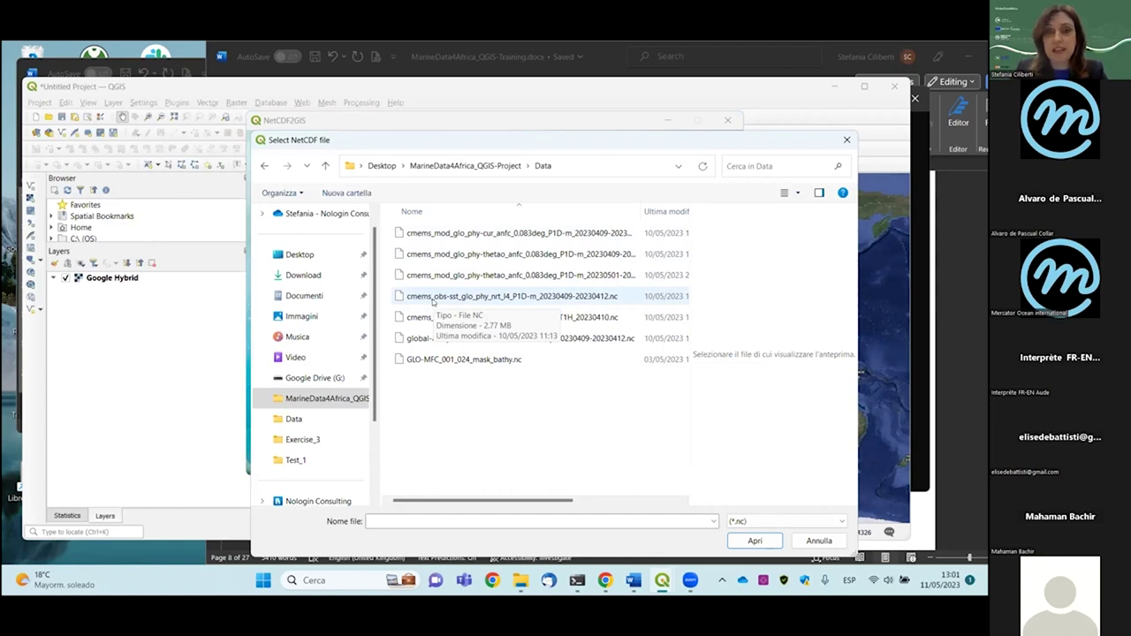
click(433, 301)
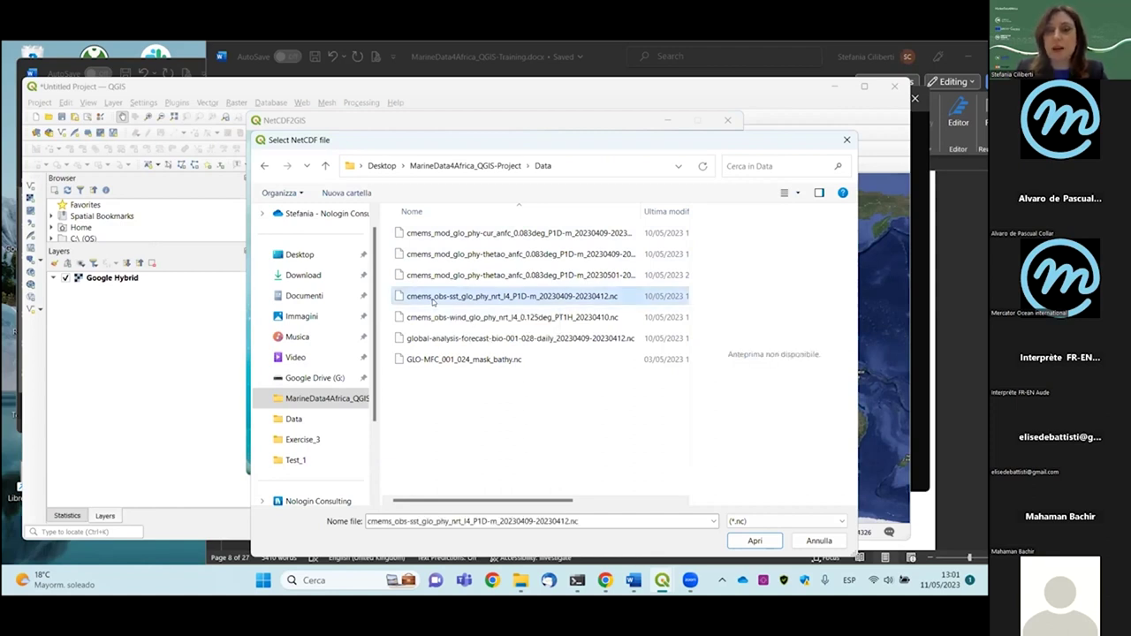
double_click(433, 301)
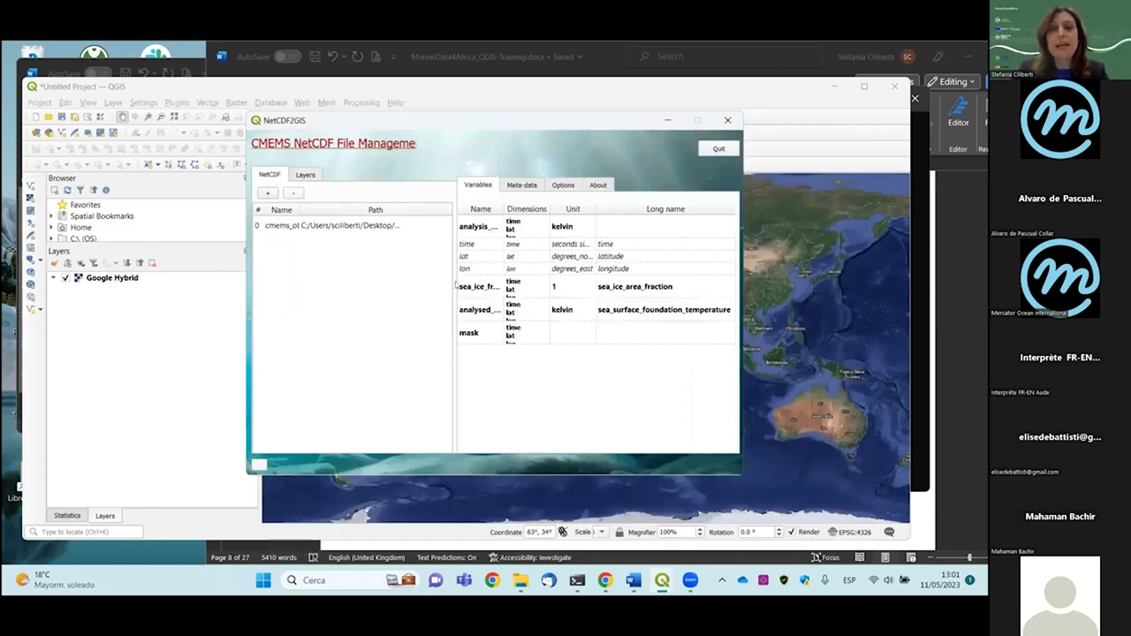
drag(503, 209, 531, 209)
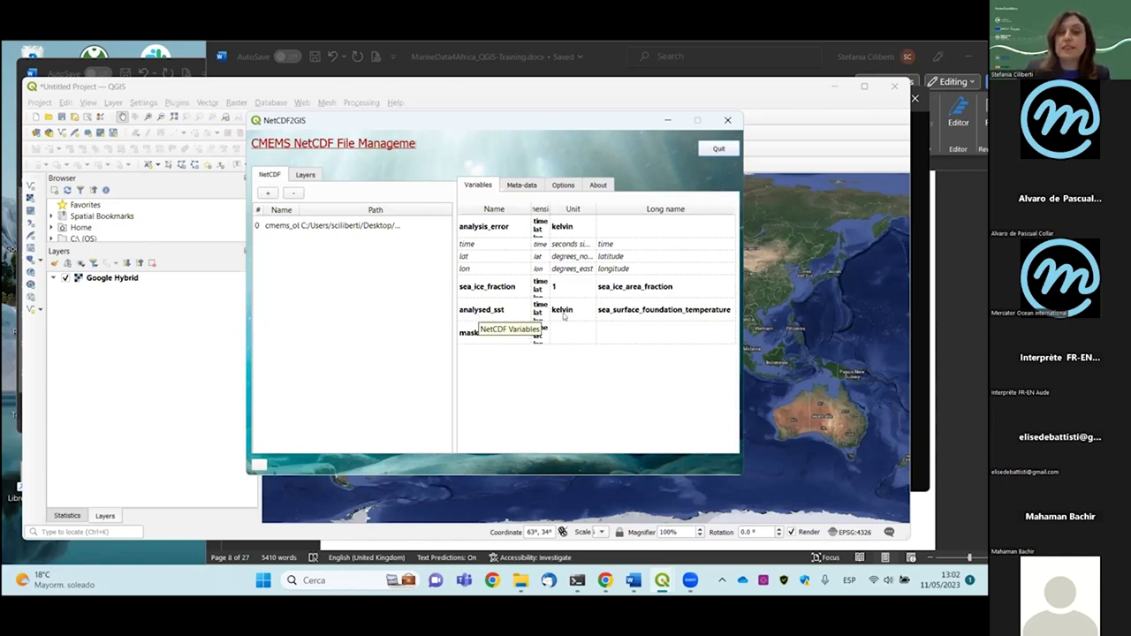
click(495, 316)
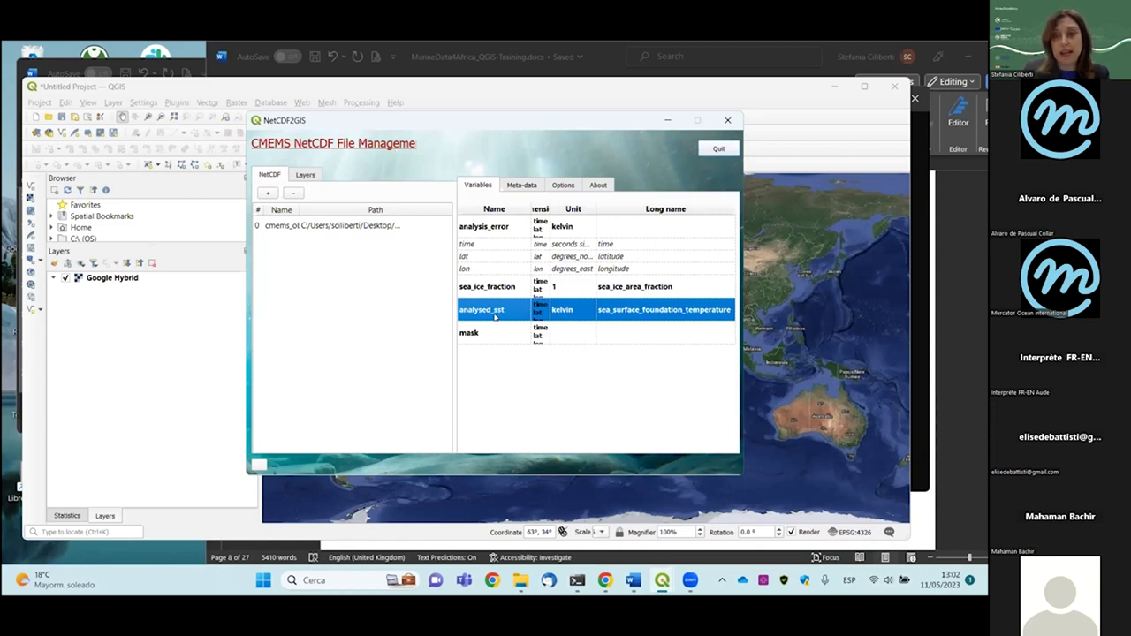
right_click(495, 316)
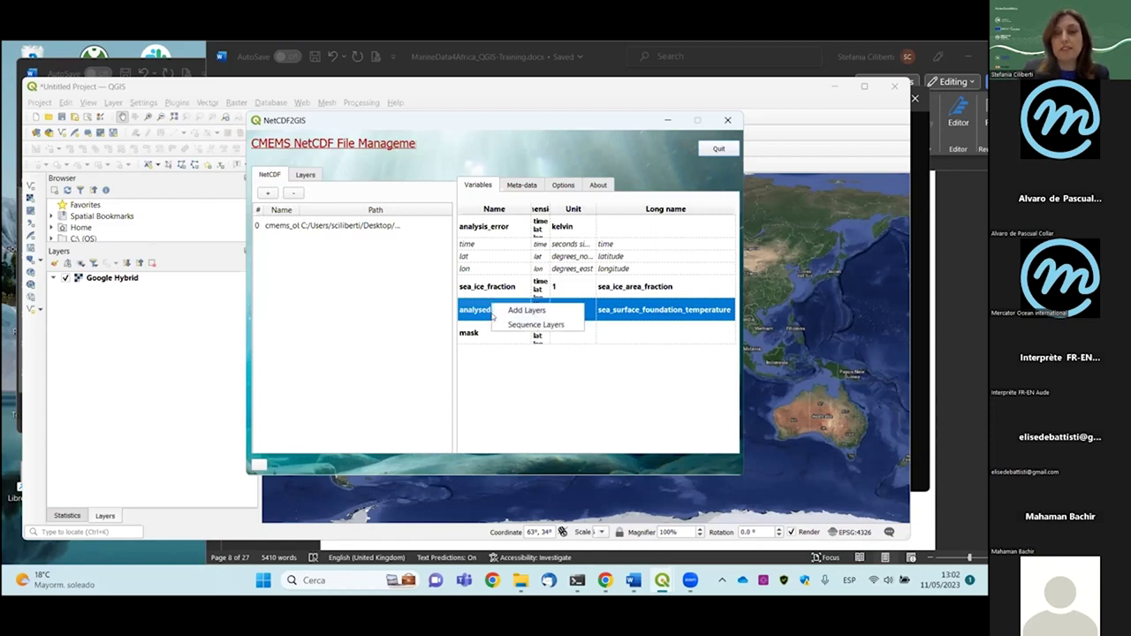
click(507, 311)
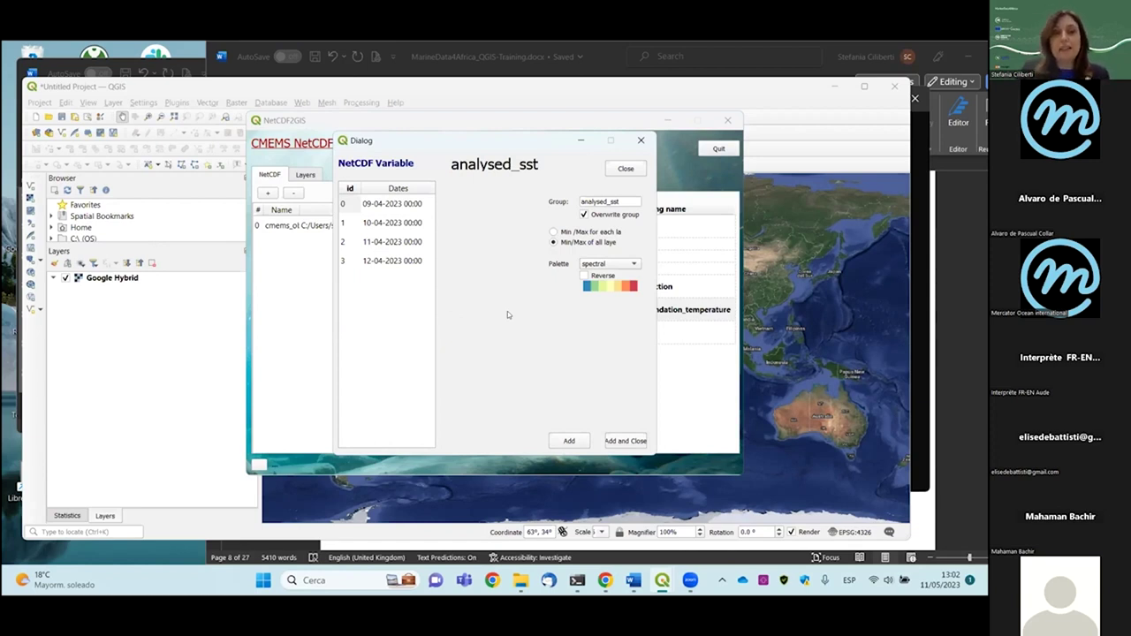
click(403, 228)
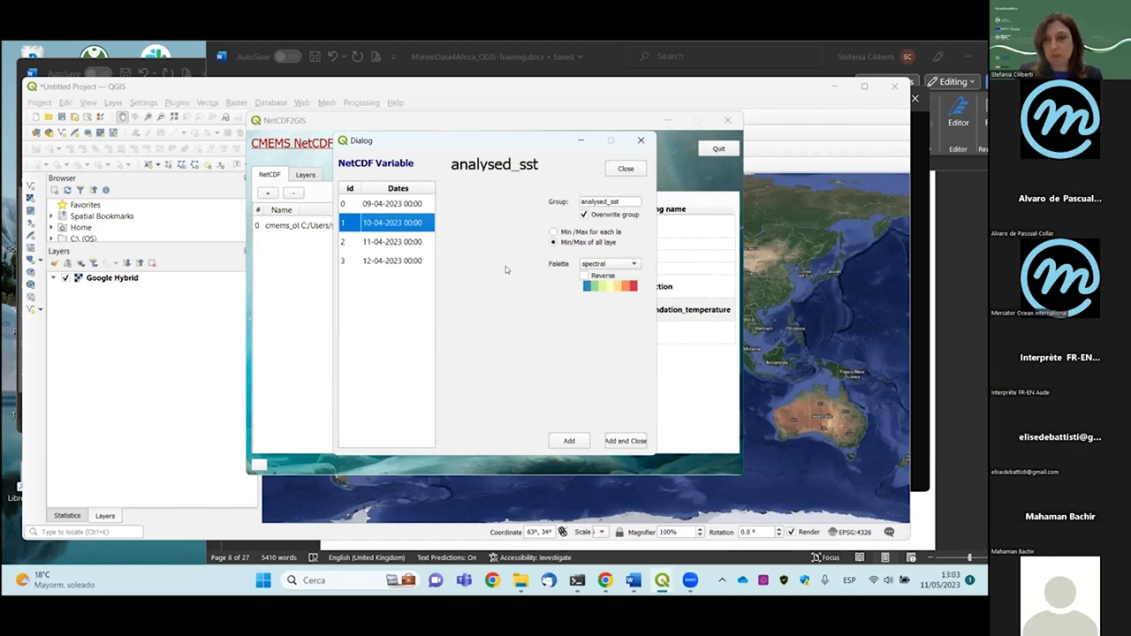
click(569, 440)
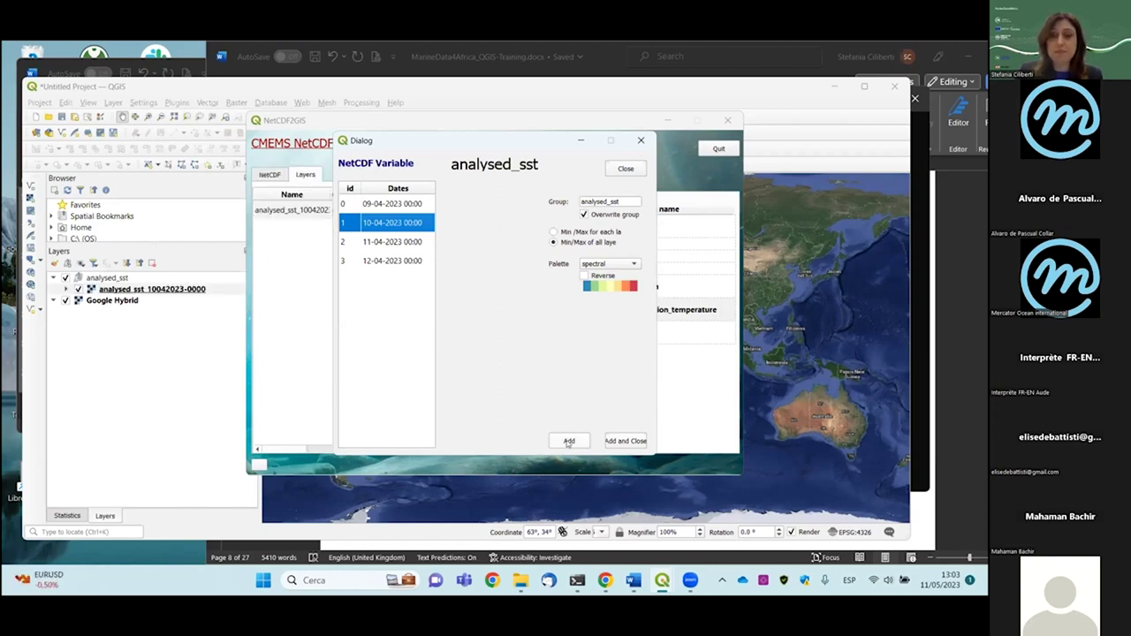
click(624, 169)
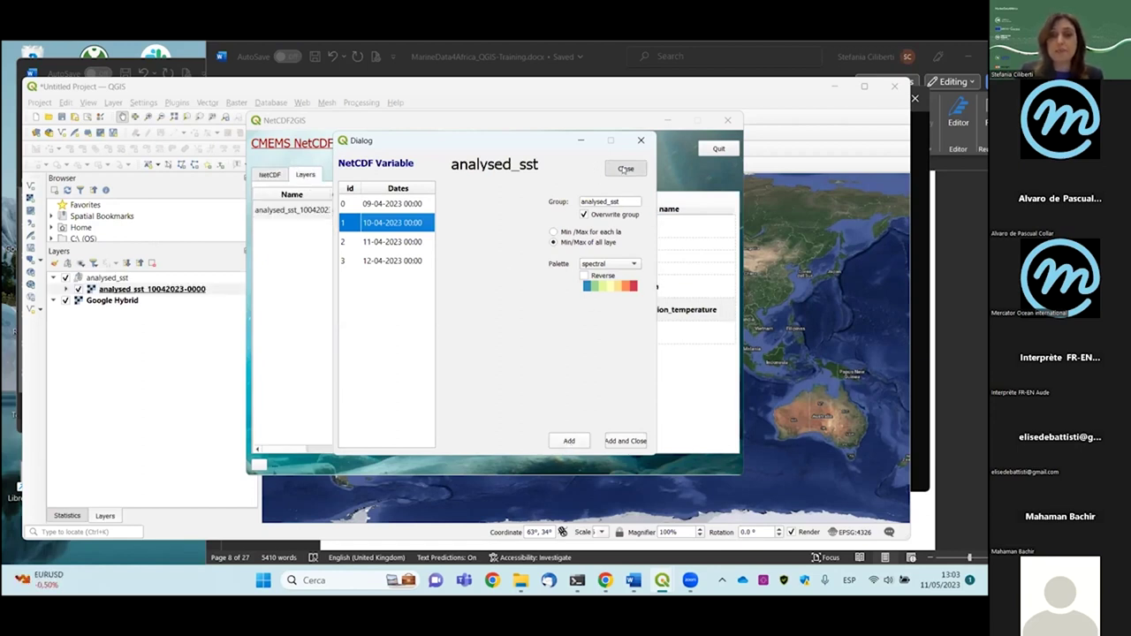
click(158, 365)
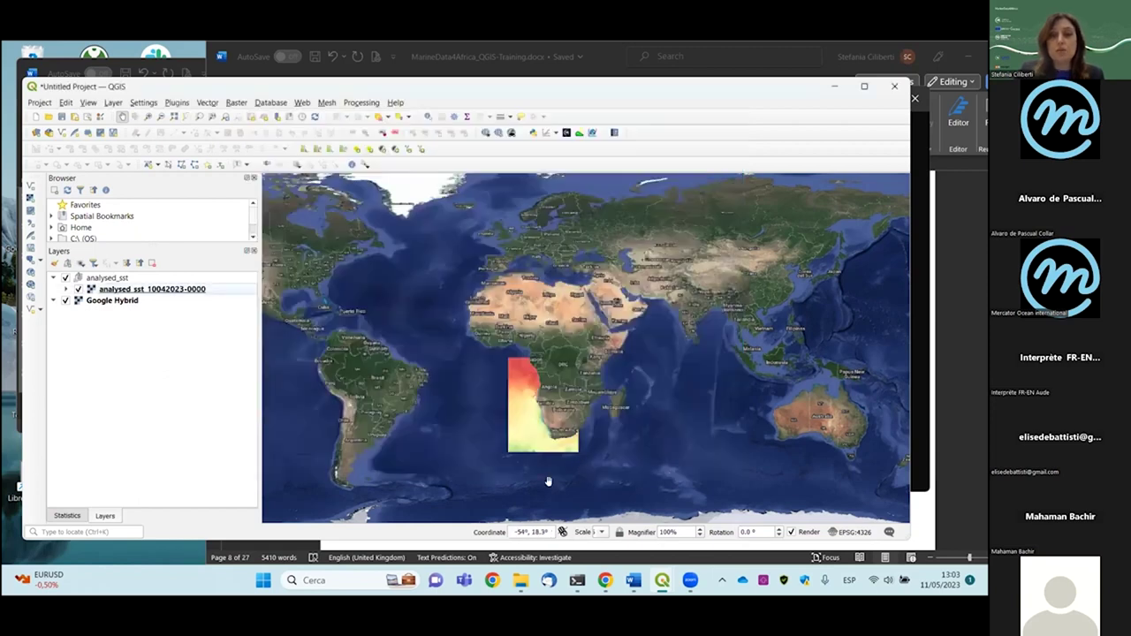
scroll(535, 481, up, 2)
drag(528, 496, 528, 507)
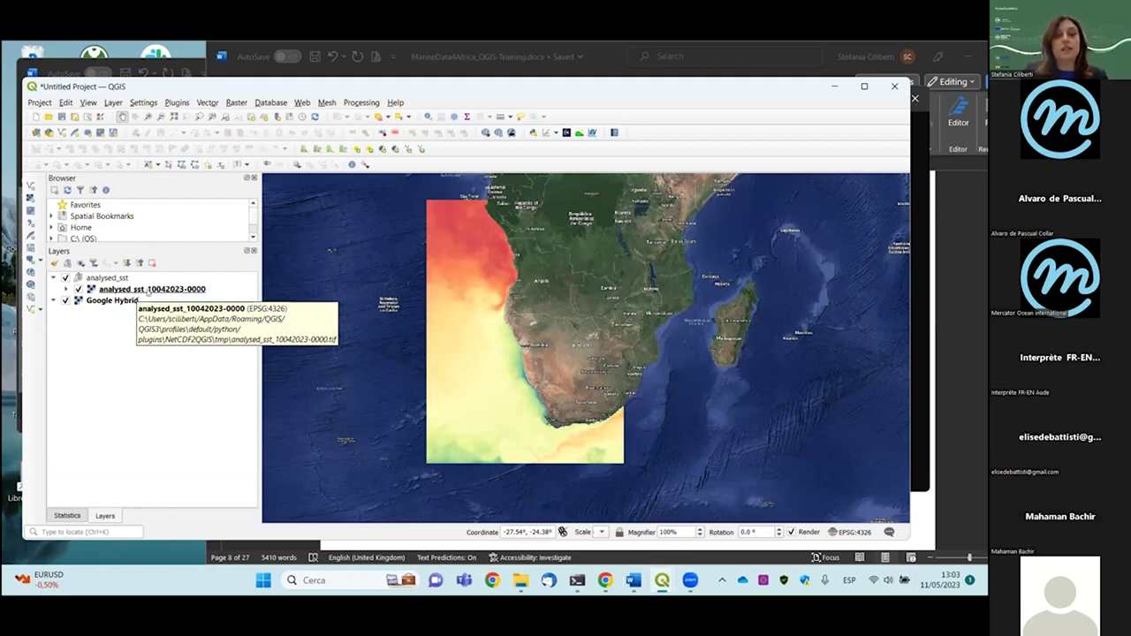
click(151, 291)
right_click(151, 291)
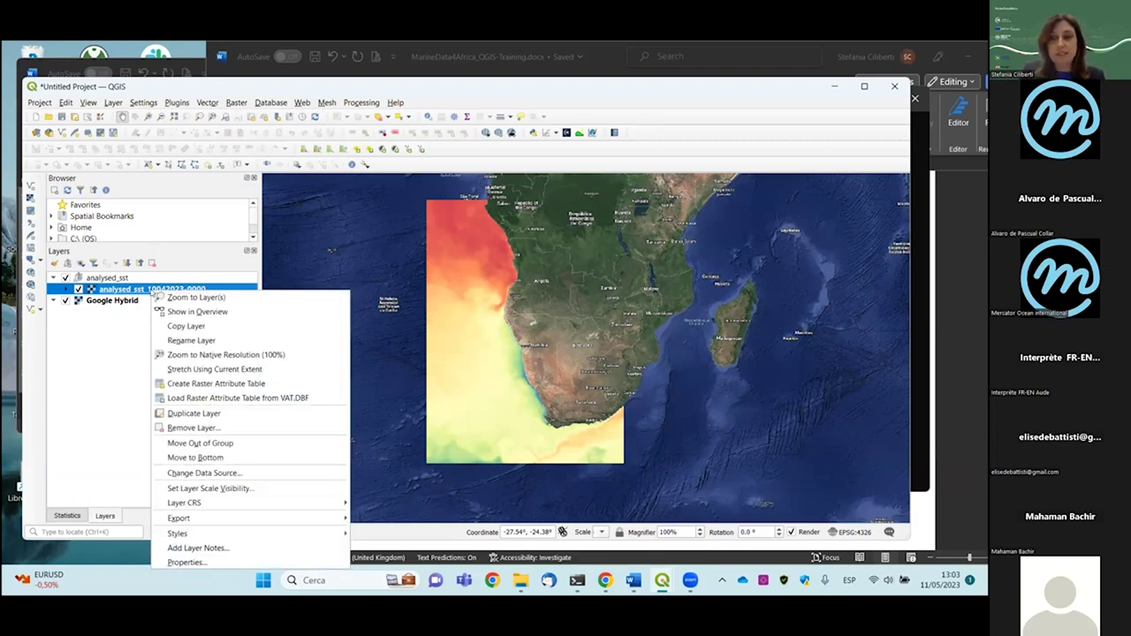
click(187, 562)
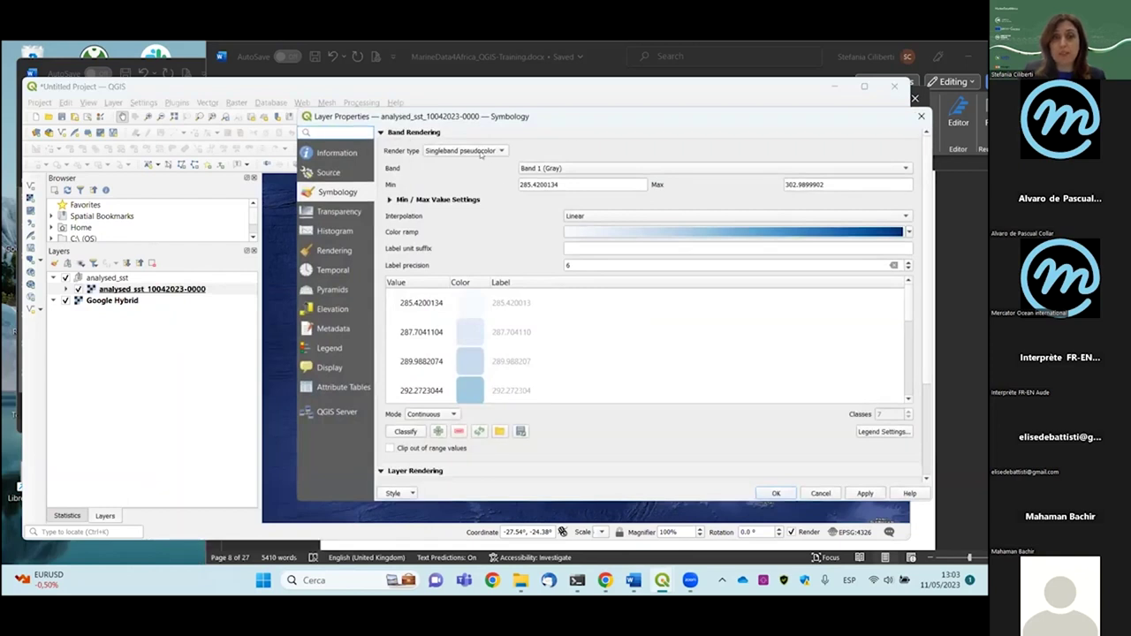
drag(607, 114, 441, 123)
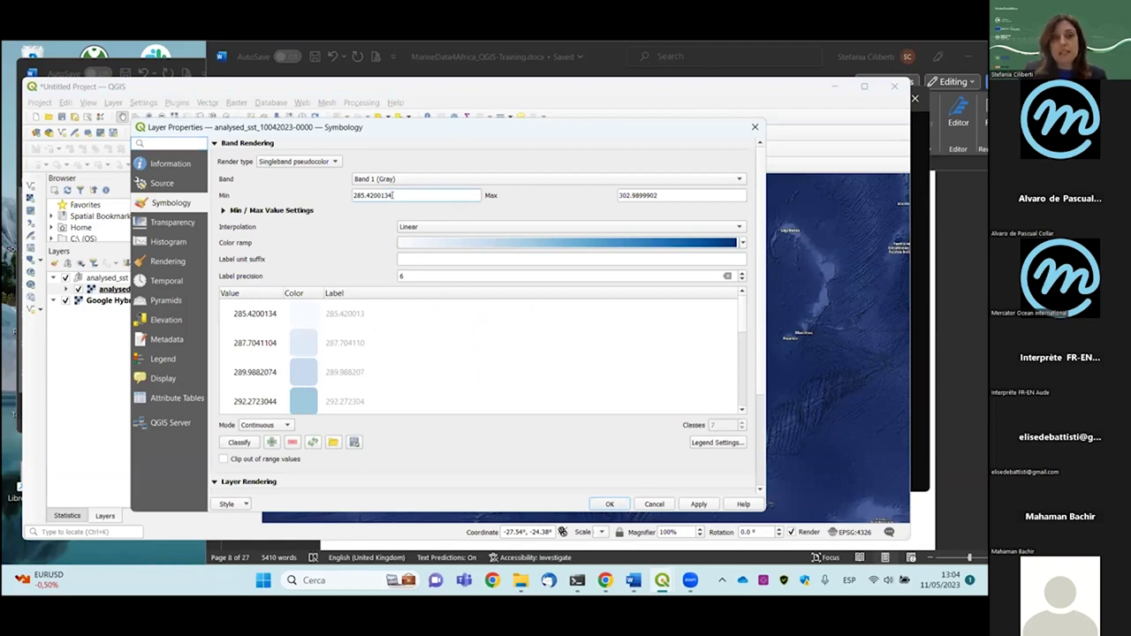
key(BackSpace)
key(BackSpace)
key(BackSpace)
key(BackSpace)
key(BackSpace)
key(BackSpace)
key(BackSpace)
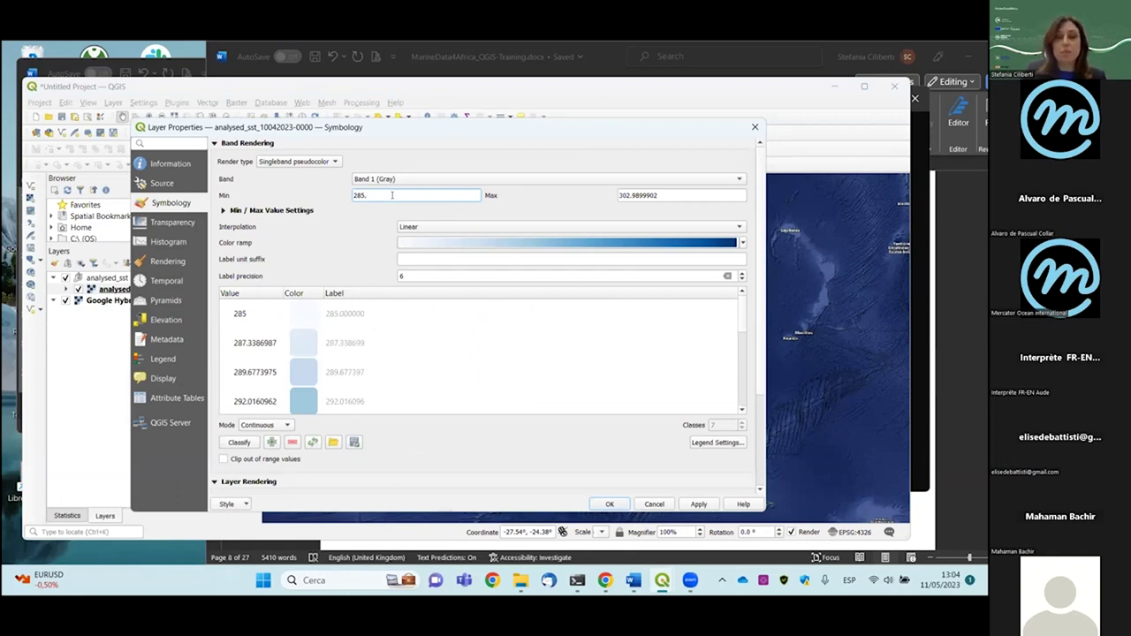
click(656, 195)
key(BackSpace)
key(BackSpace)
key(BackSpace)
key(BackSpace)
key(BackSpace)
key(BackSpace)
key(BackSpace)
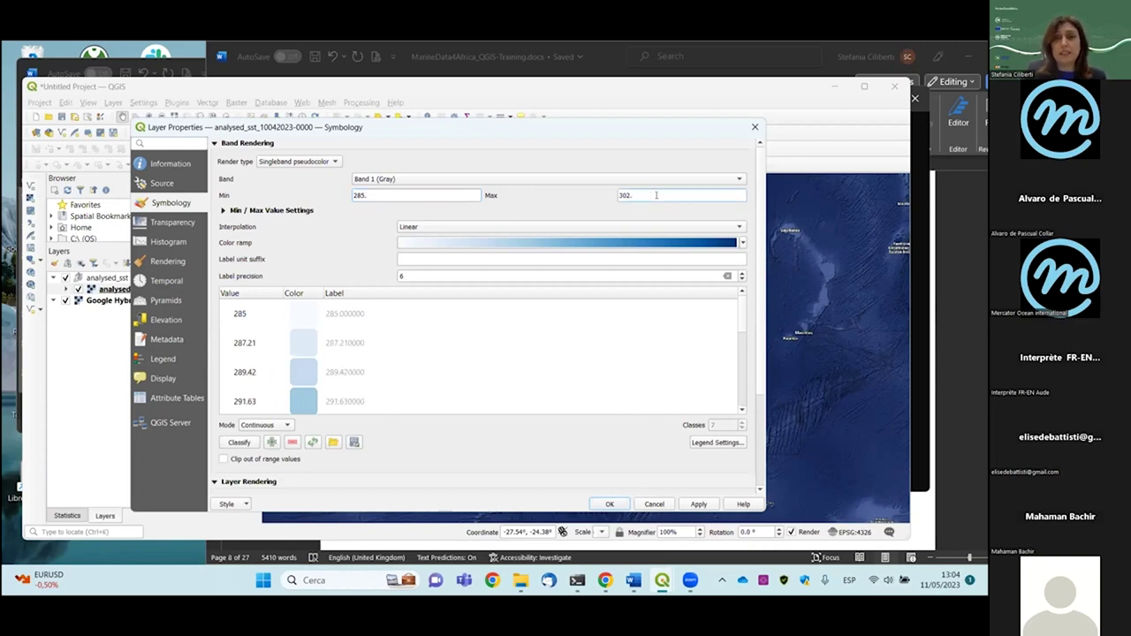
Style the SST layer with the Turbo color ramp in Equal Interval mode, apply it, and expand the layer's legend
click(743, 242)
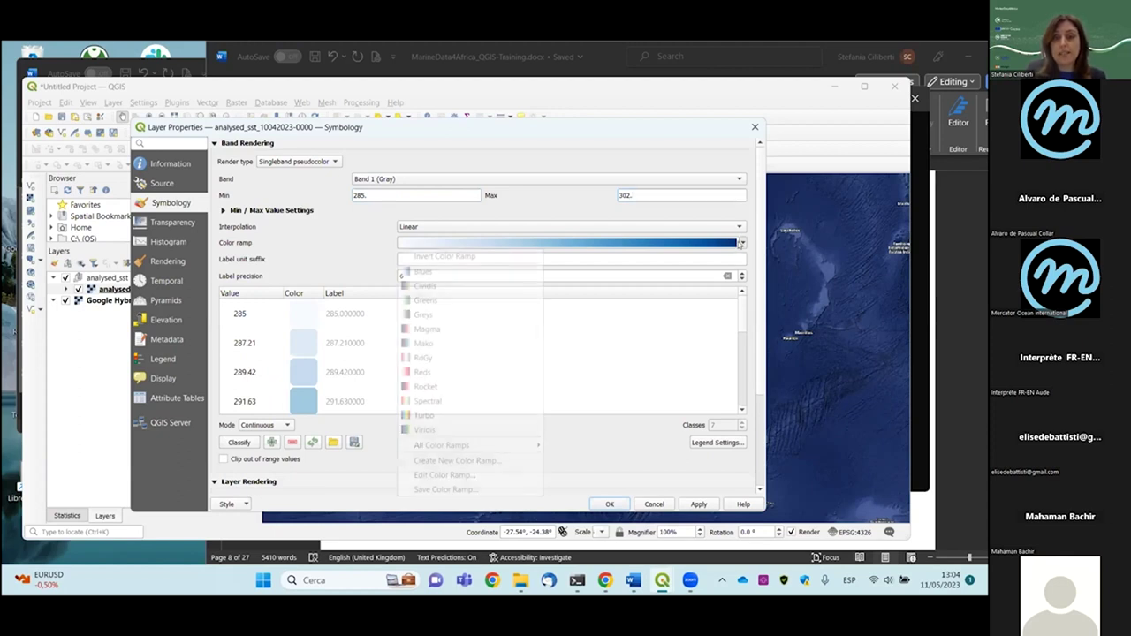
click(422, 414)
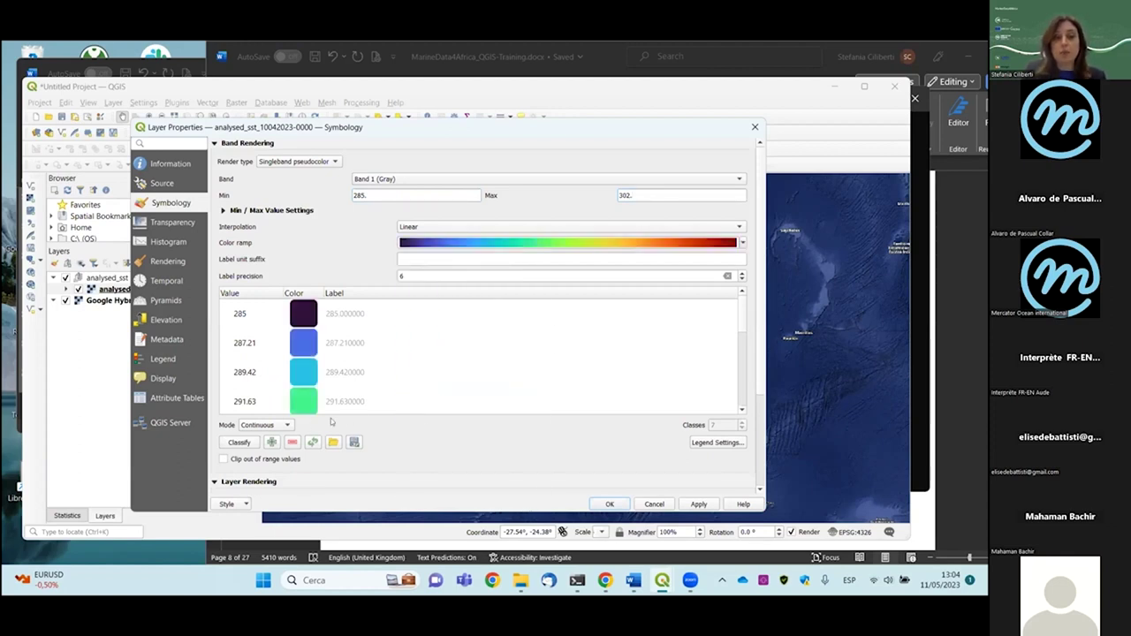
click(276, 426)
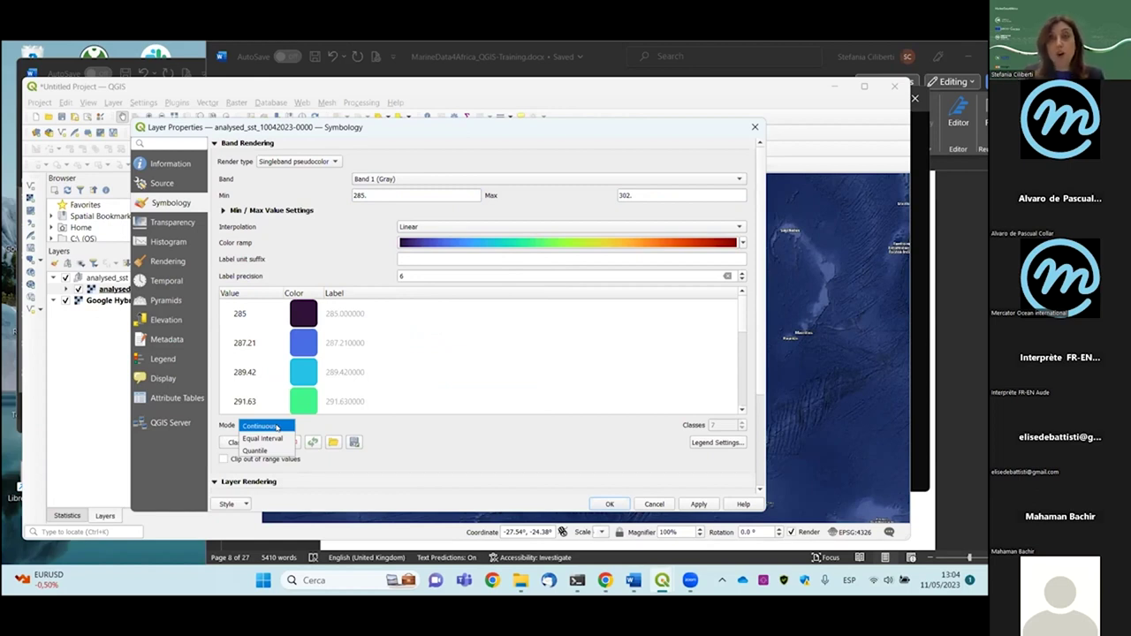
click(262, 438)
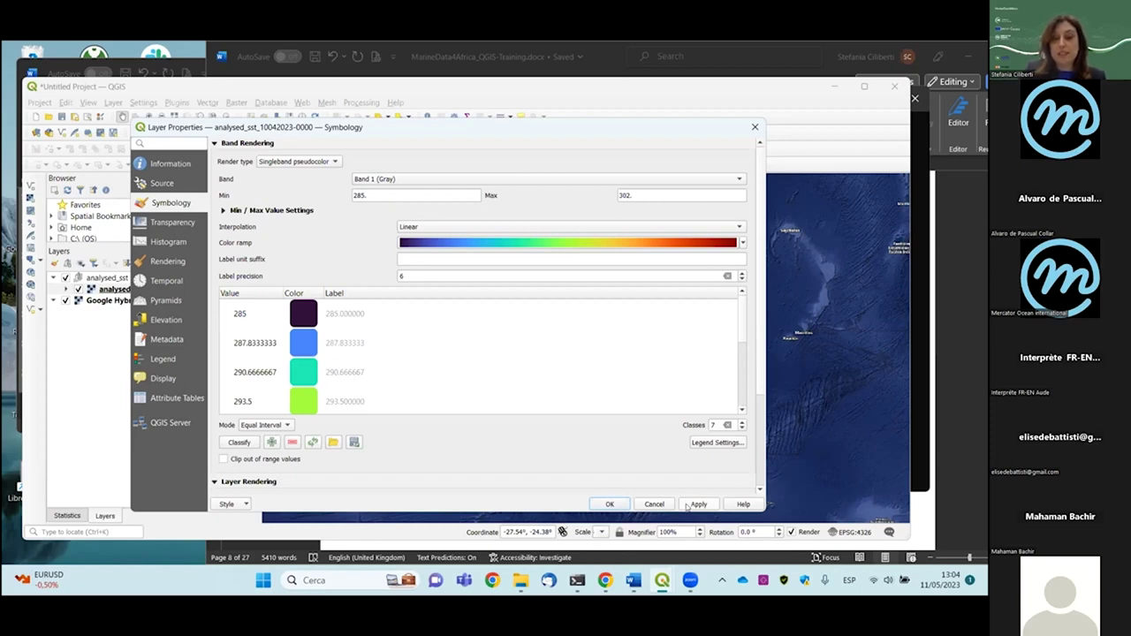
click(609, 504)
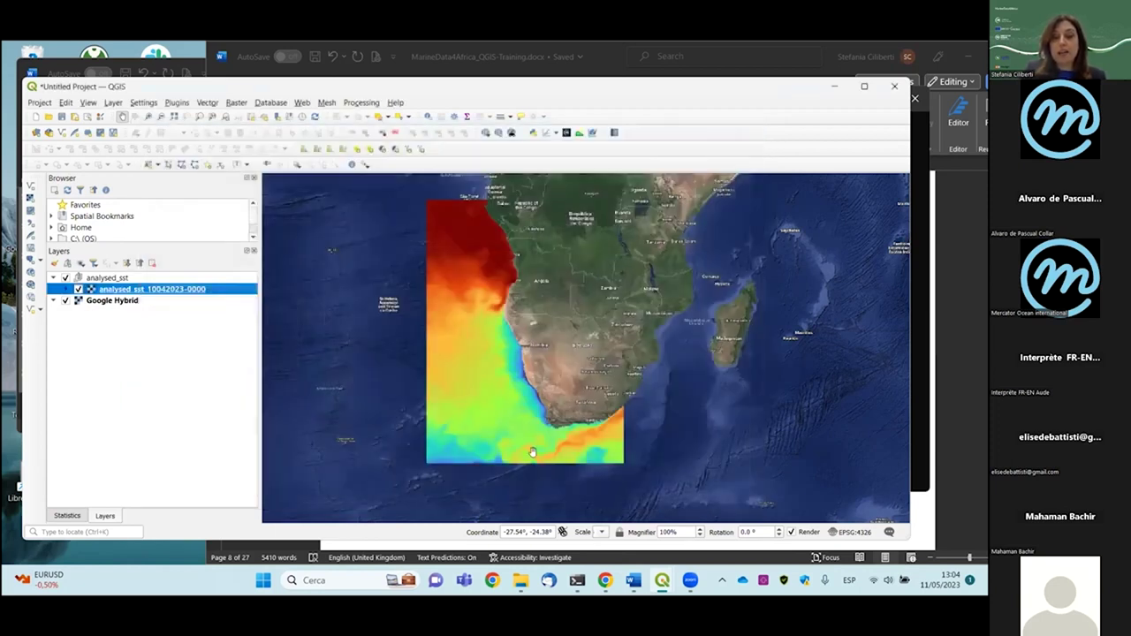
scroll(508, 375, up, 2)
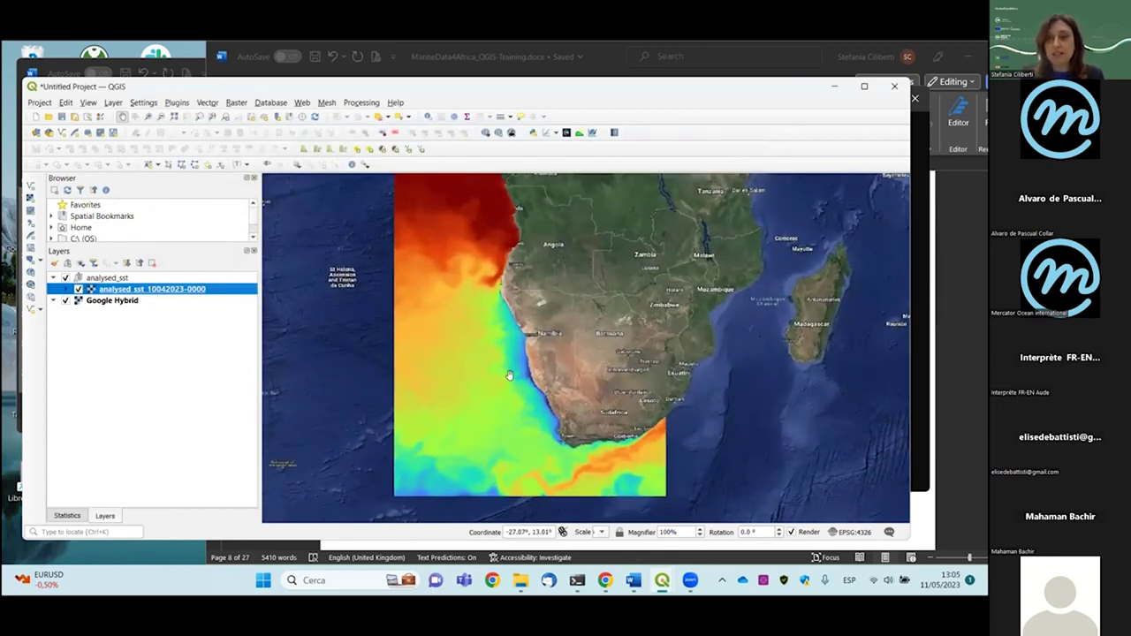
click(68, 290)
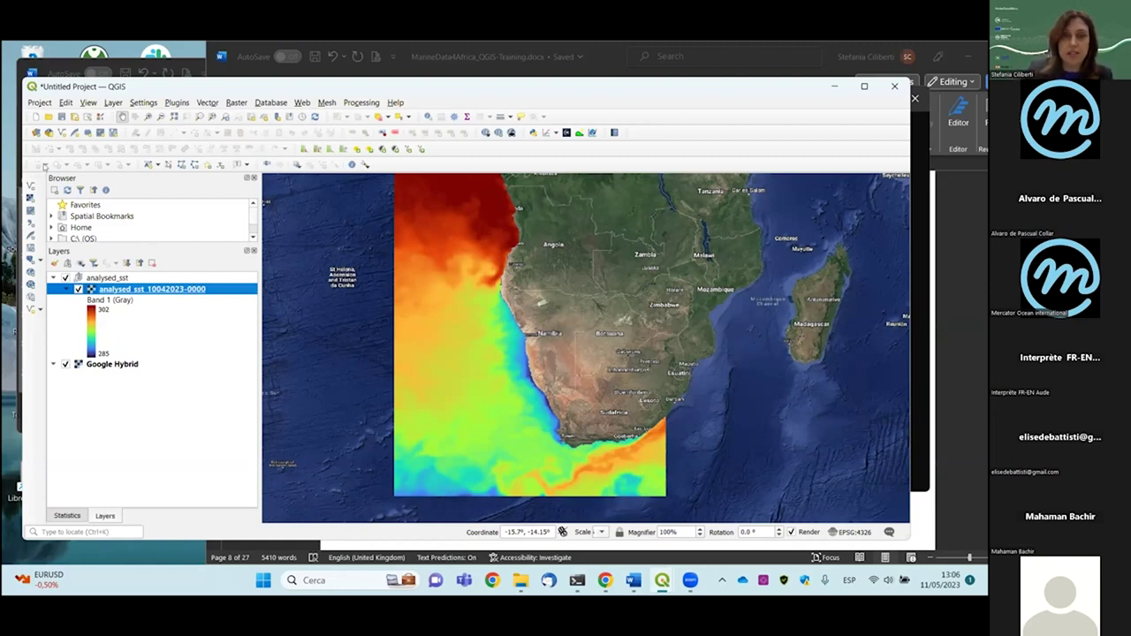
click(234, 103)
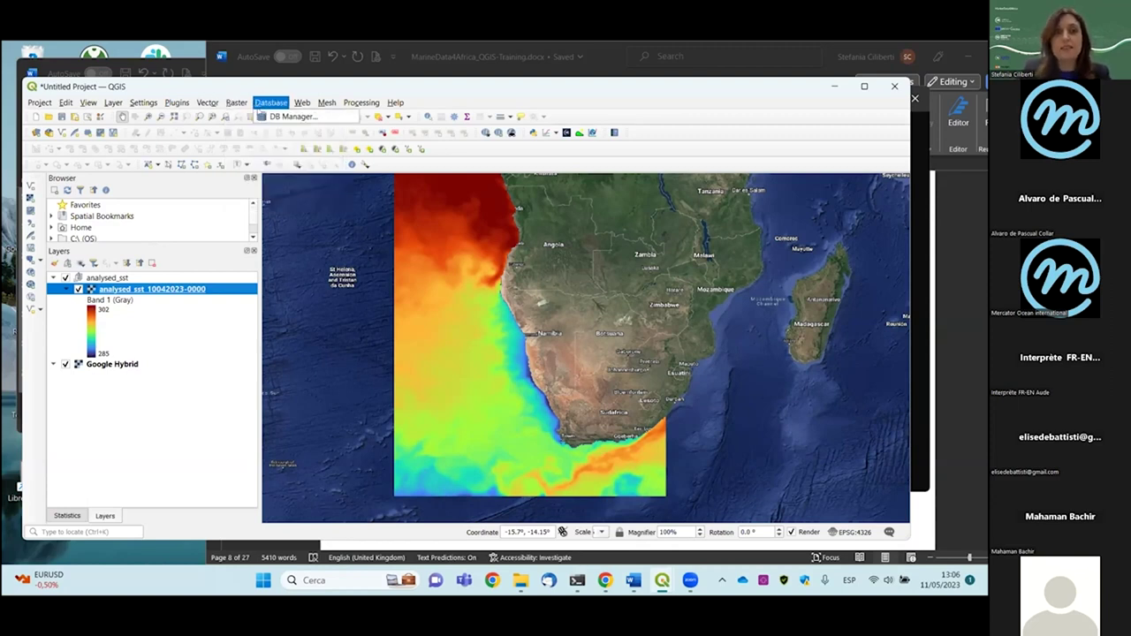
click(240, 118)
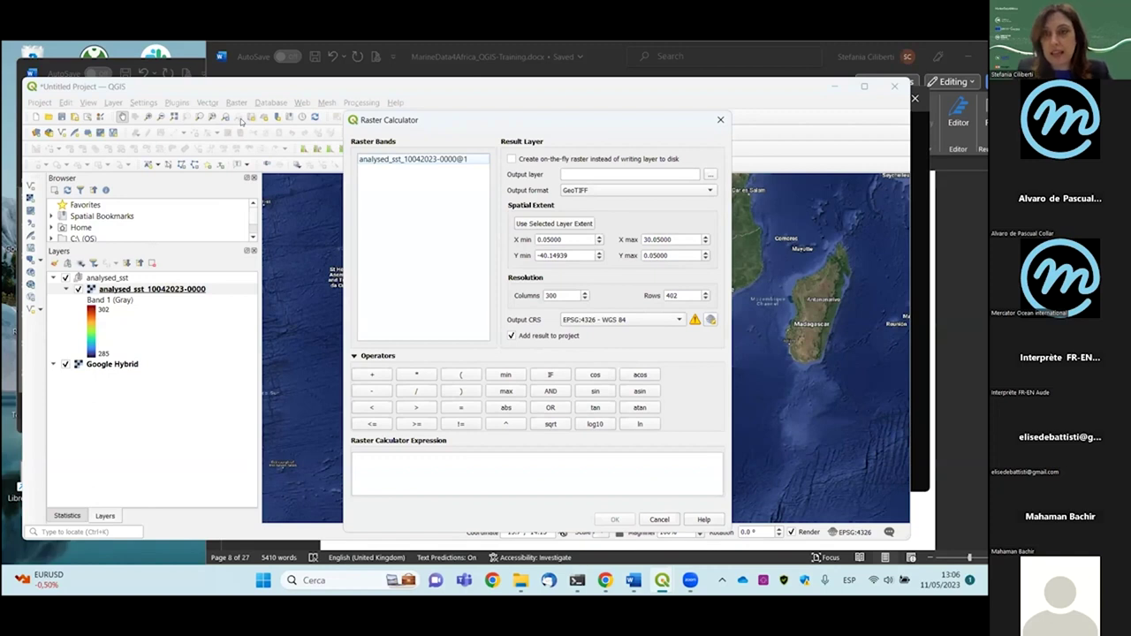
double_click(370, 159)
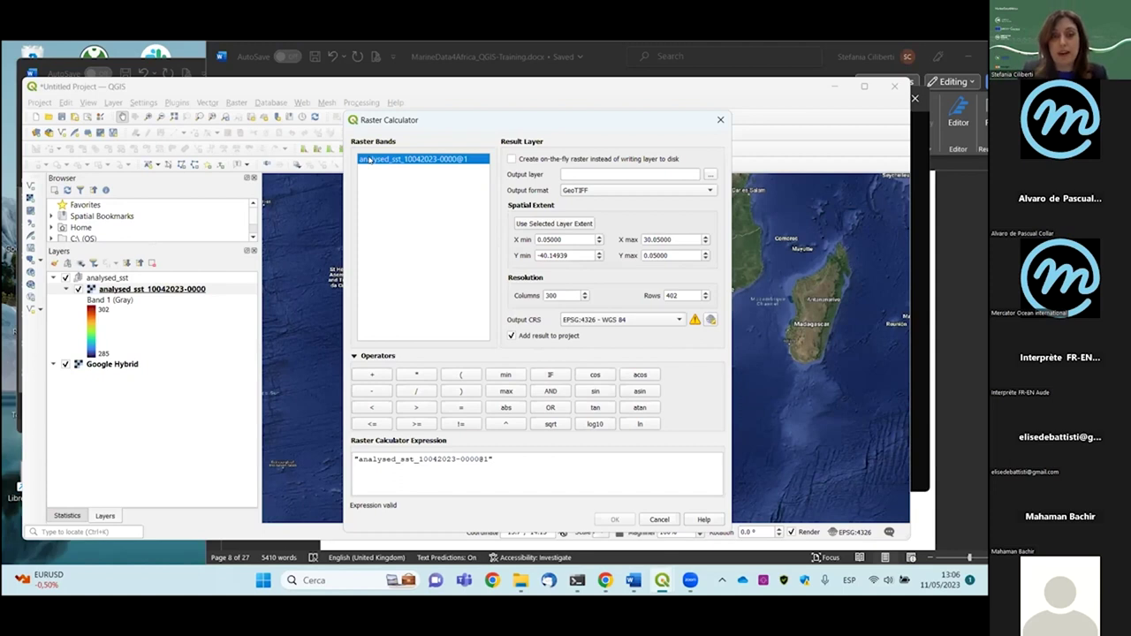
click(510, 469)
text(-273.15)
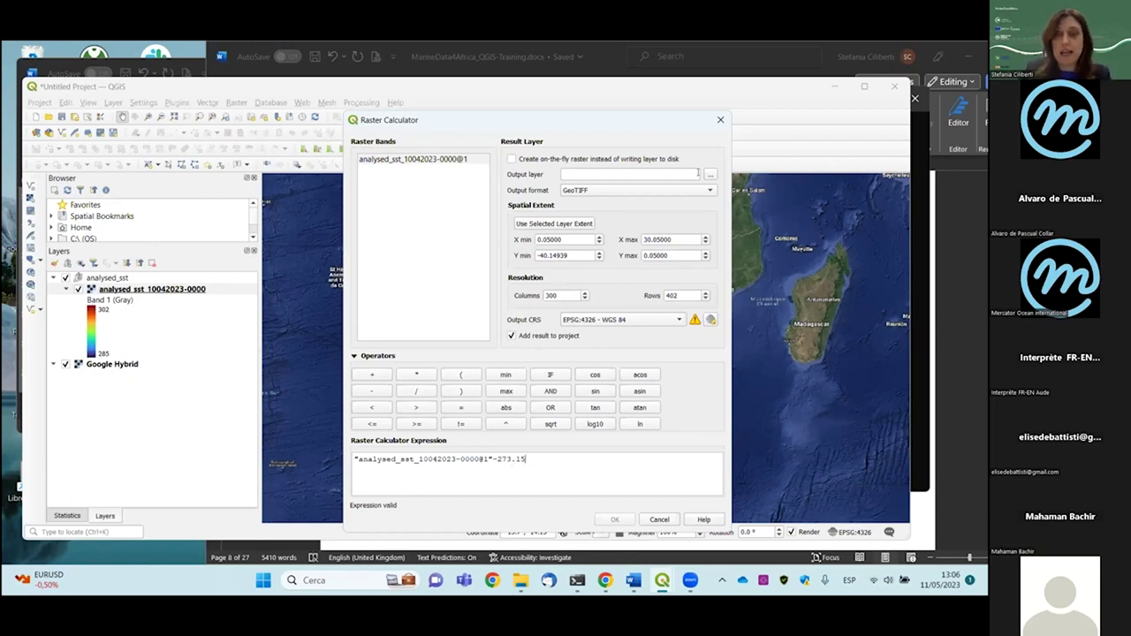
Name the output raster sst_celsius in the MarineData4Africa_QGIS-Project Part_1 folder and run the calculation
click(709, 176)
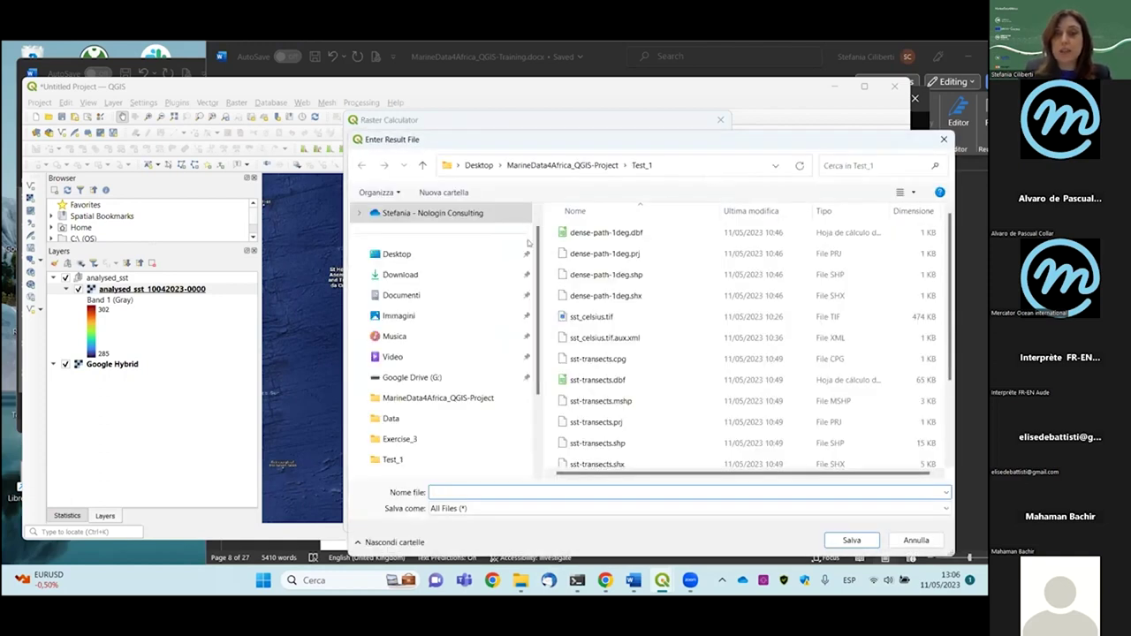
click(553, 166)
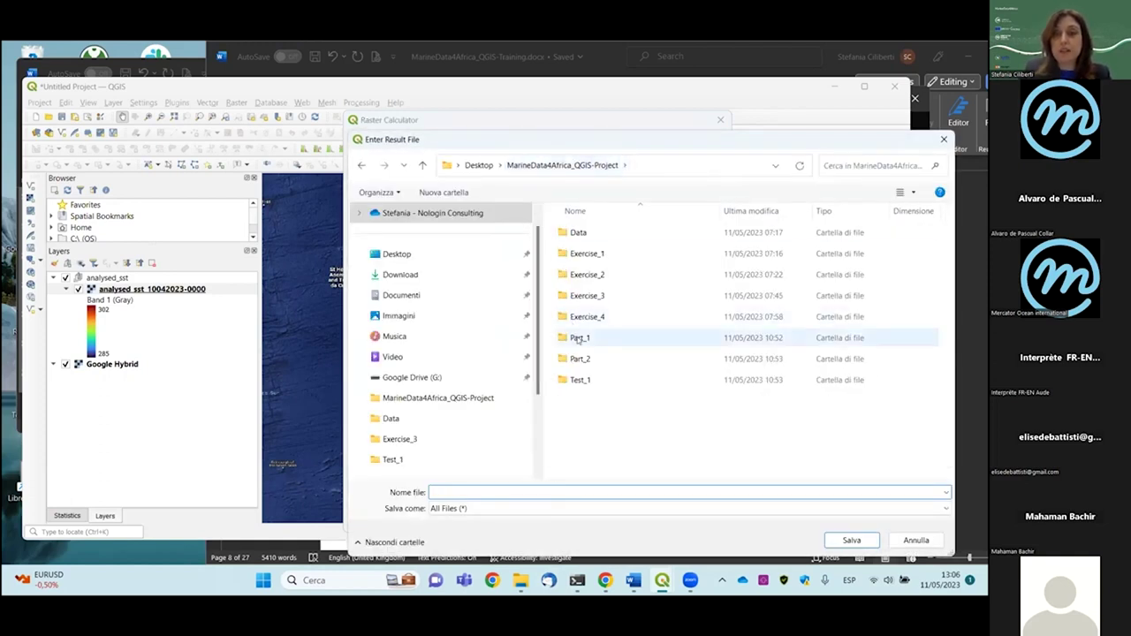
double_click(578, 339)
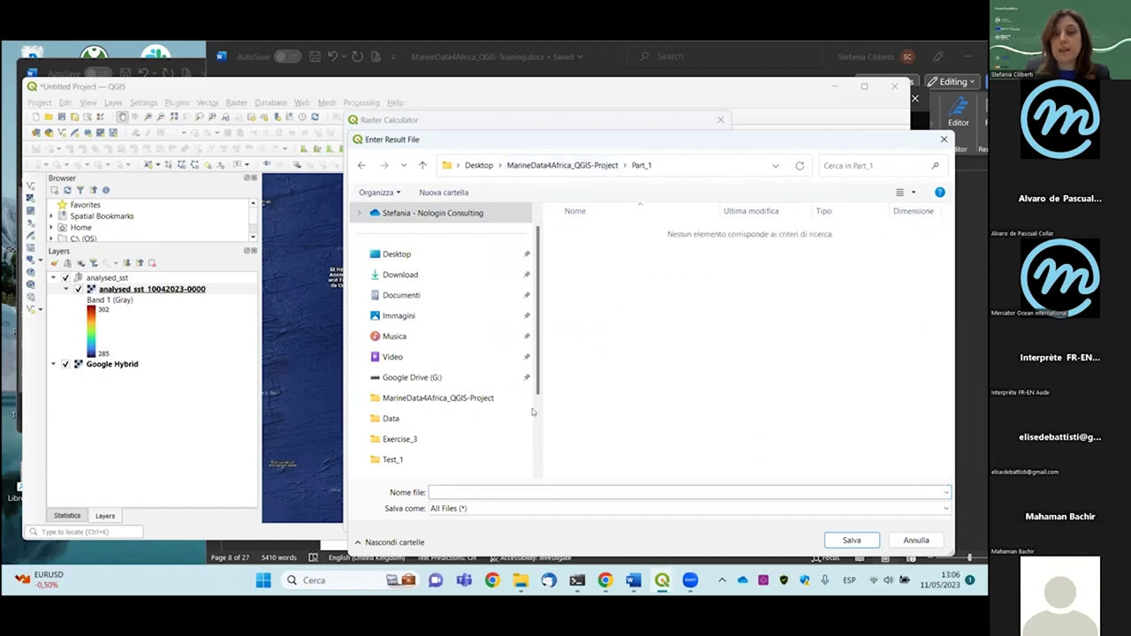
click(471, 491)
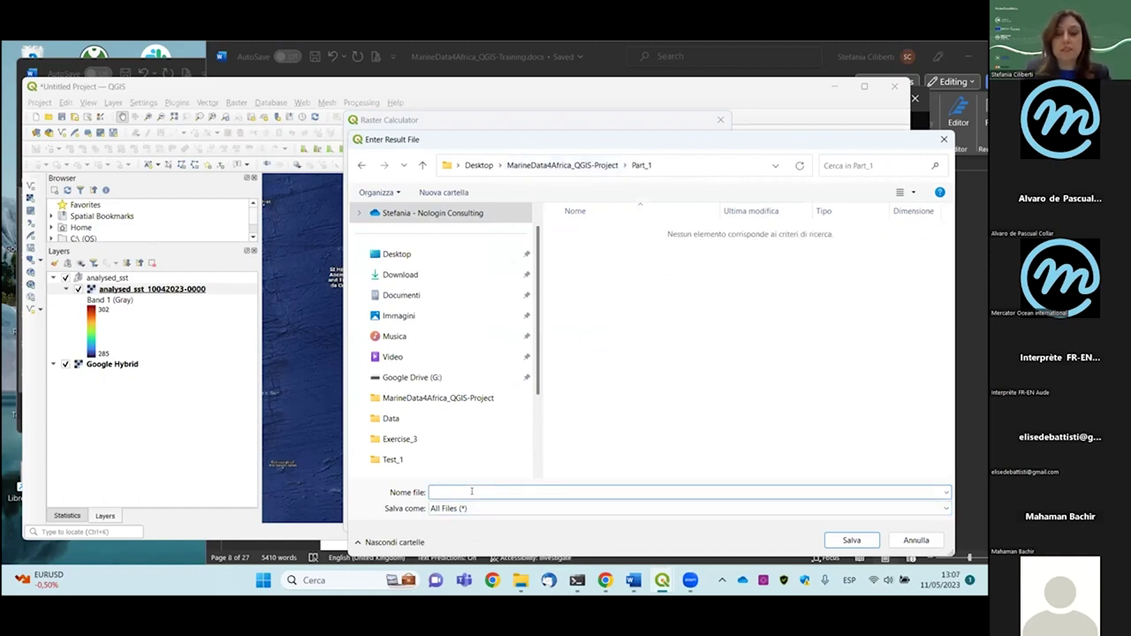
text(sst_celsius)
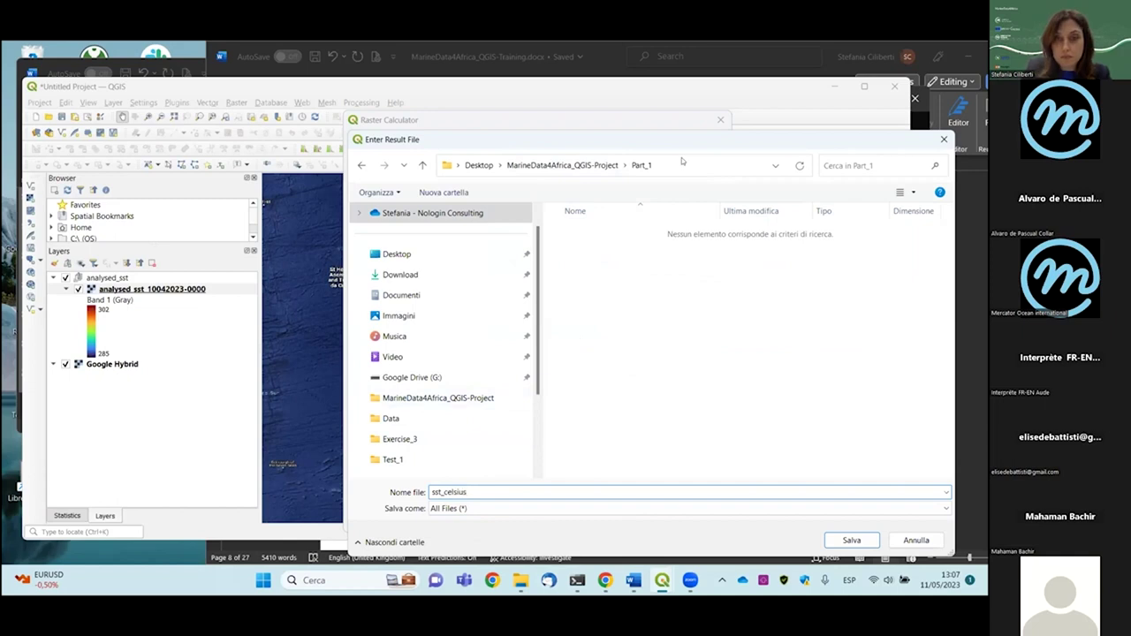
drag(681, 141, 543, 140)
click(697, 537)
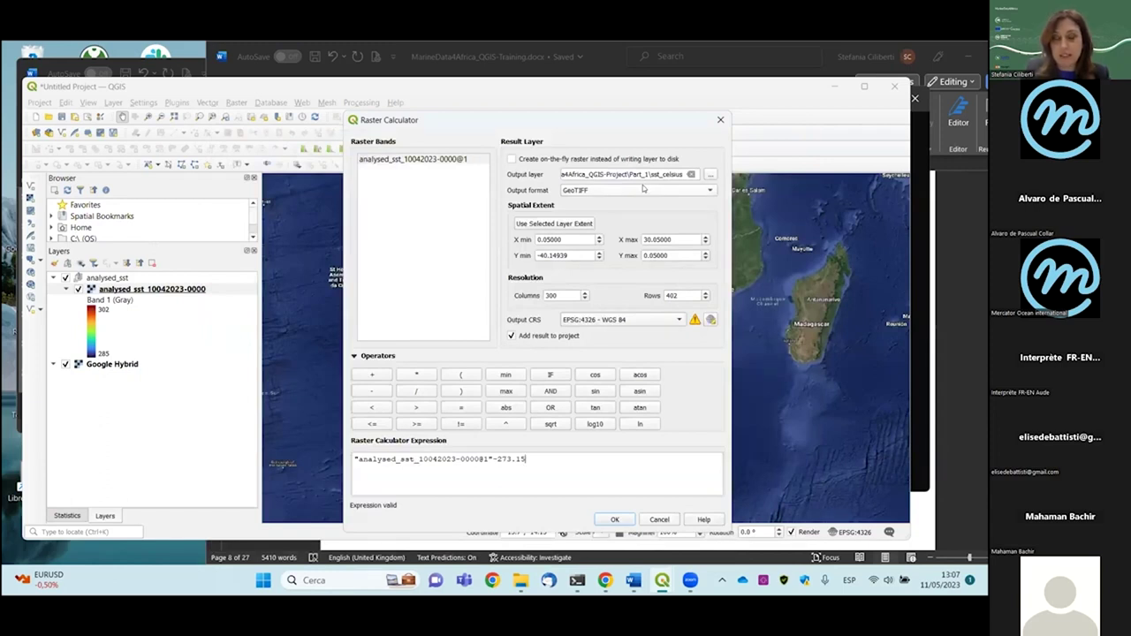
click(610, 520)
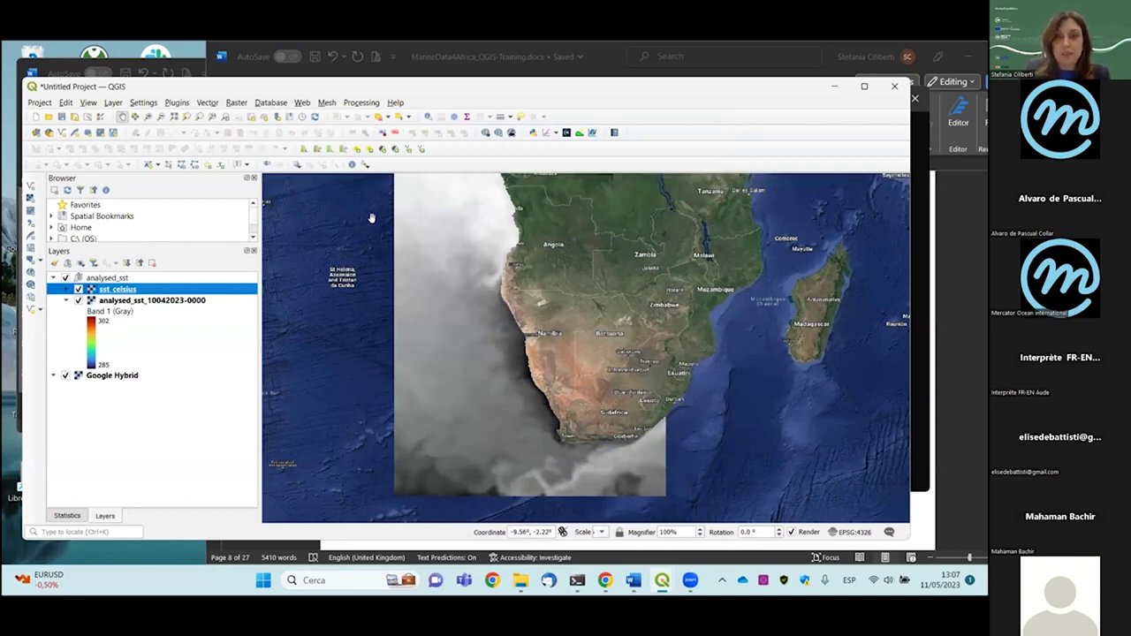
Expand the sst_celsius layer's legend and set its symbology render type to Singleband pseudocolor
drag(371, 218, 364, 246)
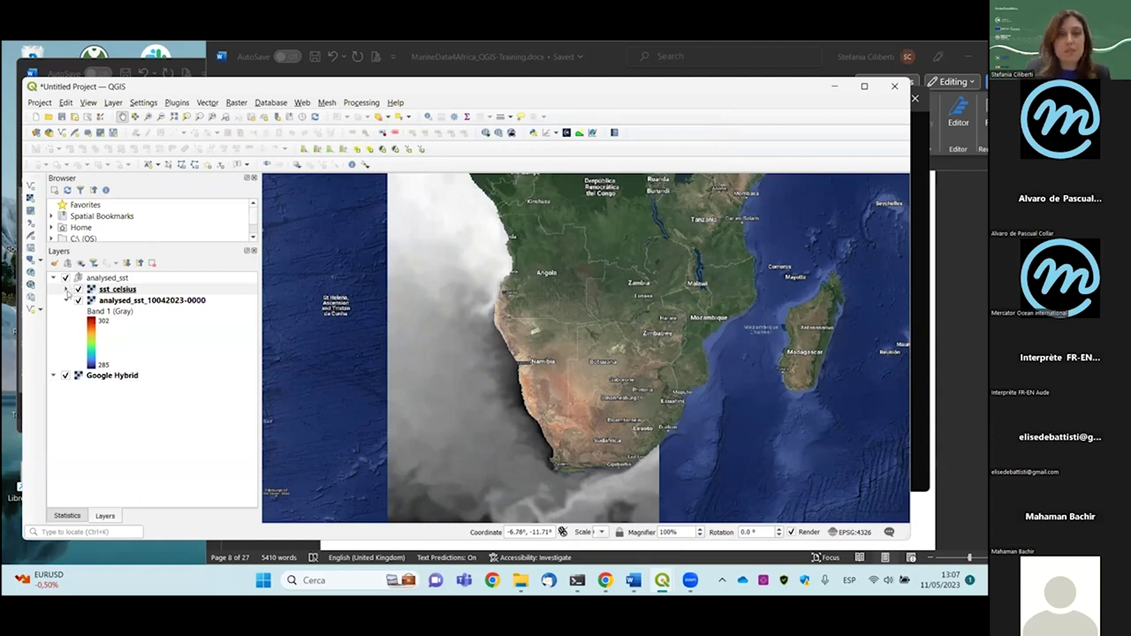
click(67, 291)
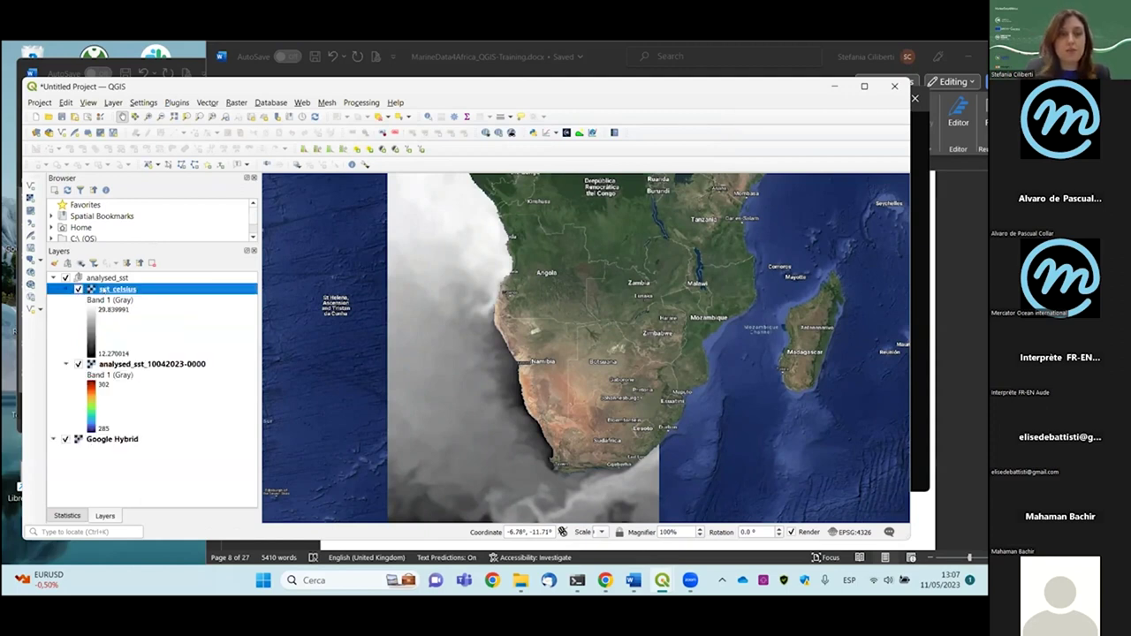
right_click(130, 290)
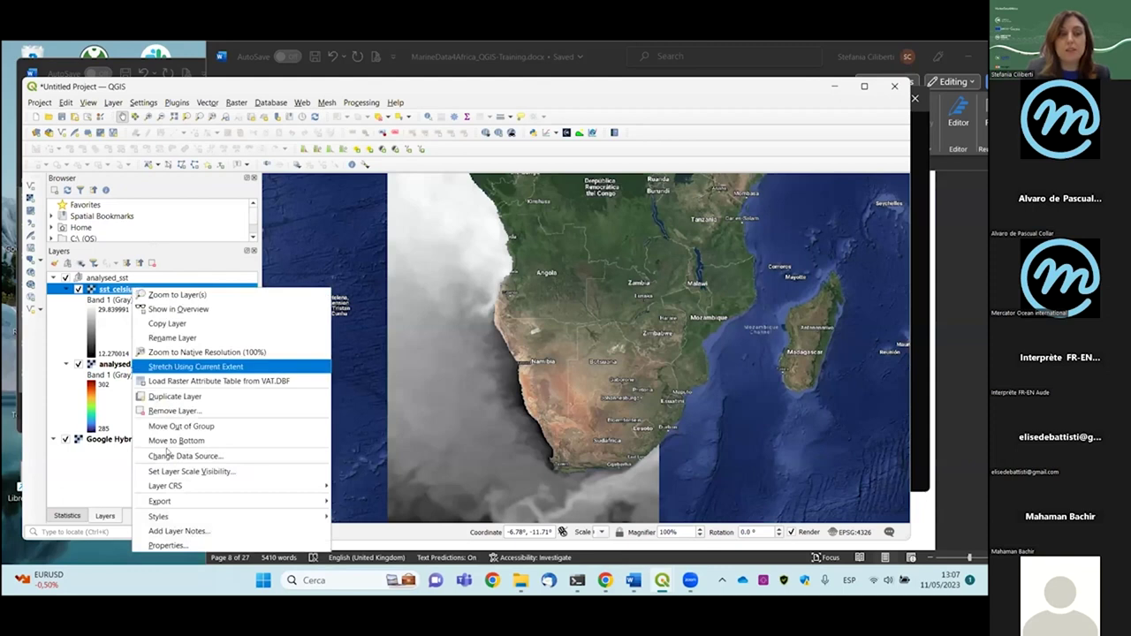
click(165, 545)
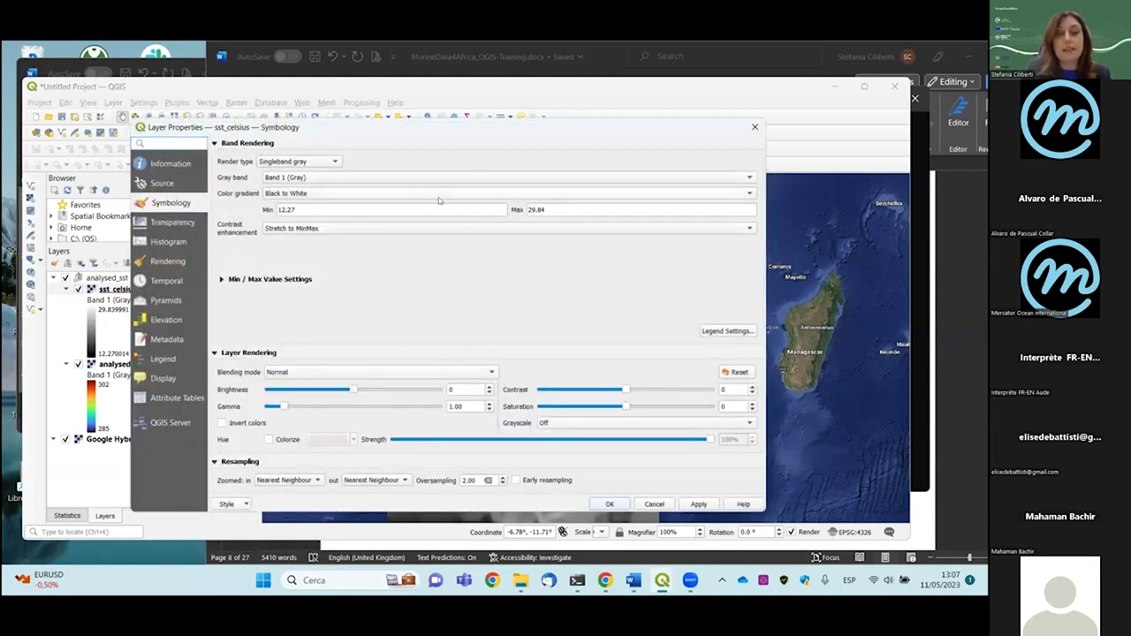
click(318, 166)
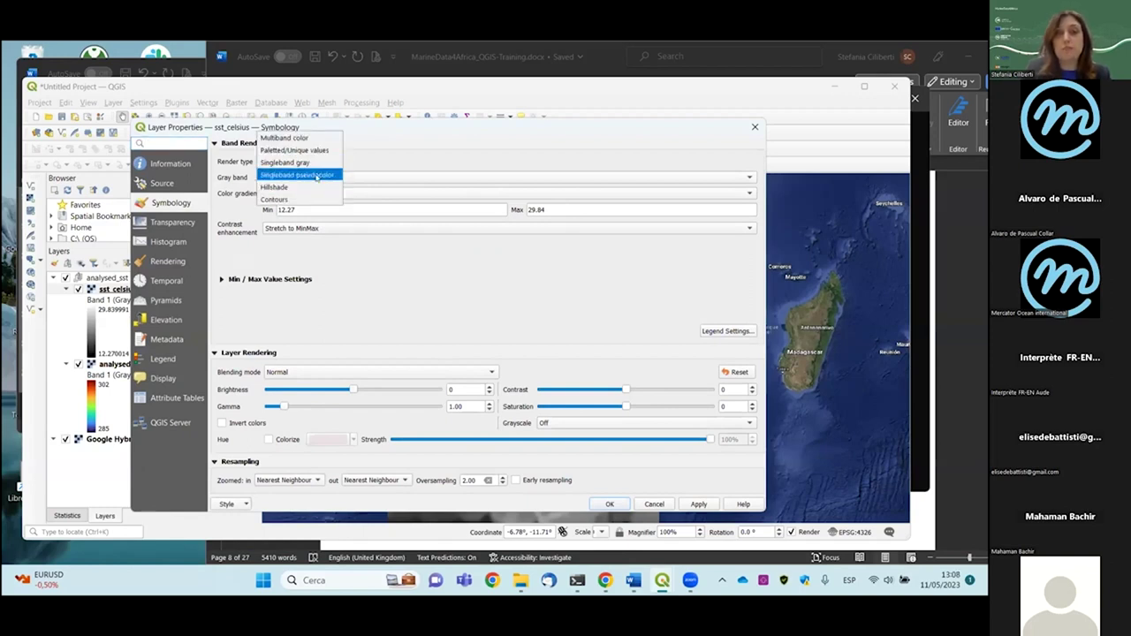
click(316, 176)
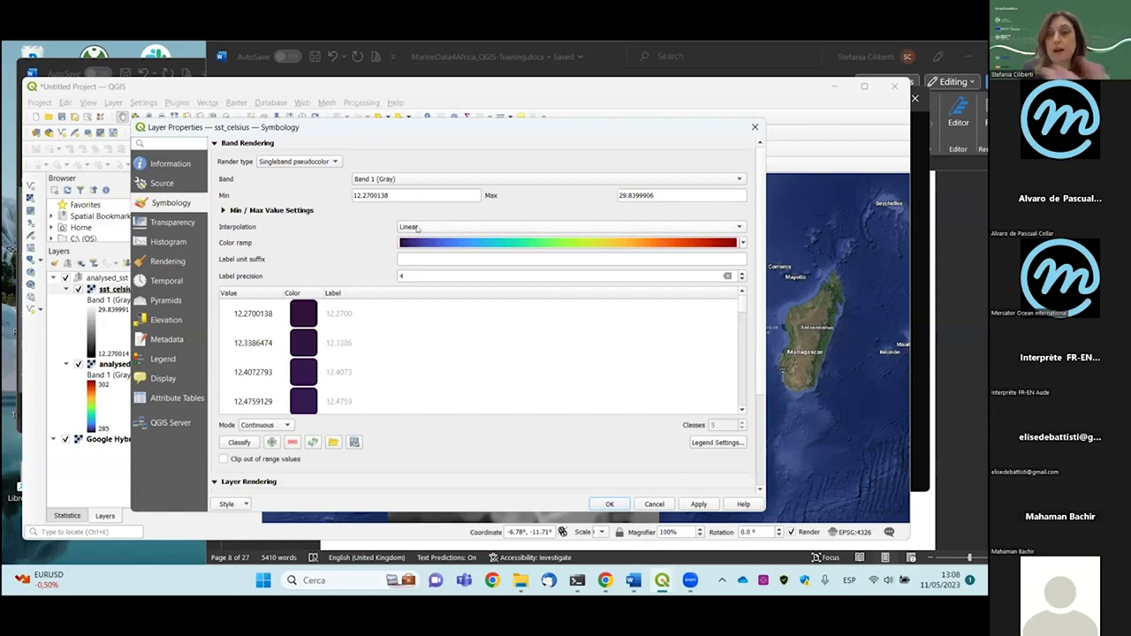
Set the sst_celsius symbology range to a minimum of 12 and a maximum of 29
click(393, 196)
key(BackSpace)
key(BackSpace)
key(BackSpace)
key(BackSpace)
key(BackSpace)
key(BackSpace)
key(BackSpace)
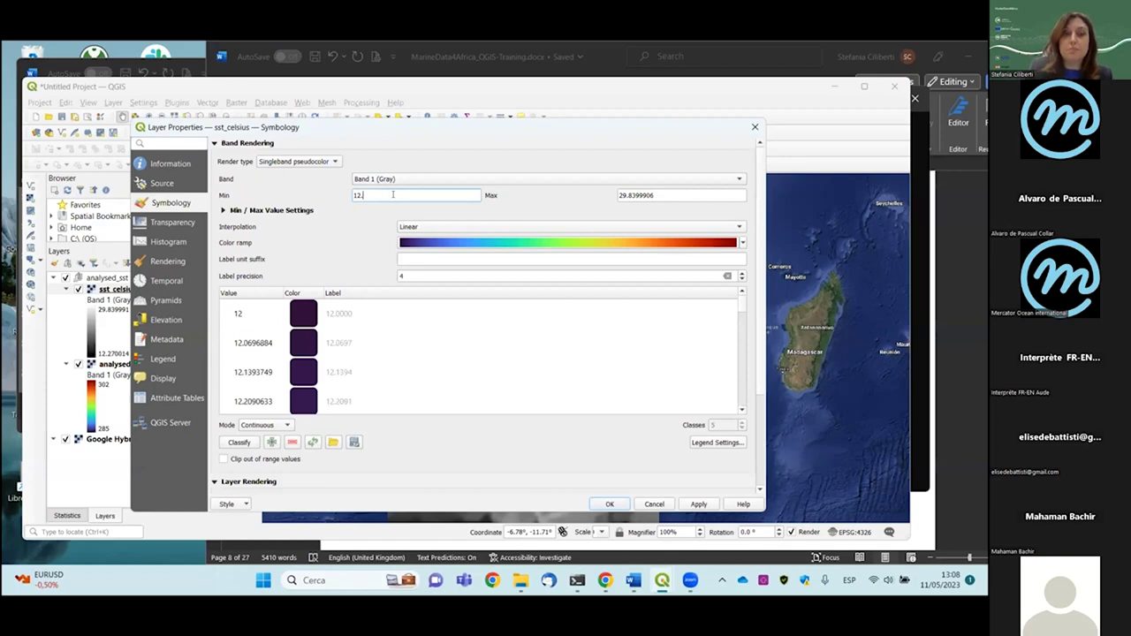
click(670, 193)
key(BackSpace)
key(BackSpace)
key(BackSpace)
key(BackSpace)
key(BackSpace)
key(BackSpace)
key(BackSpace)
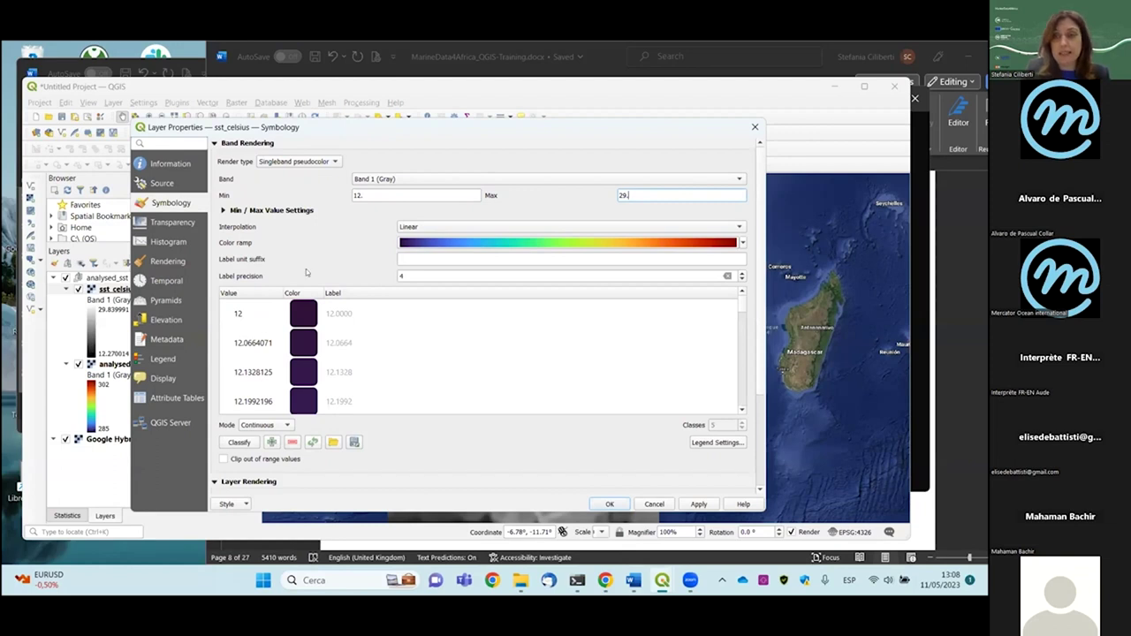
Classify the sst_celsius color ramp in Equal Interval mode and apply the styling to the layer
click(251, 425)
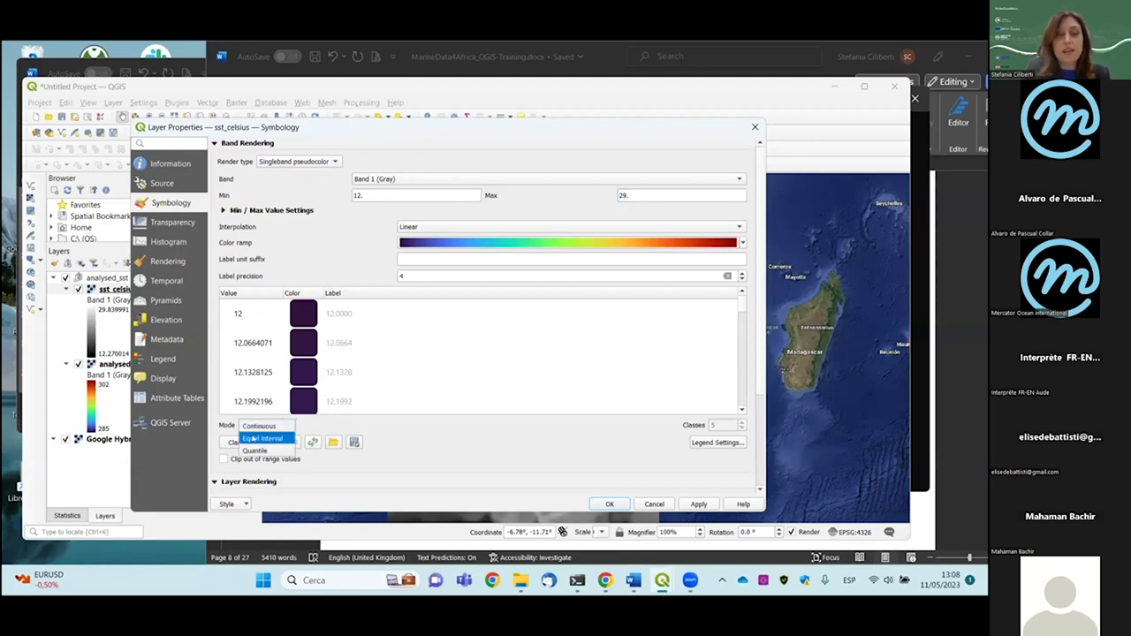
click(253, 440)
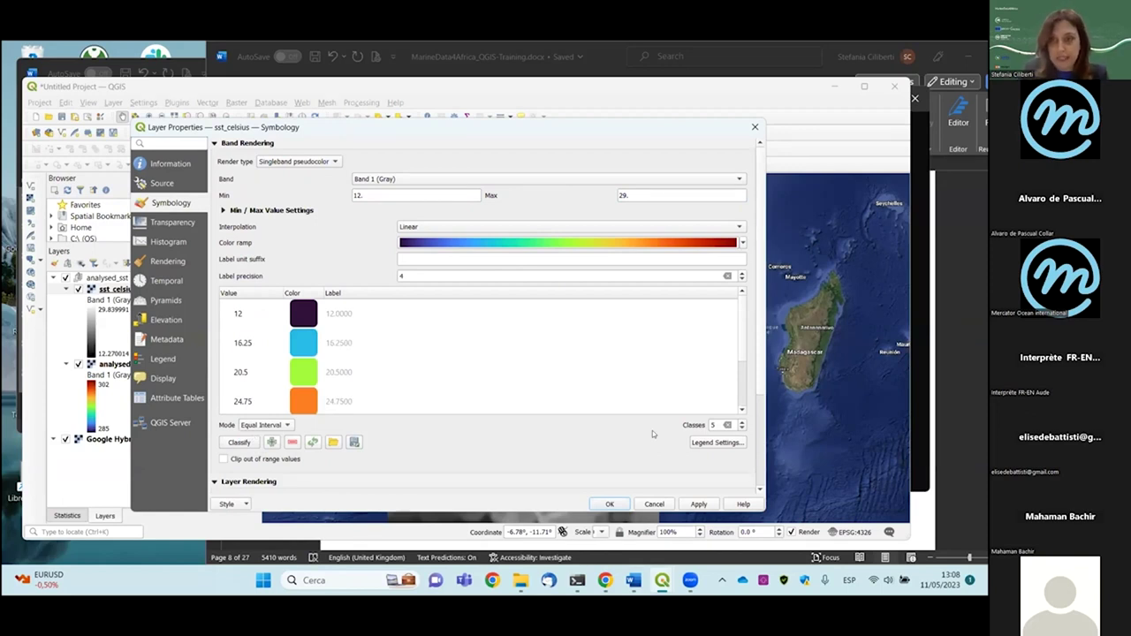
click(688, 505)
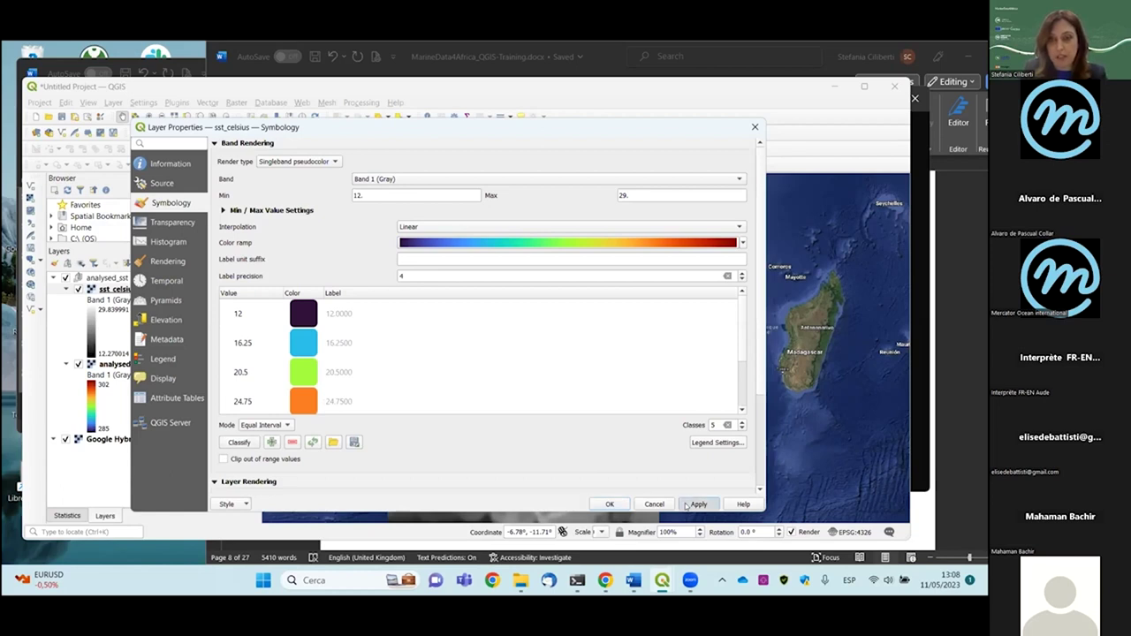
click(608, 503)
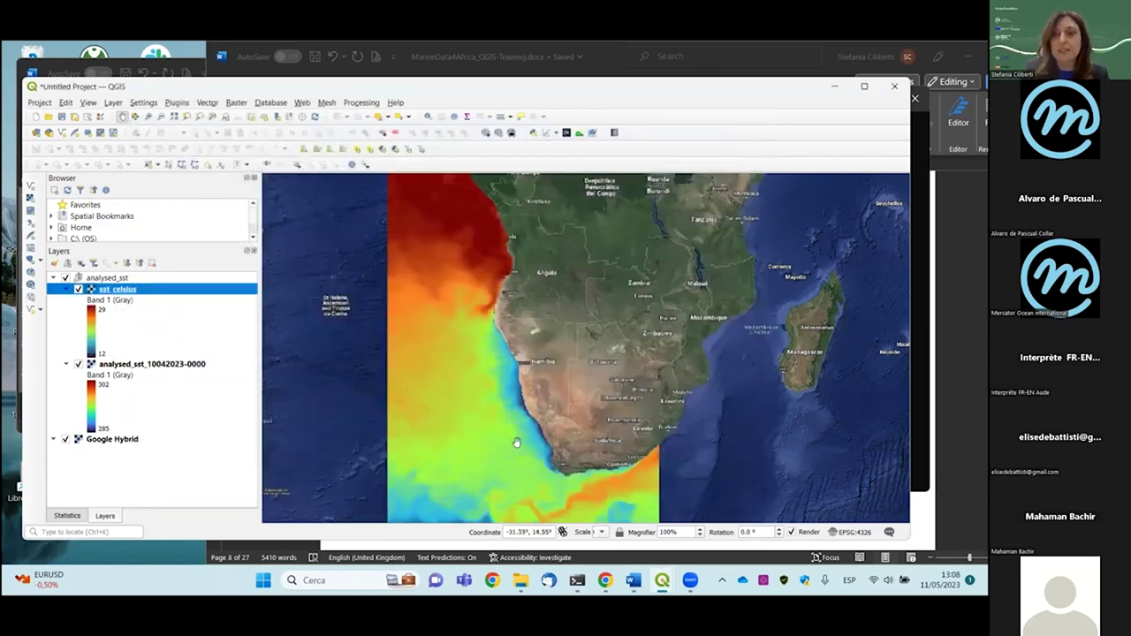
Examine the Celsius sea surface temperature pattern along the coast of Namibia and South Africa
scroll(518, 437, up, 1)
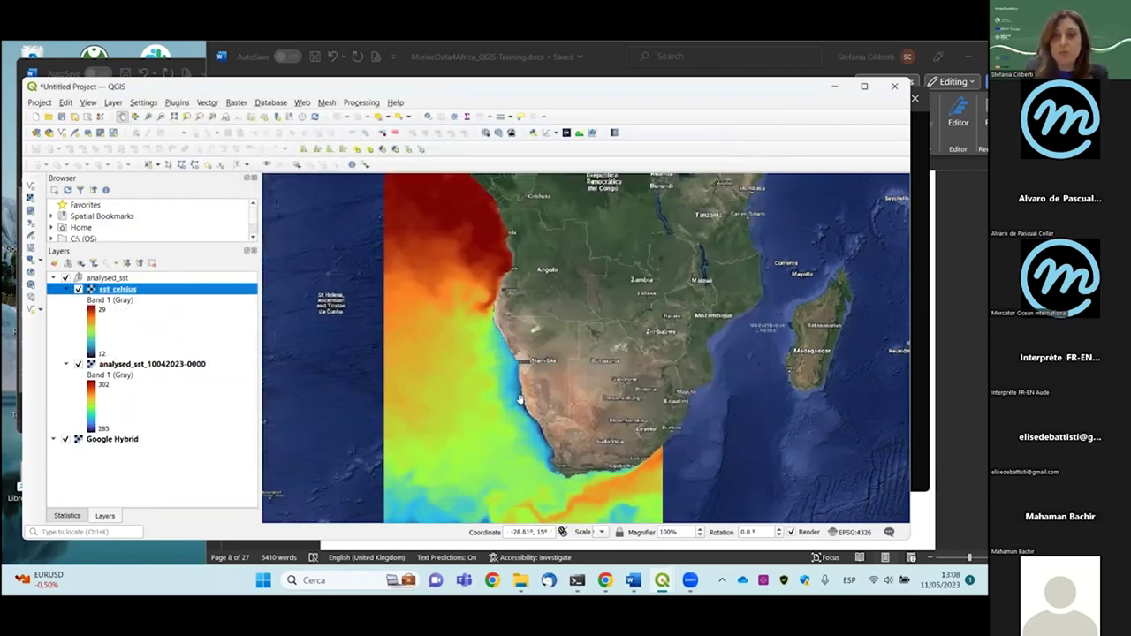
drag(519, 427, 511, 398)
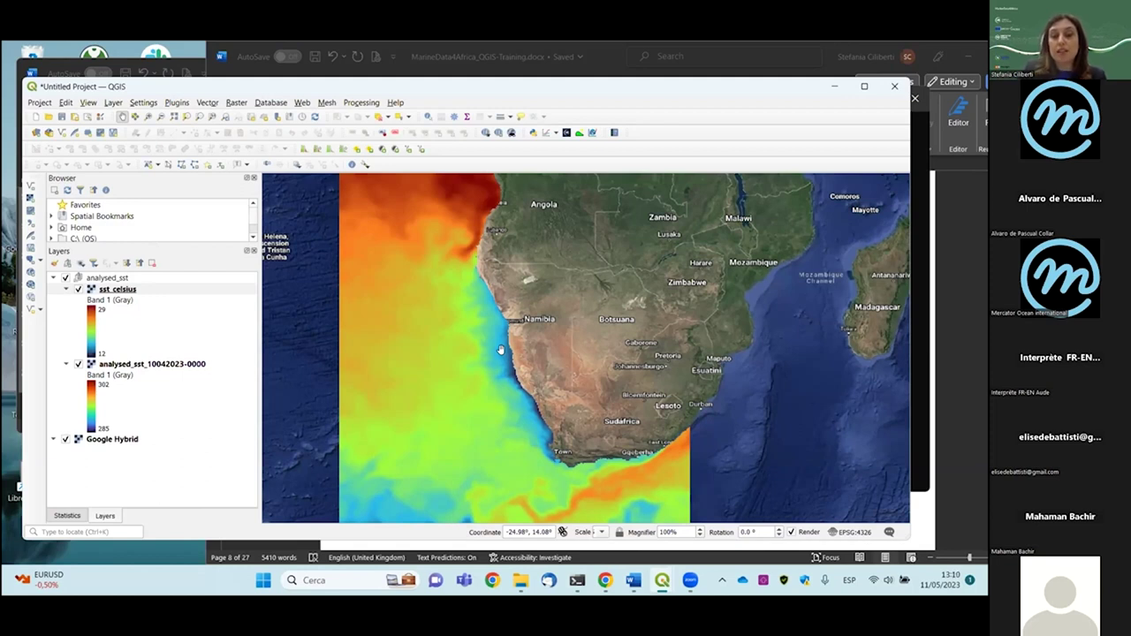
scroll(500, 350, up, 3)
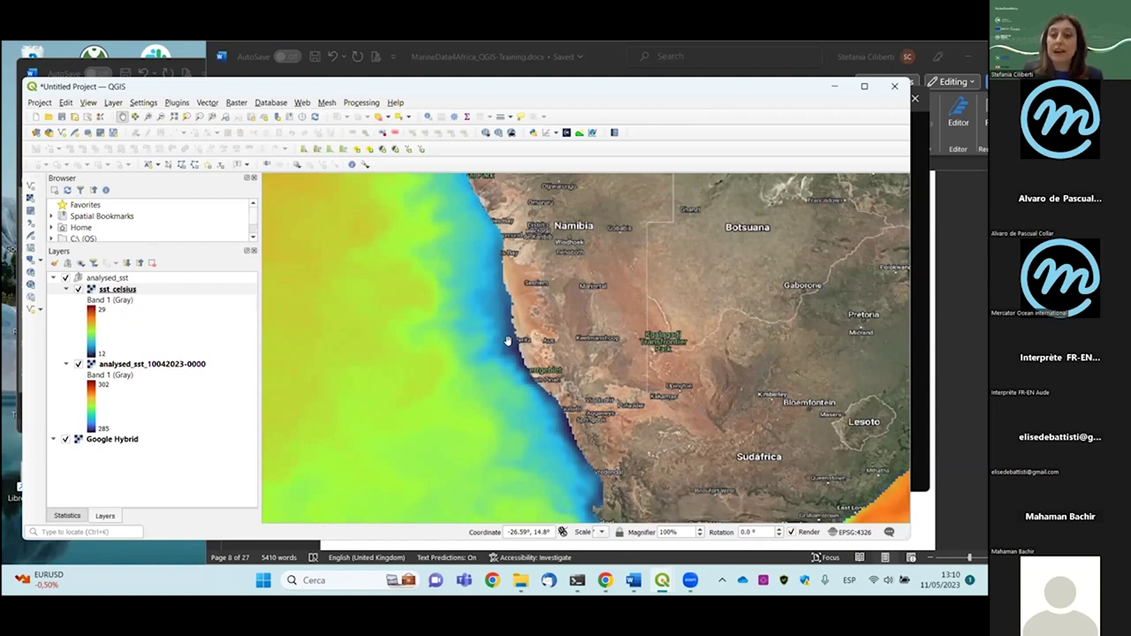
drag(508, 341, 519, 363)
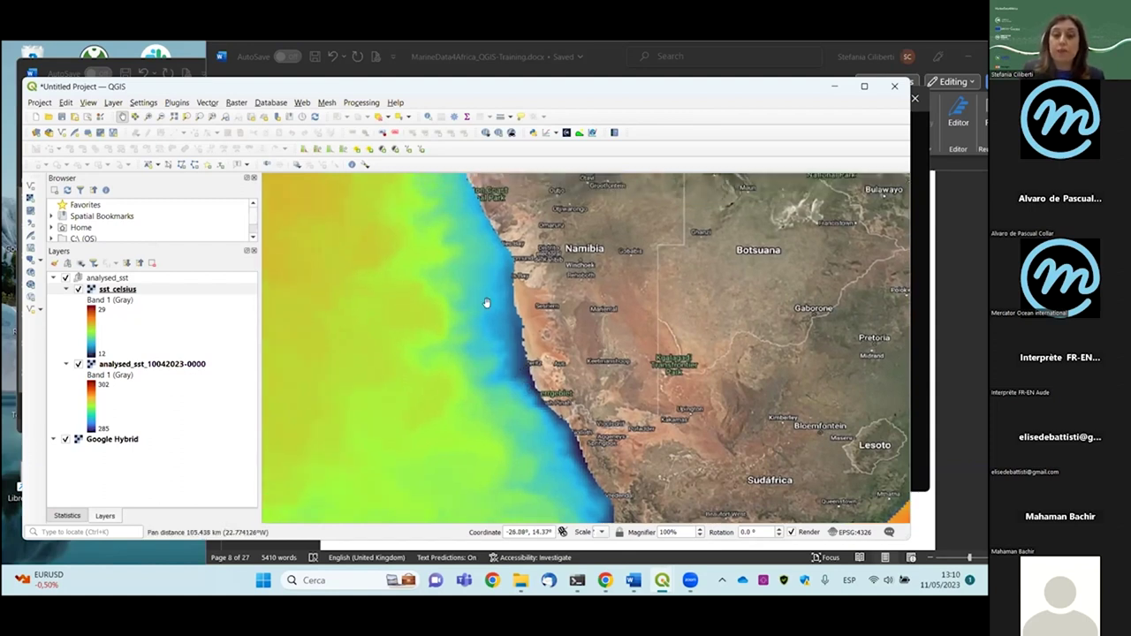
scroll(491, 353, down, 3)
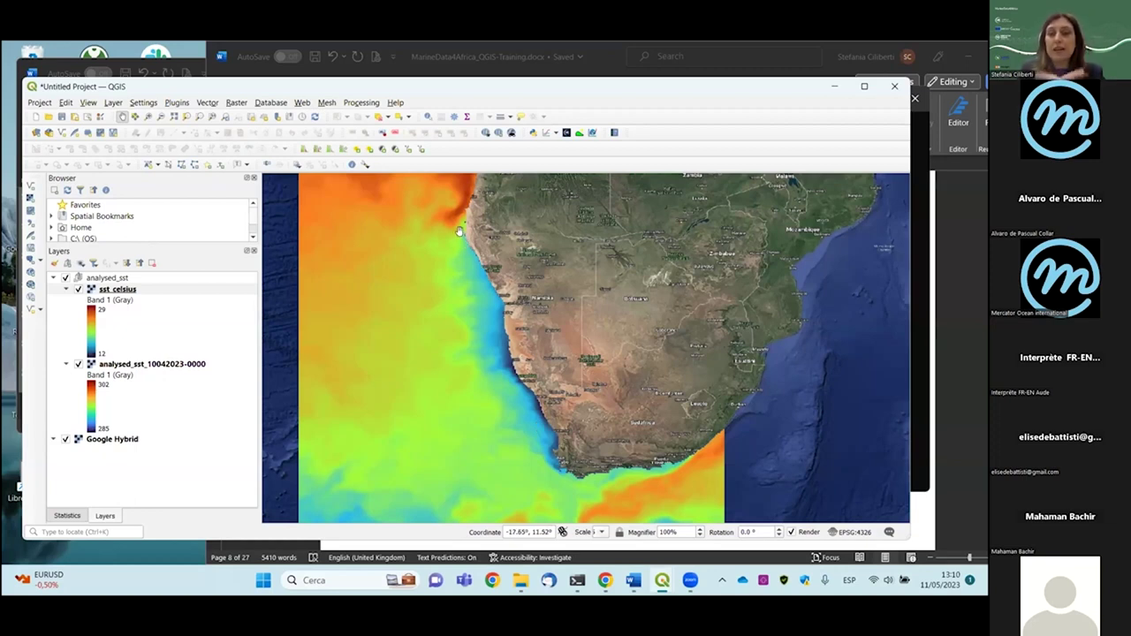
drag(458, 291, 454, 328)
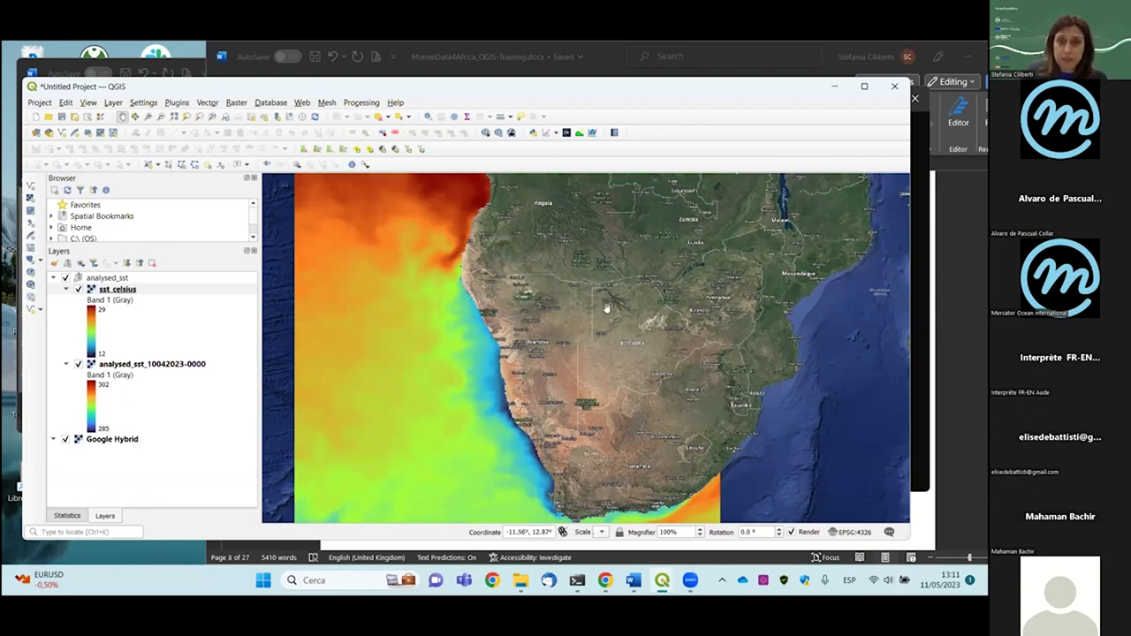
Load global-analysis-forecast-bio-001-028-daily_20230409-20230412.nc from the Data folder into the NetCDF2GIS file manager
mouse_move(662, 583)
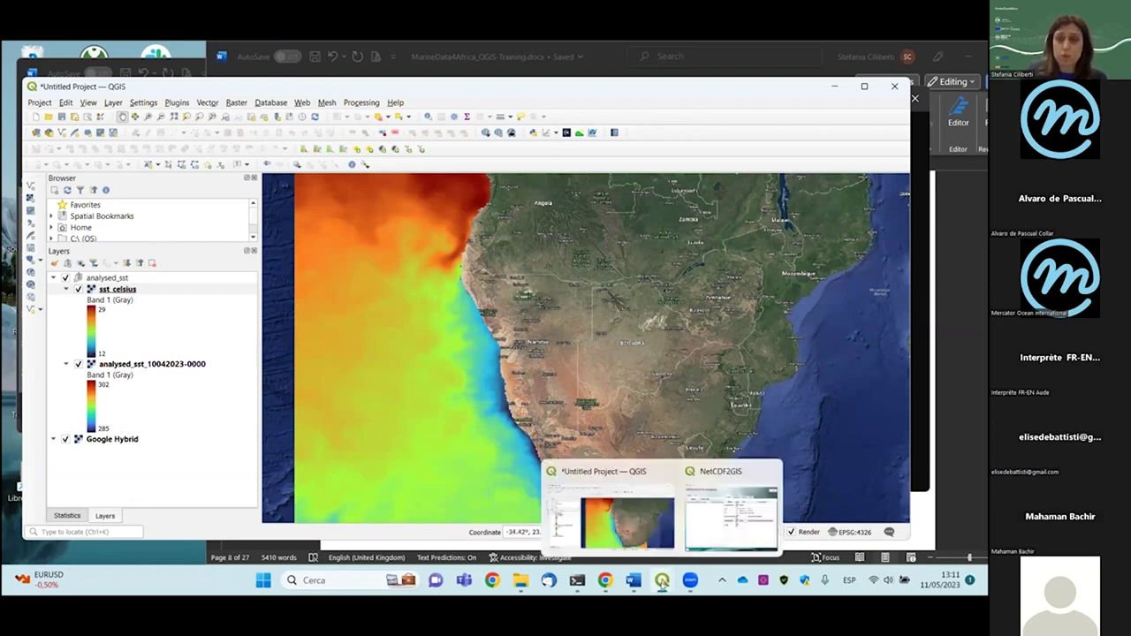
click(712, 533)
click(270, 174)
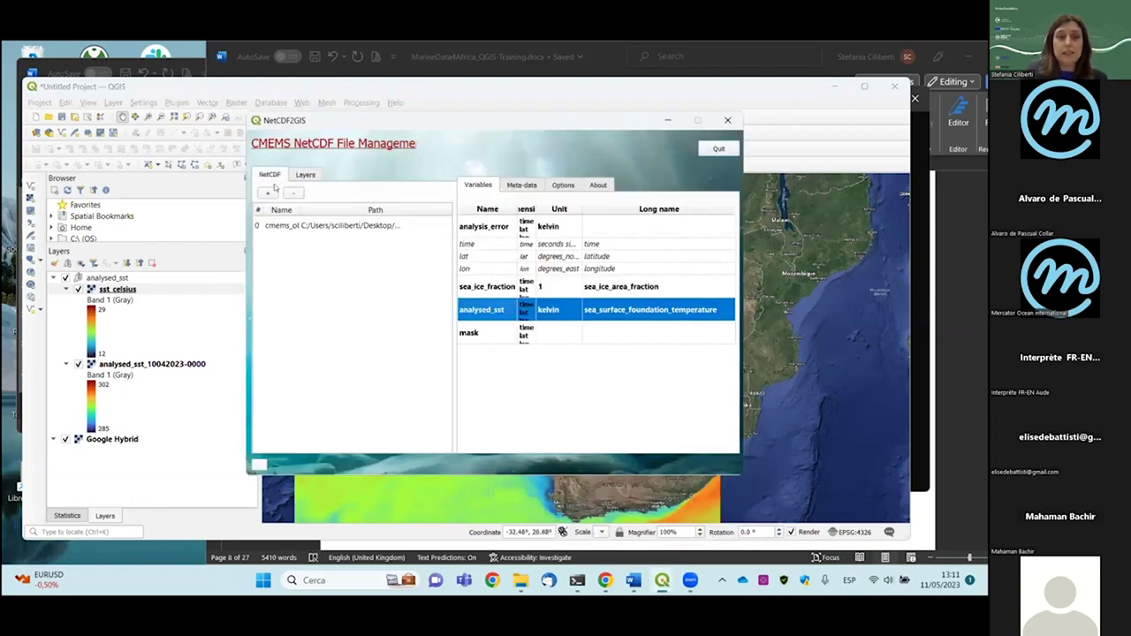
click(270, 195)
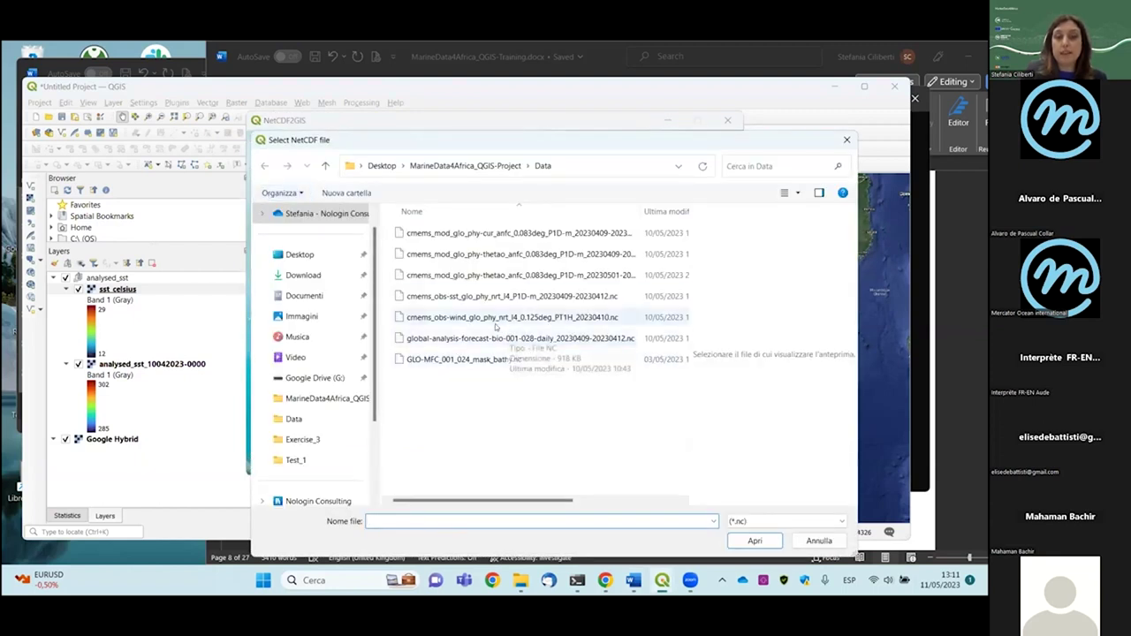
click(503, 338)
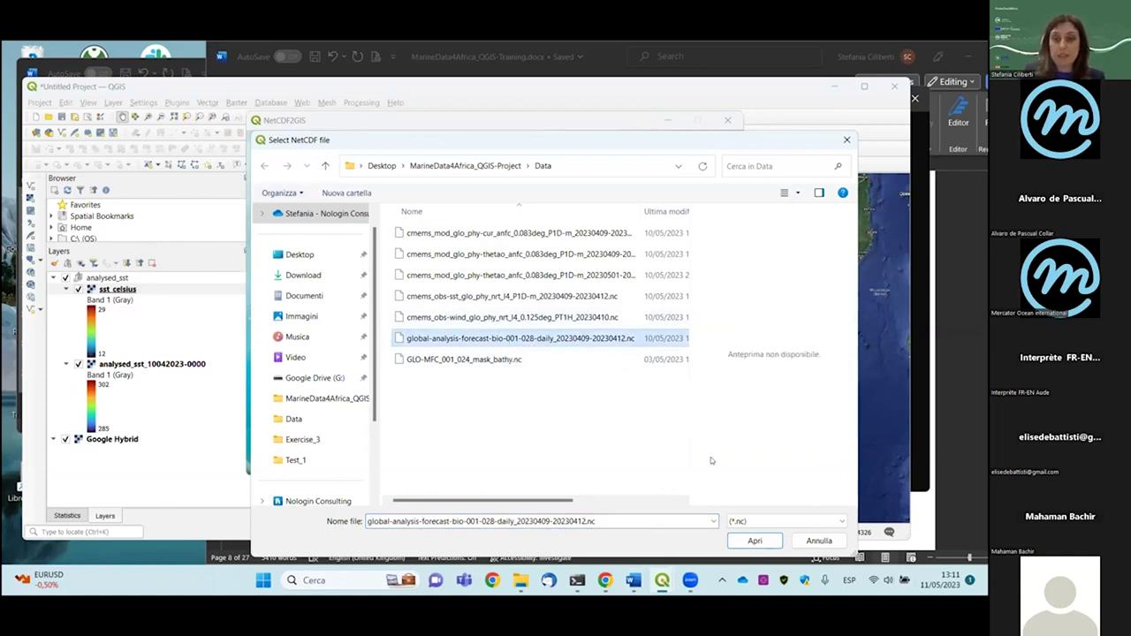
click(755, 540)
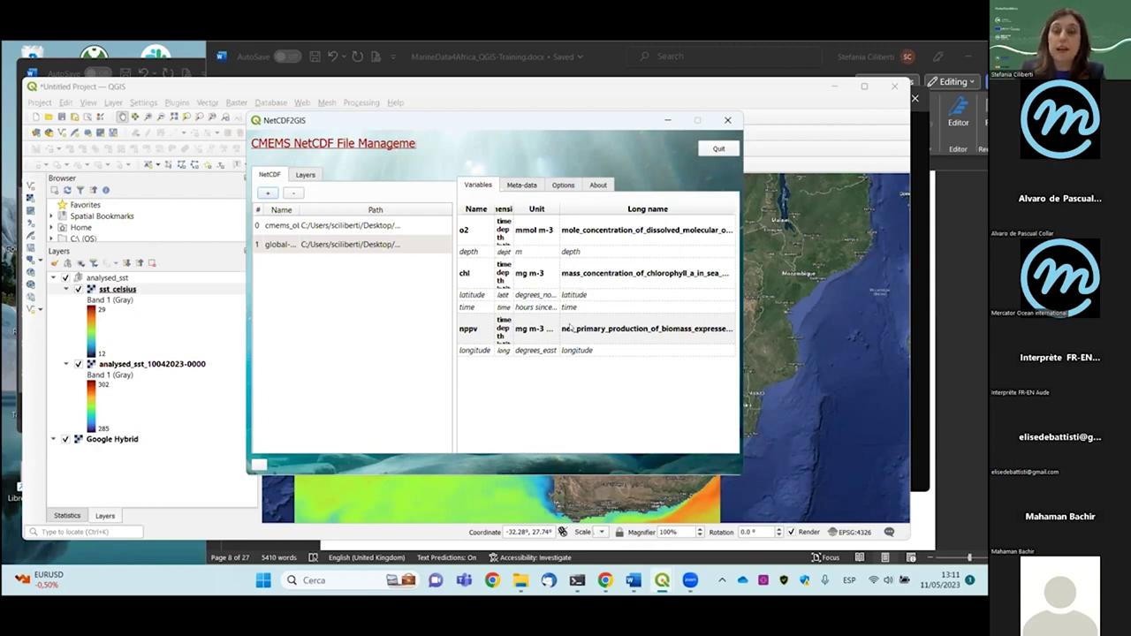
click(479, 281)
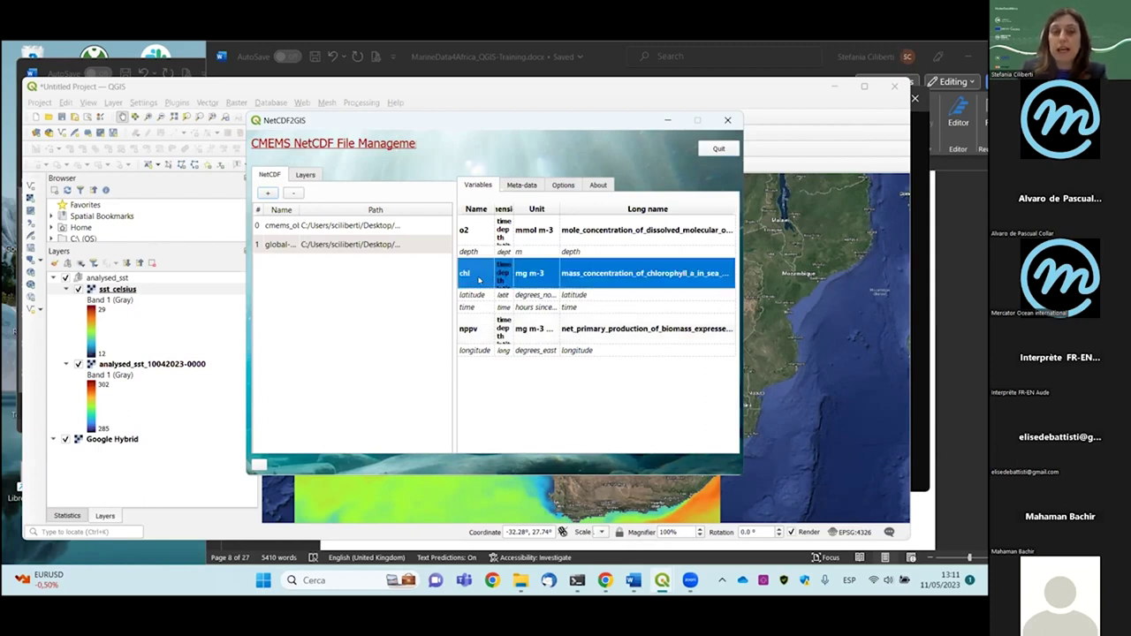
double_click(491, 279)
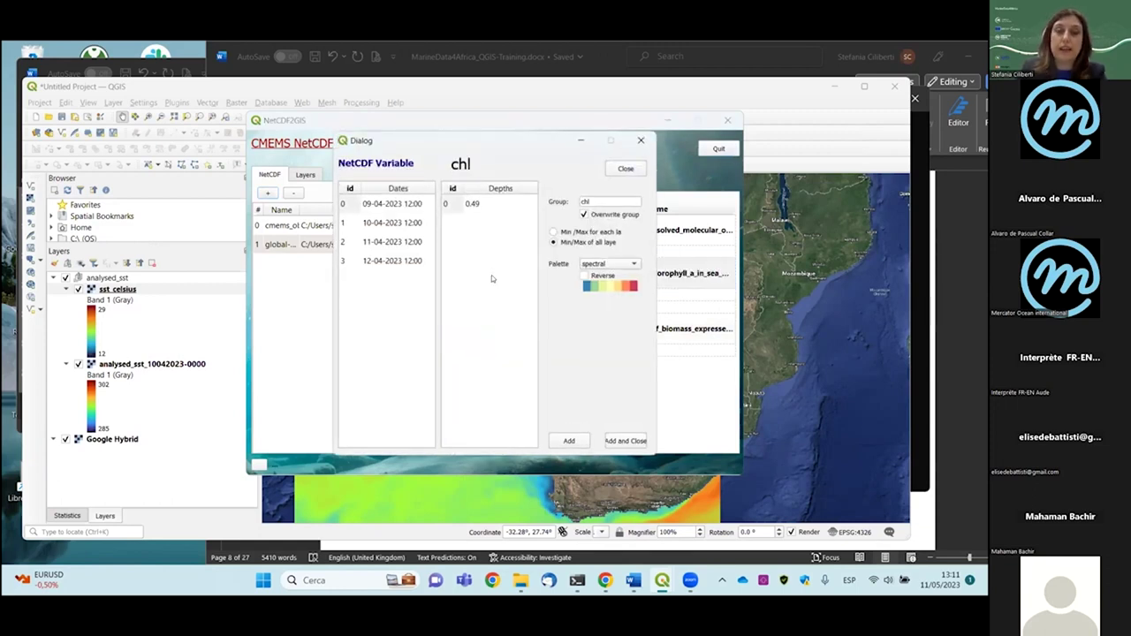
click(385, 230)
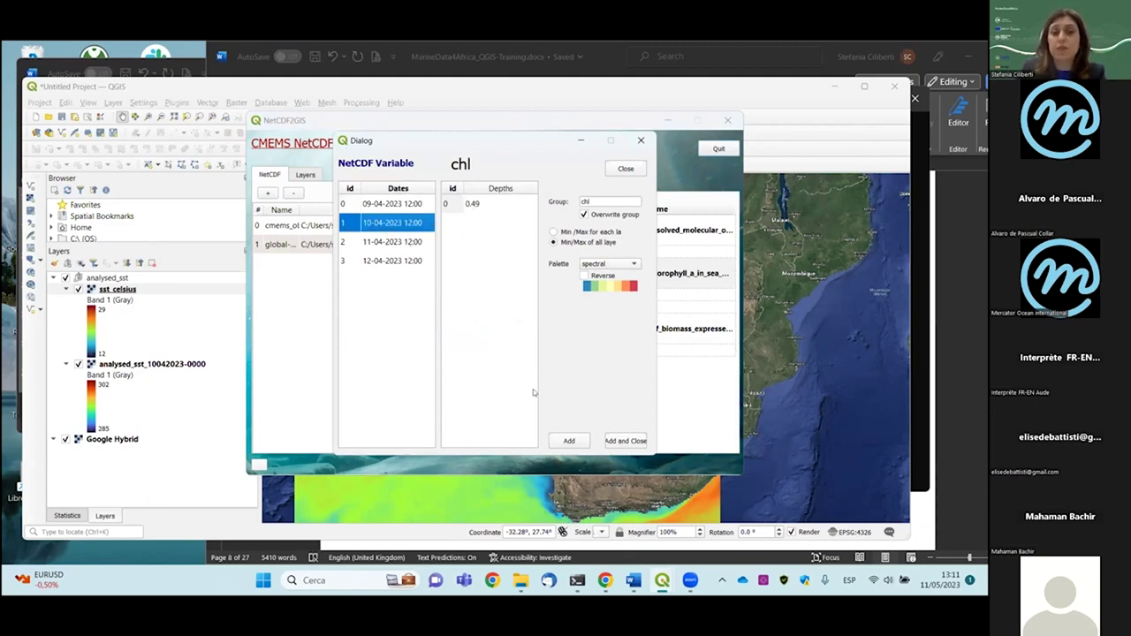
click(566, 440)
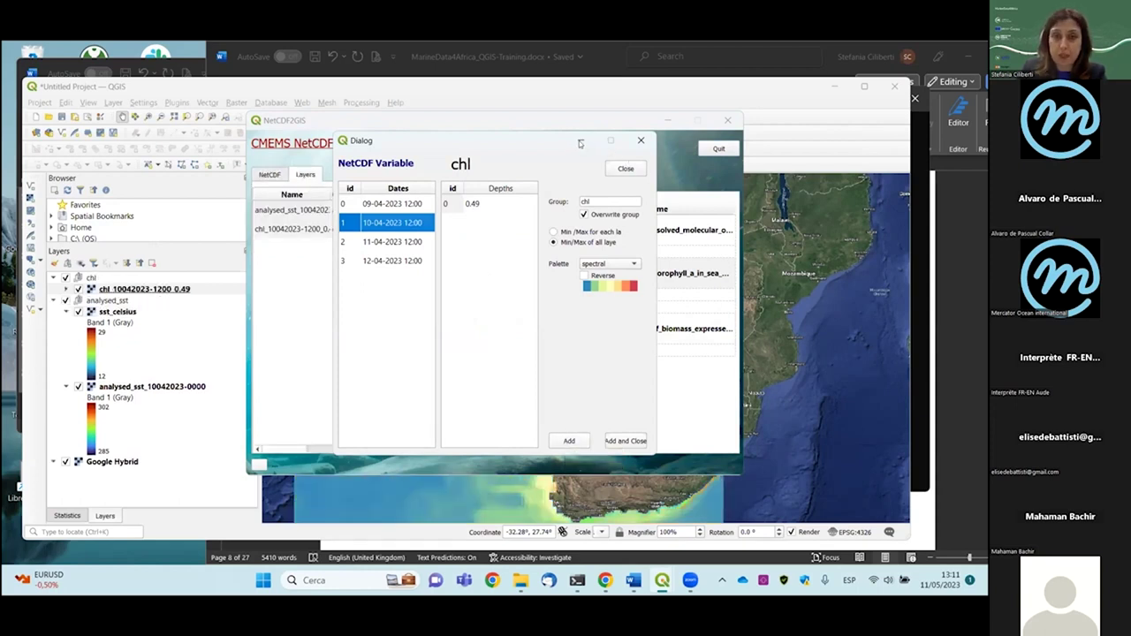
click(624, 168)
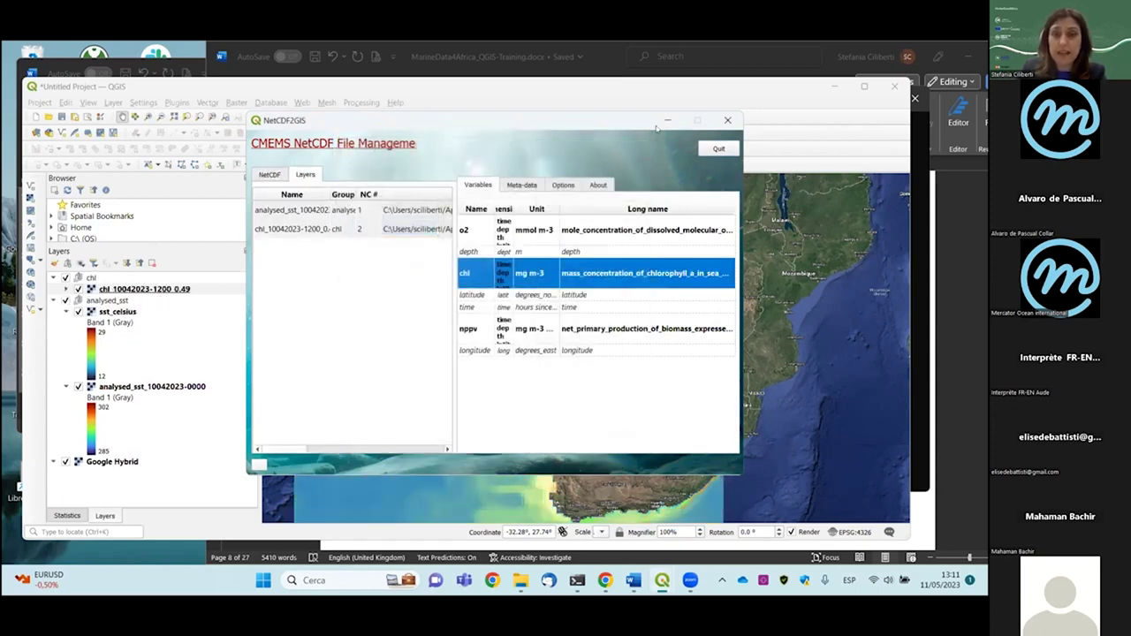
click(441, 392)
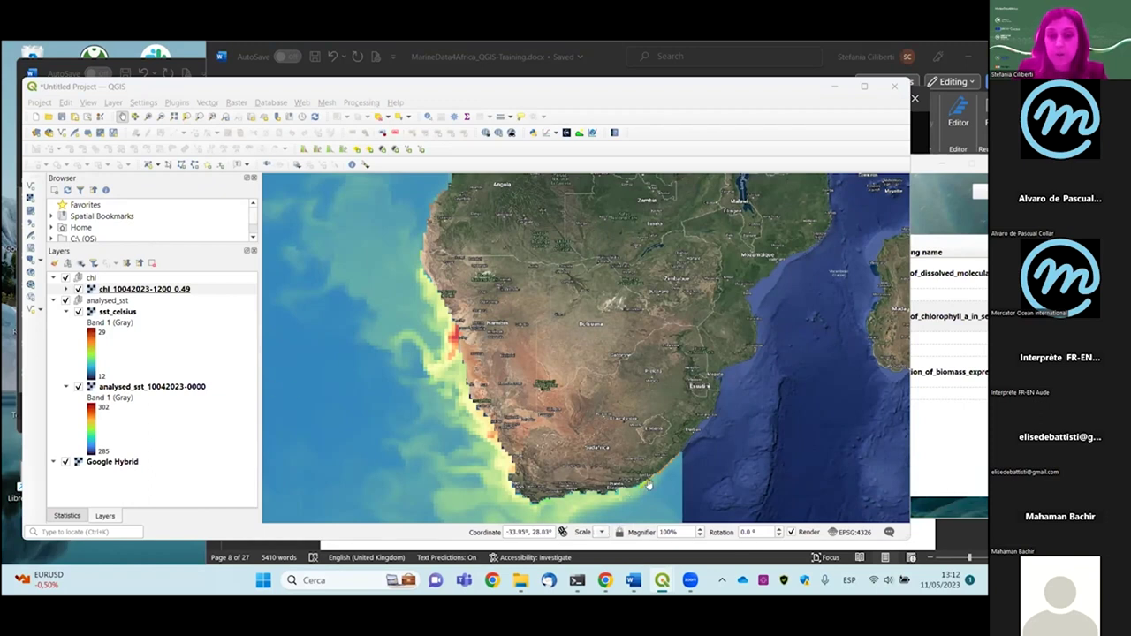
mouse_move(661, 580)
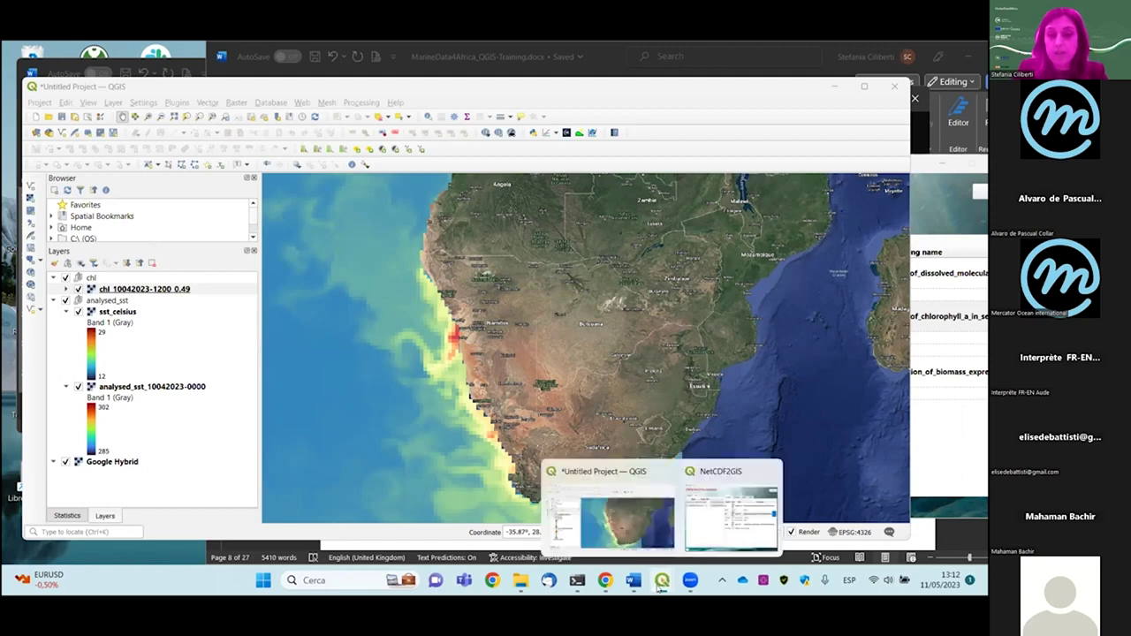
click(714, 538)
click(750, 277)
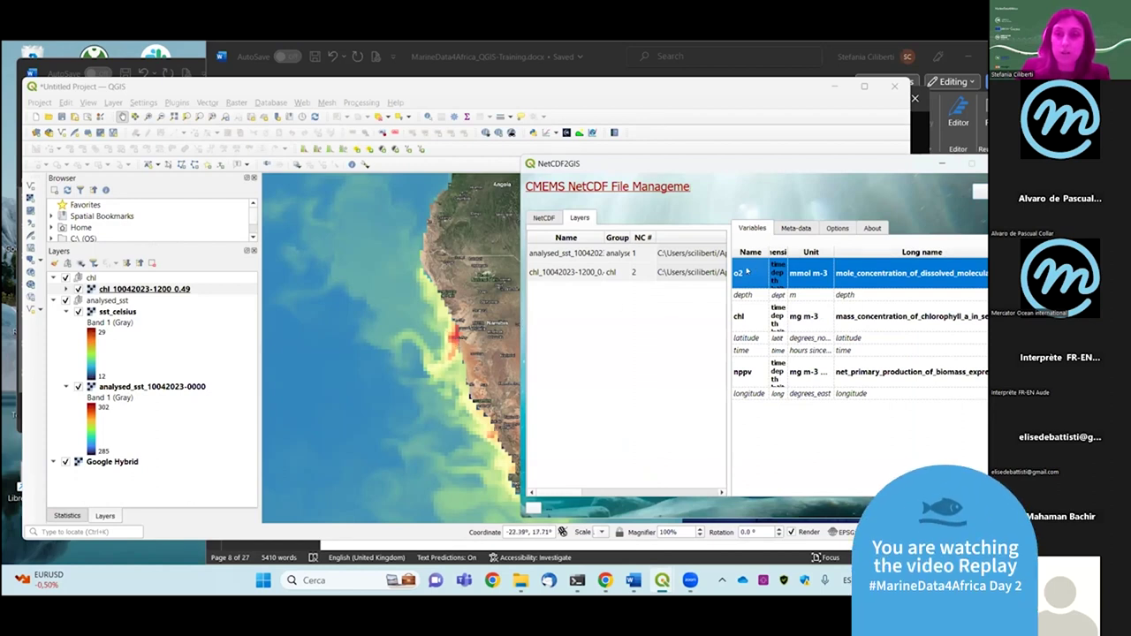
right_click(746, 272)
click(765, 267)
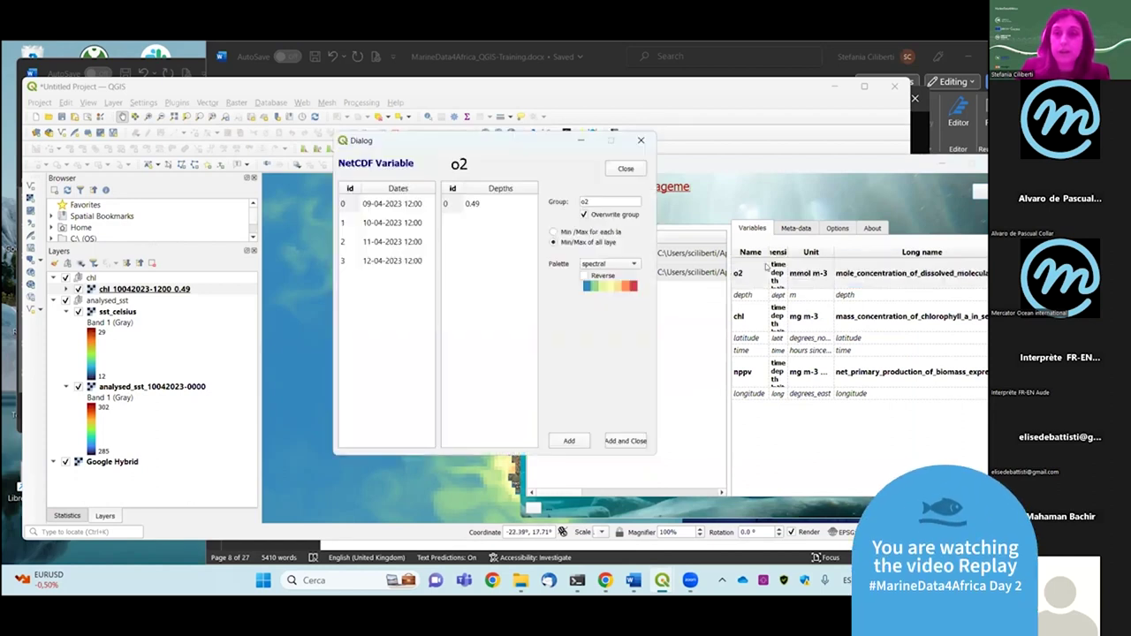
click(408, 225)
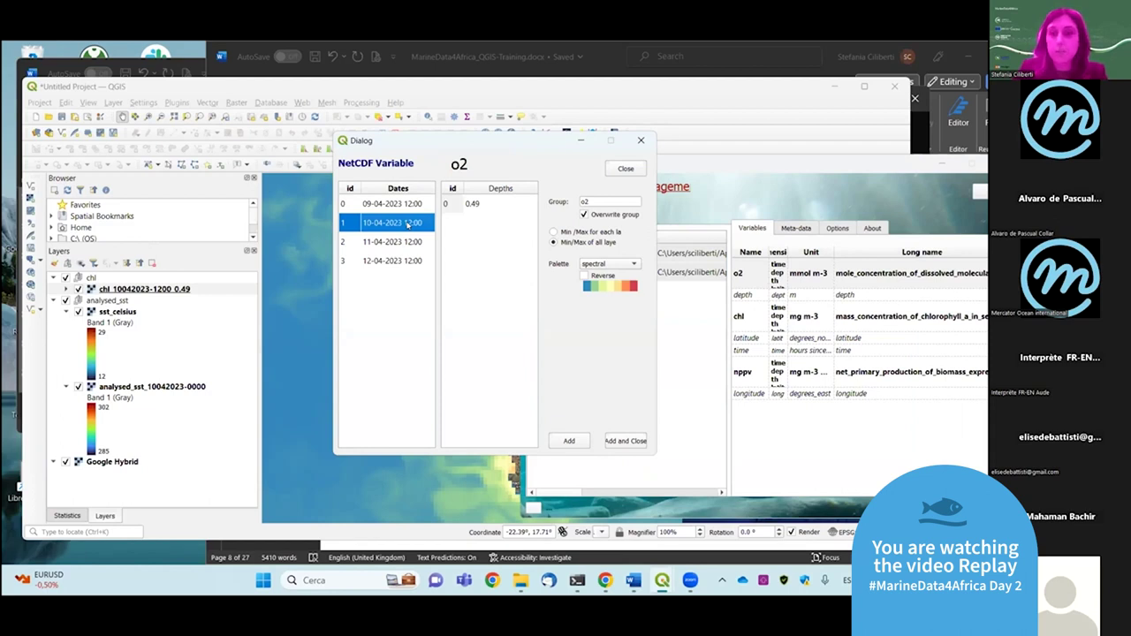
click(568, 442)
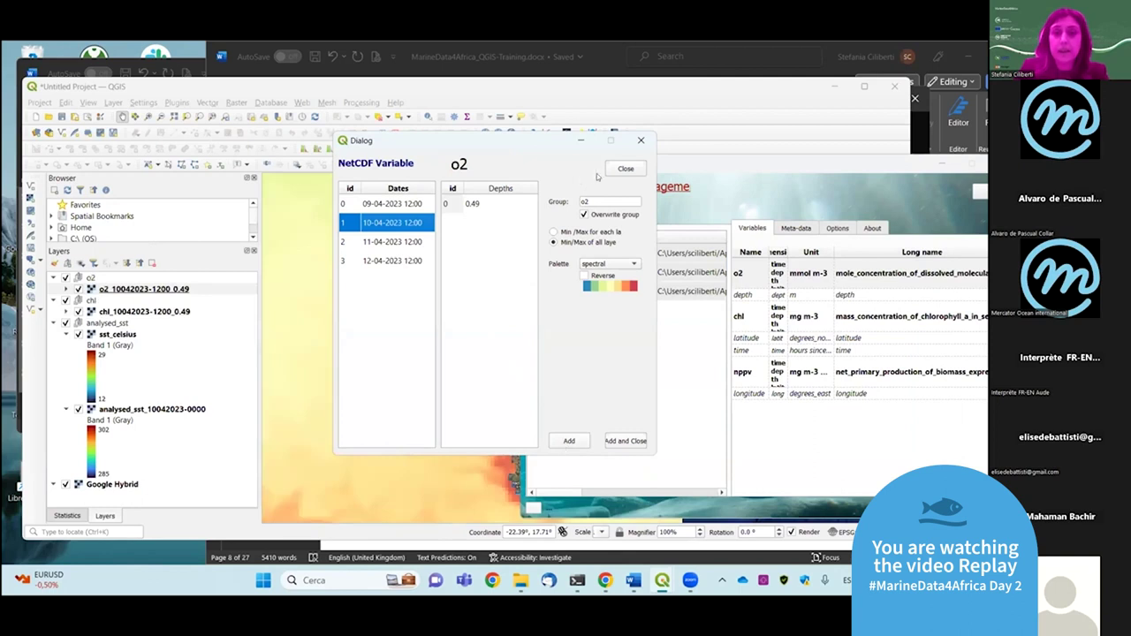
click(610, 172)
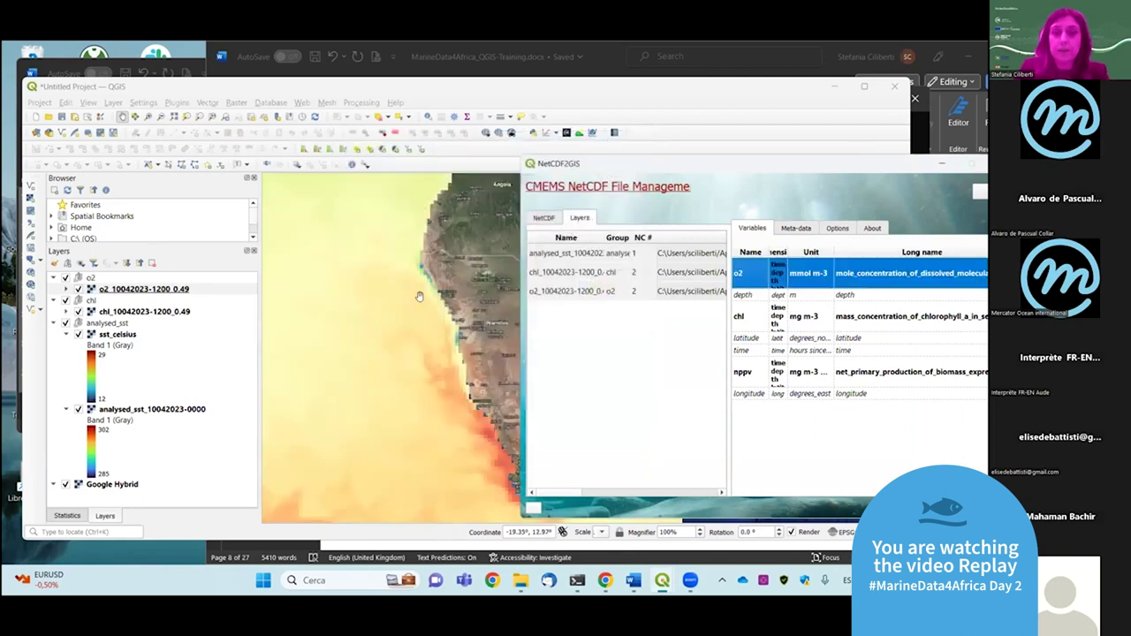
right_click(159, 293)
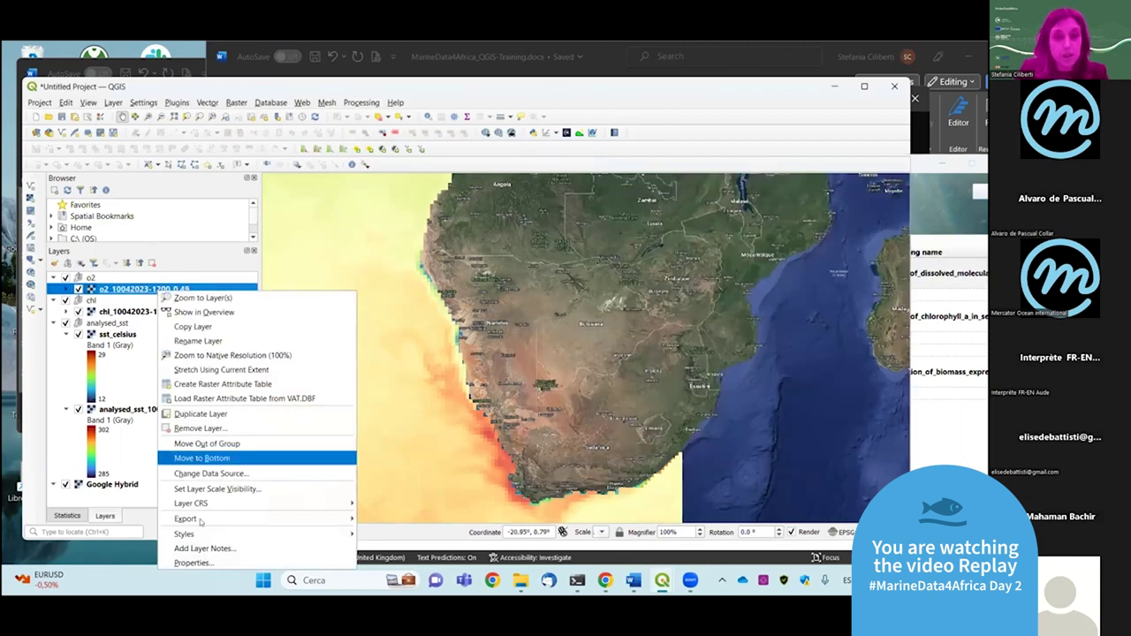
click(199, 562)
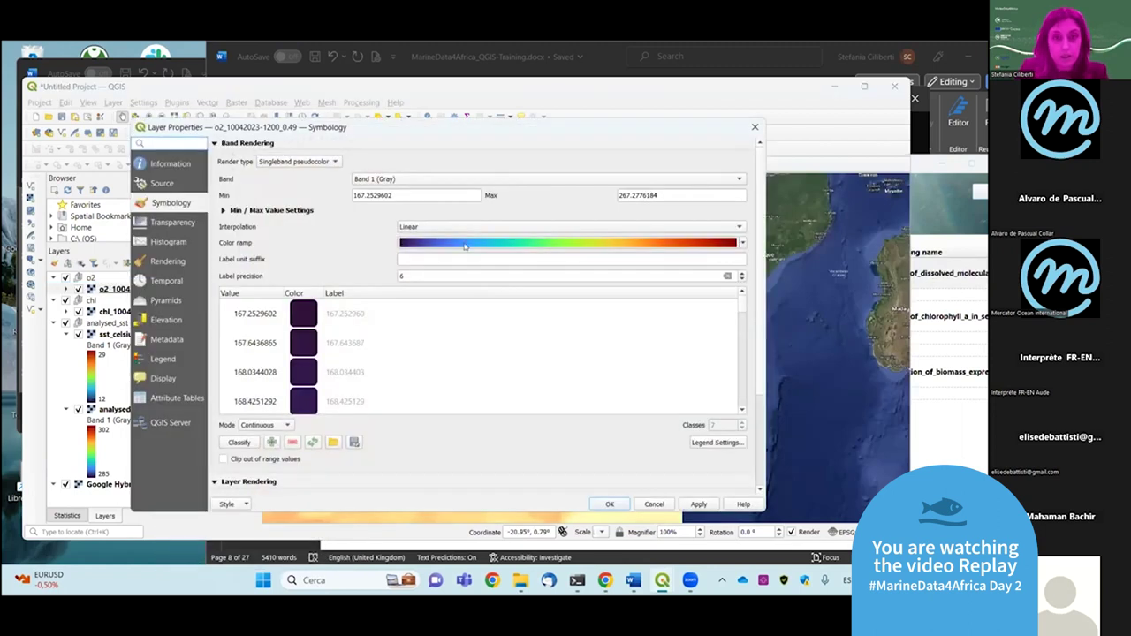
click(742, 242)
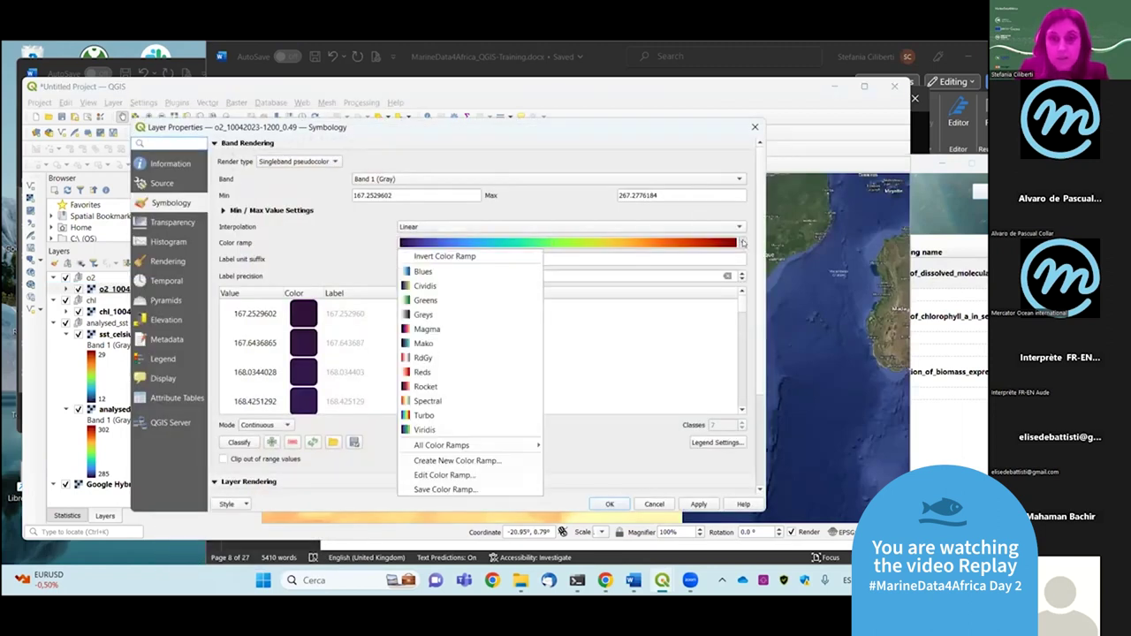
click(477, 270)
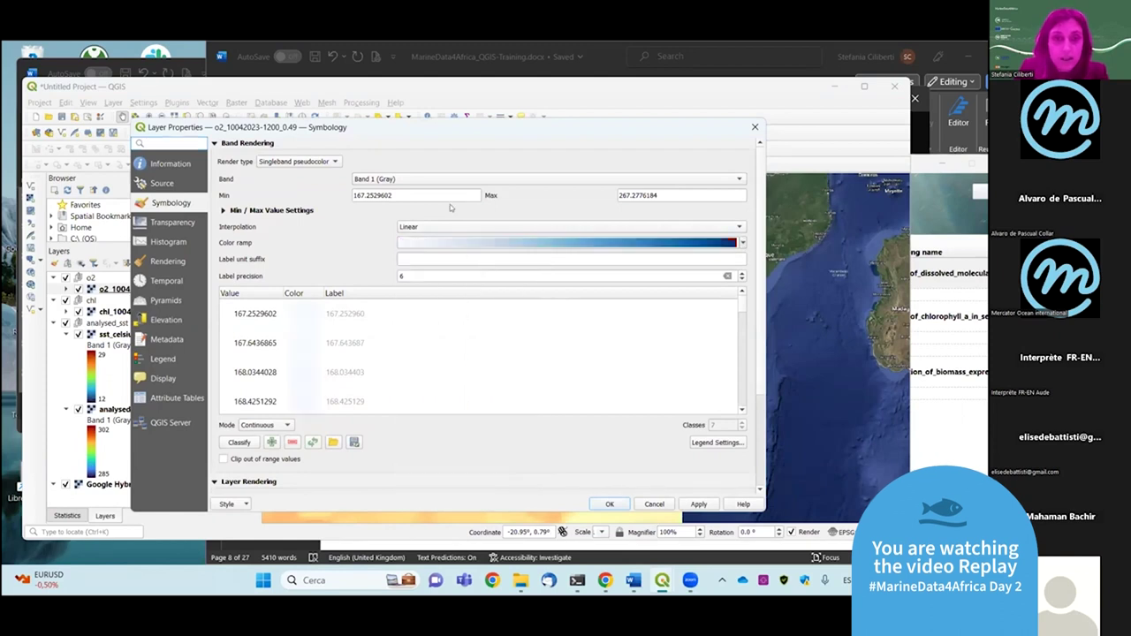
Set the oxygen layer's color range to a minimum of 50 and a maximum of 250, and accept the style
key(BackSpace)
key(BackSpace)
key(BackSpace)
key(BackSpace)
key(BackSpace)
key(BackSpace)
key(BackSpace)
key(BackSpace)
key(BackSpace)
key(BackSpace)
key(BackSpace)
text(50)
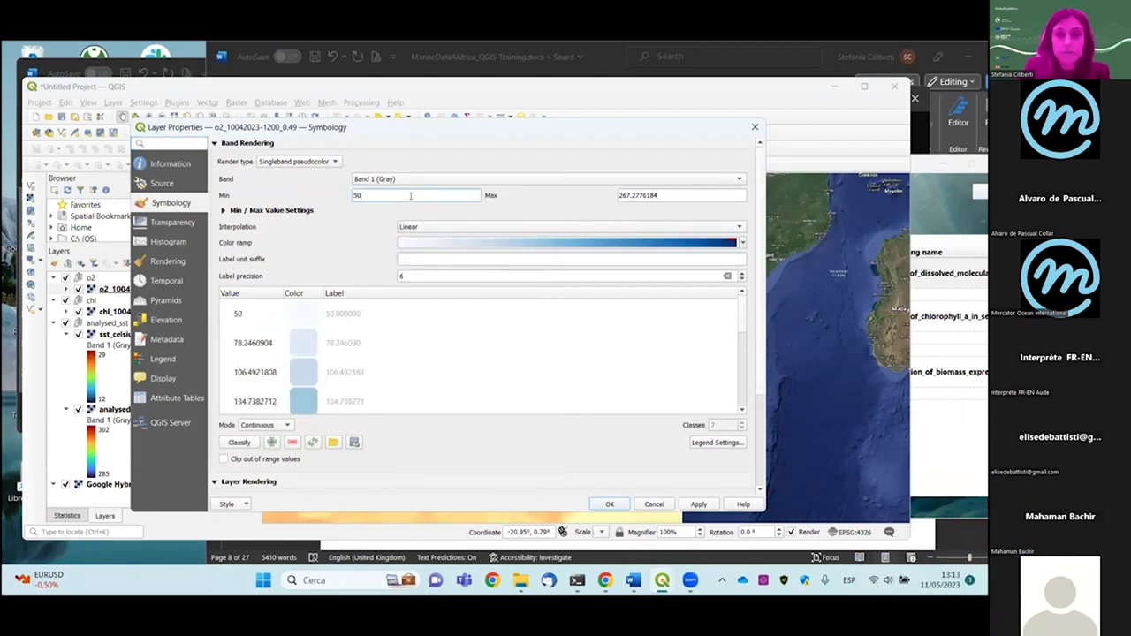
key(BackSpace)
key(BackSpace)
key(BackSpace)
key(BackSpace)
key(BackSpace)
key(BackSpace)
key(BackSpace)
key(BackSpace)
key(BackSpace)
key(BackSpace)
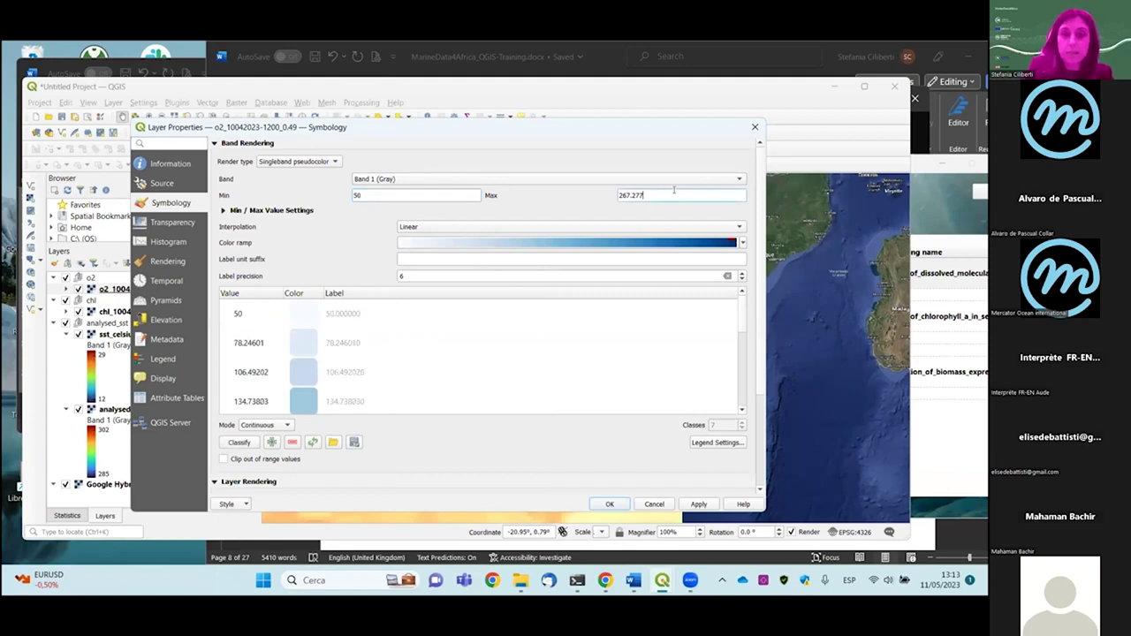
text(50)
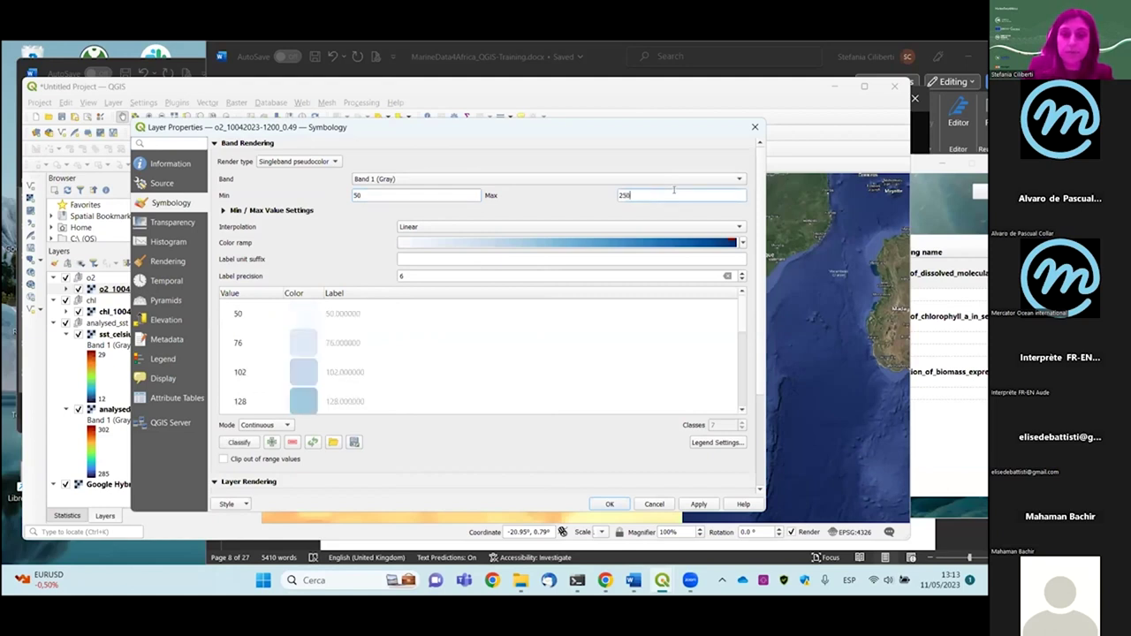
key(Return)
Identify the dissolved oxygen value of a cell on the Namibian coast near 14.43°, -23.23°
scroll(459, 327, up, 4)
drag(519, 317, 487, 362)
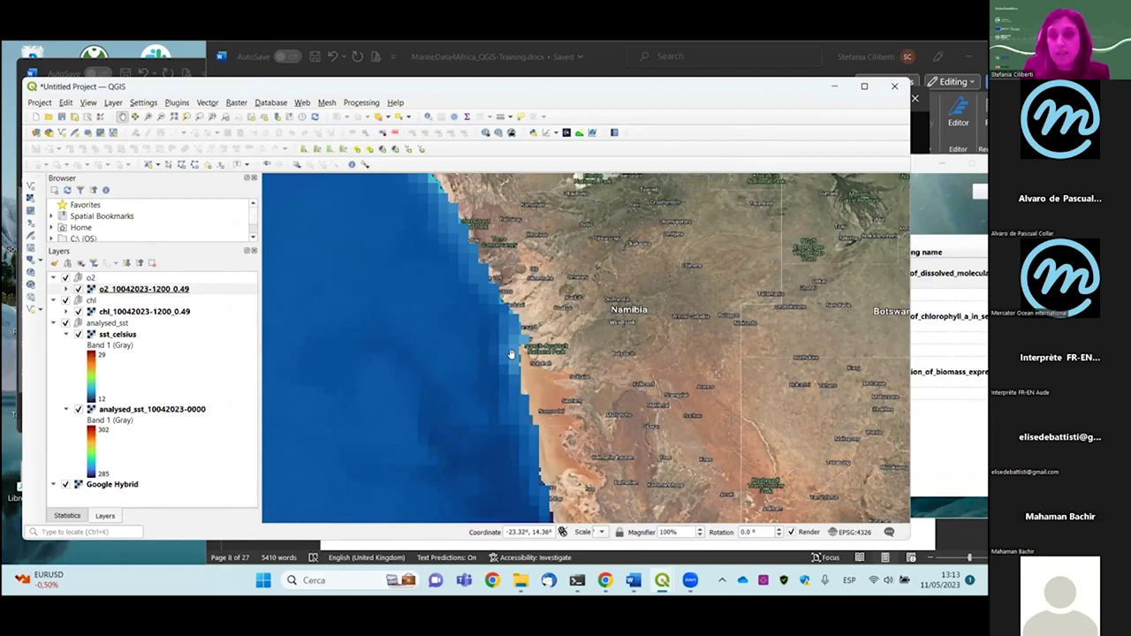
click(427, 118)
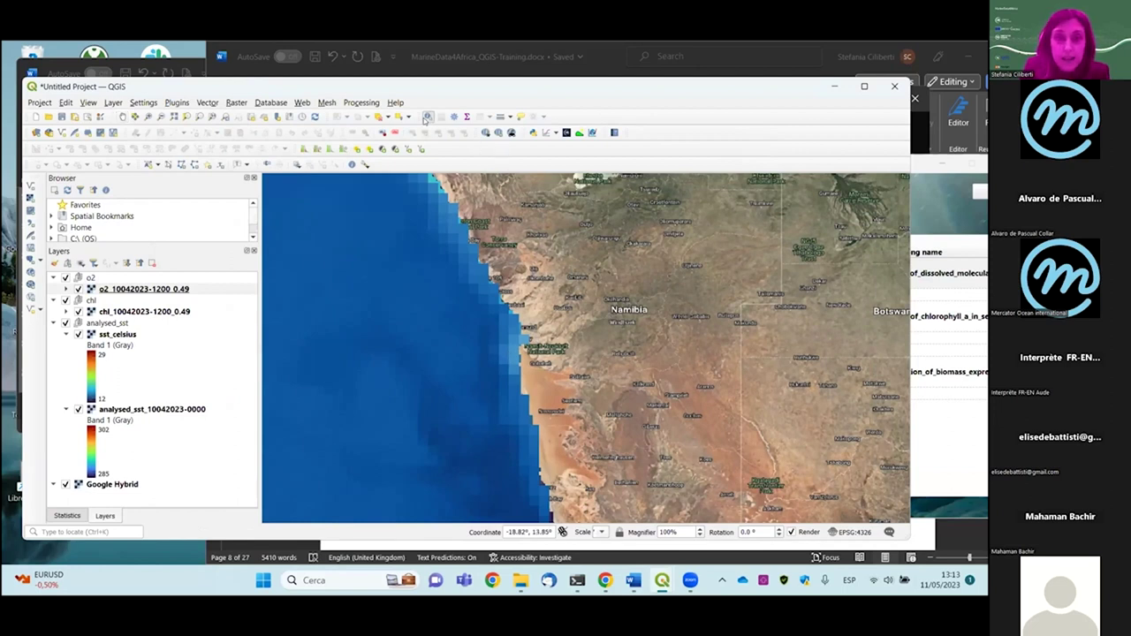
click(517, 354)
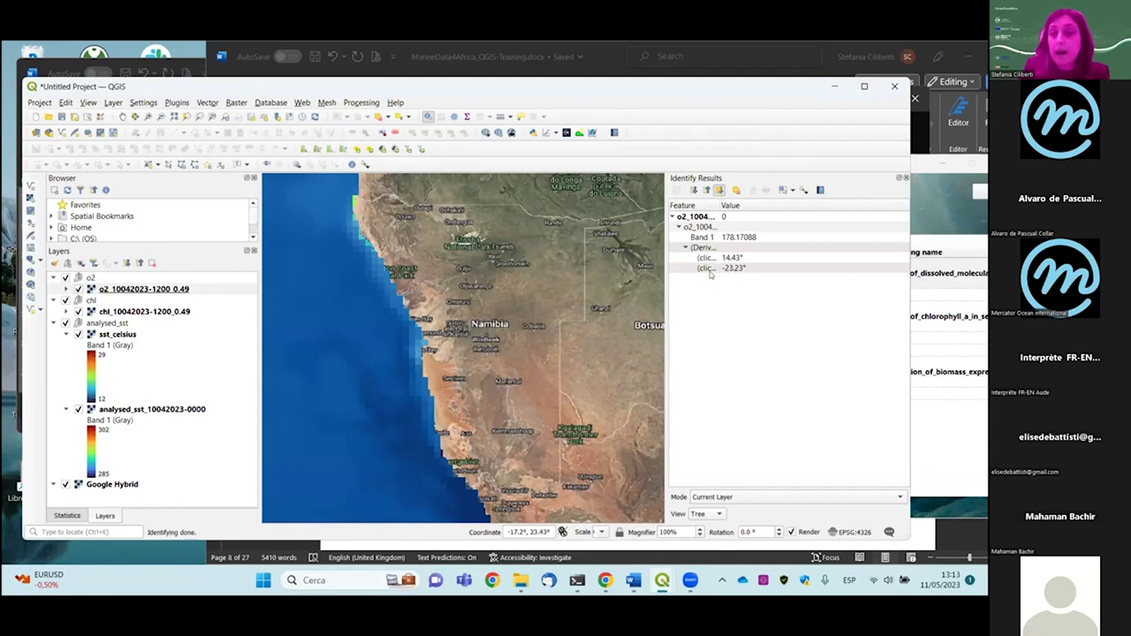
mouse_move(669, 598)
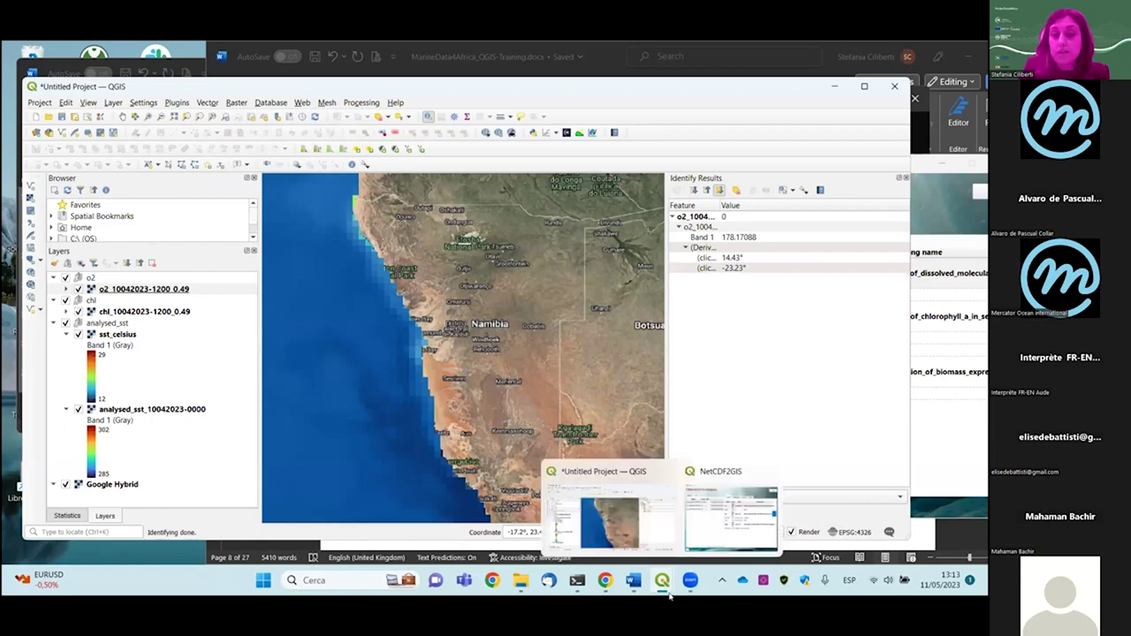
drag(699, 165, 384, 164)
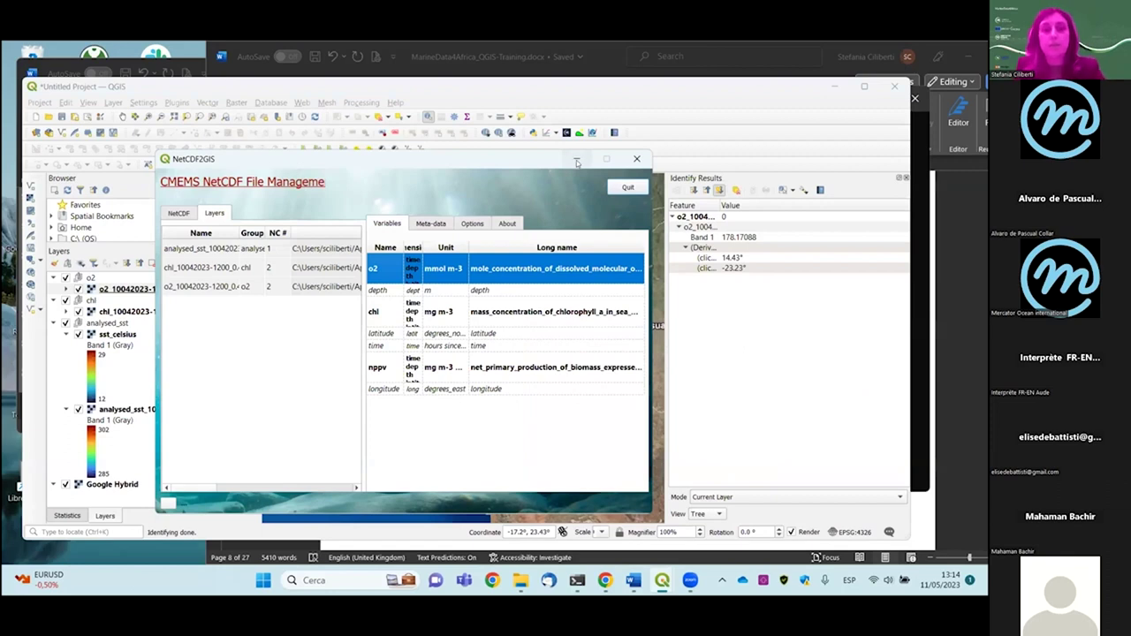
click(703, 337)
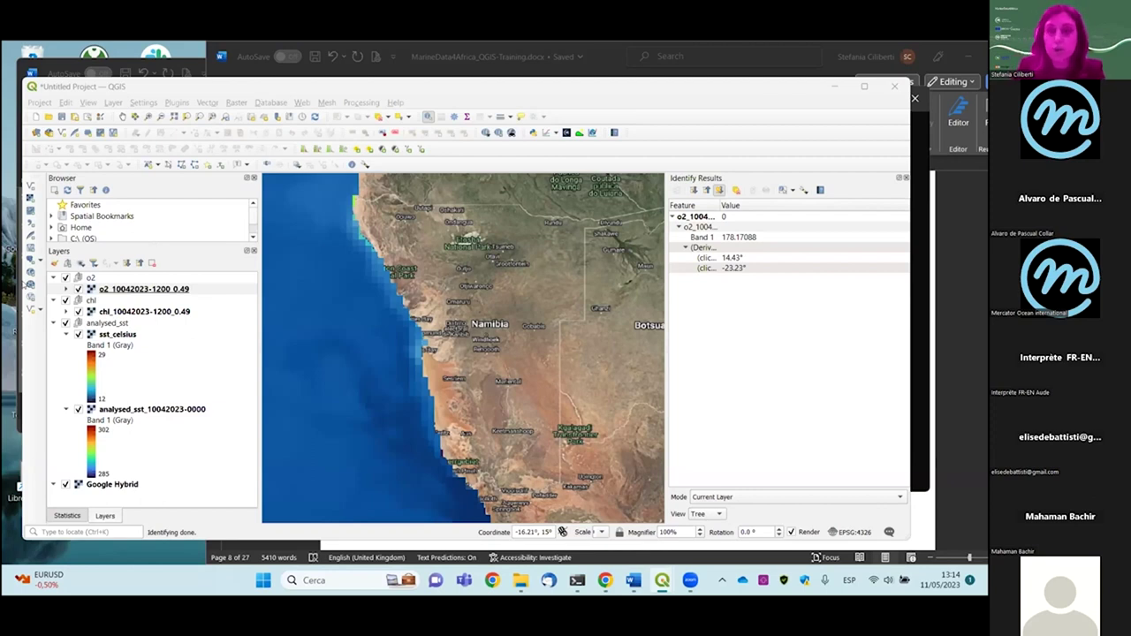
Hide the o2, chl and analysed_sst layer groups and close the identify results to examine the seafloor relief on the basemap
click(64, 287)
click(65, 301)
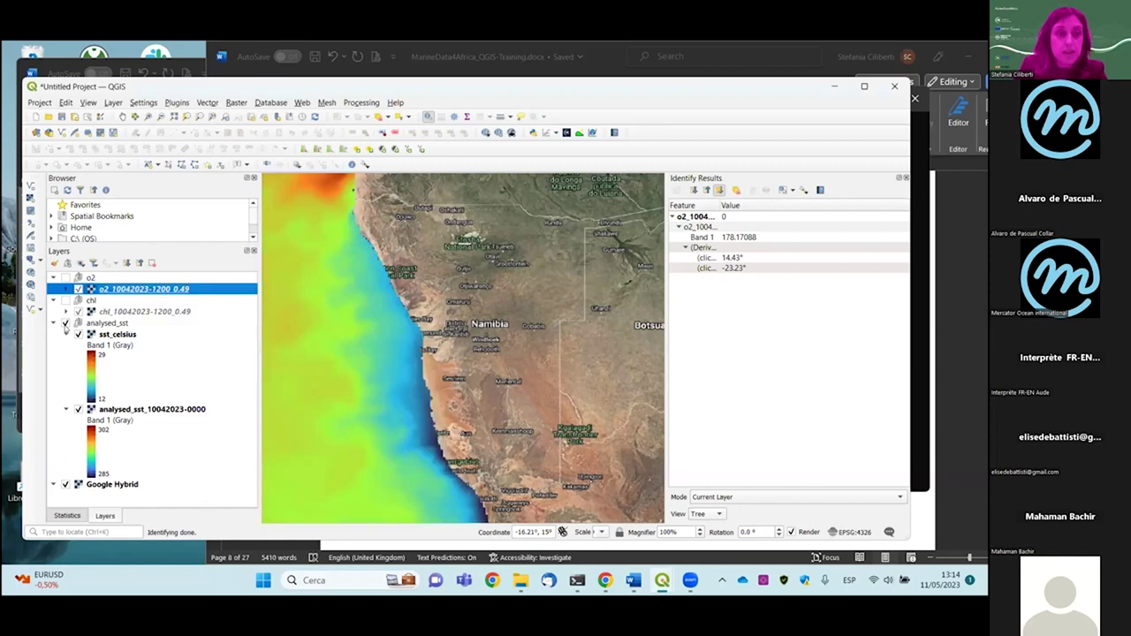
click(66, 323)
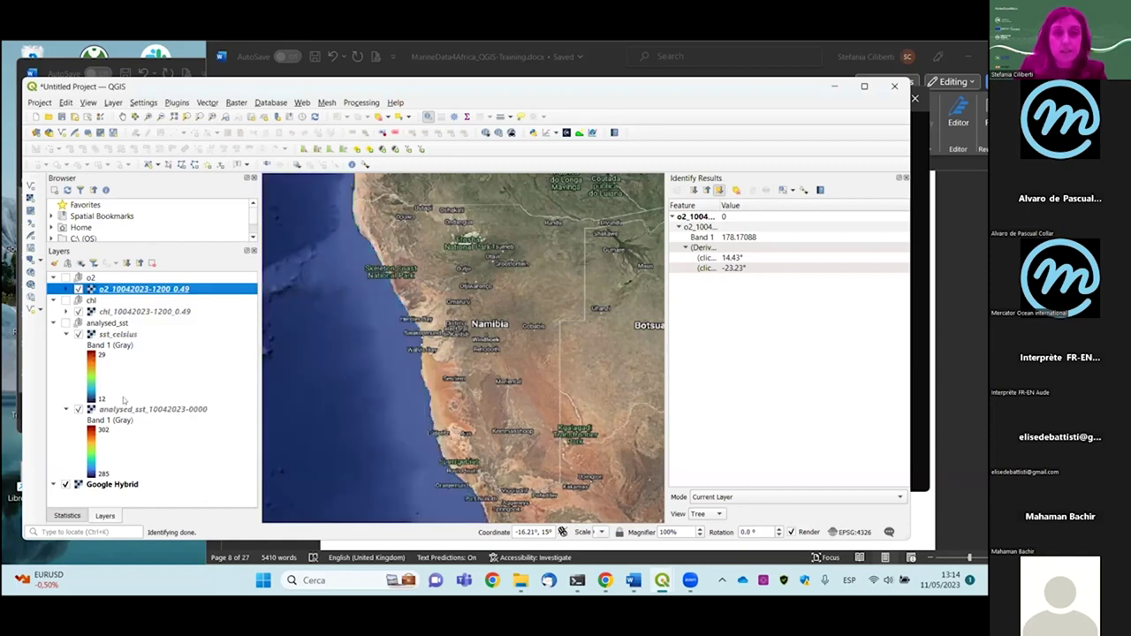
click(351, 363)
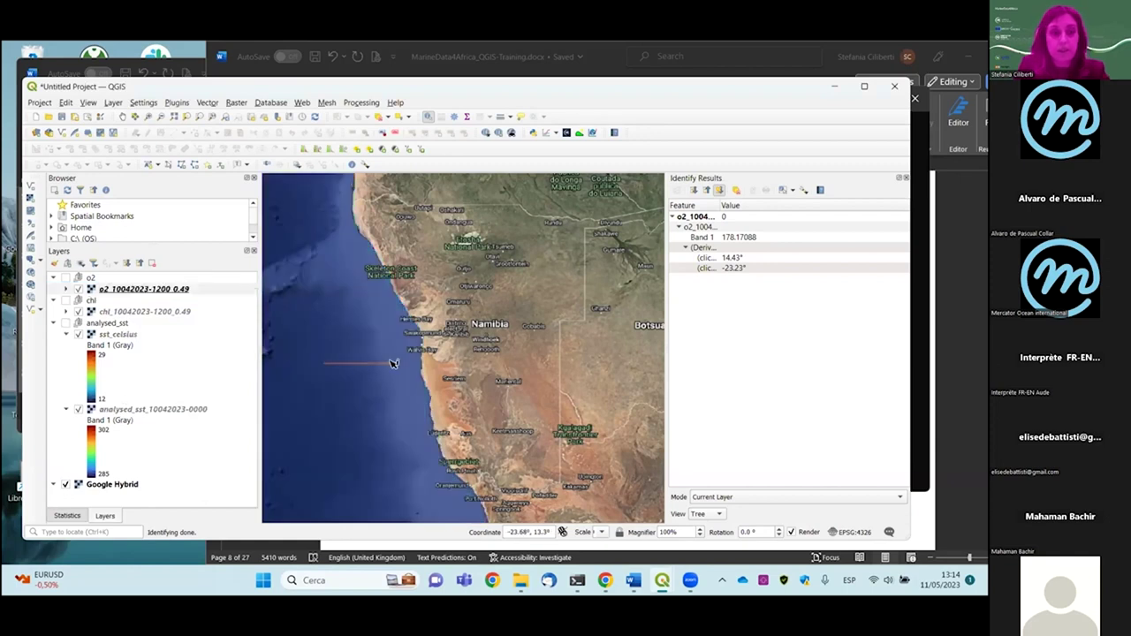
drag(367, 258, 412, 254)
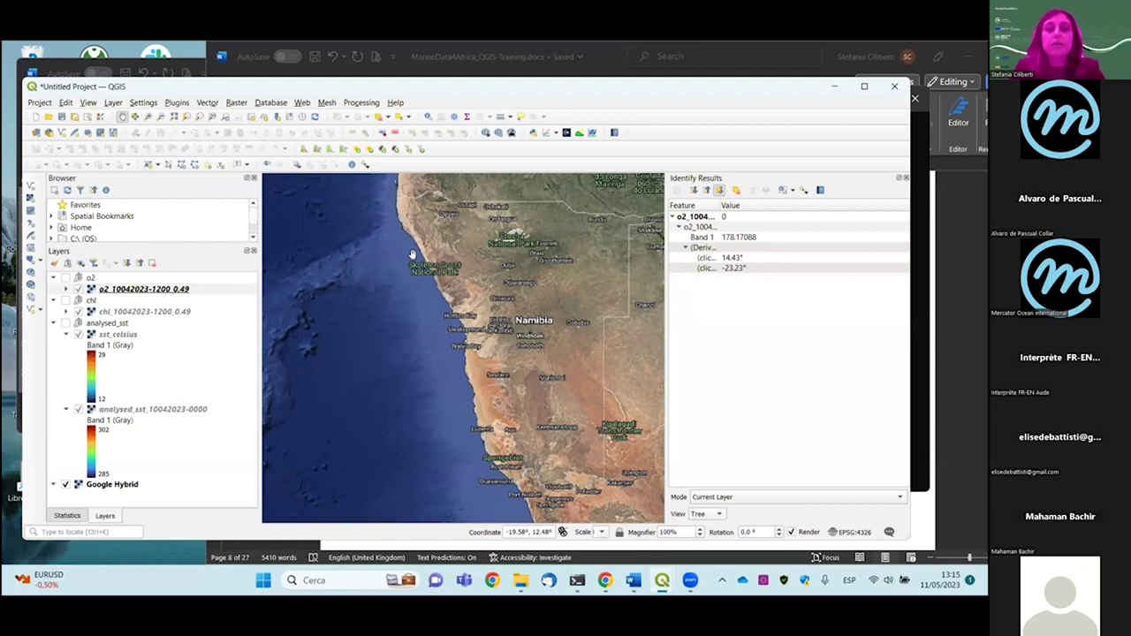
drag(360, 270, 429, 267)
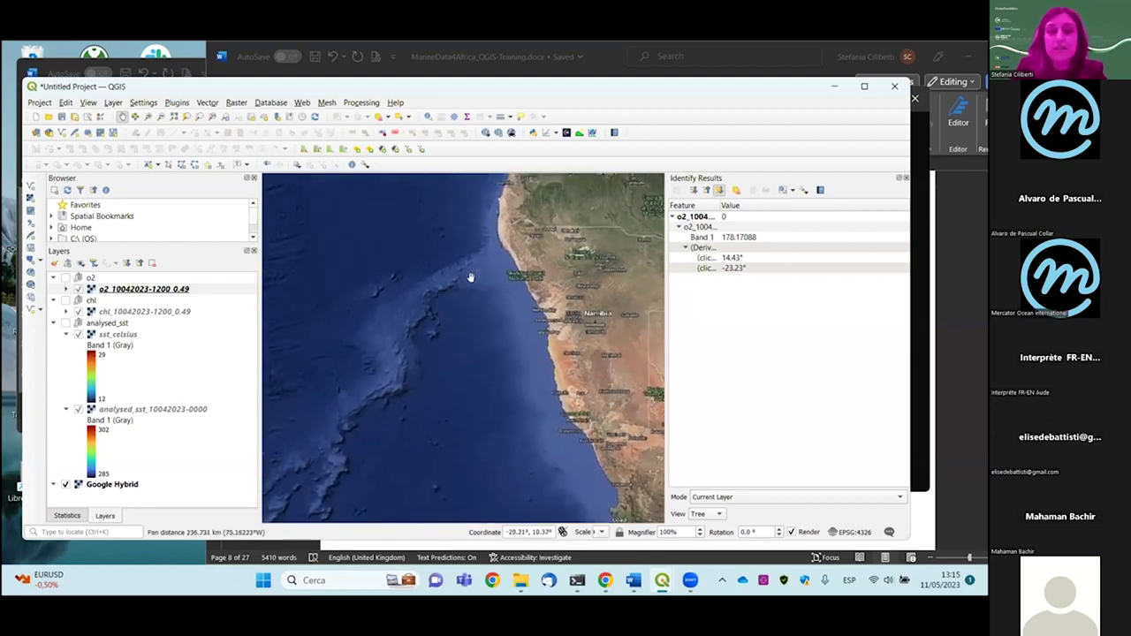
scroll(477, 275, down, 2)
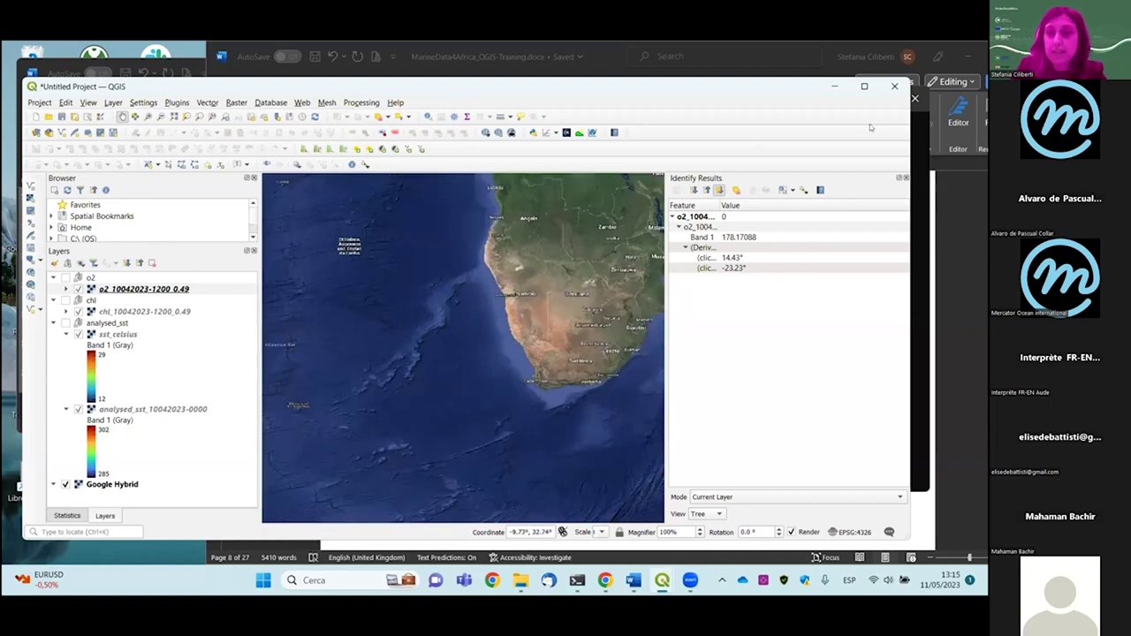
click(904, 179)
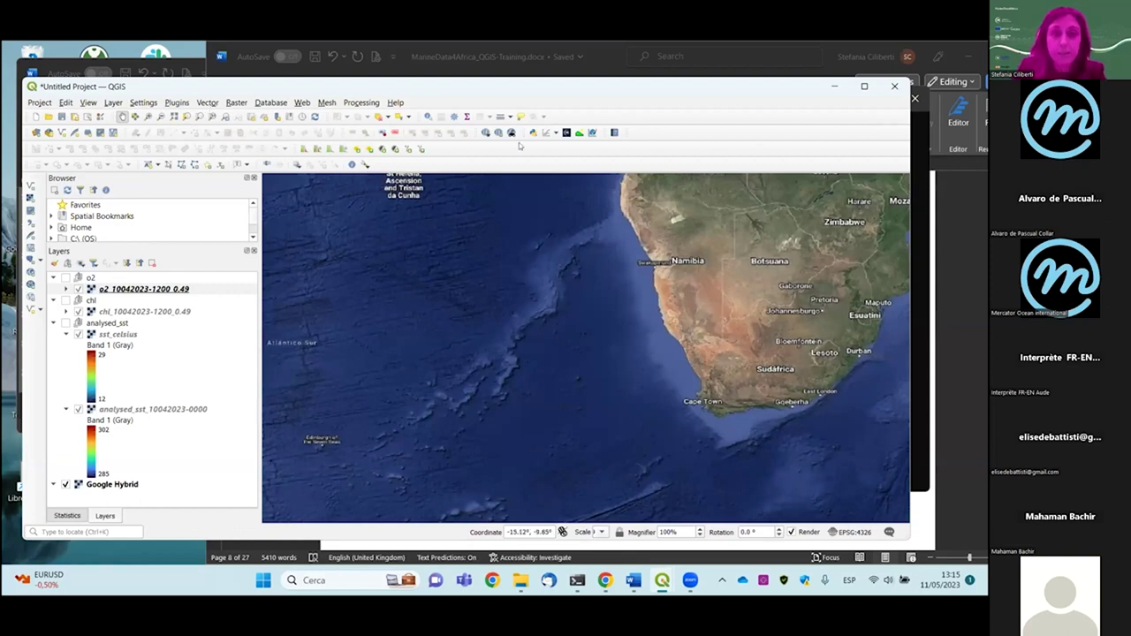
Load GLO-MFC_001_024_mask_bathy.nc from the Data folder into the NetCDF2GIS file manager
mouse_move(662, 579)
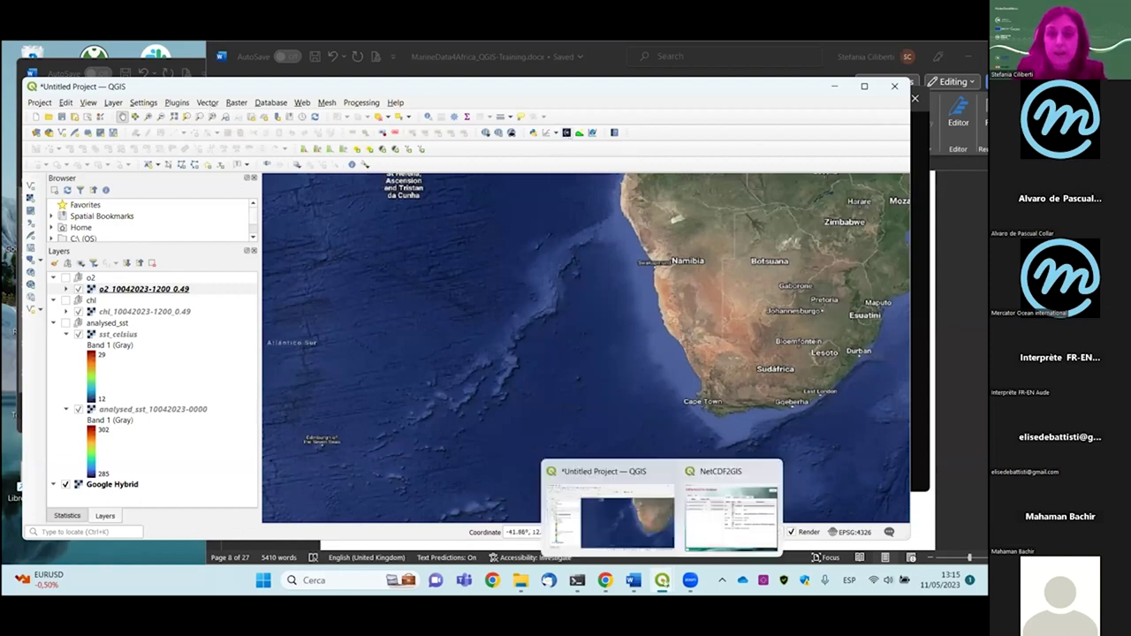
click(699, 535)
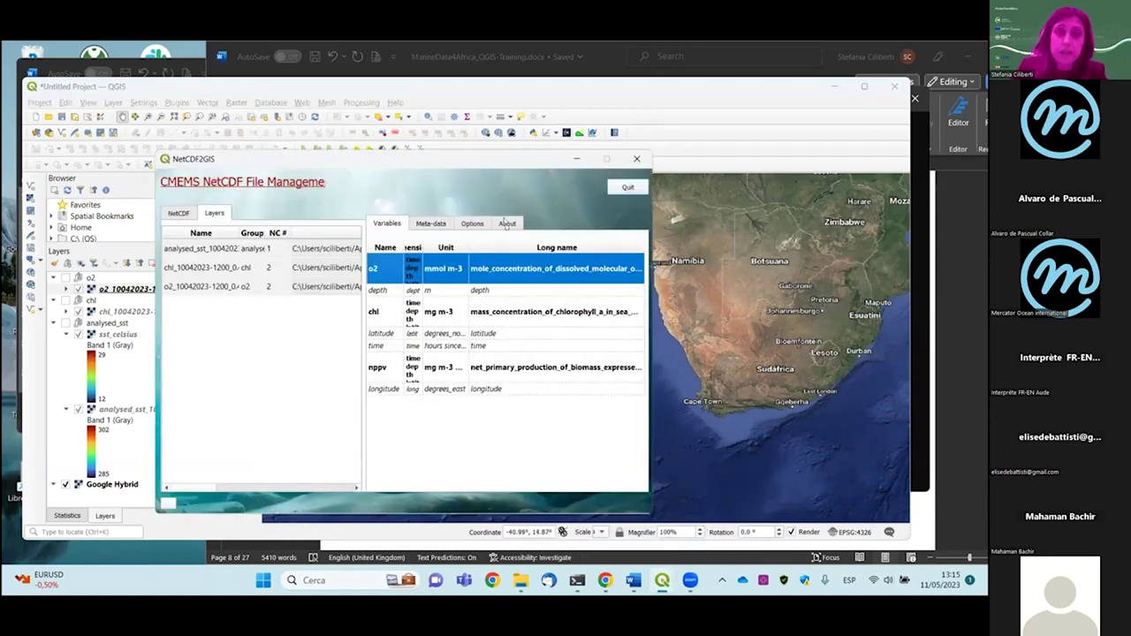
click(184, 215)
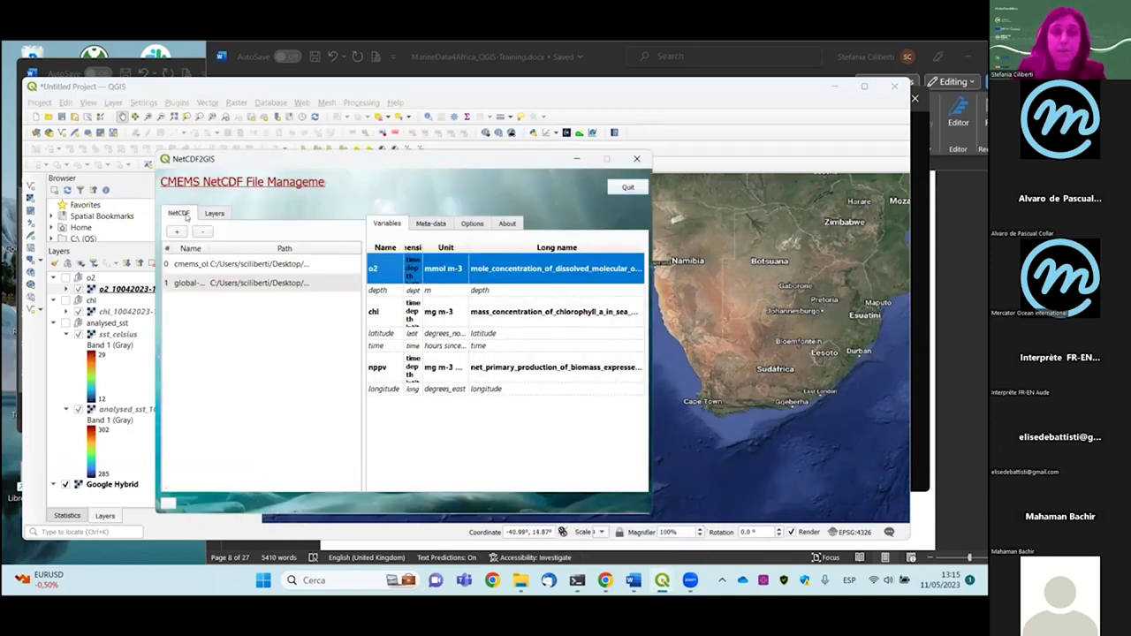
click(176, 232)
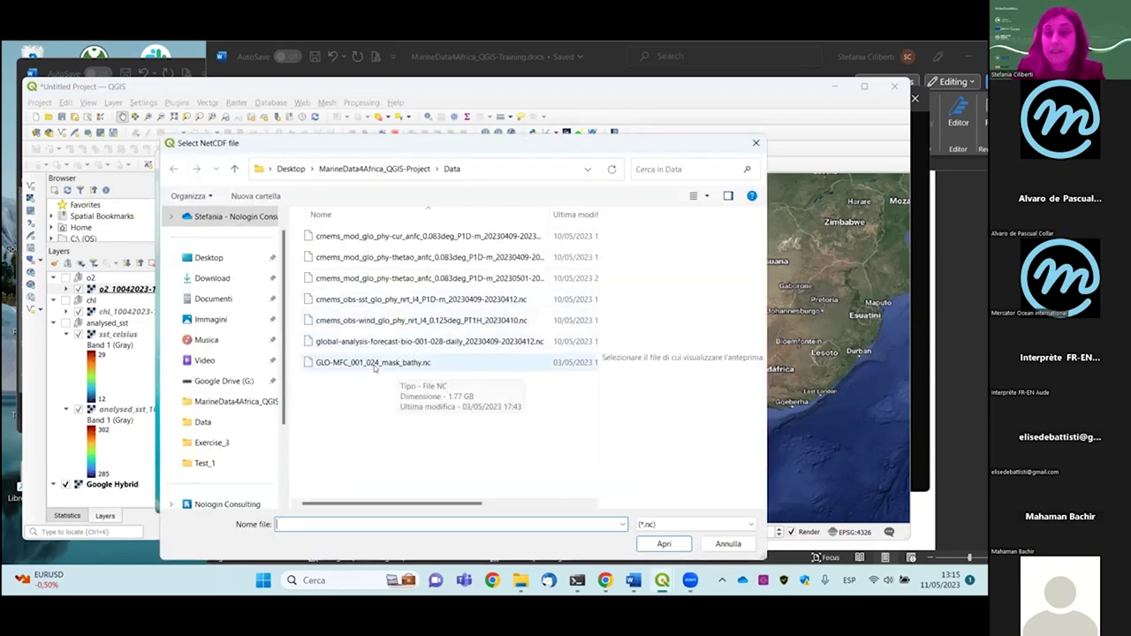
click(375, 366)
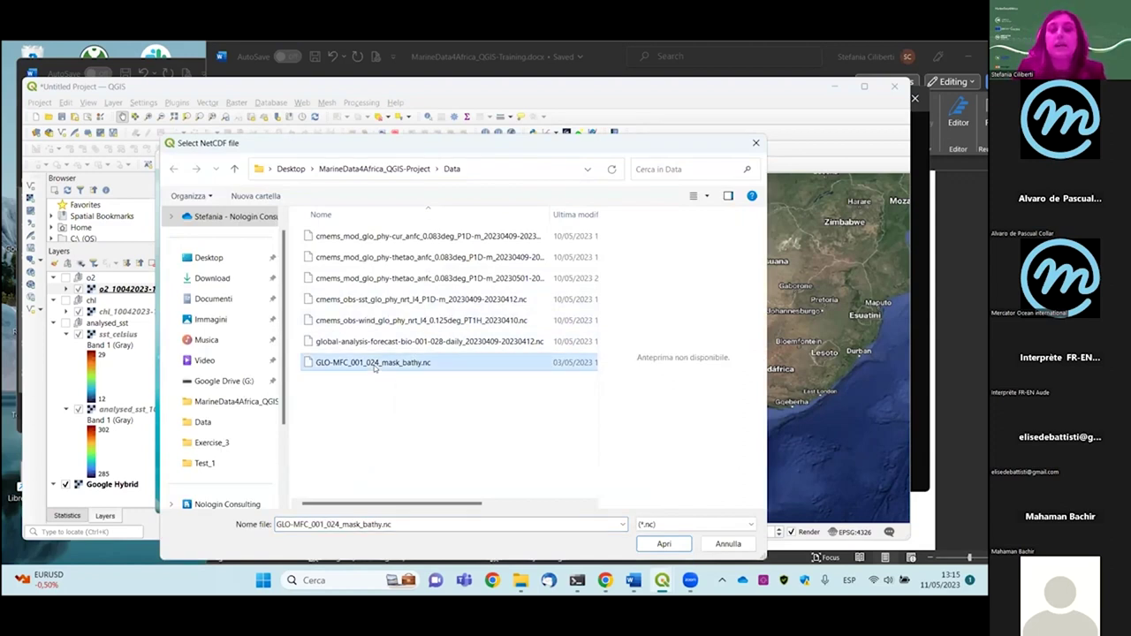
click(660, 544)
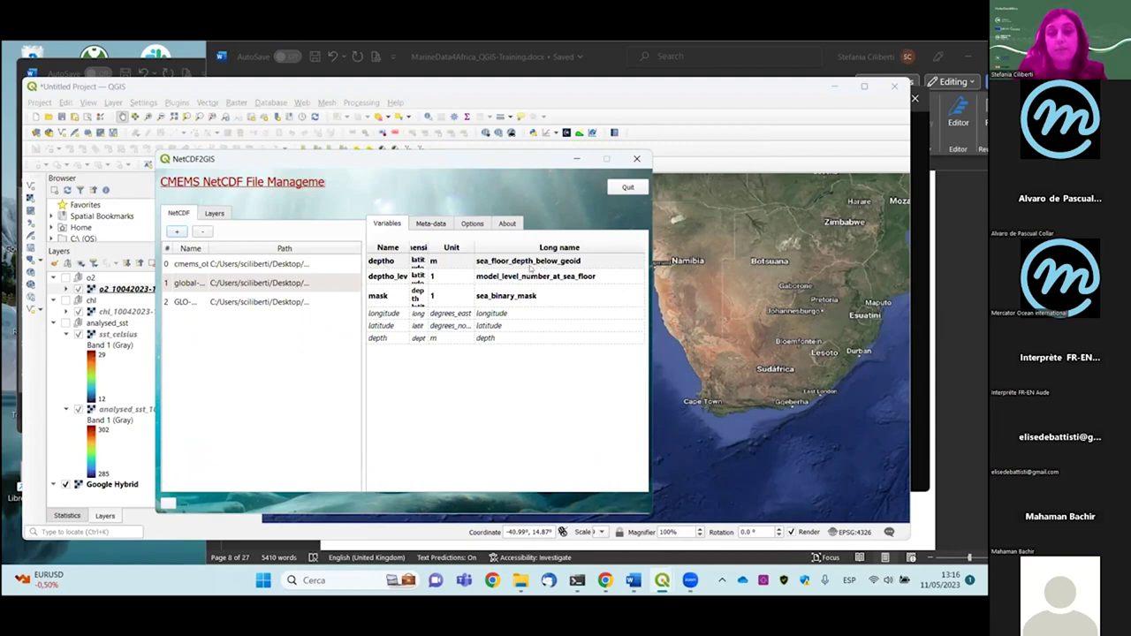
Add the deptho variable as a map layer with the spectral palette and return to the map to view the global bathymetry
click(394, 265)
right_click(409, 254)
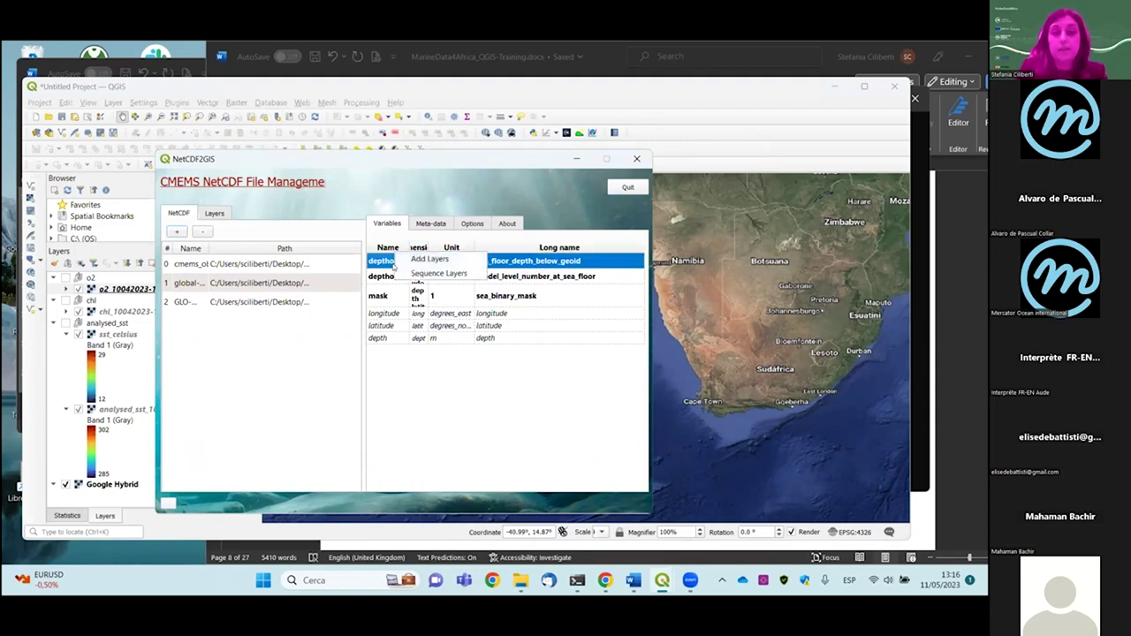
click(415, 259)
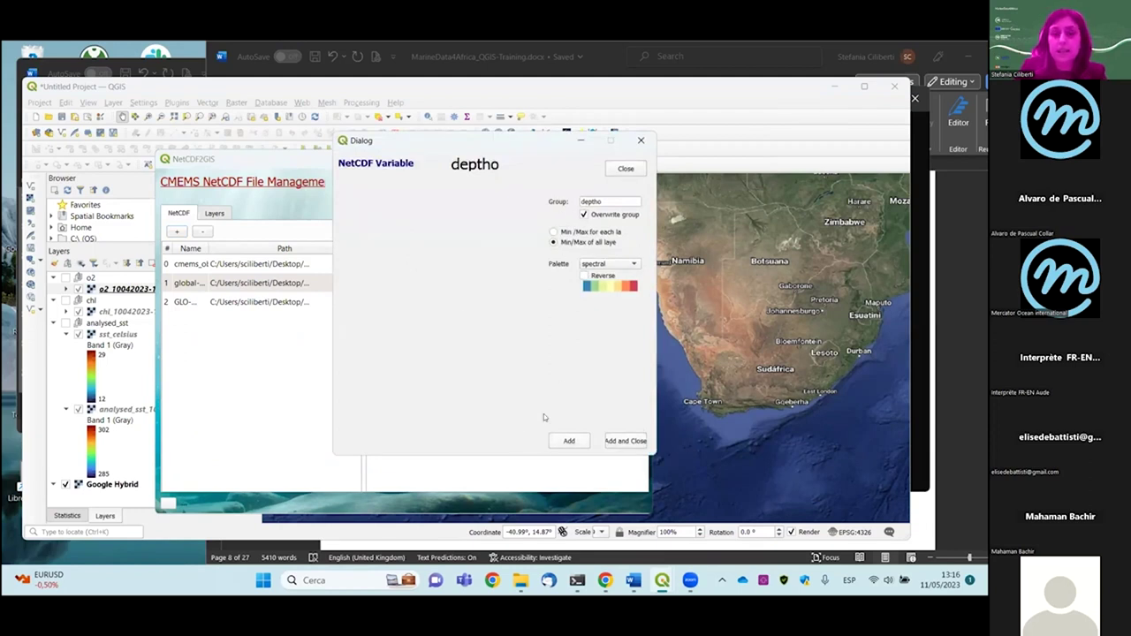
click(567, 440)
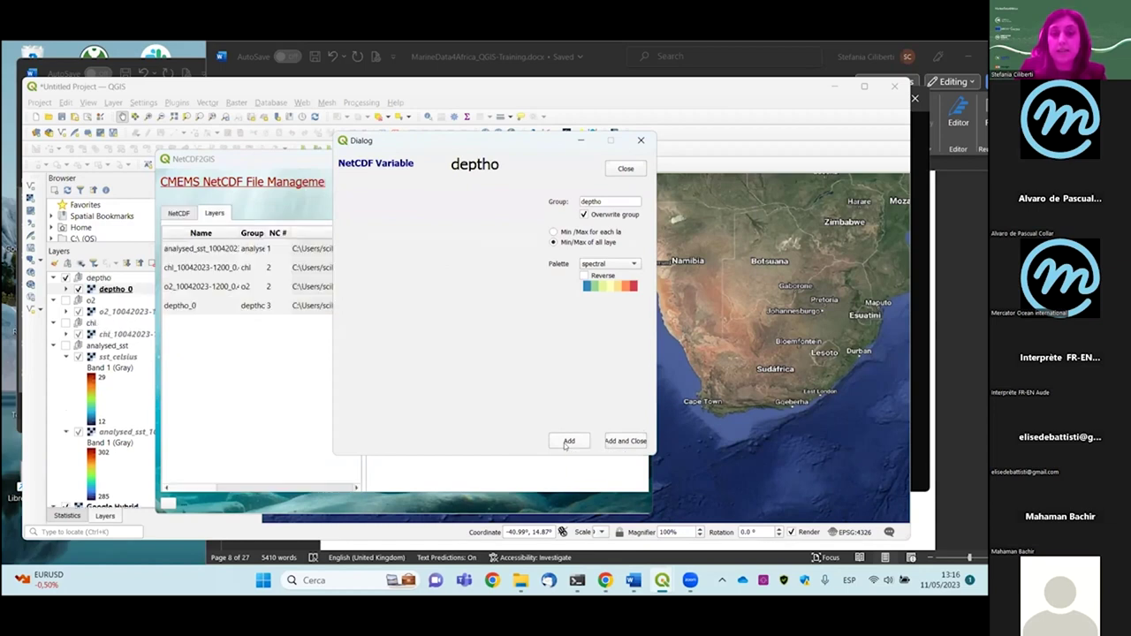
click(582, 141)
click(576, 159)
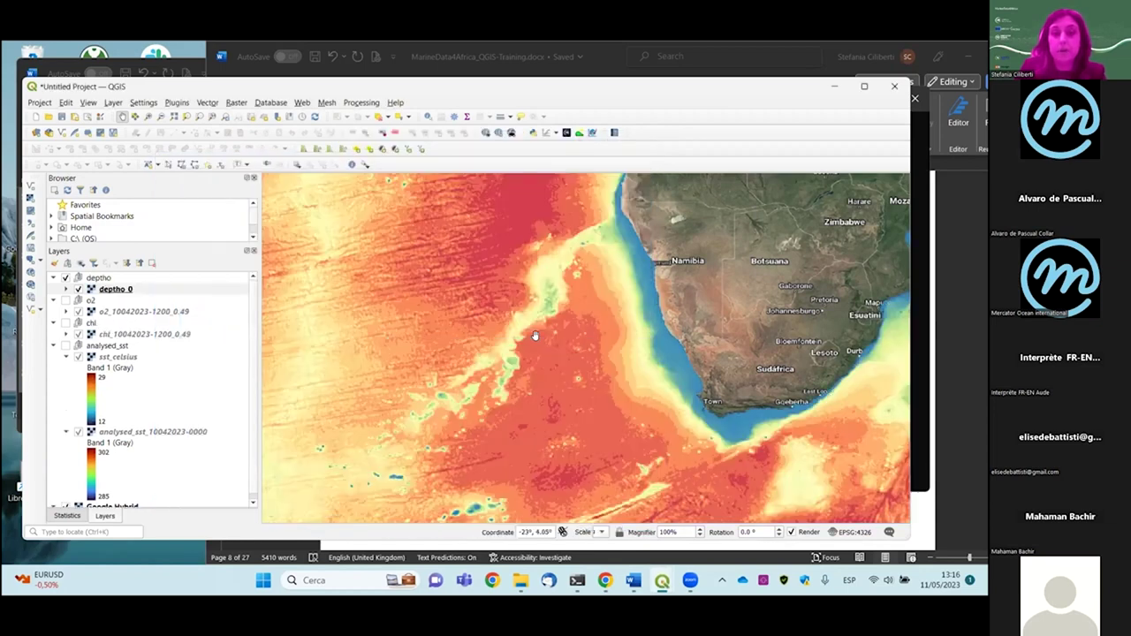
scroll(535, 336, down, 4)
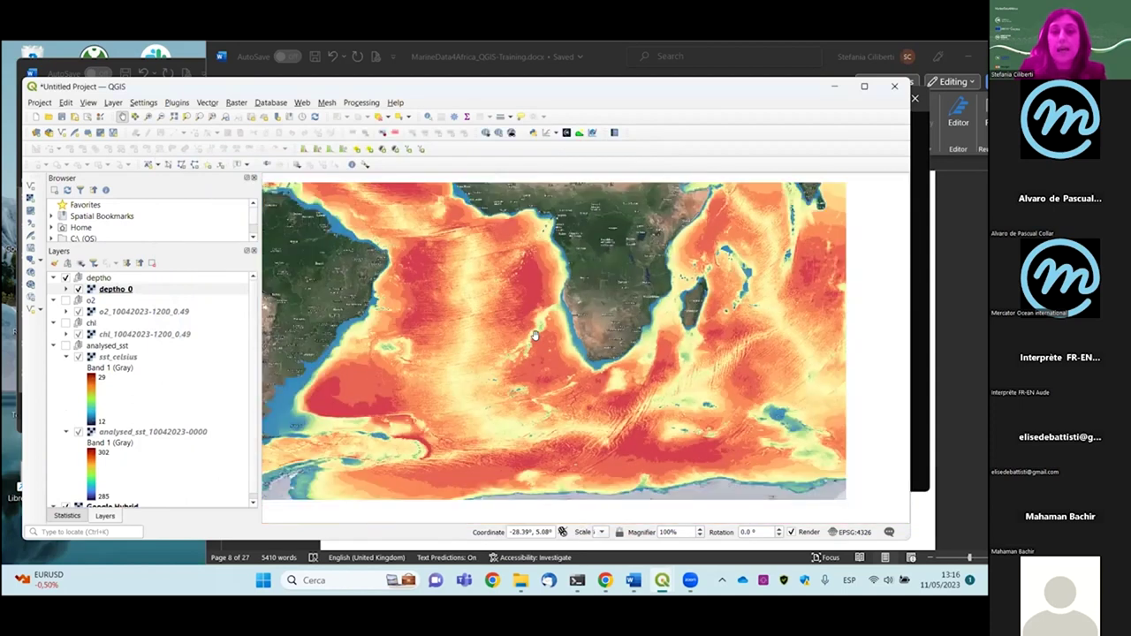
drag(535, 336, 537, 394)
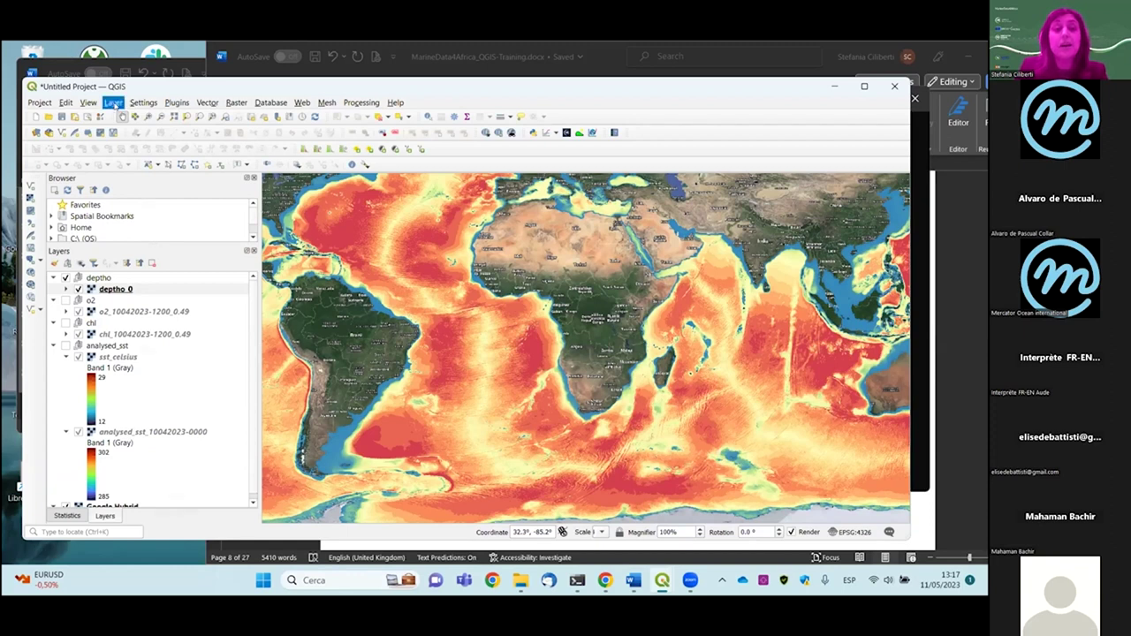
Start a new shapefile layer and set its file to mask-bathy in the Part_2 folder of MarineData4Africa_QGIS-Project
click(113, 102)
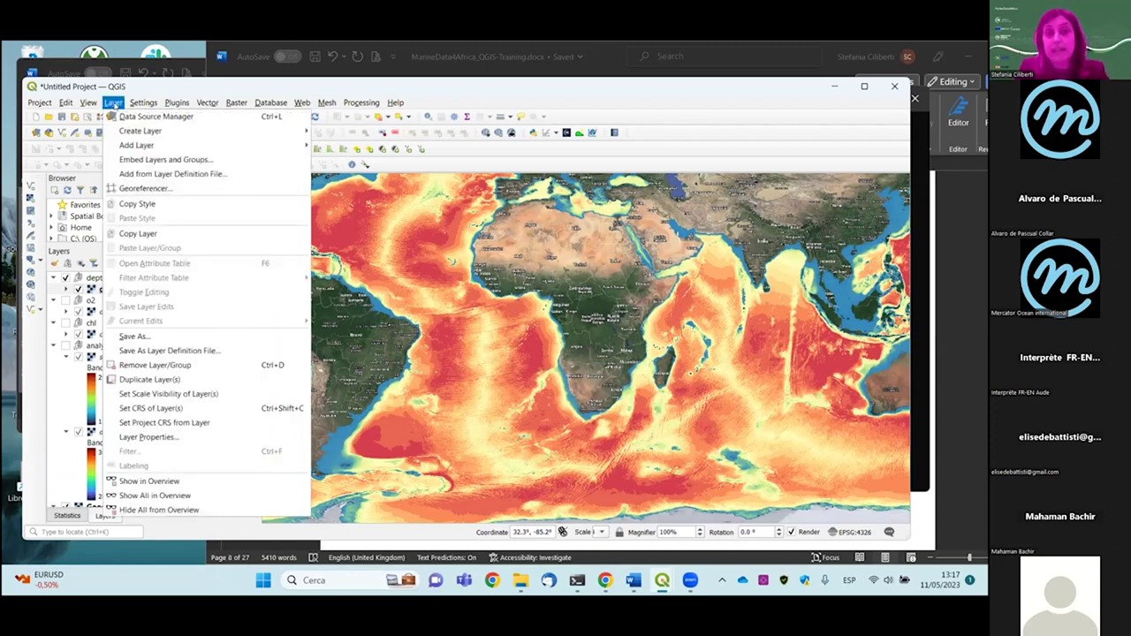
mouse_move(122, 130)
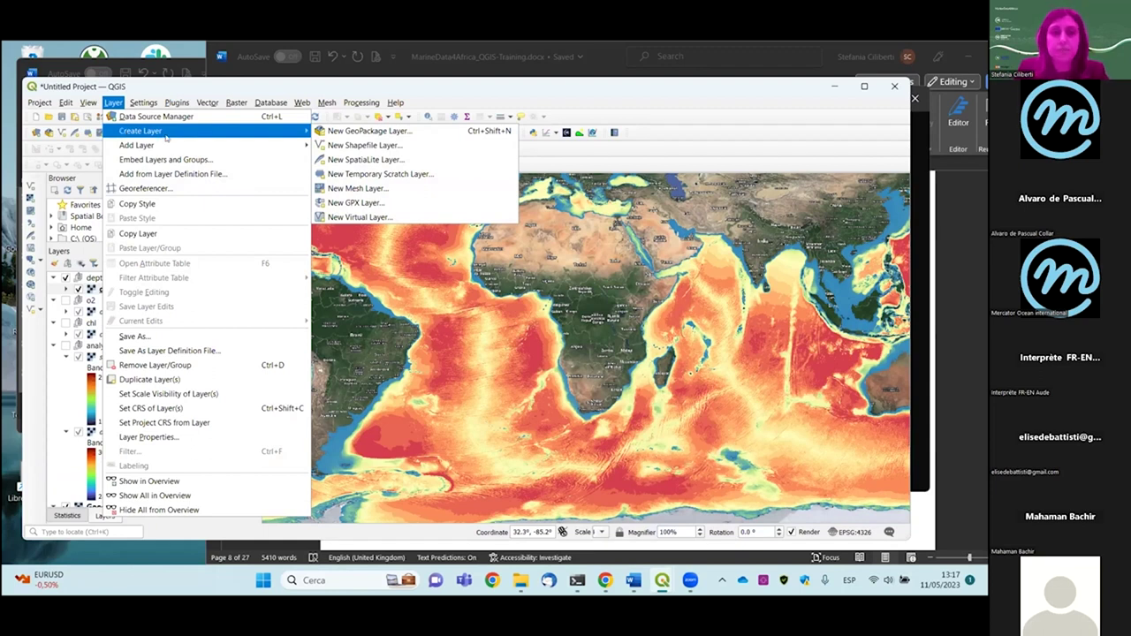
click(339, 145)
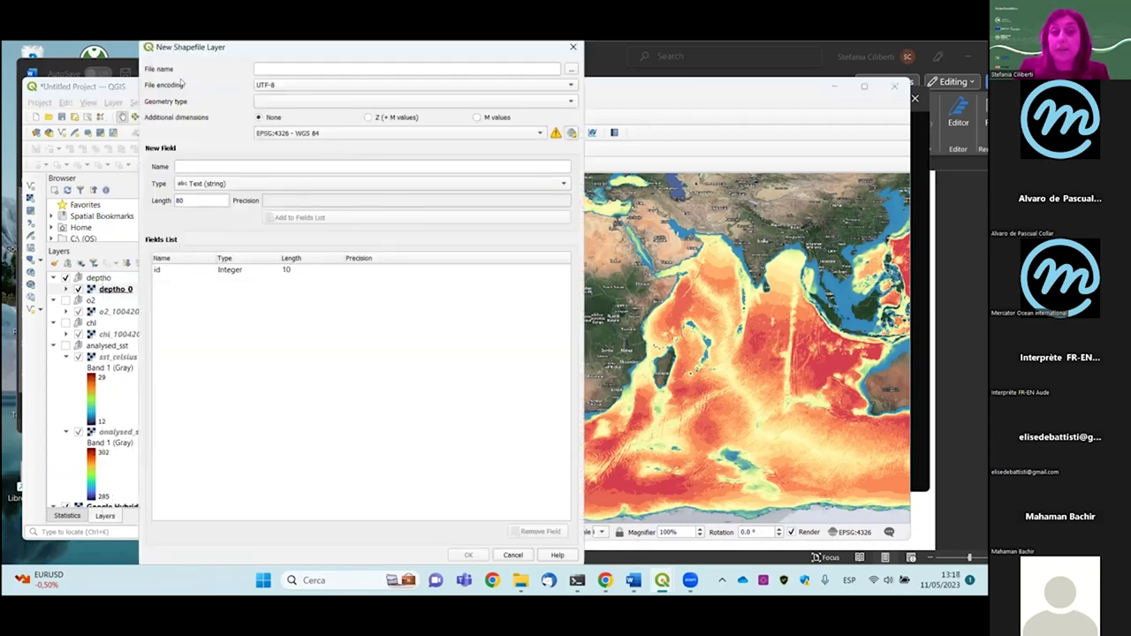
drag(176, 46, 165, 93)
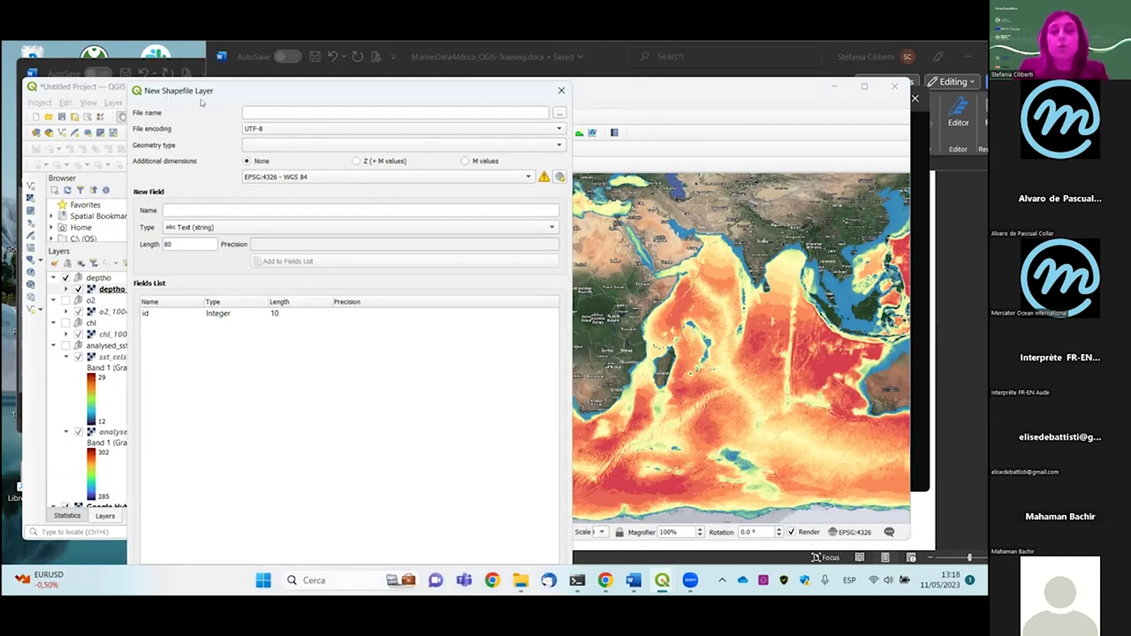
click(560, 113)
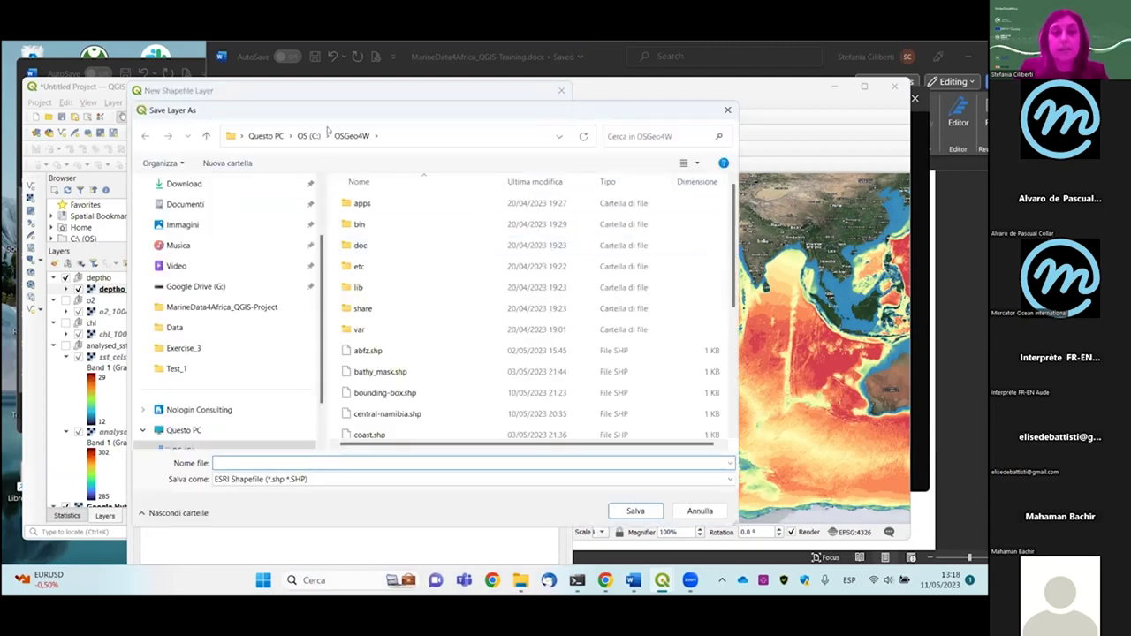
click(220, 309)
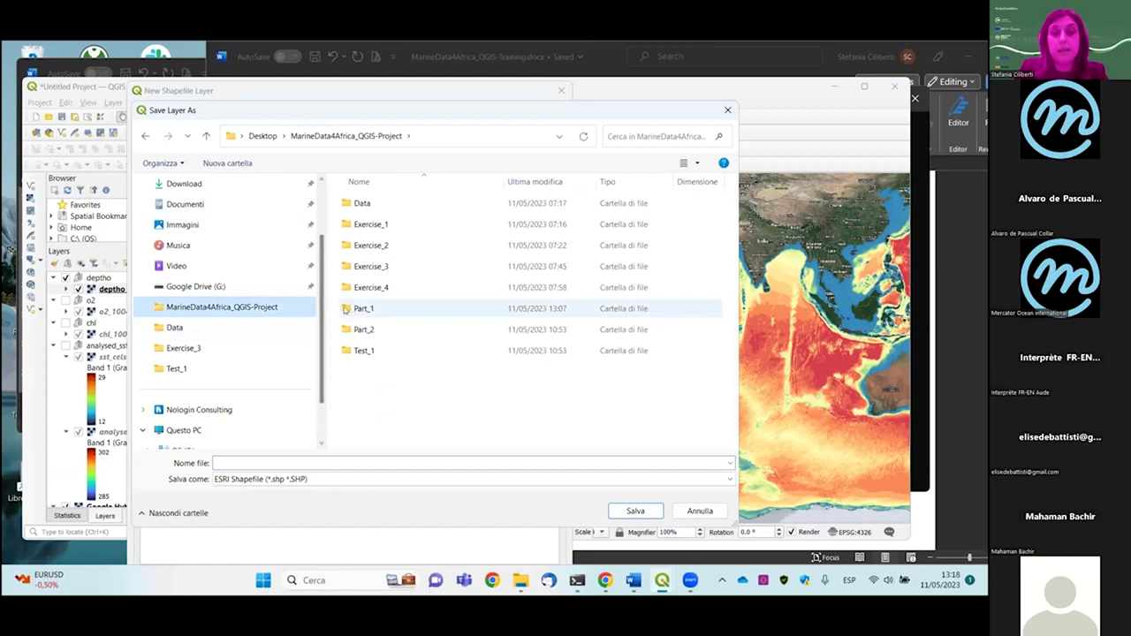
double_click(361, 331)
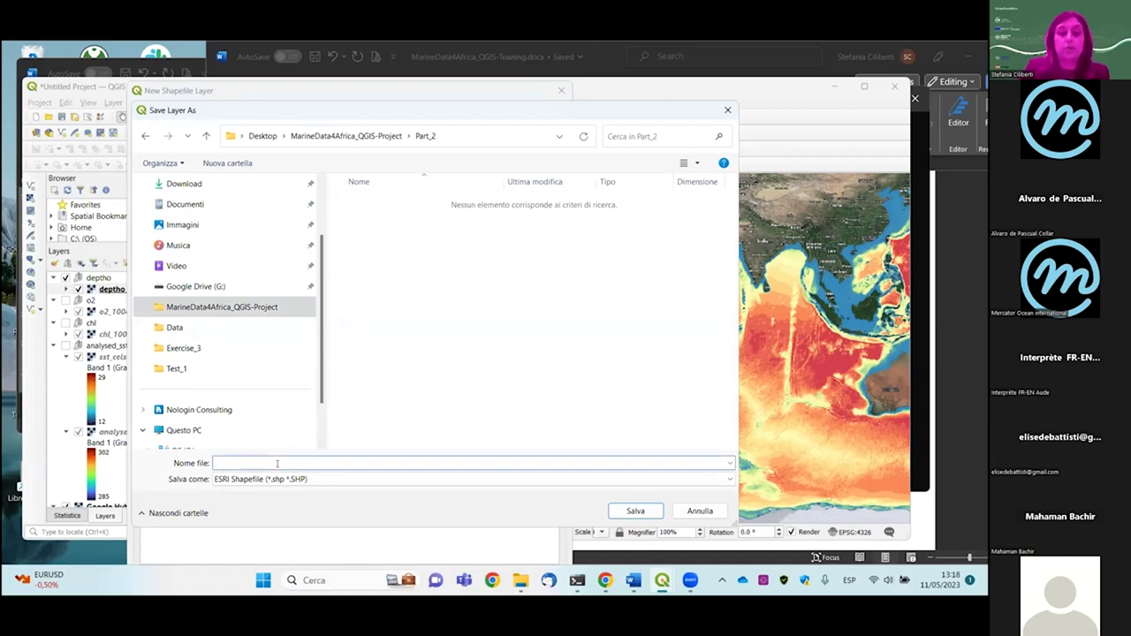
text(mask-bathy)
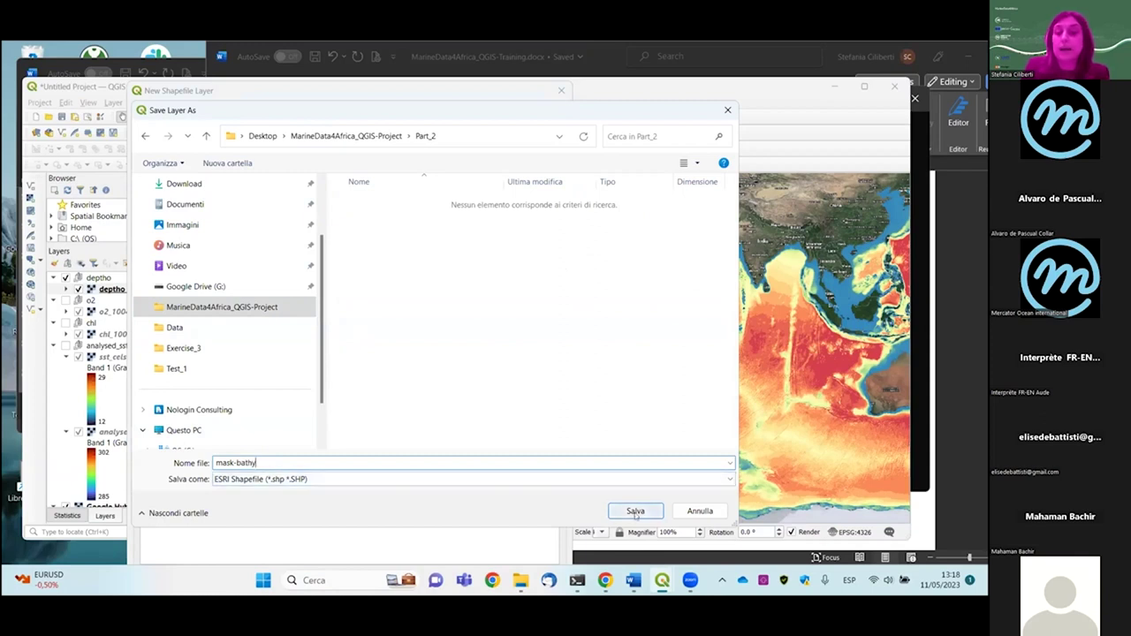
click(635, 513)
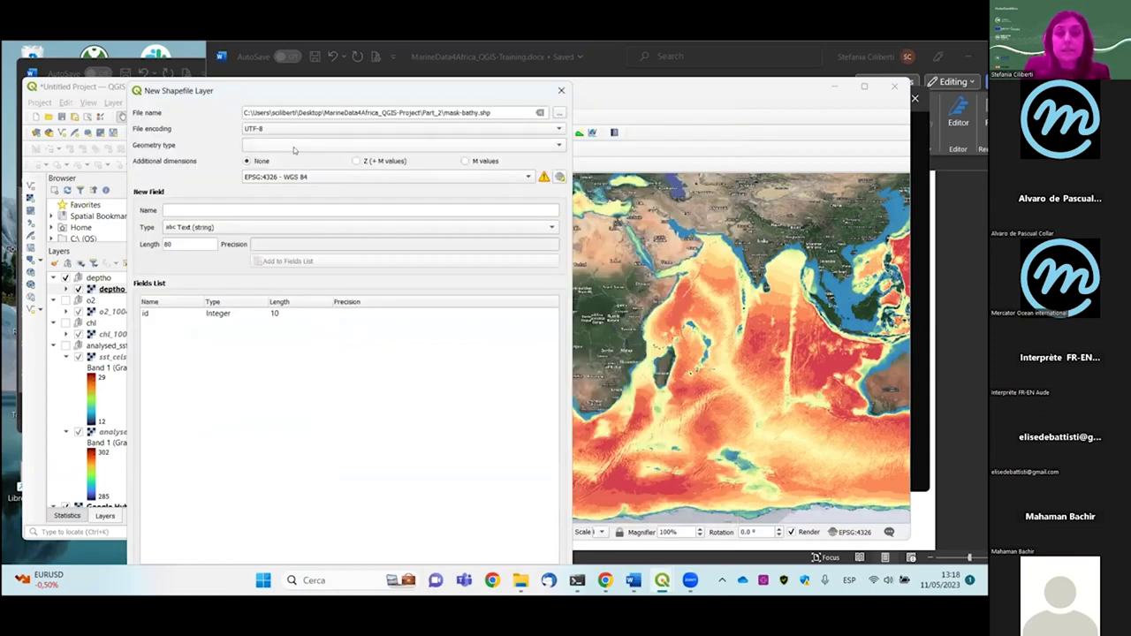
Set the new shapefile's geometry type to Polygon and create the layer in EPSG:4326 - WGS 84
click(295, 147)
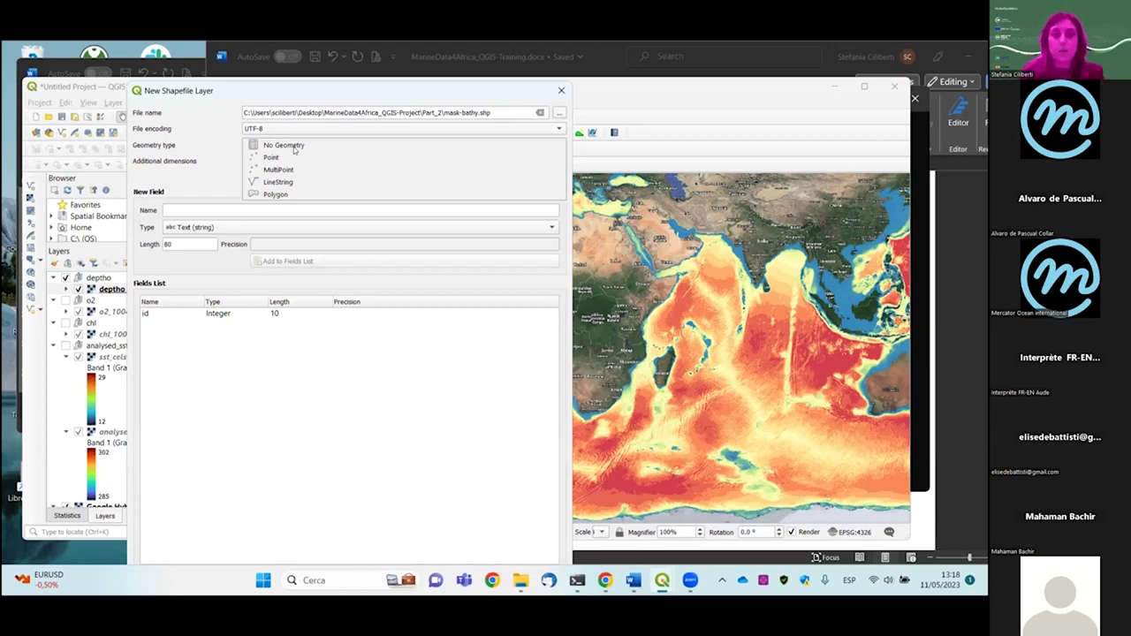
click(275, 193)
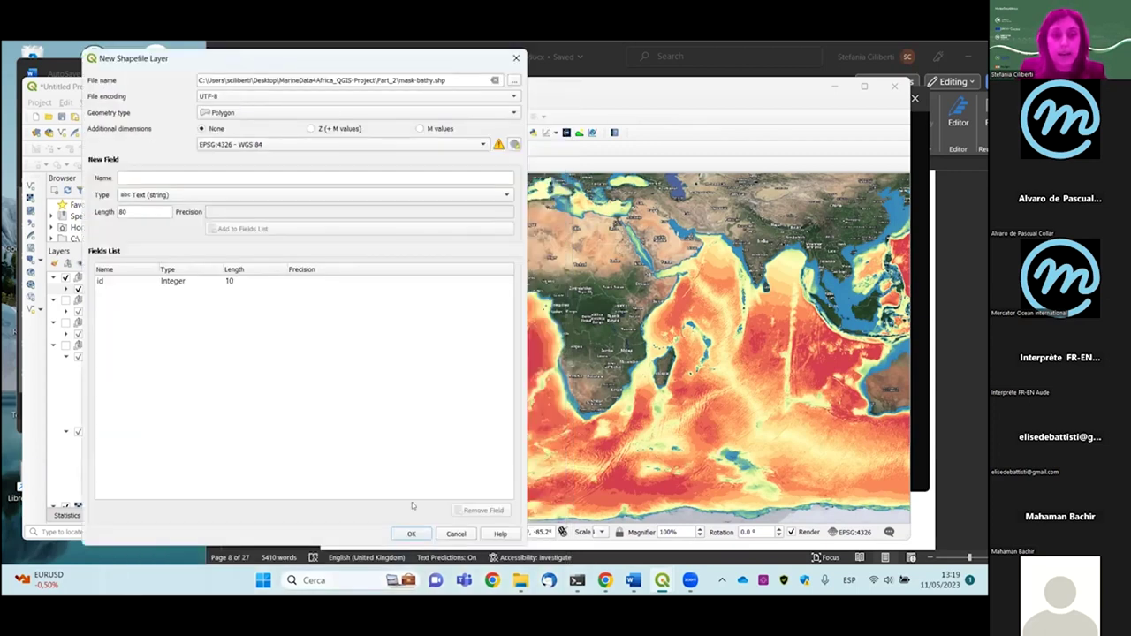
click(411, 533)
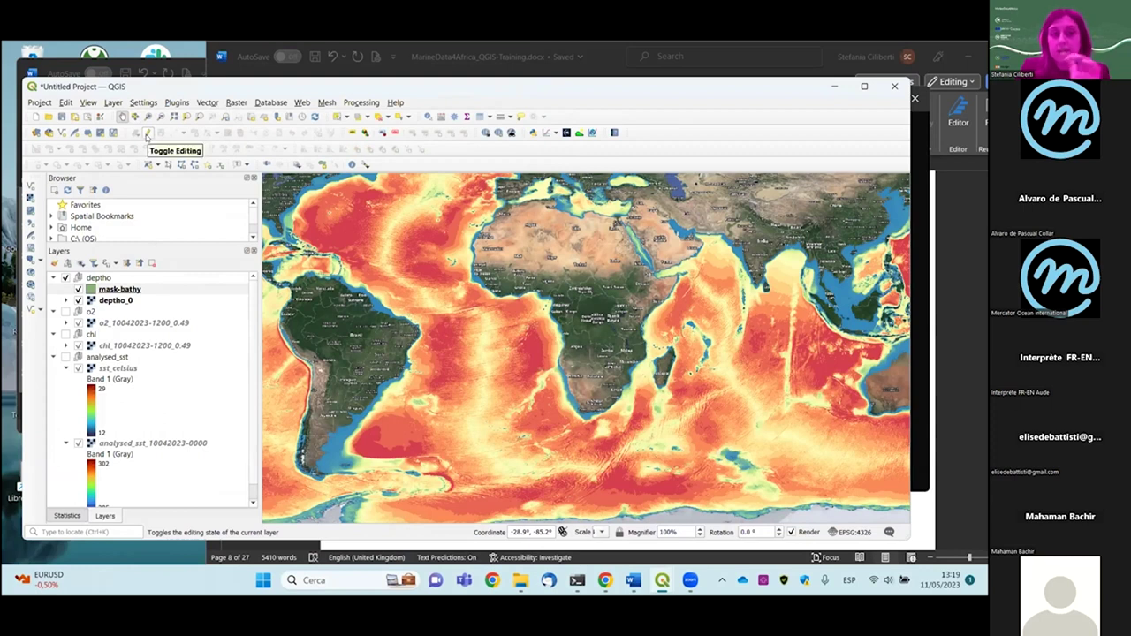
Enable editing on the mask-bathy layer and set polygon digitizing to the Digitize Shape mode
click(148, 133)
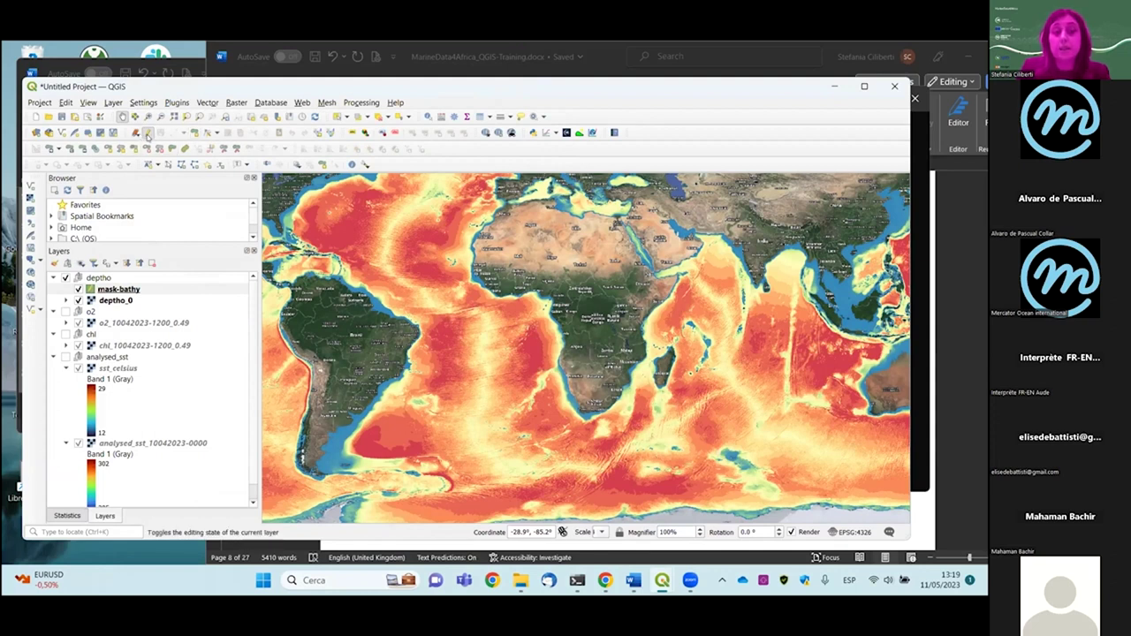
click(195, 133)
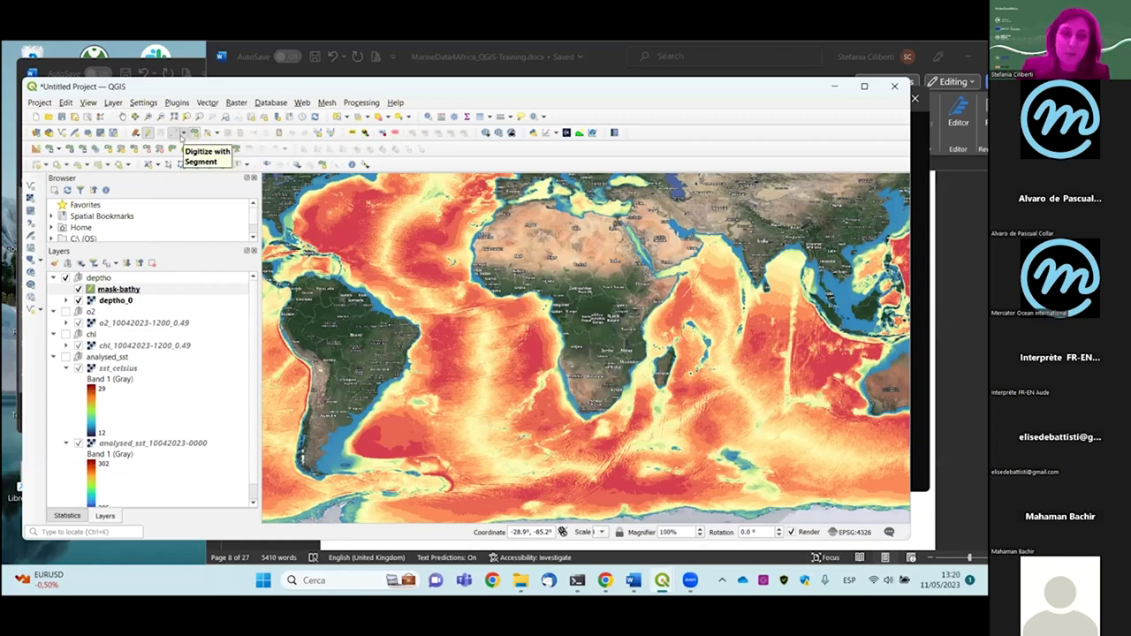
click(182, 134)
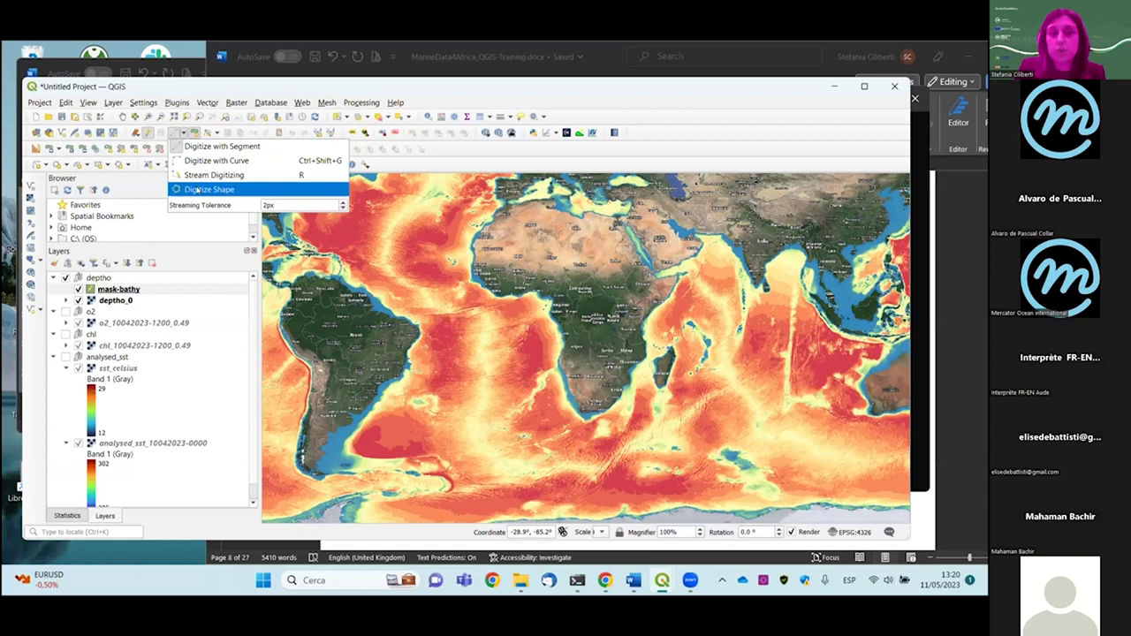
click(197, 190)
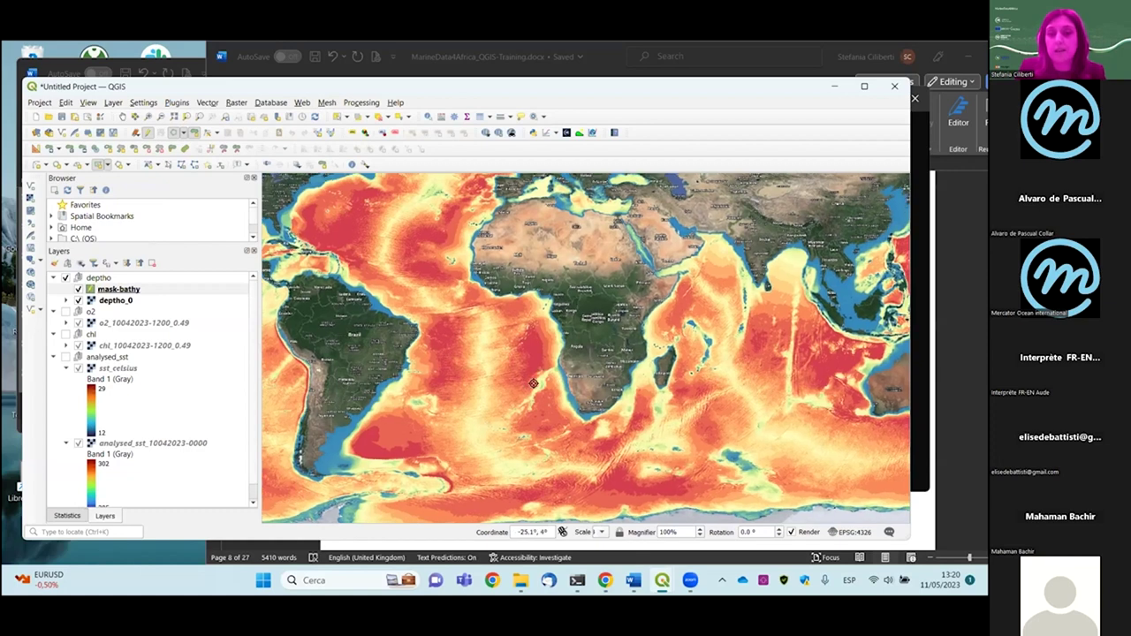
Draw a rectangle over the southwest African coast, centred at about -20.2°, 8.2° with a corner at about 2.5°, -8.9°, and give it id 0
scroll(533, 383, up, 1)
scroll(533, 384, up, 1)
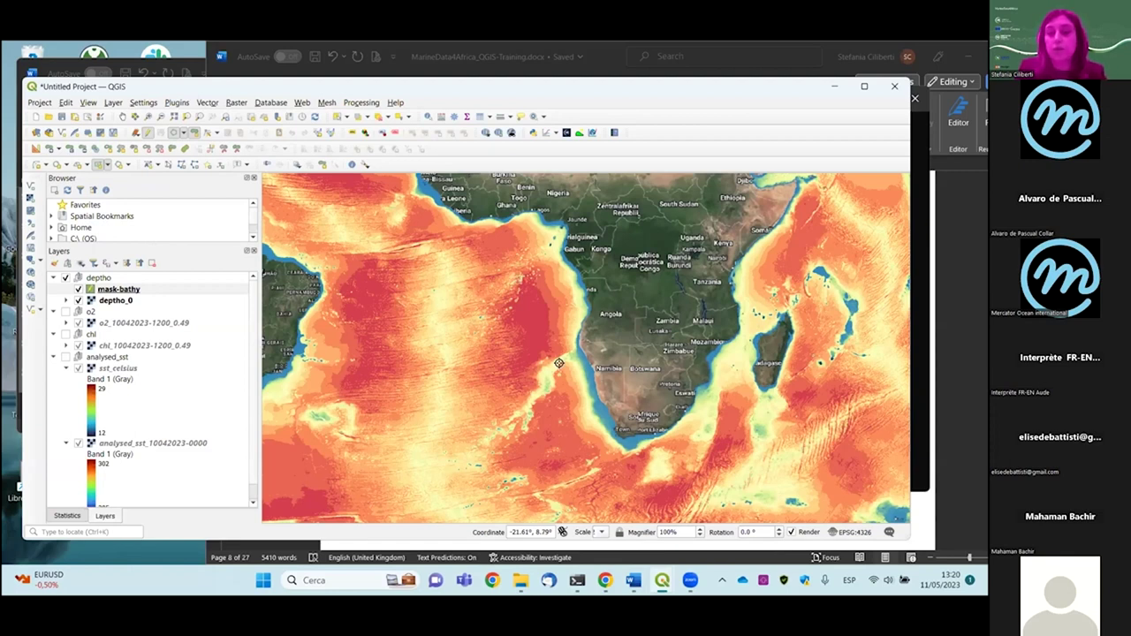
scroll(559, 363, down, 3)
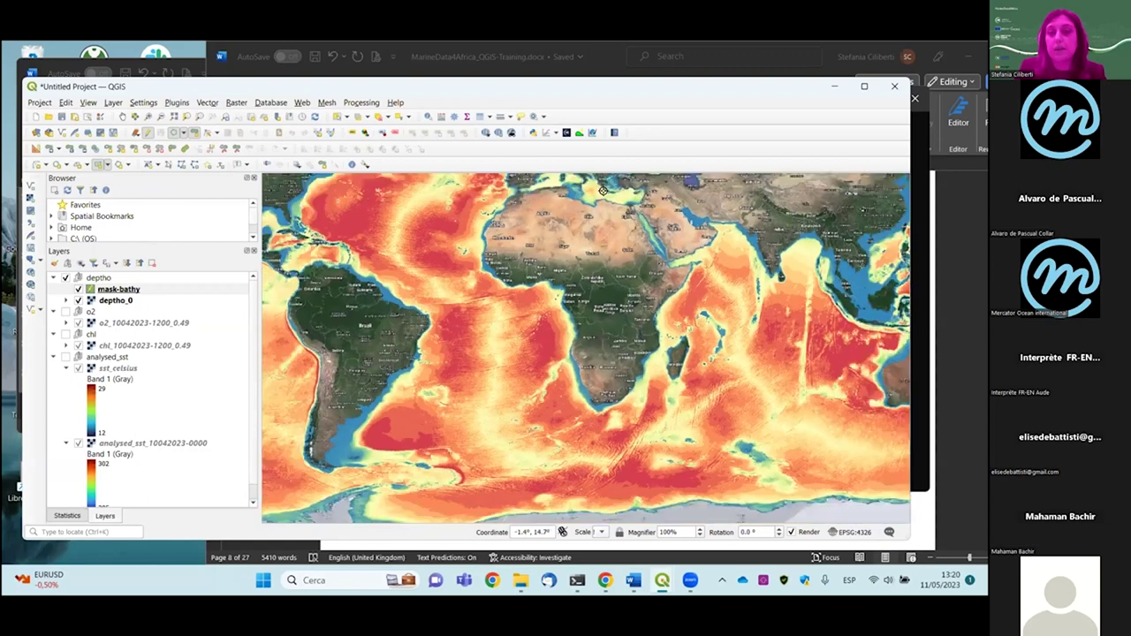
scroll(603, 190, up, 3)
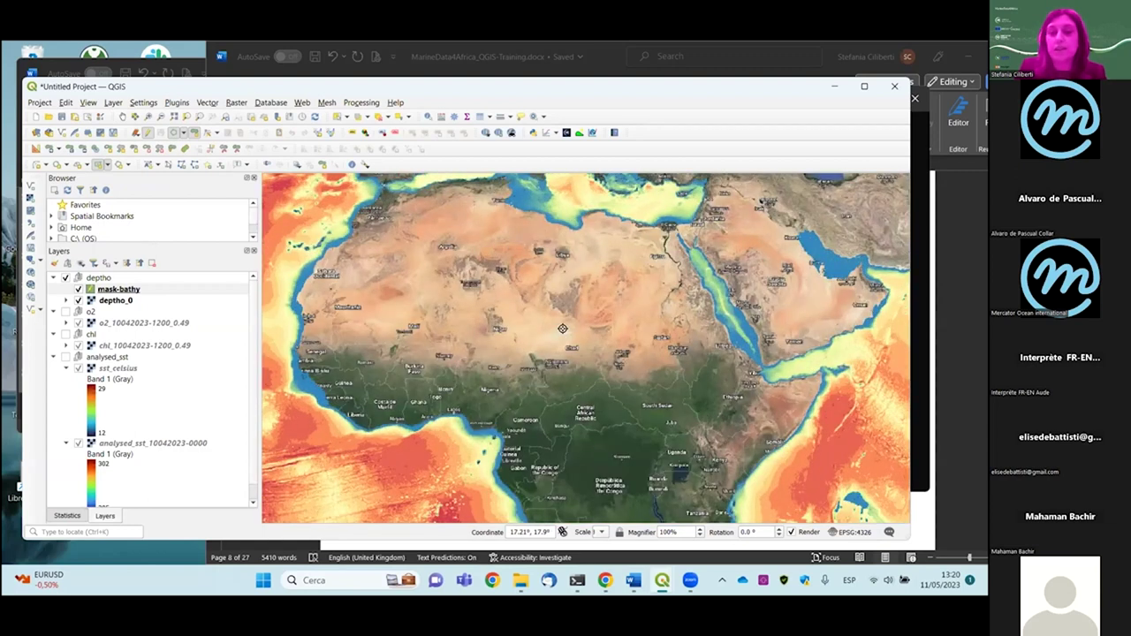
scroll(562, 329, down, 3)
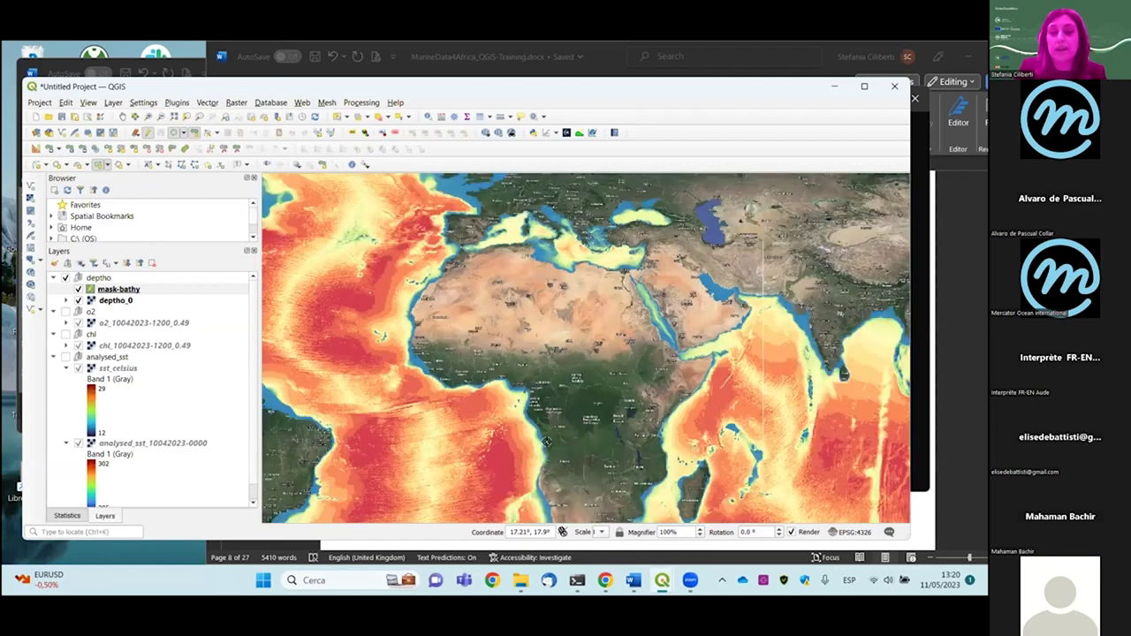
scroll(535, 446, up, 2)
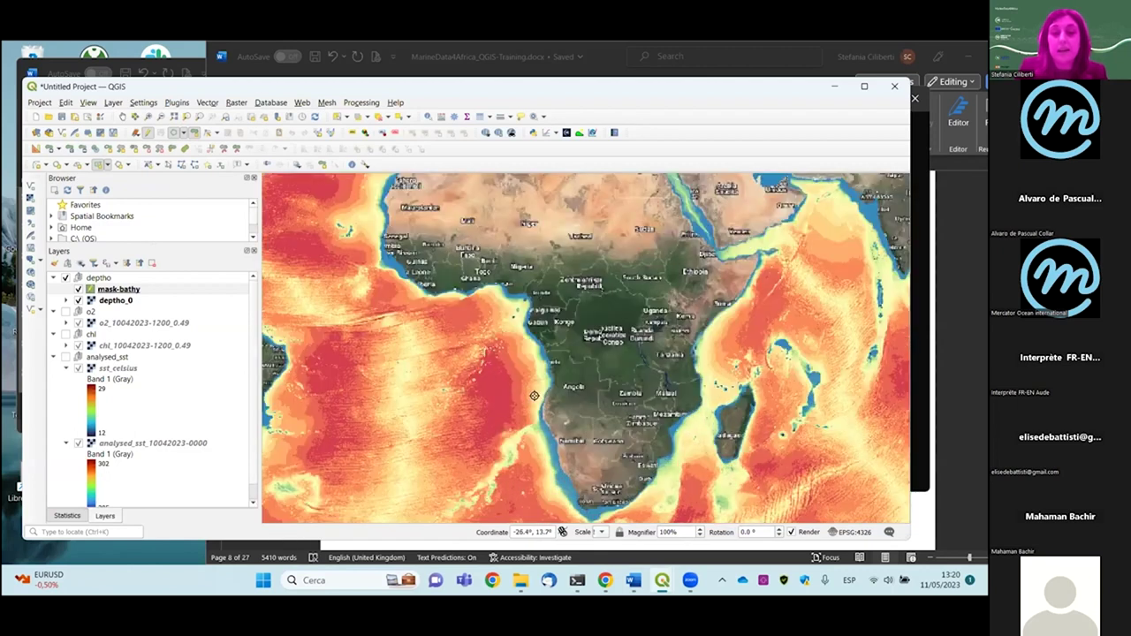
scroll(528, 443, down, 2)
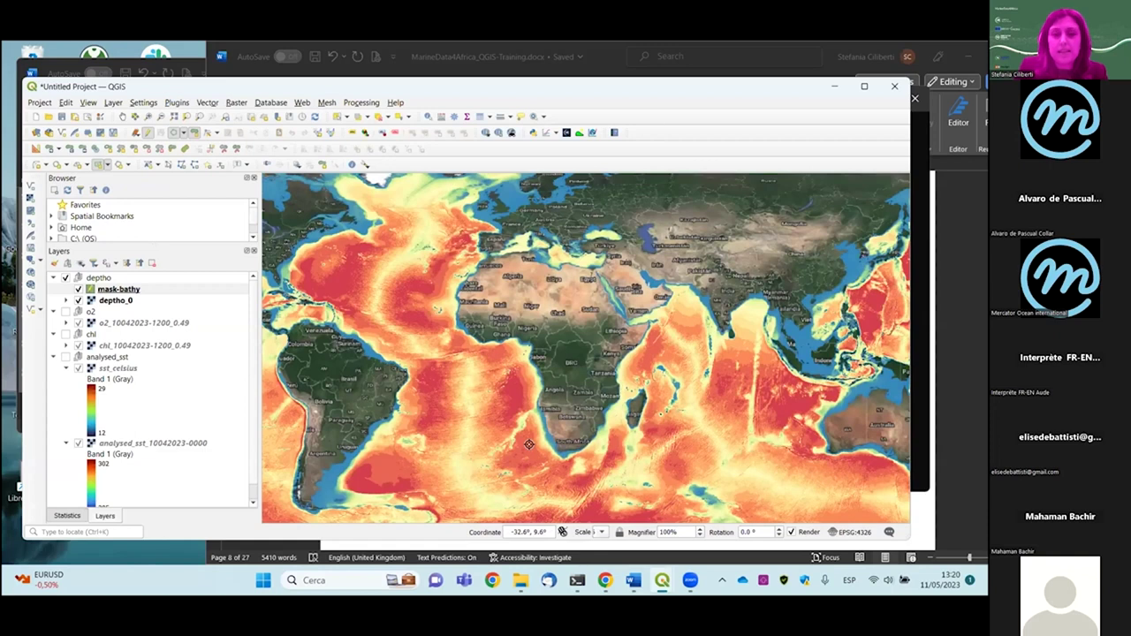
scroll(528, 443, up, 2)
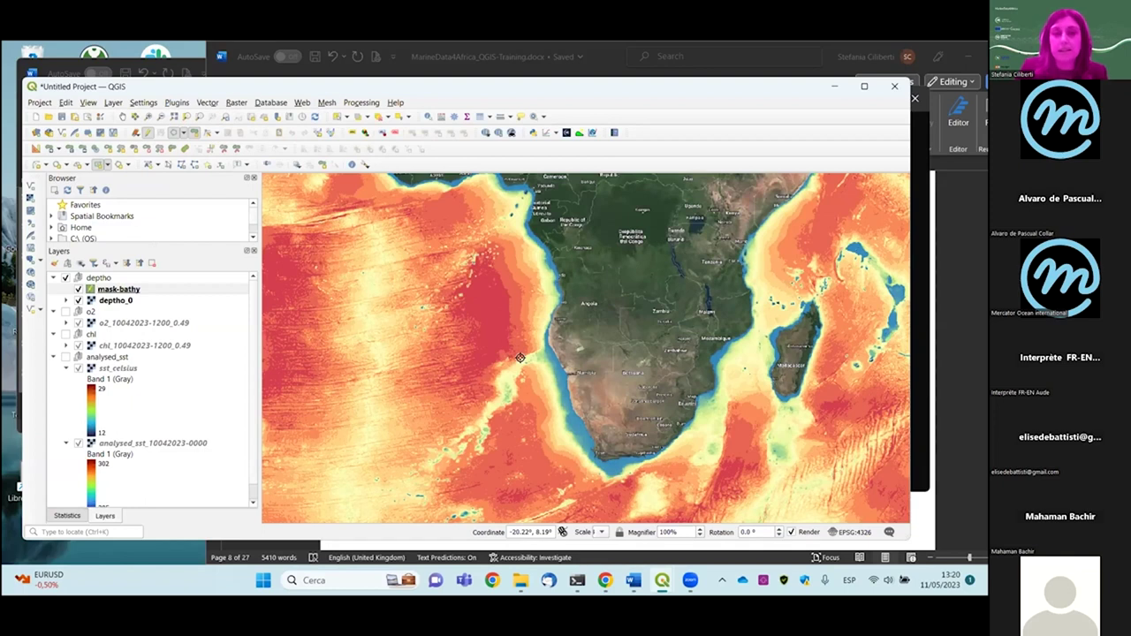
drag(520, 358, 399, 197)
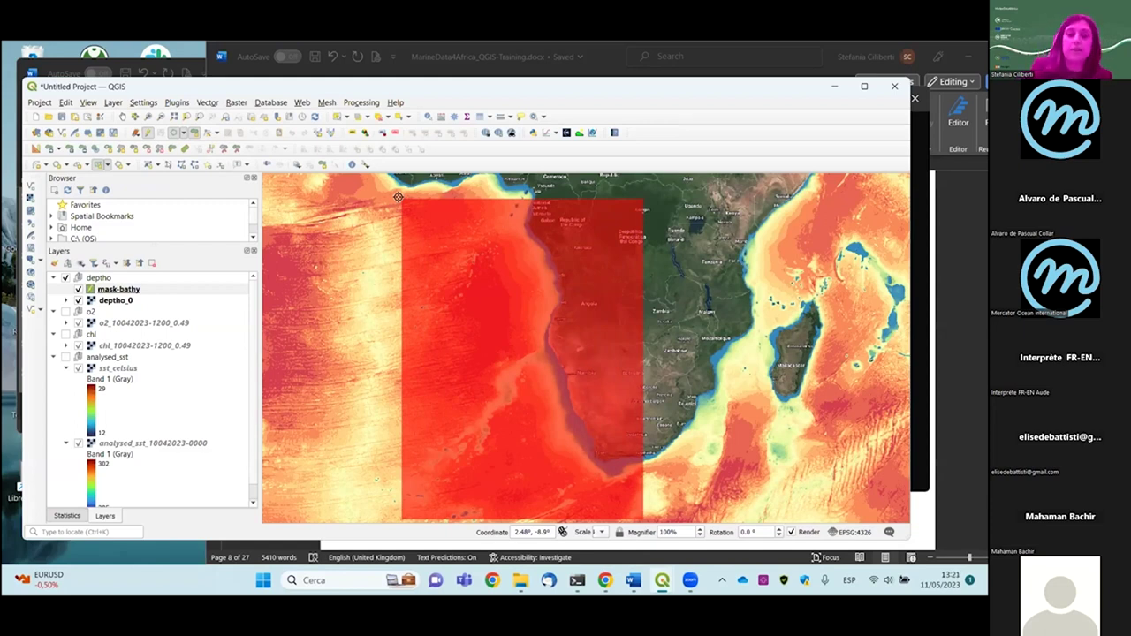
click(398, 197)
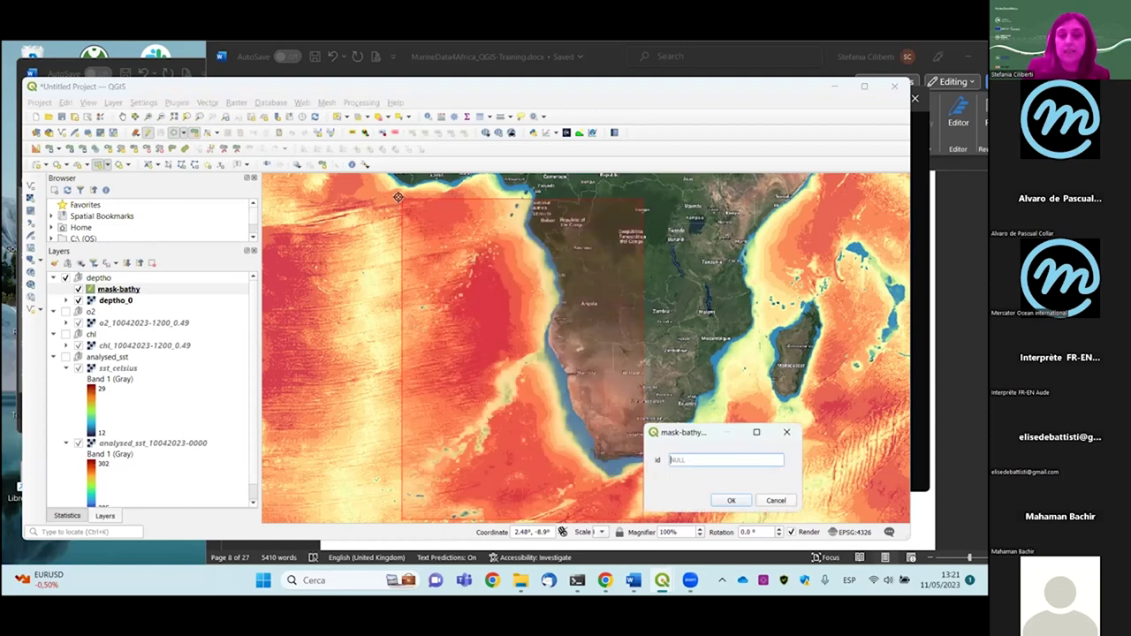
text(0)
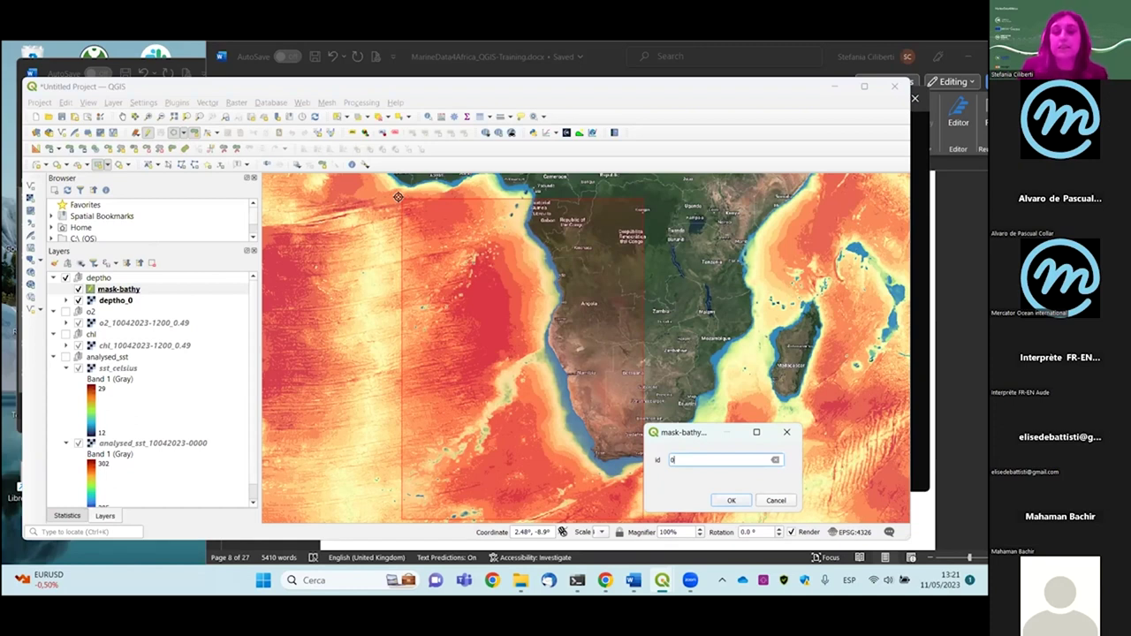
key(Return)
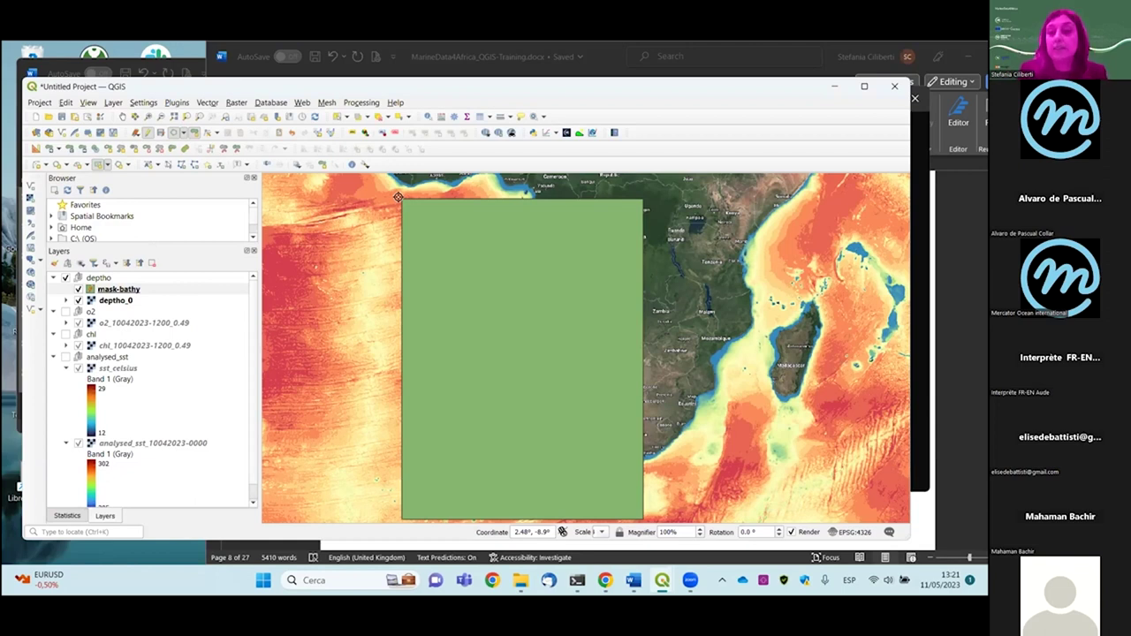
Style the mask-bathy polygon with the outline red symbol so the bathymetry shows through
right_click(113, 292)
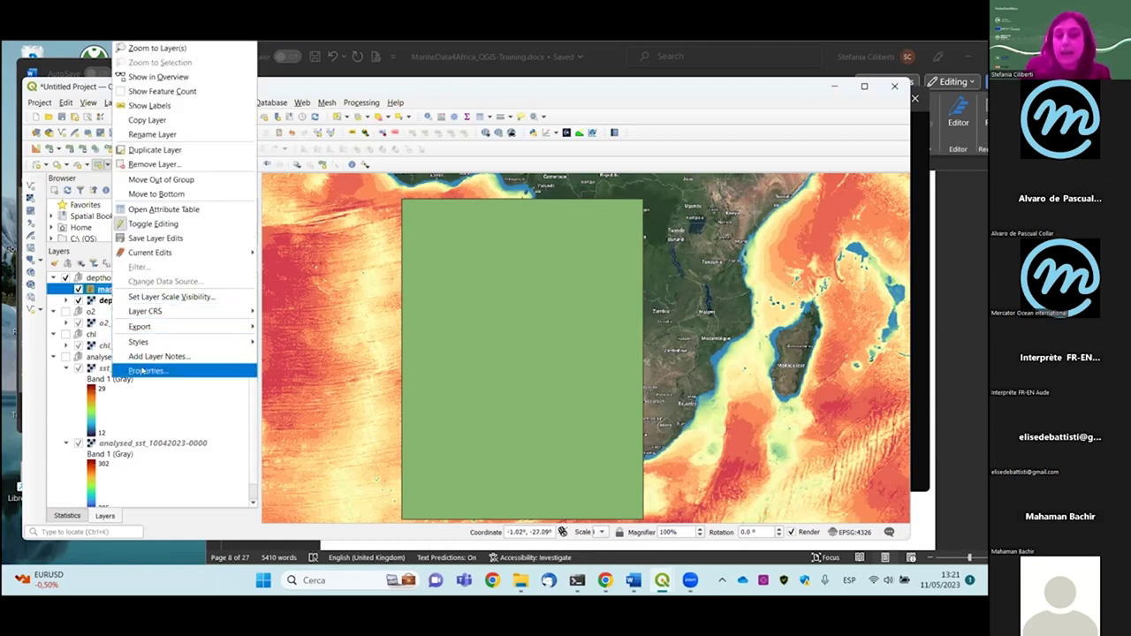
click(141, 369)
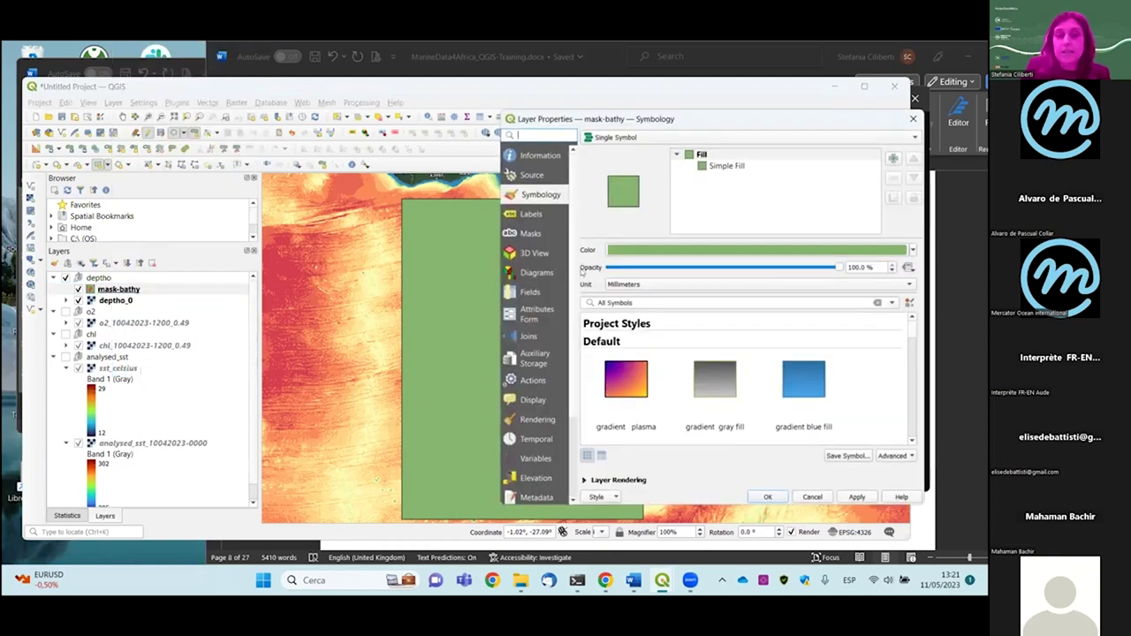
scroll(633, 356, down, 2)
scroll(634, 356, down, 6)
scroll(634, 356, down, 5)
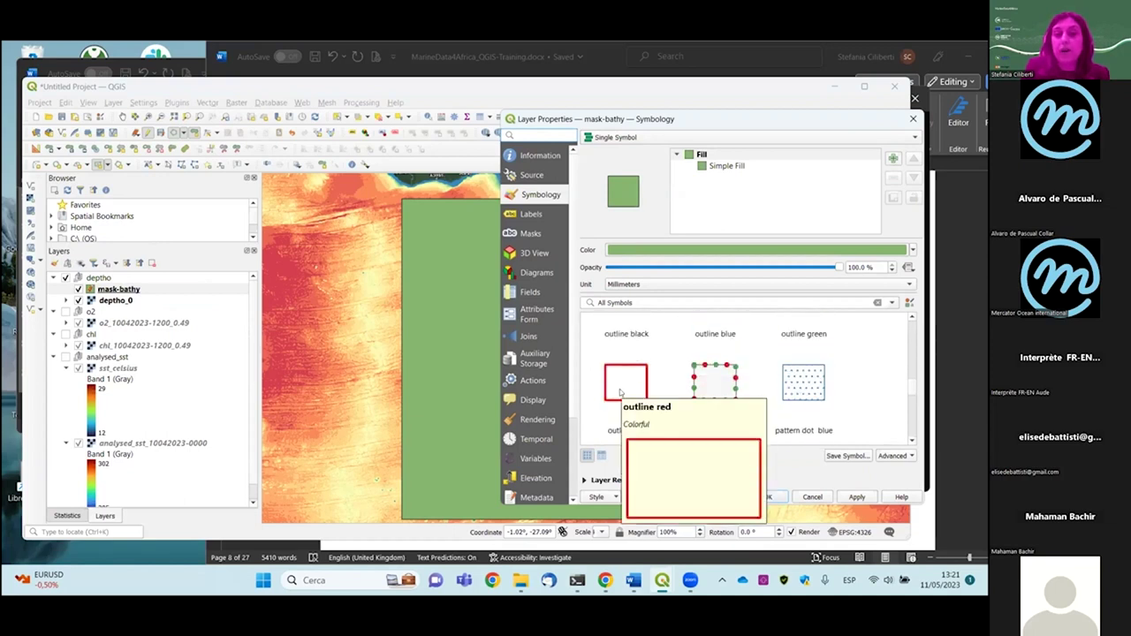
click(621, 393)
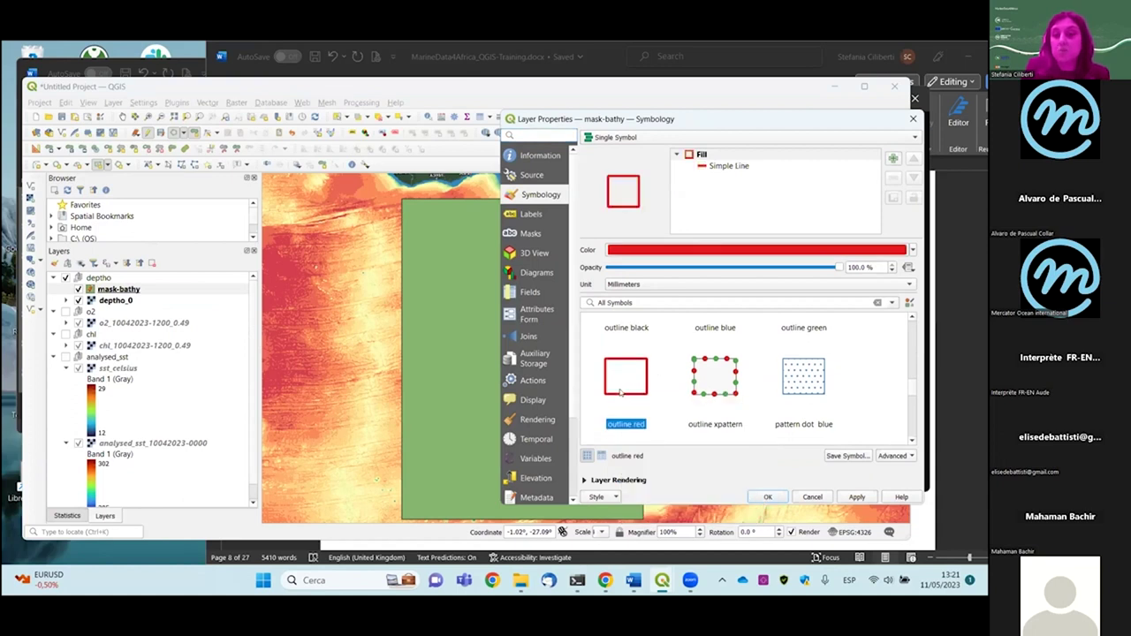
click(766, 496)
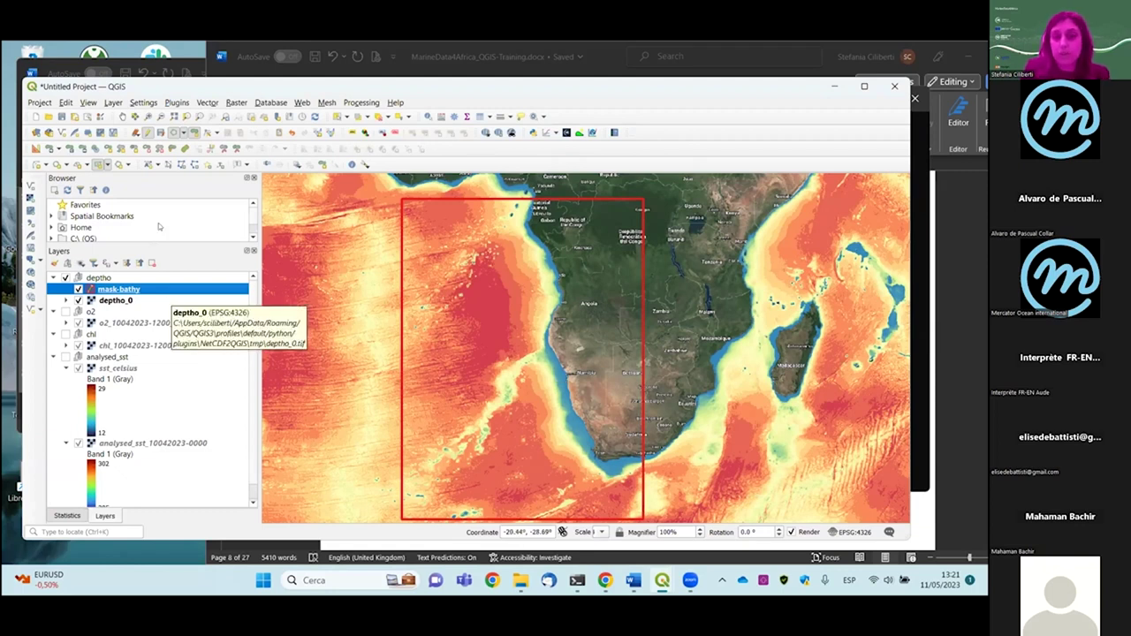
Stop editing the mask-bathy layer and save its changes
click(147, 133)
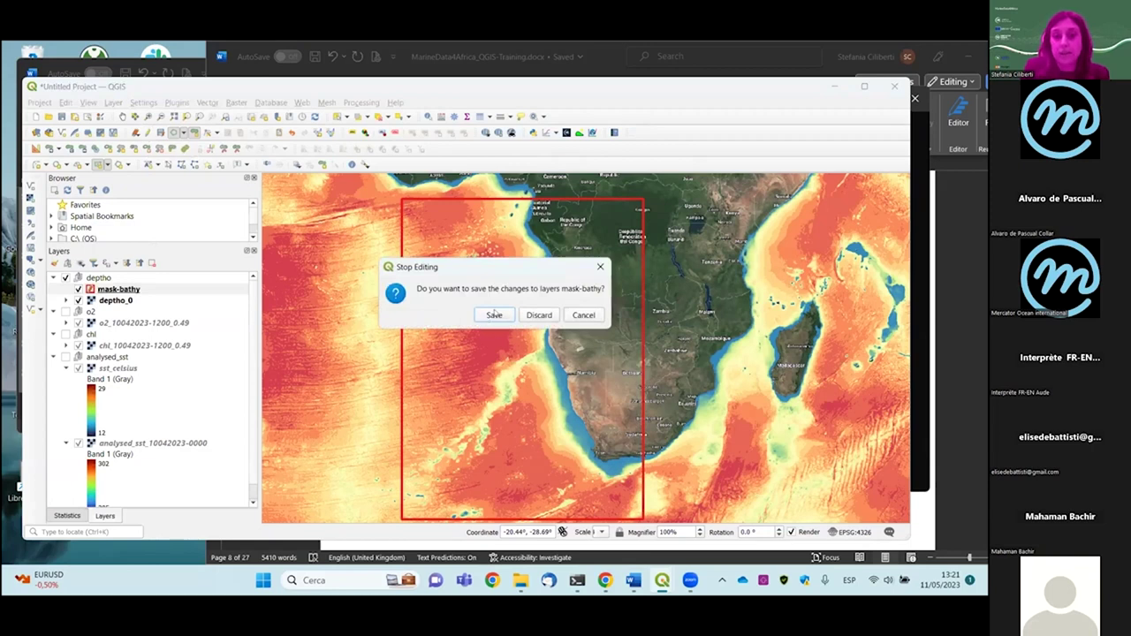
click(493, 312)
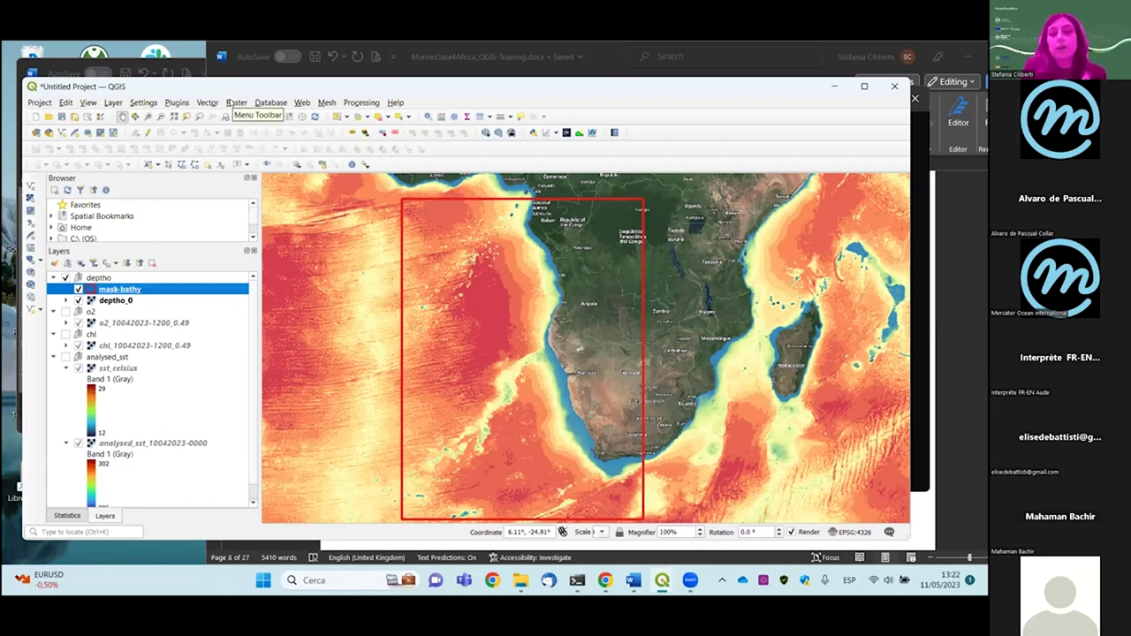
Clip the deptho_0 raster by the mask-bathy layer, with source and target CRS set to the project's EPSG:4326 - WGS 84
click(230, 104)
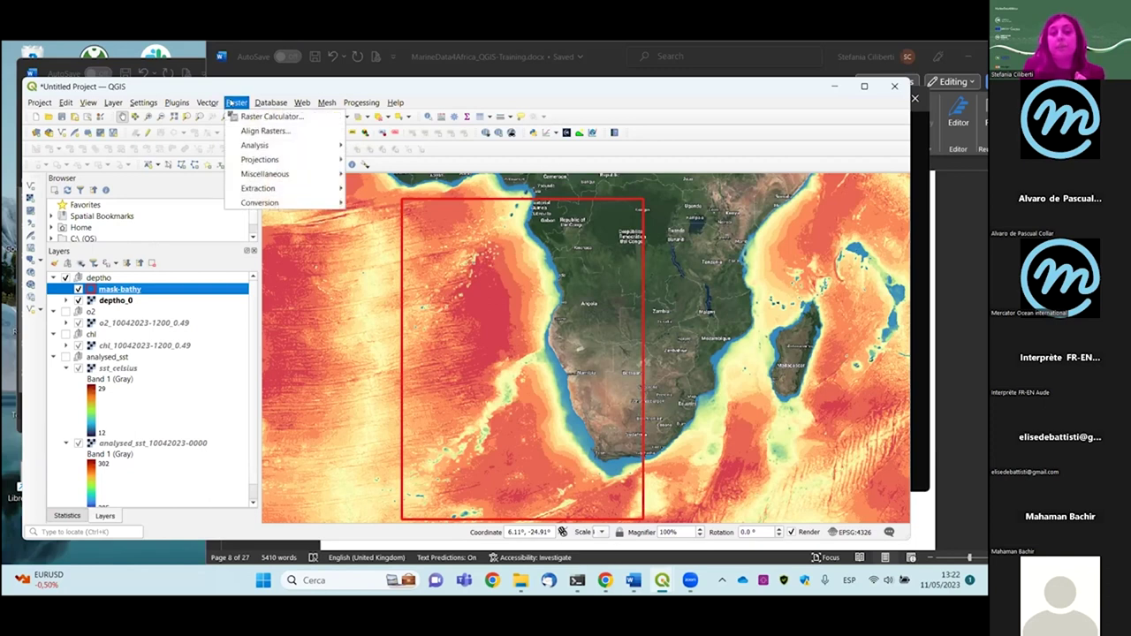
mouse_move(248, 188)
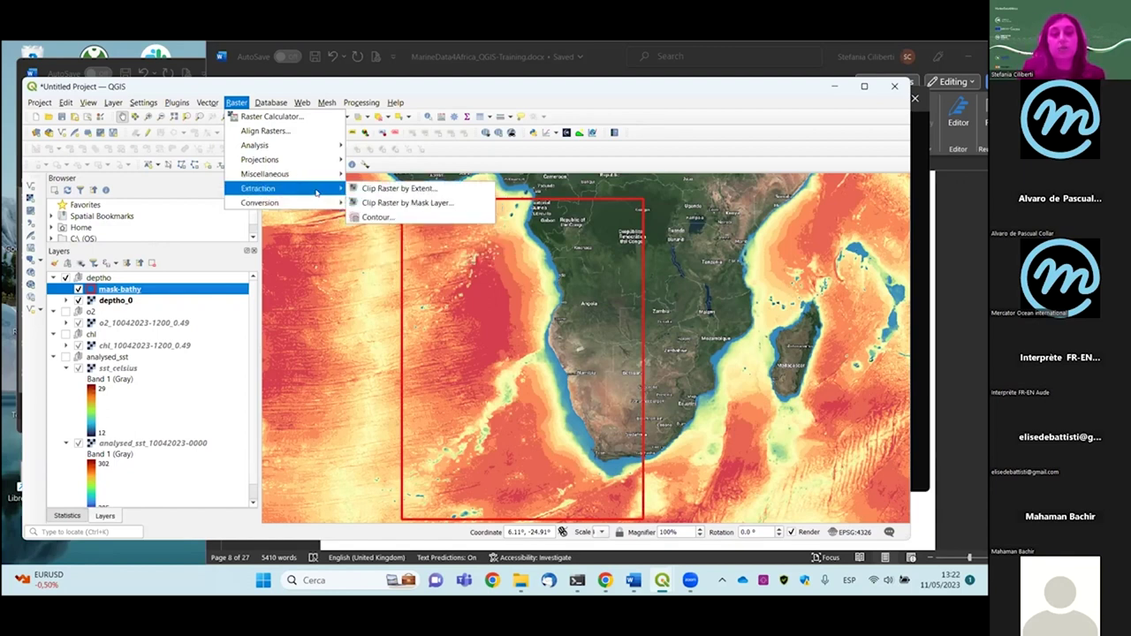
click(378, 204)
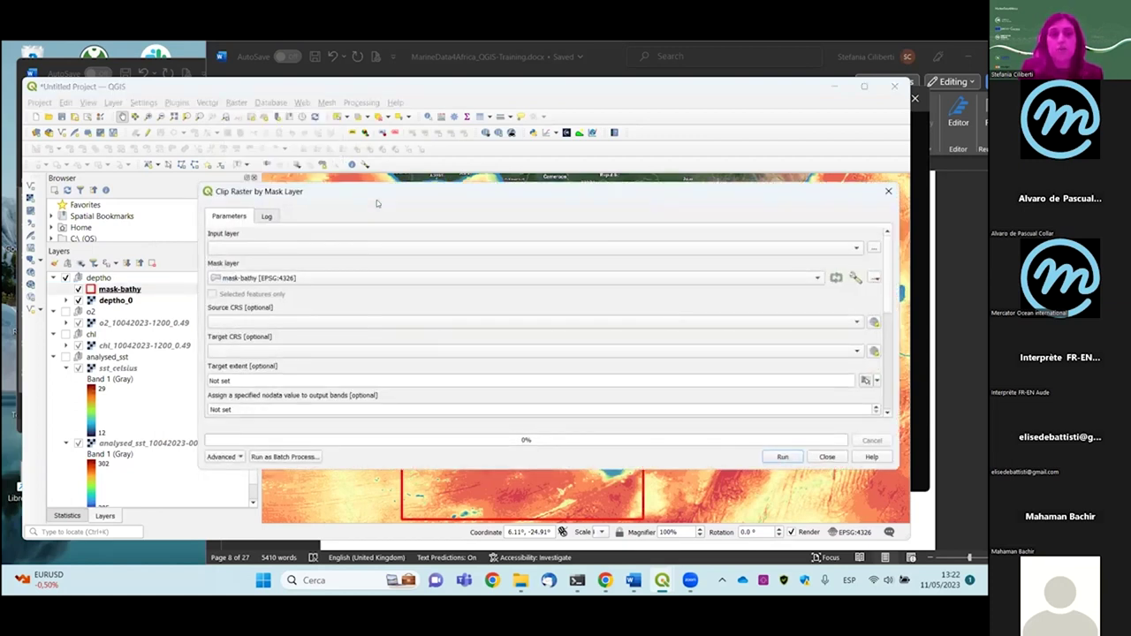
click(358, 245)
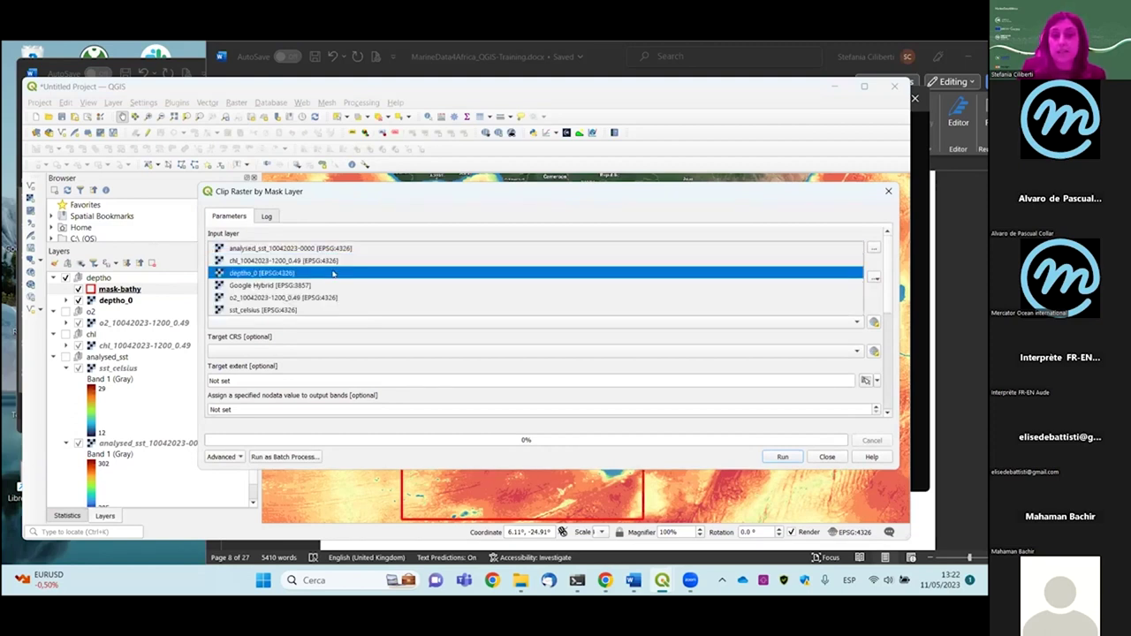
click(333, 274)
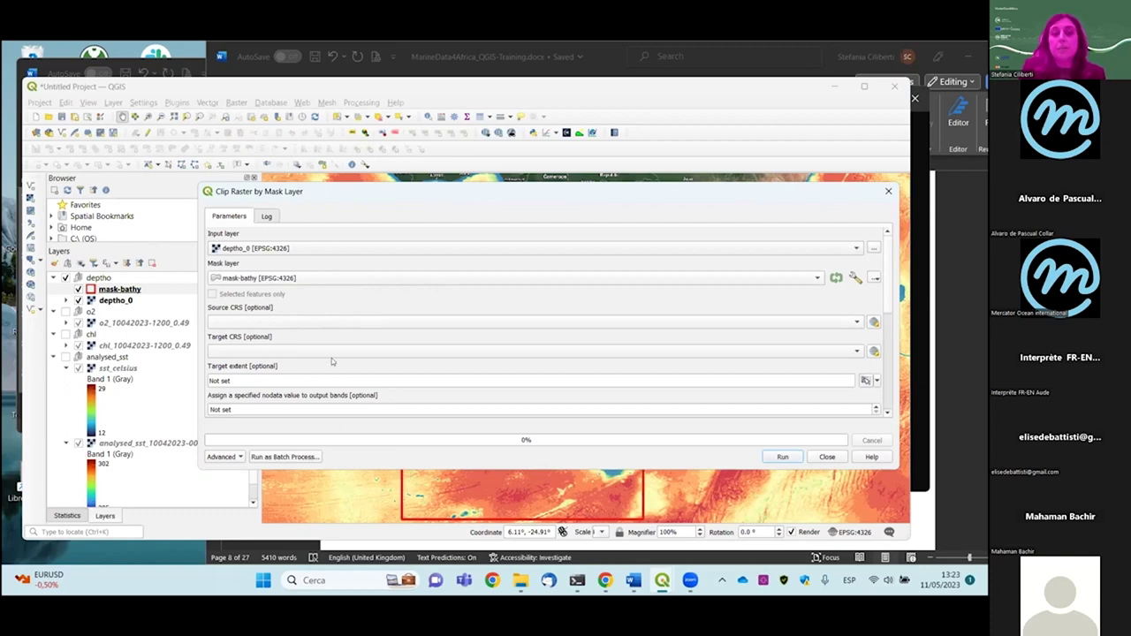
click(339, 320)
click(334, 332)
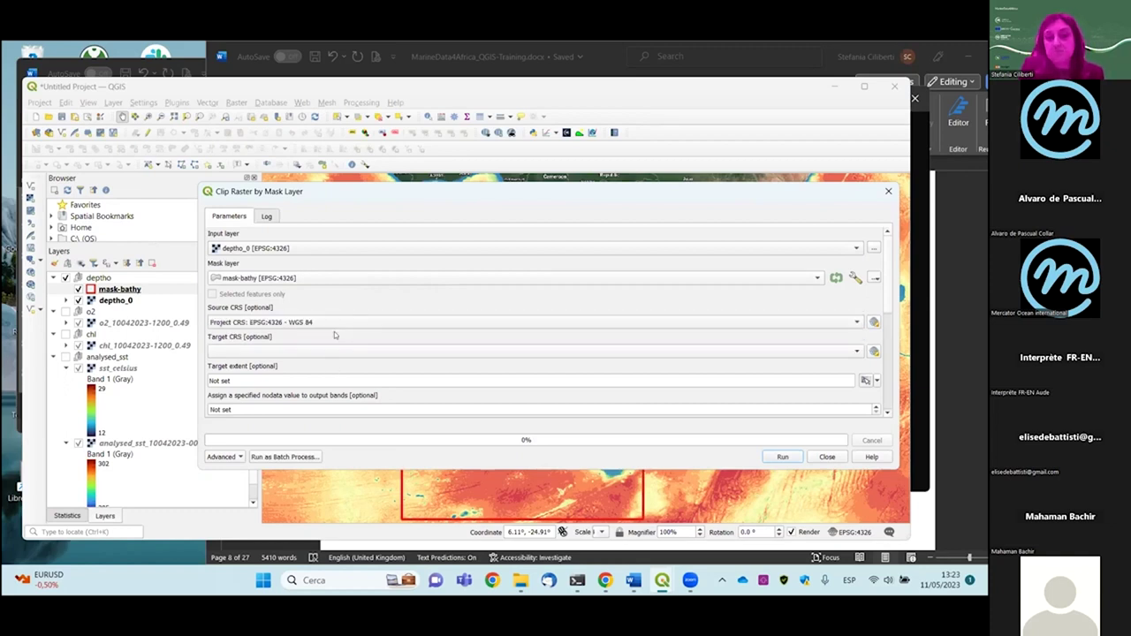
click(325, 350)
click(326, 363)
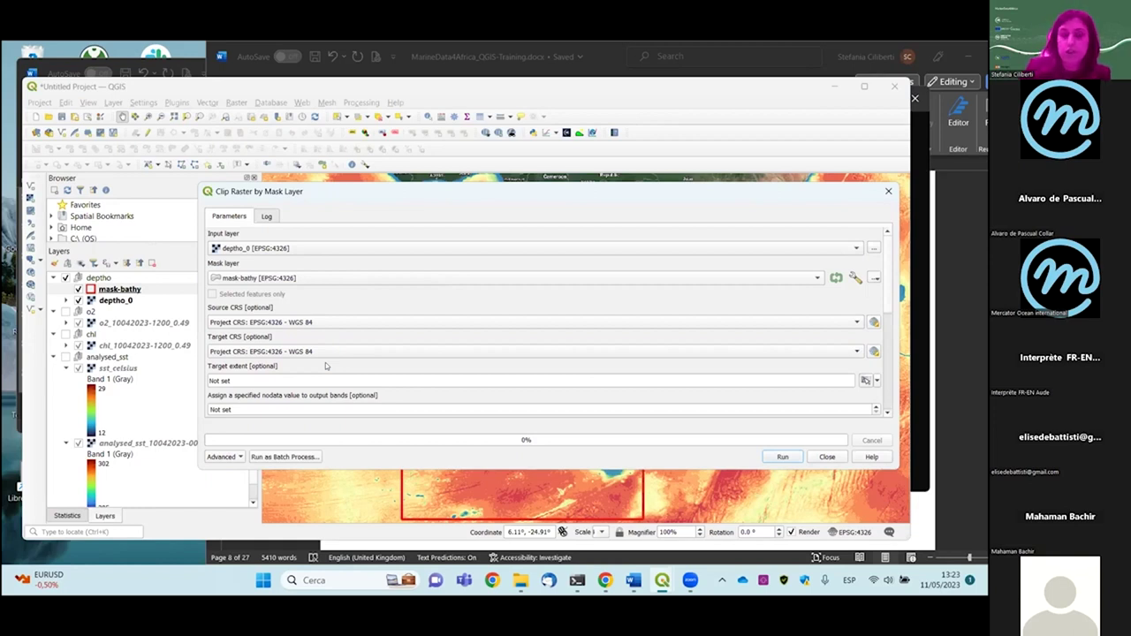
click(779, 457)
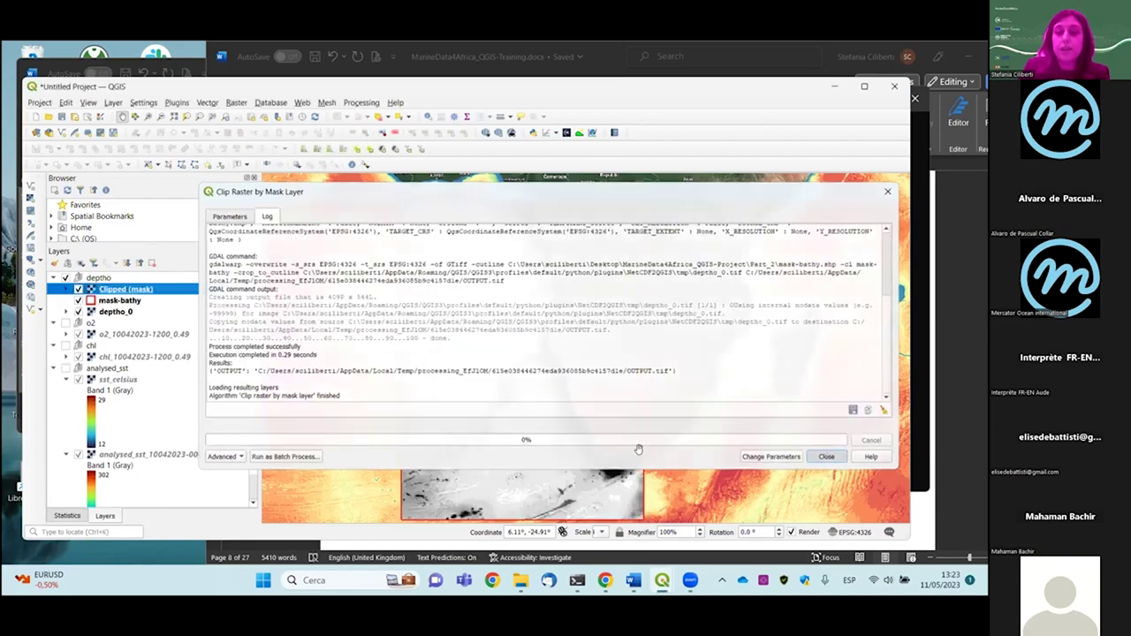
click(827, 457)
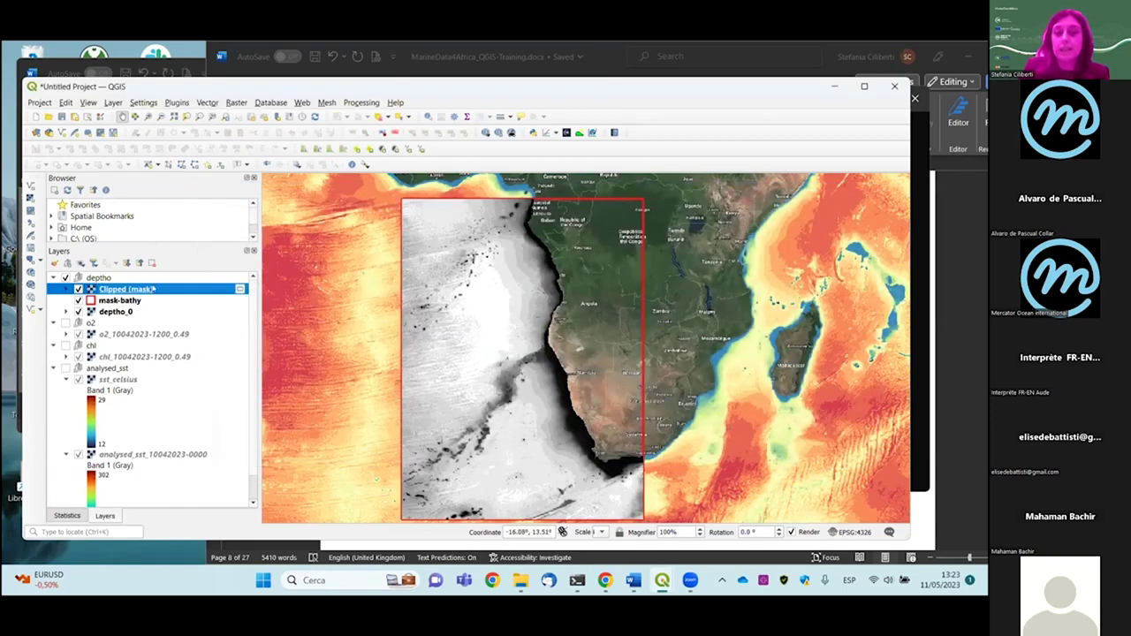
Hide the deptho_0 layer and set the clipped raster's render type to singleband pseudocolor
click(78, 312)
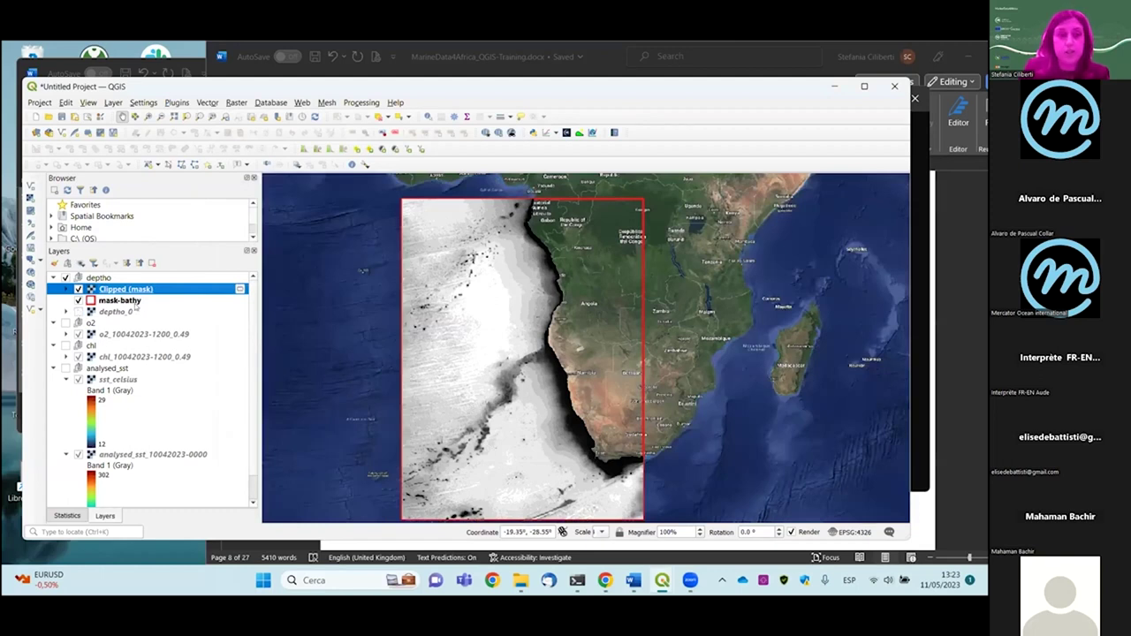
right_click(128, 291)
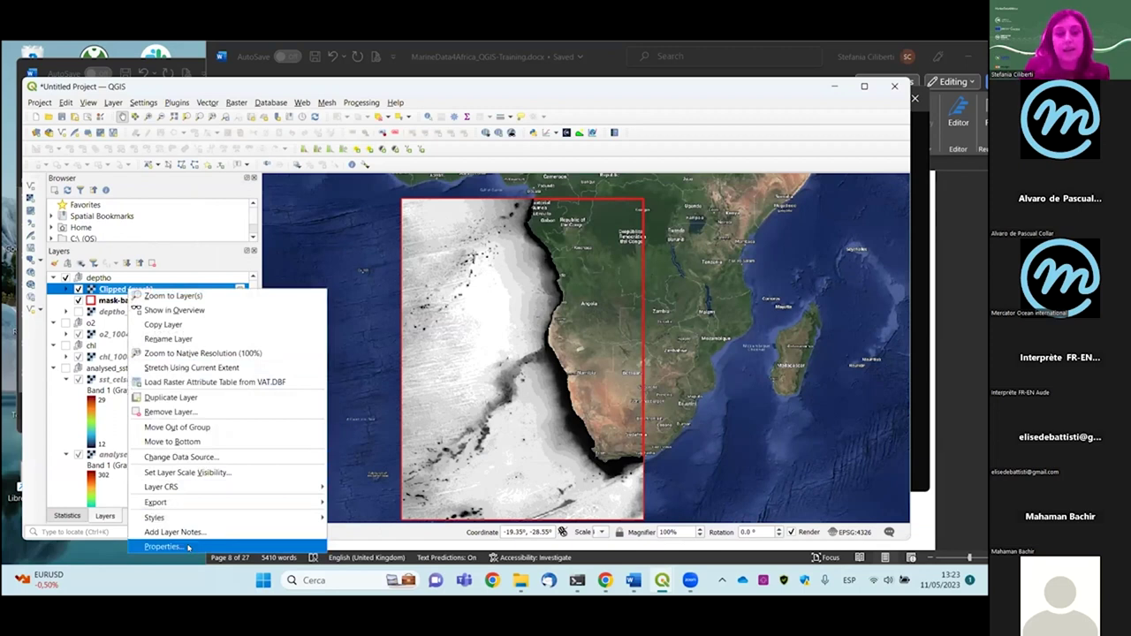
click(187, 547)
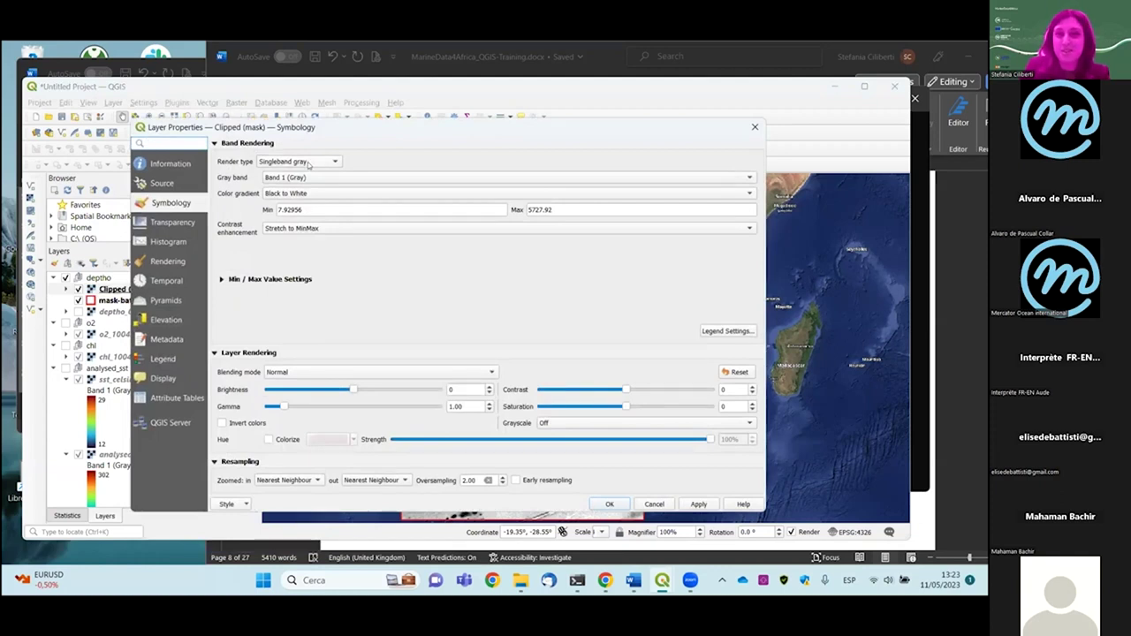
click(309, 165)
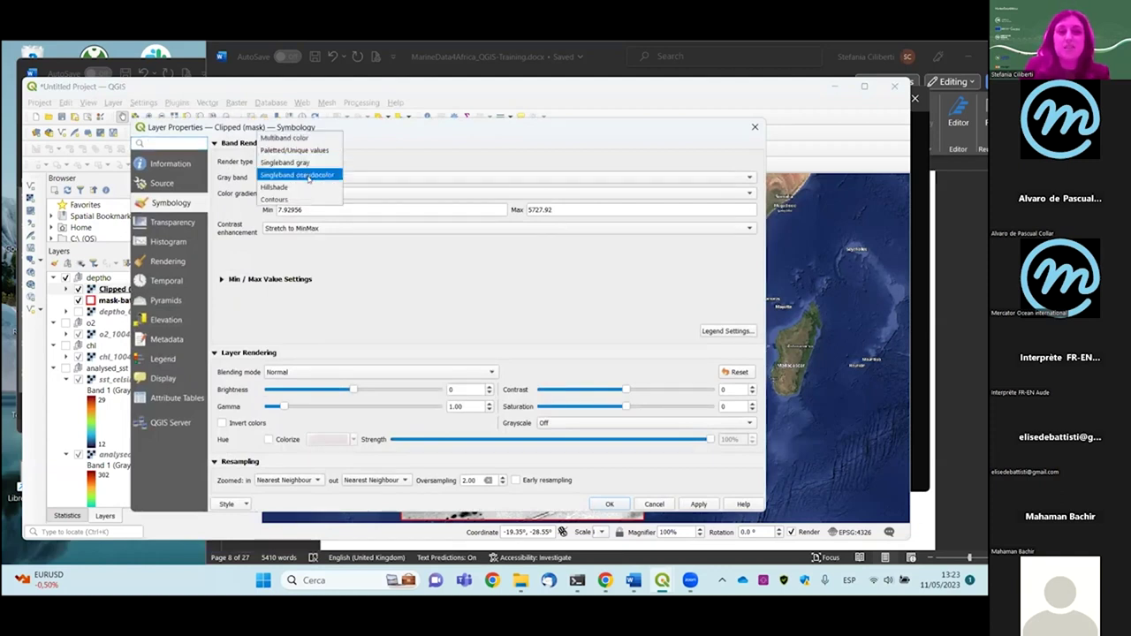
click(308, 176)
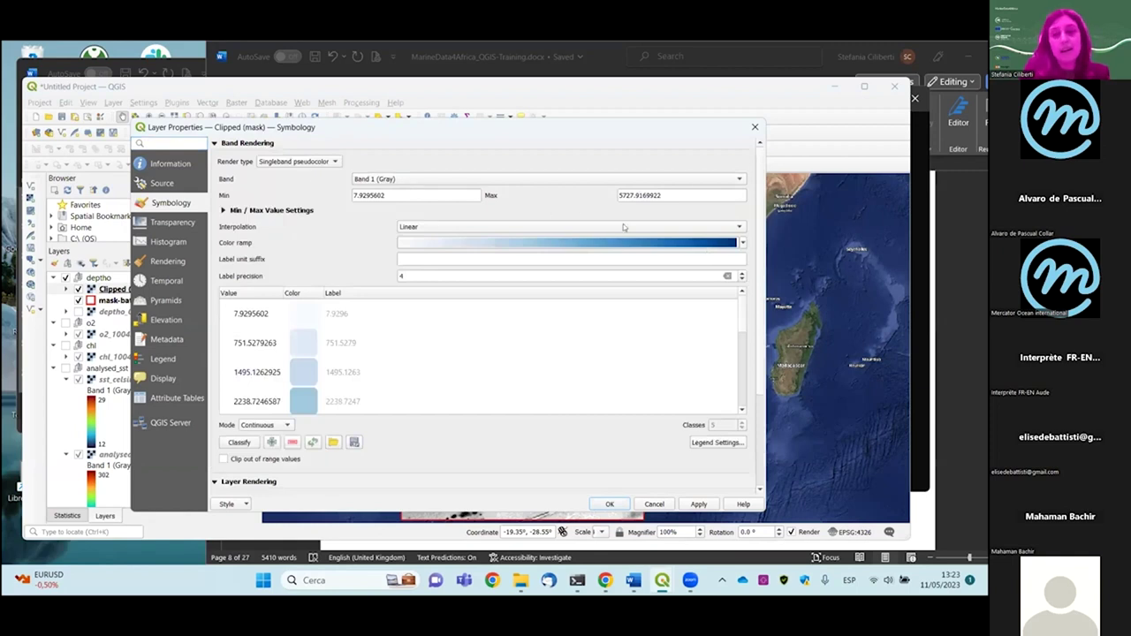
Style the clipped raster with a range of 8 to 5700, the Viridis color ramp and Equal Interval mode
double_click(424, 193)
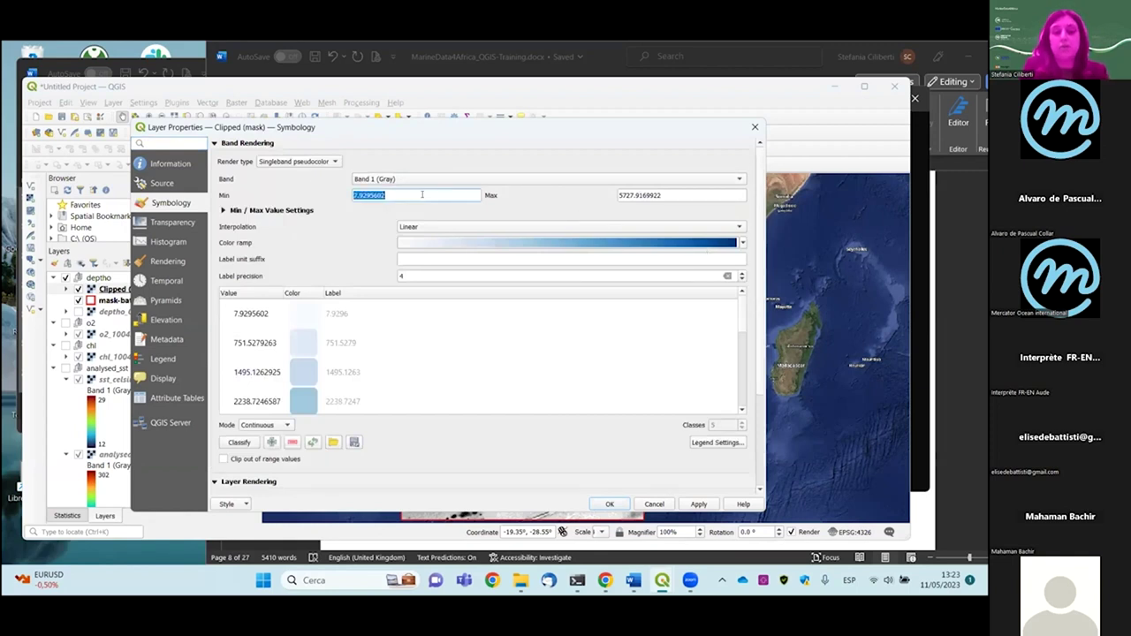
text(8)
double_click(683, 195)
text(5700)
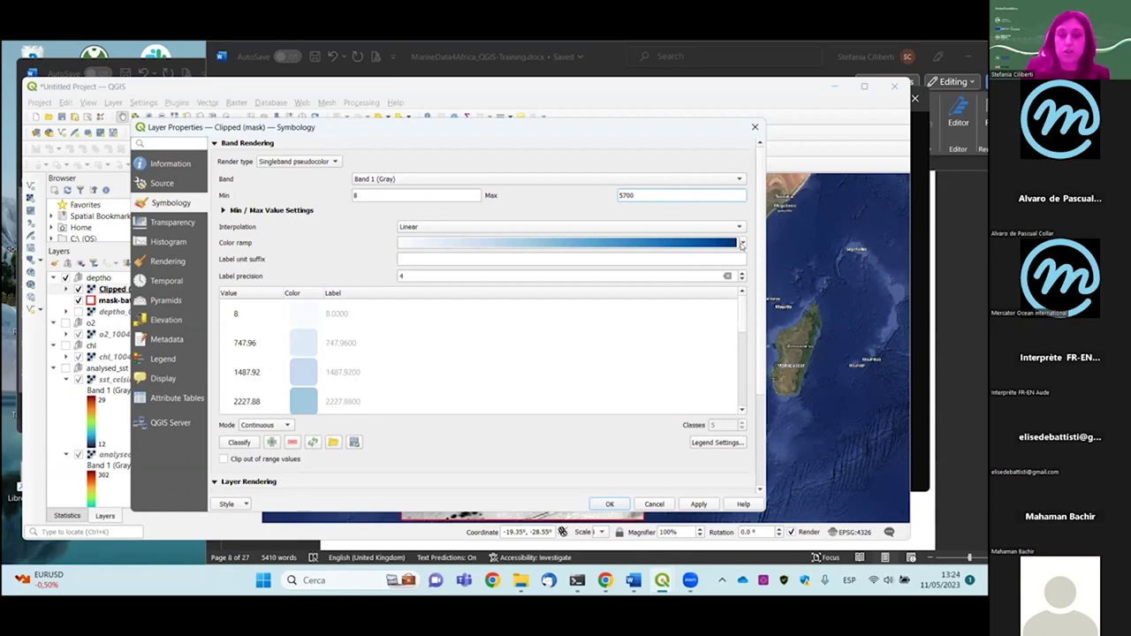
click(742, 244)
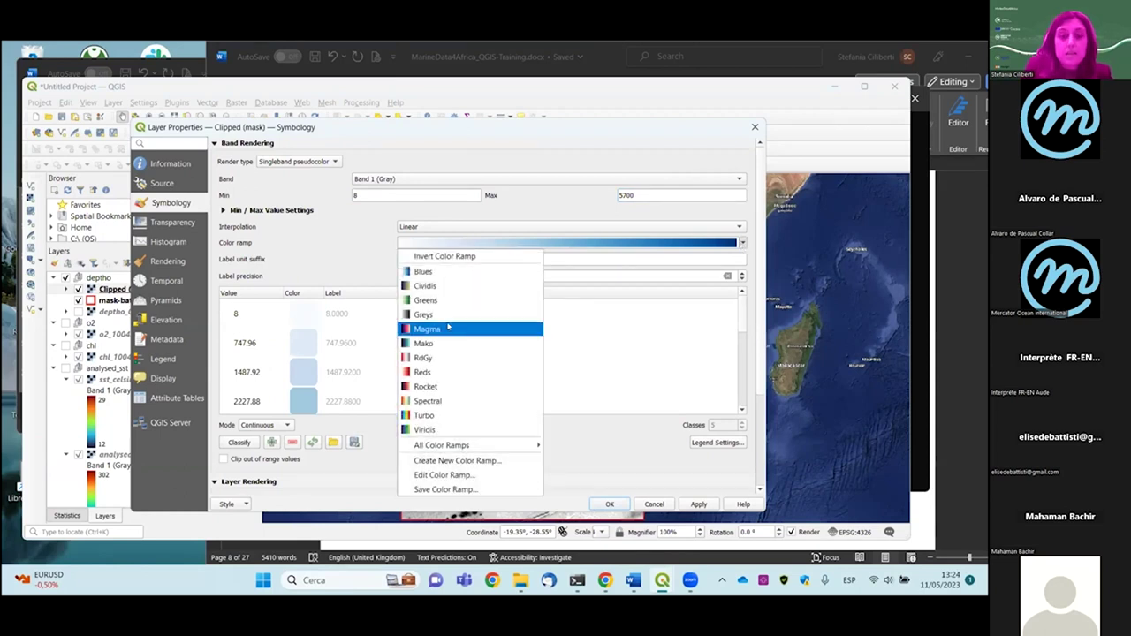
click(439, 428)
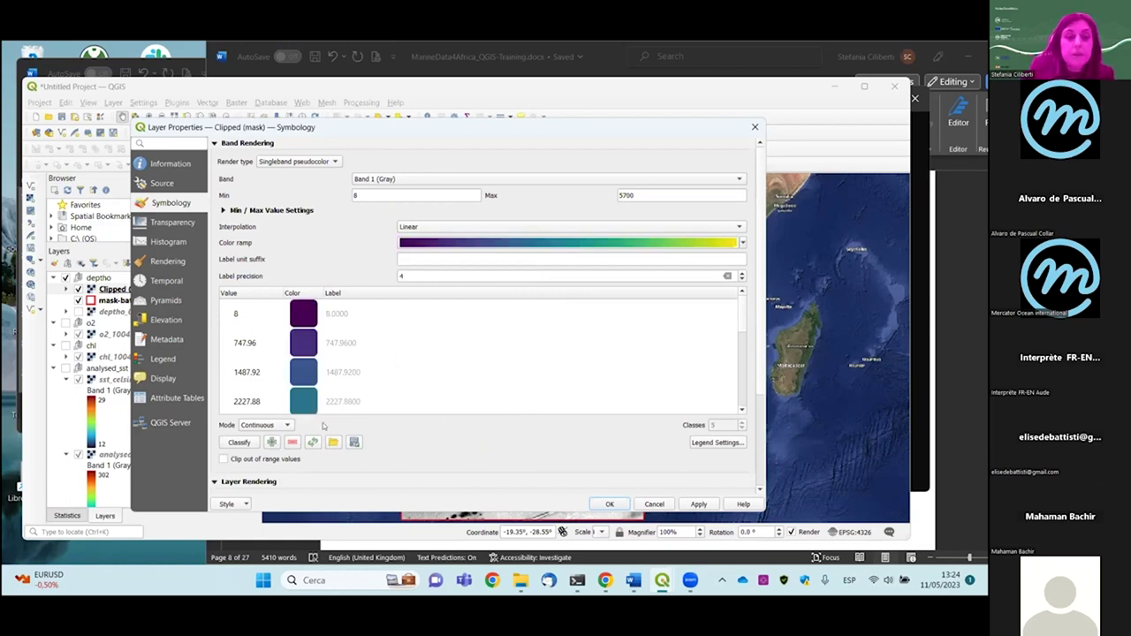
click(261, 426)
click(263, 439)
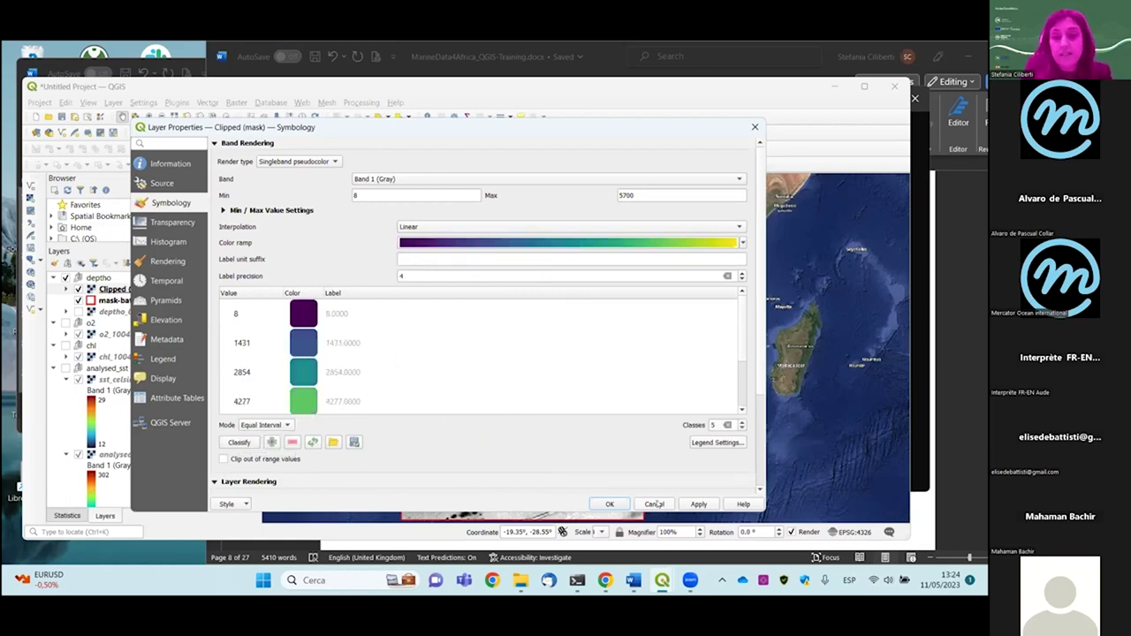
click(610, 503)
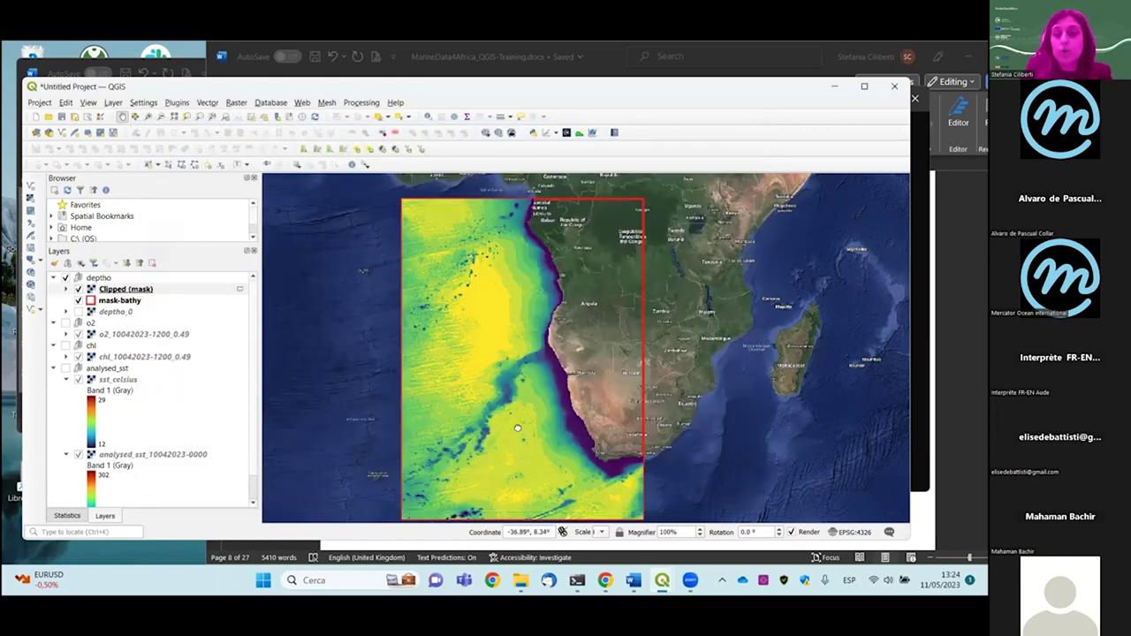
drag(519, 475, 516, 448)
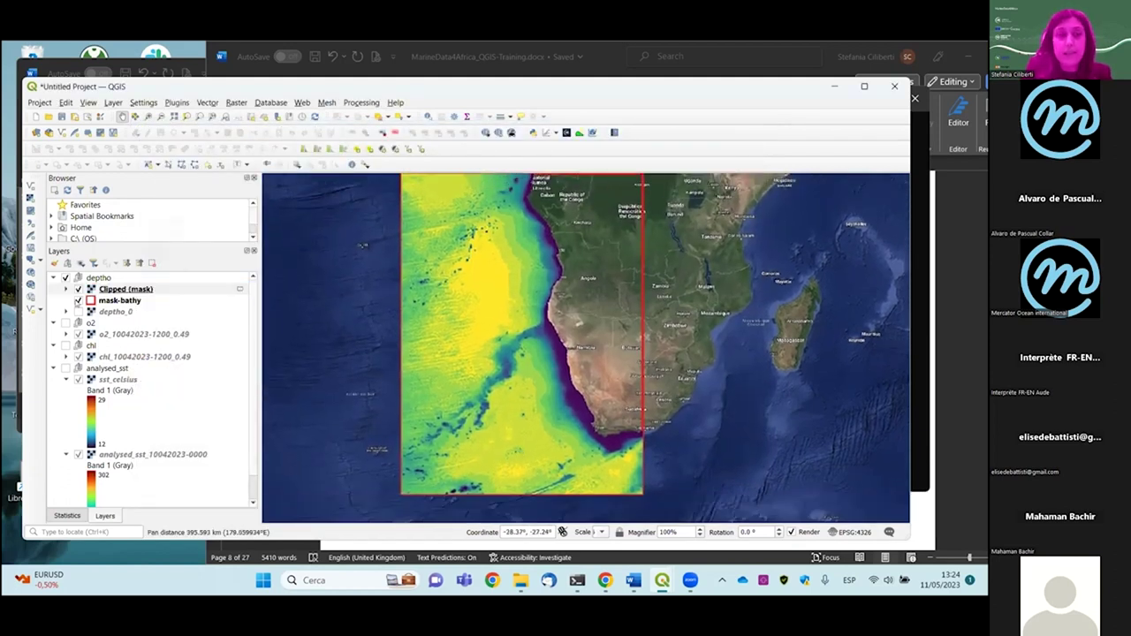
Add the Clipped (mask) layer to the Profile Tool and plot a depth profile from the mask's western edge to the African coast
click(65, 289)
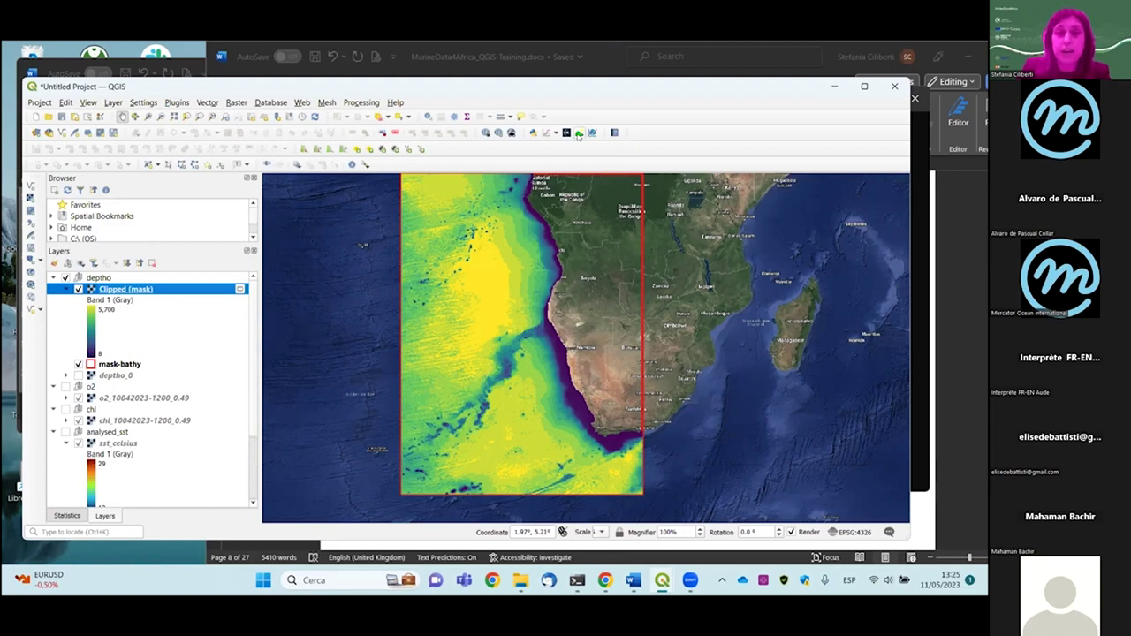
click(578, 133)
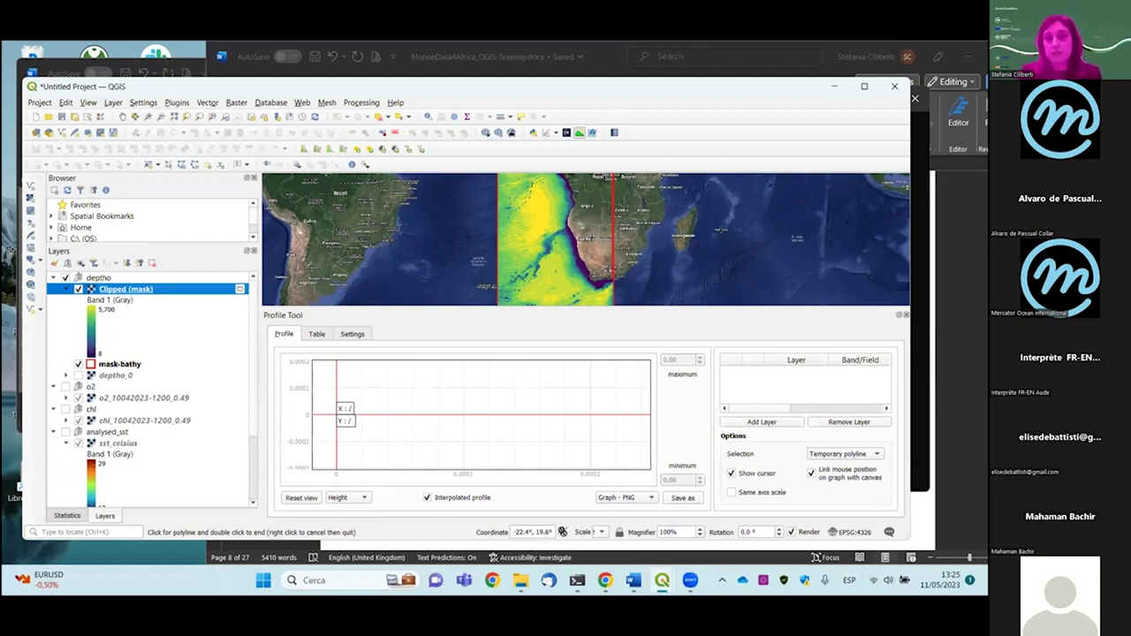
click(750, 423)
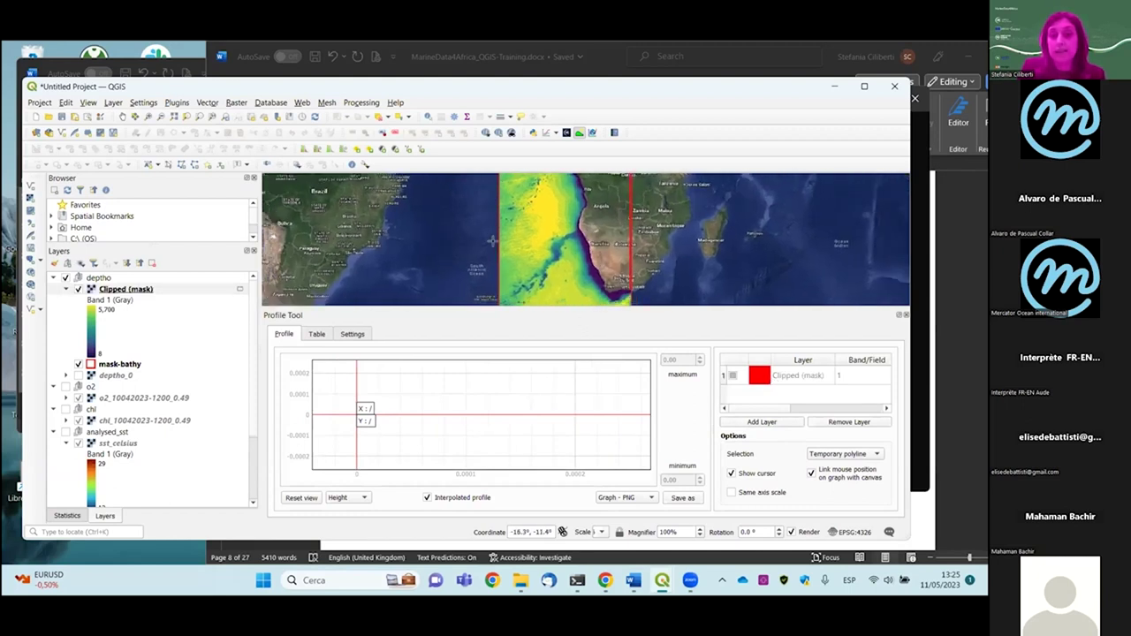
scroll(523, 254, up, 1)
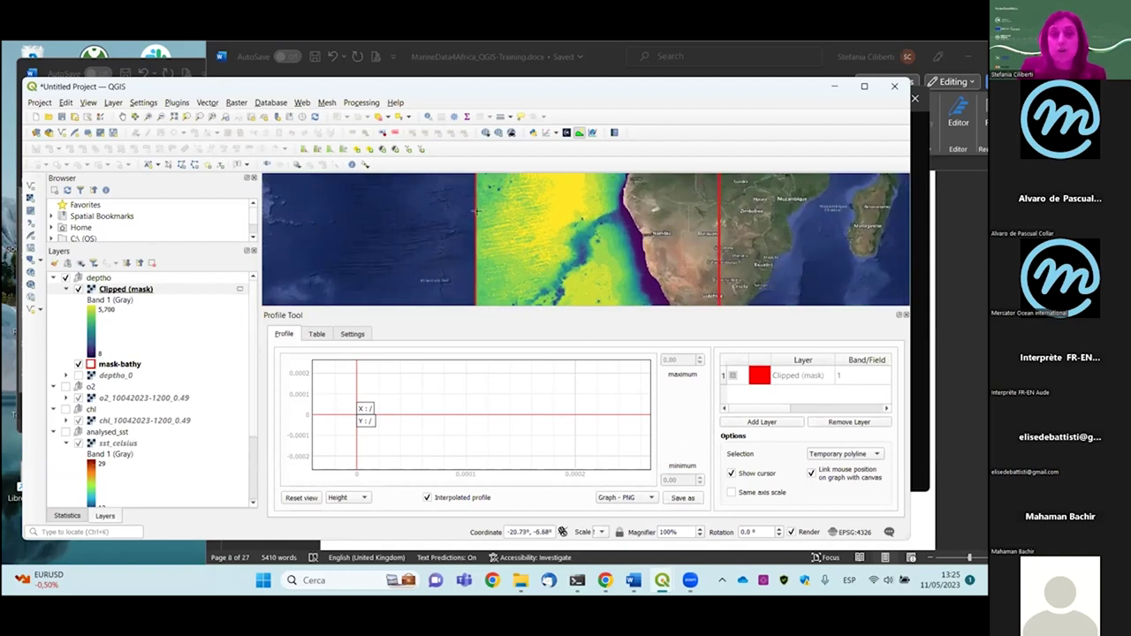
click(473, 209)
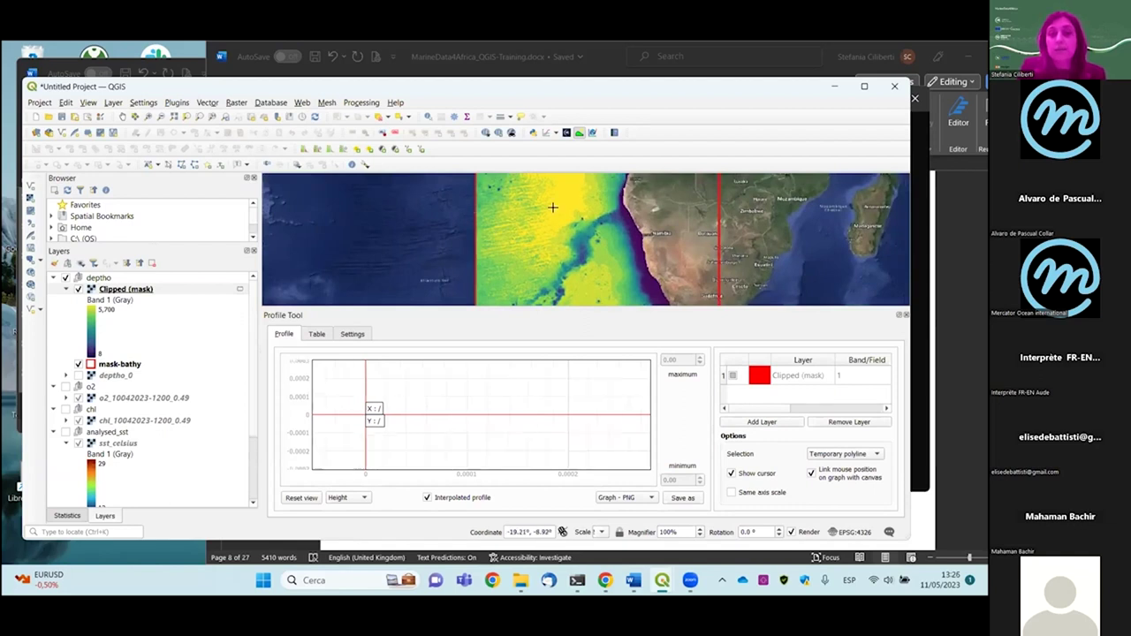
double_click(637, 207)
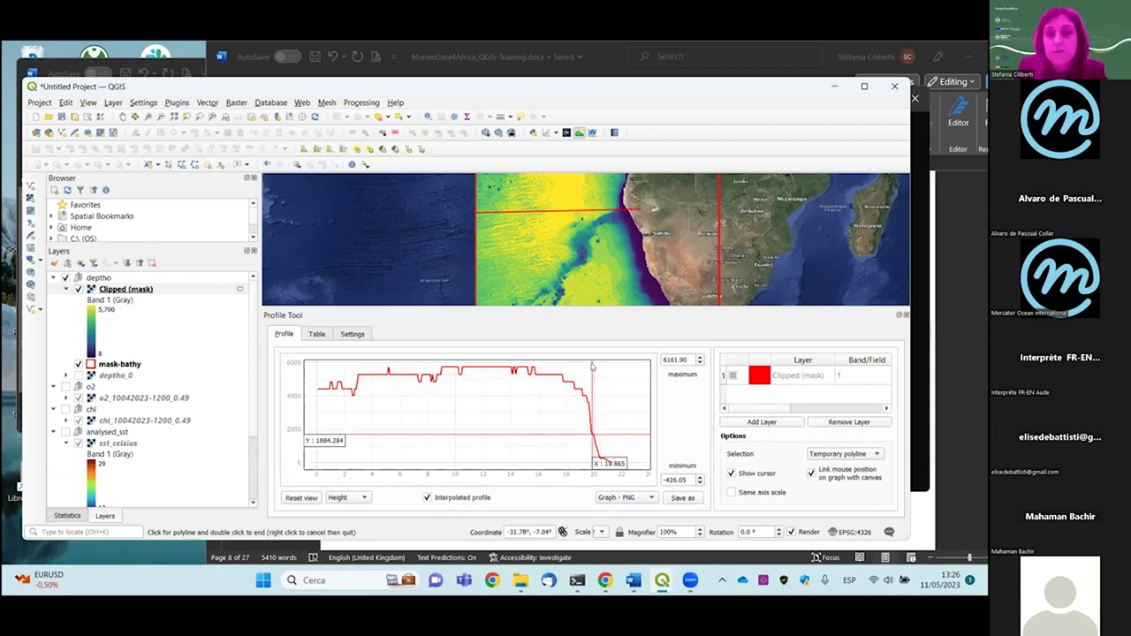
Replot the depth profile along a line farther south, from the mask's western edge across the submarine ridge to the Namibian coast
scroll(584, 270, up, 1)
scroll(584, 269, up, 1)
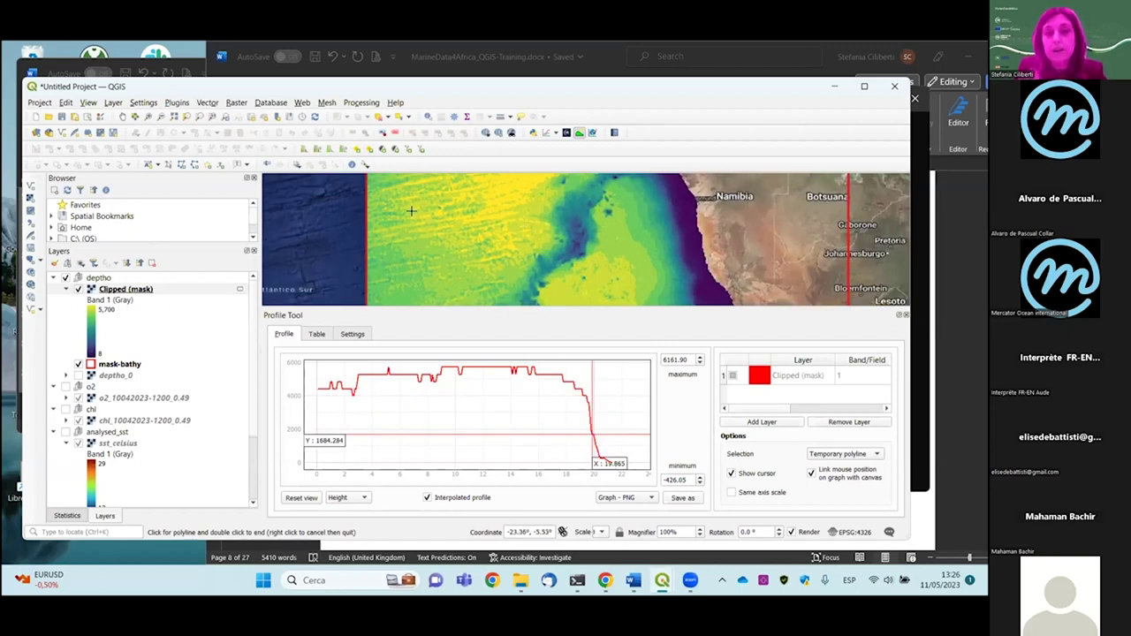
click(366, 211)
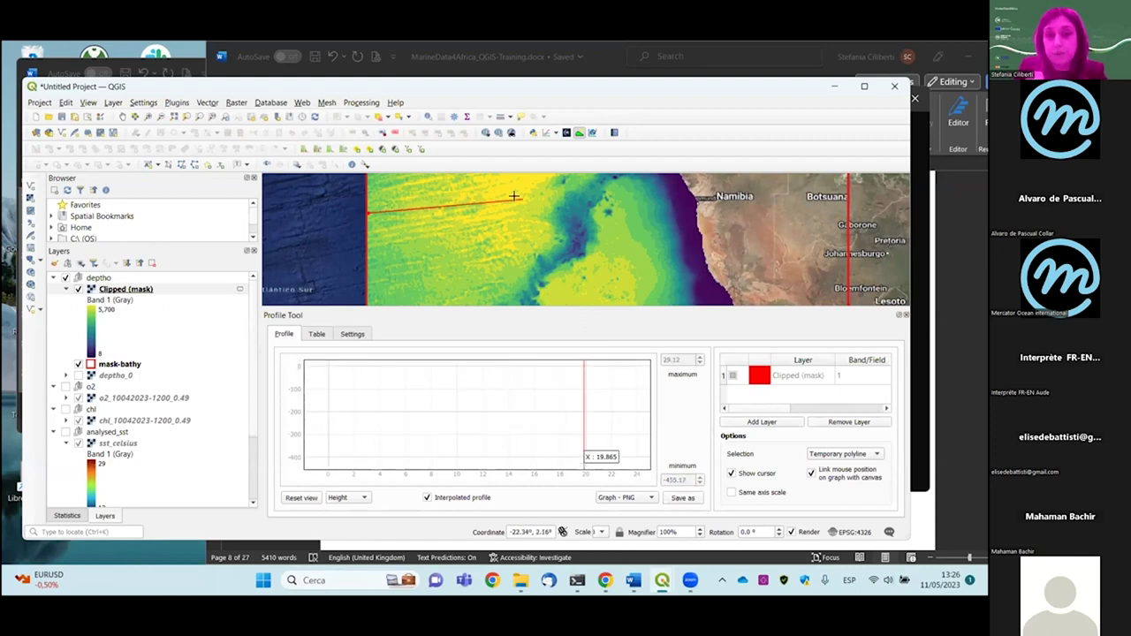
double_click(694, 208)
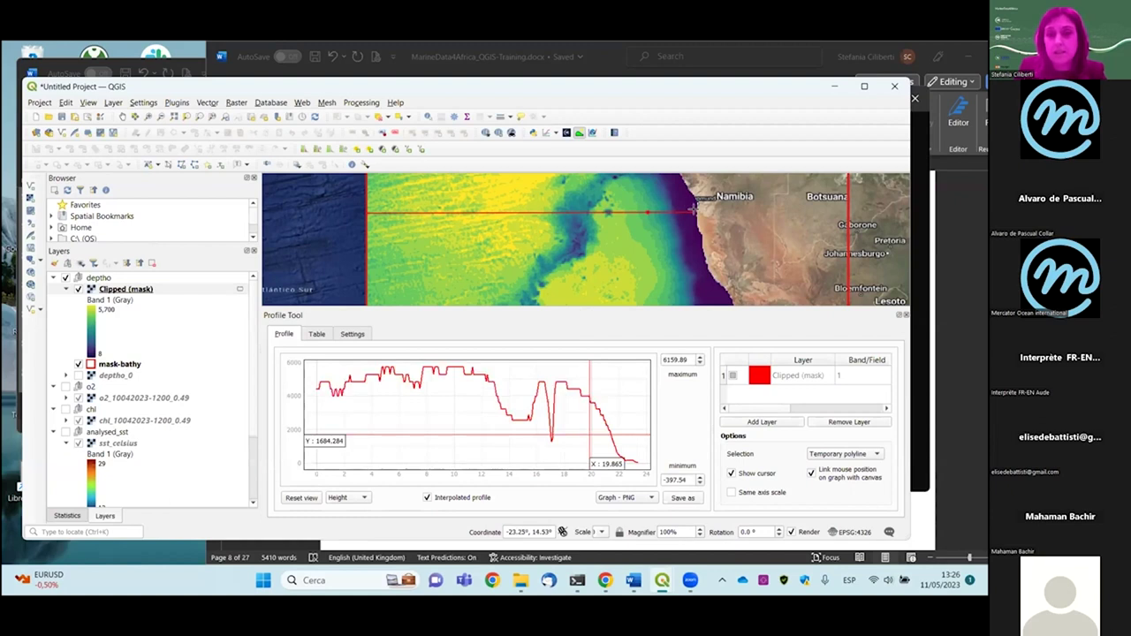
click(694, 209)
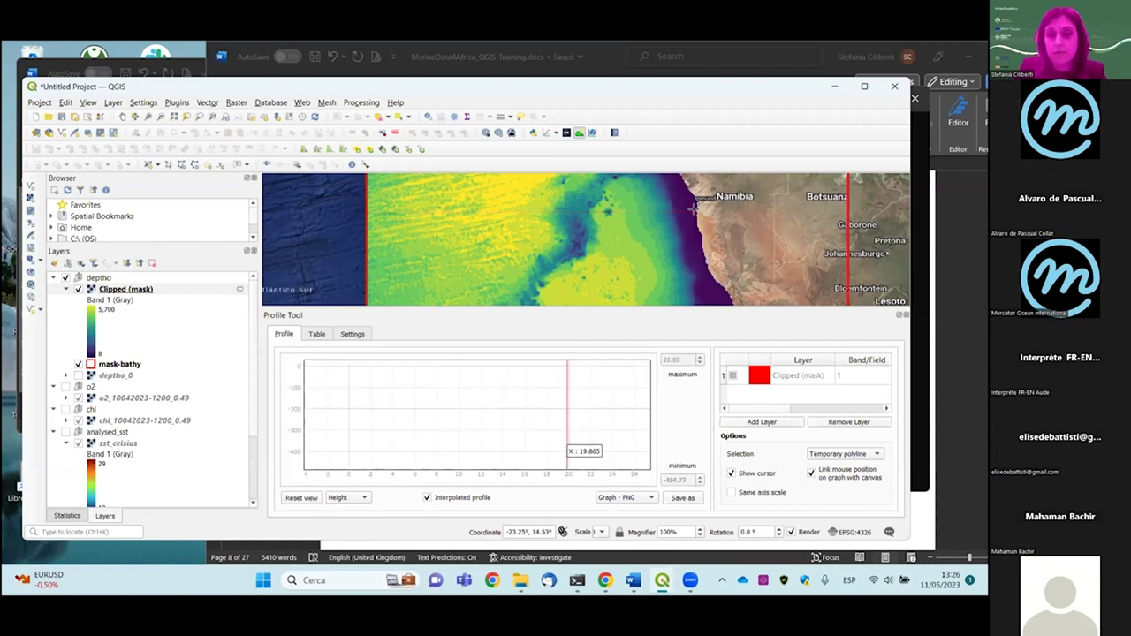
click(364, 212)
double_click(698, 210)
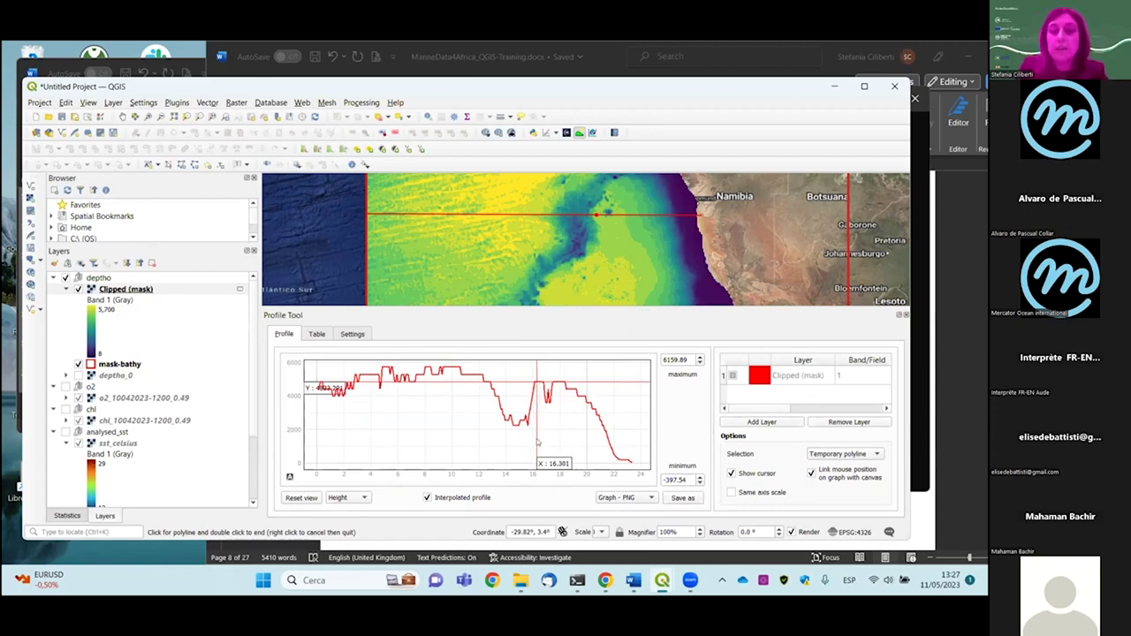
scroll(539, 444, down, 2)
scroll(584, 259, down, 2)
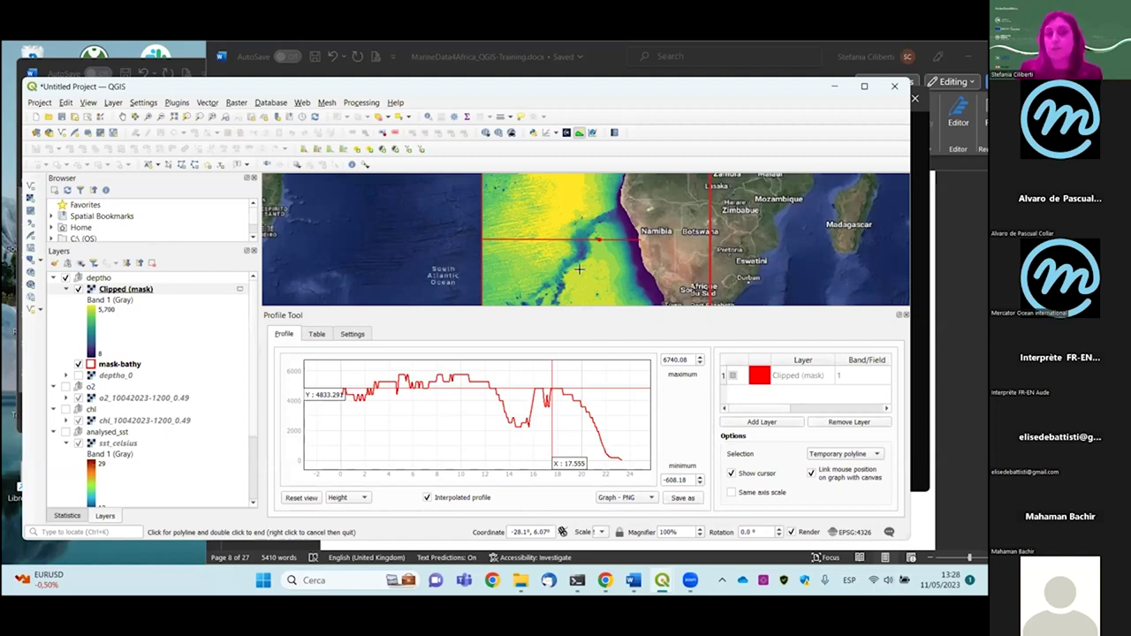
Close the Profile Tool and bring the clipped bathymetry back into view on the map
click(906, 316)
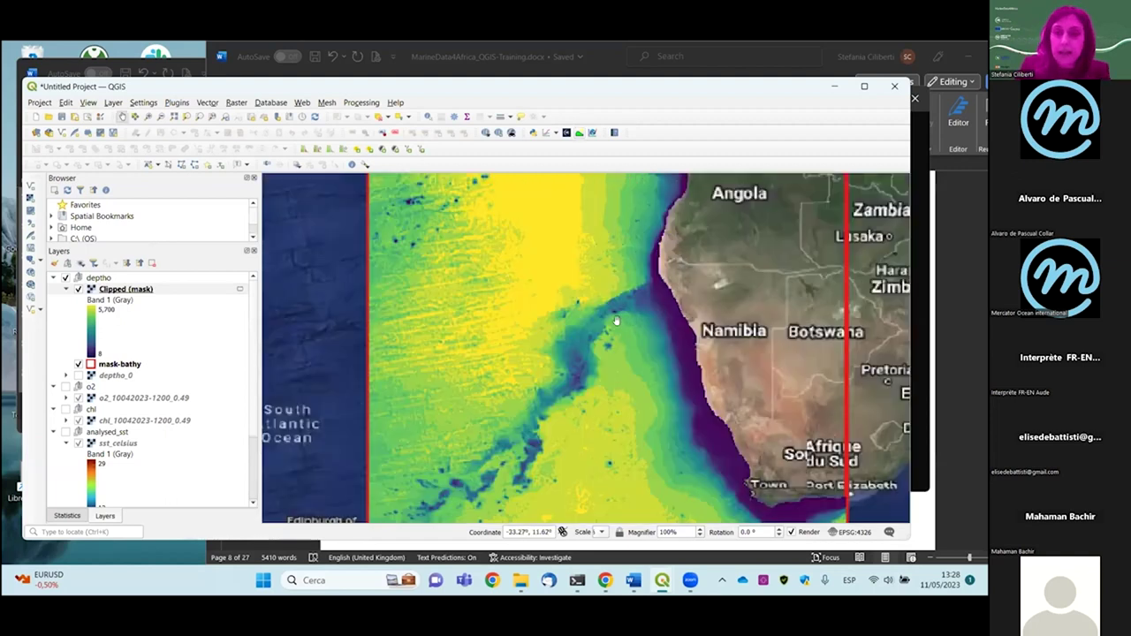
scroll(617, 320, down, 2)
drag(634, 336, 557, 343)
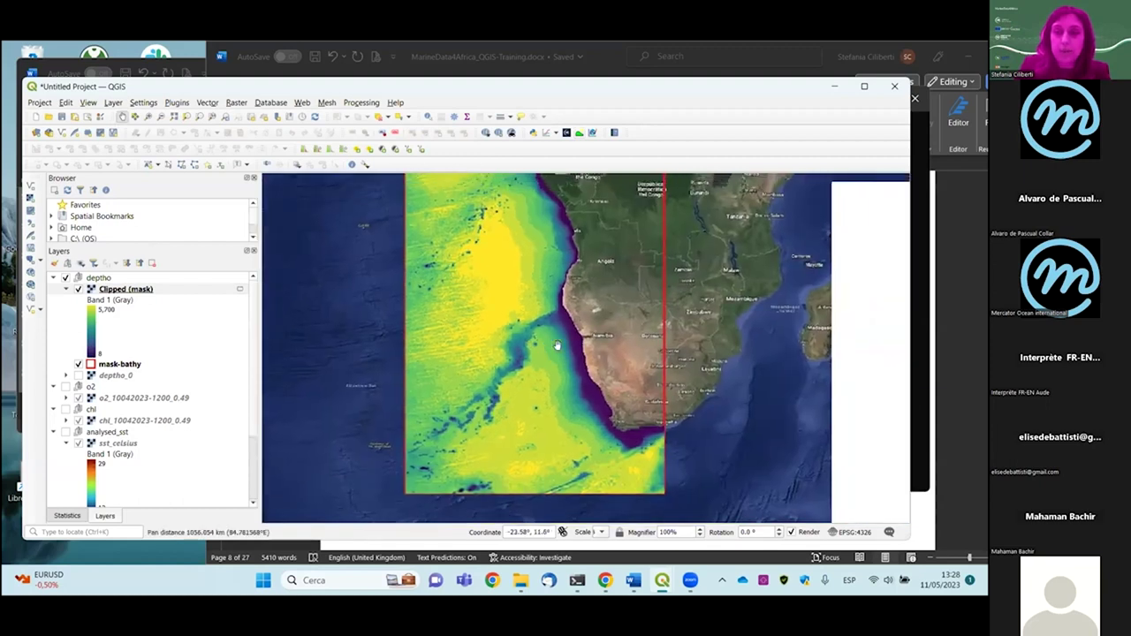
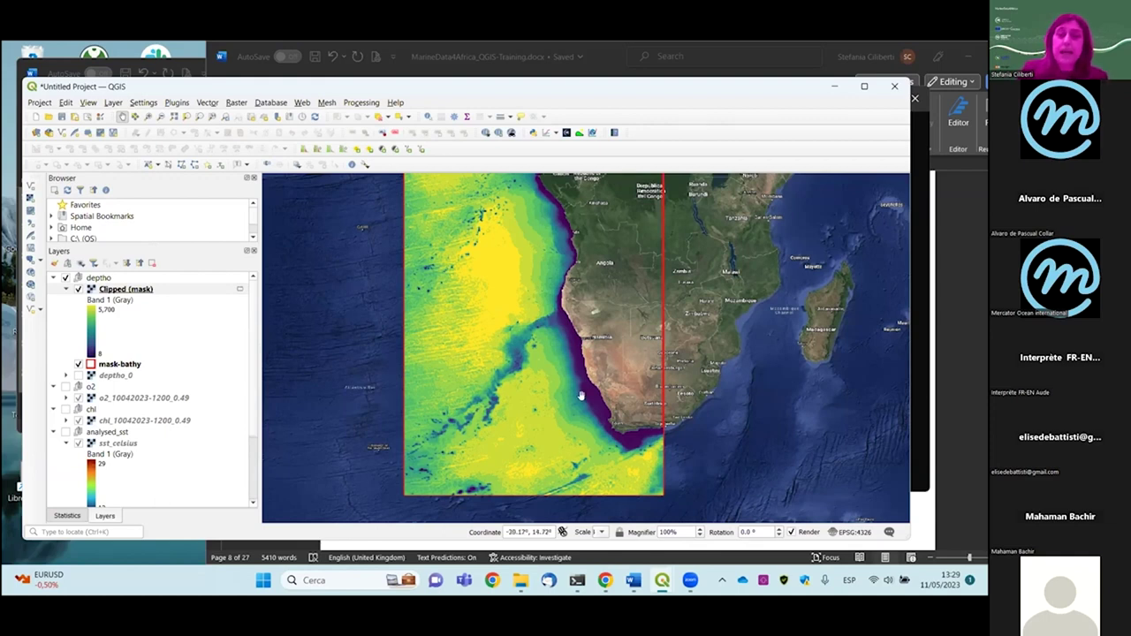
Set up a Polygonize (raster to vector) conversion of the Clipped (mask) layer with deptho as the name of the created field
scroll(580, 396, up, 2)
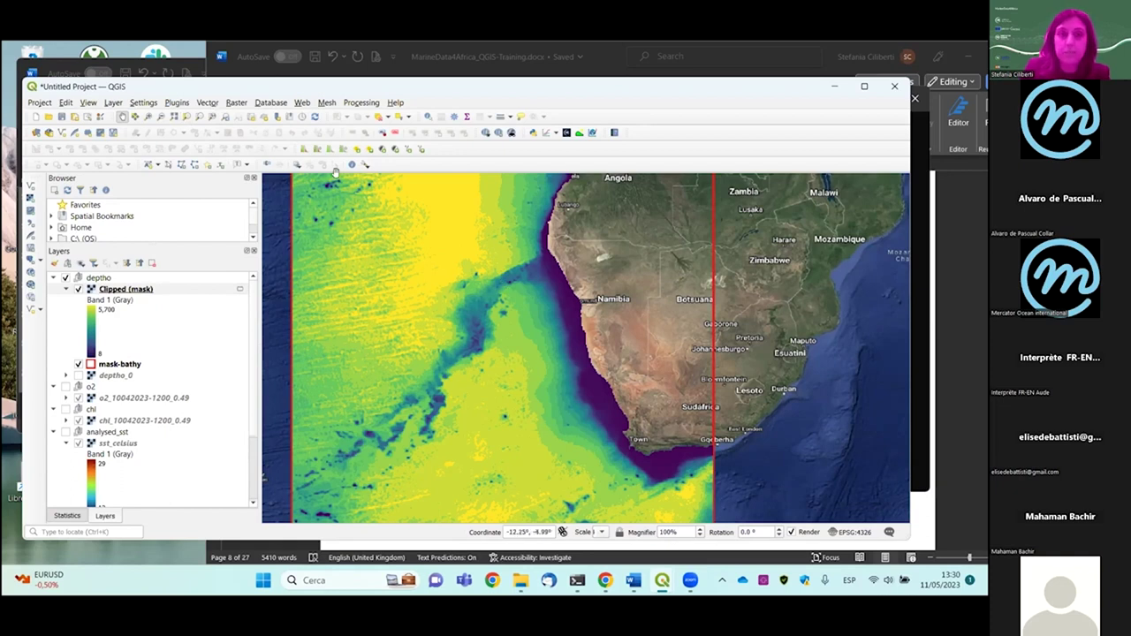
click(236, 103)
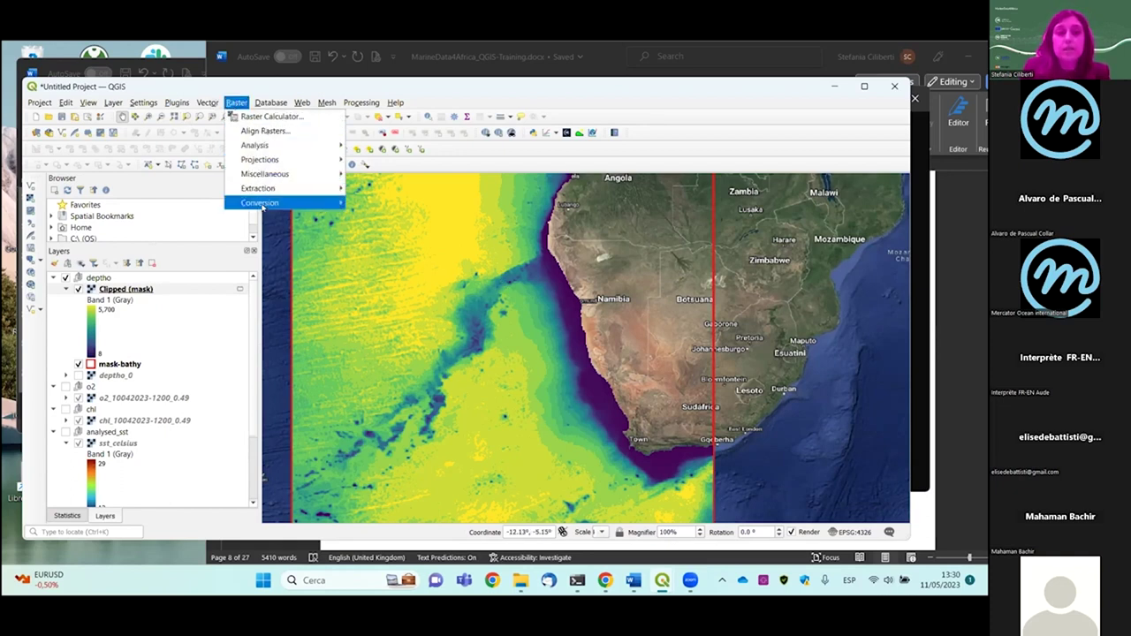
mouse_move(262, 206)
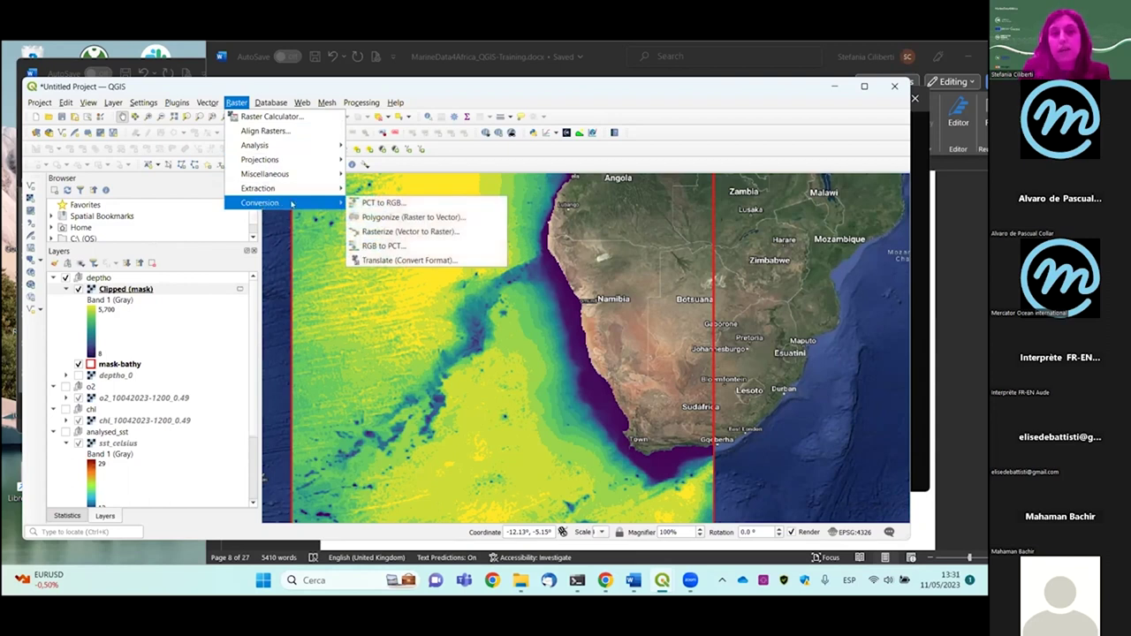
click(374, 216)
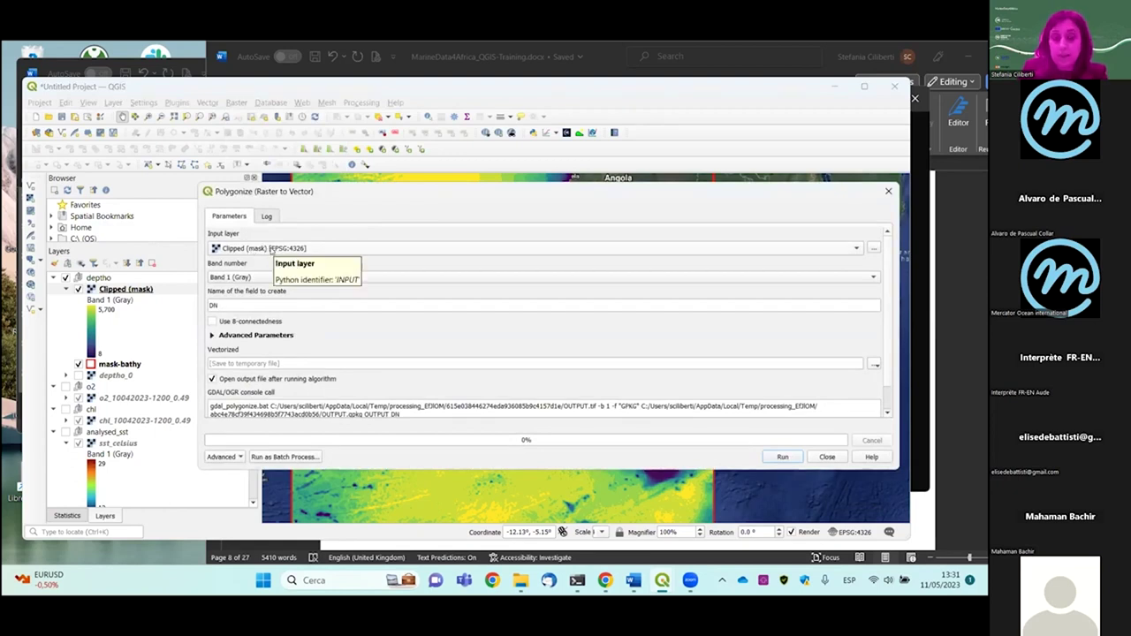
double_click(237, 307)
text(deptho)
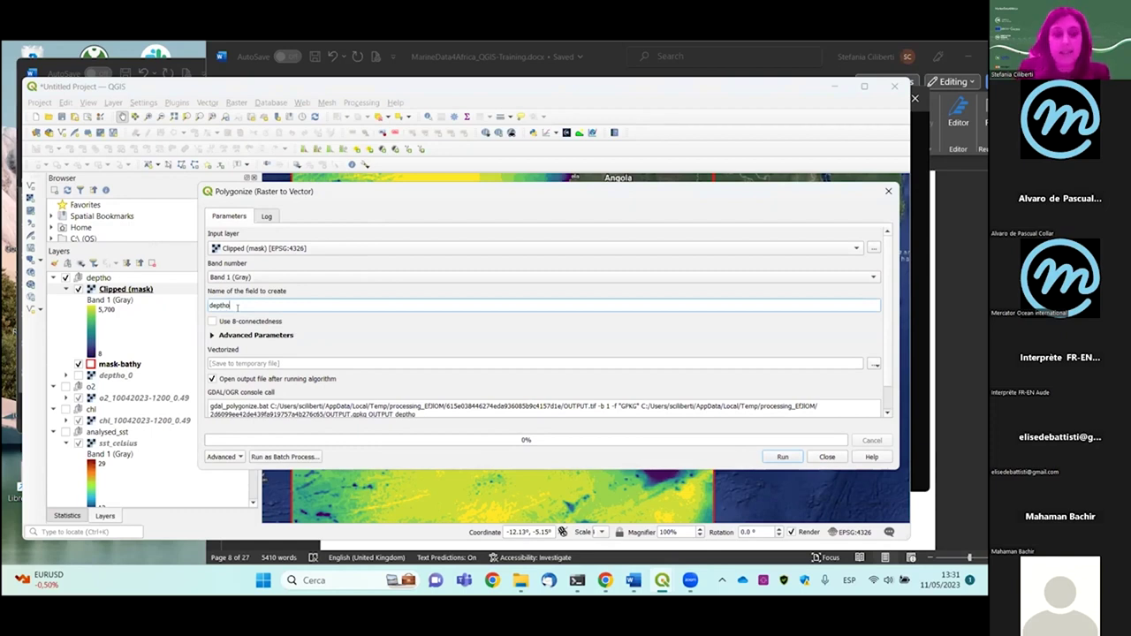
Set the vectorized output to a shapefile named polygon in the Part_2 project folder and run the Polygonize conversion
click(873, 364)
click(877, 389)
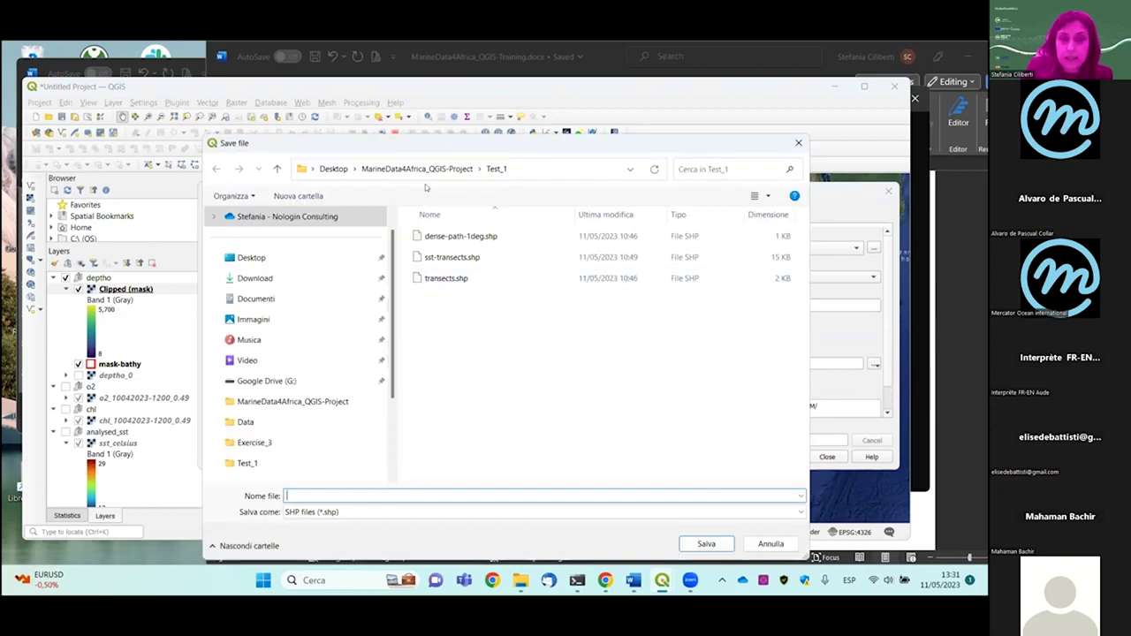
click(416, 168)
click(437, 361)
double_click(438, 362)
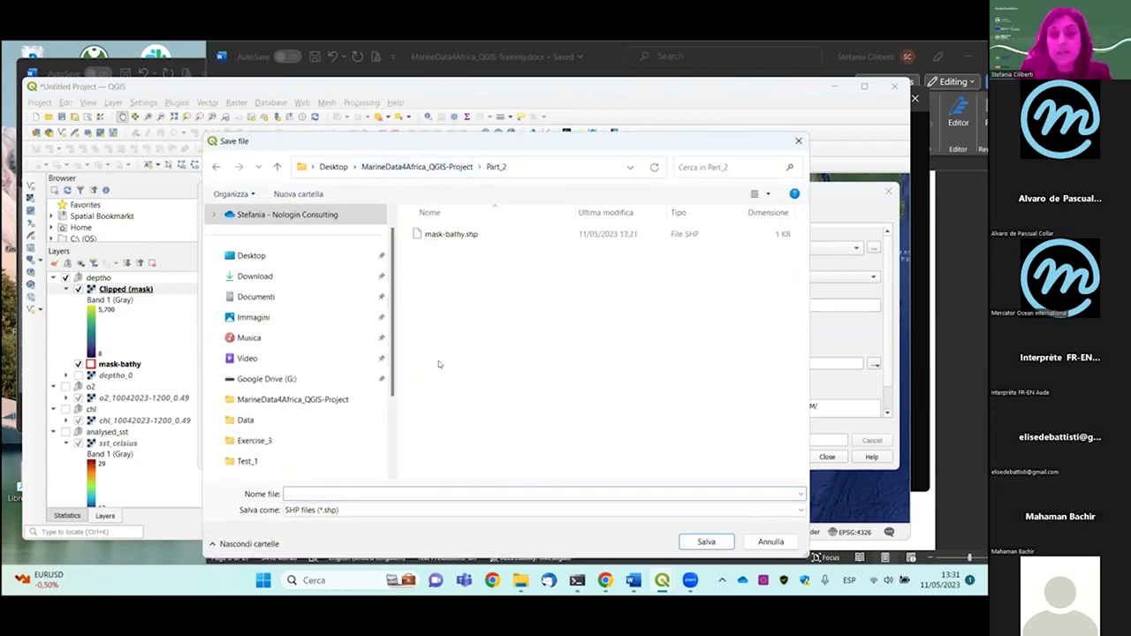
click(343, 493)
text(polygon)
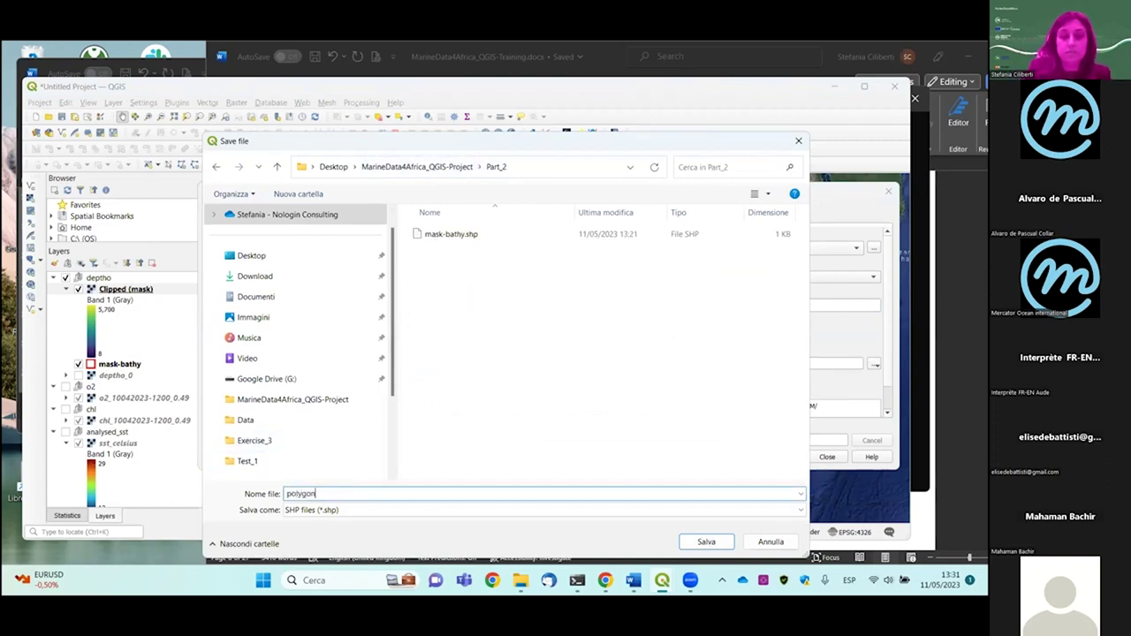
click(703, 543)
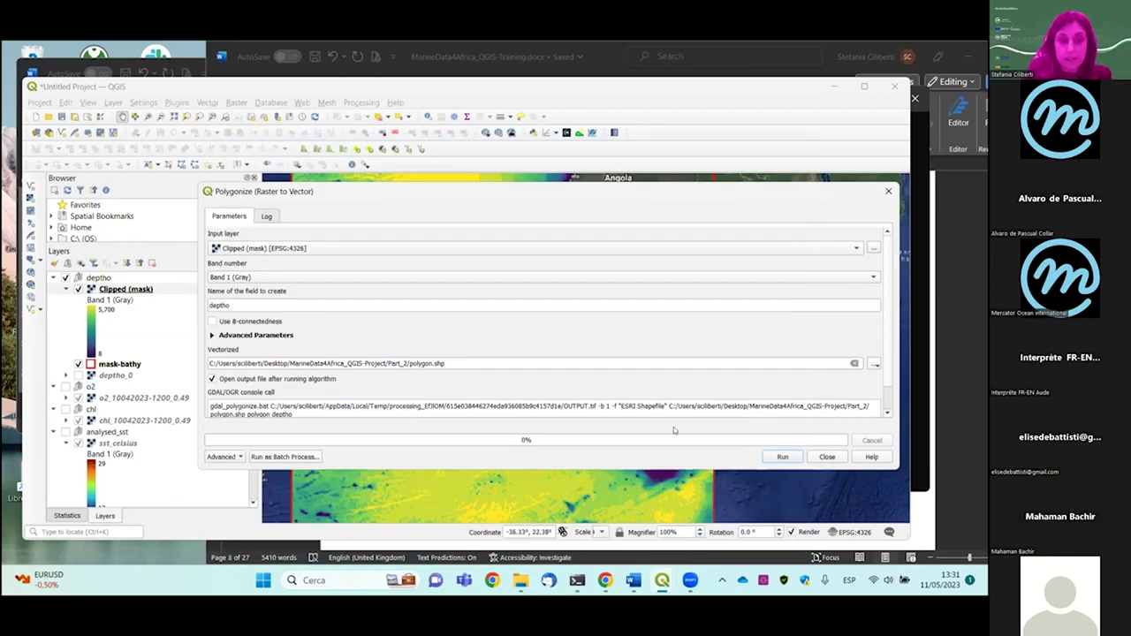
click(771, 456)
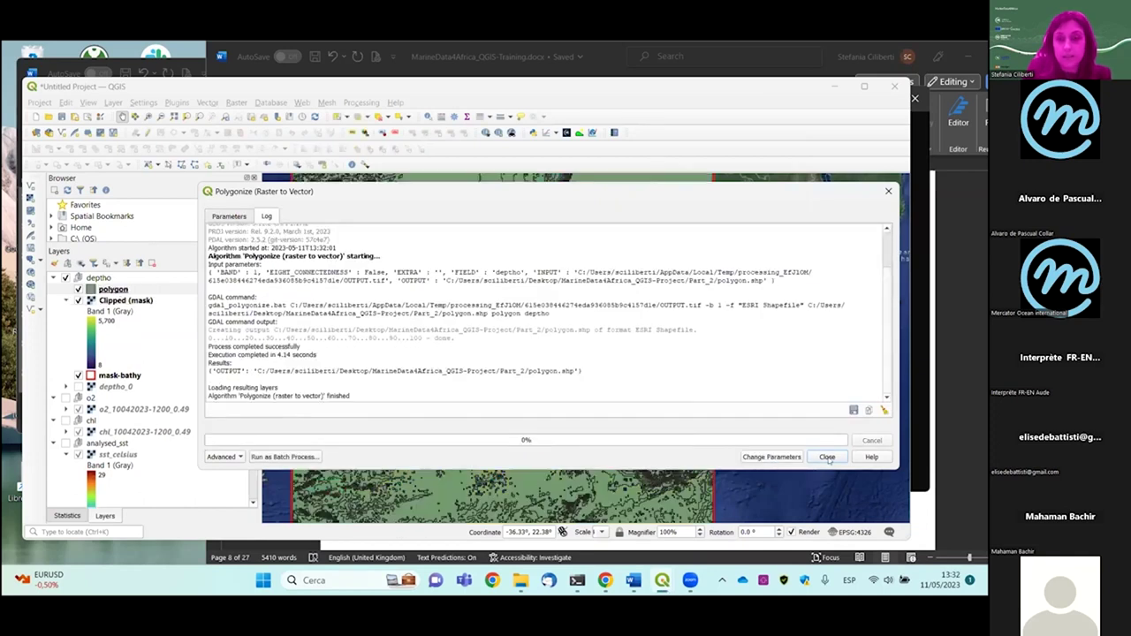
click(826, 456)
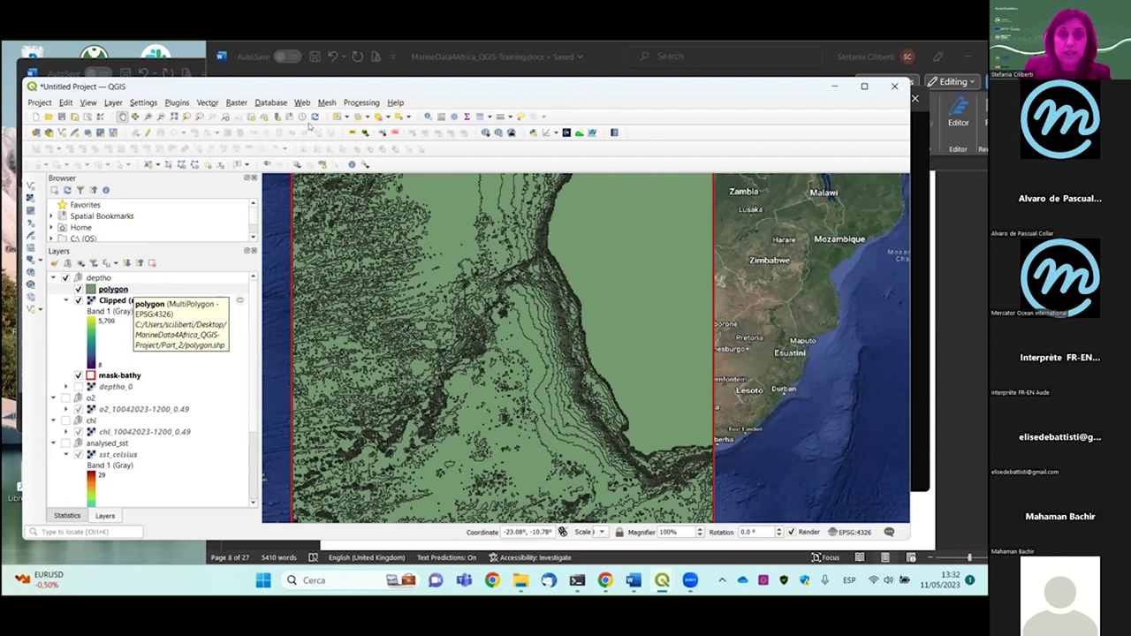
Run Fix Geometries on the polygon layer, saving the result as fixed-polygon in the Part_2 folder
click(353, 105)
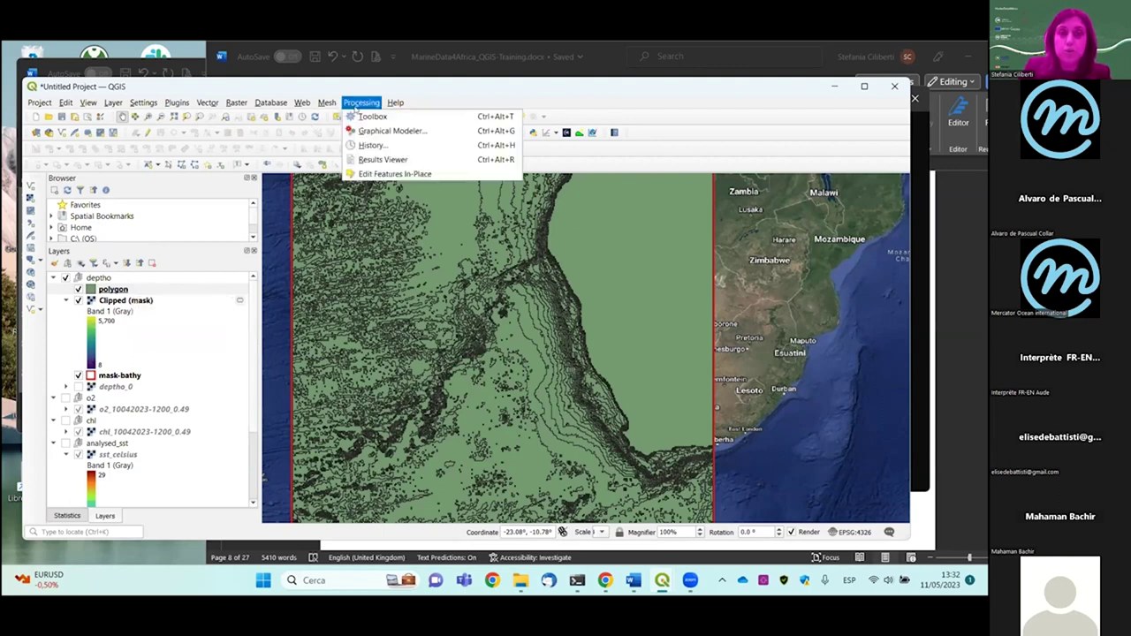
click(364, 119)
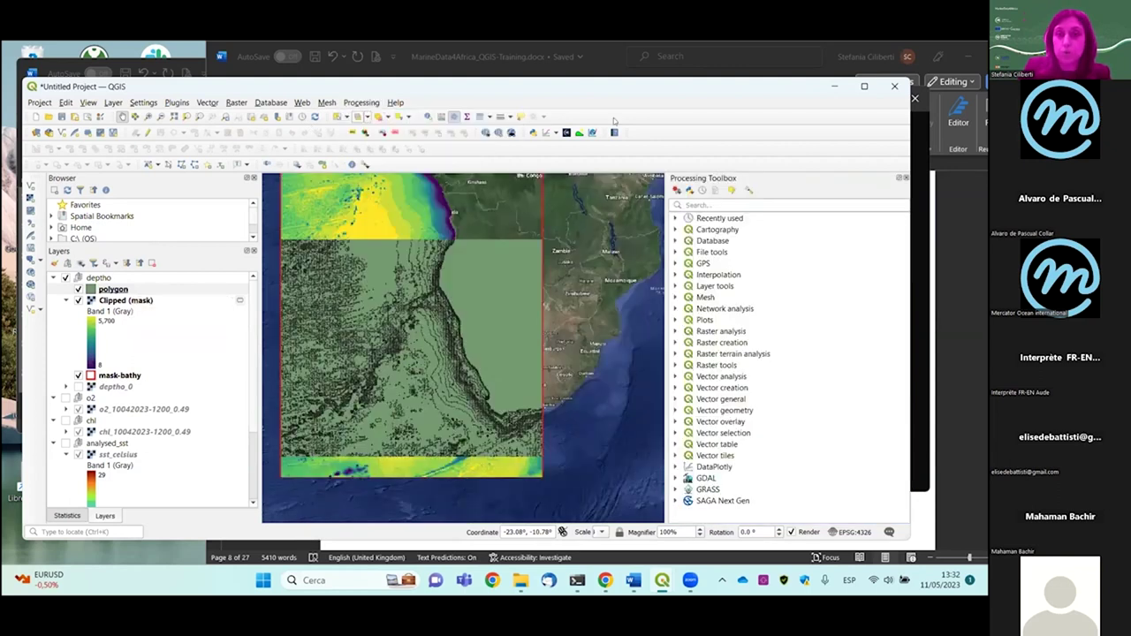
click(696, 204)
text(fix ge)
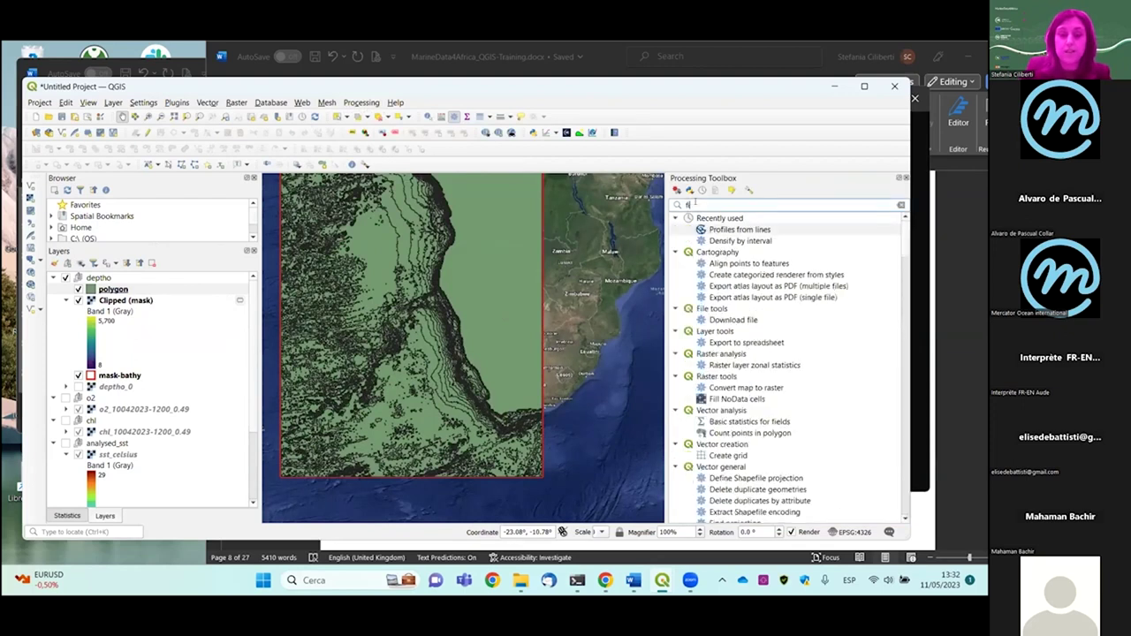
double_click(717, 262)
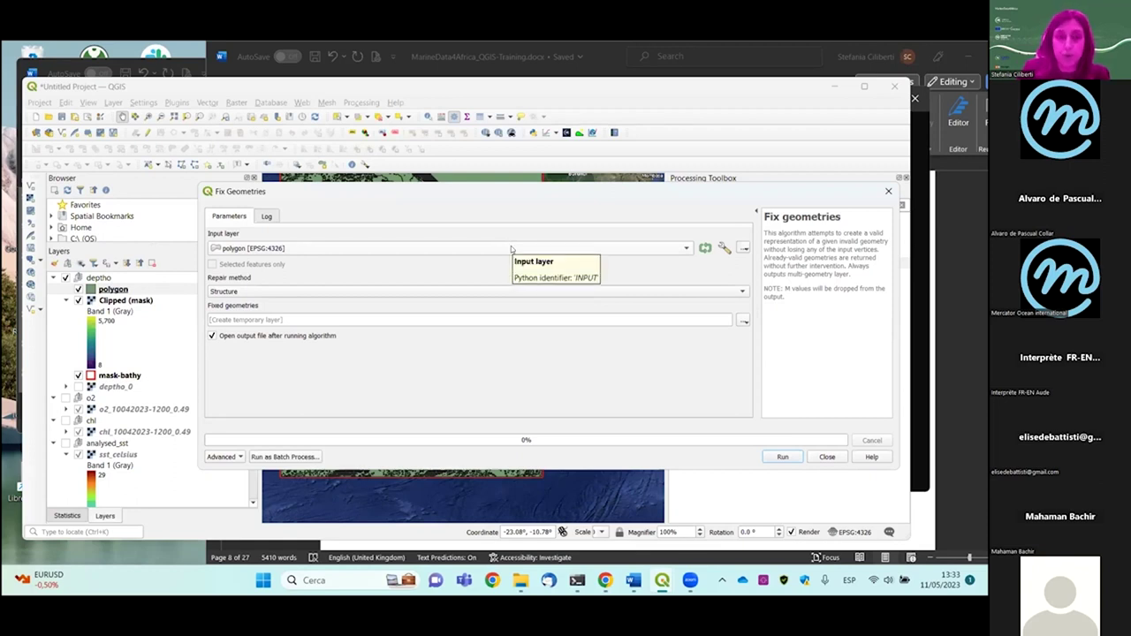
click(740, 320)
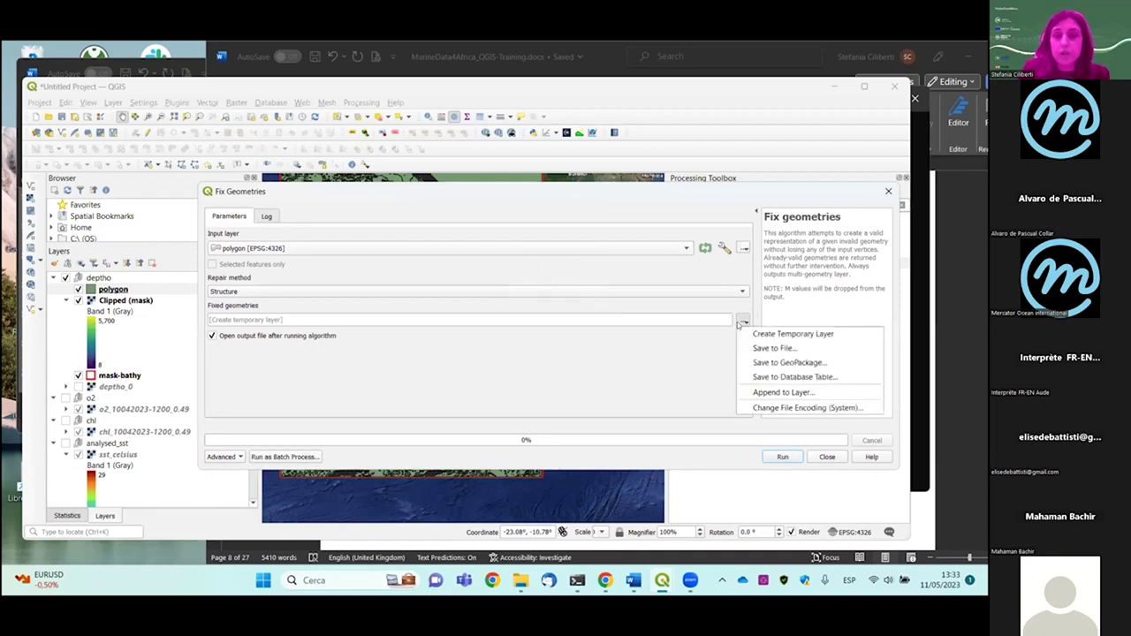
click(768, 348)
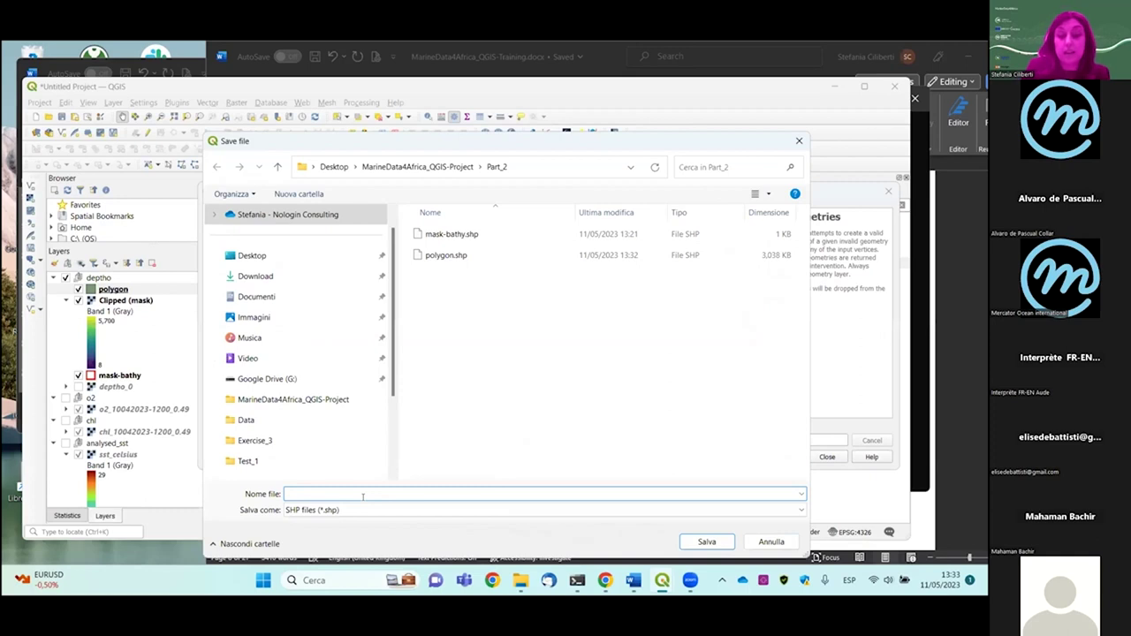
text(fixed-polygon)
key(Return)
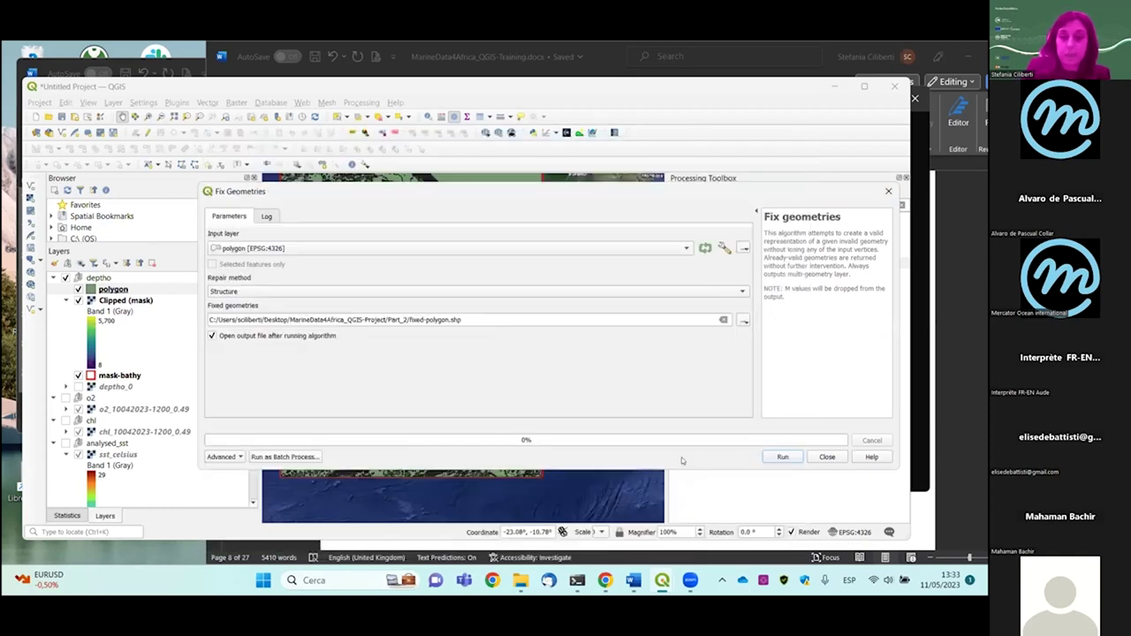
click(783, 457)
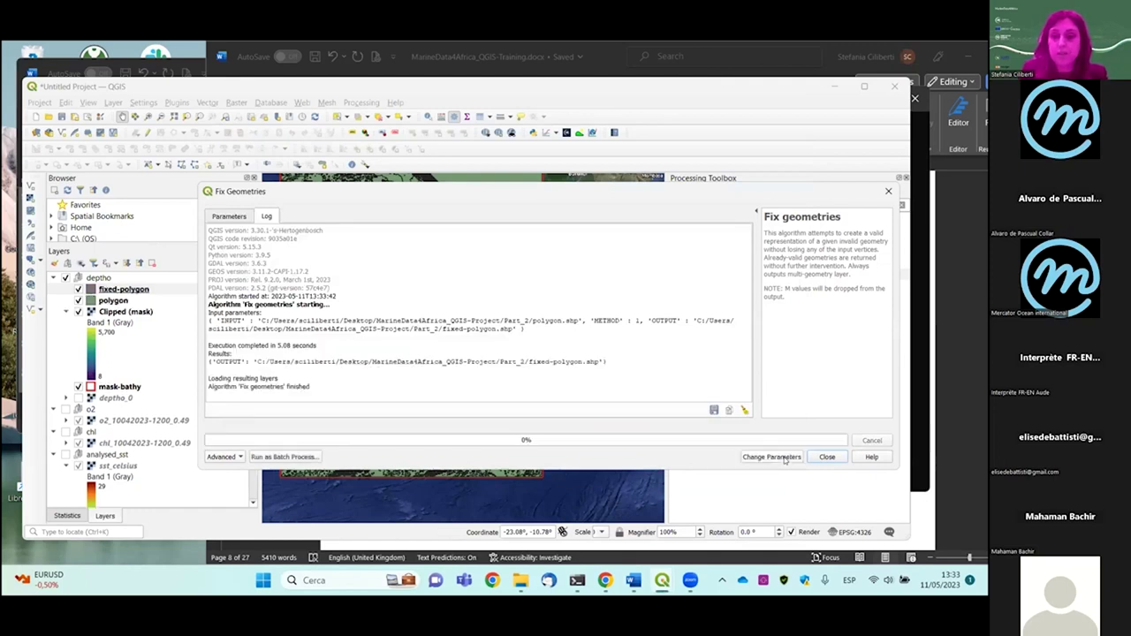
click(817, 454)
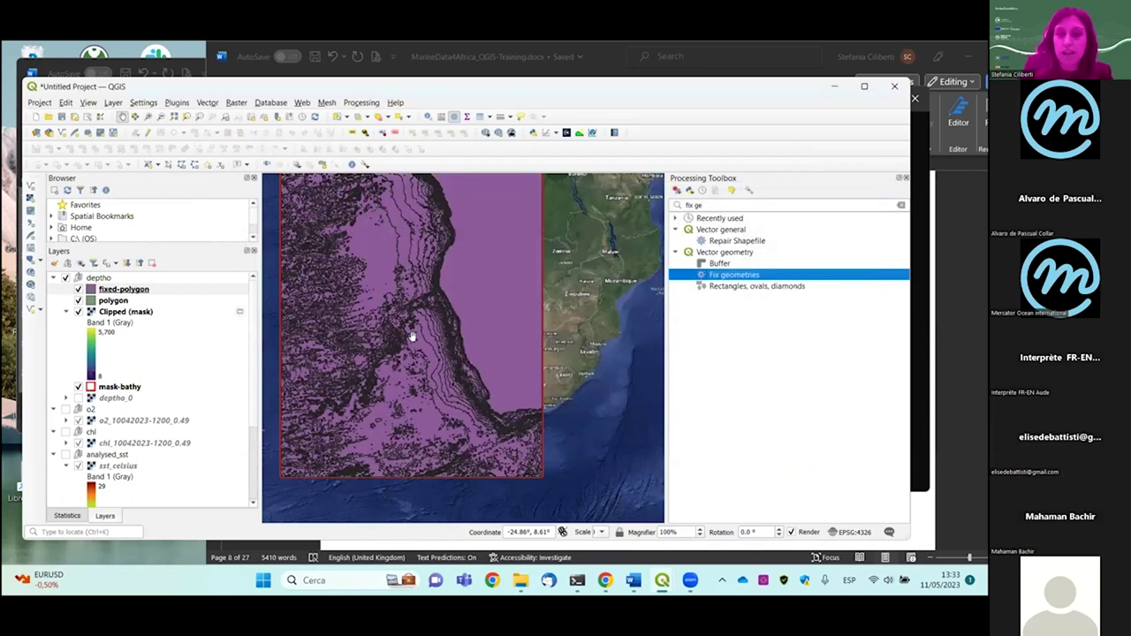
Hide the polygon and Clipped (mask) layers in the deptho group
drag(411, 337, 470, 392)
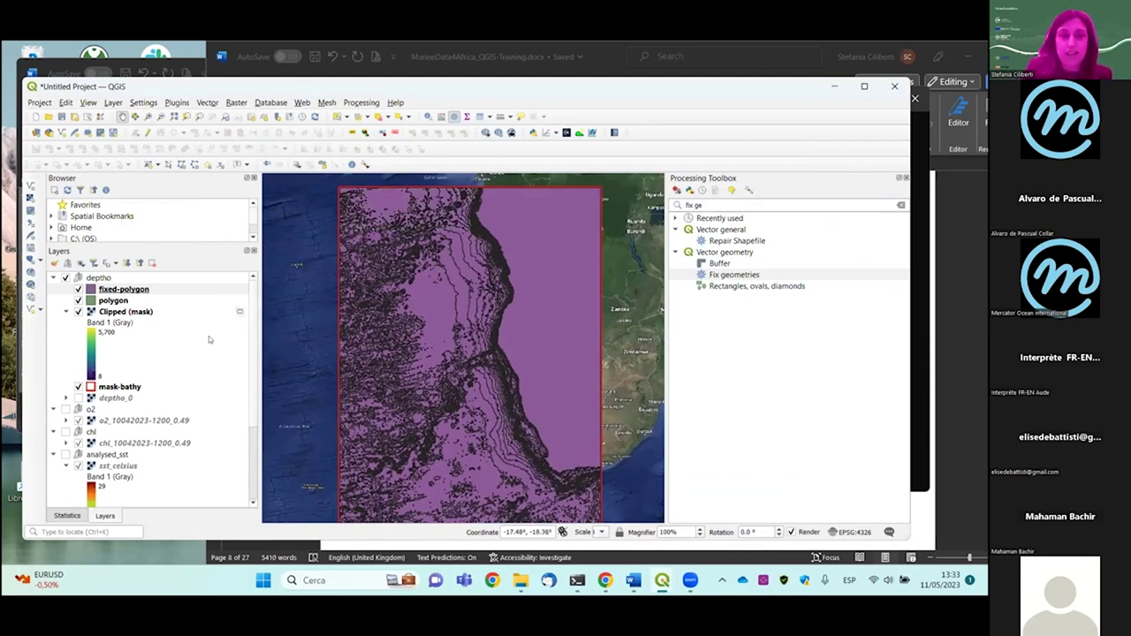
click(78, 300)
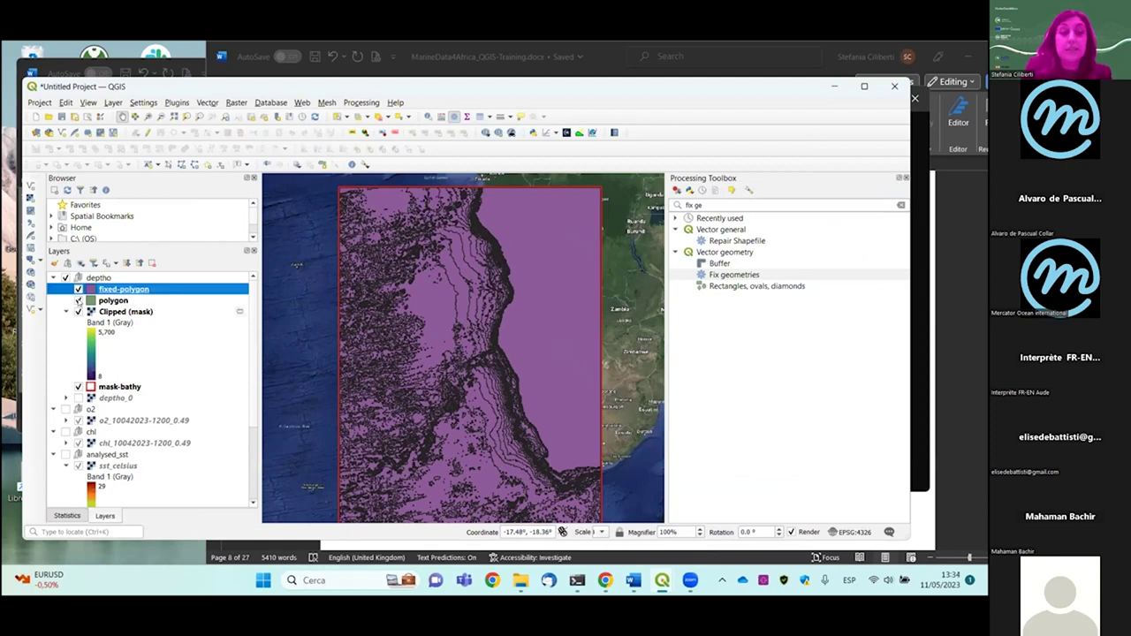
click(78, 311)
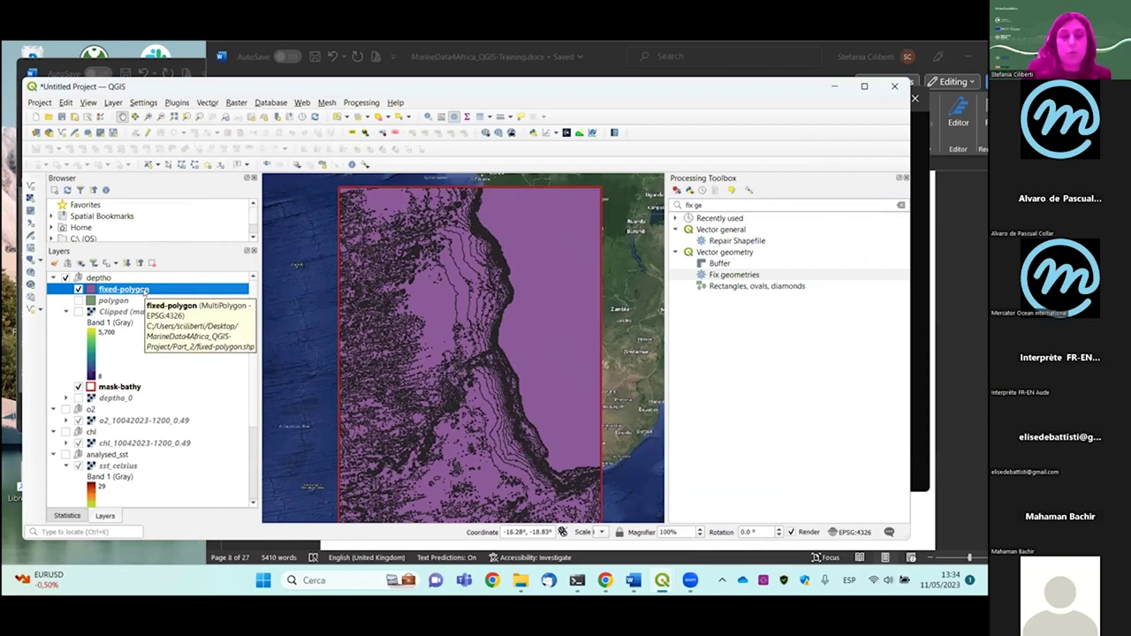
Filter the fixed-polygon layer with the expression "deptho" > 0 AND "deptho" <= 300 and inspect the remaining polygons along the Namibian coast
right_click(144, 294)
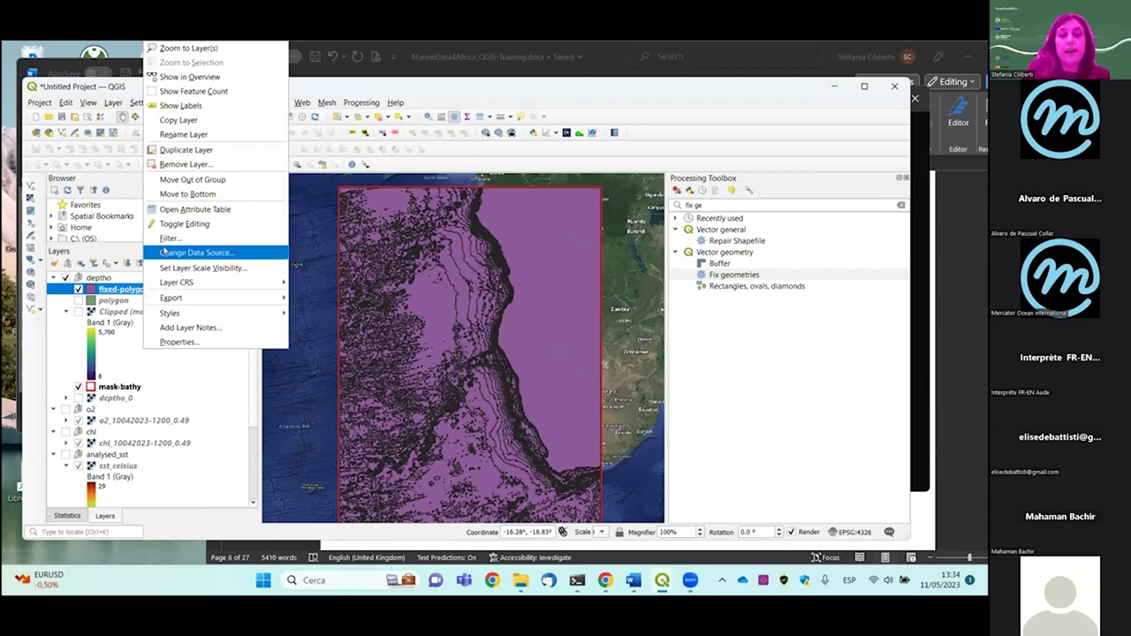
click(166, 239)
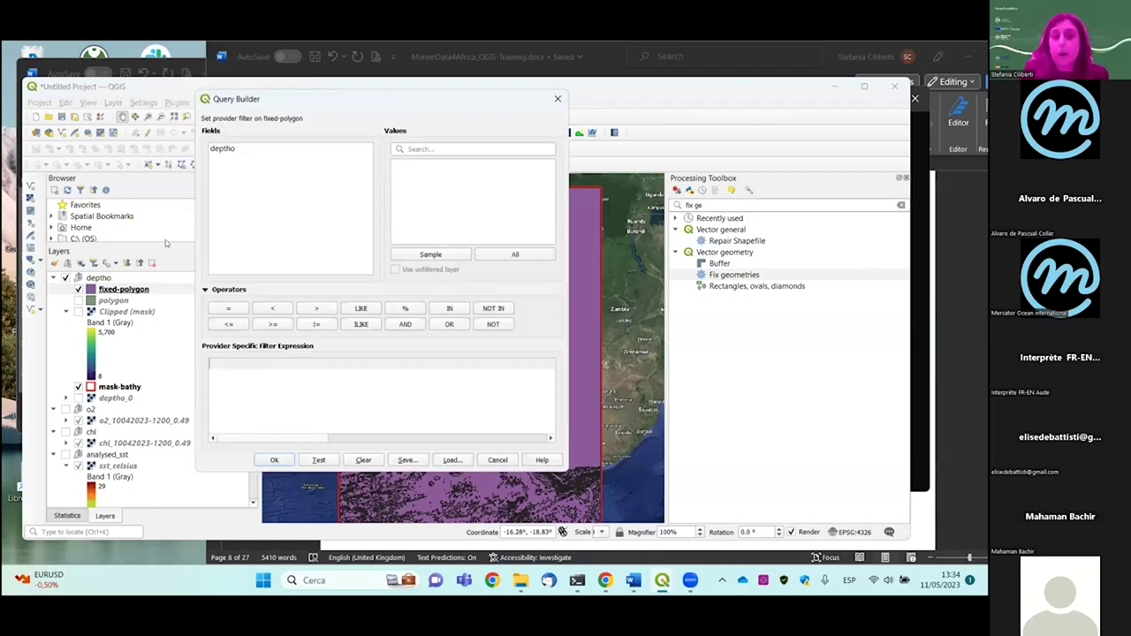
double_click(221, 150)
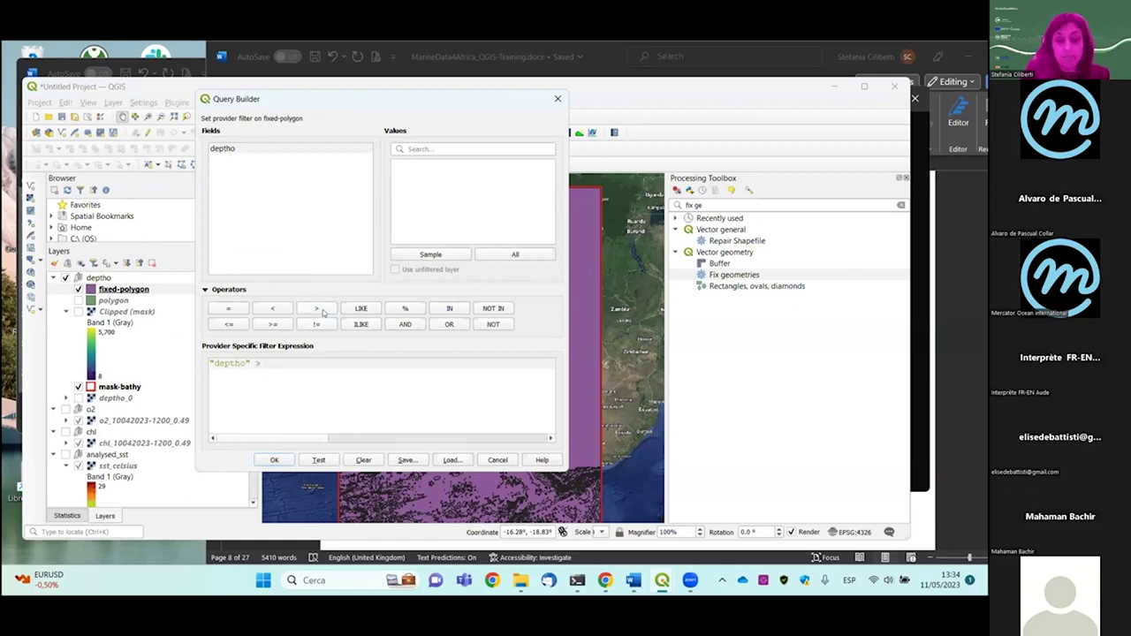
text(0)
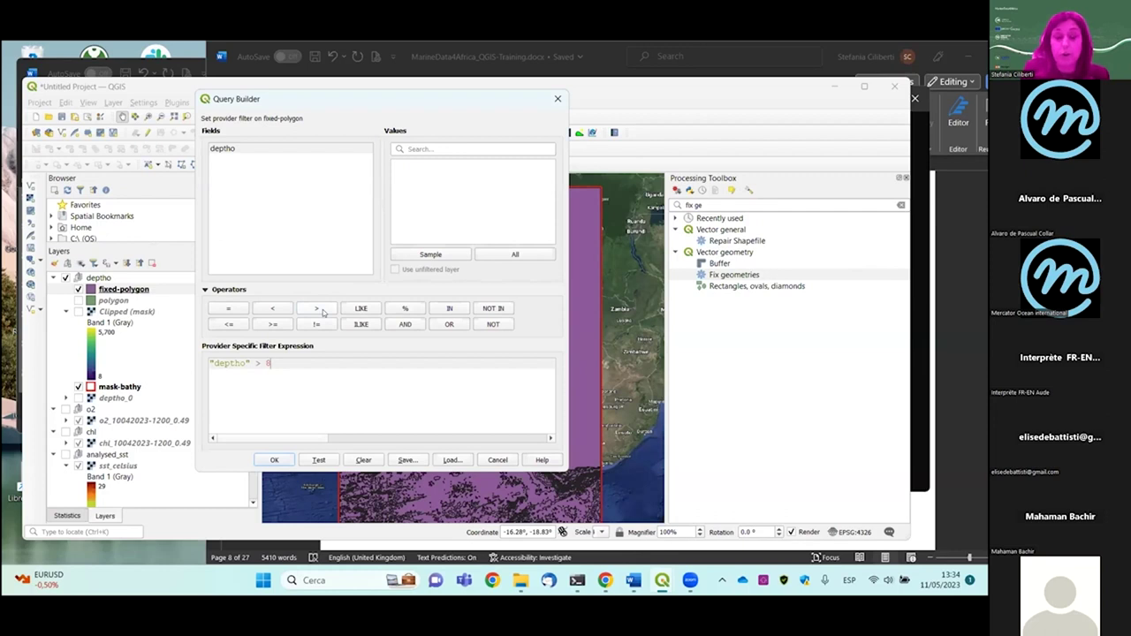
click(404, 324)
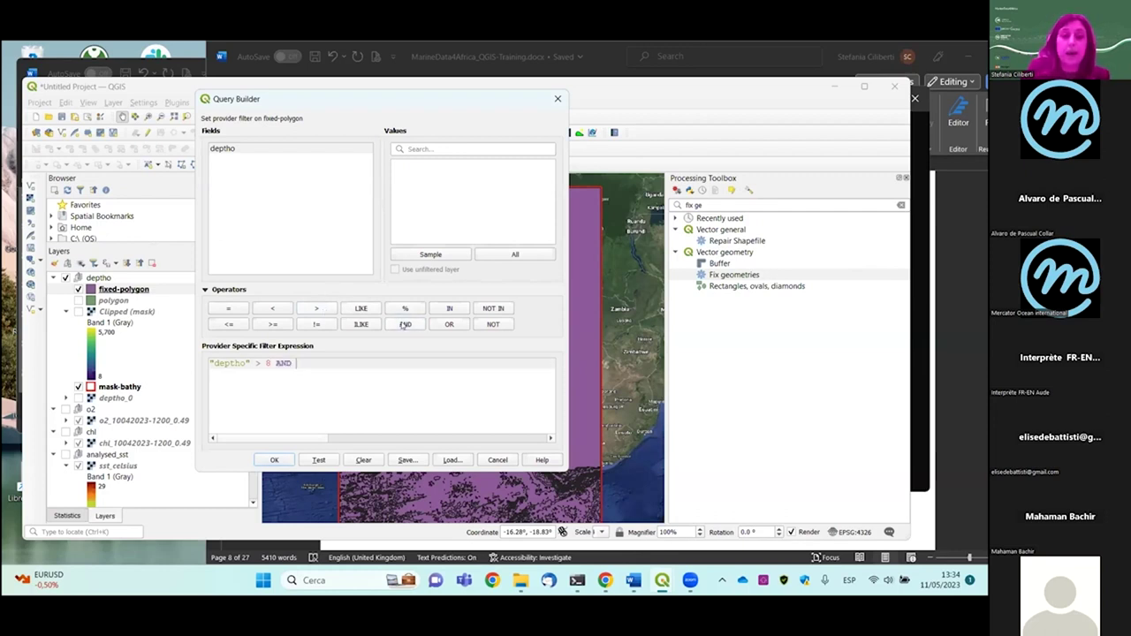
click(223, 149)
double_click(224, 148)
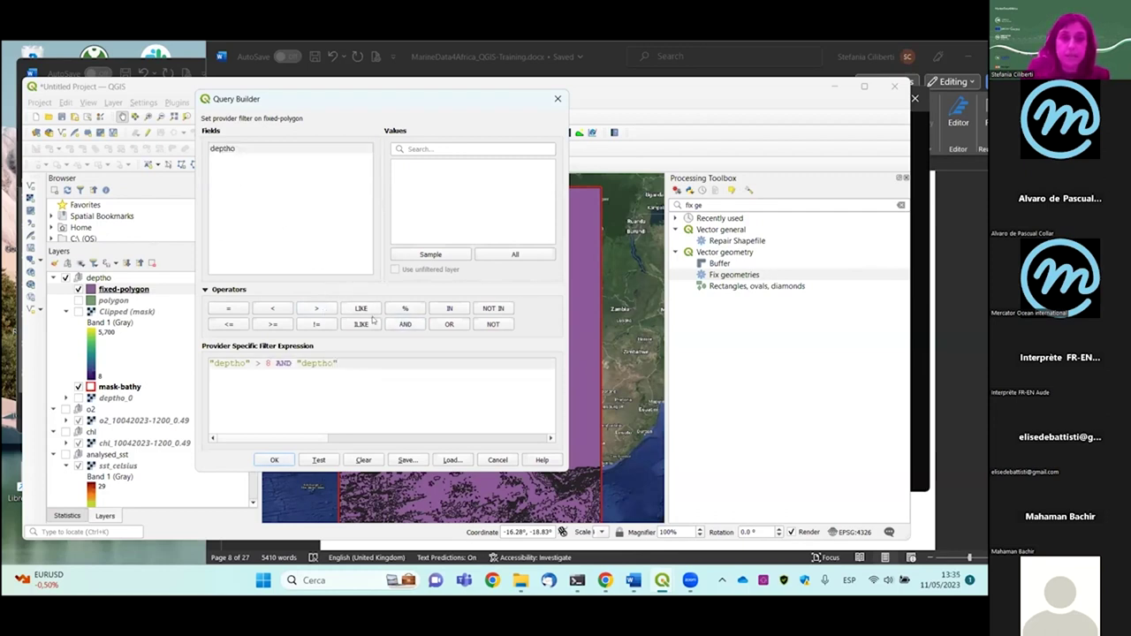
click(228, 324)
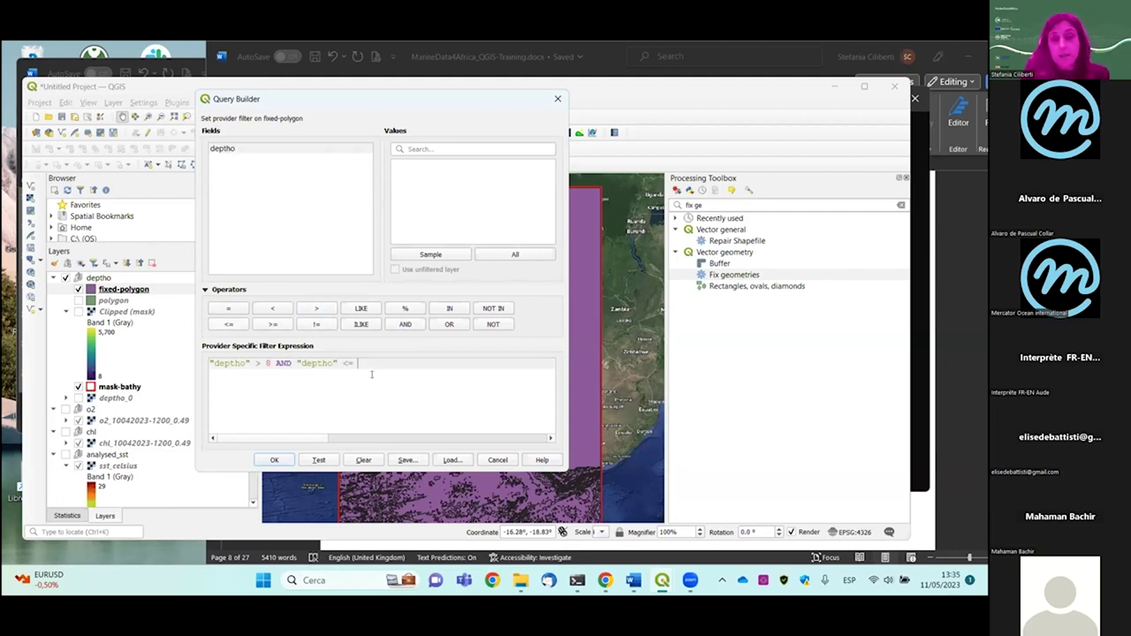
text(300)
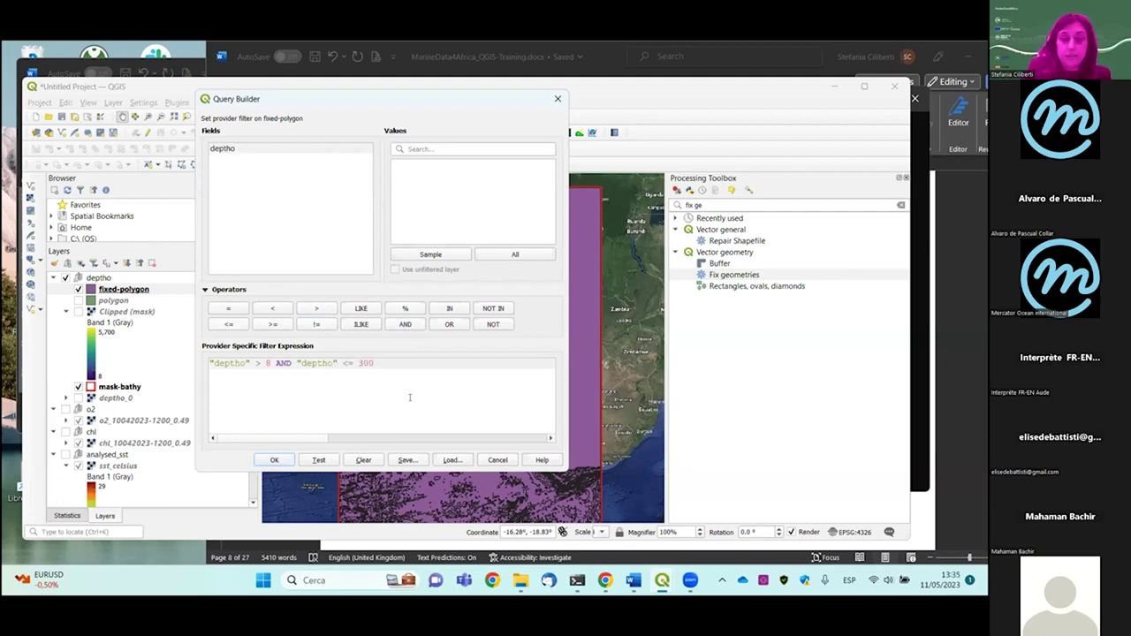
click(274, 459)
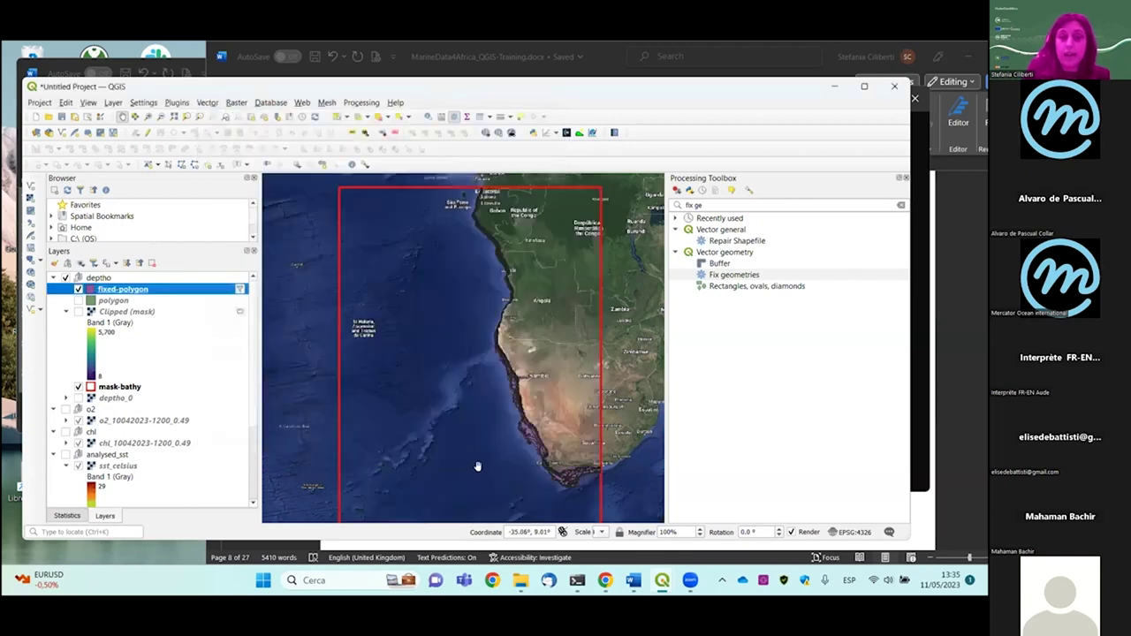
scroll(470, 389, up, 3)
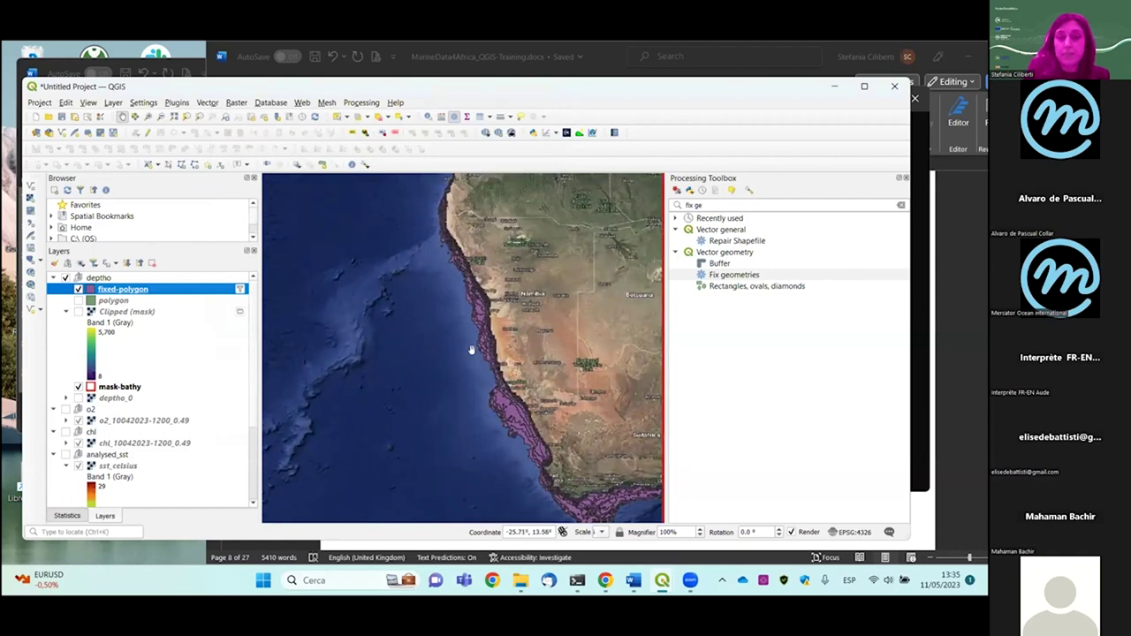
scroll(471, 352, up, 1)
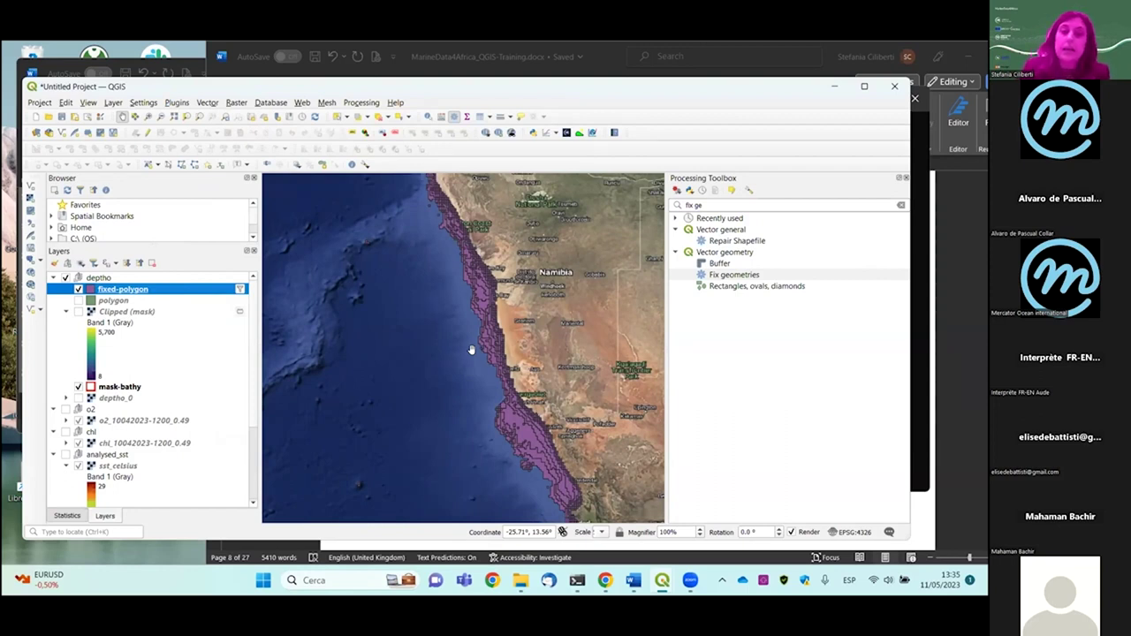
Open the setup for a new shapefile layer
drag(449, 262, 444, 303)
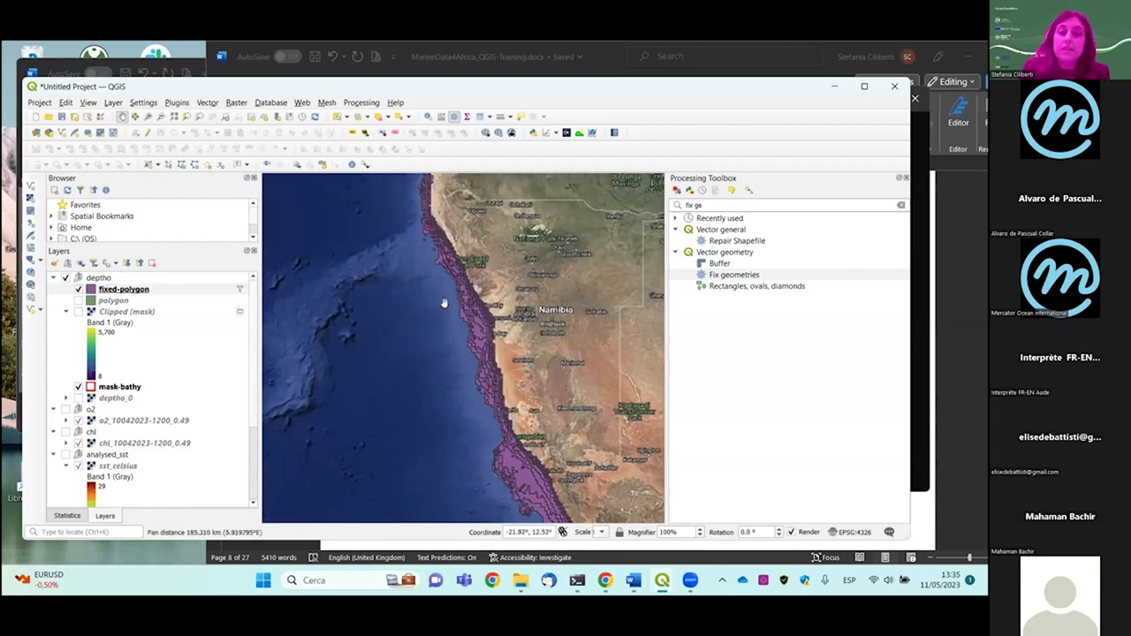
scroll(444, 303, up, 1)
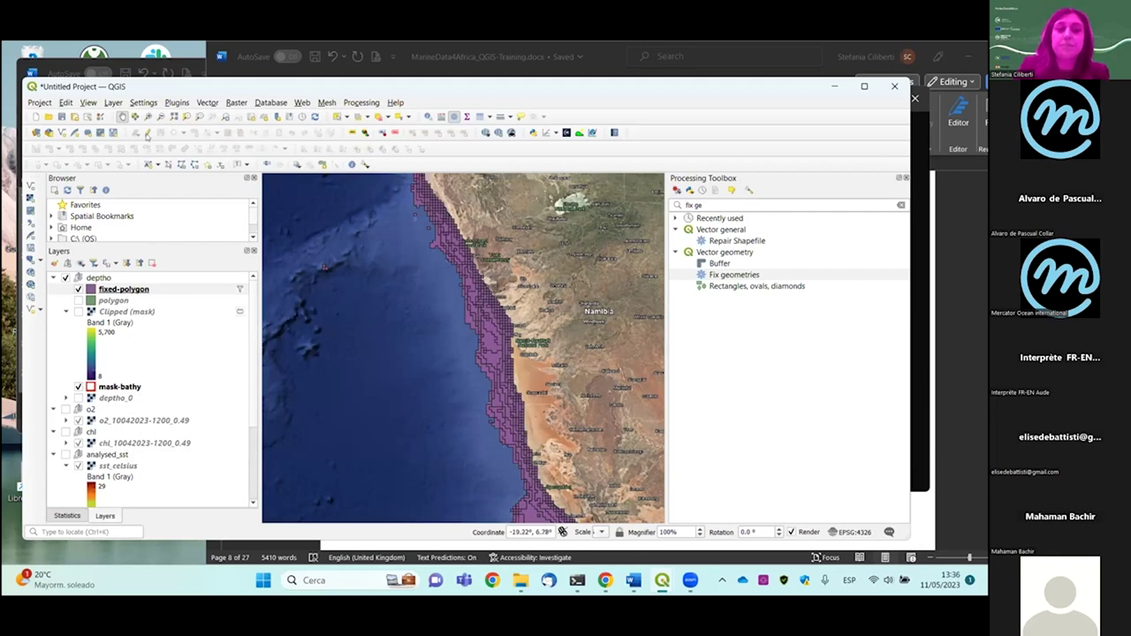
click(113, 103)
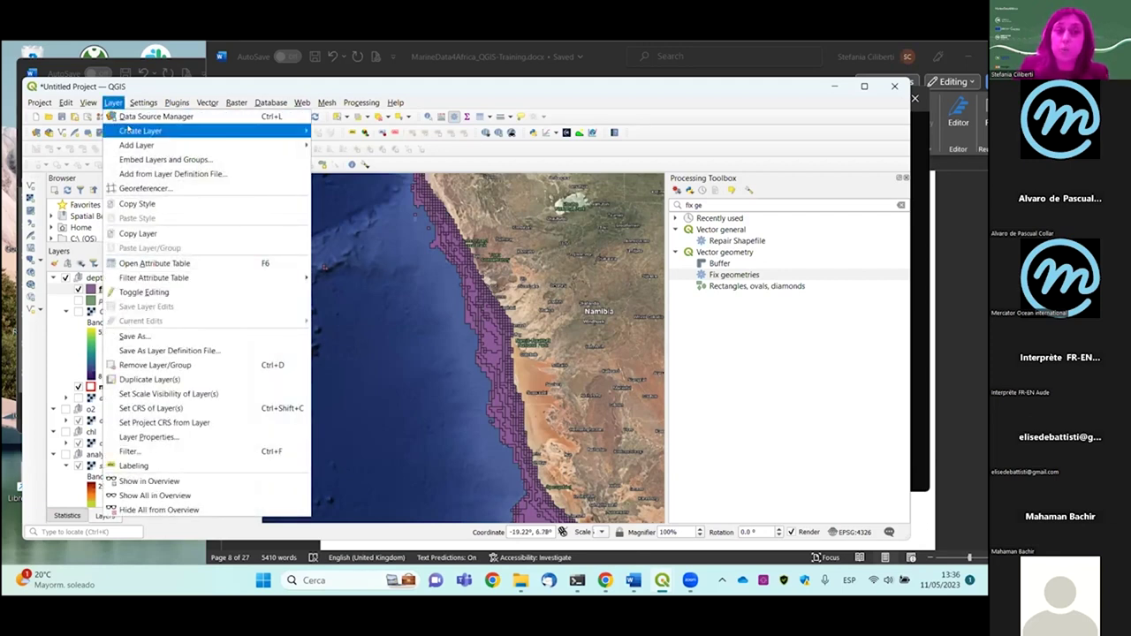
mouse_move(265, 131)
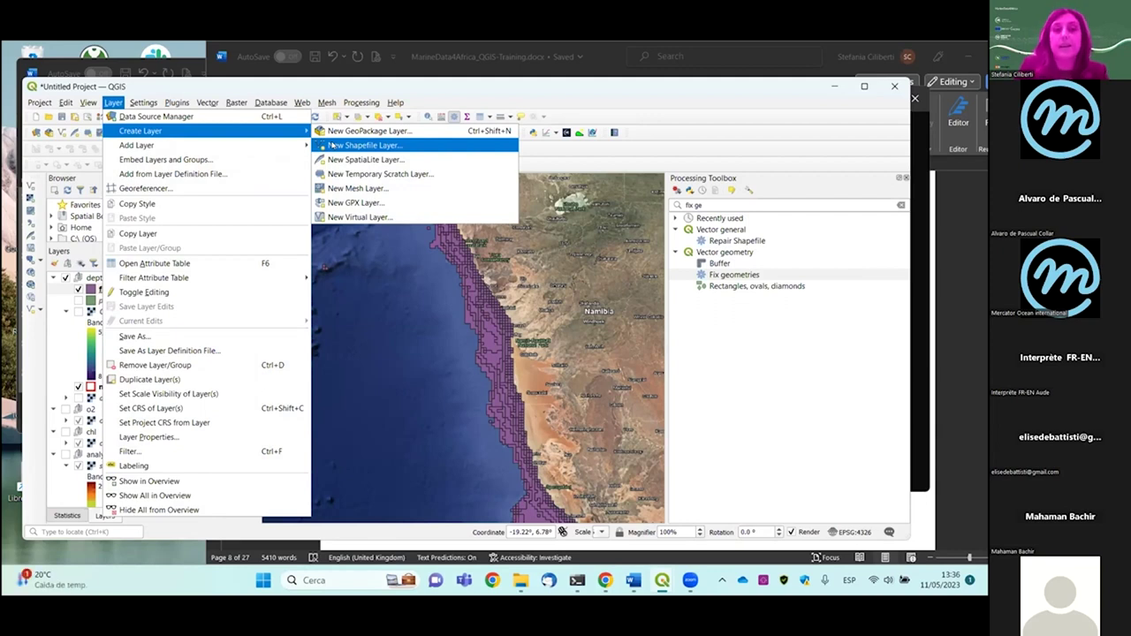
click(331, 145)
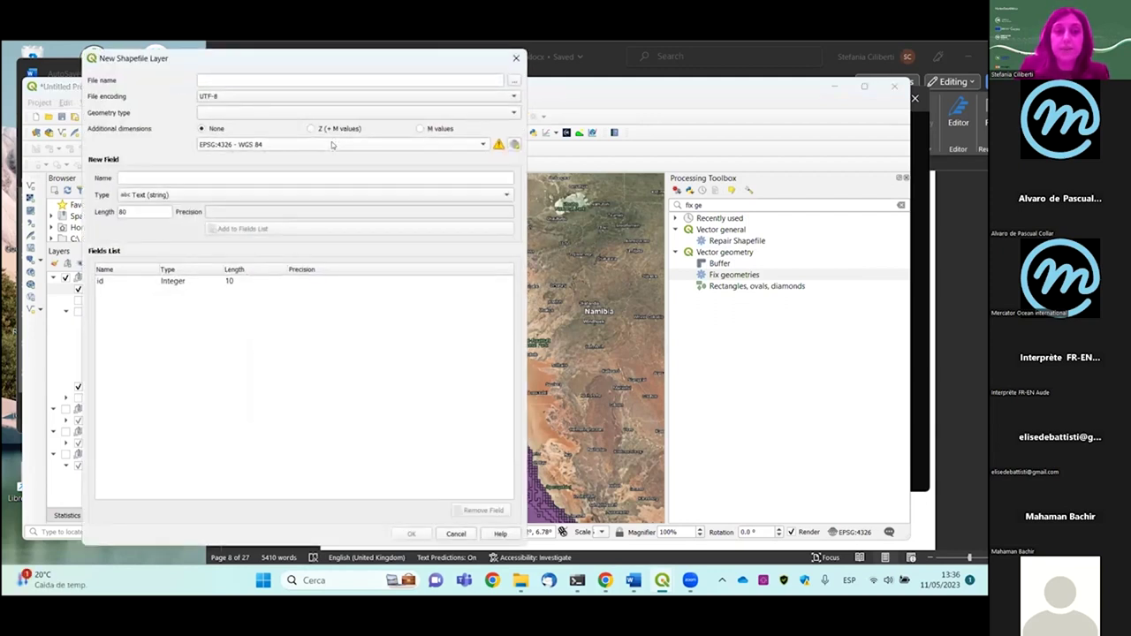
drag(170, 62, 179, 126)
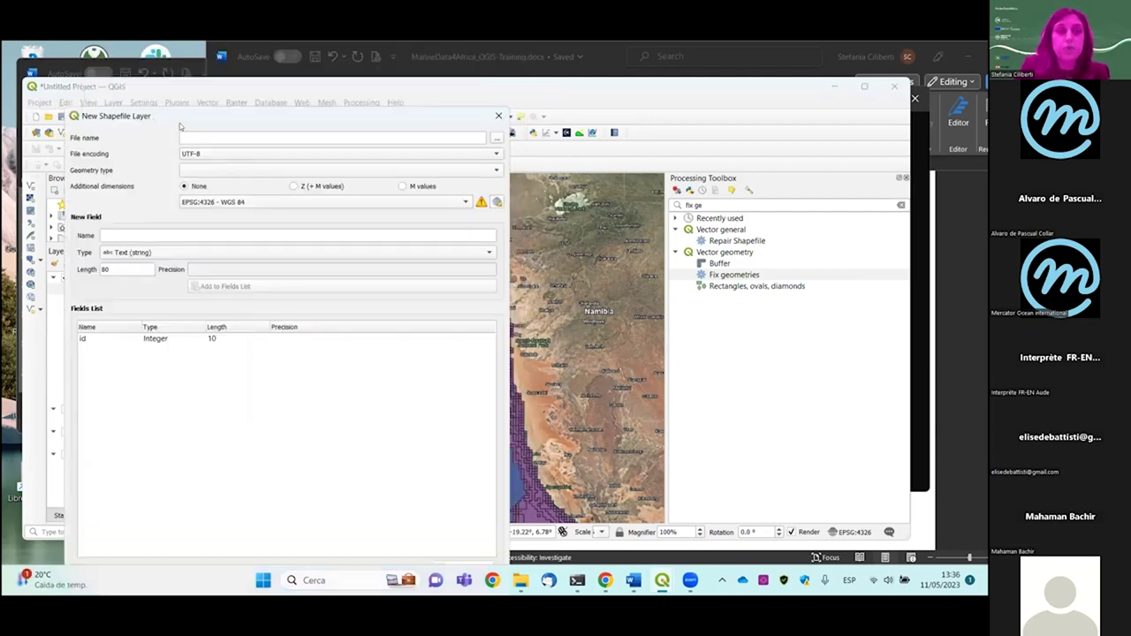
click(204, 134)
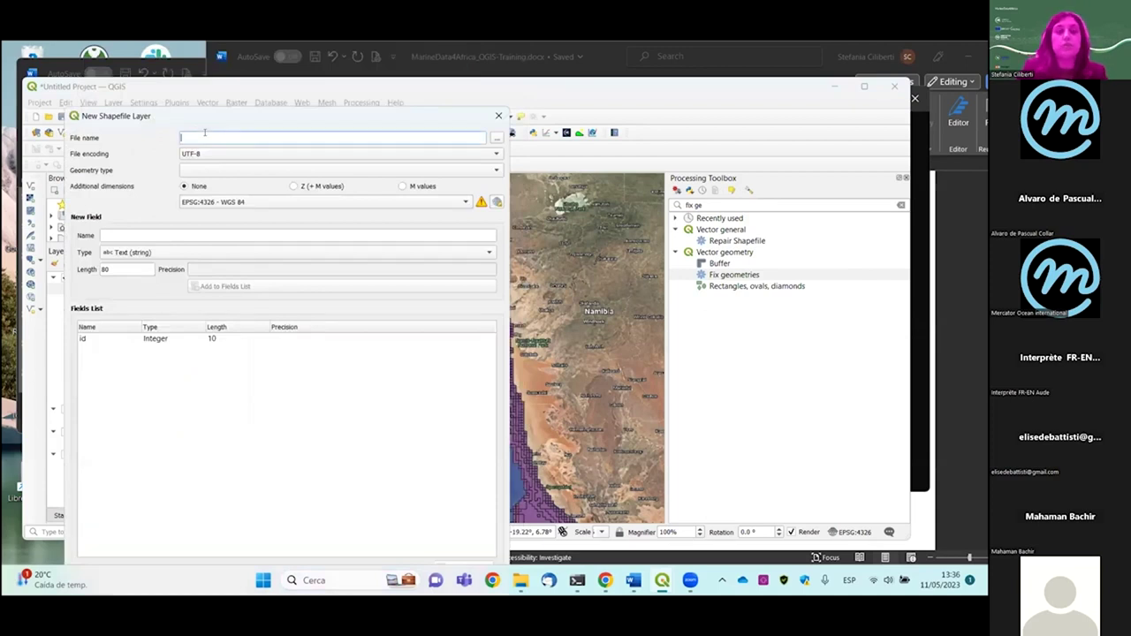
text(central)
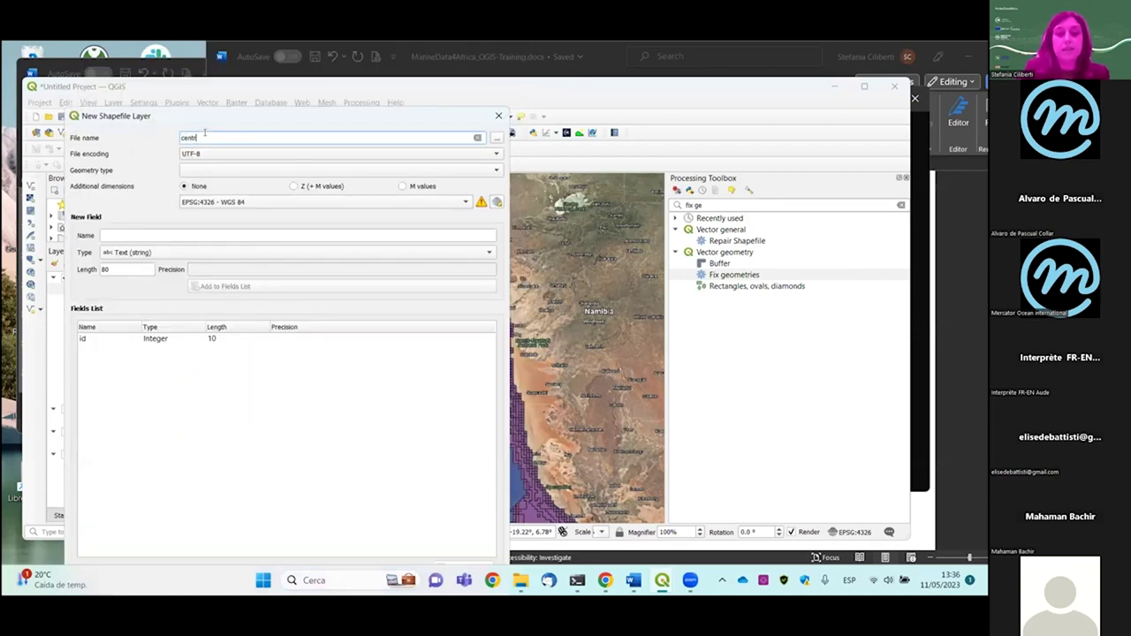
key(BackSpace)
key(BackSpace)
key(BackSpace)
key(BackSpace)
key(BackSpace)
key(BackSpace)
key(BackSpace)
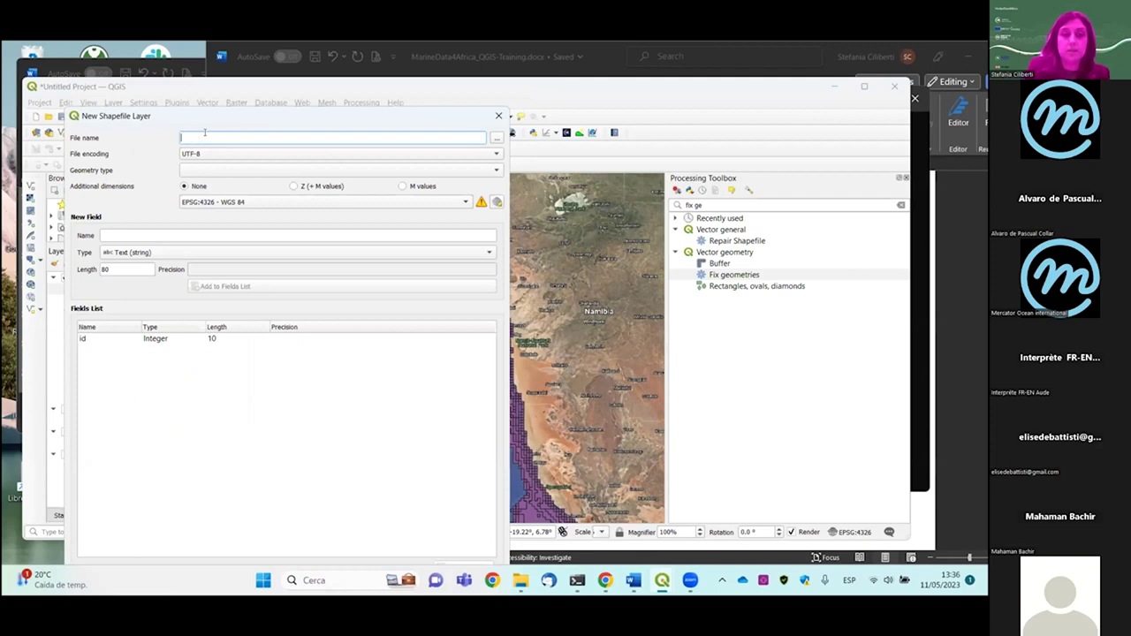
Create a shapefile layer named central-namibia in the Part_2 folder with Polygon geometry and the EPSG:4326 - WGS 84 reference system
click(495, 137)
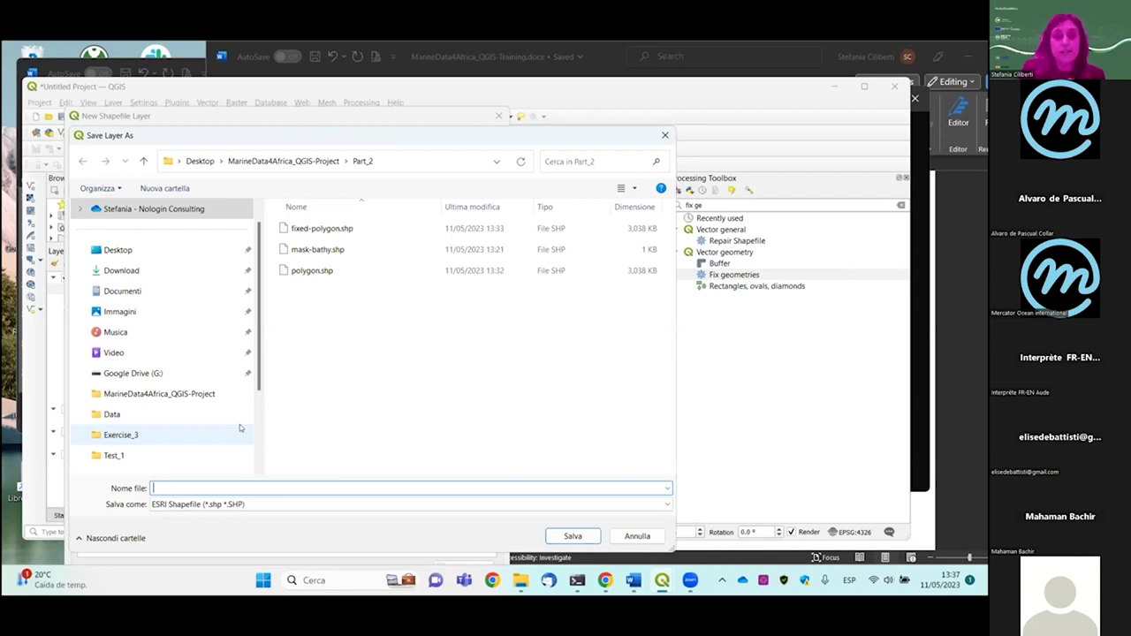
text(central-namibia)
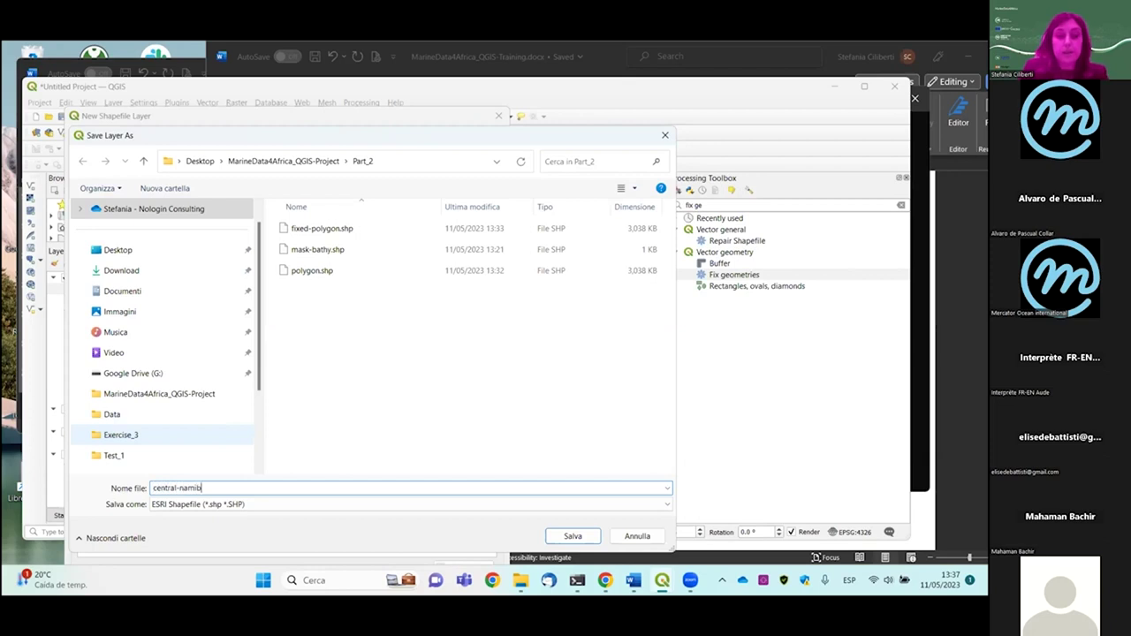
click(558, 537)
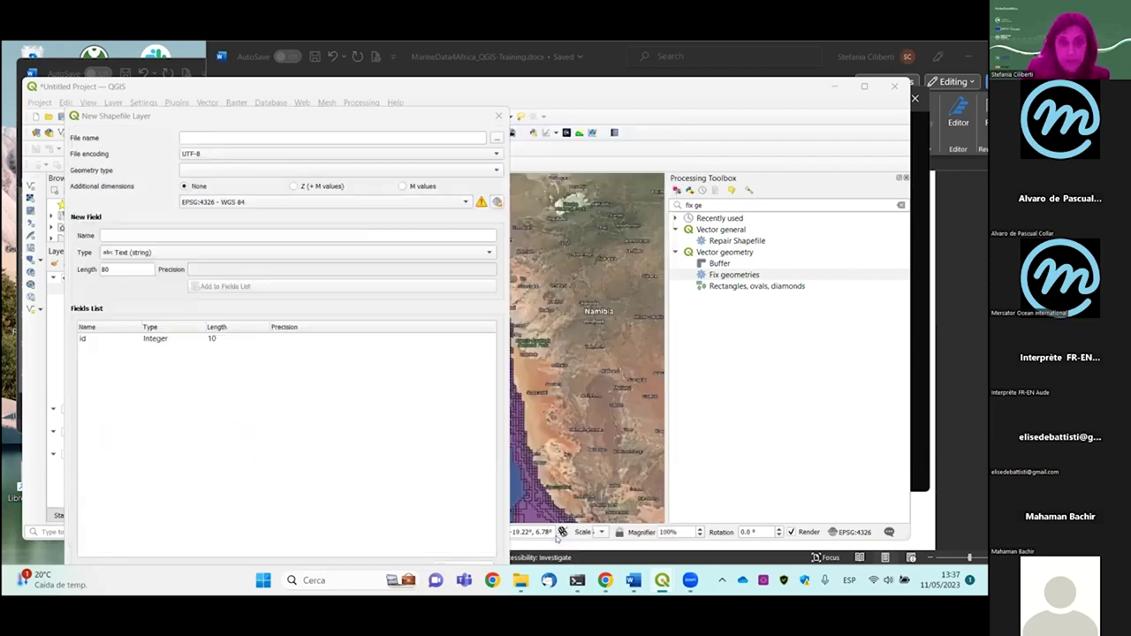
click(217, 172)
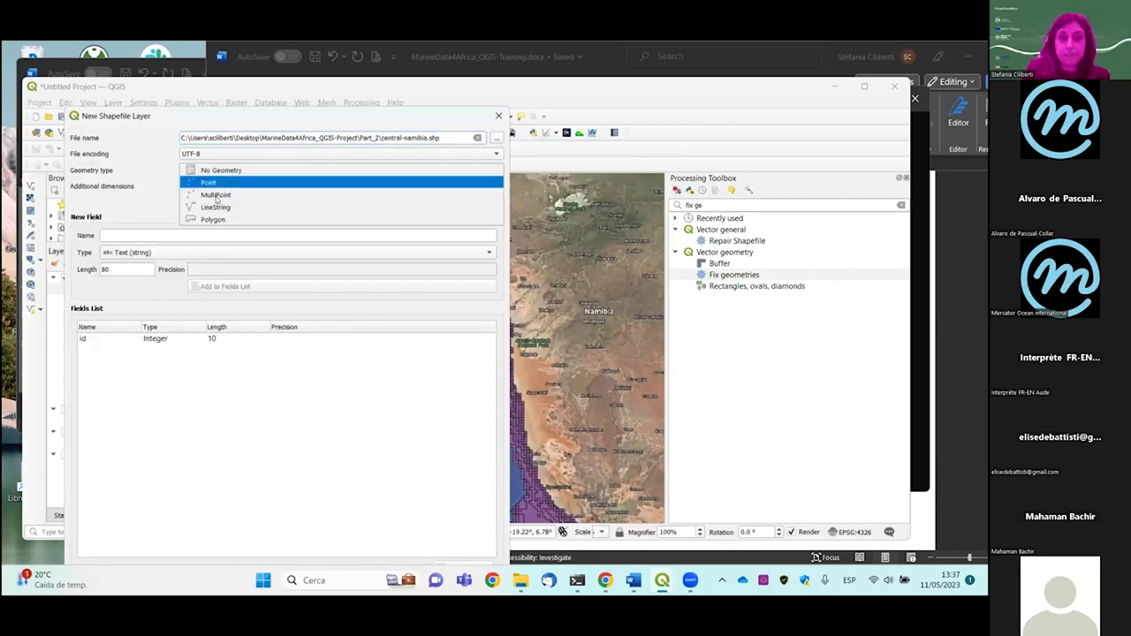
click(215, 221)
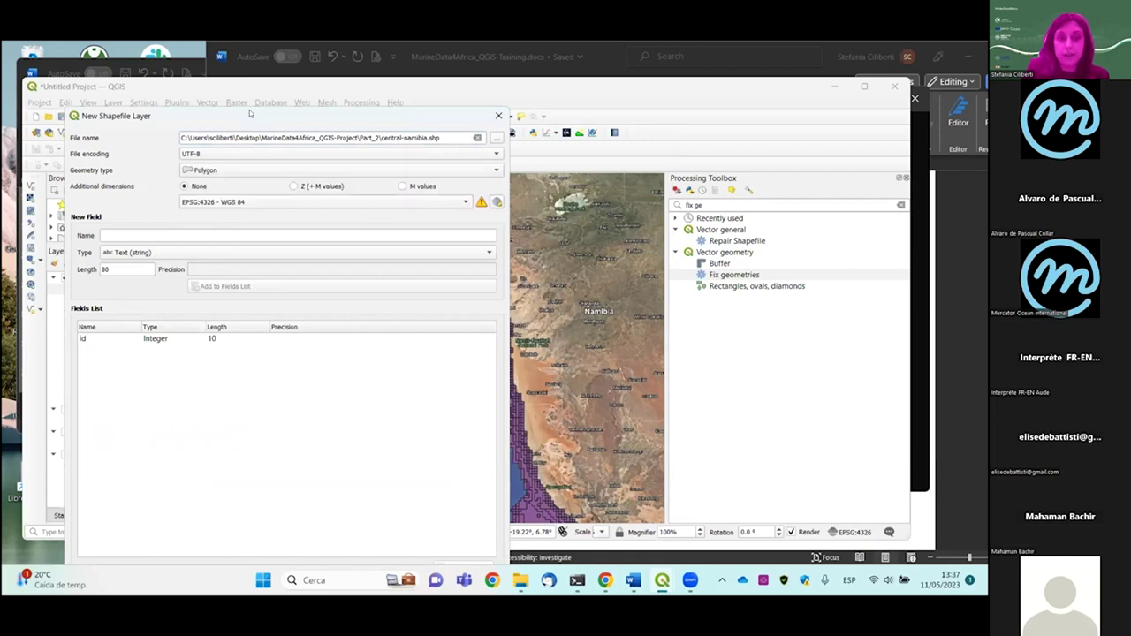
drag(249, 110, 221, 44)
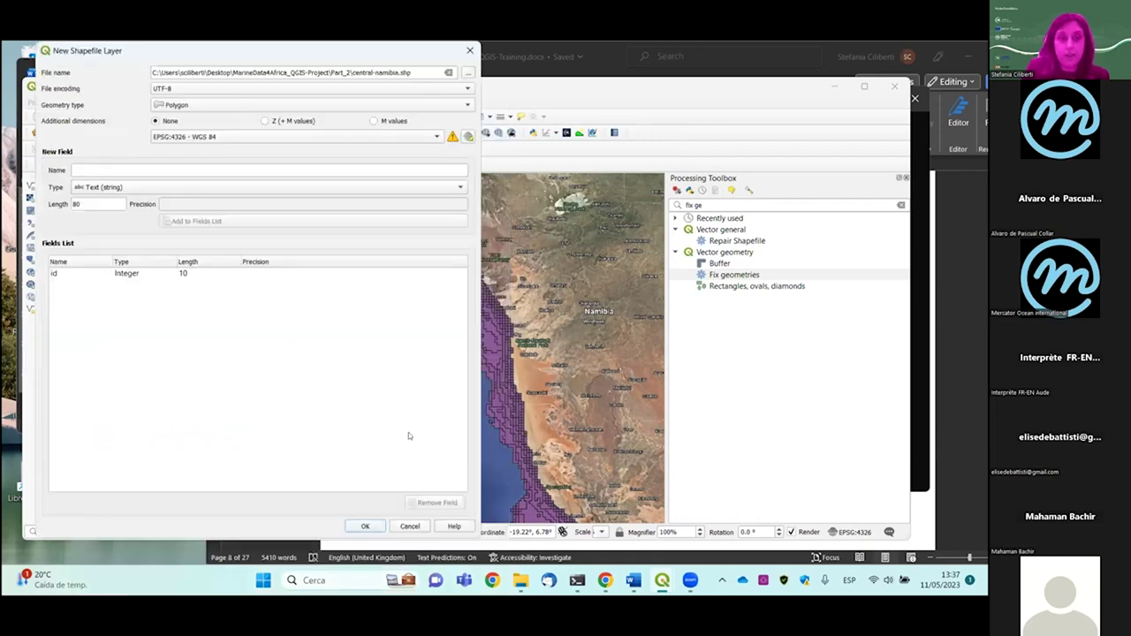
click(363, 527)
click(363, 528)
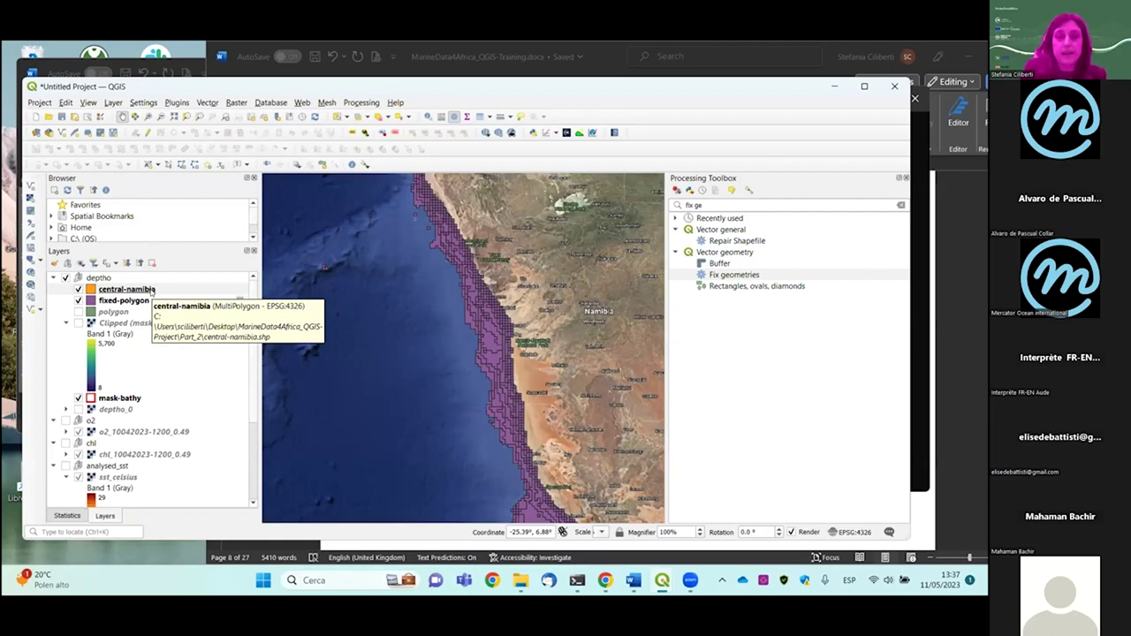
Digitize a straight-segment polygon in central-namibia enclosing the shelf strip off the Namibian coast, and give it id 0
click(147, 133)
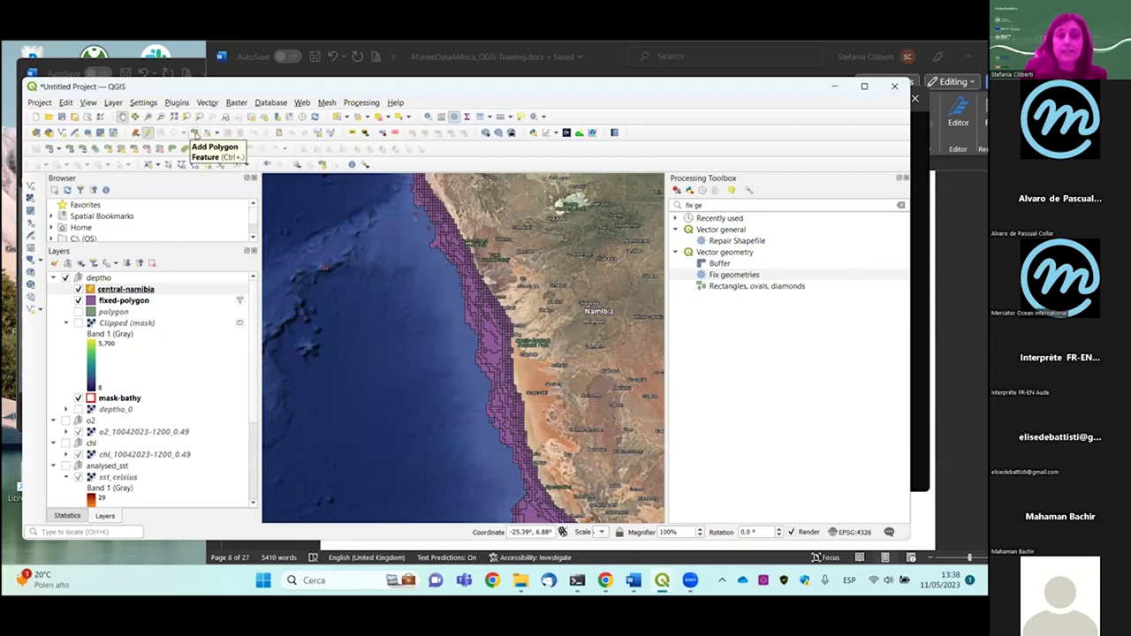
click(182, 133)
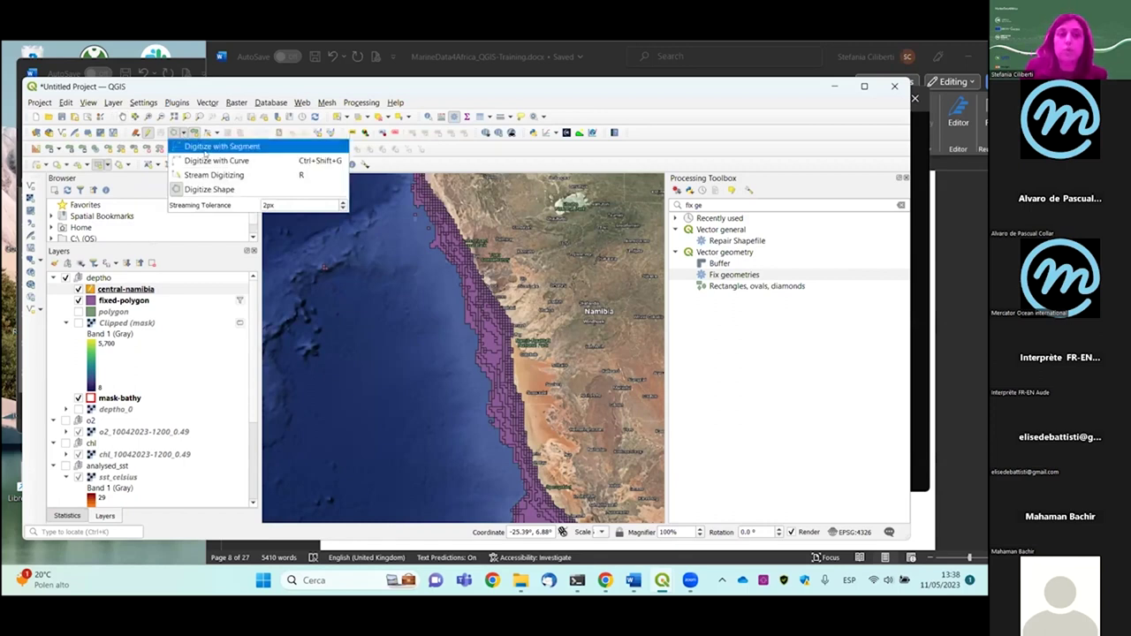
click(207, 145)
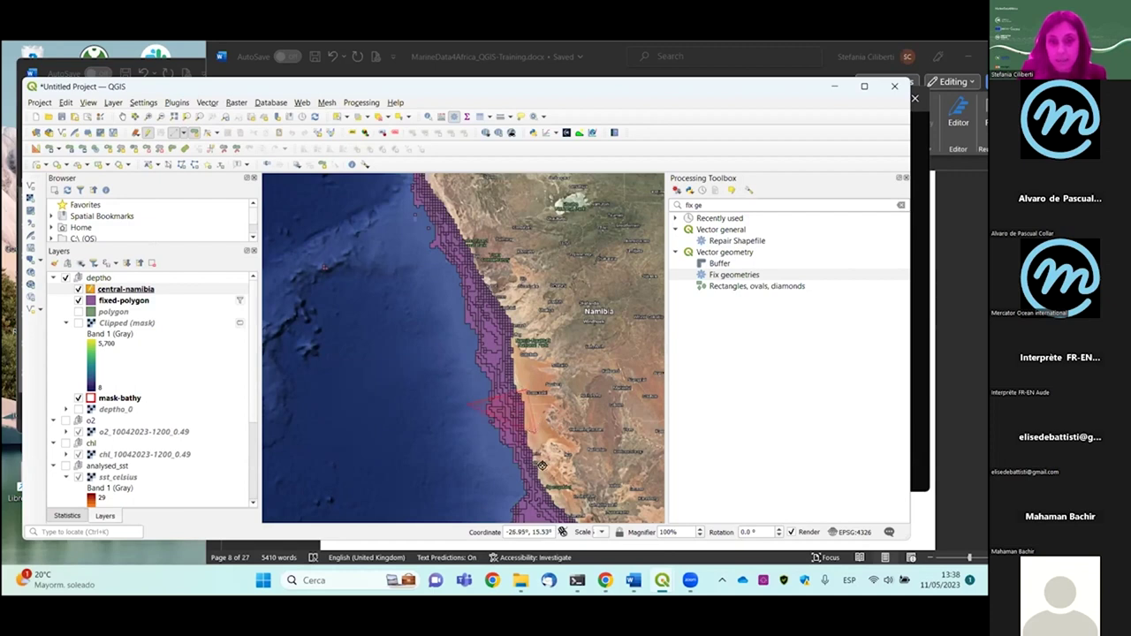
scroll(541, 462, up, 2)
scroll(573, 513, up, 1)
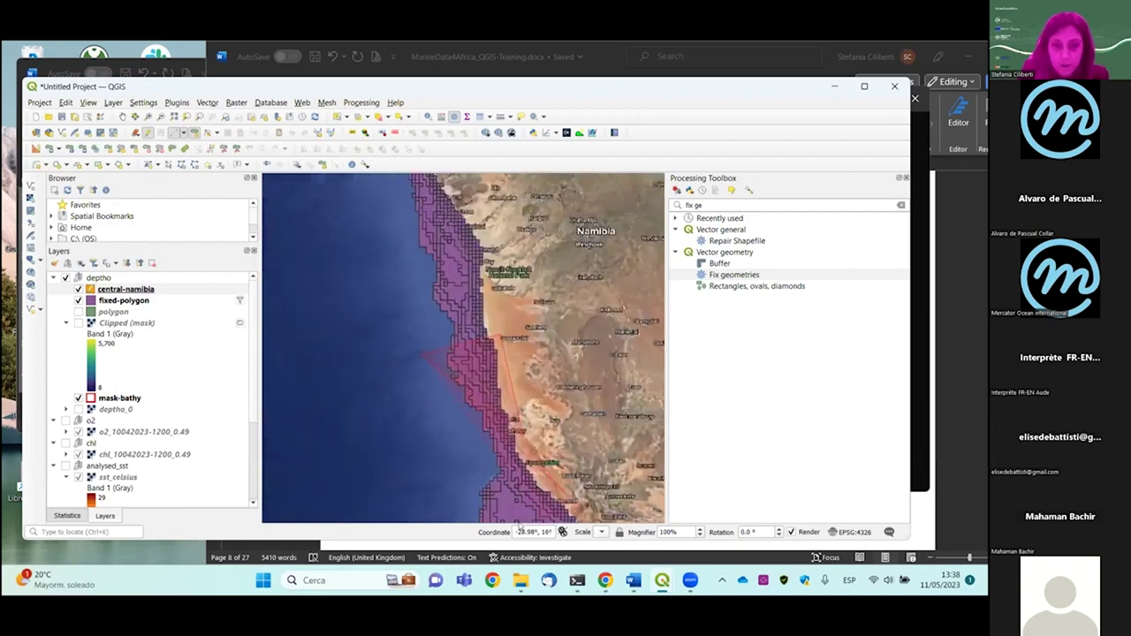
scroll(505, 514, down, 3)
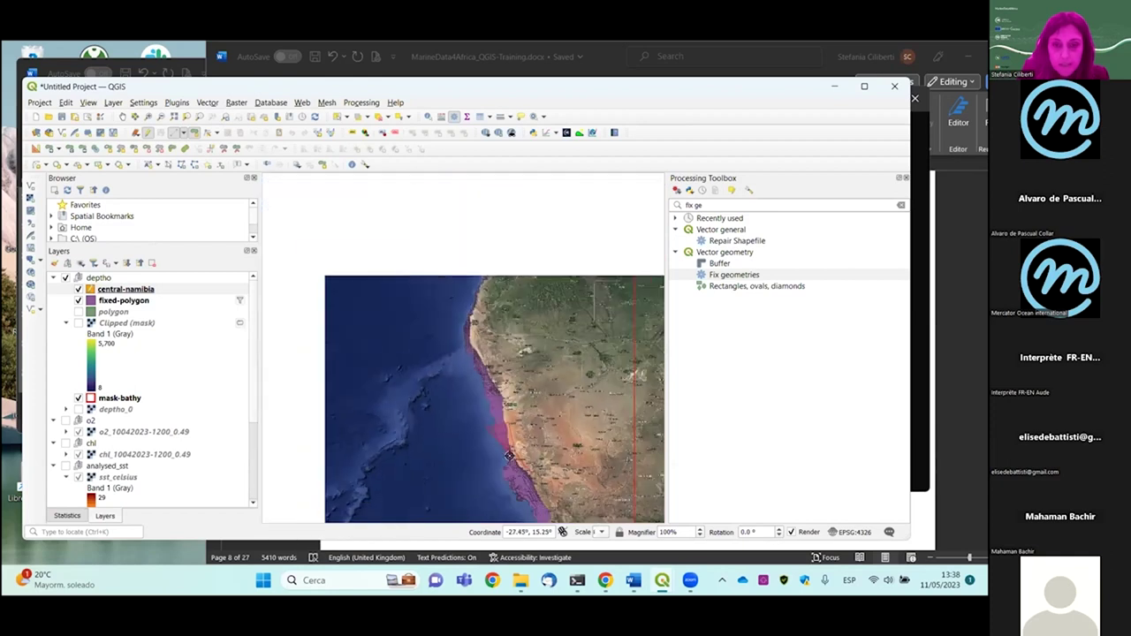
scroll(477, 378, up, 3)
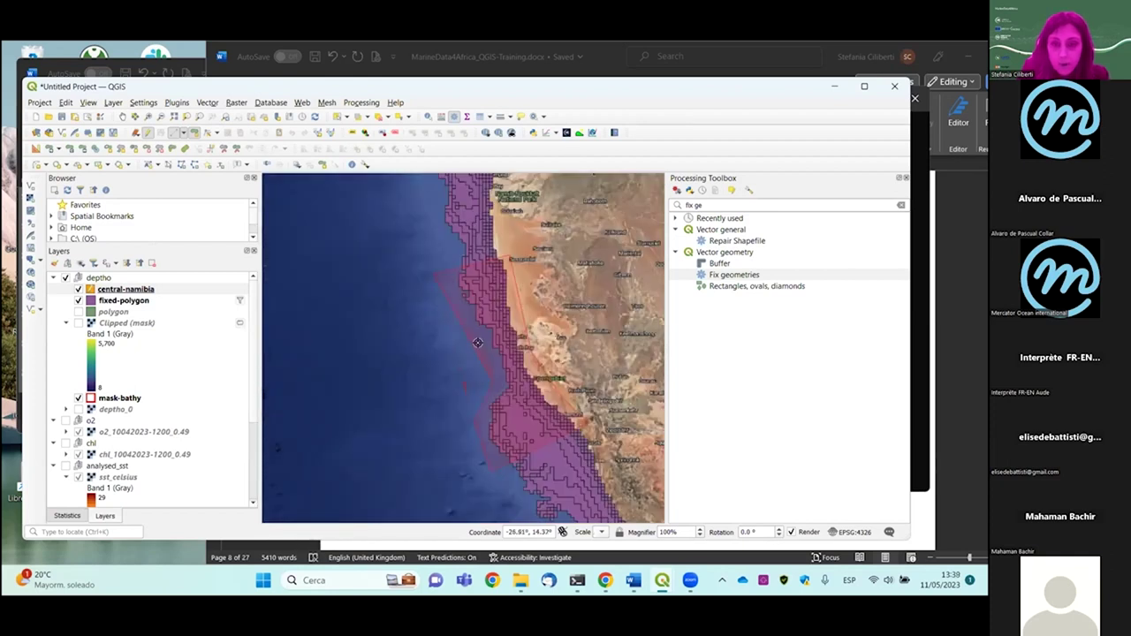
right_click(452, 304)
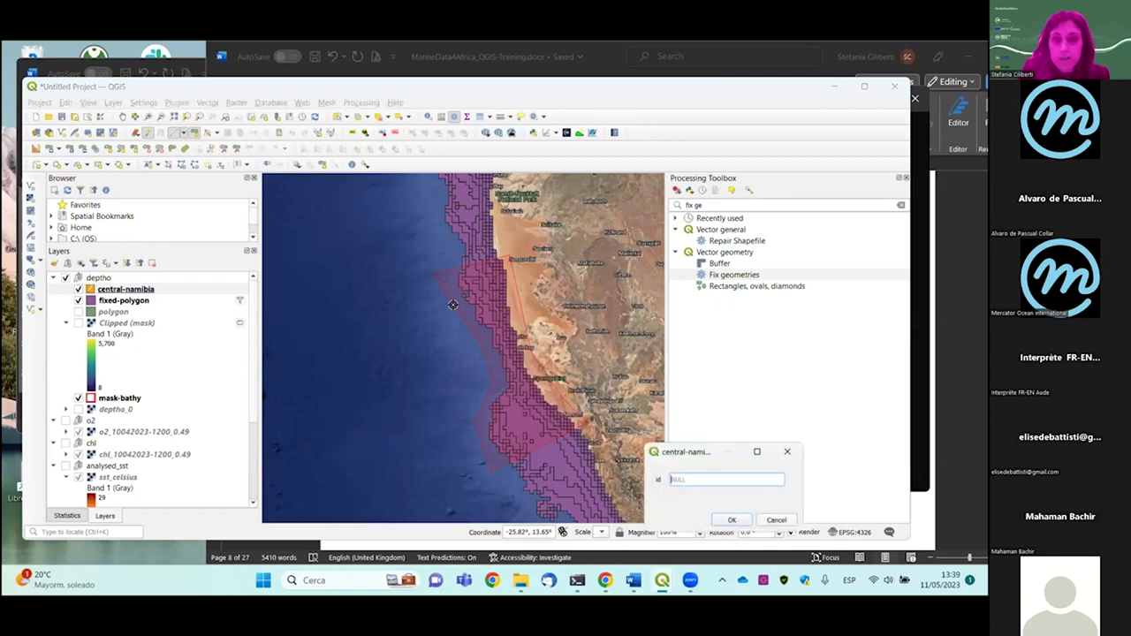
text(0)
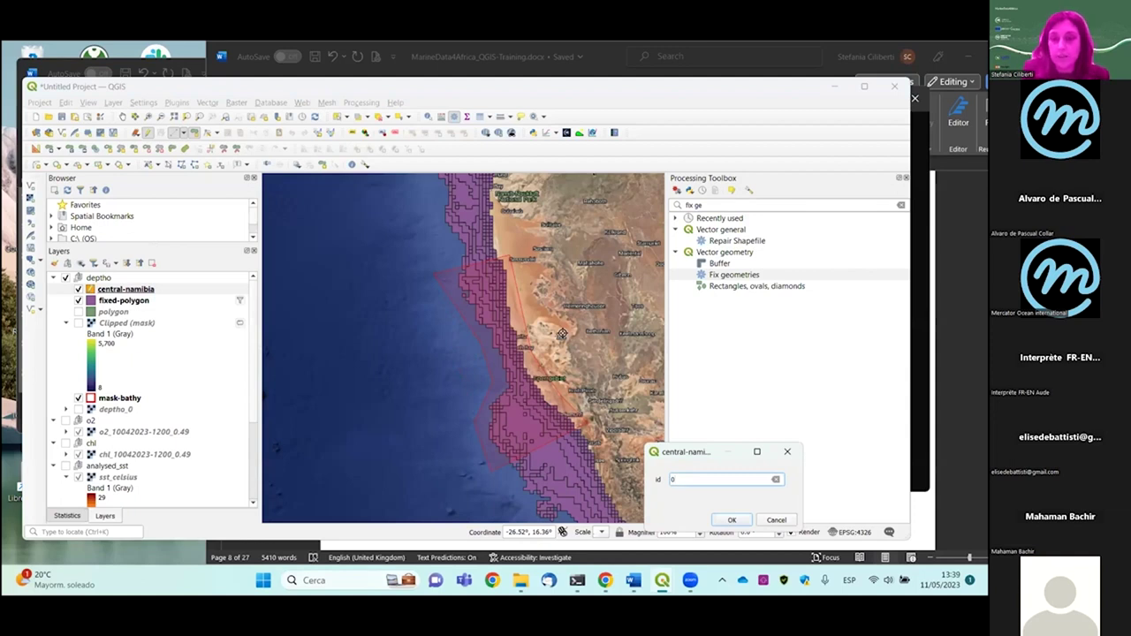
key(Return)
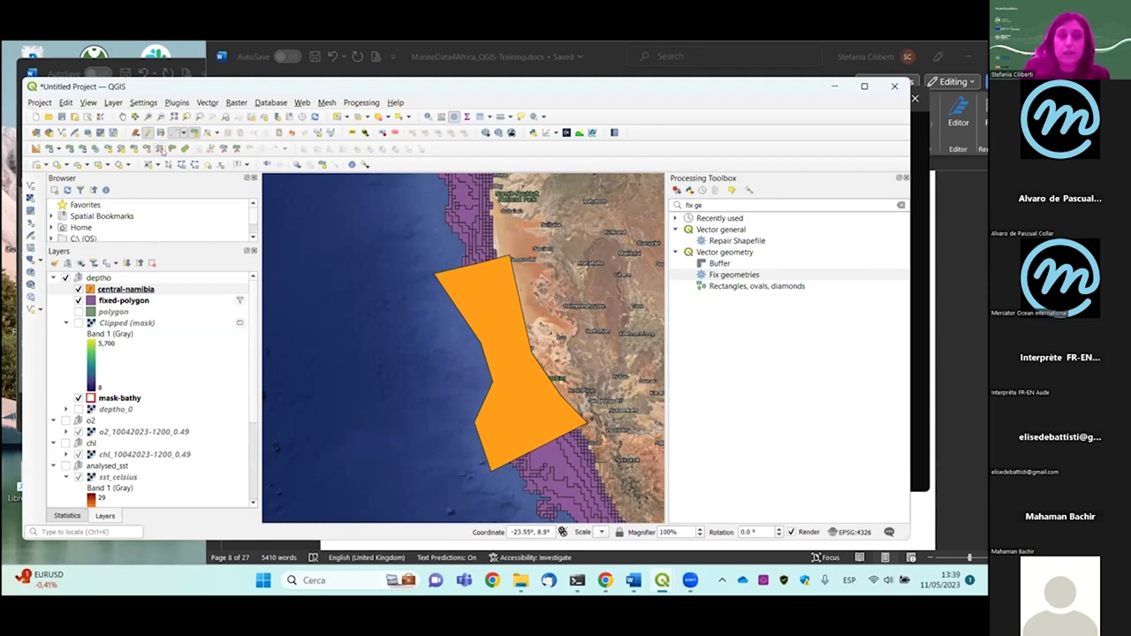
Stop editing the central-namibia layer and save its changes
click(148, 134)
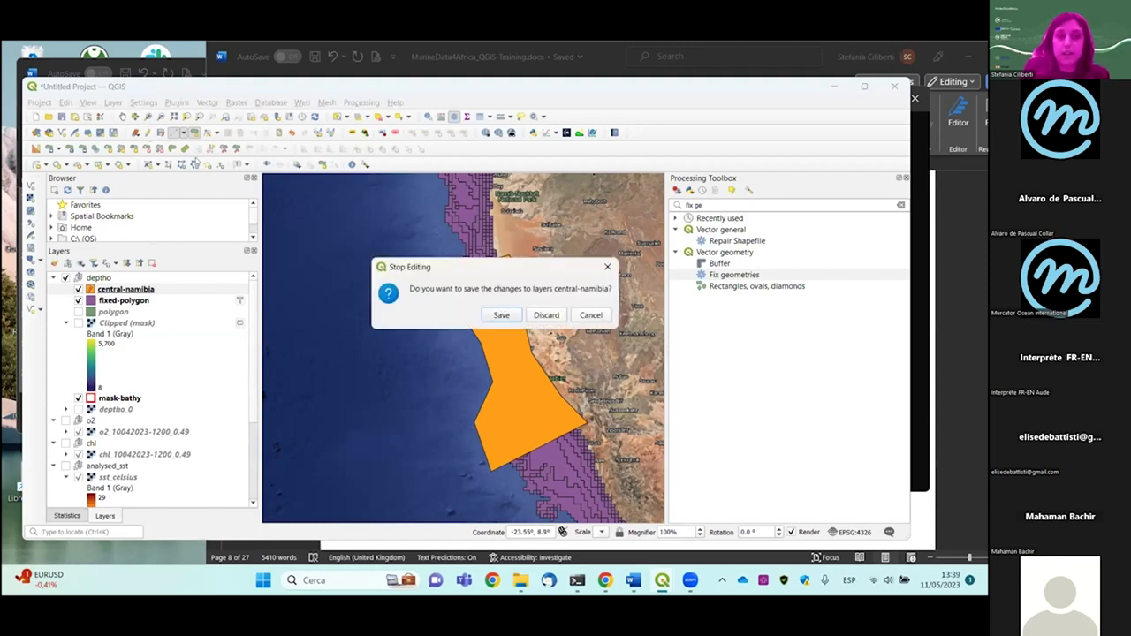
click(487, 312)
drag(496, 364, 481, 347)
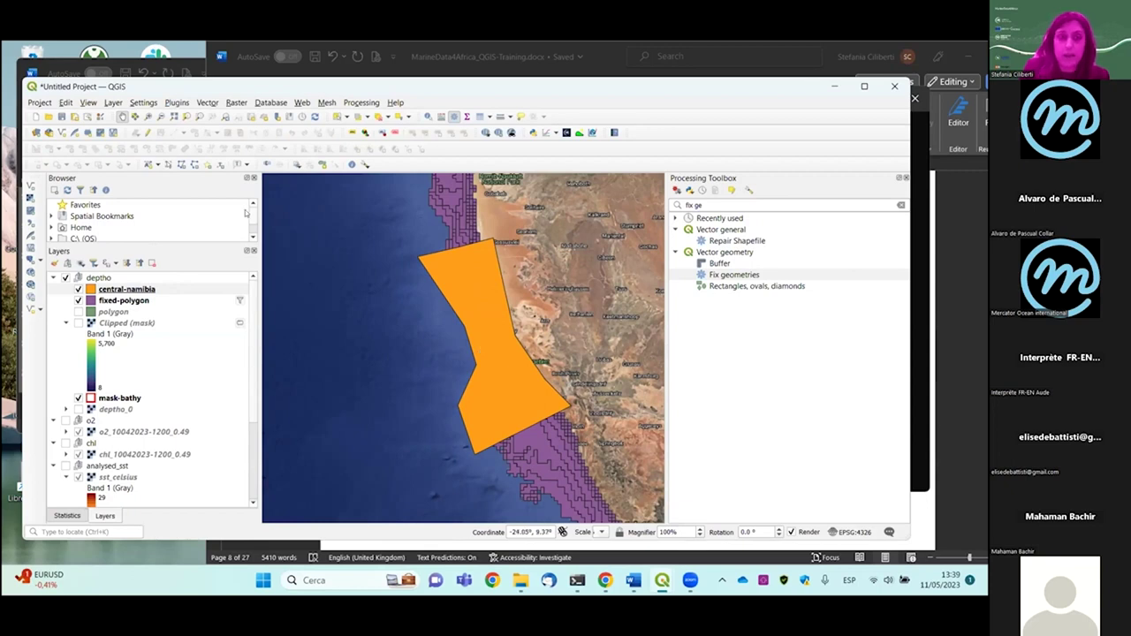
Run Intersection on central-namibia with fixed-polygon as the overlay layer, saving the result as central-namibia-region in the Part_2 folder
click(206, 103)
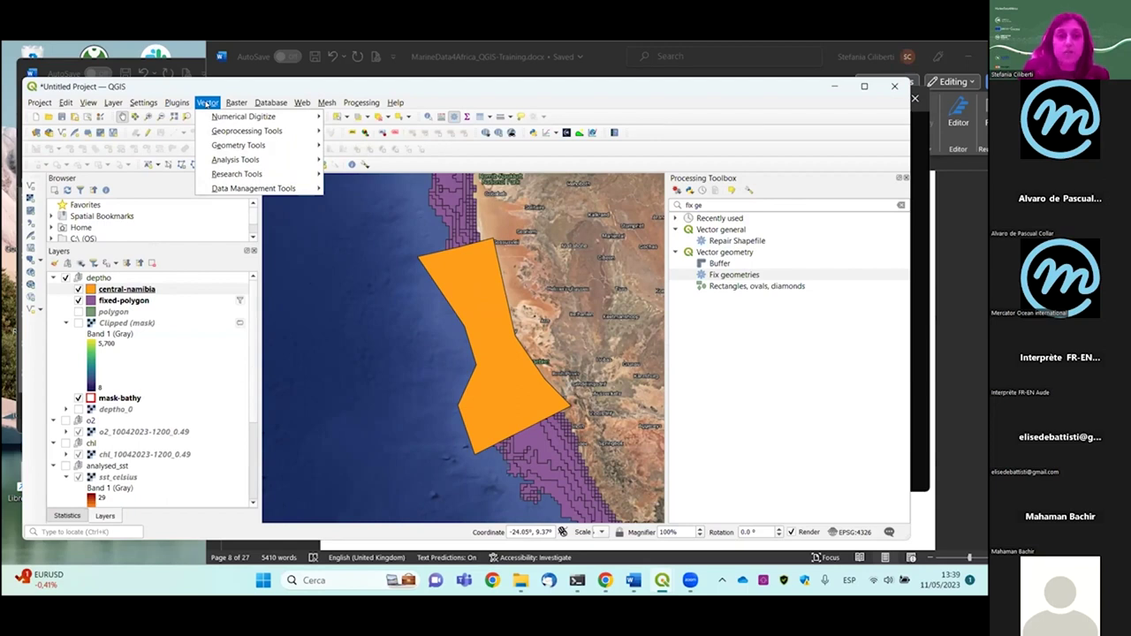
mouse_move(215, 129)
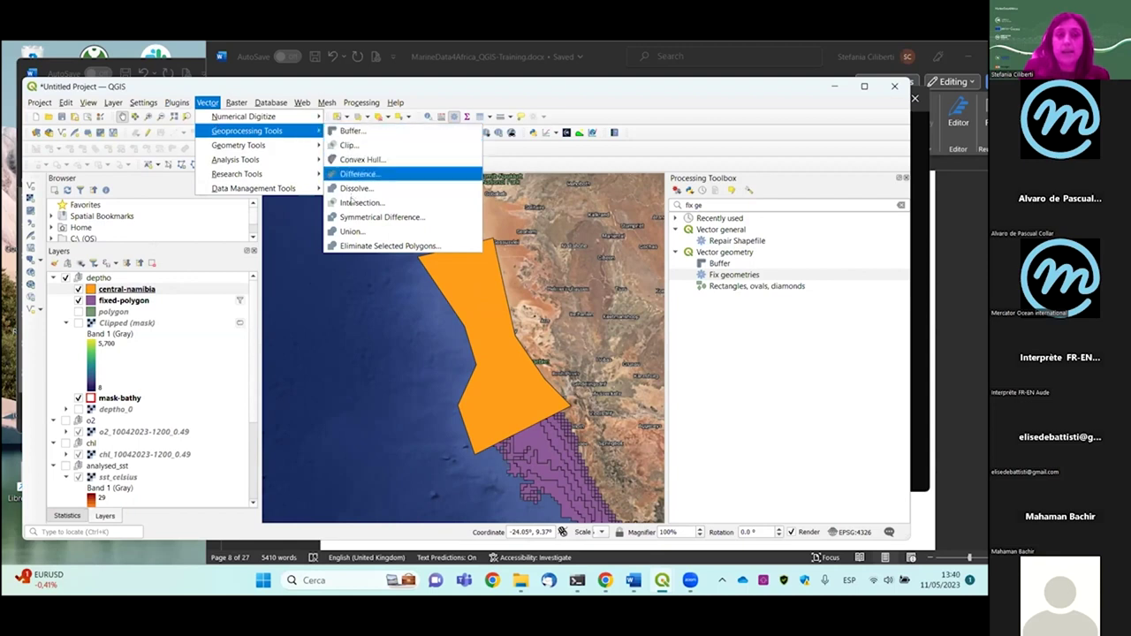
click(352, 202)
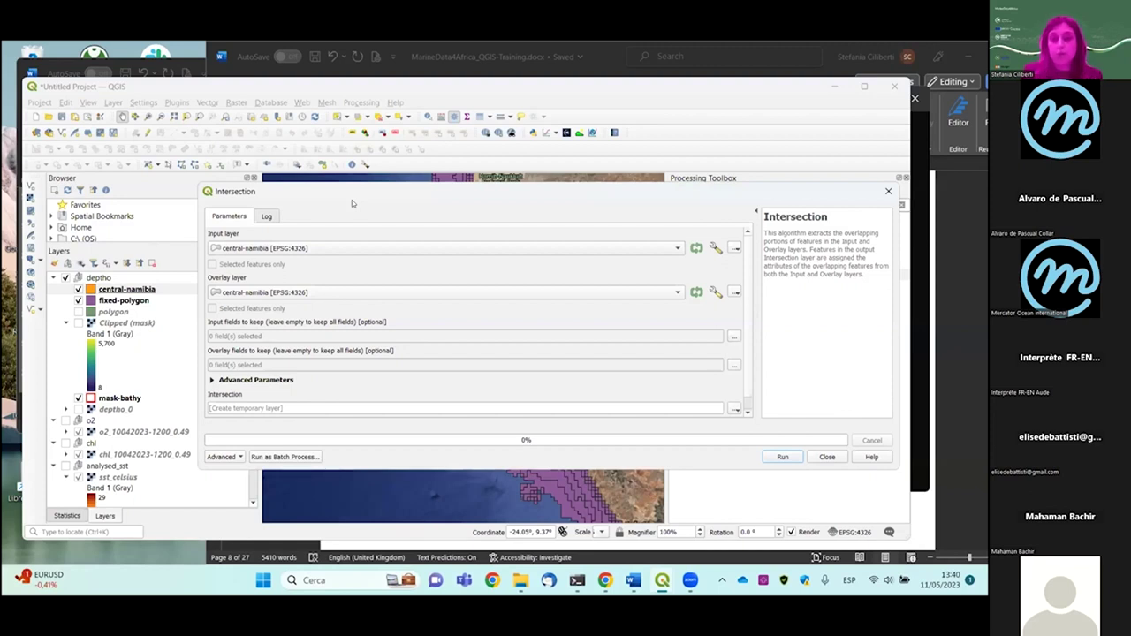
click(336, 292)
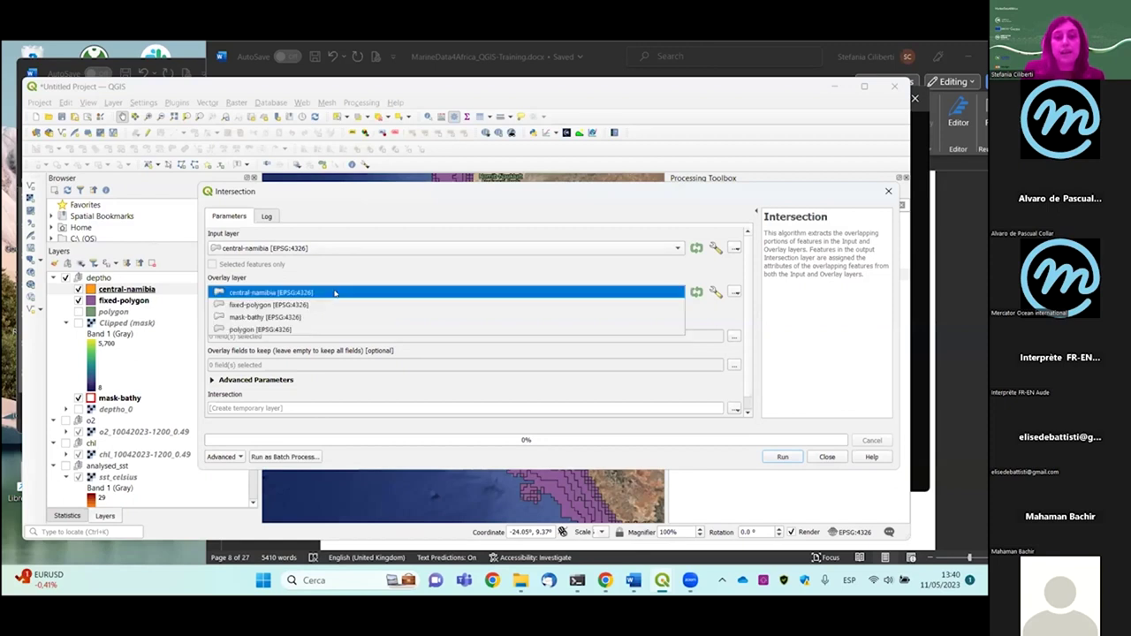
click(327, 303)
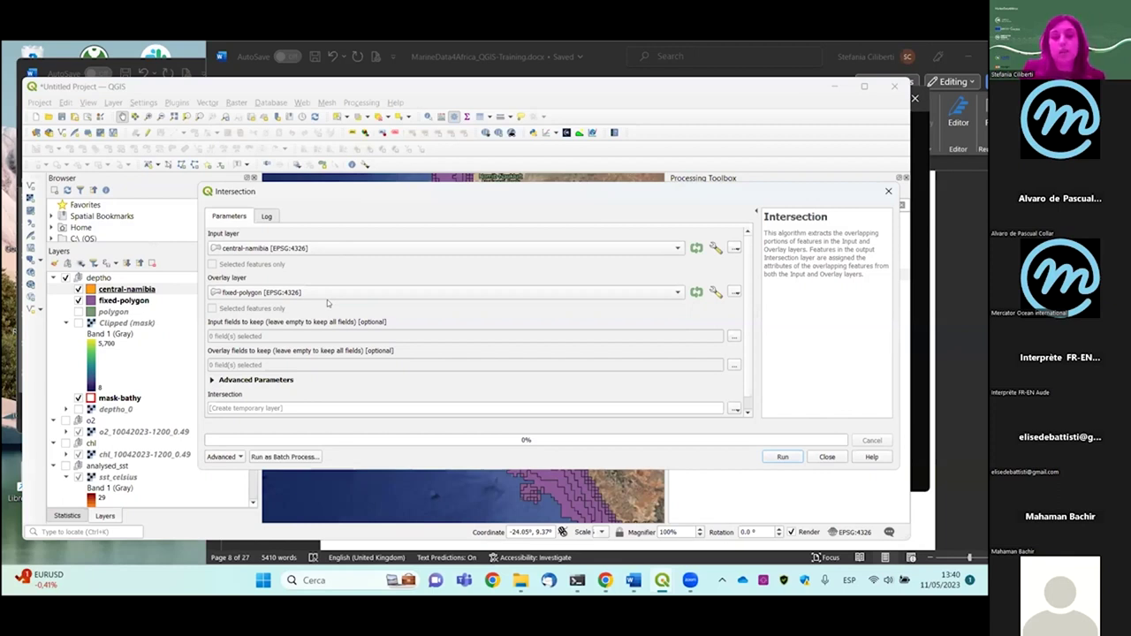
click(734, 410)
click(762, 436)
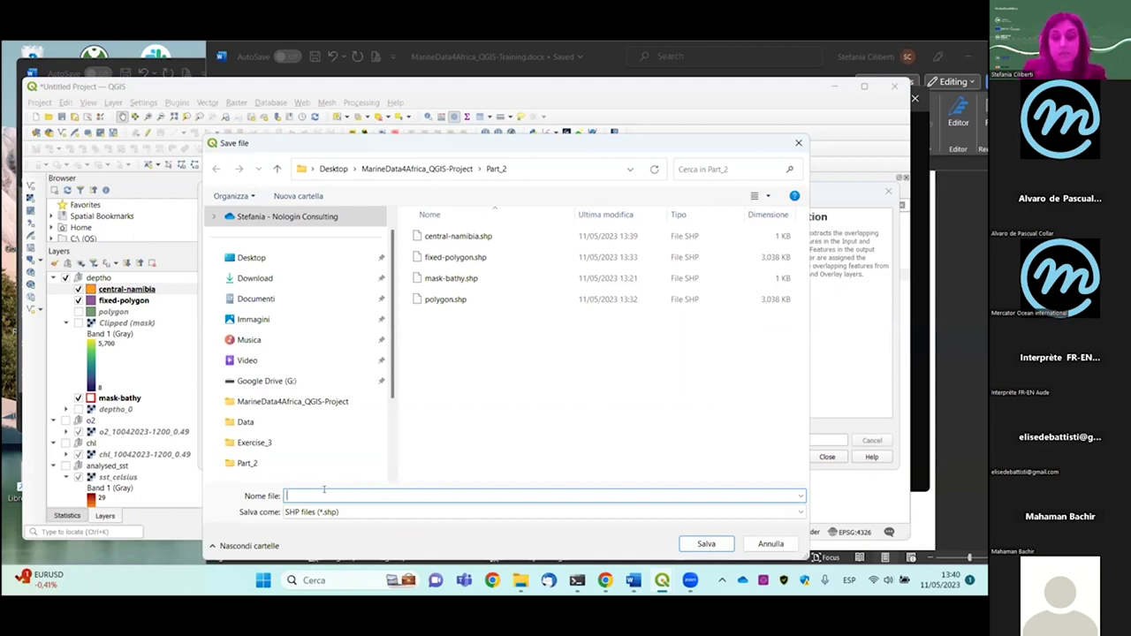
text(central-namibia-region)
key(Return)
click(785, 457)
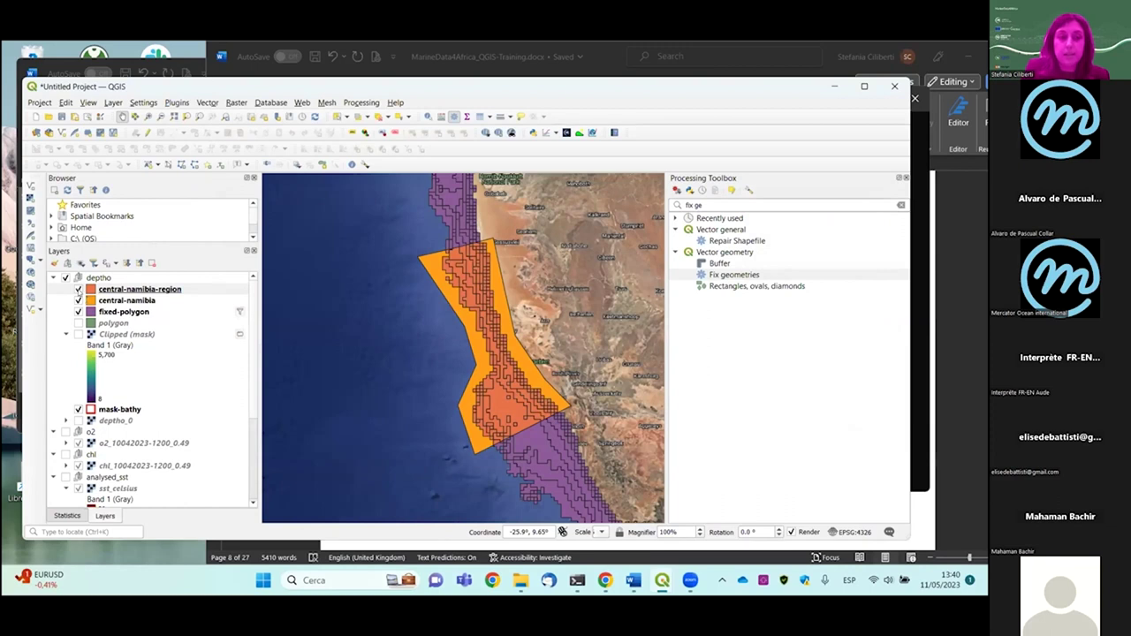
Move the central-namibia-region layer below central-namibia in the deptho group
drag(81, 292, 83, 307)
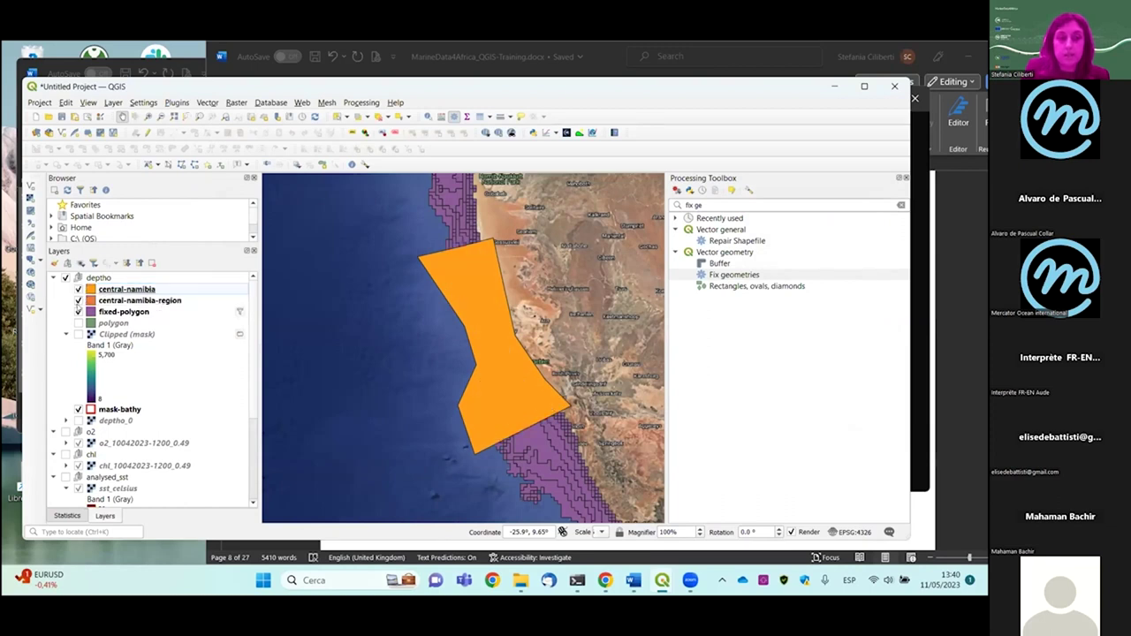
Hide the central-namibia and fixed-polygon layers on the map
click(79, 289)
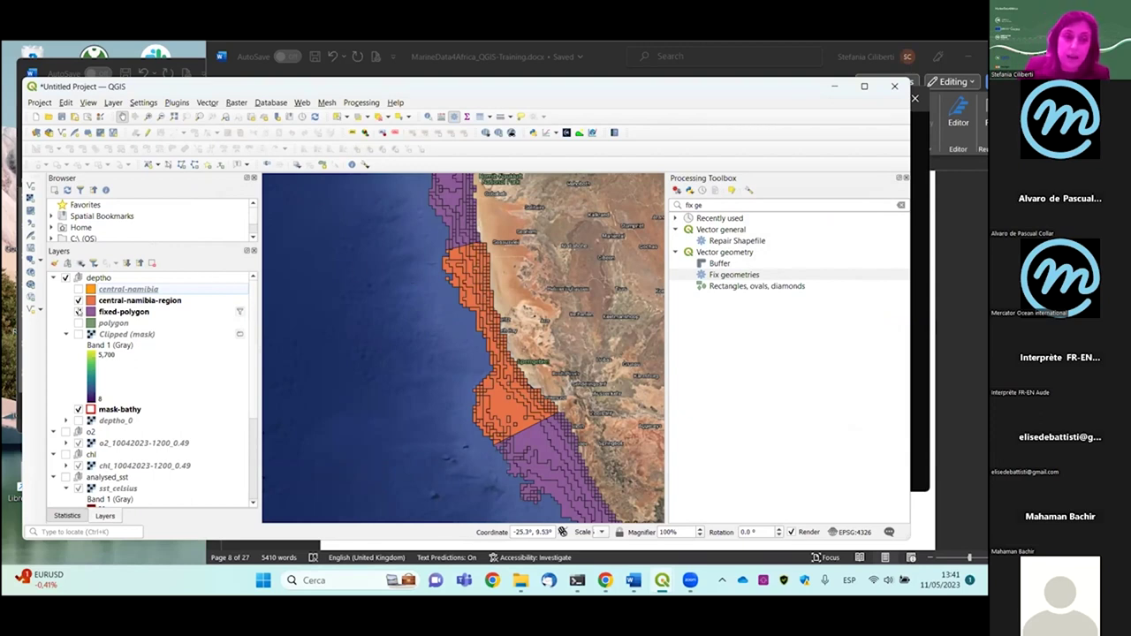
click(78, 311)
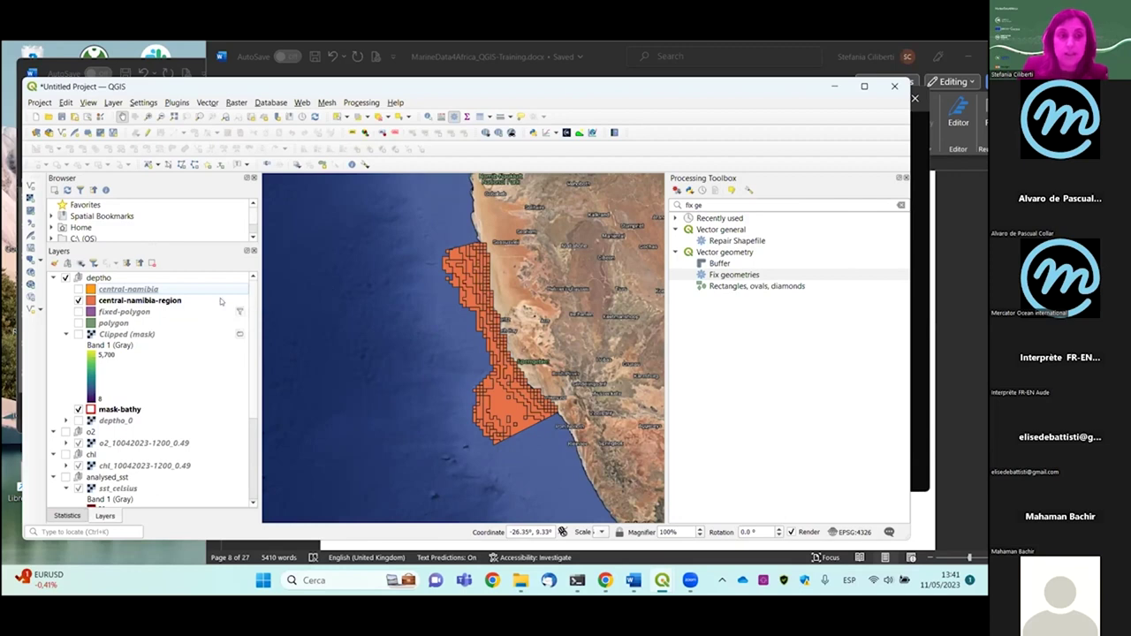
Start the Dissolve geoprocessing tool with central-namibia-region as the input layer
click(209, 103)
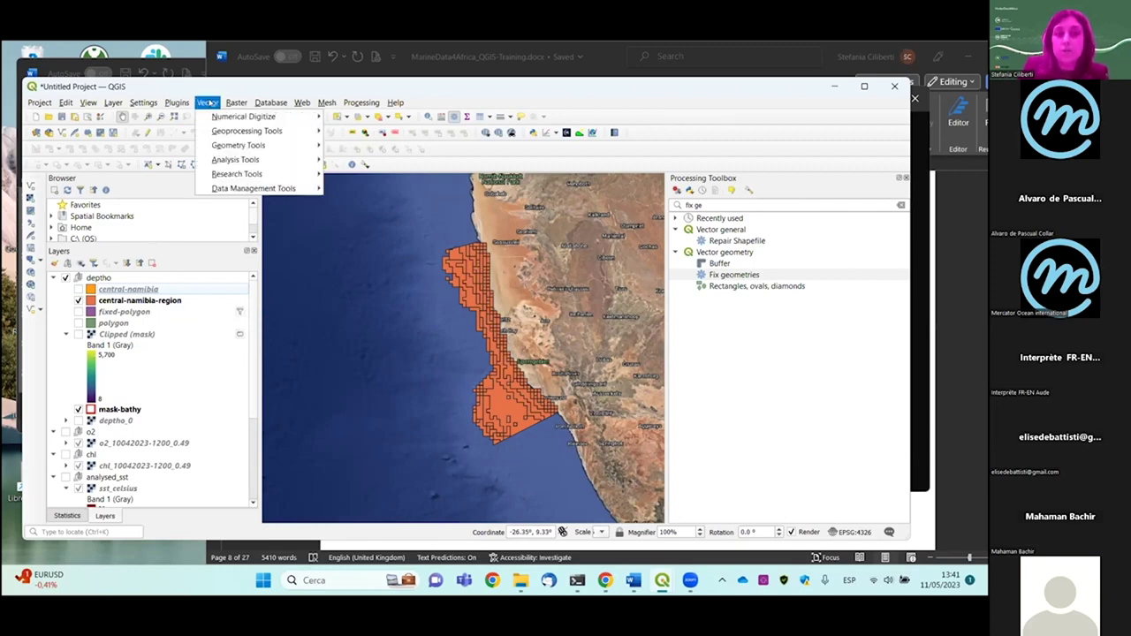
mouse_move(214, 131)
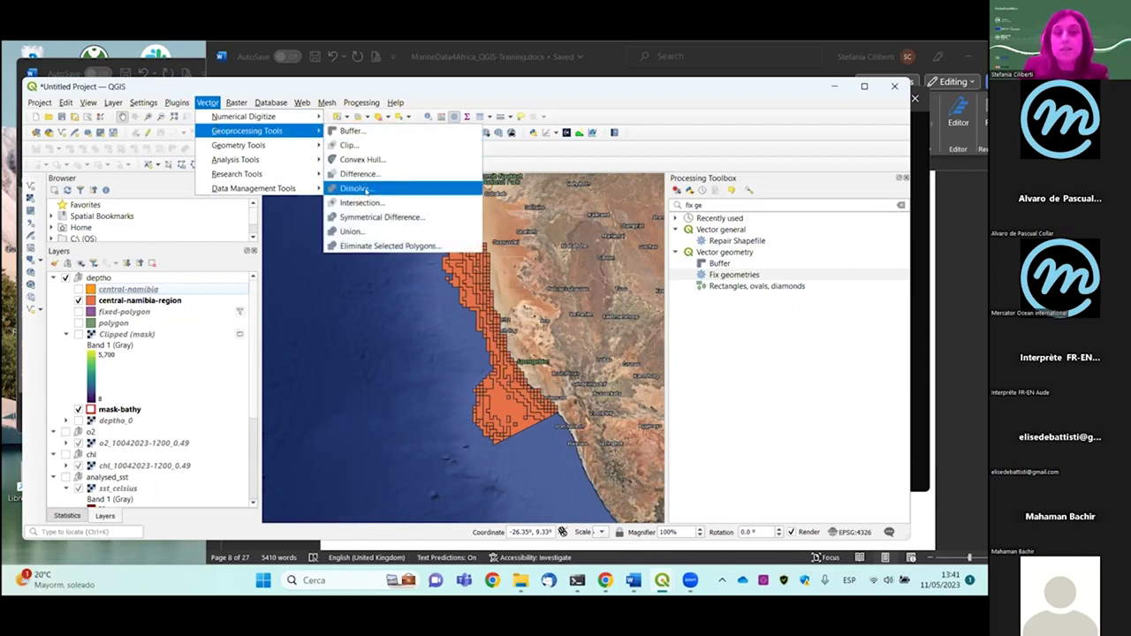
click(366, 189)
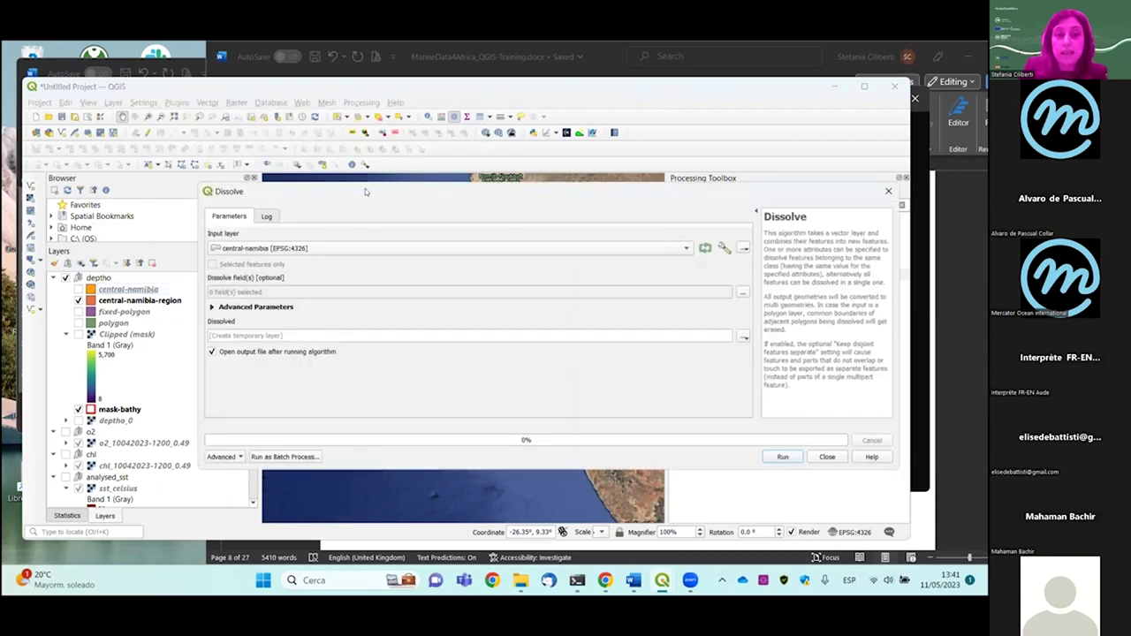
click(366, 248)
click(360, 261)
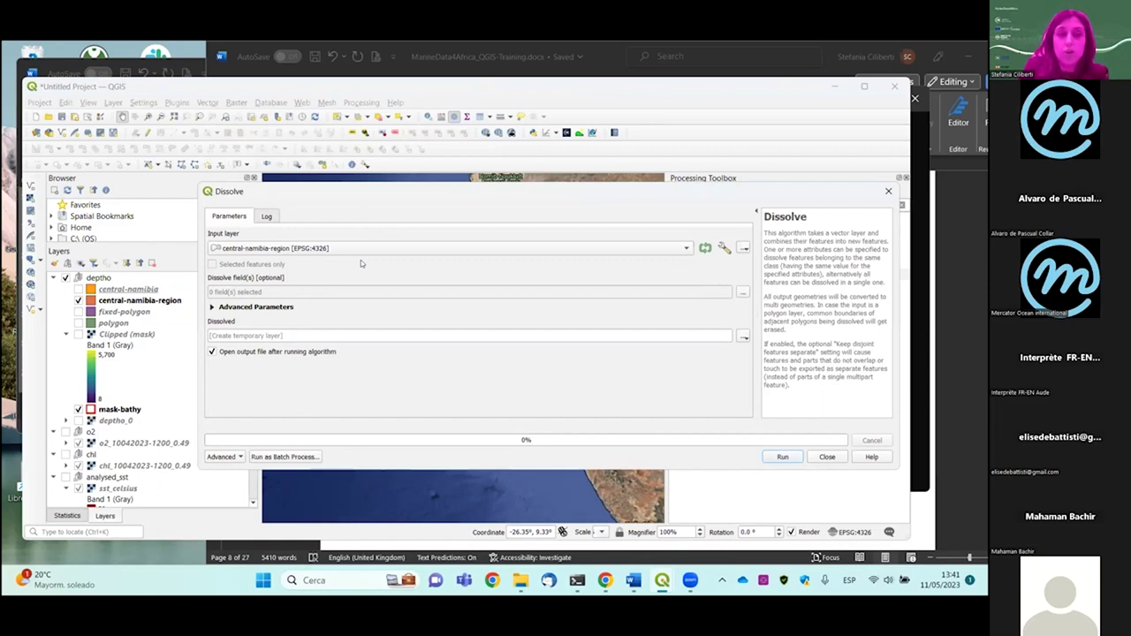
Set the dissolved output to central-namibia-region-merged.shp in the Part_2 folder, run the tool and close its dialog
click(743, 336)
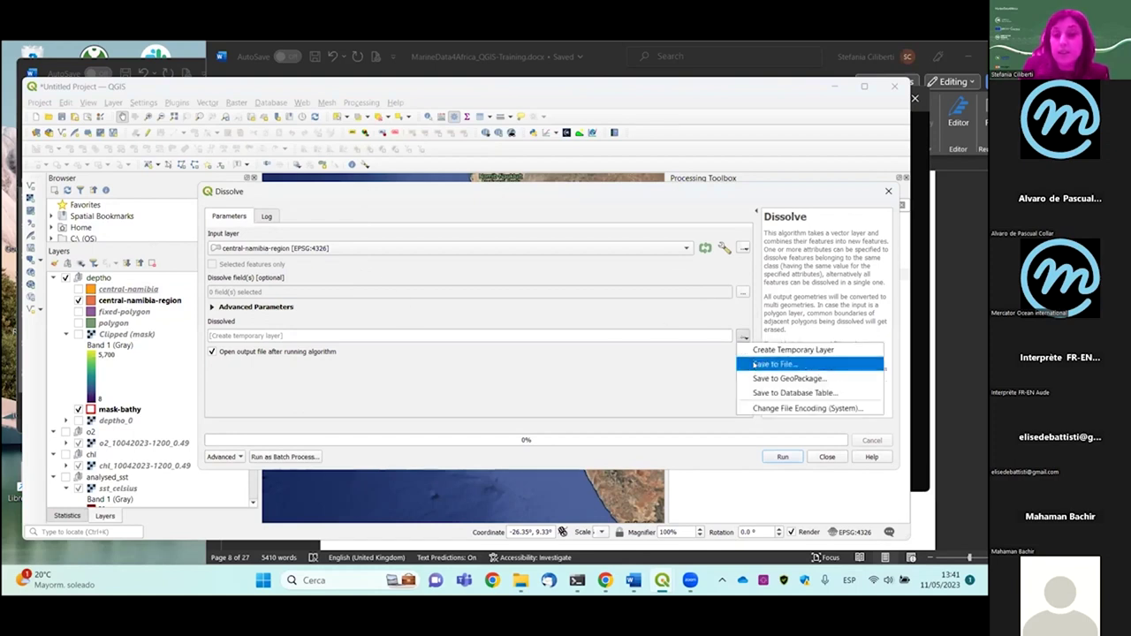
click(753, 364)
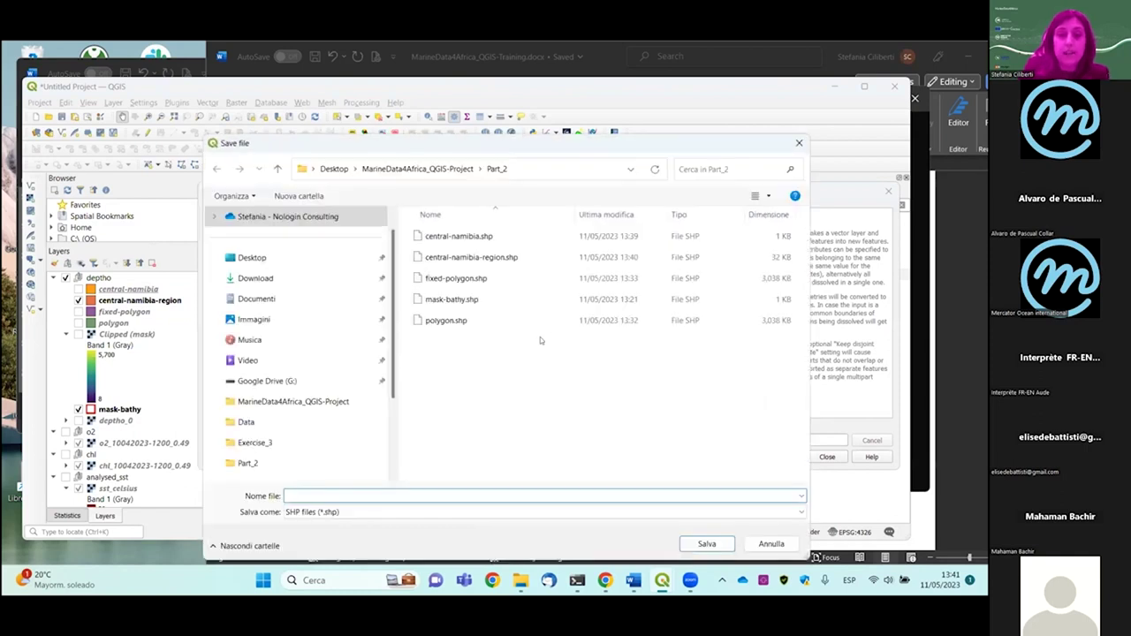
click(462, 258)
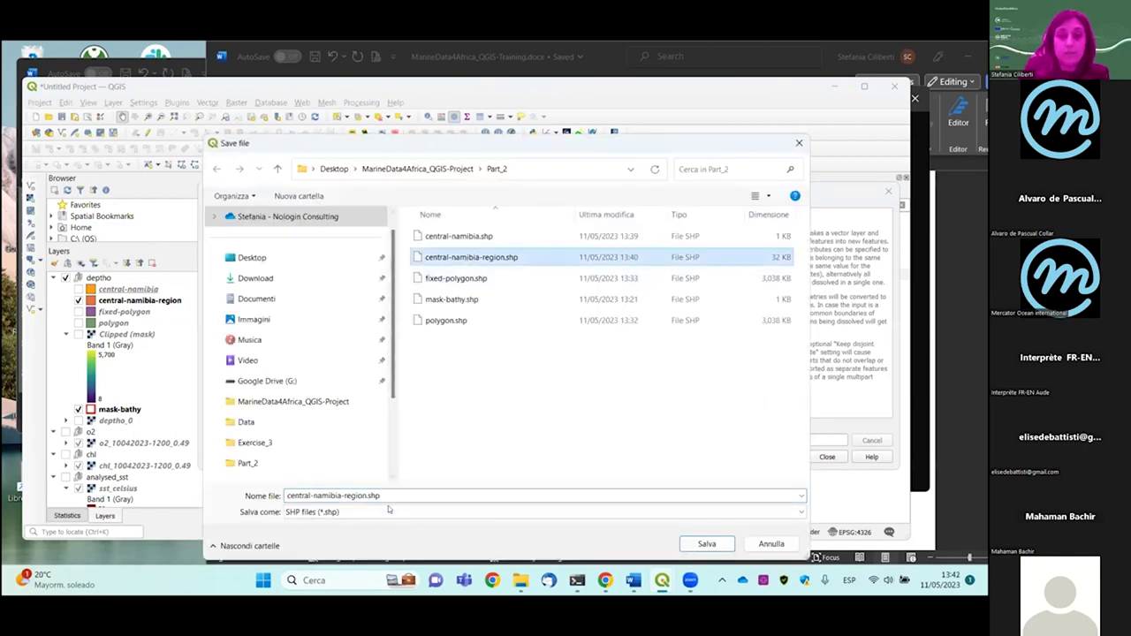
click(362, 496)
click(368, 496)
text(-merged)
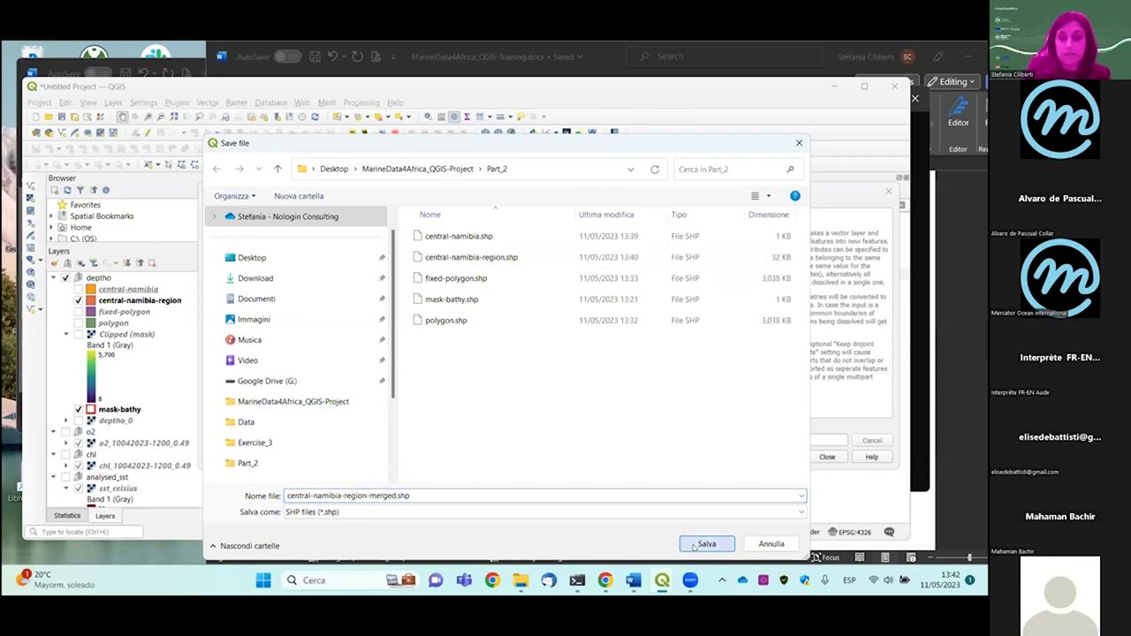
click(707, 544)
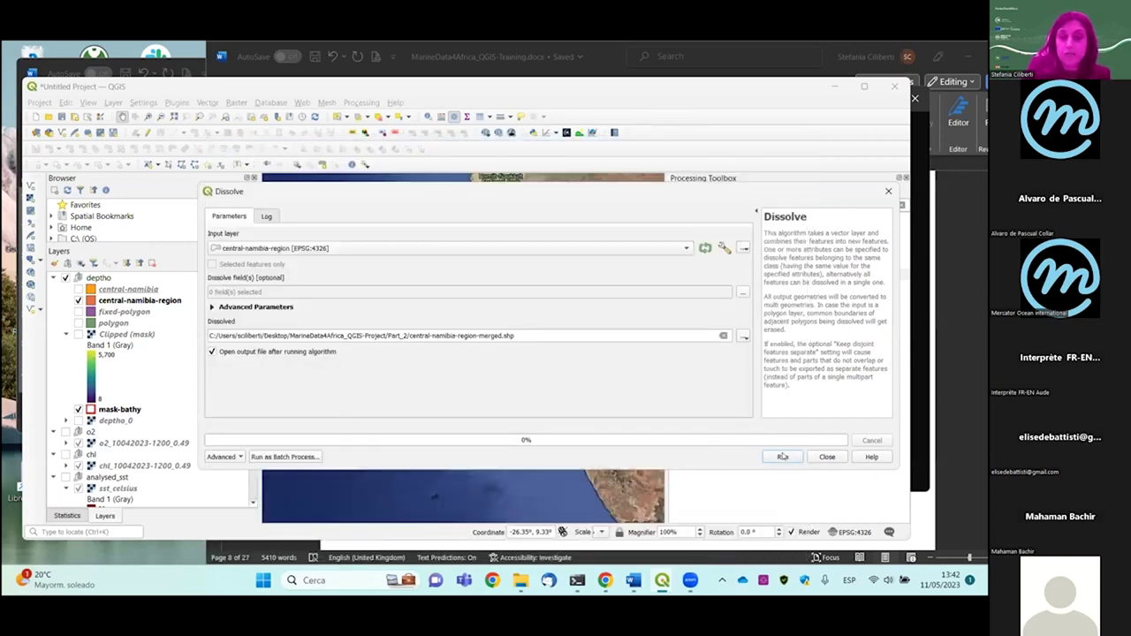
click(782, 456)
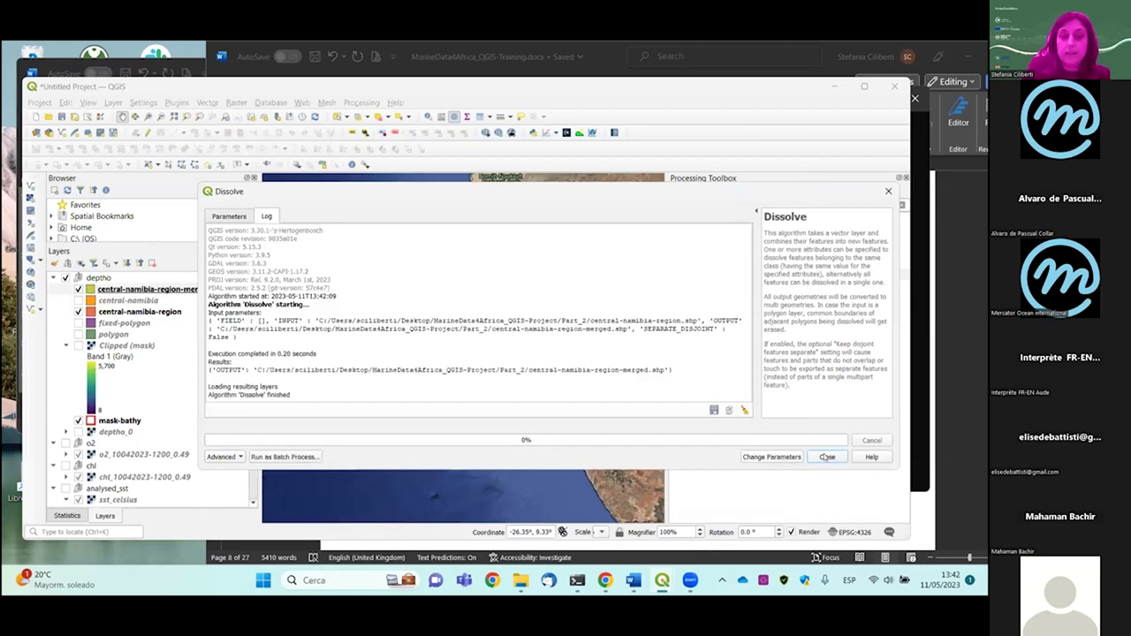
click(826, 457)
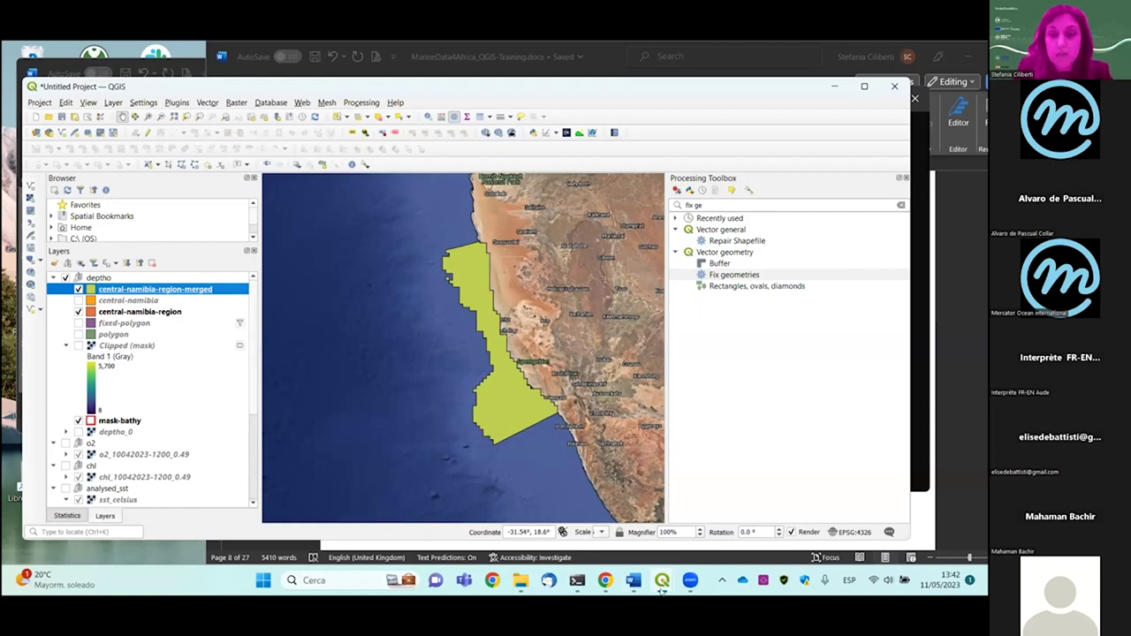
Switch to the NetCDF2GIS window and load cmems_mod_glo_phy-thetao_anfc_0.083deg_P1D-m_20230501-20230519.nc from the Data folder
mouse_move(661, 590)
click(688, 538)
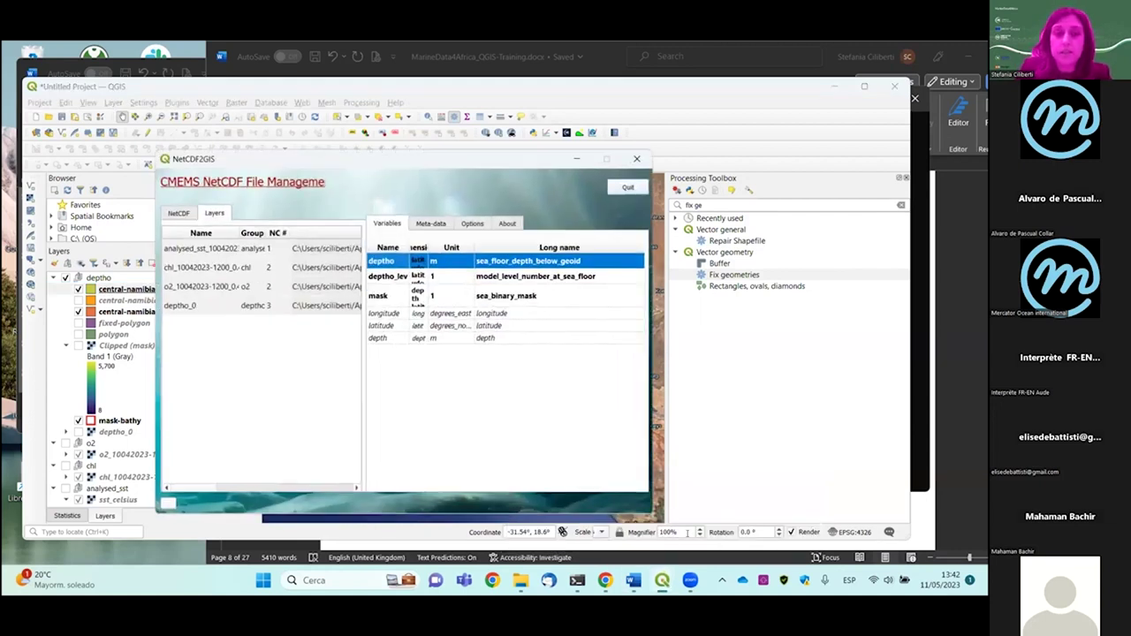
click(179, 214)
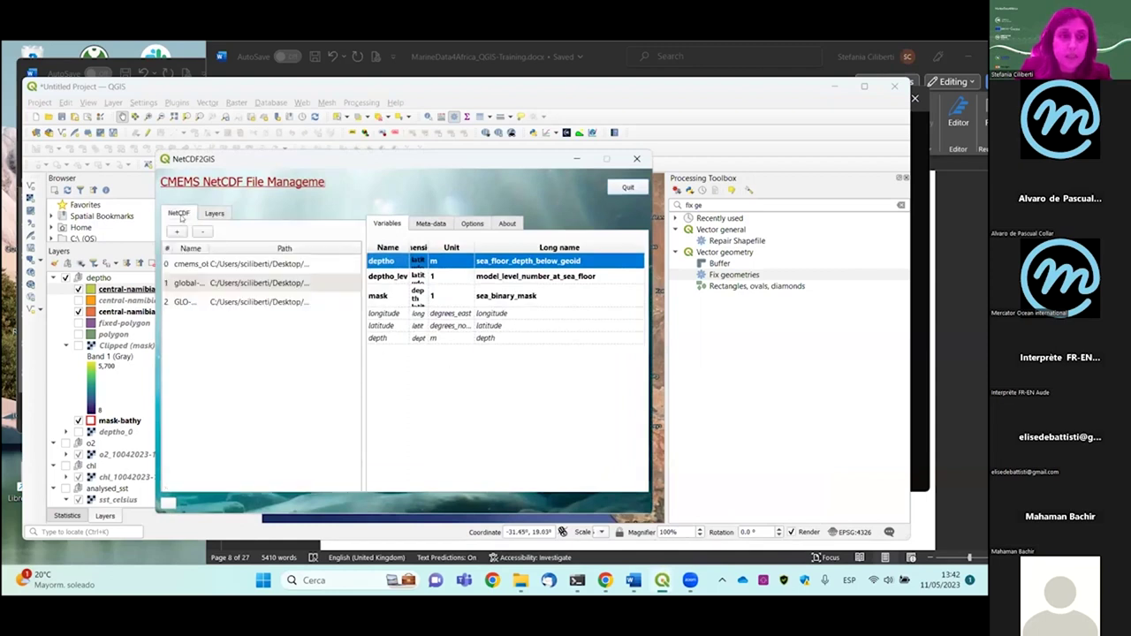
click(177, 232)
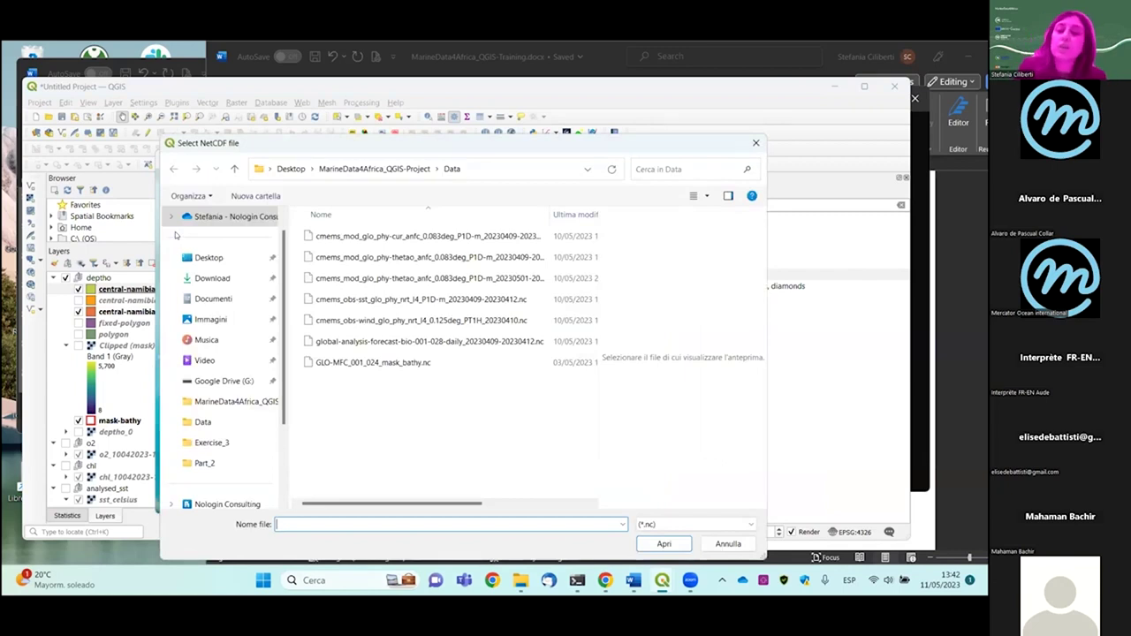
click(380, 278)
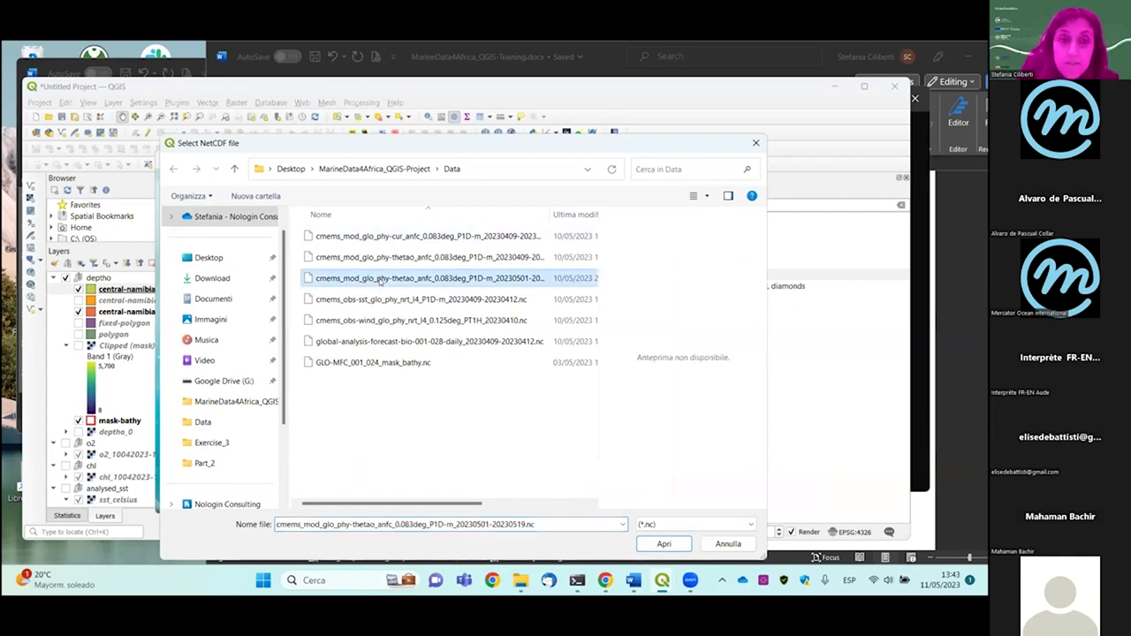
click(658, 545)
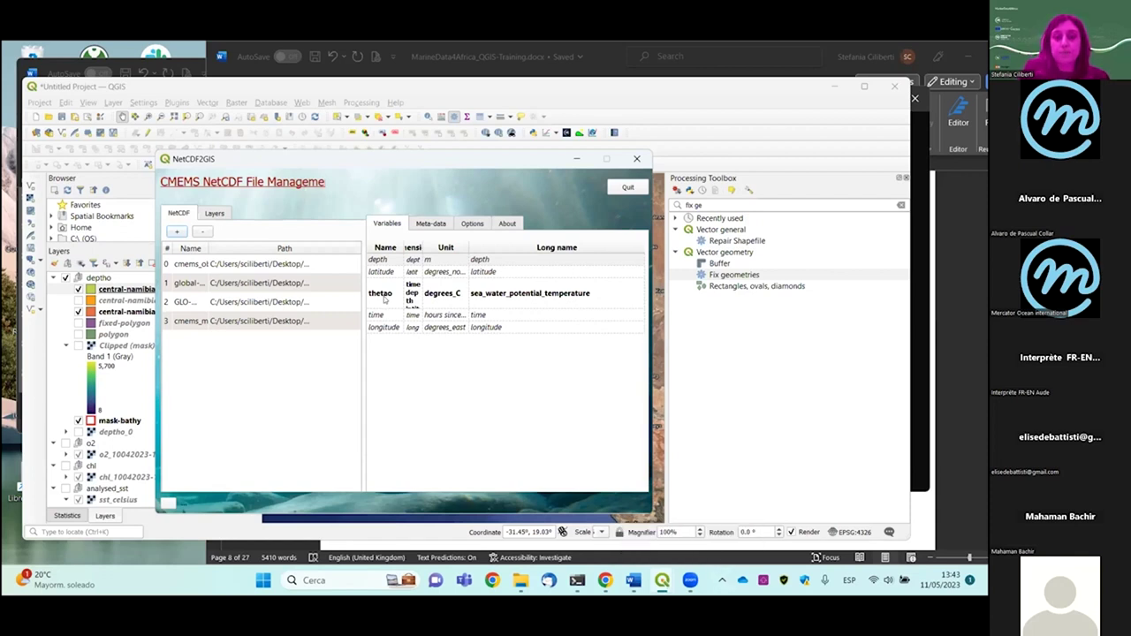
Add the thetao variable as layers for all dates from 01-05-2023 to 19-05-2023, and minimise the NetCDF2GIS window
right_click(386, 300)
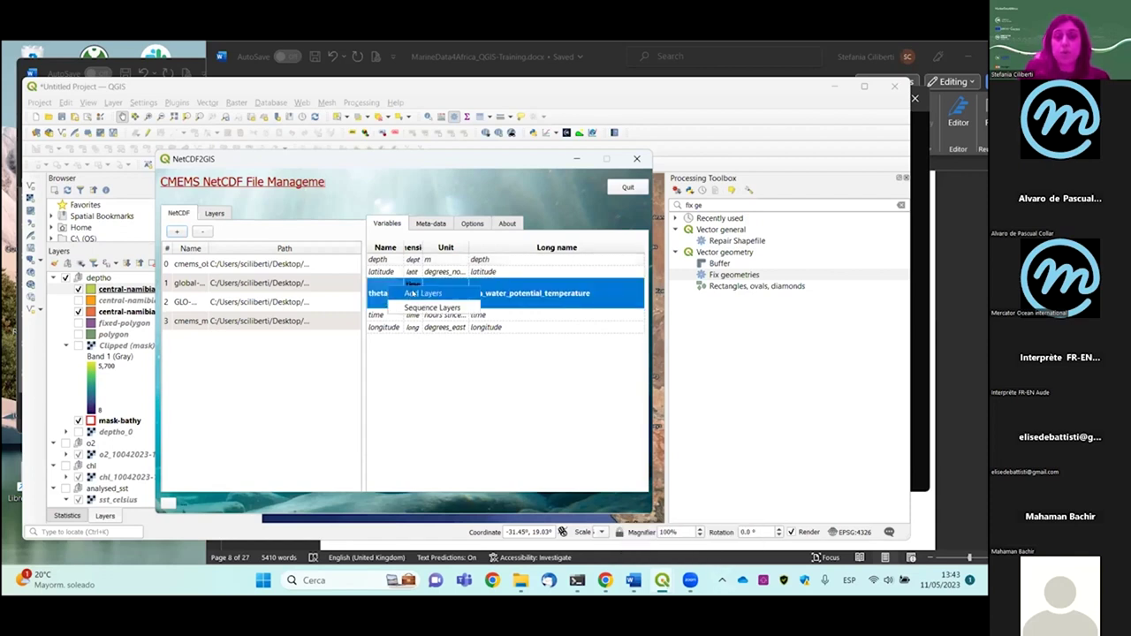
click(413, 293)
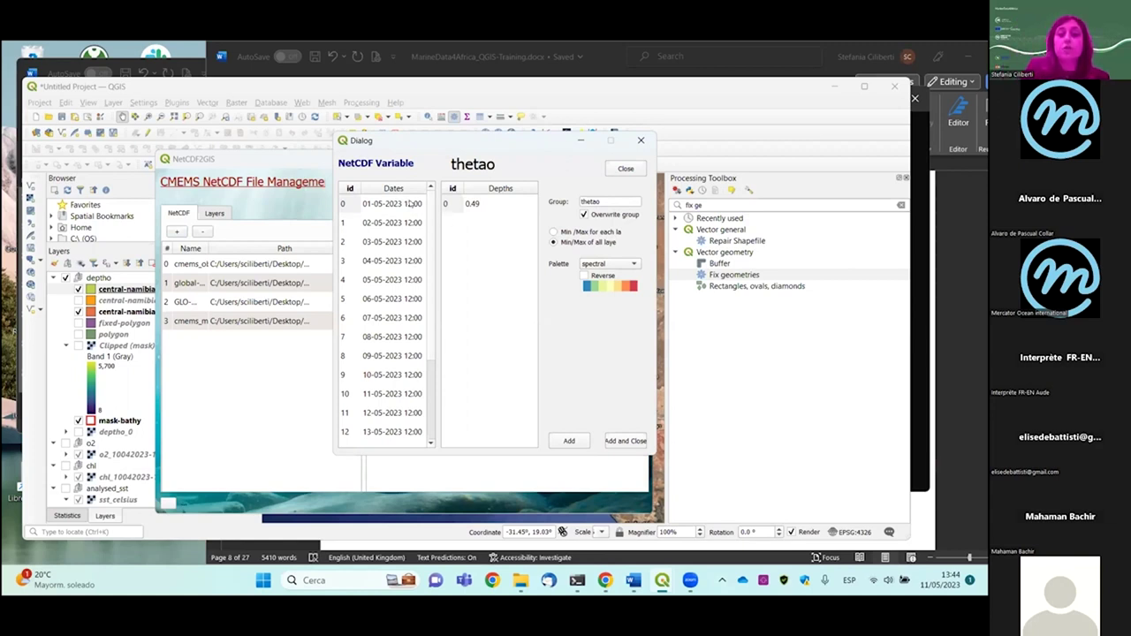
scroll(403, 336, down, 2)
scroll(404, 336, down, 1)
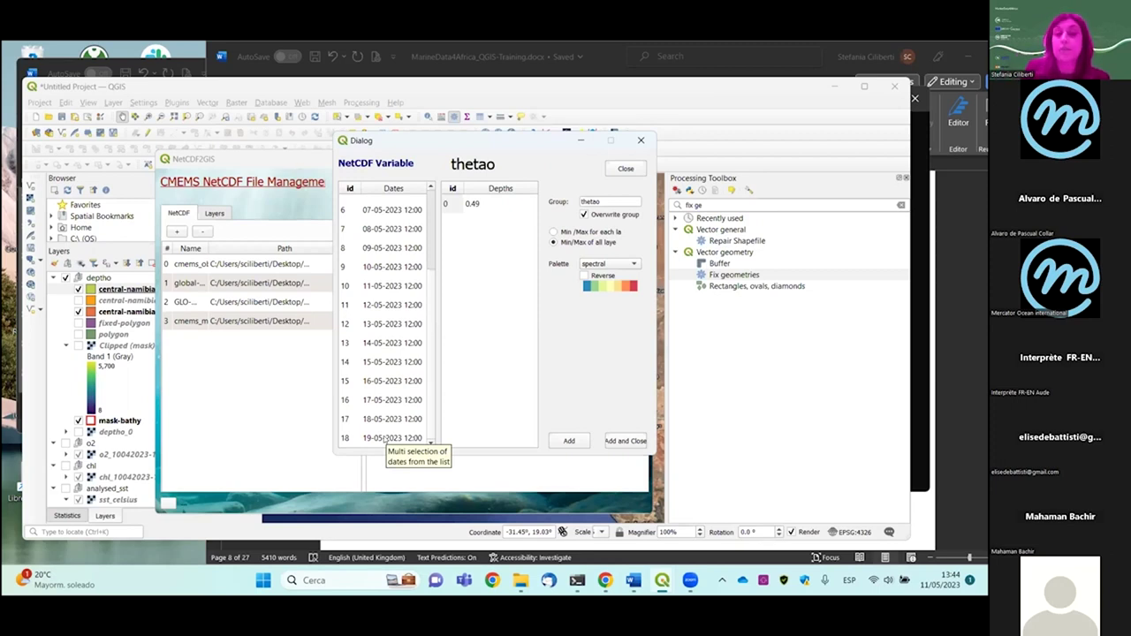
scroll(372, 333, up, 2)
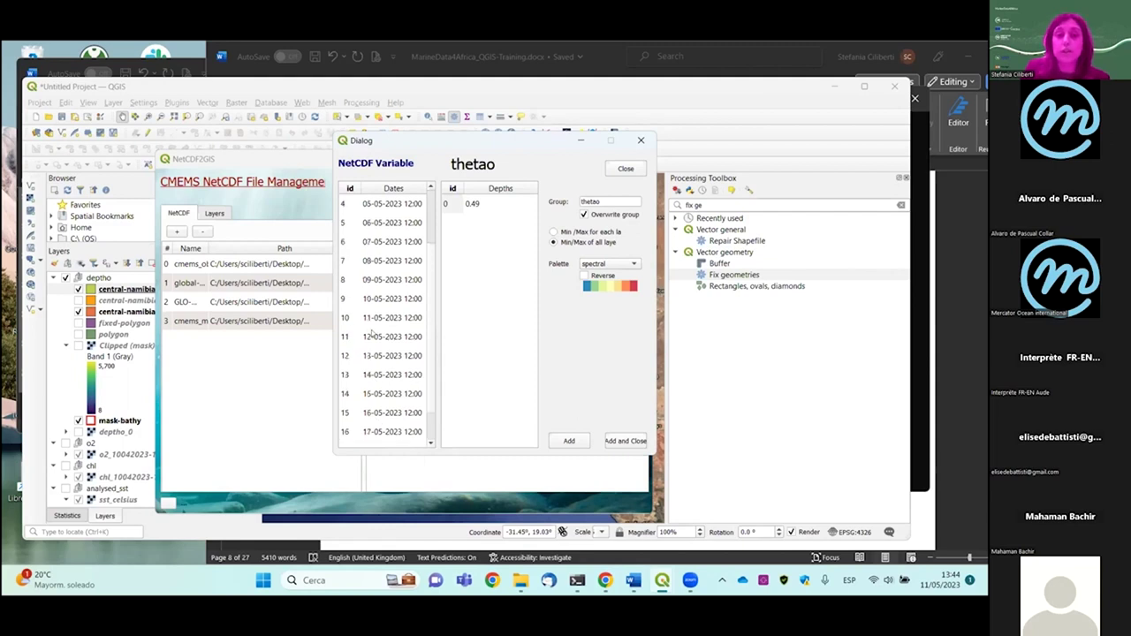
scroll(390, 314, up, 1)
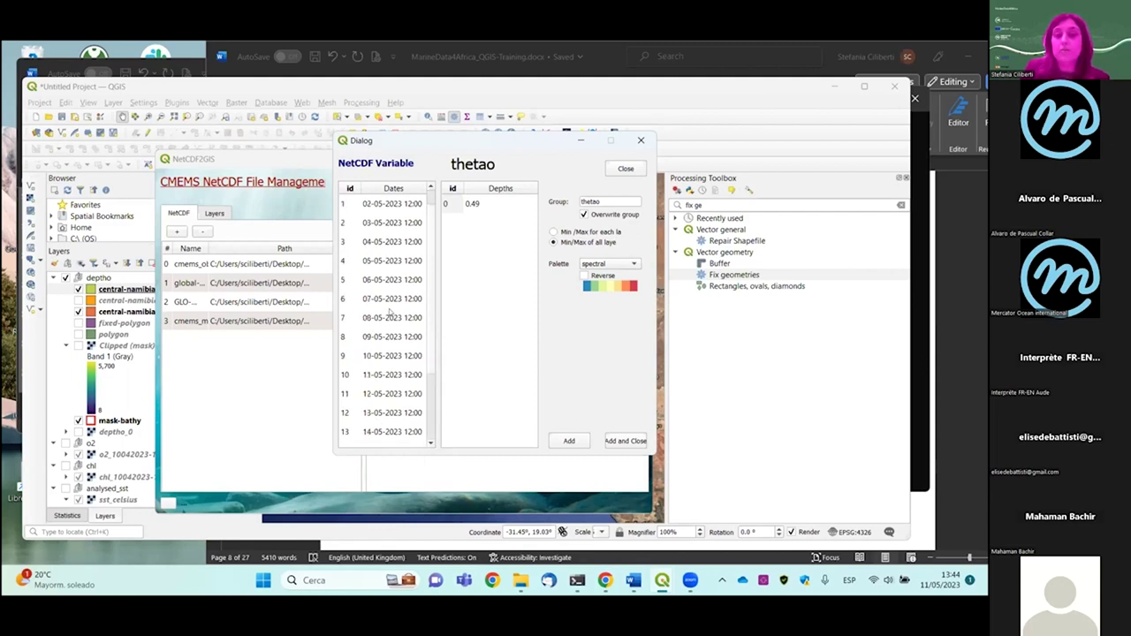
scroll(397, 340, up, 1)
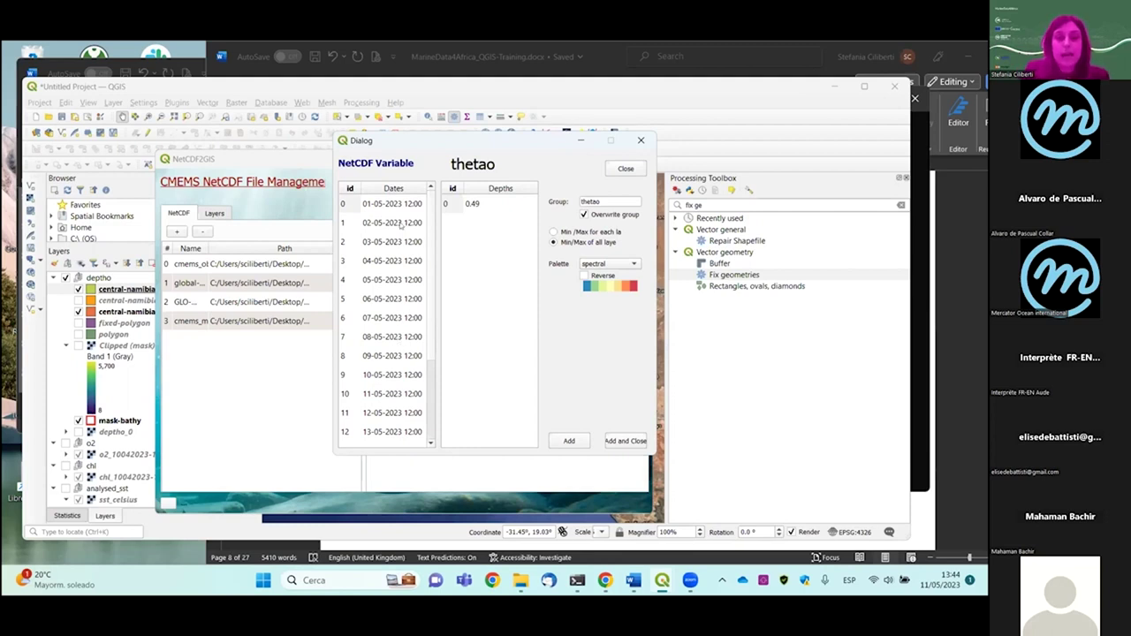
click(399, 208)
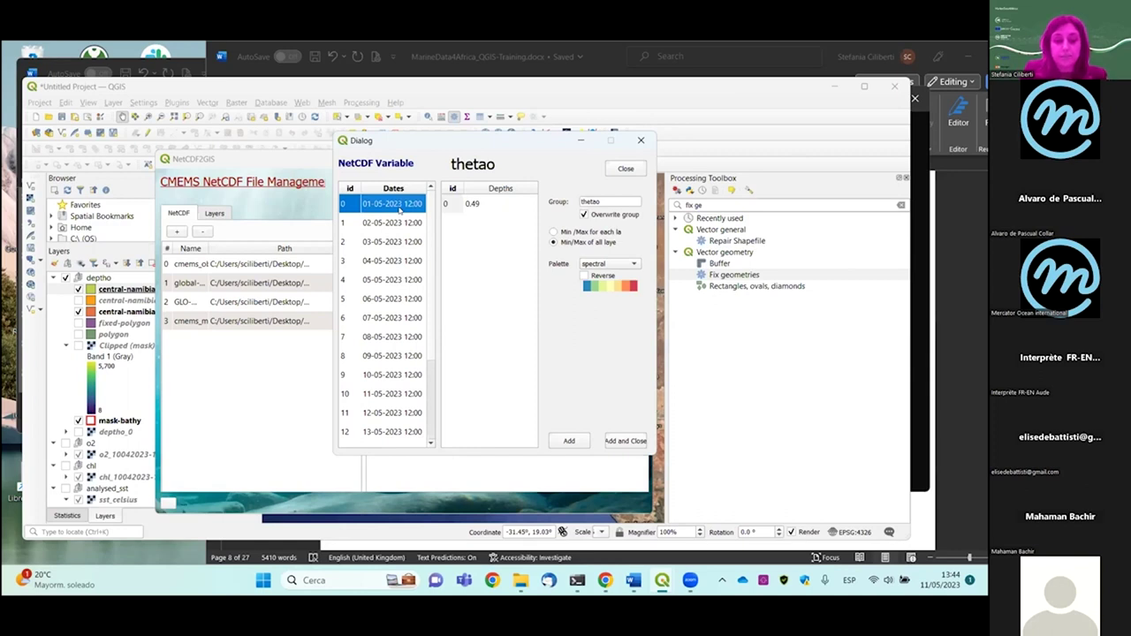
drag(399, 209, 383, 439)
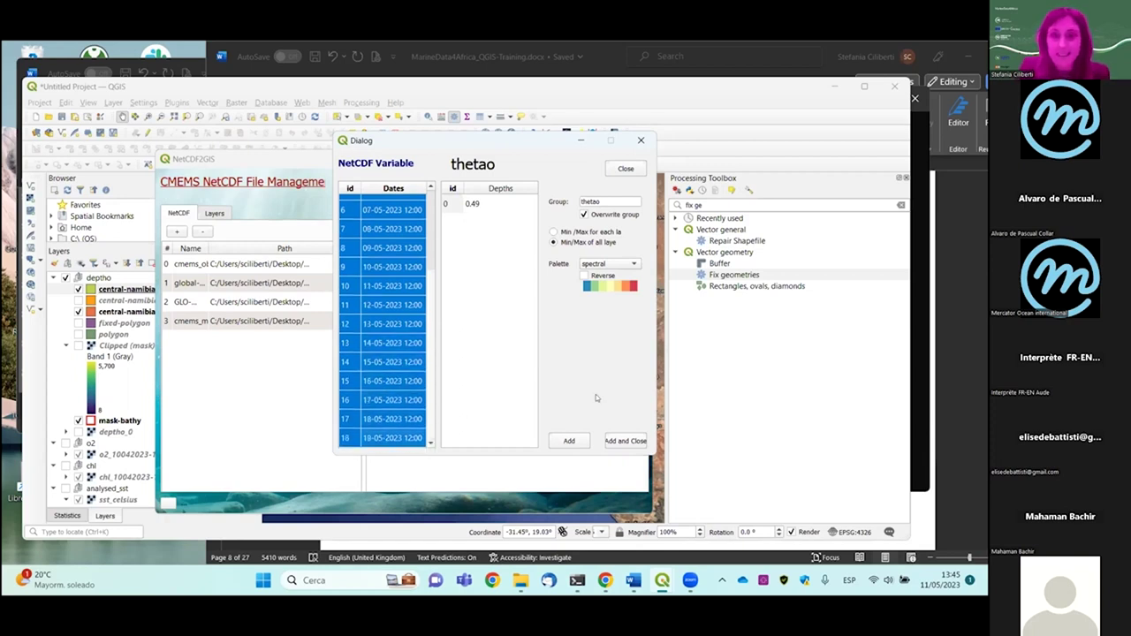
click(569, 440)
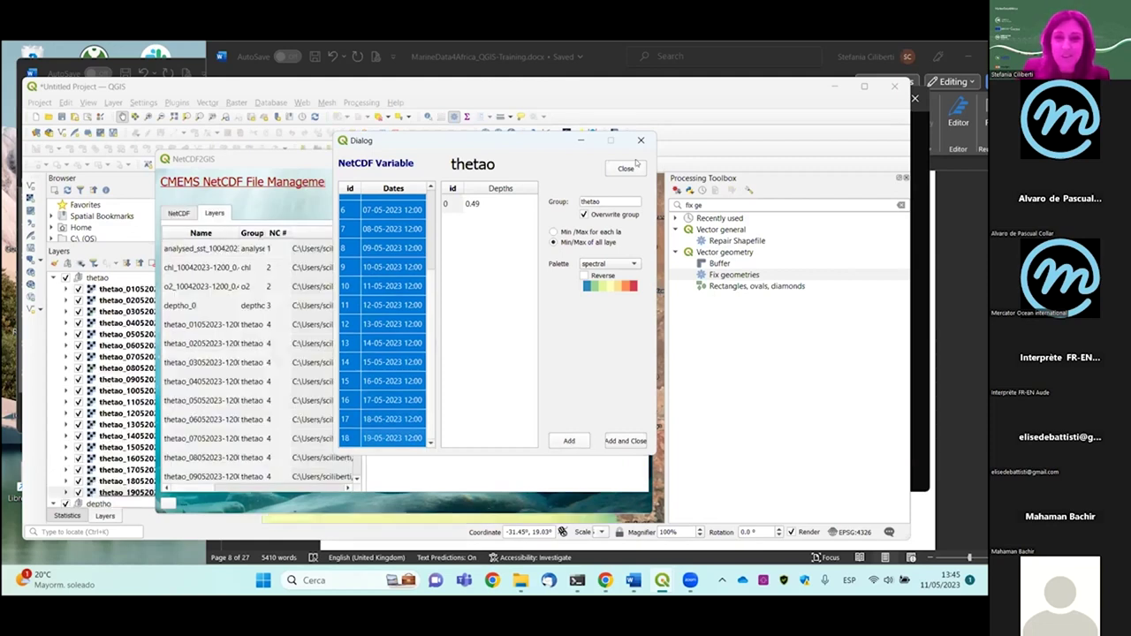
click(630, 169)
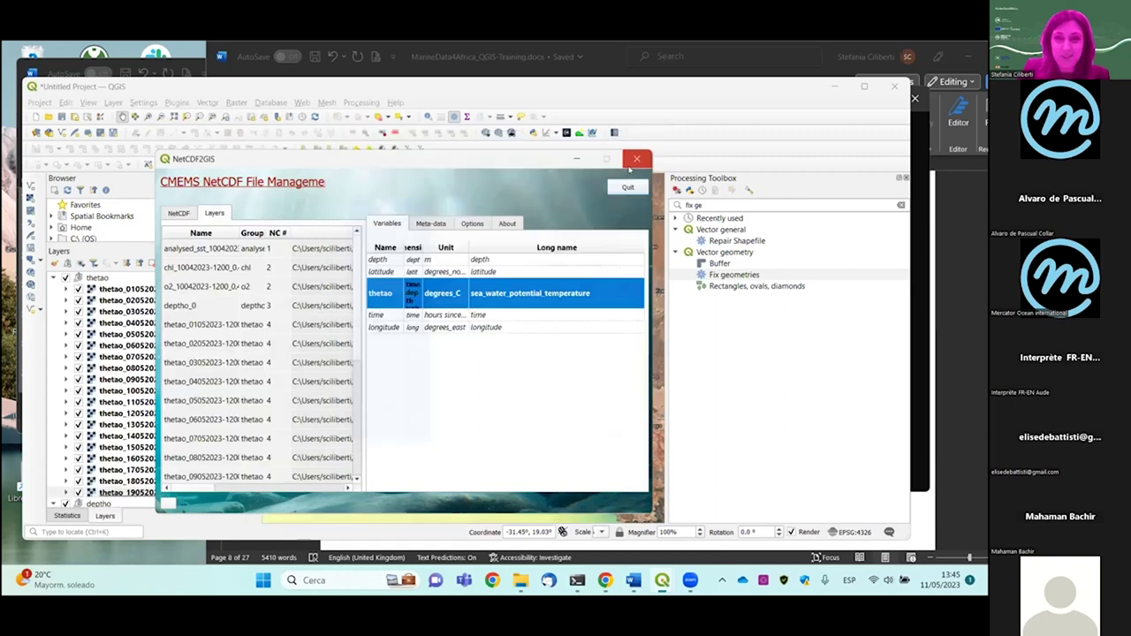
click(579, 160)
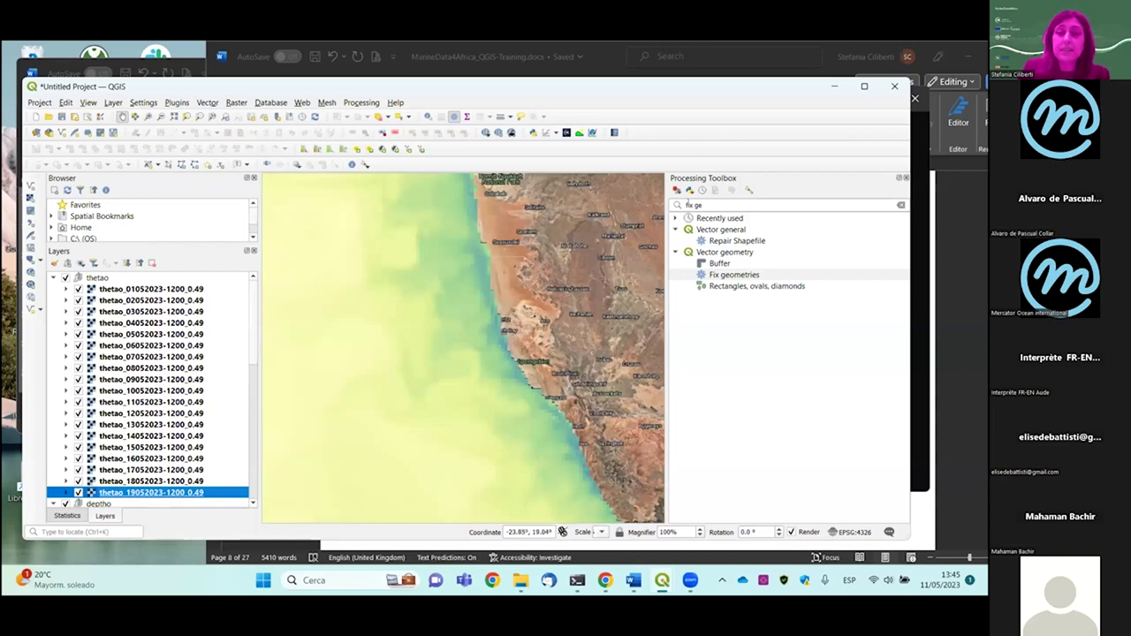
Search the processing algorithms for "Zonal" and open Zonal statistics as a batch process
click(698, 205)
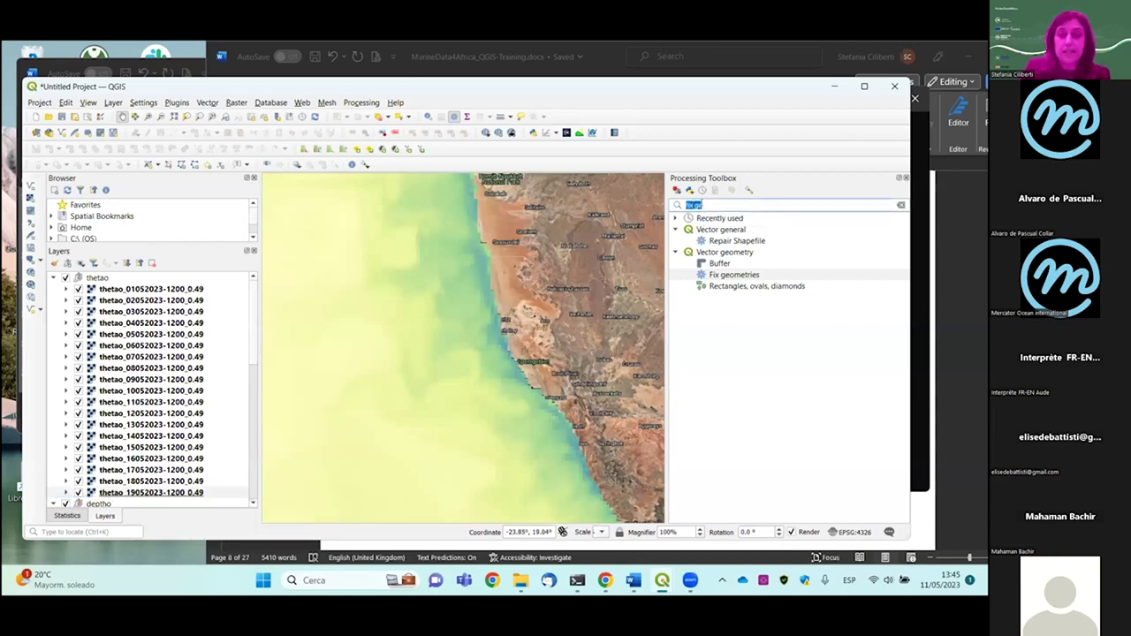
text(Zonal)
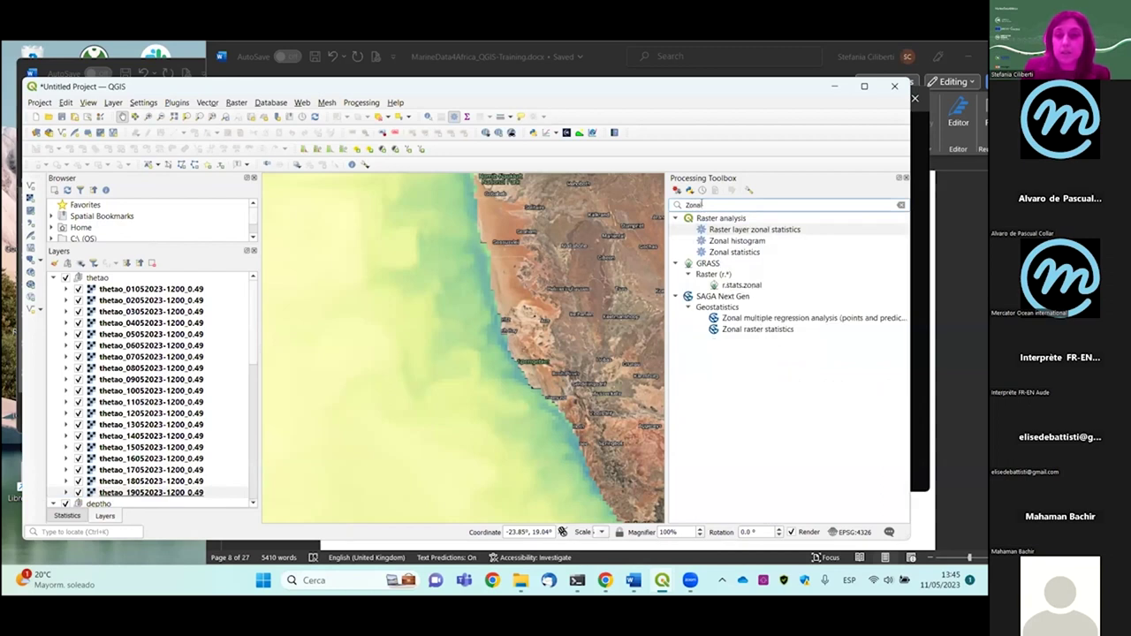
click(716, 252)
double_click(716, 252)
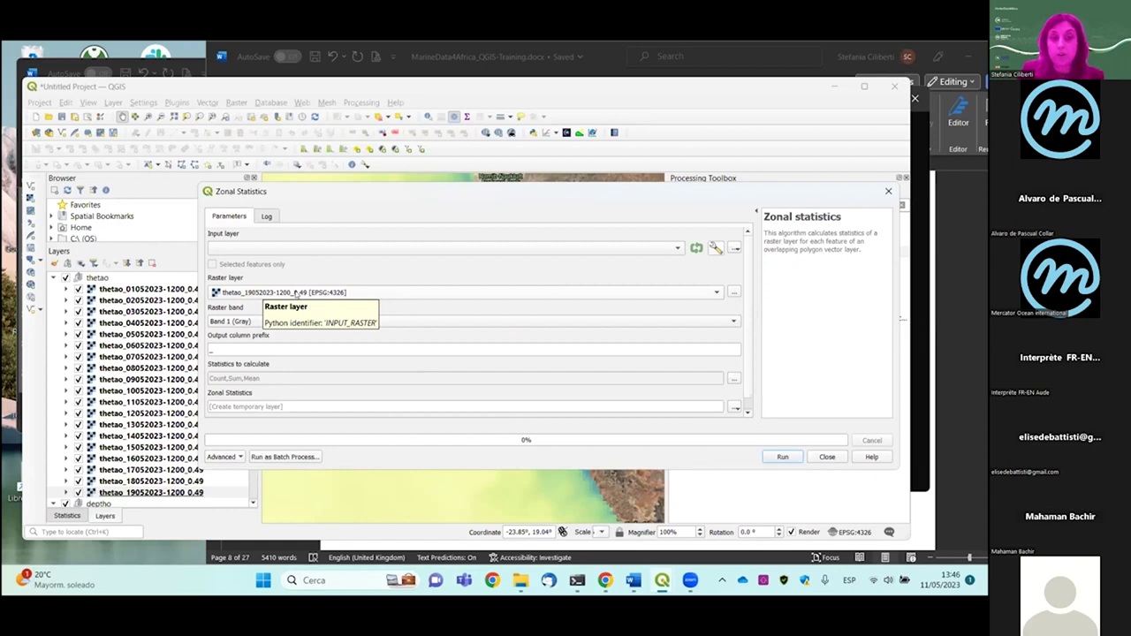
click(624, 251)
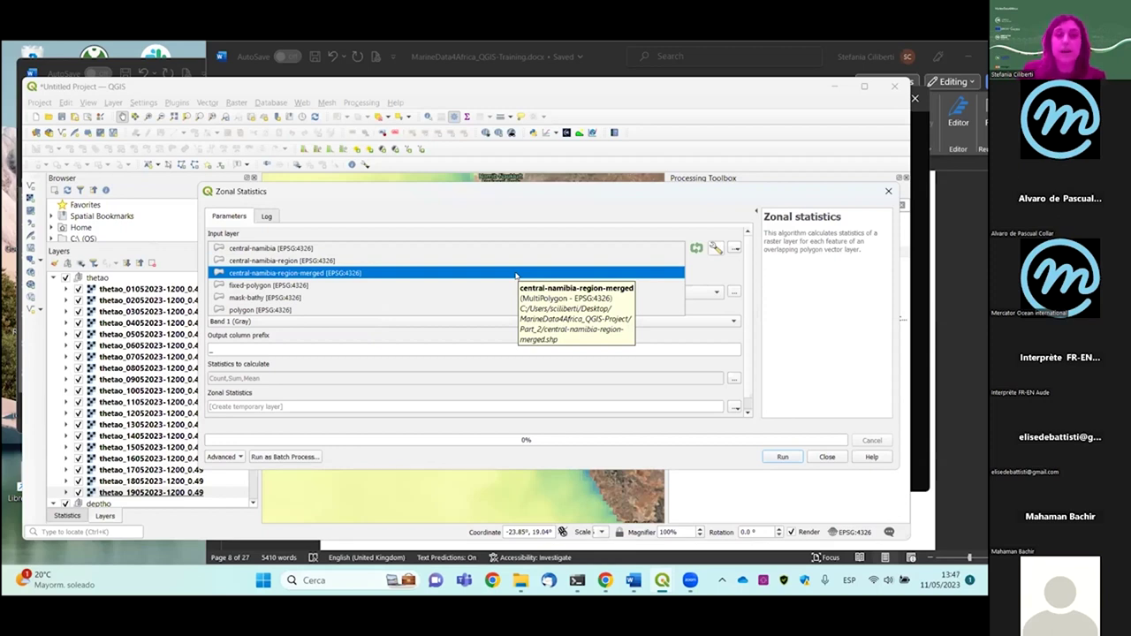
click(541, 196)
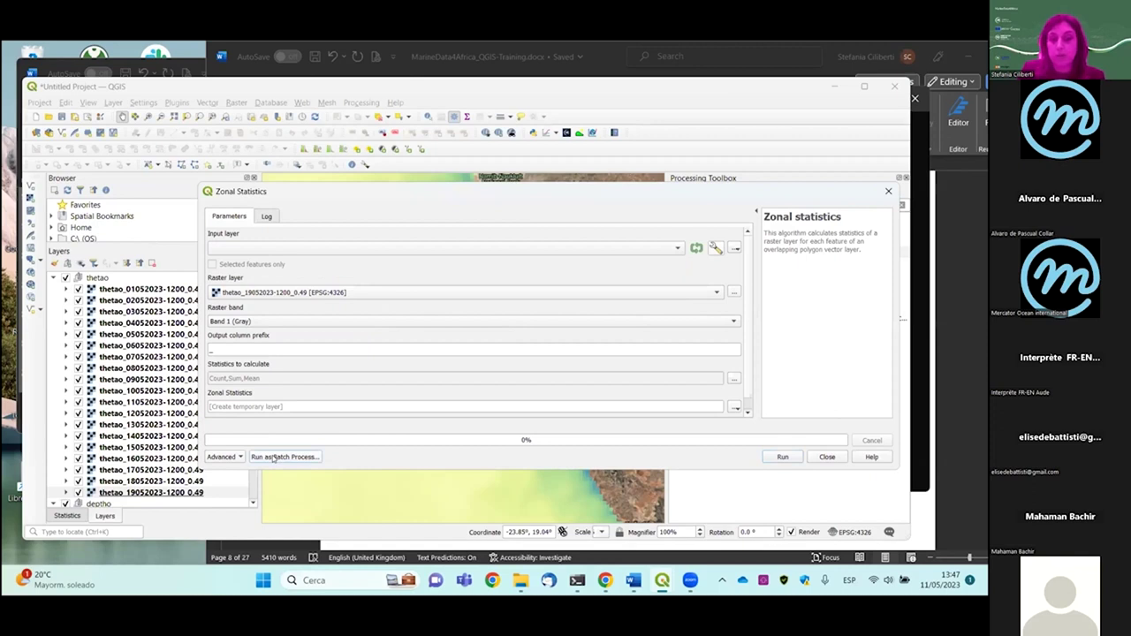
click(301, 458)
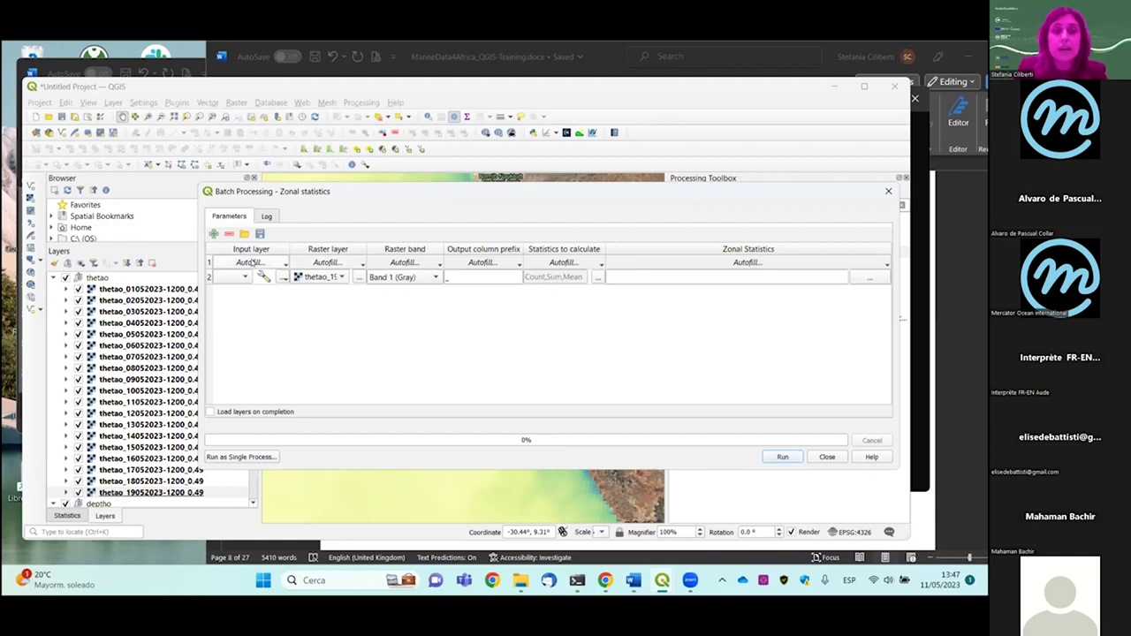
Set the input layer of the first batch row to central-namibia-region-merged
click(283, 264)
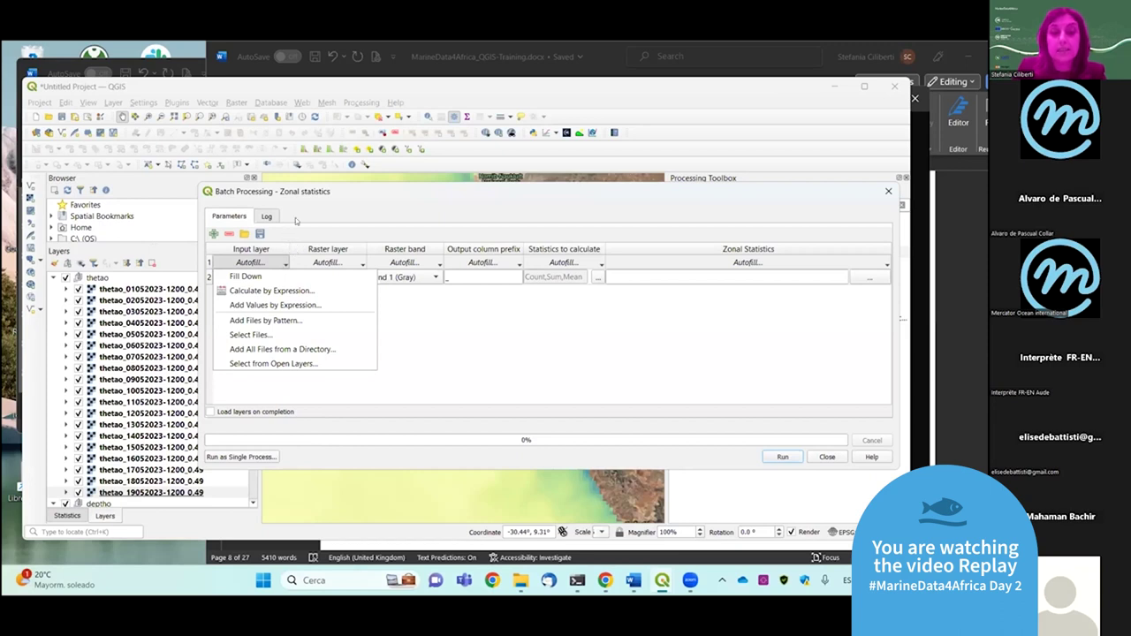
click(326, 208)
click(244, 277)
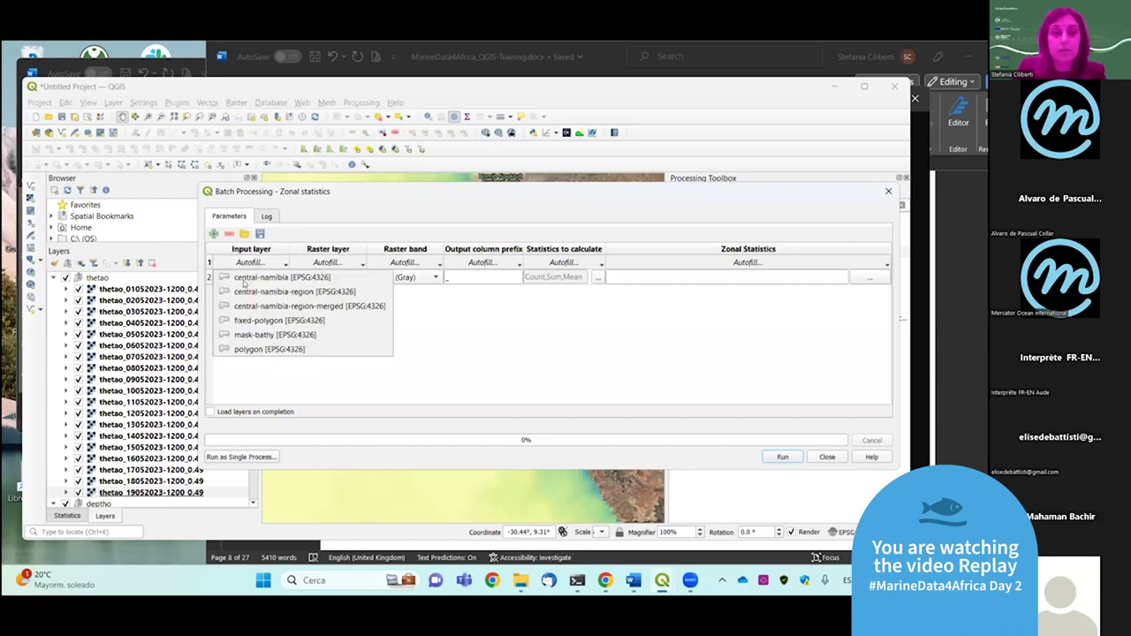
click(251, 306)
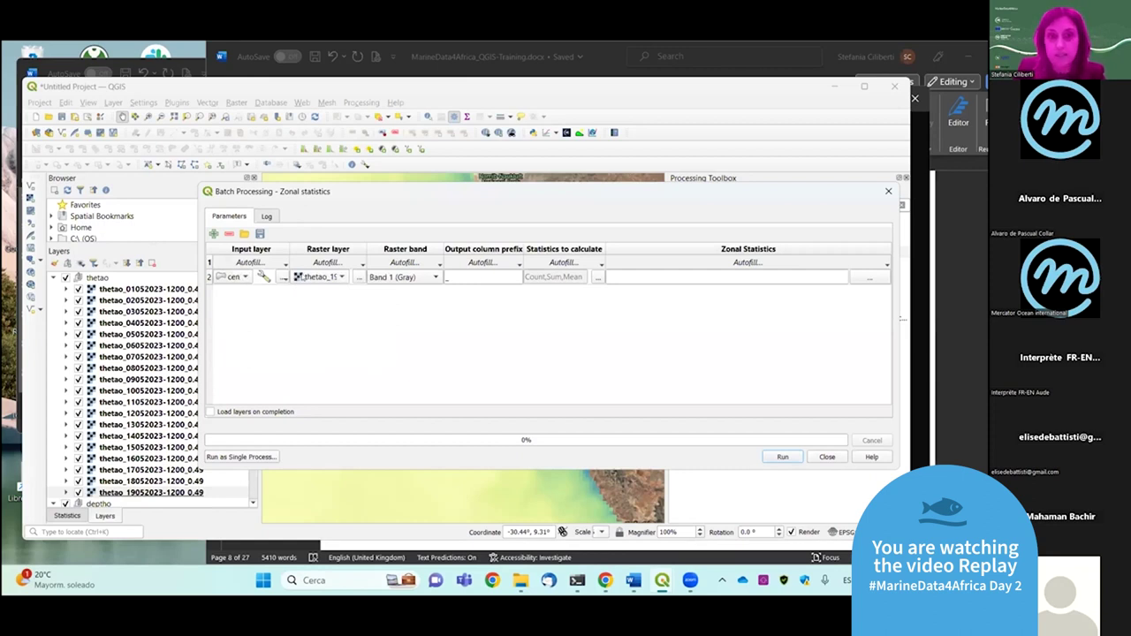
Add the open thetao raster layers for all dates from 01-05-2023 to 19-05-2023 as raster inputs of the batch
click(360, 263)
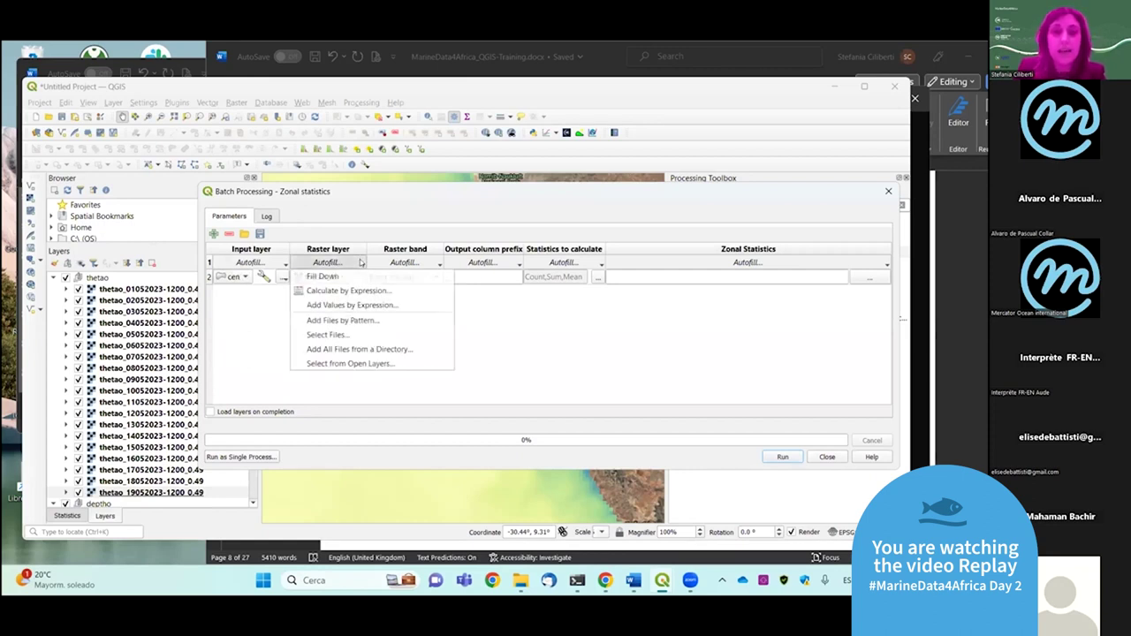
click(350, 364)
click(407, 306)
click(407, 316)
scroll(407, 326, down, 1)
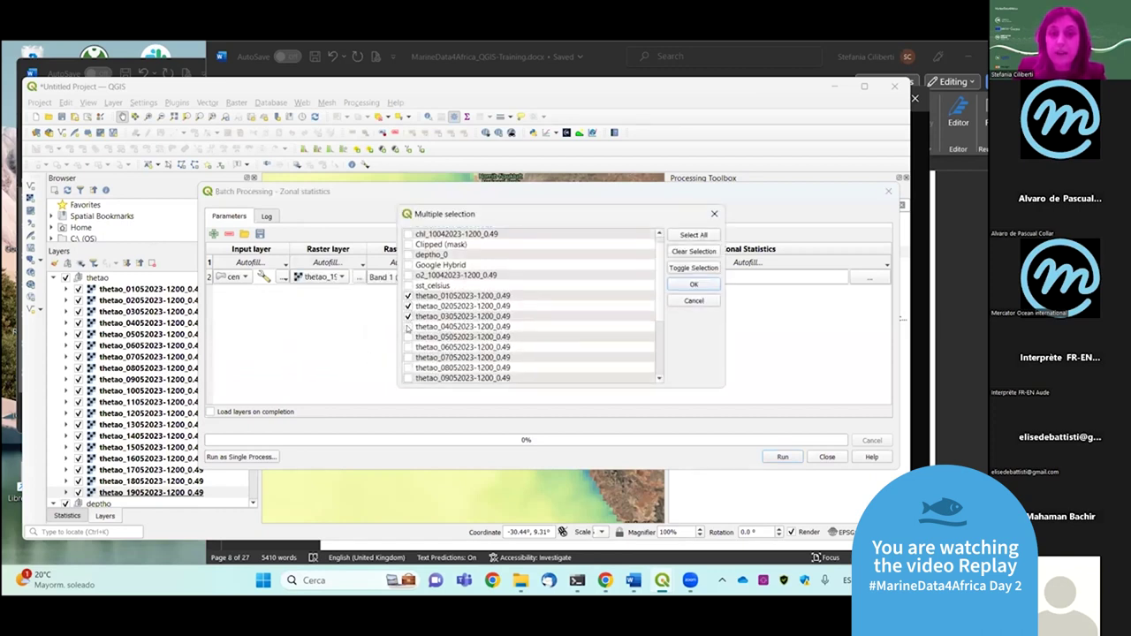
click(407, 326)
click(407, 347)
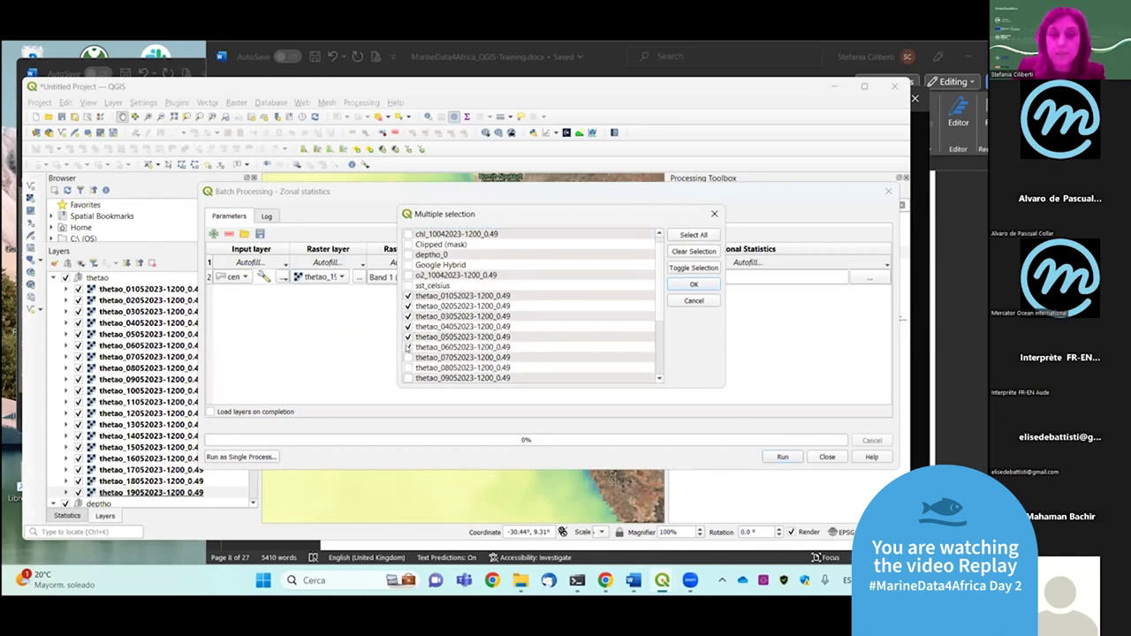
scroll(408, 347, down, 1)
click(407, 326)
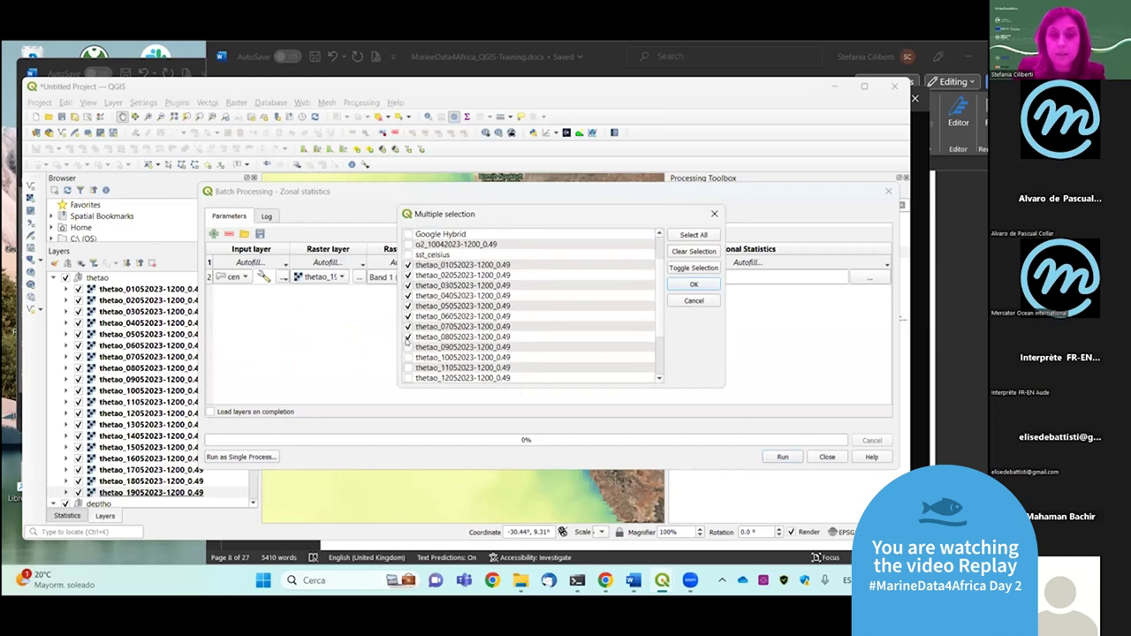
click(407, 347)
click(407, 357)
scroll(408, 357, down, 1)
scroll(407, 358, down, 1)
click(407, 346)
click(408, 357)
scroll(407, 372, down, 1)
click(408, 357)
scroll(407, 357, down, 1)
click(407, 357)
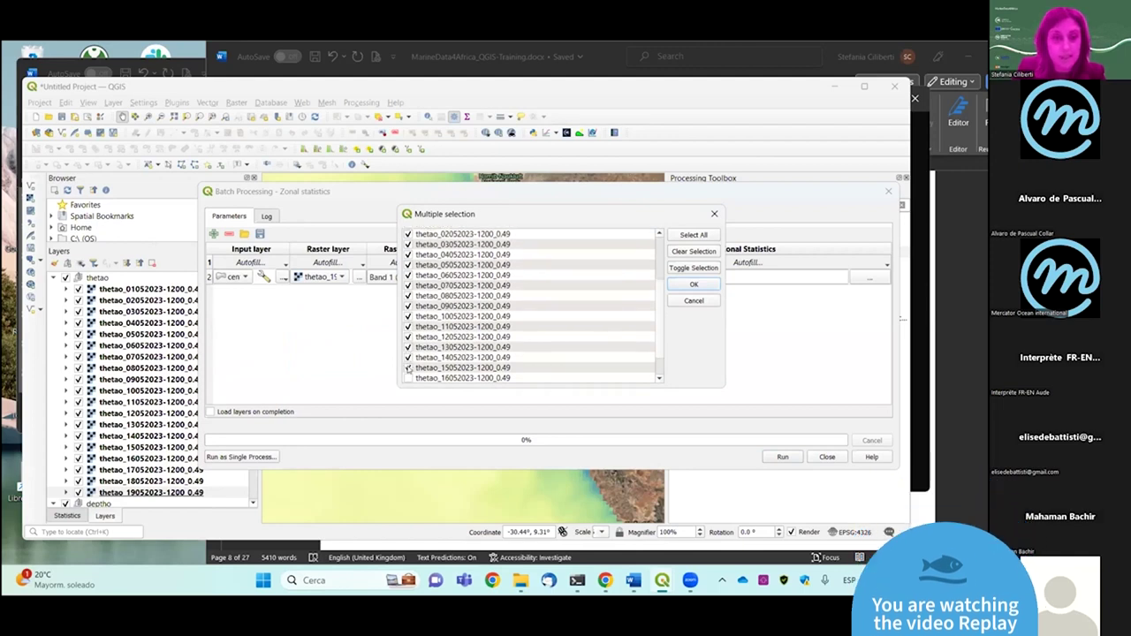
click(407, 367)
scroll(407, 368, down, 2)
scroll(408, 368, down, 1)
click(694, 234)
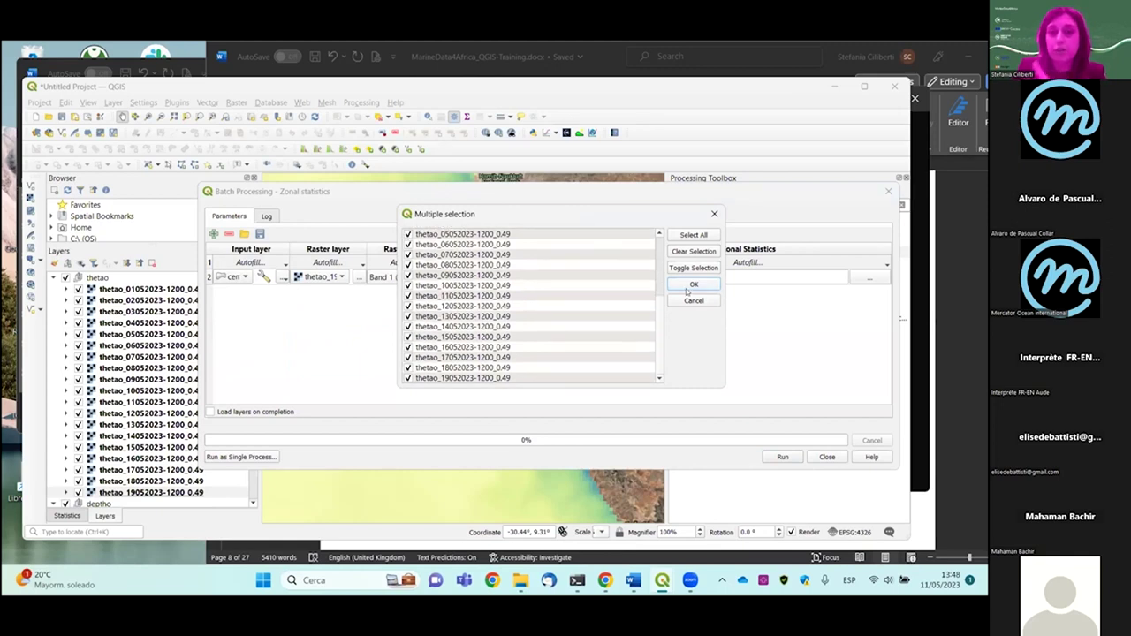
click(687, 287)
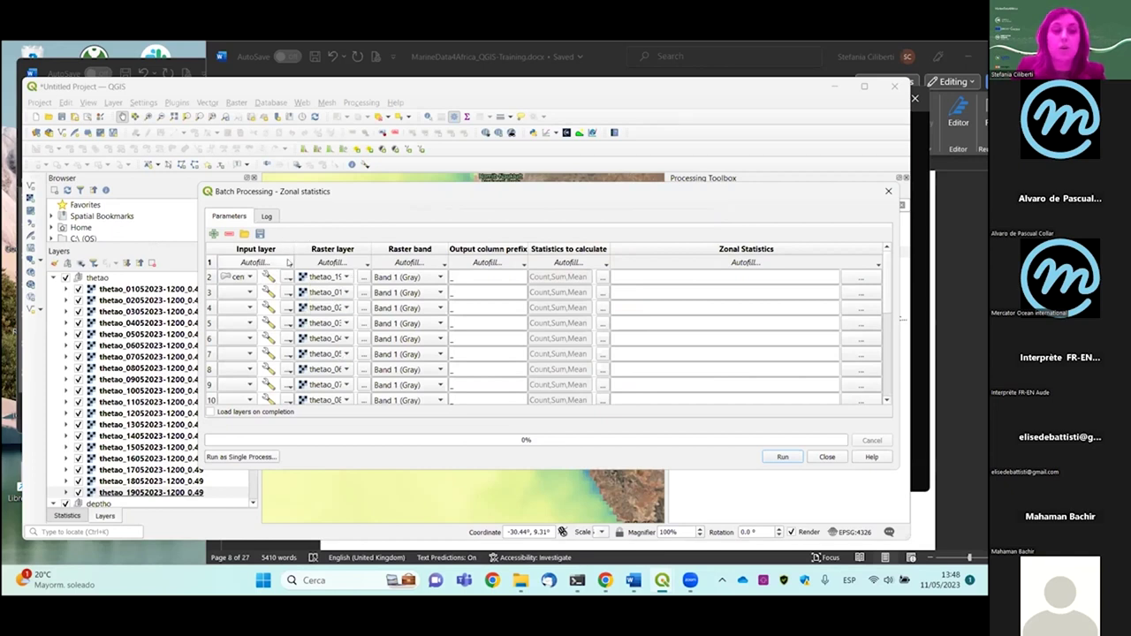
Fill the central-namibia-region-merged input layer down to all batch rows and check the first row's layer choice
click(287, 264)
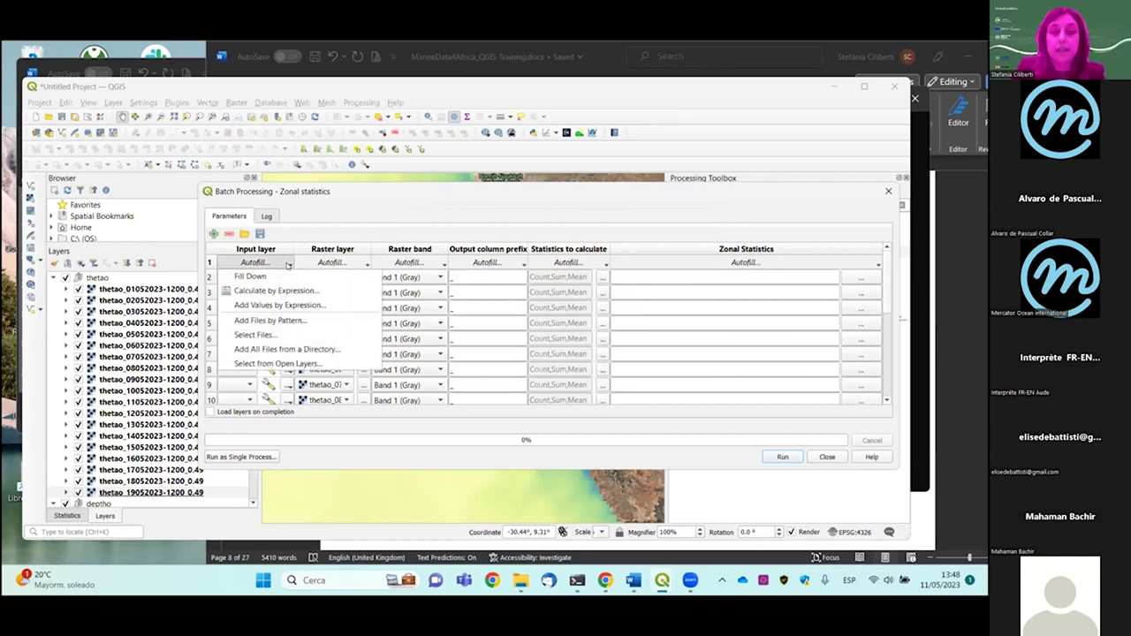
click(283, 276)
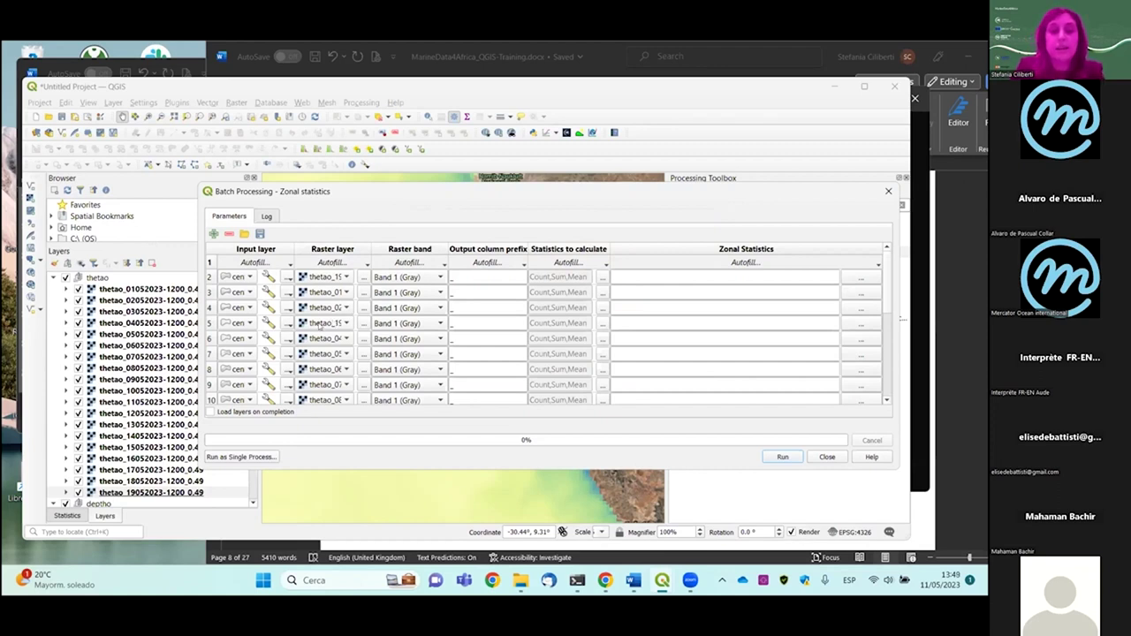
click(287, 263)
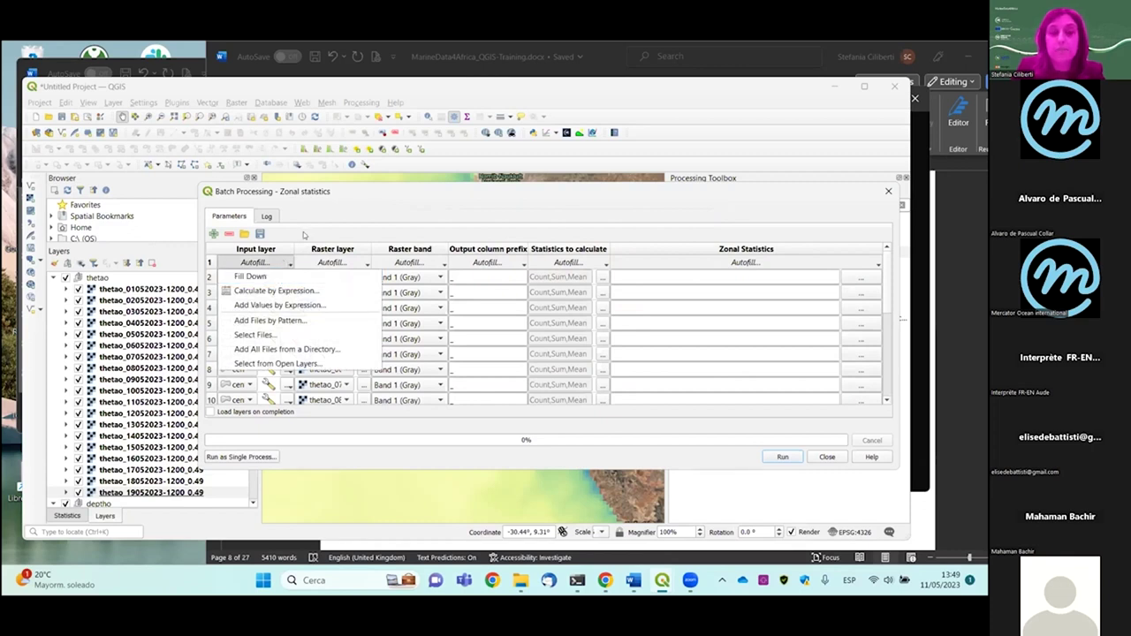
click(232, 222)
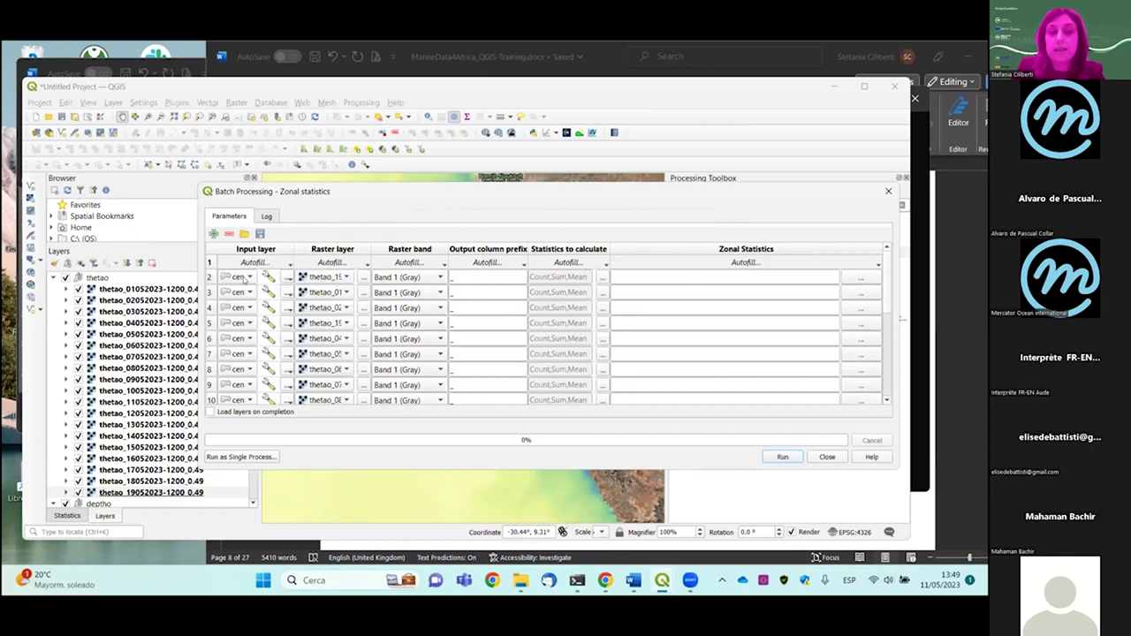
click(245, 277)
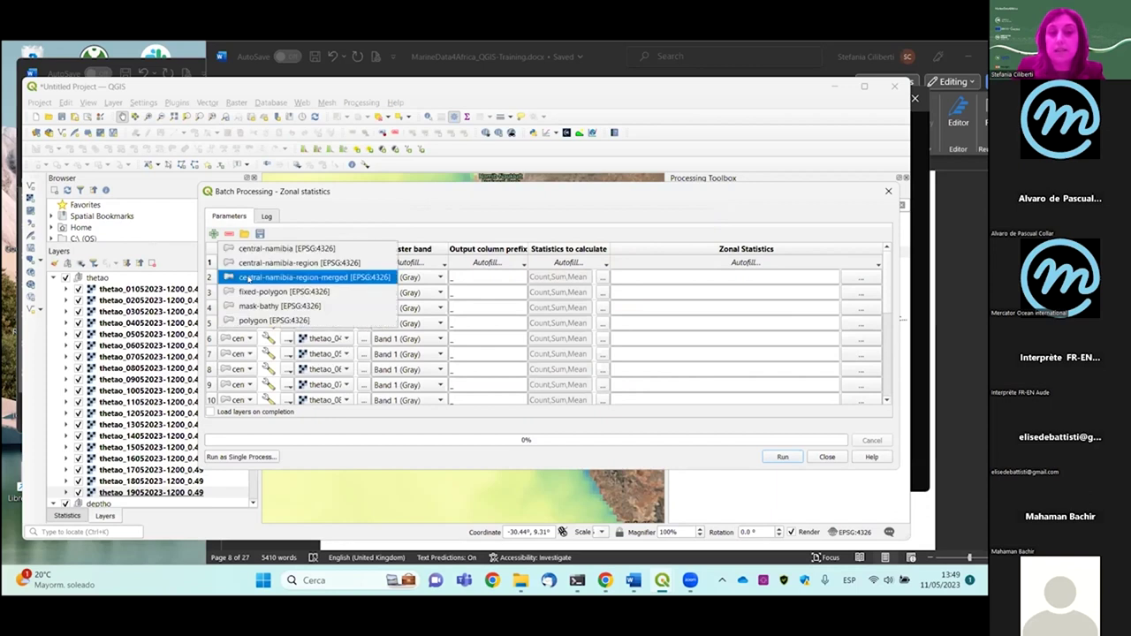
click(248, 279)
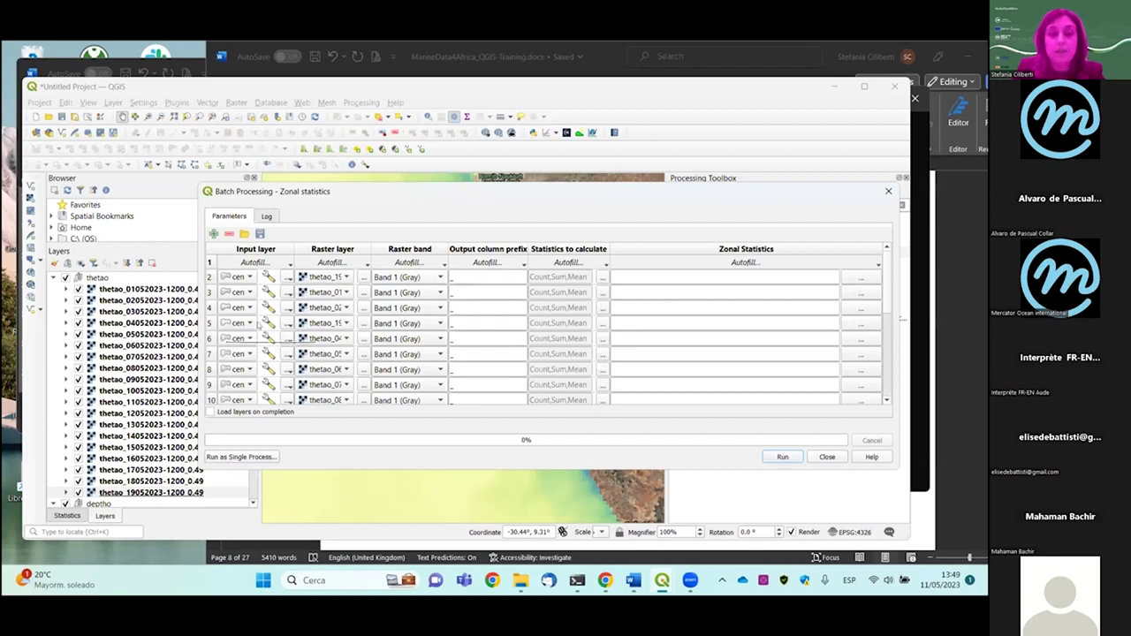
click(504, 282)
text(th)
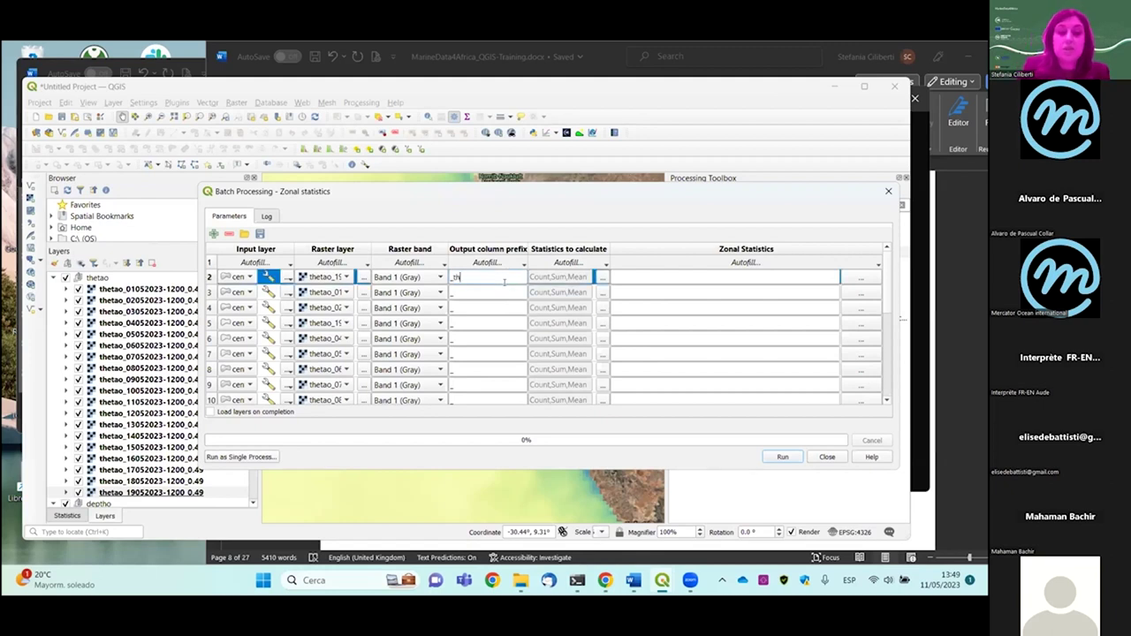
text(etao_)
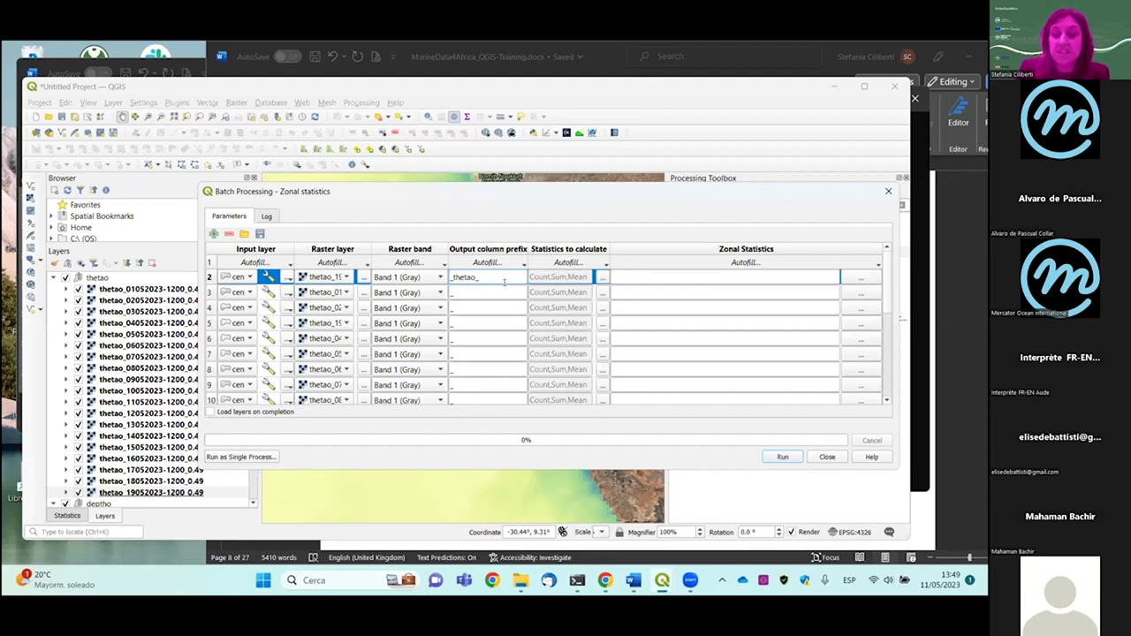
key(BackSpace)
key(BackSpace)
key(BackSpace)
key(BackSpace)
key(BackSpace)
key(BackSpace)
key(BackSpace)
key(BackSpace)
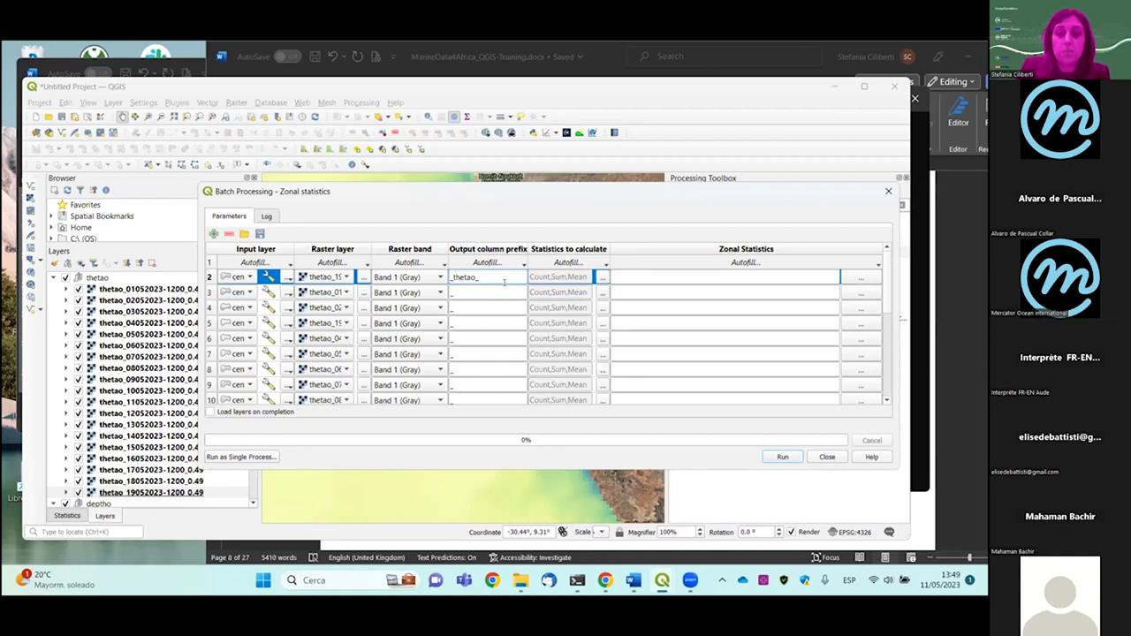
Set the statistics to calculate to Mean, Minimum, Maximum and Variance, and fill them down to all batch rows
click(601, 277)
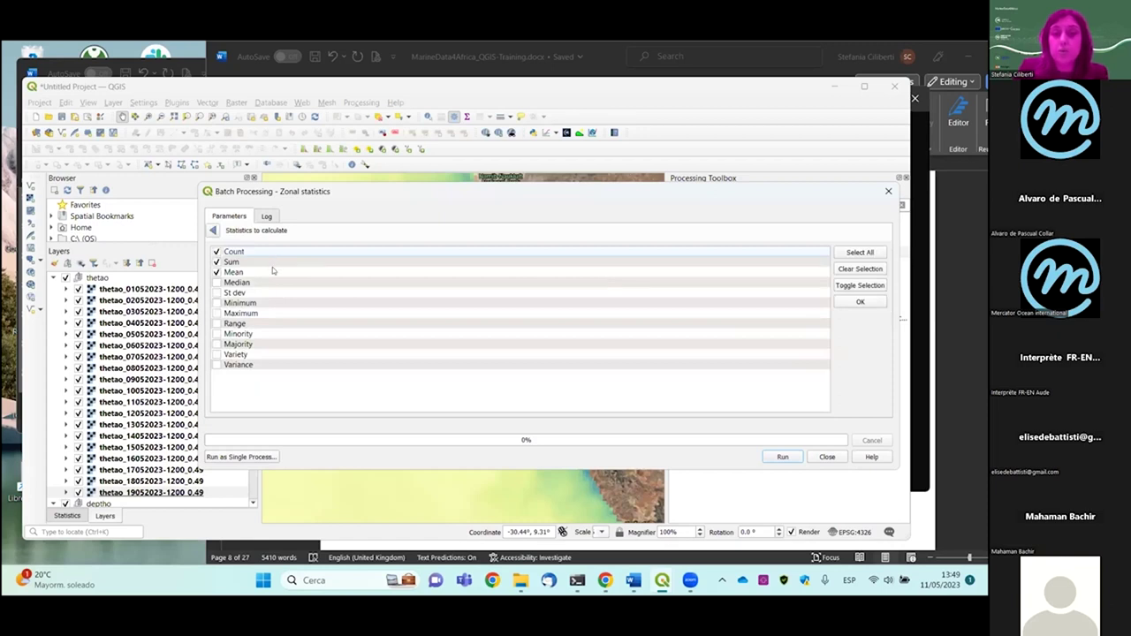
click(216, 262)
click(215, 303)
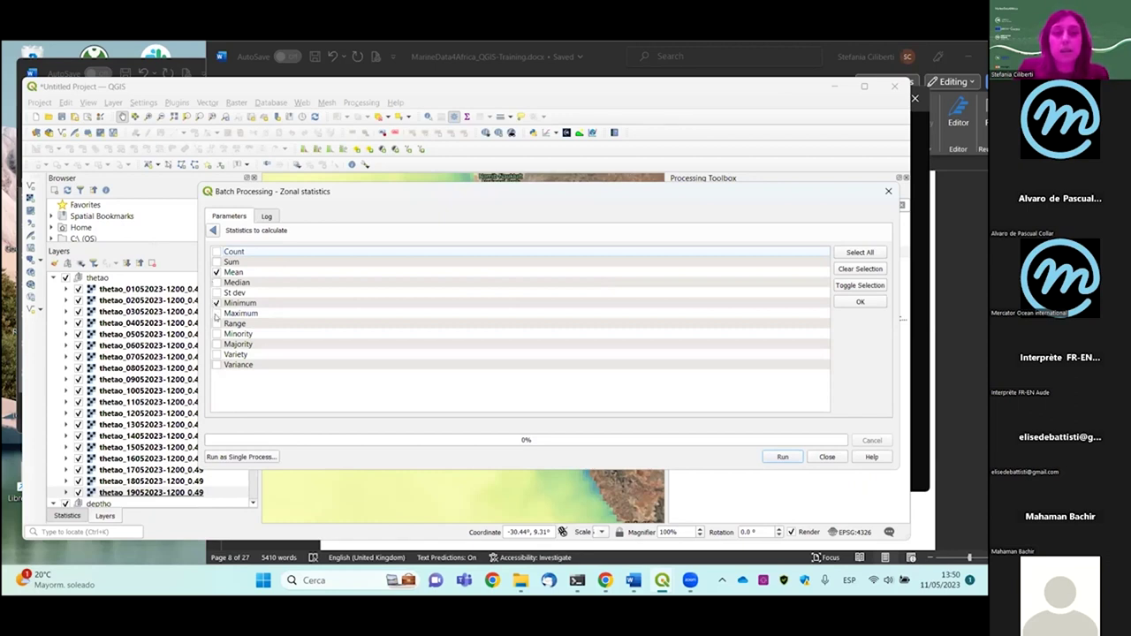
click(216, 365)
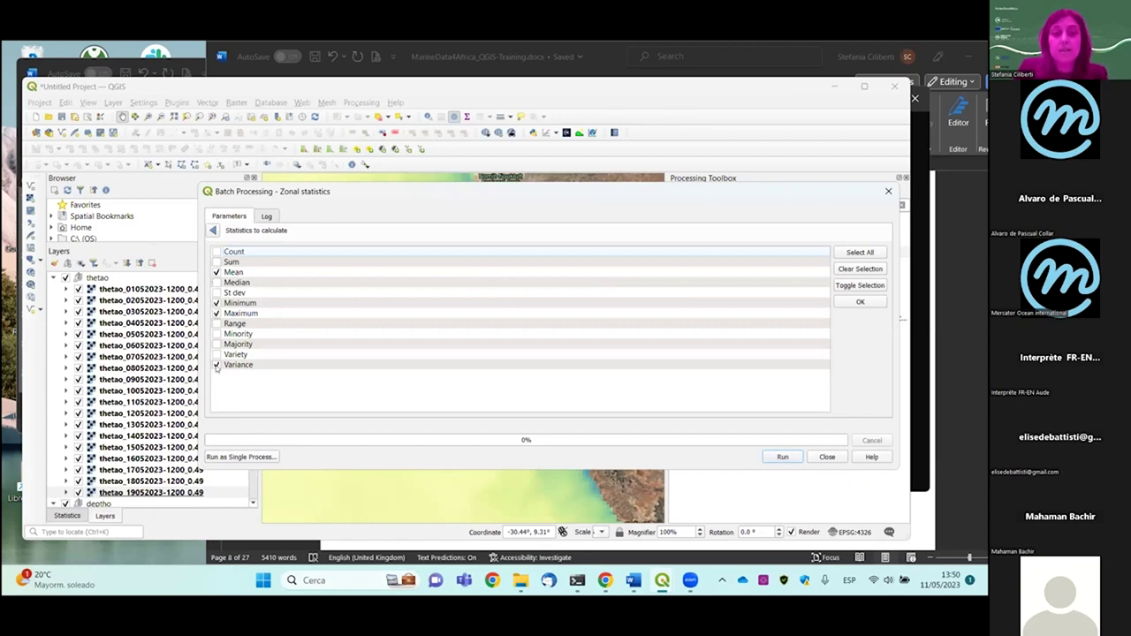
click(213, 232)
click(603, 263)
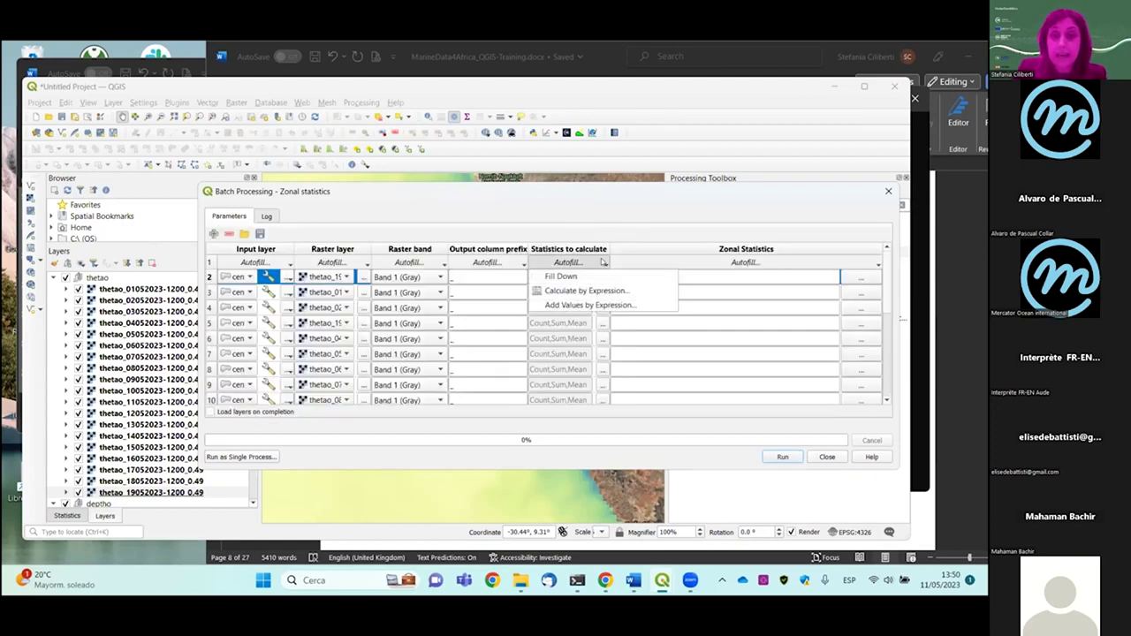
click(600, 278)
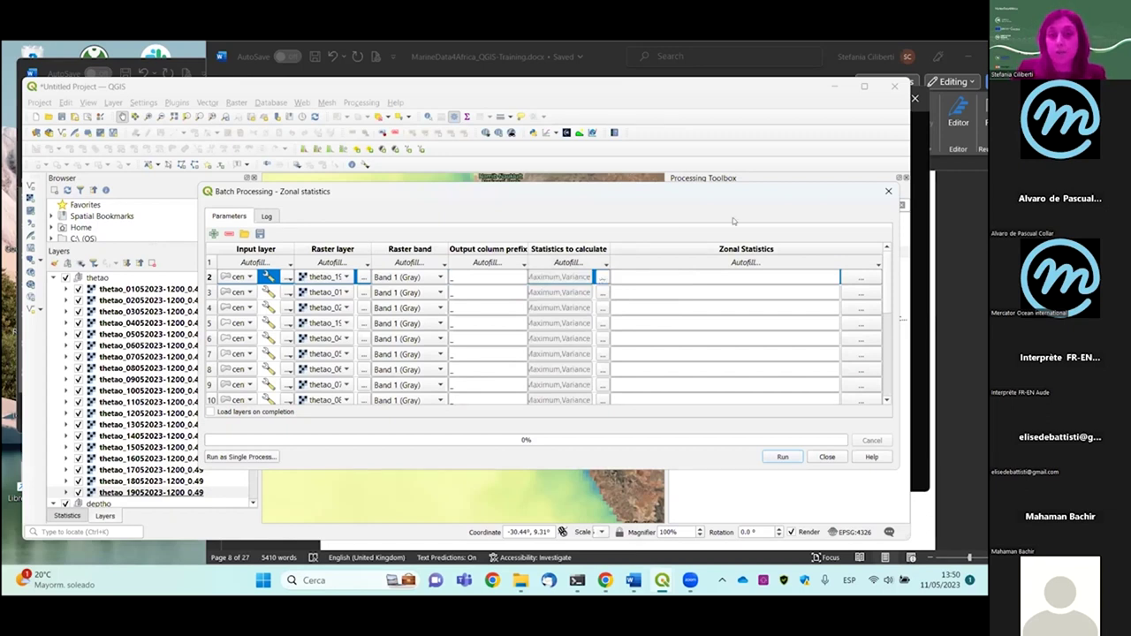
Set the zonal statistics output to a GPKG file with the base name stats_ in the Part_2 folder
click(850, 279)
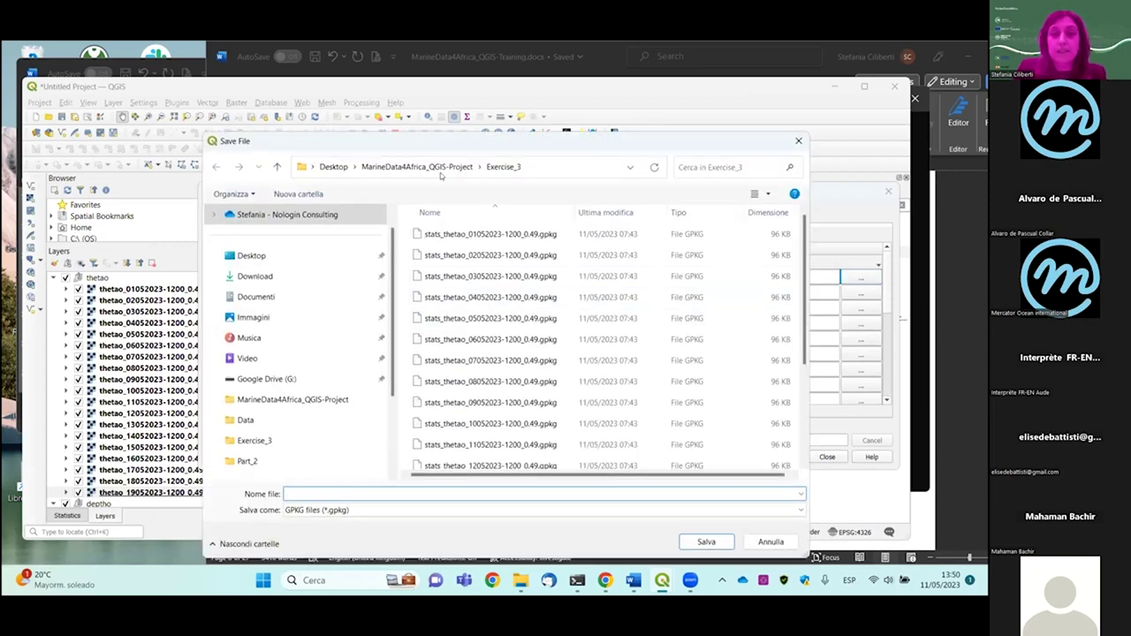
click(416, 168)
double_click(448, 360)
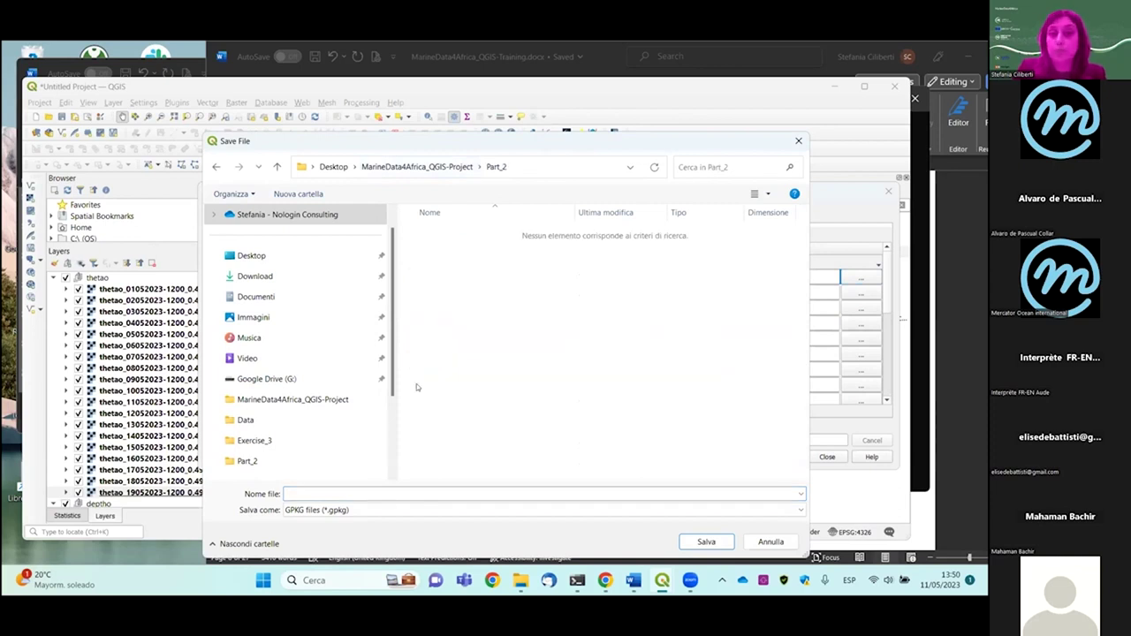
click(339, 494)
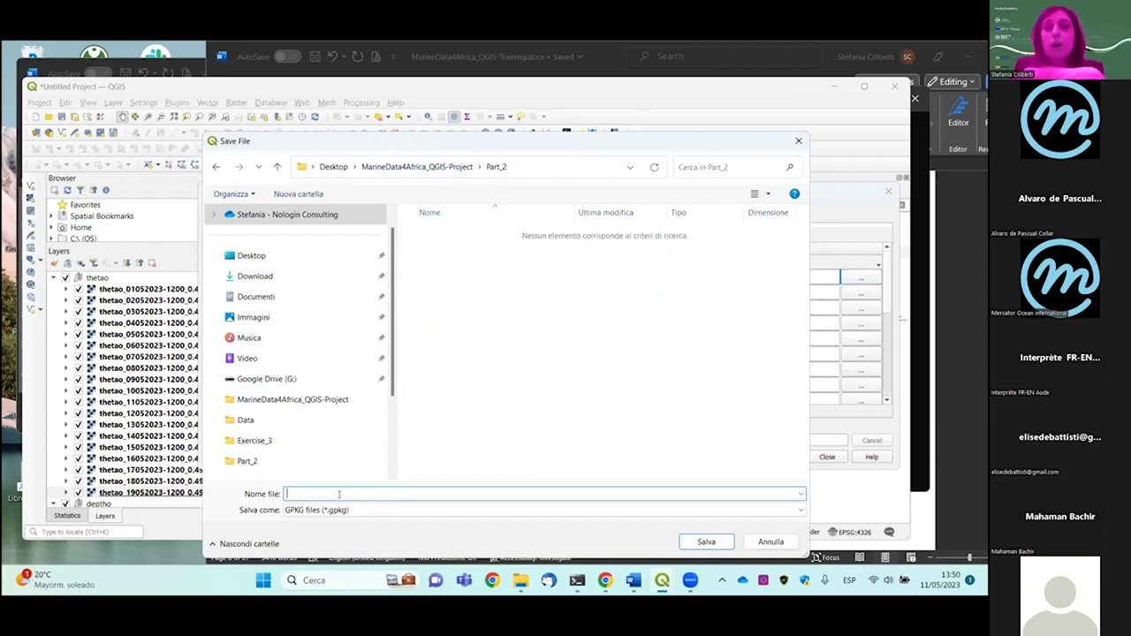
text(stats_)
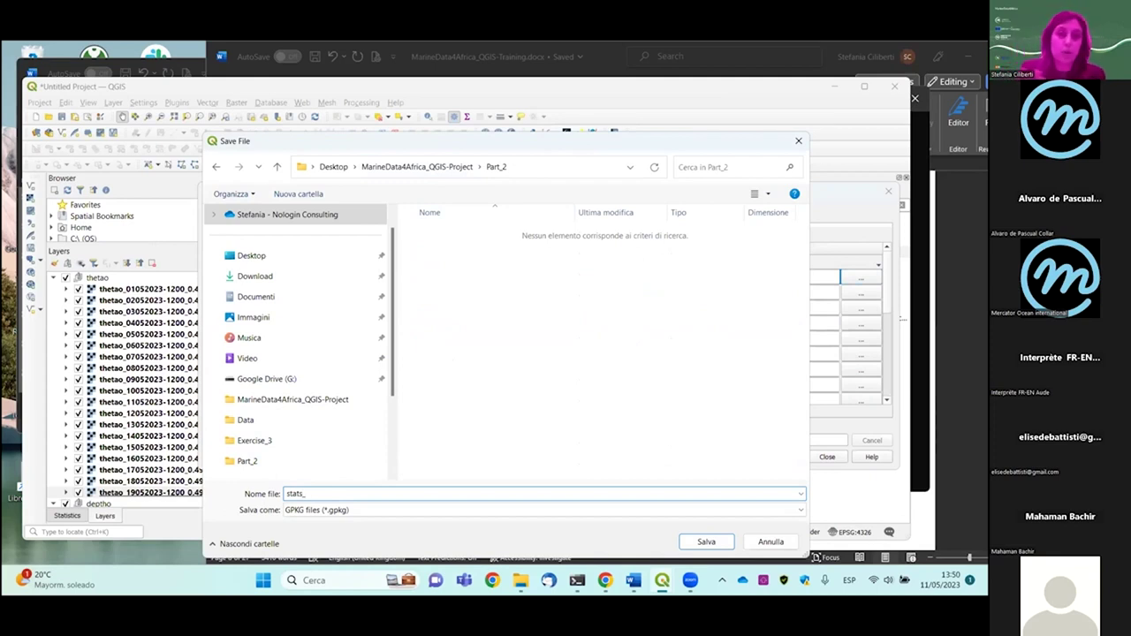
click(708, 541)
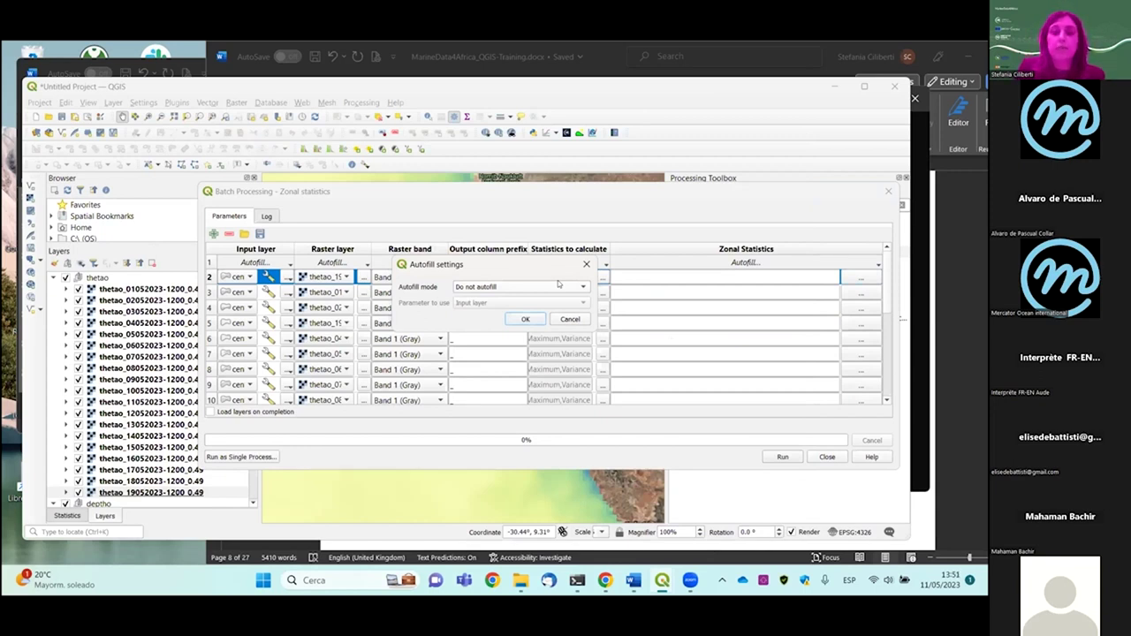
Autofill the output file names with the Raster layer parameter values and run the zonal statistics batch
click(504, 287)
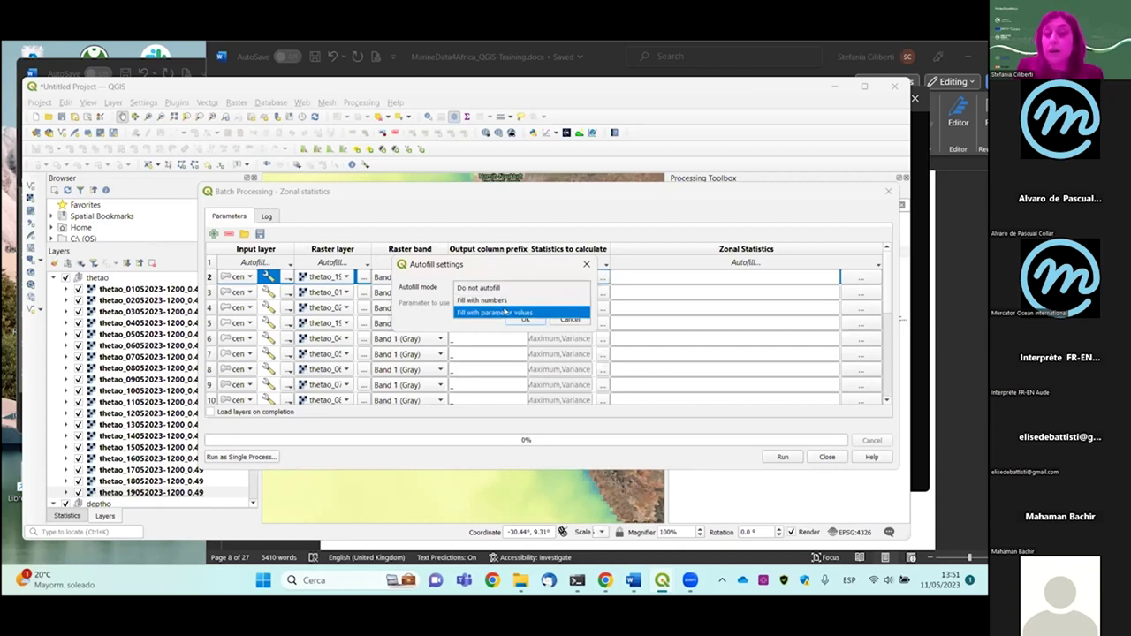
click(505, 312)
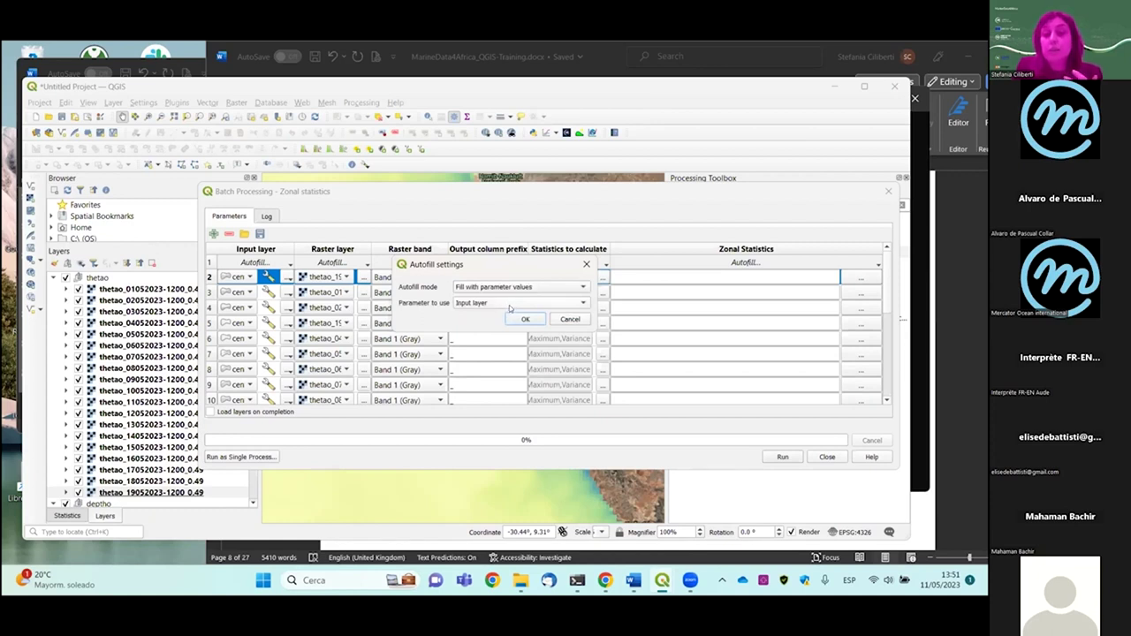
click(509, 306)
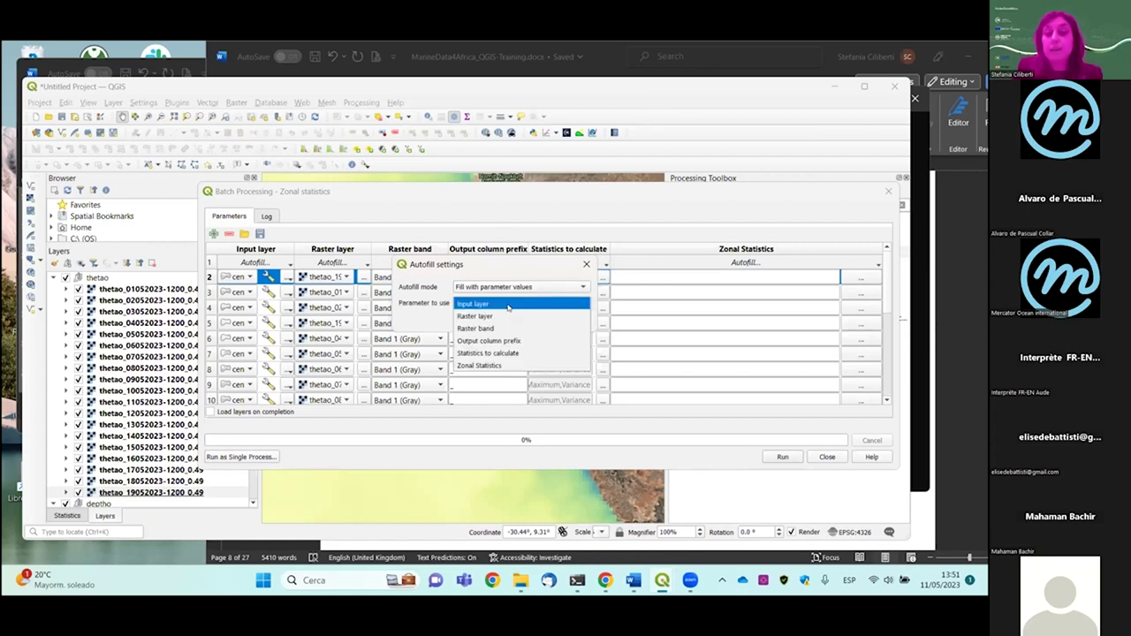
click(505, 318)
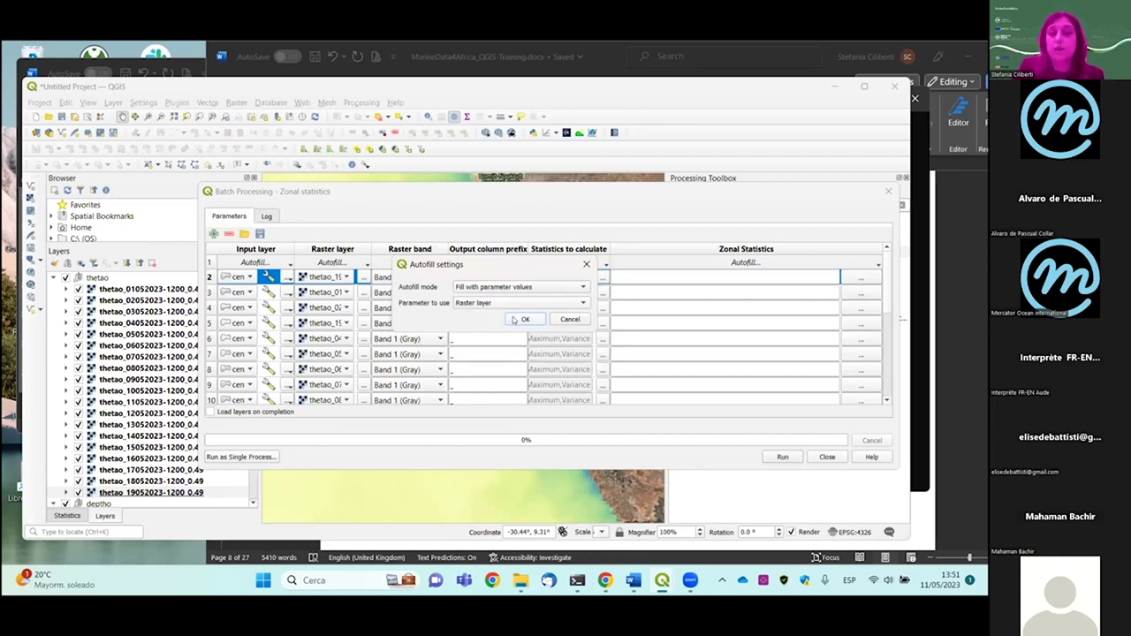
click(523, 319)
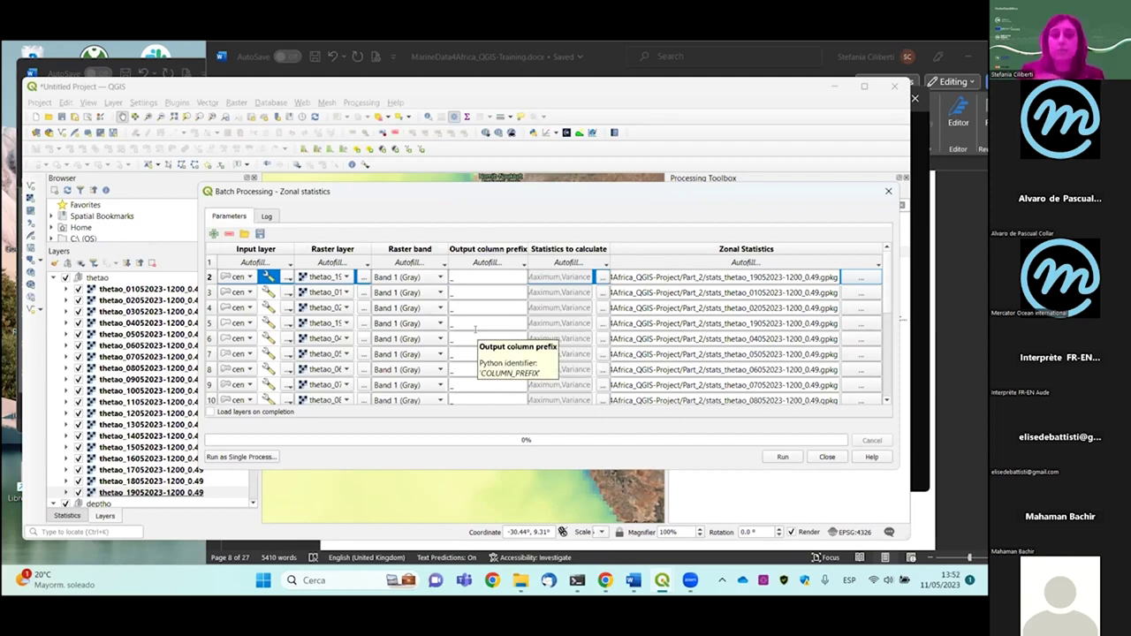
click(776, 456)
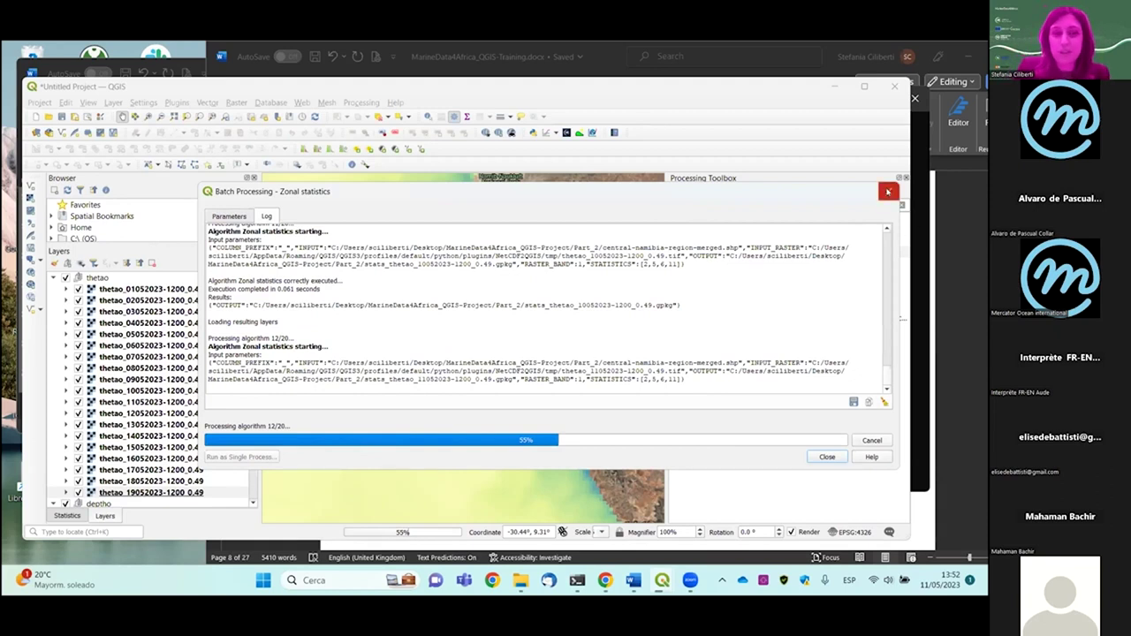
Close the batch dialog, hide the thetao group and create a layer group named stats above it
click(891, 192)
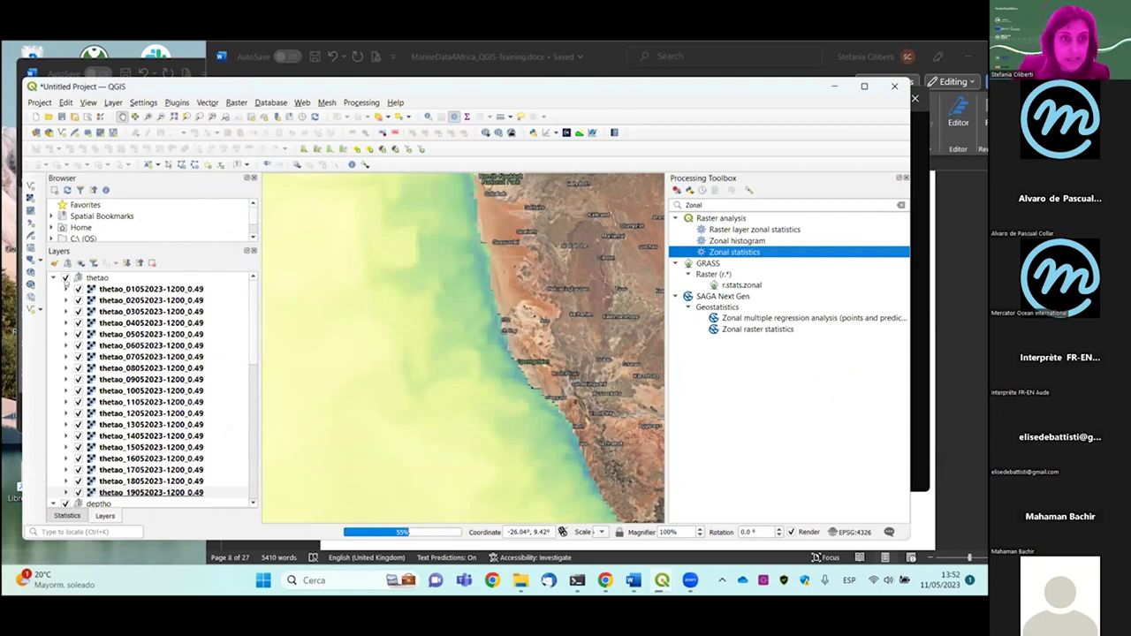
click(64, 277)
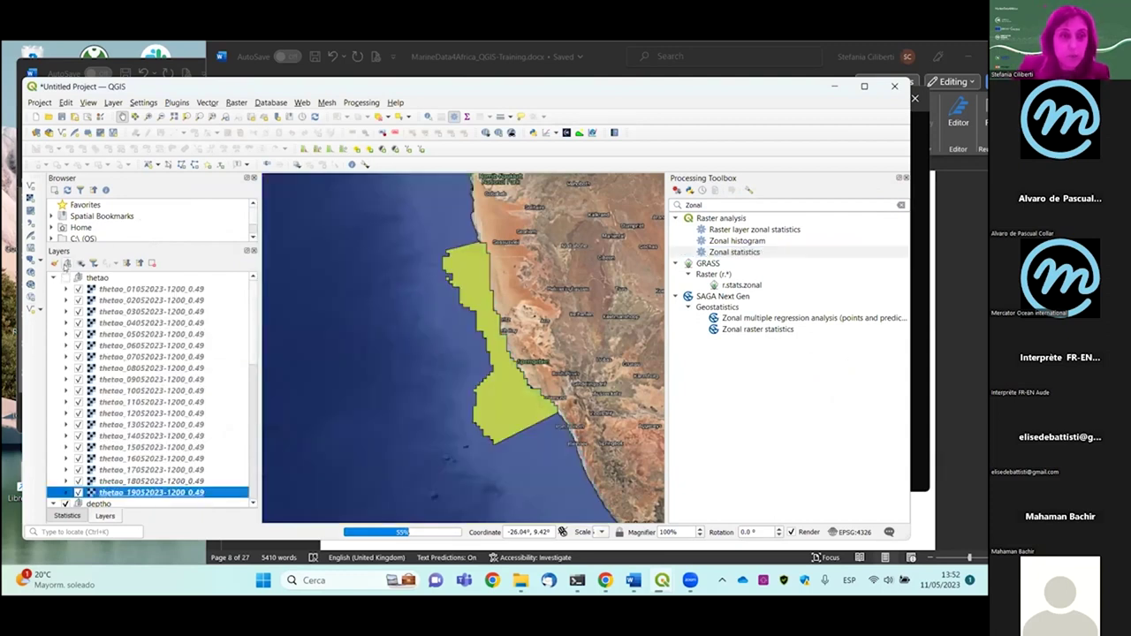
click(66, 264)
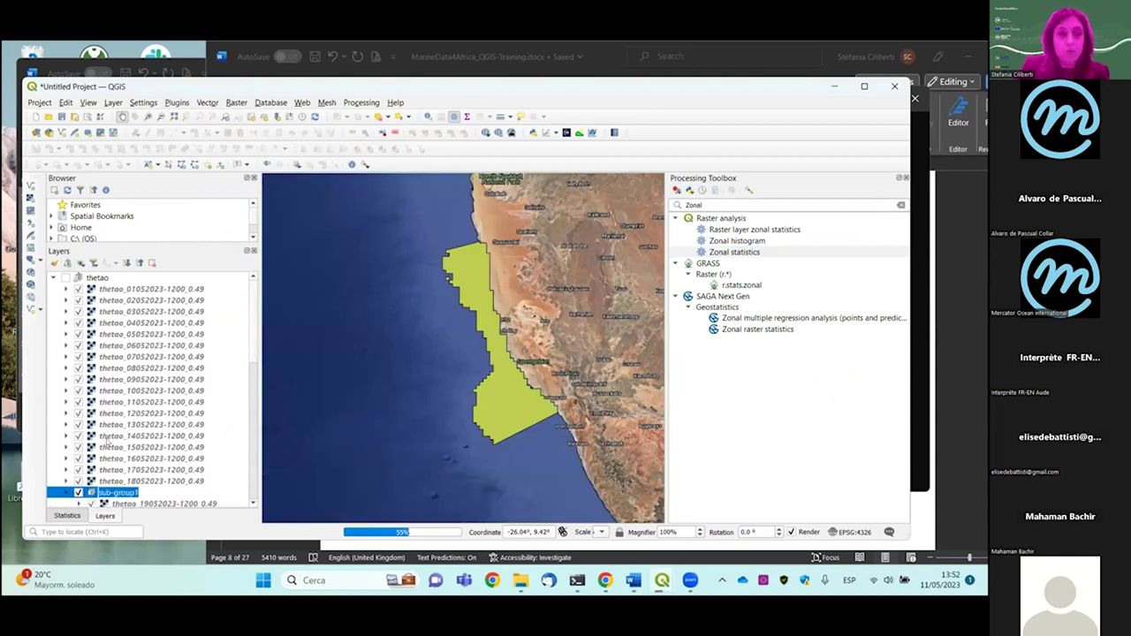
text(stat)
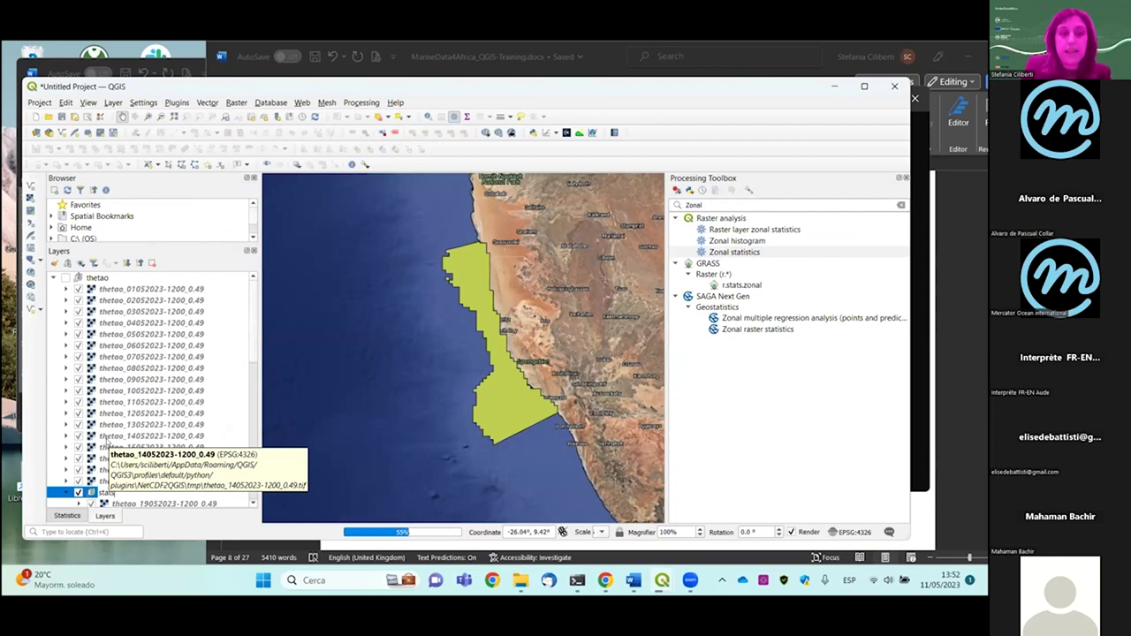
key(Return)
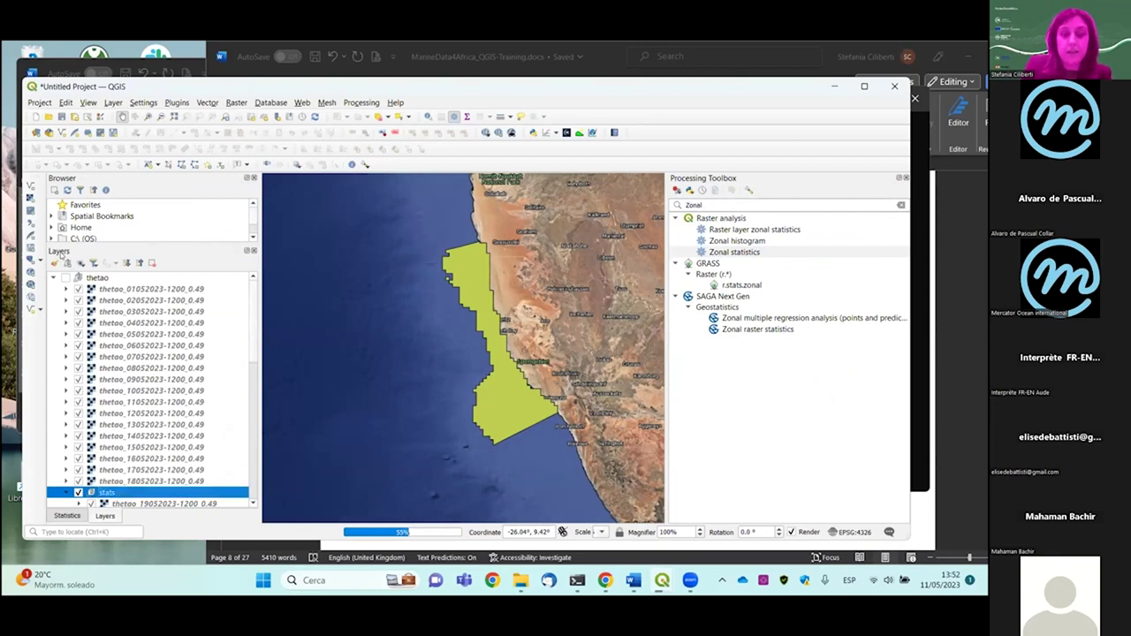
drag(99, 493, 92, 276)
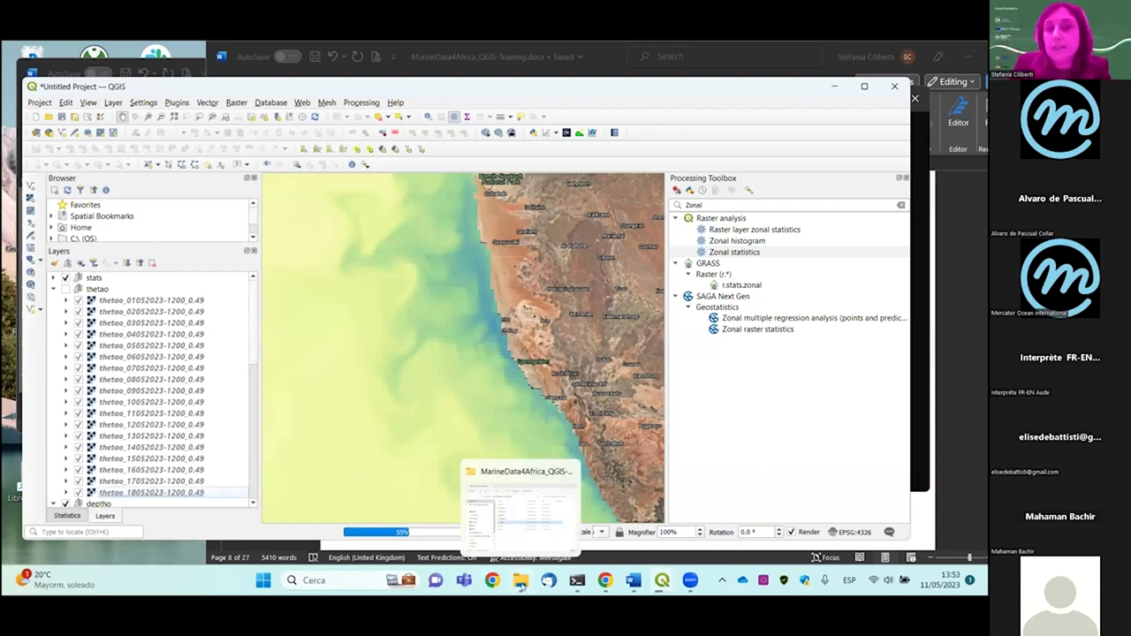
Switch to File Explorer and add the Part_2 stats_thetao GeoPackages from 01052023 through 10052023 to the stats group in QGIS
click(521, 588)
double_click(556, 324)
scroll(608, 347, down, 8)
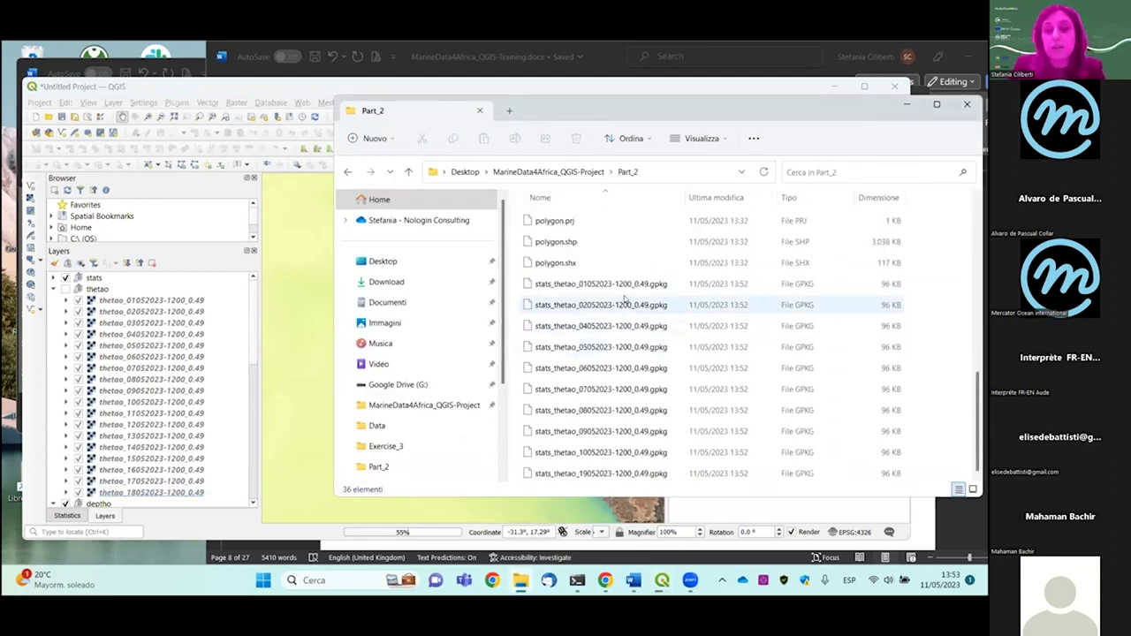
click(613, 285)
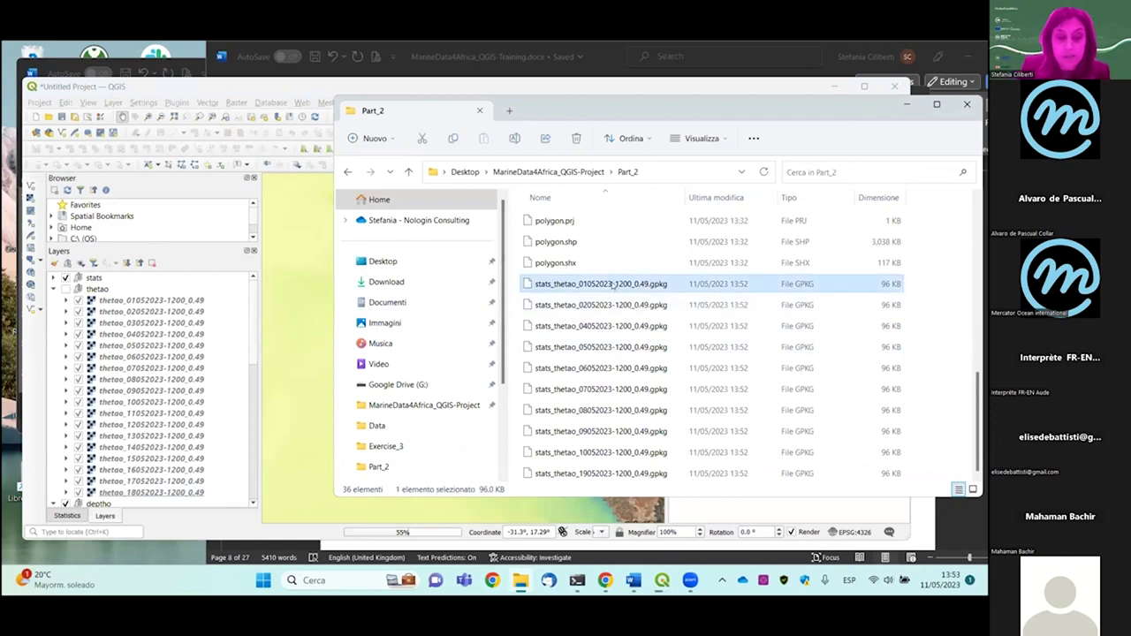
key(shift+Down)
key(shift+Down)
key(shift+Down)
key(shift+Down)
key(shift+Down)
key(shift+Down)
key(shift+Down)
key(shift+Down)
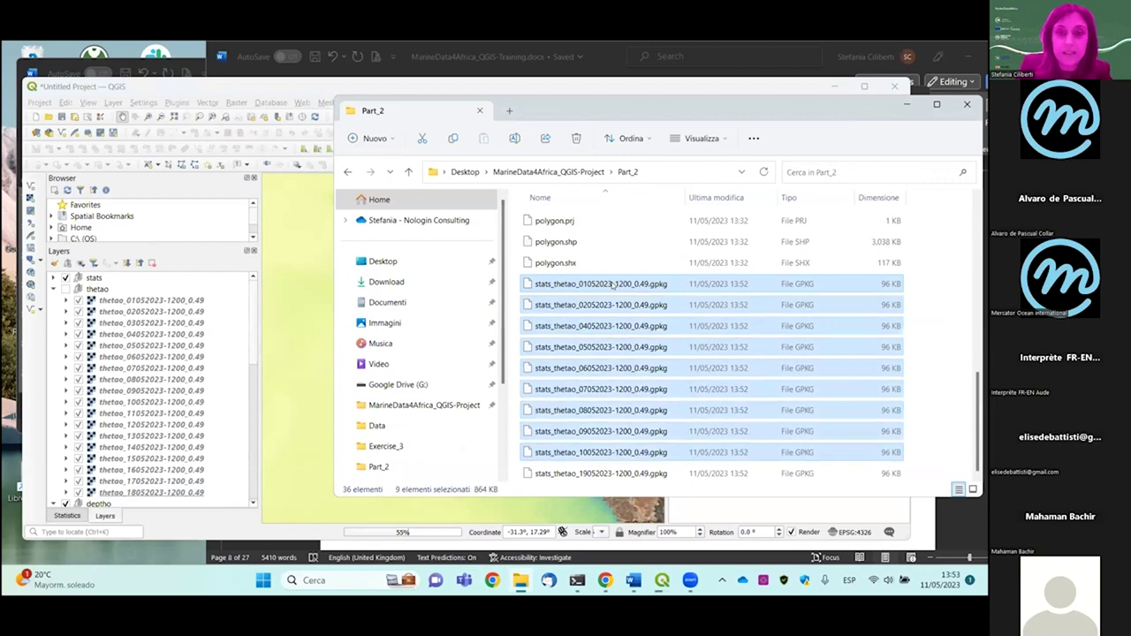
drag(613, 283, 93, 277)
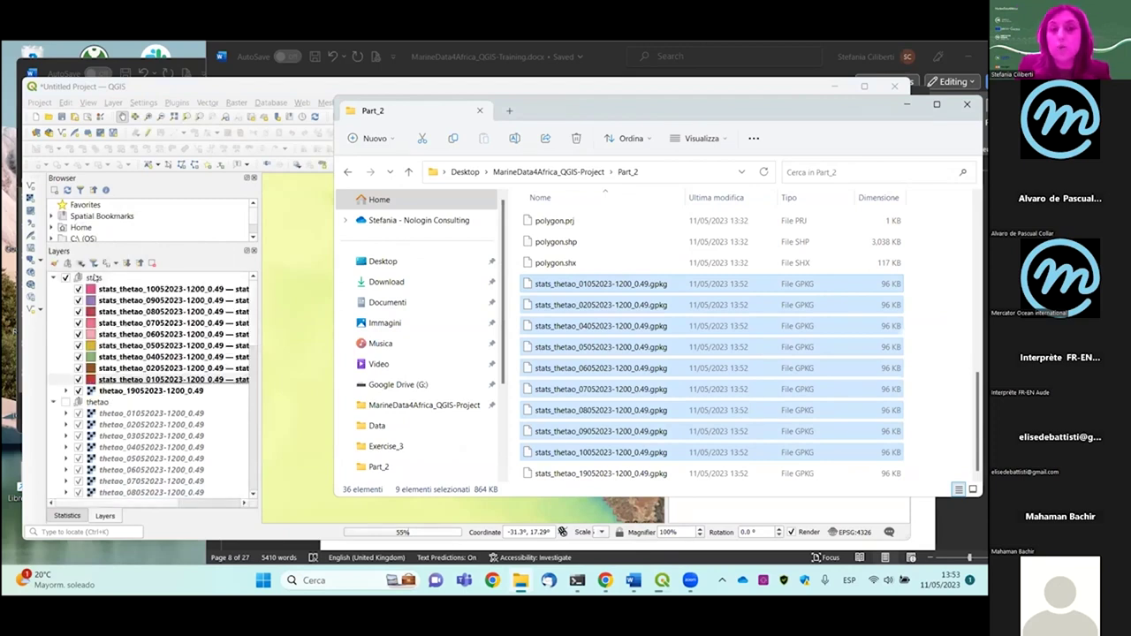
click(907, 110)
Turn off the visibility of the 01052023 to 04052023 rasters inside the thetao group
click(78, 413)
click(77, 424)
click(78, 436)
click(77, 447)
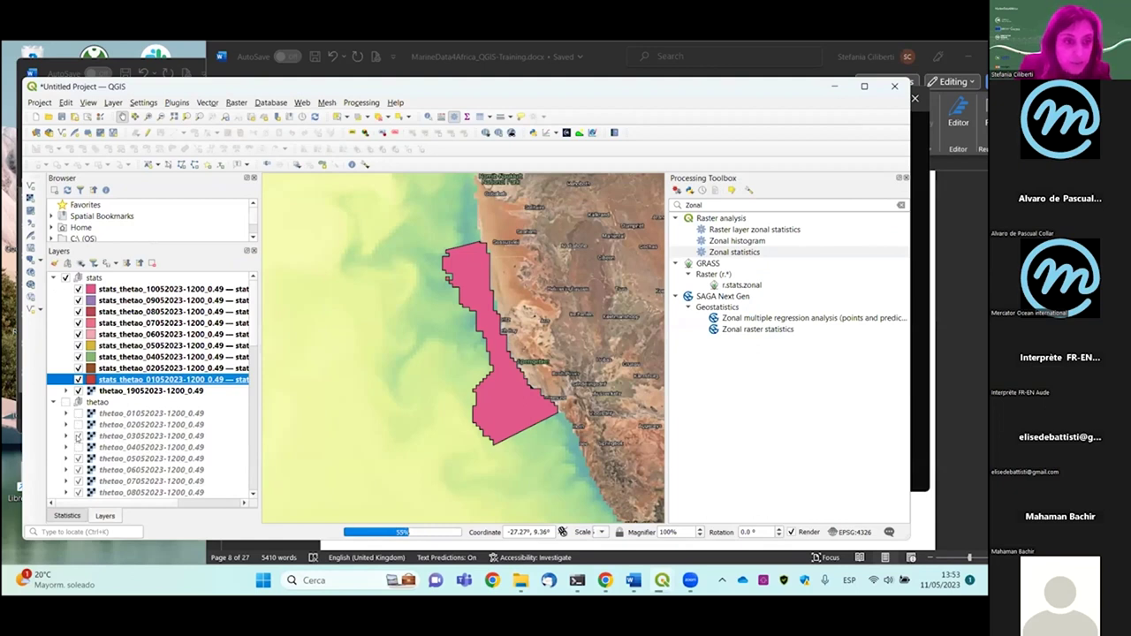
scroll(97, 380, down, 3)
scroll(97, 380, up, 3)
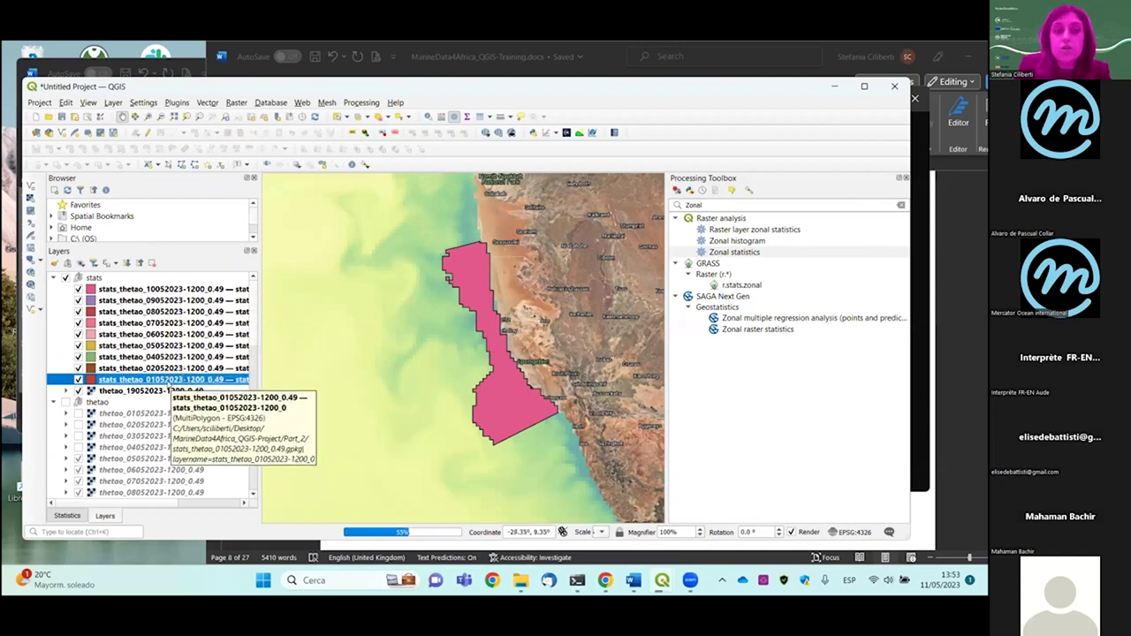
right_click(161, 381)
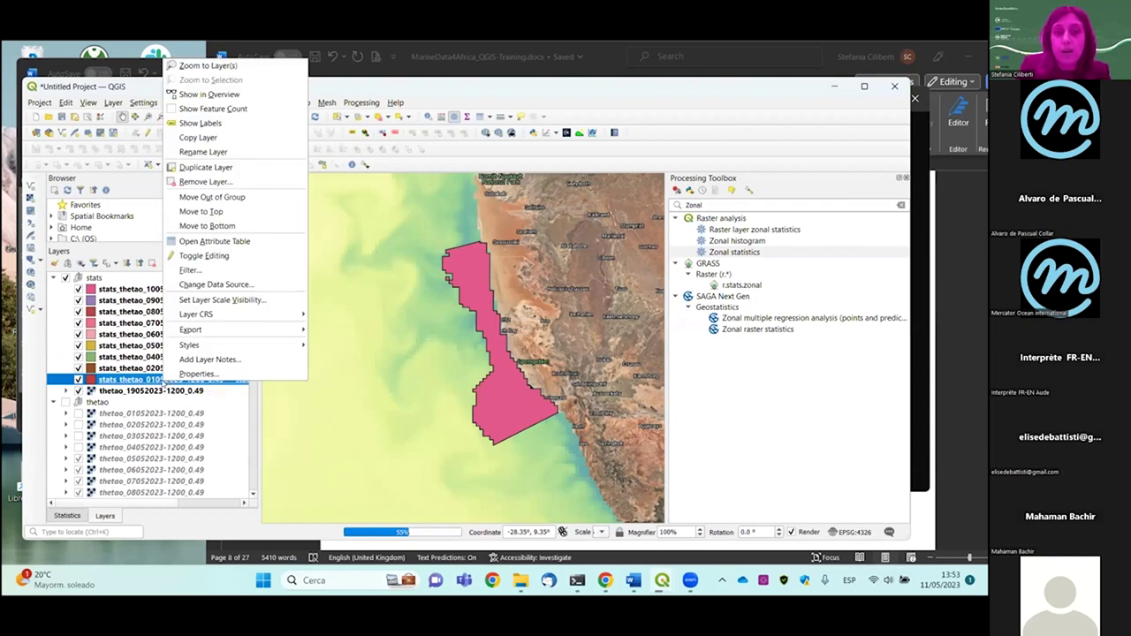
click(208, 241)
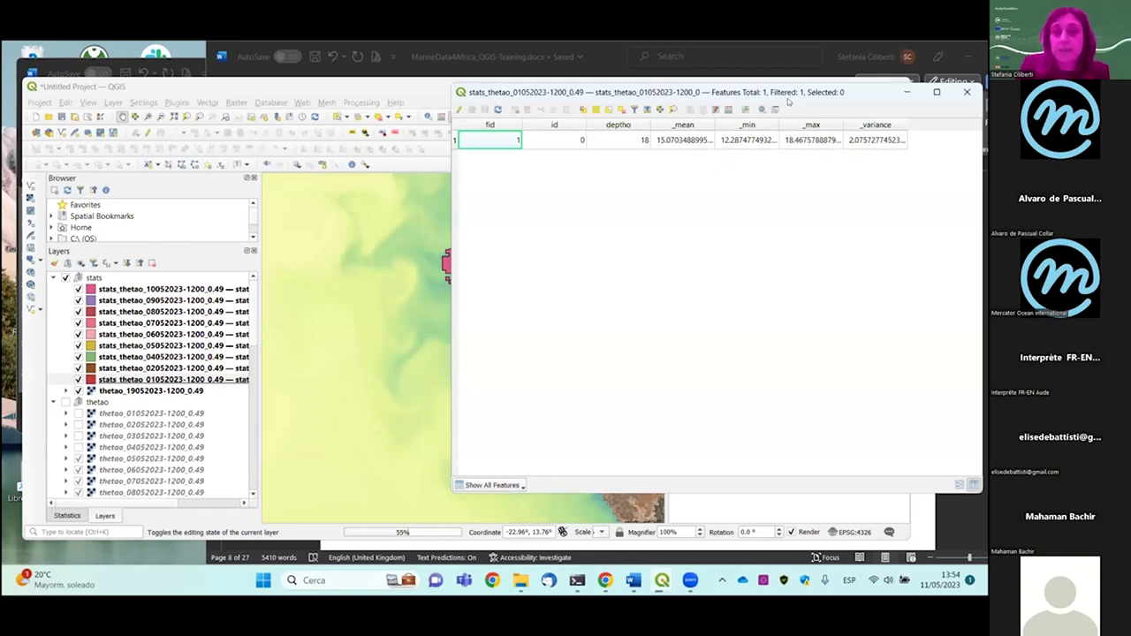
drag(789, 93, 709, 176)
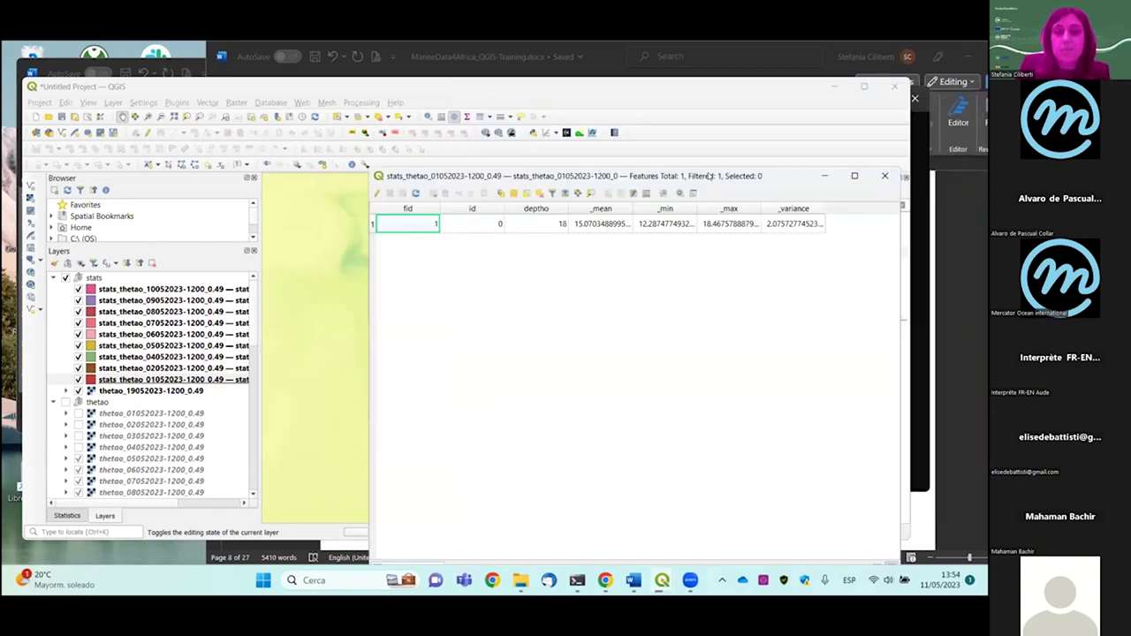
click(884, 177)
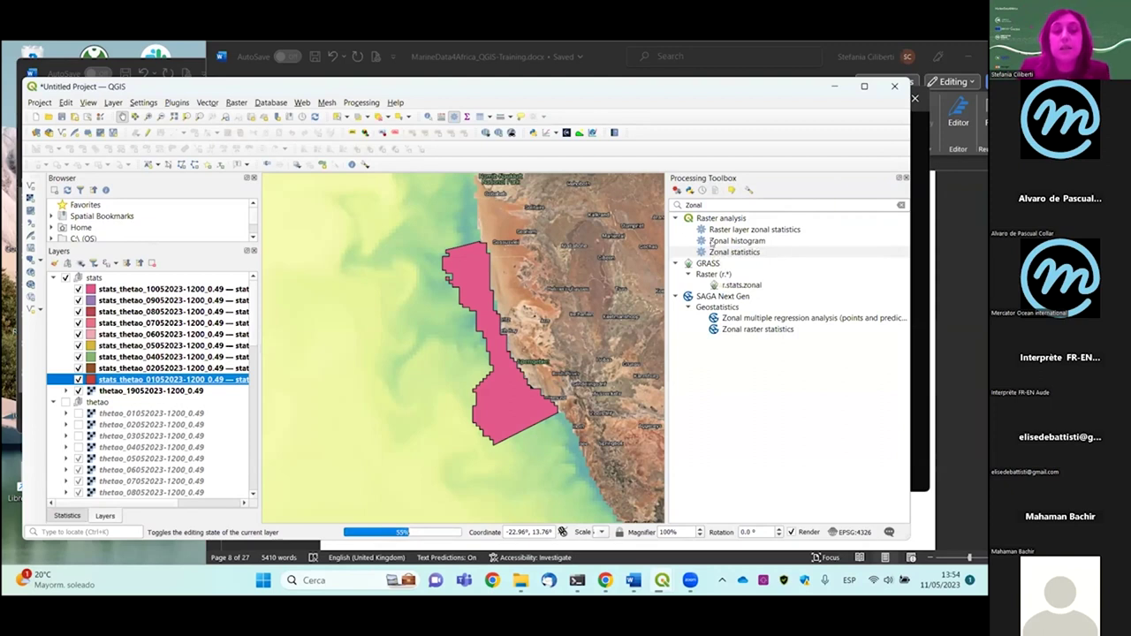
Start Merge Vector Layers with all stats_thetao layers from 01052023 to 10052023 as input layers
click(212, 104)
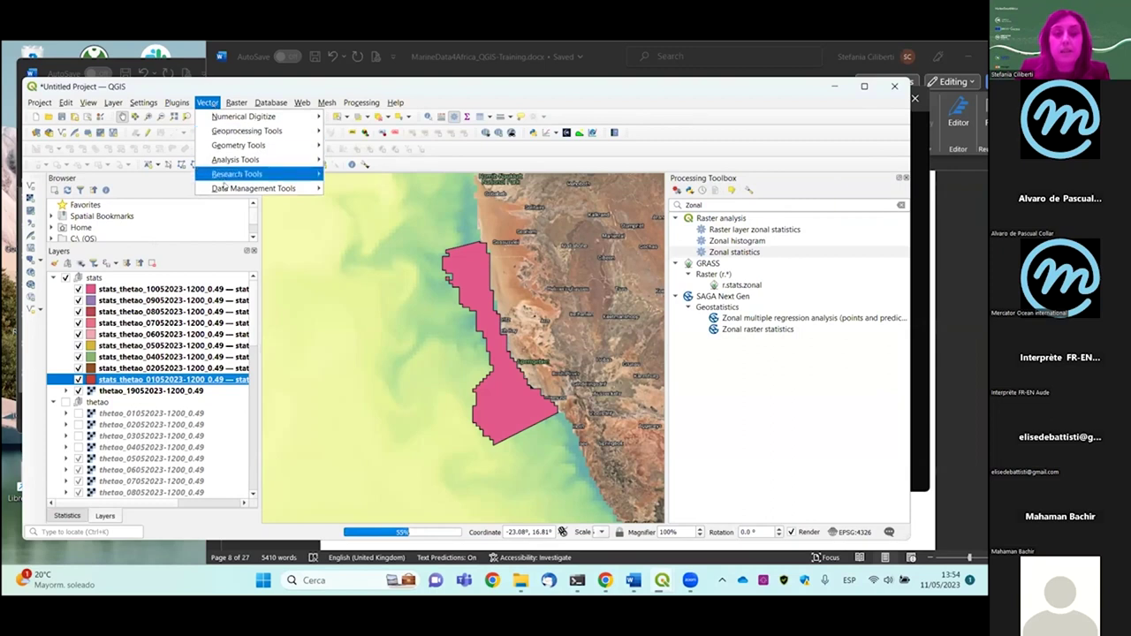
mouse_move(225, 188)
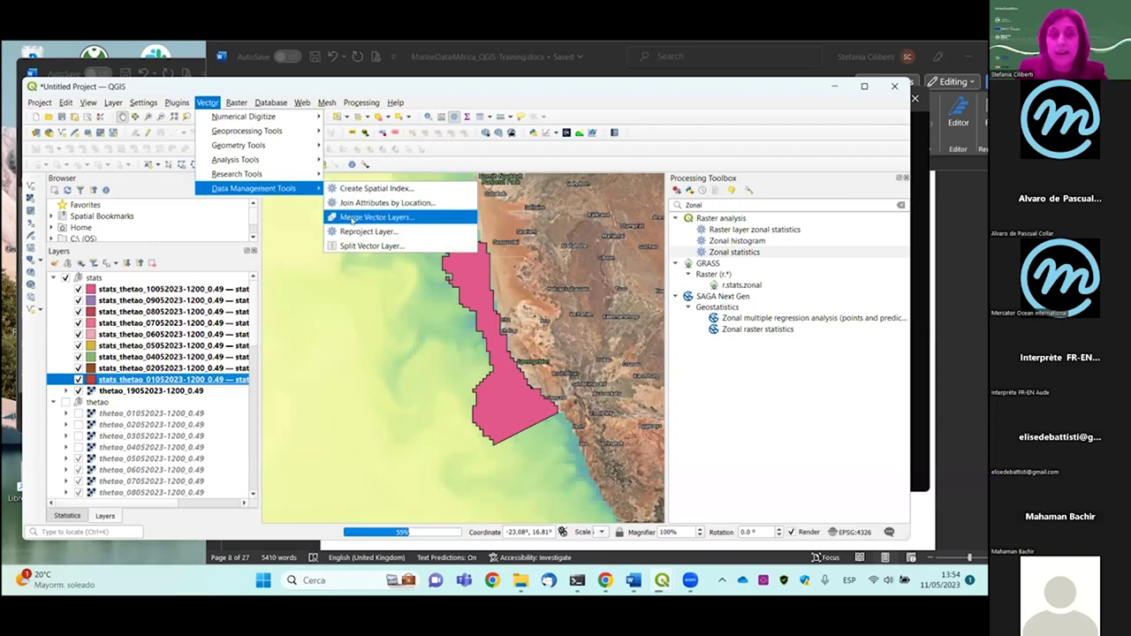
click(352, 217)
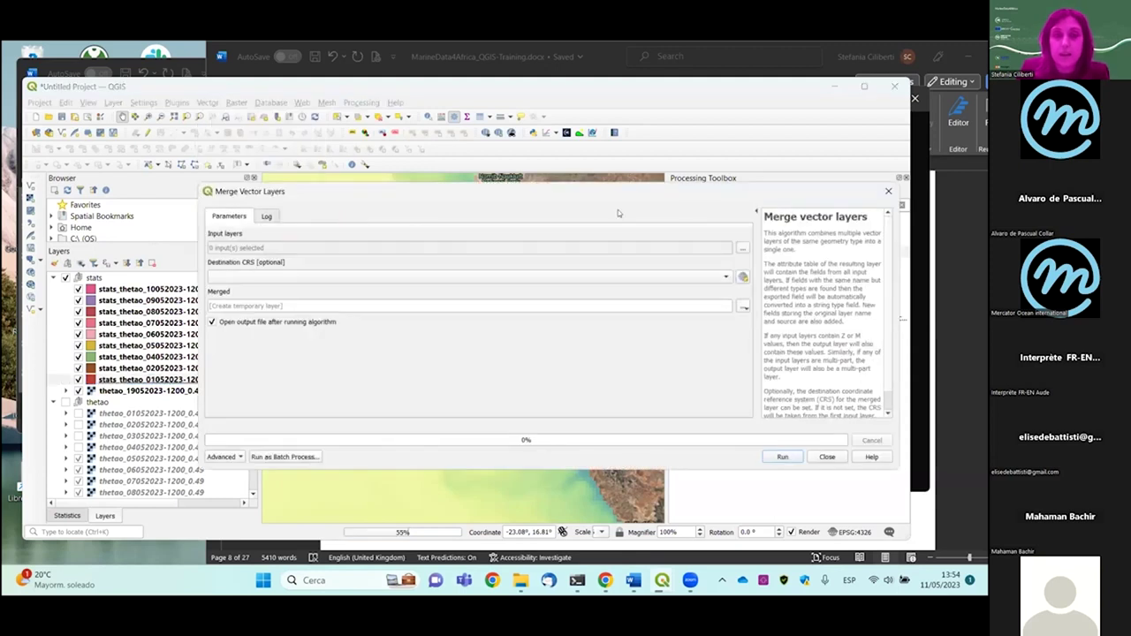
click(743, 250)
click(216, 312)
click(216, 323)
click(216, 334)
click(216, 343)
click(217, 353)
click(217, 364)
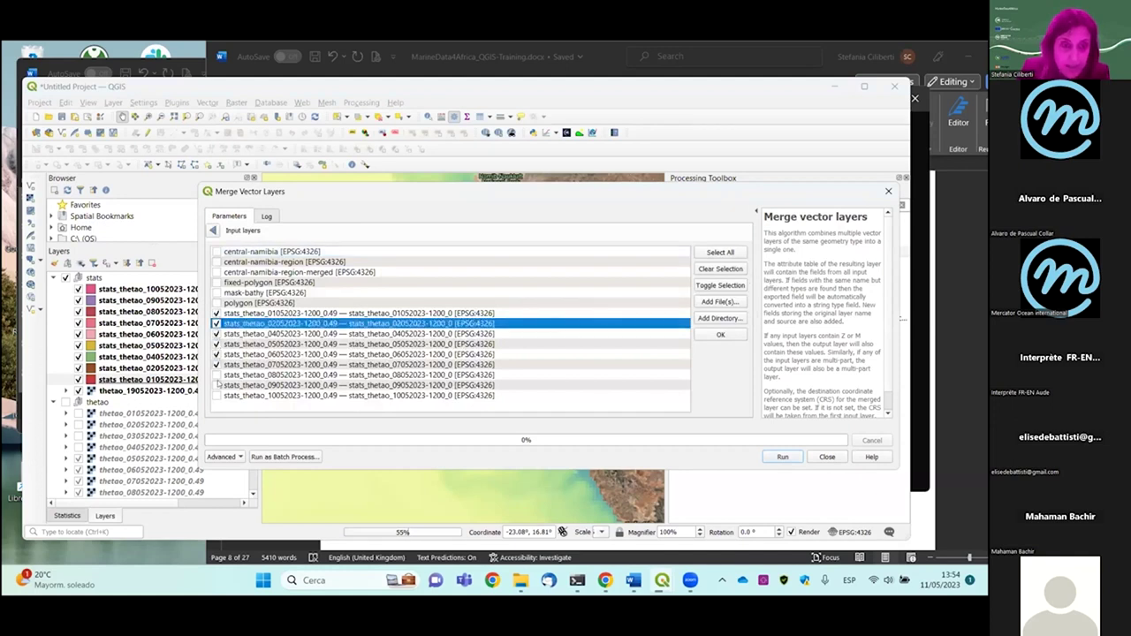
click(216, 374)
click(216, 395)
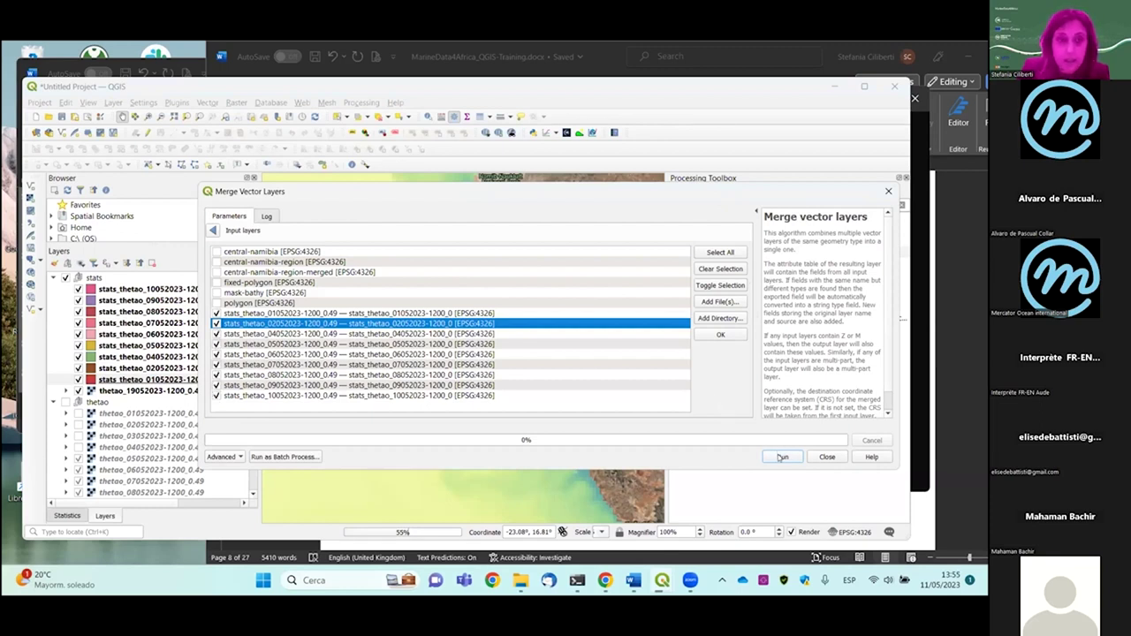
click(212, 230)
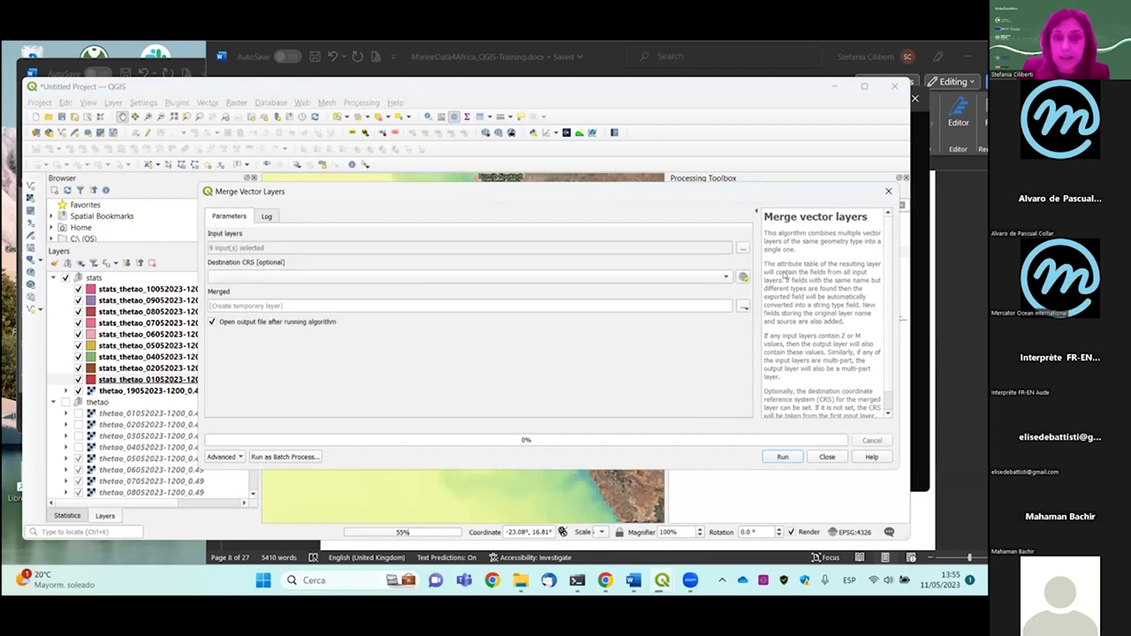
Save the merged output as the shapefile stats_final in the Part_2 folder and run the merge
click(744, 306)
click(765, 335)
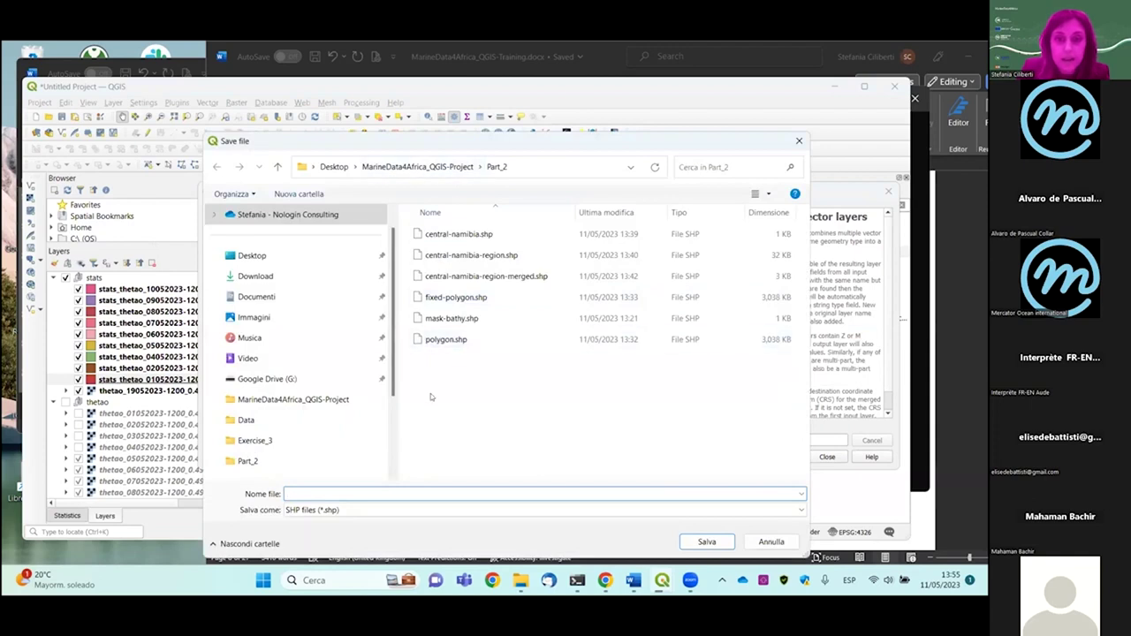
text(sta)
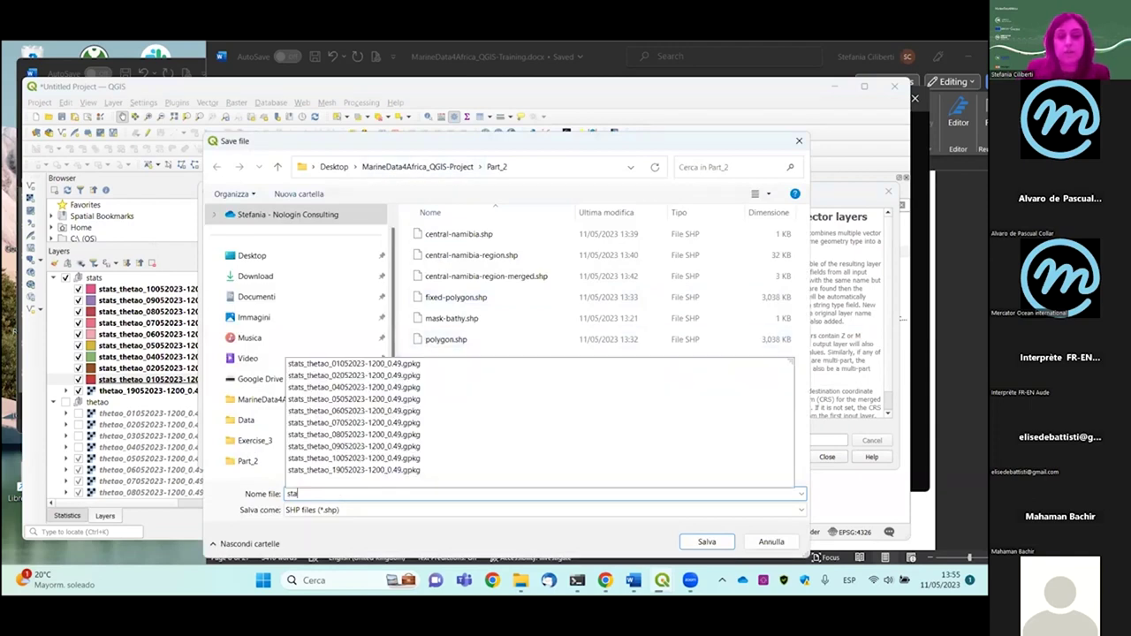
text(ts_final)
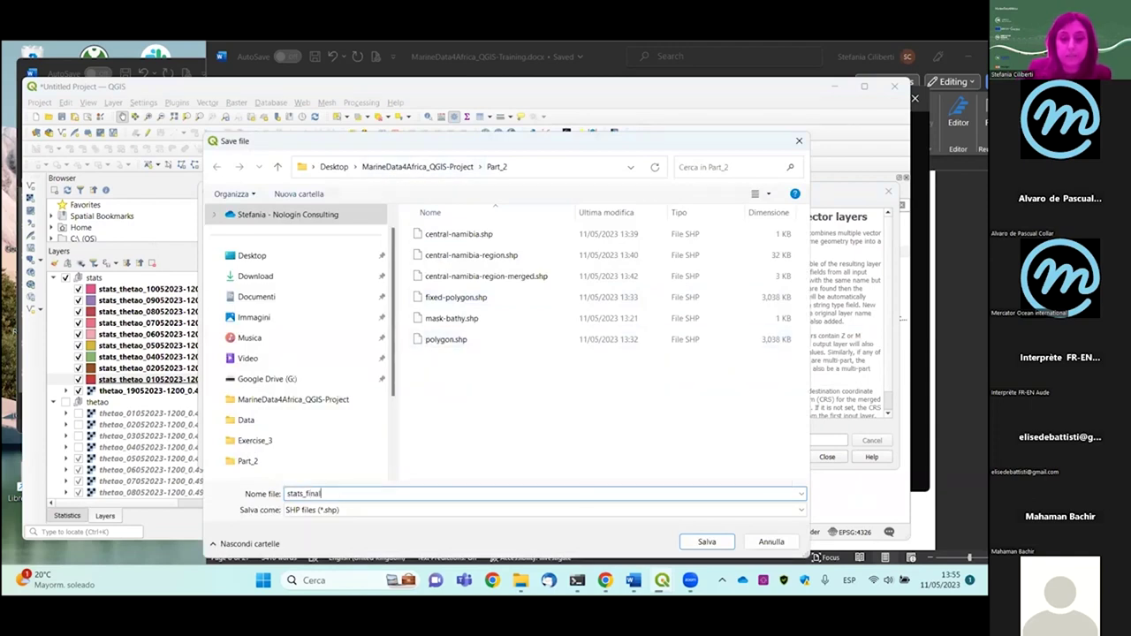
key(Return)
click(783, 457)
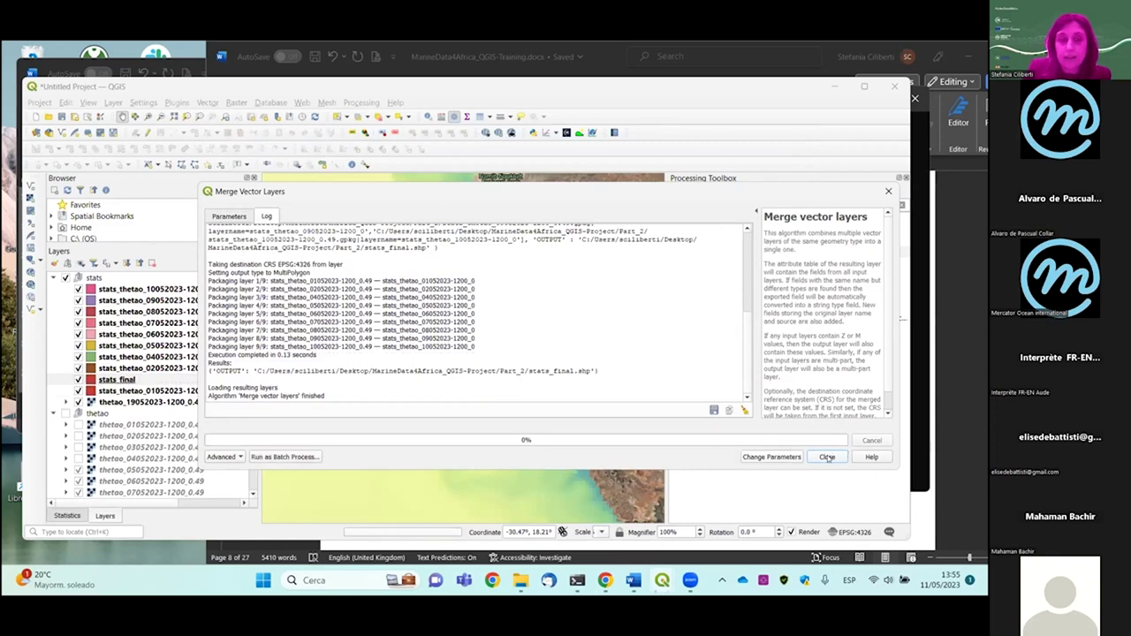
click(826, 457)
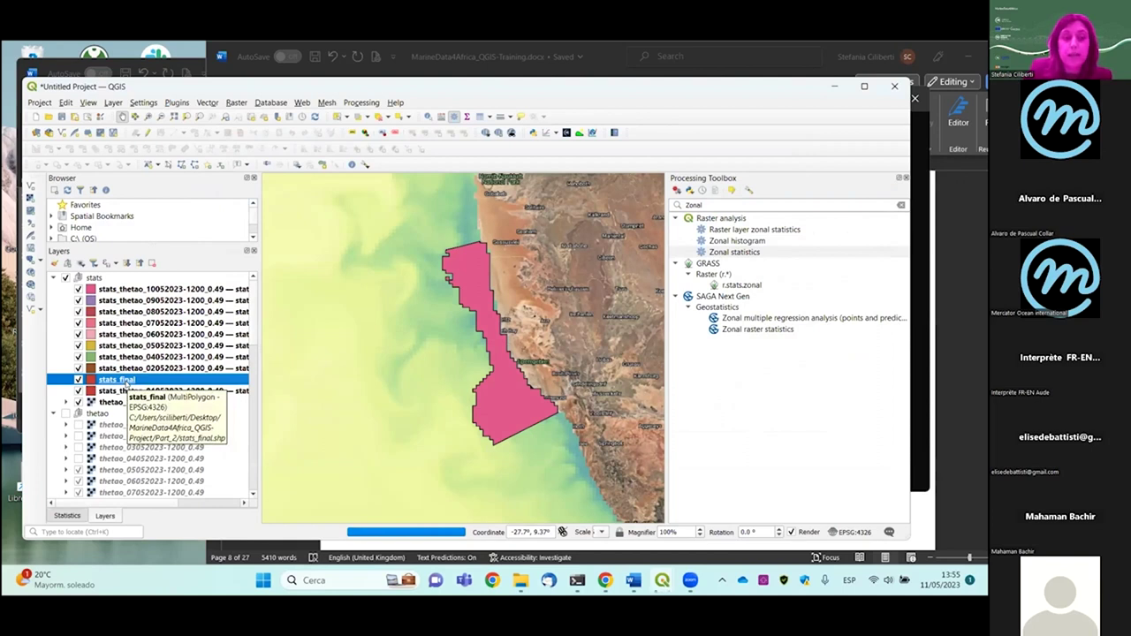
Examine the attribute table of stats_final, widening its layer column to read the source layer of each statistics row
right_click(127, 380)
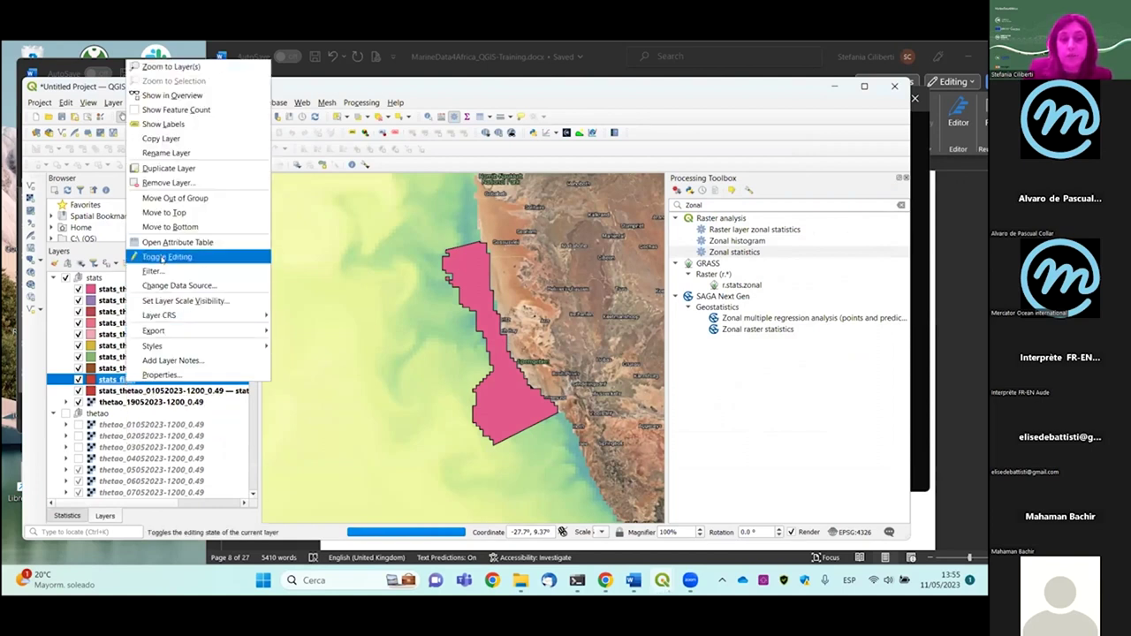
click(163, 243)
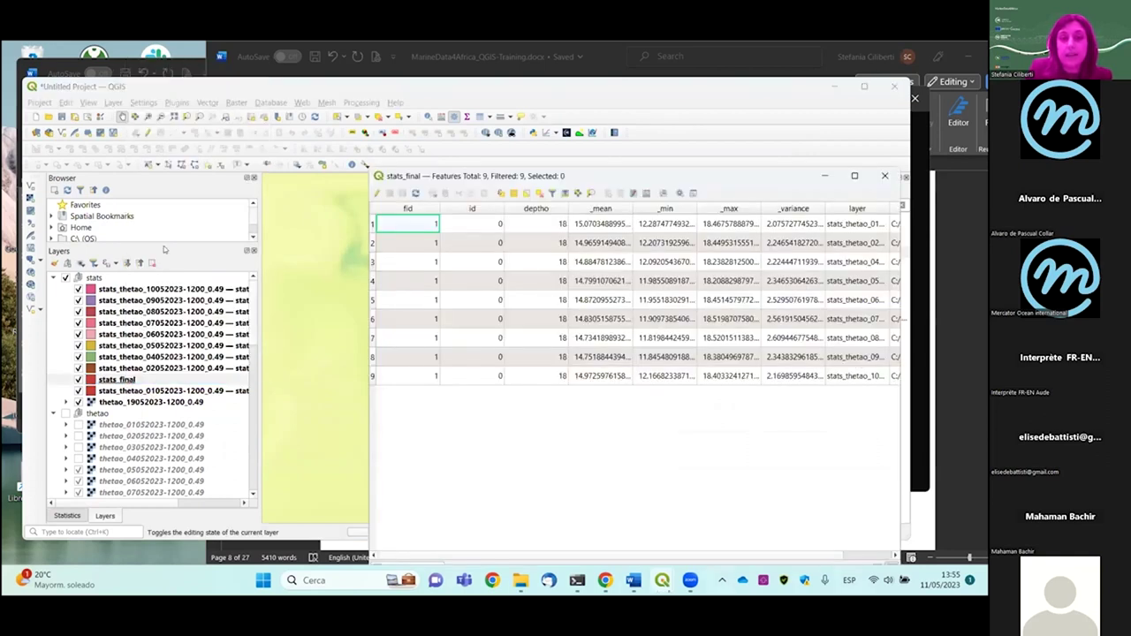
drag(599, 175, 440, 165)
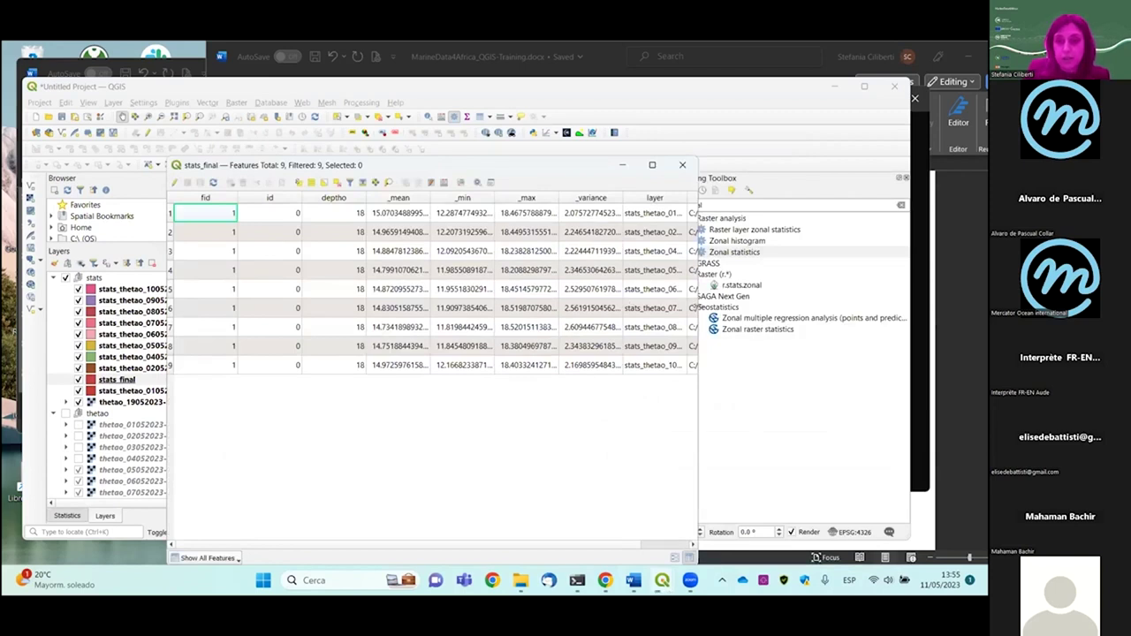
drag(698, 306, 857, 305)
drag(686, 193, 758, 194)
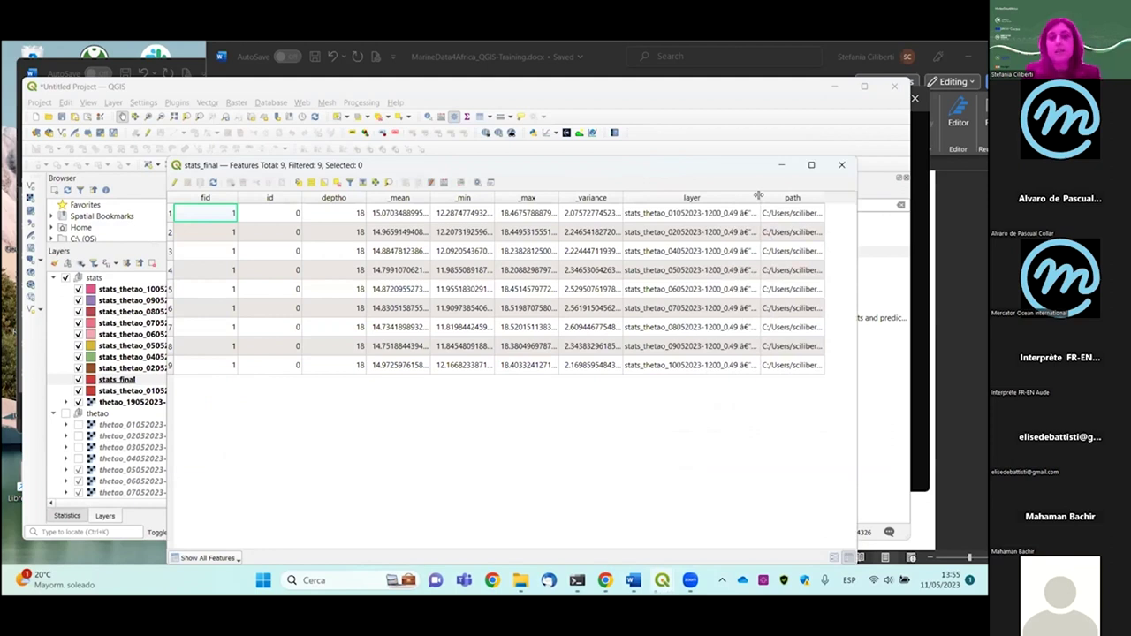
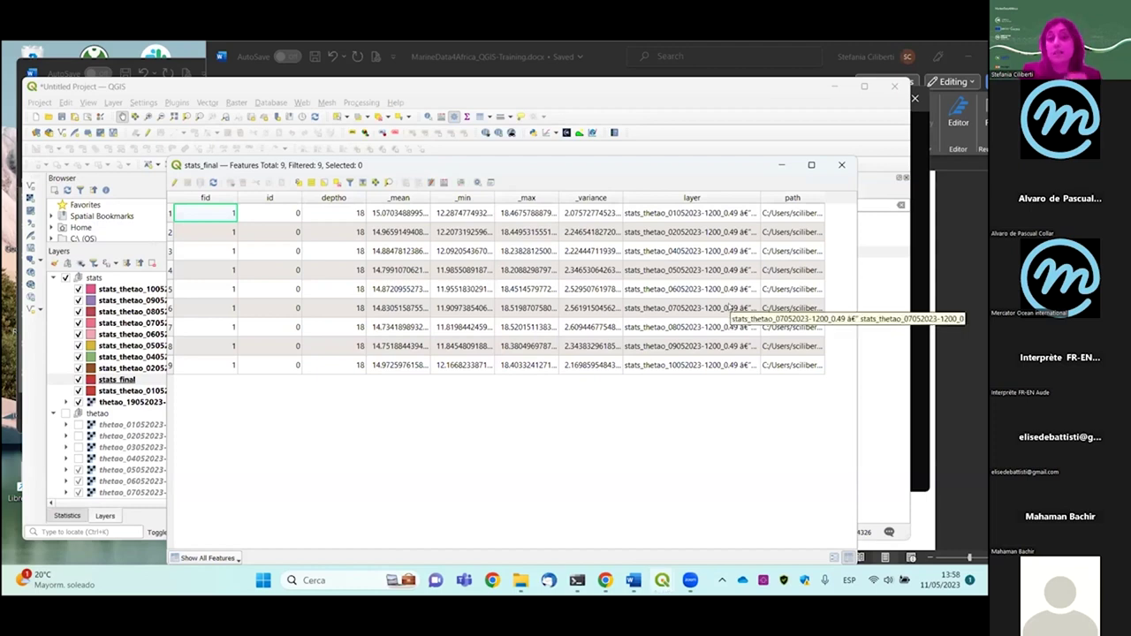
click(775, 163)
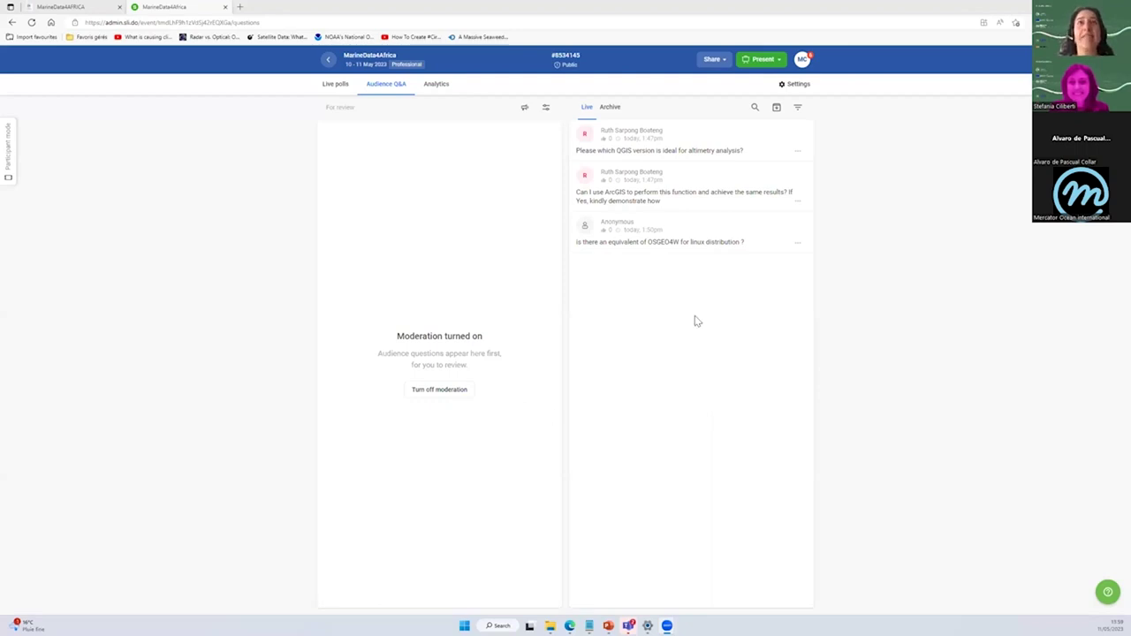
Present the MarineData4Africa Slido event in a new browser tab
click(762, 59)
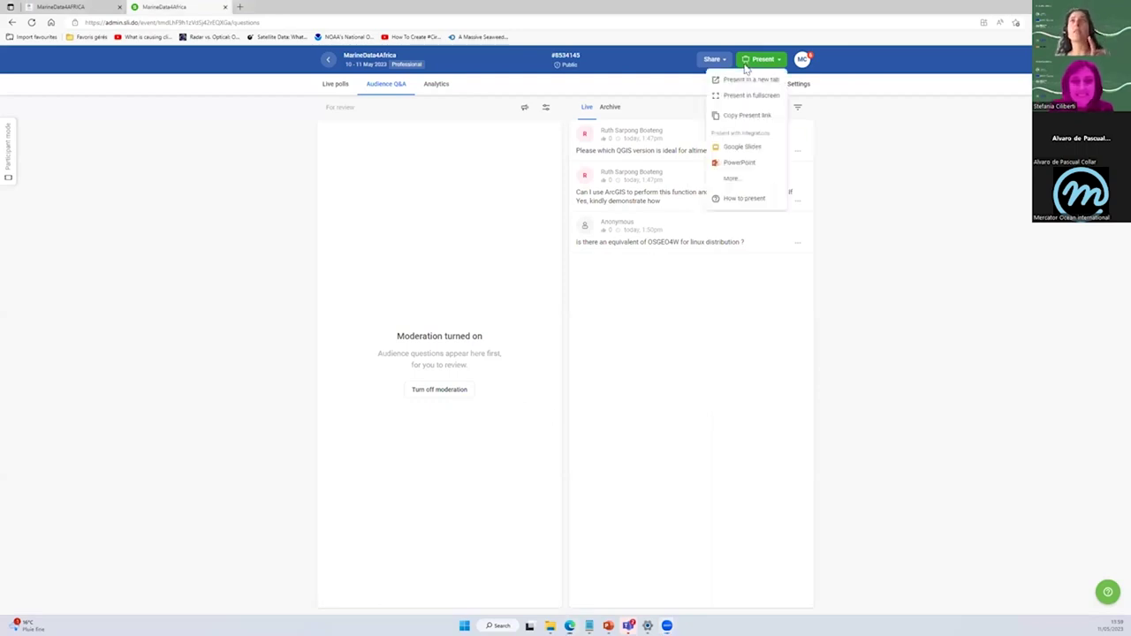
click(745, 76)
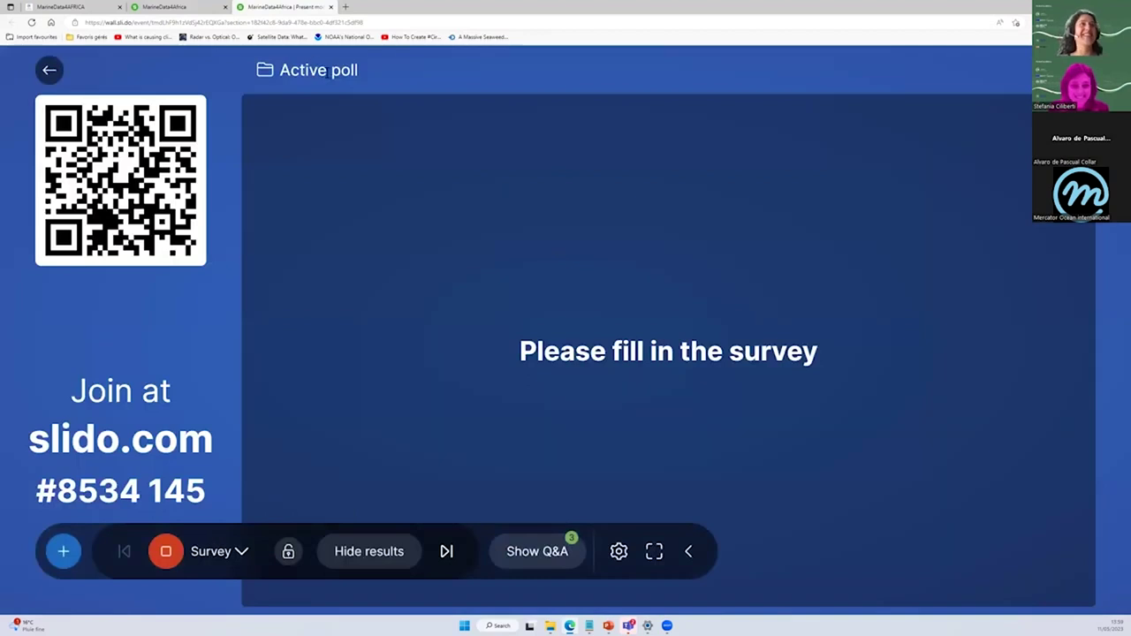
Close the poll presentation tab and highlight the audience question about which QGIS version is ideal for altimetry analysis
click(331, 7)
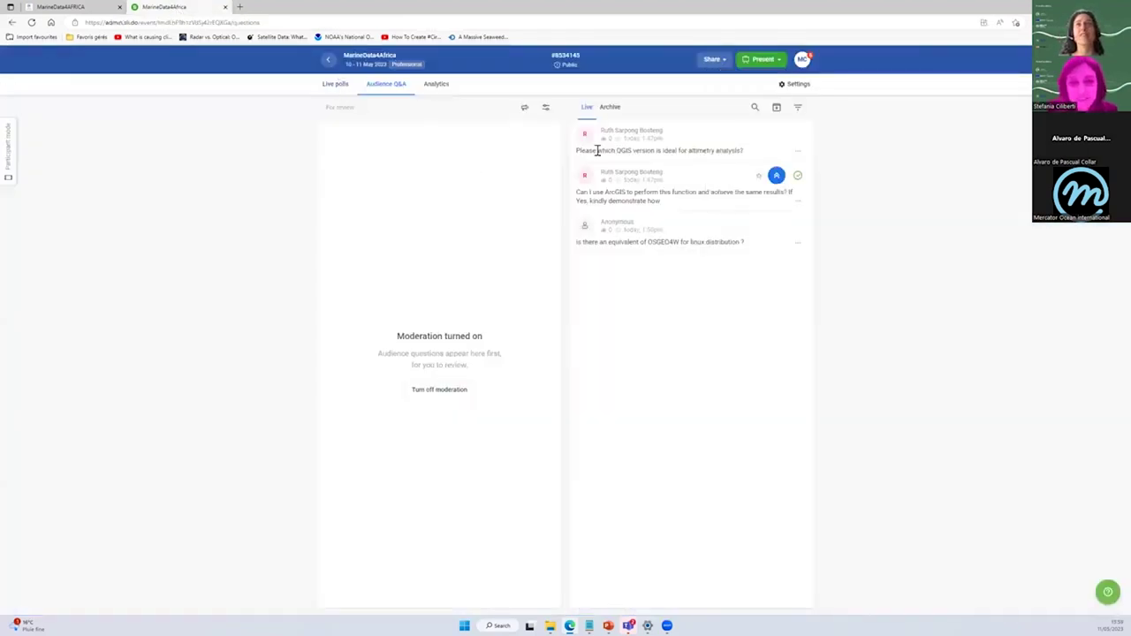
drag(578, 150, 866, 182)
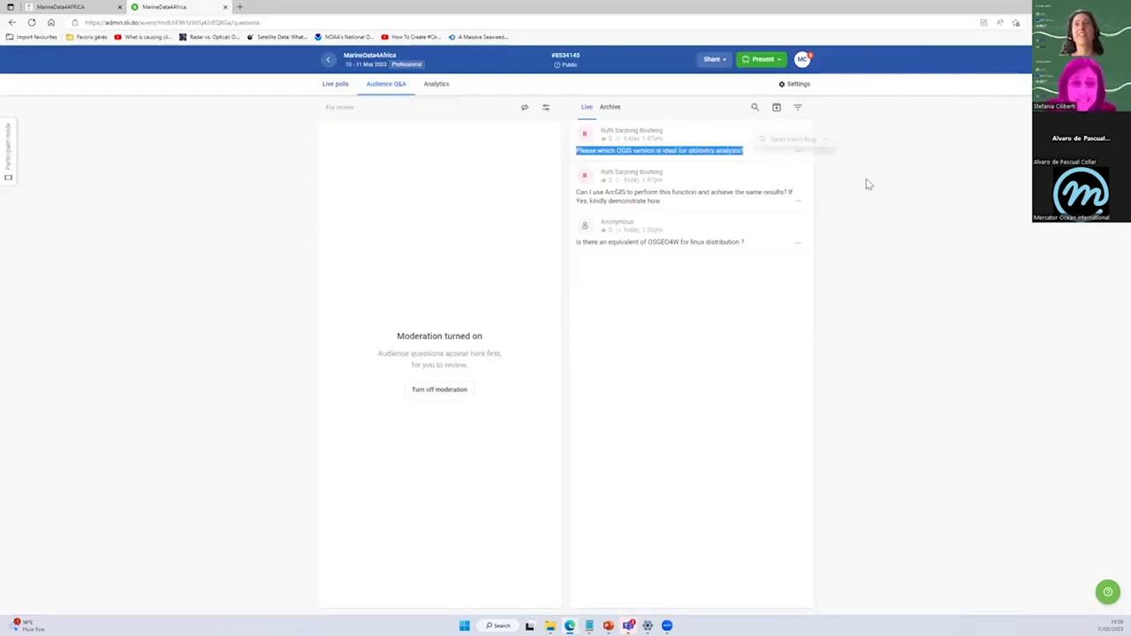
click(872, 184)
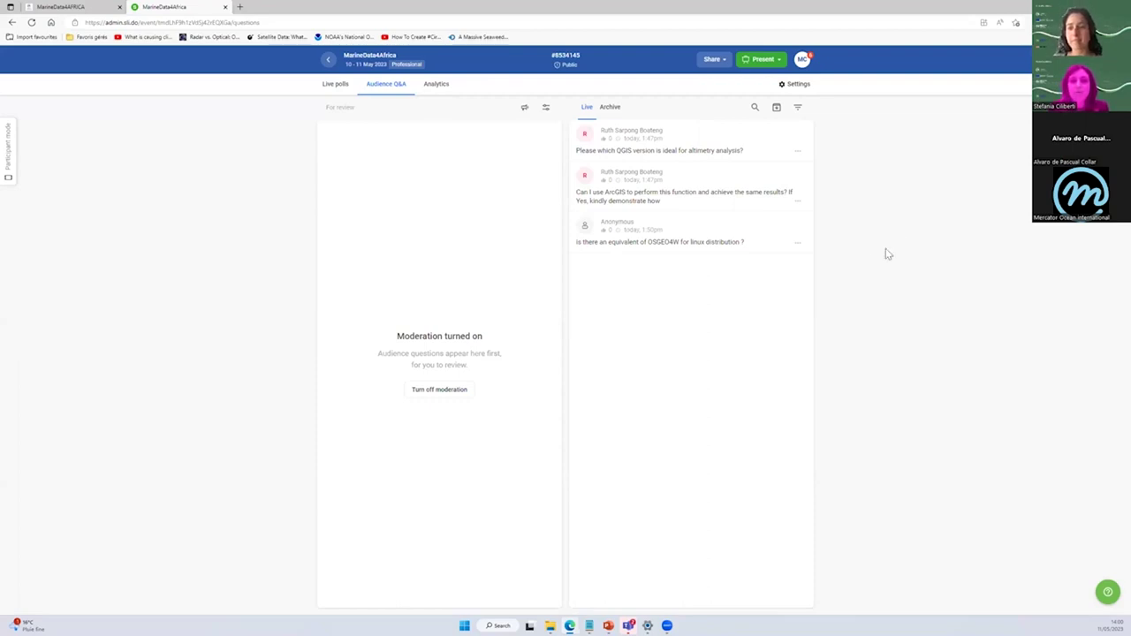
mouse_move(771, 139)
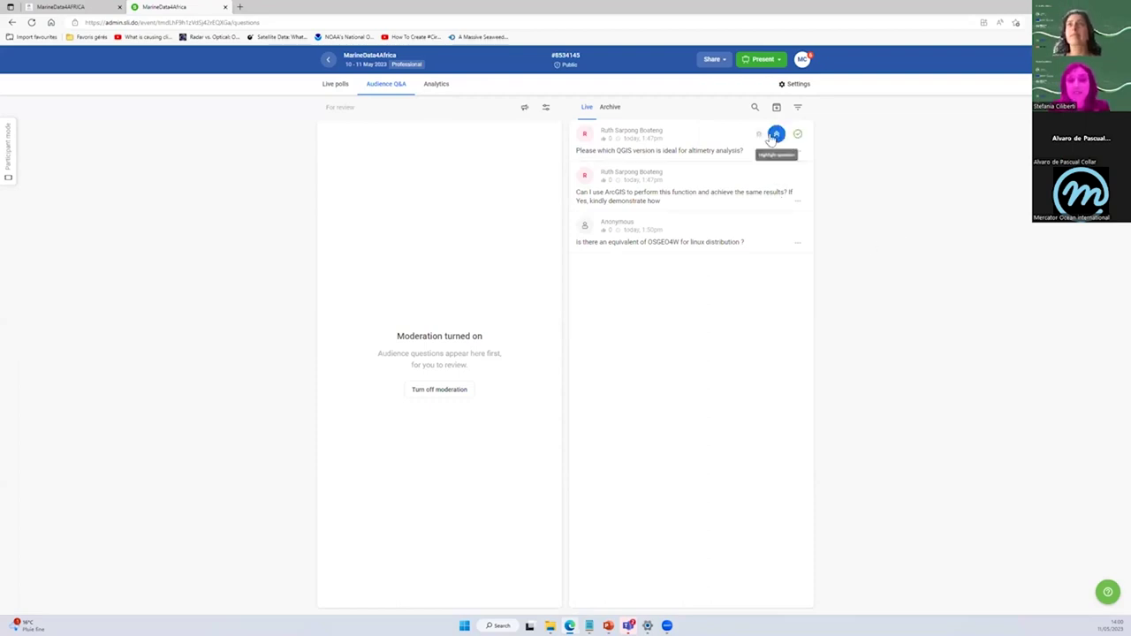
click(775, 134)
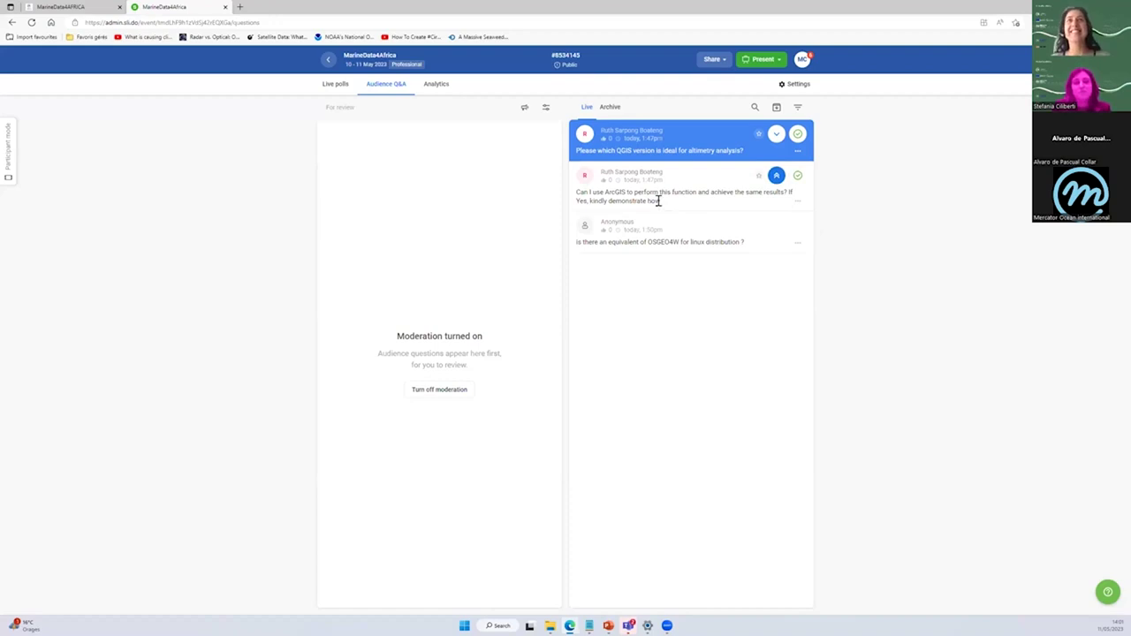
Highlight the audience question about using ArcGIS to achieve the same results and show the Q&A presentation in full screen
click(775, 176)
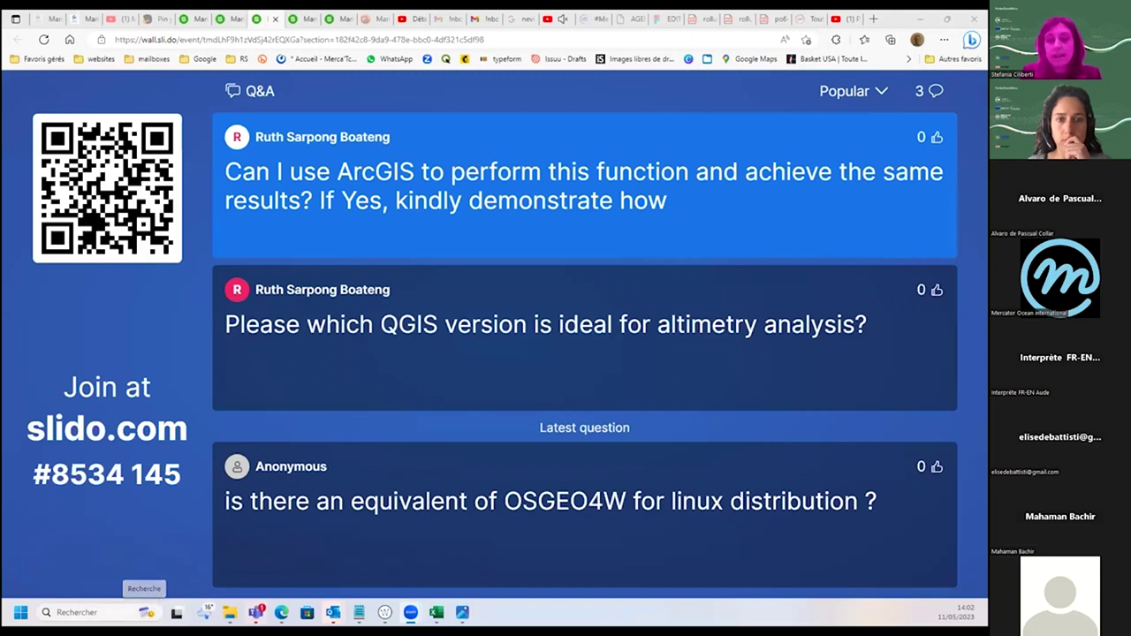
mouse_move(176, 612)
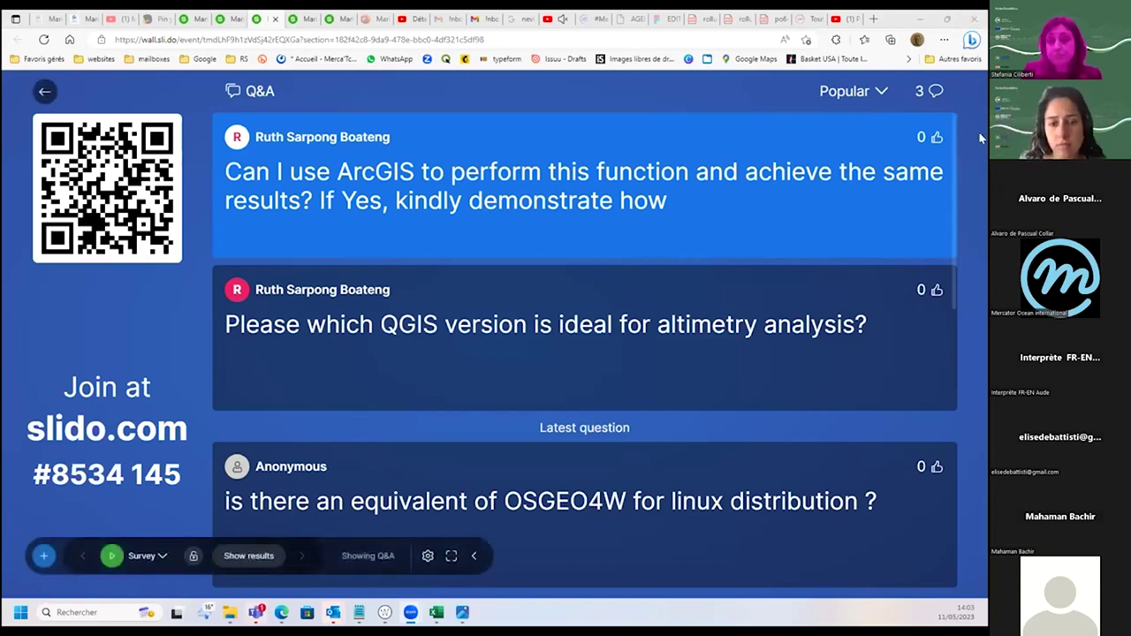
click(451, 556)
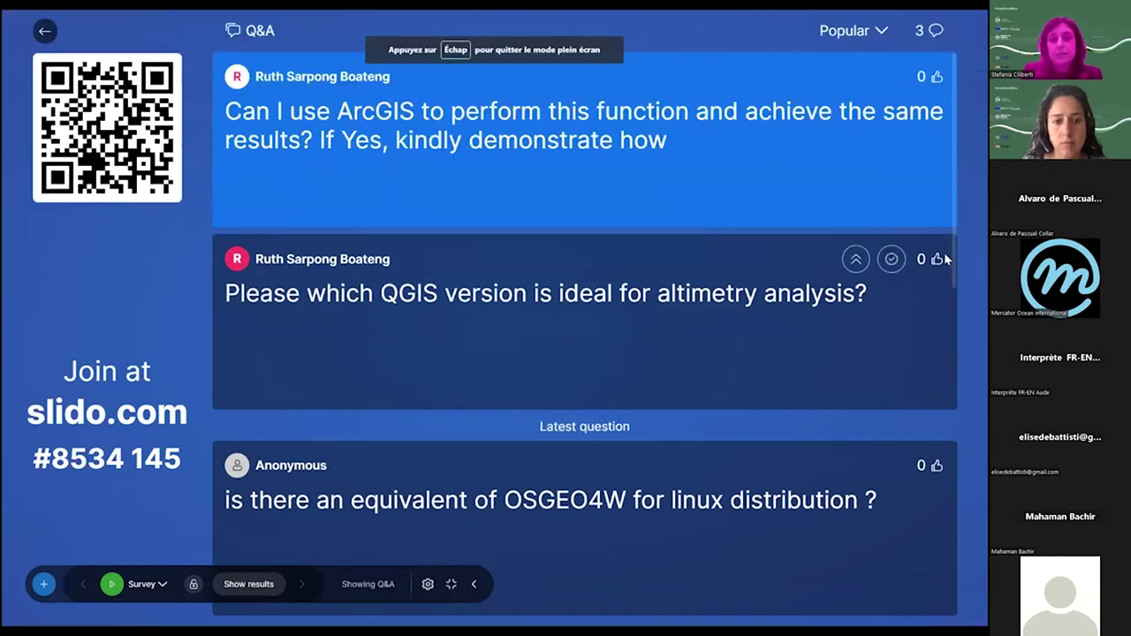